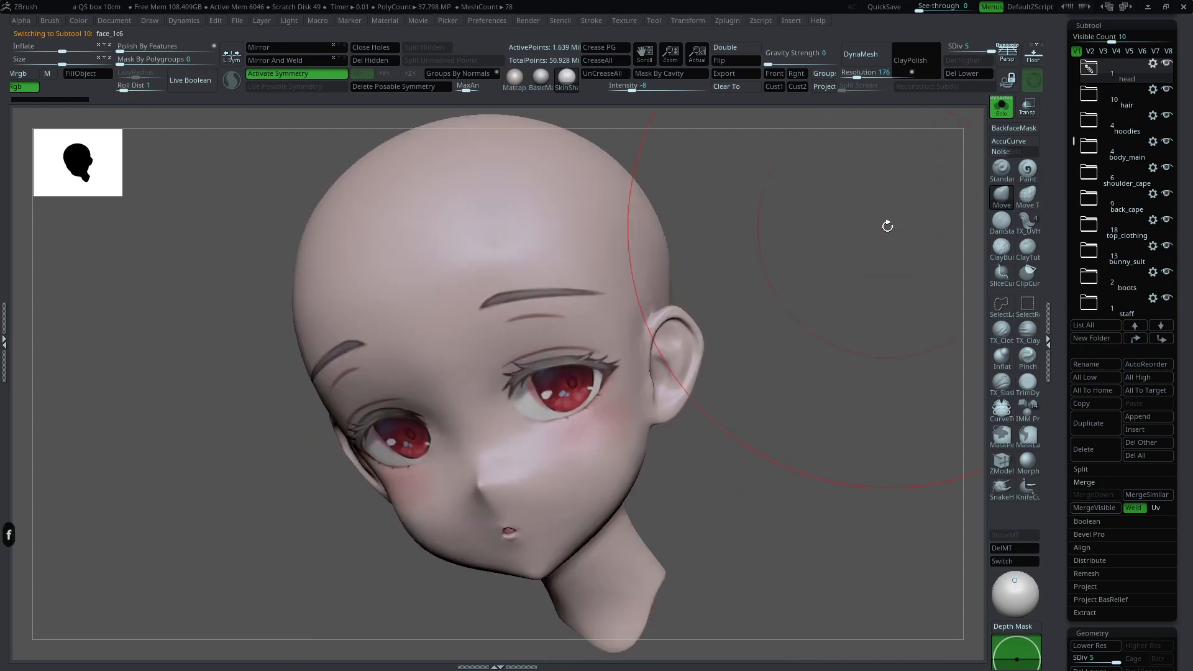
# Step: Turn off symmetry and ready the Paint brush in RGB mode for retouching the eyes
pyautogui.keyDown('alt'); pyautogui.moveTo(827, 249); pyautogui.dragTo(920, 255); pyautogui.keyUp('alt')
pyautogui.moveTo(920, 255)
pyautogui.mouseDown()
pyautogui.moveTo(894, 253)
pyautogui.moveTo(919, 381)
pyautogui.moveTo(848, 261)
pyautogui.mouseUp()
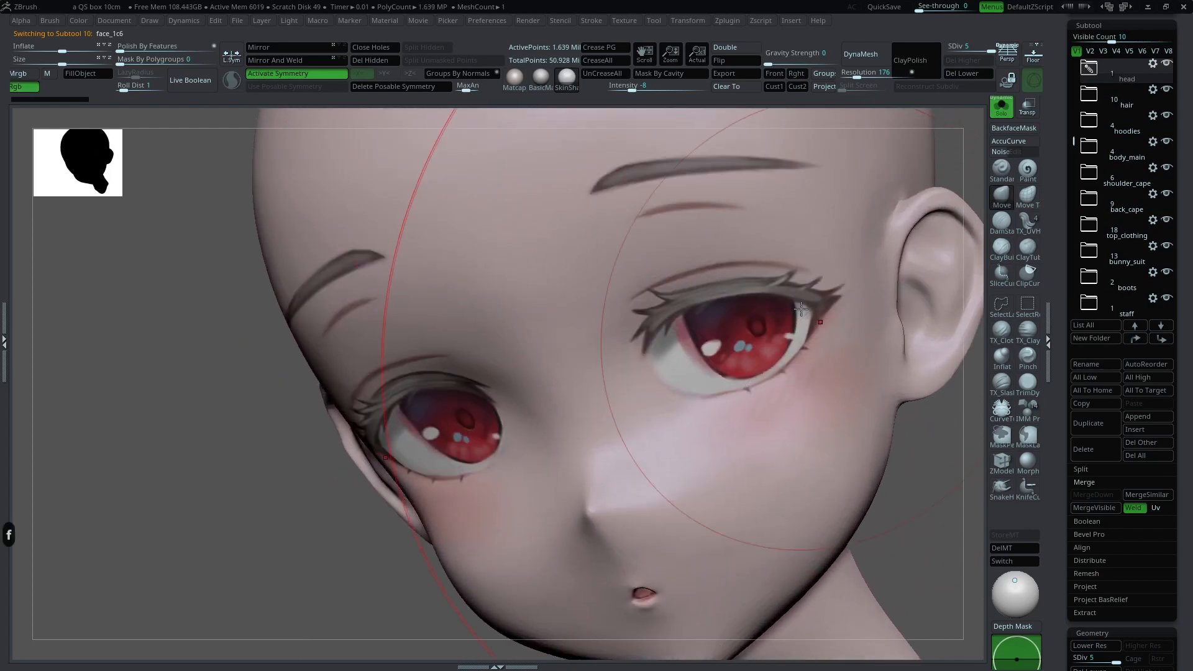
pyautogui.press('x')
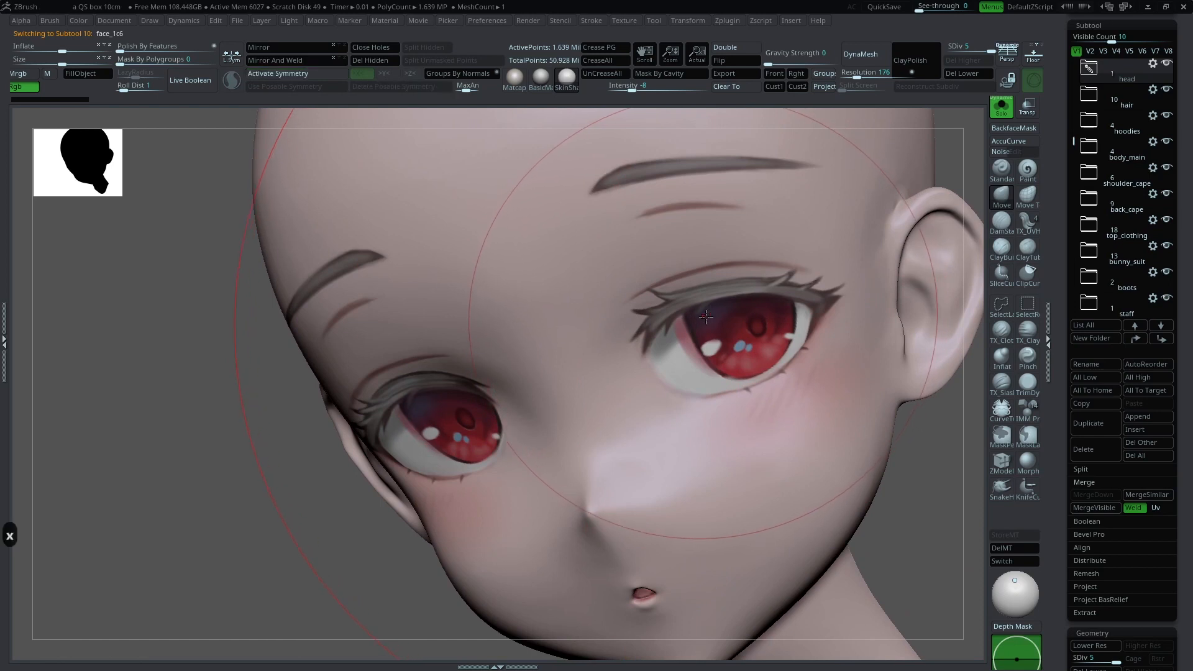
pyautogui.click(1026, 171)
pyautogui.press('space')
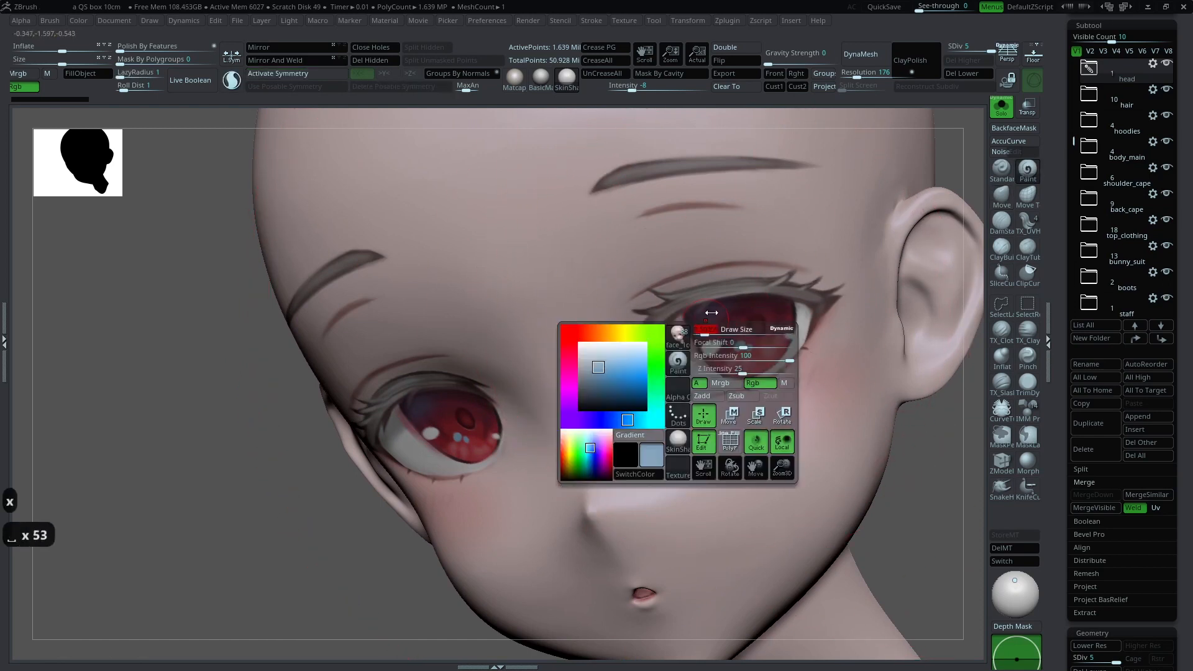
pyautogui.press('space')
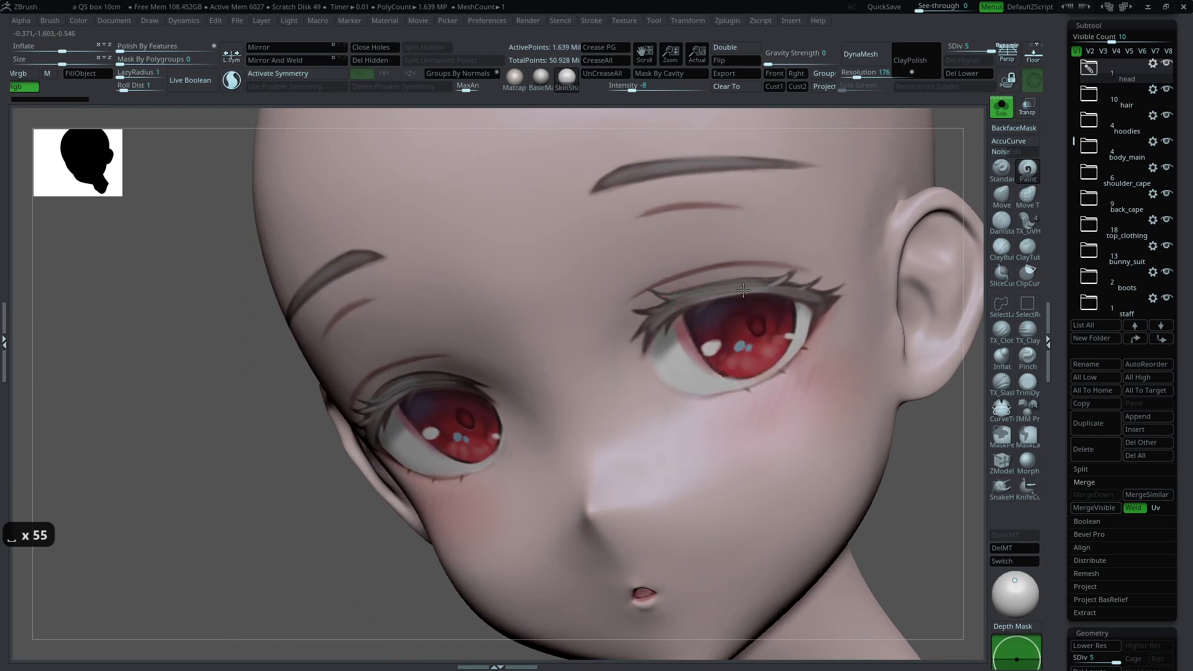
# Step: Retouch the upper lash line of the character's left eye with small Paint strokes
pyautogui.keyDown('ctrl'); pyautogui.moveTo(683, 306); pyautogui.dragTo(726, 326, button='right'); pyautogui.keyUp('ctrl')
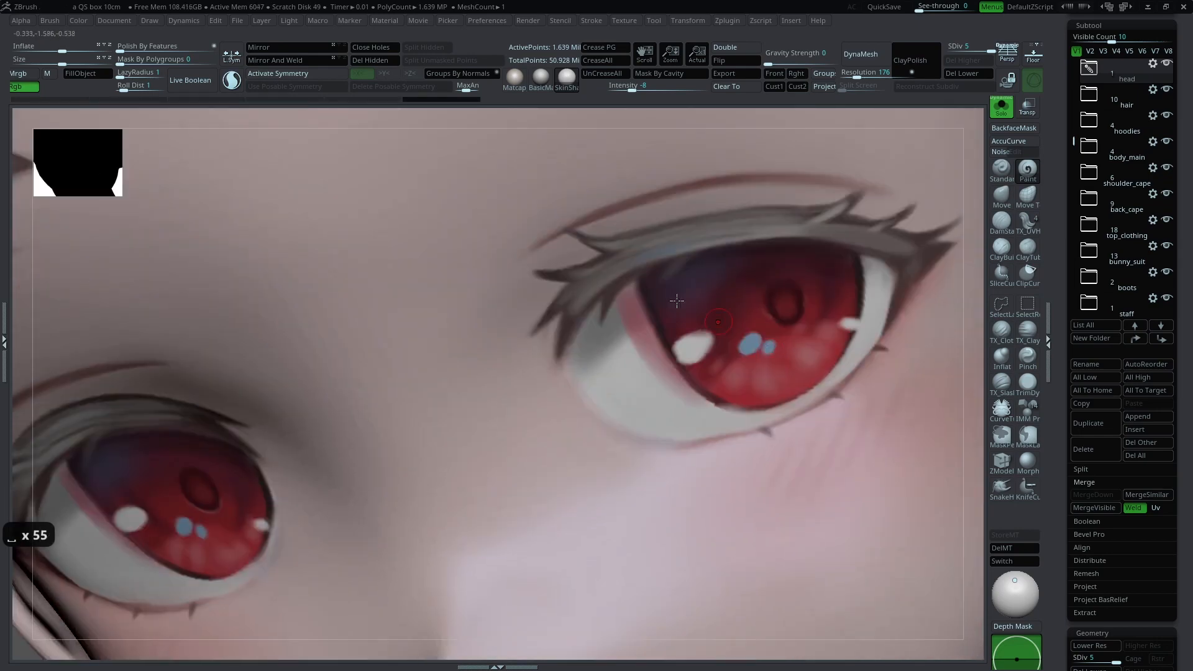
pyautogui.hotkey('ctrl', 'z')
pyautogui.hotkey('ctrl', 'z')
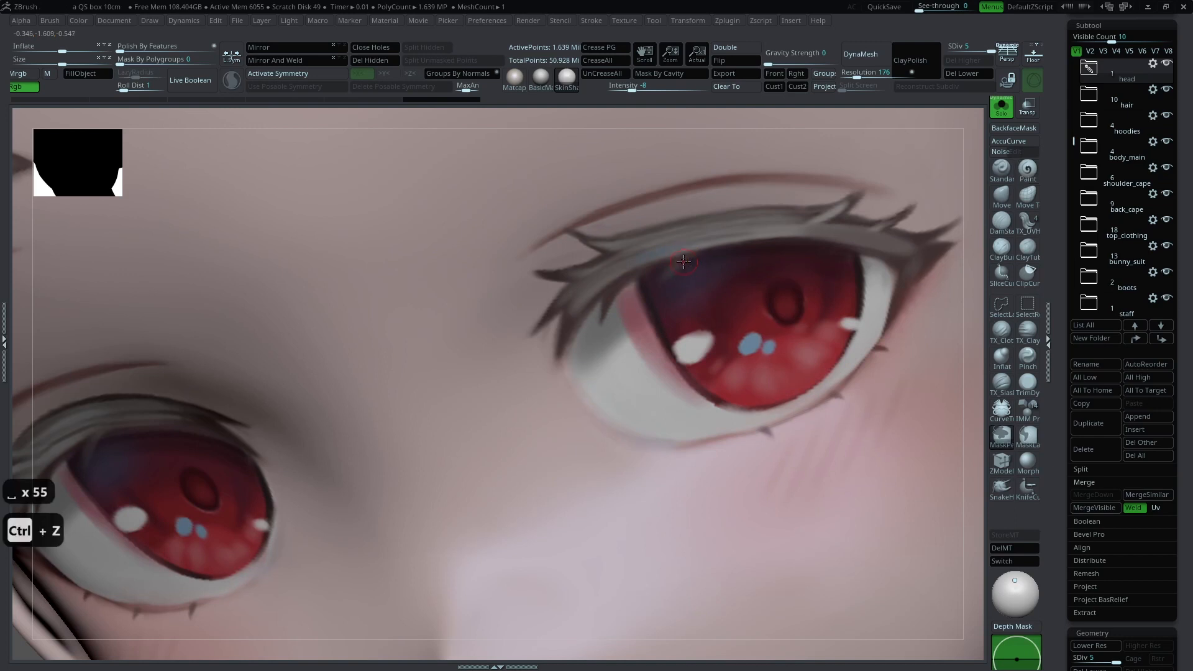
pyautogui.press('space')
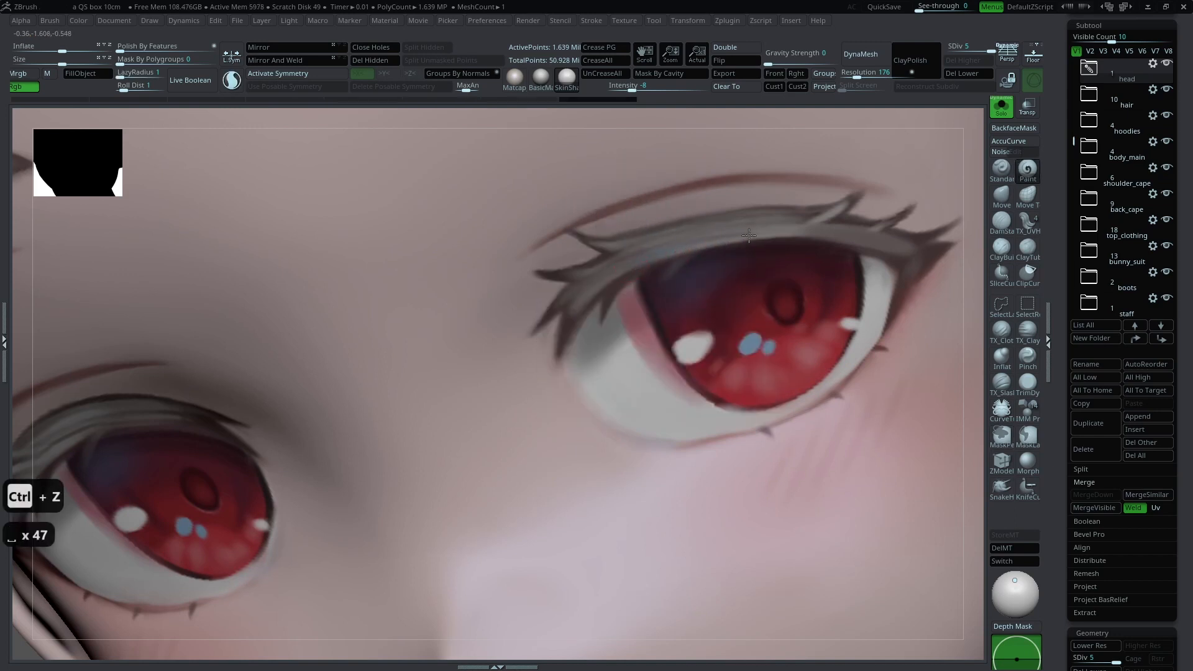
pyautogui.click(1028, 169)
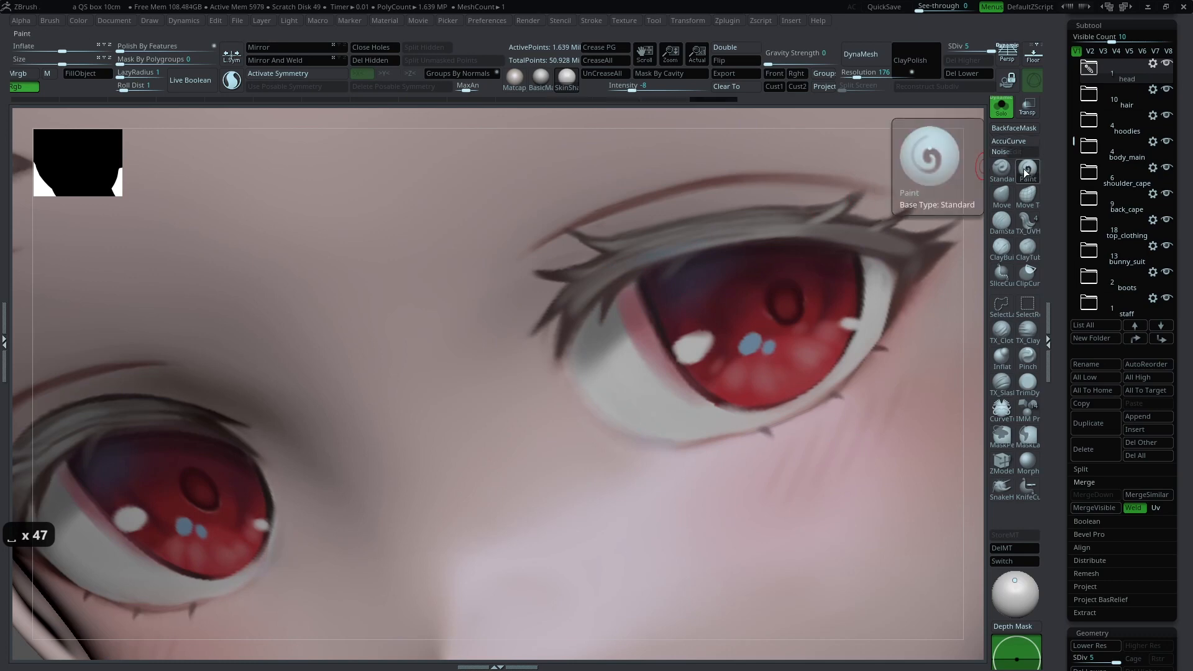
pyautogui.press('space')
# Step: Paint the upper lashes of the character's right eye dark brown (RGB 95, 74, 73) at RGB intensity 51
pyautogui.keyDown('alt'); pyautogui.moveTo(968, 354); pyautogui.dragTo(611, 322); pyautogui.keyUp('alt')
pyautogui.keyDown('alt'); pyautogui.moveTo(258, 593); pyautogui.dragTo(689, 410); pyautogui.keyUp('alt')
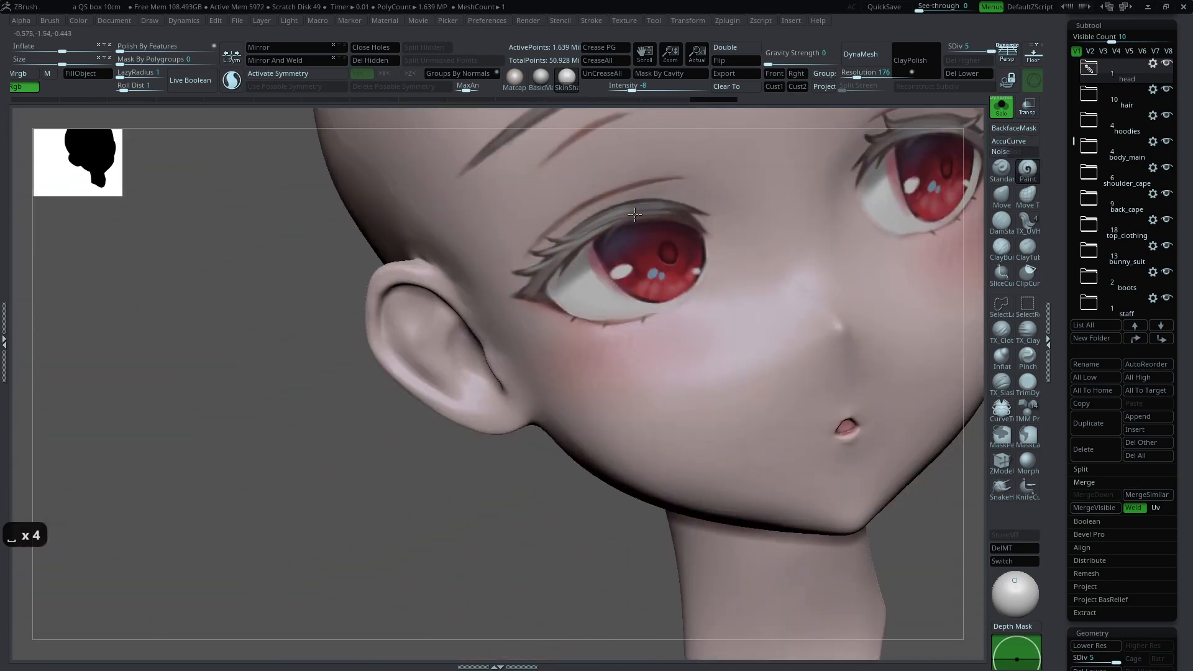
pyautogui.scroll(4, 583, 232)
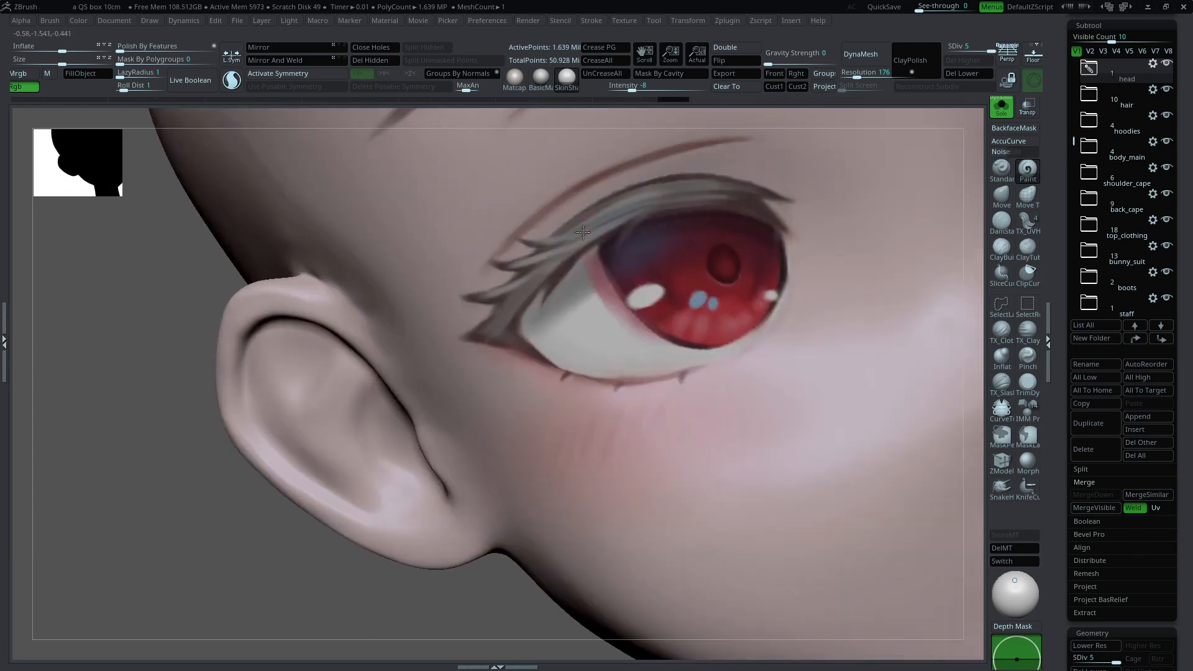
pyautogui.press('space')
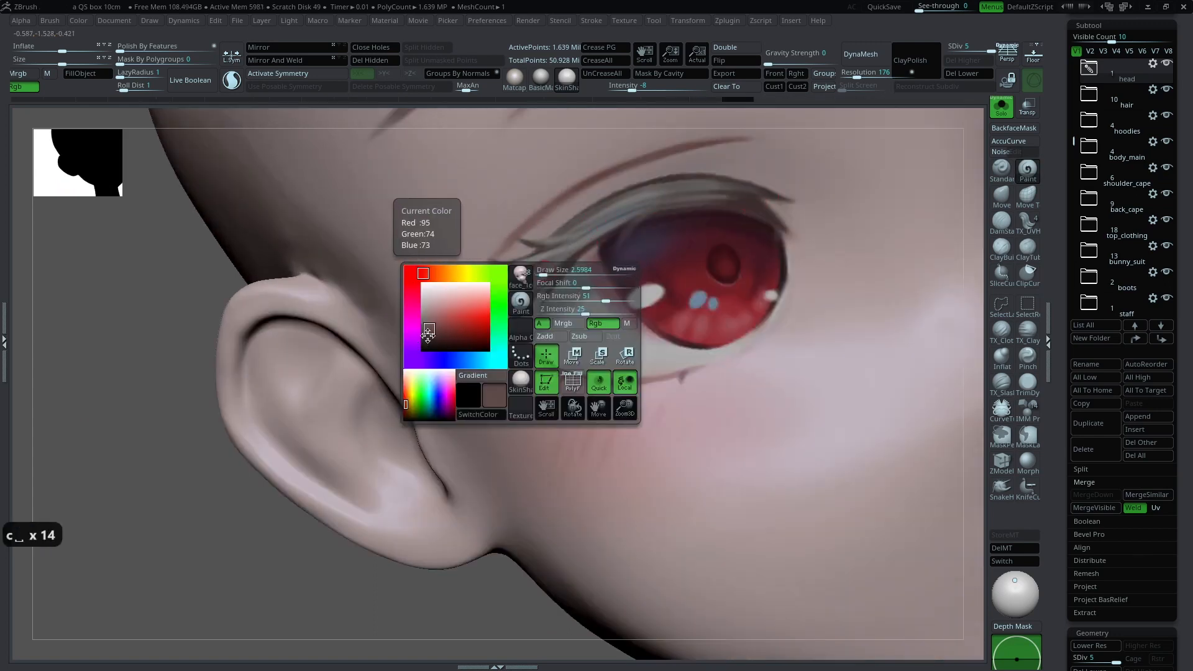
pyautogui.press('space')
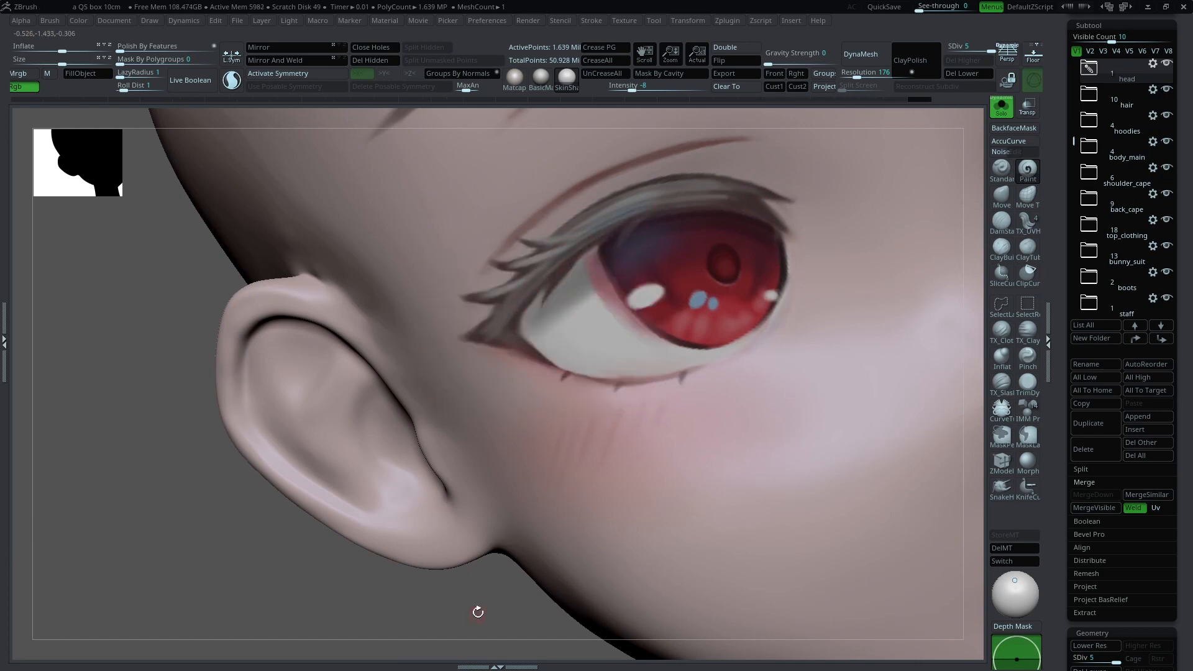
# Step: Darken the outer upper lashes of the character's left eye with fine Paint strokes, using a colour sampled from the lashes
pyautogui.keyDown('alt'); pyautogui.moveTo(479, 615); pyautogui.dragTo(421, 613); pyautogui.keyUp('alt')
pyautogui.keyDown('alt'); pyautogui.moveTo(963, 421); pyautogui.dragTo(733, 341); pyautogui.keyUp('alt')
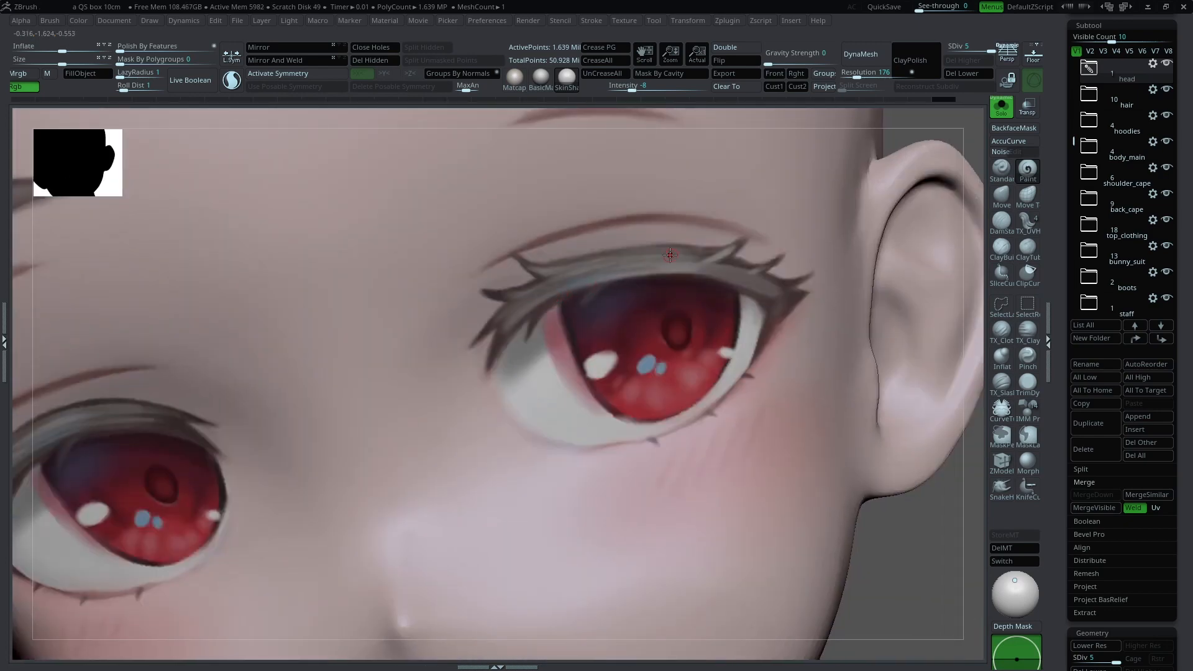
pyautogui.hotkey('ctrl', 'z')
pyautogui.hotkey('ctrl', 'z')
pyautogui.press('space')
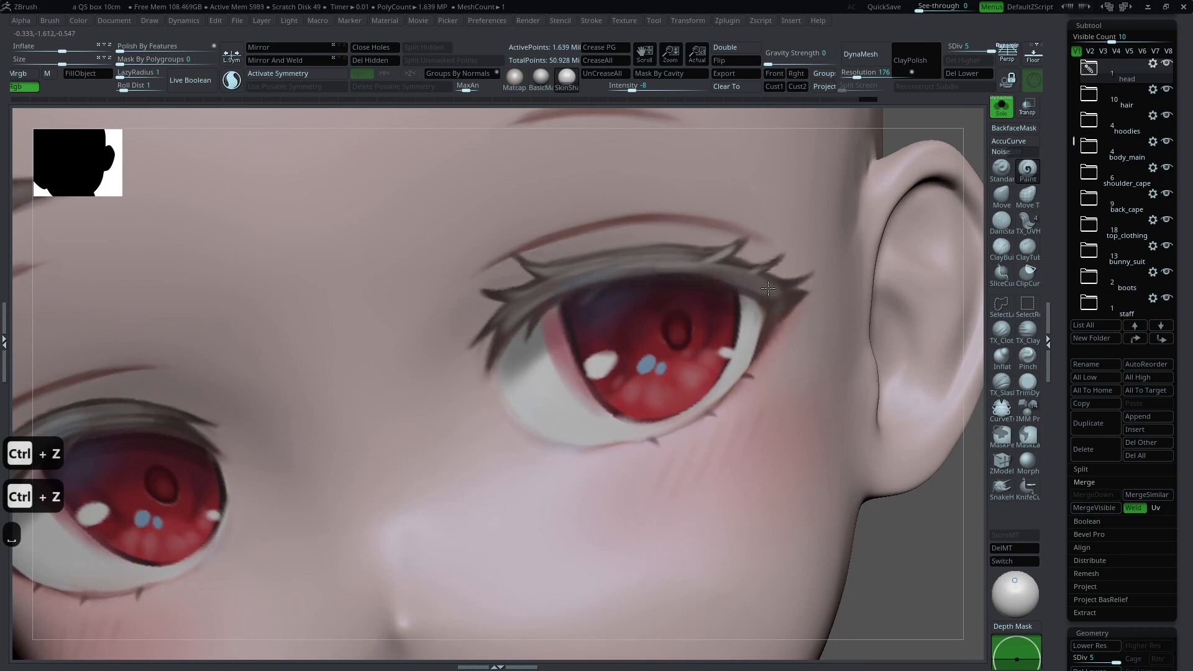
pyautogui.moveTo(680, 276); pyautogui.dragTo(741, 282)
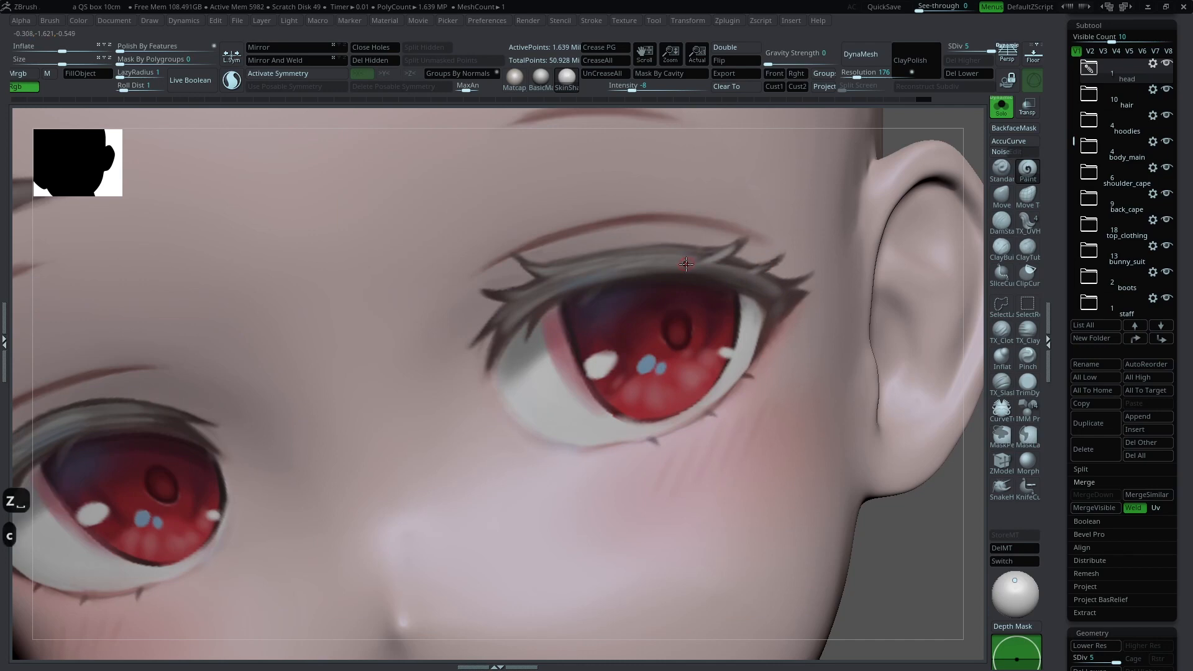
pyautogui.press('c')
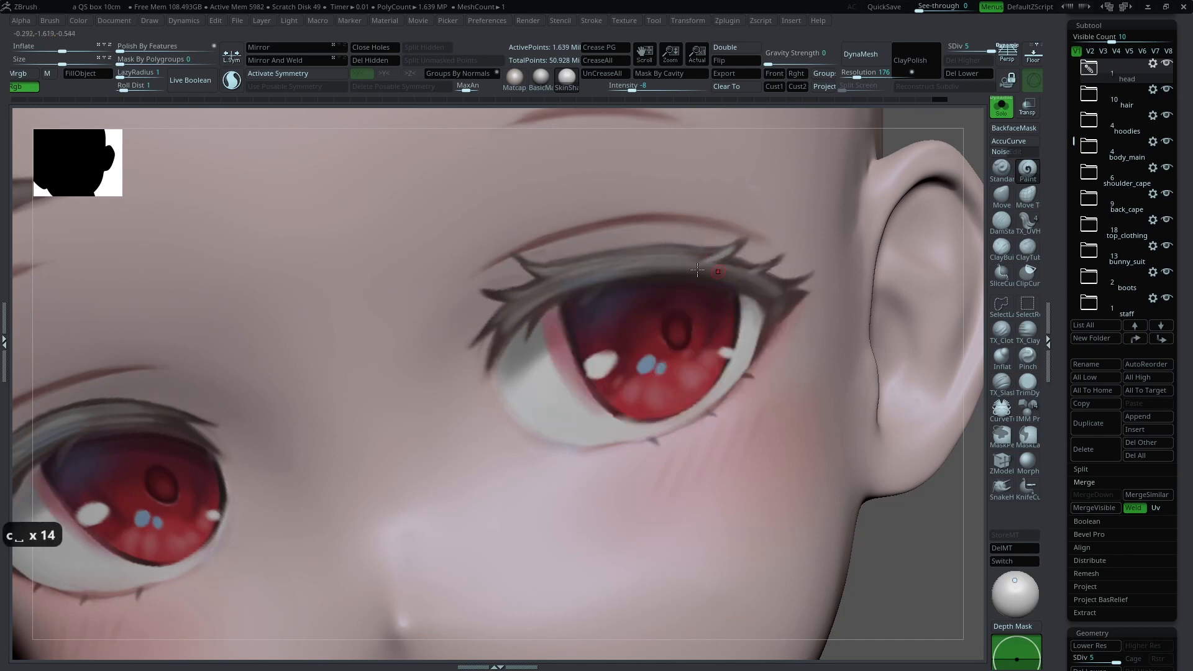
pyautogui.press('space')
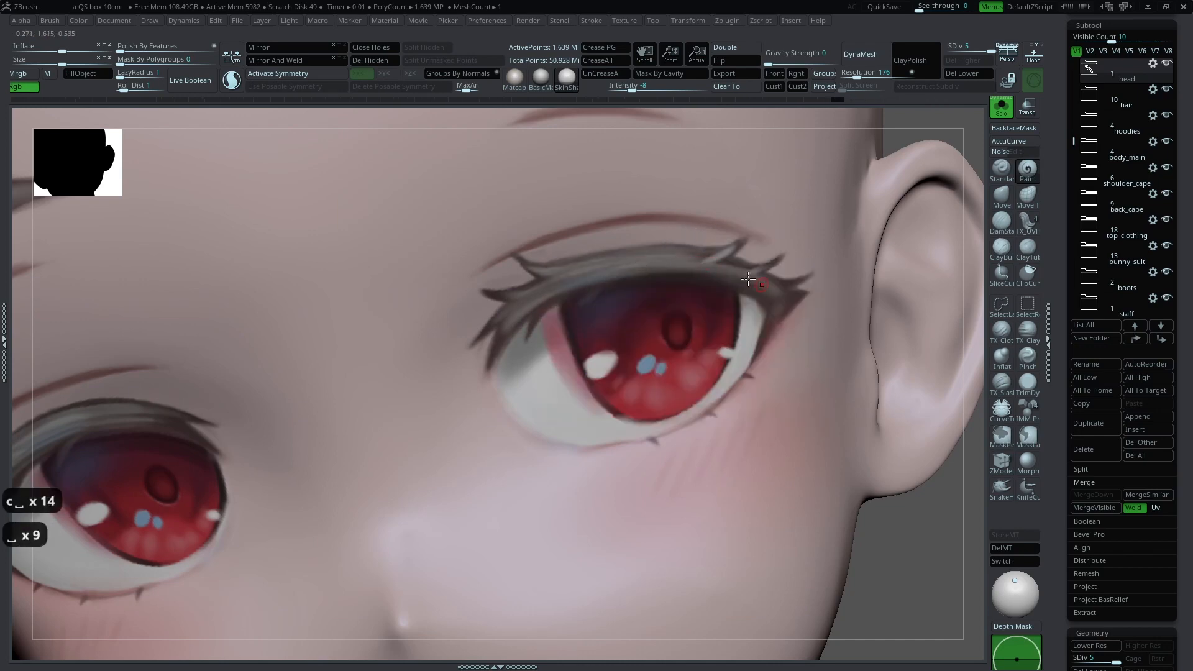
# Step: Turn off Solo to show the face together with the hair, hood and clothing
pyautogui.press('f')
pyautogui.press('f')
pyautogui.moveTo(763, 264); pyautogui.dragTo(865, 307)
pyautogui.keyDown('alt'); pyautogui.moveTo(876, 425); pyautogui.dragTo(893, 296); pyautogui.keyUp('alt')
pyautogui.click(1005, 114)
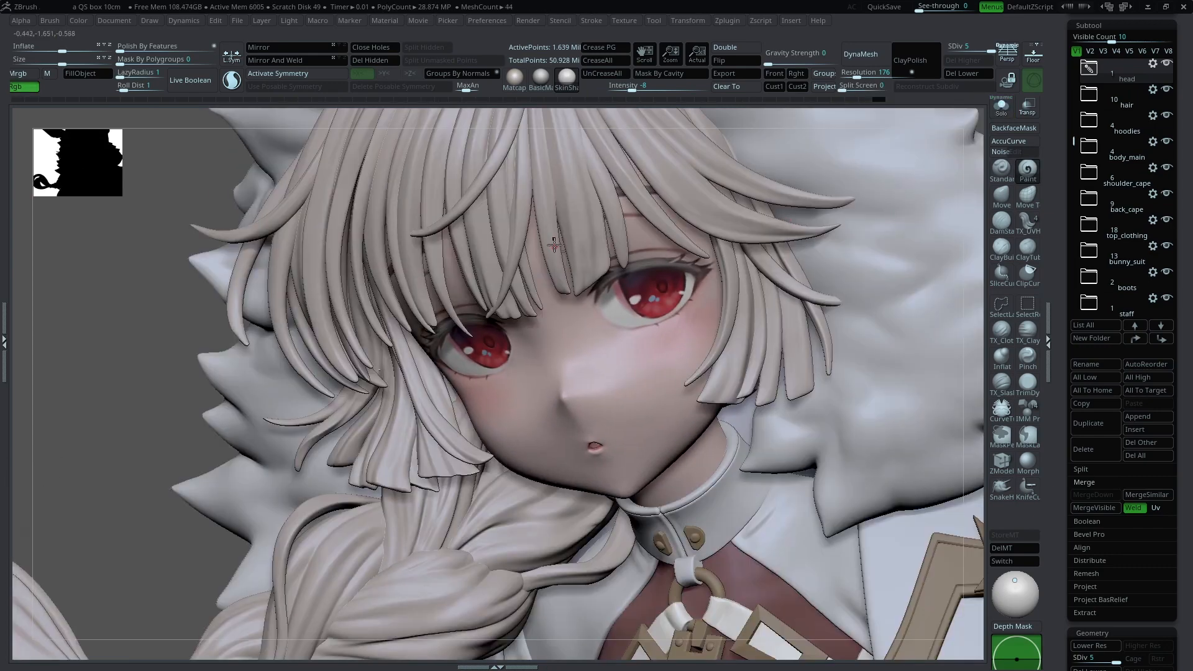
# Step: Isolate the side-swept bangs and undo the last changes
pyautogui.keyDown('alt'); pyautogui.click(712, 180); pyautogui.keyUp('alt')
pyautogui.click(1001, 107)
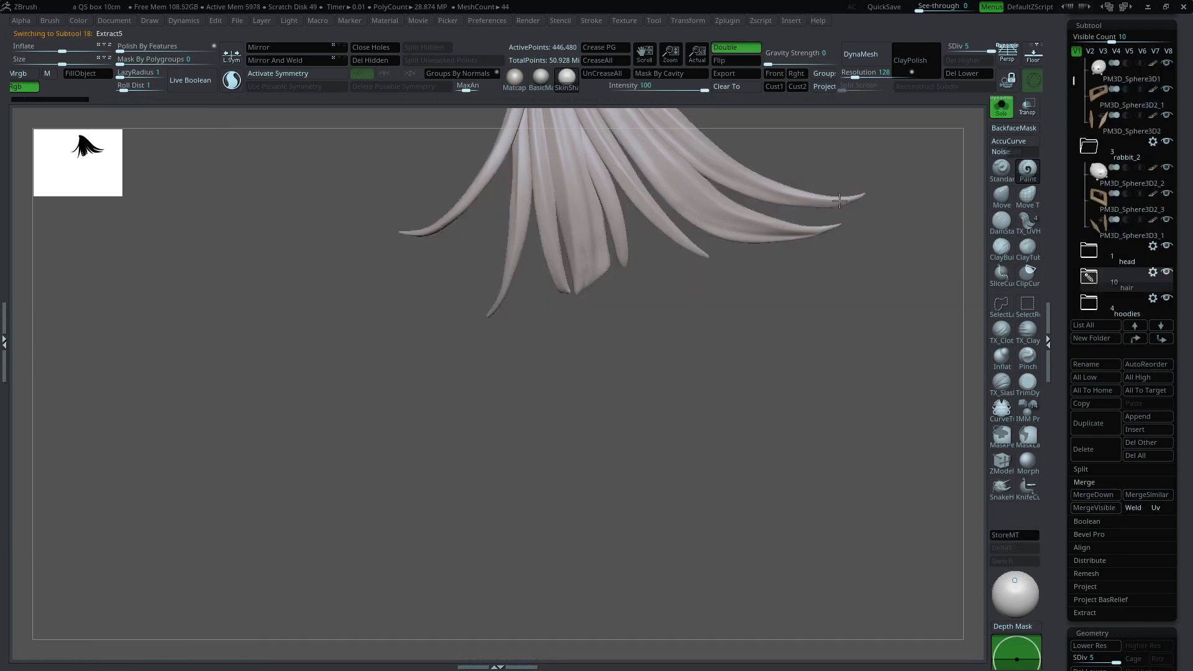
pyautogui.hotkey('ctrl', 'z')
pyautogui.hotkey('ctrl', 'z')
pyautogui.hotkey('ctrl', 'z')
pyautogui.hotkey('ctrl', 'z')
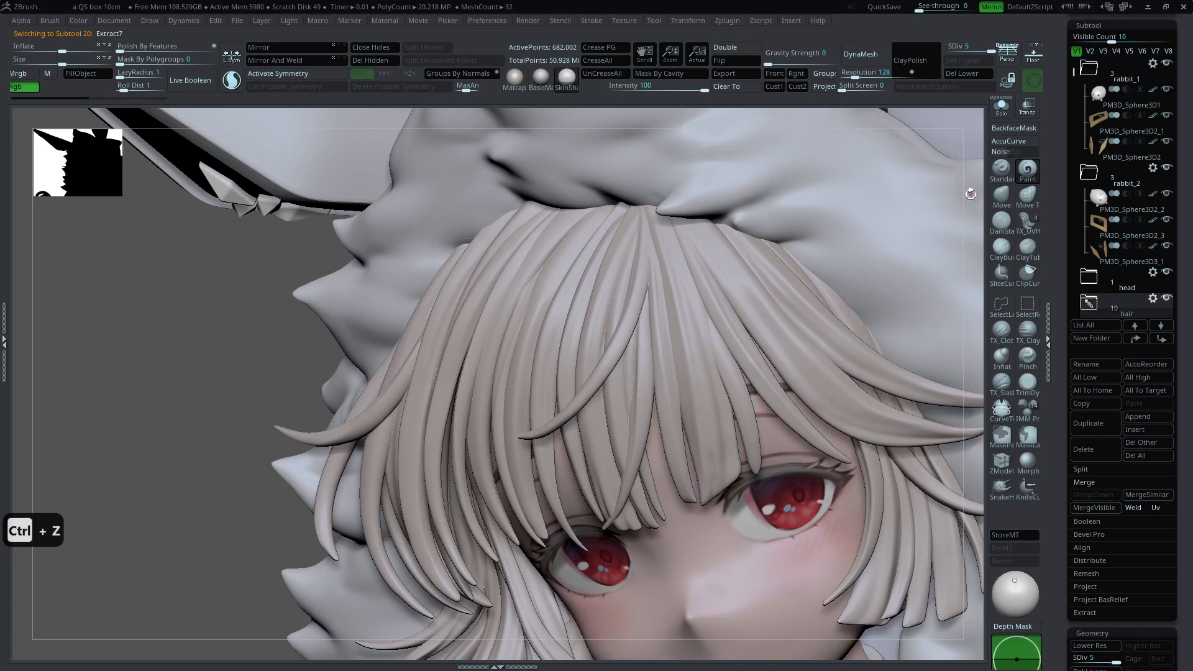
# Step: Mask the neighbouring strands of the middle bangs, nudge the free strand's root with the Move brush, and clear the mask
pyautogui.press('w')
pyautogui.press('q')
pyautogui.click(1012, 199)
pyautogui.press('space')
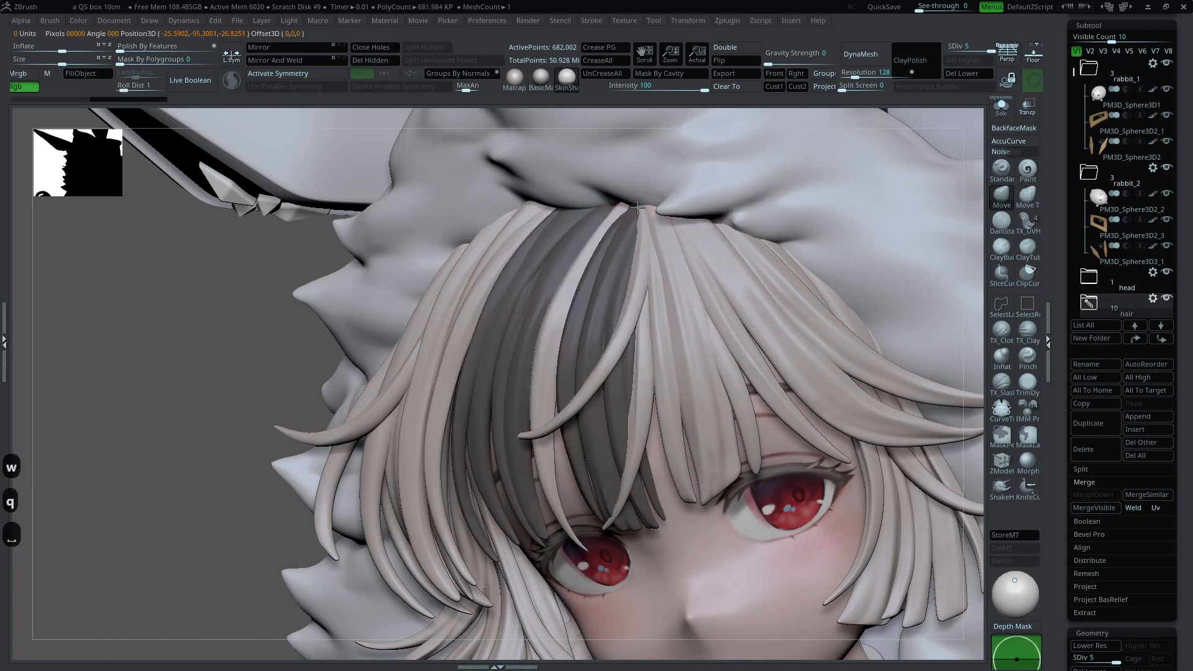
pyautogui.press('space')
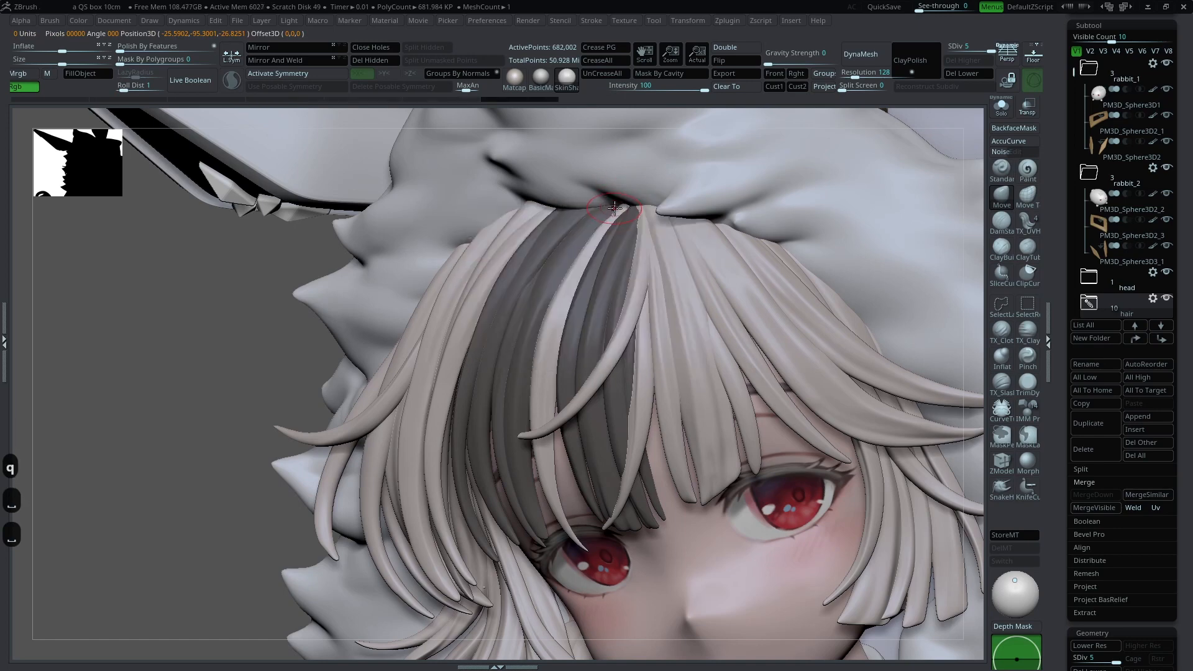
pyautogui.moveTo(634, 197); pyautogui.dragTo(626, 204)
pyautogui.moveTo(286, 371)
pyautogui.keyDown('ctrl'); pyautogui.mouseDown()
pyautogui.moveTo(250, 392)
pyautogui.moveTo(300, 400)
pyautogui.mouseUp(); pyautogui.keyUp('ctrl')
pyautogui.press('space')
pyautogui.moveTo(647, 242)
pyautogui.mouseDown()
pyautogui.moveTo(685, 240)
pyautogui.moveTo(595, 336)
pyautogui.mouseUp()
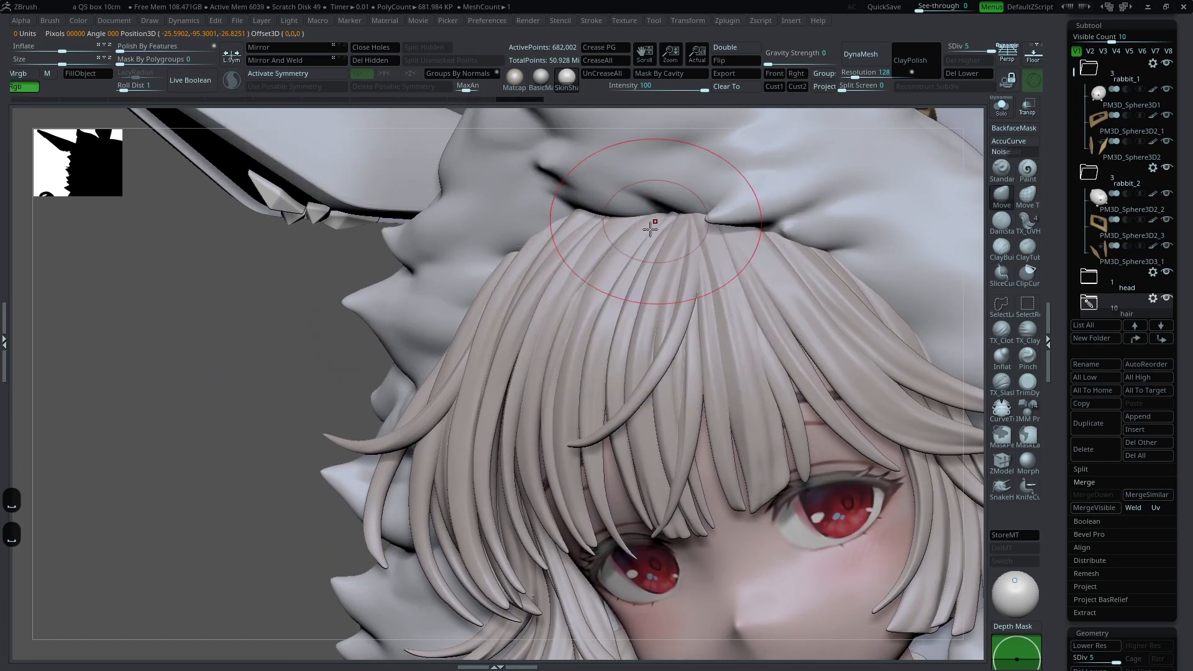
# Step: Select the side bangs, mask all but one strand, and shift its root under the hood's edge with the Move brush
pyautogui.keyDown('alt'); pyautogui.click(580, 222); pyautogui.keyUp('alt')
pyautogui.press('w')
pyautogui.keyDown('ctrl'); pyautogui.click(578, 217); pyautogui.keyUp('ctrl')
pyautogui.press('q')
pyautogui.moveTo(596, 213); pyautogui.dragTo(568, 213)
pyautogui.moveTo(304, 365); pyautogui.dragTo(562, 244)
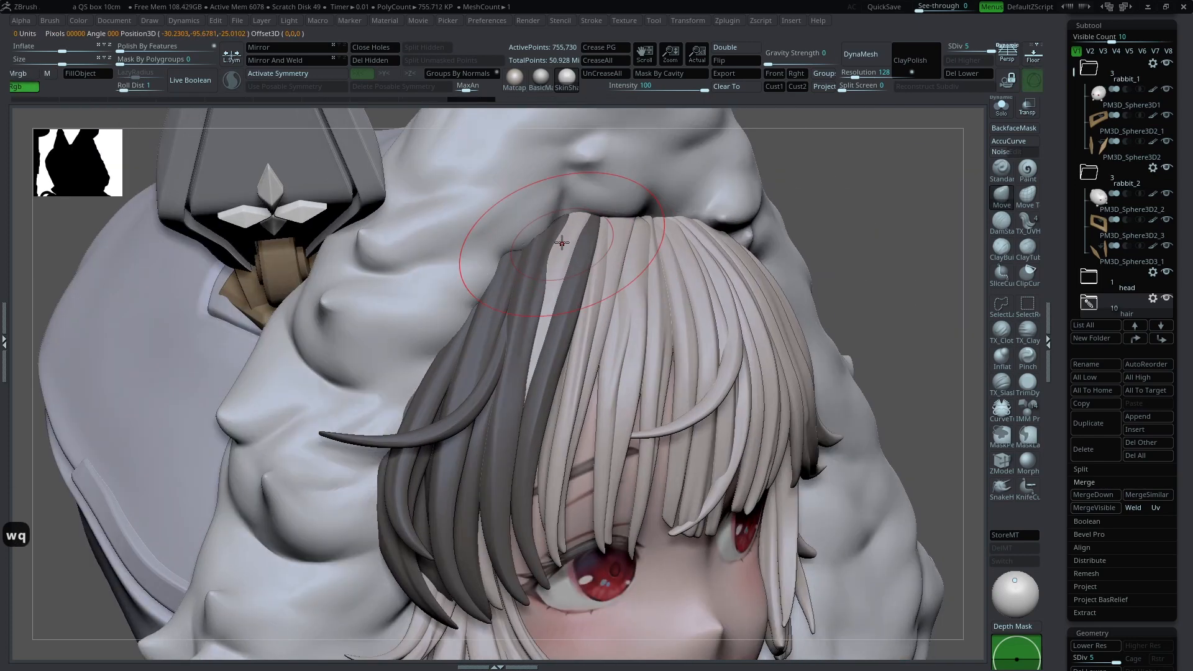
# Step: Unmask the adjacent side-bang strand and try adjusting the roots with a smaller Move brush, undoing the last changes
pyautogui.press('w')
pyautogui.keyDown('ctrl'); pyautogui.click(531, 280); pyautogui.keyUp('ctrl')
pyautogui.press('q')
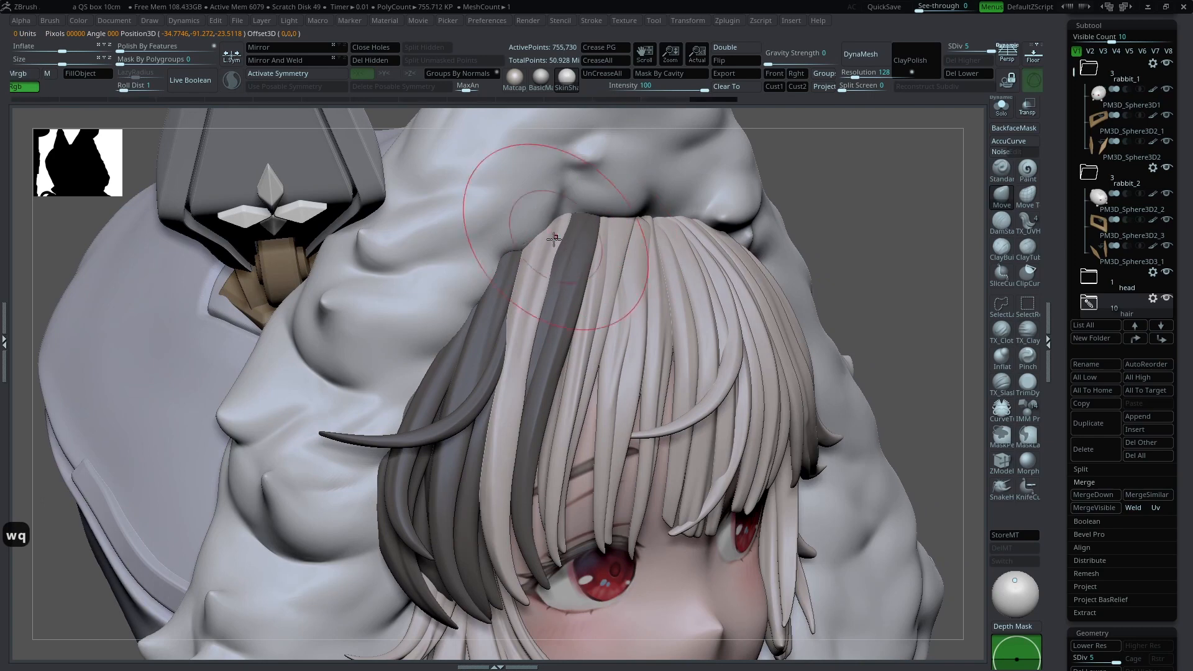
pyautogui.press('space')
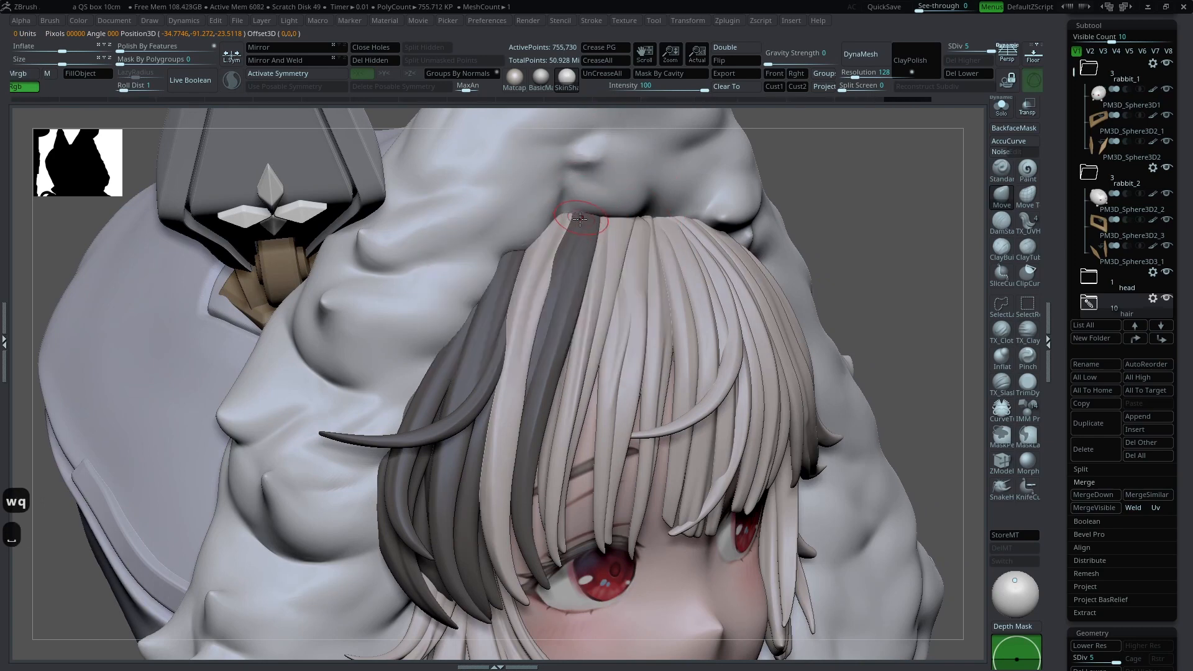
pyautogui.hotkey('ctrl', 'z')
pyautogui.hotkey('ctrl', 'z')
# Step: Lower the side bangs to subdivision level 4 and nudge a strand at the hairline with the Move brush
pyautogui.press('space')
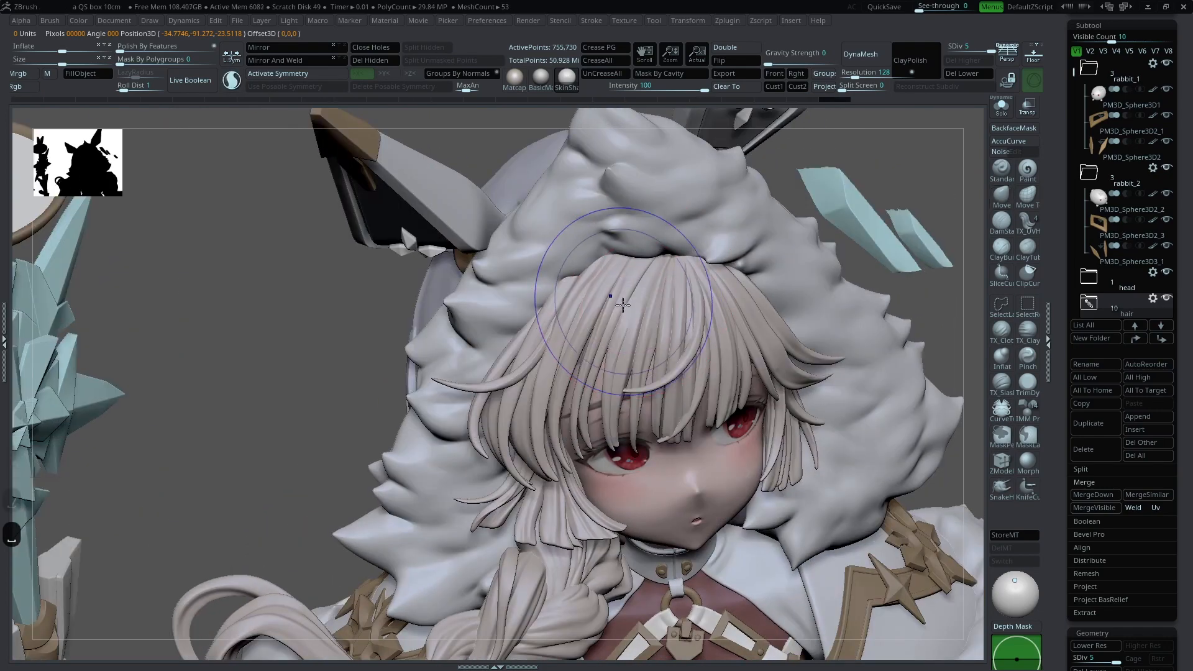
pyautogui.press('space')
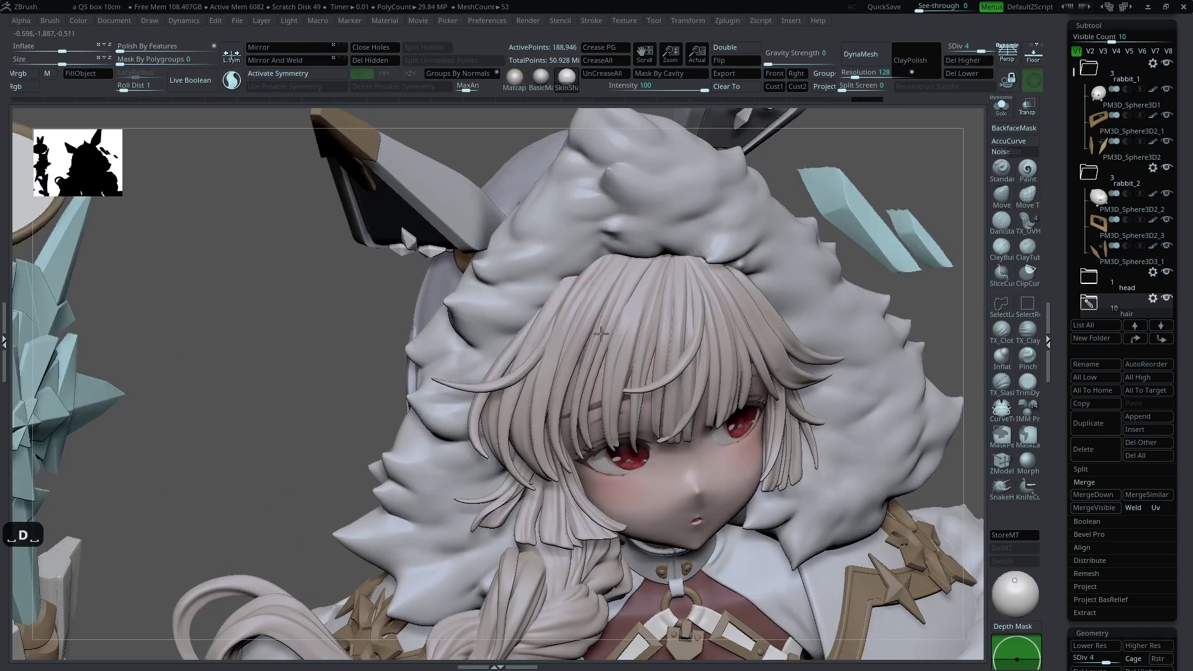
pyautogui.hotkey('shift', 'f')
pyautogui.hotkey('shift', 'f')
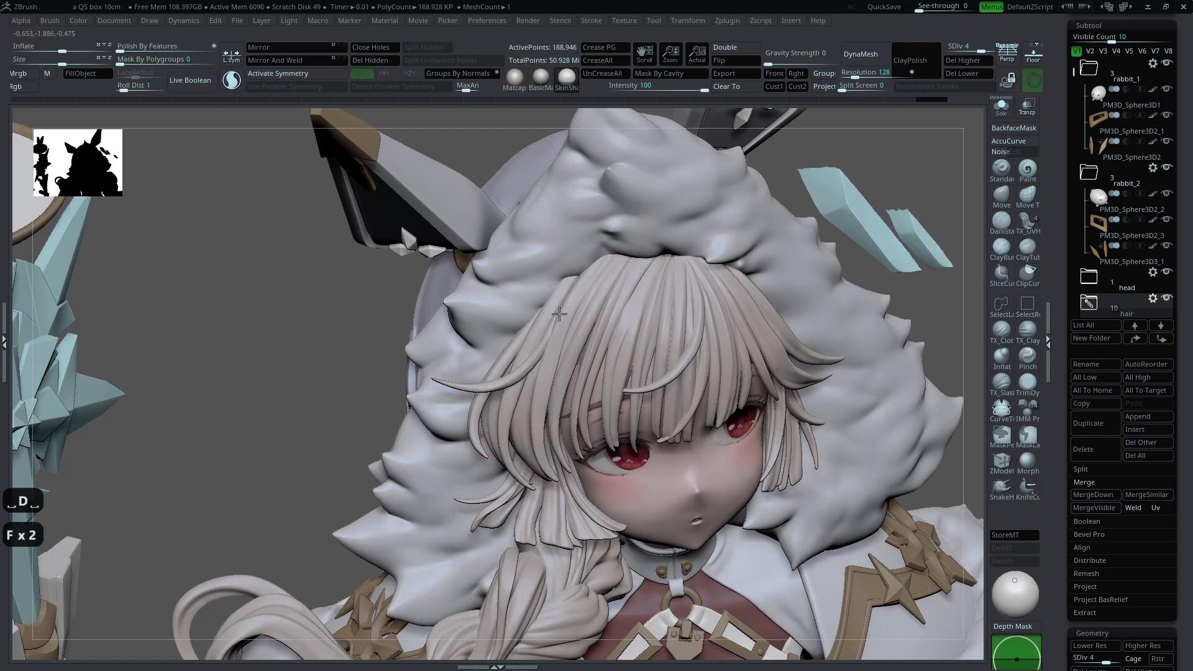
pyautogui.hotkey('ctrl', 'z')
pyautogui.moveTo(585, 268); pyautogui.dragTo(589, 273)
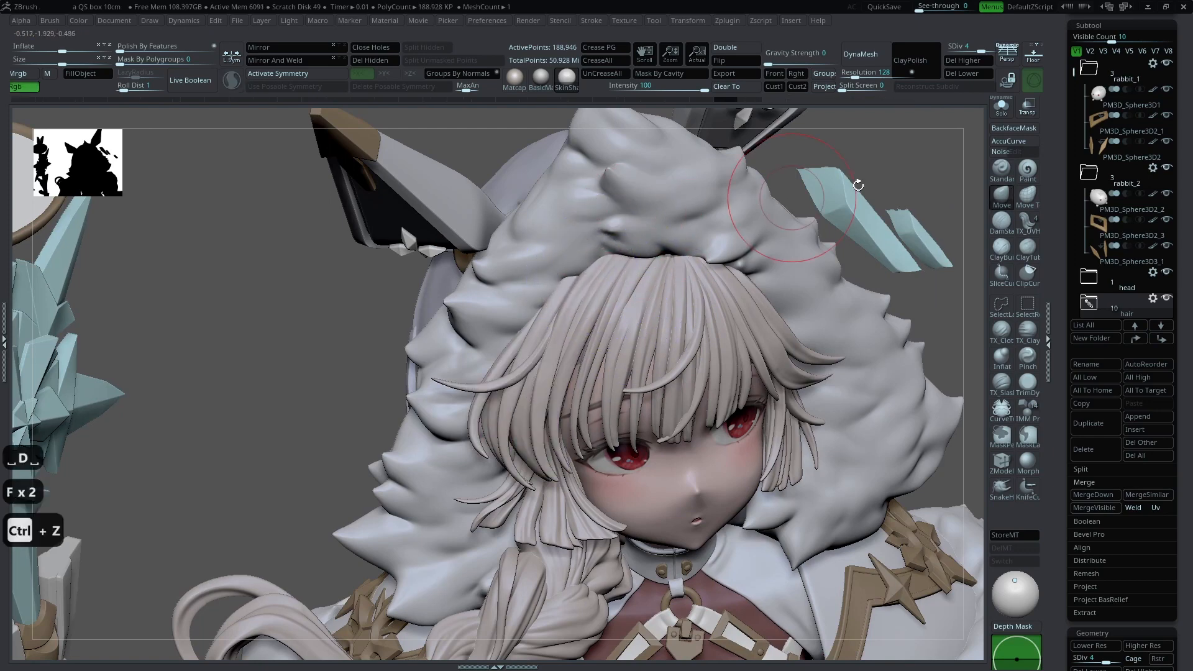
# Step: Reshape the strand roots of the middle bangs along the hood's edge with the Move Topological brush
pyautogui.click(1027, 196)
pyautogui.moveTo(919, 215); pyautogui.dragTo(830, 224)
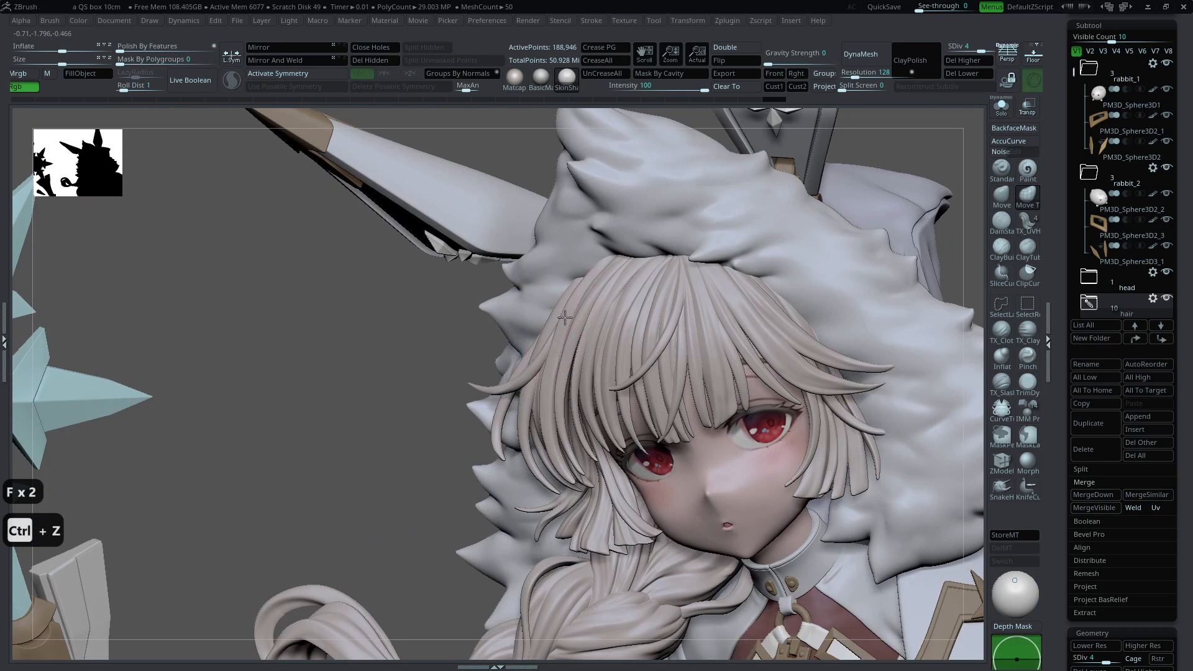
pyautogui.keyDown('alt'); pyautogui.click(638, 302); pyautogui.keyUp('alt')
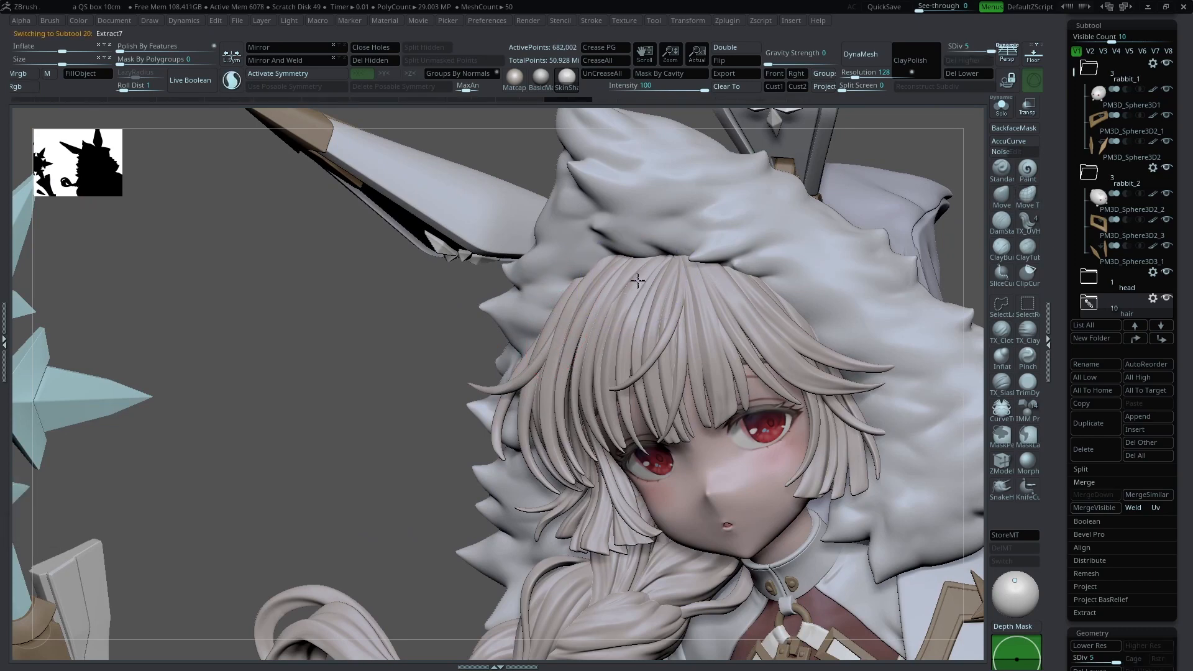
pyautogui.moveTo(892, 152)
pyautogui.mouseDown()
pyautogui.moveTo(870, 159)
pyautogui.moveTo(916, 194)
pyautogui.moveTo(901, 193)
pyautogui.mouseUp()
pyautogui.moveTo(632, 263); pyautogui.dragTo(628, 271)
pyautogui.press('space')
pyautogui.moveTo(929, 135); pyautogui.dragTo(901, 163)
pyautogui.moveTo(608, 258); pyautogui.dragTo(606, 260)
pyautogui.moveTo(601, 264); pyautogui.dragTo(609, 260)
pyautogui.hotkey('ctrl', 'z')
pyautogui.moveTo(857, 181); pyautogui.dragTo(837, 189)
pyautogui.moveTo(595, 281); pyautogui.dragTo(595, 270)
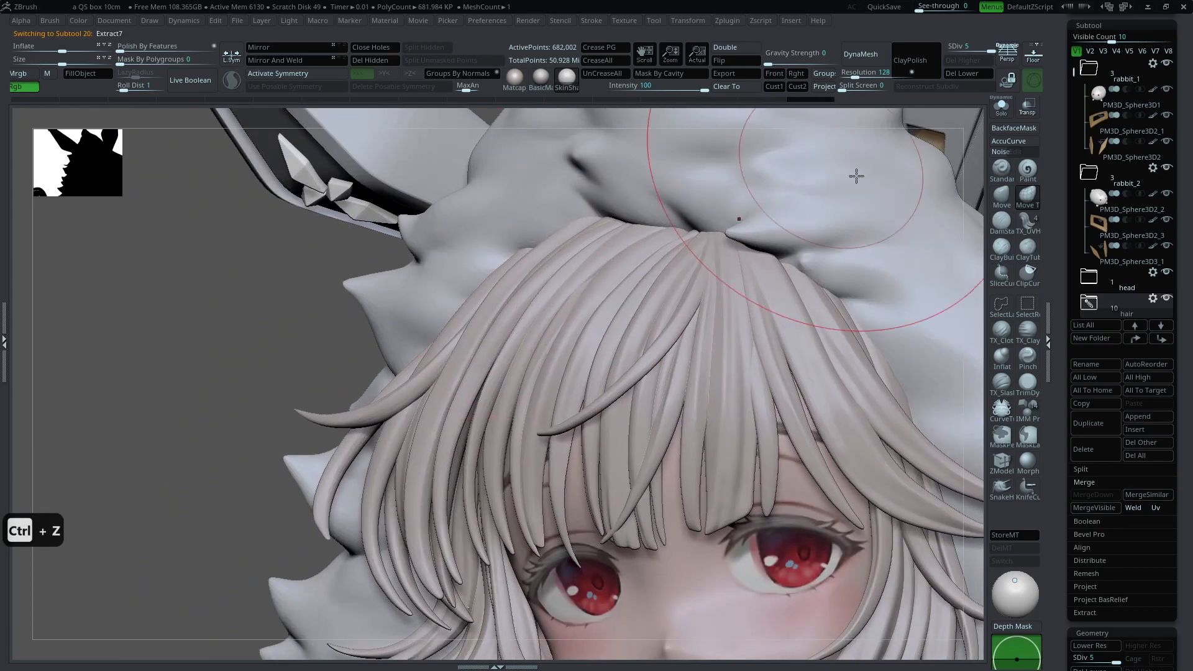
# Step: Display the polyframe with polygroup colours on the middle bangs
pyautogui.press('f')
pyautogui.press('f')
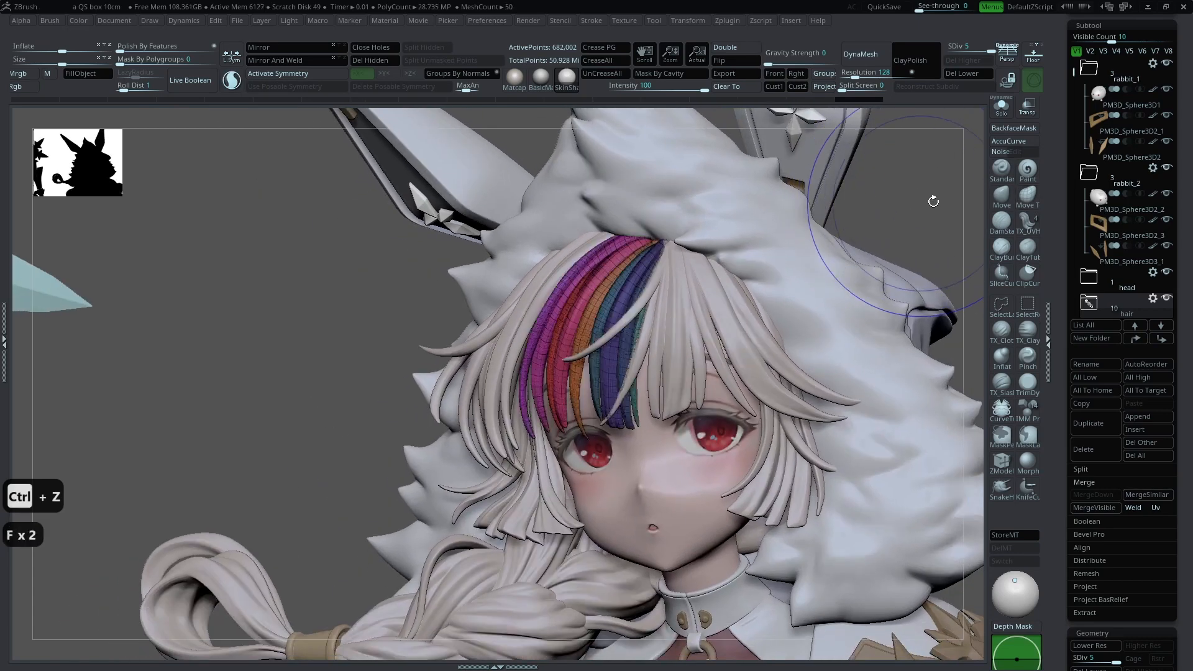
pyautogui.press('f')
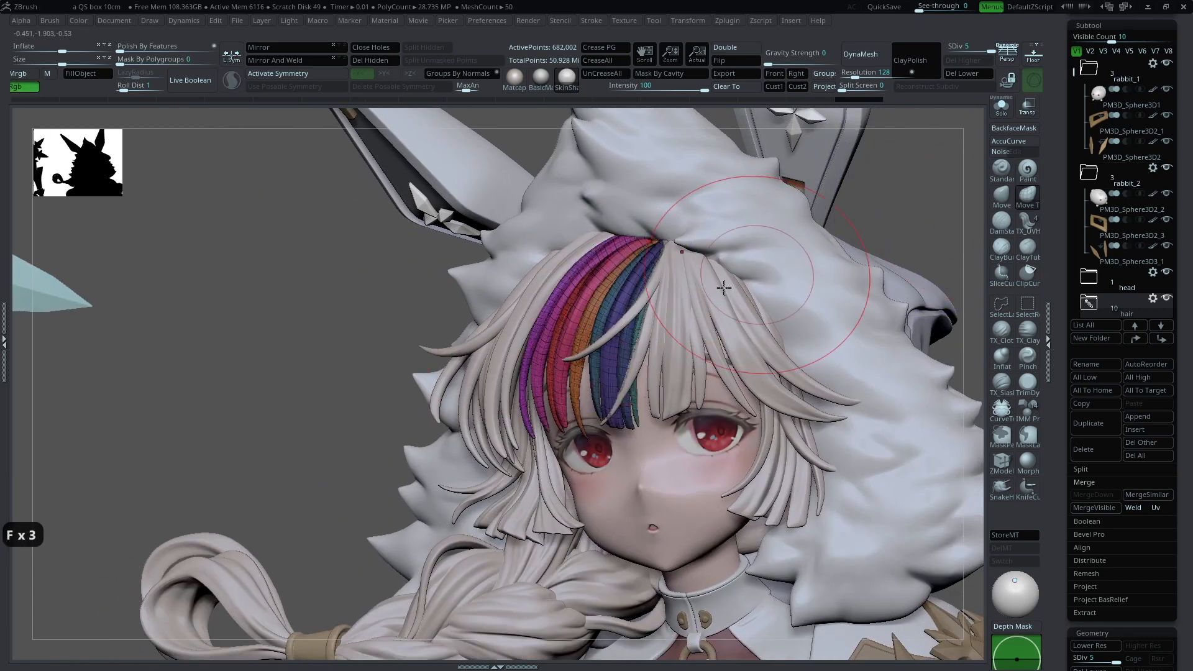
# Step: Select the separate bangs pieces one after another to examine which strands belong to each
pyautogui.keyDown('alt'); pyautogui.click(693, 287); pyautogui.keyUp('alt')
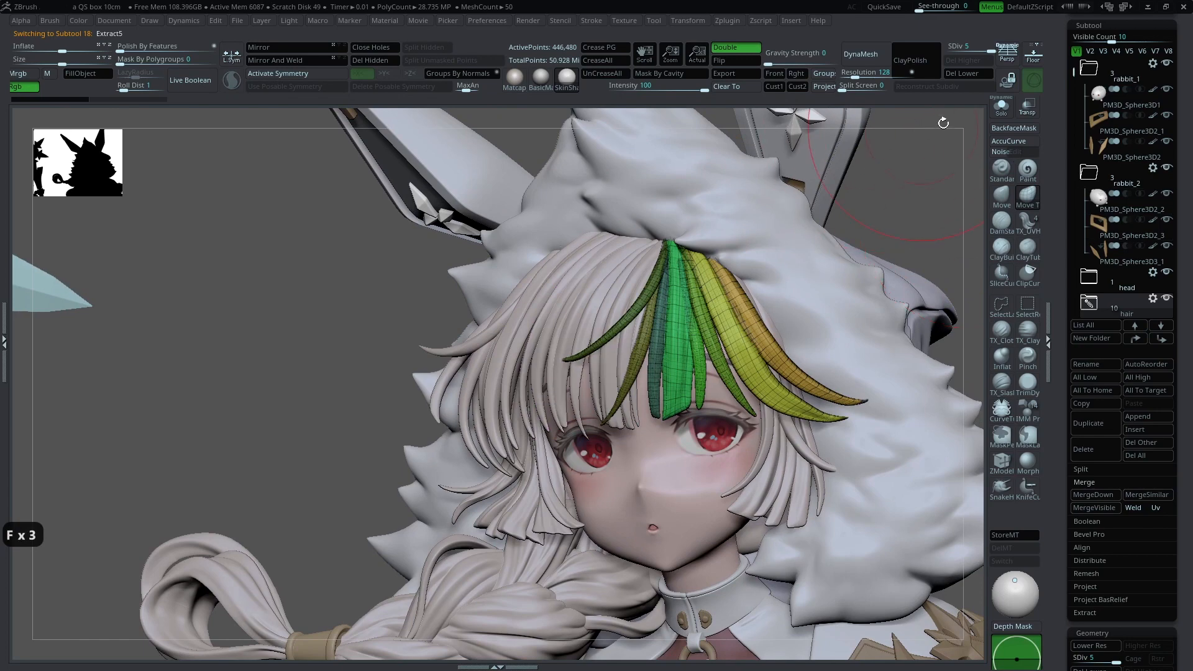
pyautogui.moveTo(1075, 72); pyautogui.dragTo(1075, 129)
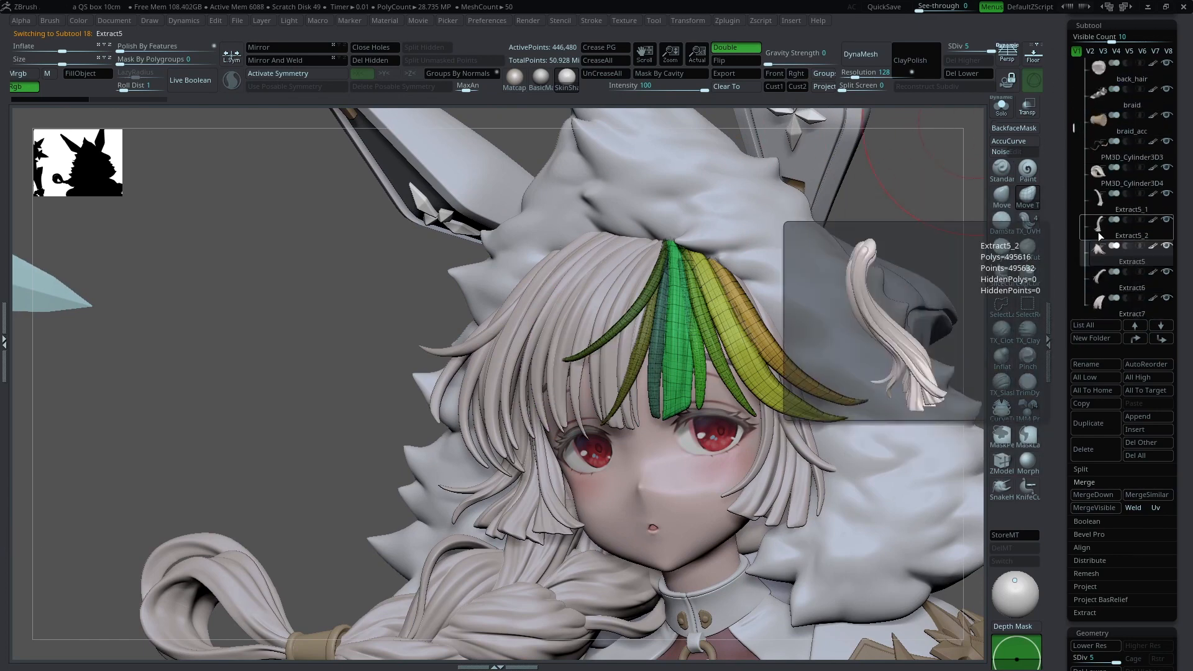
pyautogui.click(1099, 233)
pyautogui.keyDown('alt'); pyautogui.click(696, 299); pyautogui.keyUp('alt')
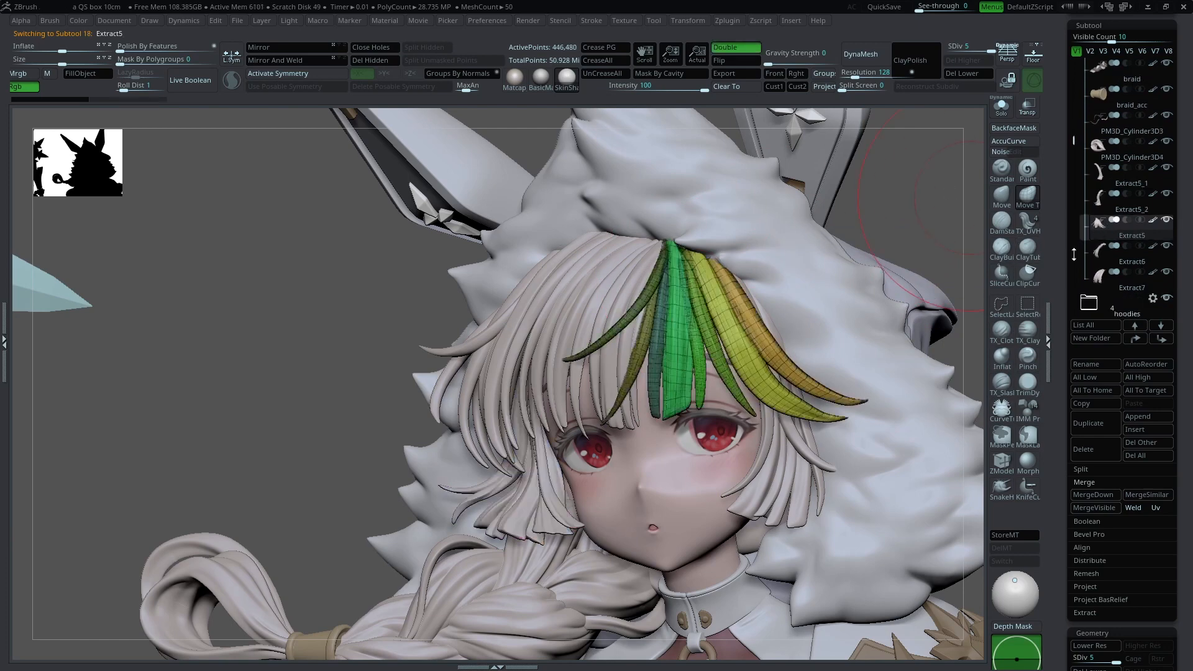
pyautogui.click(1103, 274)
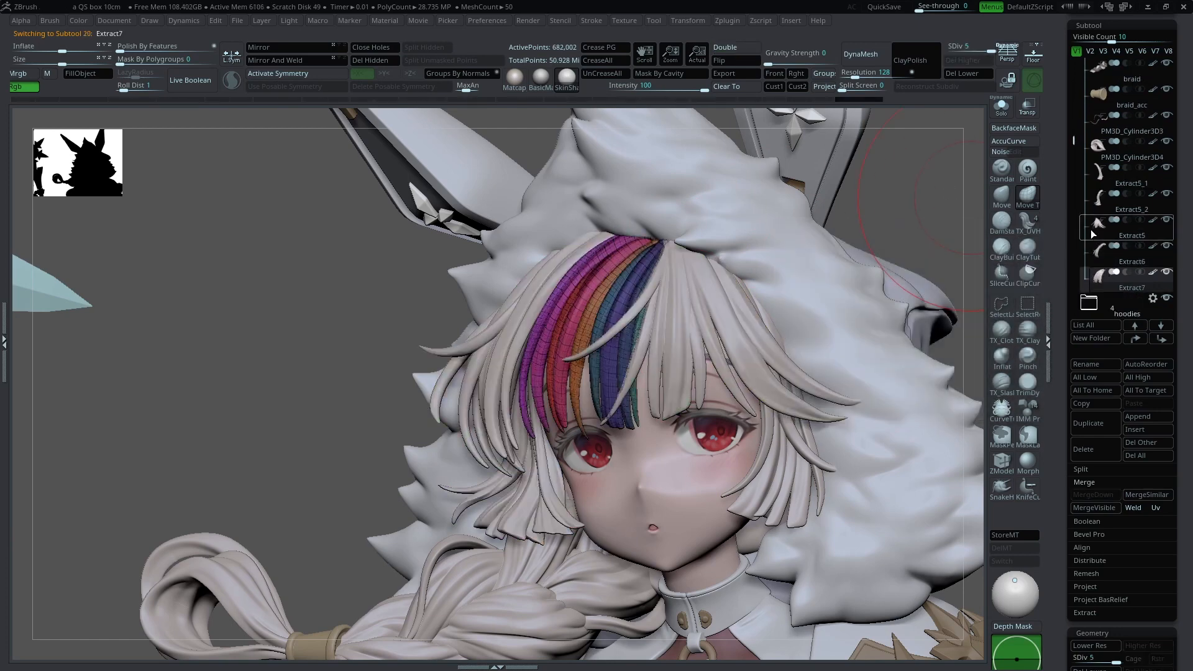
pyautogui.click(1098, 225)
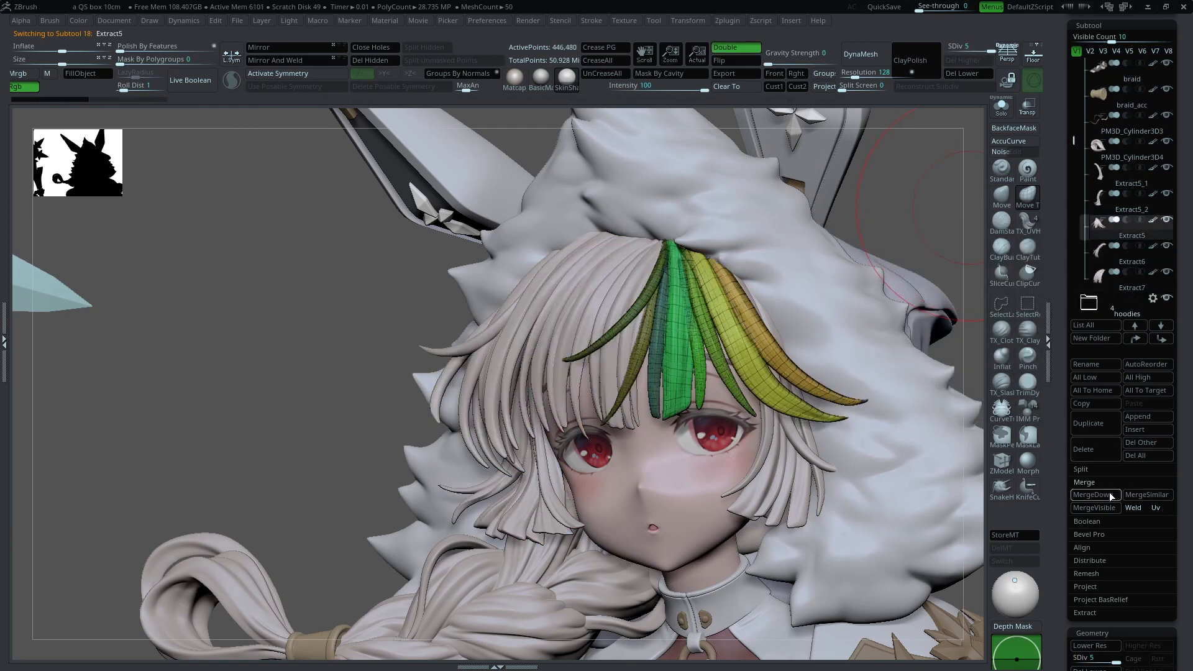
pyautogui.press('Down')
pyautogui.press('Down')
pyautogui.press('Up')
pyautogui.moveTo(978, 50); pyautogui.dragTo(939, 54)
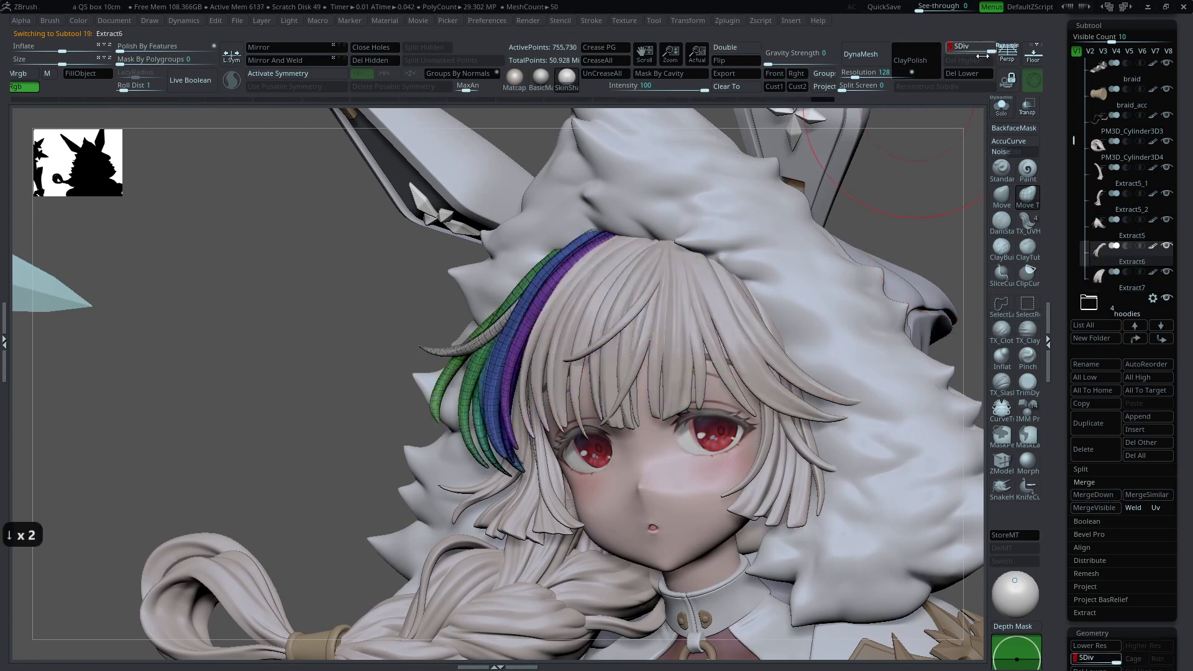
pyautogui.keyDown('alt'); pyautogui.moveTo(947, 205); pyautogui.dragTo(933, 218); pyautogui.keyUp('alt')
pyautogui.keyDown('alt'); pyautogui.click(693, 295); pyautogui.keyUp('alt')
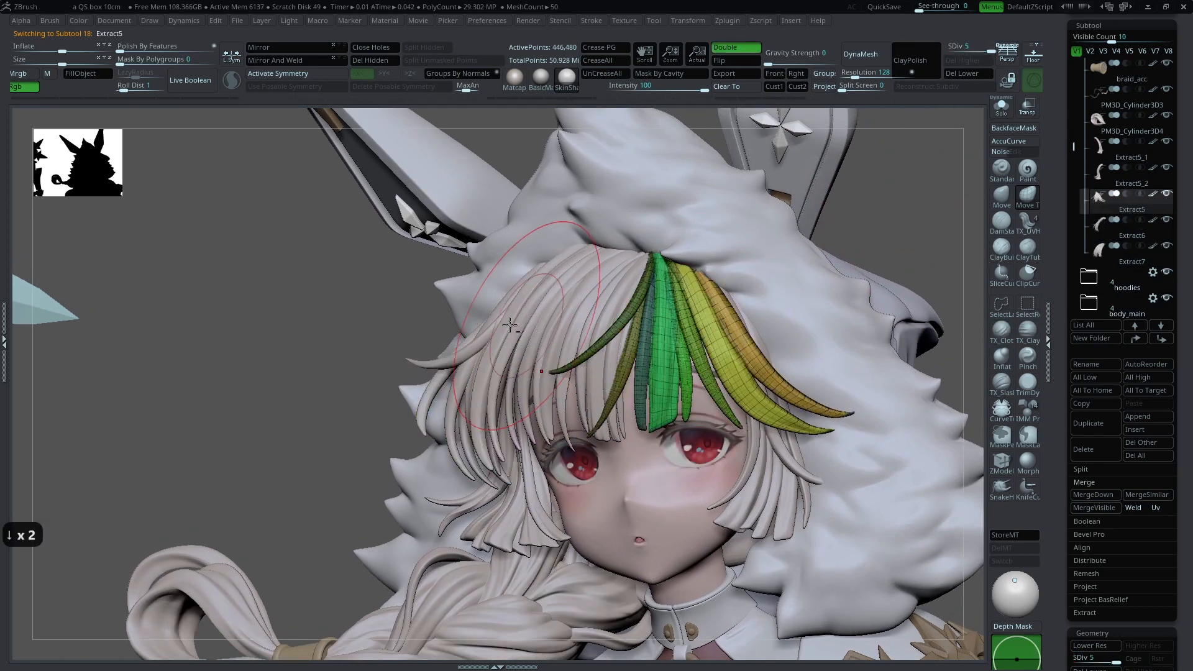
pyautogui.keyDown('alt'); pyautogui.click(596, 305); pyautogui.keyUp('alt')
# Step: Merge the bangs subtools Extract5, Extract6 and Extract7 into one and hide the polyframe
pyautogui.click(1090, 207)
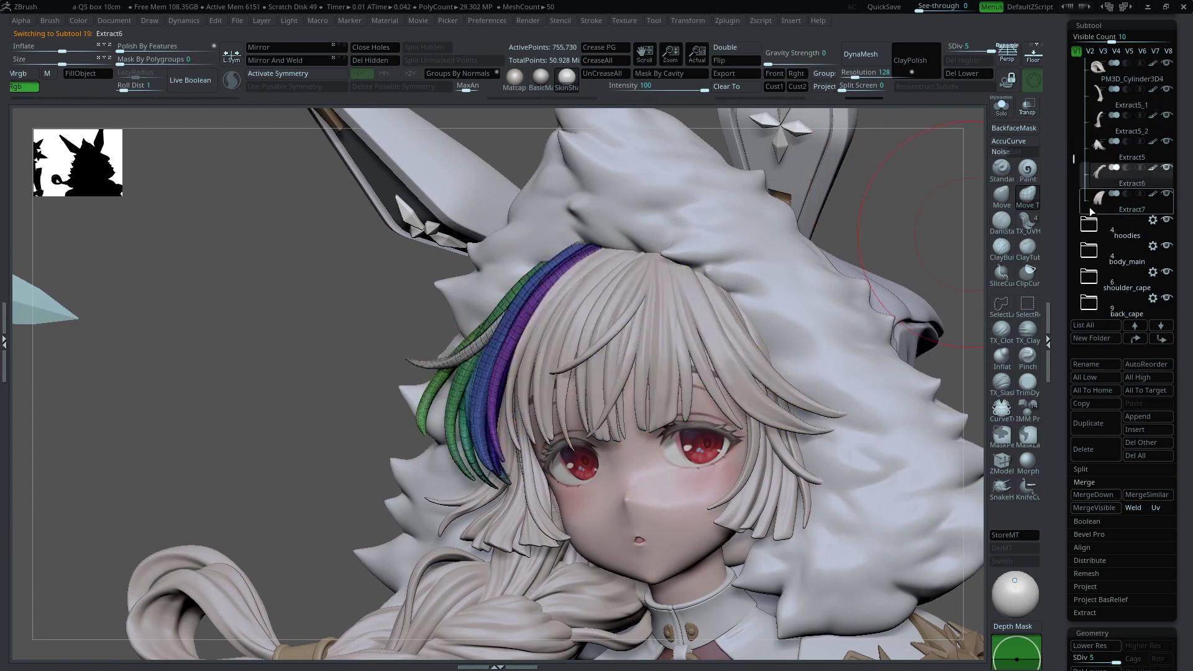
pyautogui.click(1098, 154)
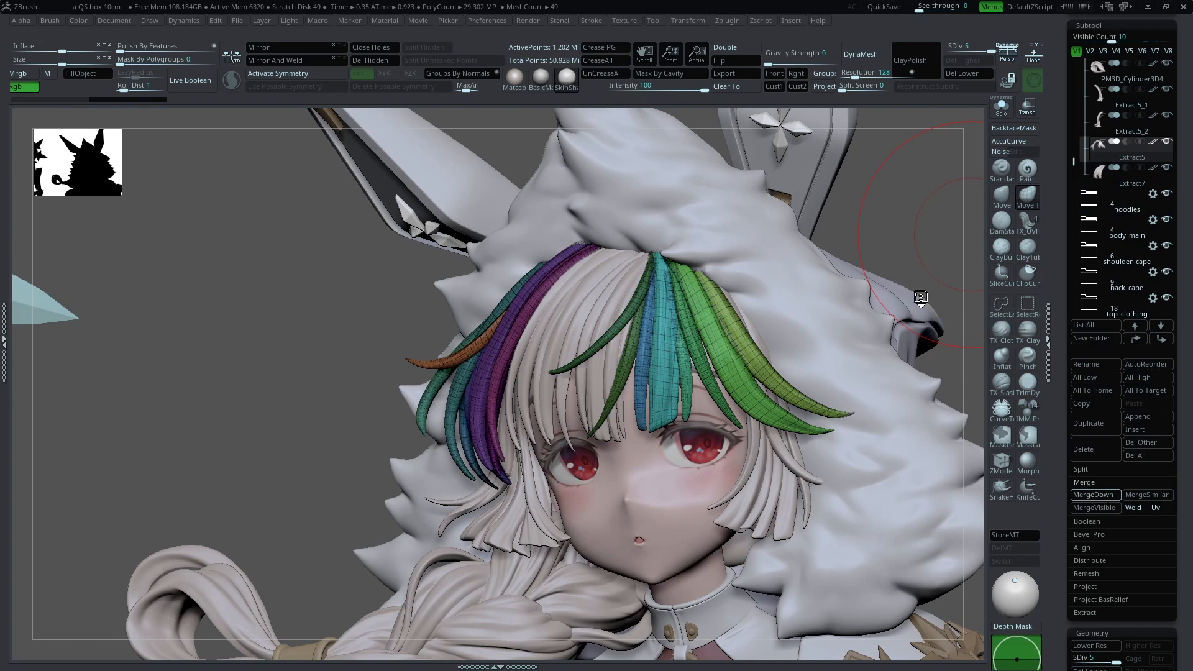
pyautogui.hotkey('shift', 'f')
pyautogui.hotkey('shift', 'f')
pyautogui.hotkey('shift', 'f')
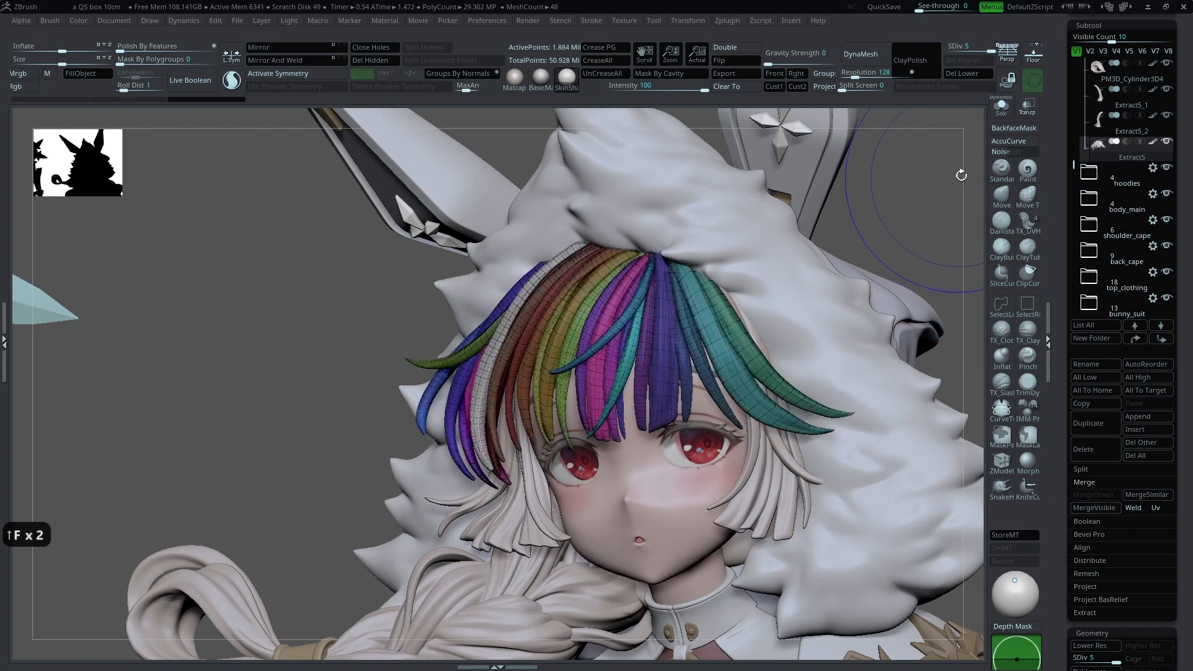
# Step: Isolate the merged bangs from the rest of the character
pyautogui.click(1002, 109)
pyautogui.keyDown('alt'); pyautogui.moveTo(914, 208); pyautogui.dragTo(913, 180); pyautogui.keyUp('alt')
pyautogui.click(1002, 108)
pyautogui.click(1002, 108)
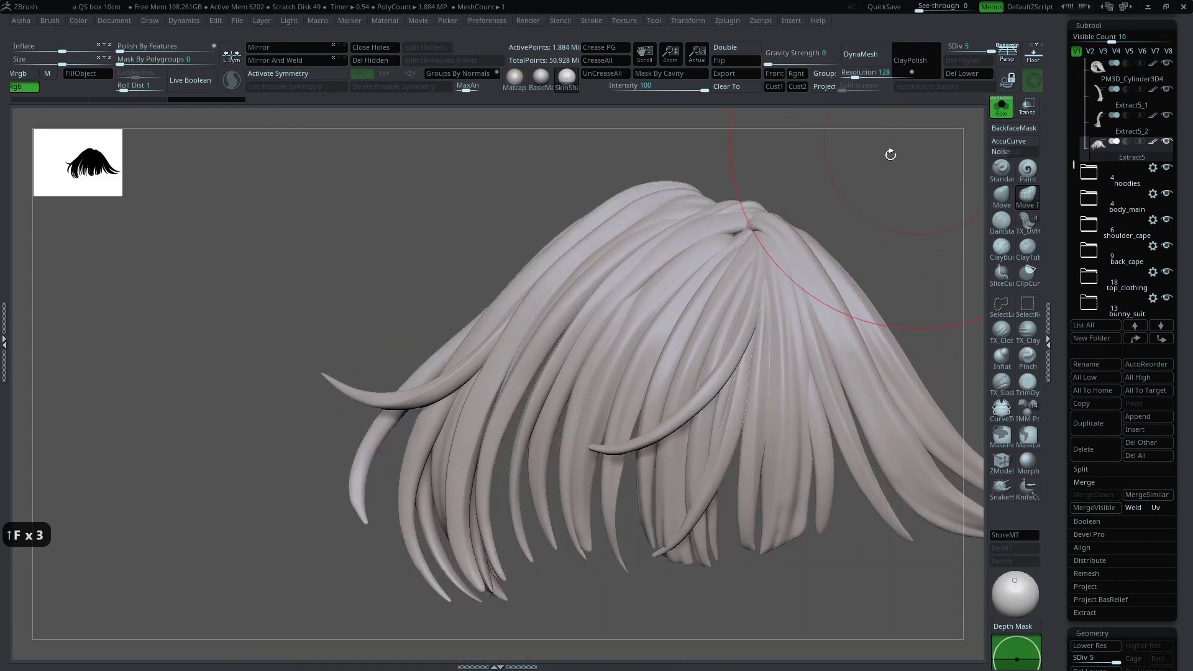
# Step: Try to adjust a single bangs strand with the others masked, using the Move brush, then undo it and clear the mask
pyautogui.press('w')
pyautogui.press('q')
pyautogui.press('space')
pyautogui.press('space')
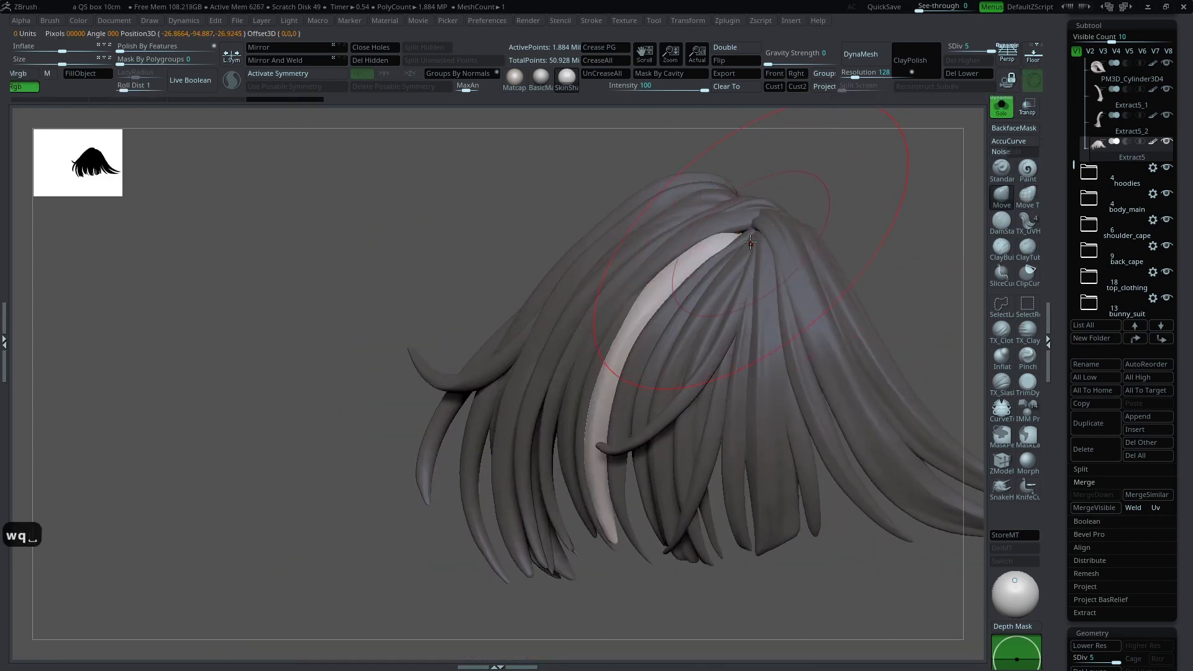
pyautogui.hotkey('ctrl', 'z')
pyautogui.hotkey('ctrl', 'z')
pyautogui.press('space')
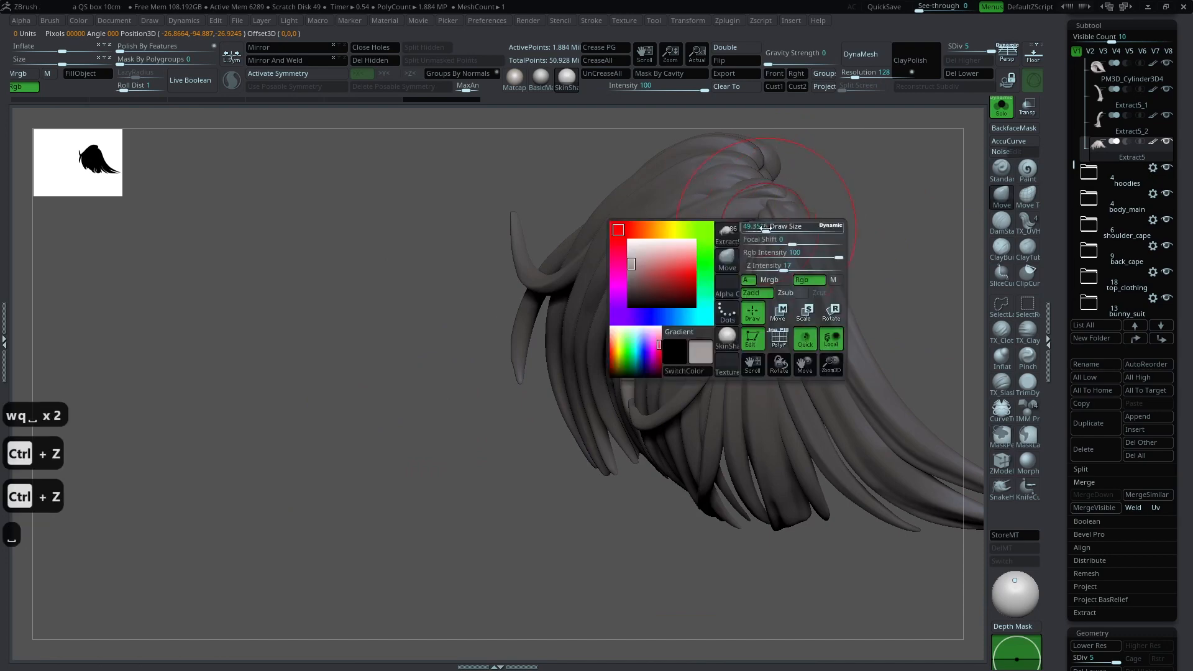
pyautogui.moveTo(814, 180); pyautogui.dragTo(883, 206)
pyautogui.press('space')
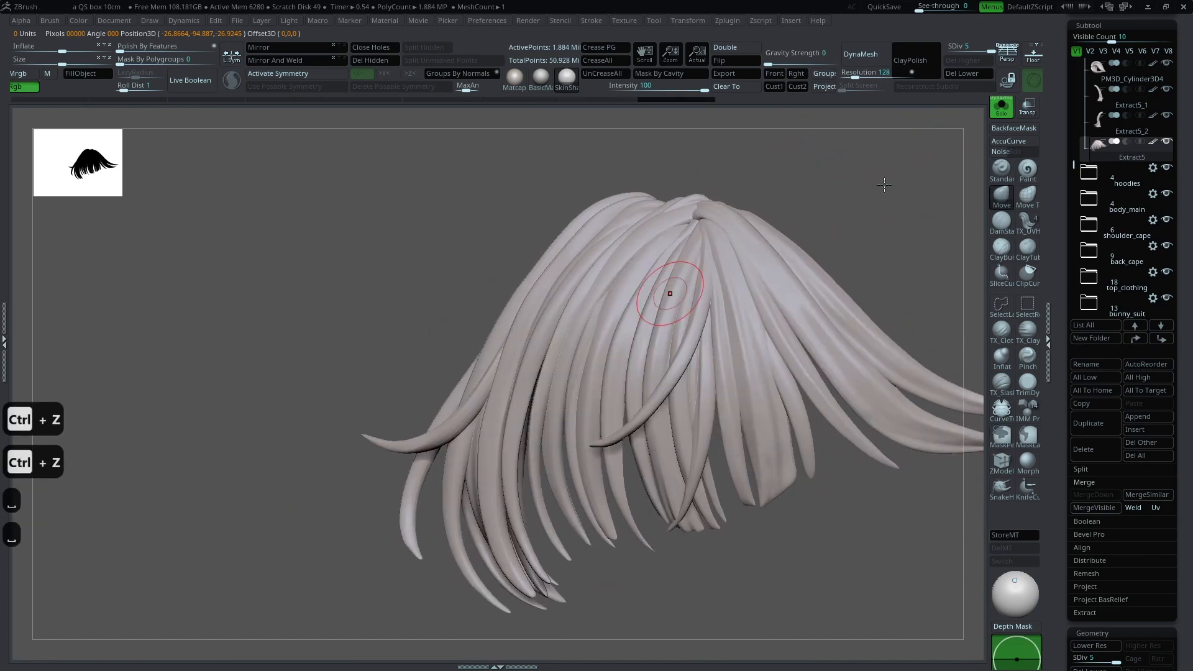
# Step: Try the Paint brush with a near-white colour and a smaller brush on the middle of the bangs
pyautogui.click(1029, 168)
pyautogui.press('space')
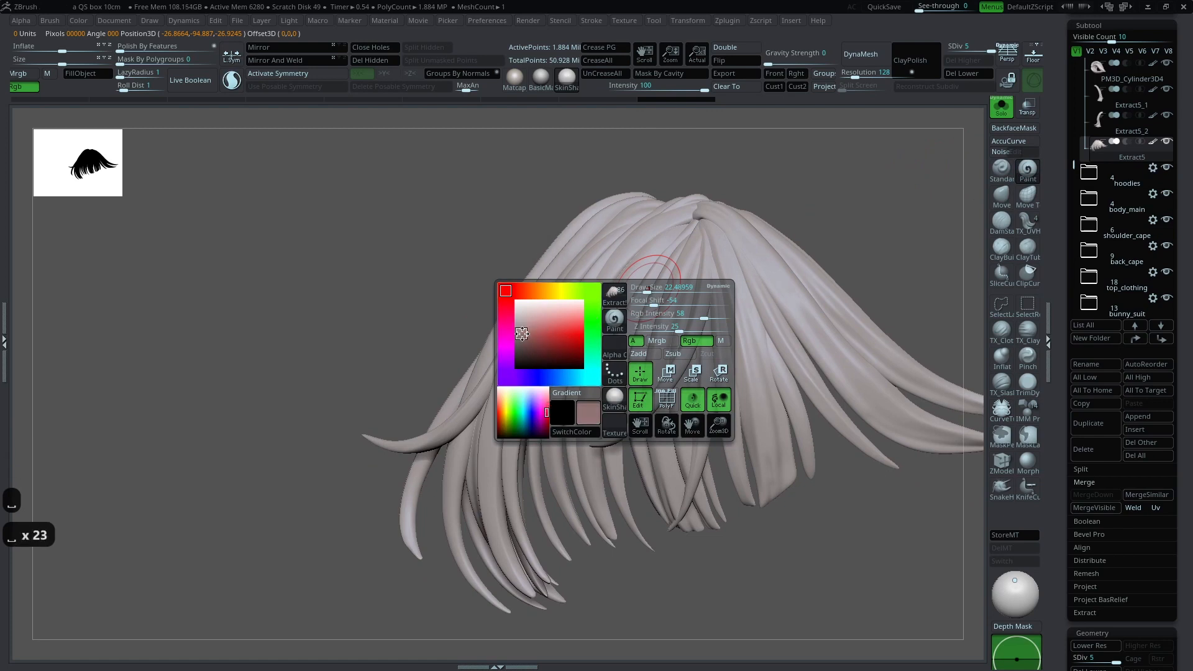
pyautogui.press('space')
pyautogui.press('space')
pyautogui.press('space')
pyautogui.press('space')
pyautogui.press('space')
pyautogui.press('space')
pyautogui.press('space')
pyautogui.press('space')
pyautogui.press('space')
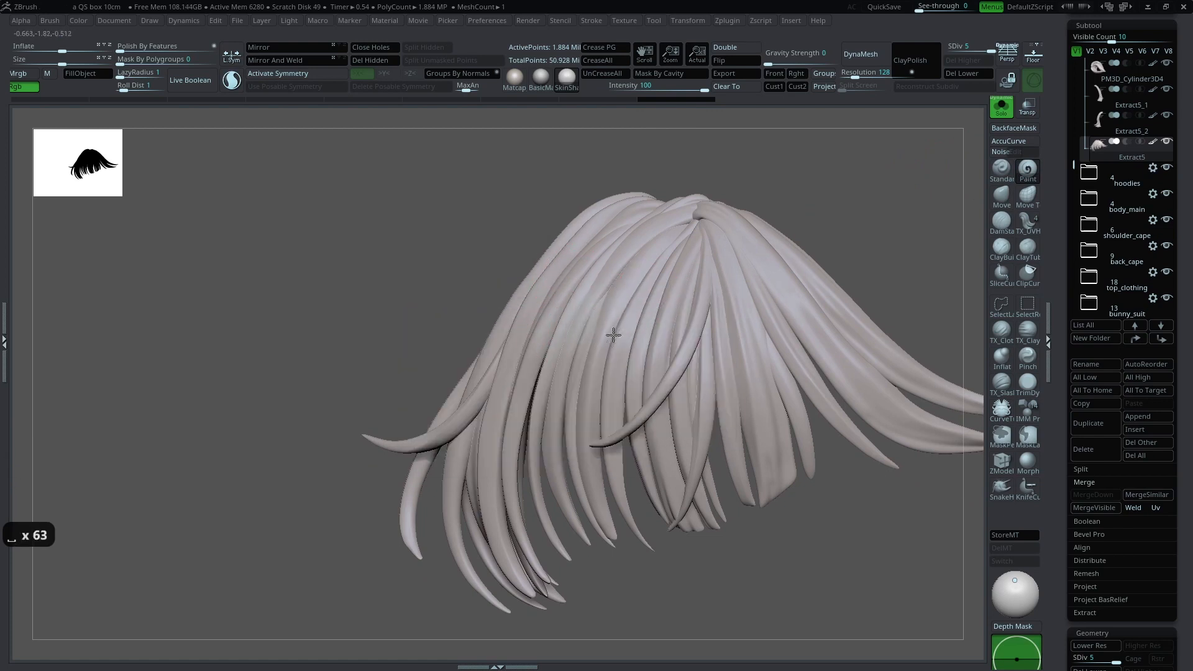
# Step: Try painting a soft pale blue highlight band across the middle of the bangs
pyautogui.press('space')
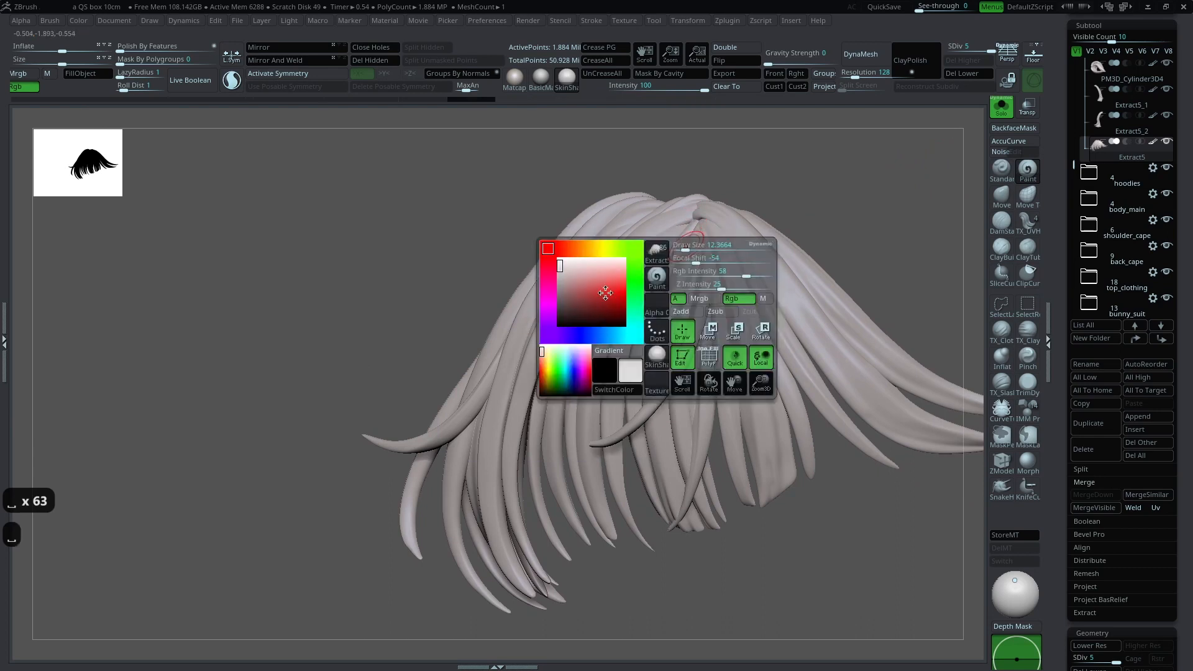
pyautogui.click(635, 314)
pyautogui.press('space')
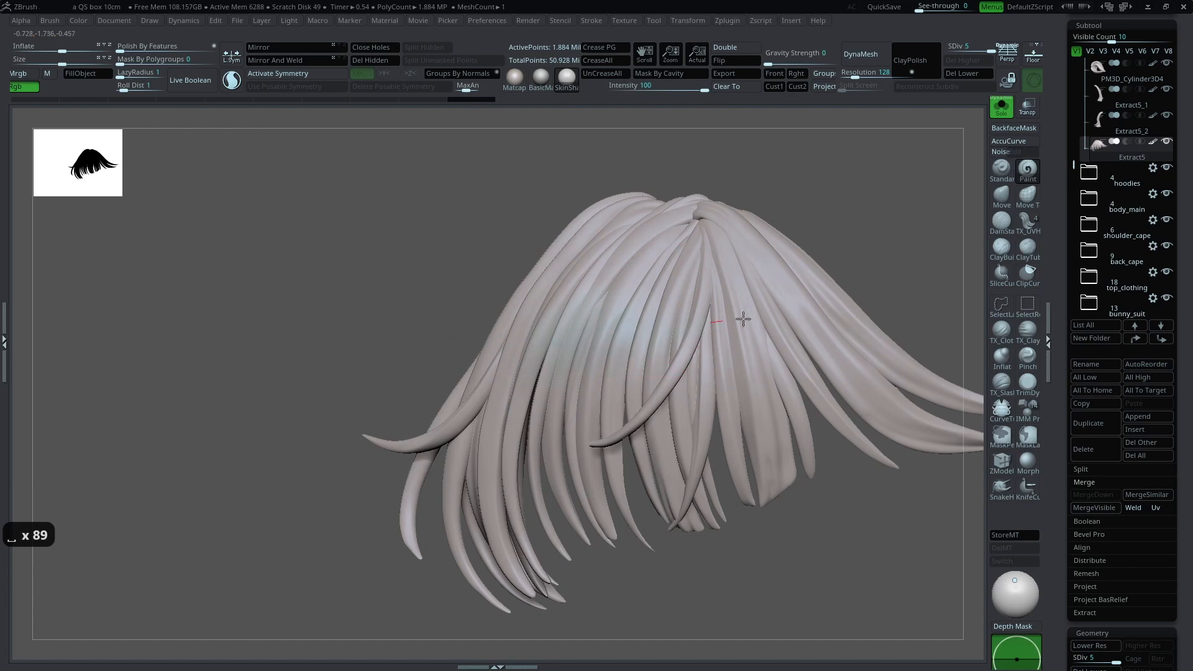
pyautogui.press('space')
pyautogui.moveTo(716, 298)
pyautogui.mouseDown(button='right')
pyautogui.moveTo(624, 330)
pyautogui.moveTo(812, 276)
pyautogui.moveTo(608, 319)
pyautogui.mouseUp(button='right')
pyautogui.keyDown('shift'); pyautogui.moveTo(608, 319); pyautogui.dragTo(541, 317); pyautogui.keyUp('shift')
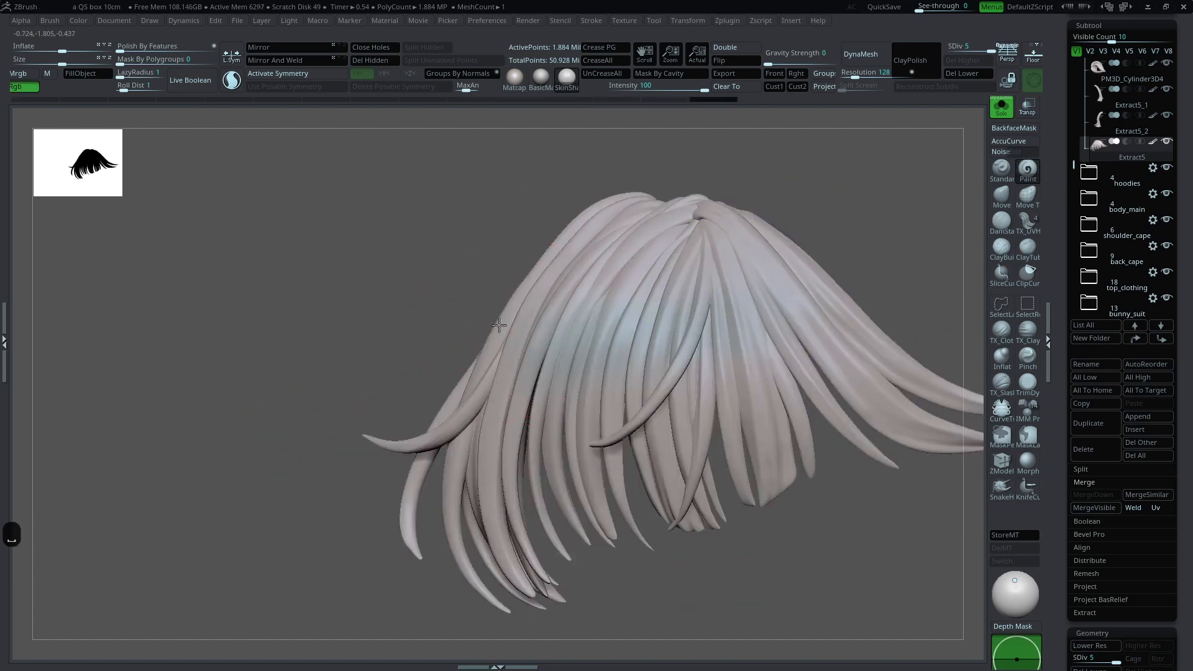
# Step: Overlay the reference illustration with Spotlight, then enlarge and reposition it so the character's face and hair line up with the bangs
pyautogui.press('z')
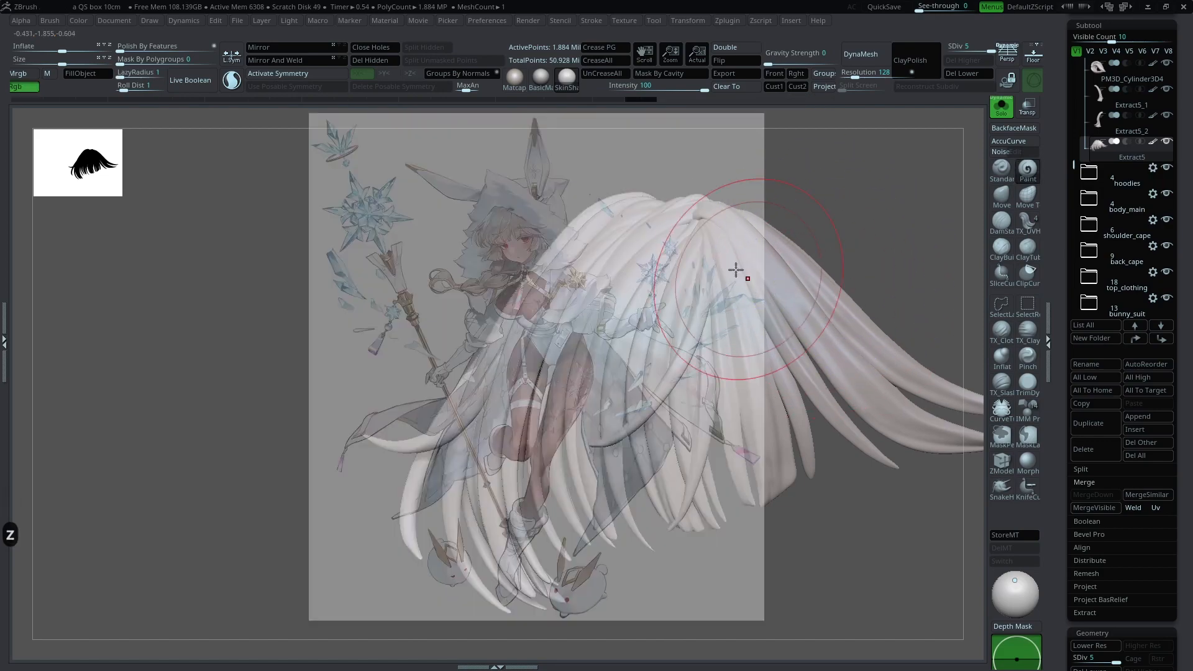
pyautogui.press('z')
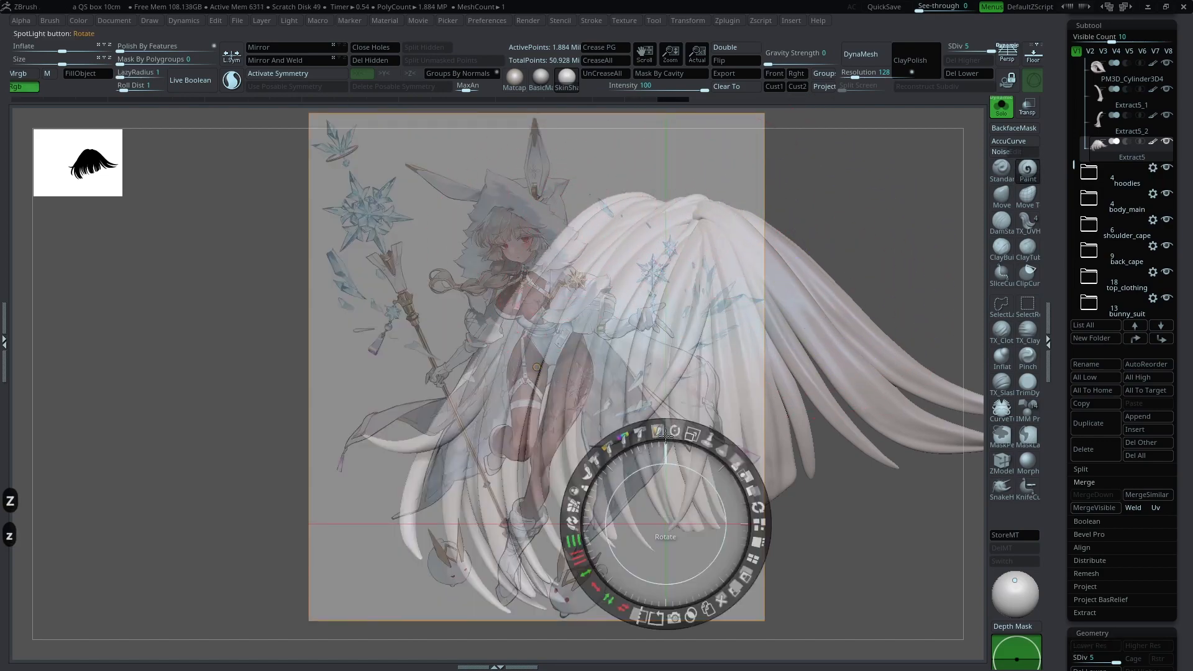
pyautogui.moveTo(690, 433); pyautogui.dragTo(752, 494)
pyautogui.moveTo(553, 211); pyautogui.dragTo(796, 561)
pyautogui.moveTo(548, 250); pyautogui.dragTo(575, 390)
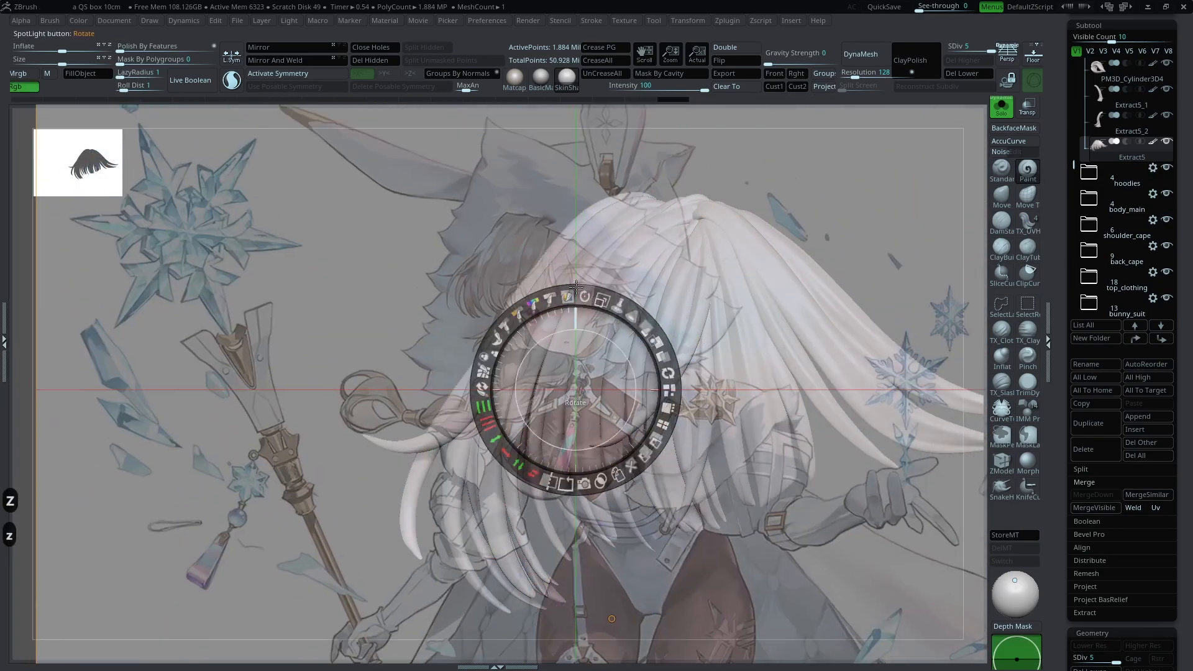
pyautogui.hotkey('shift', 'z')
pyautogui.hotkey('shift', 'z')
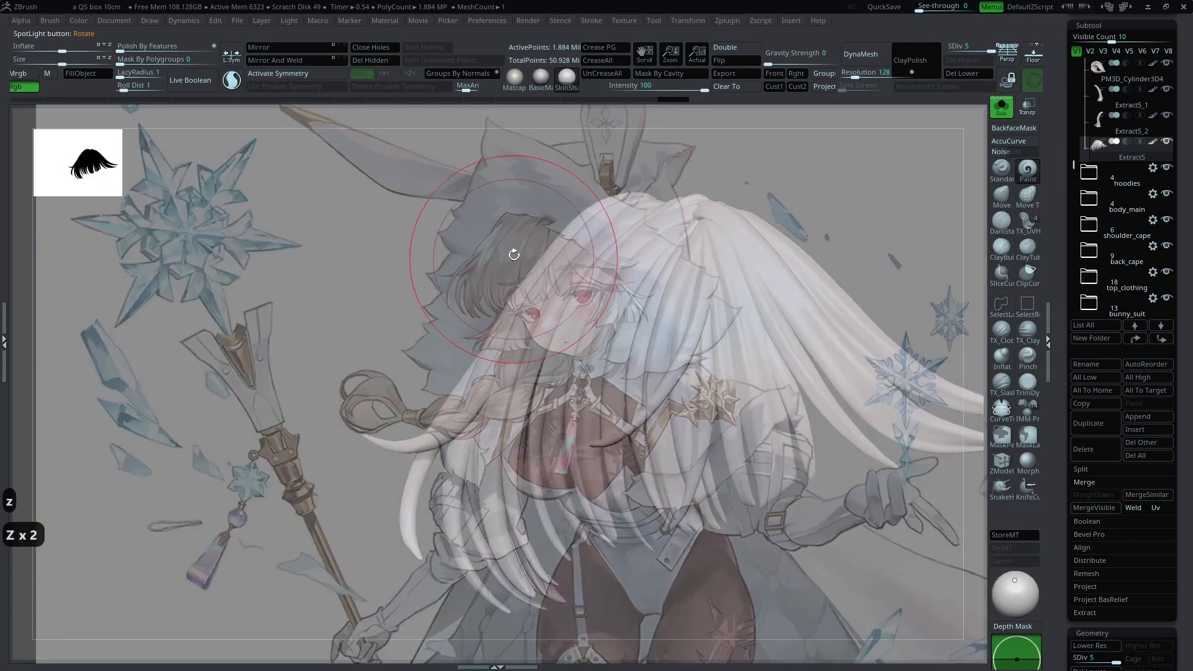
pyautogui.hotkey('shift', 'z')
pyautogui.press('z')
pyautogui.moveTo(602, 301); pyautogui.dragTo(580, 541)
pyautogui.press('z')
pyautogui.moveTo(902, 208); pyautogui.dragTo(568, 277)
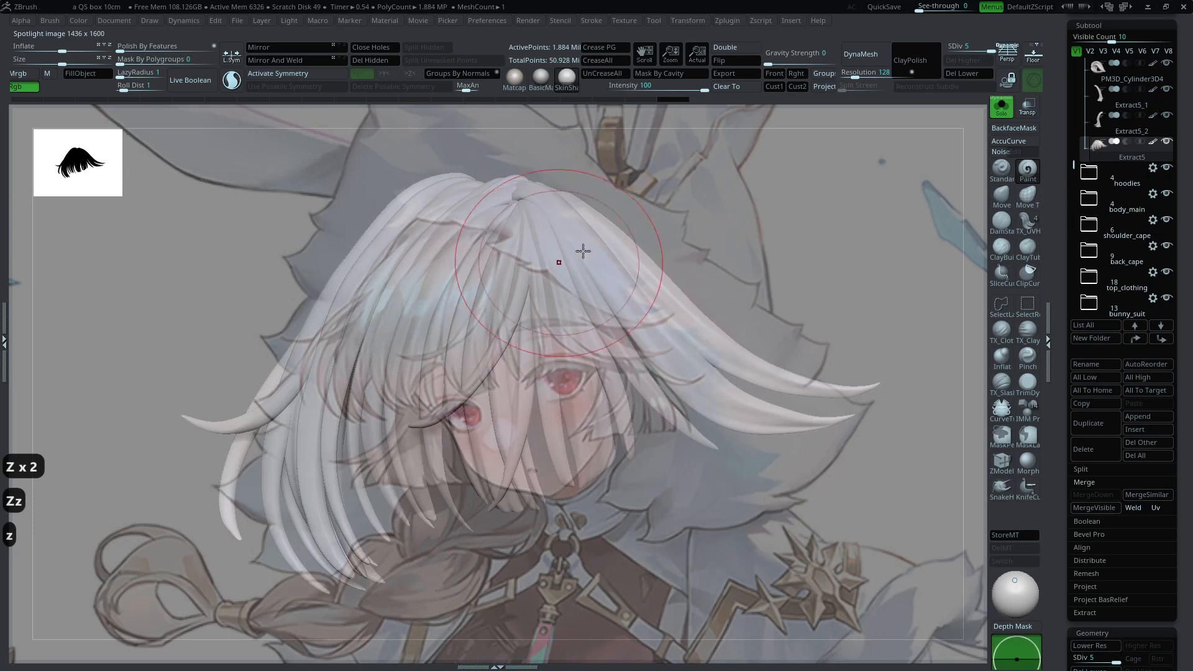
# Step: Set the Paint brush's RGB Intensity to 100 and project a patch of the reference illustration onto the middle bangs
pyautogui.hotkey('shift', 'z')
pyautogui.hotkey('shift', 'z')
pyautogui.press('space')
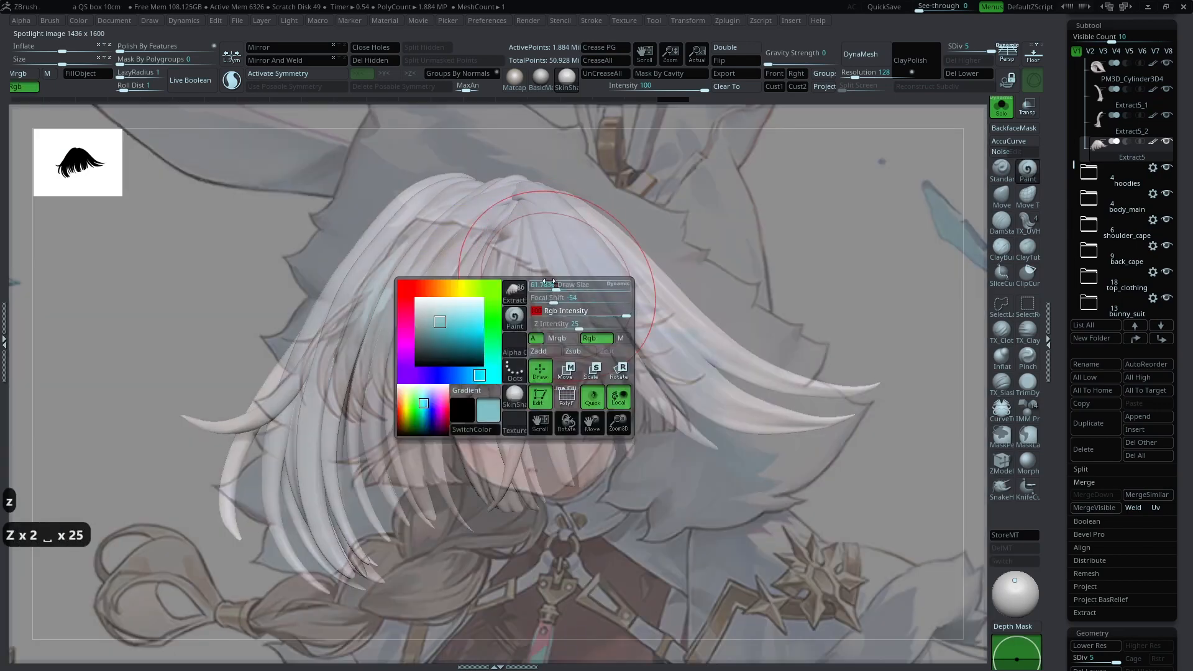
pyautogui.hotkey('shift', 'z')
pyautogui.keyDown('alt'); pyautogui.moveTo(519, 281); pyautogui.dragTo(613, 239, button='right'); pyautogui.keyUp('alt')
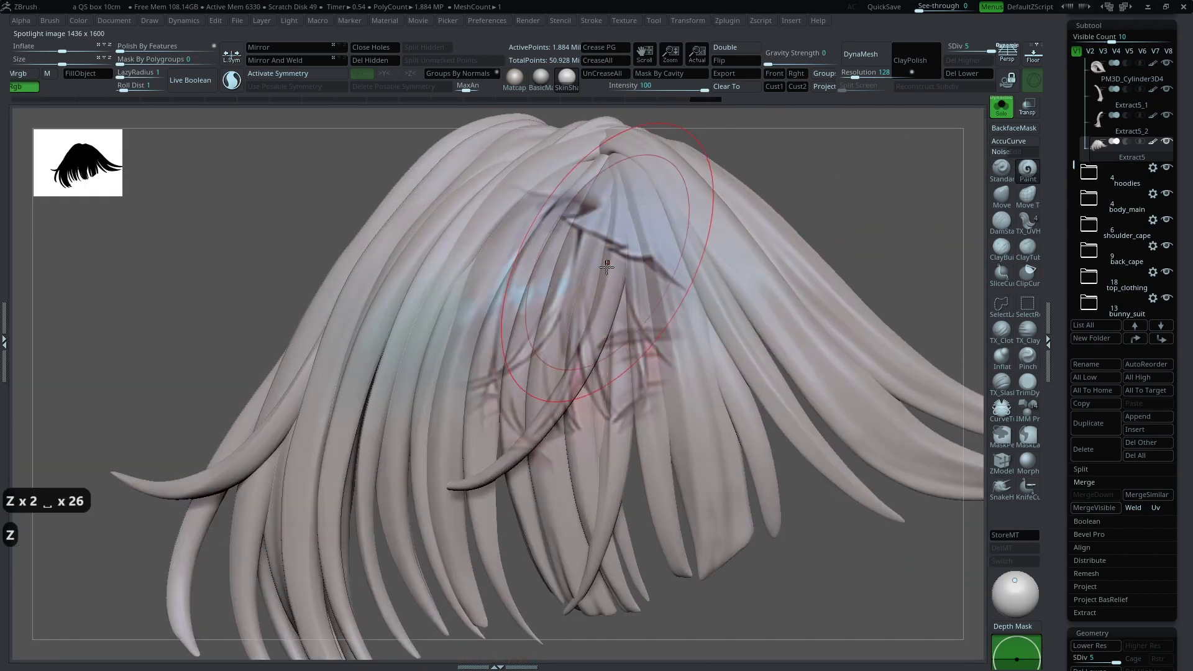
# Step: Sample the pinkish base hair colour from the projected patch and fill the whole bangs with it
pyautogui.press('c')
pyautogui.hotkey('ctrl', 'alt', 'c')
pyautogui.keyDown('ctrl'); pyautogui.moveTo(834, 218); pyautogui.dragTo(715, 301, button='right'); pyautogui.keyUp('ctrl')
# Step: Project the reference onto the bangs again, sample its pale bluish highlight colour, and undo the projected paint
pyautogui.hotkey('shift', 'z')
pyautogui.hotkey('shift', 'z')
pyautogui.hotkey('shift', 'z')
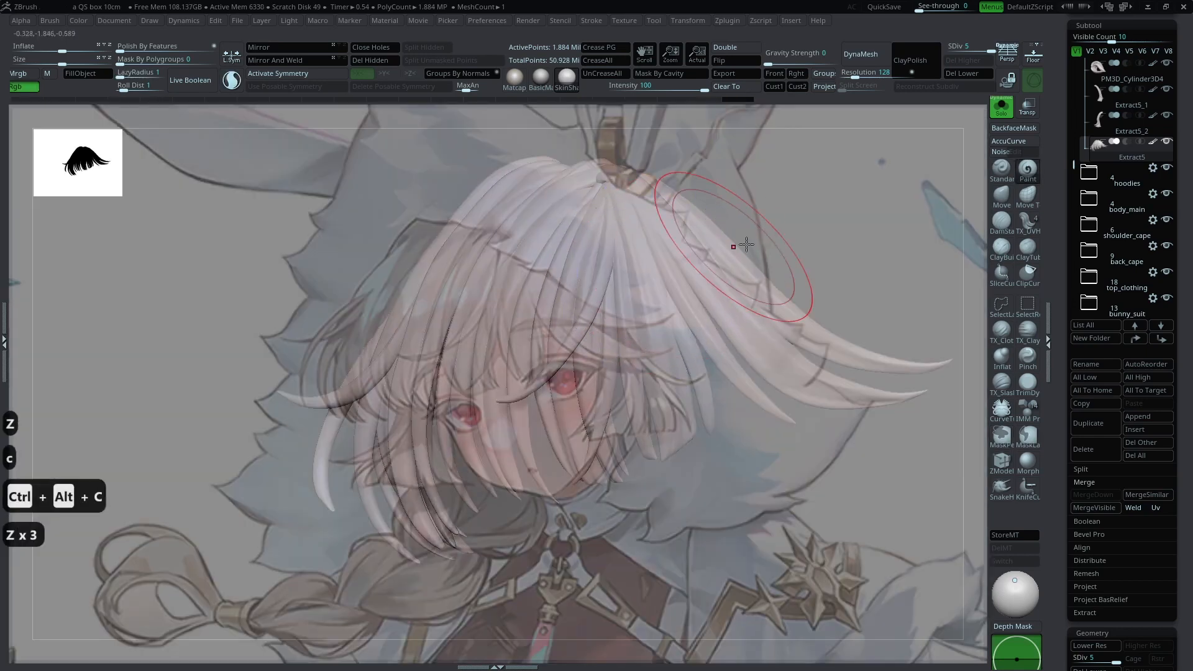
pyautogui.keyDown('alt'); pyautogui.moveTo(769, 234); pyautogui.dragTo(725, 236, button='right'); pyautogui.keyUp('alt')
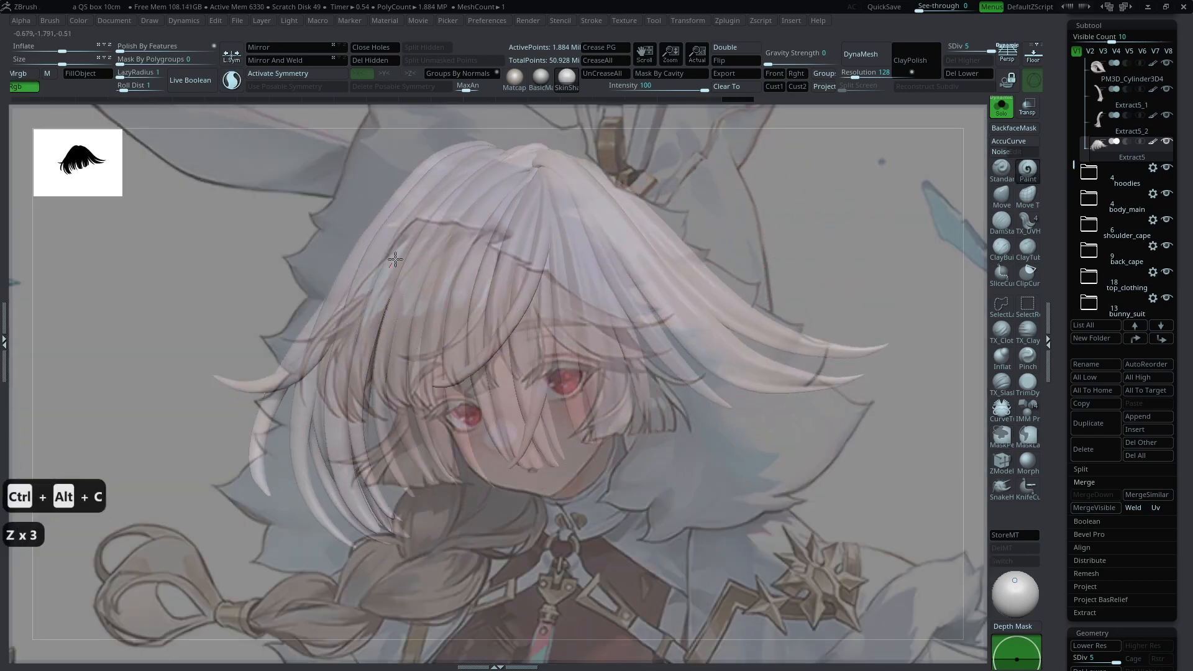
pyautogui.hotkey('shift', 'z')
pyautogui.press('c')
pyautogui.hotkey('ctrl', 'z')
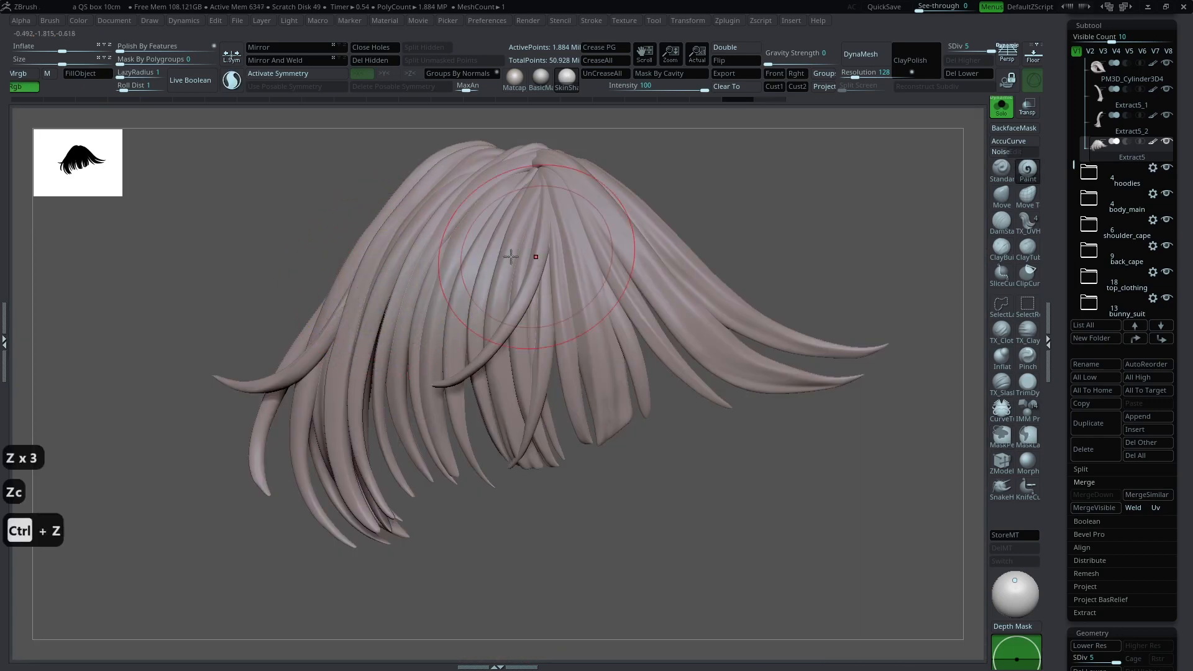
# Step: Paint a pale bluish highlight along the upper middle strands of the bangs with a smaller Paint brush
pyautogui.keyDown('alt'); pyautogui.moveTo(525, 243); pyautogui.dragTo(583, 262, button='right'); pyautogui.keyUp('alt')
pyautogui.press('space')
pyautogui.press('space')
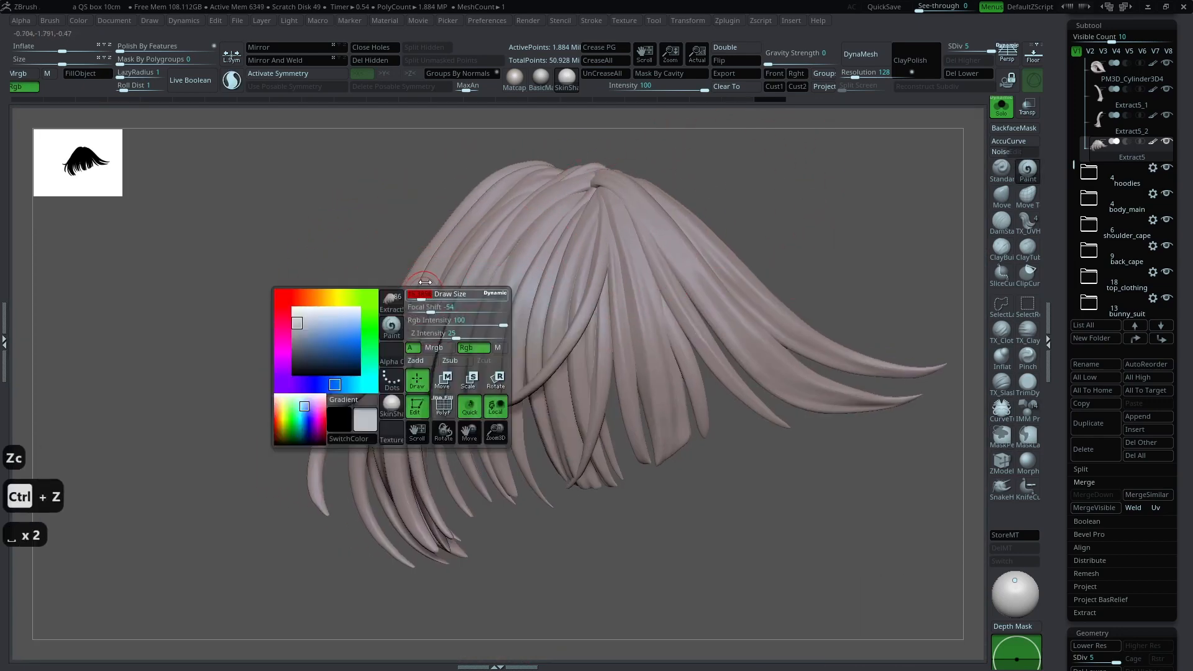
pyautogui.press('space')
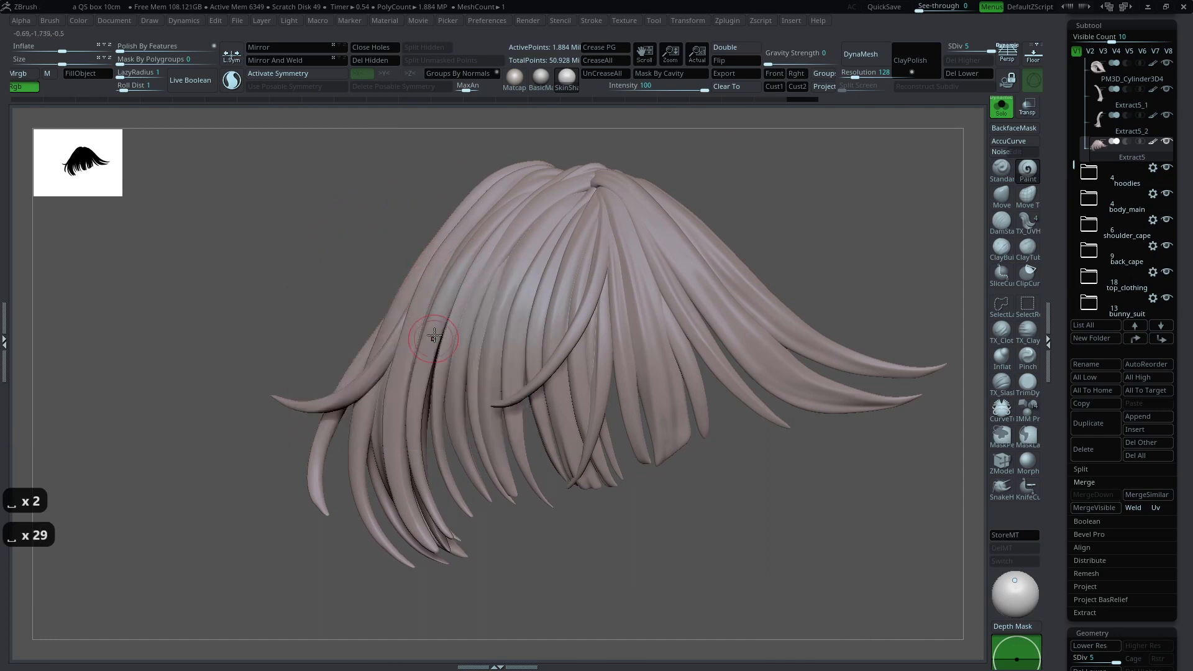
pyautogui.press('space')
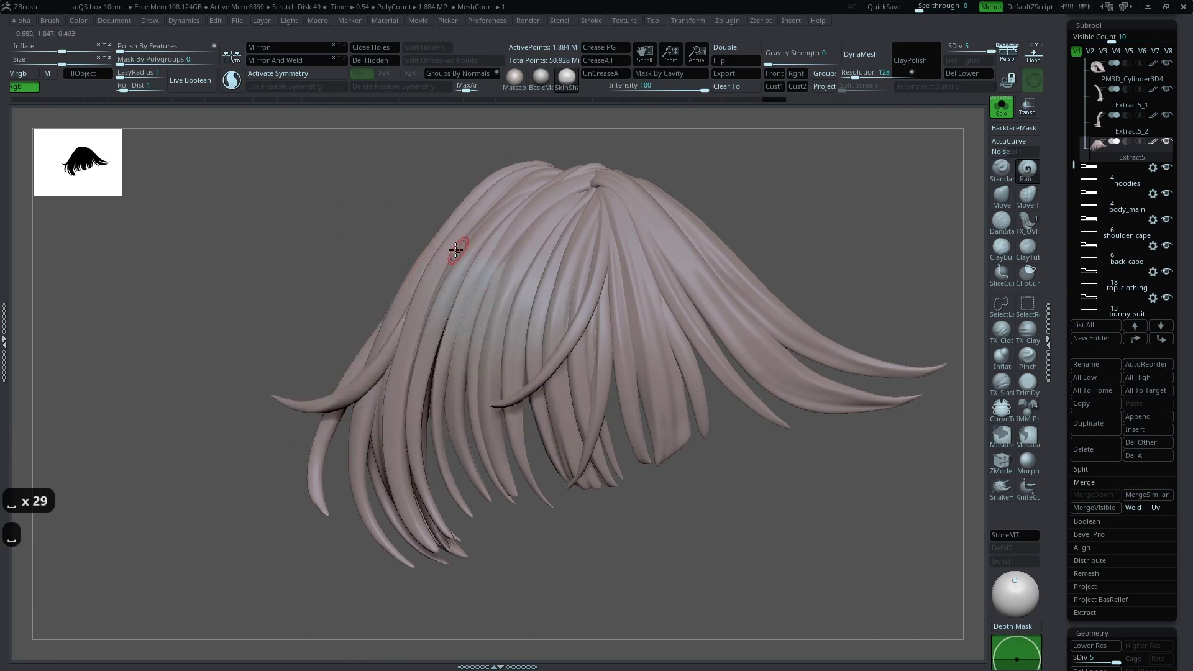
pyautogui.press('space')
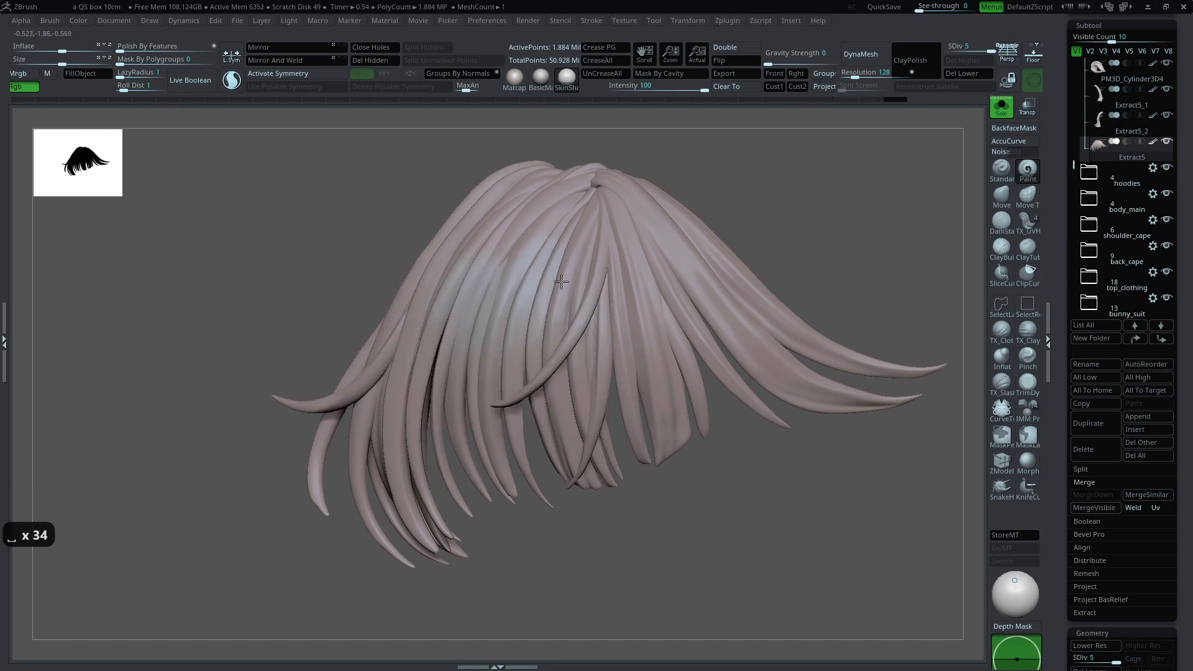
pyautogui.moveTo(582, 254); pyautogui.dragTo(595, 297)
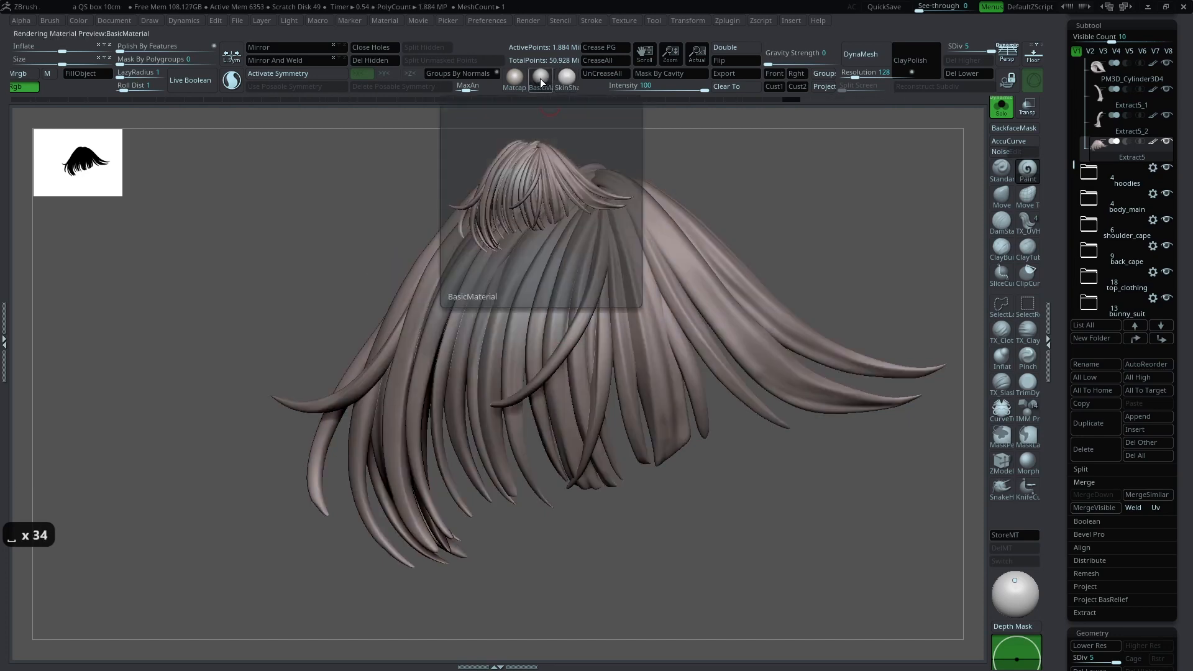
# Step: Display the bangs with the Flat Color material and paint the pale bluish highlight from the middle toward the right-side strands
pyautogui.click(543, 77)
pyautogui.click(530, 242)
pyautogui.moveTo(556, 228); pyautogui.dragTo(573, 252)
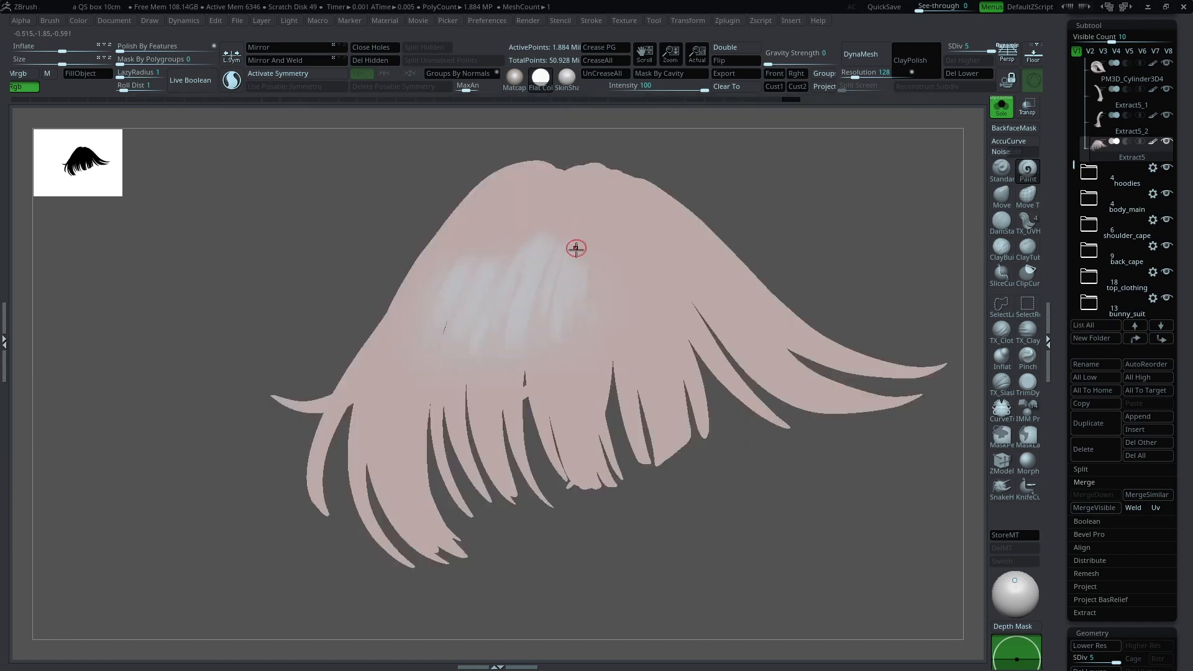
pyautogui.moveTo(638, 290); pyautogui.dragTo(644, 257)
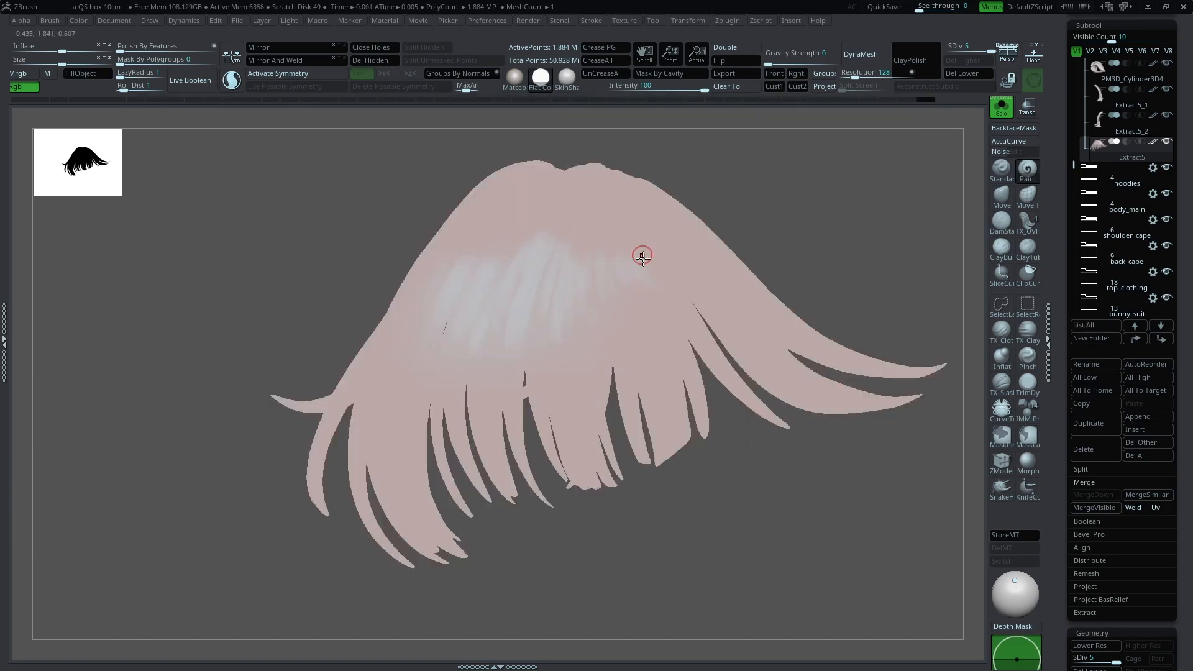
pyautogui.press('space')
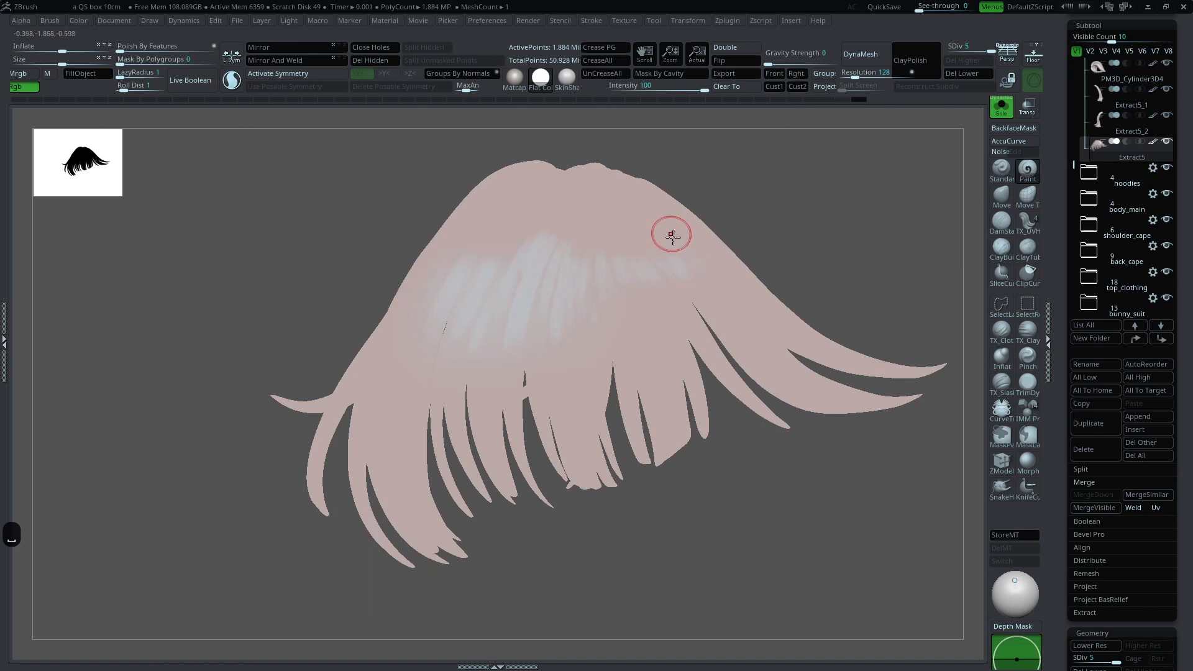
# Step: Build up the pale highlight on the upper right strands of the bangs and undo the last two strokes
pyautogui.moveTo(710, 251); pyautogui.dragTo(721, 279)
pyautogui.press('space')
pyautogui.moveTo(669, 229); pyautogui.dragTo(668, 316)
pyautogui.press('space')
pyautogui.hotkey('ctrl', 'z')
pyautogui.hotkey('ctrl', 'z')
pyautogui.press('space')
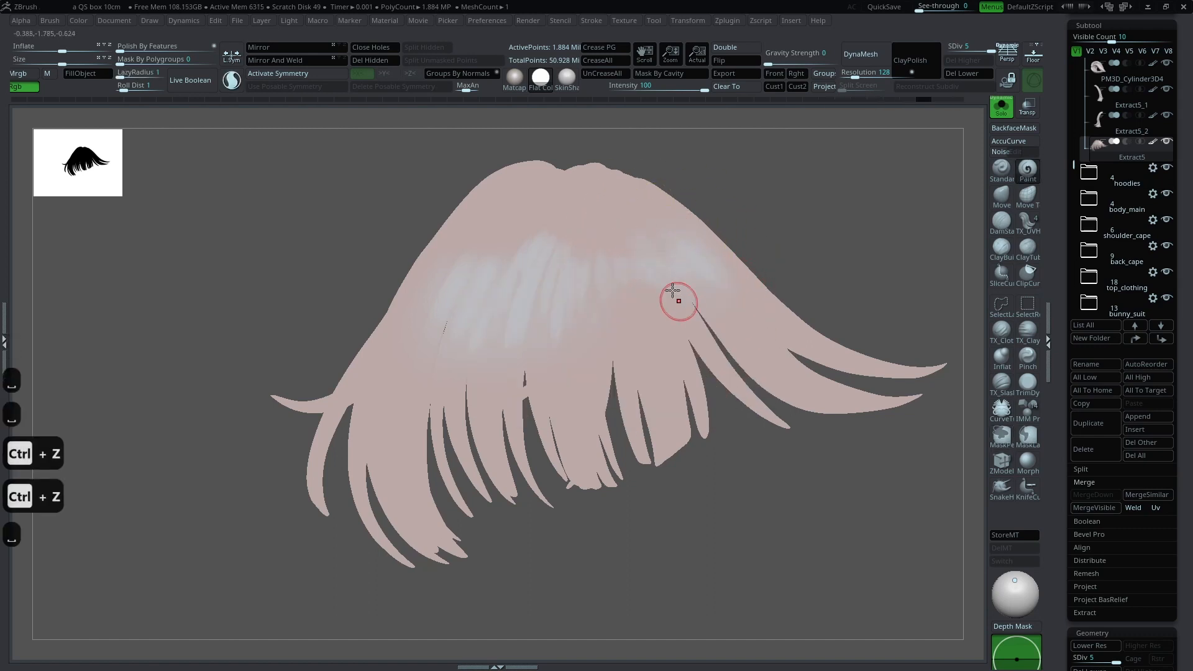
# Step: Extend the pale bluish highlight across the upper middle and left-side strands of the bangs
pyautogui.moveTo(521, 235)
pyautogui.mouseDown()
pyautogui.moveTo(510, 315)
pyautogui.moveTo(509, 303)
pyautogui.mouseUp()
pyautogui.moveTo(519, 229); pyautogui.dragTo(457, 354)
pyautogui.moveTo(446, 267)
pyautogui.mouseDown()
pyautogui.moveTo(402, 372)
pyautogui.moveTo(378, 378)
pyautogui.mouseUp()
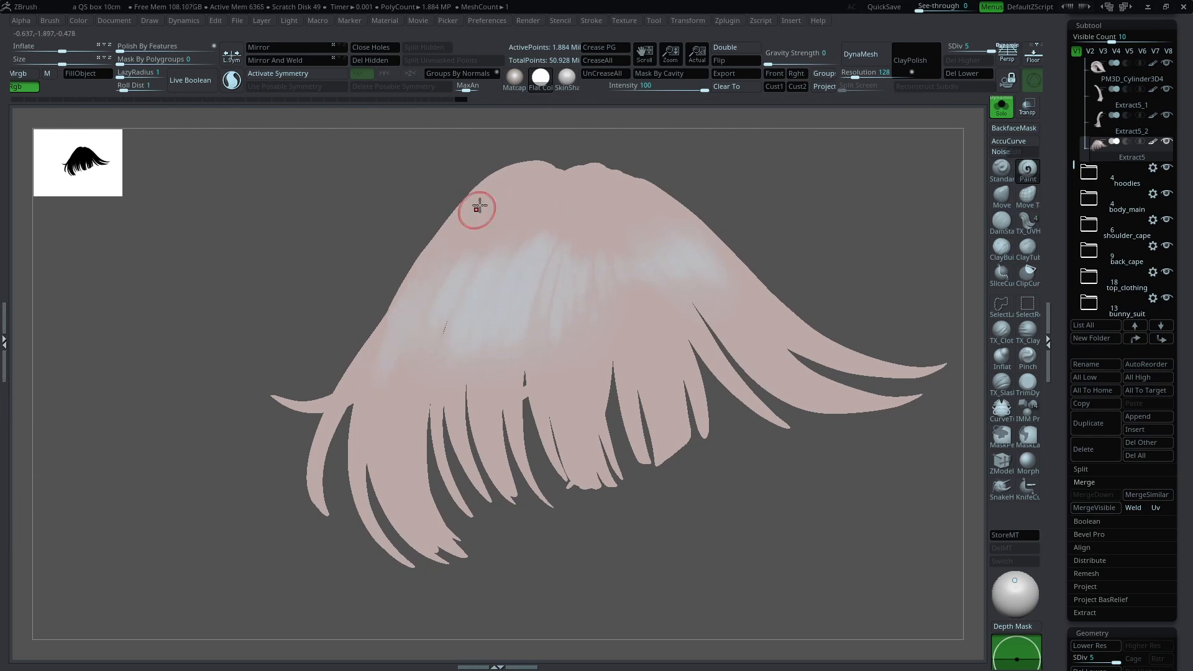
# Step: Paint brighter streaks within the bangs' highlight band and switch the material back to SkinShade
pyautogui.moveTo(617, 127); pyautogui.dragTo(771, 205)
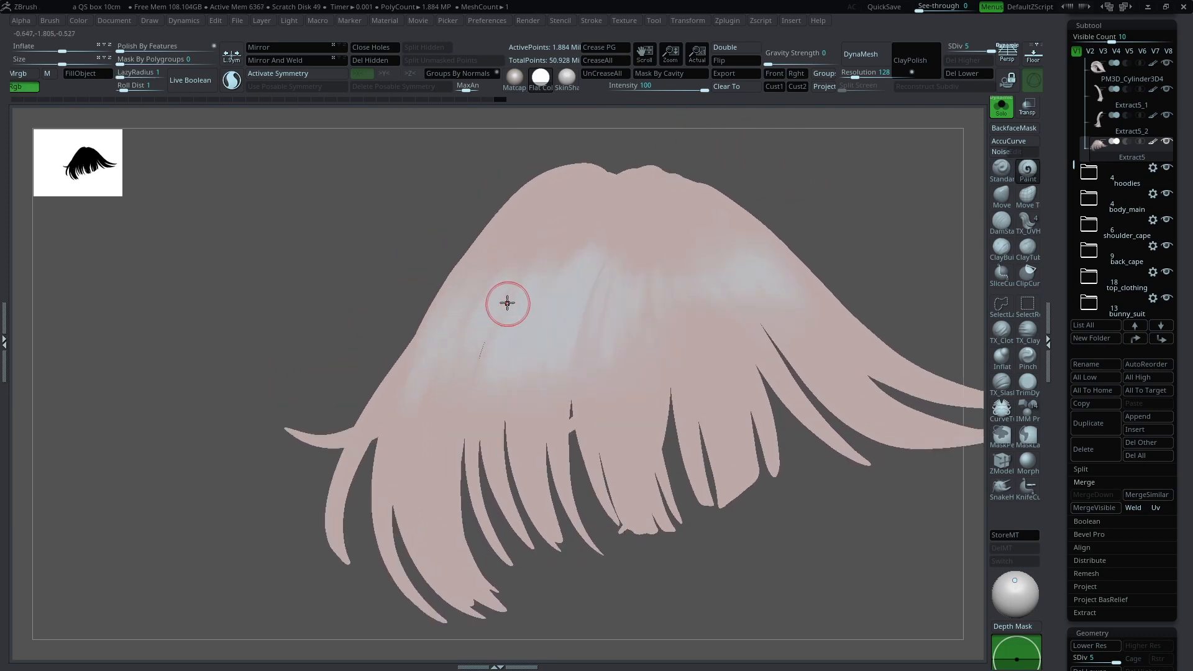
pyautogui.press('space')
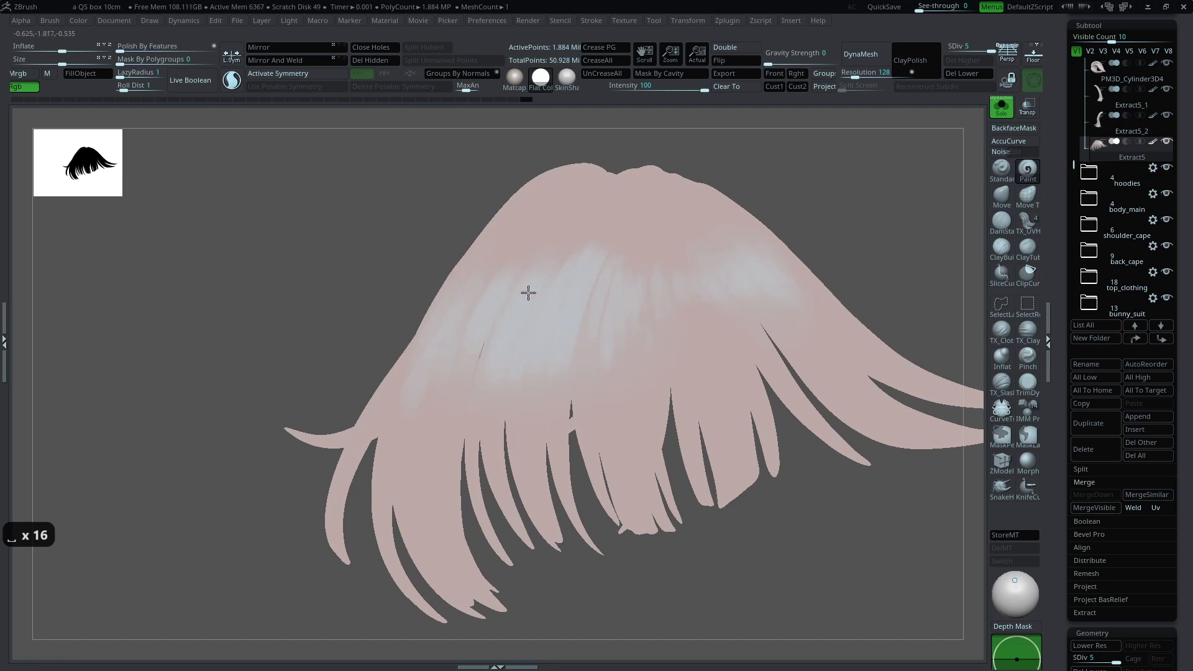
pyautogui.hotkey('ctrl', 'z')
pyautogui.press('space')
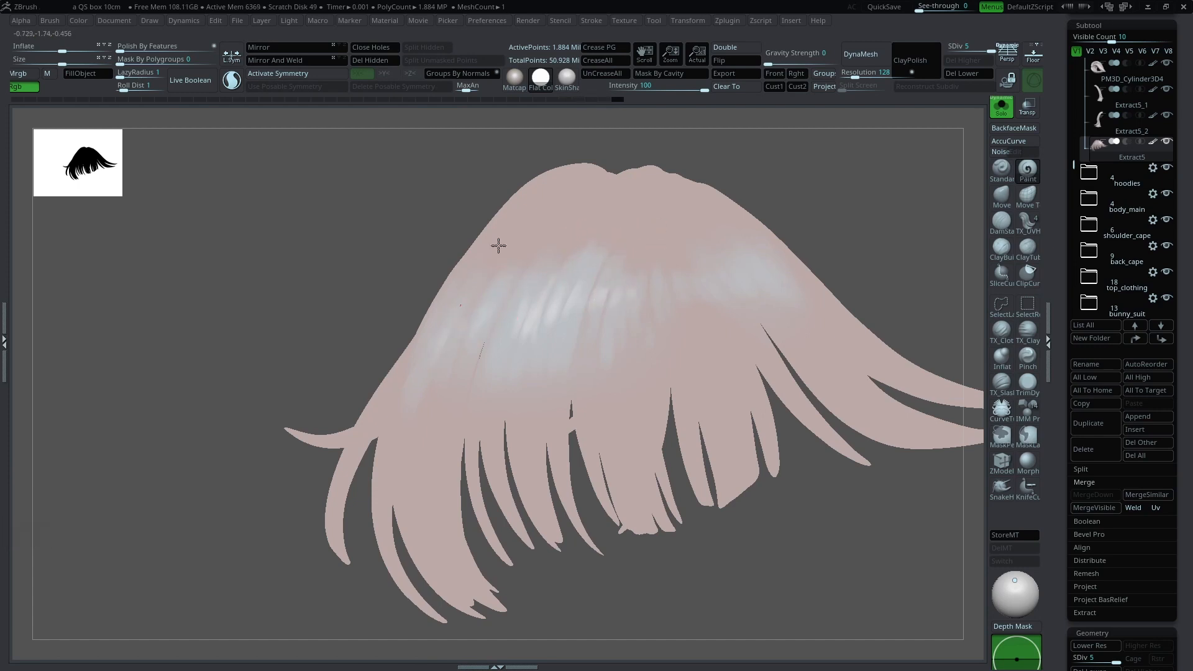
pyautogui.click(566, 78)
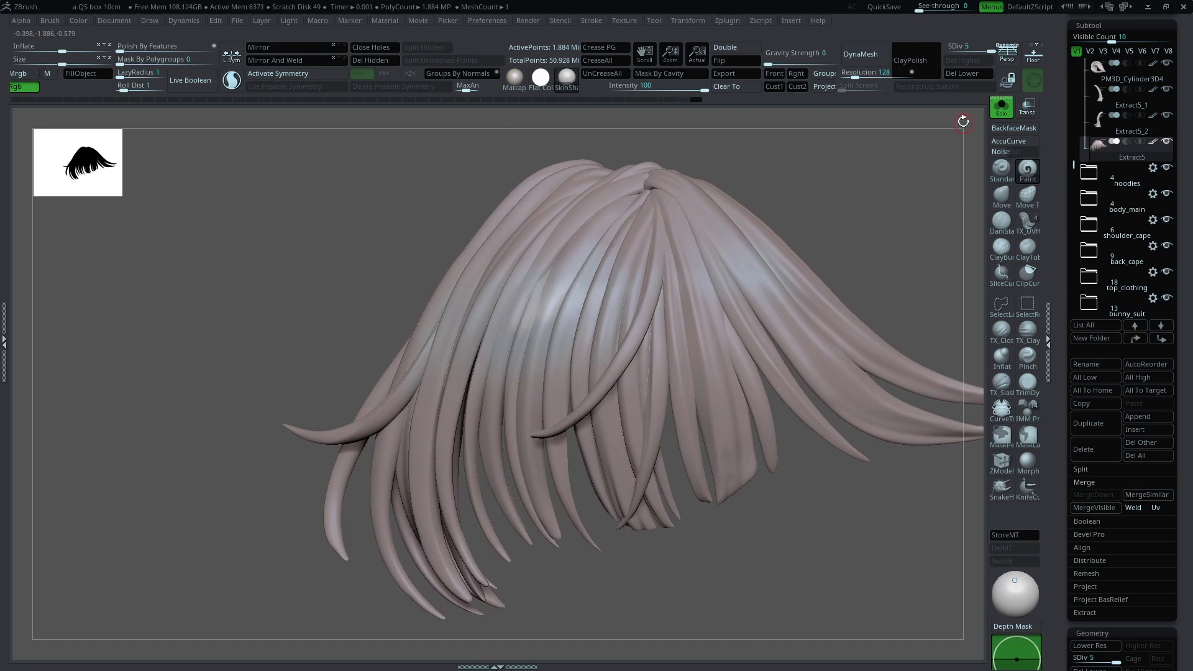
# Step: Show the full character and overlay the reference illustration to compare the bangs' colours with it
pyautogui.click(1000, 110)
pyautogui.keyDown('alt'); pyautogui.moveTo(249, 462); pyautogui.dragTo(147, 356); pyautogui.keyUp('alt')
pyautogui.moveTo(311, 398); pyautogui.dragTo(473, 360)
pyautogui.press('c')
pyautogui.press('space')
pyautogui.hotkey('shift', 'z')
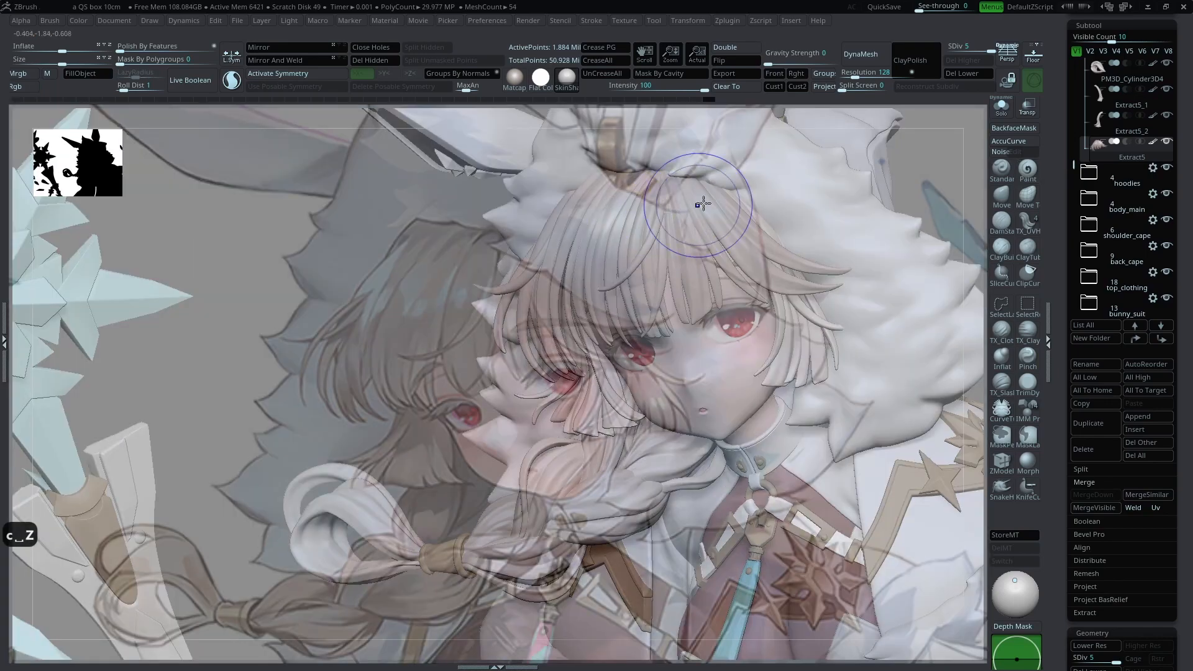
pyautogui.hotkey('shift', 'z')
pyautogui.hotkey('shift', 'z')
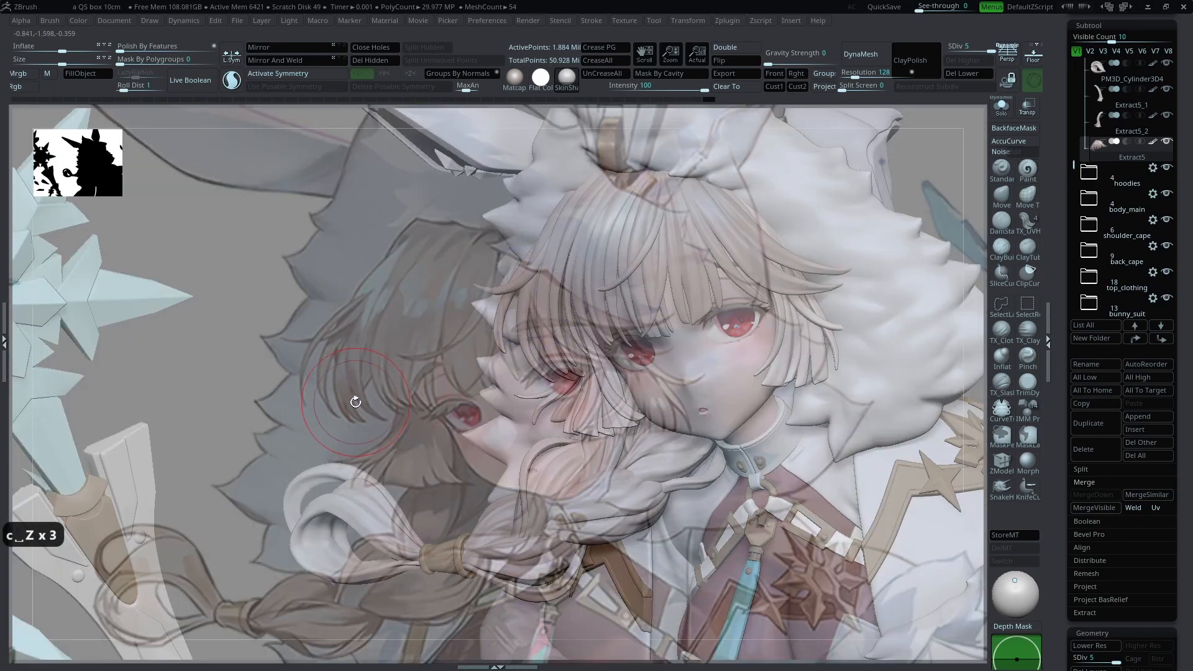
pyautogui.press('z')
# Step: Isolate the bangs, choose a darker pinkish brown (red 156, green 119, blue 115), and shade the strand tips
pyautogui.click(1001, 106)
pyautogui.press('c')
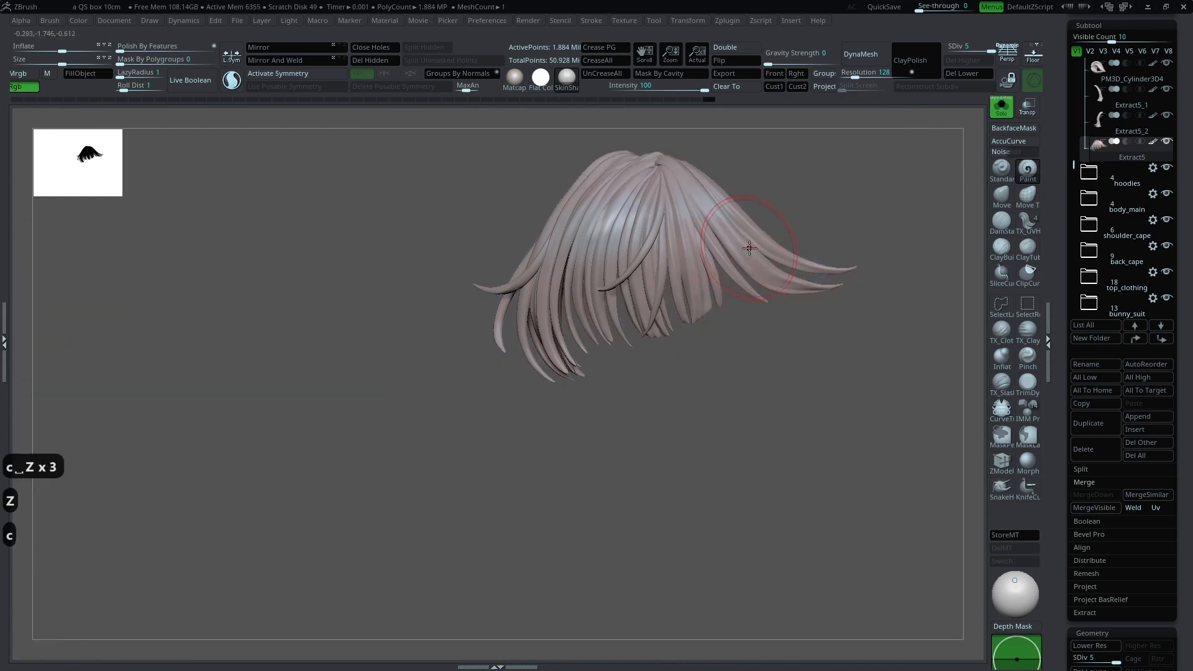
pyautogui.press('c')
pyautogui.press('space')
pyautogui.click(591, 317)
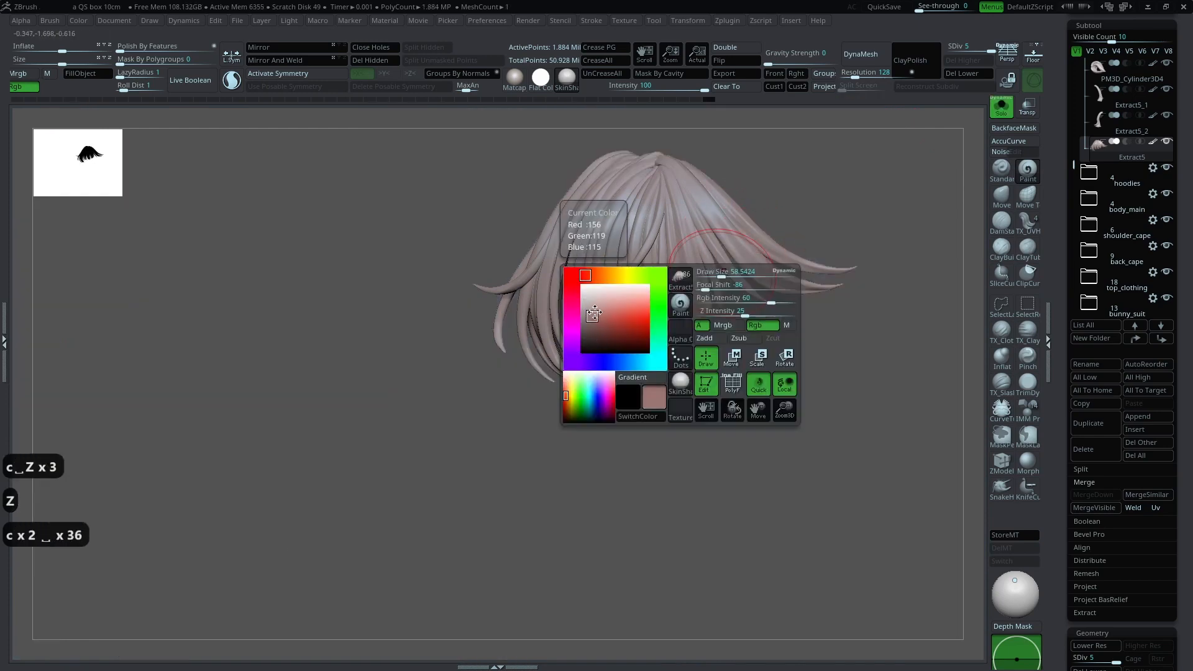
pyautogui.moveTo(521, 407)
pyautogui.keyDown('alt'); pyautogui.mouseDown()
pyautogui.moveTo(513, 427)
pyautogui.moveTo(472, 423)
pyautogui.mouseUp(); pyautogui.keyUp('alt')
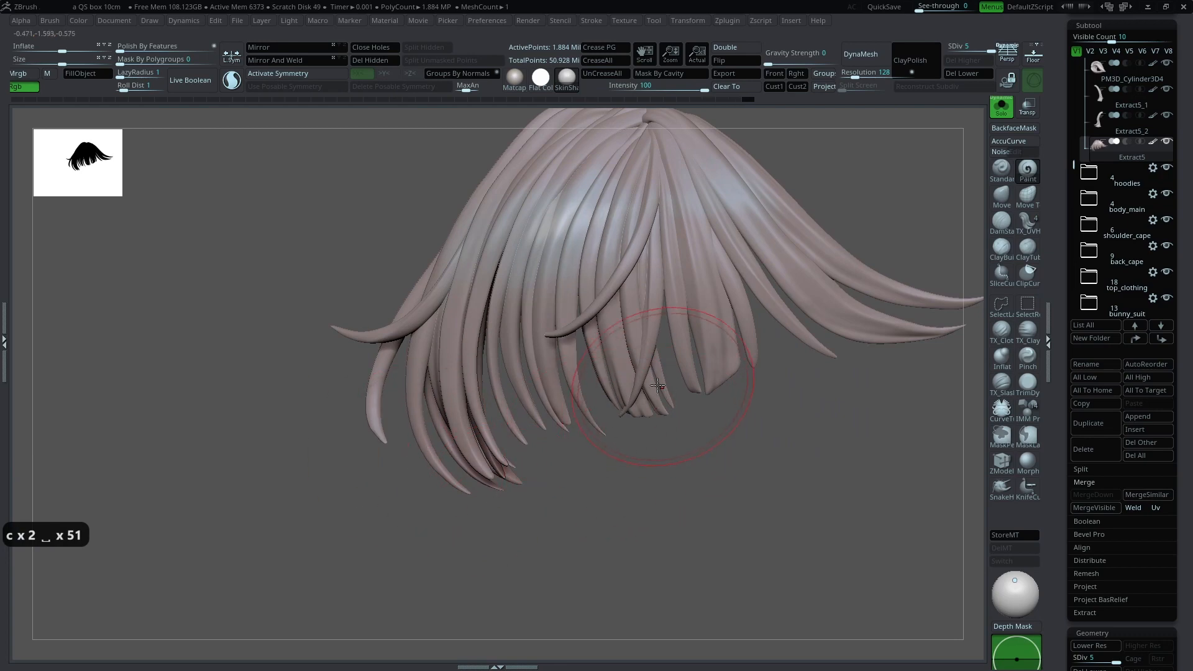
pyautogui.keyDown('alt'); pyautogui.moveTo(806, 401); pyautogui.dragTo(703, 411); pyautogui.keyUp('alt')
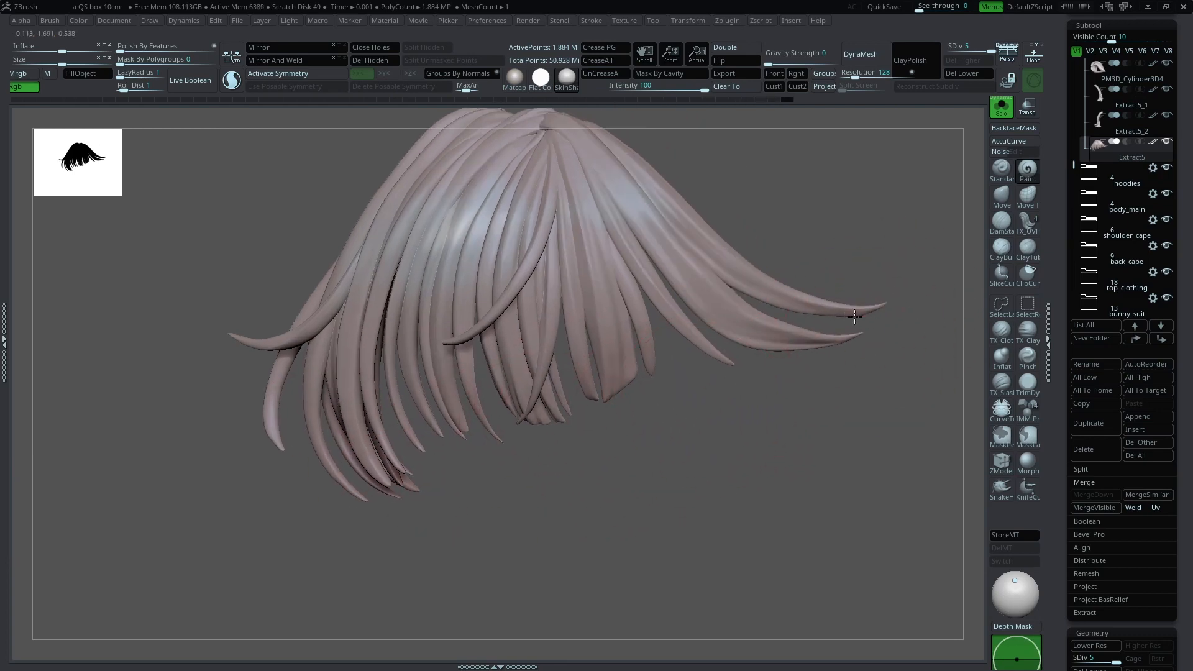
# Step: Show the full character again and paint the pinkish brown along the bangs' roots under the hood, undoing stray strokes
pyautogui.keyDown('alt'); pyautogui.moveTo(812, 151); pyautogui.dragTo(926, 284); pyautogui.keyUp('alt')
pyautogui.click(1001, 107)
pyautogui.press('space')
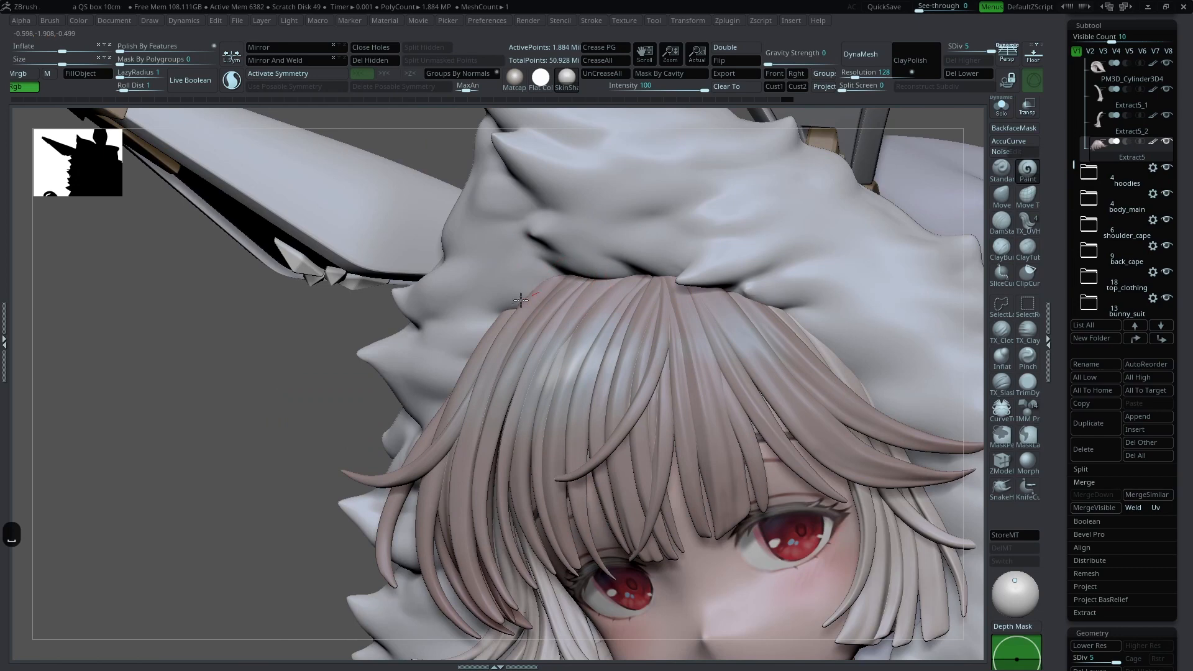
pyautogui.moveTo(283, 385); pyautogui.dragTo(479, 360)
pyautogui.hotkey('ctrl', 'z')
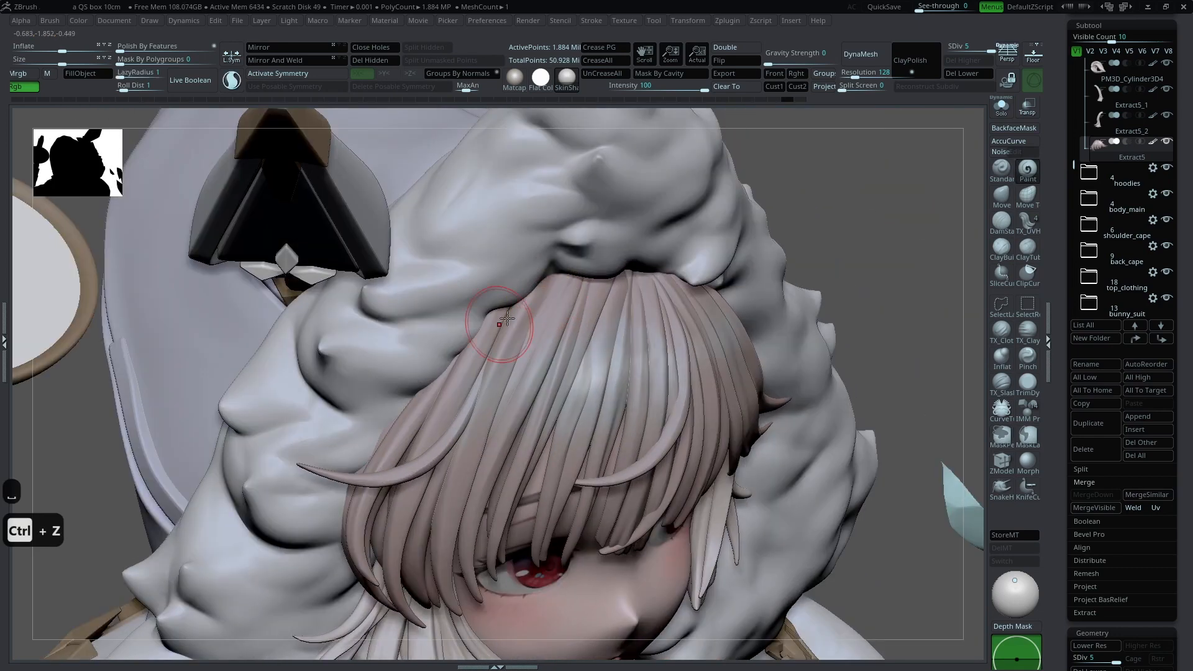
pyautogui.press('space')
pyautogui.moveTo(507, 319); pyautogui.dragTo(511, 309)
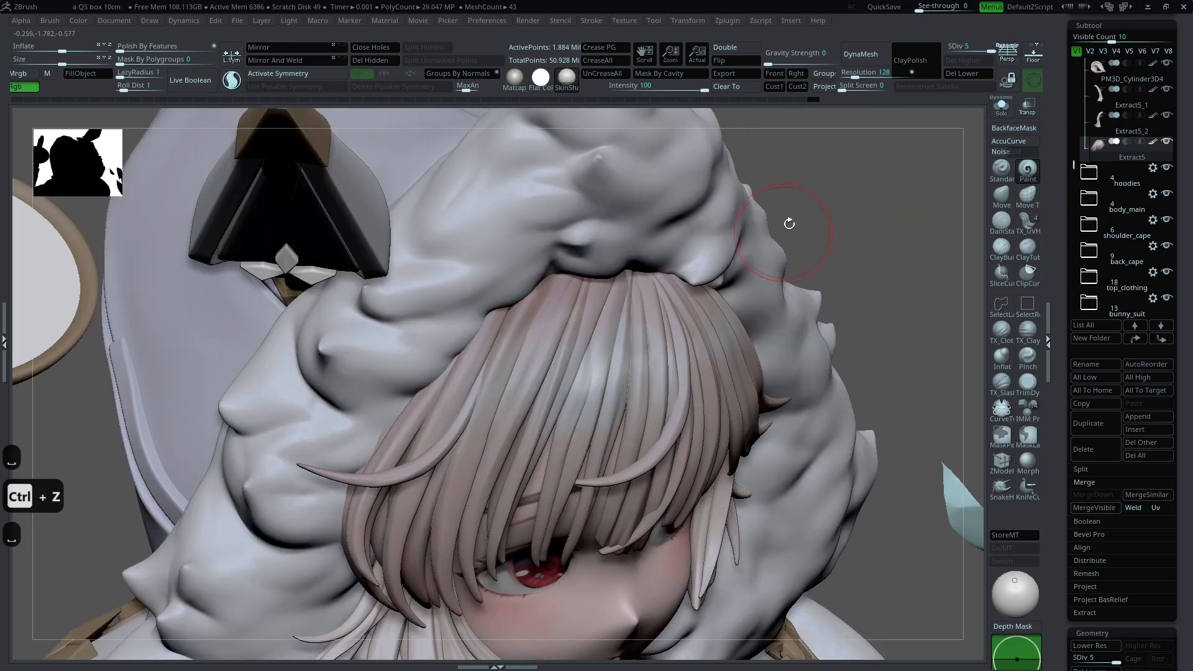
pyautogui.press('space')
pyautogui.moveTo(769, 250); pyautogui.dragTo(696, 235)
pyautogui.hotkey('ctrl', 'z')
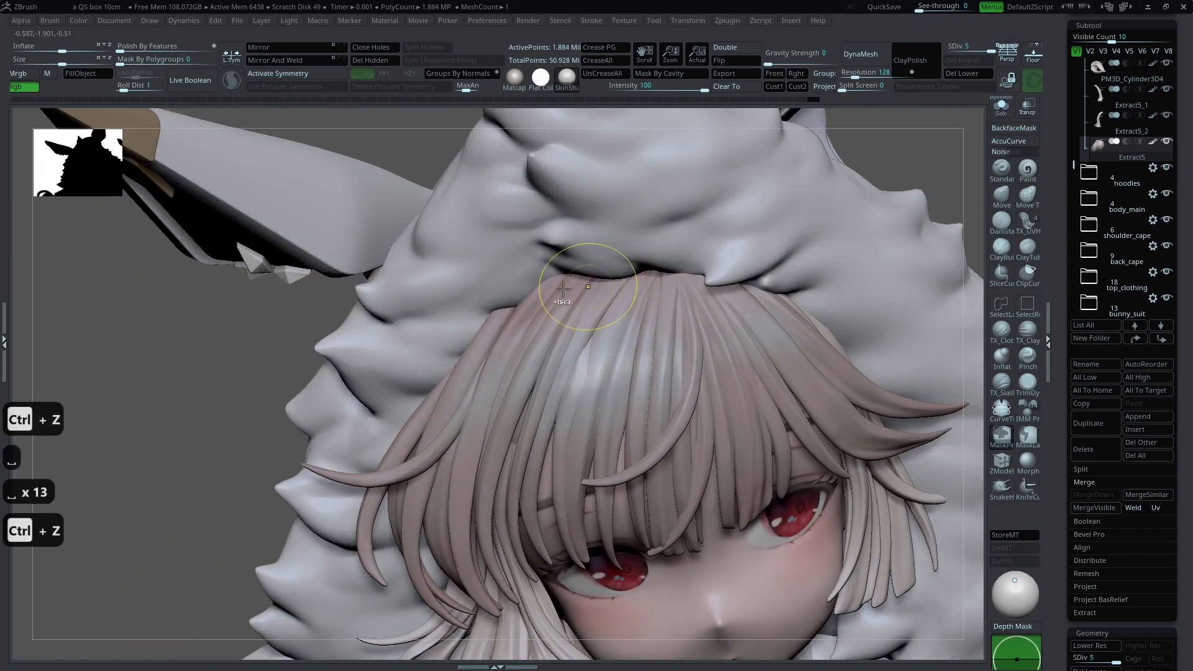
# Step: Refine the grooves between the strands near the bangs' roots with the DamStandard brush
pyautogui.click(1005, 226)
pyautogui.moveTo(957, 199); pyautogui.dragTo(860, 239)
pyautogui.press('space')
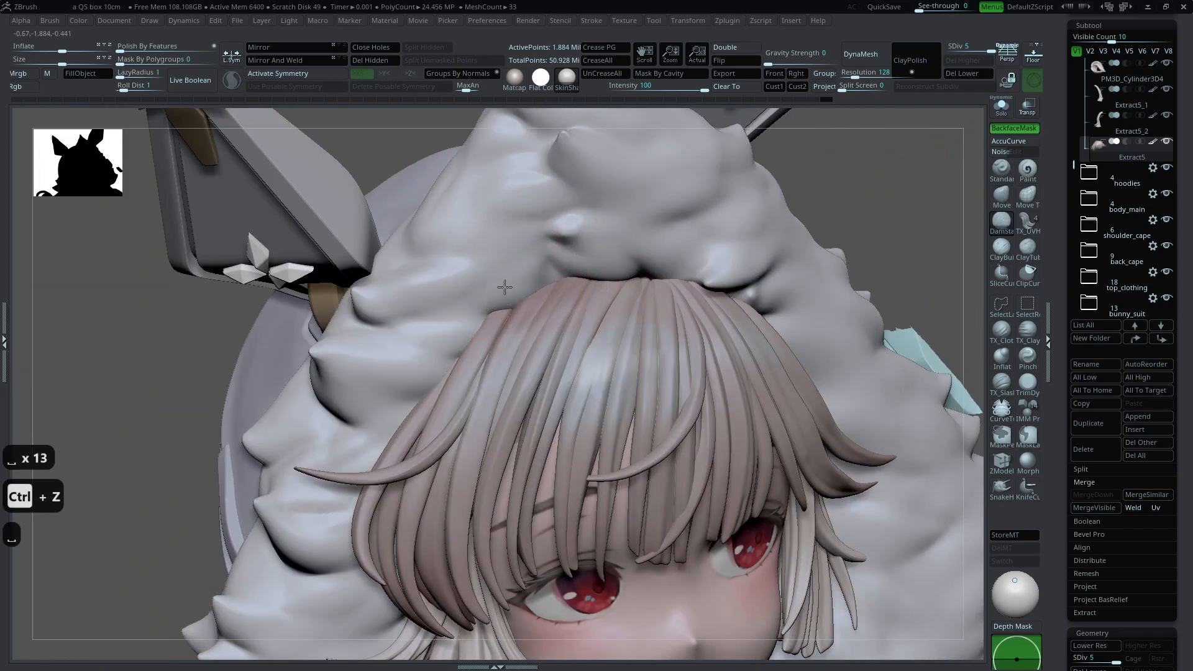
pyautogui.moveTo(812, 192)
pyautogui.mouseDown()
pyautogui.moveTo(936, 171)
pyautogui.moveTo(861, 187)
pyautogui.mouseUp()
# Step: Return to the Paint brush, adjust its size, and blend the pinkish shading around the bangs' roots and highlight
pyautogui.click(1028, 169)
pyautogui.press('space')
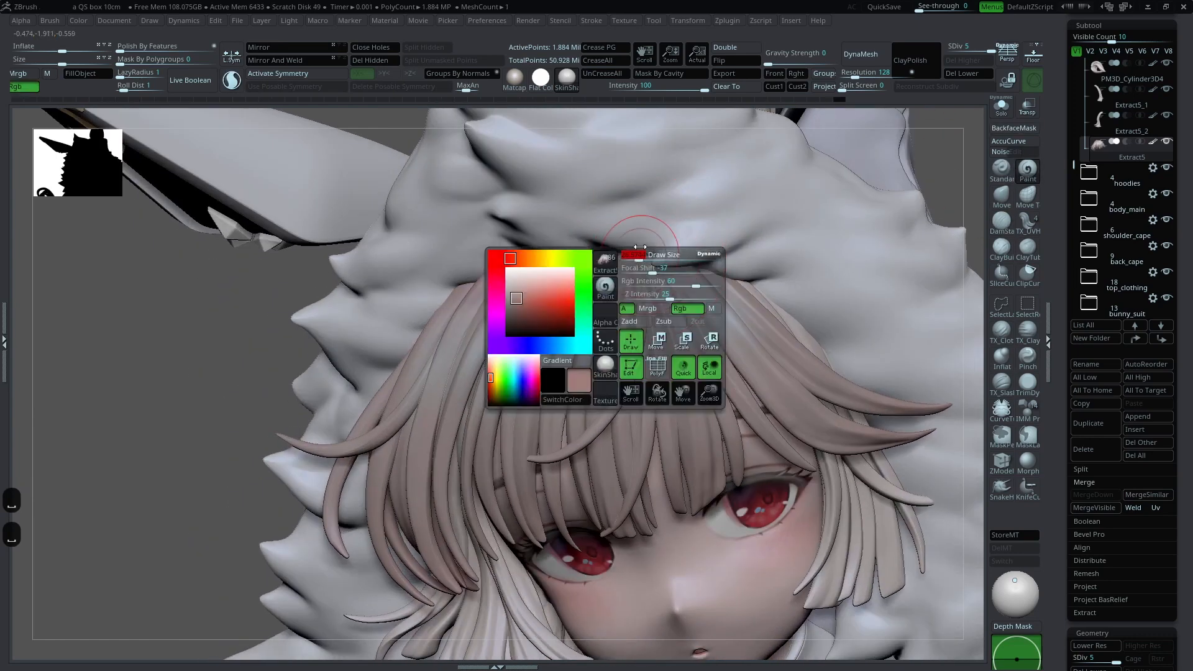
pyautogui.moveTo(605, 243); pyautogui.dragTo(702, 251)
pyautogui.moveTo(957, 188); pyautogui.dragTo(924, 178)
pyautogui.press('space')
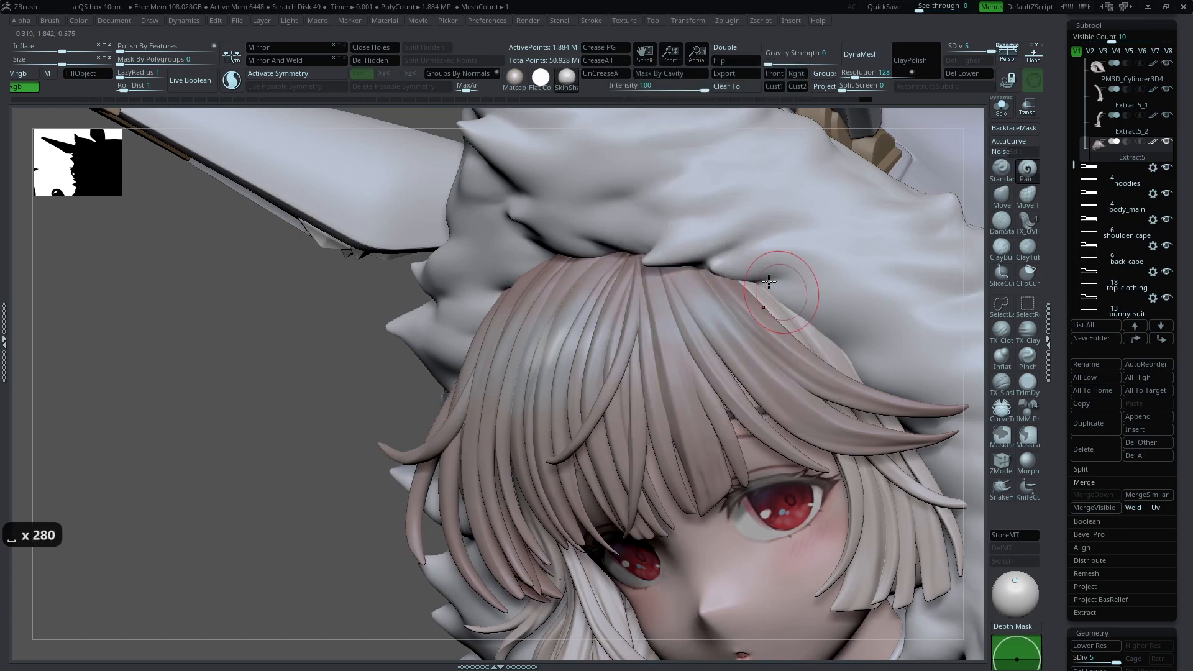
# Step: Fill the side locks on both sides of the face with the pinkish base hair colour
pyautogui.keyDown('alt'); pyautogui.moveTo(347, 526); pyautogui.dragTo(349, 395); pyautogui.keyUp('alt')
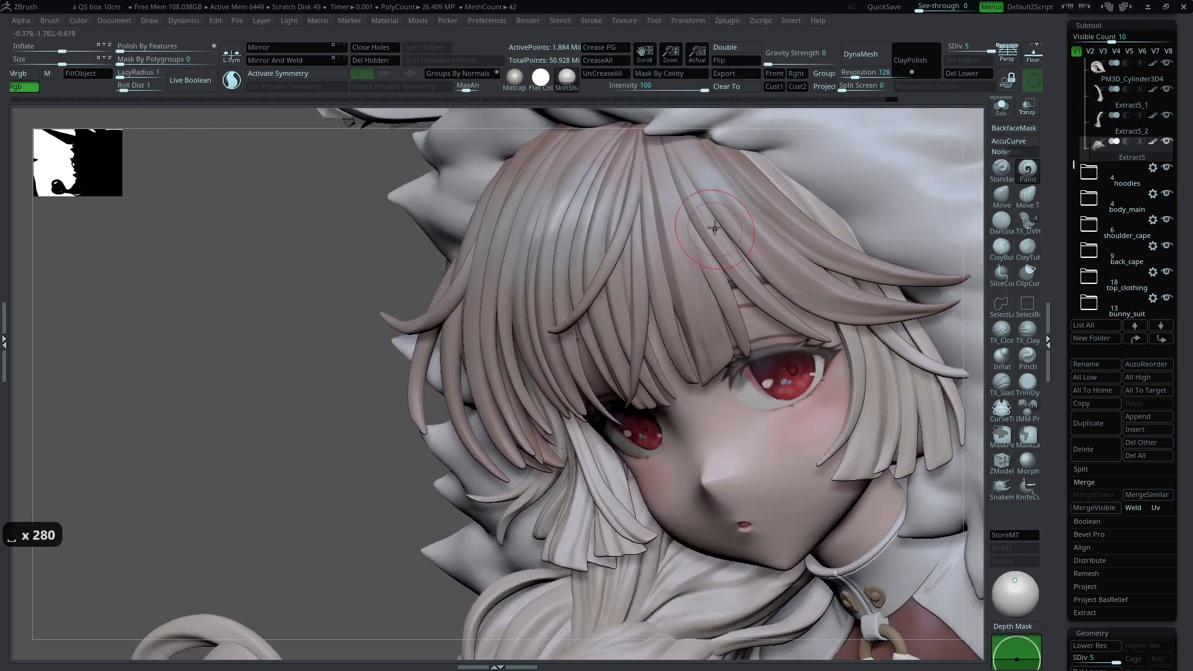
pyautogui.keyDown('ctrl'); pyautogui.moveTo(788, 341); pyautogui.dragTo(746, 306, button='right'); pyautogui.keyUp('ctrl')
pyautogui.keyDown('alt'); pyautogui.click(810, 344); pyautogui.keyUp('alt')
pyautogui.keyDown('alt'); pyautogui.moveTo(952, 148); pyautogui.dragTo(861, 196); pyautogui.keyUp('alt')
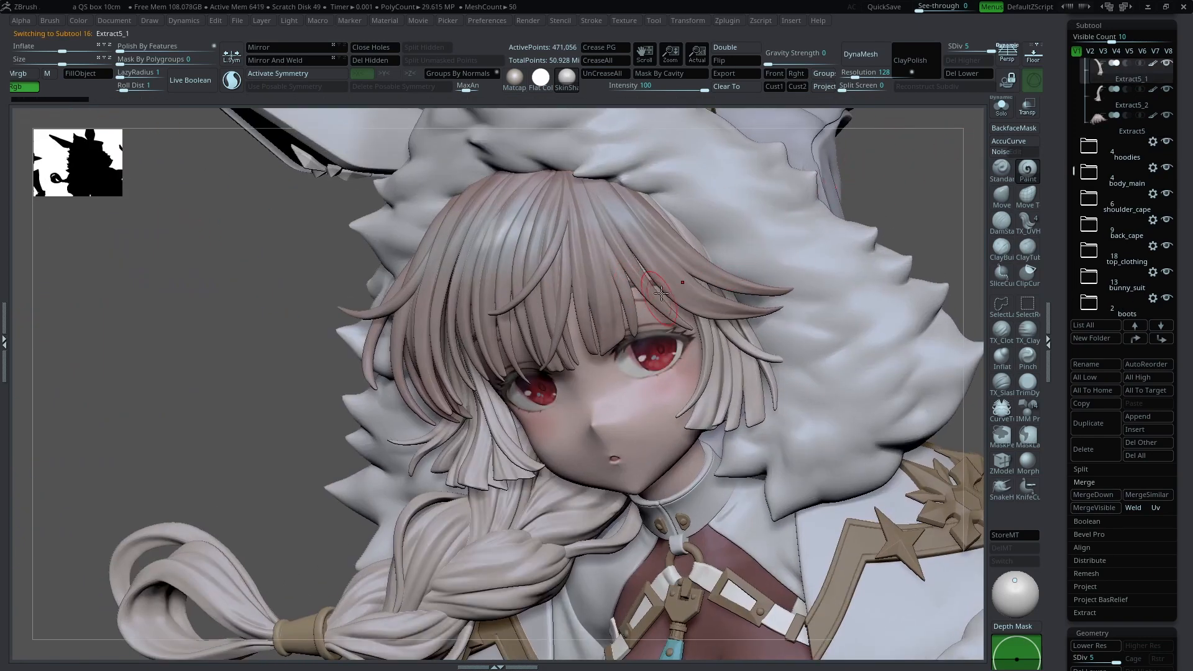
pyautogui.hotkey('ctrl', 'alt', 'c')
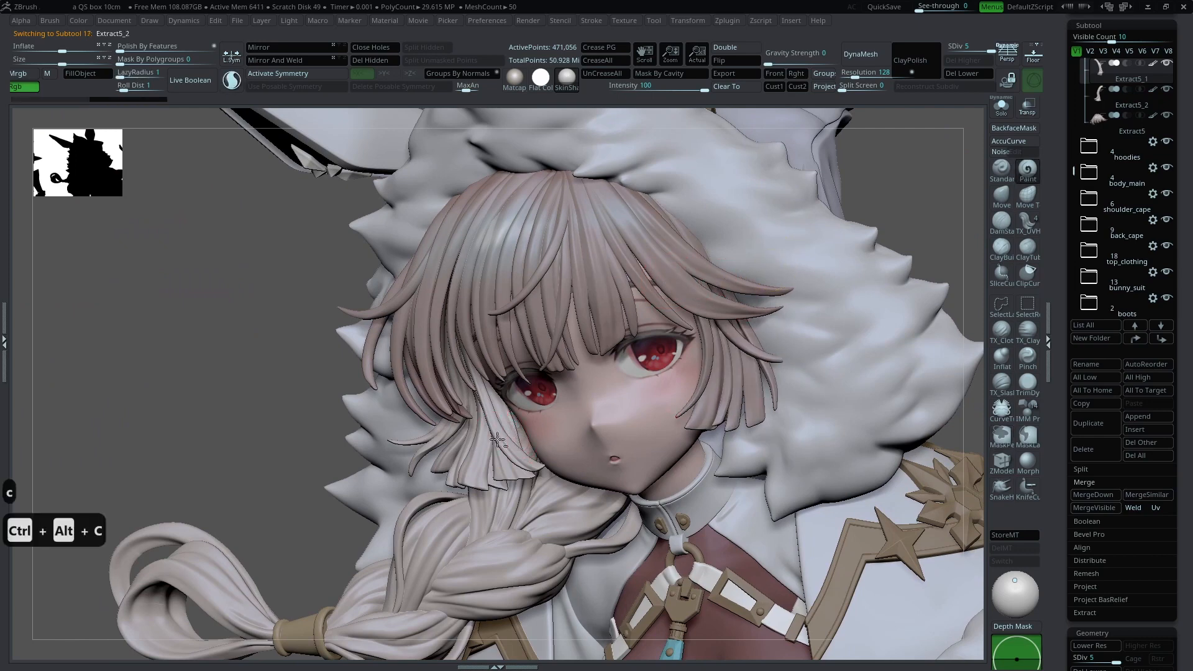
pyautogui.press('space')
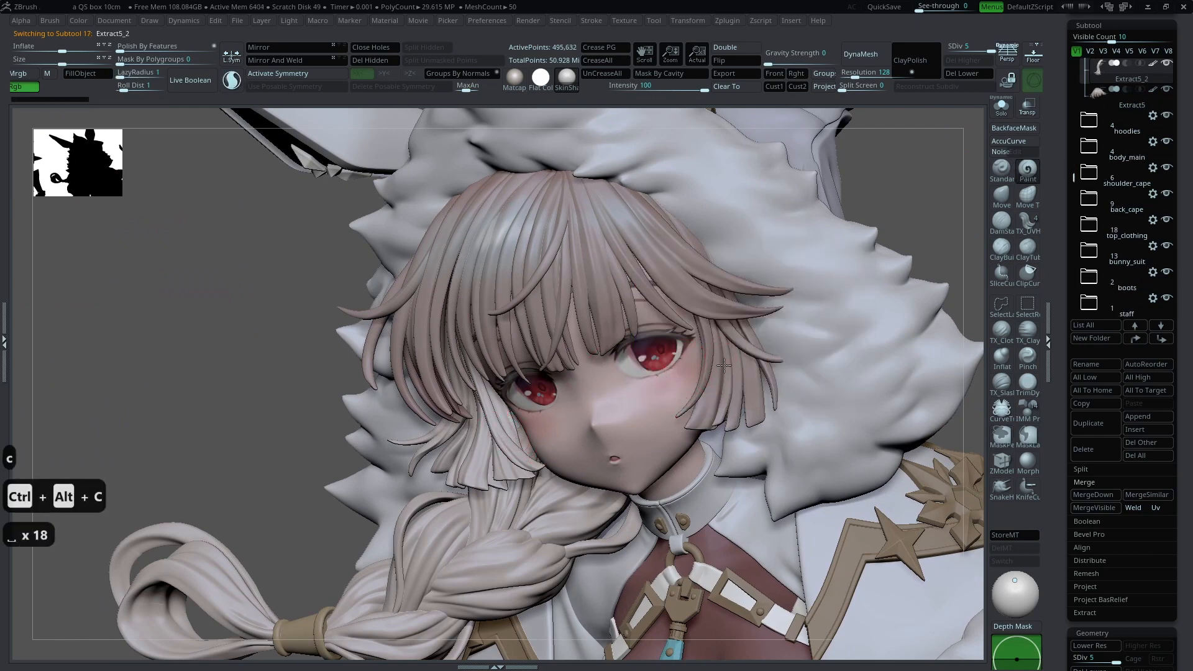
pyautogui.hotkey('ctrl', 'alt', 'c')
# Step: Fill the hair leading into the braid, the braid itself, and the thin strand beside it with the same colour
pyautogui.hotkey('ctrl', 'alt', 'c')
pyautogui.hotkey('ctrl', 'alt', 'c')
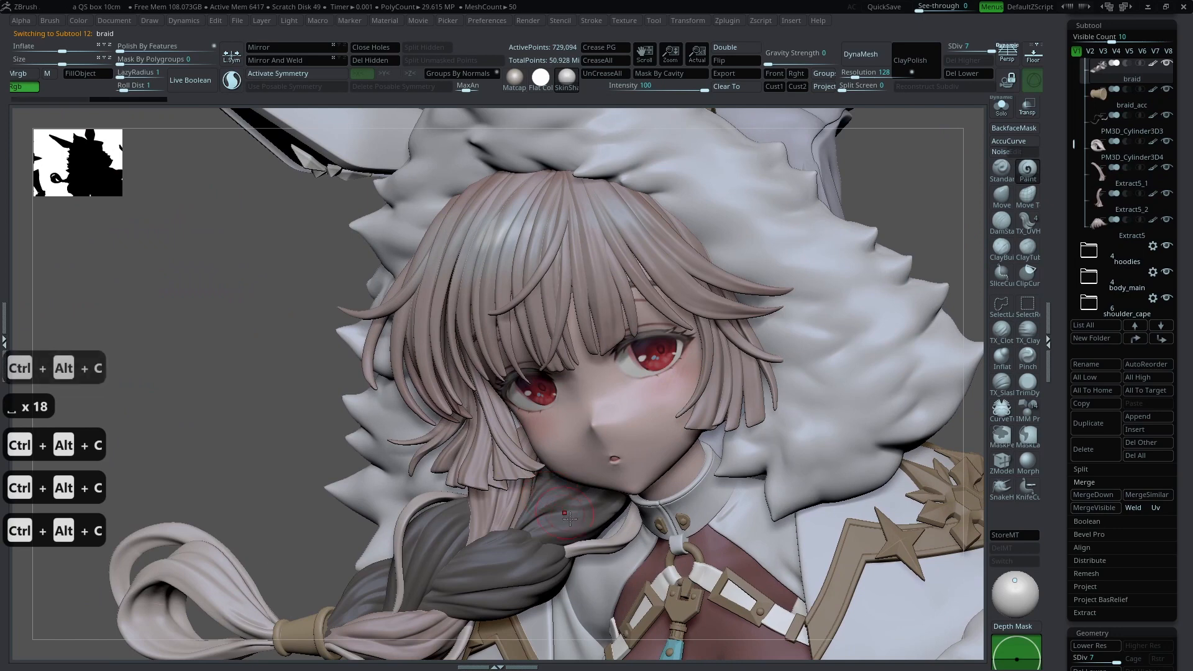
pyautogui.hotkey('ctrl', 'alt', 'c')
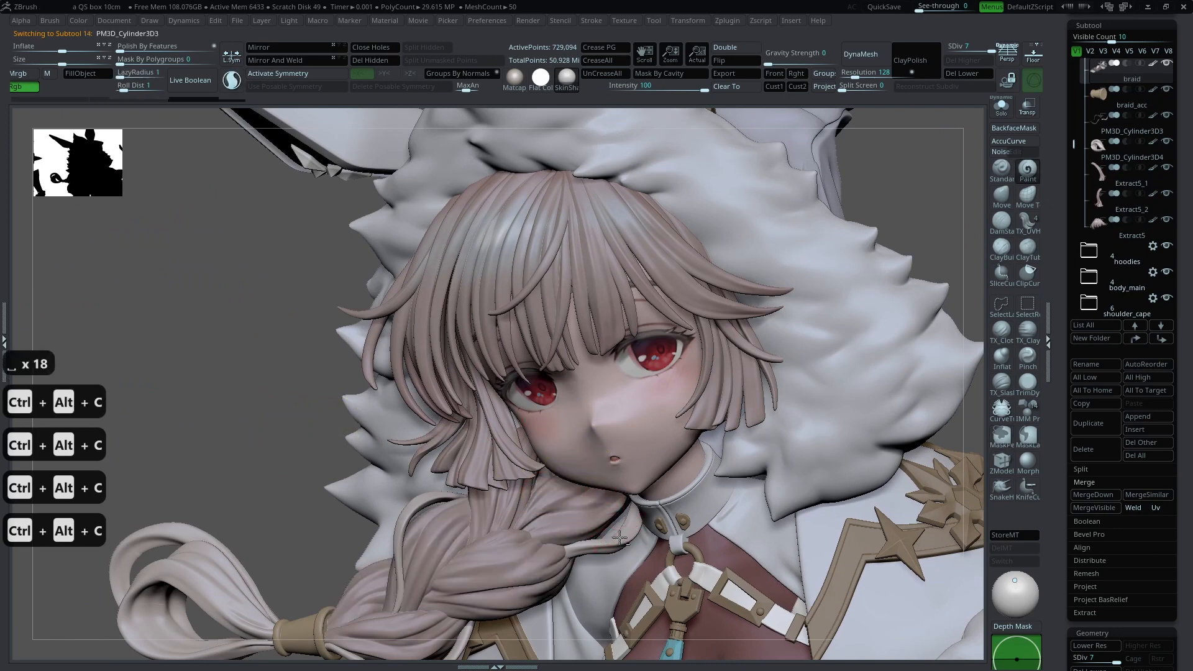
pyautogui.hotkey('ctrl', 'alt', 'c')
# Step: Fill the looped end of the braid with the same pinkish base colour
pyautogui.keyDown('alt'); pyautogui.moveTo(227, 442); pyautogui.dragTo(311, 351); pyautogui.keyUp('alt')
pyautogui.keyDown('alt'); pyautogui.click(327, 479); pyautogui.keyUp('alt')
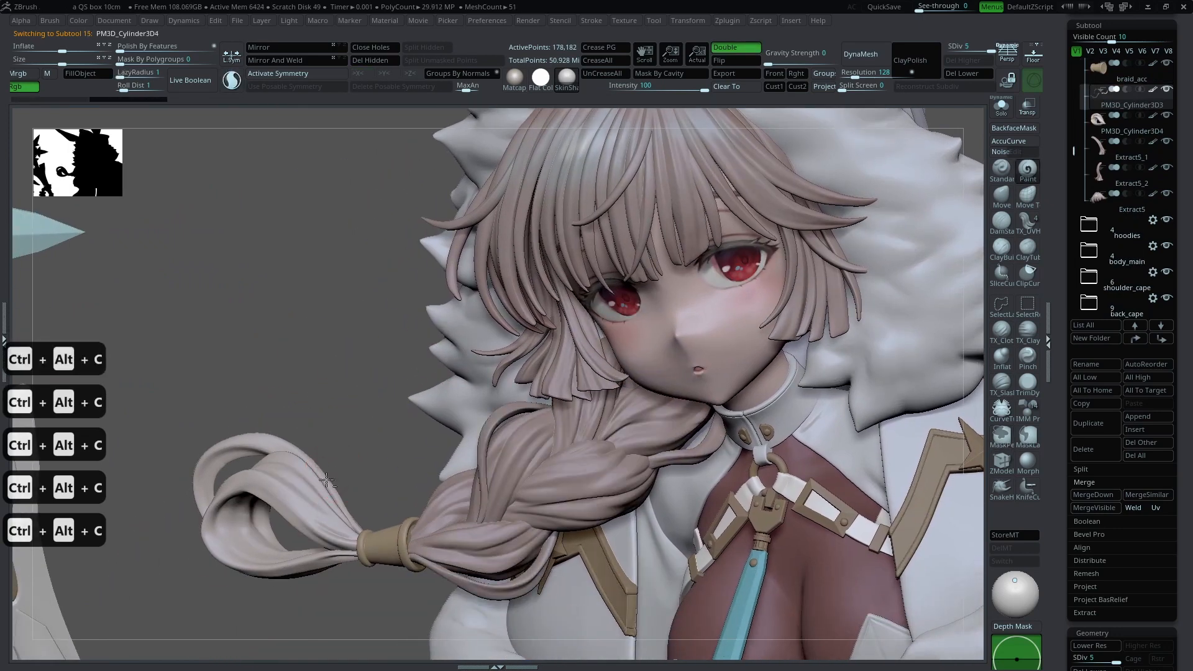
pyautogui.hotkey('ctrl', 'alt', 'c')
pyautogui.keyDown('alt'); pyautogui.moveTo(345, 330); pyautogui.dragTo(252, 370); pyautogui.keyUp('alt')
pyautogui.keyDown('alt'); pyautogui.moveTo(273, 452); pyautogui.dragTo(388, 289); pyautogui.keyUp('alt')
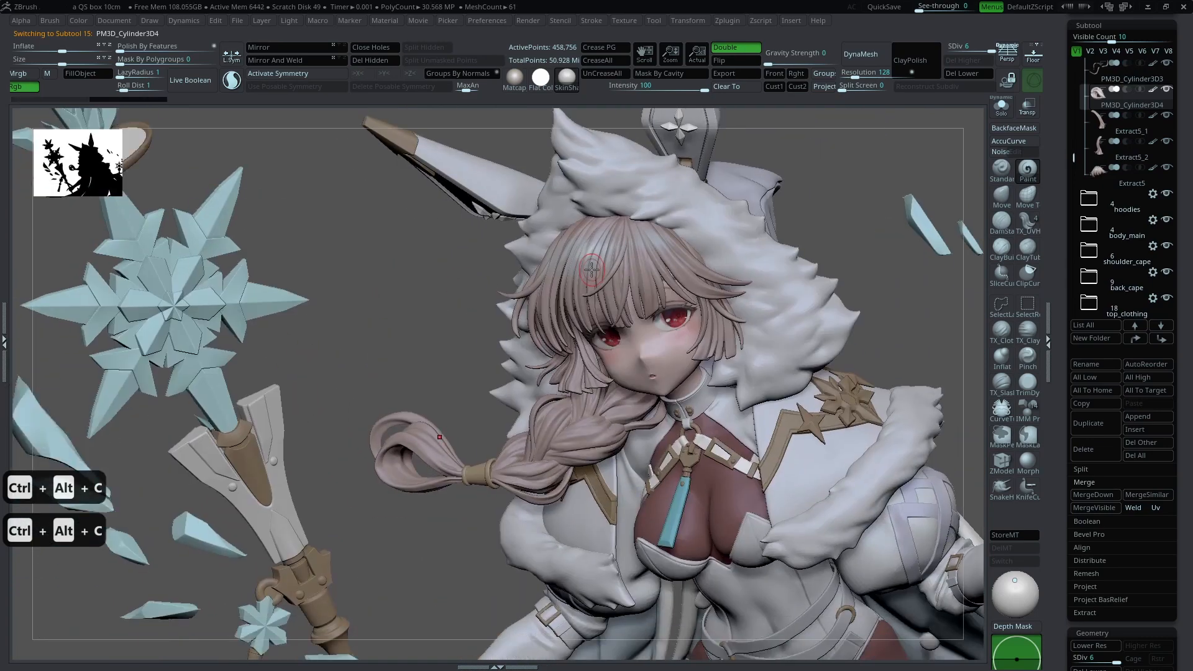
# Step: Sample a hair colour and paint darker pinkish shading on the right side lock at RGB Intensity 100, undoing unwanted strokes
pyautogui.press('c')
pyautogui.keyDown('alt'); pyautogui.click(724, 337); pyautogui.keyUp('alt')
pyautogui.keyDown('alt'); pyautogui.moveTo(454, 255); pyautogui.dragTo(622, 310); pyautogui.keyUp('alt')
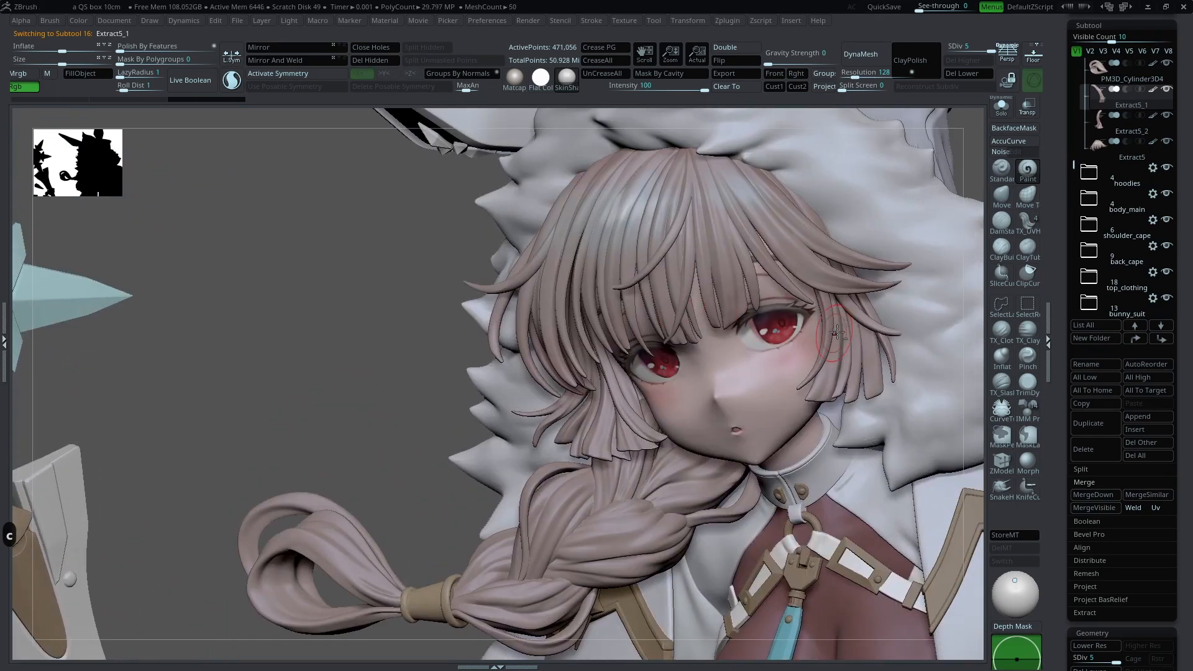
pyautogui.press('space')
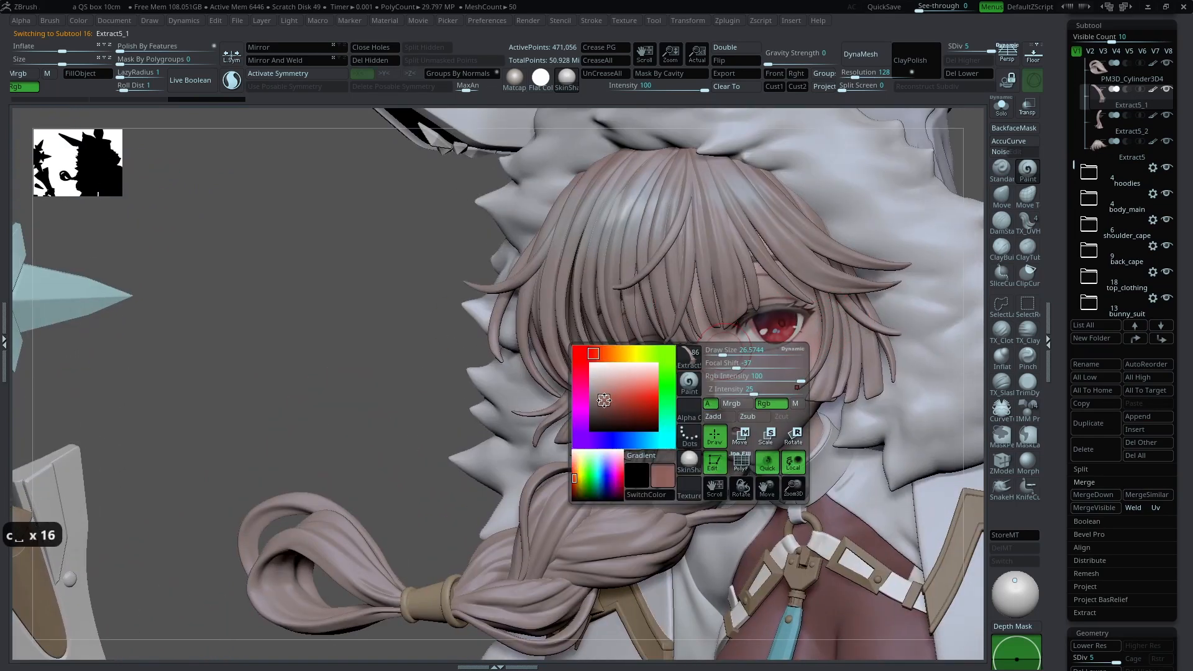
pyautogui.press('space')
pyautogui.moveTo(822, 241); pyautogui.dragTo(800, 213)
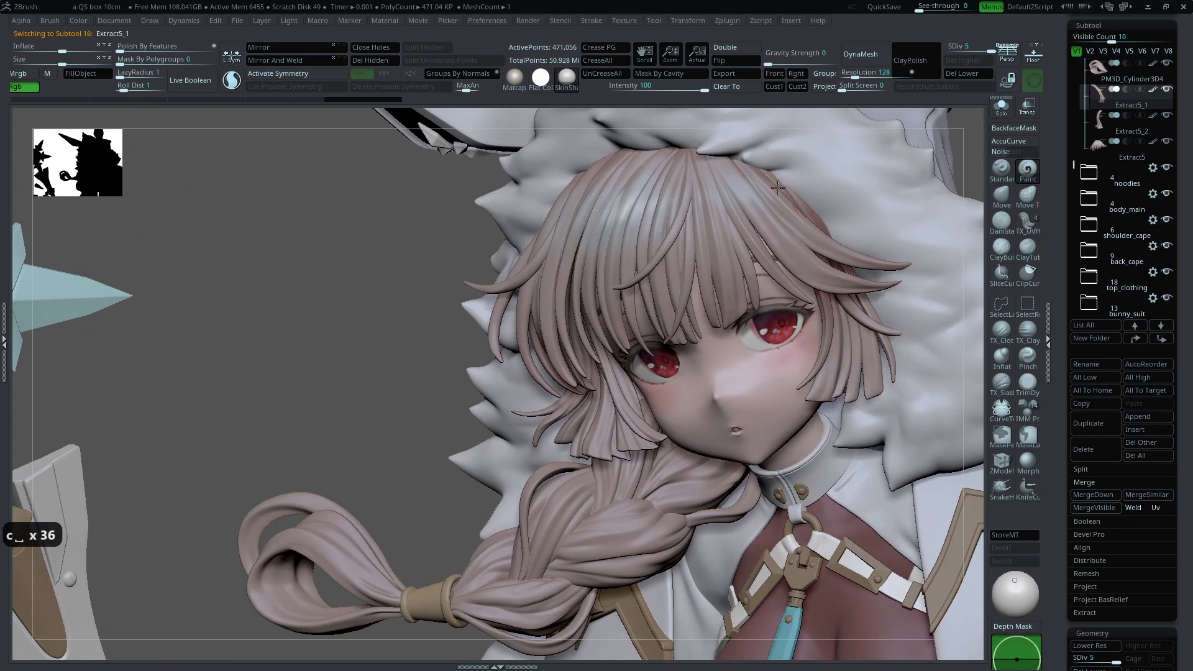
pyautogui.hotkey('ctrl', 'z')
pyautogui.hotkey('ctrl', 'z')
pyautogui.hotkey('ctrl', 'z')
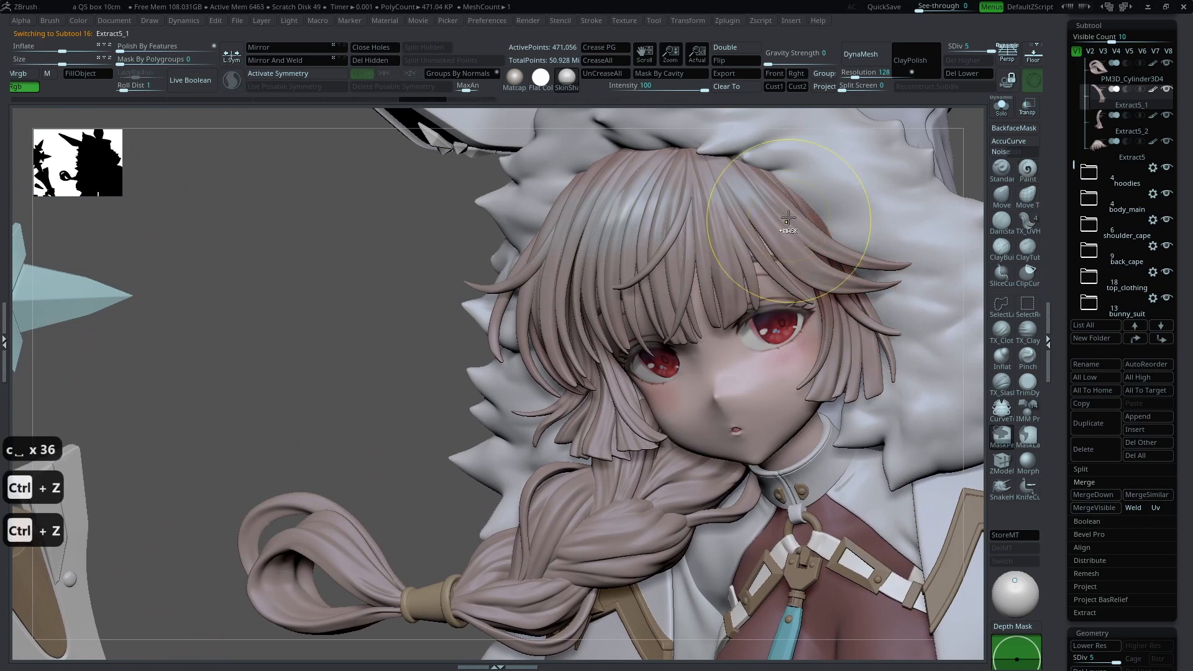
pyautogui.press('space')
pyautogui.hotkey('ctrl', 'z')
pyautogui.hotkey('ctrl', 'z')
pyautogui.hotkey('ctrl', 'z')
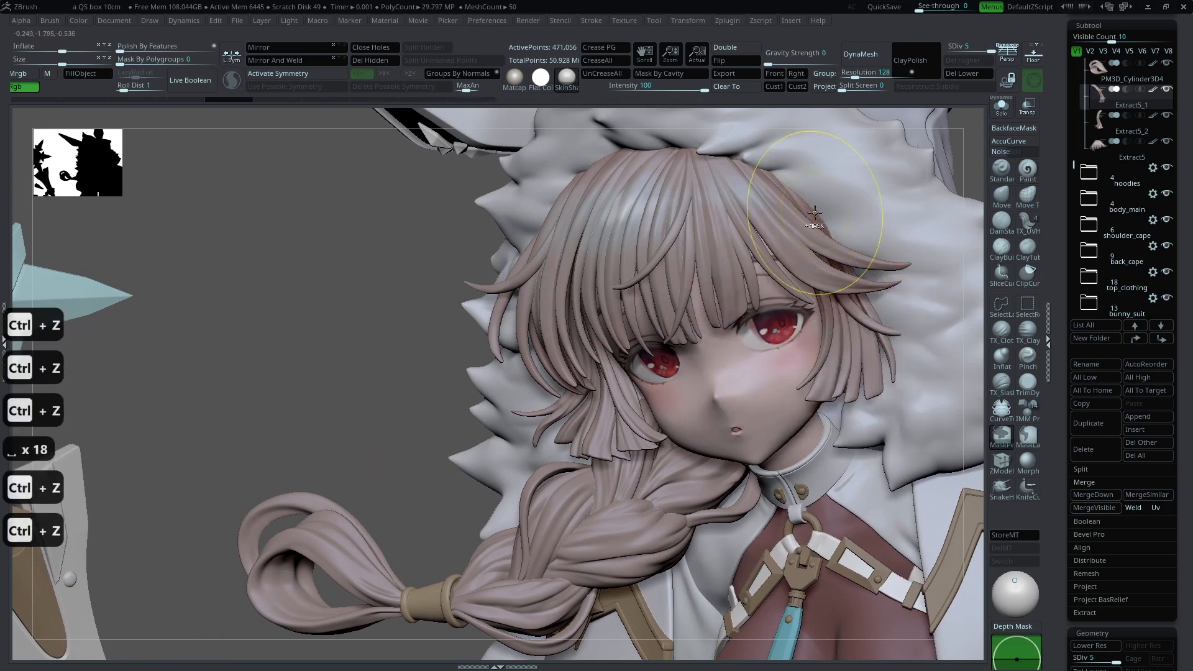
# Step: Undo the last stroke on the right side lock and paint darker pinkish shading on the left side lock
pyautogui.hotkey('ctrl', 'z')
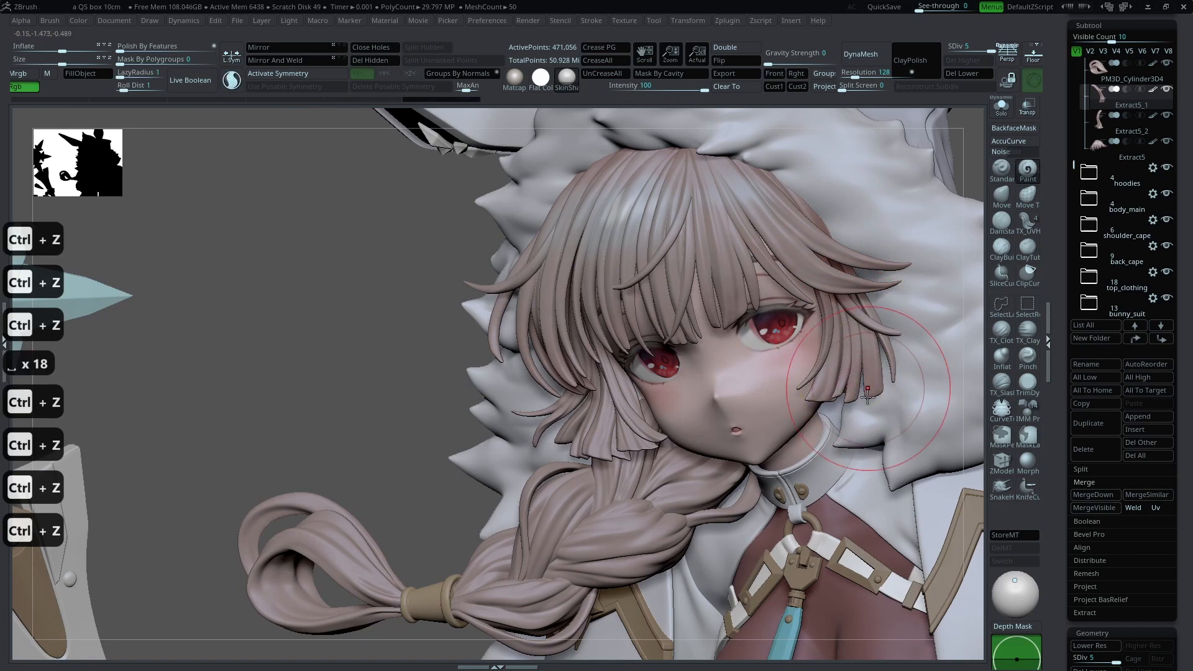
pyautogui.keyDown('alt'); pyautogui.click(583, 443); pyautogui.keyUp('alt')
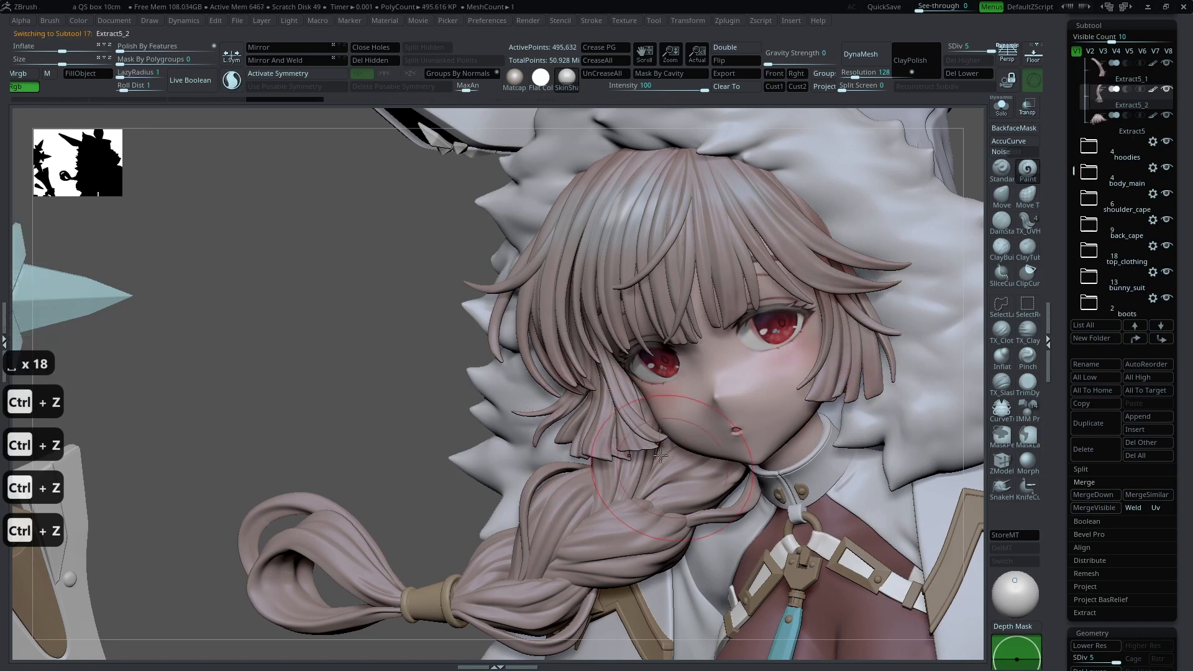
pyautogui.press('space')
pyautogui.moveTo(647, 429); pyautogui.dragTo(649, 460)
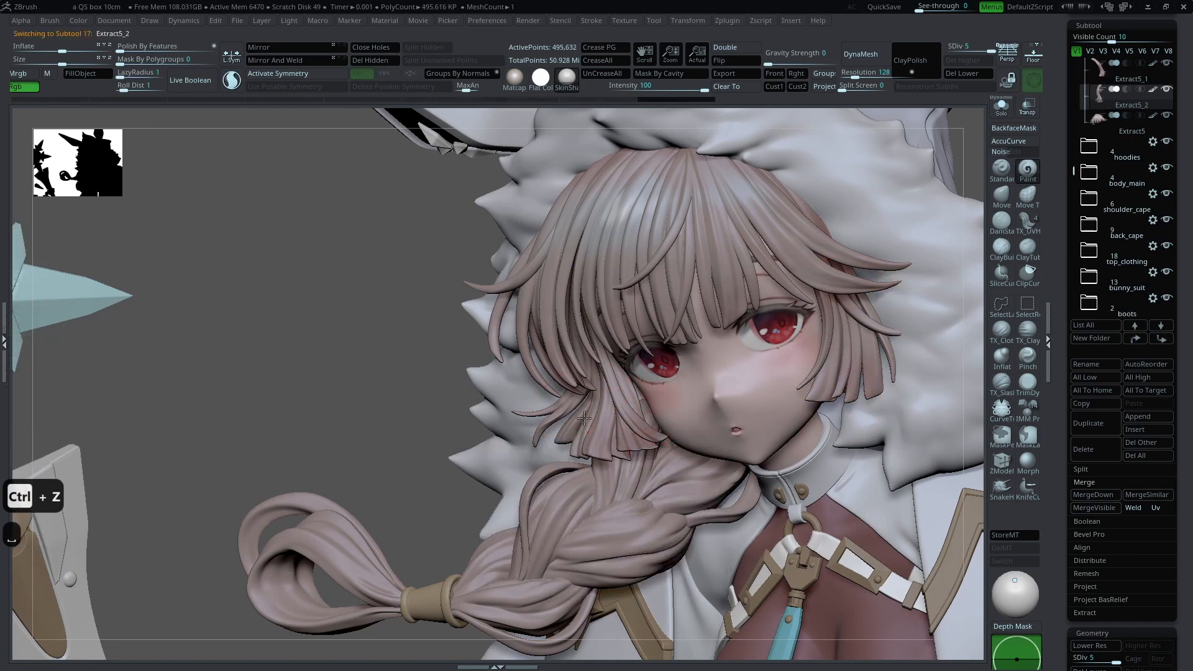
pyautogui.moveTo(626, 360); pyautogui.dragTo(630, 340)
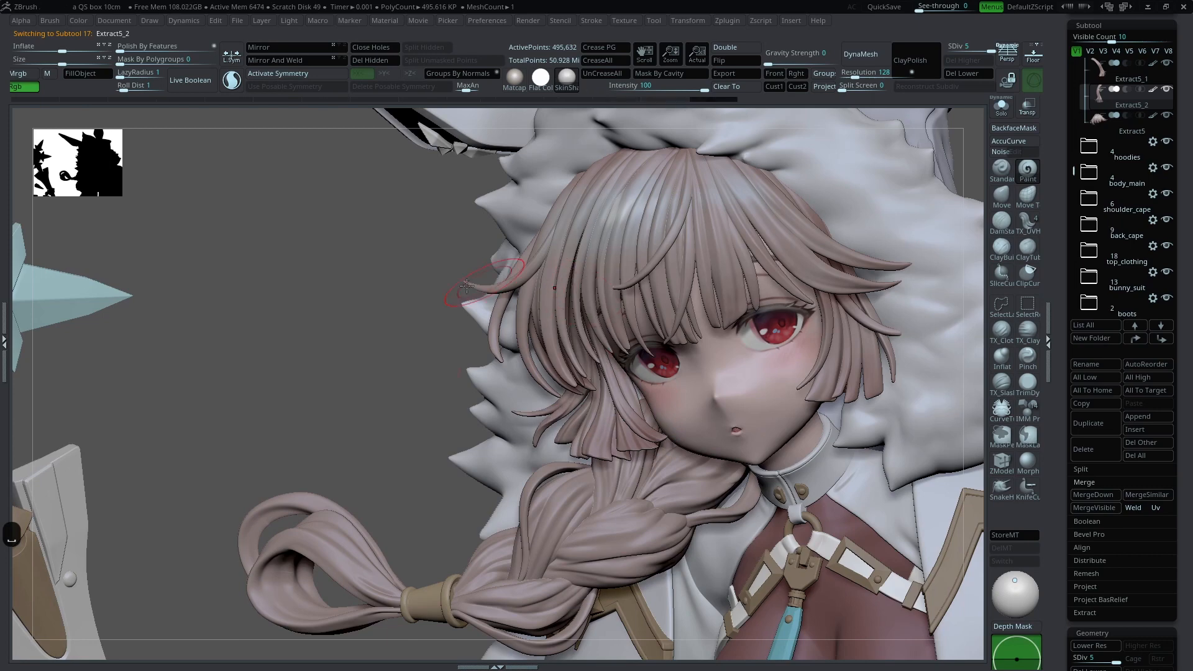
# Step: Isolate the braid and paint darker pinkish shading into the creases between its front strands
pyautogui.keyDown('alt'); pyautogui.moveTo(351, 384); pyautogui.dragTo(407, 297); pyautogui.keyUp('alt')
pyautogui.keyDown('alt'); pyautogui.click(663, 390); pyautogui.keyUp('alt')
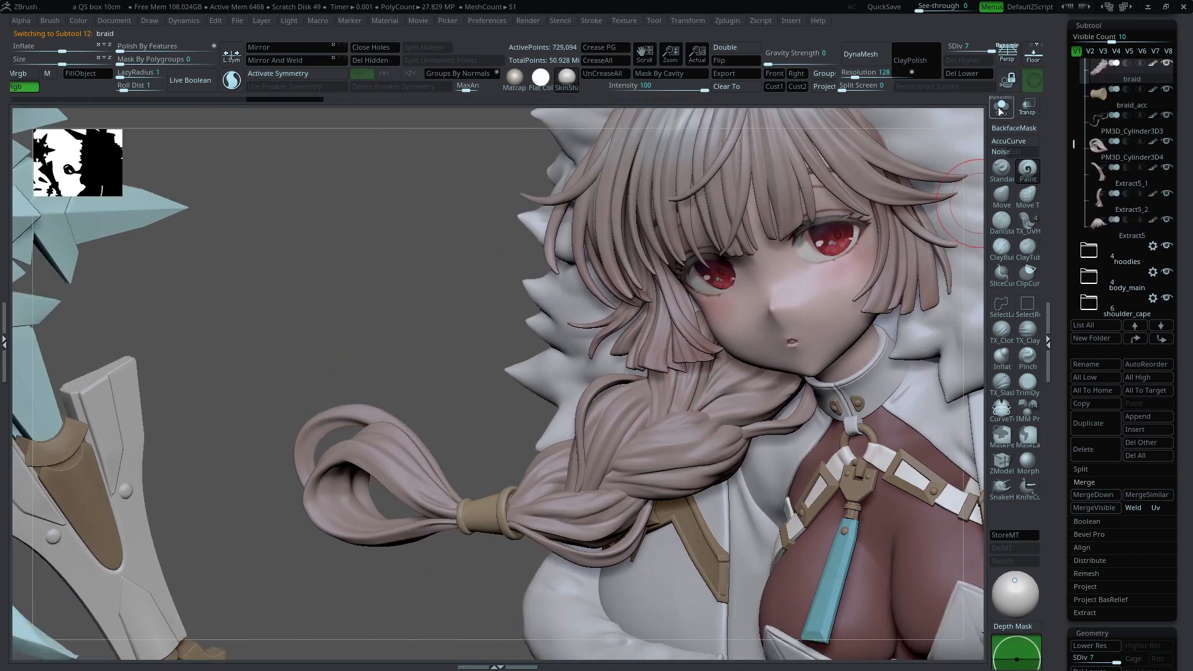
pyautogui.click(1000, 107)
pyautogui.moveTo(769, 291); pyautogui.dragTo(729, 384)
pyautogui.press('space')
pyautogui.moveTo(761, 328); pyautogui.dragTo(638, 446)
pyautogui.press('space')
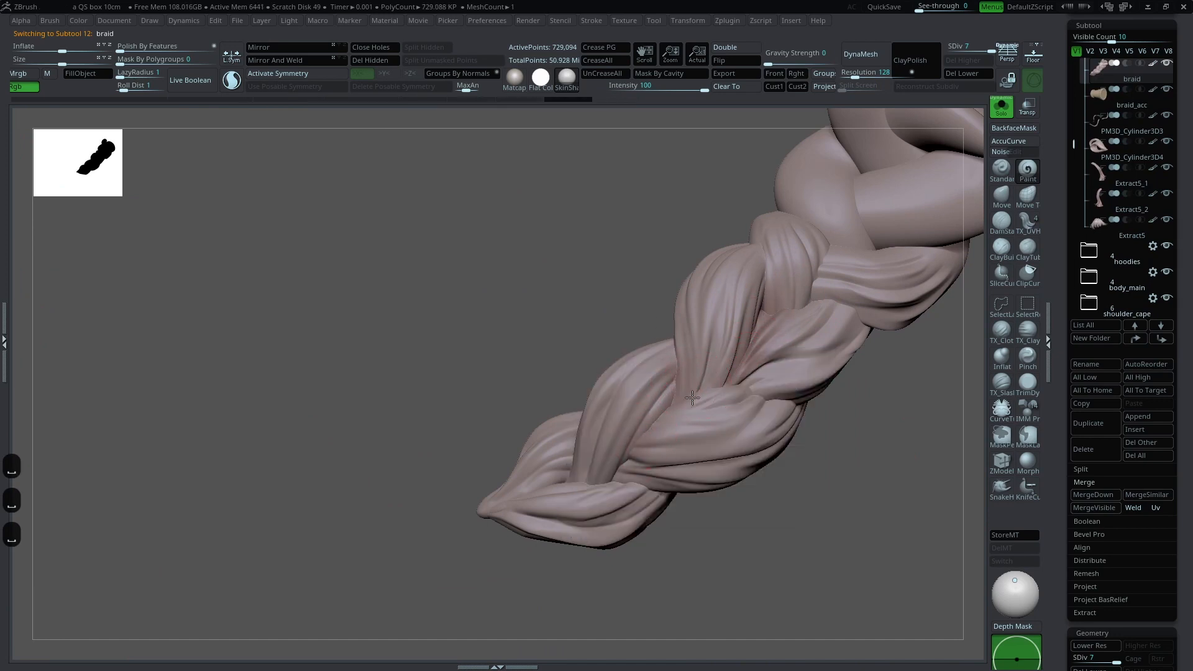
pyautogui.moveTo(692, 398); pyautogui.dragTo(678, 405)
pyautogui.moveTo(779, 315); pyautogui.dragTo(755, 396)
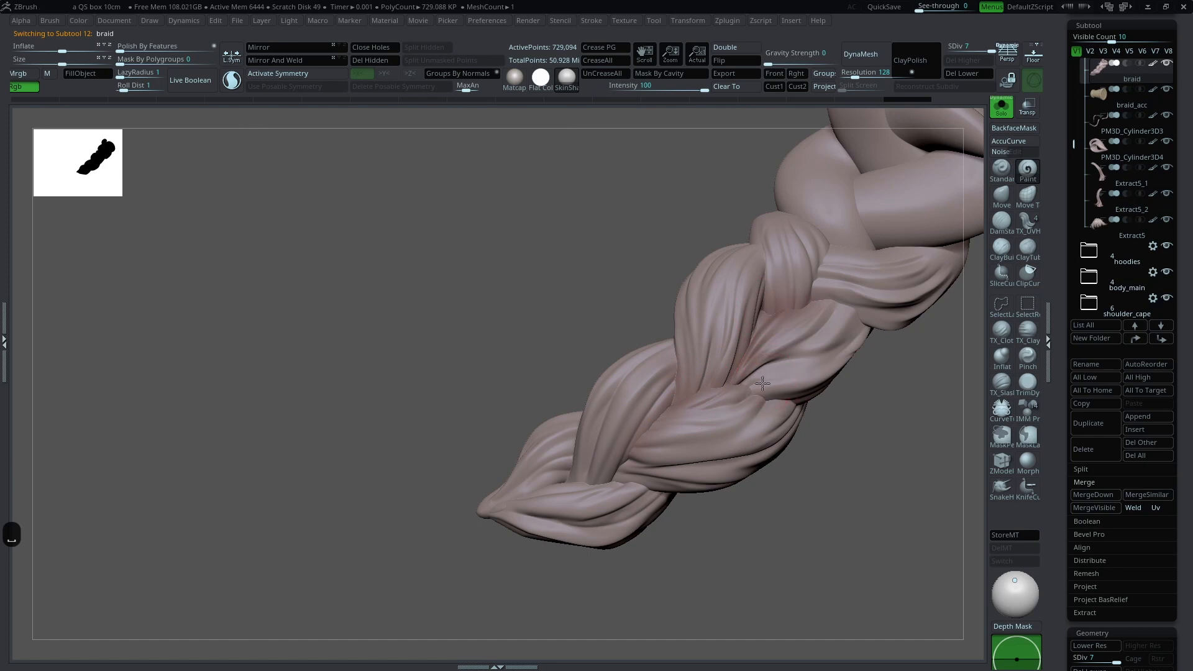
# Step: Shade the creases at the braid's tip and on its back side, and show the full model again
pyautogui.moveTo(520, 491); pyautogui.dragTo(491, 502)
pyautogui.moveTo(205, 528)
pyautogui.mouseDown()
pyautogui.moveTo(380, 559)
pyautogui.moveTo(566, 384)
pyautogui.moveTo(671, 366)
pyautogui.moveTo(556, 387)
pyautogui.mouseUp()
pyautogui.moveTo(510, 420); pyautogui.dragTo(566, 434)
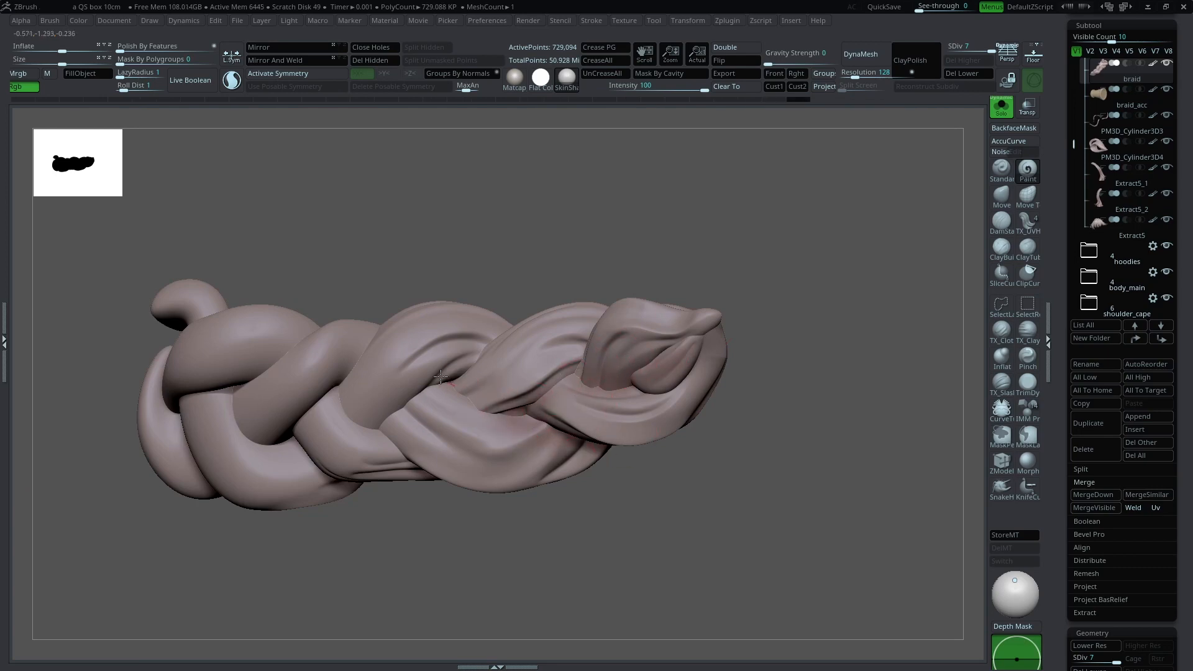
pyautogui.moveTo(506, 407); pyautogui.dragTo(450, 400)
pyautogui.moveTo(429, 412); pyautogui.dragTo(370, 429)
pyautogui.moveTo(323, 286)
pyautogui.mouseDown()
pyautogui.moveTo(578, 313)
pyautogui.moveTo(550, 373)
pyautogui.moveTo(681, 298)
pyautogui.mouseUp()
pyautogui.click(1001, 112)
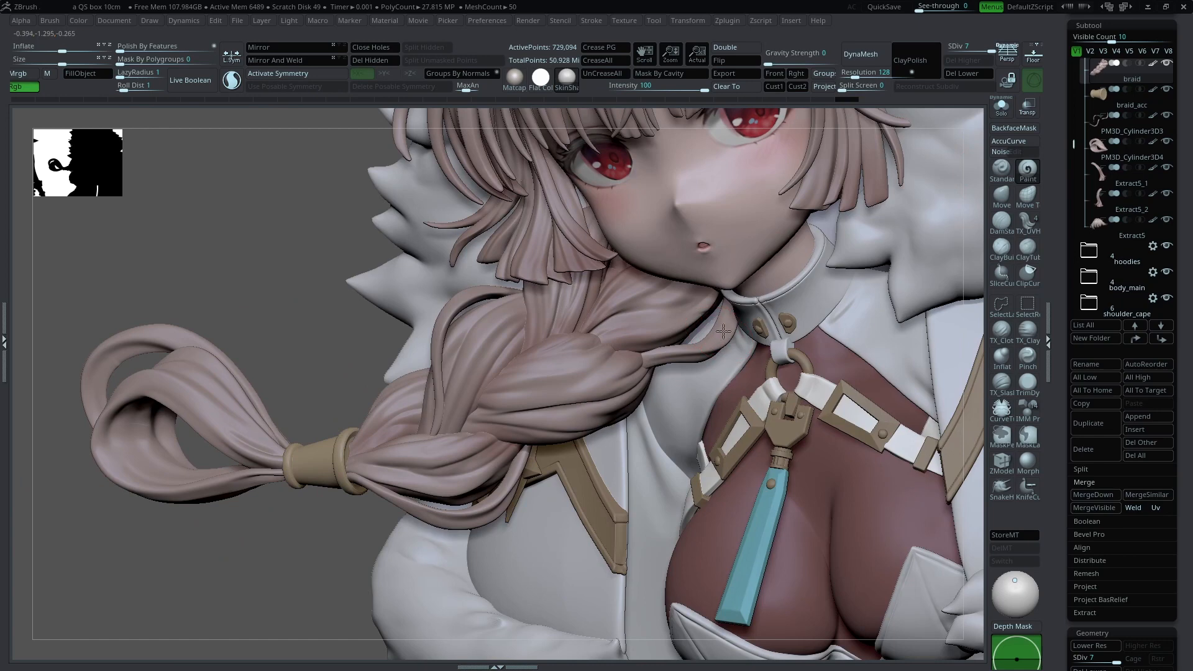
# Step: Shade the upper end of the thin strand beside the braid, and paint a sampled hair colour onto the braid's strands
pyautogui.keyDown('alt'); pyautogui.click(741, 304); pyautogui.keyUp('alt')
pyautogui.moveTo(734, 284); pyautogui.dragTo(717, 271)
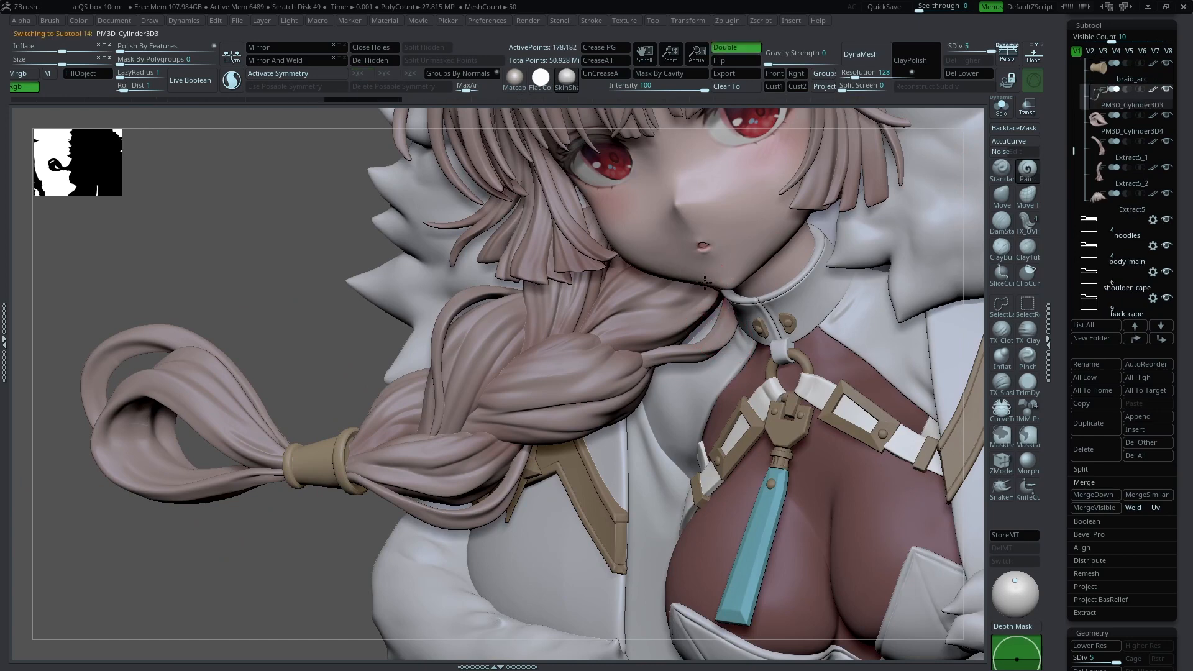
pyautogui.keyDown('alt'); pyautogui.click(593, 383); pyautogui.keyUp('alt')
pyautogui.keyDown('alt'); pyautogui.moveTo(263, 575); pyautogui.dragTo(292, 578); pyautogui.keyUp('alt')
pyautogui.press('c')
pyautogui.moveTo(630, 447); pyautogui.dragTo(632, 460)
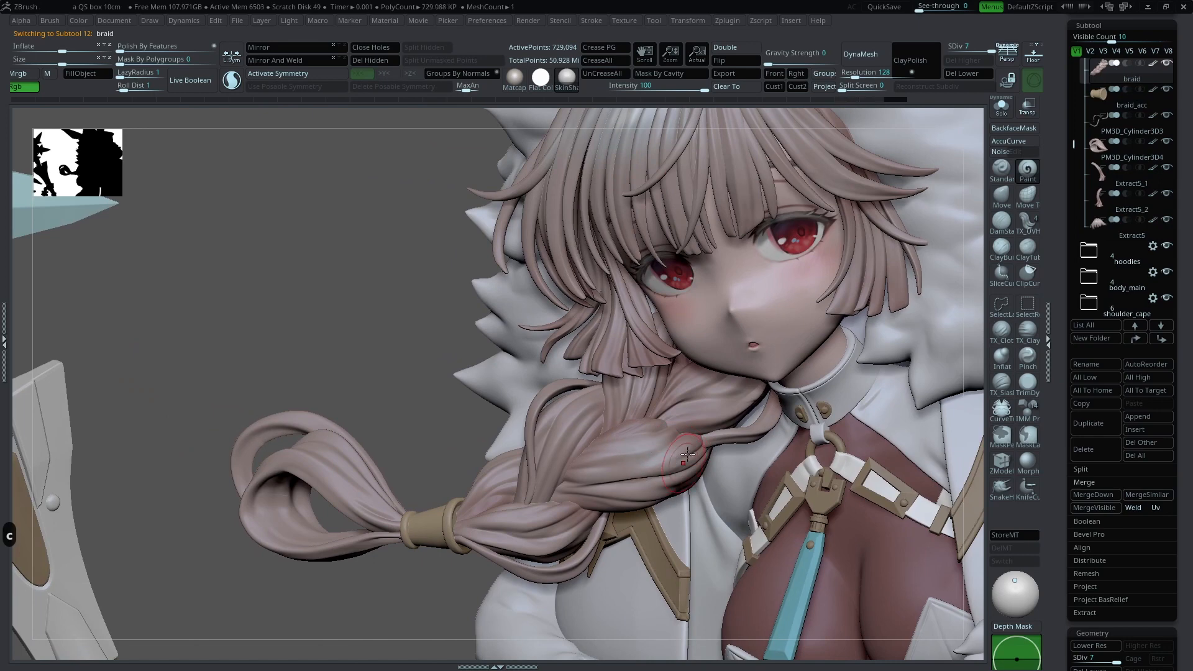
pyautogui.moveTo(488, 465); pyautogui.dragTo(488, 479)
# Step: Make the side locks the active part and display the model with the Flat Color material
pyautogui.keyDown('alt'); pyautogui.moveTo(416, 406); pyautogui.dragTo(464, 504); pyautogui.keyUp('alt')
pyautogui.keyDown('alt'); pyautogui.click(663, 411); pyautogui.keyUp('alt')
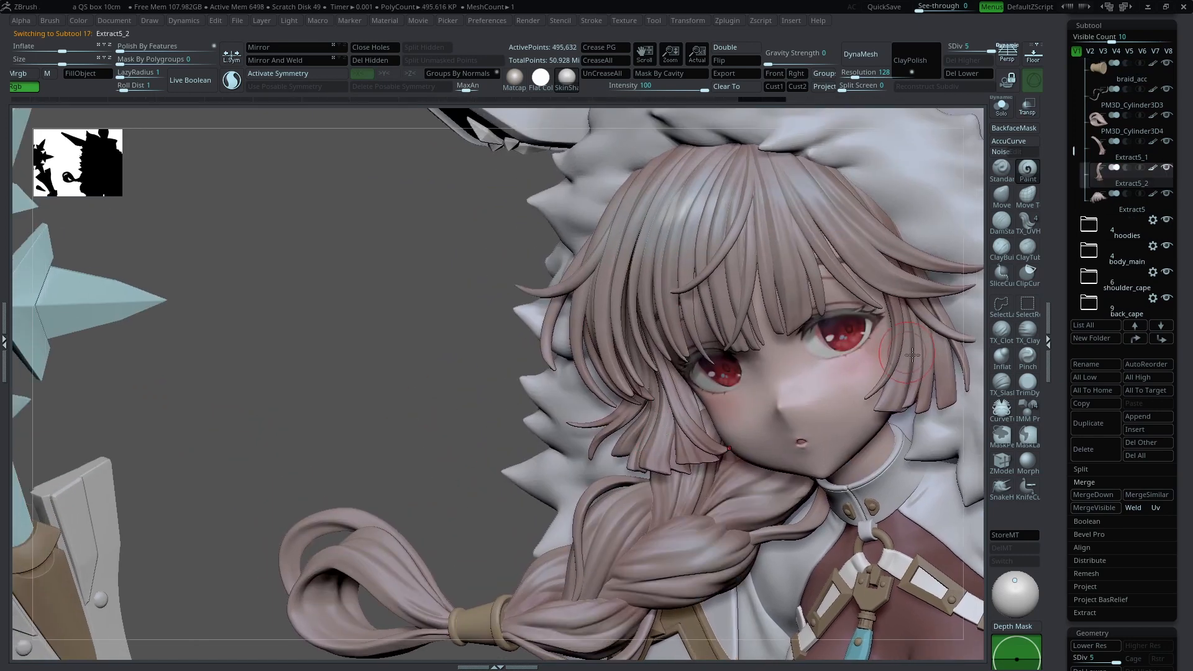
pyautogui.keyDown('alt'); pyautogui.moveTo(455, 376); pyautogui.dragTo(541, 205); pyautogui.keyUp('alt')
pyautogui.click(542, 79)
pyautogui.keyDown('alt'); pyautogui.moveTo(656, 306); pyautogui.dragTo(644, 339); pyautogui.keyUp('alt')
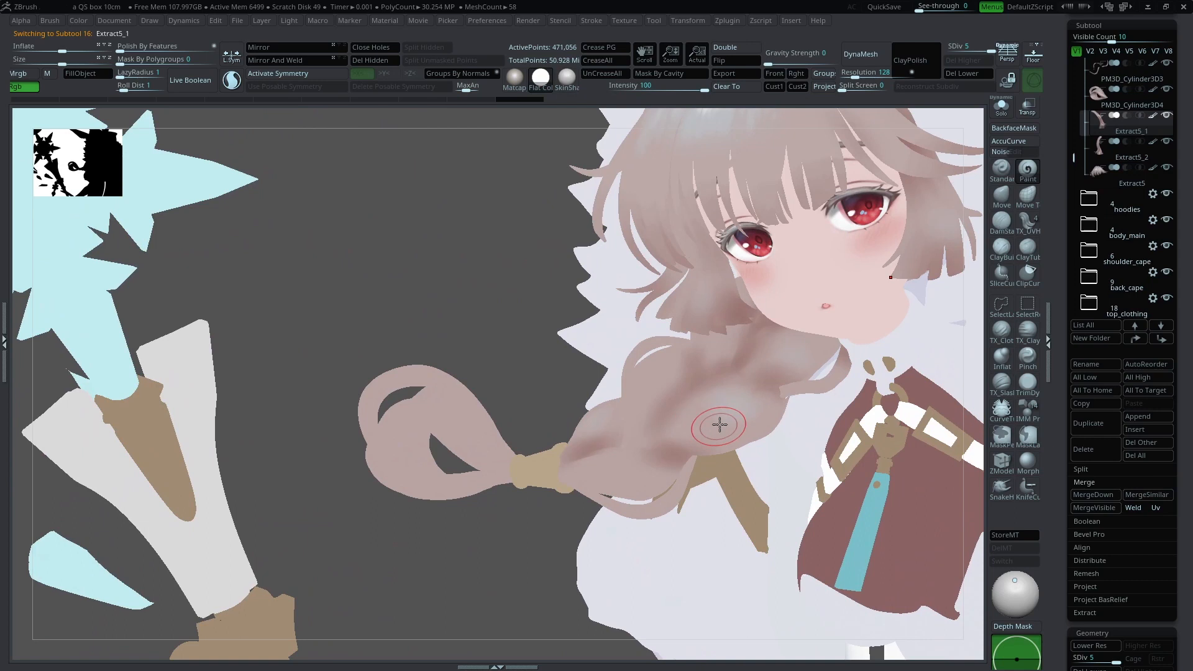
# Step: Paint sampled darker pinkish shading on the braid's looped end near its tie, and restore the skin-shaded material
pyautogui.keyDown('alt'); pyautogui.click(487, 430); pyautogui.keyUp('alt')
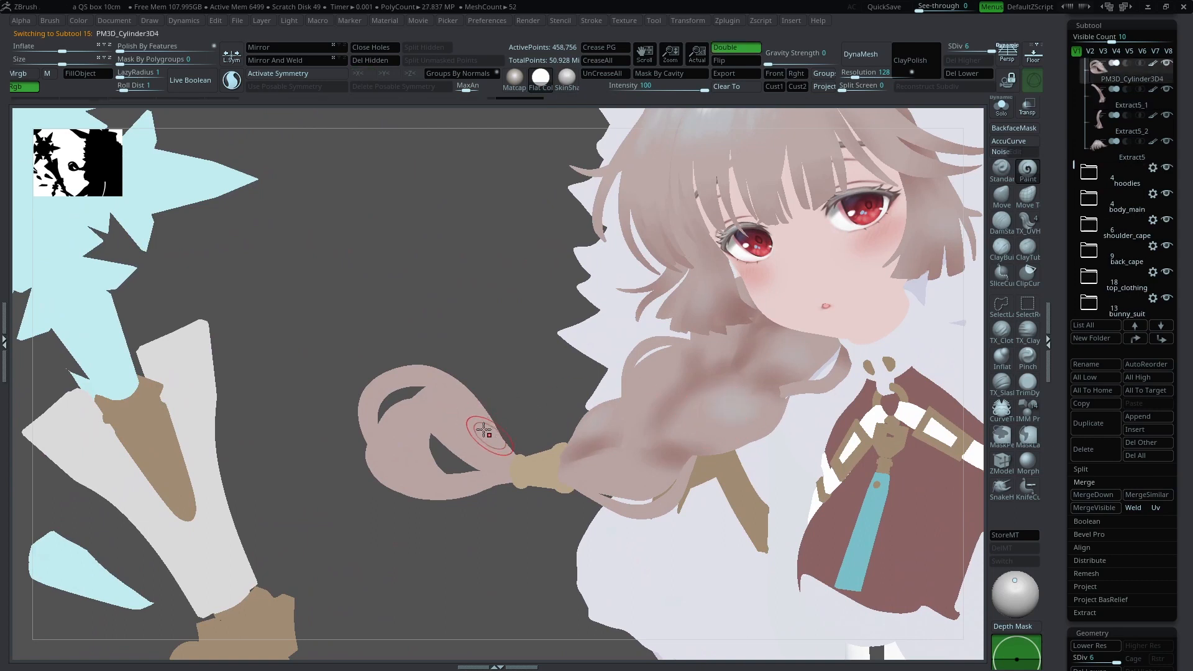
pyautogui.press('c')
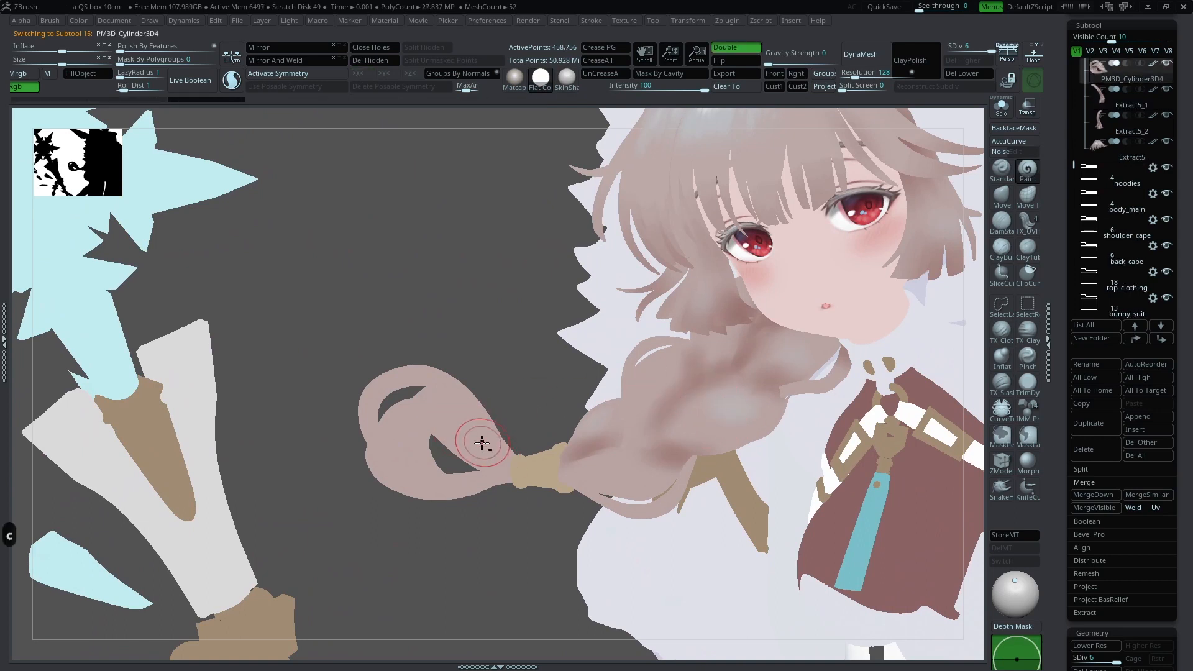
pyautogui.press('space')
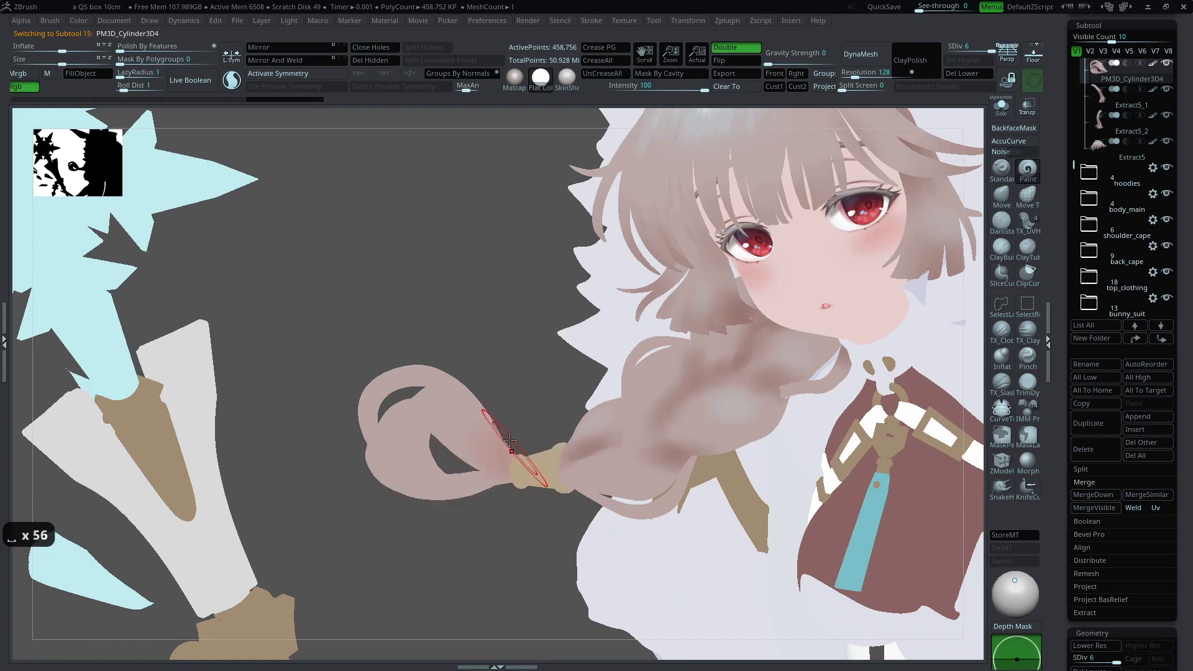
pyautogui.press('c')
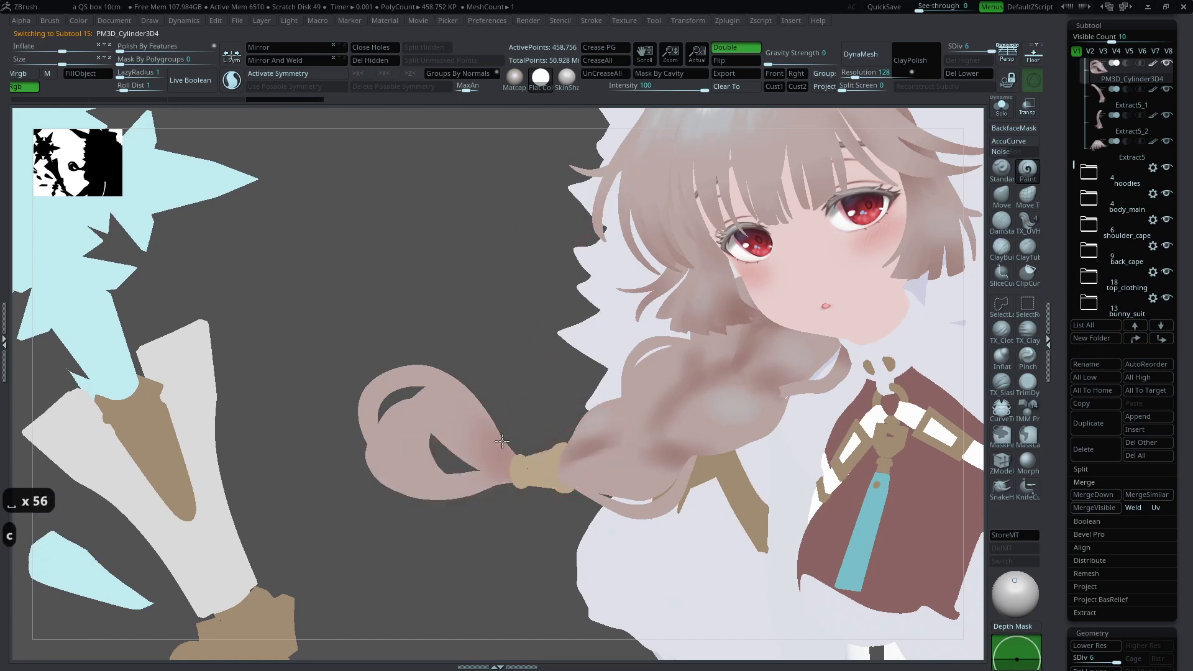
pyautogui.click(568, 76)
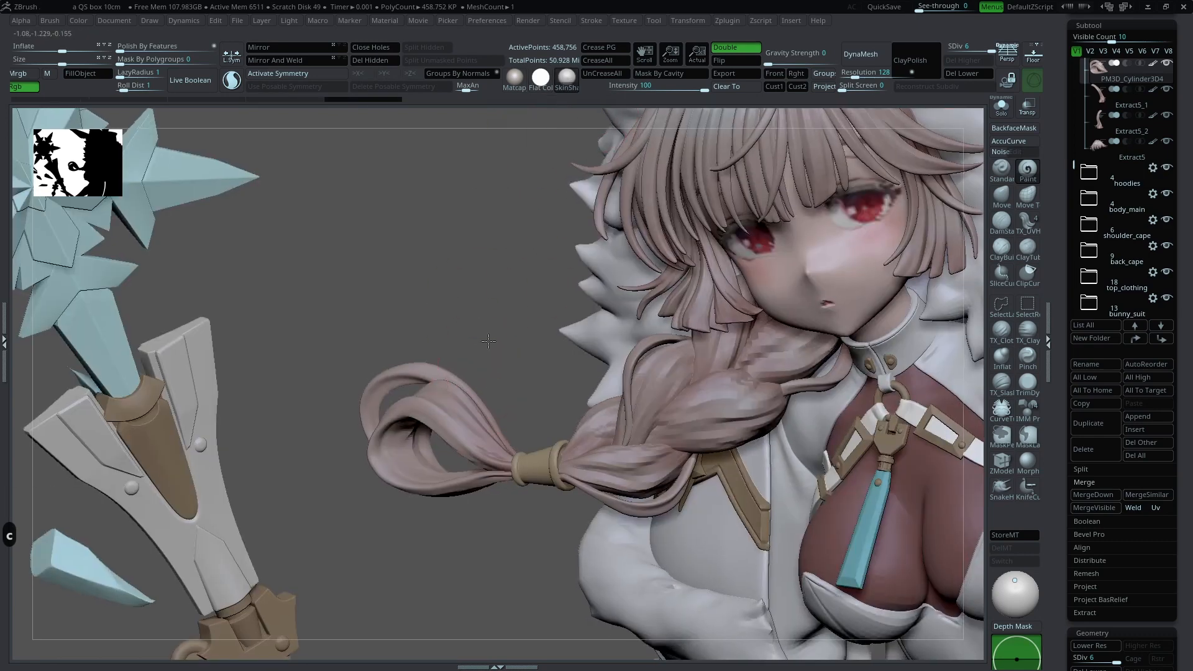
pyautogui.press('space')
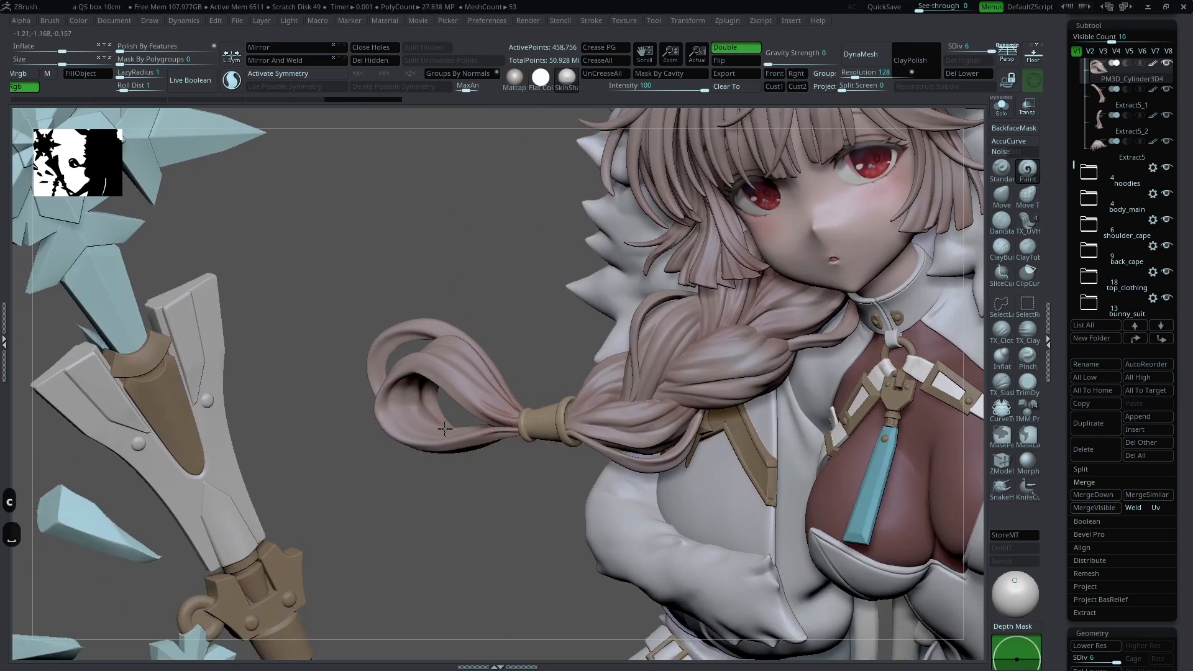
pyautogui.press('space')
# Step: Sample a lighter hair colour and paint highlights on the braid's looped end at RGB Intensity 62
pyautogui.keyDown('alt'); pyautogui.moveTo(488, 332); pyautogui.dragTo(517, 304); pyautogui.keyUp('alt')
pyautogui.keyDown('alt'); pyautogui.moveTo(622, 152); pyautogui.dragTo(647, 230); pyautogui.keyUp('alt')
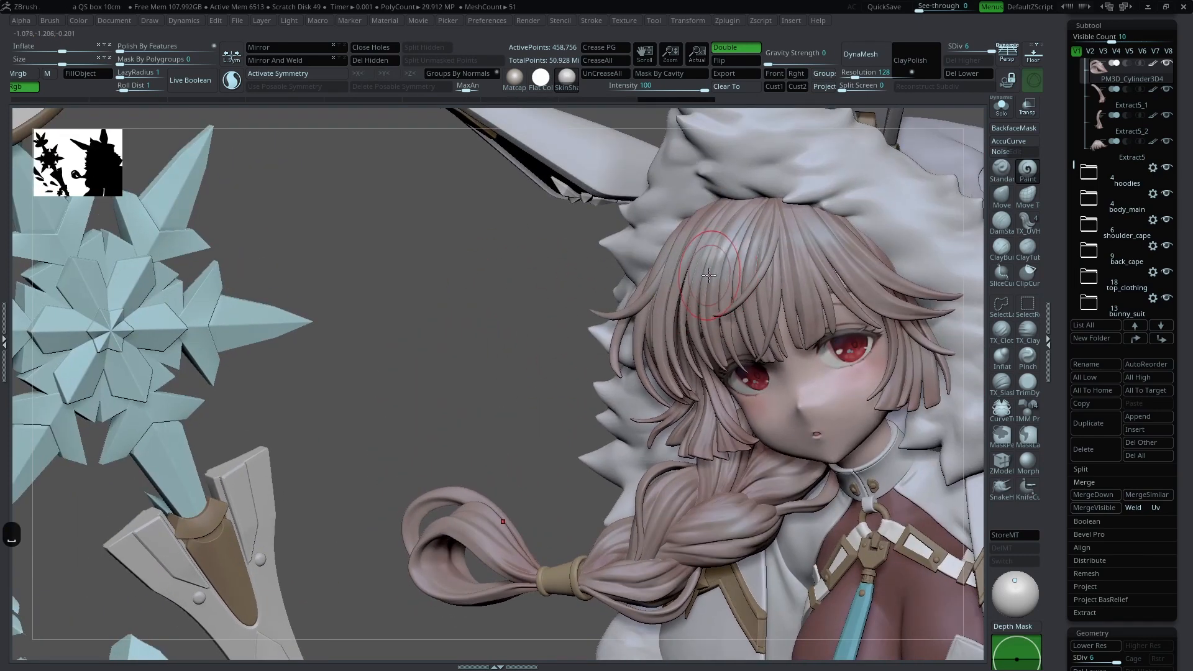
pyautogui.press('c')
pyautogui.keyDown('alt'); pyautogui.moveTo(497, 404); pyautogui.dragTo(547, 348); pyautogui.keyUp('alt')
pyautogui.press('space')
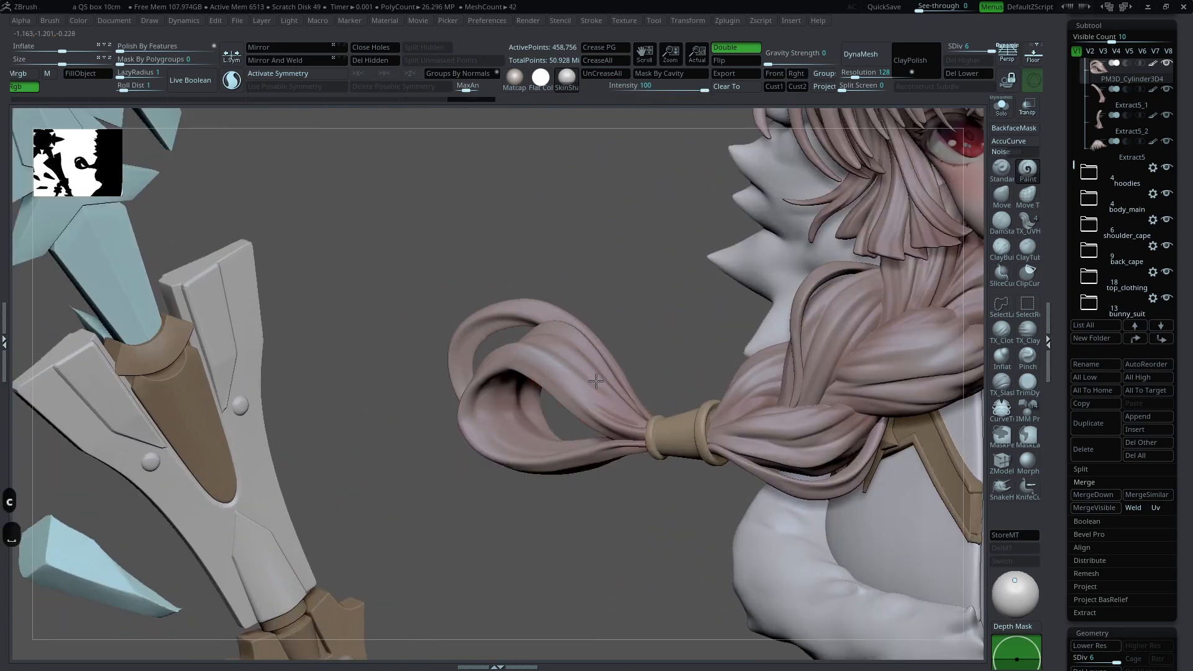
pyautogui.press('space')
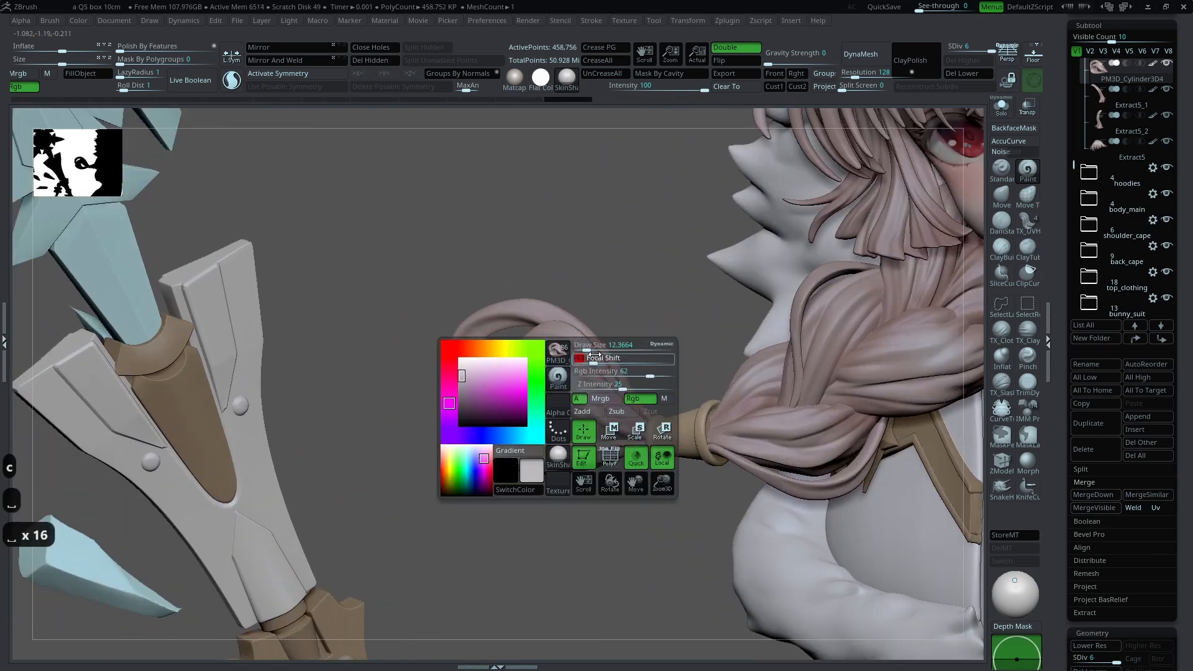
# Step: Isolate the bangs and display them with the Flat Color material
pyautogui.keyDown('alt'); pyautogui.moveTo(596, 348); pyautogui.dragTo(483, 516); pyautogui.keyUp('alt')
pyautogui.keyDown('alt'); pyautogui.click(733, 244); pyautogui.keyUp('alt')
pyautogui.click(1003, 108)
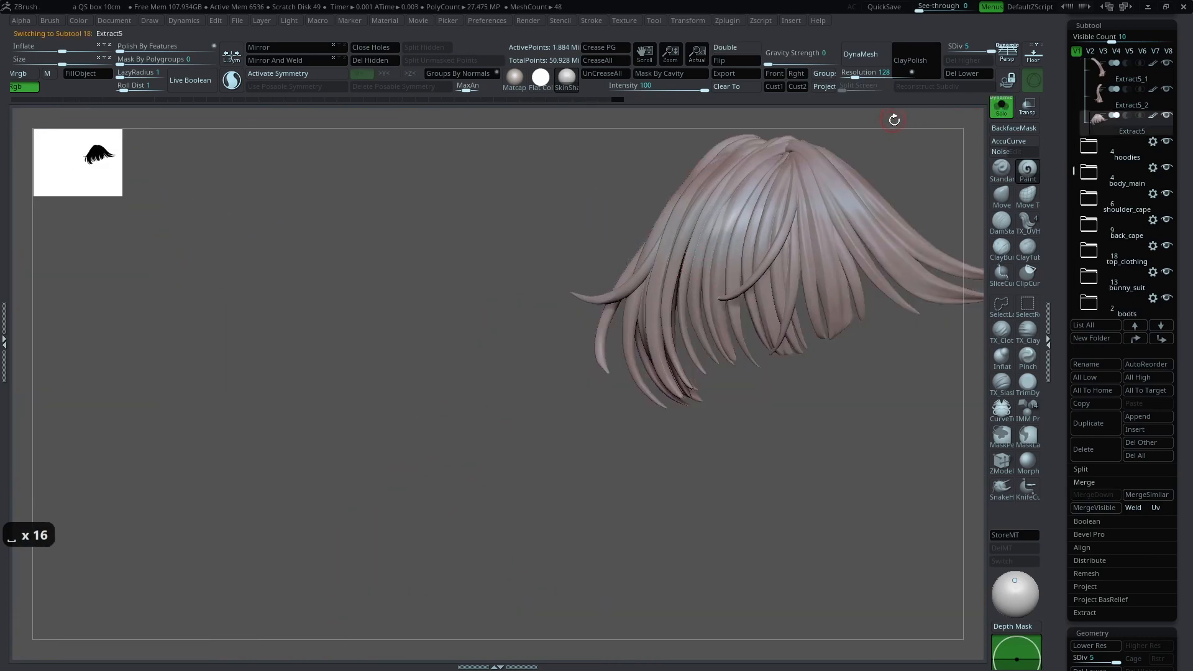
pyautogui.keyDown('alt'); pyautogui.moveTo(892, 117); pyautogui.dragTo(826, 240); pyautogui.keyUp('alt')
pyautogui.moveTo(739, 482); pyautogui.dragTo(693, 621)
pyautogui.click(561, 83)
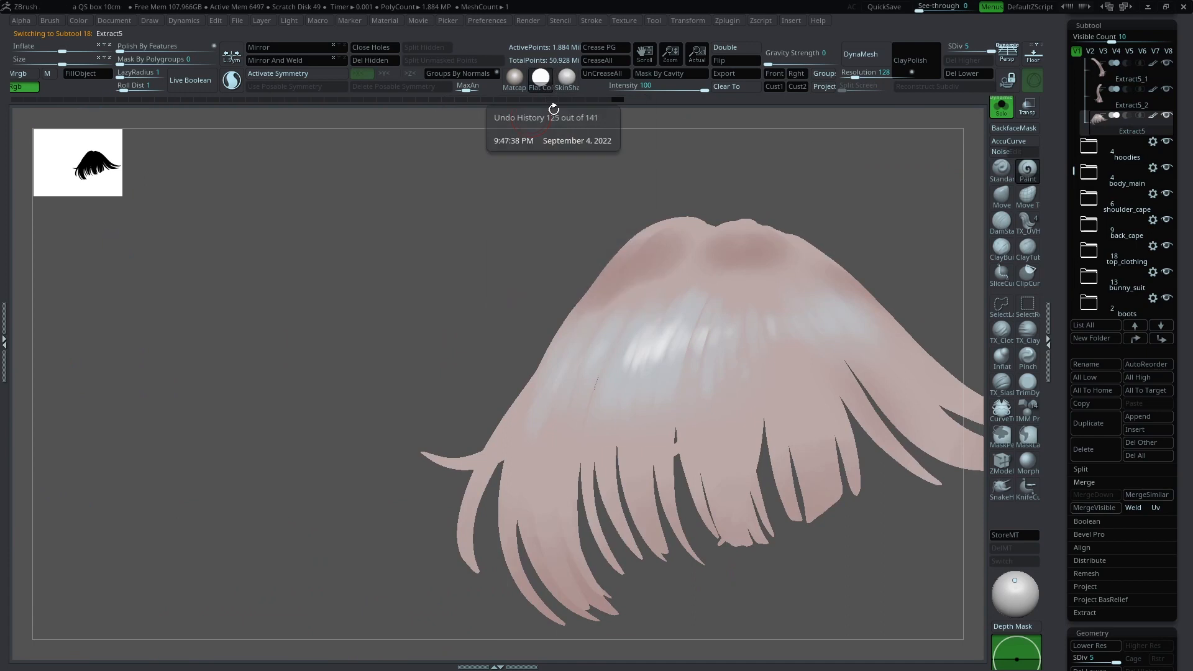
# Step: Sample a light hair colour, set the RGB Intensity to 79, and paint bluish highlights on the bangs' outer strands
pyautogui.press('c')
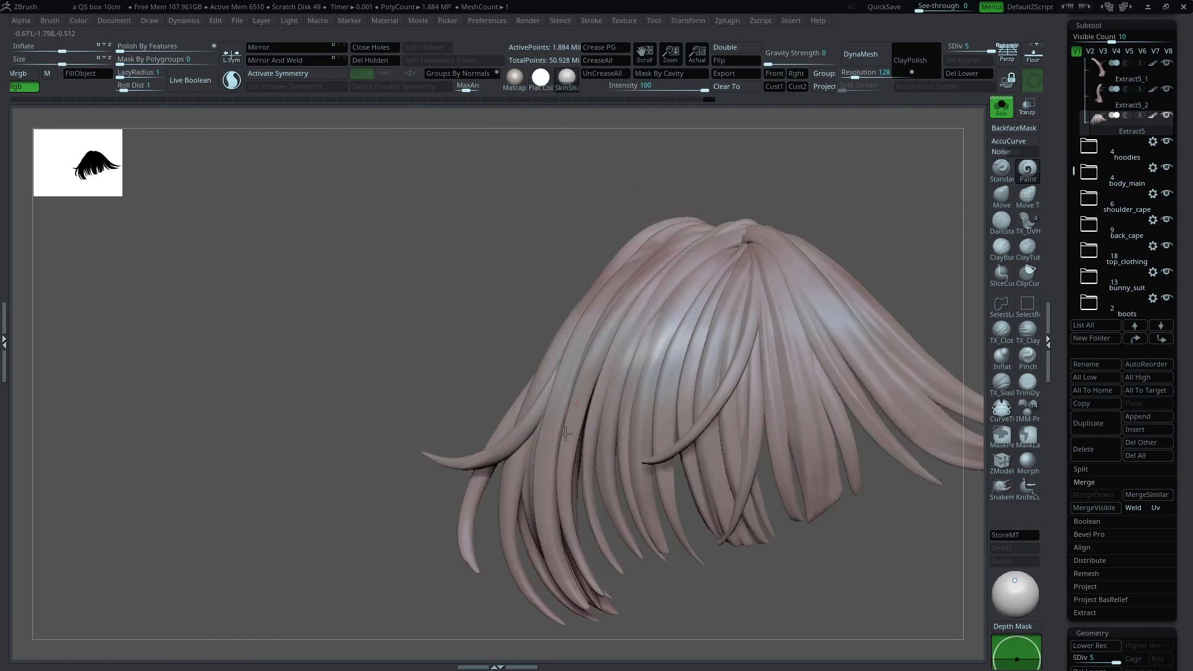
pyautogui.press('space')
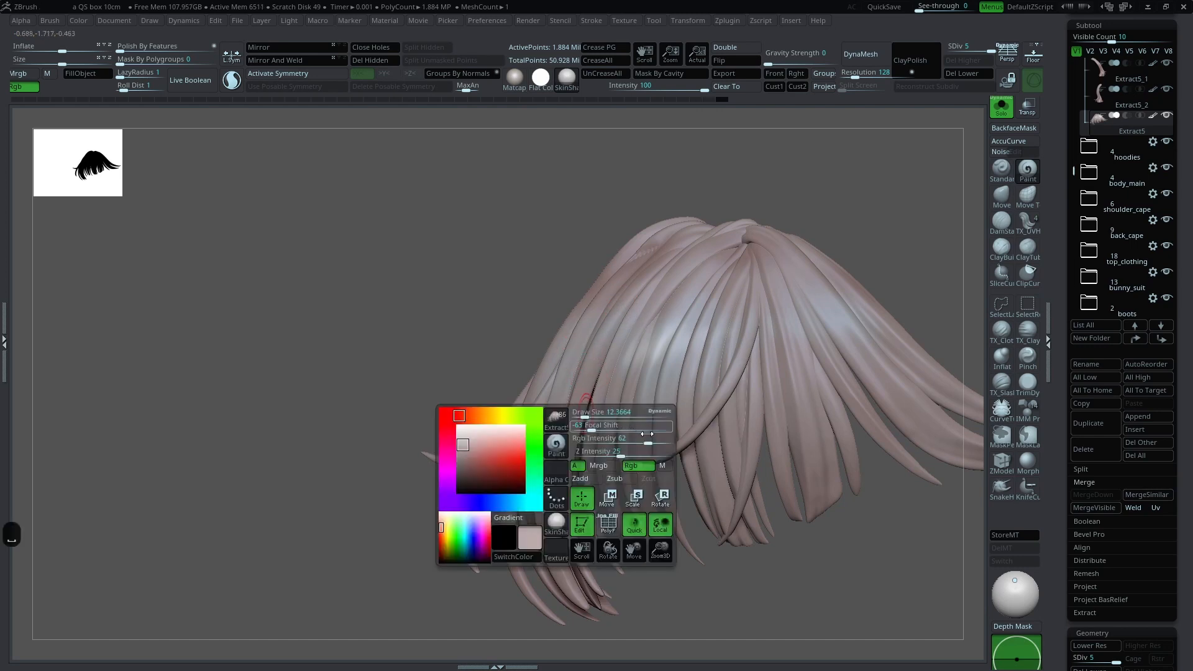
pyautogui.keyDown('alt'); pyautogui.moveTo(833, 228); pyautogui.dragTo(854, 265); pyautogui.keyUp('alt')
pyautogui.press('c')
pyautogui.click(610, 274)
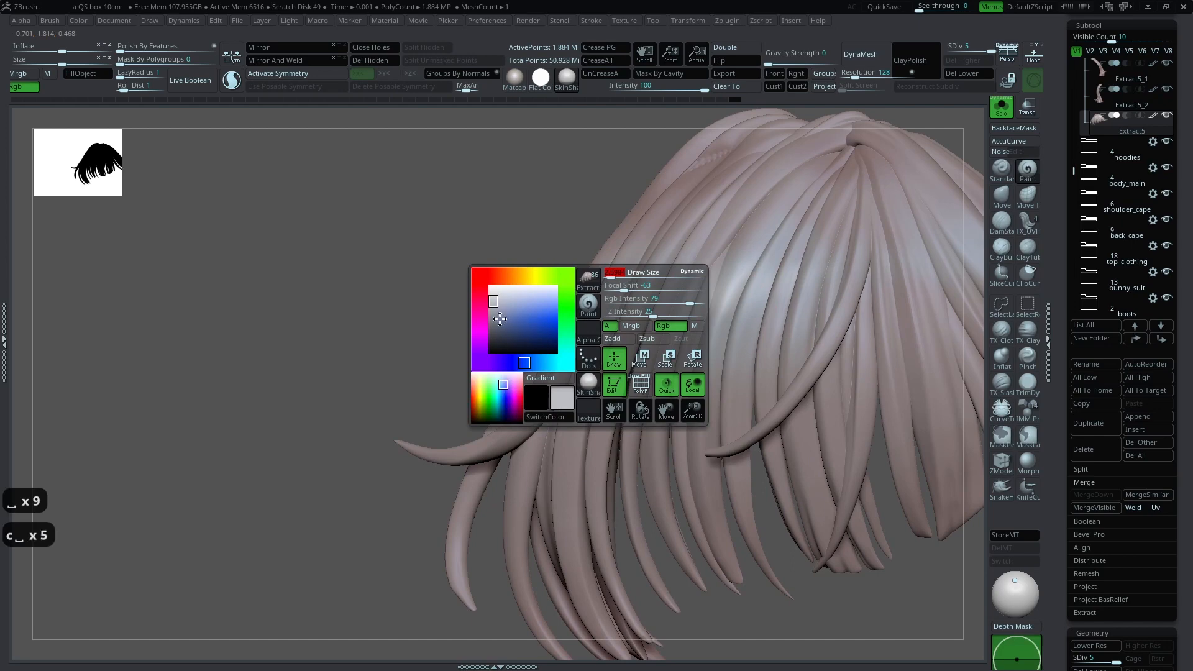
pyautogui.press('space')
pyautogui.press('space')
# Step: Undo the unwanted highlight strokes and rework the highlight on the bangs' outer strands
pyautogui.hotkey('ctrl', 'z')
pyautogui.press('space')
pyautogui.hotkey('ctrl', 'z')
pyautogui.hotkey('ctrl', 'z')
pyautogui.hotkey('ctrl', 'z')
pyautogui.press('space')
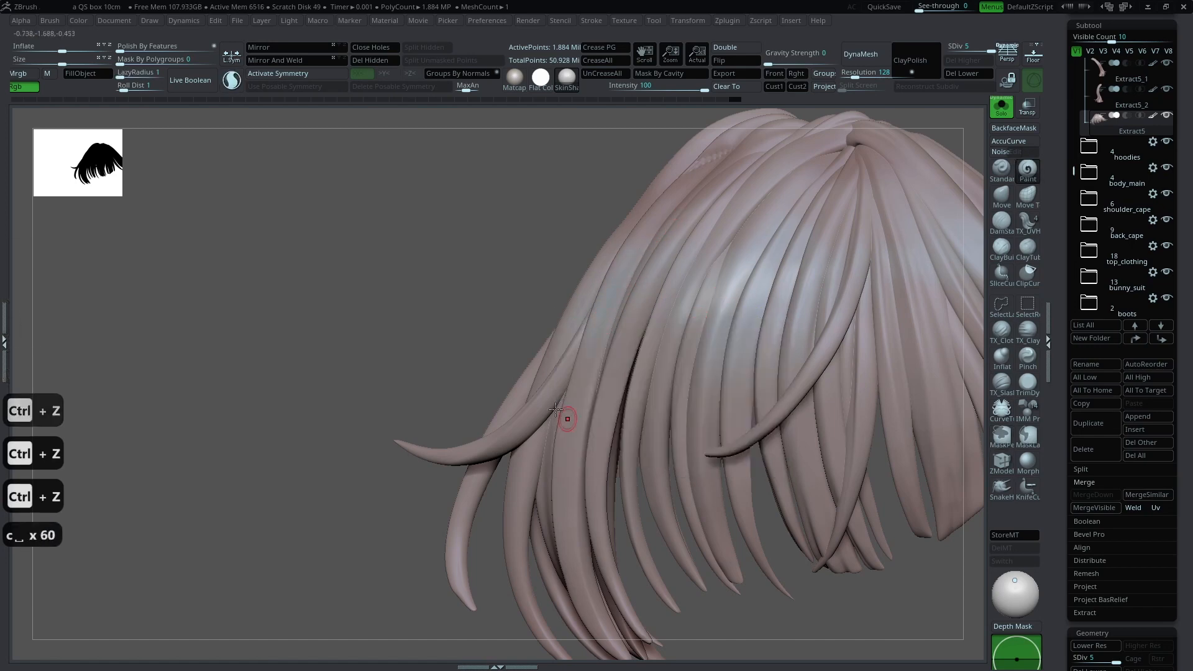
pyautogui.hotkey('ctrl', 'z')
pyautogui.hotkey('ctrl', 'z')
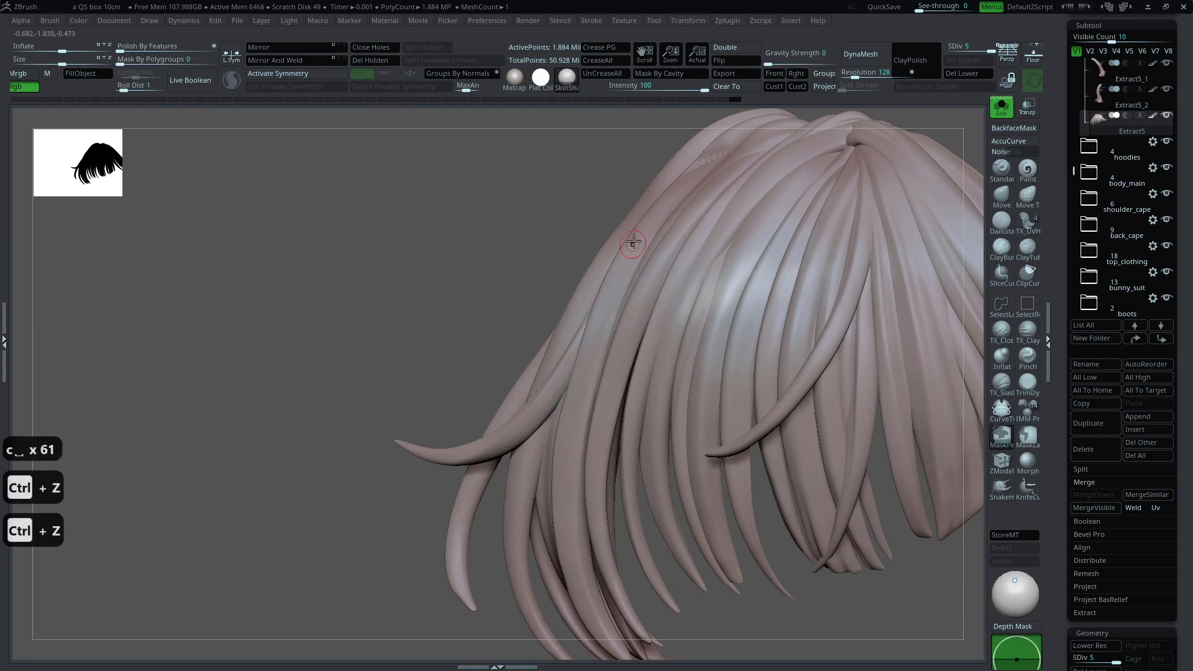
# Step: Show the full model again and check the painted hair together with the face and hood
pyautogui.keyDown('alt'); pyautogui.moveTo(516, 293); pyautogui.dragTo(883, 153); pyautogui.keyUp('alt')
pyautogui.click(998, 120)
pyautogui.keyDown('alt'); pyautogui.moveTo(945, 180); pyautogui.dragTo(833, 240); pyautogui.keyUp('alt')
pyautogui.press('space')
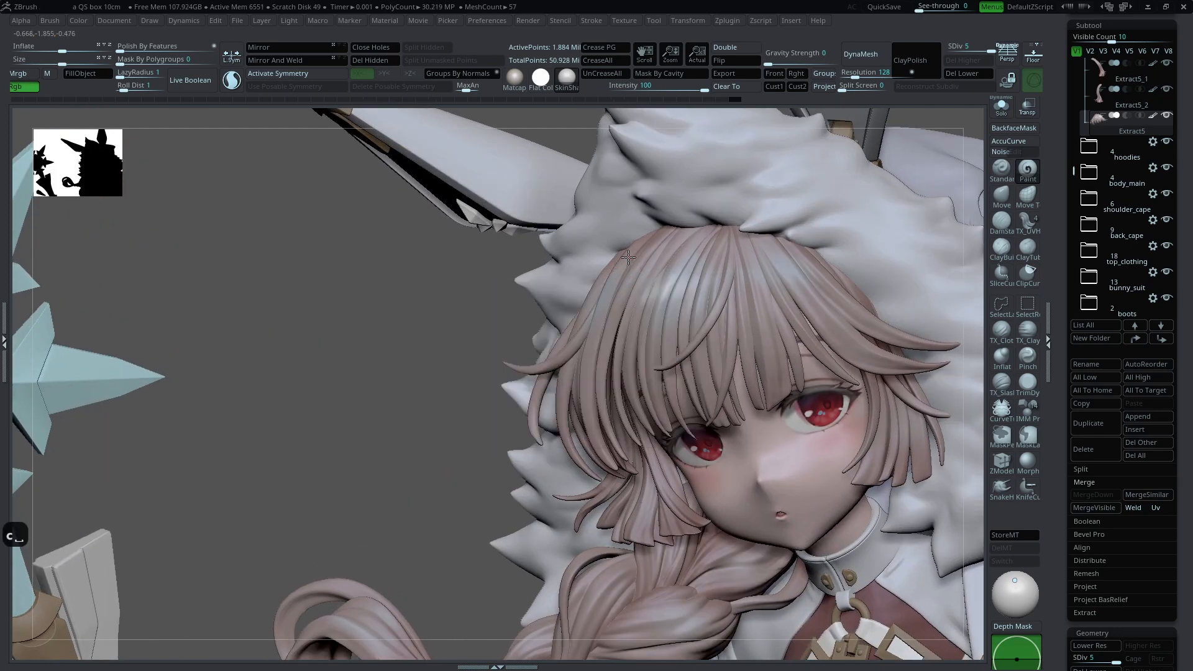
pyautogui.keyDown('alt'); pyautogui.moveTo(427, 346); pyautogui.dragTo(629, 253); pyautogui.keyUp('alt')
pyautogui.keyDown('alt'); pyautogui.moveTo(863, 232); pyautogui.dragTo(697, 318); pyautogui.keyUp('alt')
# Step: Isolate the hood's fur trim and choose a slightly darker bluish grey, based on its own colour, as the paint colour
pyautogui.keyDown('alt'); pyautogui.click(740, 245); pyautogui.keyUp('alt')
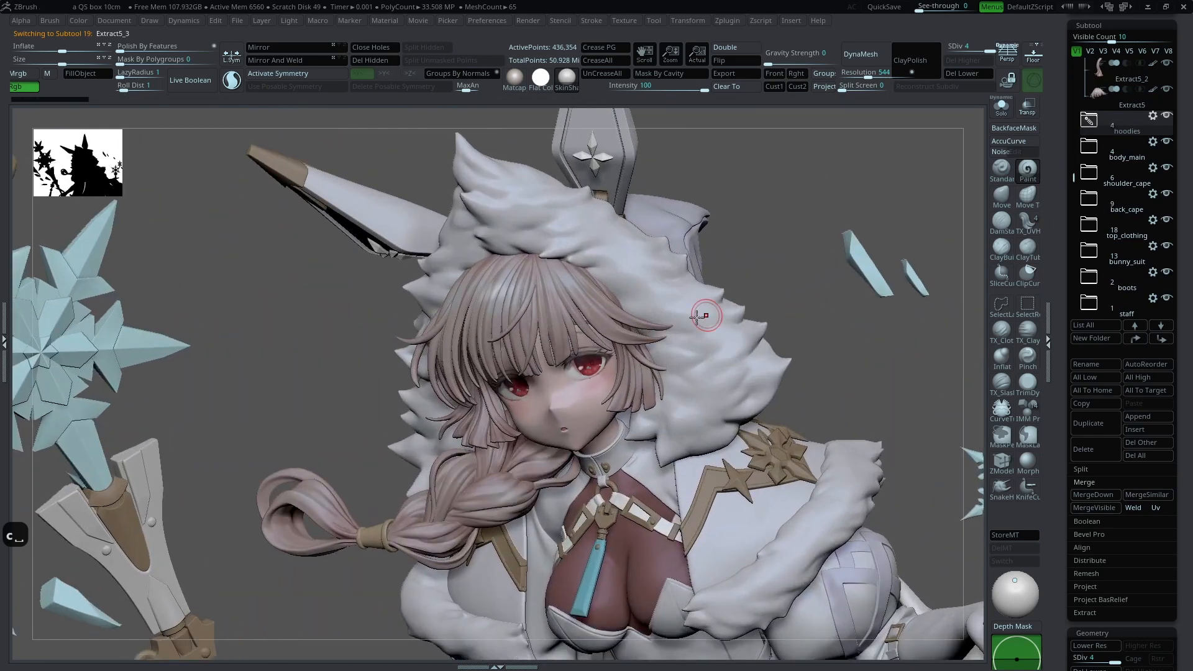
pyautogui.click(1002, 112)
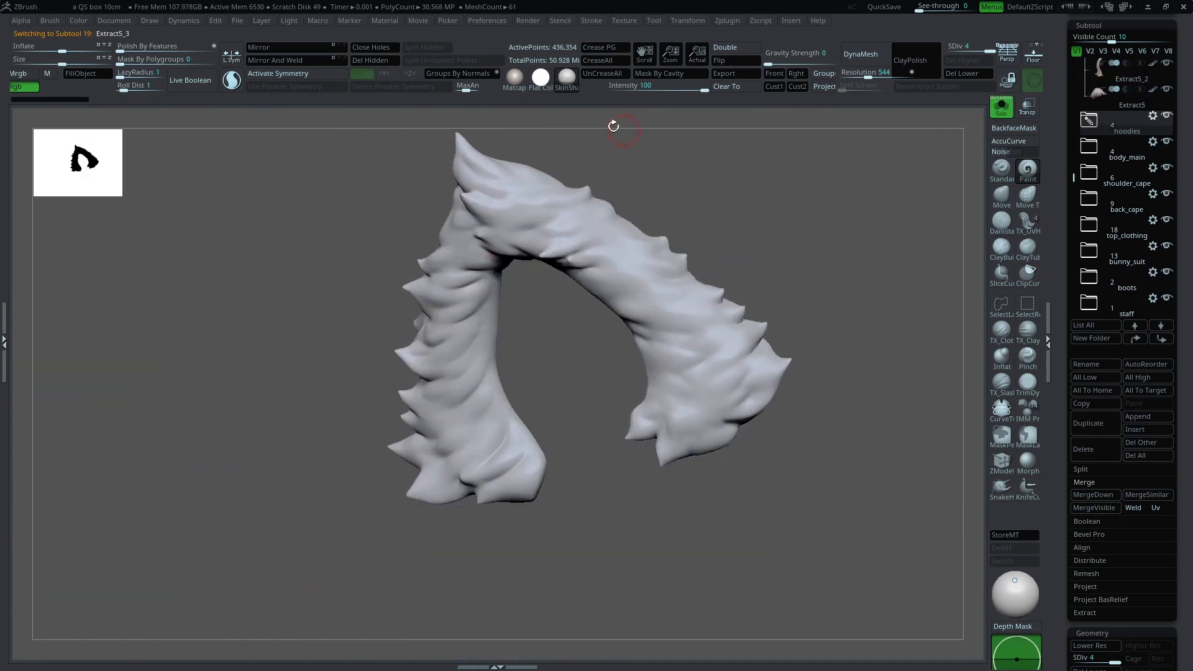
pyautogui.keyDown('alt'); pyautogui.moveTo(769, 227); pyautogui.dragTo(735, 346); pyautogui.keyUp('alt')
pyautogui.press('space')
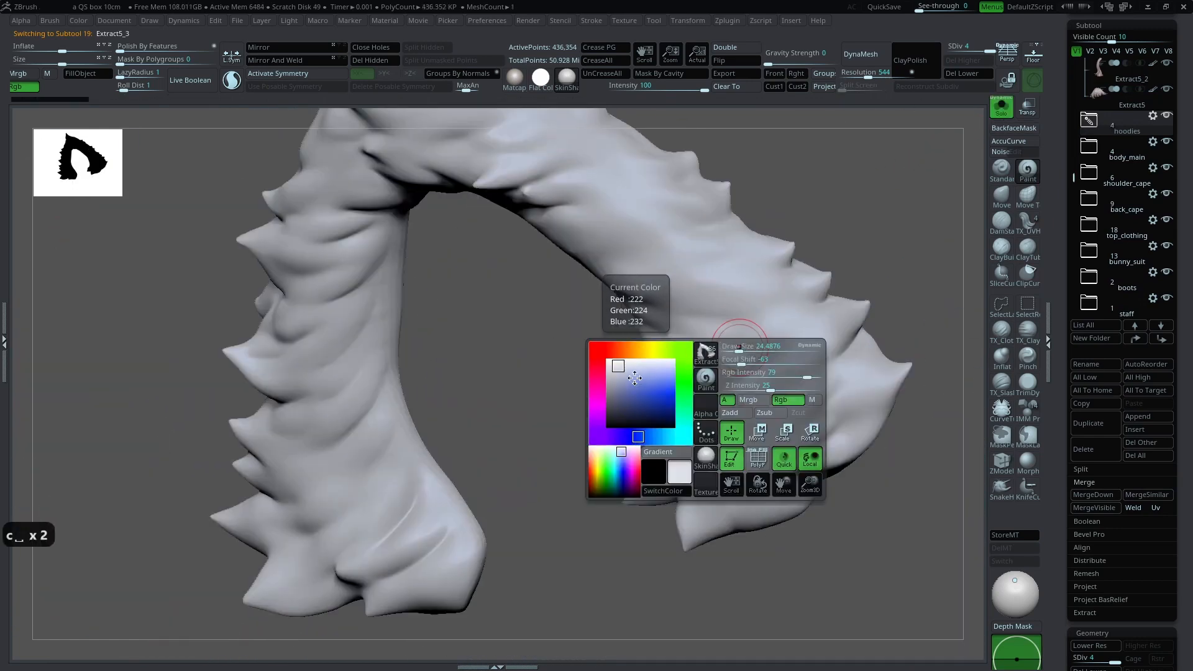
pyautogui.press('space')
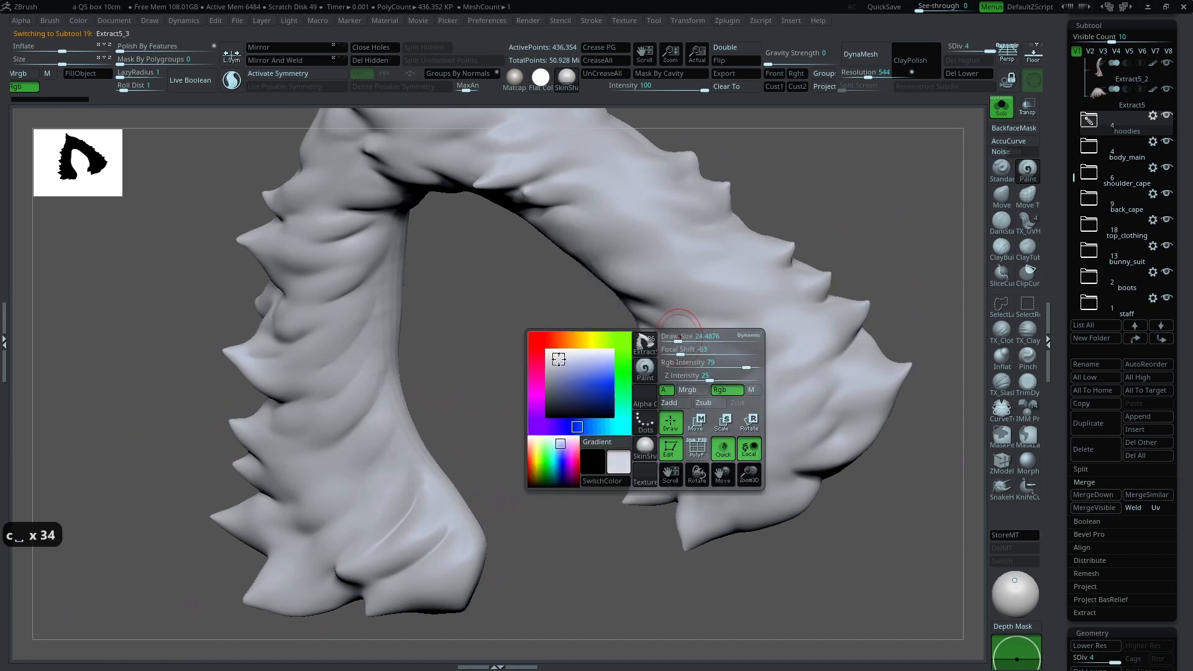
pyautogui.moveTo(556, 360); pyautogui.dragTo(552, 370)
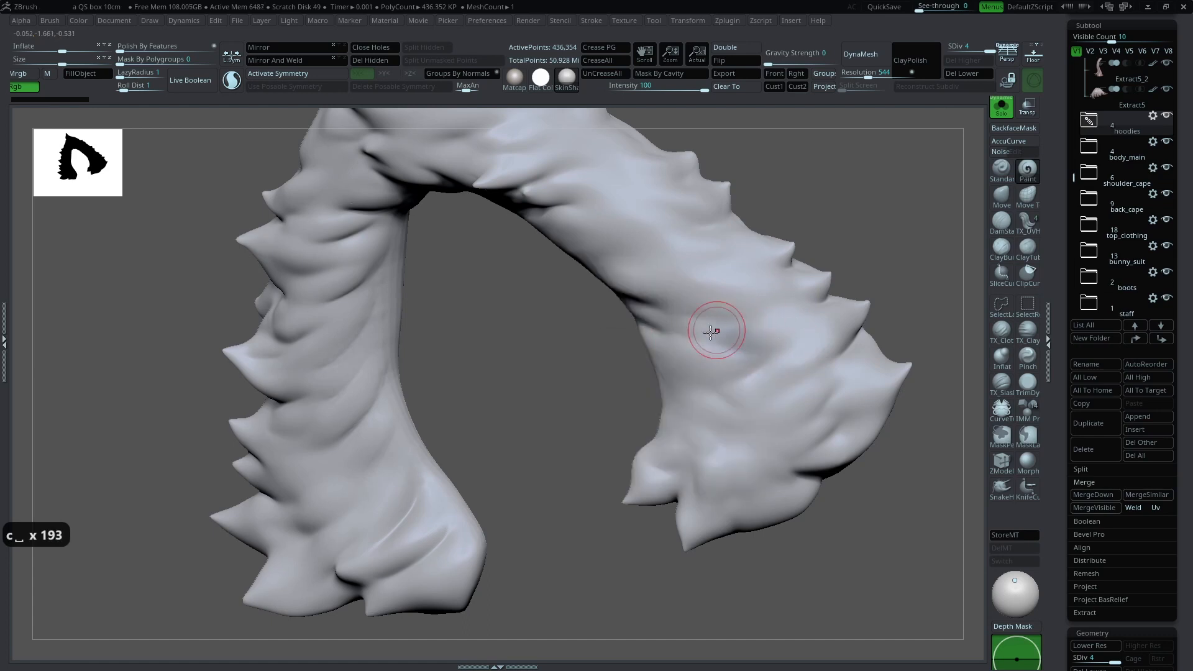
# Step: Paint bluish grey shading into the recesses on one side of the hood's fur trim, checking it briefly under the flat colour material
pyautogui.press('space')
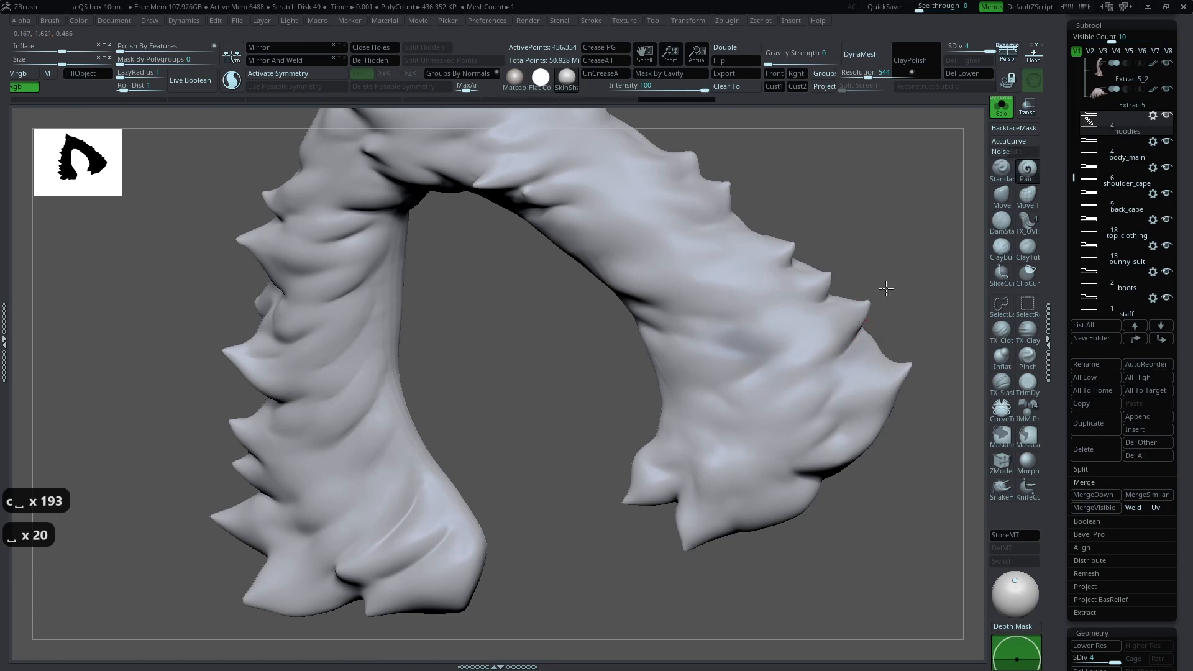
pyautogui.moveTo(816, 261)
pyautogui.mouseDown()
pyautogui.moveTo(829, 273)
pyautogui.moveTo(744, 288)
pyautogui.mouseUp()
pyautogui.moveTo(753, 244)
pyautogui.mouseDown()
pyautogui.moveTo(831, 258)
pyautogui.moveTo(755, 265)
pyautogui.mouseUp()
pyautogui.moveTo(568, 346); pyautogui.dragTo(611, 291)
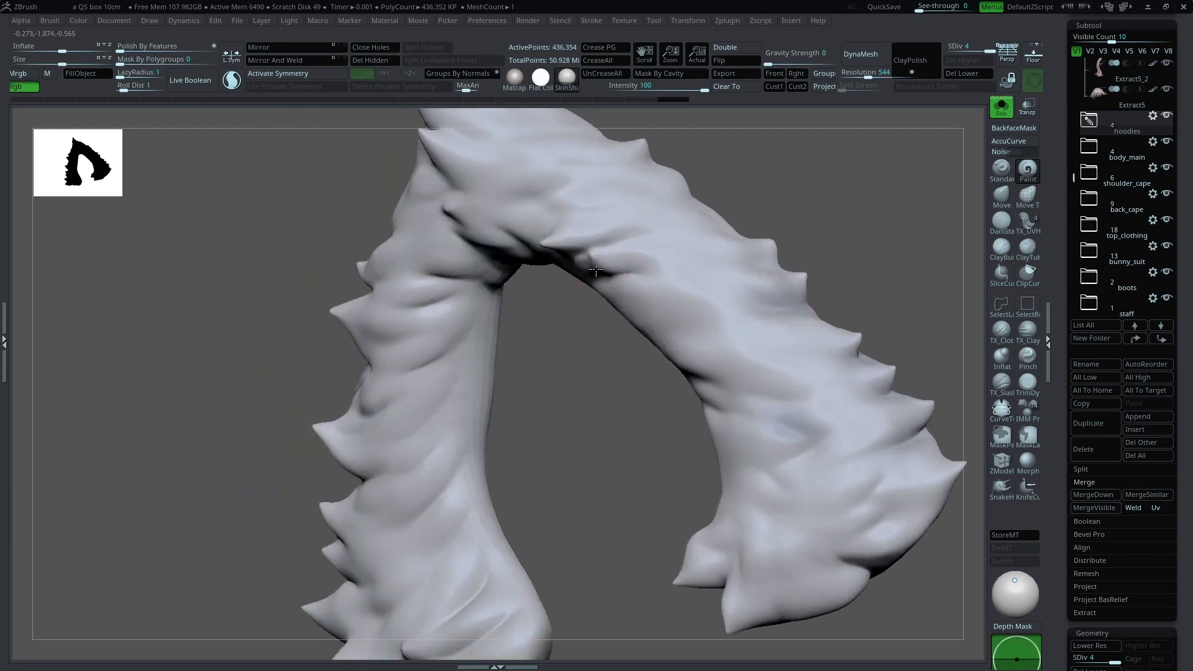
pyautogui.moveTo(773, 164)
pyautogui.keyDown('alt'); pyautogui.mouseDown()
pyautogui.moveTo(836, 231)
pyautogui.moveTo(733, 258)
pyautogui.moveTo(776, 230)
pyautogui.moveTo(871, 213)
pyautogui.moveTo(716, 135)
pyautogui.mouseUp(); pyautogui.keyUp('alt')
pyautogui.click(541, 78)
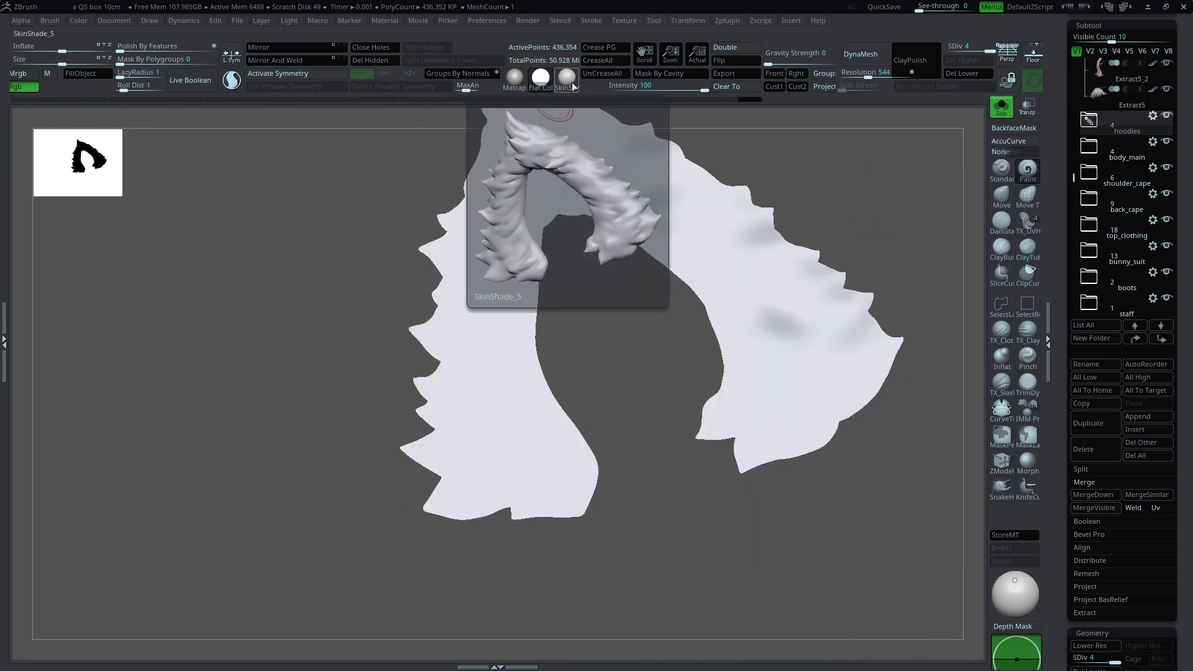
pyautogui.click(566, 77)
pyautogui.moveTo(886, 242)
pyautogui.keyDown('alt'); pyautogui.mouseDown()
pyautogui.moveTo(854, 219)
pyautogui.moveTo(887, 338)
pyautogui.moveTo(838, 247)
pyautogui.mouseUp(); pyautogui.keyUp('alt')
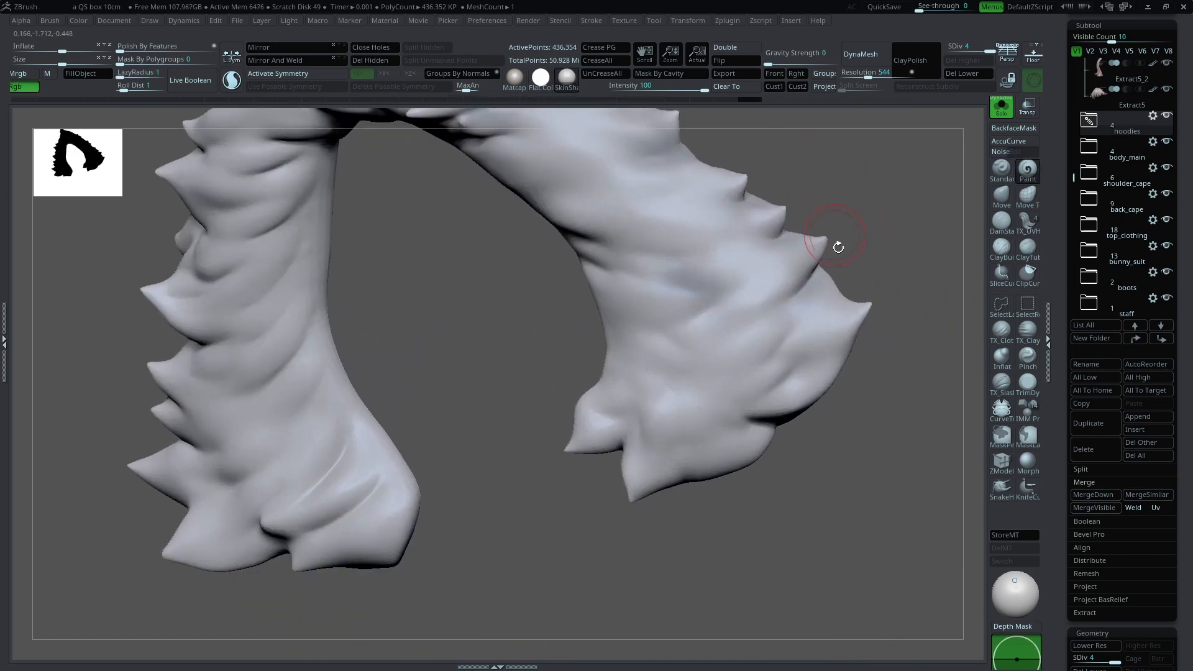
pyautogui.moveTo(788, 373); pyautogui.dragTo(780, 390)
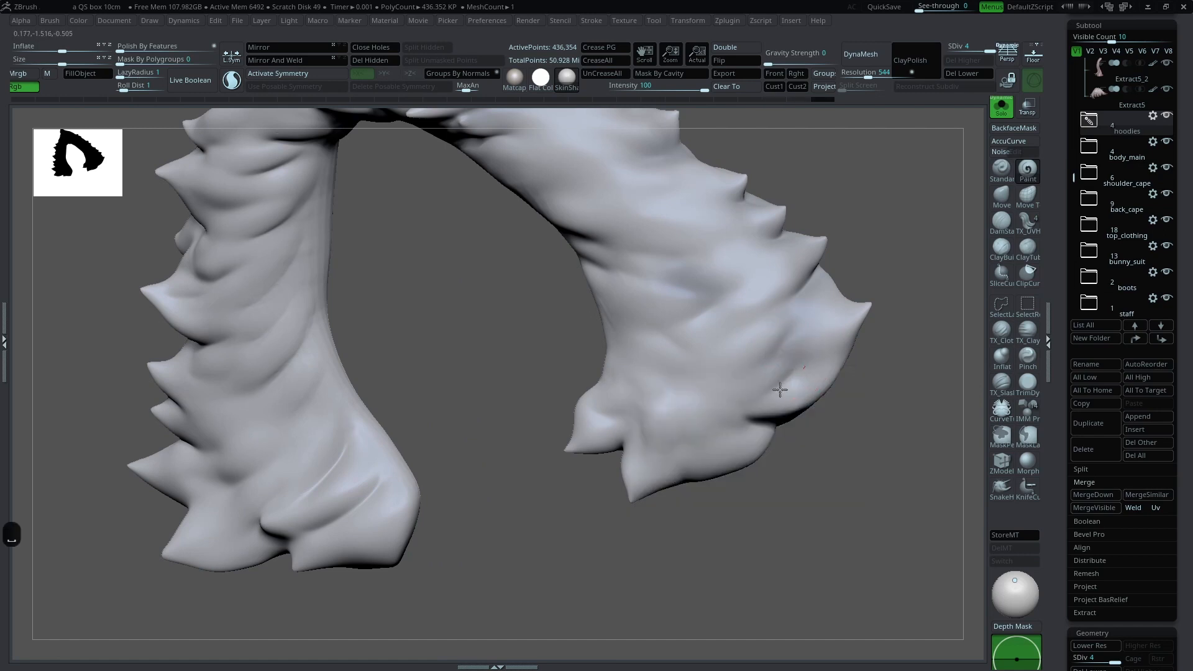
# Step: Shade the folds and lower spikes on the opposite side of the hood's fur trim with the same colour
pyautogui.moveTo(611, 497); pyautogui.dragTo(594, 495)
pyautogui.keyDown('alt'); pyautogui.moveTo(557, 554); pyautogui.dragTo(667, 537); pyautogui.keyUp('alt')
pyautogui.keyDown('alt'); pyautogui.moveTo(667, 349); pyautogui.dragTo(767, 323); pyautogui.keyUp('alt')
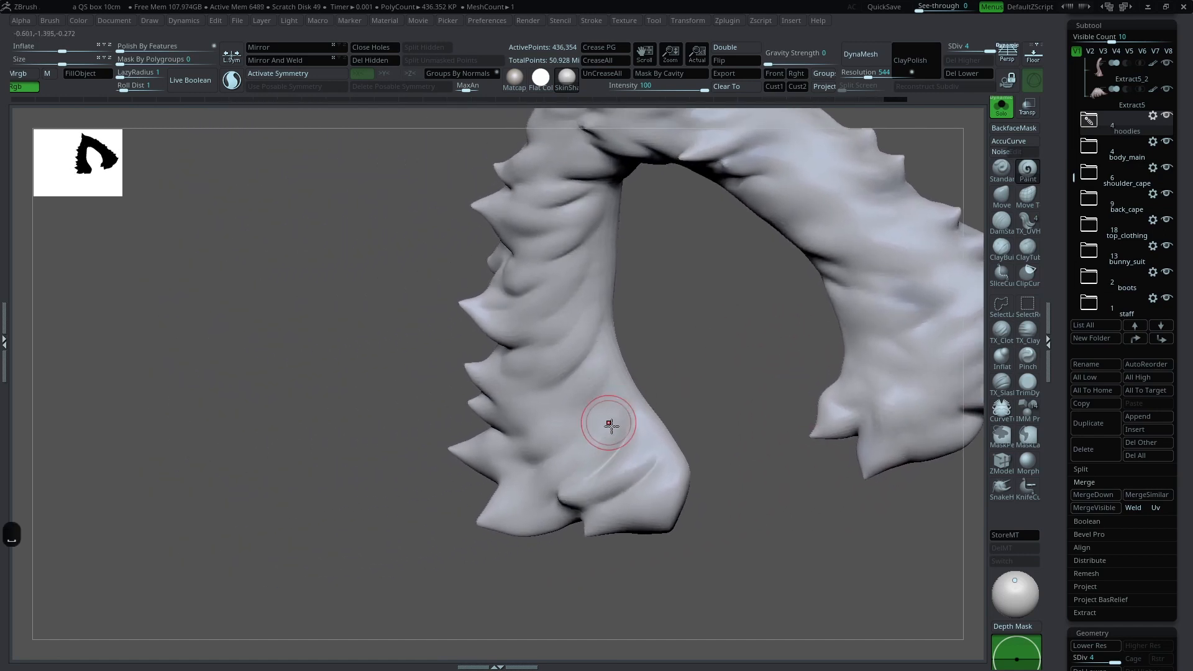
pyautogui.moveTo(676, 398)
pyautogui.mouseDown()
pyautogui.moveTo(701, 389)
pyautogui.moveTo(621, 429)
pyautogui.mouseUp()
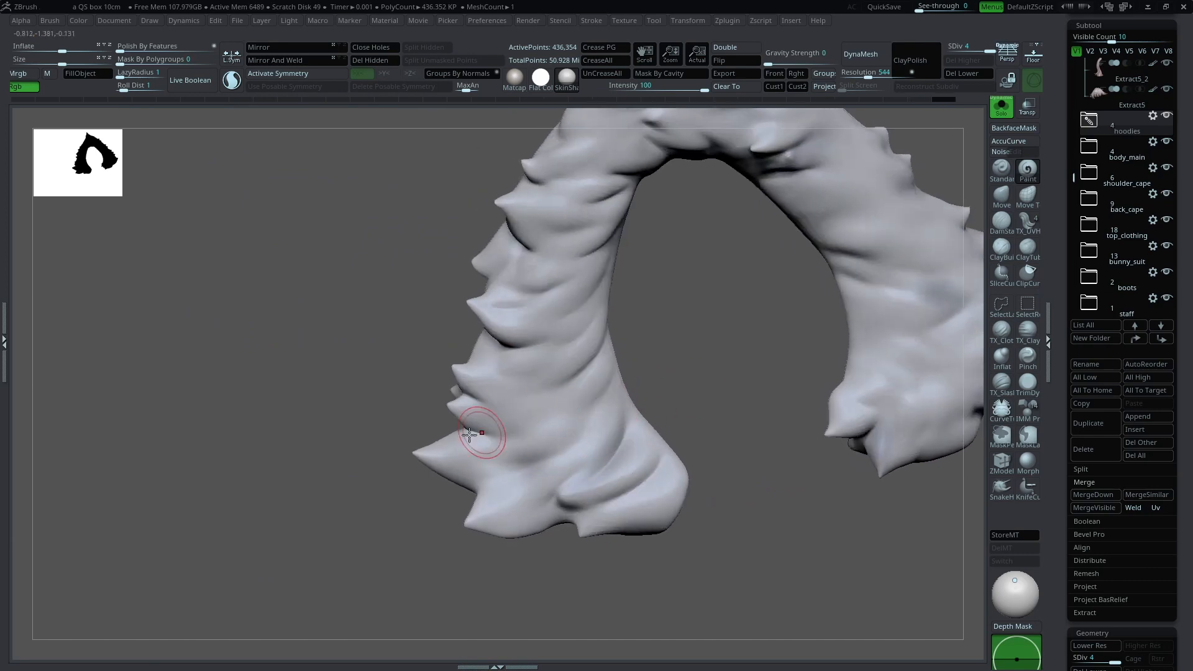
pyautogui.keyDown('alt'); pyautogui.moveTo(721, 300); pyautogui.dragTo(805, 291); pyautogui.keyUp('alt')
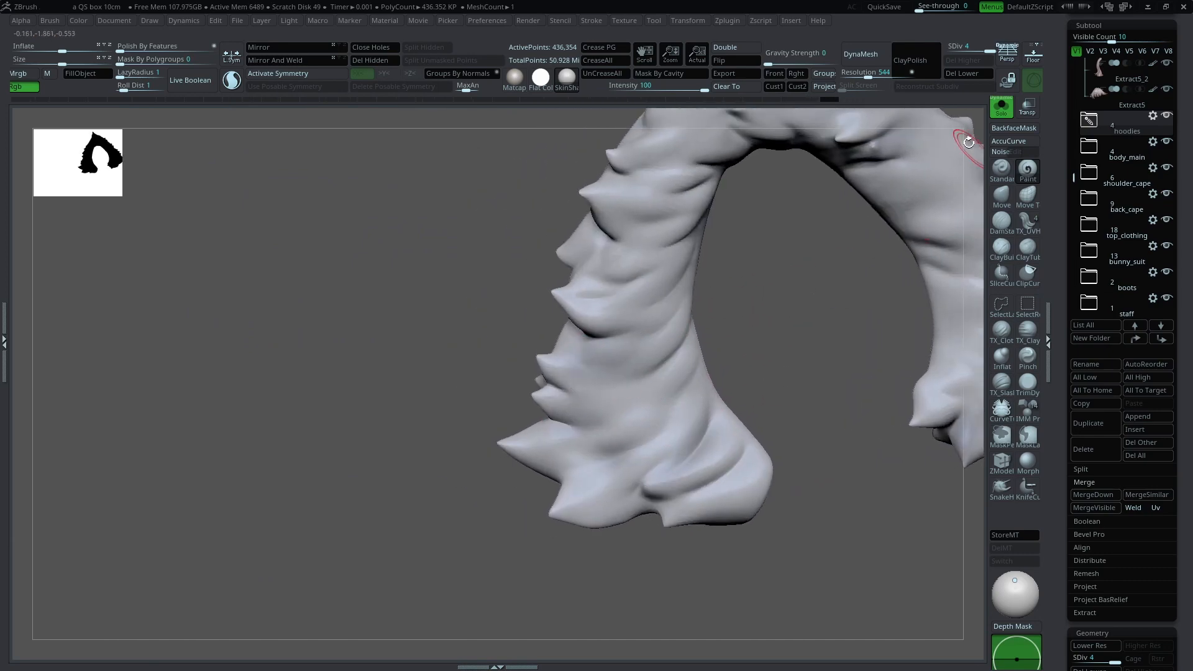
# Step: Show the full model and refine the hood fur's shading around the face, hair and braid
pyautogui.click(991, 110)
pyautogui.press('space')
pyautogui.click(672, 344)
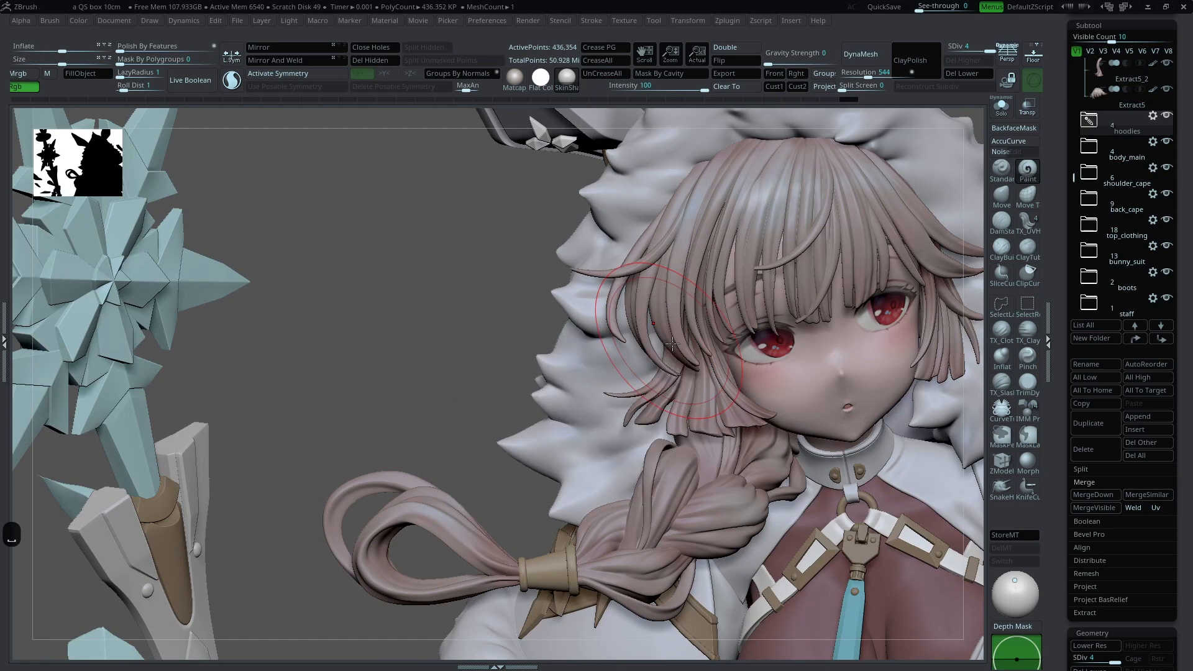
pyautogui.keyDown('alt'); pyautogui.moveTo(677, 205); pyautogui.dragTo(577, 321, button='right'); pyautogui.keyUp('alt')
pyautogui.press('space')
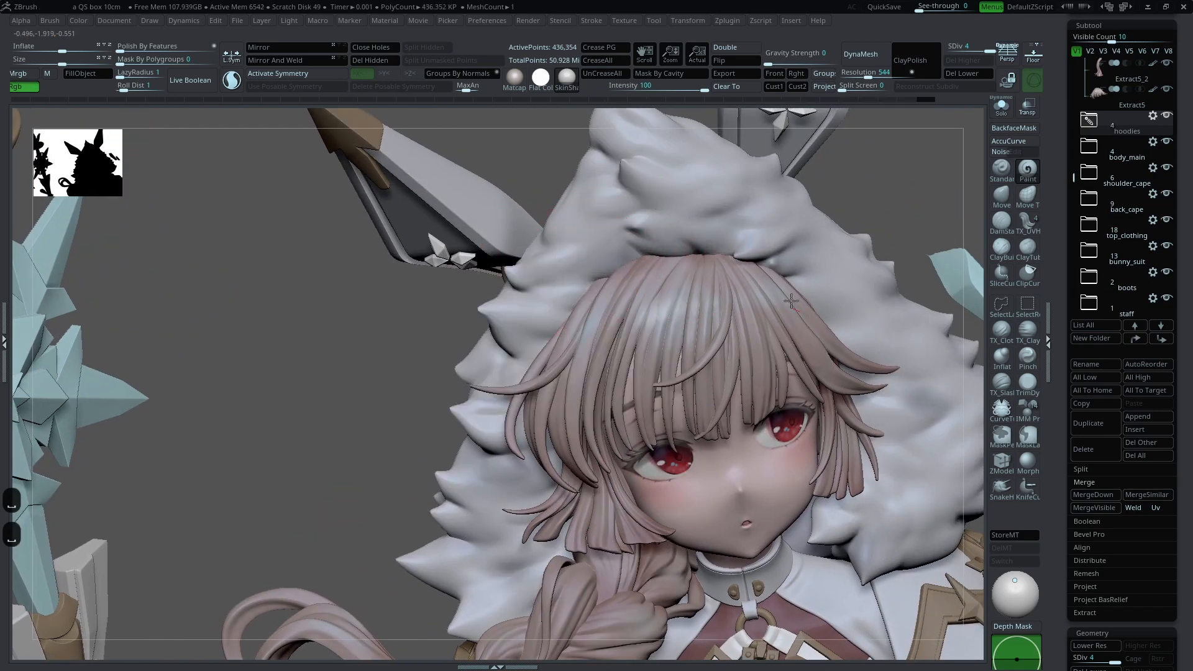
pyautogui.moveTo(875, 226)
pyautogui.mouseDown(button='right')
pyautogui.moveTo(798, 290)
pyautogui.moveTo(616, 336)
pyautogui.moveTo(634, 379)
pyautogui.mouseUp(button='right')
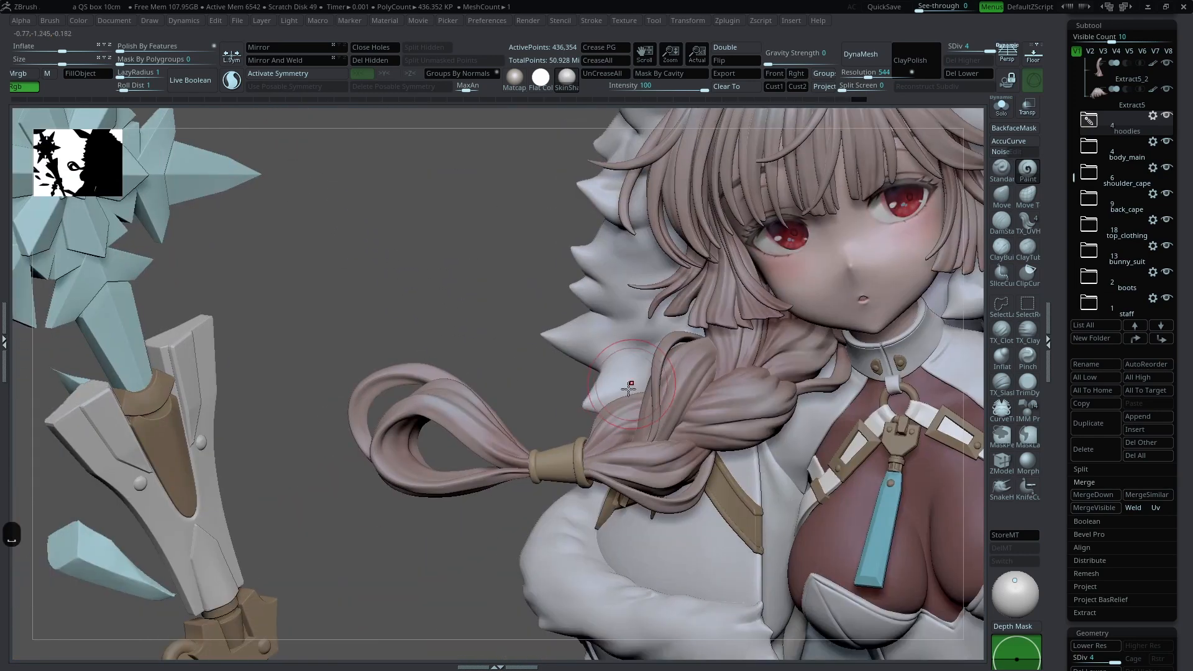
pyautogui.moveTo(491, 300); pyautogui.dragTo(547, 308, button='right')
pyautogui.moveTo(790, 219)
pyautogui.mouseDown(button='right')
pyautogui.moveTo(642, 247)
pyautogui.moveTo(788, 213)
pyautogui.mouseUp(button='right')
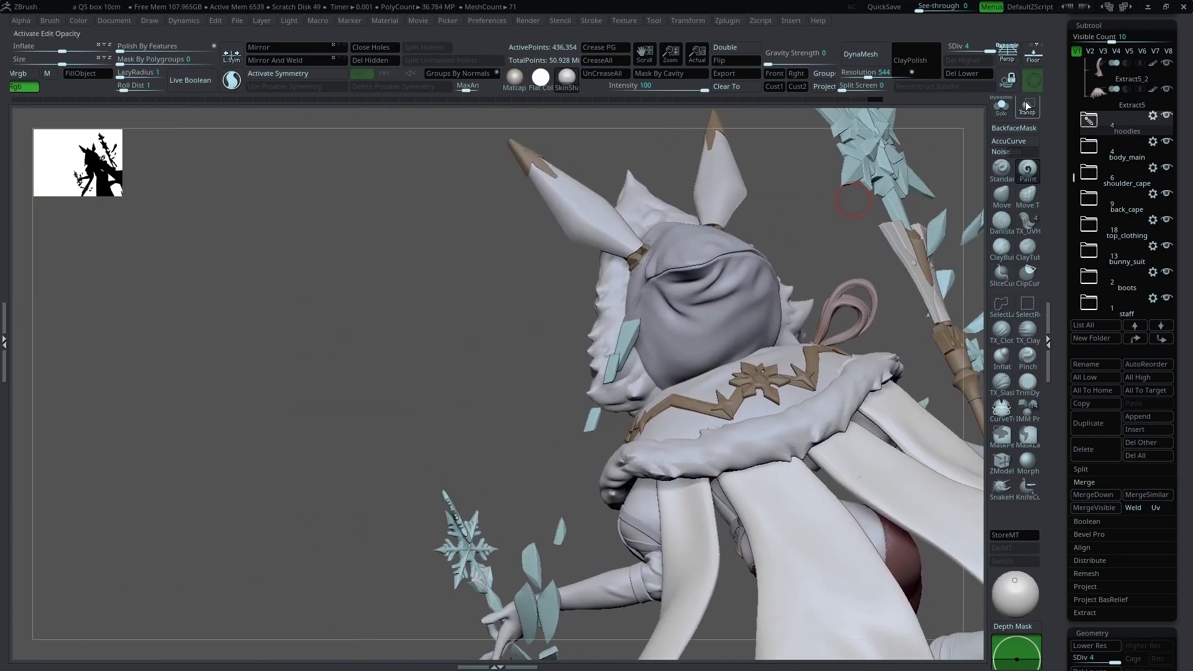
# Step: Isolate the hood's fur trim again and shade the folds at its lower end from behind
pyautogui.click(1002, 108)
pyautogui.moveTo(939, 140); pyautogui.dragTo(916, 202, button='right')
pyautogui.keyDown('ctrl'); pyautogui.moveTo(917, 201); pyautogui.dragTo(951, 335, button='right'); pyautogui.keyUp('ctrl')
pyautogui.keyDown('alt'); pyautogui.moveTo(341, 479); pyautogui.dragTo(573, 325, button='right'); pyautogui.keyUp('alt')
pyautogui.press('space')
pyautogui.moveTo(701, 340); pyautogui.dragTo(695, 343)
pyautogui.moveTo(697, 347); pyautogui.dragTo(686, 358)
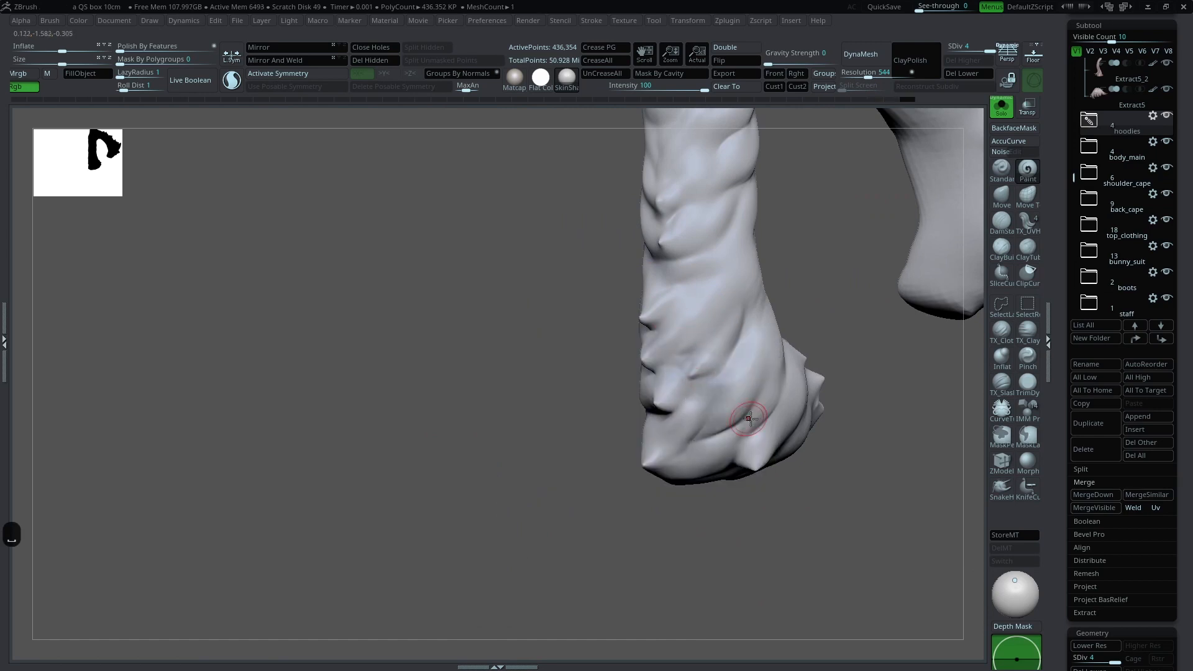
pyautogui.moveTo(730, 426); pyautogui.dragTo(776, 410, button='right')
# Step: Show the full model and shade the fur where it meets the hood's back, around the ears and down the far side
pyautogui.click(1002, 109)
pyautogui.keyDown('alt'); pyautogui.moveTo(531, 315); pyautogui.dragTo(612, 401, button='right'); pyautogui.keyUp('alt')
pyautogui.press('space')
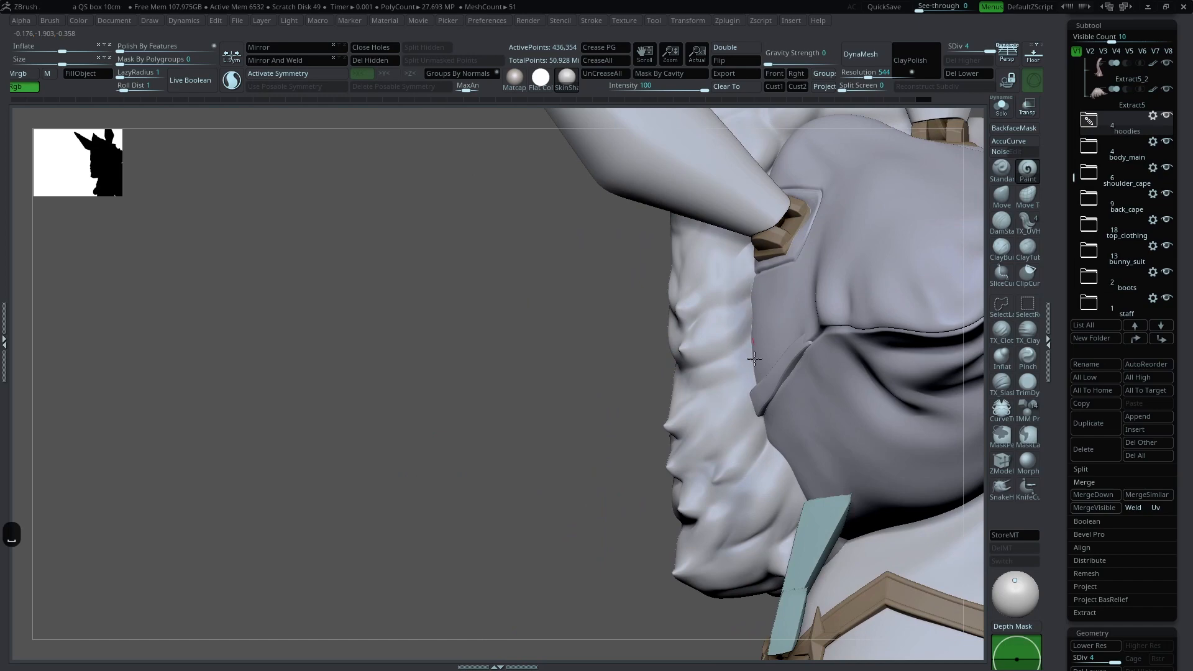
pyautogui.keyDown('alt'); pyautogui.moveTo(573, 385); pyautogui.dragTo(547, 539, button='right'); pyautogui.keyUp('alt')
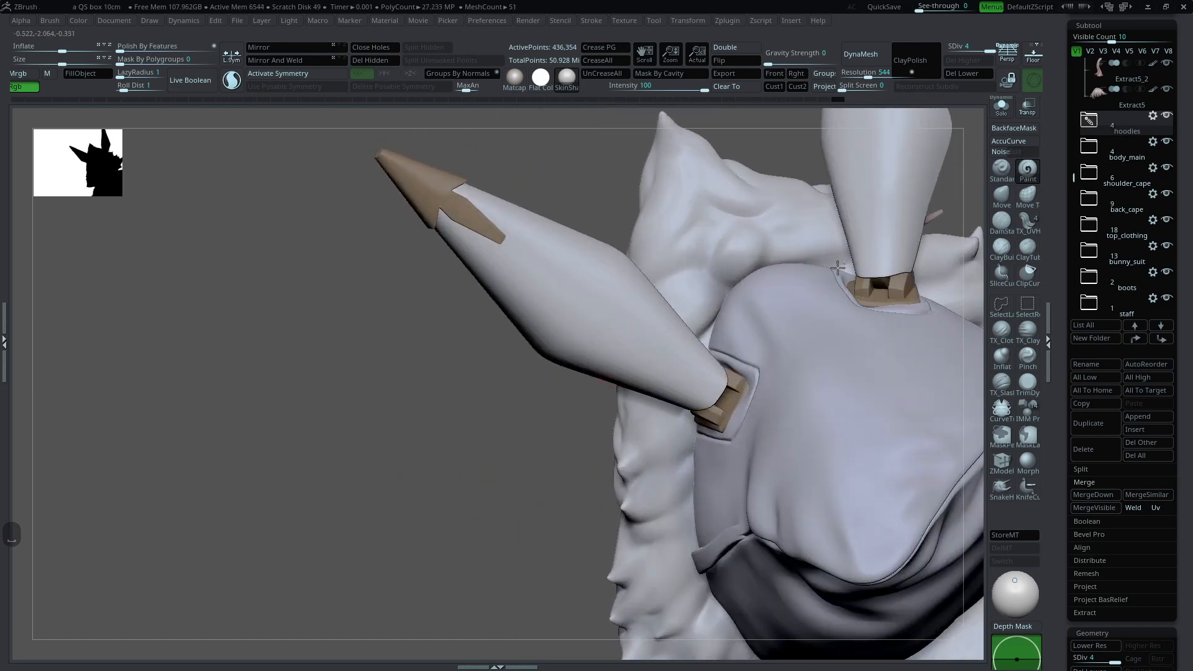
pyautogui.keyDown('alt'); pyautogui.moveTo(788, 134); pyautogui.dragTo(622, 279, button='right'); pyautogui.keyUp('alt')
pyautogui.moveTo(915, 298); pyautogui.dragTo(711, 333, button='right')
pyautogui.moveTo(805, 329)
pyautogui.mouseDown(button='right')
pyautogui.moveTo(844, 304)
pyautogui.moveTo(878, 390)
pyautogui.moveTo(815, 337)
pyautogui.mouseUp(button='right')
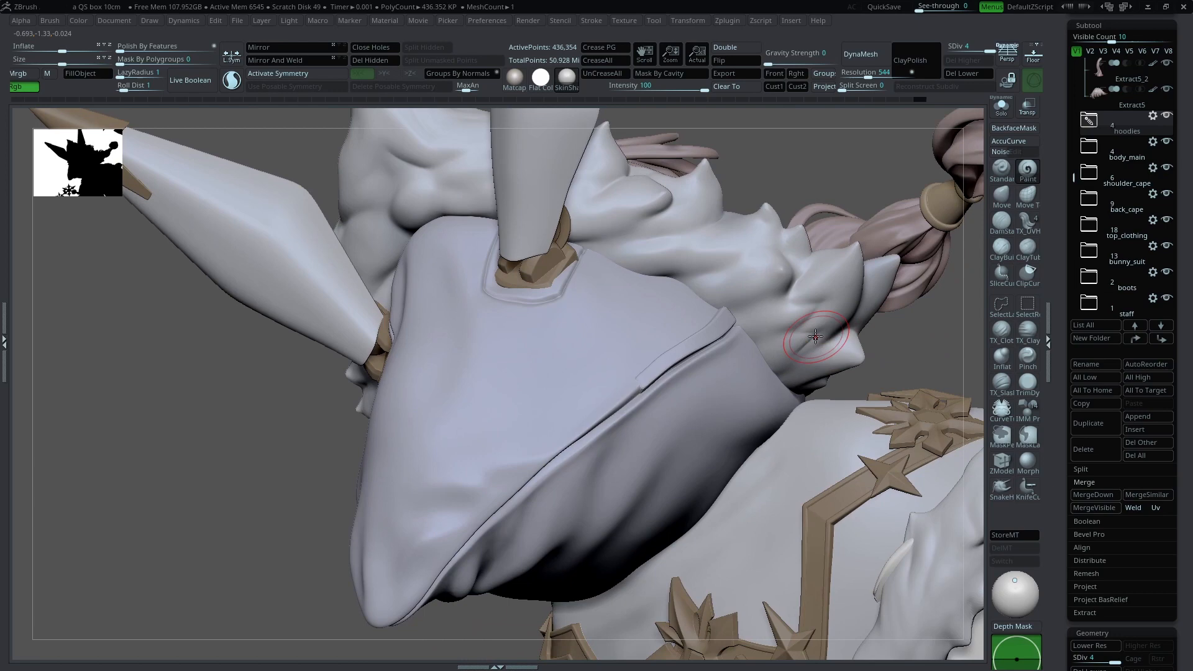
pyautogui.moveTo(927, 331); pyautogui.dragTo(826, 267, button='right')
# Step: Select the hood's side band and adjust its fit against the fur trim with the Move brush
pyautogui.keyDown('alt'); pyautogui.click(733, 242); pyautogui.keyUp('alt')
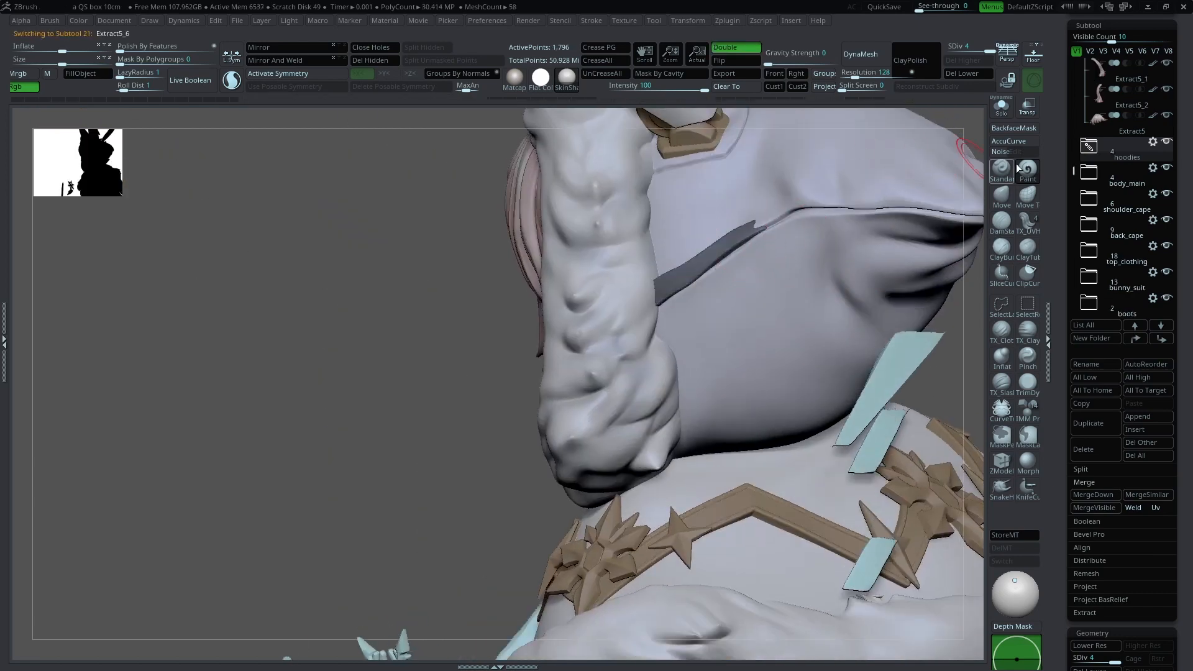
pyautogui.click(1003, 192)
pyautogui.keyDown('ctrl'); pyautogui.moveTo(441, 357); pyautogui.dragTo(458, 373); pyautogui.keyUp('ctrl')
pyautogui.moveTo(777, 297)
pyautogui.mouseDown(button='right')
pyautogui.moveTo(665, 283)
pyautogui.moveTo(776, 265)
pyautogui.mouseUp(button='right')
pyautogui.press('space')
pyautogui.moveTo(663, 282); pyautogui.dragTo(640, 288)
pyautogui.keyDown('alt'); pyautogui.moveTo(898, 161); pyautogui.dragTo(612, 329, button='right'); pyautogui.keyUp('alt')
# Step: Select the shoulder cape's fur trim, switch to the Paint brush and raise the trim to subdivision level 8
pyautogui.keyDown('alt'); pyautogui.click(598, 358); pyautogui.keyUp('alt')
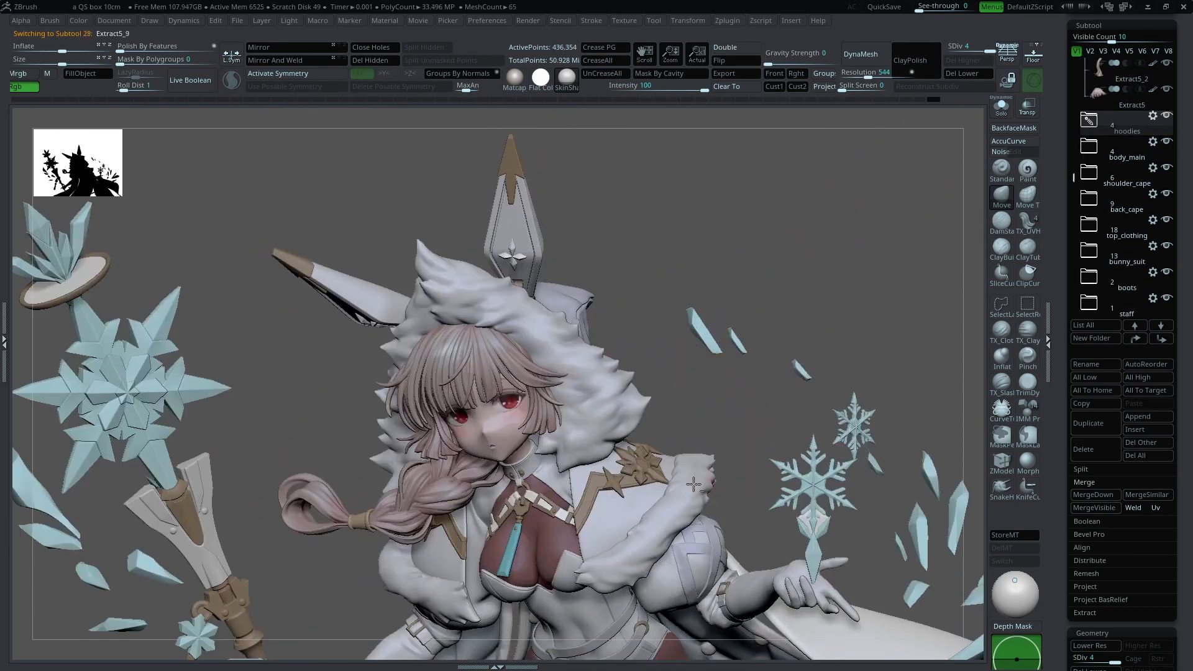
pyautogui.click(1002, 107)
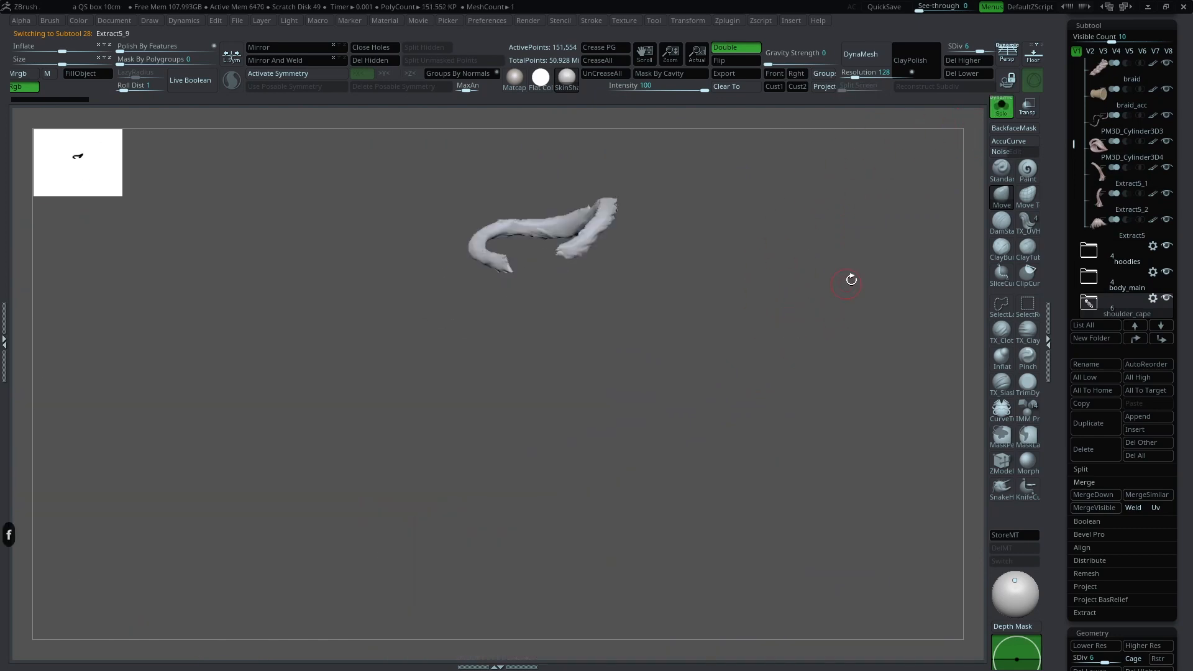
pyautogui.press('f')
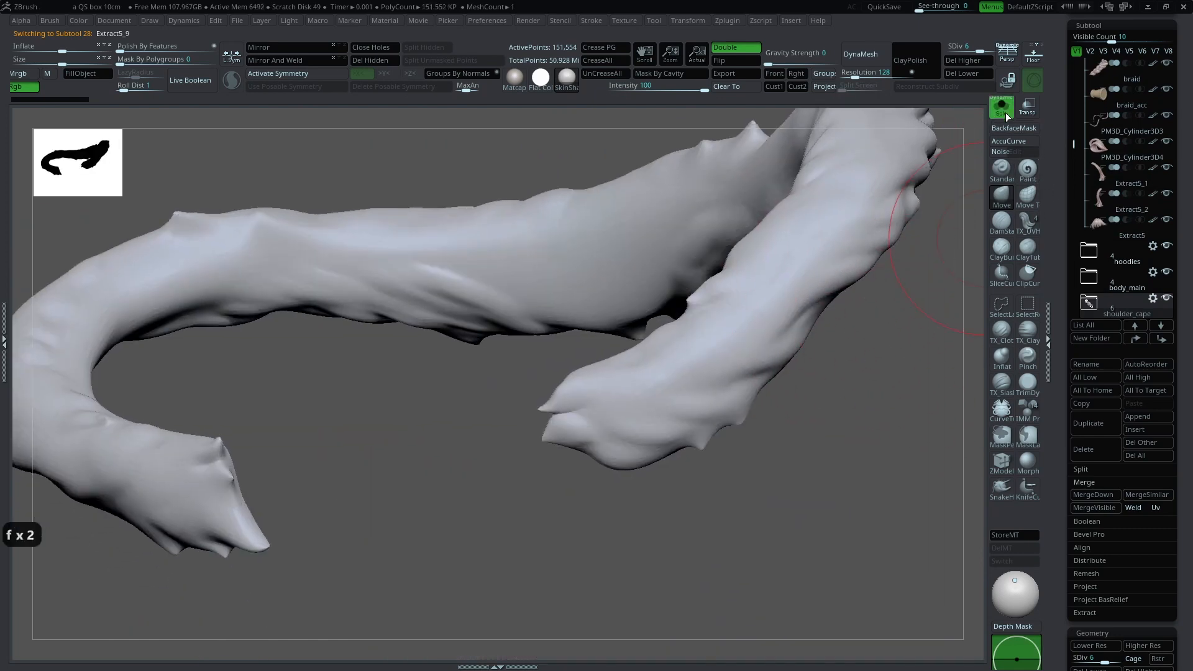
pyautogui.click(1007, 118)
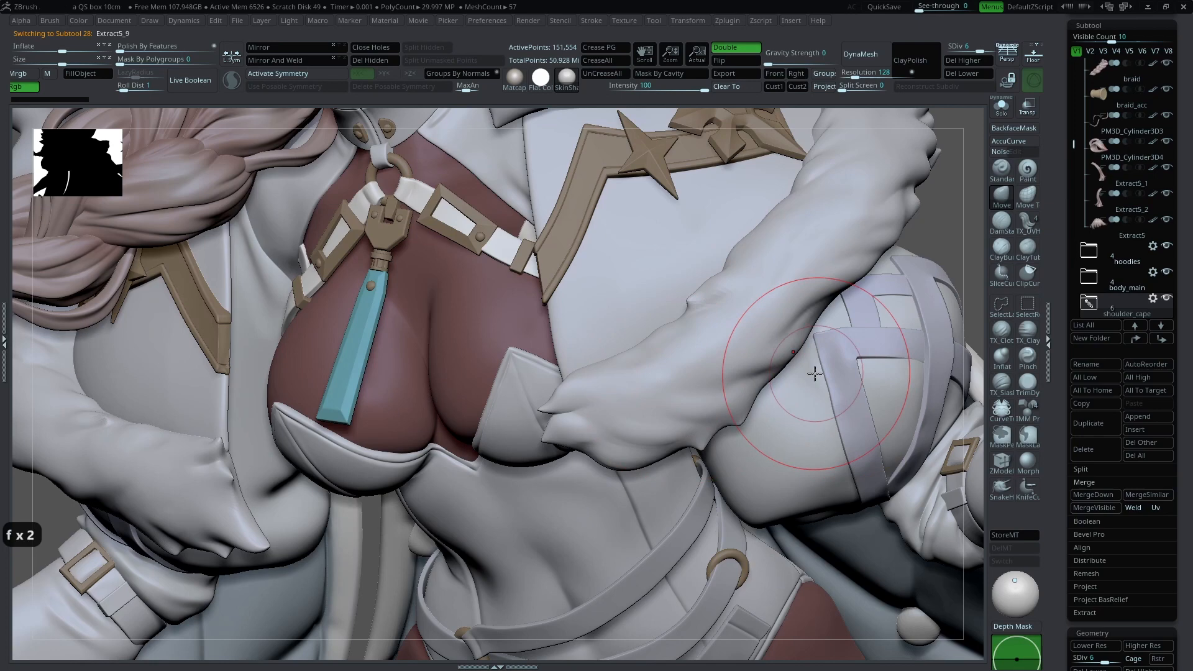
pyautogui.click(1028, 169)
pyautogui.press('space')
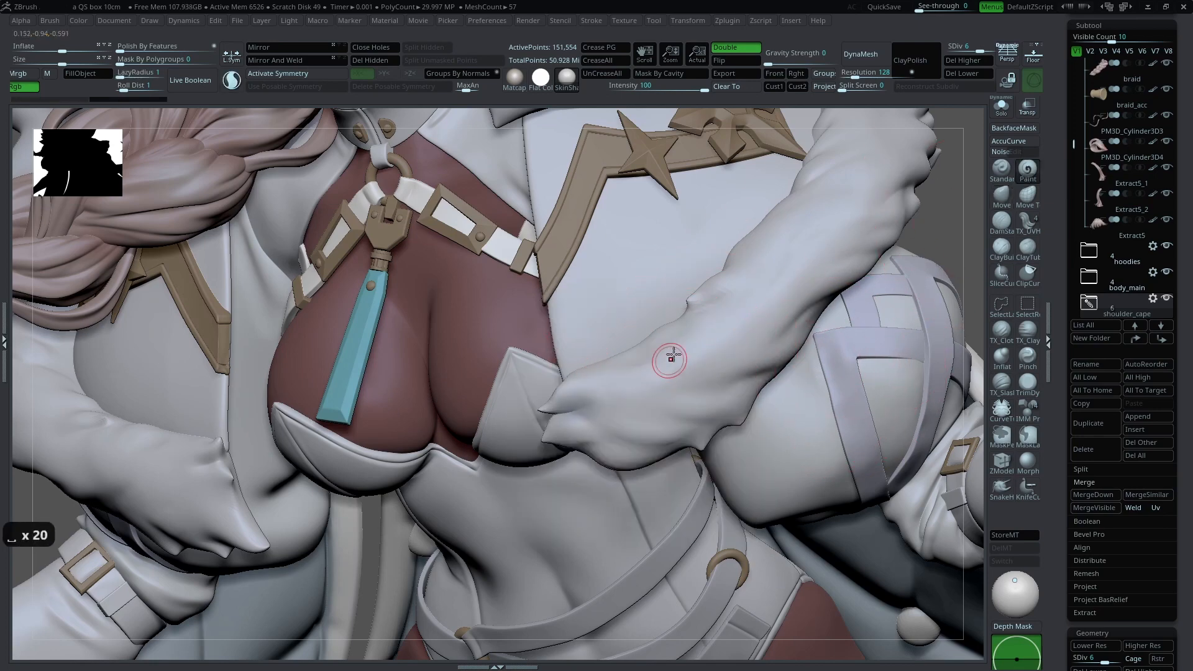
pyautogui.press('space')
pyautogui.press('d')
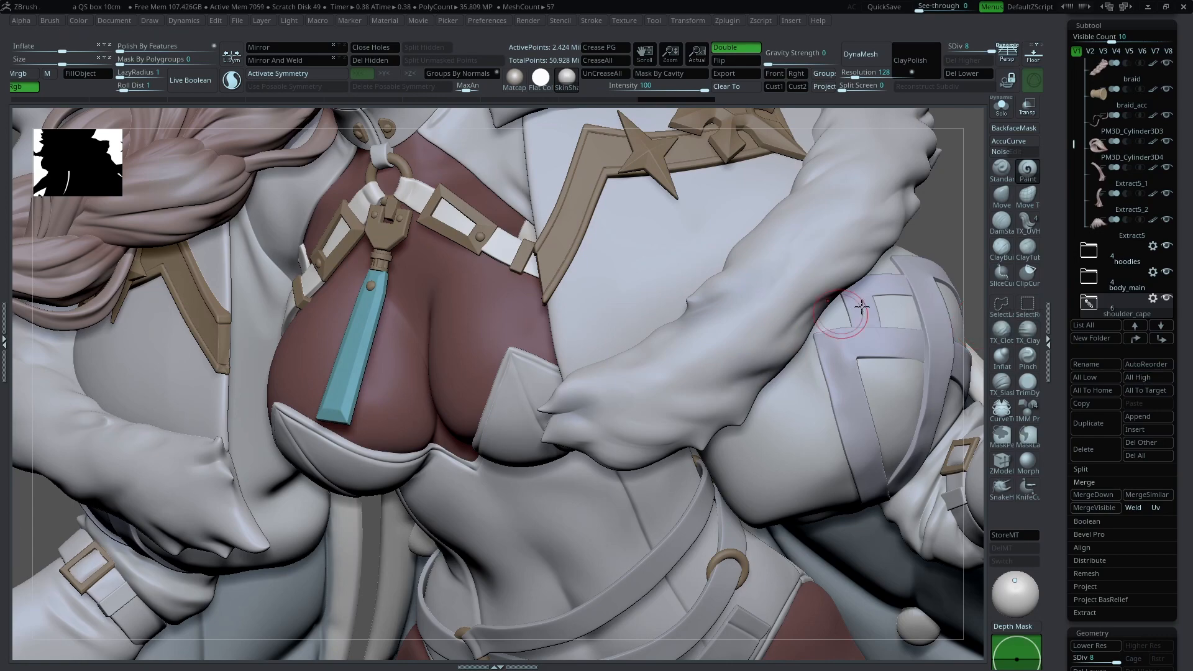
# Step: Isolate the shoulder cape's fur trim and paint bluish grey shading into the folds along its front ends
pyautogui.keyDown('alt'); pyautogui.moveTo(955, 251); pyautogui.dragTo(870, 364); pyautogui.keyUp('alt')
pyautogui.moveTo(920, 280); pyautogui.dragTo(818, 289)
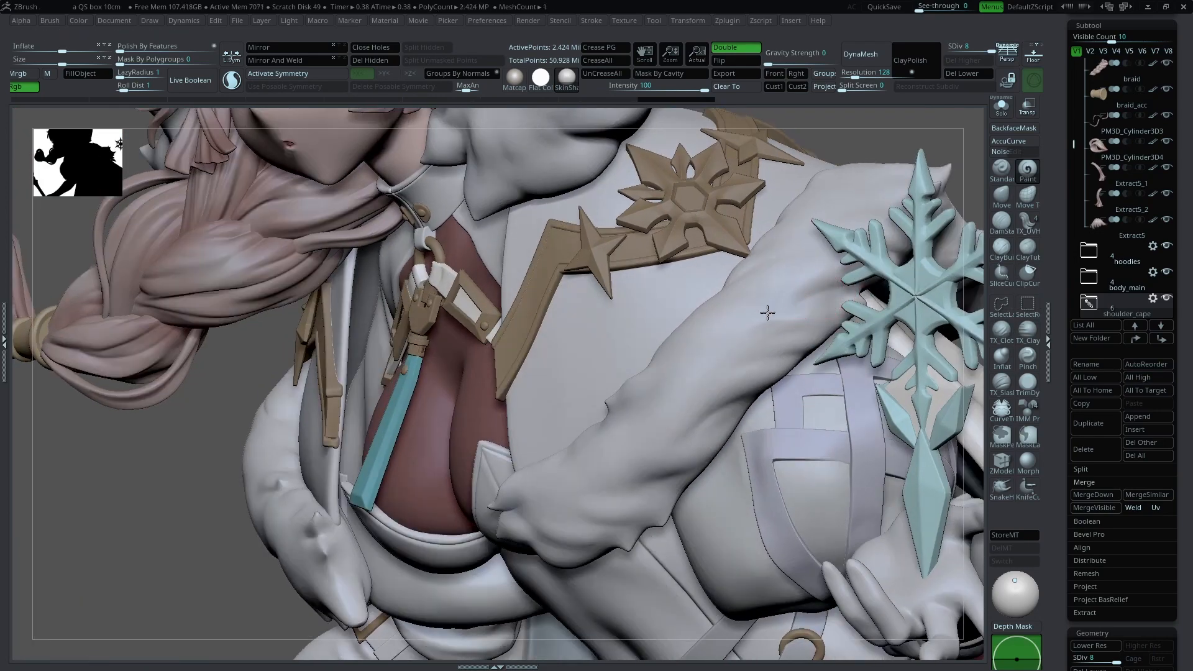
pyautogui.click(1001, 107)
pyautogui.keyDown('alt'); pyautogui.moveTo(811, 317); pyautogui.dragTo(769, 289, button='right'); pyautogui.keyUp('alt')
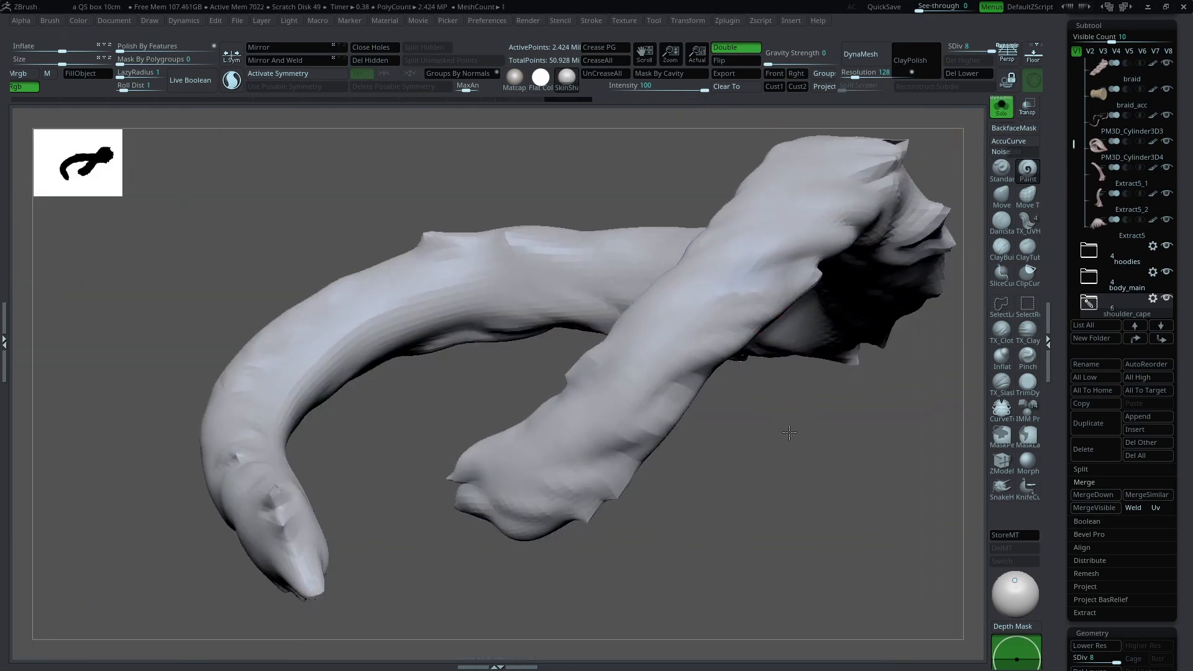
pyautogui.moveTo(827, 405); pyautogui.dragTo(780, 438)
pyautogui.moveTo(923, 250); pyautogui.dragTo(855, 266)
pyautogui.moveTo(804, 223); pyautogui.dragTo(736, 264)
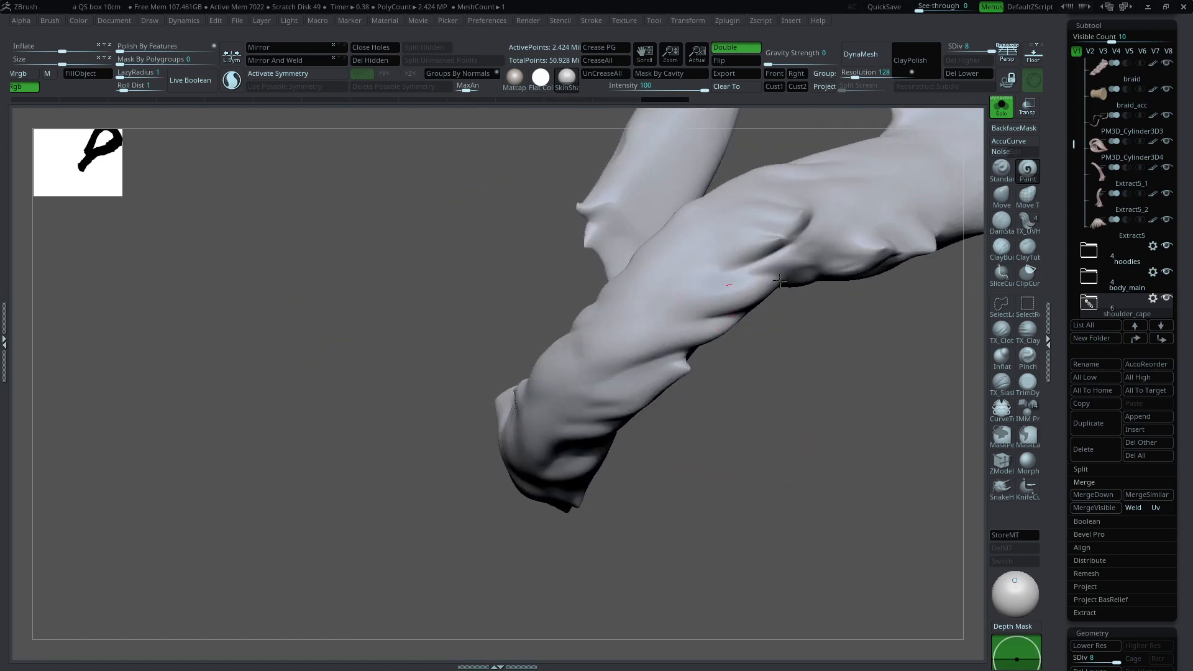
pyautogui.moveTo(733, 316); pyautogui.dragTo(676, 330)
# Step: Continue the shading along the isolated shoulder fur trim's remaining folds, adjusting the brush size
pyautogui.moveTo(858, 349)
pyautogui.keyDown('alt'); pyautogui.mouseDown()
pyautogui.moveTo(684, 435)
pyautogui.moveTo(625, 424)
pyautogui.mouseUp(); pyautogui.keyUp('alt')
pyautogui.moveTo(749, 347)
pyautogui.mouseDown()
pyautogui.moveTo(684, 323)
pyautogui.moveTo(741, 342)
pyautogui.mouseUp()
pyautogui.moveTo(888, 352)
pyautogui.keyDown('alt'); pyautogui.mouseDown()
pyautogui.moveTo(687, 458)
pyautogui.moveTo(634, 442)
pyautogui.mouseUp(); pyautogui.keyUp('alt')
pyautogui.moveTo(637, 371); pyautogui.dragTo(678, 377)
pyautogui.press('space')
pyautogui.moveTo(748, 366); pyautogui.dragTo(766, 366)
pyautogui.moveTo(684, 348); pyautogui.dragTo(746, 323)
pyautogui.moveTo(905, 299)
pyautogui.keyDown('alt'); pyautogui.mouseDown()
pyautogui.moveTo(815, 371)
pyautogui.moveTo(749, 365)
pyautogui.moveTo(734, 378)
pyautogui.mouseUp(); pyautogui.keyUp('alt')
# Step: Show the full model and try to push the back cape piece poking through the shoulder cape beneath the surface
pyautogui.click(1001, 109)
pyautogui.moveTo(950, 286); pyautogui.dragTo(952, 245)
pyautogui.moveTo(354, 466); pyautogui.dragTo(454, 498)
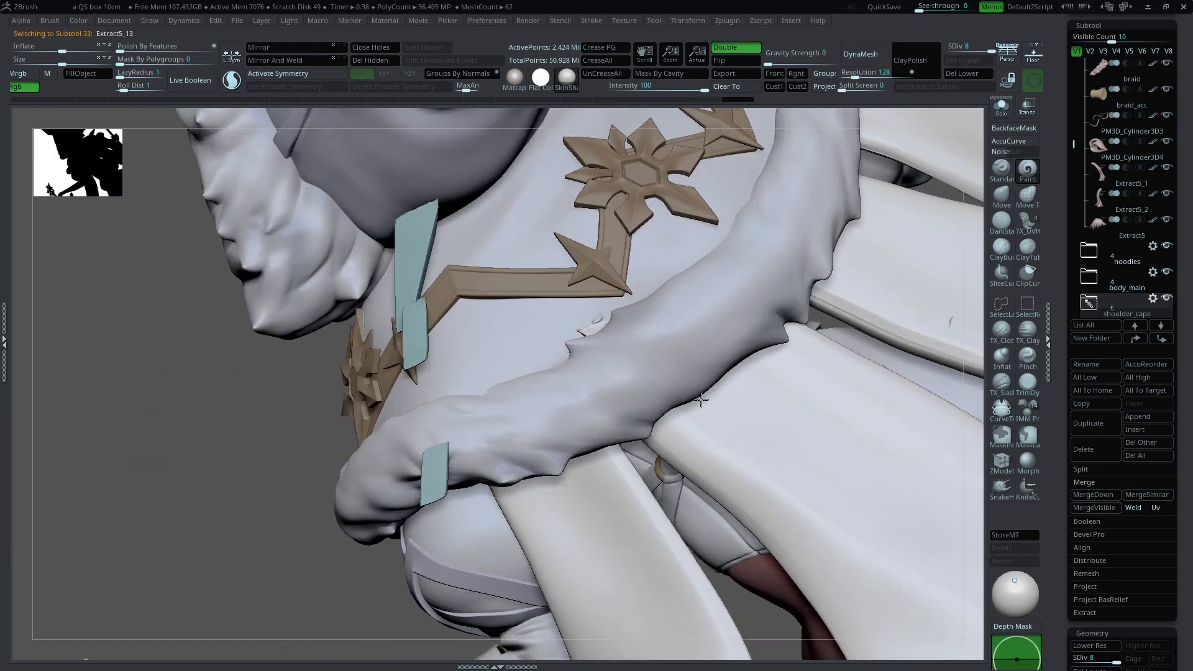
pyautogui.keyDown('alt'); pyautogui.click(734, 418); pyautogui.keyUp('alt')
pyautogui.click(1002, 222)
pyautogui.press('space')
pyautogui.moveTo(569, 391); pyautogui.dragTo(590, 392)
pyautogui.moveTo(607, 316); pyautogui.dragTo(559, 341)
pyautogui.click(1024, 129)
pyautogui.hotkey('ctrl', 'z')
pyautogui.hotkey('ctrl', 'z')
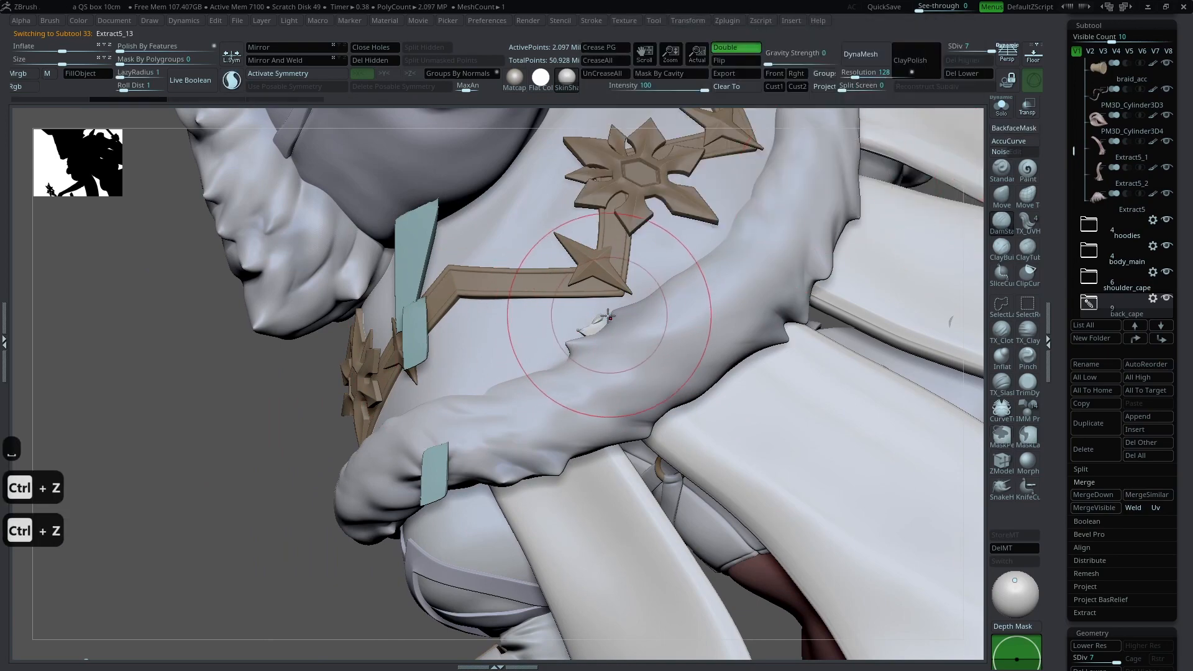
pyautogui.moveTo(559, 356); pyautogui.dragTo(487, 401)
pyautogui.moveTo(286, 553)
pyautogui.keyDown('alt'); pyautogui.mouseDown()
pyautogui.moveTo(274, 472)
pyautogui.moveTo(603, 280)
pyautogui.moveTo(699, 238)
pyautogui.moveTo(792, 283)
pyautogui.moveTo(920, 274)
pyautogui.moveTo(889, 299)
pyautogui.moveTo(680, 332)
pyautogui.mouseUp(); pyautogui.keyUp('alt')
# Step: Tuck the protruding back cape piece under the shoulder cape and reselect the shoulder fur trim
pyautogui.keyDown('alt'); pyautogui.click(680, 332); pyautogui.keyUp('alt')
pyautogui.moveTo(908, 232); pyautogui.dragTo(775, 248)
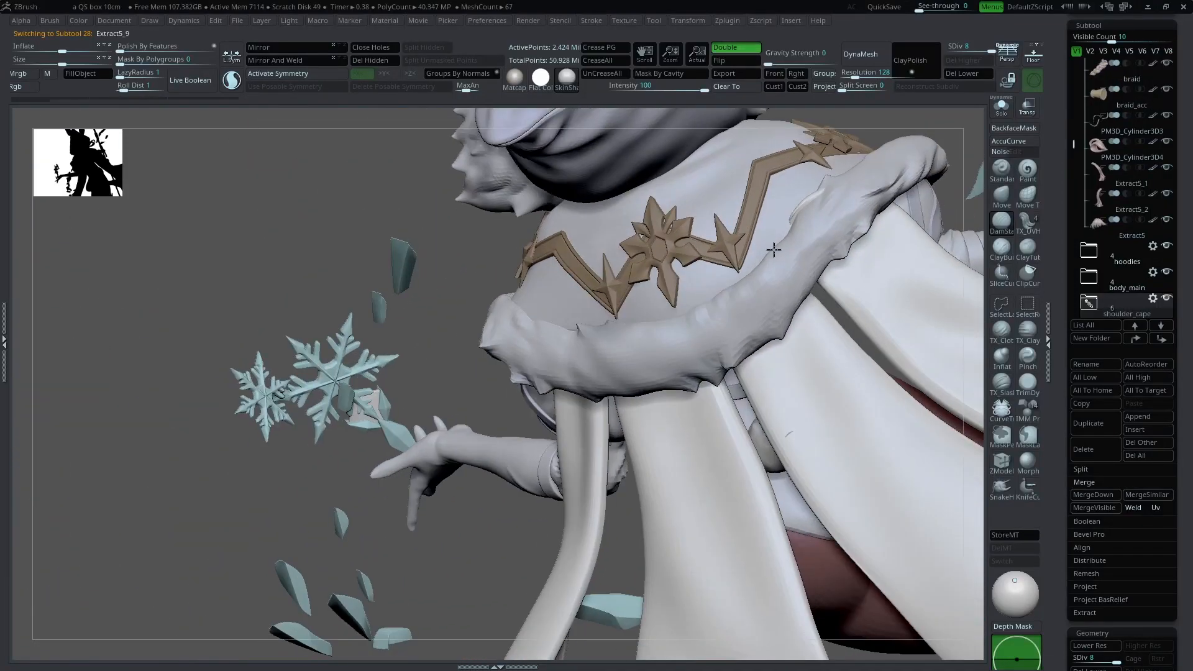
pyautogui.keyDown('alt'); pyautogui.moveTo(455, 246); pyautogui.dragTo(430, 342); pyautogui.keyUp('alt')
pyautogui.keyDown('alt'); pyautogui.click(721, 342); pyautogui.keyUp('alt')
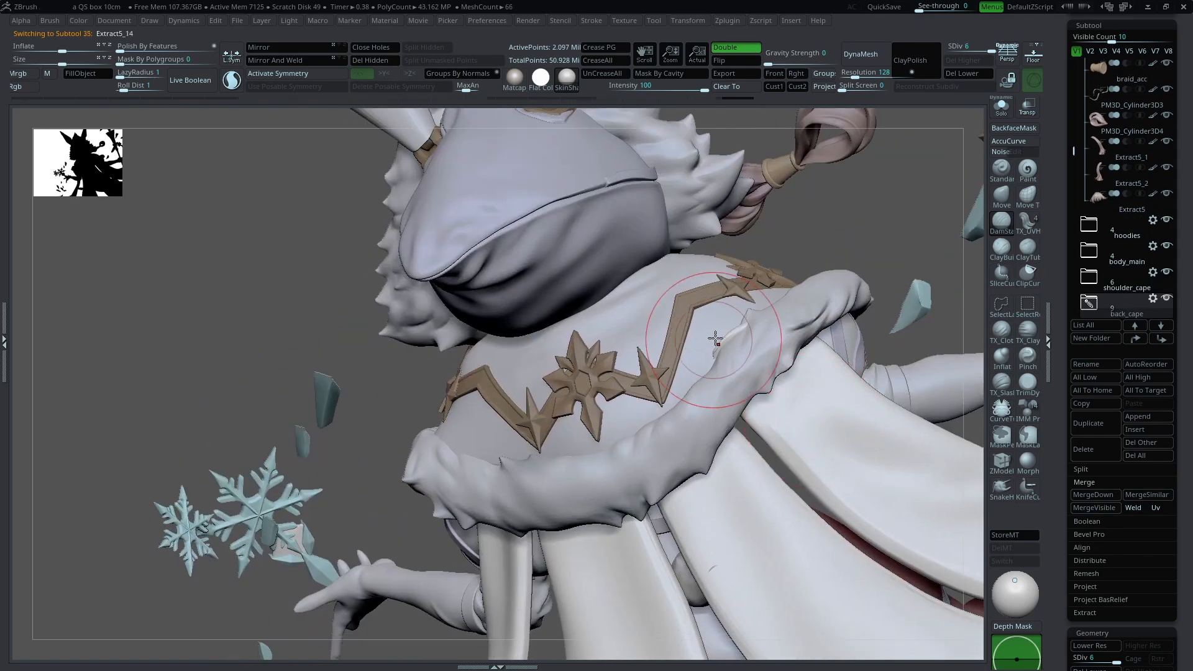
pyautogui.keyDown('alt'); pyautogui.click(778, 333); pyautogui.keyUp('alt')
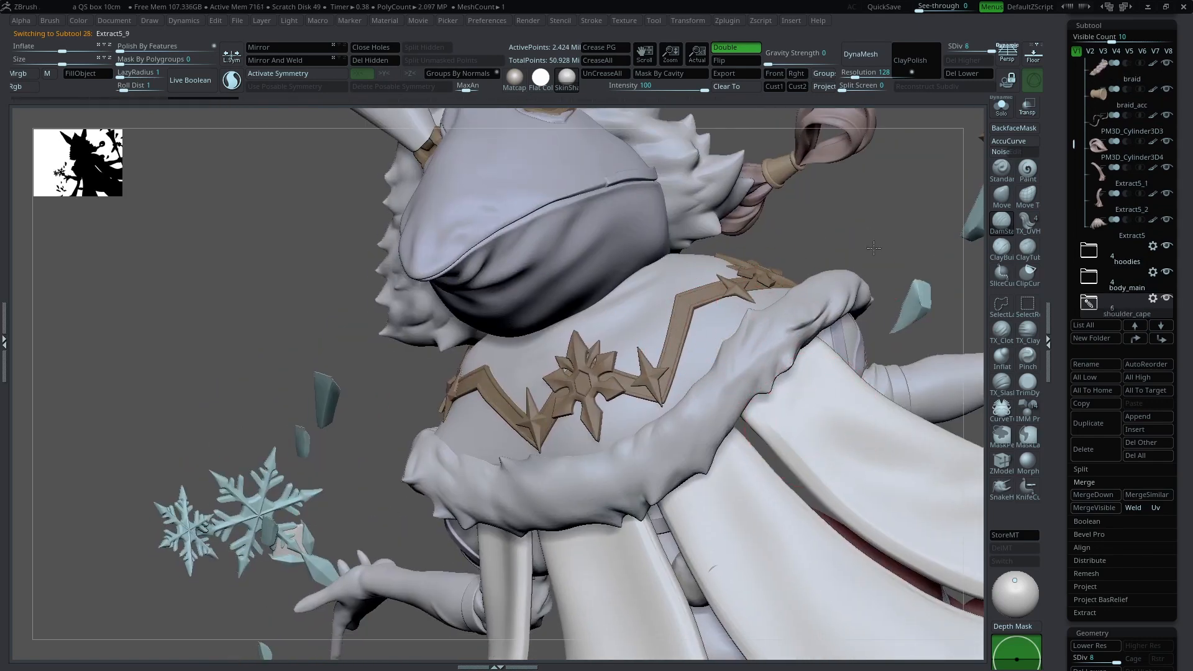
# Step: Switch to the Paint brush and shade the folds of the shoulder cape's fur trim across the back
pyautogui.keyDown('alt'); pyautogui.moveTo(870, 248); pyautogui.dragTo(877, 298); pyautogui.keyUp('alt')
pyautogui.click(1028, 169)
pyautogui.press('space')
pyautogui.moveTo(762, 359); pyautogui.dragTo(768, 358)
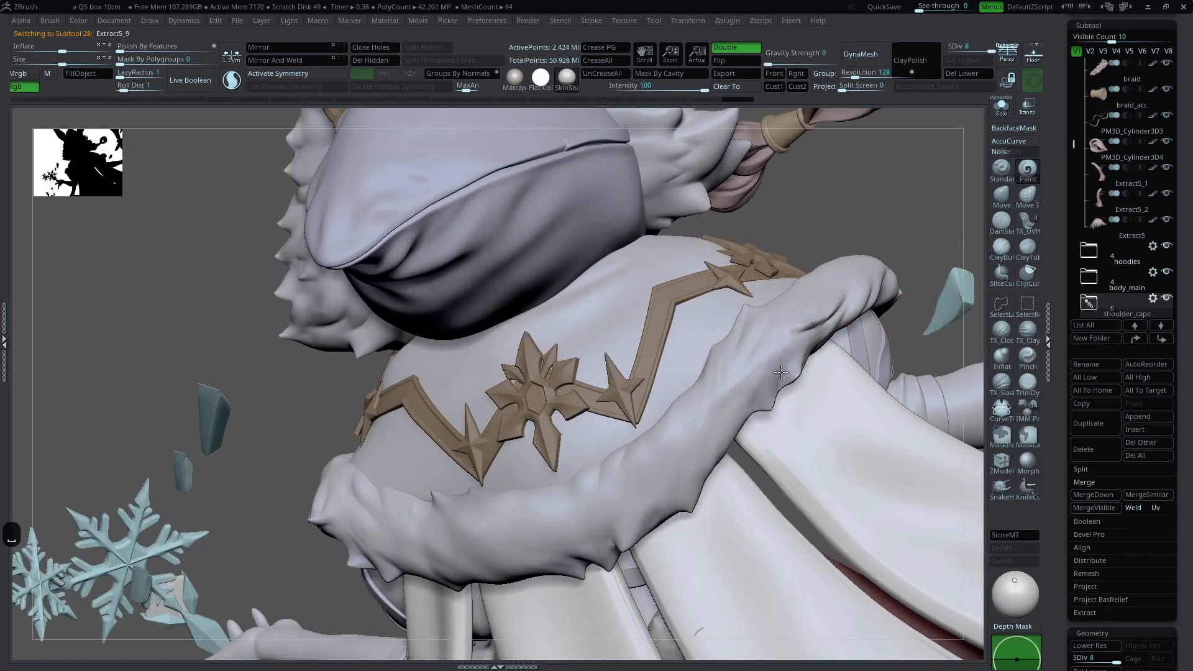
pyautogui.moveTo(897, 237)
pyautogui.mouseDown()
pyautogui.moveTo(914, 226)
pyautogui.moveTo(886, 263)
pyautogui.moveTo(905, 233)
pyautogui.mouseUp()
# Step: Isolate the shoulder cape's fur trim and shade the folds along its back and curved sides
pyautogui.click(1001, 105)
pyautogui.moveTo(921, 143); pyautogui.dragTo(629, 438)
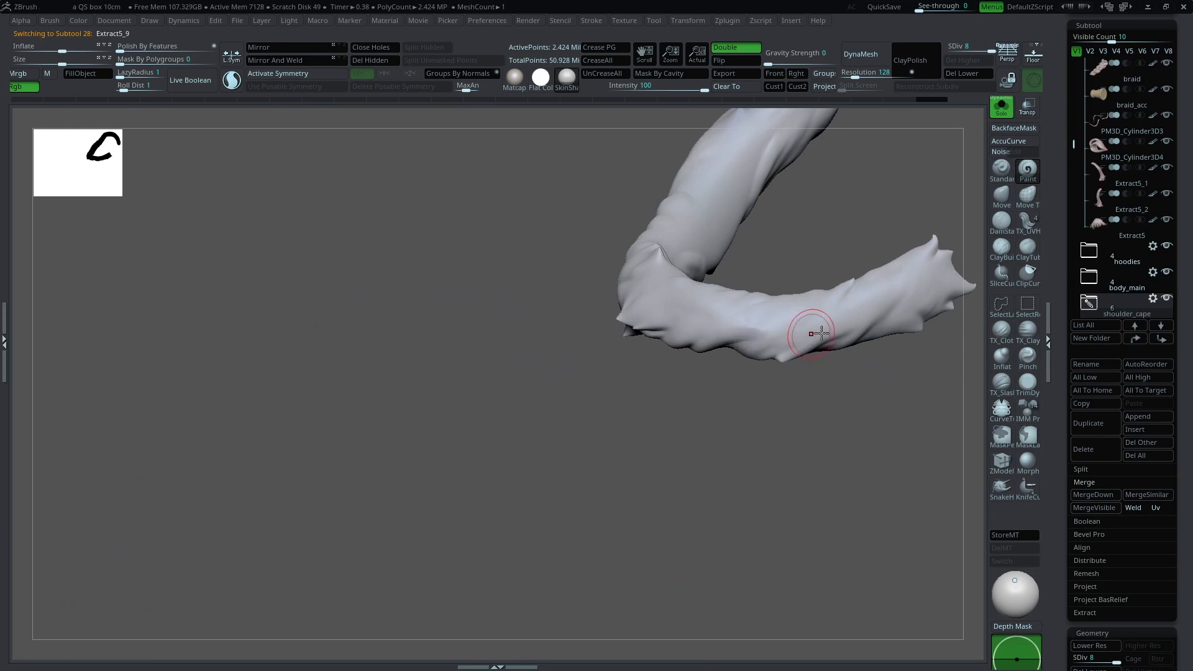
pyautogui.moveTo(878, 336); pyautogui.dragTo(837, 303)
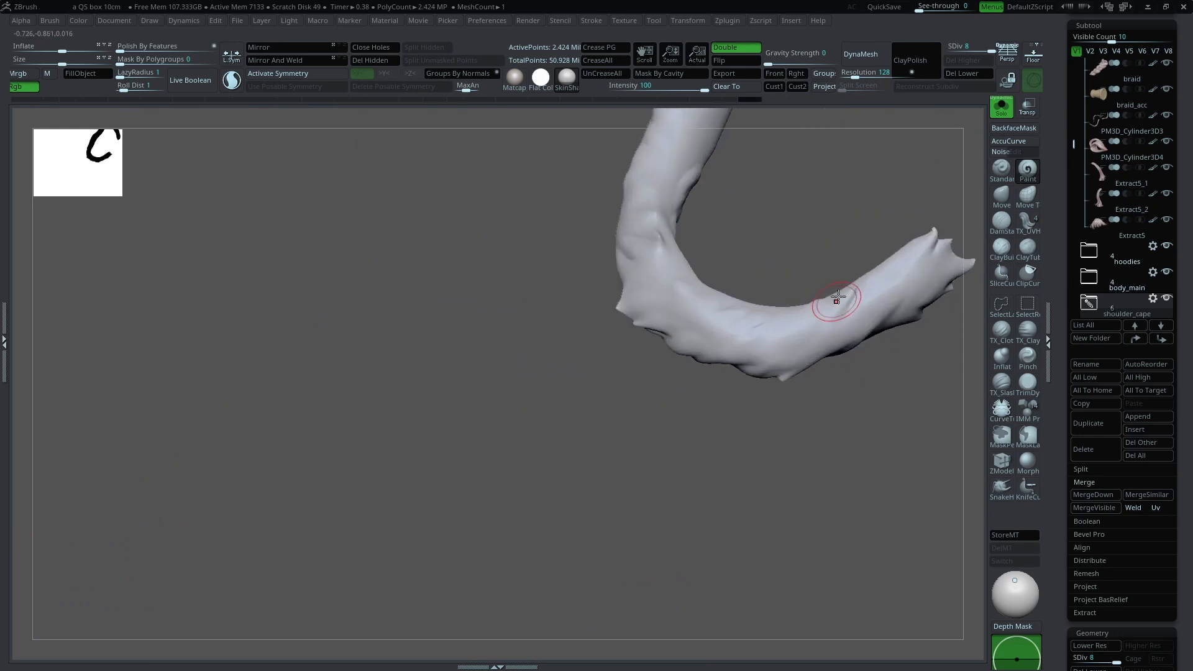
pyautogui.moveTo(616, 324); pyautogui.dragTo(612, 255)
pyautogui.keyDown('alt'); pyautogui.moveTo(573, 218); pyautogui.dragTo(744, 283); pyautogui.keyUp('alt')
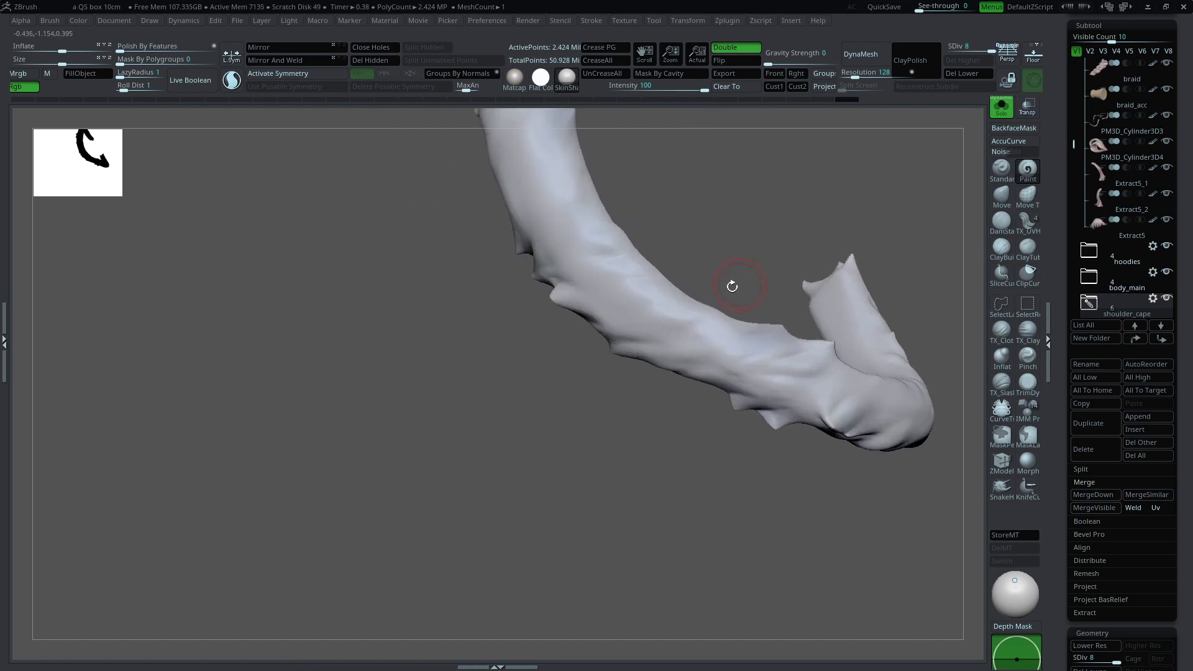
pyautogui.moveTo(553, 326); pyautogui.dragTo(736, 308)
pyautogui.keyDown('alt'); pyautogui.moveTo(829, 351); pyautogui.dragTo(975, 102); pyautogui.keyUp('alt')
# Step: Check the shoulder fur trim's shading in the flat colour material alongside the rest of the model
pyautogui.click(540, 78)
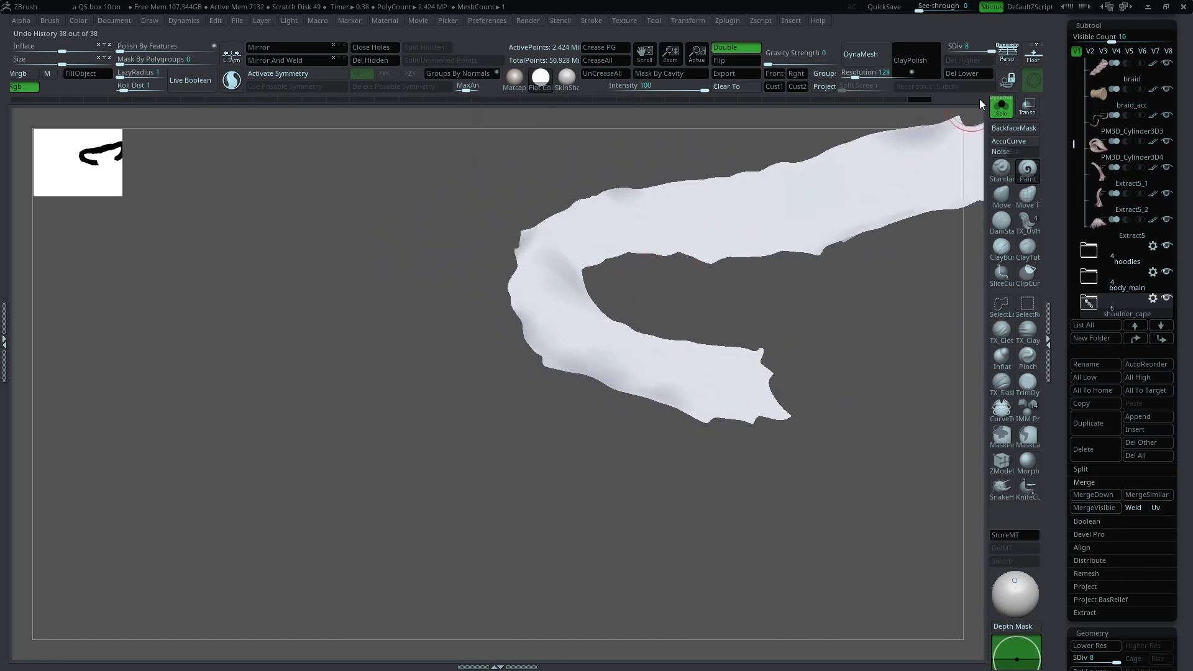
pyautogui.click(1001, 107)
pyautogui.keyDown('alt'); pyautogui.moveTo(459, 327); pyautogui.dragTo(299, 461); pyautogui.keyUp('alt')
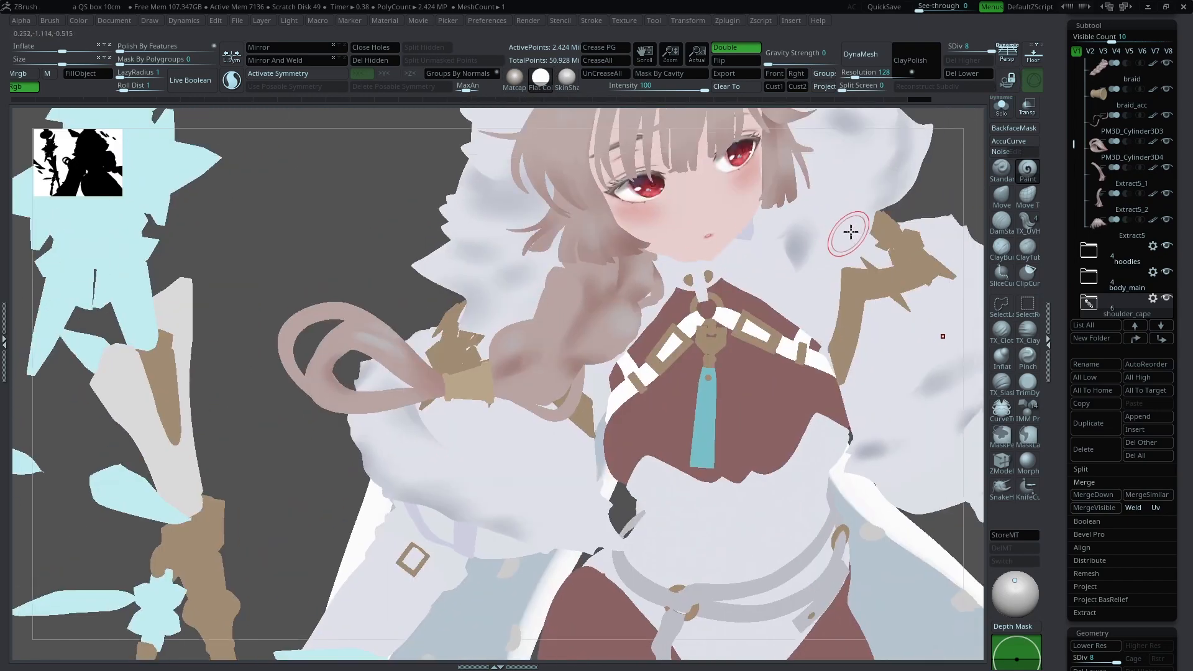
# Step: Isolate the shoulder fur trim again, restore the skin shade material and brighten the folds along its front ends, adjusting the brush
pyautogui.click(1001, 107)
pyautogui.press('space')
pyautogui.click(367, 411)
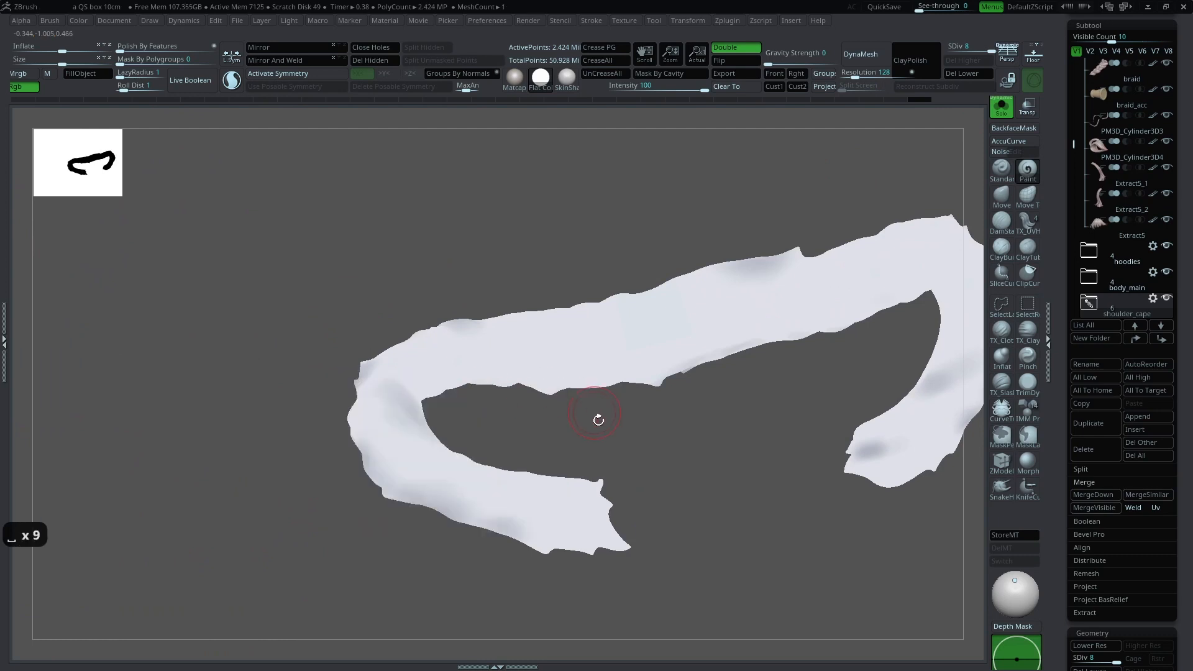
pyautogui.keyDown('alt'); pyautogui.moveTo(591, 410); pyautogui.dragTo(642, 330); pyautogui.keyUp('alt')
pyautogui.press('space')
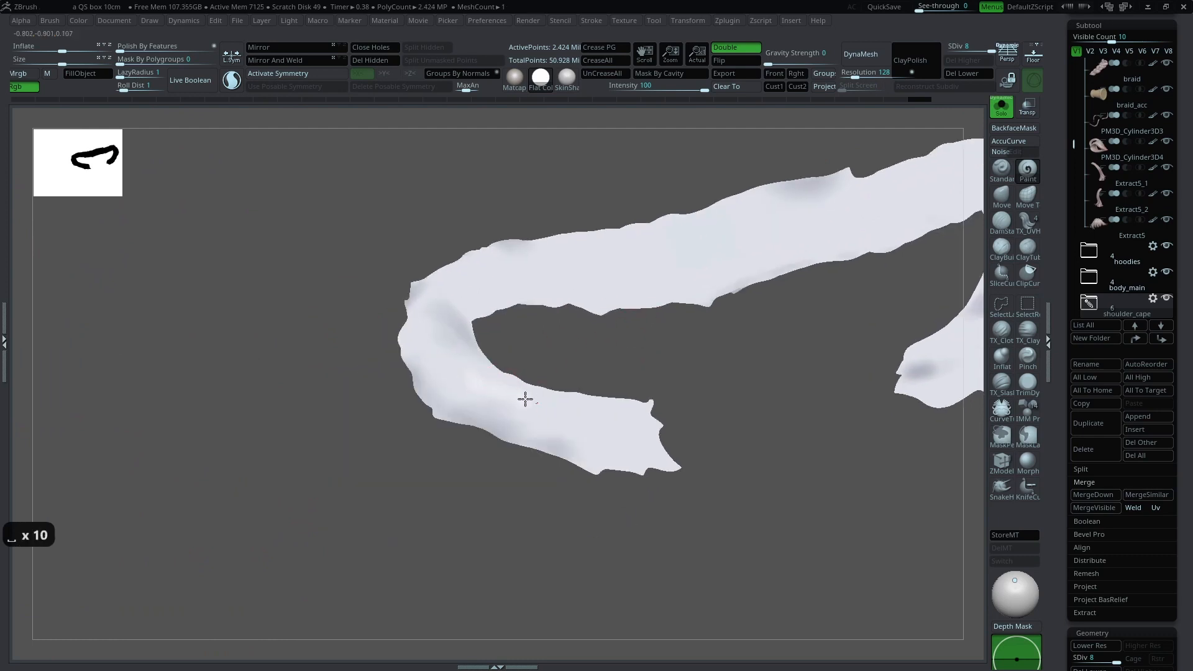
pyautogui.click(558, 87)
pyautogui.press('space')
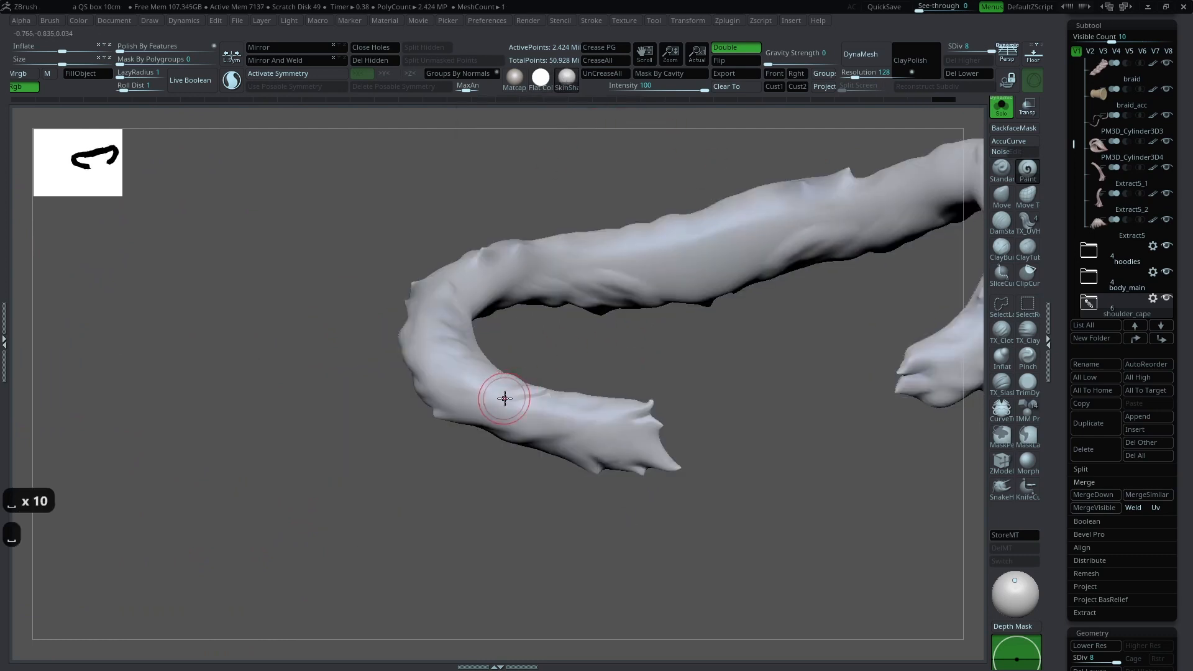
pyautogui.press('space')
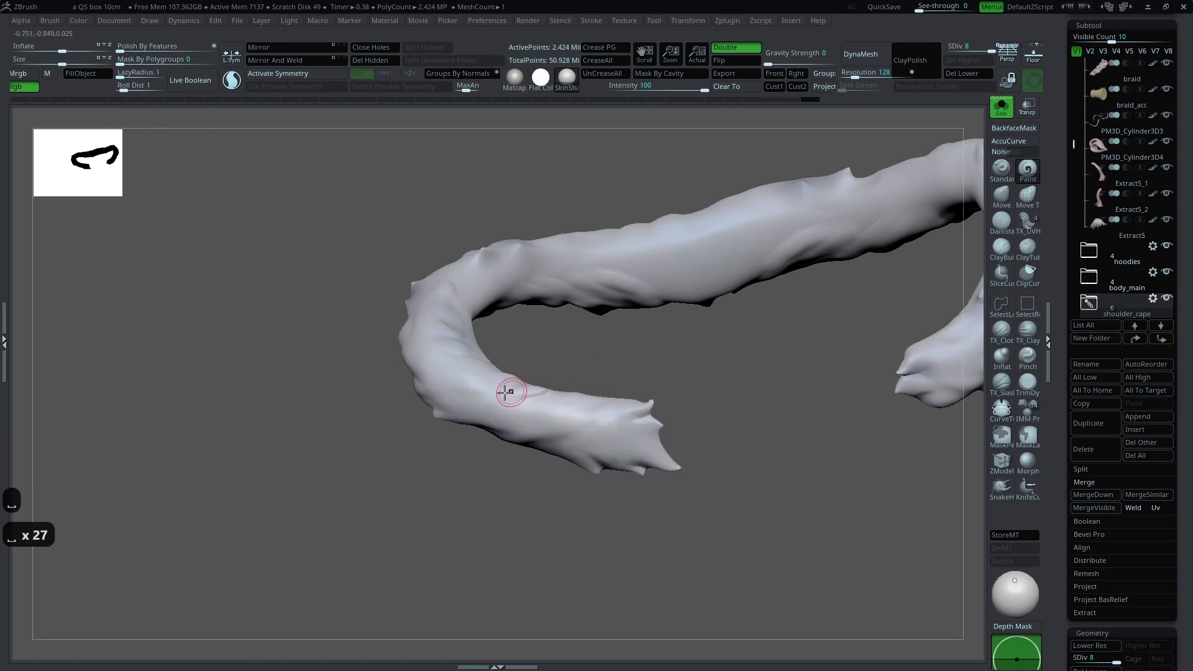
pyautogui.moveTo(446, 372); pyautogui.dragTo(802, 341, button='right')
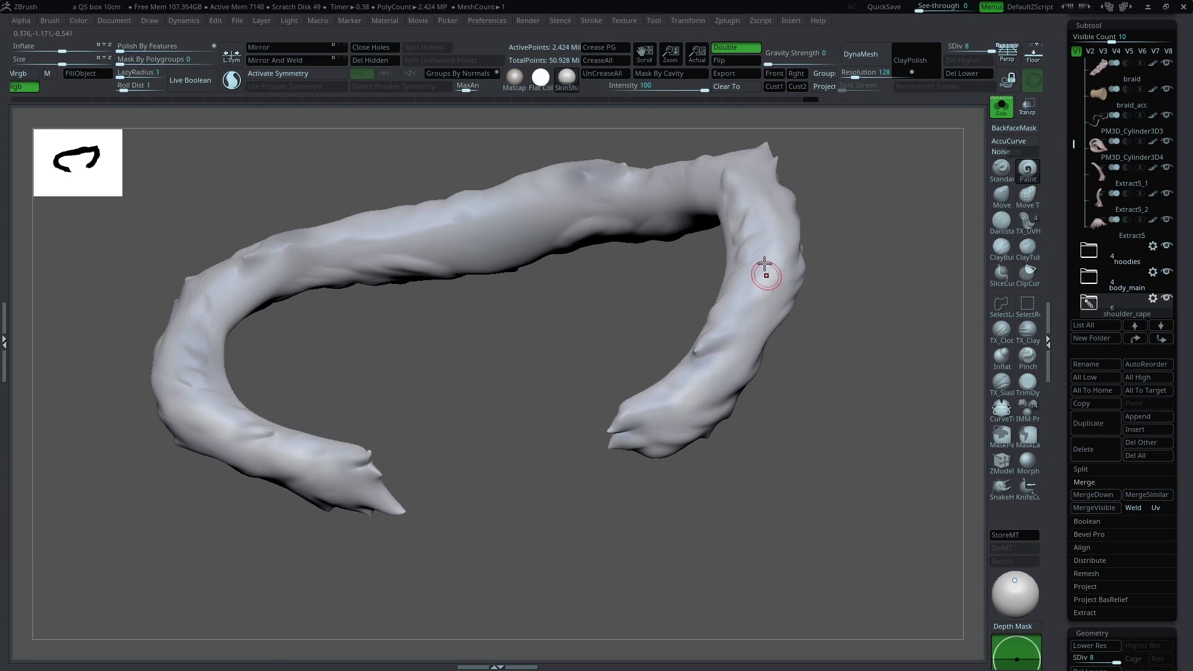
pyautogui.press('space')
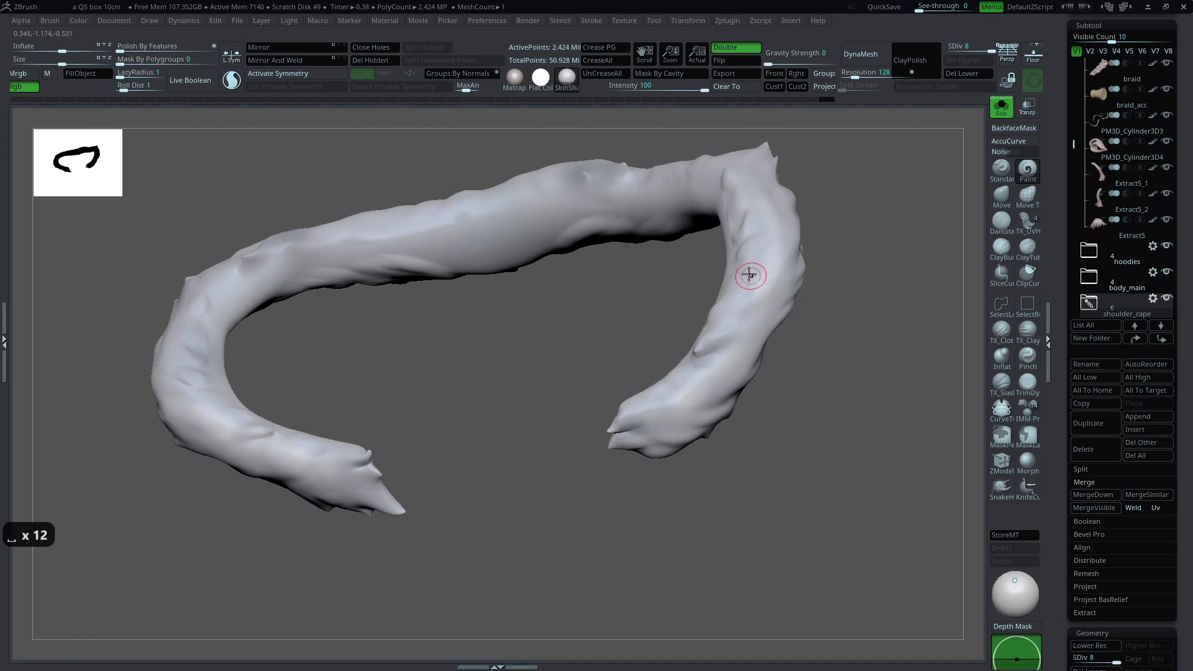
# Step: Paint white highlights along the back of the shoulder fur trim with a draw size of about 31
pyautogui.moveTo(873, 239); pyautogui.dragTo(861, 305)
pyautogui.press('c')
pyautogui.moveTo(818, 187); pyautogui.dragTo(439, 345)
pyautogui.press('space')
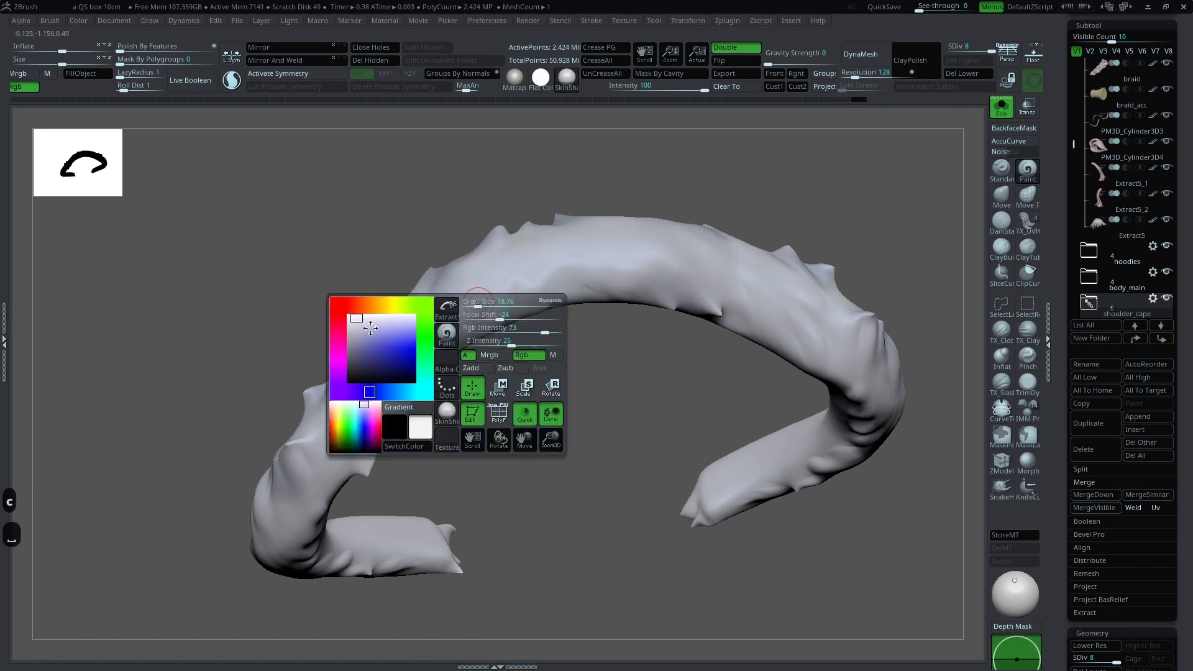
pyautogui.press('space')
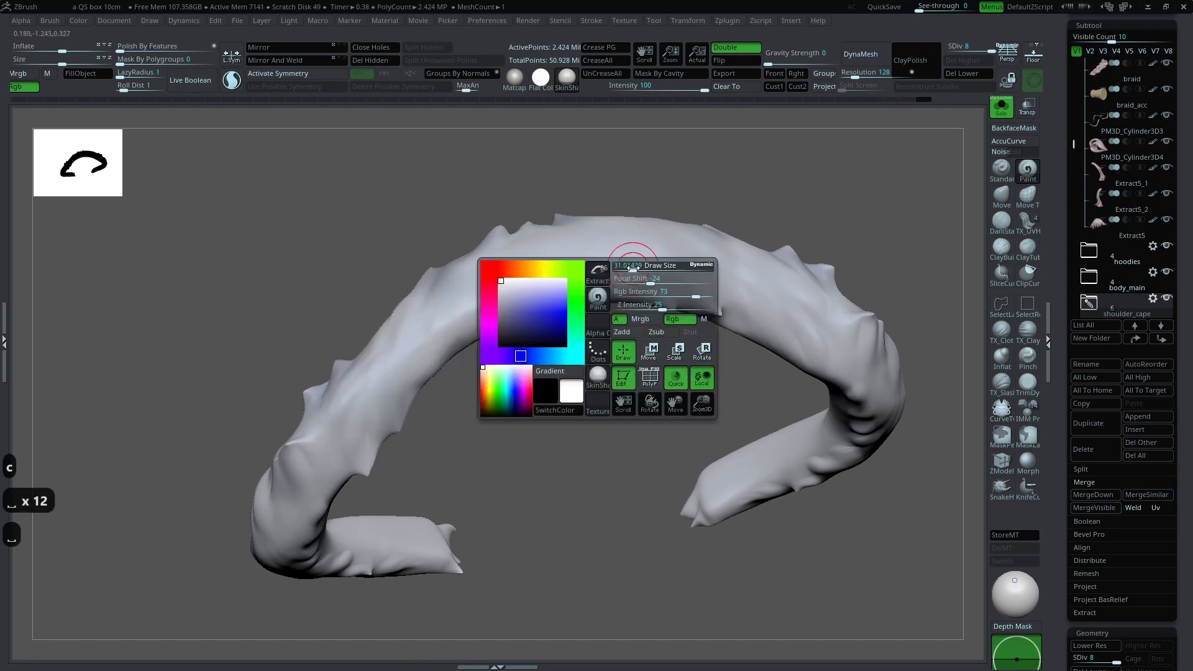
pyautogui.moveTo(725, 275); pyautogui.dragTo(773, 241, button='right')
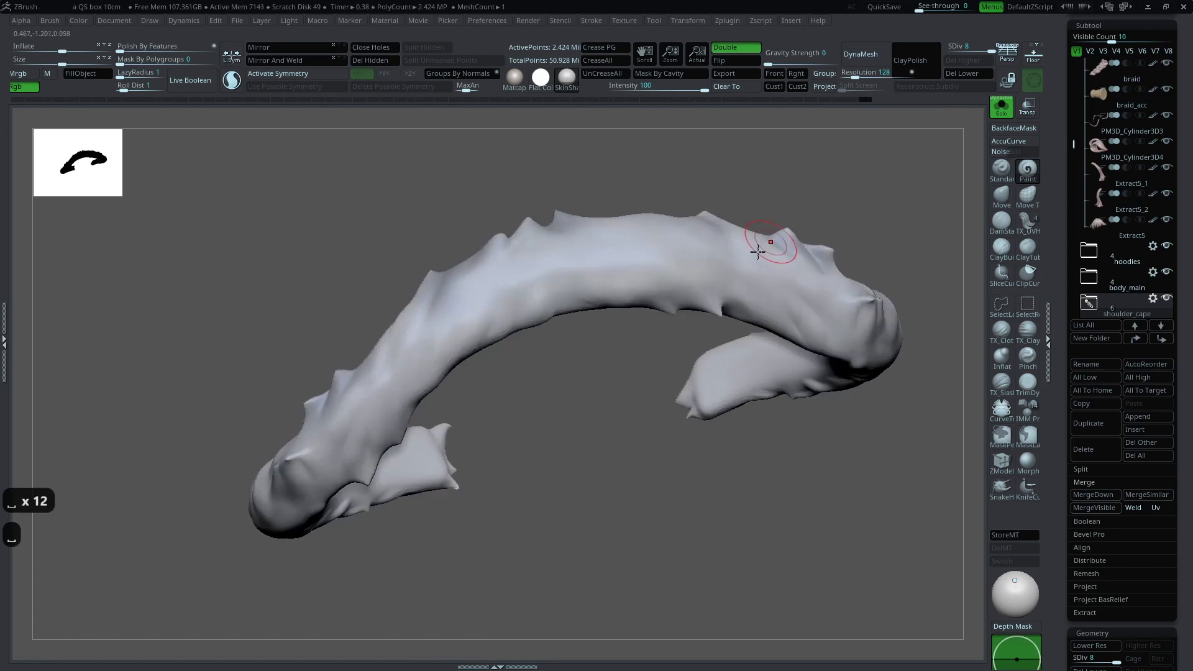
pyautogui.moveTo(478, 322); pyautogui.dragTo(1018, 494, button='right')
# Step: Show the full model, select the hood's fur trim and adjust the paint brush for it
pyautogui.click(1001, 107)
pyautogui.keyDown('alt'); pyautogui.click(732, 319); pyautogui.keyUp('alt')
pyautogui.keyDown('alt'); pyautogui.click(732, 320); pyautogui.keyUp('alt')
pyautogui.keyDown('alt'); pyautogui.moveTo(739, 274); pyautogui.dragTo(861, 339, button='right'); pyautogui.keyUp('alt')
pyautogui.press('space')
pyautogui.press('space')
pyautogui.moveTo(795, 364); pyautogui.dragTo(878, 286, button='right')
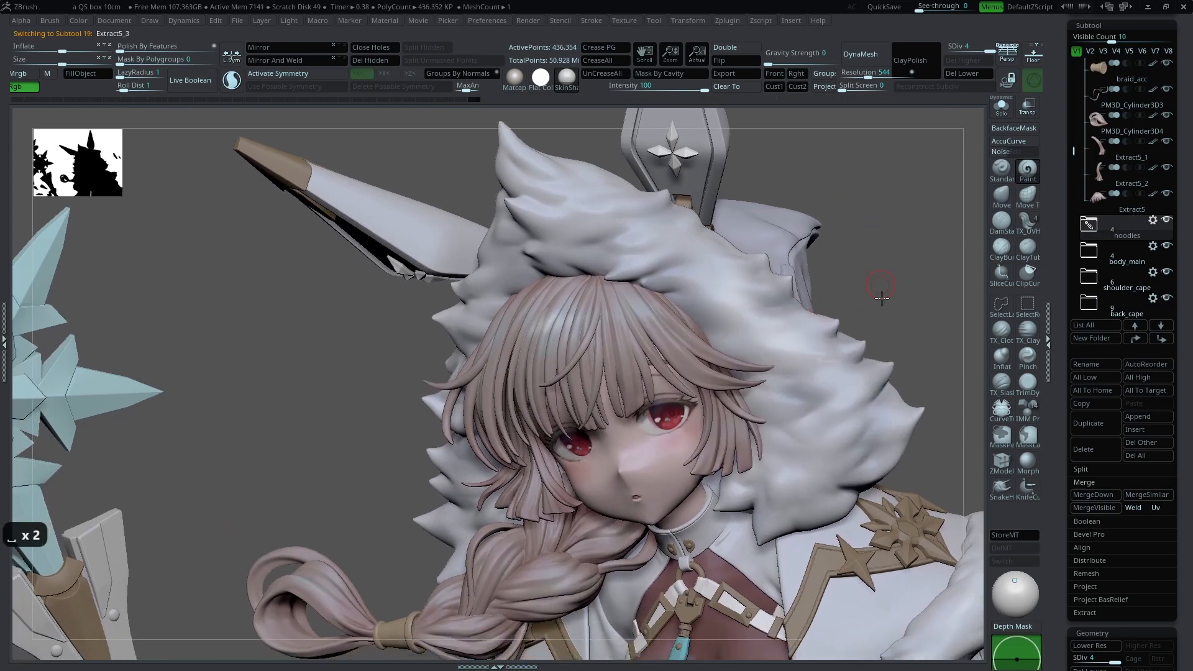
# Step: Undo the last three strokes and paint white highlights along the hood fur's raised tufts, checking them in the flat colour material
pyautogui.hotkey('ctrl', 'z')
pyautogui.hotkey('ctrl', 'z')
pyautogui.hotkey('ctrl', 'z')
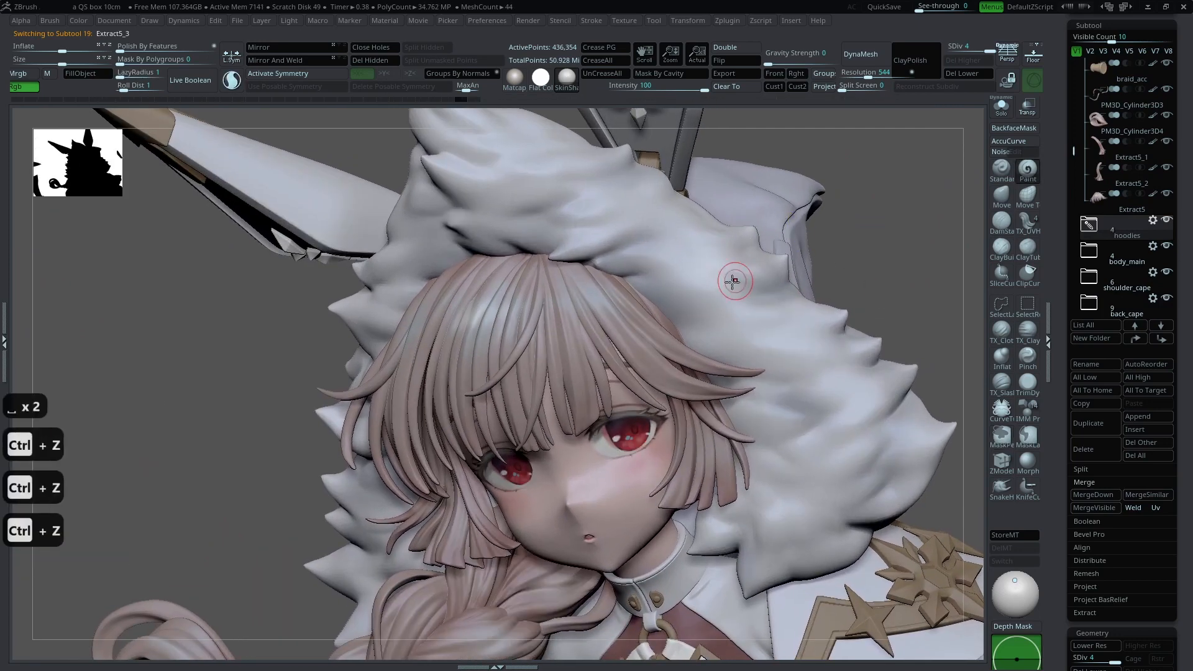
pyautogui.press('space')
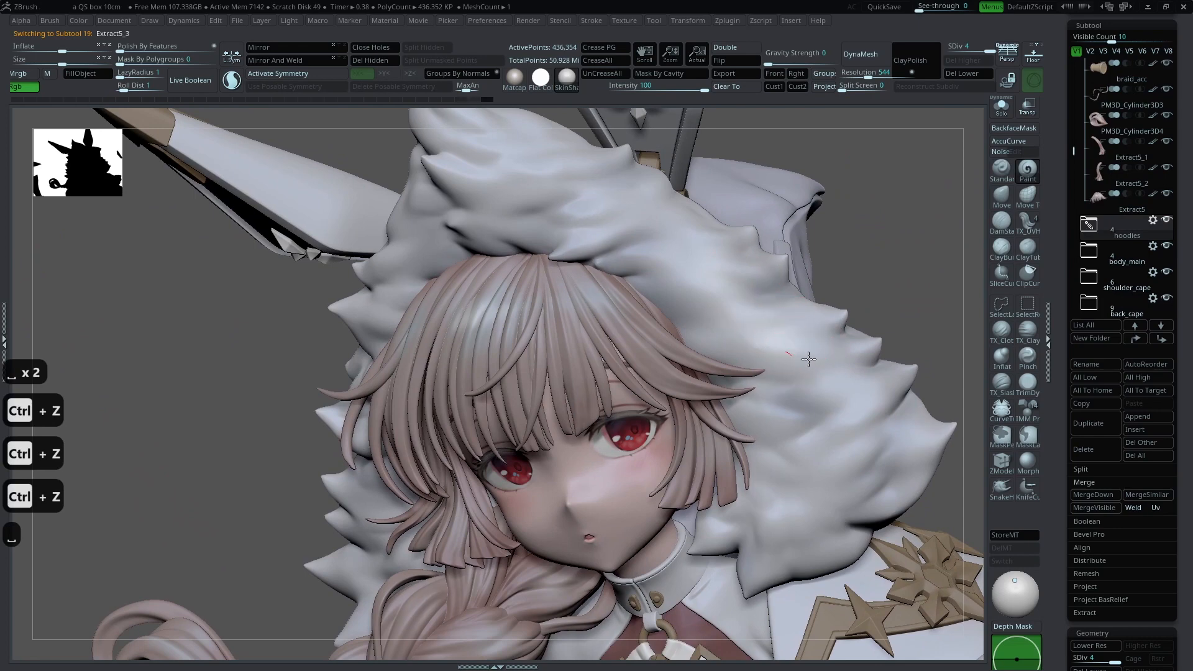
pyautogui.keyDown('alt'); pyautogui.moveTo(860, 248); pyautogui.dragTo(930, 325); pyautogui.keyUp('alt')
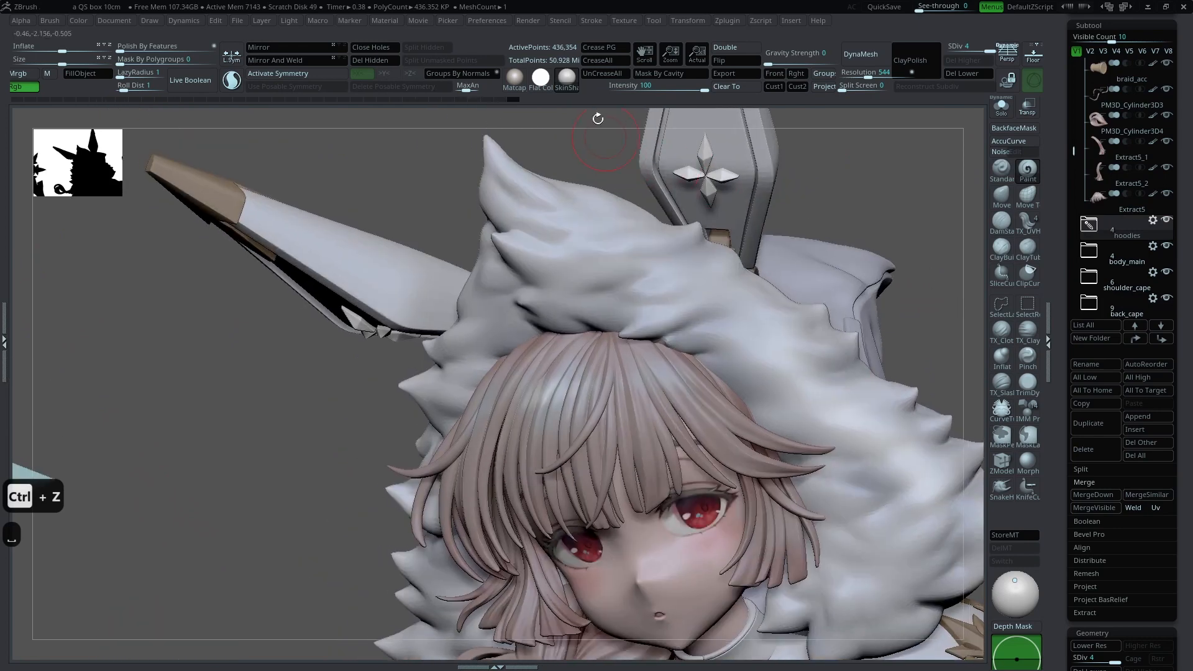
pyautogui.click(540, 79)
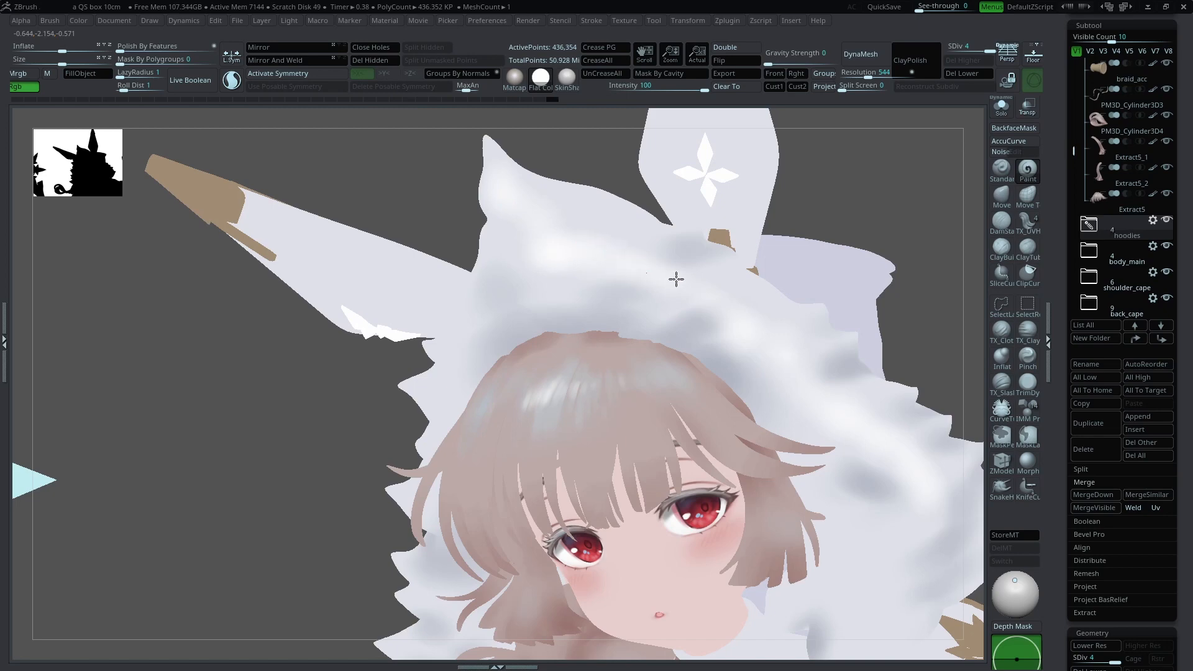
pyautogui.moveTo(901, 348)
pyautogui.keyDown('alt'); pyautogui.mouseDown()
pyautogui.moveTo(783, 266)
pyautogui.moveTo(774, 214)
pyautogui.moveTo(724, 304)
pyautogui.moveTo(714, 358)
pyautogui.mouseUp(); pyautogui.keyUp('alt')
pyautogui.press('space')
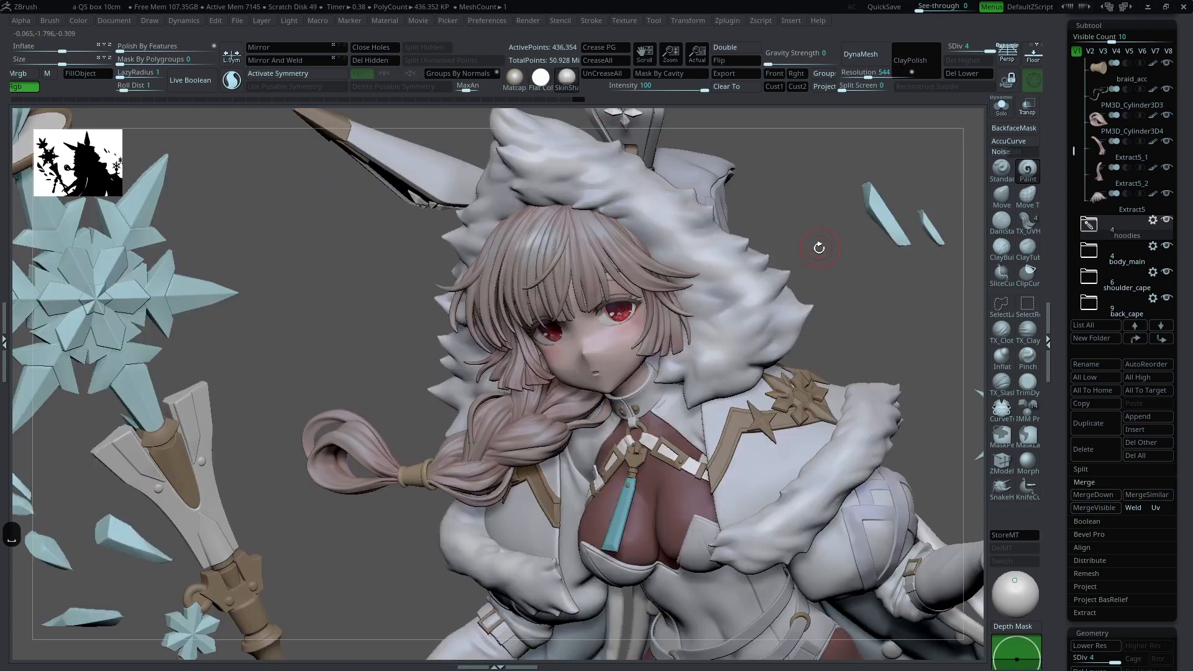
# Step: Select the bunny suit's round tail beneath the back cape and isolate it
pyautogui.moveTo(485, 398); pyautogui.dragTo(505, 377, button='right')
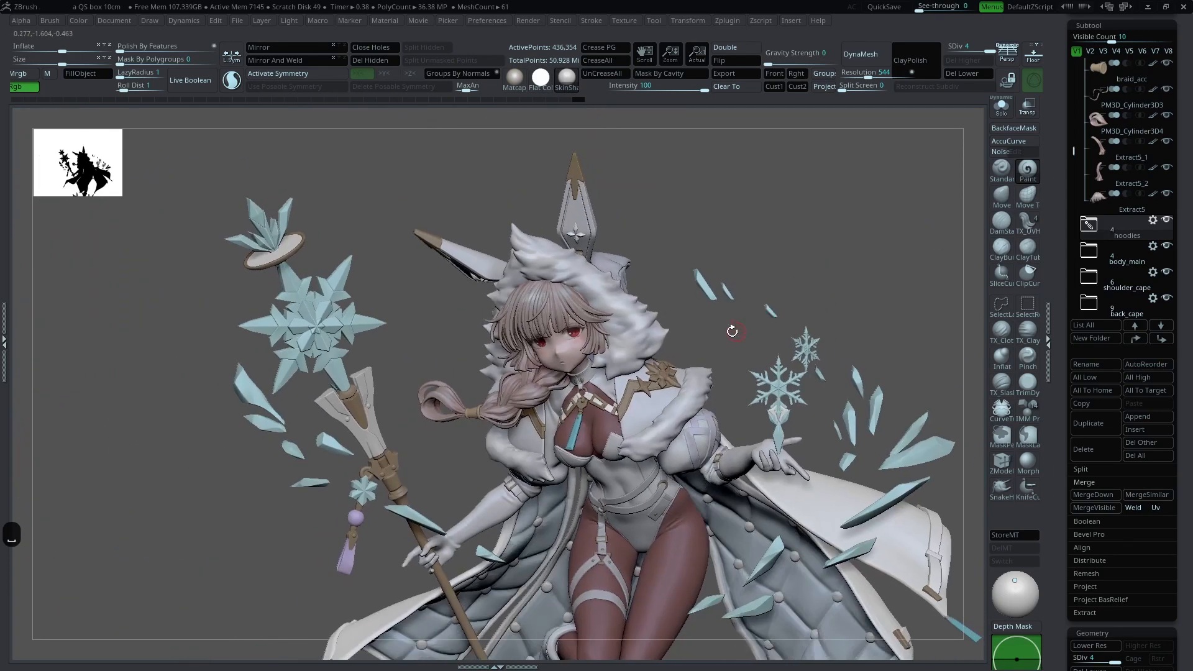
pyautogui.moveTo(808, 268); pyautogui.dragTo(698, 262, button='right')
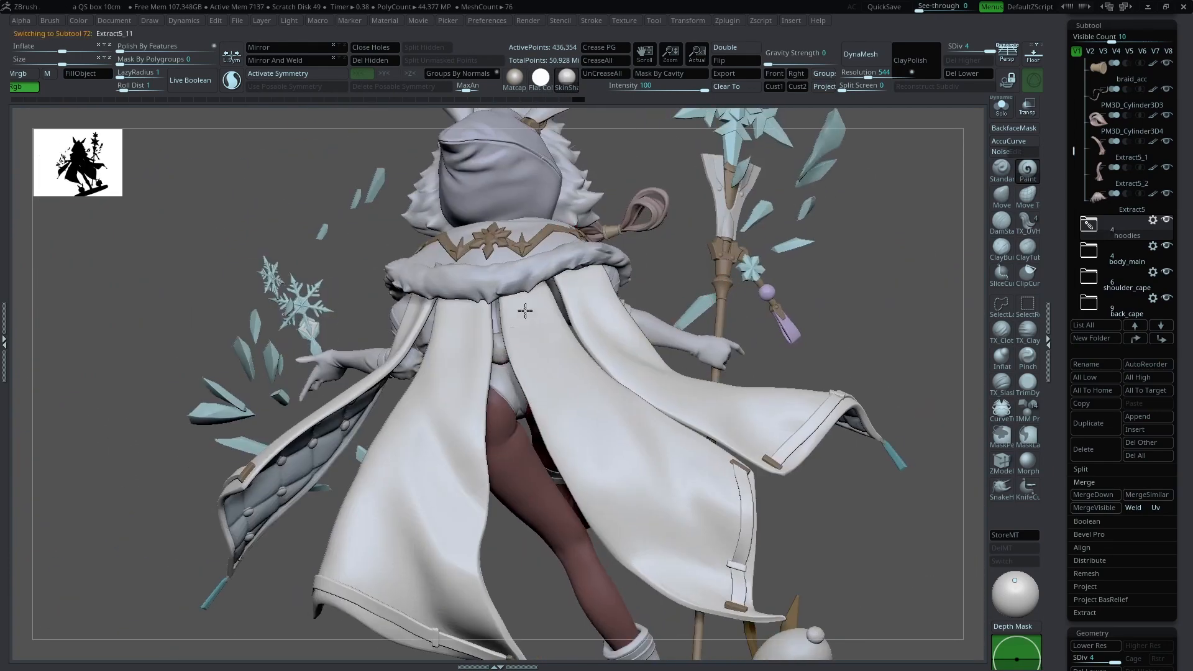
pyautogui.keyDown('alt'); pyautogui.click(520, 284); pyautogui.keyUp('alt')
pyautogui.press('f')
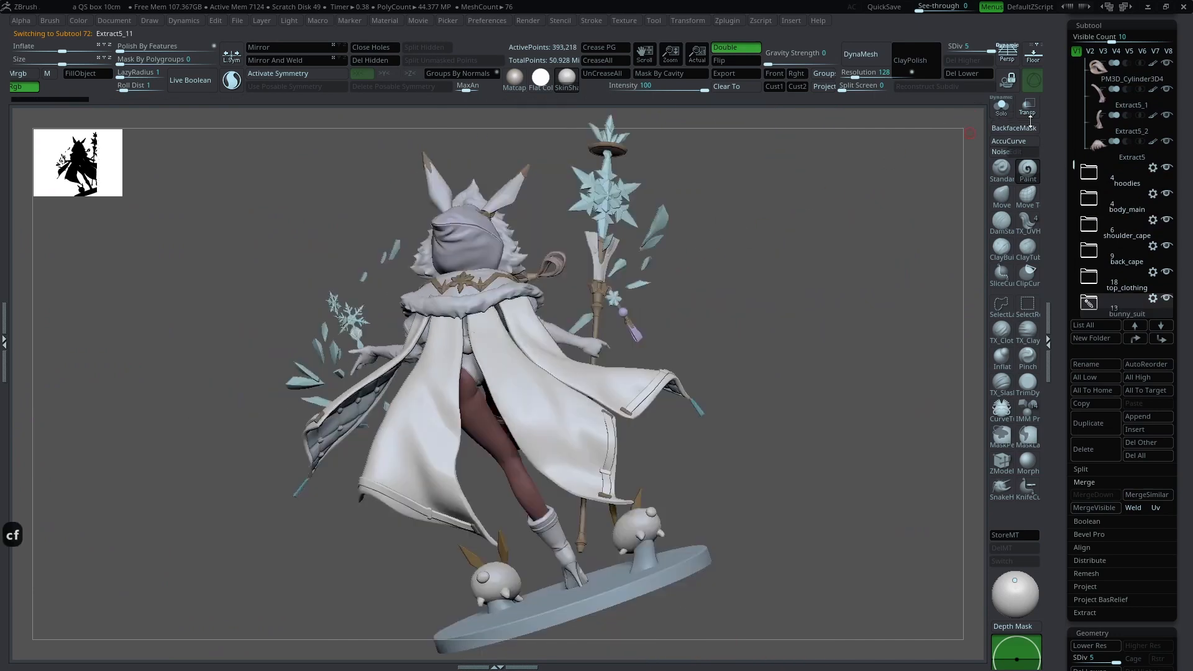
pyautogui.click(1001, 108)
pyautogui.press('f')
pyautogui.moveTo(780, 293)
pyautogui.keyDown('ctrl'); pyautogui.mouseDown(button='right')
pyautogui.moveTo(756, 277)
pyautogui.moveTo(870, 200)
pyautogui.mouseUp(button='right'); pyautogui.keyUp('ctrl')
pyautogui.moveTo(870, 200); pyautogui.dragTo(841, 226, button='right')
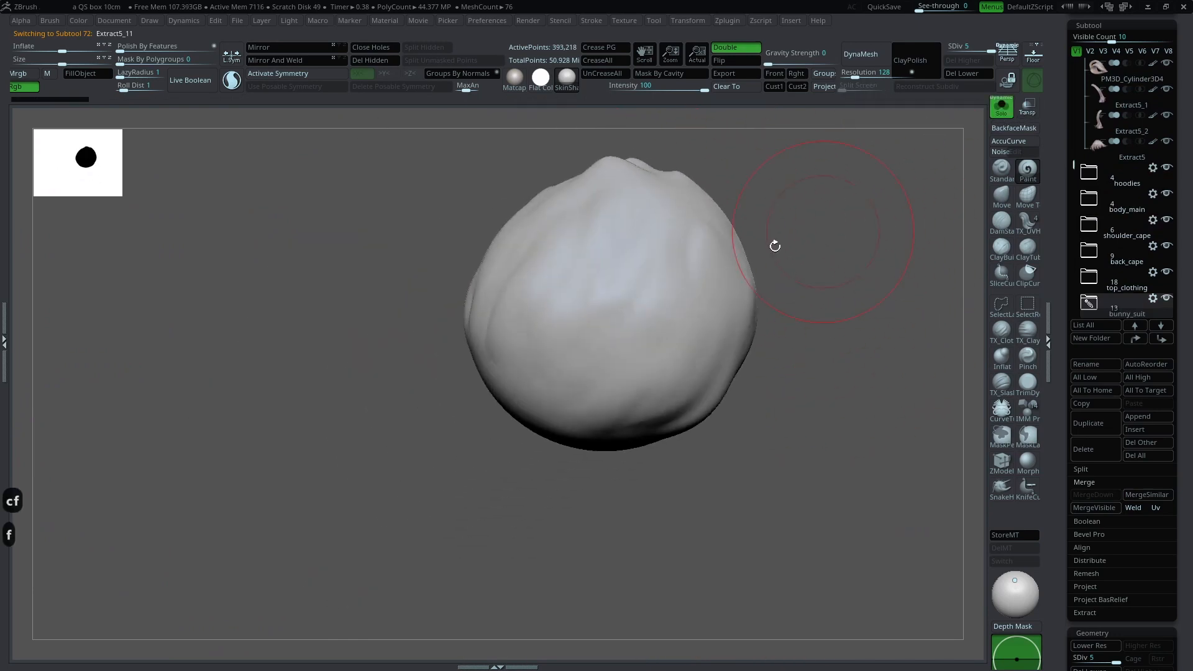
# Step: Adjust the paint brush and shade the folds around the lower part of the isolated tail
pyautogui.press('space')
pyautogui.click(639, 330)
pyautogui.moveTo(639, 330)
pyautogui.mouseDown()
pyautogui.moveTo(642, 352)
pyautogui.moveTo(652, 339)
pyautogui.mouseUp()
pyautogui.moveTo(796, 317); pyautogui.dragTo(743, 328, button='right')
pyautogui.moveTo(700, 388); pyautogui.dragTo(686, 408)
pyautogui.moveTo(709, 373)
pyautogui.mouseDown(button='right')
pyautogui.moveTo(800, 328)
pyautogui.moveTo(708, 339)
pyautogui.mouseUp(button='right')
pyautogui.moveTo(681, 351); pyautogui.dragTo(697, 380)
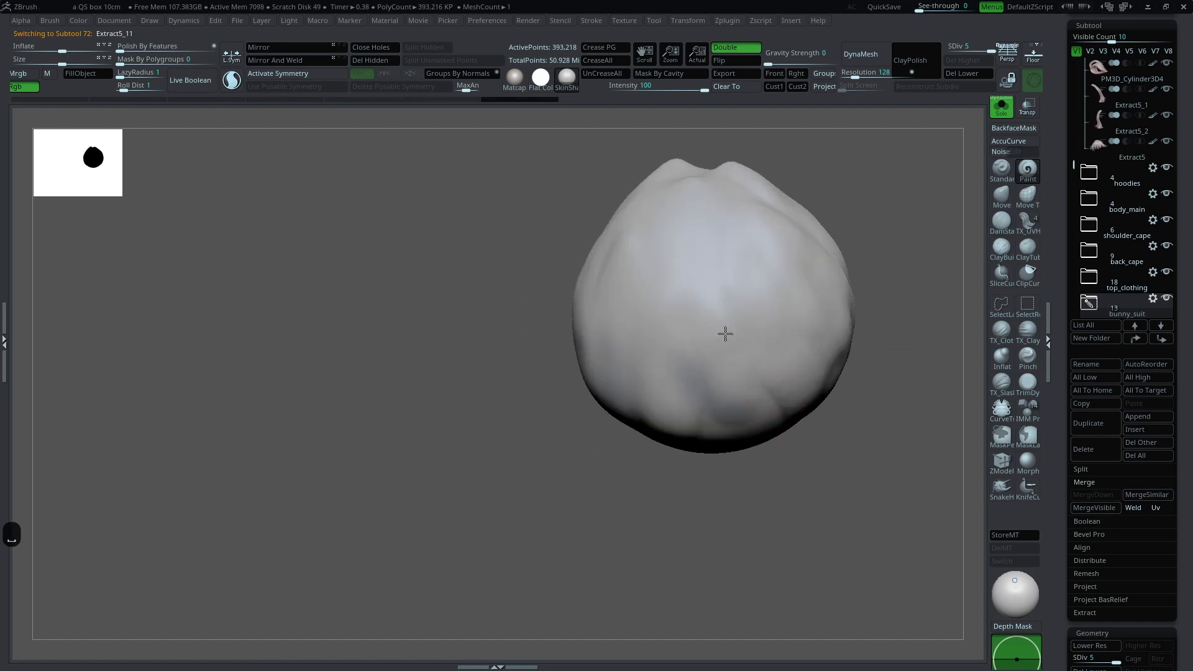
# Step: Pick a greyish-blue colour with a larger draw size and continue shading around the tail
pyautogui.moveTo(730, 323); pyautogui.dragTo(866, 283, button='right')
pyautogui.moveTo(935, 203); pyautogui.dragTo(641, 352, button='right')
pyautogui.keyDown('alt'); pyautogui.moveTo(933, 243); pyautogui.dragTo(851, 279); pyautogui.keyUp('alt')
pyautogui.press('space')
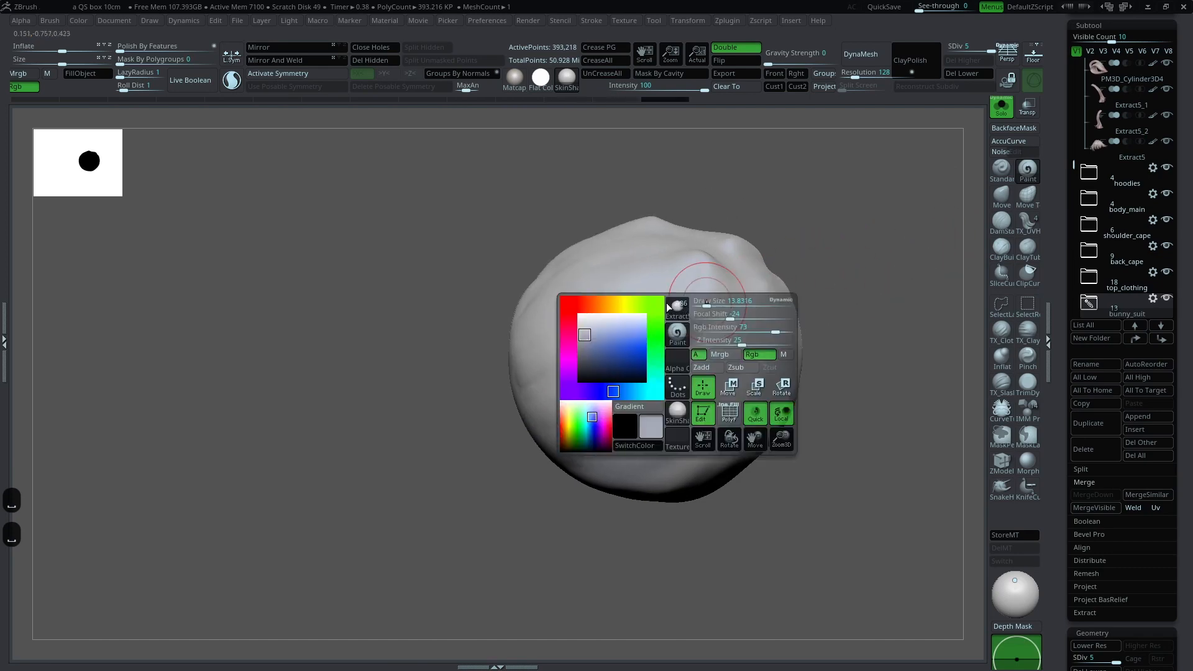
pyautogui.click(584, 336)
pyautogui.moveTo(708, 302)
pyautogui.mouseDown()
pyautogui.moveTo(712, 267)
pyautogui.moveTo(761, 304)
pyautogui.mouseUp()
pyautogui.moveTo(761, 304)
pyautogui.keyDown('ctrl'); pyautogui.mouseDown(button='right')
pyautogui.moveTo(827, 242)
pyautogui.moveTo(870, 244)
pyautogui.moveTo(860, 290)
pyautogui.mouseUp(button='right'); pyautogui.keyUp('ctrl')
# Step: Show the full model again and select the hood's outer fabric
pyautogui.click(1003, 112)
pyautogui.press('f')
pyautogui.keyDown('alt'); pyautogui.moveTo(746, 236); pyautogui.dragTo(895, 292, button='right'); pyautogui.keyUp('alt')
pyautogui.keyDown('ctrl'); pyautogui.moveTo(895, 186); pyautogui.dragTo(746, 249, button='right'); pyautogui.keyUp('ctrl')
pyautogui.keyDown('alt'); pyautogui.click(597, 249); pyautogui.keyUp('alt')
pyautogui.keyDown('alt'); pyautogui.moveTo(783, 180); pyautogui.dragTo(851, 249, button='right'); pyautogui.keyUp('alt')
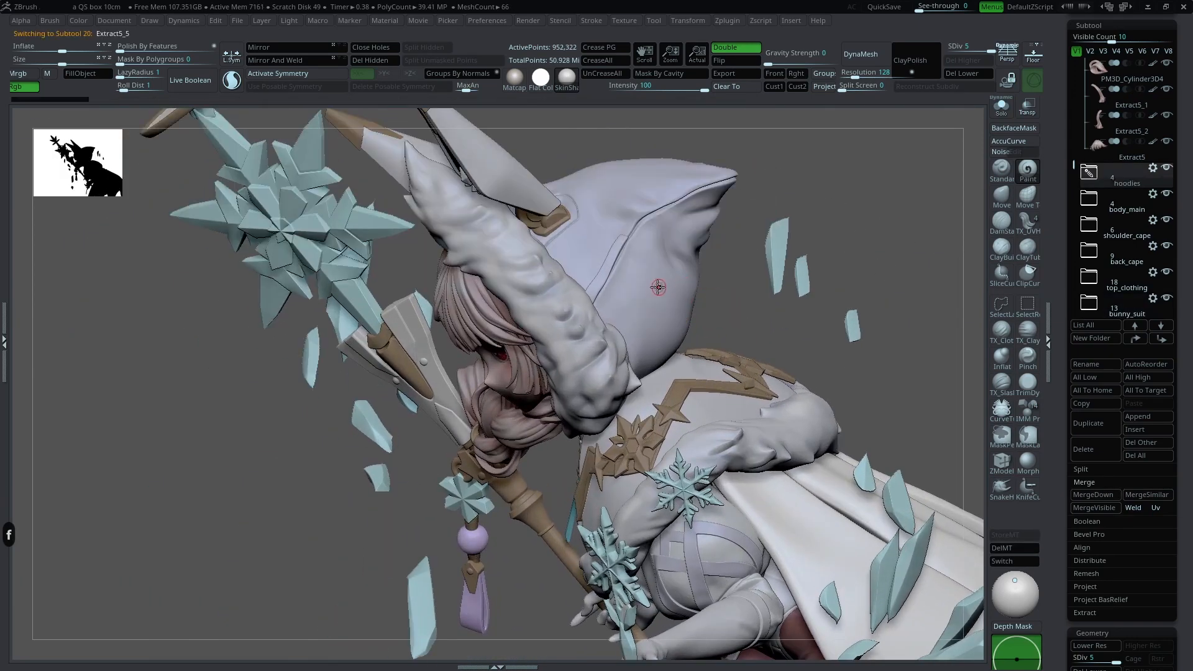
# Step: Overlay the reference illustration in Spotlight, shift it over the hood and toggle it on and off to compare the colours
pyautogui.moveTo(680, 253); pyautogui.dragTo(649, 280, button='right')
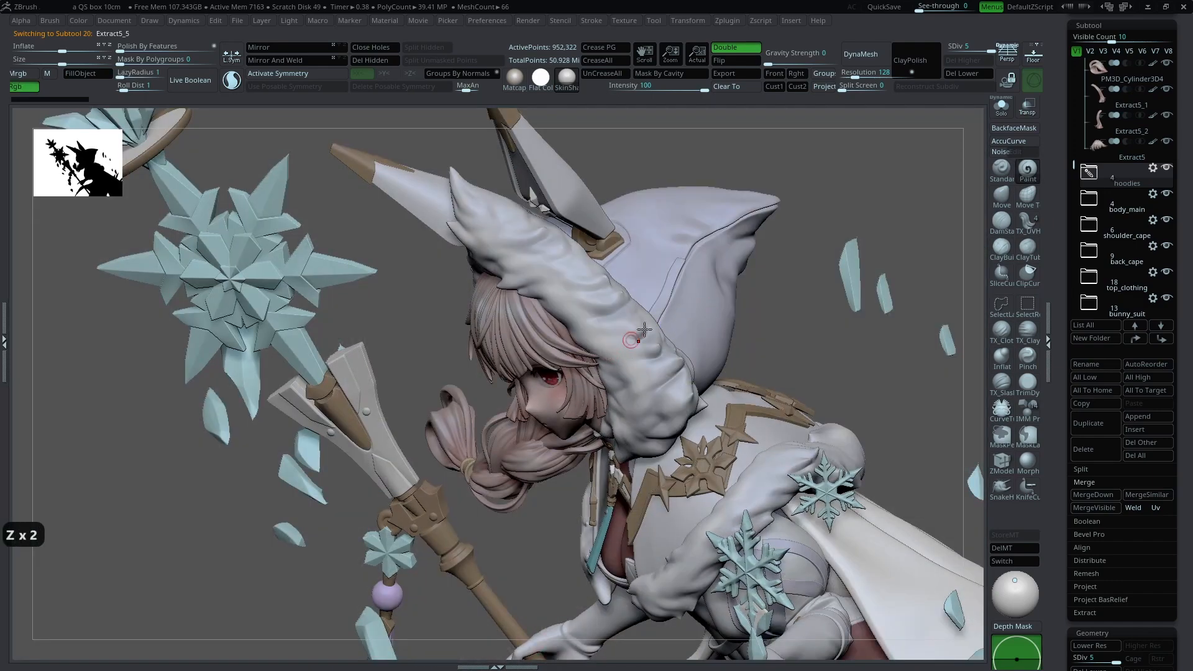
pyautogui.press('z')
pyautogui.press('z')
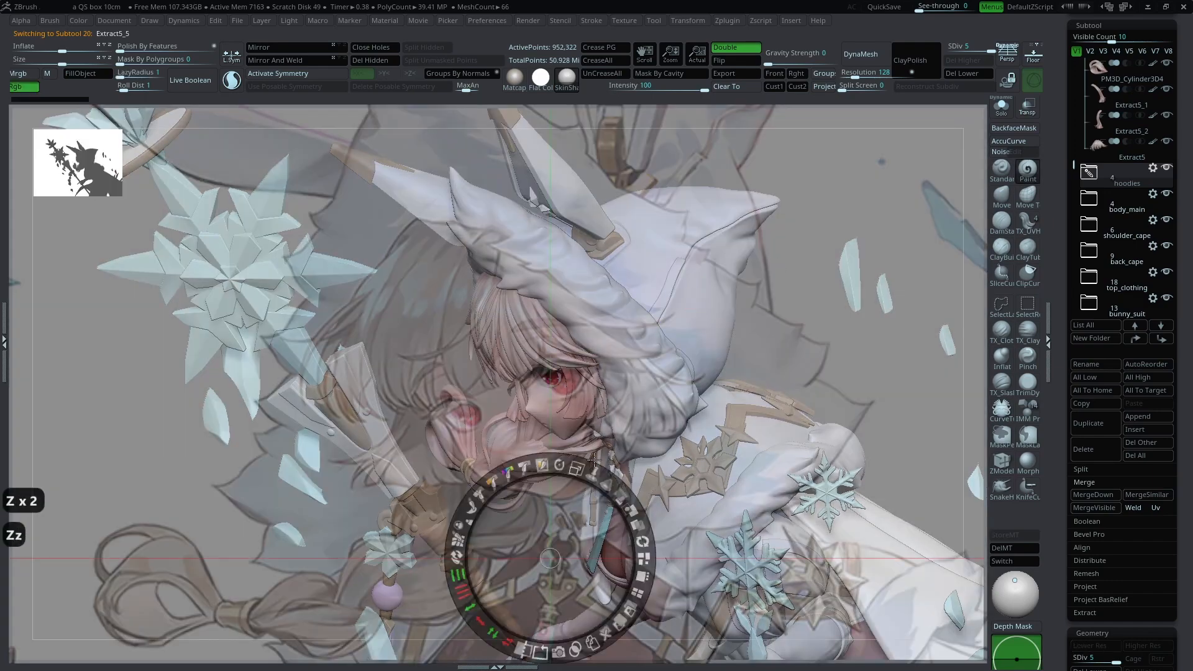
pyautogui.moveTo(576, 468); pyautogui.dragTo(458, 575)
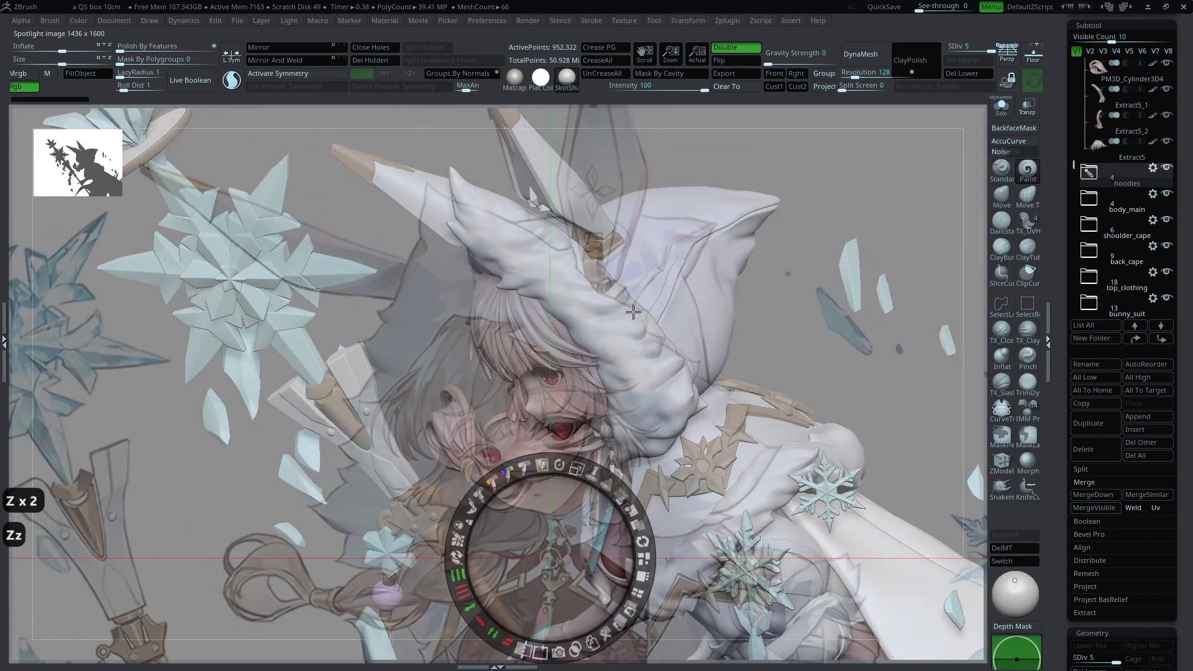
pyautogui.hotkey('shift', 'z')
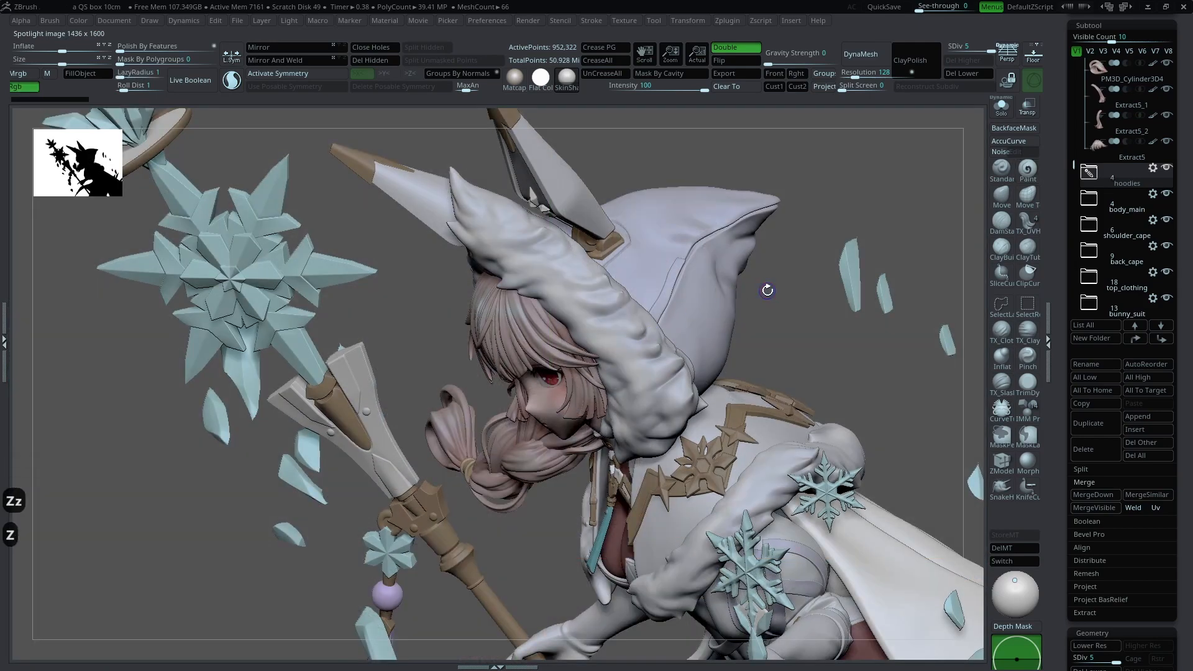
pyautogui.hotkey('shift', 'z')
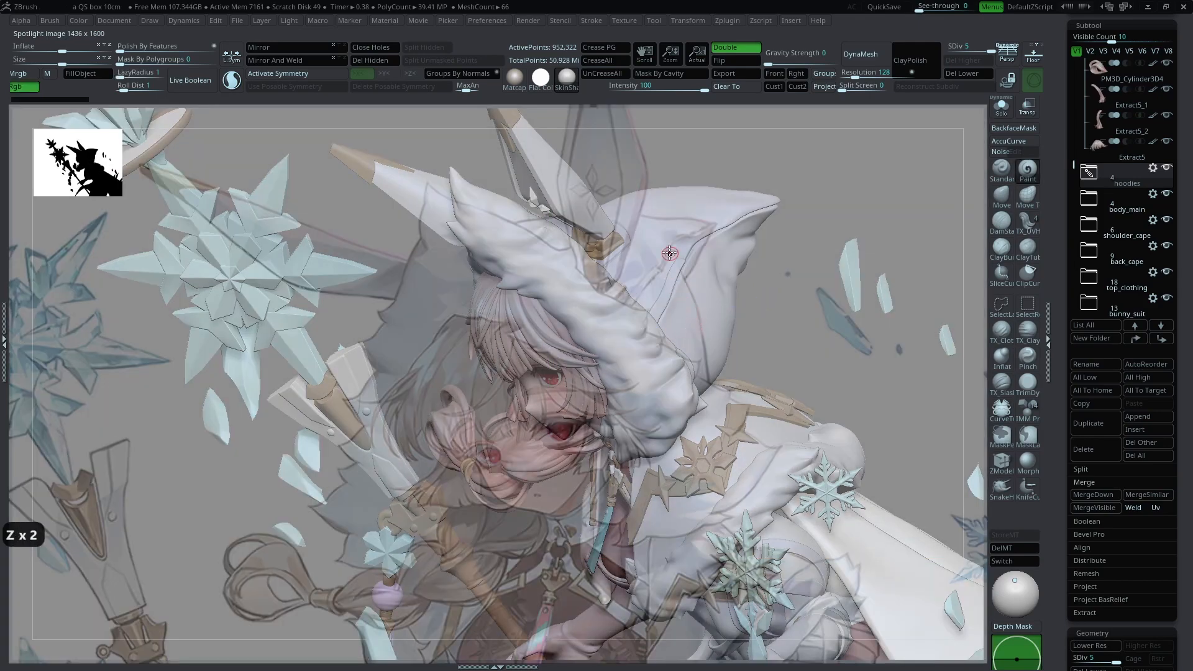
pyautogui.hotkey('shift', 'z')
pyautogui.hotkey('shift', 'z')
pyautogui.hotkey('shift', 'z')
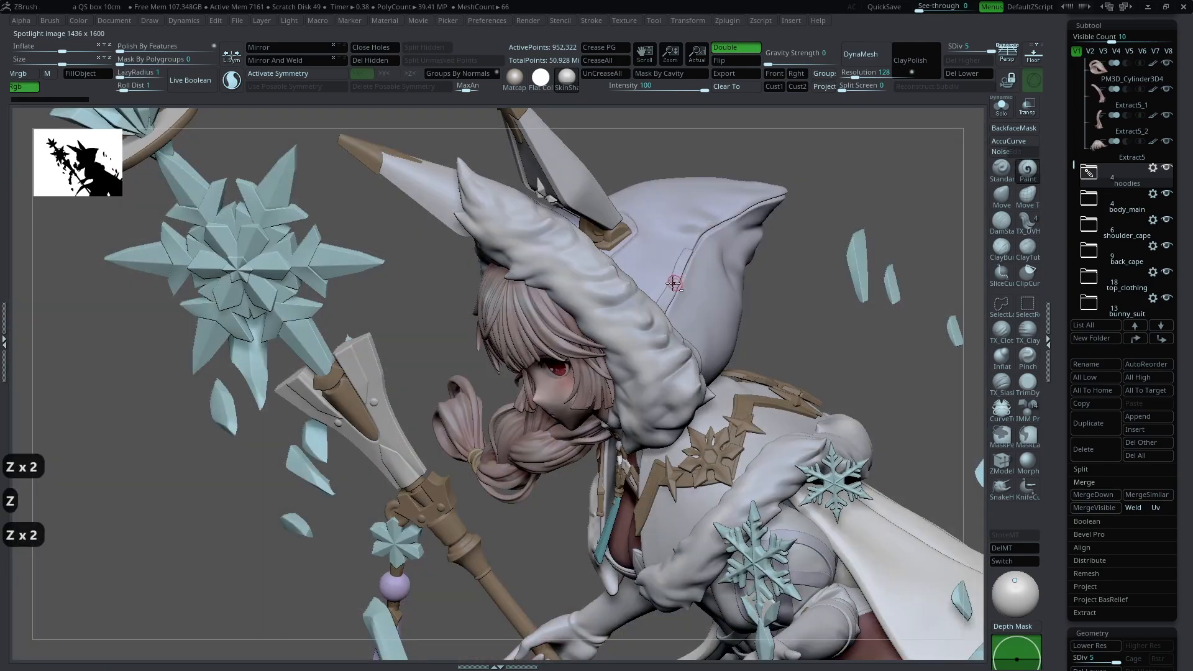
# Step: Sample the lavender colour from the hood's outer fabric and fill the shoulder cape with it
pyautogui.keyDown('alt'); pyautogui.click(675, 283); pyautogui.keyUp('alt')
pyautogui.keyDown('alt'); pyautogui.moveTo(793, 304); pyautogui.dragTo(820, 354); pyautogui.keyUp('alt')
pyautogui.click(1001, 197)
pyautogui.press('space')
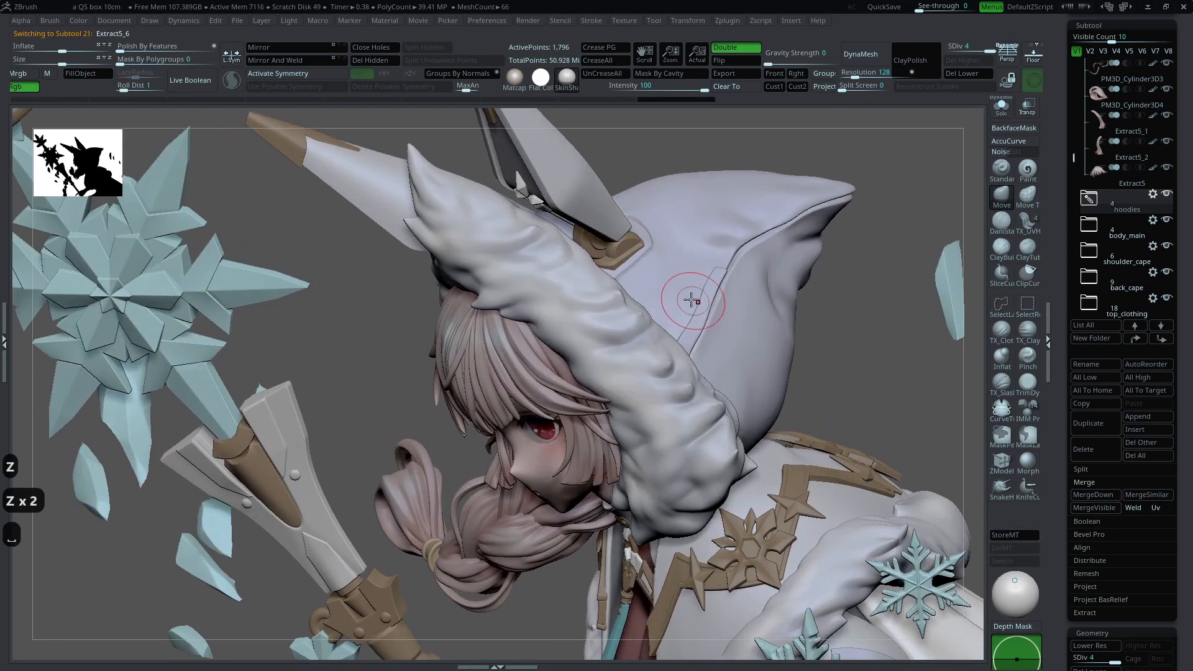
pyautogui.press('c')
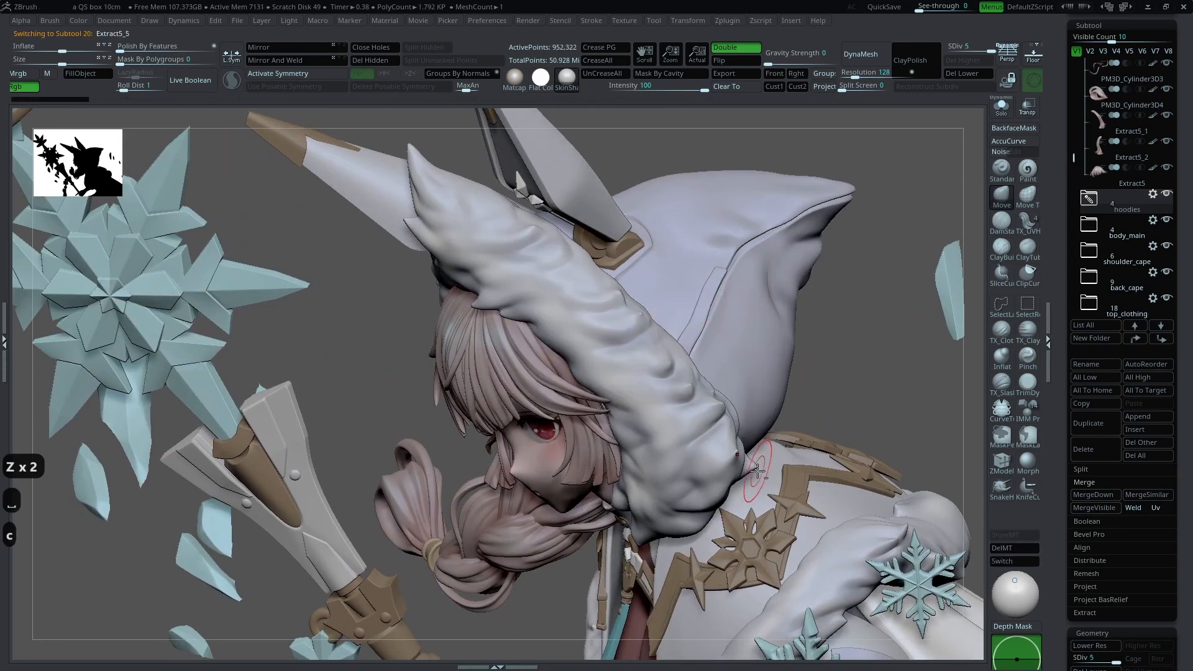
pyautogui.keyDown('alt'); pyautogui.click(759, 471); pyautogui.keyUp('alt')
pyautogui.hotkey('ctrl', 'alt', 'c')
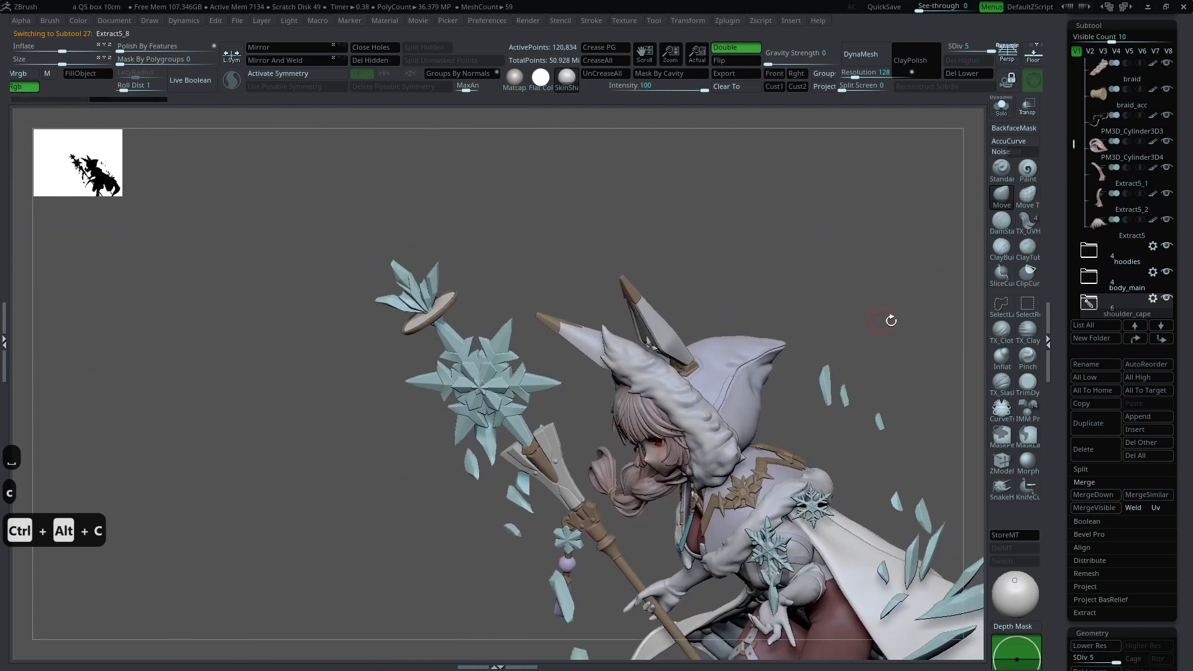
# Step: Select the back cape panel beside the raised hand, isolate it and turn it to show the quilted lining
pyautogui.moveTo(863, 264); pyautogui.dragTo(789, 323)
pyautogui.keyDown('alt'); pyautogui.click(714, 414); pyautogui.keyUp('alt')
pyautogui.click(1001, 108)
pyautogui.moveTo(912, 178); pyautogui.dragTo(676, 372)
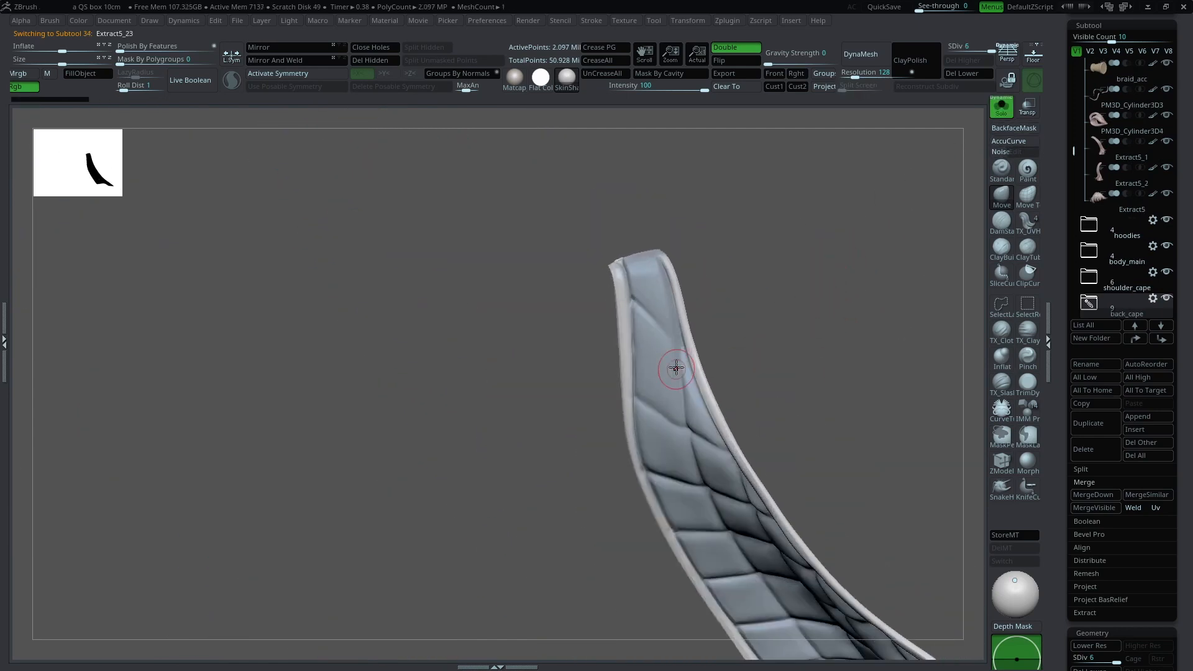
pyautogui.moveTo(659, 329); pyautogui.dragTo(767, 316)
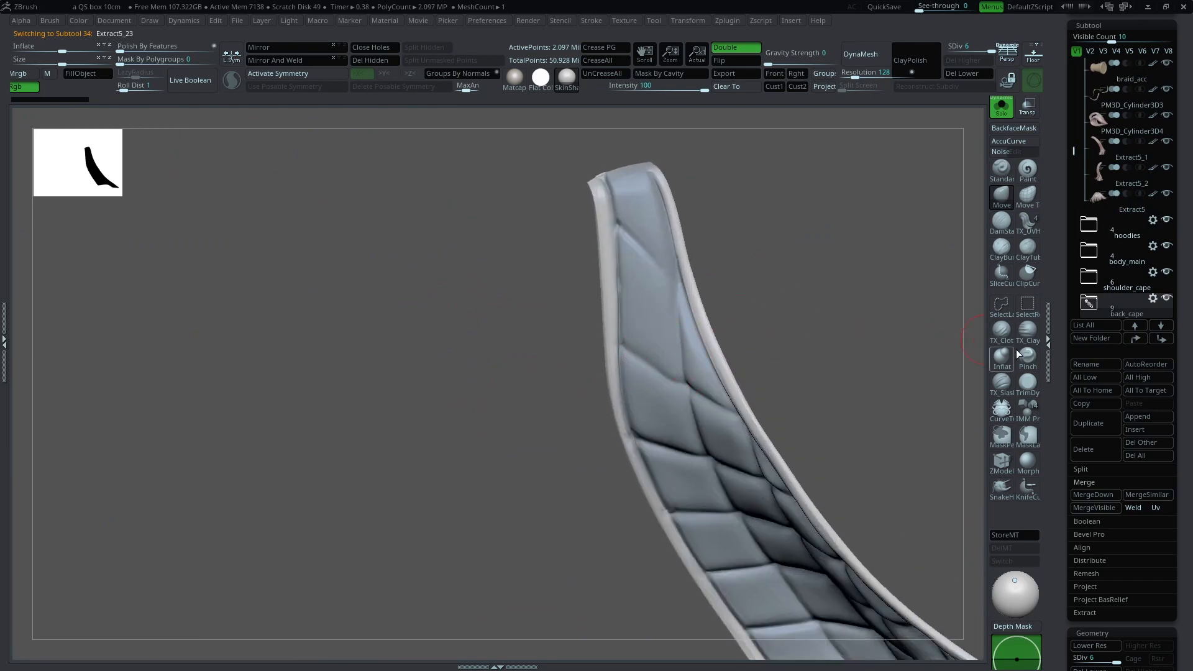
# Step: Open Mask By Polypaint from the colour masking options for the isolated cape panel
pyautogui.moveTo(1059, 371); pyautogui.dragTo(1065, 199)
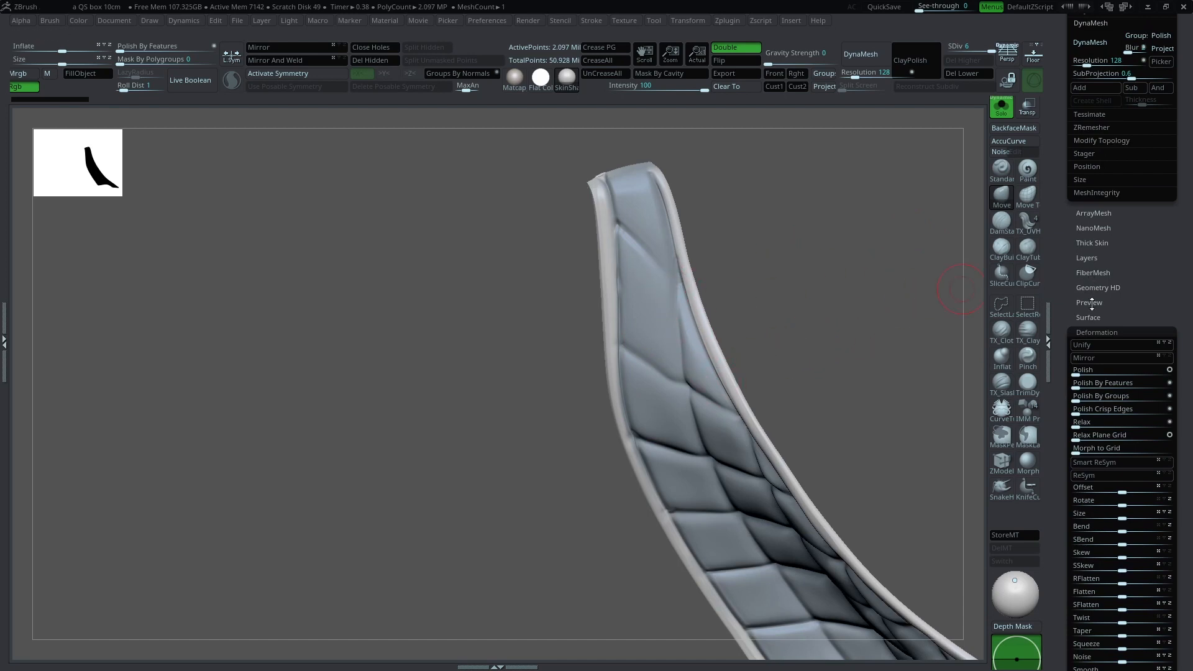
pyautogui.click(1089, 332)
pyautogui.scroll(2, 1100, 261)
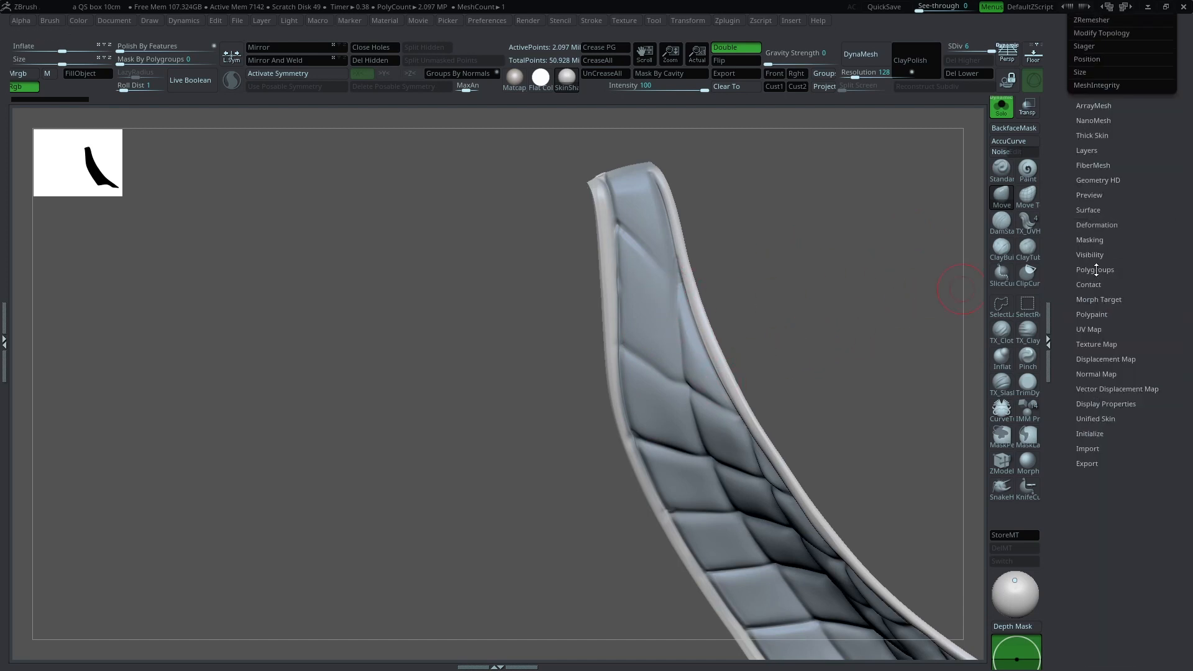
pyautogui.click(1092, 240)
pyautogui.scroll(-5, 1091, 314)
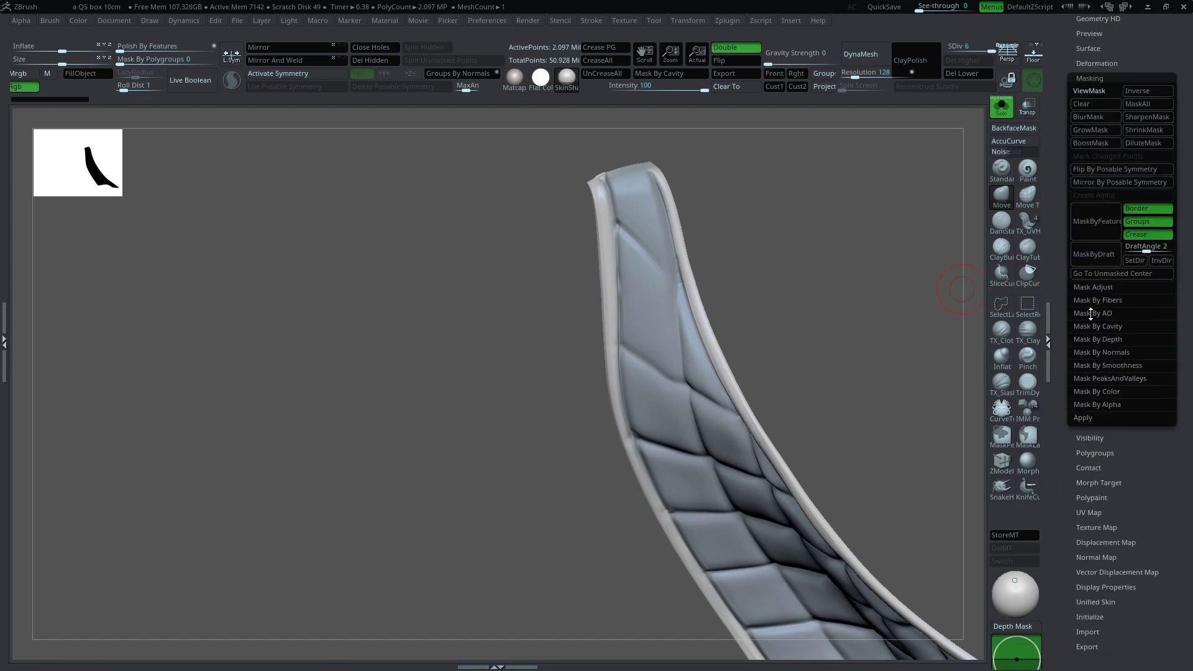
pyautogui.click(1111, 405)
pyautogui.click(1115, 403)
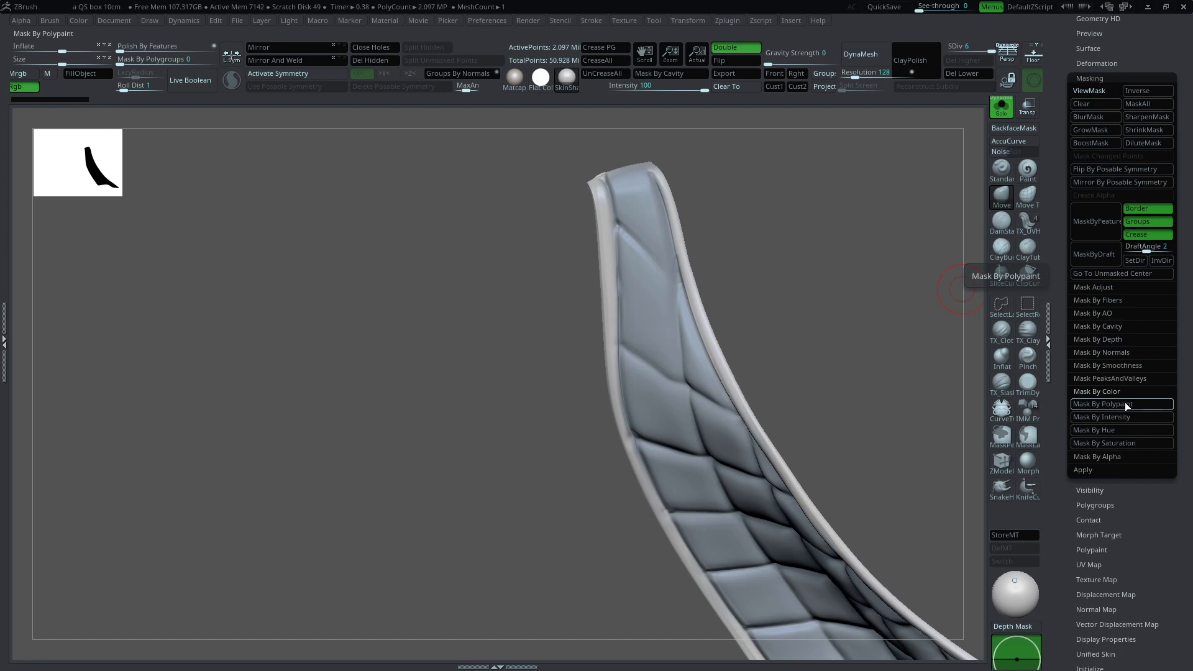
pyautogui.click(1126, 405)
# Step: Mask the quilted lining by its sampled light blue-grey colour with a tolerance of 7 and apply the mask
pyautogui.scroll(8, 916, 353)
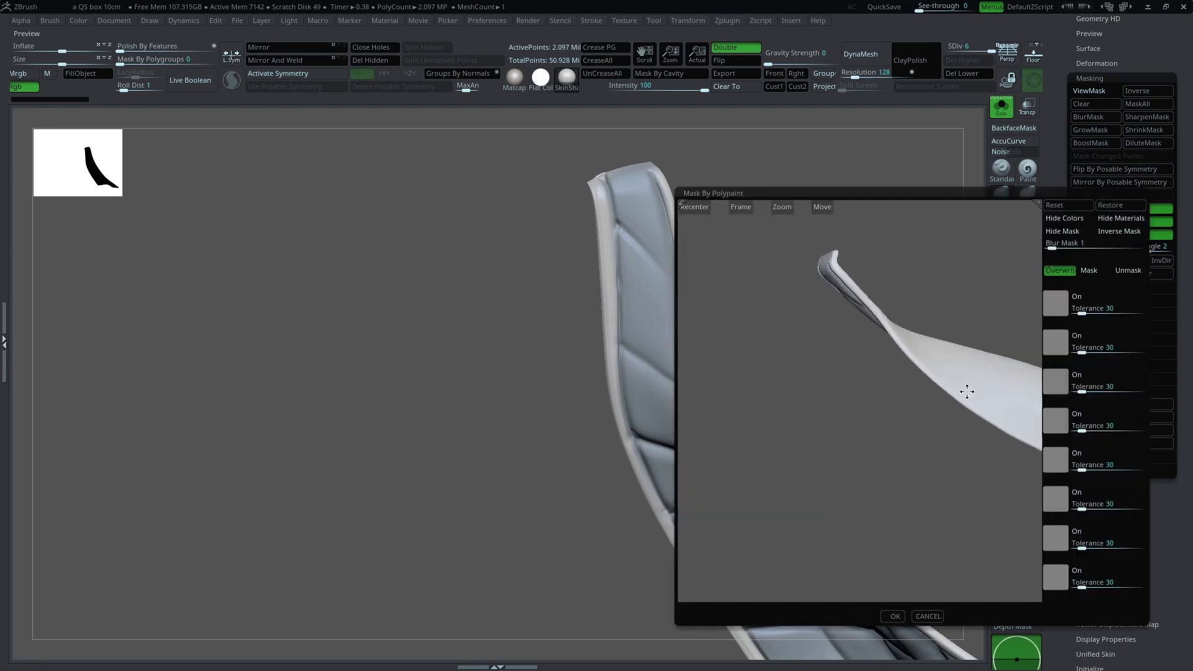
pyautogui.click(1054, 304)
pyautogui.click(915, 396)
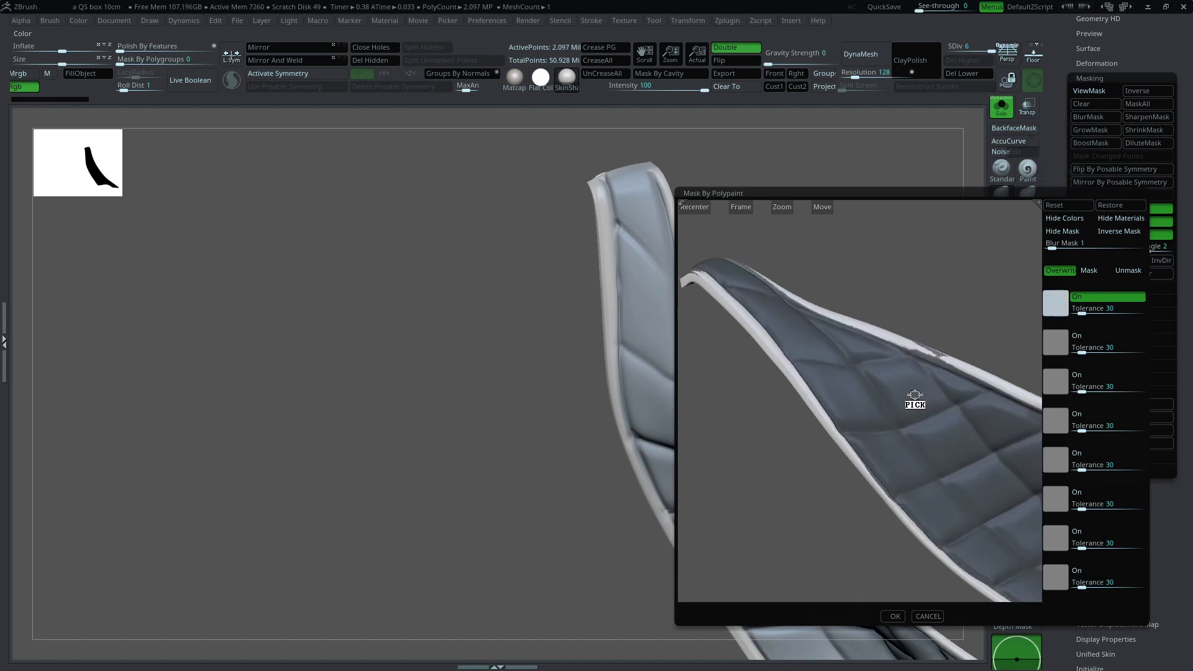
pyautogui.moveTo(1082, 313); pyautogui.dragTo(1077, 312)
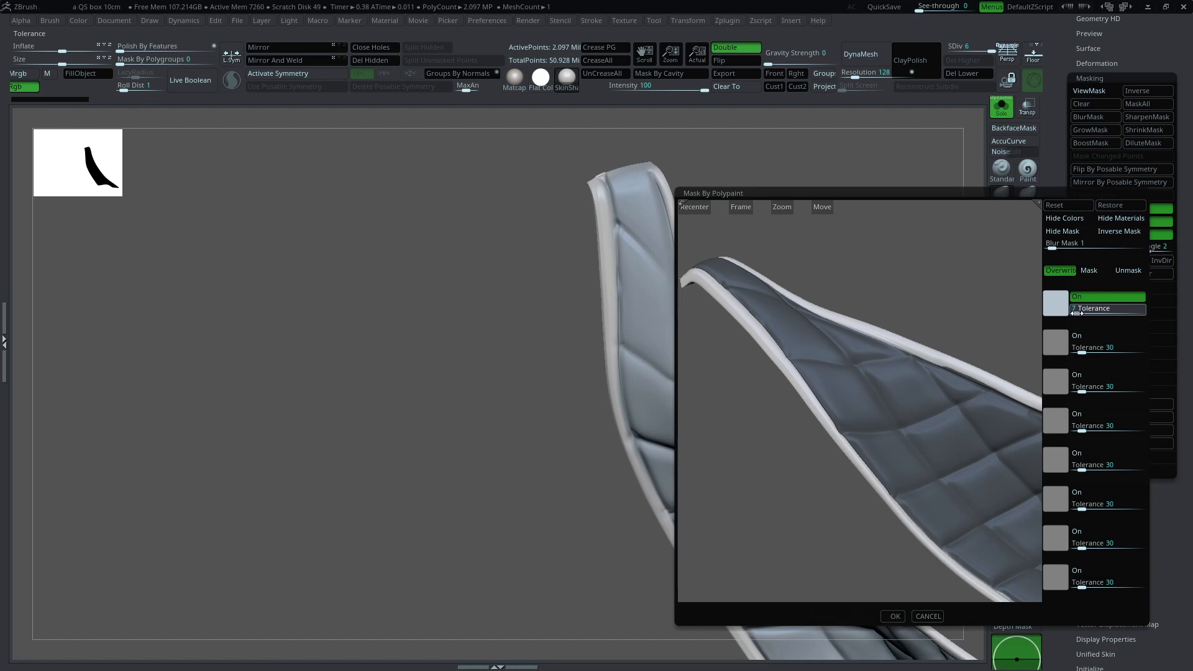
pyautogui.click(895, 616)
# Step: Fill the cape panel's unmasked outer fabric with the lavender colour, clear the mask and show the full model
pyautogui.moveTo(897, 373); pyautogui.dragTo(894, 339)
pyautogui.hotkey('ctrl', 'alt', 'c')
pyautogui.keyDown('ctrl'); pyautogui.moveTo(894, 339); pyautogui.dragTo(933, 323); pyautogui.keyUp('ctrl')
pyautogui.click(1001, 108)
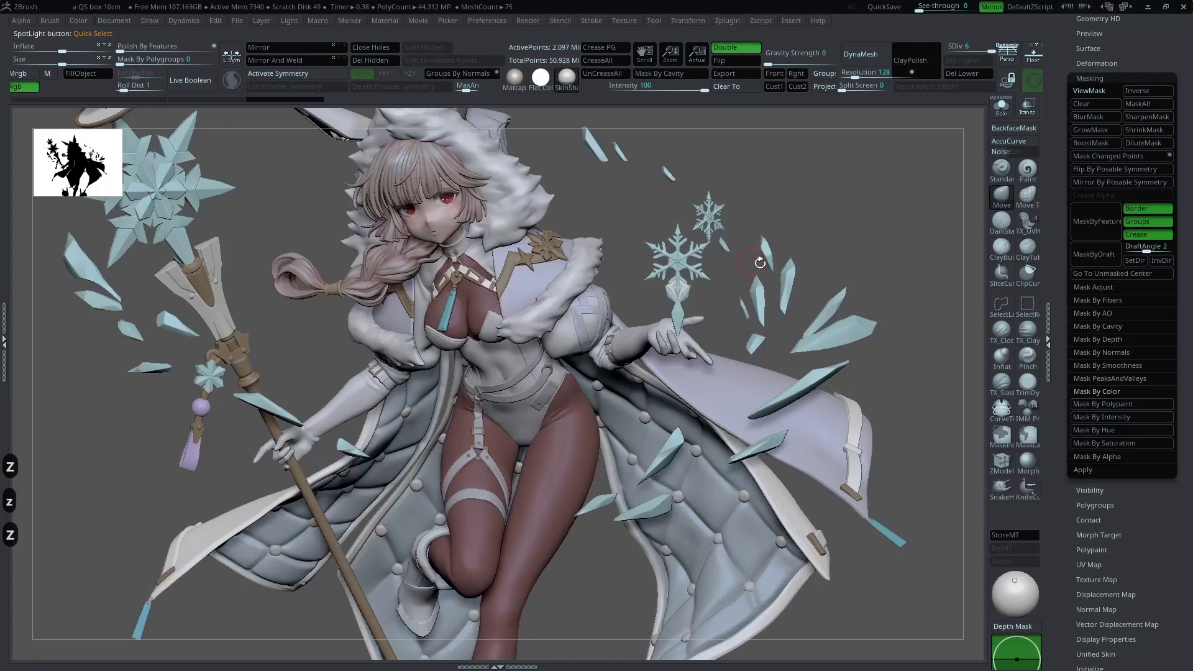
# Step: Compare the model with the reference, undo the mask clearing on the cape panel and open Adjust Colors
pyautogui.moveTo(759, 263); pyautogui.dragTo(865, 284)
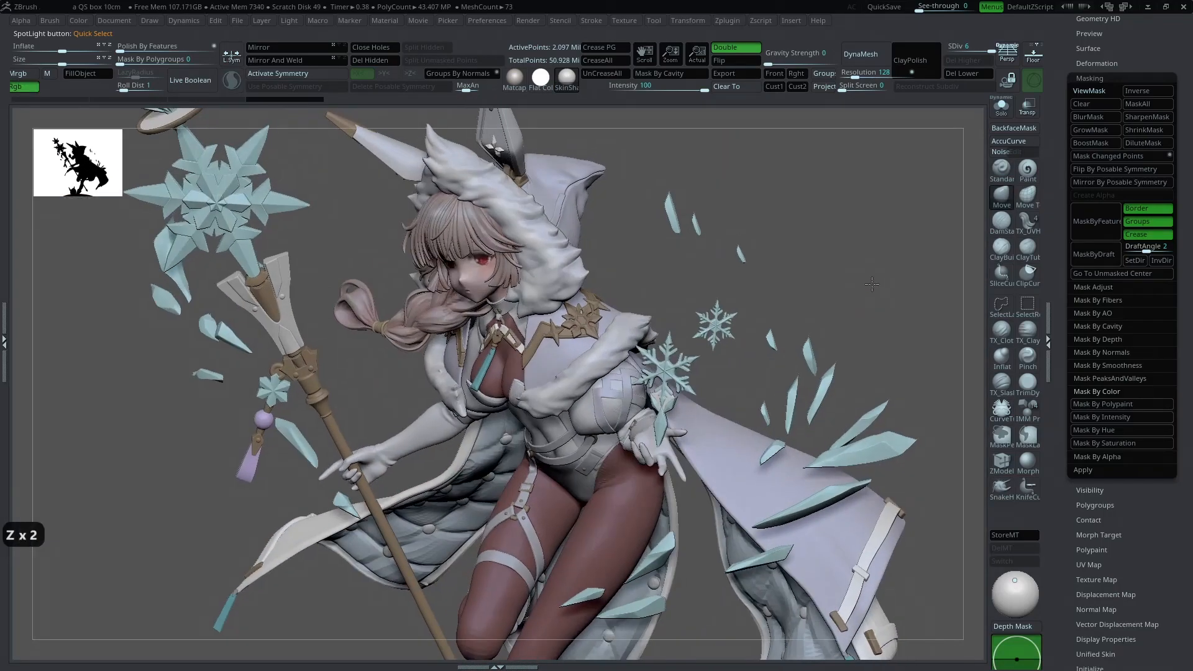
pyautogui.hotkey('ctrl', 'z')
pyautogui.moveTo(872, 284); pyautogui.dragTo(814, 338)
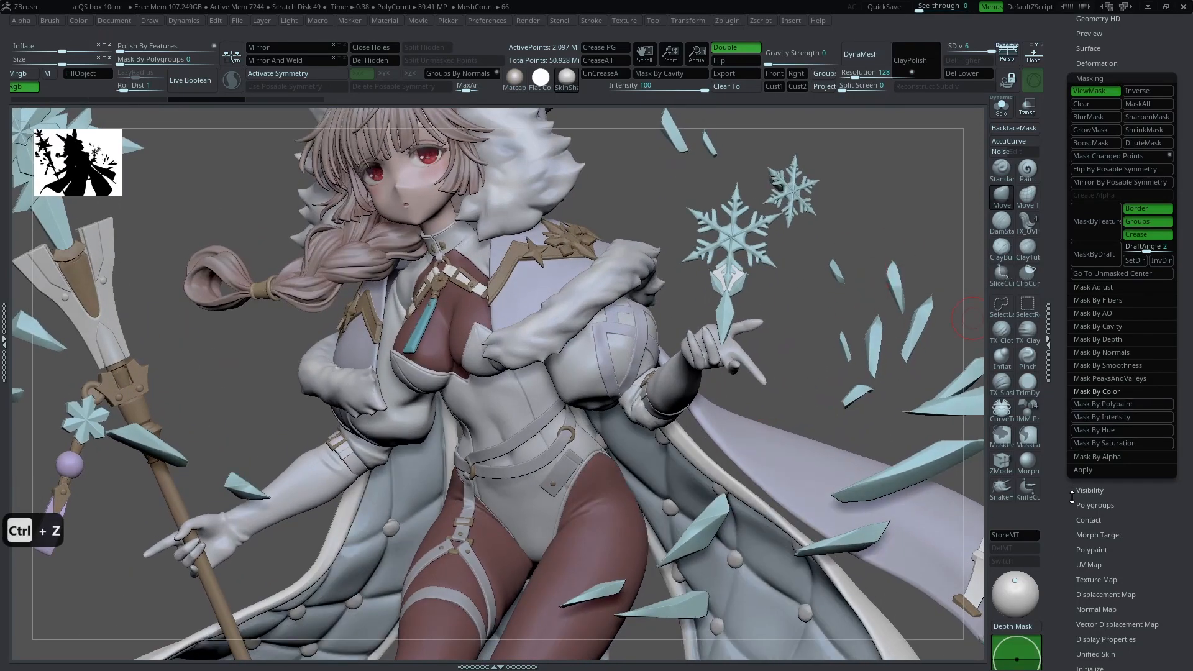
pyautogui.scroll(-3, 1094, 408)
pyautogui.click(1103, 338)
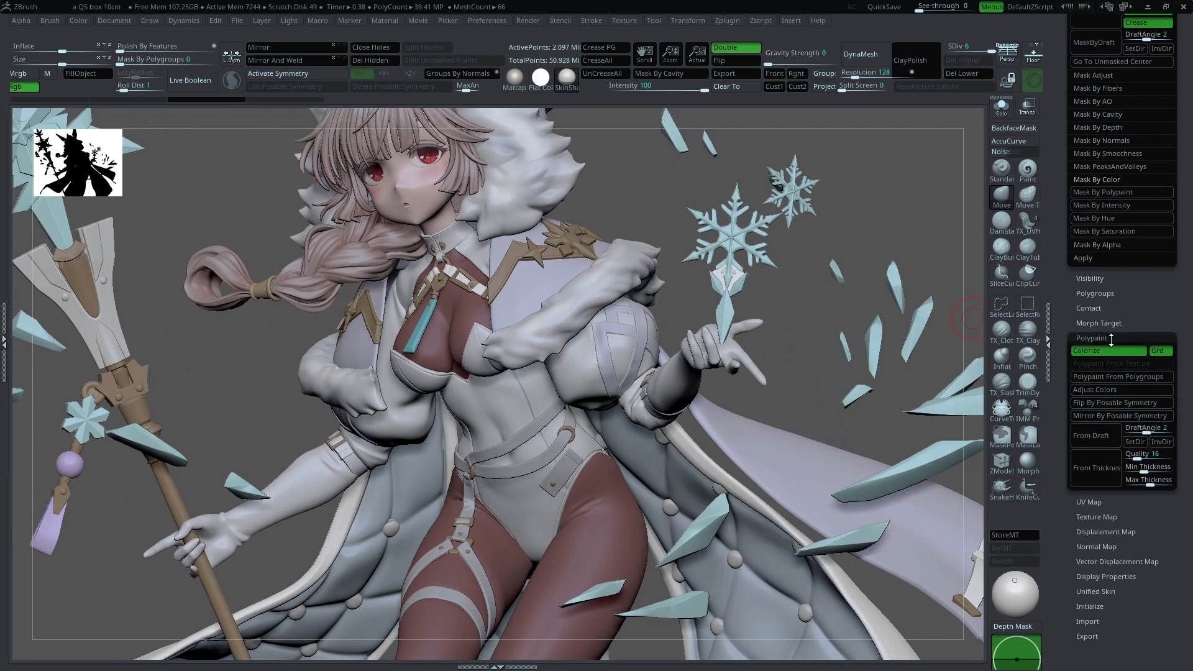
pyautogui.click(1107, 390)
# Step: Slightly lower the HSV Saturation of the panel's unmasked outer fabric, then compare it with the earlier colour using undo and redo
pyautogui.moveTo(863, 327); pyautogui.dragTo(864, 402)
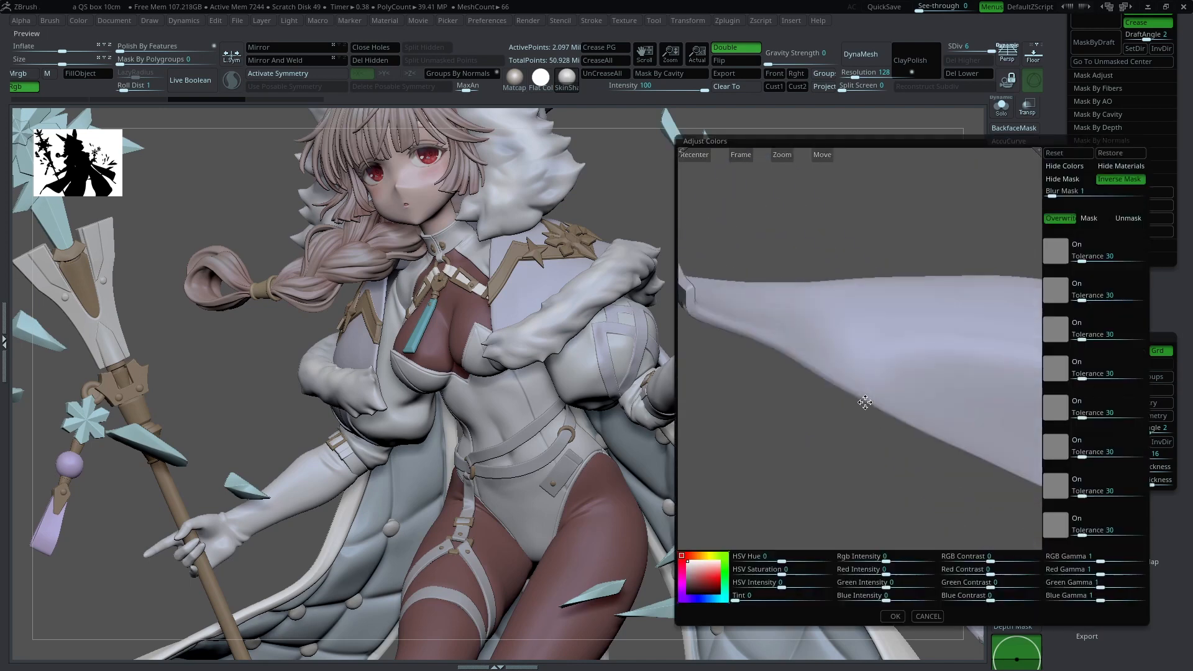
pyautogui.moveTo(915, 357); pyautogui.dragTo(937, 404)
pyautogui.moveTo(780, 570); pyautogui.dragTo(768, 569)
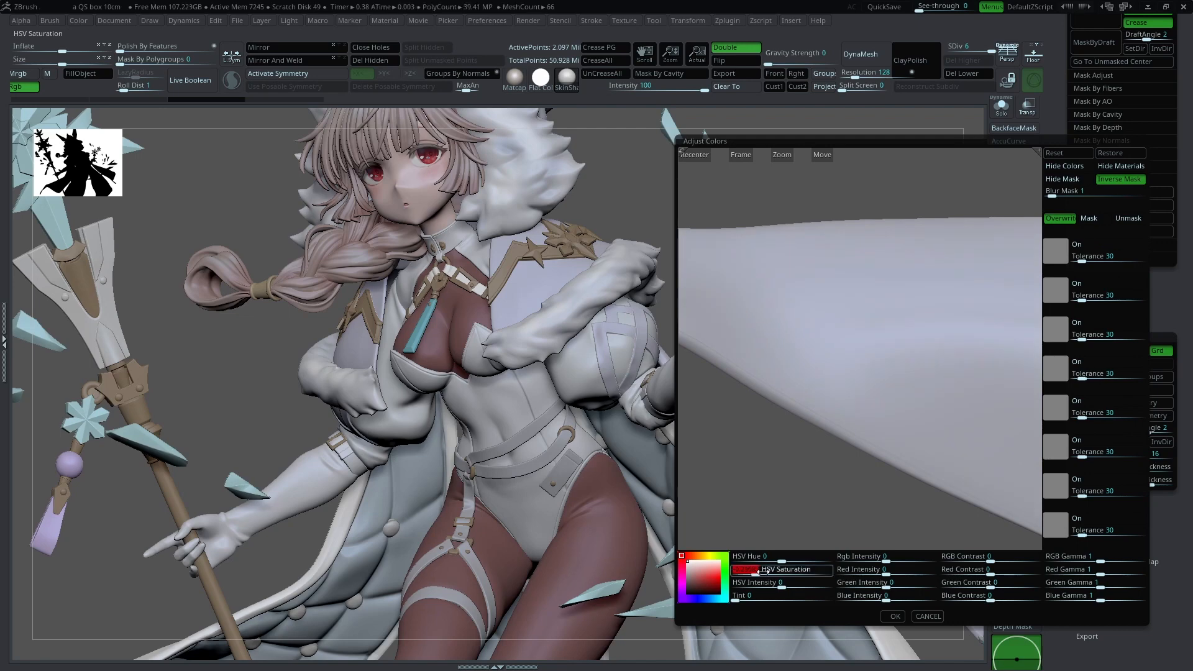
pyautogui.click(895, 616)
pyautogui.moveTo(832, 381); pyautogui.dragTo(801, 361)
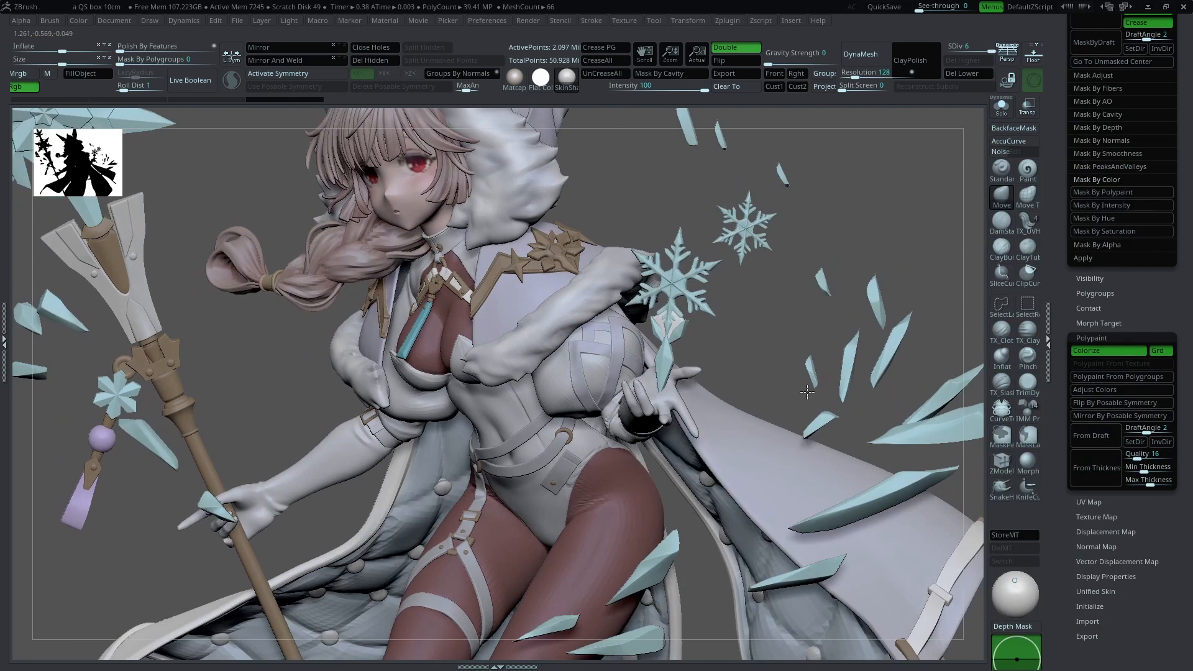
pyautogui.hotkey('ctrl', 'z')
pyautogui.hotkey('ctrl', 'shift', 'z')
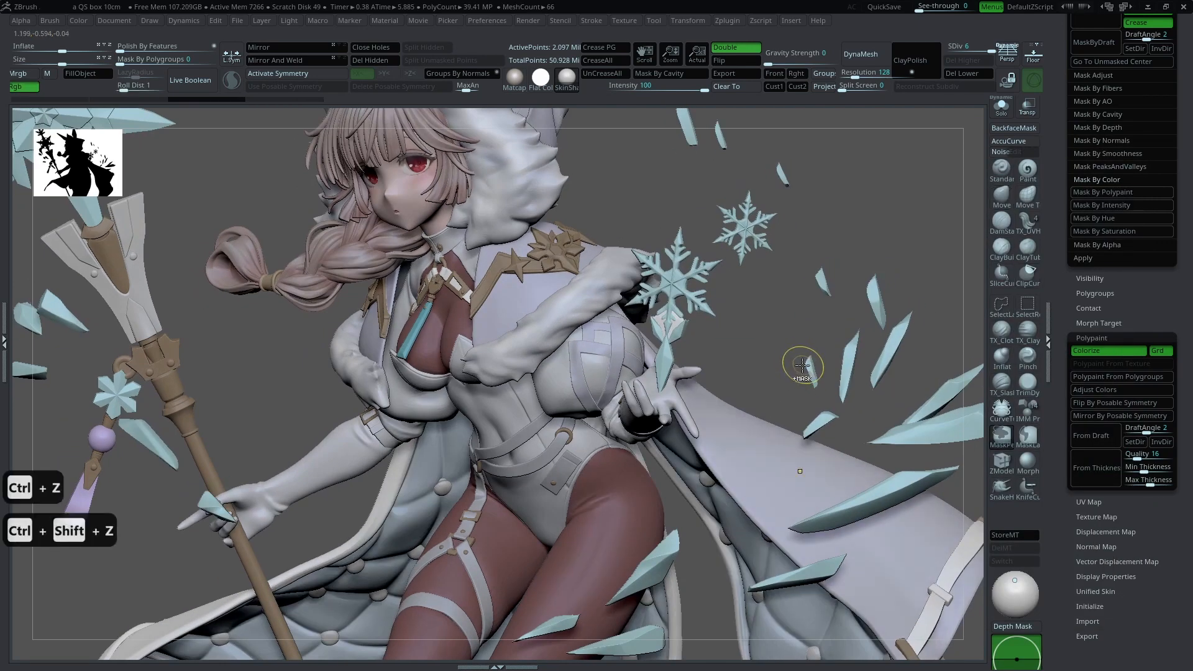
# Step: Sample the desaturated lavender from the back cape and fill the shoulder cape with it
pyautogui.press('c')
pyautogui.moveTo(768, 454)
pyautogui.mouseDown(button='right')
pyautogui.moveTo(739, 437)
pyautogui.moveTo(761, 463)
pyautogui.mouseUp(button='right')
pyautogui.moveTo(628, 417); pyautogui.dragTo(693, 423, button='right')
pyautogui.keyDown('alt'); pyautogui.click(693, 423); pyautogui.keyUp('alt')
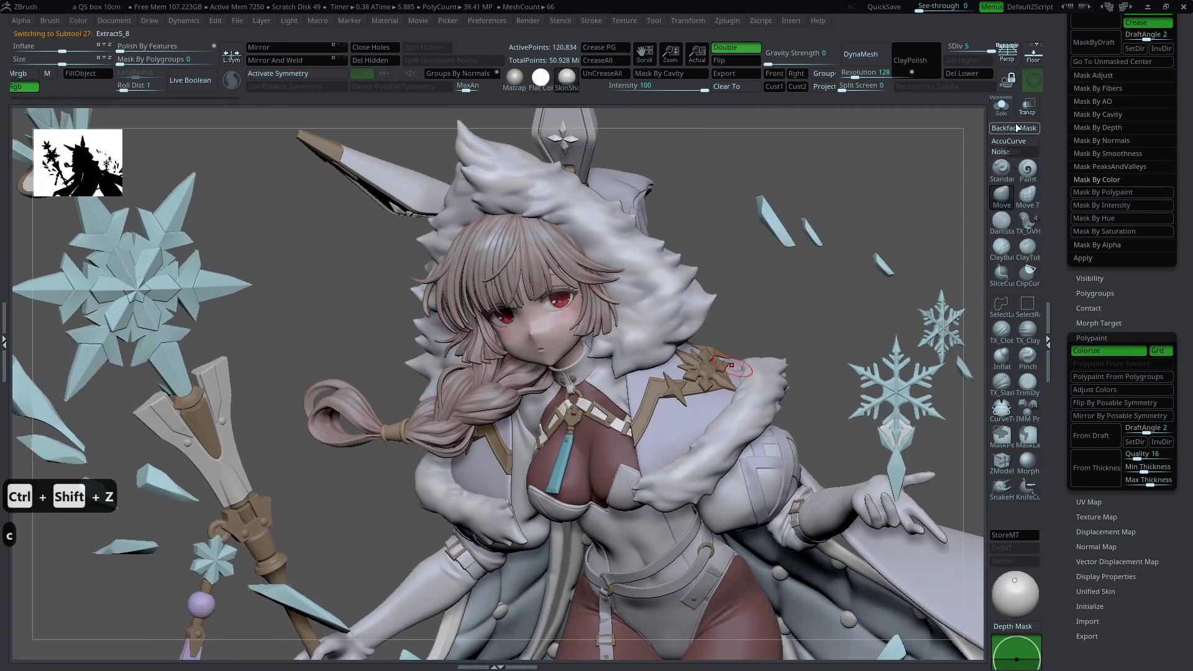
pyautogui.click(1004, 112)
pyautogui.hotkey('ctrl', 'alt', 'c')
pyautogui.click(999, 110)
# Step: Select the hood's outer fabric, fill it with the same desaturated lavender and review the whole figure
pyautogui.moveTo(821, 327); pyautogui.dragTo(674, 258, button='right')
pyautogui.keyDown('alt'); pyautogui.click(699, 218); pyautogui.keyUp('alt')
pyautogui.hotkey('ctrl', 'alt', 'c')
pyautogui.moveTo(792, 178)
pyautogui.mouseDown(button='right')
pyautogui.moveTo(879, 253)
pyautogui.moveTo(866, 190)
pyautogui.moveTo(809, 169)
pyautogui.mouseUp(button='right')
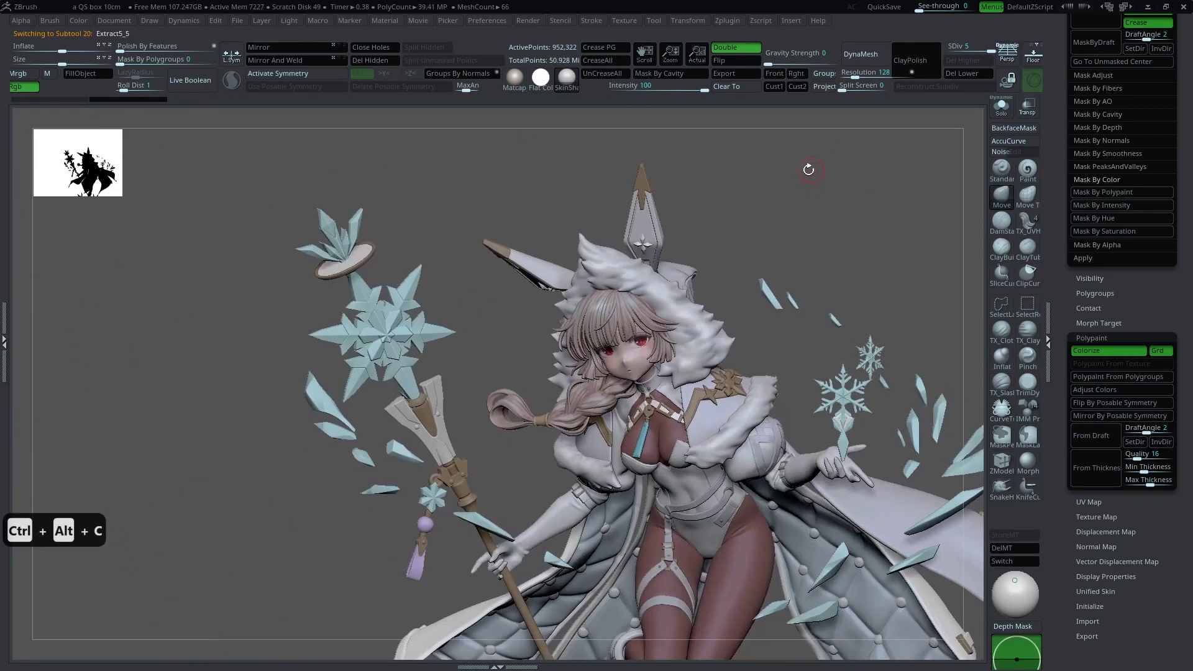
pyautogui.moveTo(857, 243); pyautogui.dragTo(851, 329, button='right')
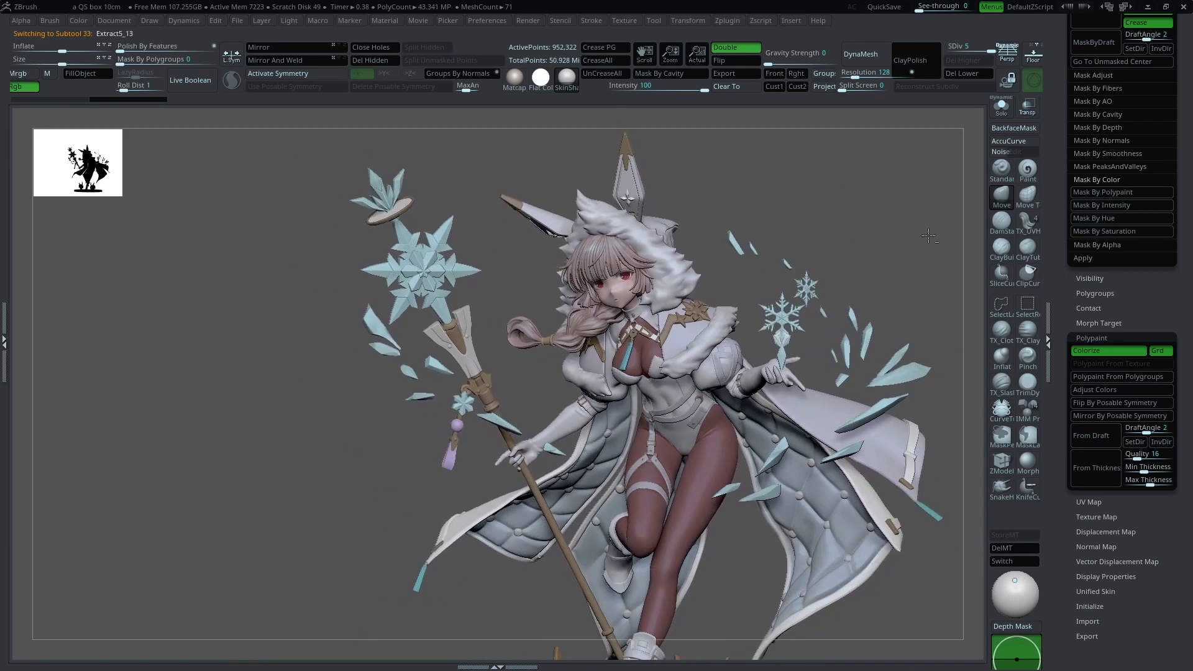
# Step: Isolate the remaining quilted back cape panel, dismiss Adjust Colors unchanged and locate the panel in the back_cape folder
pyautogui.click(1001, 108)
pyautogui.keyDown('ctrl'); pyautogui.moveTo(951, 176); pyautogui.dragTo(961, 295, button='right'); pyautogui.keyUp('ctrl')
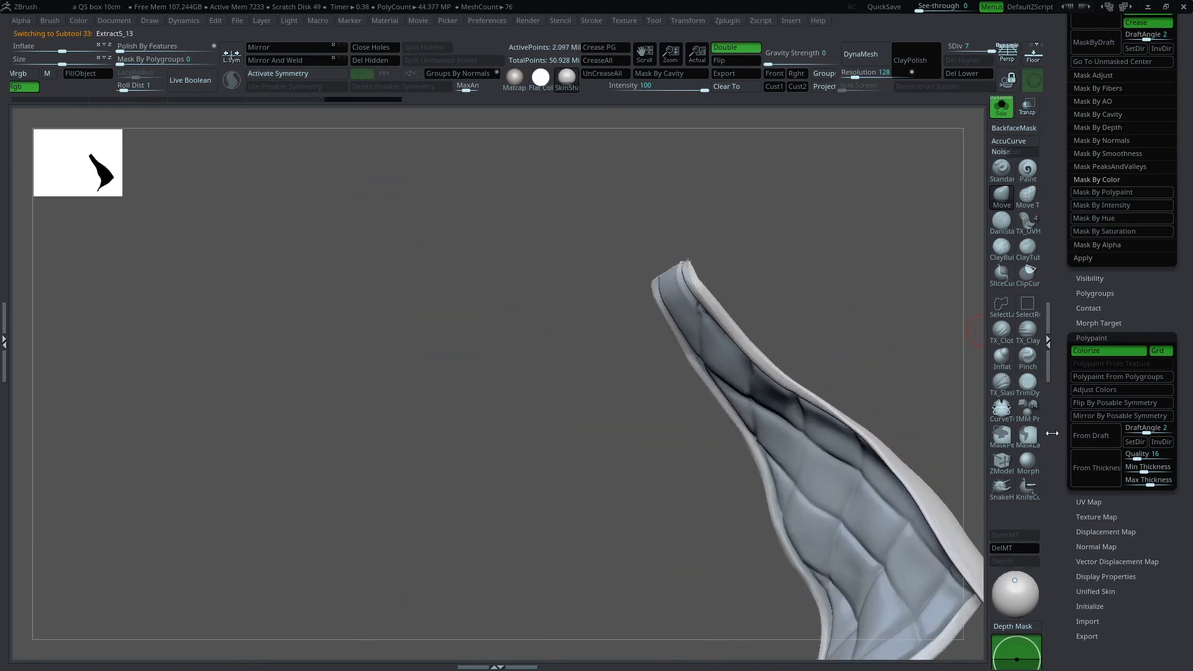
pyautogui.click(1105, 389)
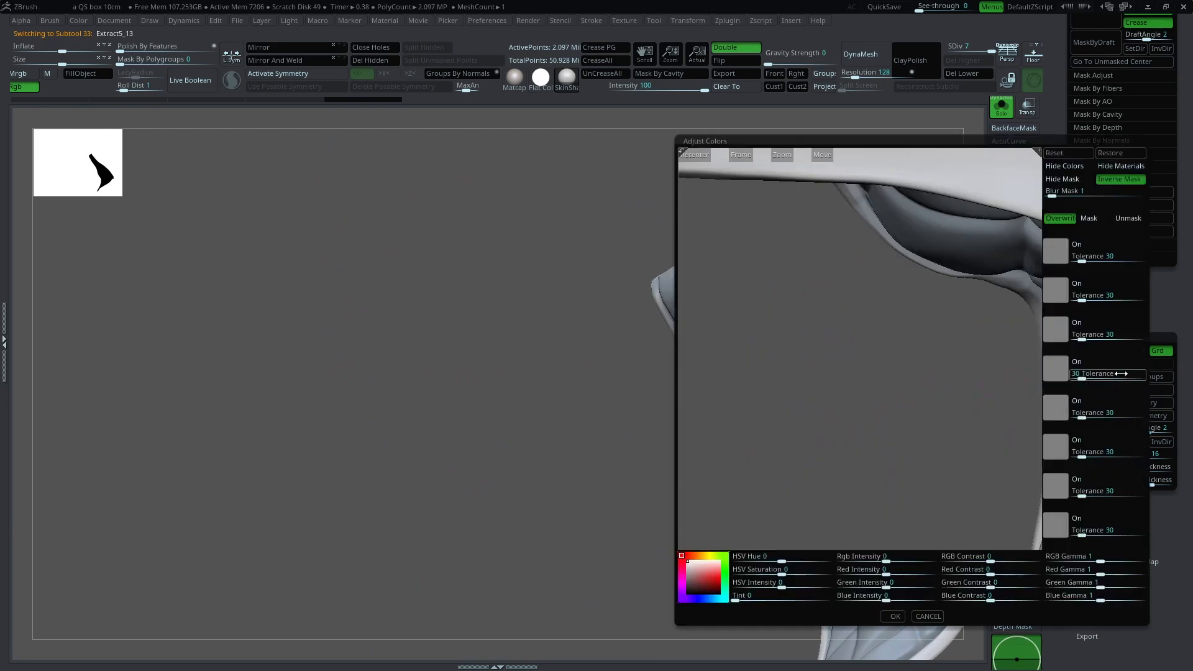
pyautogui.press('Escape')
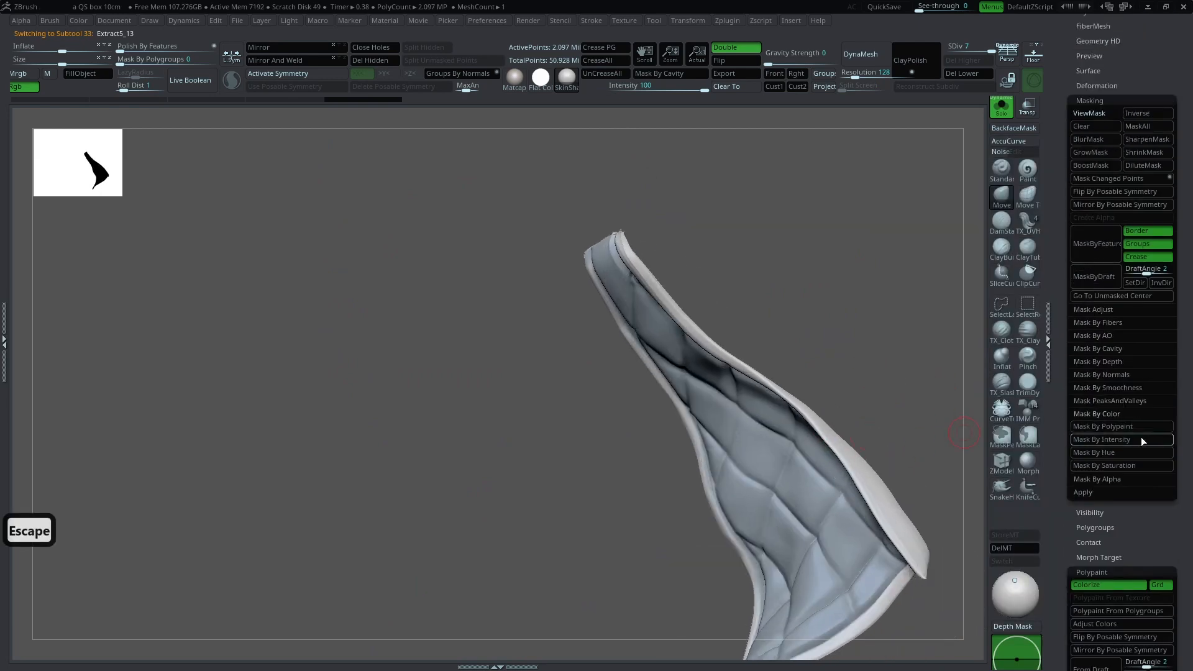
pyautogui.moveTo(1058, 354); pyautogui.dragTo(1072, 550)
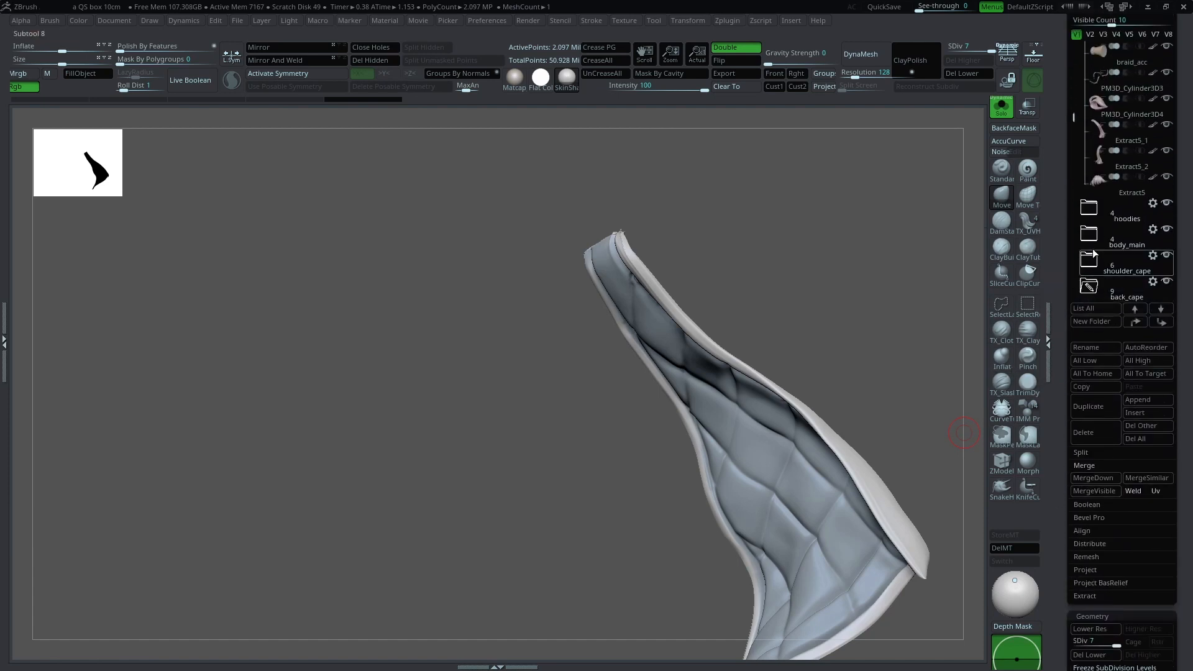
pyautogui.moveTo(1075, 118); pyautogui.dragTo(1075, 151)
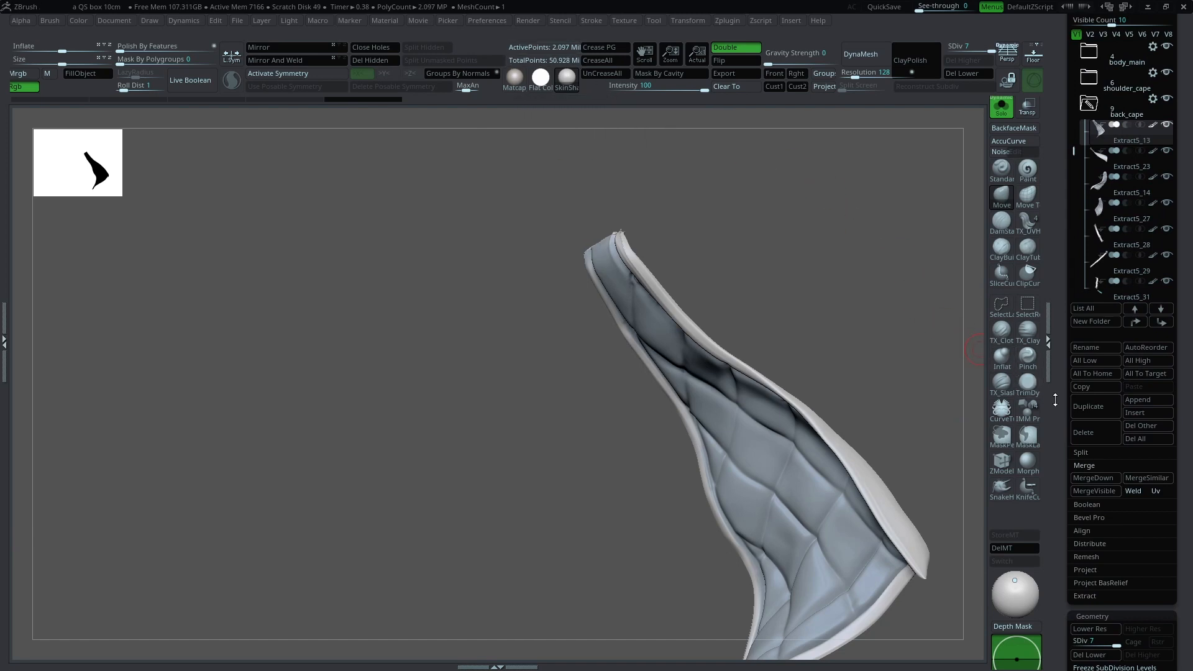
# Step: Use Mask By Polypaint to mask this panel's quilted lining by its sampled light blue colour with a tolerance of 12
pyautogui.scroll(-10, 1094, 373)
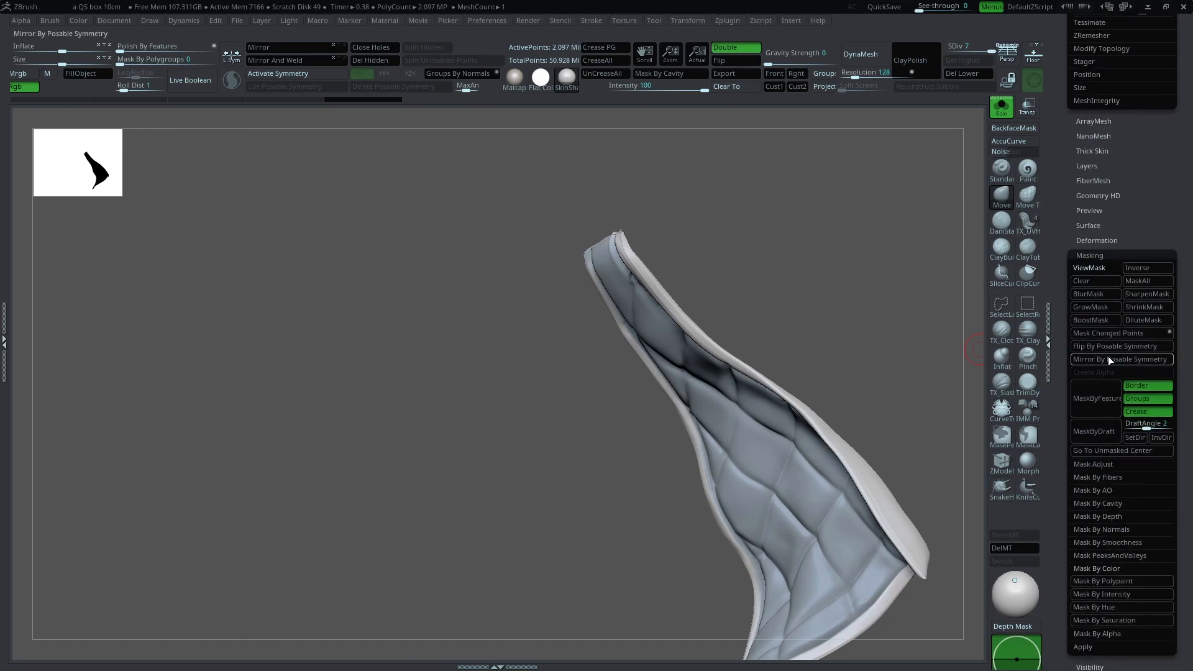
pyautogui.scroll(-5, 1094, 365)
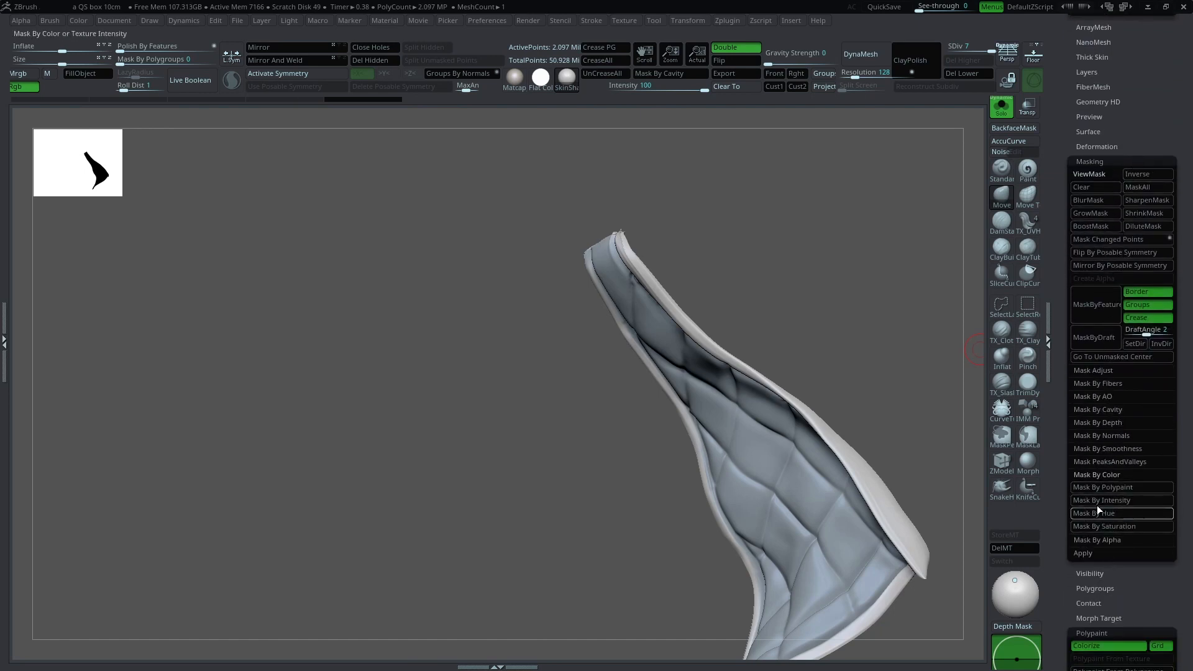
pyautogui.click(1116, 489)
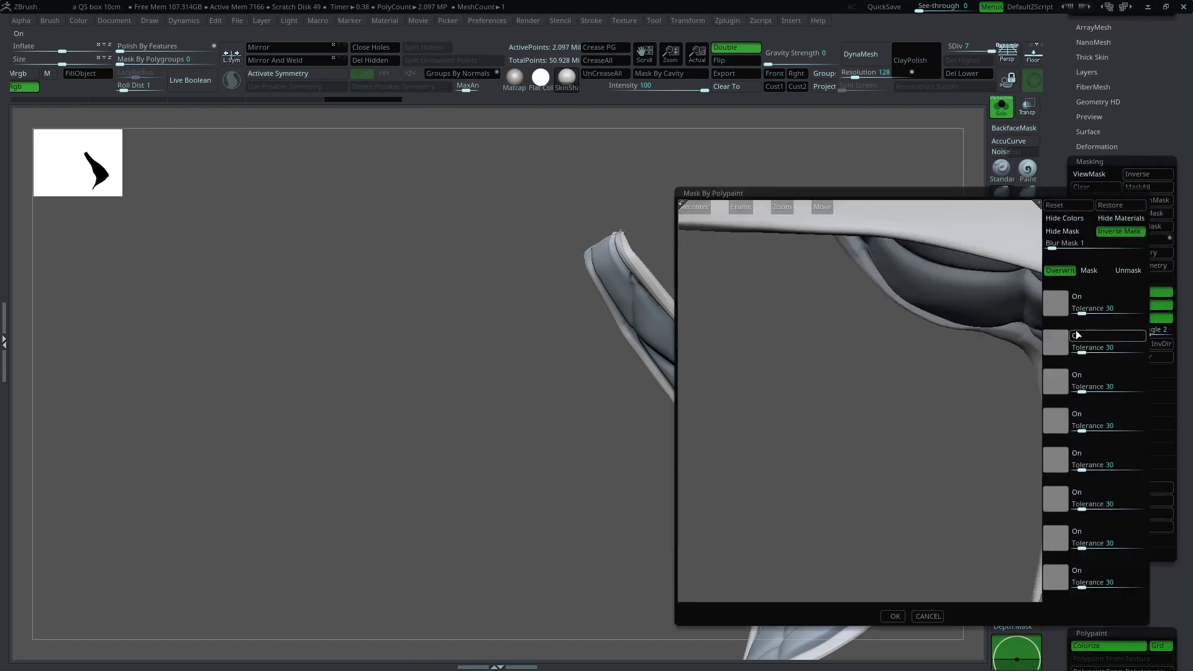
pyautogui.moveTo(977, 350); pyautogui.dragTo(1018, 334)
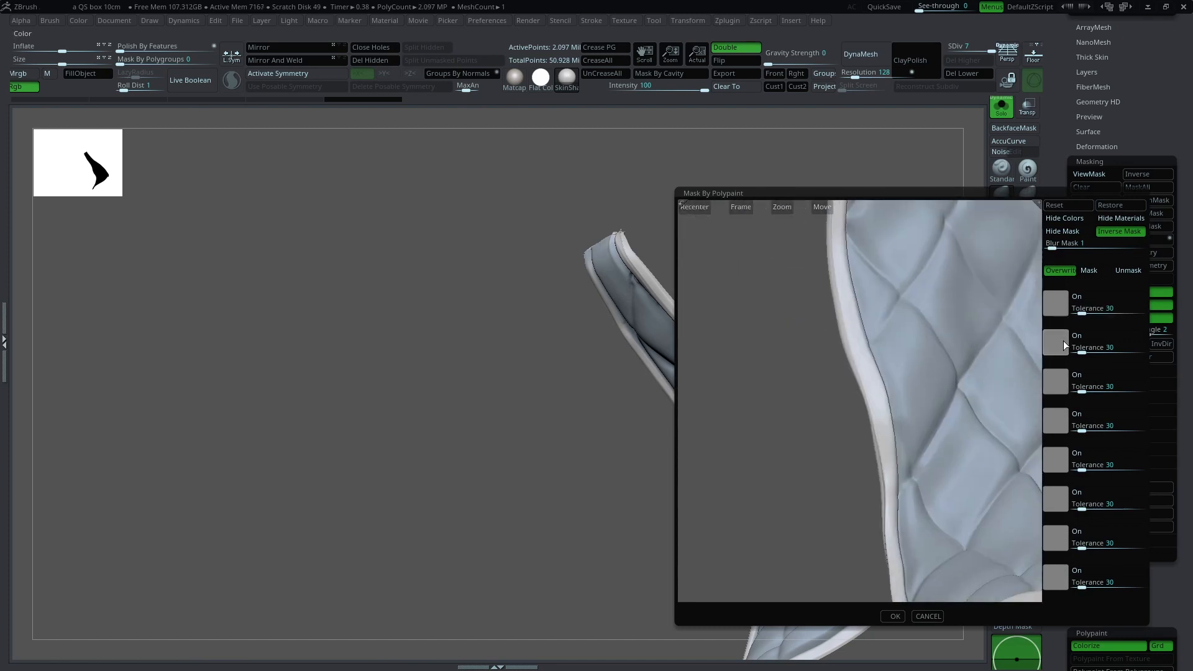
pyautogui.click(979, 352)
pyautogui.moveTo(926, 441); pyautogui.dragTo(883, 429)
pyautogui.moveTo(1085, 312); pyautogui.dragTo(1077, 313)
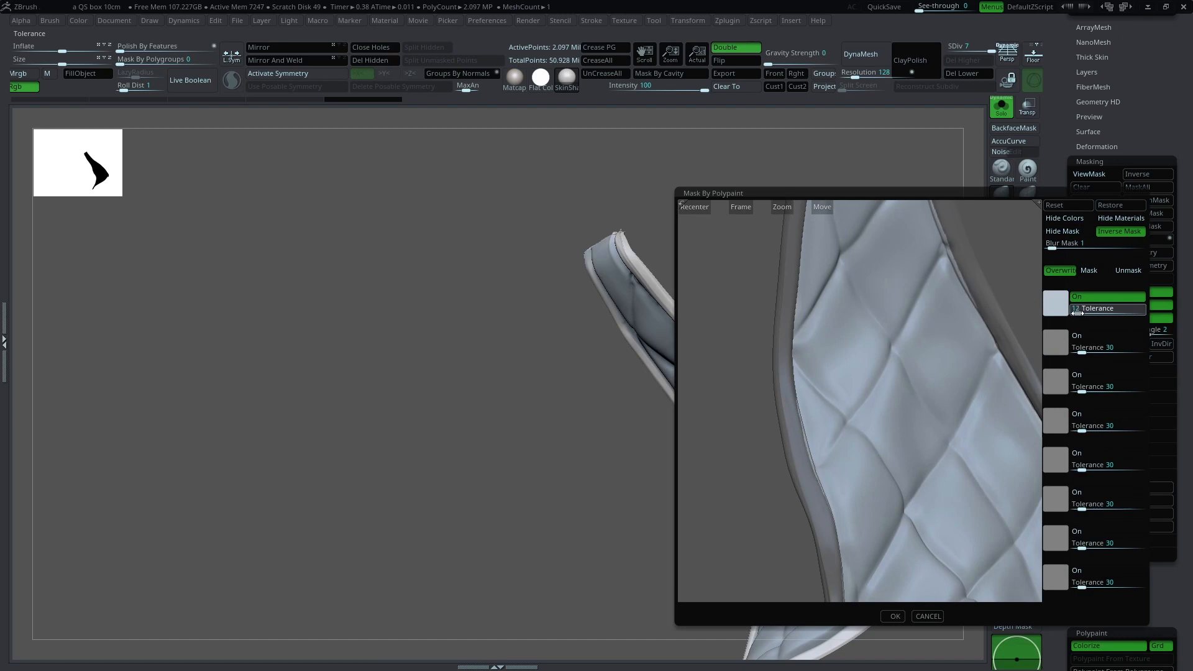
pyautogui.click(895, 617)
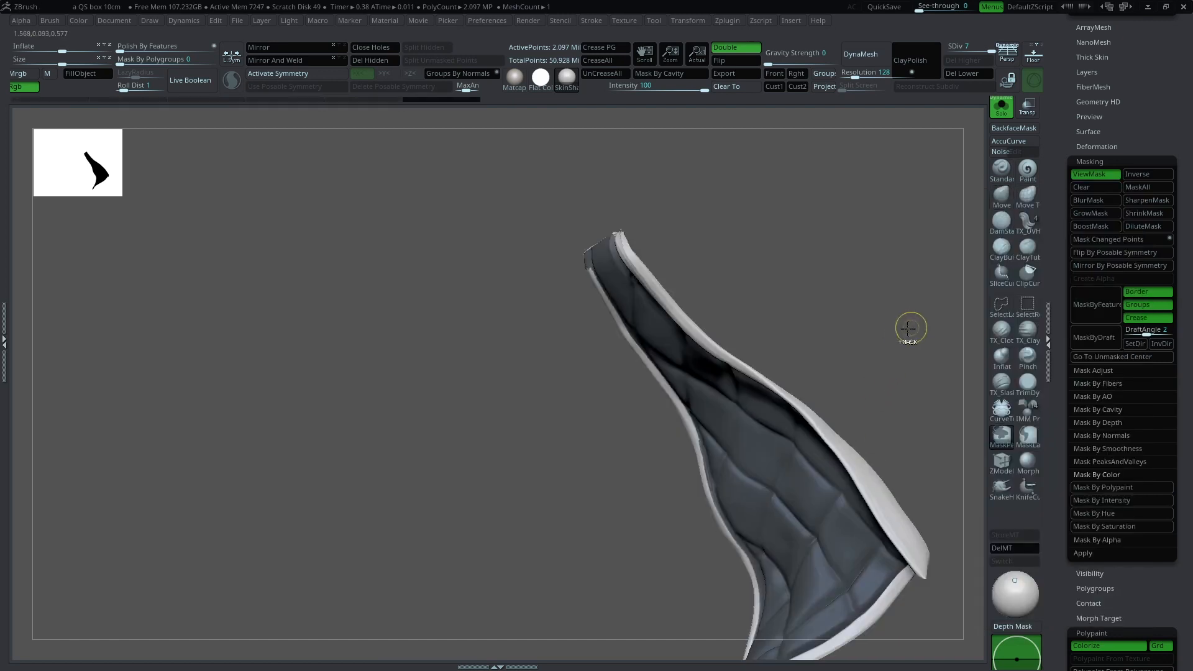
# Step: Fill this panel's unmasked outer fabric with the desaturated lavender, clear the mask and show the full model
pyautogui.hotkey('ctrl', 'alt', 'c')
pyautogui.moveTo(916, 341); pyautogui.dragTo(933, 357)
pyautogui.click(990, 112)
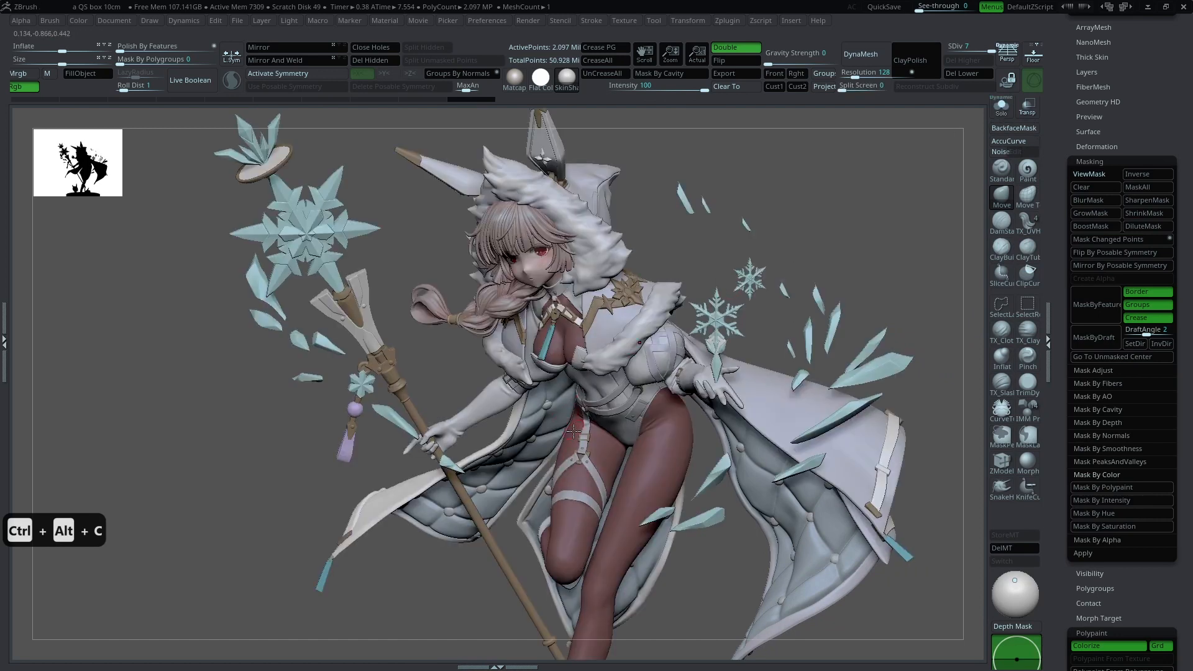
# Step: Isolate the next back cape panel, mask its quilted lining by polypaint with tolerance 12 and fill its outer fabric with desaturated lavender
pyautogui.keyDown('alt'); pyautogui.click(814, 291); pyautogui.keyUp('alt')
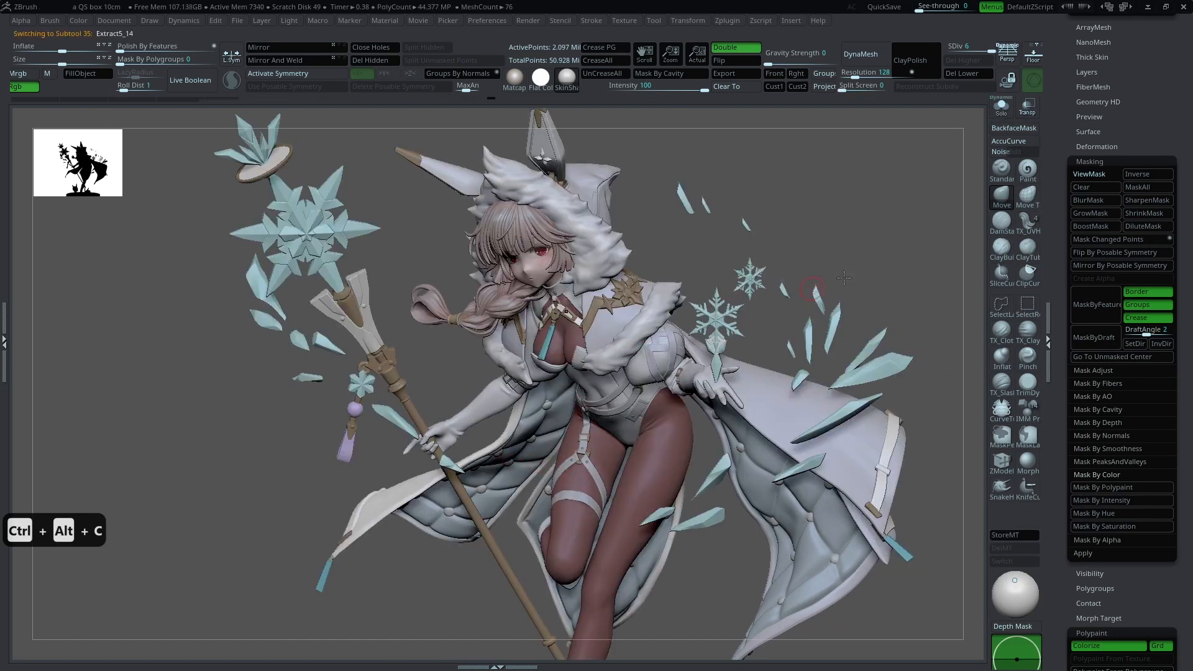
pyautogui.click(1001, 107)
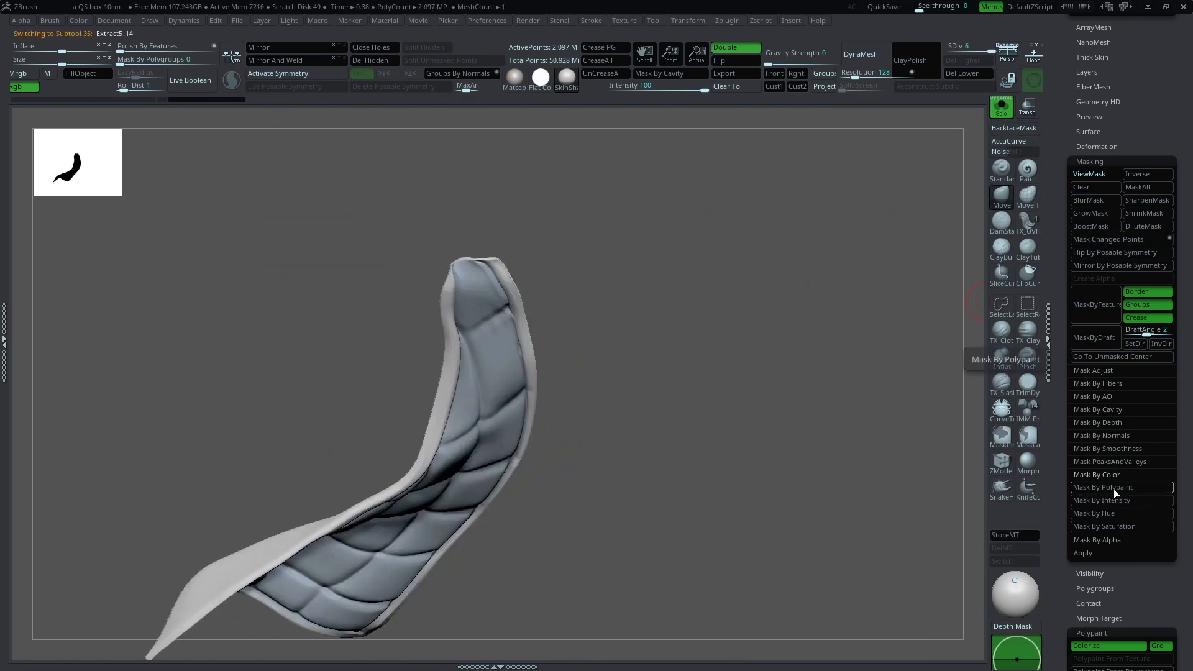
pyautogui.click(1115, 489)
pyautogui.click(743, 208)
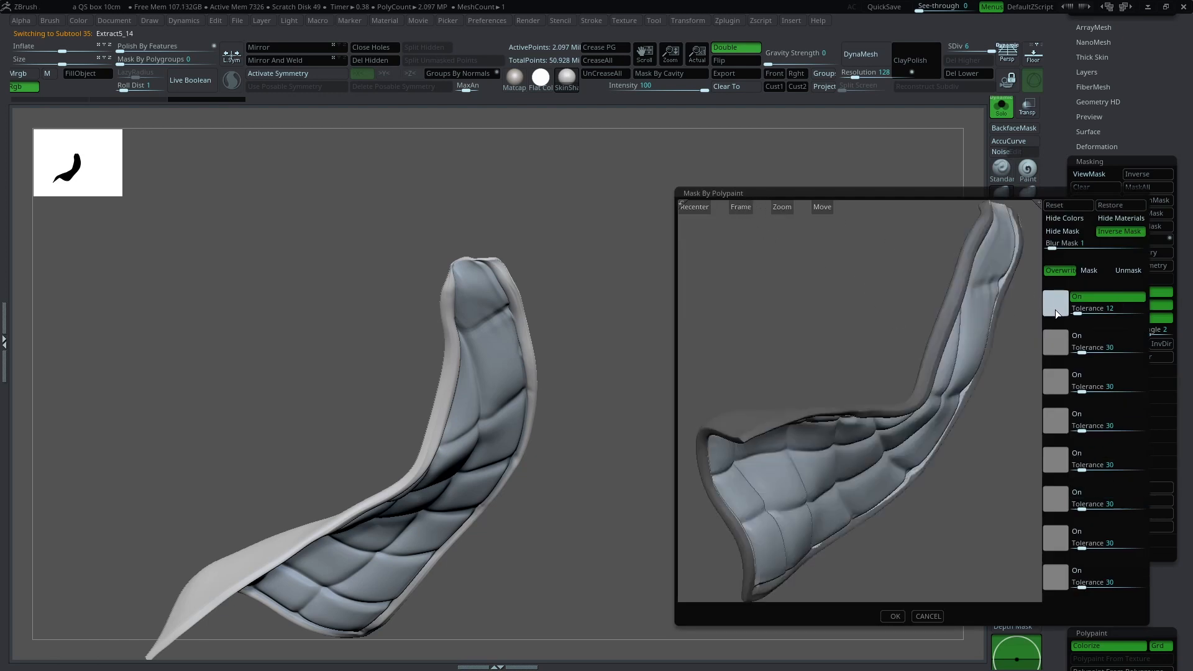
pyautogui.click(895, 616)
pyautogui.hotkey('ctrl', 'alt', 'c')
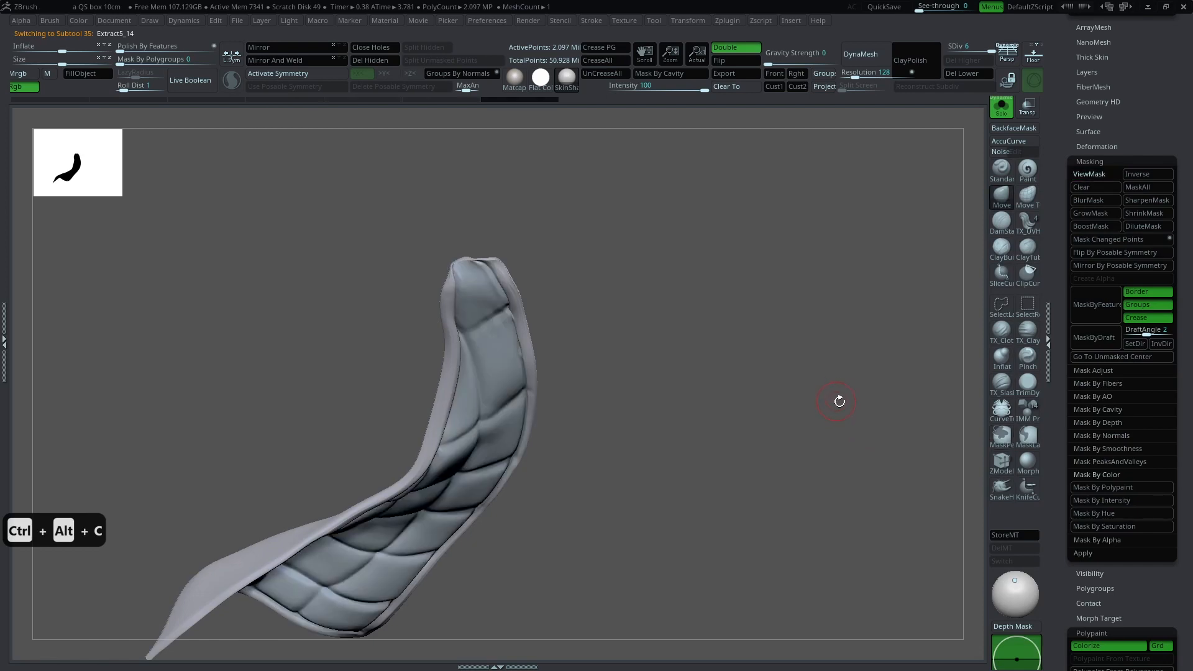
pyautogui.keyDown('shift'); pyautogui.moveTo(835, 399); pyautogui.dragTo(855, 319); pyautogui.keyUp('shift')
pyautogui.click(1001, 108)
# Step: Do the same for the last narrow cape panel: mask by polypaint, fill the outer fabric and edge trim with lavender, and clear the mask
pyautogui.keyDown('alt'); pyautogui.click(513, 541); pyautogui.keyUp('alt')
pyautogui.click(1002, 108)
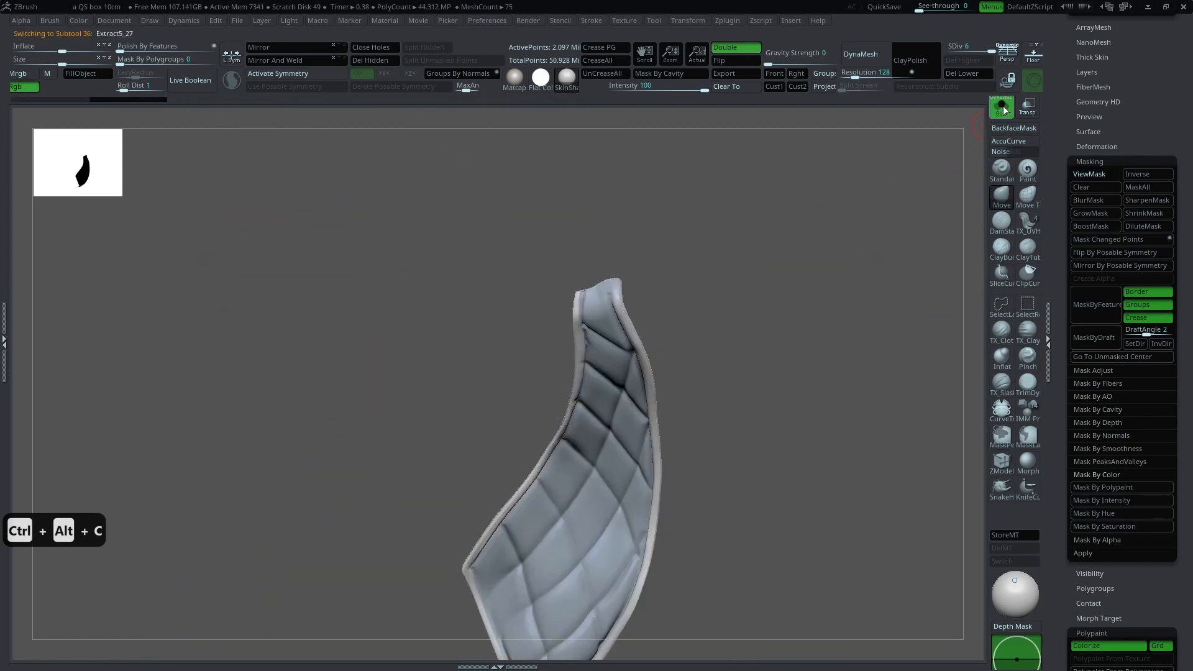
pyautogui.click(1113, 488)
pyautogui.moveTo(1025, 350); pyautogui.dragTo(871, 413)
pyautogui.click(893, 617)
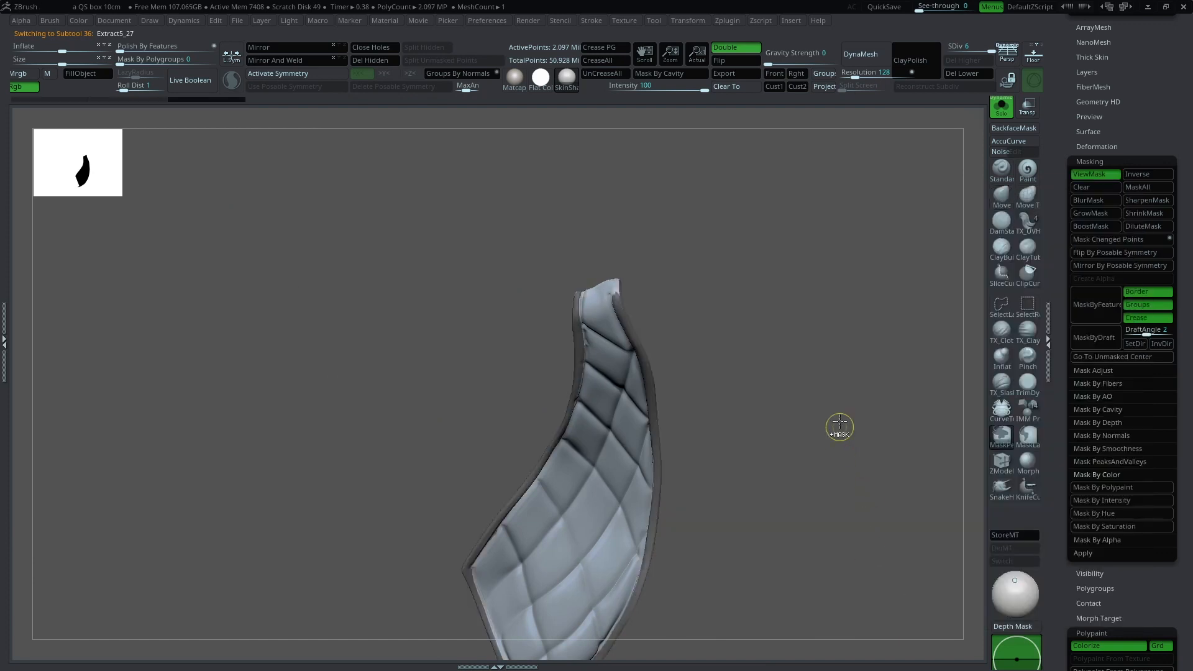
pyautogui.keyDown('ctrl'); pyautogui.click(883, 387); pyautogui.keyUp('ctrl')
pyautogui.hotkey('ctrl', 'alt', 'c')
pyautogui.keyDown('alt'); pyautogui.moveTo(873, 373); pyautogui.dragTo(863, 325); pyautogui.keyUp('alt')
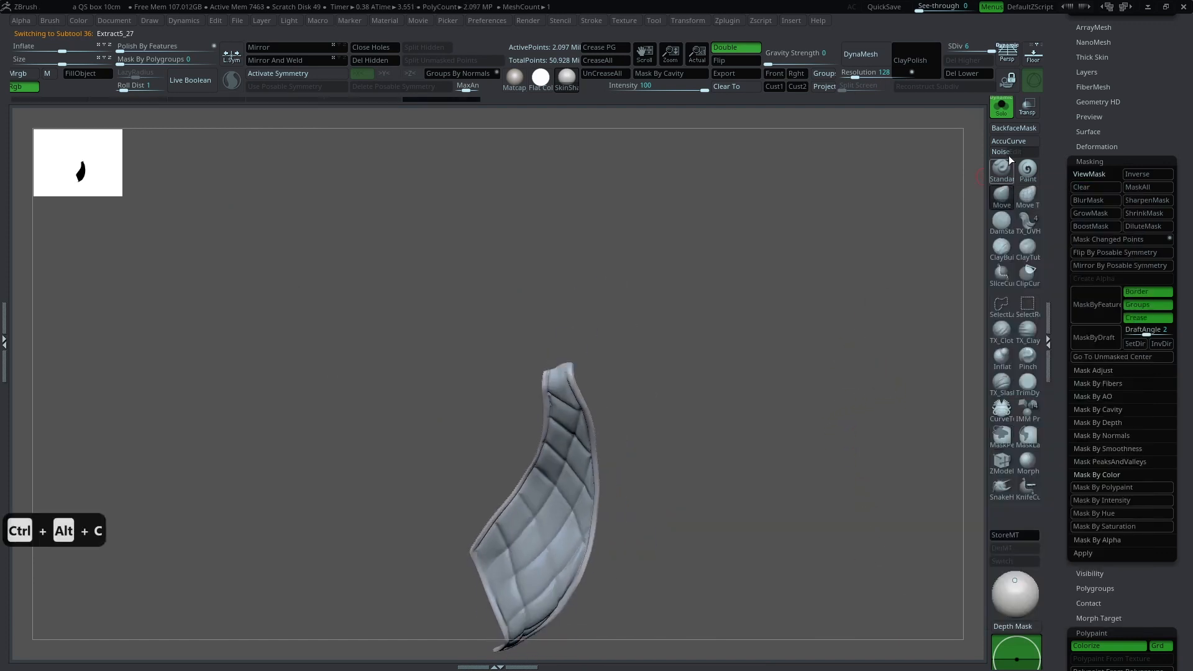
pyautogui.click(1002, 117)
# Step: Isolate and frame the hood, sample its lavender fabric colour and undo the last change
pyautogui.moveTo(801, 274); pyautogui.dragTo(726, 315)
pyautogui.click(851, 228)
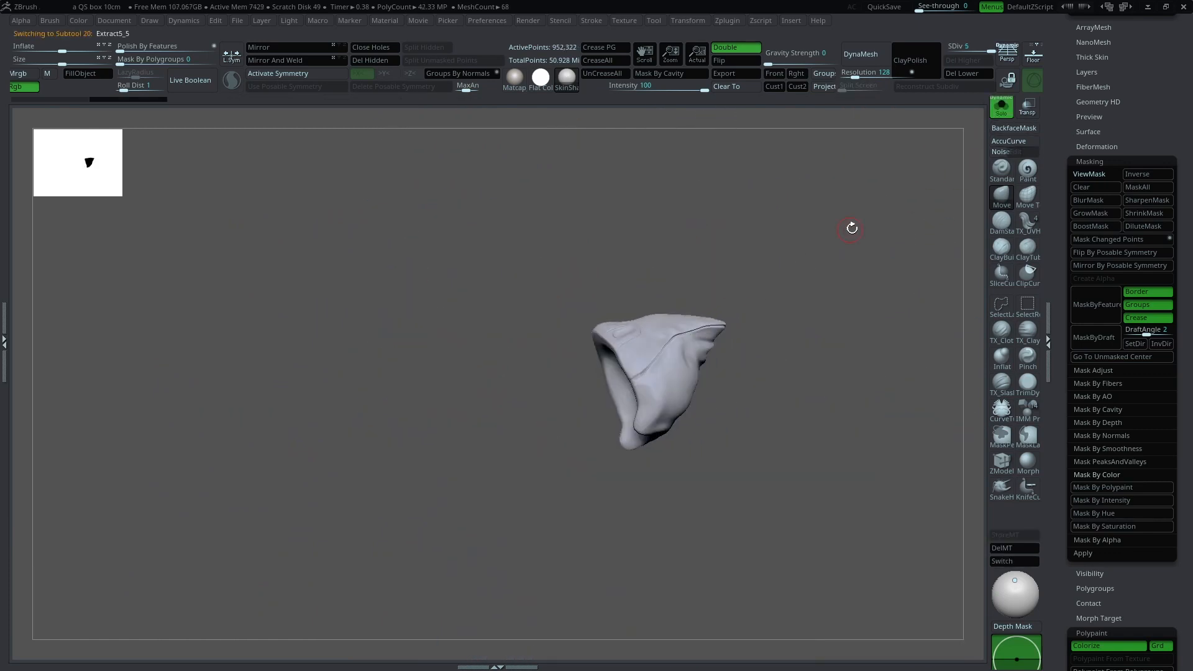
pyautogui.press('f')
pyautogui.moveTo(842, 311); pyautogui.dragTo(793, 311)
pyautogui.press('space')
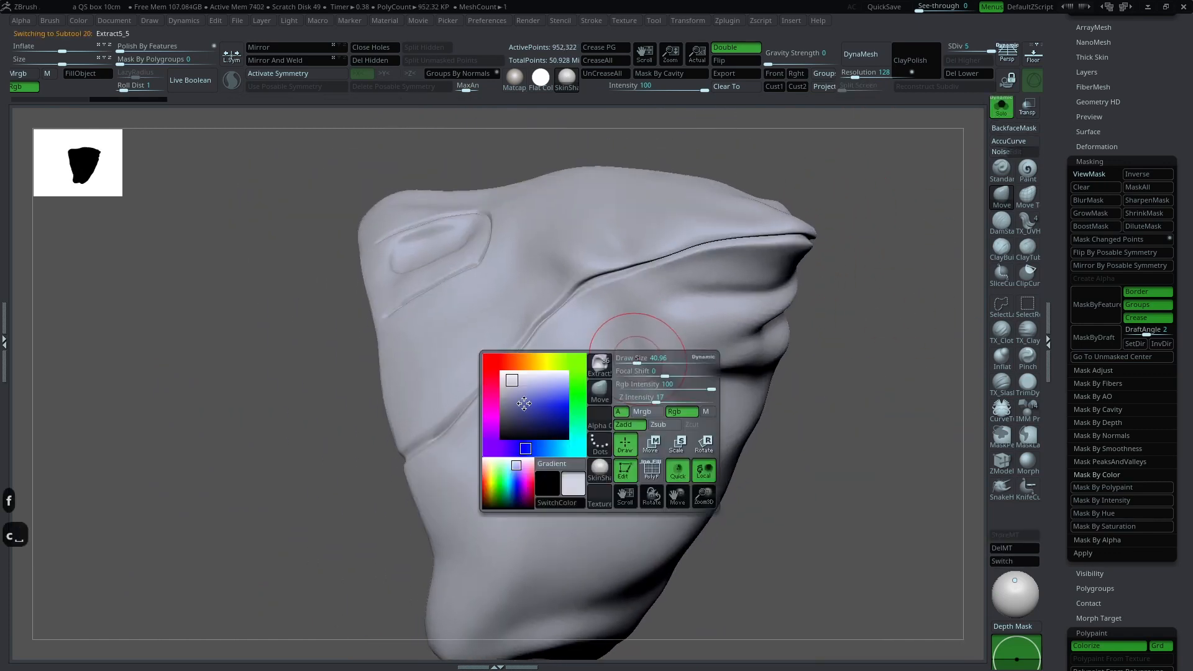
pyautogui.press('c')
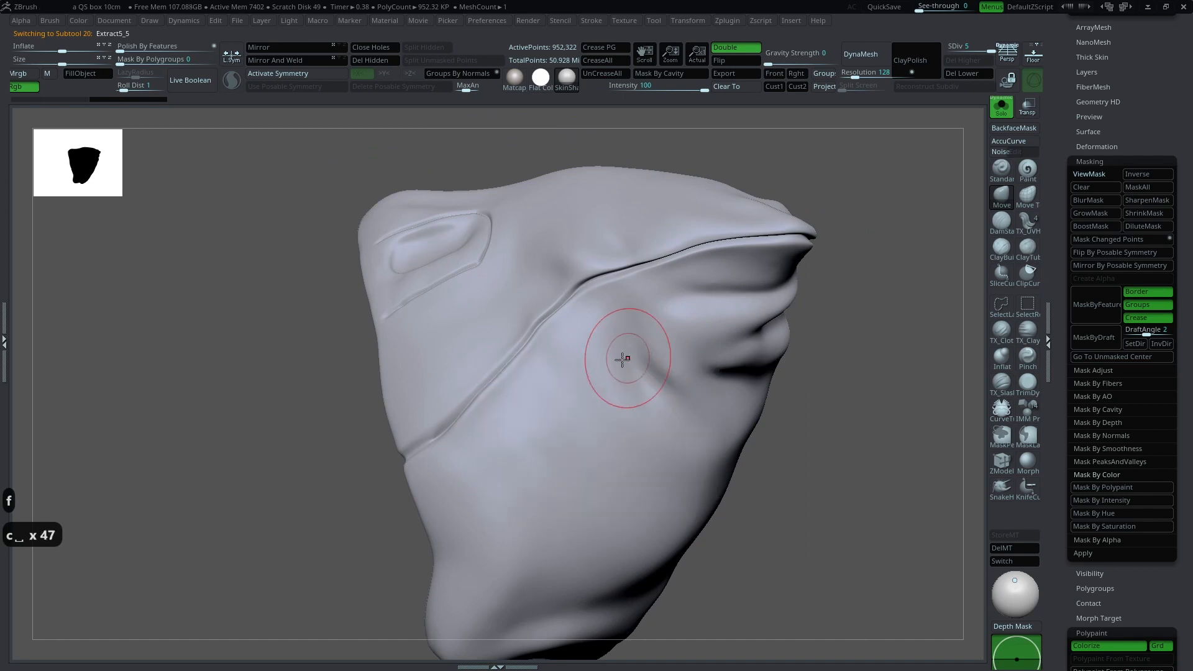
pyautogui.hotkey('ctrl', 'z')
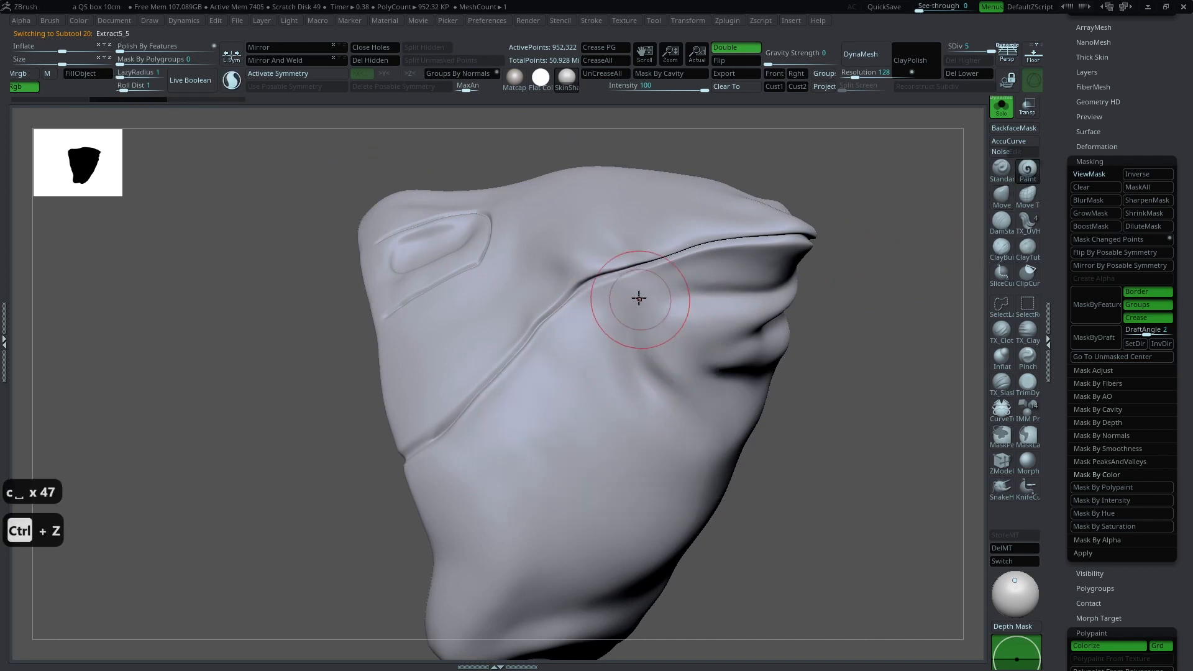
# Step: Paint darker lavender shading into the hood's folds and along its seam using the Paint brush with Rgb Intensity lowered to 47
pyautogui.press('space')
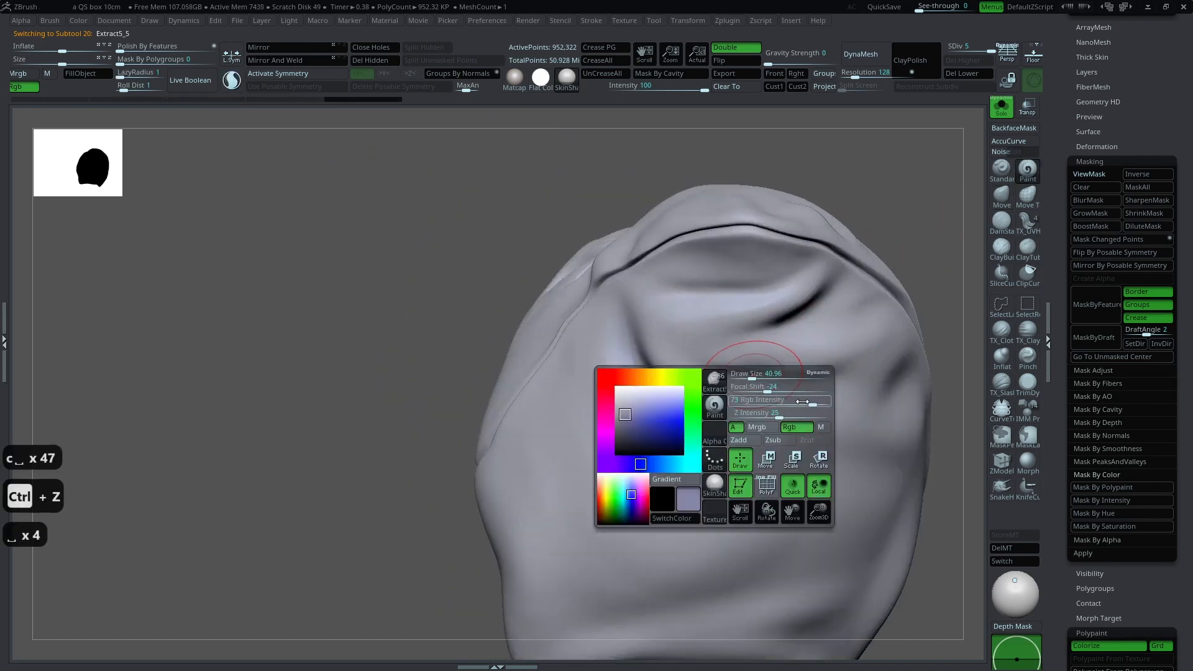
pyautogui.moveTo(940, 258)
pyautogui.mouseDown()
pyautogui.moveTo(885, 264)
pyautogui.moveTo(580, 407)
pyautogui.mouseUp()
pyautogui.press('space')
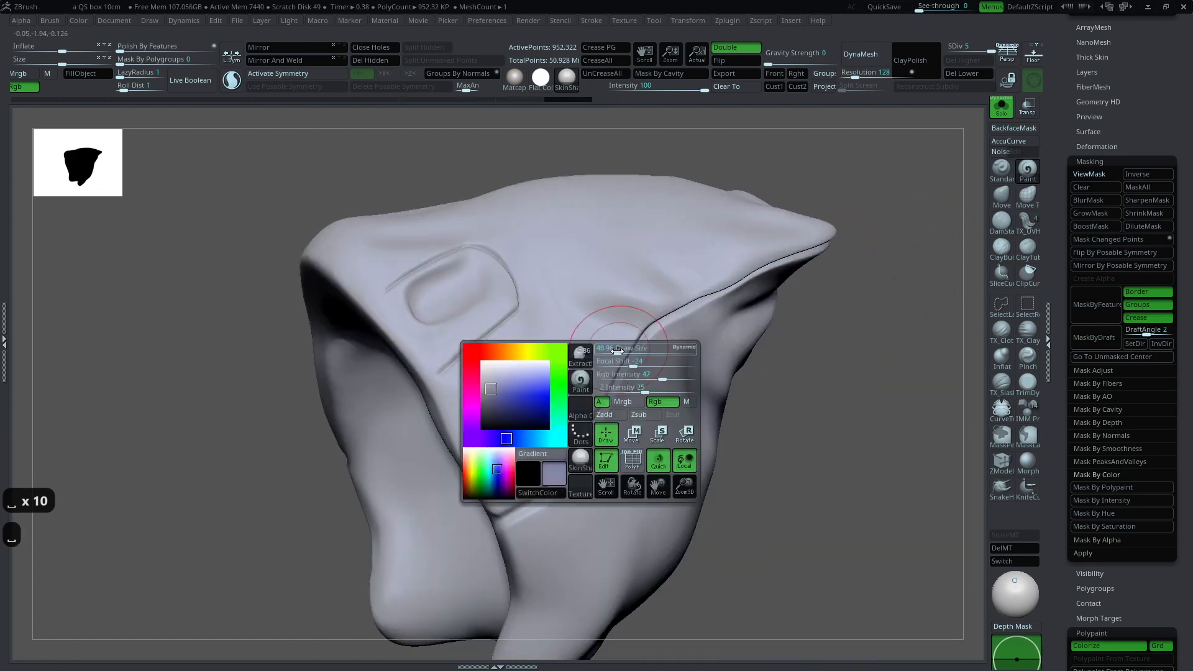
pyautogui.moveTo(836, 339); pyautogui.dragTo(771, 332)
pyautogui.press('space')
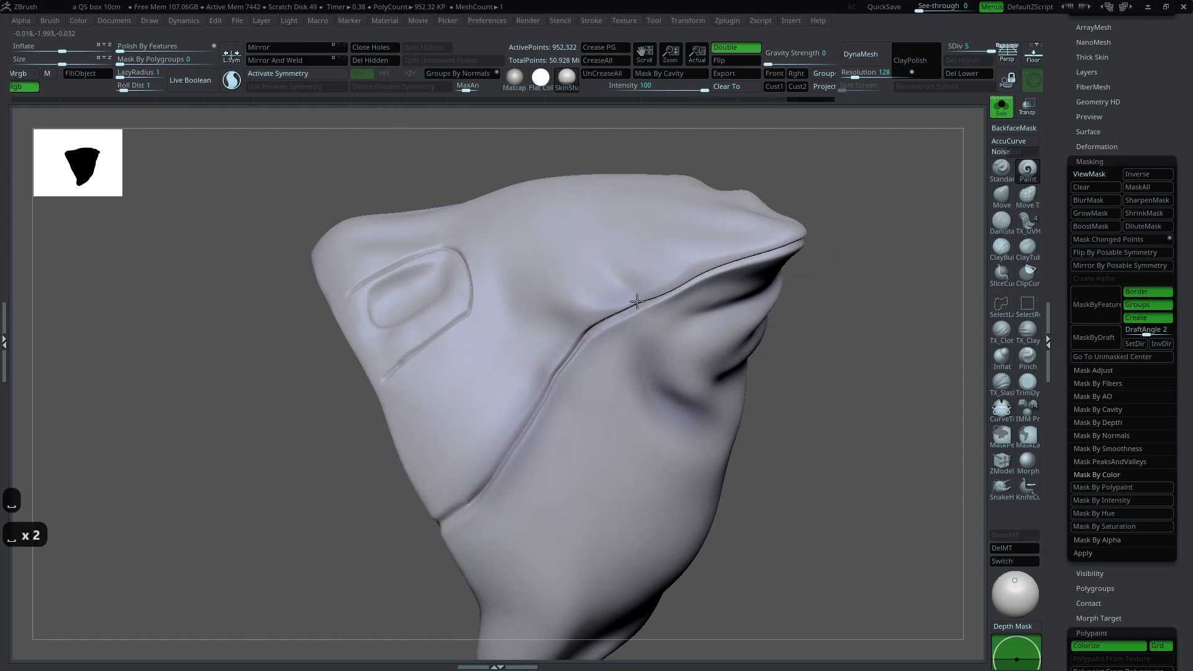
pyautogui.moveTo(870, 219); pyautogui.dragTo(773, 266)
pyautogui.moveTo(721, 378)
pyautogui.keyDown('alt'); pyautogui.mouseDown()
pyautogui.moveTo(594, 514)
pyautogui.moveTo(575, 505)
pyautogui.mouseUp(); pyautogui.keyUp('alt')
pyautogui.keyDown('alt'); pyautogui.moveTo(576, 505); pyautogui.dragTo(416, 565); pyautogui.keyUp('alt')
pyautogui.moveTo(541, 393); pyautogui.dragTo(814, 241)
pyautogui.moveTo(610, 349)
pyautogui.mouseDown()
pyautogui.moveTo(909, 214)
pyautogui.moveTo(914, 163)
pyautogui.moveTo(802, 218)
pyautogui.moveTo(839, 134)
pyautogui.mouseUp()
# Step: Show the full model and paint soft bluish-lavender shading on the hood around both ear openings
pyautogui.click(998, 114)
pyautogui.moveTo(920, 180); pyautogui.dragTo(661, 297)
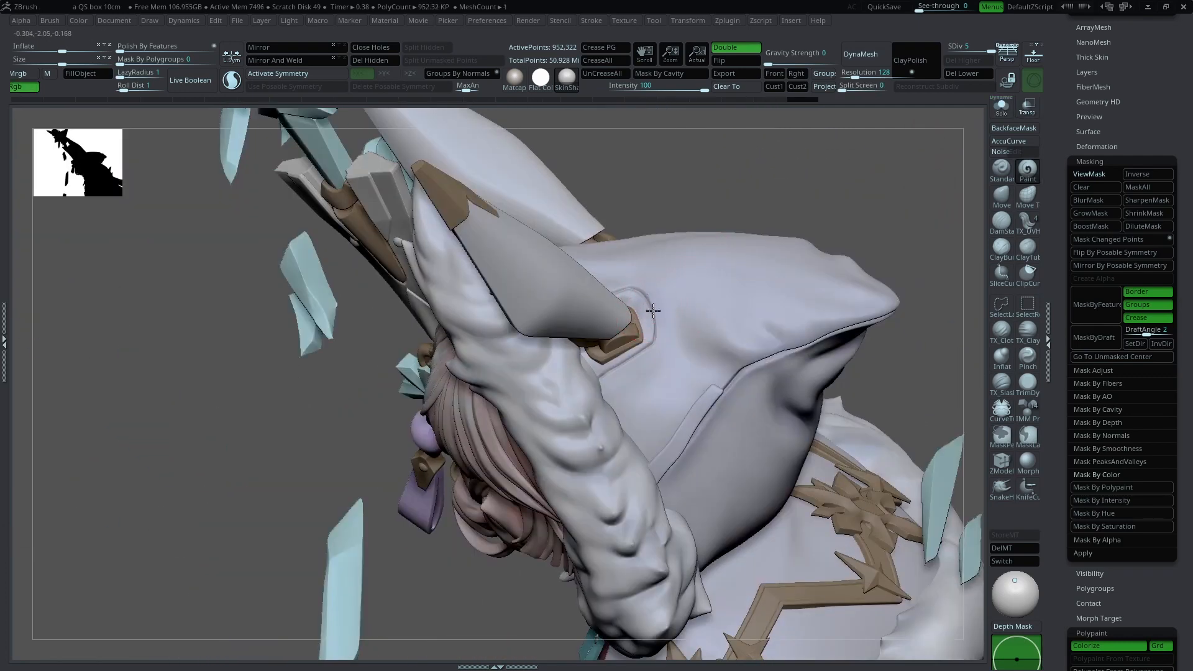
pyautogui.moveTo(772, 210); pyautogui.dragTo(640, 298)
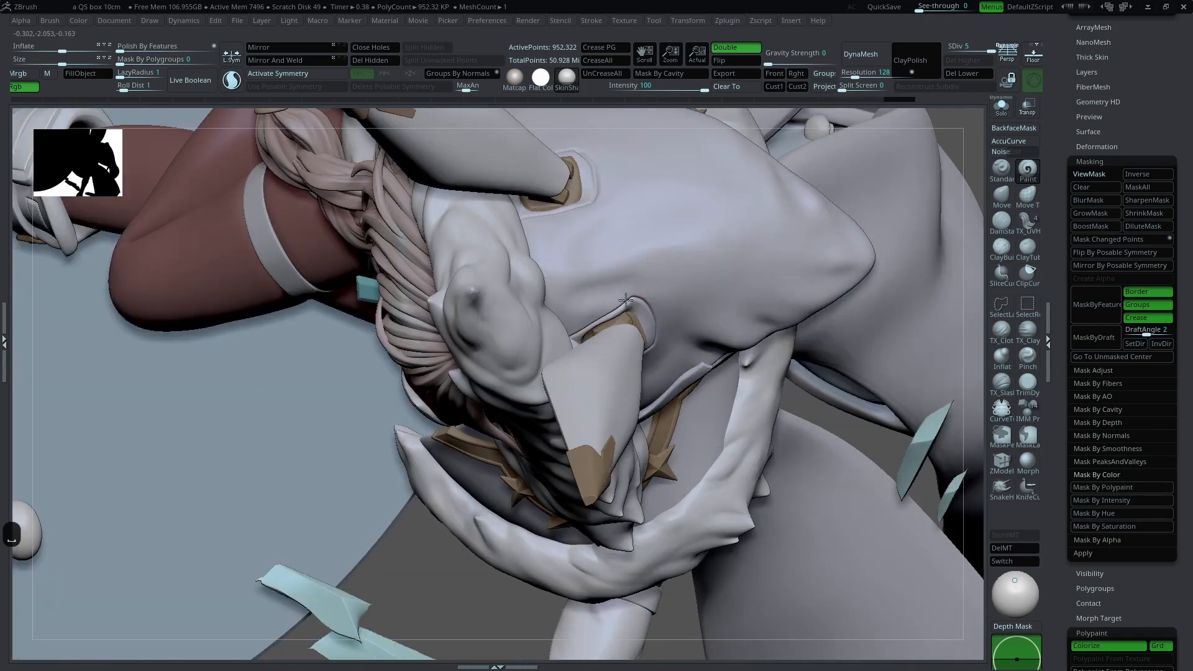
pyautogui.keyDown('alt'); pyautogui.moveTo(962, 136); pyautogui.dragTo(961, 310); pyautogui.keyUp('alt')
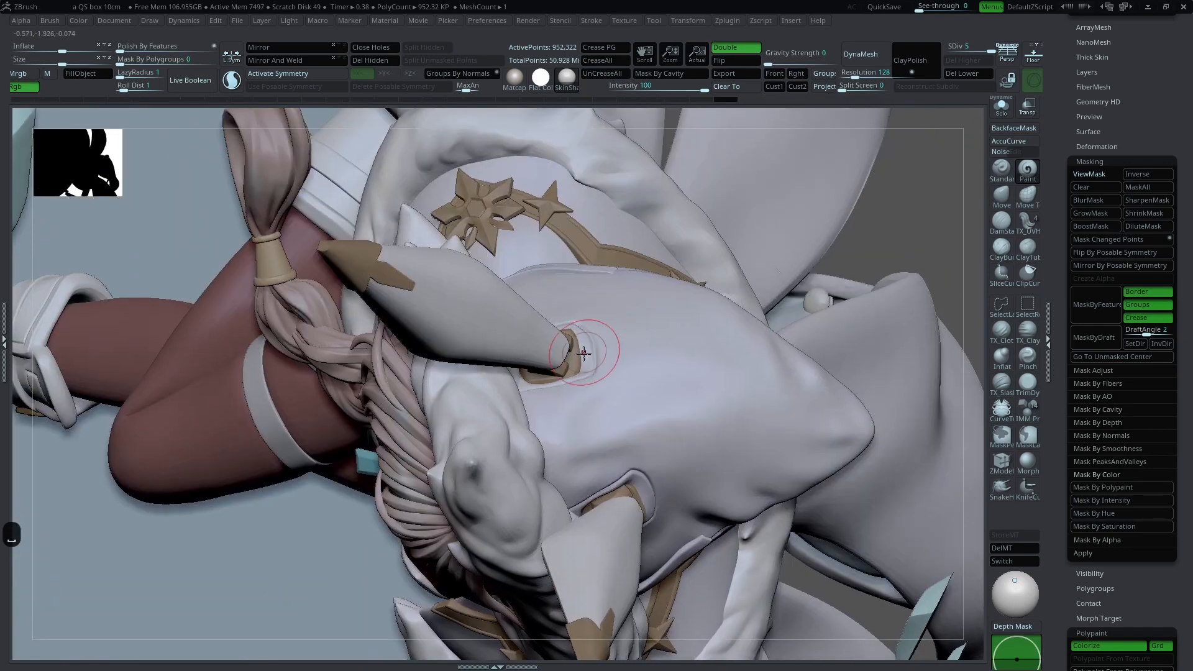
pyautogui.moveTo(827, 243); pyautogui.dragTo(511, 335)
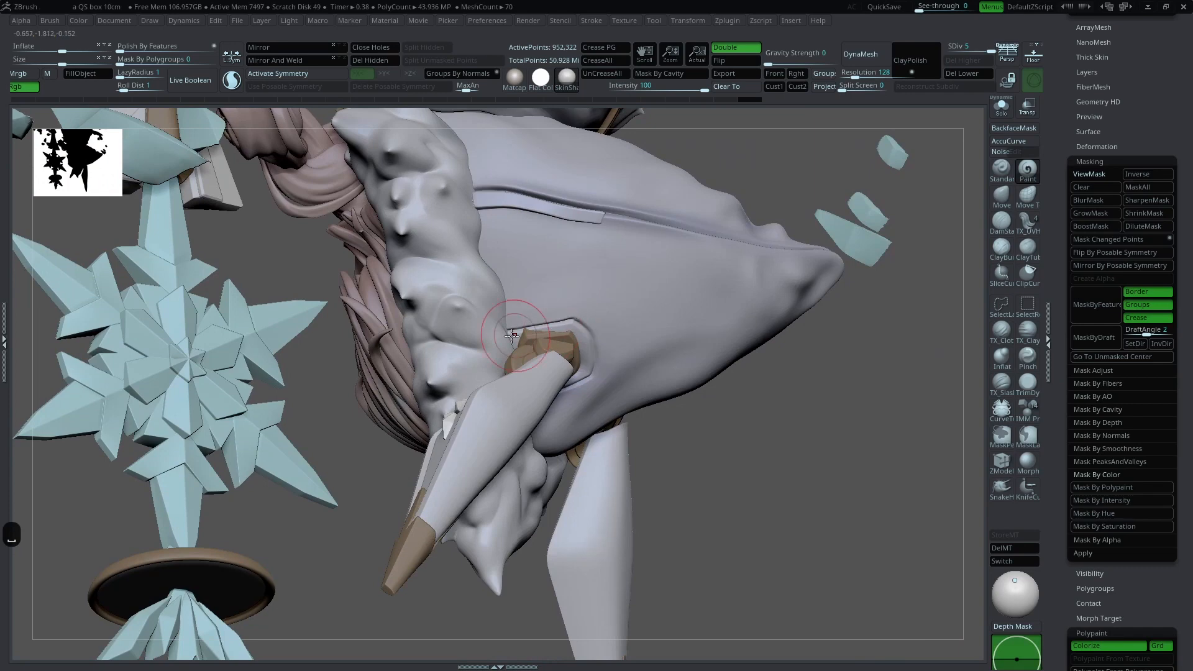
pyautogui.moveTo(822, 385)
pyautogui.mouseDown()
pyautogui.moveTo(808, 333)
pyautogui.moveTo(888, 336)
pyautogui.moveTo(883, 397)
pyautogui.mouseUp()
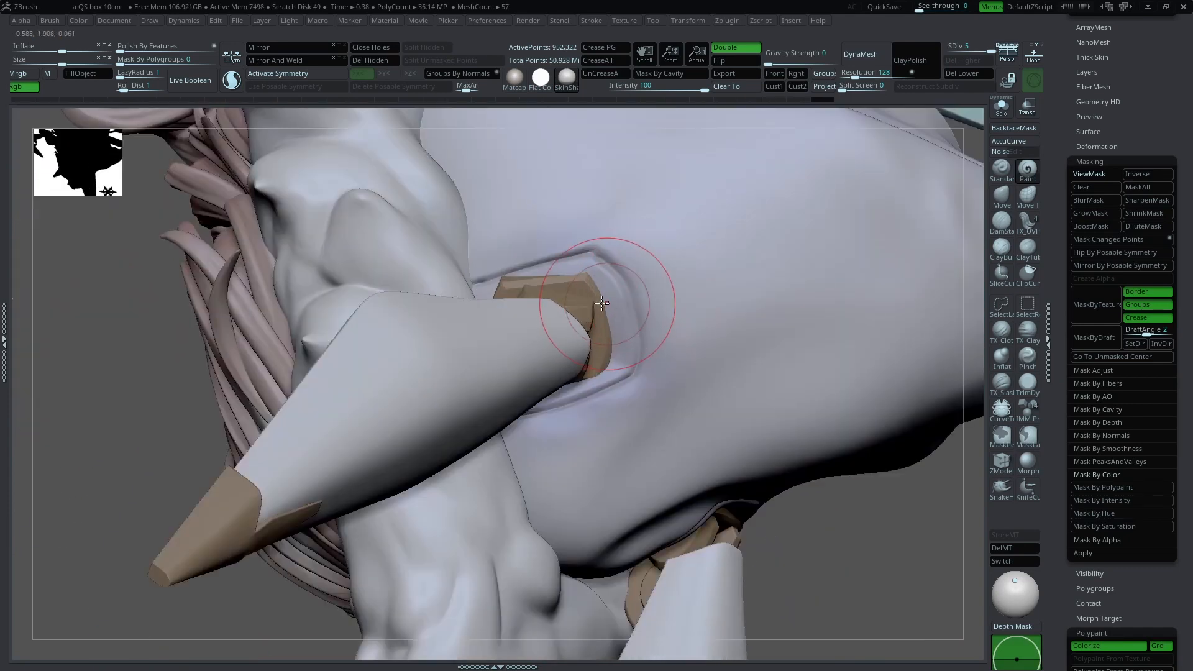
# Step: Adjust the brown ear-base accessory inside the hood opening with the Move brush and reselect the hood
pyautogui.click(1002, 194)
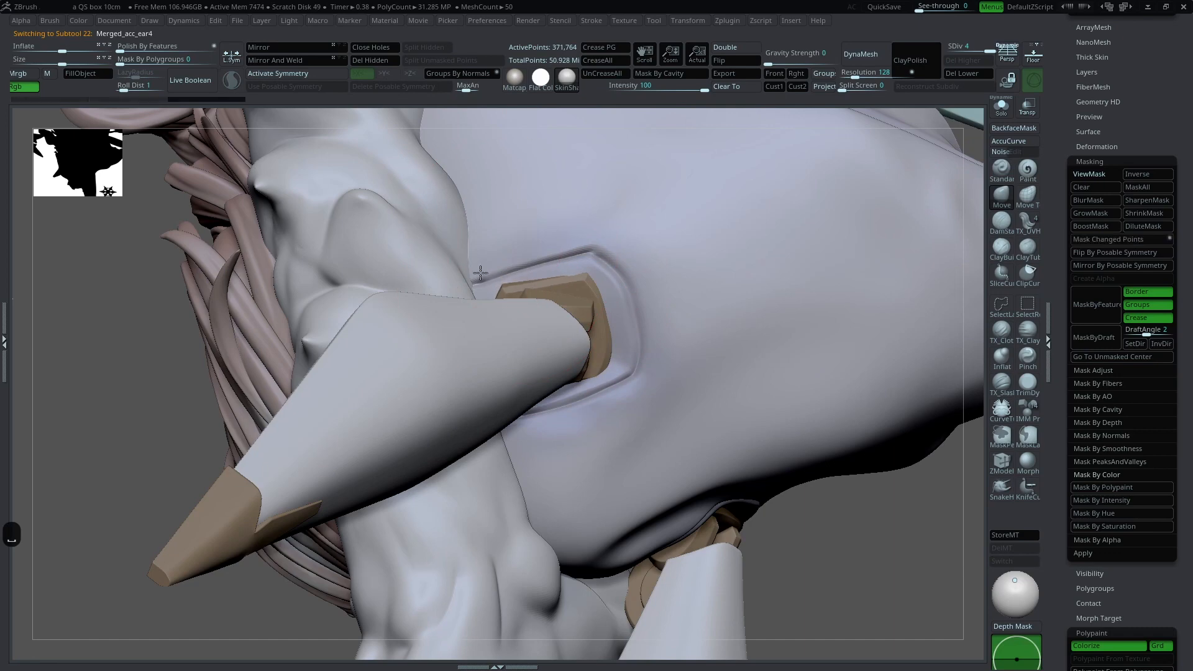
pyautogui.moveTo(825, 544); pyautogui.dragTo(895, 472)
pyautogui.moveTo(774, 284); pyautogui.dragTo(702, 278)
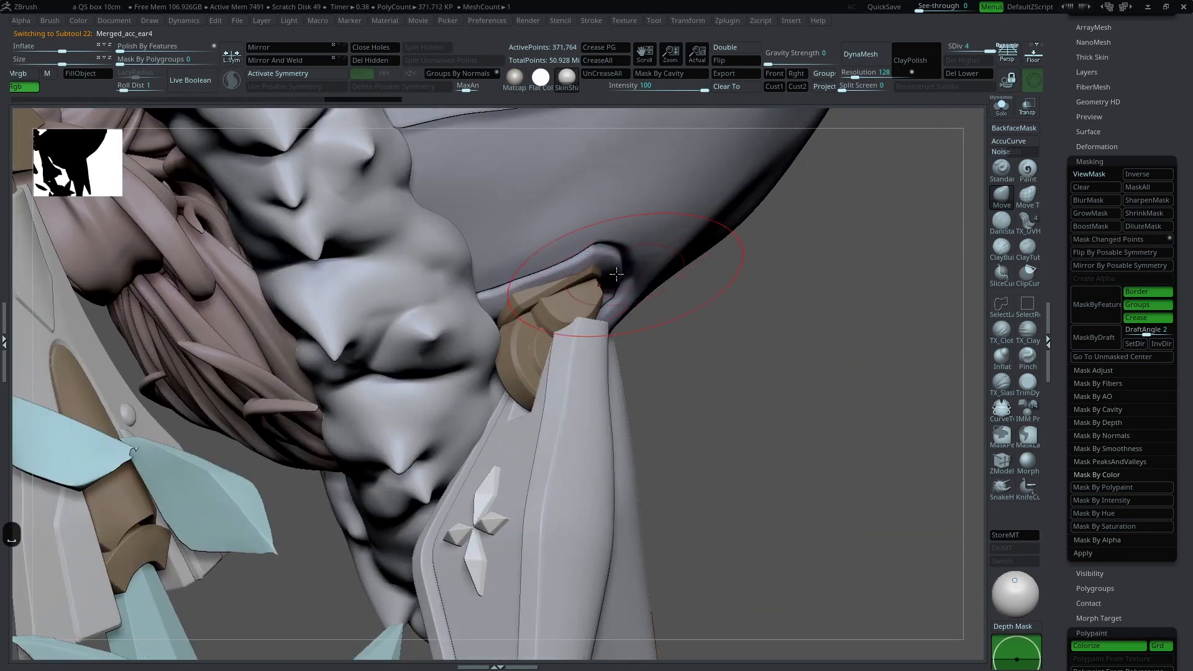
pyautogui.press('space')
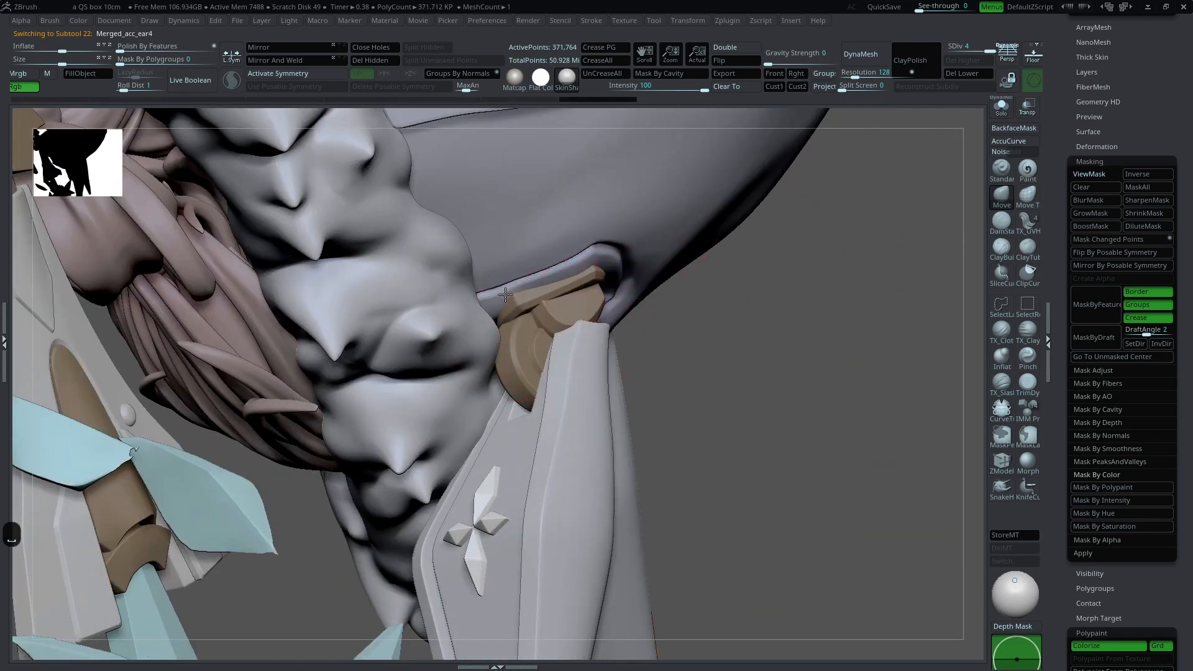
pyautogui.keyDown('alt'); pyautogui.click(568, 272); pyautogui.keyUp('alt')
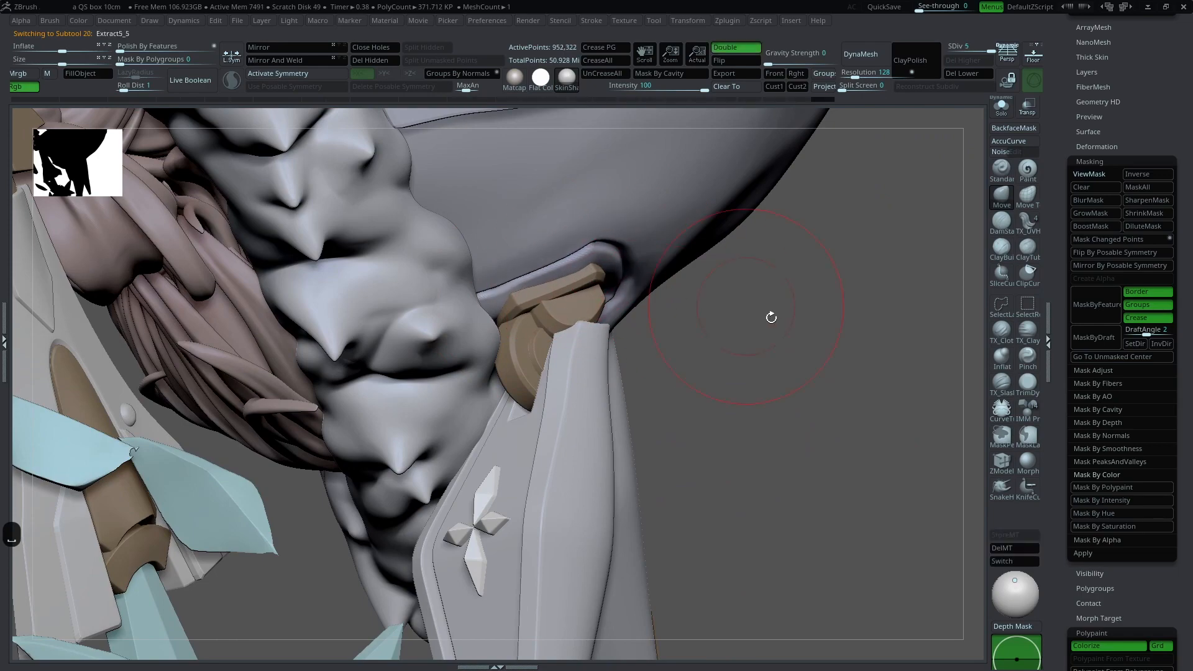
pyautogui.moveTo(772, 318); pyautogui.dragTo(608, 329)
pyautogui.moveTo(526, 243)
pyautogui.keyDown('alt'); pyautogui.mouseDown()
pyautogui.moveTo(639, 273)
pyautogui.moveTo(839, 217)
pyautogui.moveTo(761, 194)
pyautogui.moveTo(647, 107)
pyautogui.mouseUp(); pyautogui.keyUp('alt')
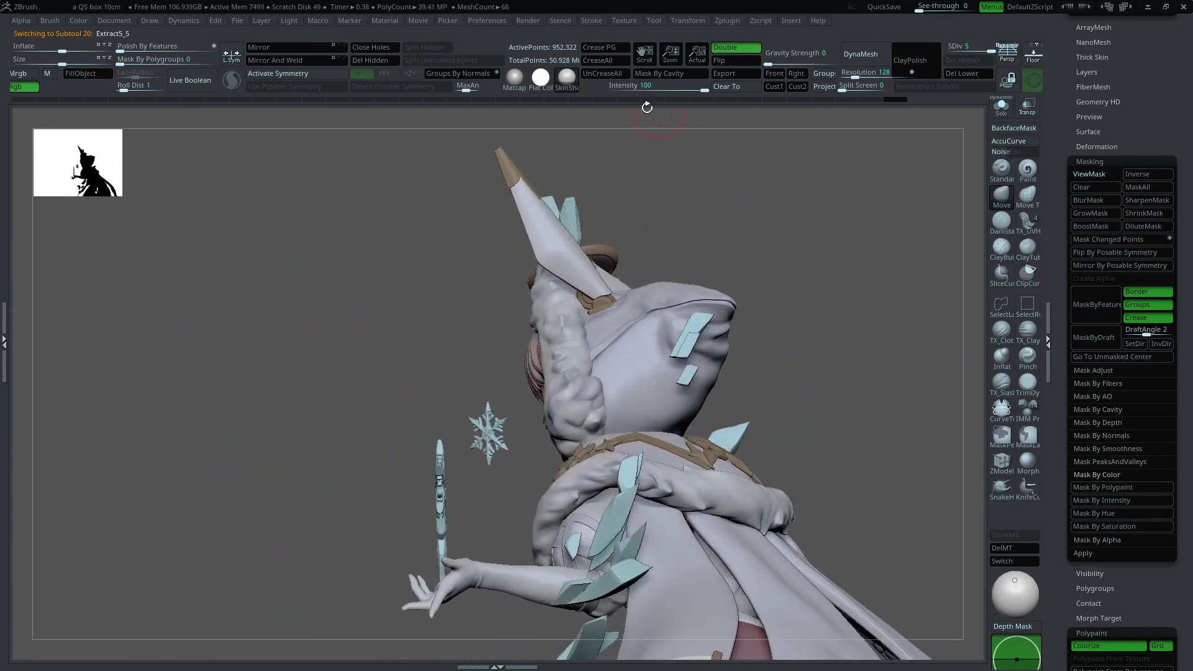
# Step: Apply the flat colour material and paint broad darker lavender shading on the lower back and sides of the hood
pyautogui.click(546, 86)
pyautogui.moveTo(759, 246); pyautogui.dragTo(666, 371)
pyautogui.moveTo(759, 338)
pyautogui.mouseDown()
pyautogui.moveTo(847, 253)
pyautogui.moveTo(857, 277)
pyautogui.mouseUp()
pyautogui.click(1020, 177)
pyautogui.press('space')
pyautogui.moveTo(572, 397); pyautogui.dragTo(560, 395)
pyautogui.press('space')
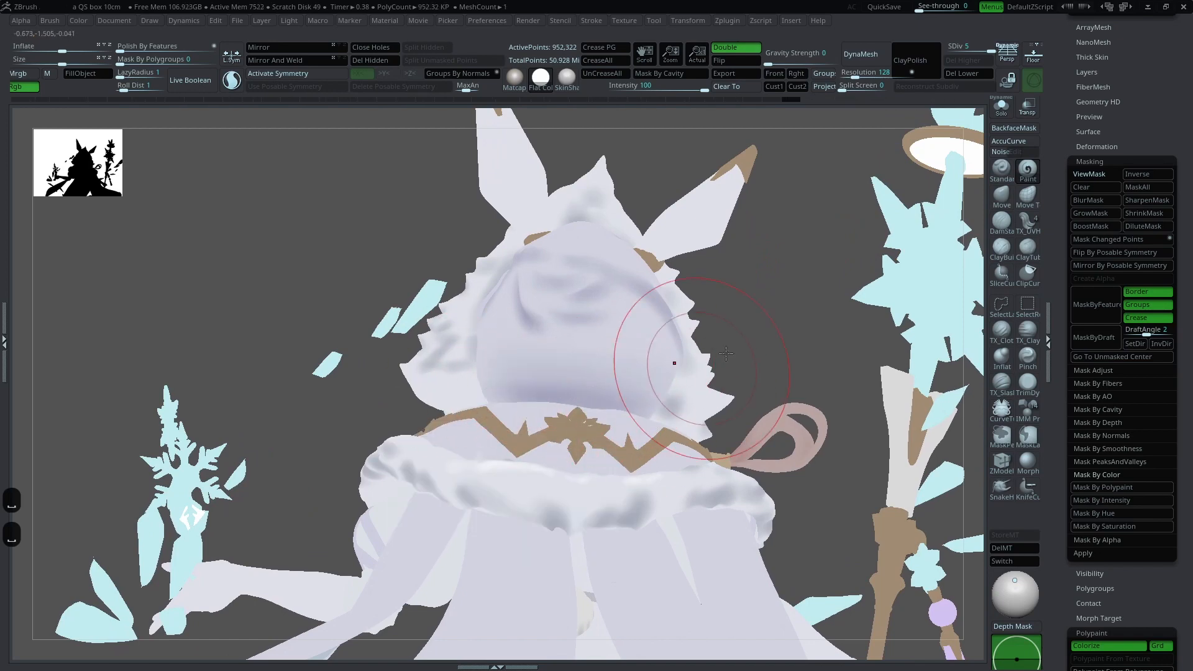
pyautogui.moveTo(701, 369); pyautogui.dragTo(573, 386)
# Step: Select the shoulder cape and paint darker lavender shading beneath the hood, undoing the last stroke at the front
pyautogui.keyDown('alt'); pyautogui.click(540, 405); pyautogui.keyUp('alt')
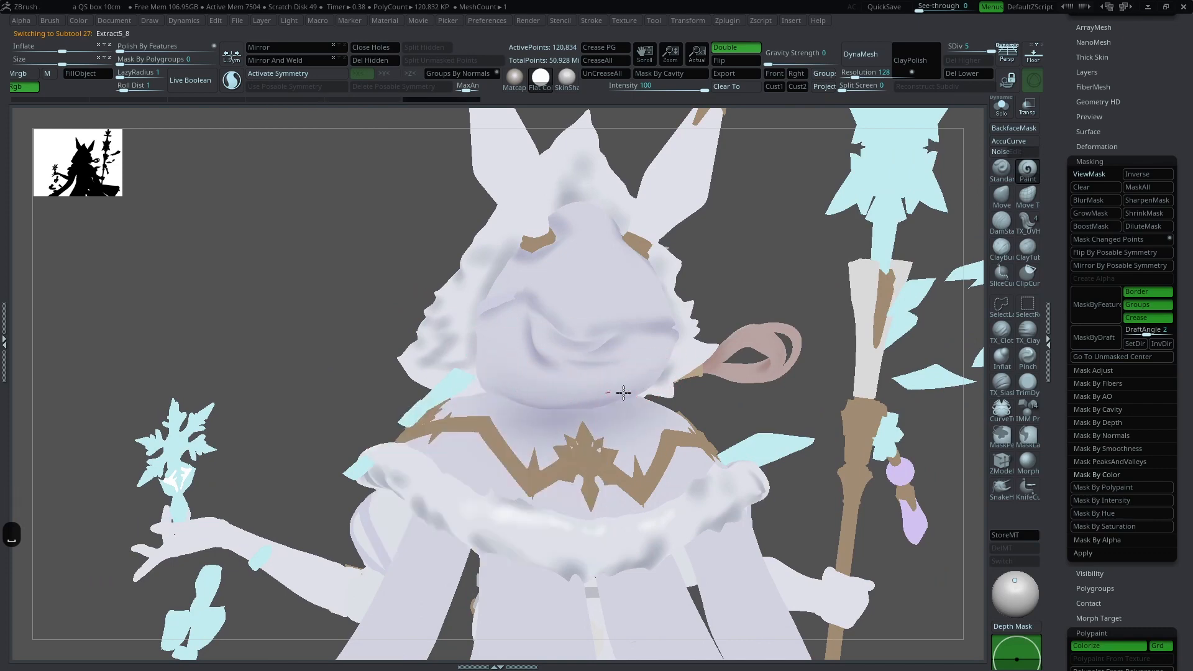
pyautogui.moveTo(765, 282)
pyautogui.mouseDown()
pyautogui.moveTo(813, 364)
pyautogui.moveTo(873, 285)
pyautogui.moveTo(664, 372)
pyautogui.mouseUp()
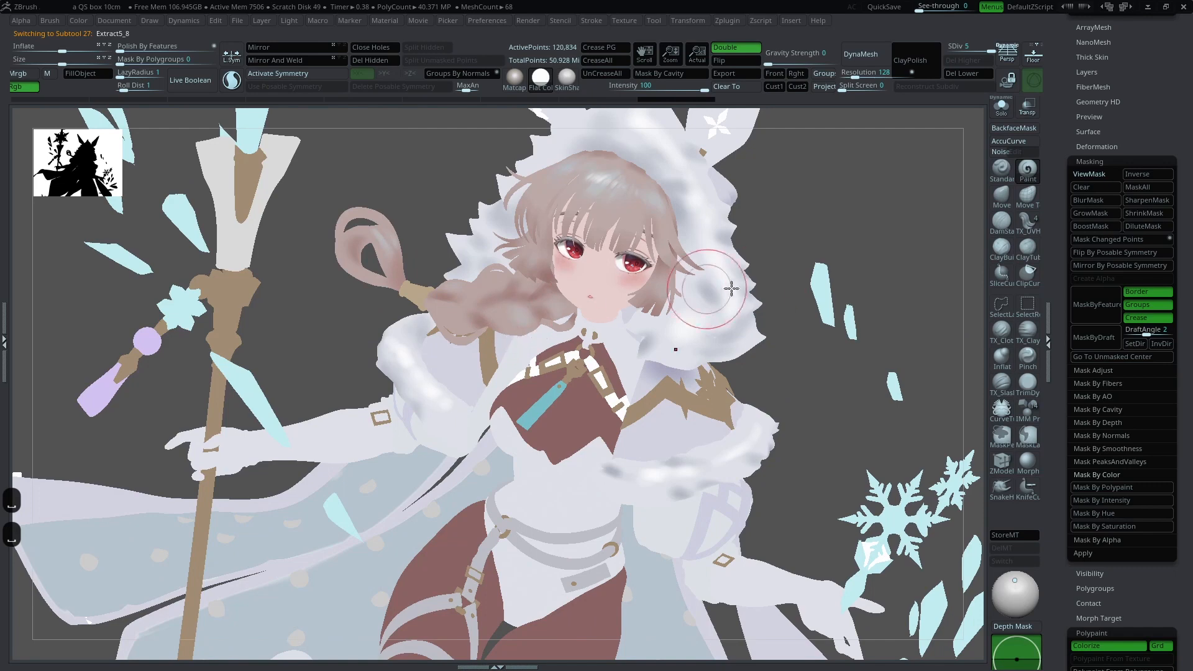
pyautogui.hotkey('ctrl', 'z')
pyautogui.moveTo(766, 368); pyautogui.dragTo(868, 317)
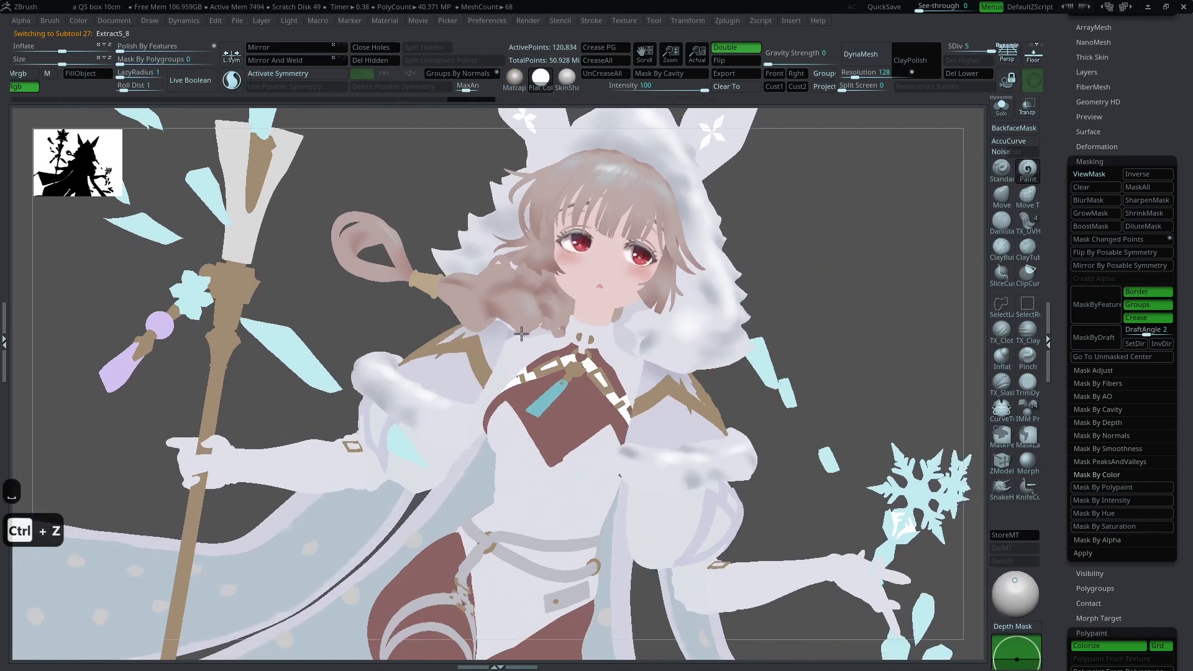
pyautogui.moveTo(761, 286); pyautogui.dragTo(690, 397)
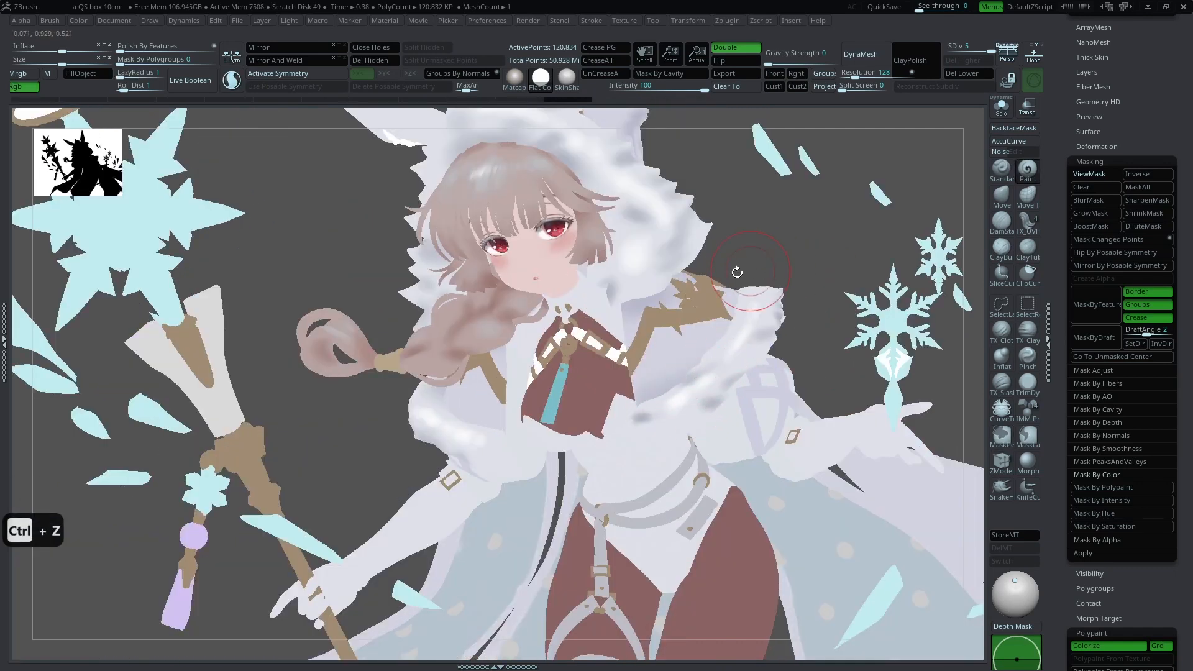
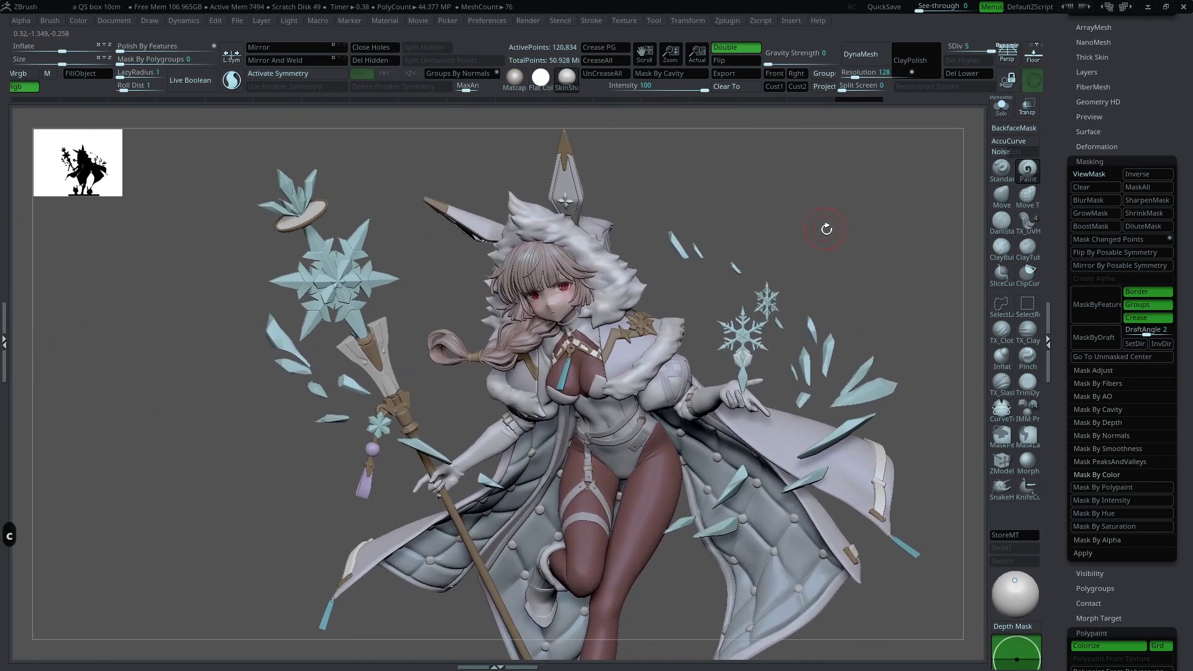
# Step: Review the shaded figure from front and back, then isolate the central back cape panel and inspect it with its polyframe
pyautogui.keyDown('alt'); pyautogui.moveTo(858, 240); pyautogui.dragTo(834, 280); pyautogui.keyUp('alt')
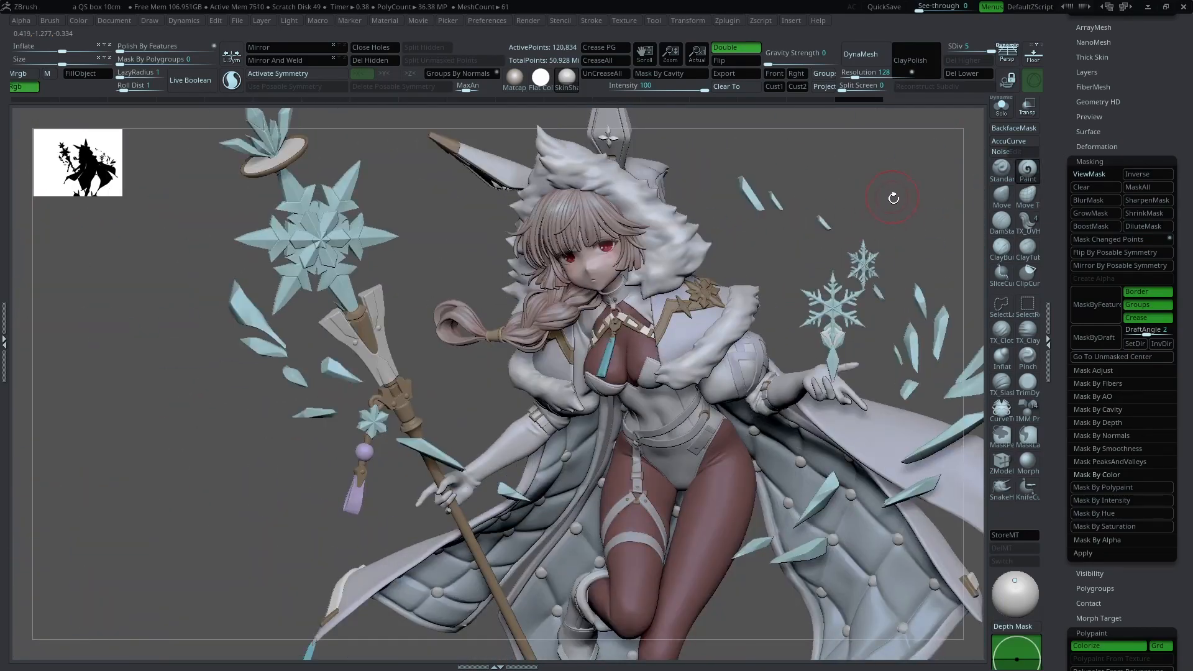
pyautogui.moveTo(886, 194); pyautogui.dragTo(860, 240)
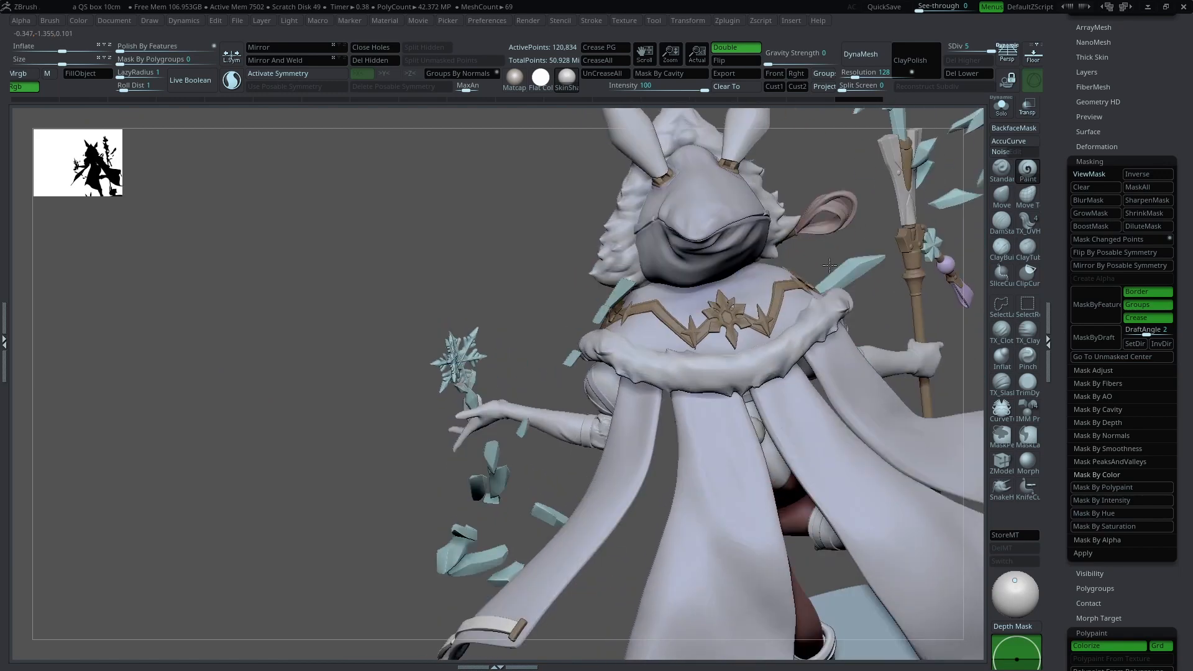
pyautogui.keyDown('alt'); pyautogui.click(827, 323); pyautogui.keyUp('alt')
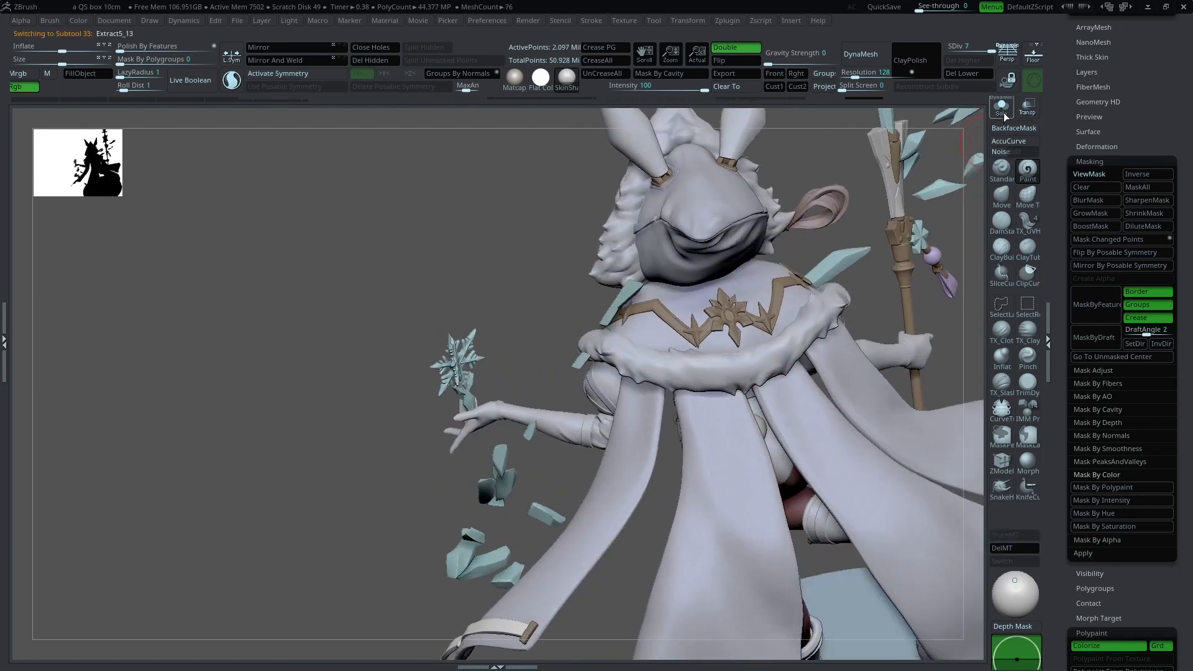
pyautogui.click(1004, 116)
pyautogui.moveTo(826, 279)
pyautogui.mouseDown()
pyautogui.moveTo(801, 265)
pyautogui.moveTo(828, 285)
pyautogui.moveTo(817, 333)
pyautogui.moveTo(802, 317)
pyautogui.moveTo(1022, 354)
pyautogui.mouseUp()
pyautogui.hotkey('shift', 'f')
pyautogui.press('w')
pyautogui.hotkey('shift', 'f')
pyautogui.press('q')
# Step: Restore the mask on this panel's quilted lining by undoing, and show the full model again
pyautogui.moveTo(871, 305); pyautogui.dragTo(849, 326)
pyautogui.moveTo(895, 457); pyautogui.dragTo(963, 482)
pyautogui.hotkey('ctrl', 'z')
pyautogui.moveTo(873, 432); pyautogui.dragTo(914, 425)
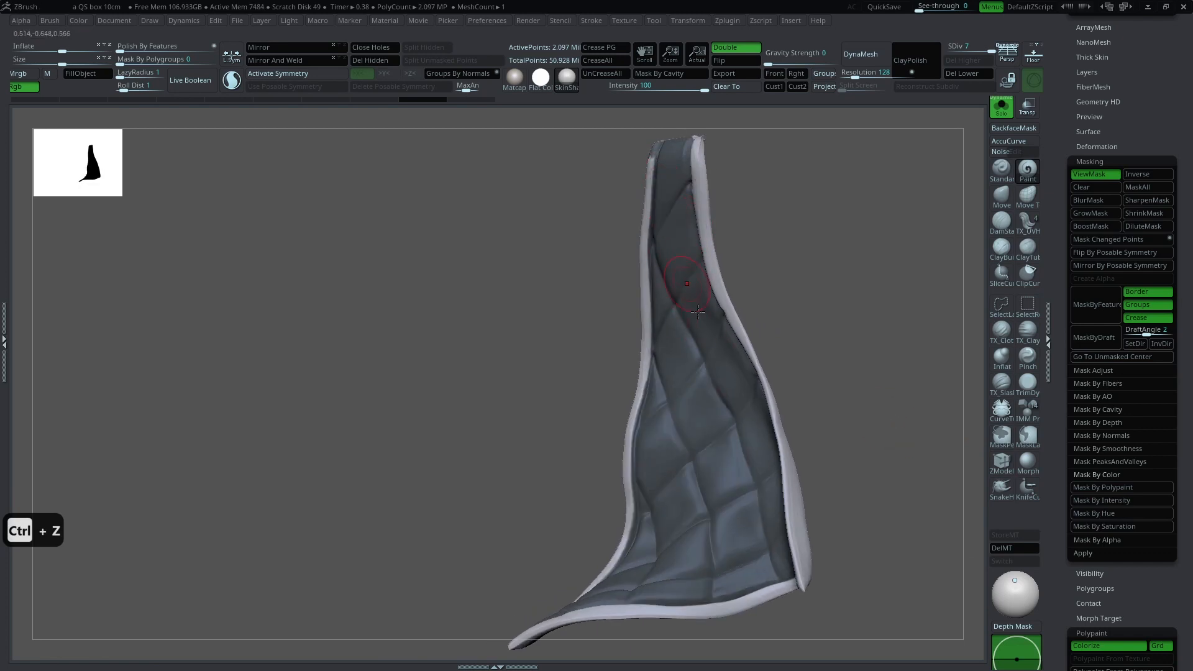
pyautogui.moveTo(774, 289); pyautogui.dragTo(864, 215)
pyautogui.click(1001, 106)
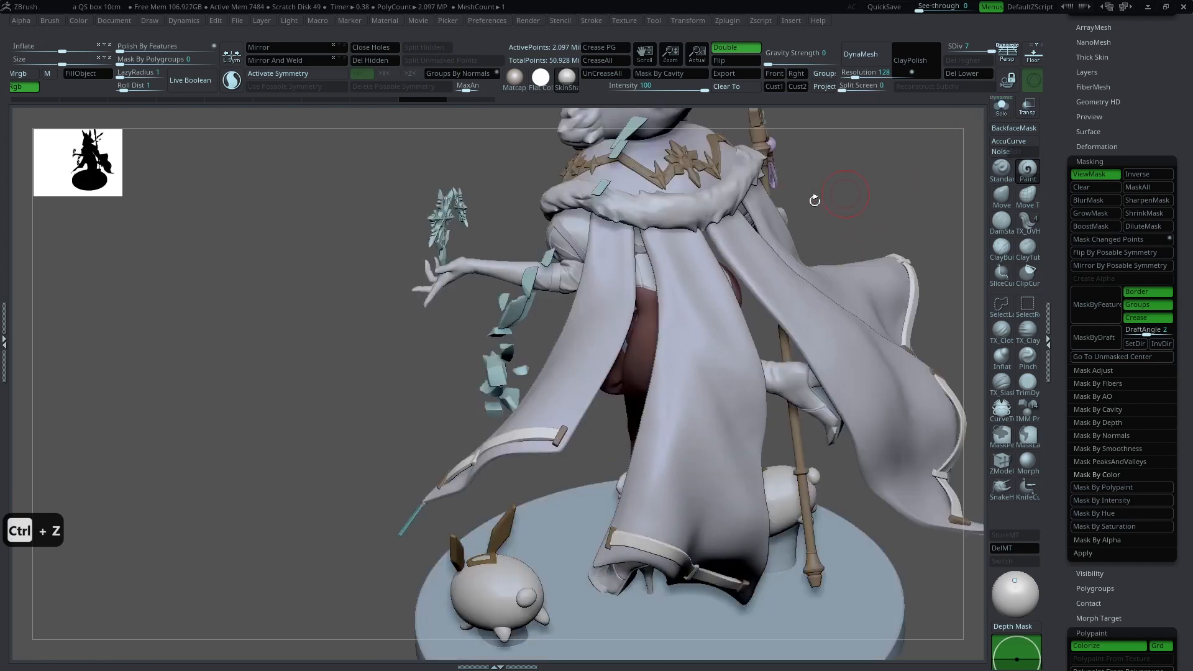
# Step: Pick a muted lavender and paint soft fold shading on the hanging back cape panel
pyautogui.press('space')
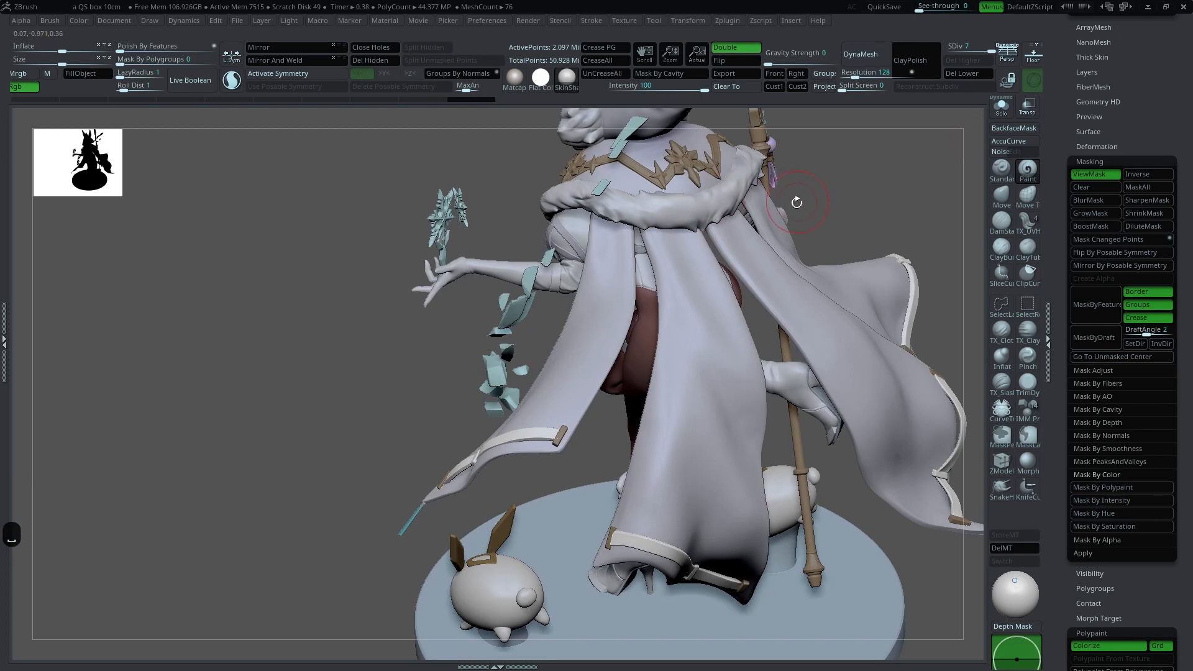
pyautogui.press('space')
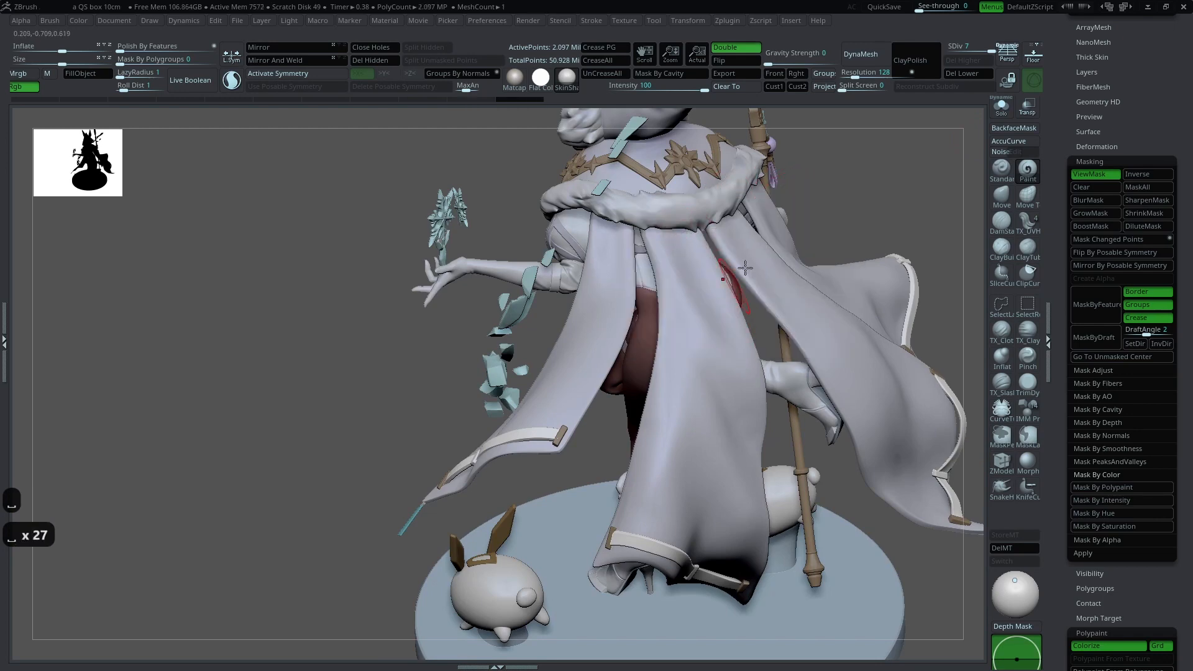
pyautogui.moveTo(745, 268); pyautogui.dragTo(758, 241, button='right')
pyautogui.press('space')
pyautogui.click(622, 272)
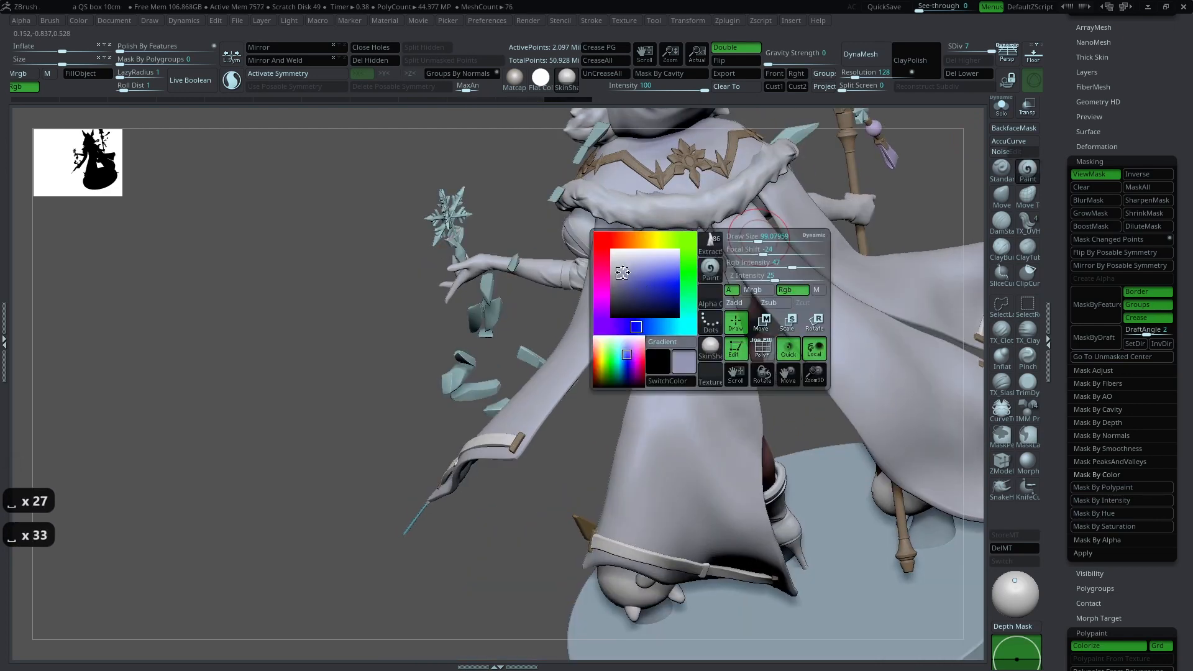
pyautogui.moveTo(744, 307); pyautogui.dragTo(664, 355, button='right')
pyautogui.moveTo(456, 594); pyautogui.dragTo(475, 490)
pyautogui.moveTo(792, 390)
pyautogui.mouseDown(button='right')
pyautogui.moveTo(714, 454)
pyautogui.moveTo(709, 416)
pyautogui.mouseUp(button='right')
pyautogui.moveTo(705, 507); pyautogui.dragTo(612, 578, button='right')
# Step: Isolate the side cape panel, shade its folds in muted lavender, and show the full model again
pyautogui.keyDown('alt'); pyautogui.click(568, 323); pyautogui.keyUp('alt')
pyautogui.moveTo(821, 269); pyautogui.dragTo(919, 193, button='right')
pyautogui.hotkey('ctrl', 'z')
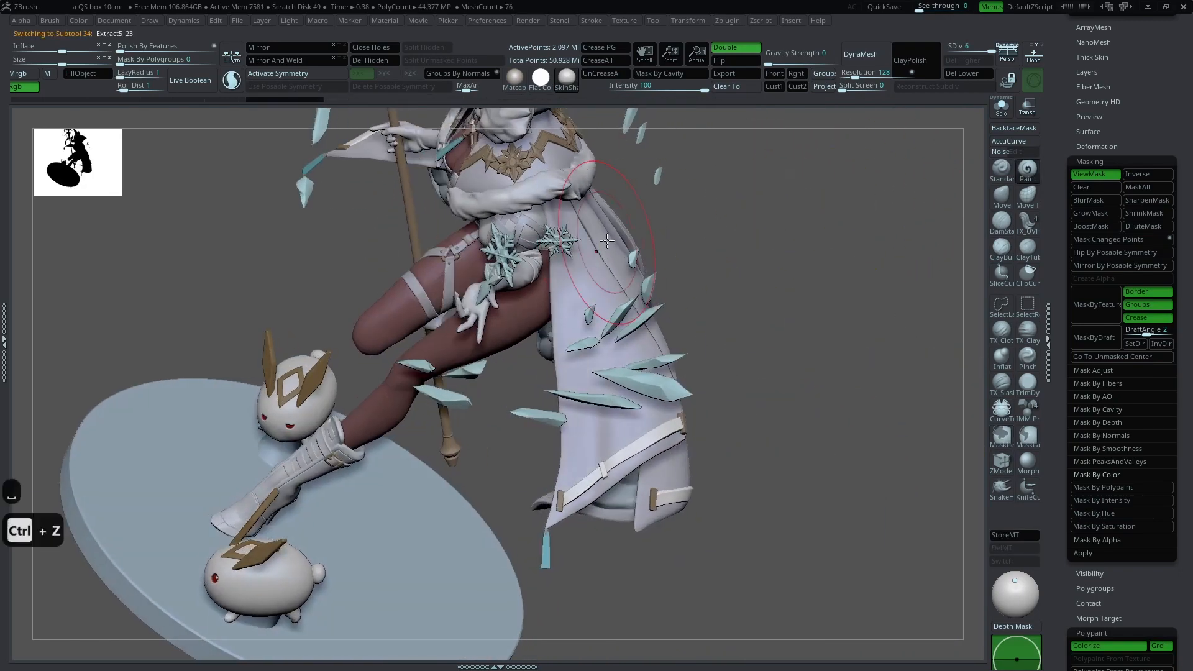
pyautogui.moveTo(786, 215)
pyautogui.mouseDown(button='right')
pyautogui.moveTo(868, 168)
pyautogui.moveTo(800, 215)
pyautogui.moveTo(590, 238)
pyautogui.mouseUp(button='right')
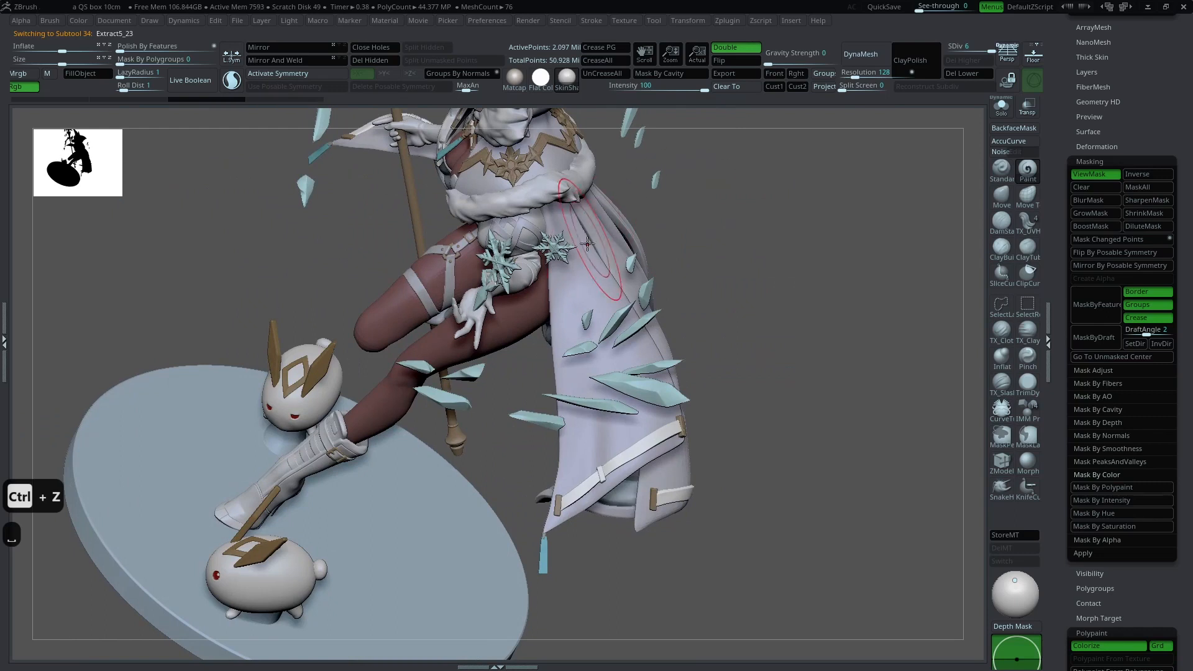
pyautogui.click(1001, 106)
pyautogui.press('space')
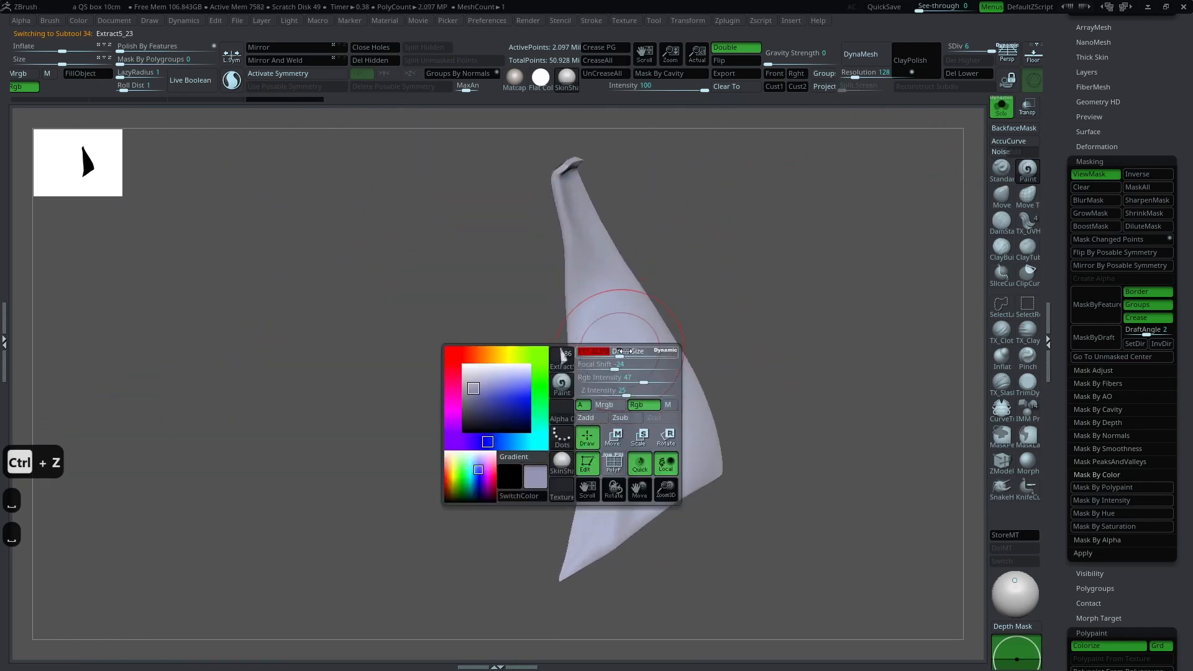
pyautogui.moveTo(591, 412); pyautogui.dragTo(692, 301, button='right')
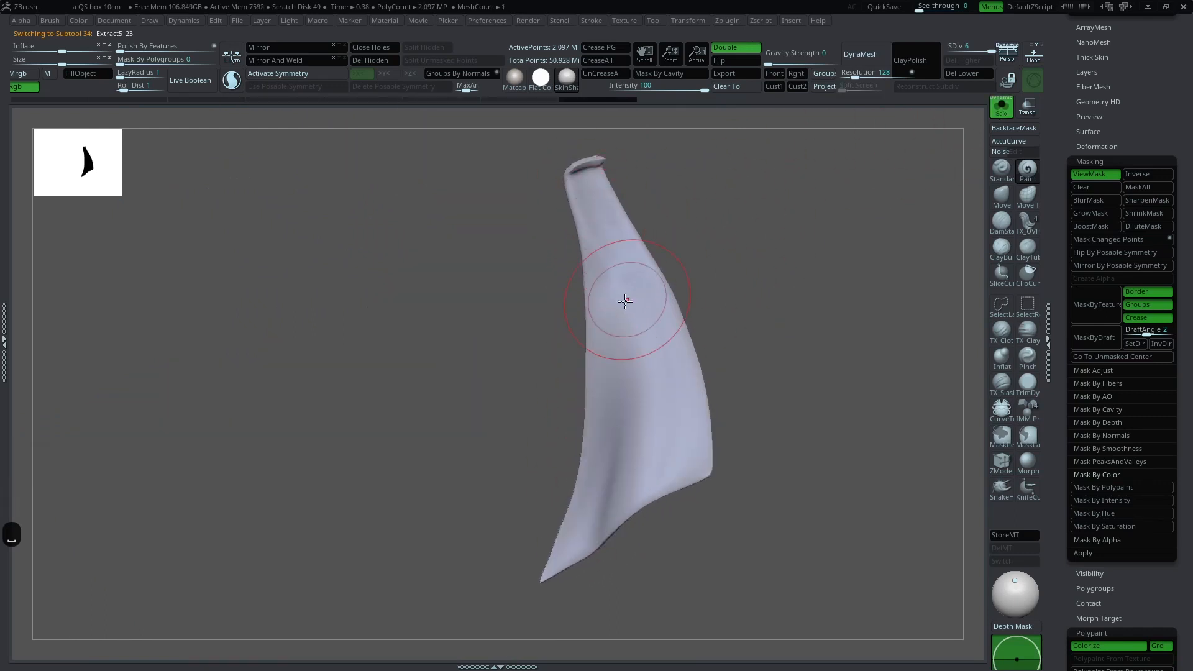
pyautogui.moveTo(592, 182); pyautogui.dragTo(775, 301, button='right')
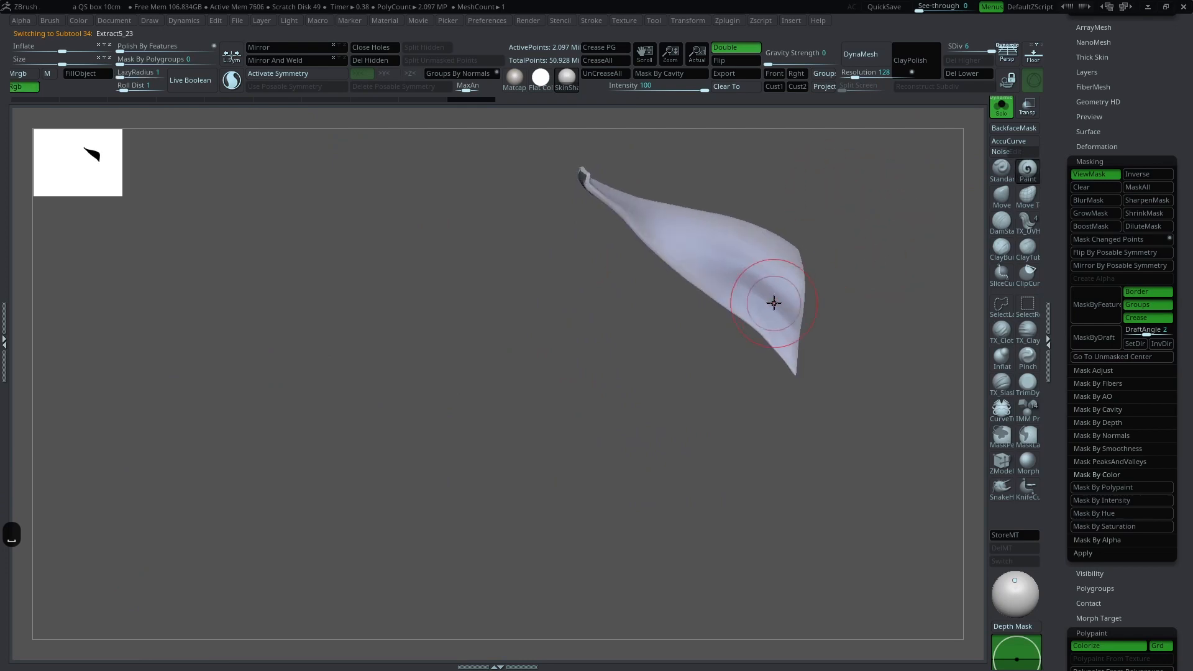
pyautogui.moveTo(822, 341); pyautogui.dragTo(843, 338, button='right')
pyautogui.keyDown('alt'); pyautogui.moveTo(897, 267); pyautogui.dragTo(843, 374, button='right'); pyautogui.keyUp('alt')
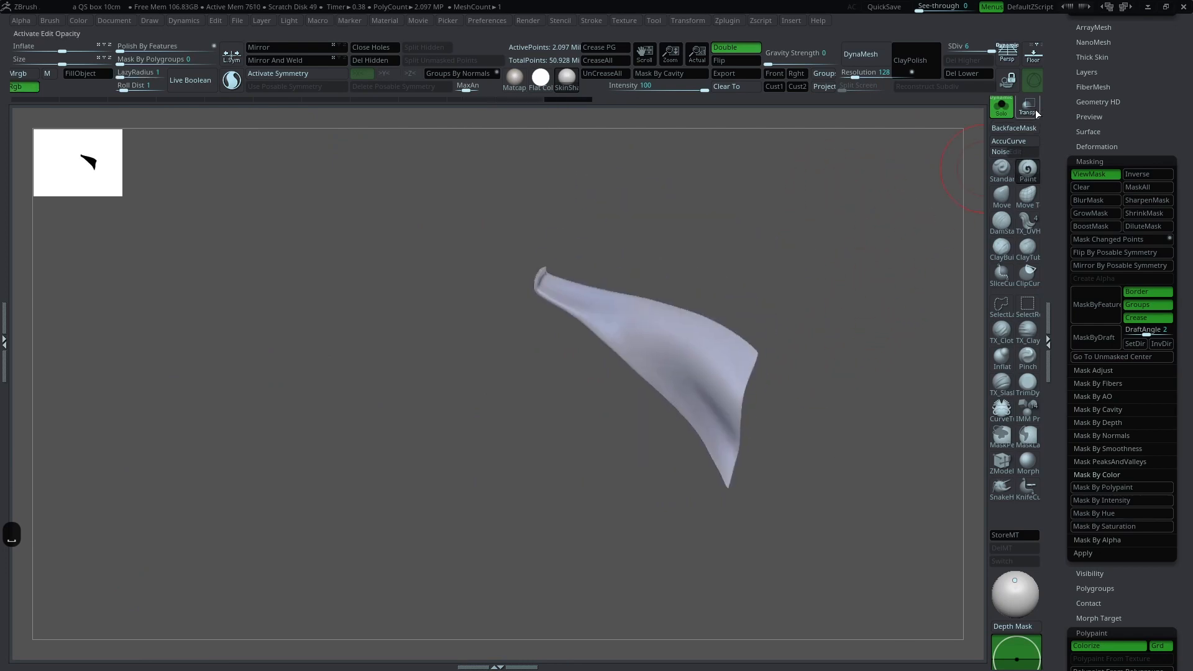
pyautogui.click(1001, 107)
# Step: Isolate the long central back cape panel, paint lavender shading into its folds, and restore the full model
pyautogui.moveTo(883, 221); pyautogui.dragTo(900, 348, button='right')
pyautogui.keyDown('alt'); pyautogui.moveTo(900, 348); pyautogui.dragTo(954, 497, button='right'); pyautogui.keyUp('alt')
pyautogui.keyDown('alt'); pyautogui.click(665, 298); pyautogui.keyUp('alt')
pyautogui.keyDown('ctrl'); pyautogui.moveTo(848, 187); pyautogui.dragTo(983, 136, button='right'); pyautogui.keyUp('ctrl')
pyautogui.click(1001, 106)
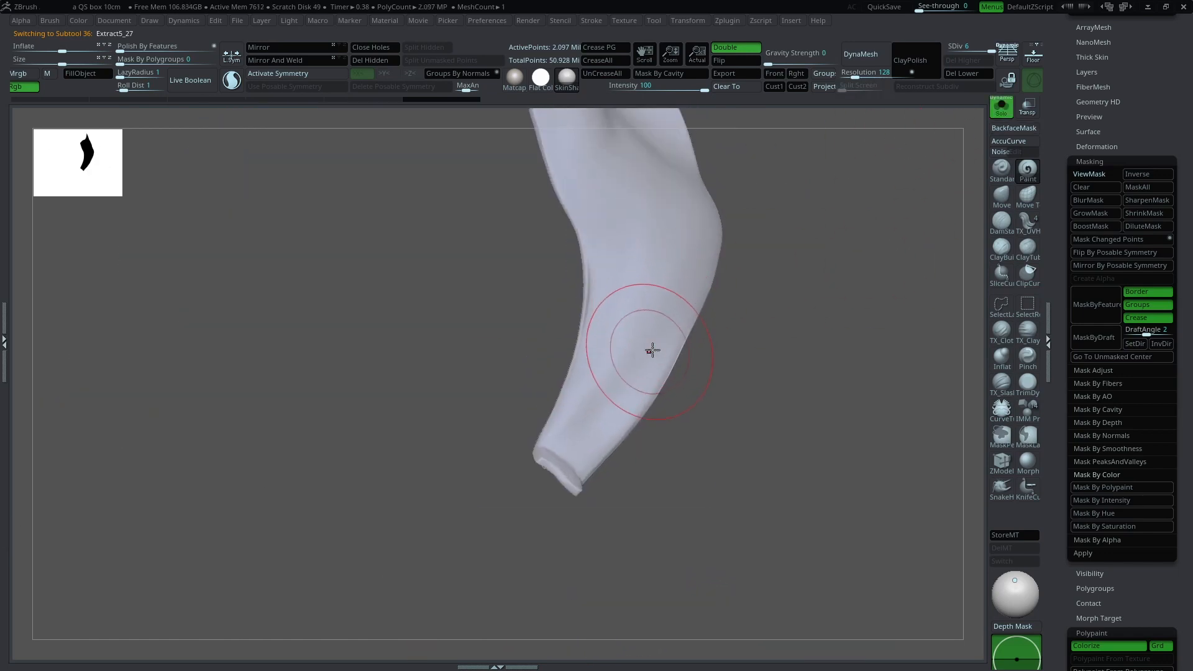
pyautogui.moveTo(759, 261); pyautogui.dragTo(738, 309, button='right')
pyautogui.press('space')
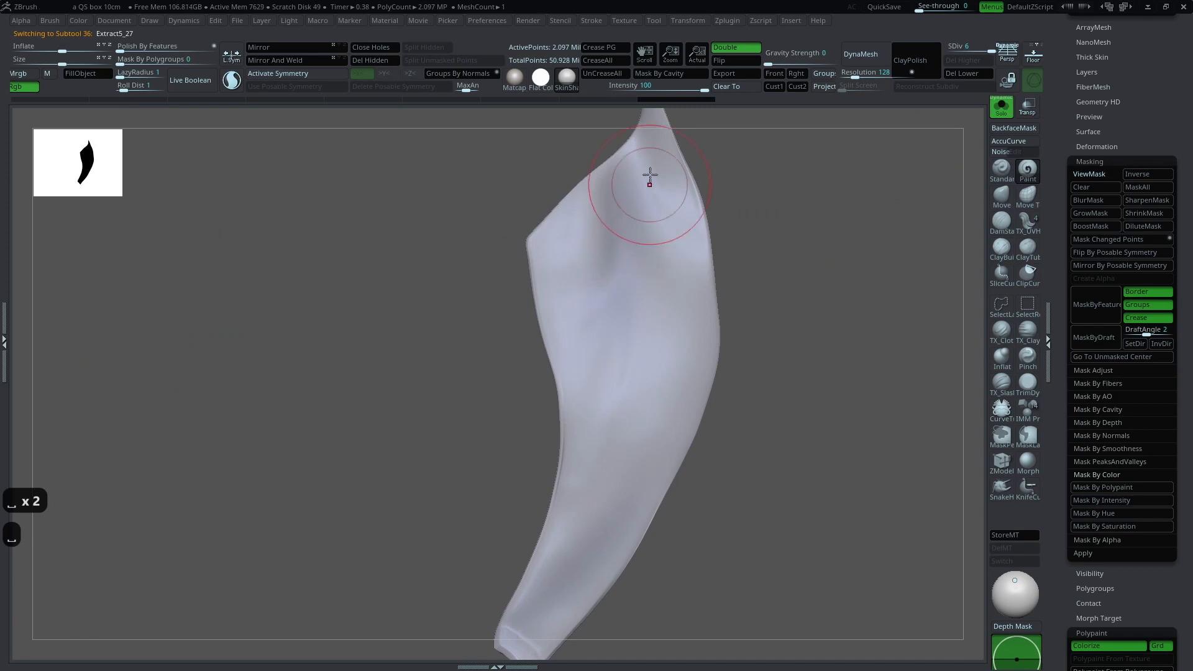
pyautogui.moveTo(772, 232); pyautogui.dragTo(700, 269, button='right')
pyautogui.press('space')
pyautogui.moveTo(656, 373); pyautogui.dragTo(661, 266)
pyautogui.moveTo(658, 367); pyautogui.dragTo(947, 167, button='right')
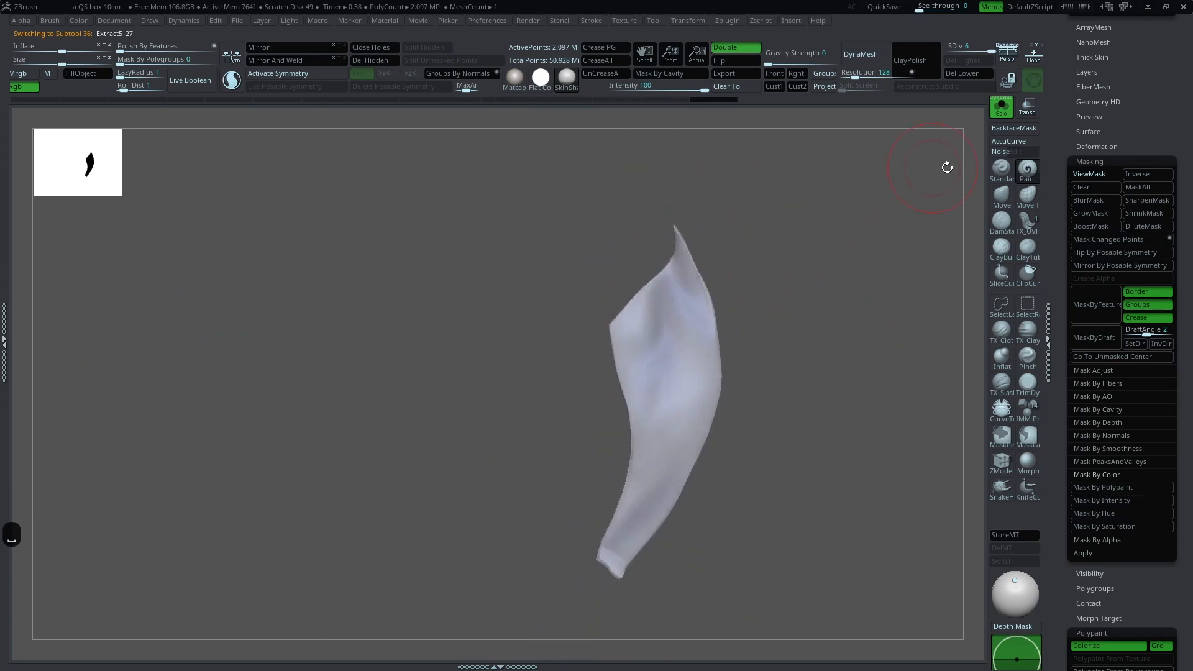
pyautogui.click(1003, 115)
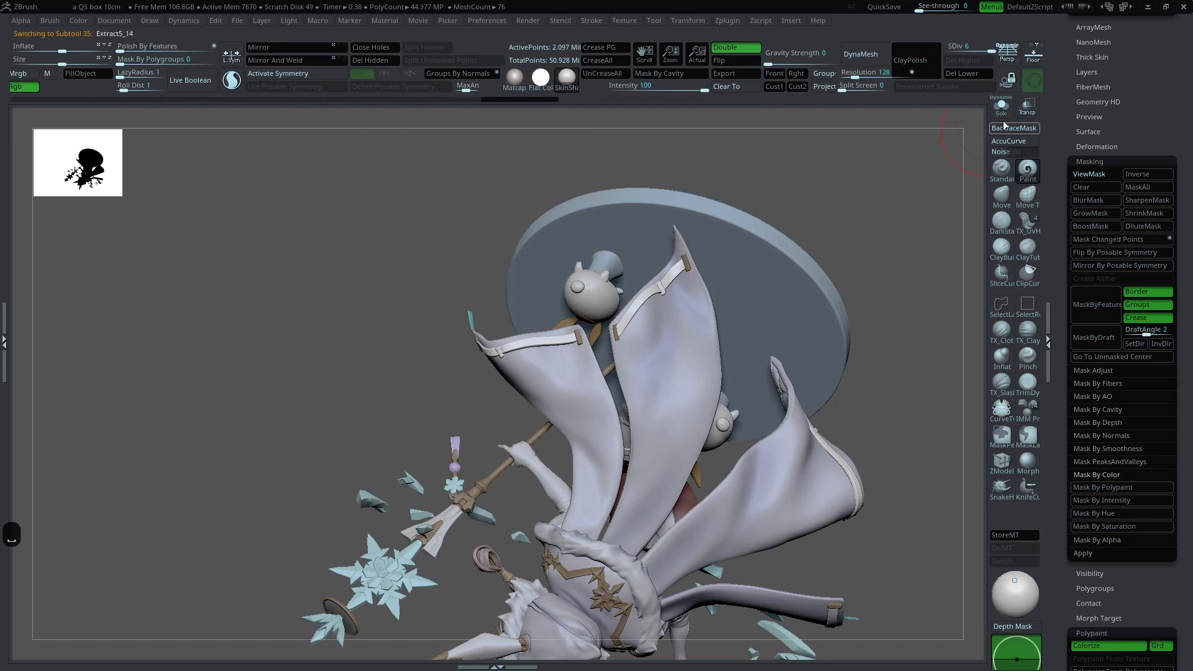
# Step: Isolate the neighbouring wide-hemmed cape panel, shade its outer folds, undo the last change, and show the full model
pyautogui.click(1002, 109)
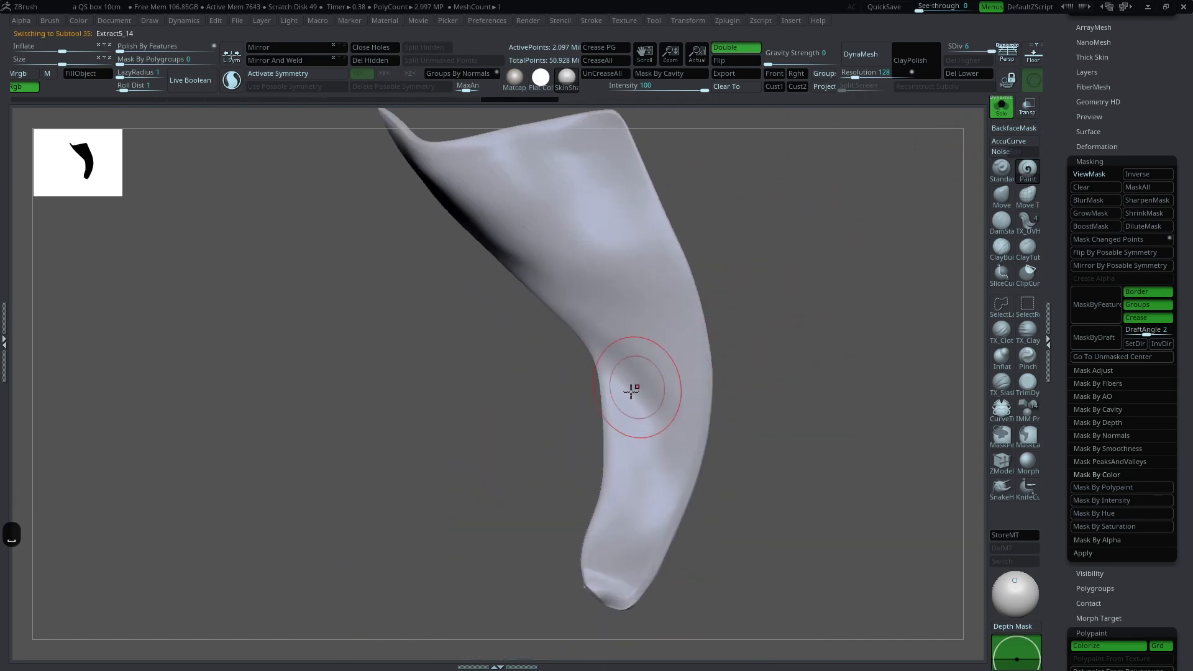
pyautogui.moveTo(652, 391); pyautogui.dragTo(554, 326, button='right')
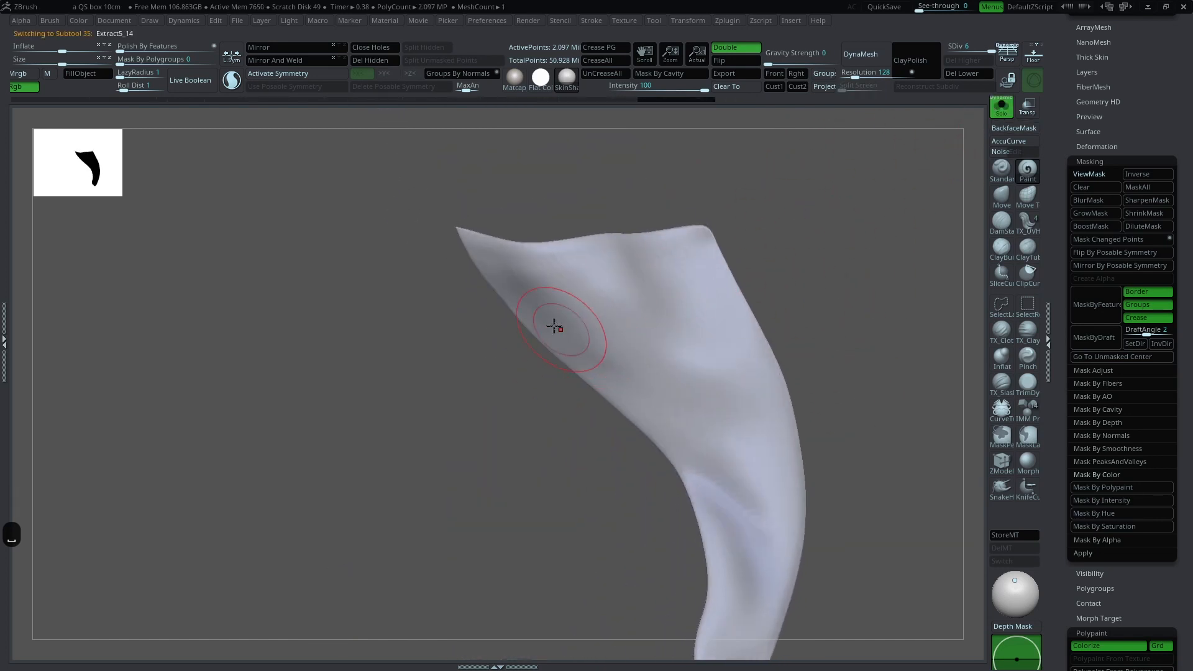
pyautogui.press('space')
pyautogui.moveTo(749, 317); pyautogui.dragTo(761, 431, button='right')
pyautogui.moveTo(836, 296); pyautogui.dragTo(844, 322, button='right')
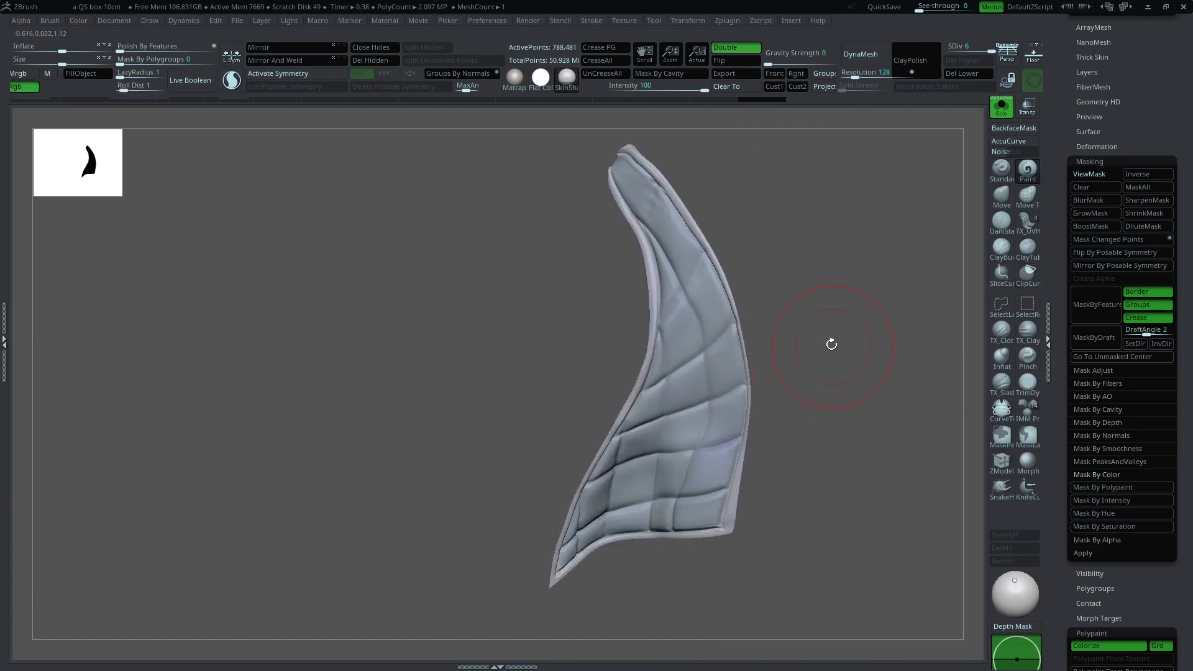
pyautogui.hotkey('ctrl', 'z')
pyautogui.click(1000, 112)
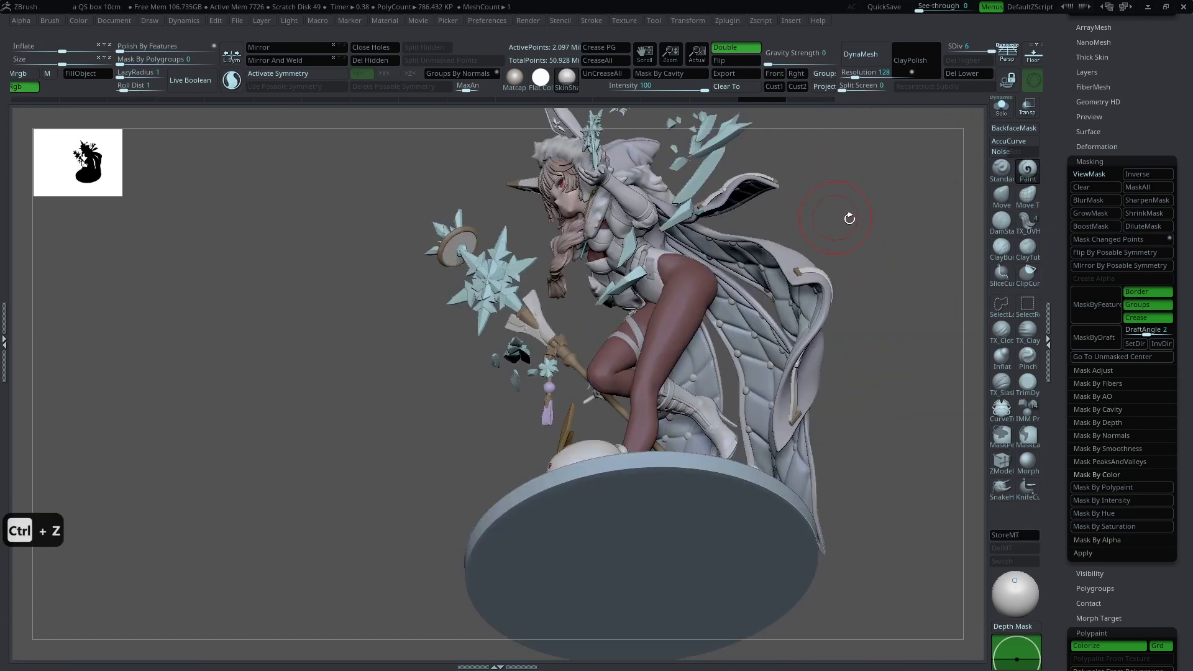
# Step: Isolate the neck collar, frame it, and choose a muted lavender-grey sampled from its surface for shading
pyautogui.moveTo(849, 197); pyautogui.dragTo(752, 208, button='right')
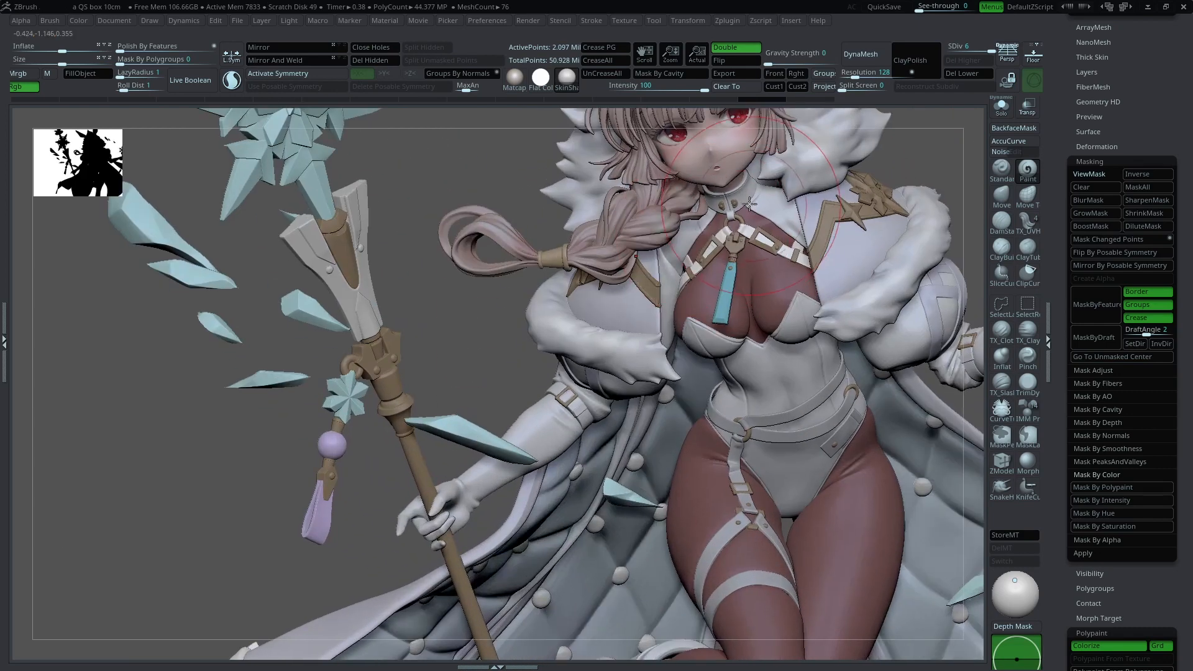
pyautogui.click(1000, 111)
pyautogui.press('f')
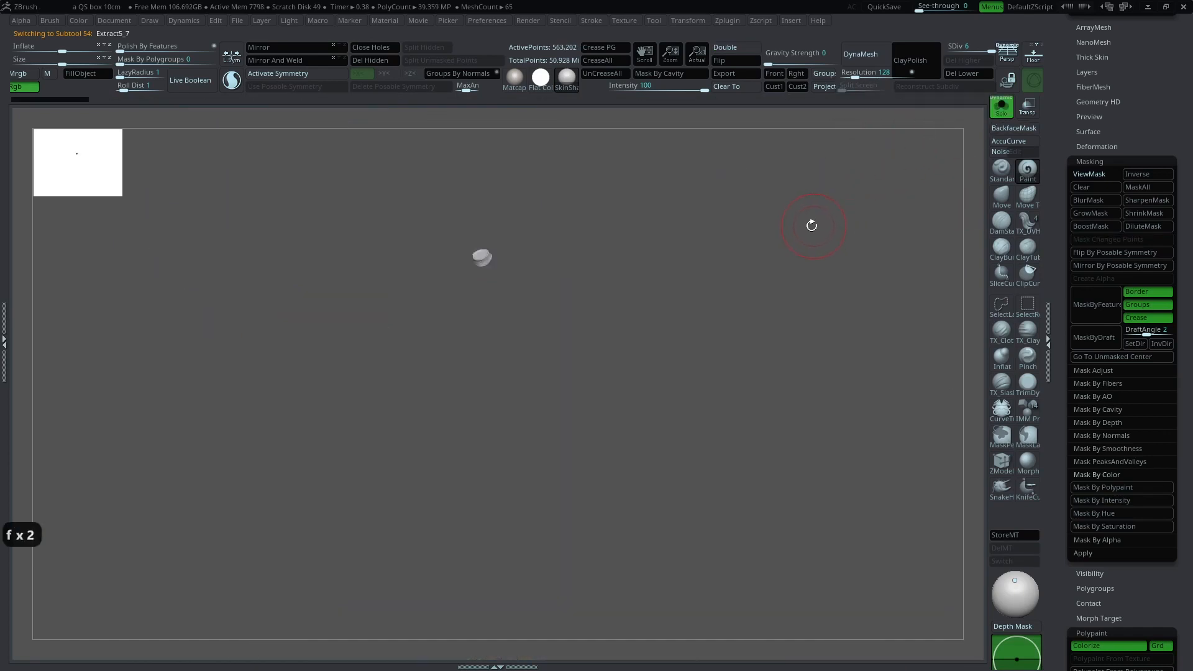
pyautogui.press('f')
pyautogui.press('c')
pyautogui.press('space')
pyautogui.click(561, 332)
pyautogui.keyDown('ctrl'); pyautogui.moveTo(889, 231); pyautogui.dragTo(923, 168, button='right'); pyautogui.keyUp('ctrl')
# Step: Adjust the brush size and paint shading along the collar's front seam and below its rim, then show the full model
pyautogui.press('space')
pyautogui.moveTo(624, 293); pyautogui.dragTo(596, 291)
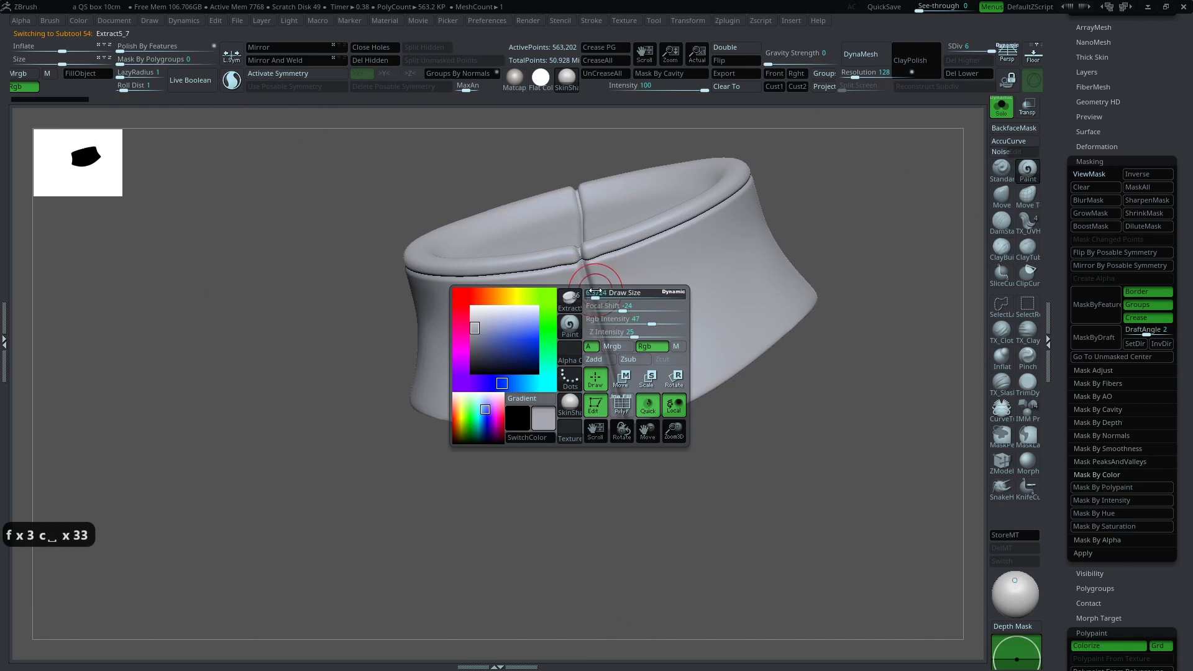
pyautogui.press('space')
pyautogui.press('space')
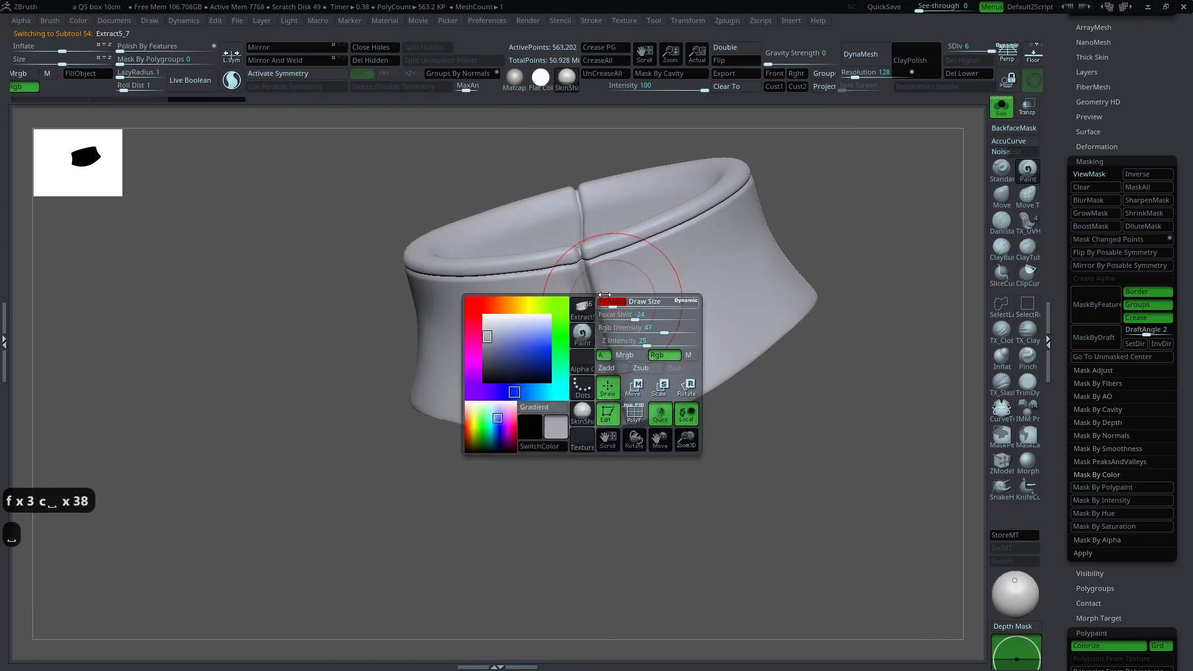
pyautogui.moveTo(600, 294); pyautogui.dragTo(612, 298)
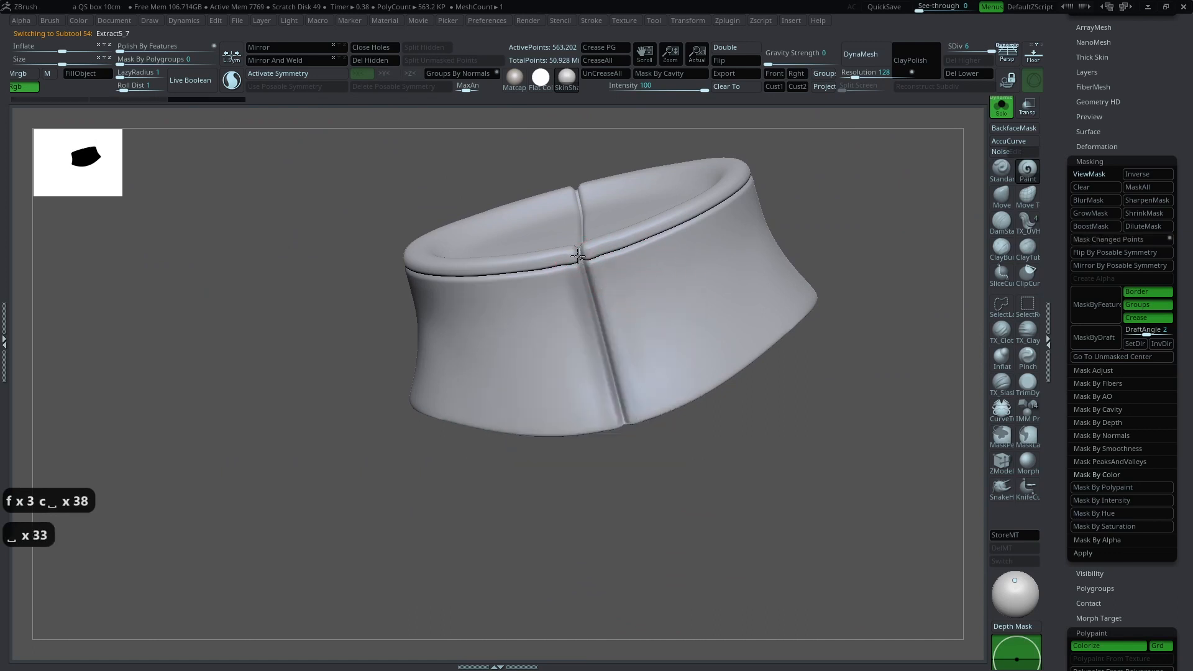
pyautogui.moveTo(581, 261); pyautogui.dragTo(740, 195)
pyautogui.moveTo(539, 272); pyautogui.dragTo(459, 288)
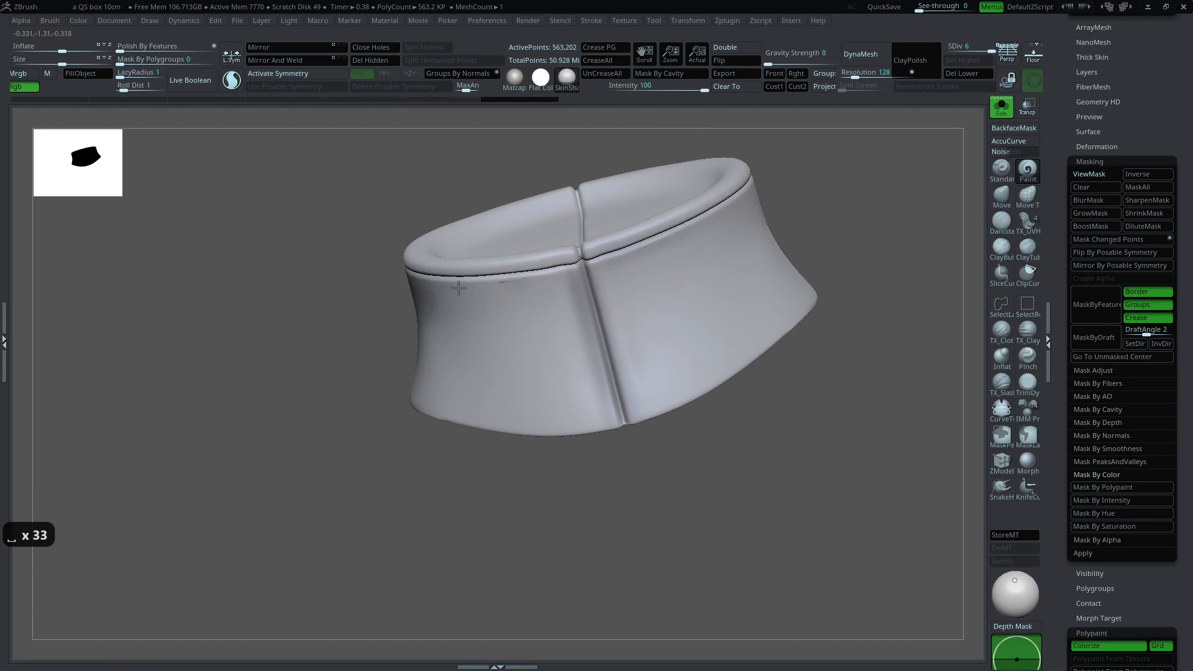
pyautogui.keyDown('alt'); pyautogui.moveTo(856, 209); pyautogui.dragTo(918, 152); pyautogui.keyUp('alt')
pyautogui.click(1002, 108)
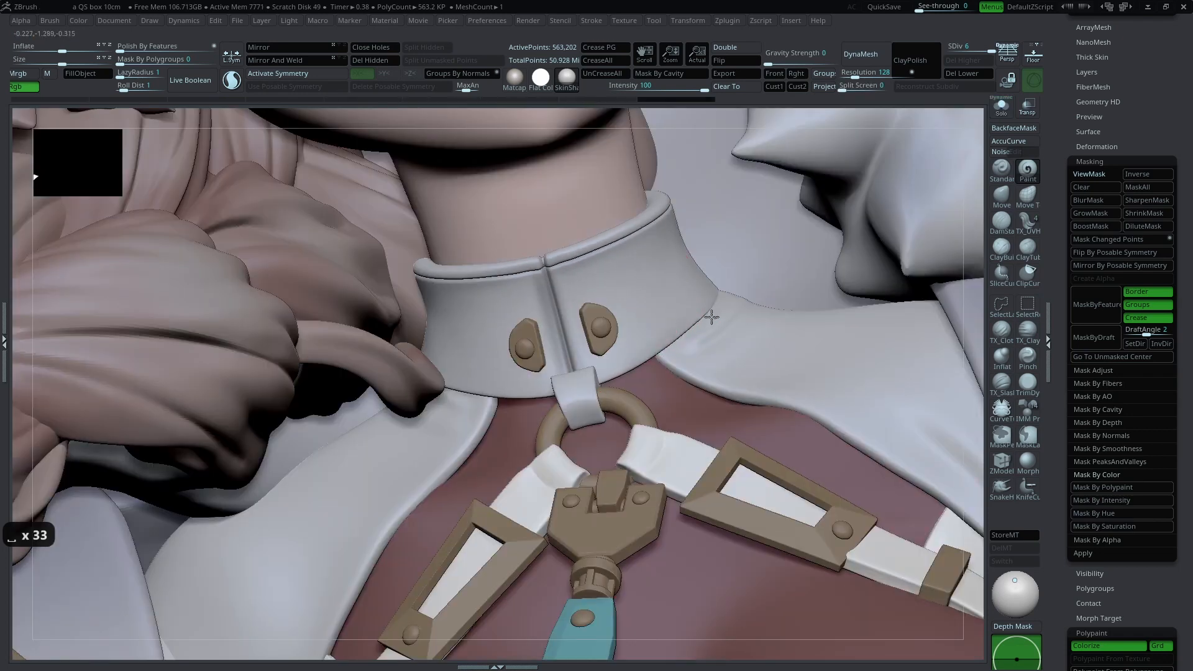
# Step: Select the white garment beneath the cape and paint shading on both sides where it meets the cape edges
pyautogui.keyDown('alt'); pyautogui.click(760, 358); pyautogui.keyUp('alt')
pyautogui.keyDown('alt'); pyautogui.moveTo(971, 296); pyautogui.dragTo(882, 273); pyautogui.keyUp('alt')
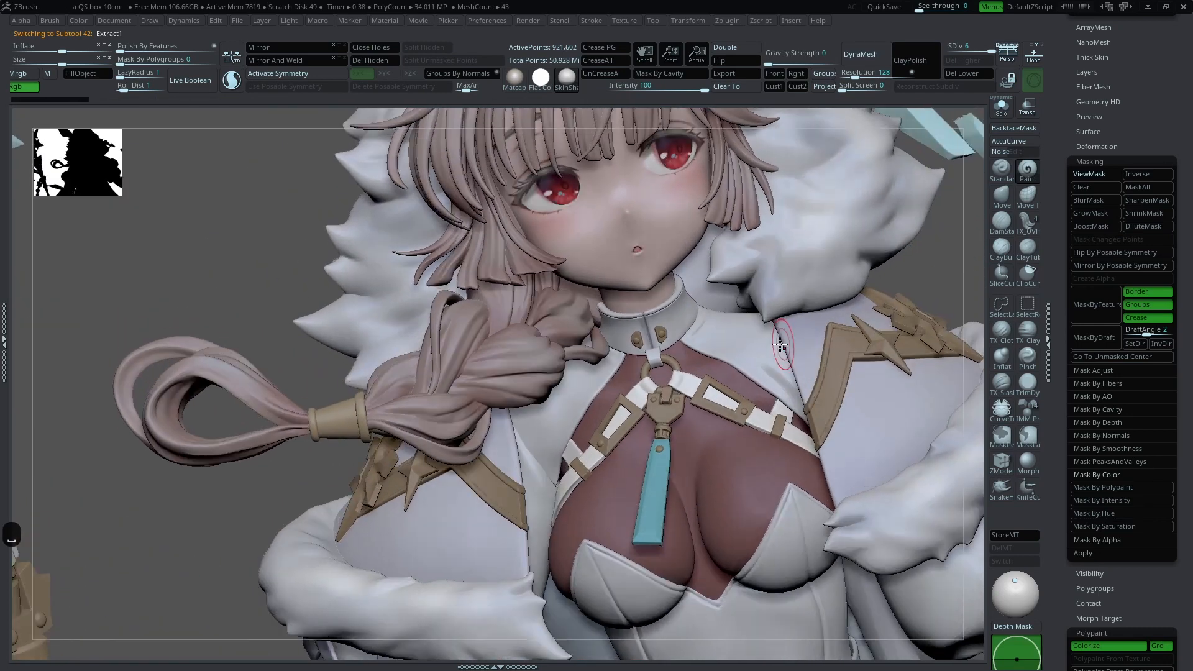
pyautogui.click(799, 391)
pyautogui.press('space')
pyautogui.moveTo(521, 436); pyautogui.dragTo(538, 480)
pyautogui.moveTo(913, 278); pyautogui.dragTo(877, 266)
# Step: Isolate the puffed sleeves, lower them to subdivision level 4, and sculpt and smooth cloth folds near the shoulder
pyautogui.click(996, 117)
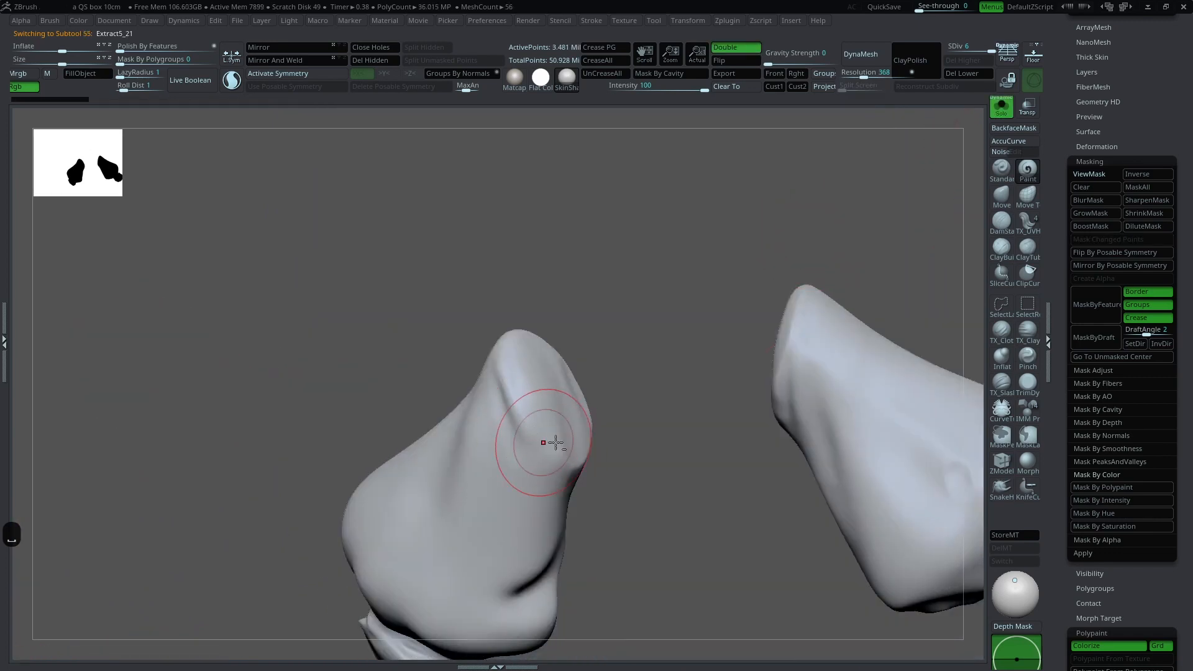
pyautogui.moveTo(552, 442)
pyautogui.keyDown('alt'); pyautogui.mouseDown(button='right')
pyautogui.moveTo(746, 261)
pyautogui.moveTo(827, 249)
pyautogui.mouseUp(button='right'); pyautogui.keyUp('alt')
pyautogui.click(1001, 333)
pyautogui.press('space')
pyautogui.moveTo(578, 393)
pyautogui.mouseDown()
pyautogui.moveTo(567, 393)
pyautogui.moveTo(609, 423)
pyautogui.moveTo(659, 432)
pyautogui.mouseUp()
pyautogui.hotkey('shift', 'd')
pyautogui.hotkey('shift', 'd')
pyautogui.moveTo(497, 274); pyautogui.dragTo(585, 476)
pyautogui.moveTo(525, 390)
pyautogui.keyDown('alt'); pyautogui.mouseDown()
pyautogui.moveTo(598, 471)
pyautogui.moveTo(541, 399)
pyautogui.moveTo(562, 388)
pyautogui.mouseUp(); pyautogui.keyUp('alt')
pyautogui.keyDown('shift'); pyautogui.moveTo(625, 420); pyautogui.dragTo(570, 388); pyautogui.keyUp('shift')
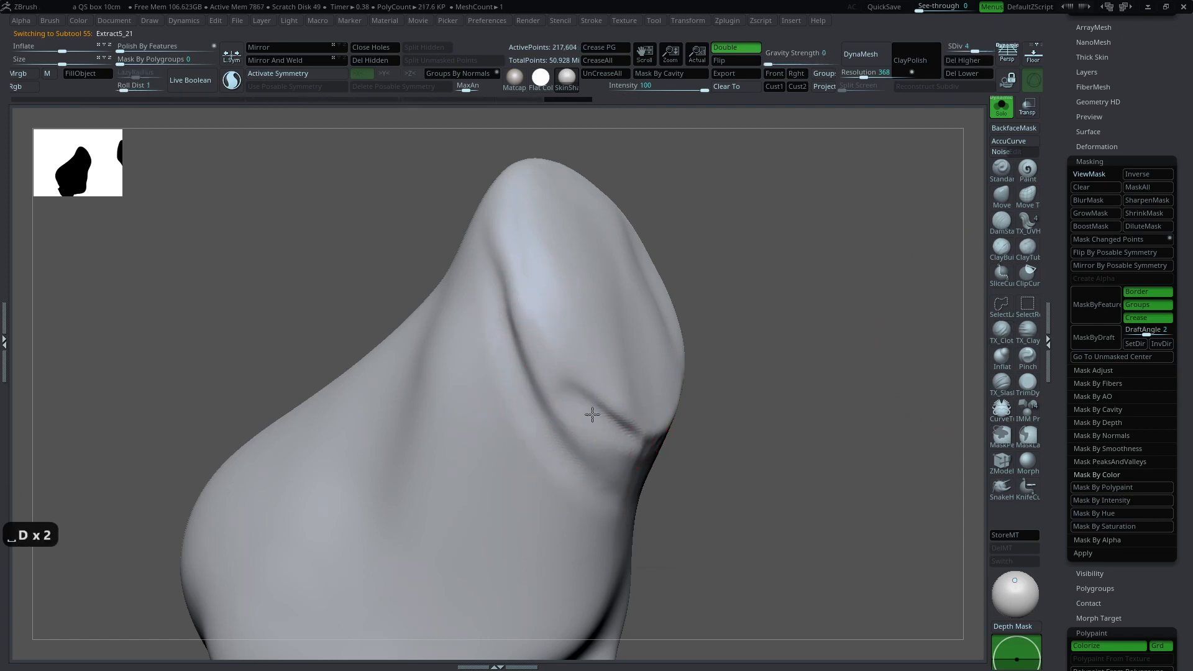
pyautogui.click(1002, 107)
# Step: Select the white garment beneath the cape and smooth its fold beside the chest harness
pyautogui.press('space')
pyautogui.keyDown('alt'); pyautogui.click(546, 298); pyautogui.keyUp('alt')
pyautogui.press('space')
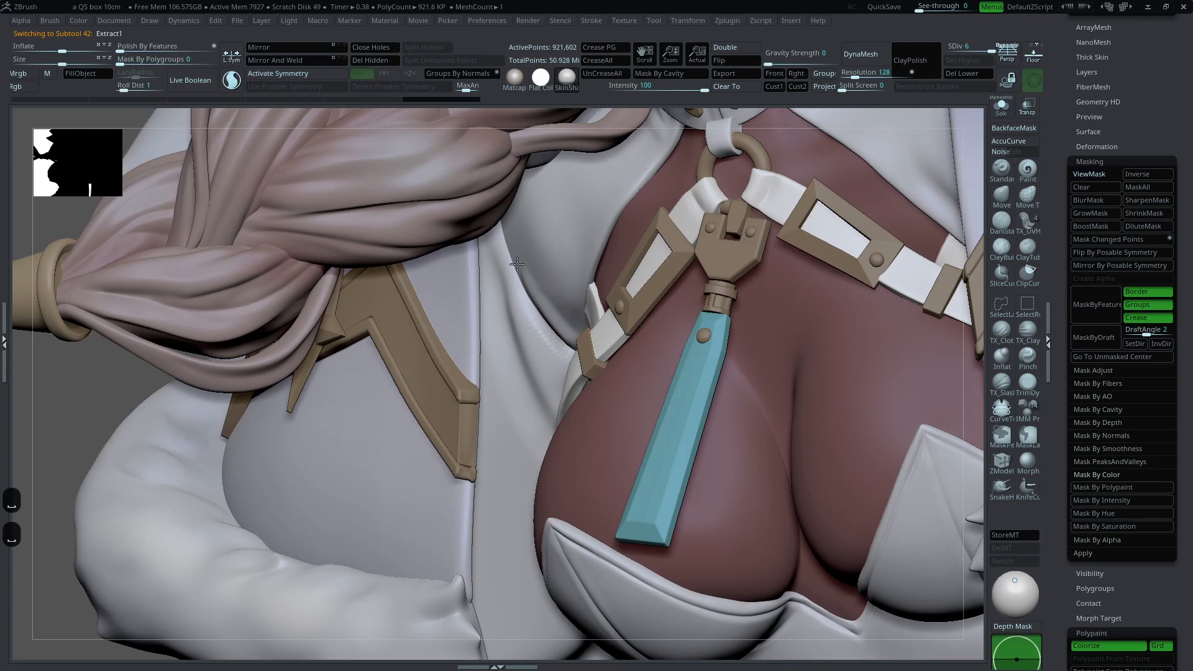
pyautogui.keyDown('shift'); pyautogui.moveTo(529, 326); pyautogui.dragTo(552, 340); pyautogui.keyUp('shift')
pyautogui.press('f')
pyautogui.moveTo(839, 209)
pyautogui.keyDown('alt'); pyautogui.mouseDown()
pyautogui.moveTo(884, 232)
pyautogui.moveTo(863, 208)
pyautogui.mouseUp(); pyautogui.keyUp('alt')
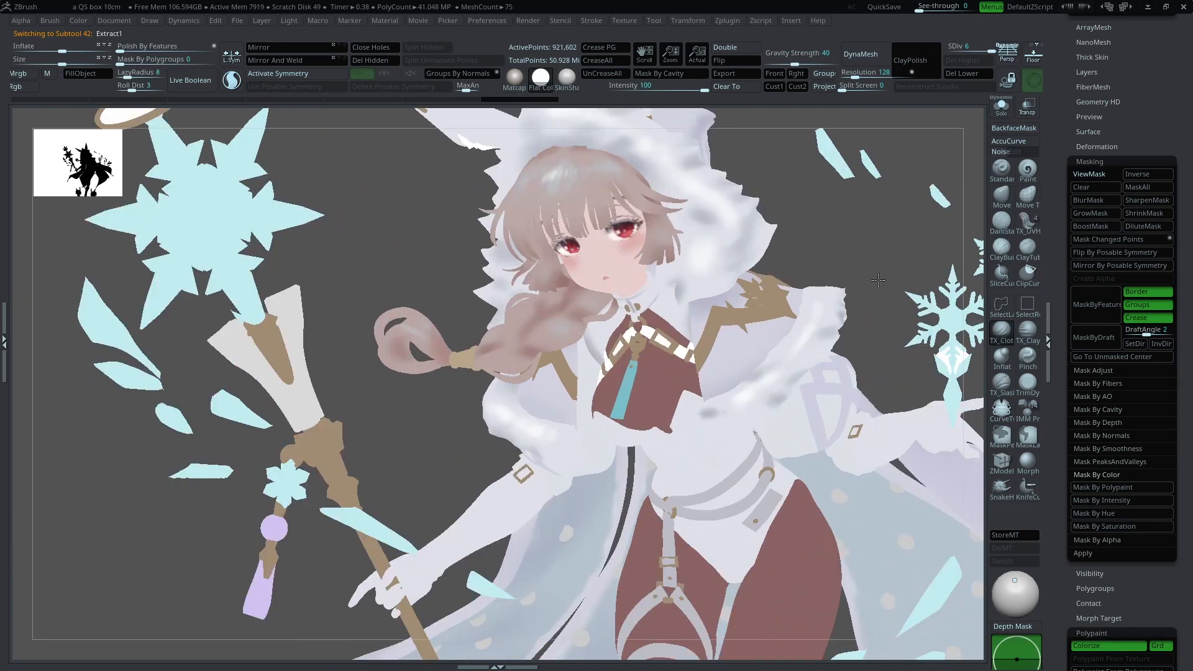
# Step: Switch to the Paint brush and paint lavender shading on the cape front just beneath the hood's fur
pyautogui.keyDown('alt'); pyautogui.click(737, 420); pyautogui.keyUp('alt')
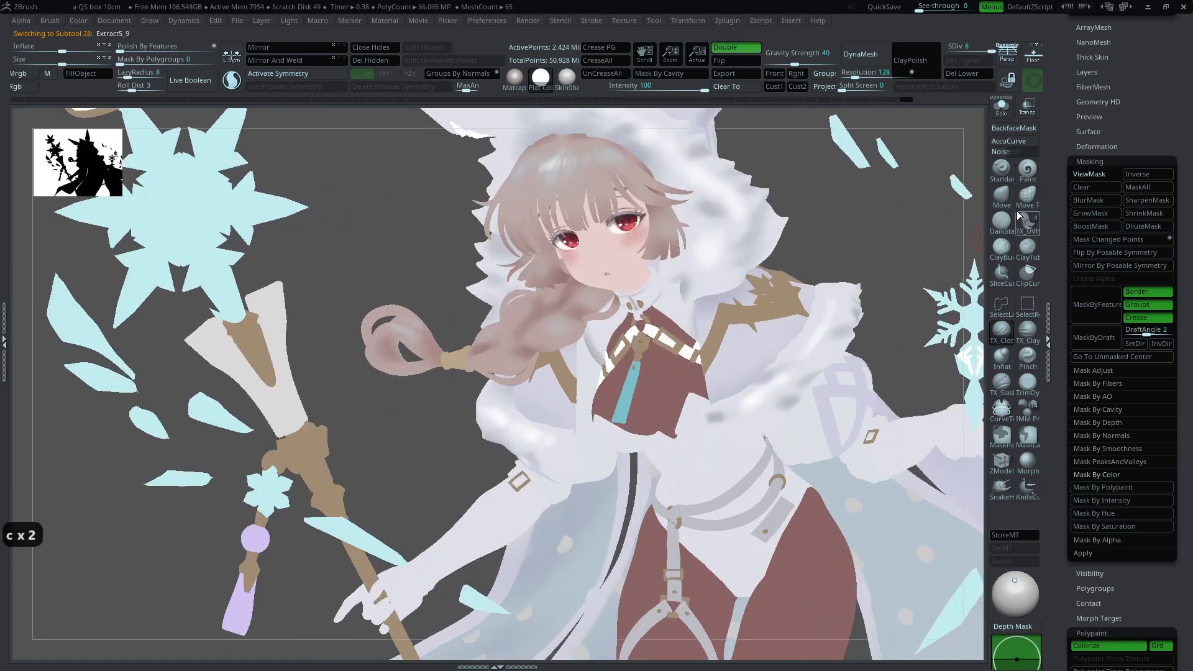
pyautogui.click(1027, 168)
pyautogui.press('space')
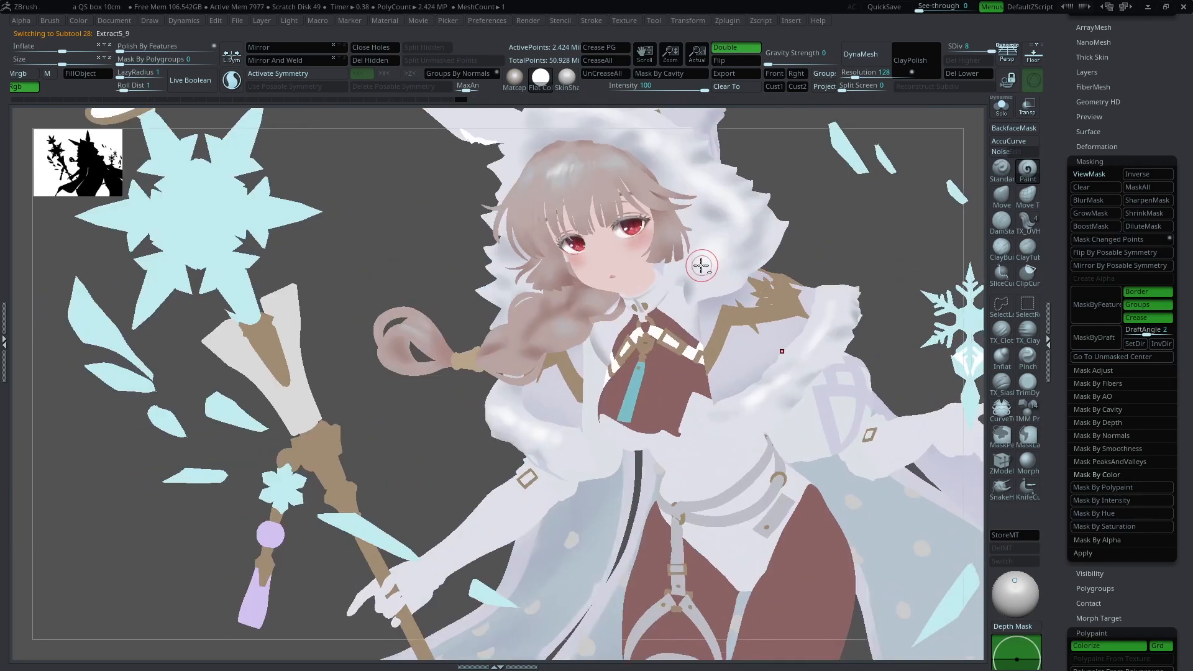
pyautogui.keyDown('alt'); pyautogui.click(691, 284); pyautogui.keyUp('alt')
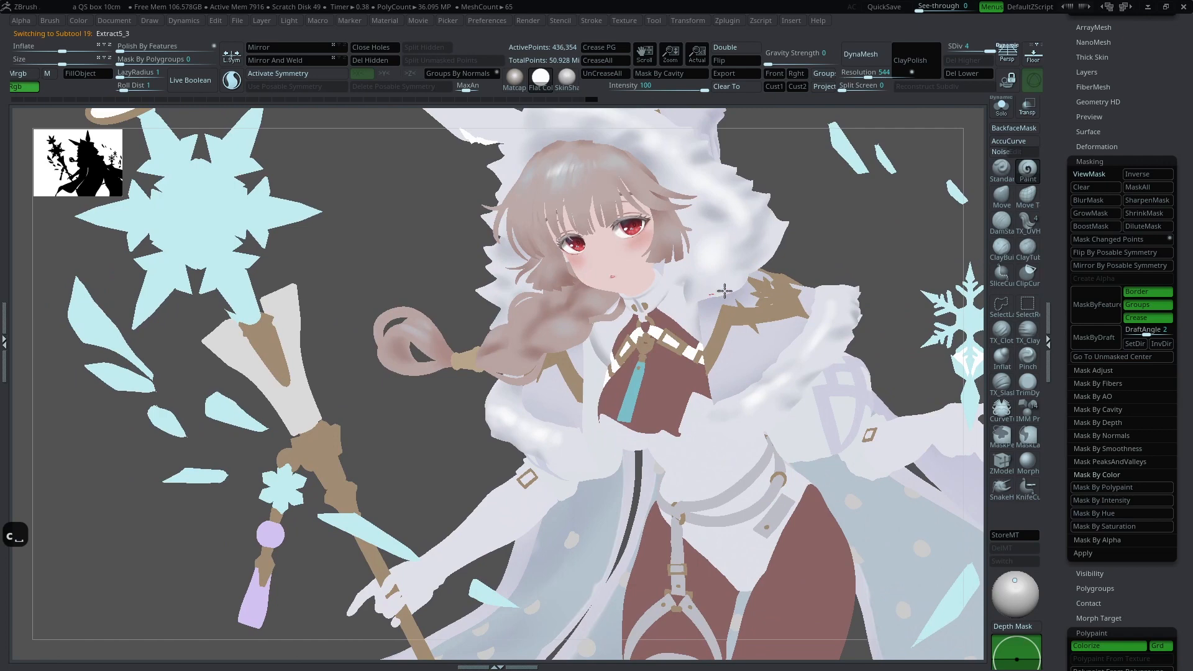
pyautogui.keyDown('alt'); pyautogui.moveTo(818, 245); pyautogui.dragTo(841, 113); pyautogui.keyUp('alt')
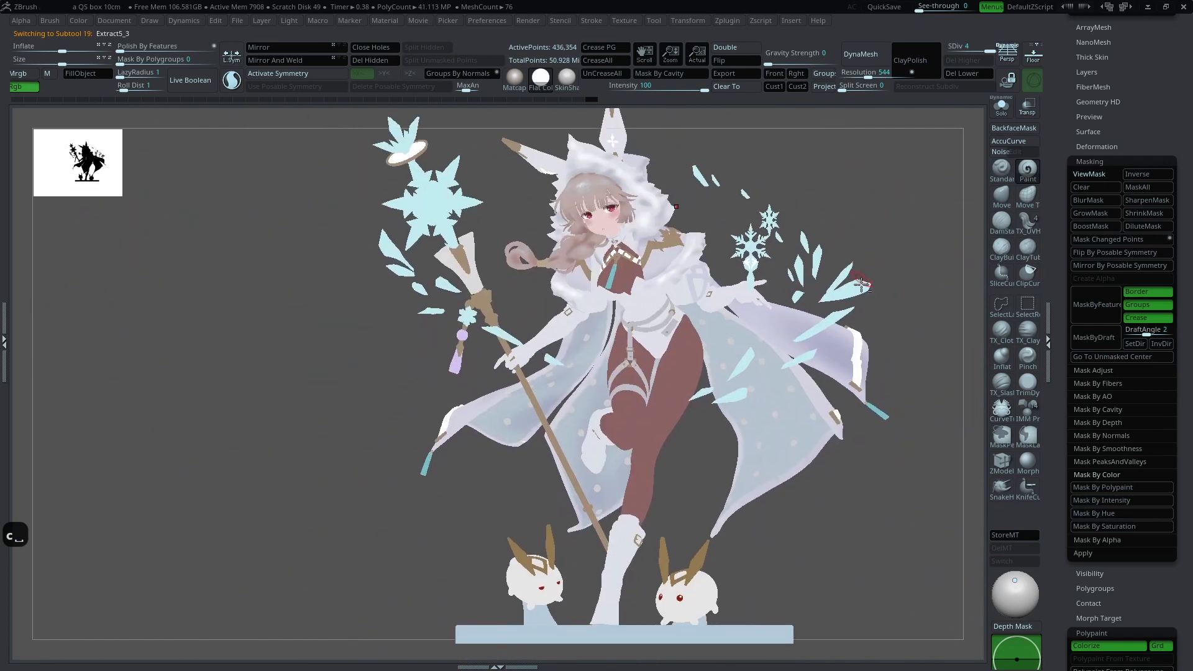
# Step: Isolate the white bodysuit and apply the SkinShade material to it
pyautogui.keyDown('alt'); pyautogui.moveTo(915, 267); pyautogui.dragTo(751, 296); pyautogui.keyUp('alt')
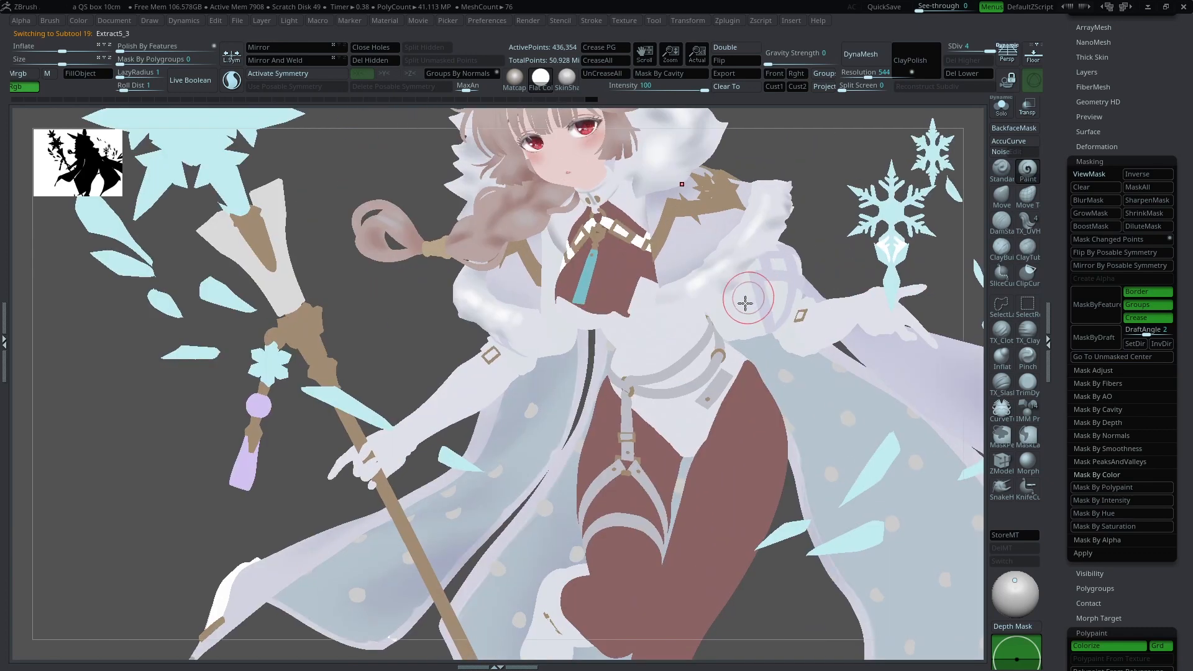
pyautogui.keyDown('alt'); pyautogui.click(671, 341); pyautogui.keyUp('alt')
pyautogui.hotkey('alt', 'shift', 's')
pyautogui.keyDown('alt'); pyautogui.moveTo(824, 127); pyautogui.dragTo(793, 257); pyautogui.keyUp('alt')
pyautogui.click(566, 78)
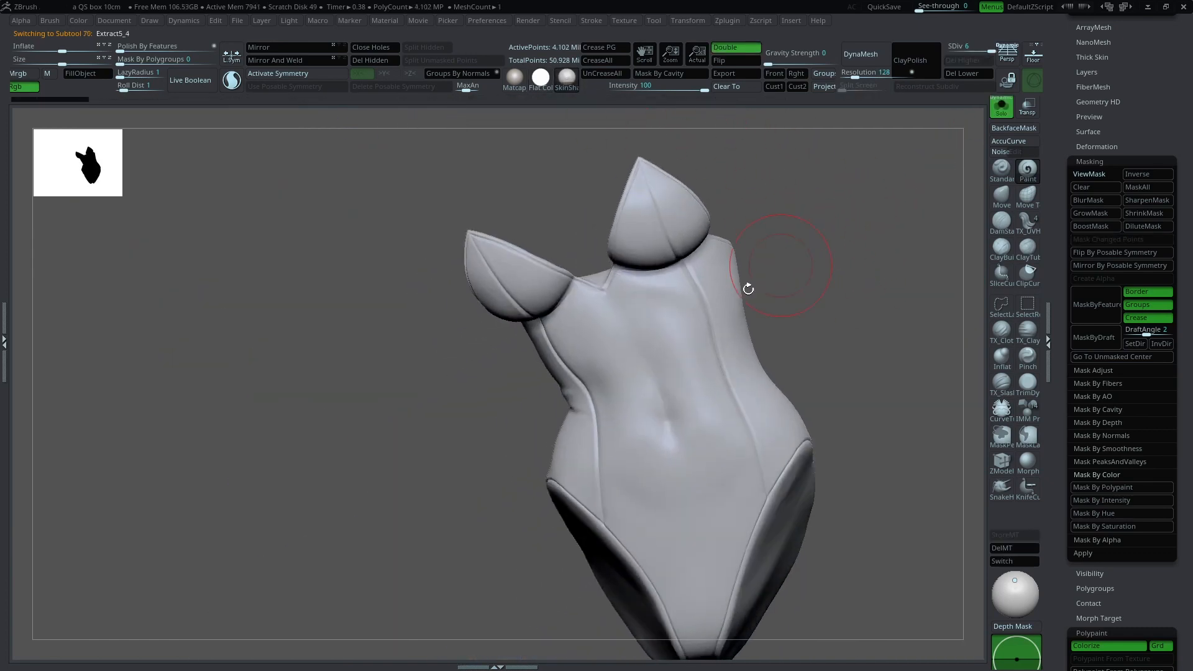
# Step: Sample a pale lavender and paint soft shading along the bodysuit's front seams and beneath the bust cups
pyautogui.press('c')
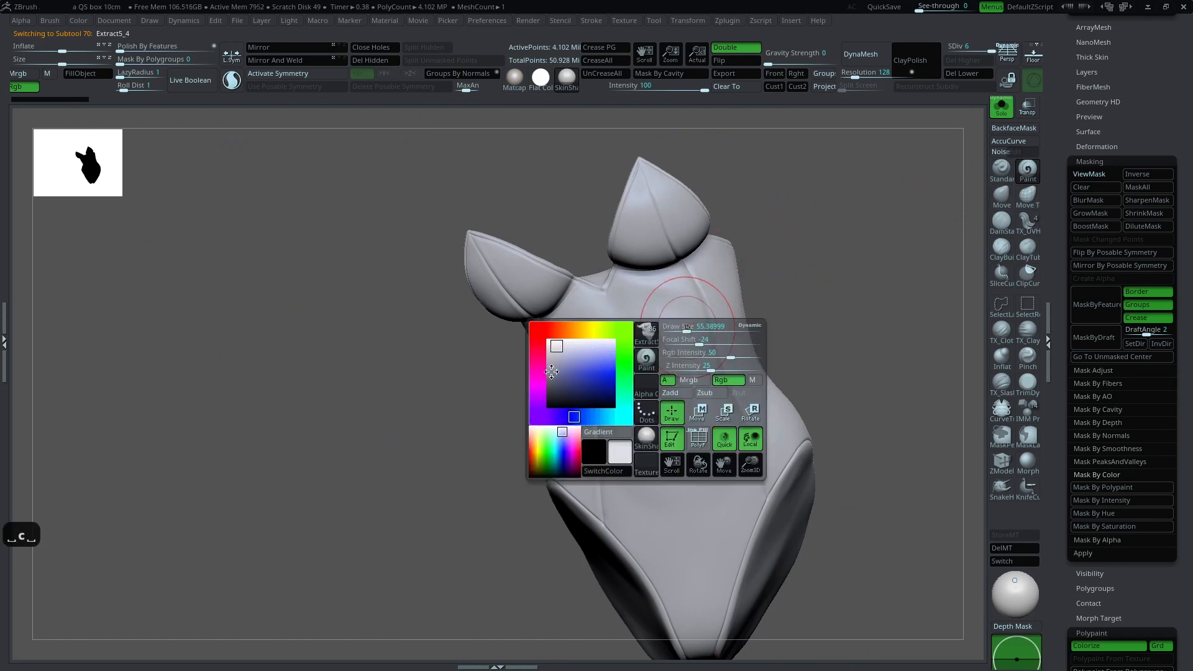
pyautogui.press('c')
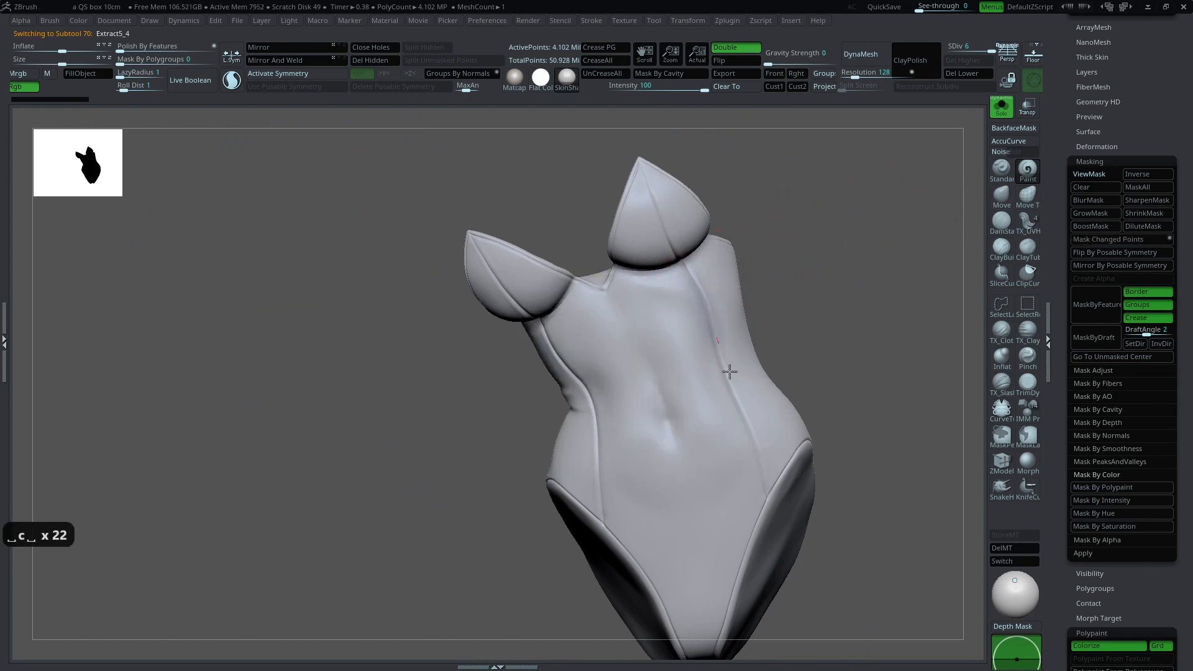
pyautogui.moveTo(819, 273)
pyautogui.mouseDown()
pyautogui.moveTo(887, 325)
pyautogui.moveTo(911, 378)
pyautogui.moveTo(821, 257)
pyautogui.moveTo(807, 274)
pyautogui.mouseUp()
pyautogui.press('space')
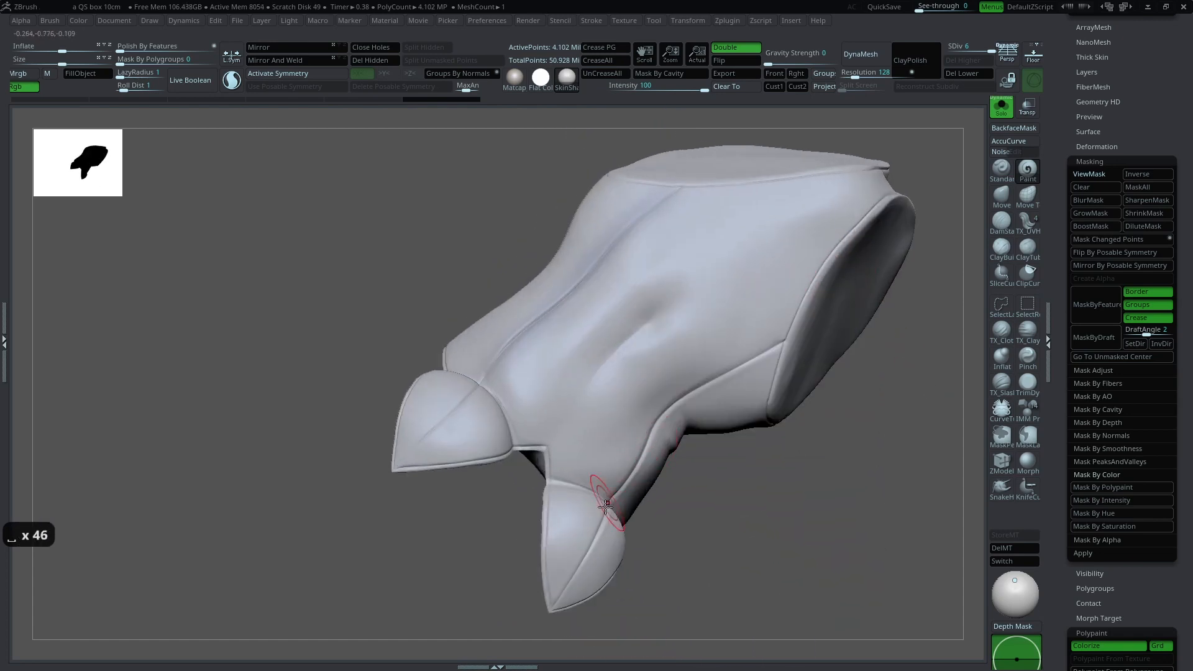
pyautogui.moveTo(715, 498); pyautogui.dragTo(717, 429)
pyautogui.press('space')
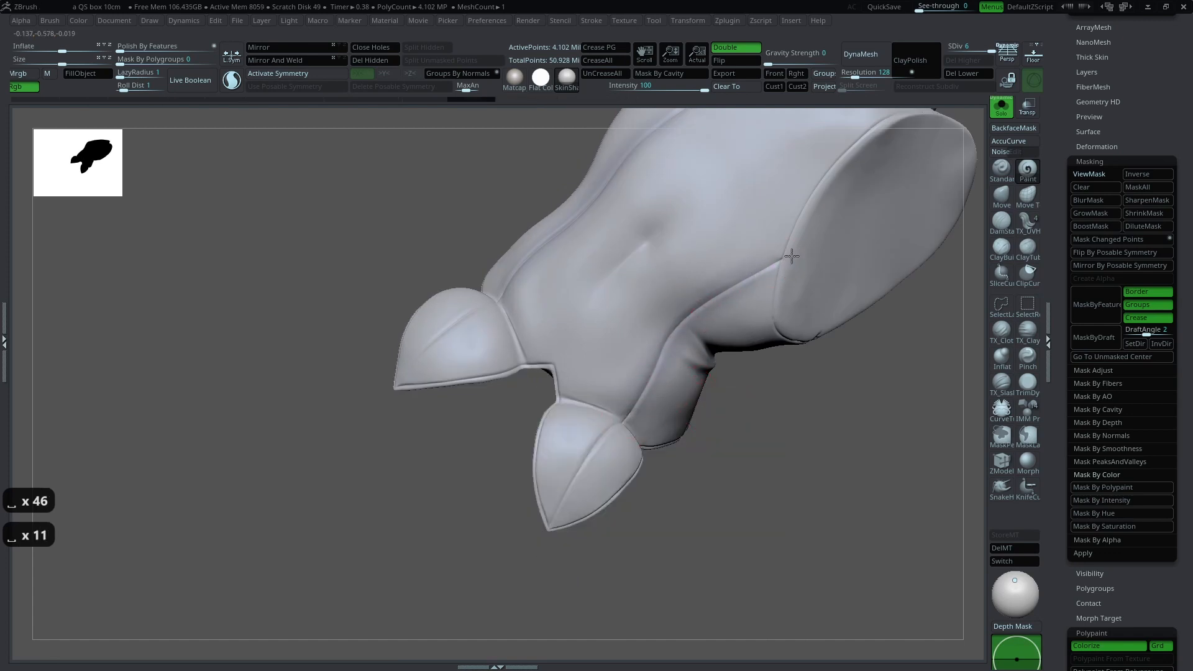
# Step: Adjust the brush and extend the lavender shading over the bodysuit's abdomen and the seams of its bust cups
pyautogui.moveTo(771, 460); pyautogui.dragTo(870, 224)
pyautogui.press('space')
pyautogui.moveTo(777, 349); pyautogui.dragTo(719, 372)
pyautogui.press('space')
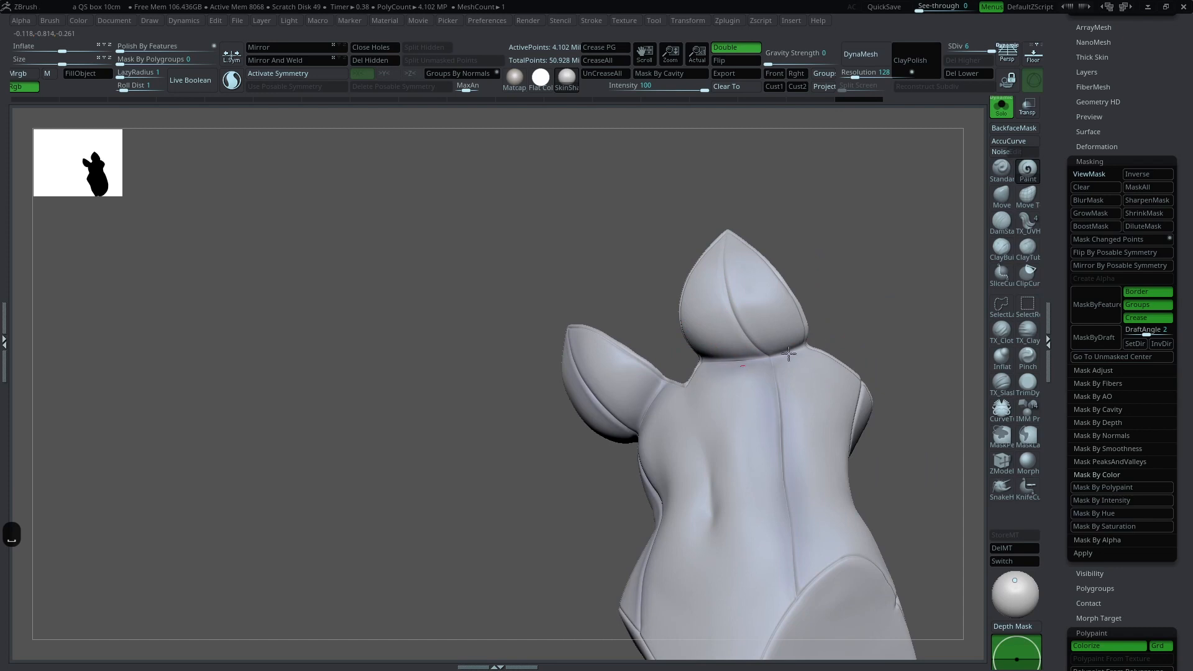
pyautogui.keyDown('alt'); pyautogui.moveTo(791, 359); pyautogui.dragTo(749, 284, button='right'); pyautogui.keyUp('alt')
pyautogui.moveTo(671, 373); pyautogui.dragTo(678, 424, button='right')
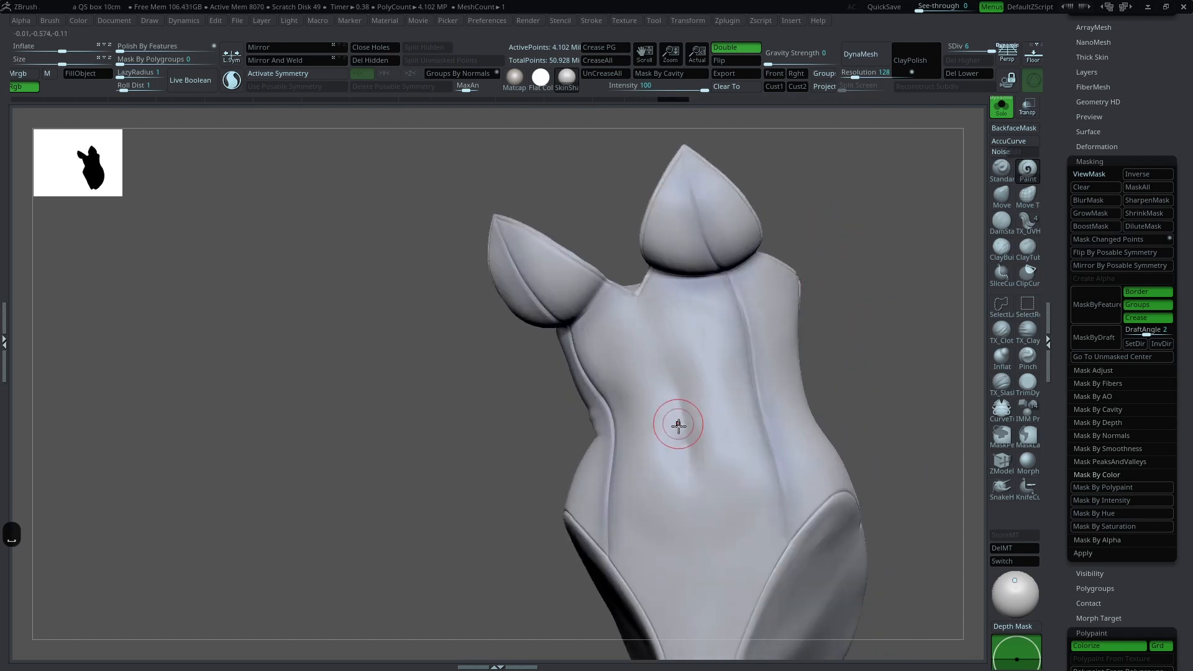
# Step: Paint lavender shading along the side seams and waist of the bodysuit
pyautogui.moveTo(795, 359); pyautogui.dragTo(704, 438, button='right')
pyautogui.moveTo(839, 351); pyautogui.dragTo(799, 297, button='right')
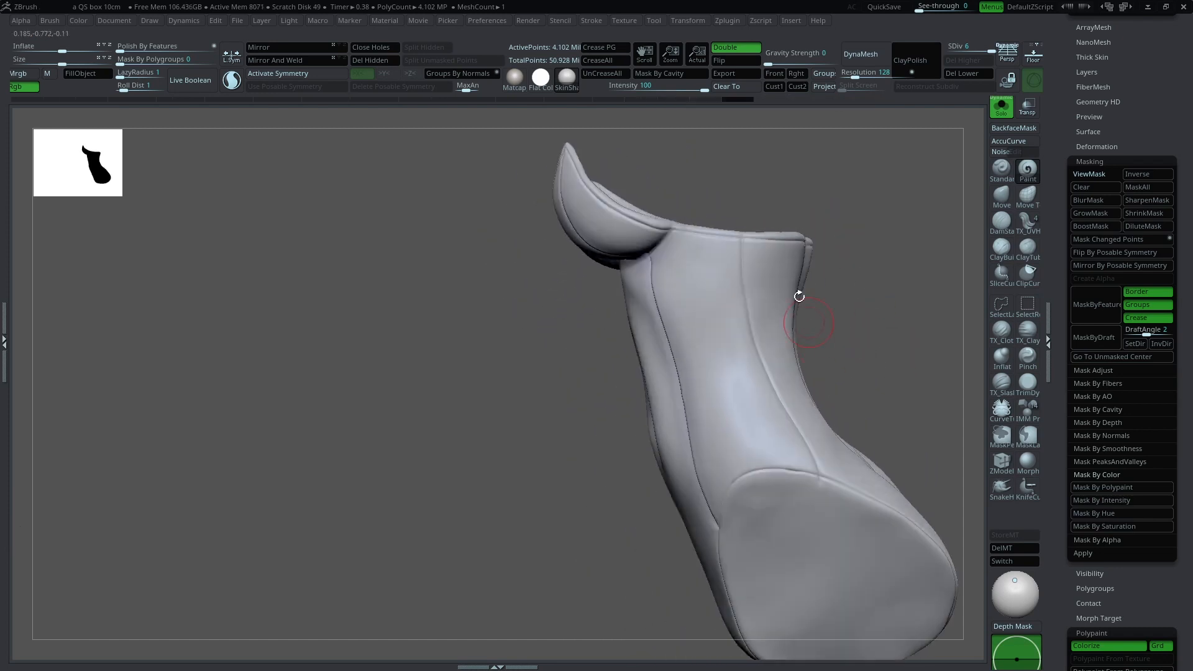
pyautogui.moveTo(809, 477); pyautogui.dragTo(813, 479)
pyautogui.moveTo(898, 314); pyautogui.dragTo(794, 263, button='right')
pyautogui.press('space')
pyautogui.moveTo(817, 243); pyautogui.dragTo(856, 382)
# Step: Shade the bodysuit's central back seam and lower-back folds with lavender, adjusting the brush size as needed
pyautogui.moveTo(593, 473)
pyautogui.mouseDown(button='right')
pyautogui.moveTo(643, 647)
pyautogui.moveTo(711, 546)
pyautogui.moveTo(674, 388)
pyautogui.mouseUp(button='right')
pyautogui.press('space')
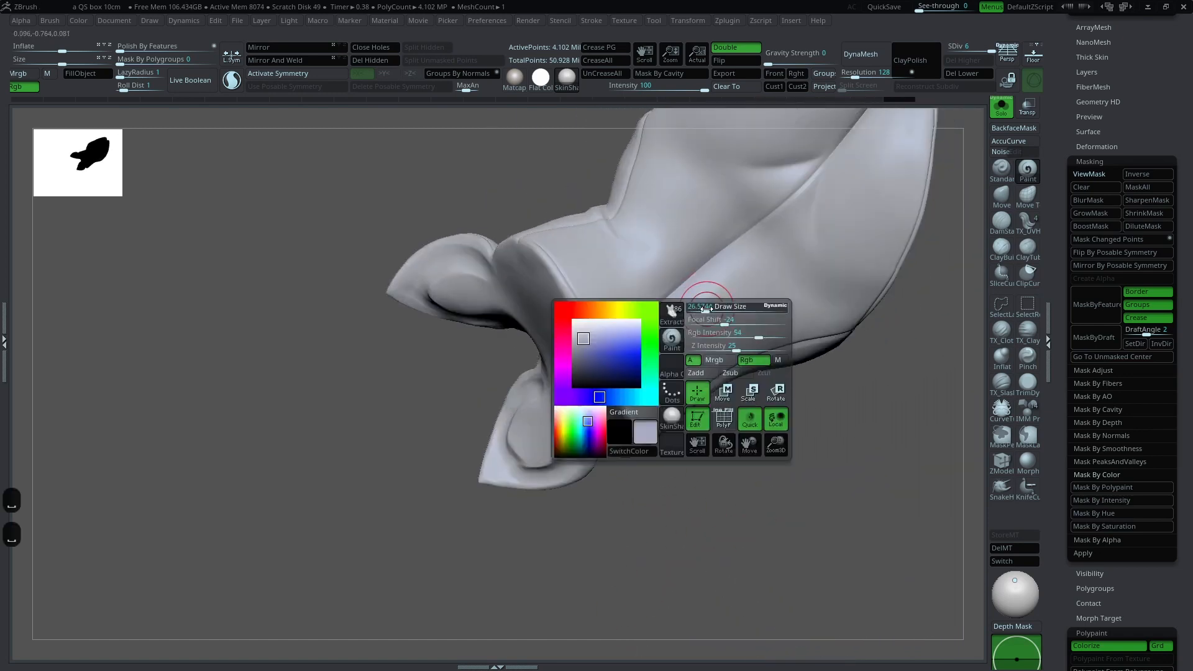
pyautogui.moveTo(716, 256); pyautogui.dragTo(752, 243, button='right')
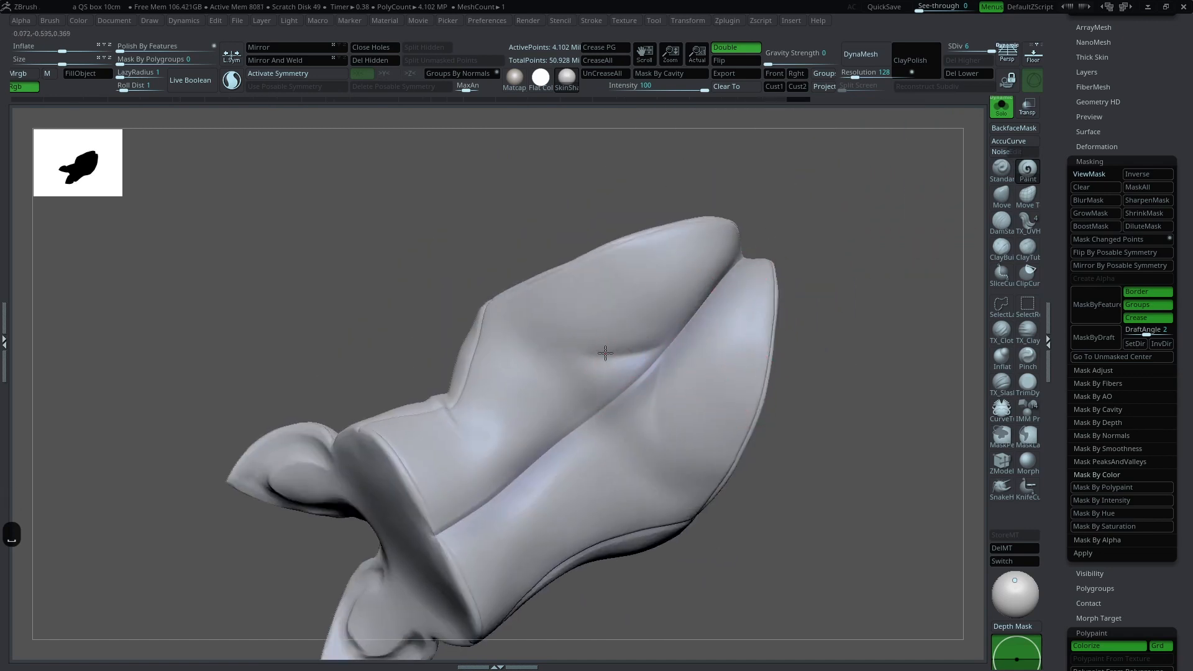
pyautogui.press('space')
pyautogui.click(584, 346)
pyautogui.moveTo(813, 300)
pyautogui.mouseDown(button='right')
pyautogui.moveTo(821, 280)
pyautogui.moveTo(879, 256)
pyautogui.moveTo(932, 261)
pyautogui.moveTo(926, 277)
pyautogui.mouseUp(button='right')
pyautogui.press('space')
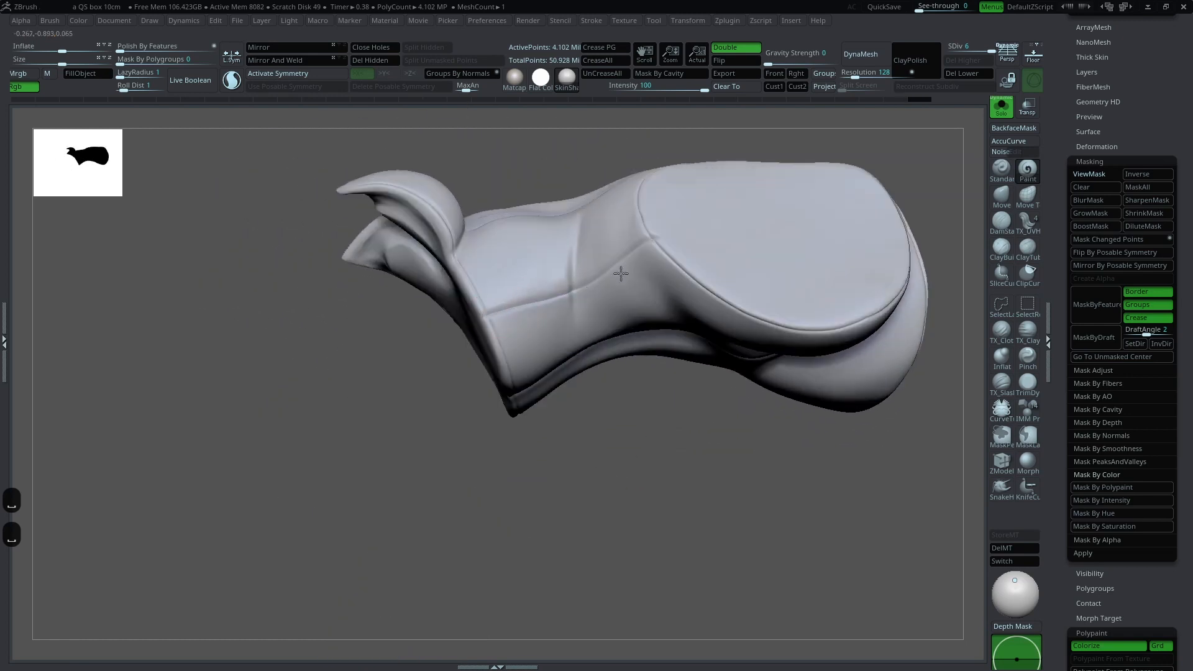
# Step: Undo the last bodysuit stroke and bring the whole figure back into view to check the shading
pyautogui.moveTo(538, 434); pyautogui.dragTo(726, 295, button='right')
pyautogui.press('space')
pyautogui.hotkey('ctrl', 'z')
pyautogui.moveTo(615, 453)
pyautogui.mouseDown()
pyautogui.moveTo(668, 466)
pyautogui.moveTo(590, 432)
pyautogui.mouseUp()
pyautogui.moveTo(861, 352)
pyautogui.keyDown('alt'); pyautogui.mouseDown(button='right')
pyautogui.moveTo(882, 272)
pyautogui.moveTo(883, 310)
pyautogui.mouseUp(button='right'); pyautogui.keyUp('alt')
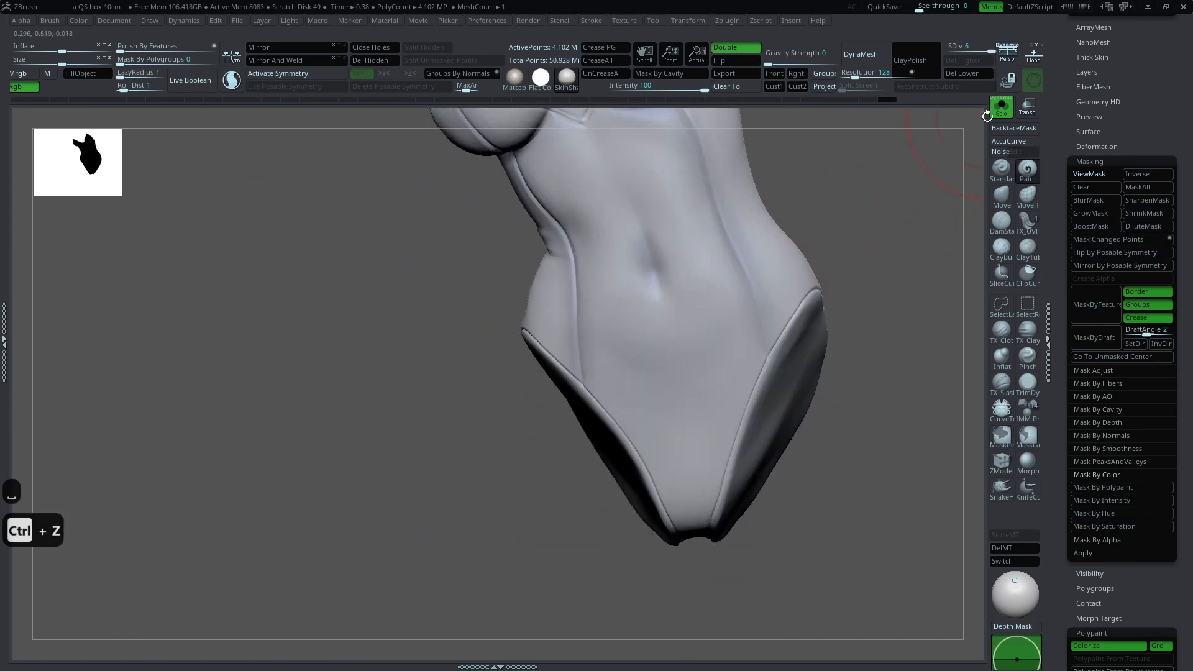
pyautogui.click(1001, 107)
pyautogui.press('space')
pyautogui.moveTo(772, 385); pyautogui.dragTo(774, 385)
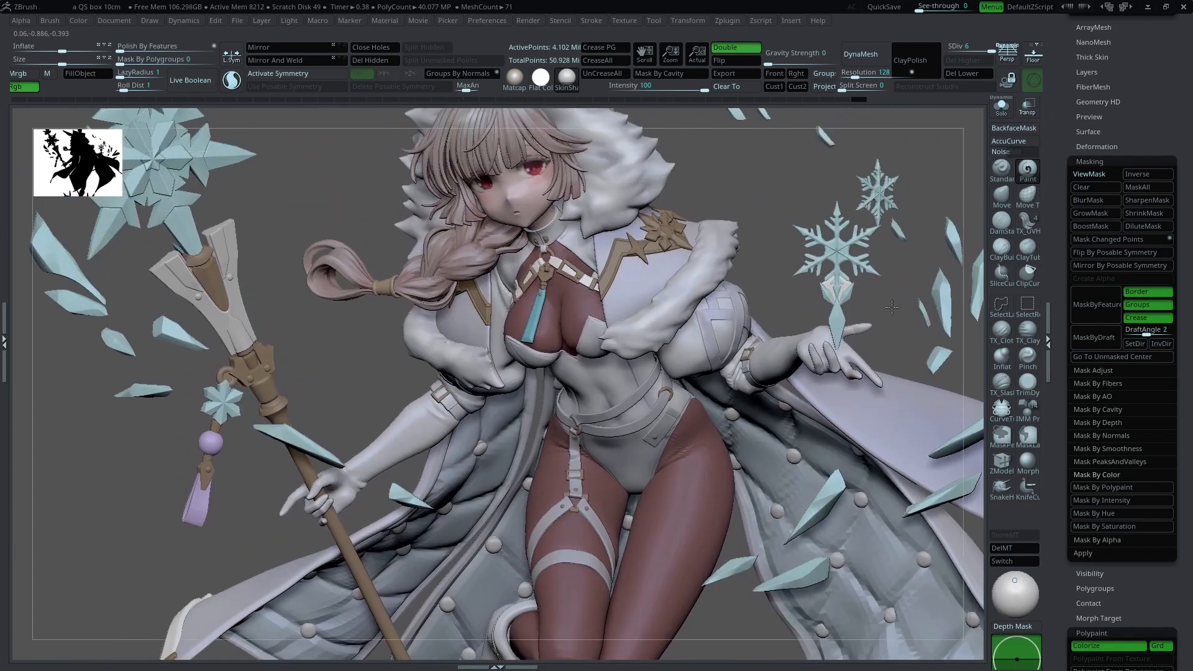
pyautogui.moveTo(892, 307); pyautogui.dragTo(770, 296)
# Step: Isolate the puffed sleeves and paint lavender shading into the folds around their gathered cuffs
pyautogui.click(1002, 107)
pyautogui.keyDown('alt'); pyautogui.moveTo(913, 249); pyautogui.dragTo(839, 349); pyautogui.keyUp('alt')
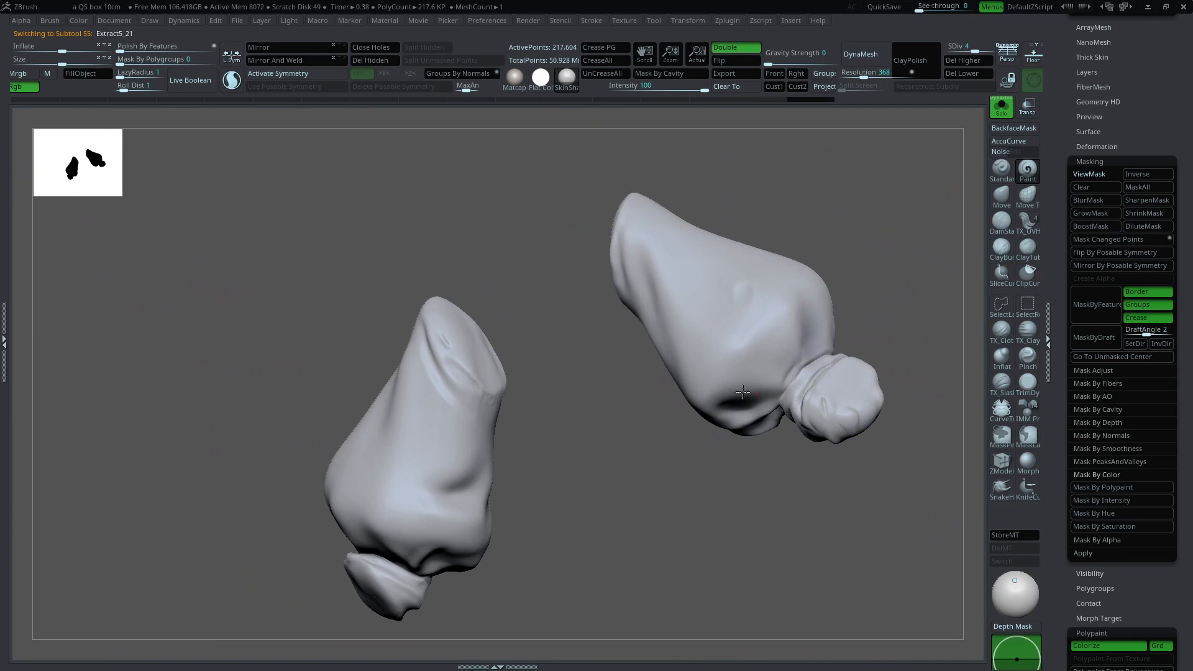
pyautogui.moveTo(760, 384); pyautogui.dragTo(798, 388)
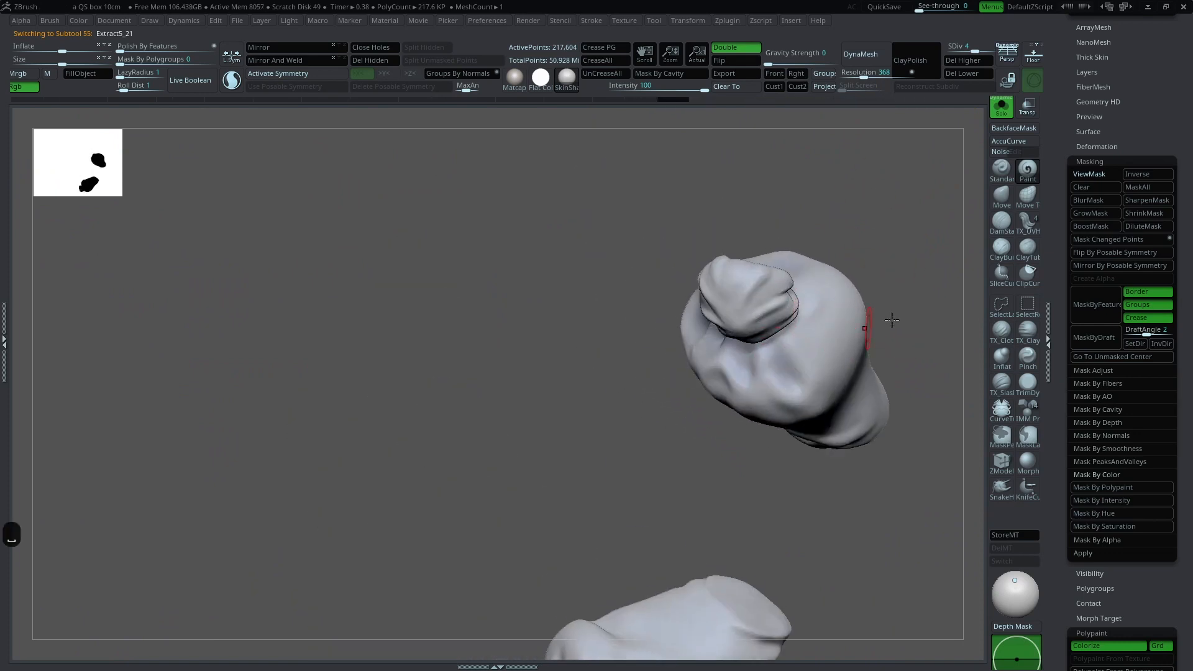
pyautogui.moveTo(889, 324); pyautogui.dragTo(855, 351)
pyautogui.press('space')
pyautogui.moveTo(716, 416); pyautogui.dragTo(717, 386)
pyautogui.moveTo(864, 416)
pyautogui.mouseDown()
pyautogui.moveTo(907, 290)
pyautogui.moveTo(932, 360)
pyautogui.mouseUp()
pyautogui.moveTo(624, 292); pyautogui.dragTo(668, 401)
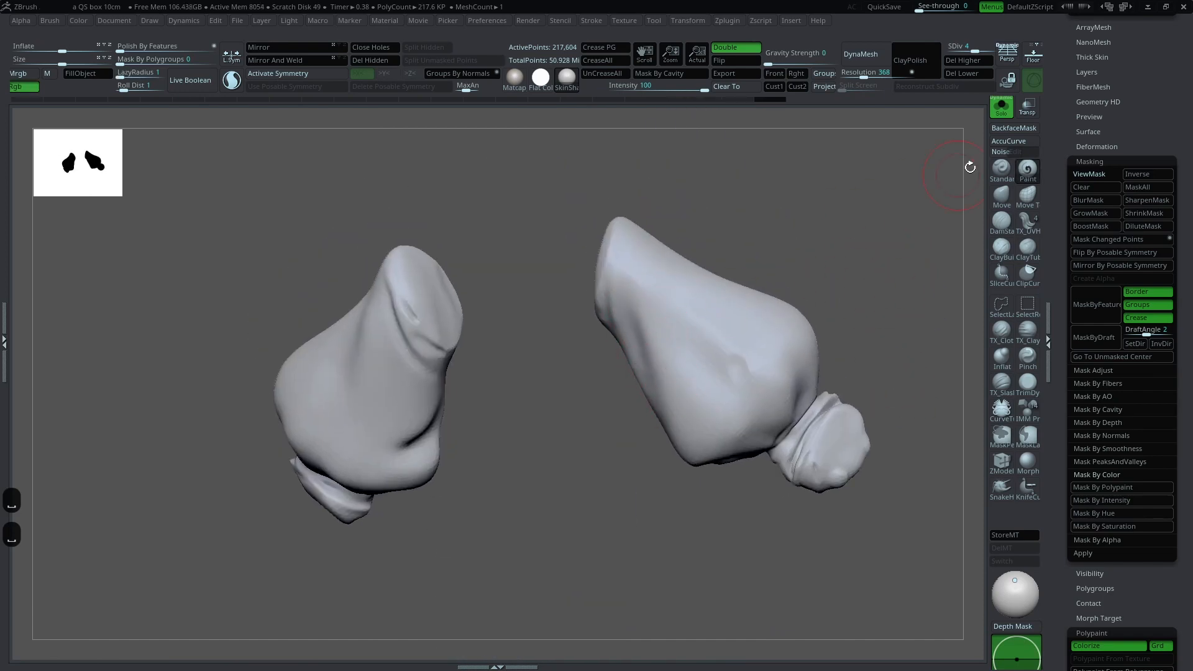
# Step: Show the whole figure again and undo the last sleeve stroke
pyautogui.click(1002, 112)
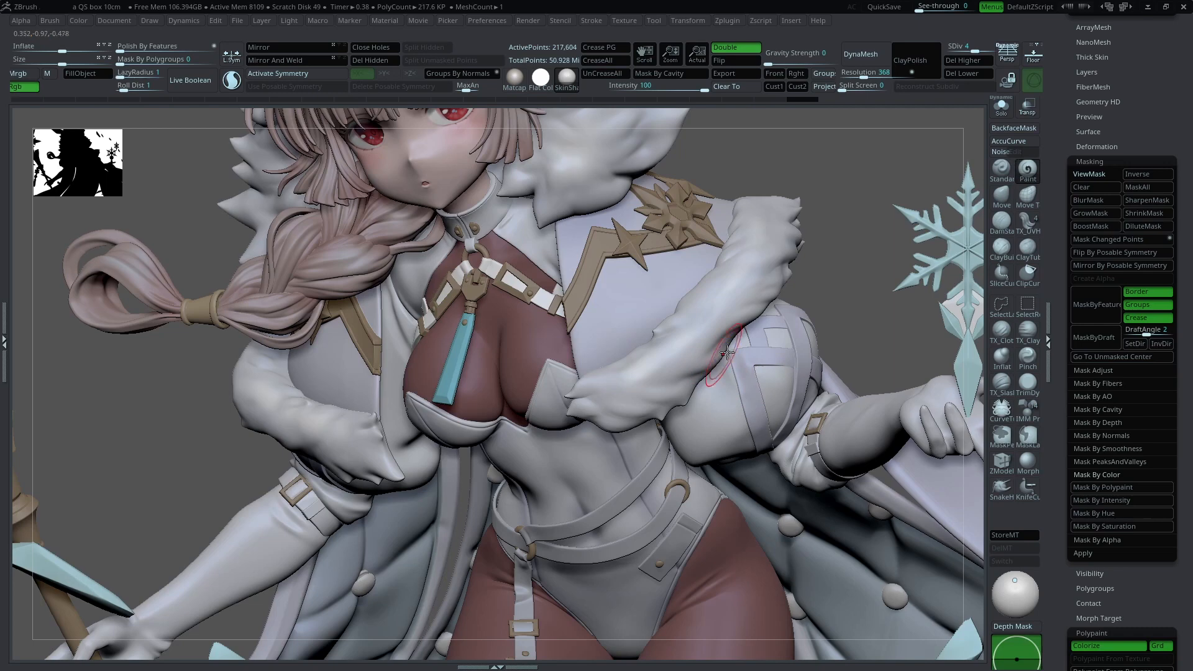
pyautogui.hotkey('ctrl', 'z')
pyautogui.keyDown('alt'); pyautogui.moveTo(213, 429); pyautogui.dragTo(422, 359); pyautogui.keyUp('alt')
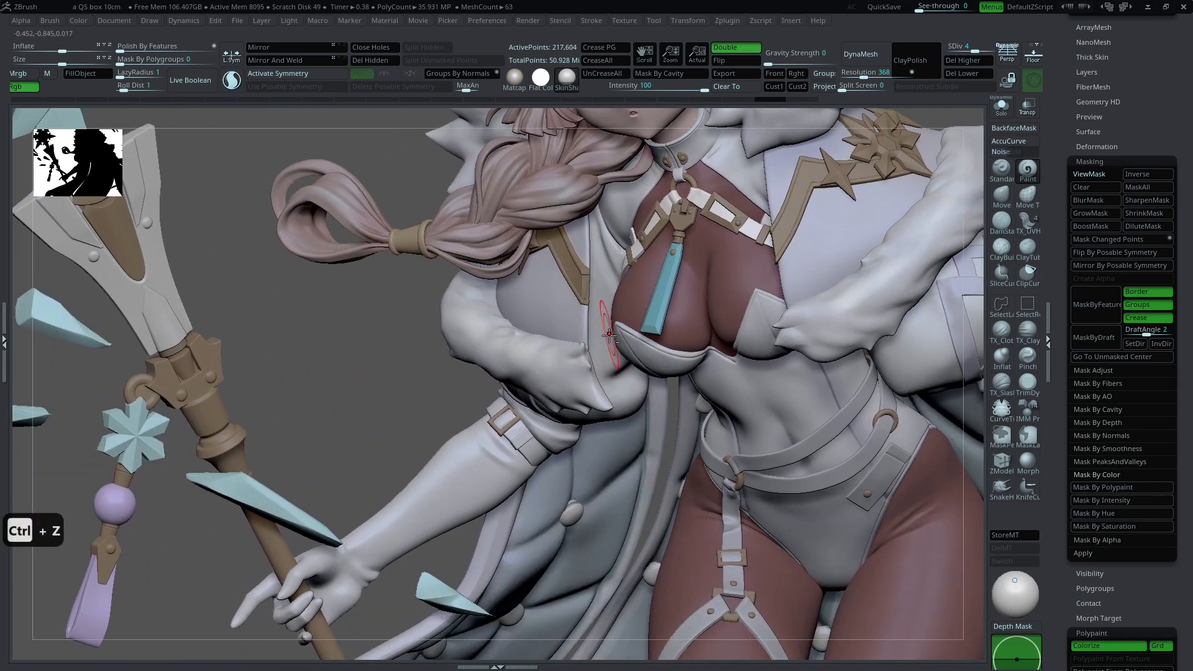
# Step: Isolate the puffed sleeves again and paint lavender shading on both sleeves' shoulder folds and above the cuffs
pyautogui.click(1002, 111)
pyautogui.press('space')
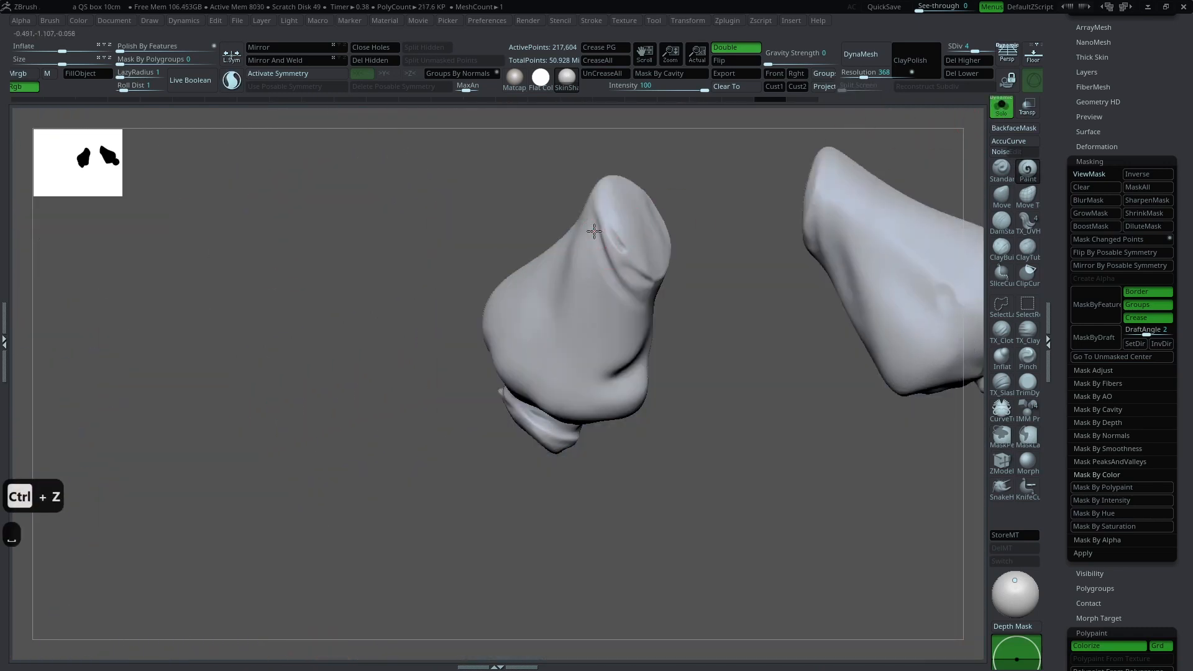
pyautogui.moveTo(656, 310); pyautogui.dragTo(678, 294)
pyautogui.moveTo(625, 365); pyautogui.dragTo(664, 384)
pyautogui.moveTo(734, 348); pyautogui.dragTo(754, 210)
pyautogui.press('space')
pyautogui.moveTo(657, 459); pyautogui.dragTo(642, 452)
pyautogui.moveTo(612, 437); pyautogui.dragTo(578, 409)
pyautogui.moveTo(619, 471)
pyautogui.mouseDown()
pyautogui.moveTo(640, 486)
pyautogui.moveTo(786, 359)
pyautogui.mouseUp()
pyautogui.moveTo(545, 361); pyautogui.dragTo(586, 427)
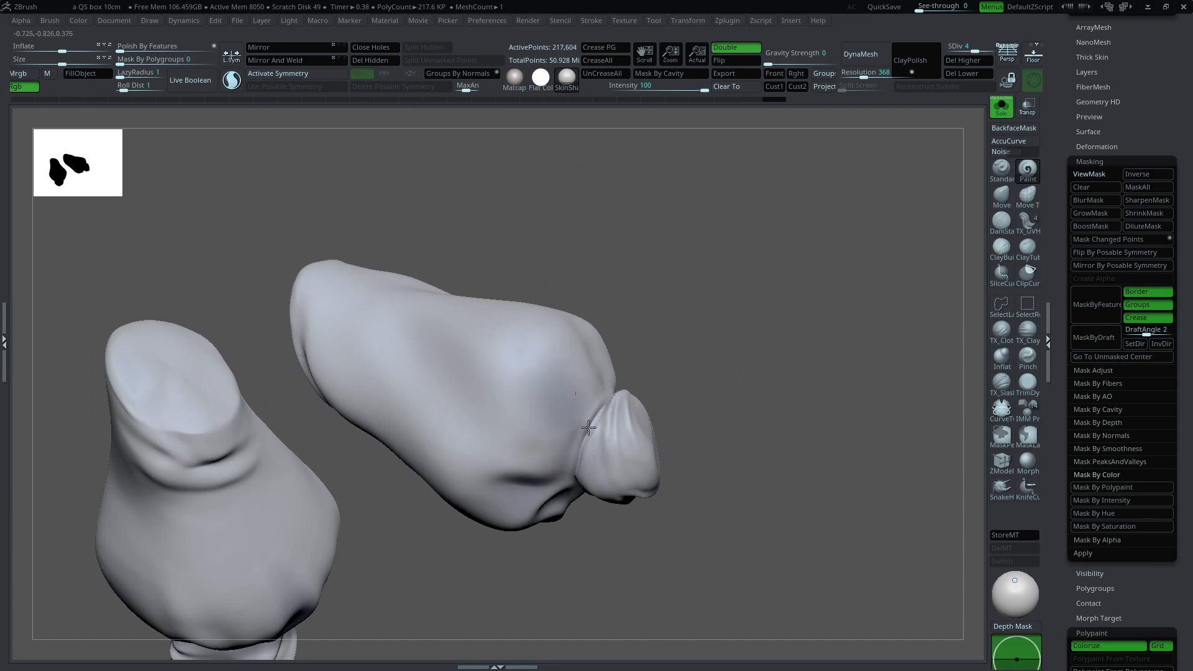
# Step: Bring back the full figure, select the long glove on the staff-holding arm, then isolate and frame it
pyautogui.click(997, 108)
pyautogui.keyDown('alt'); pyautogui.moveTo(729, 297); pyautogui.dragTo(573, 397); pyautogui.keyUp('alt')
pyautogui.moveTo(967, 269); pyautogui.dragTo(972, 277)
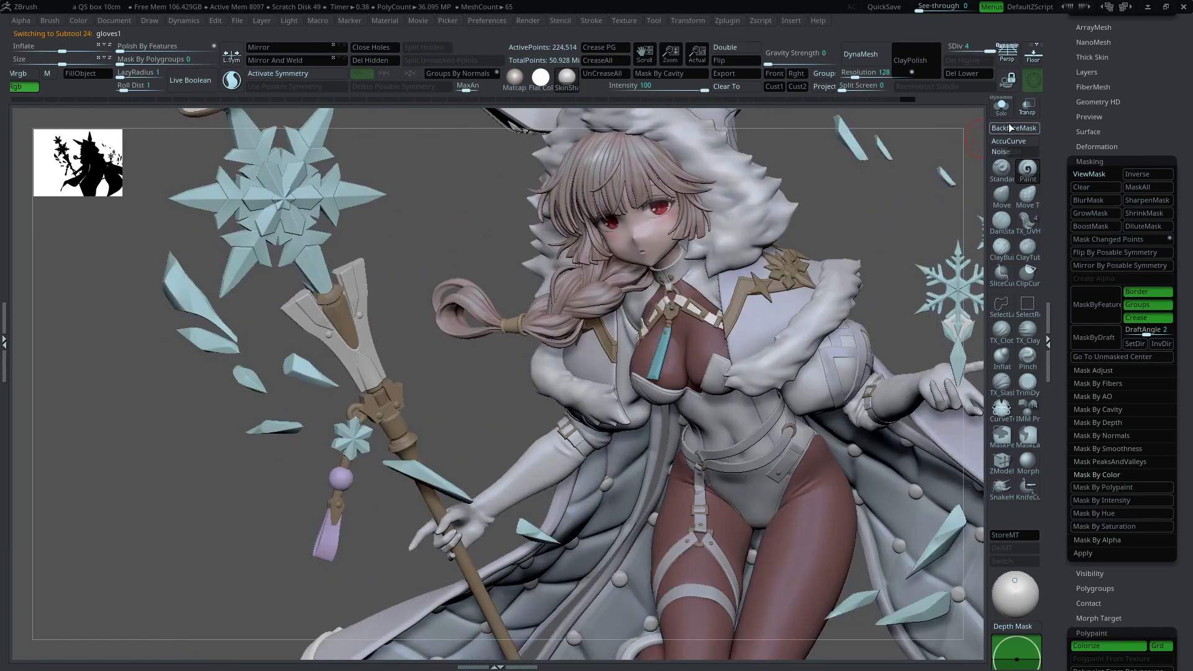
pyautogui.click(1002, 108)
pyautogui.press('f')
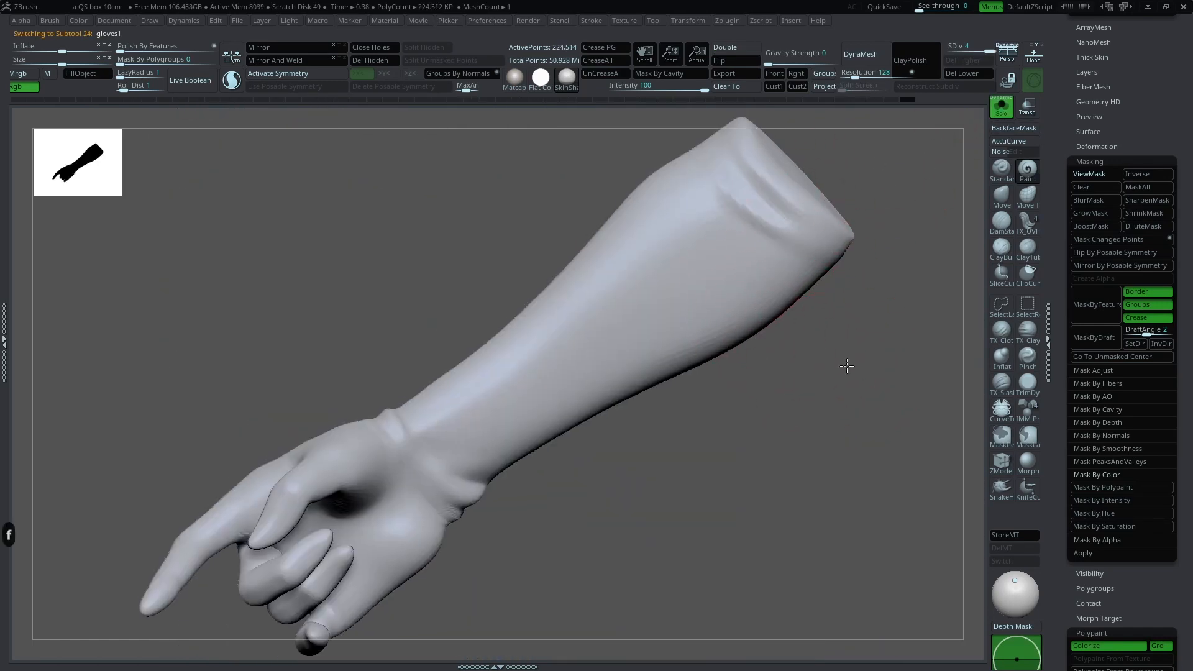
# Step: Paint lavender shading into the folds near the glove's upper opening
pyautogui.keyDown('alt'); pyautogui.moveTo(847, 364); pyautogui.dragTo(828, 454); pyautogui.keyUp('alt')
pyautogui.press('space')
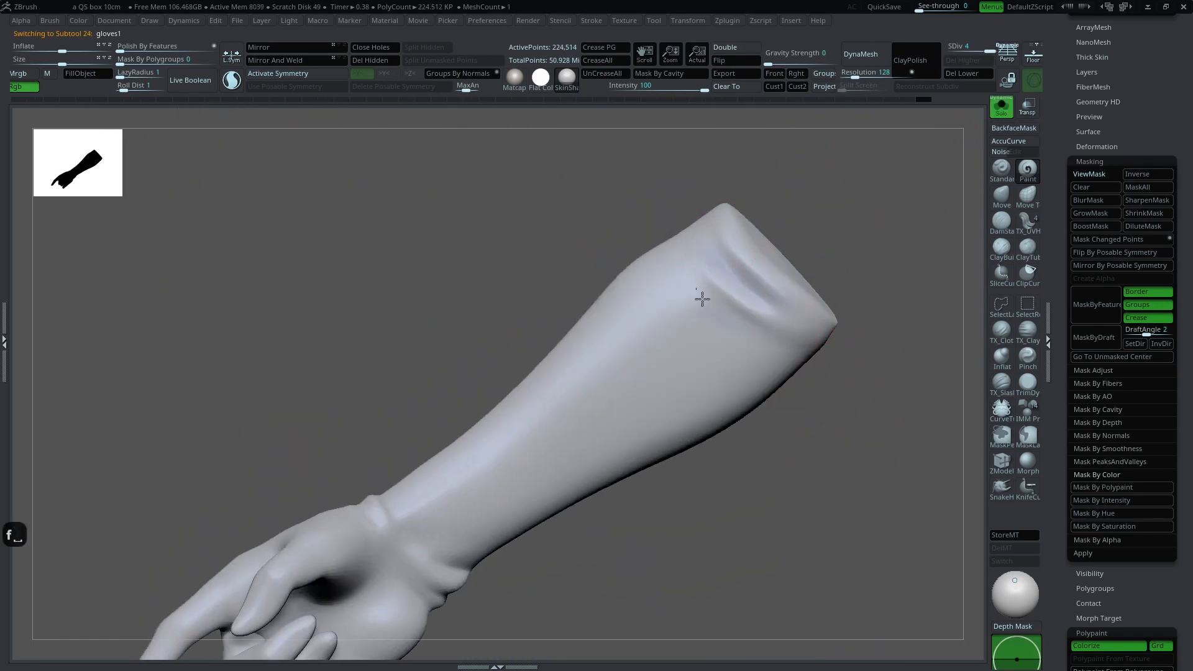
pyautogui.moveTo(702, 299); pyautogui.dragTo(777, 339)
pyautogui.press('space')
pyautogui.moveTo(684, 339); pyautogui.dragTo(673, 354)
# Step: Undo the last two glove strokes, shade the forearm softly with a larger brush, and resize the brush for the wrist
pyautogui.press('space')
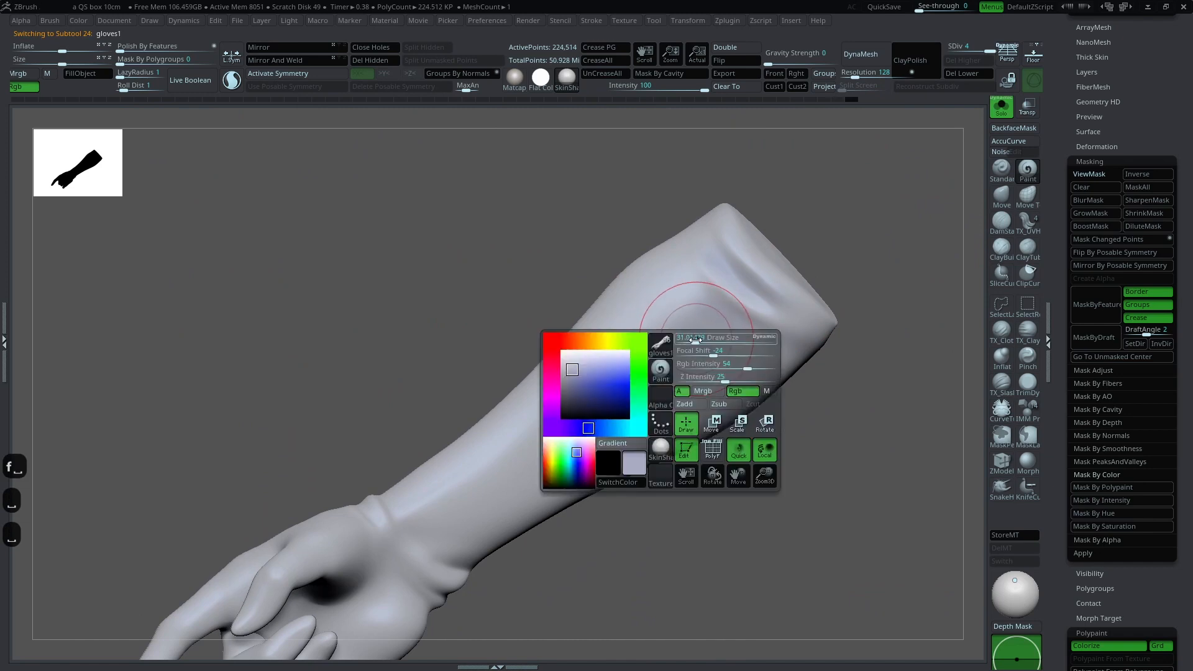
pyautogui.hotkey('ctrl', 'z')
pyautogui.hotkey('ctrl', 'z')
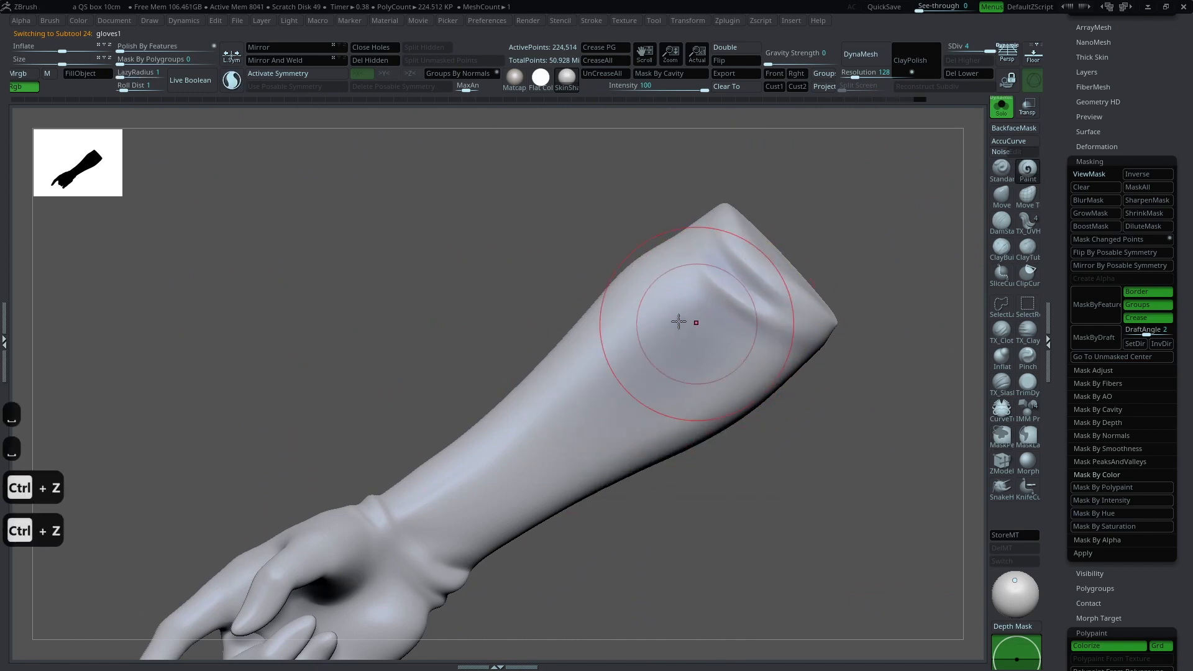
pyautogui.moveTo(549, 453); pyautogui.dragTo(773, 312)
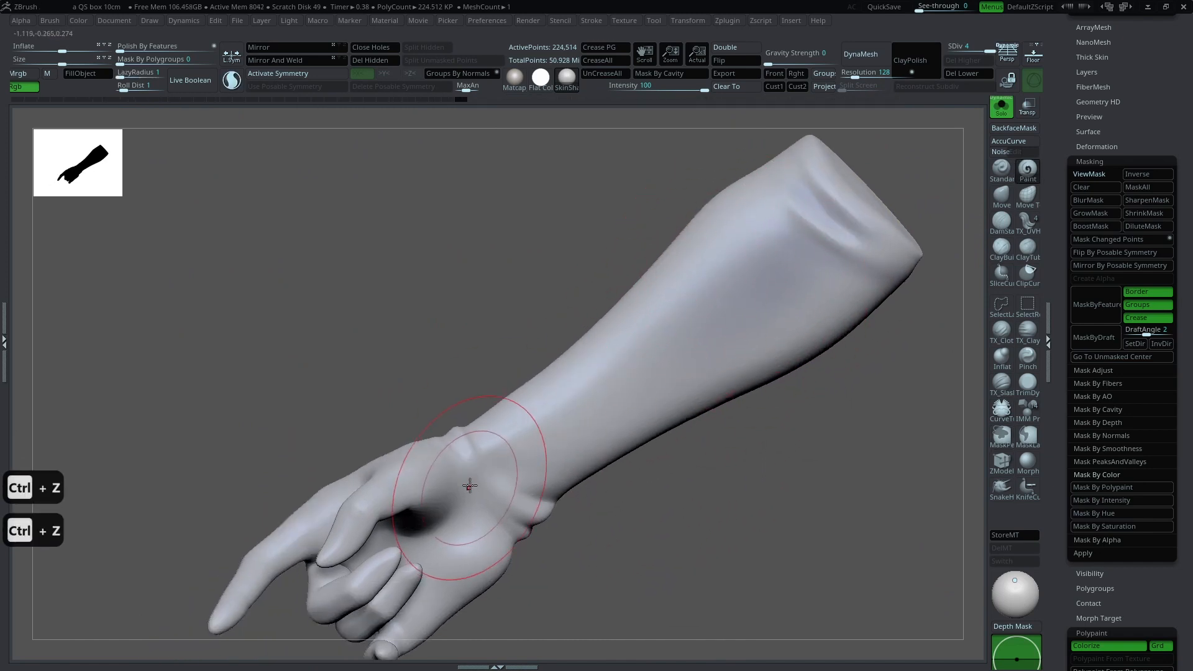
pyautogui.press('space')
pyautogui.press('space')
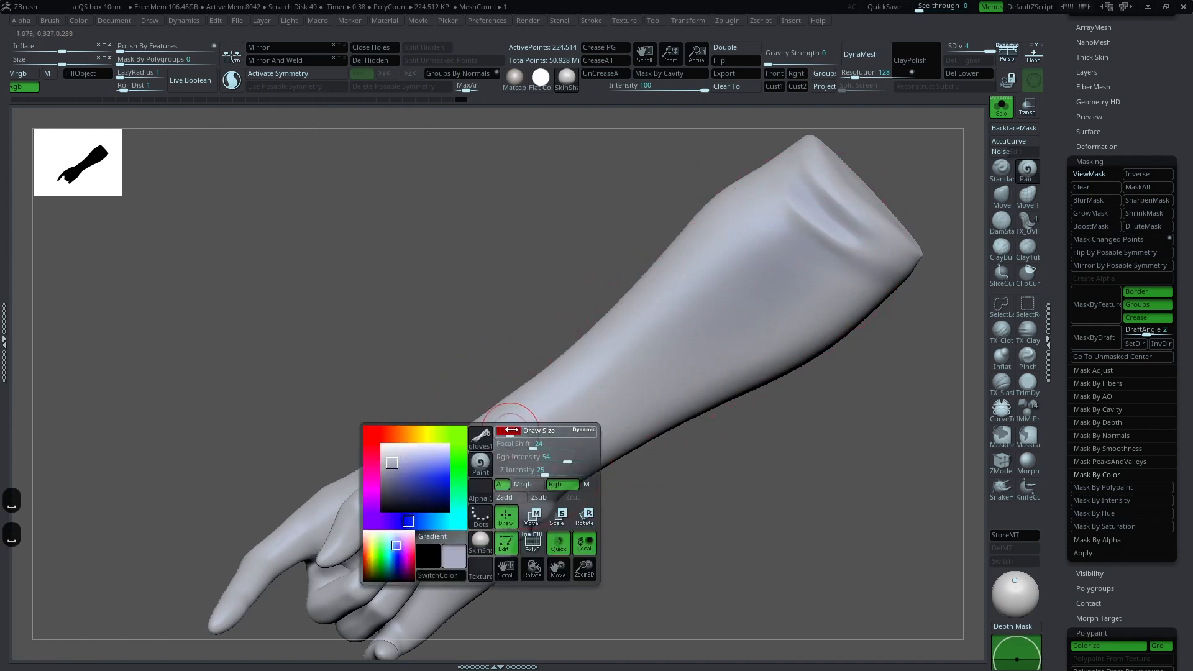
# Step: Paint soft shading on the palm and wrist of the staff-hand glove with all subtools shown, undoing the last stroke
pyautogui.press('space')
pyautogui.keyDown('alt'); pyautogui.moveTo(509, 531); pyautogui.dragTo(541, 457, button='right'); pyautogui.keyUp('alt')
pyautogui.press('space')
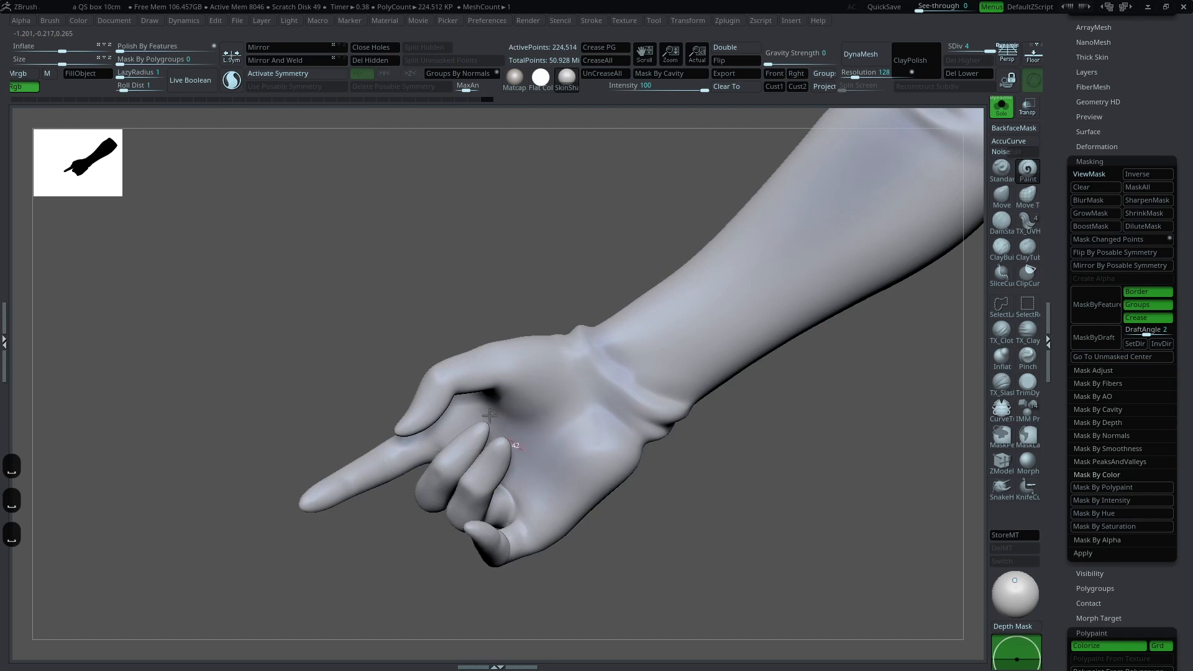
pyautogui.click(1002, 105)
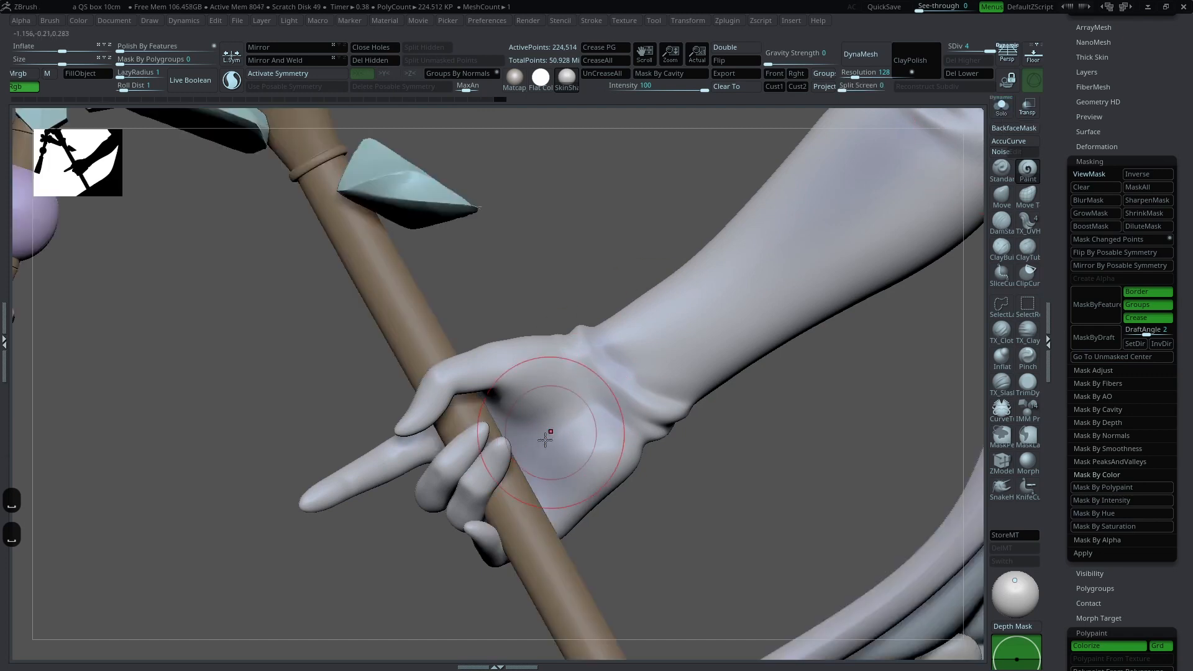
pyautogui.hotkey('ctrl', 'z')
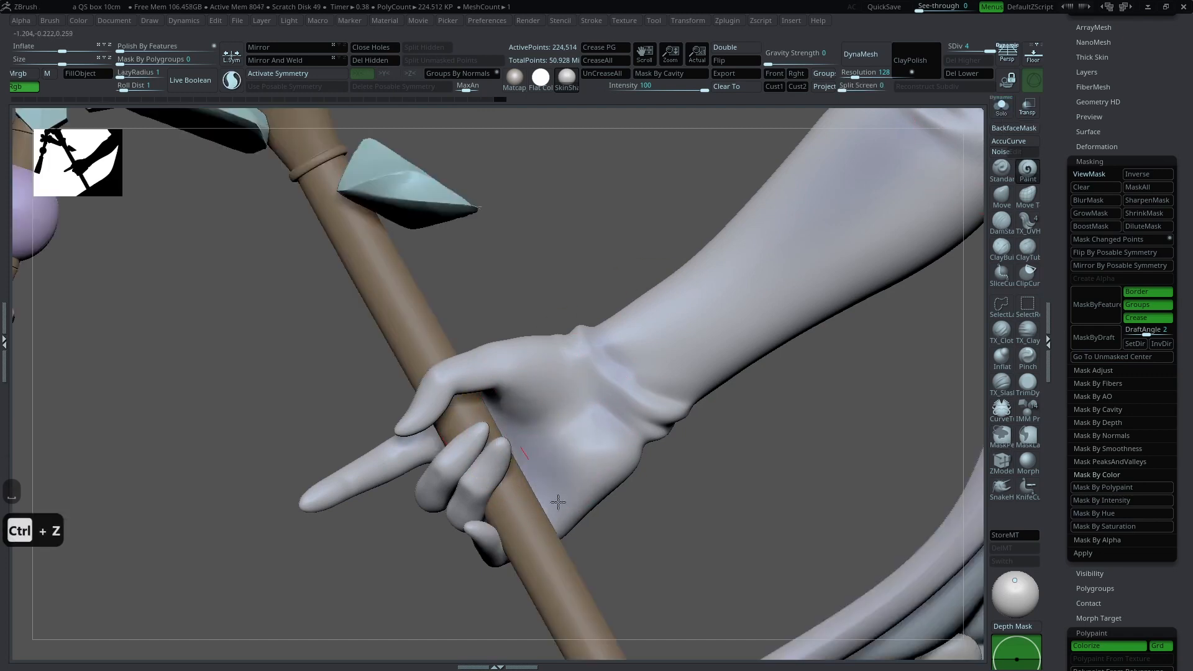
# Step: Paint soft shading on the inner hand and thumb area of the glove gripping the staff
pyautogui.moveTo(615, 457); pyautogui.dragTo(621, 389, button='right')
pyautogui.moveTo(643, 429); pyautogui.dragTo(741, 440, button='right')
pyautogui.moveTo(463, 432); pyautogui.dragTo(384, 432, button='right')
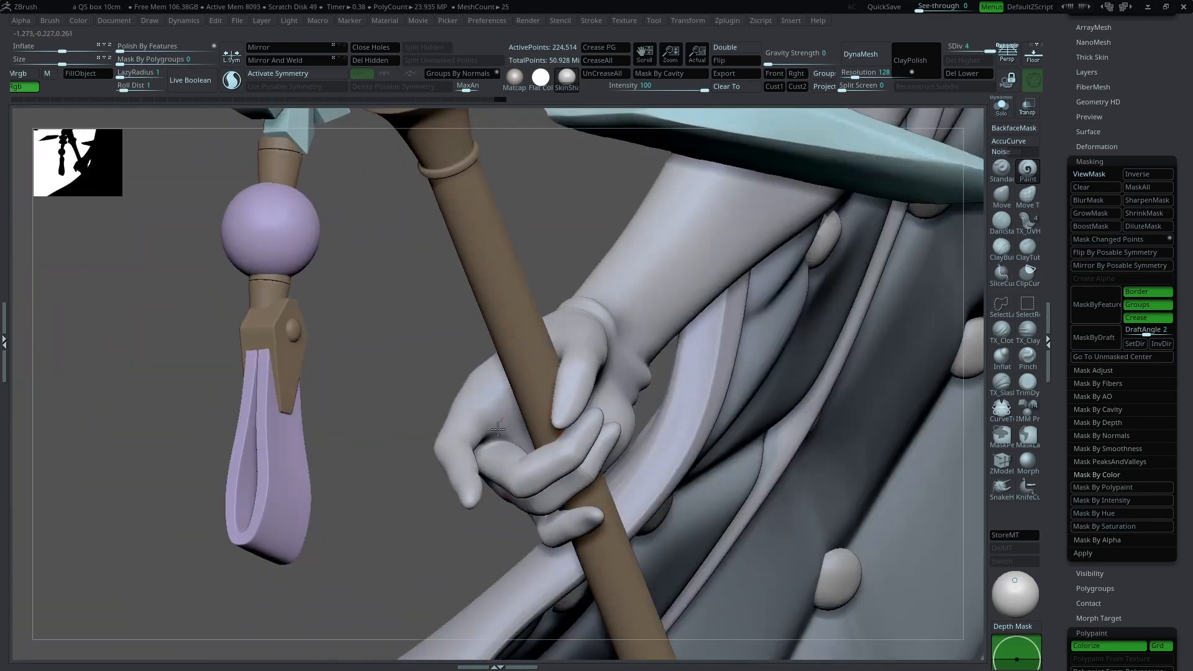
pyautogui.moveTo(512, 392); pyautogui.dragTo(516, 466)
pyautogui.moveTo(516, 463); pyautogui.dragTo(632, 344, button='right')
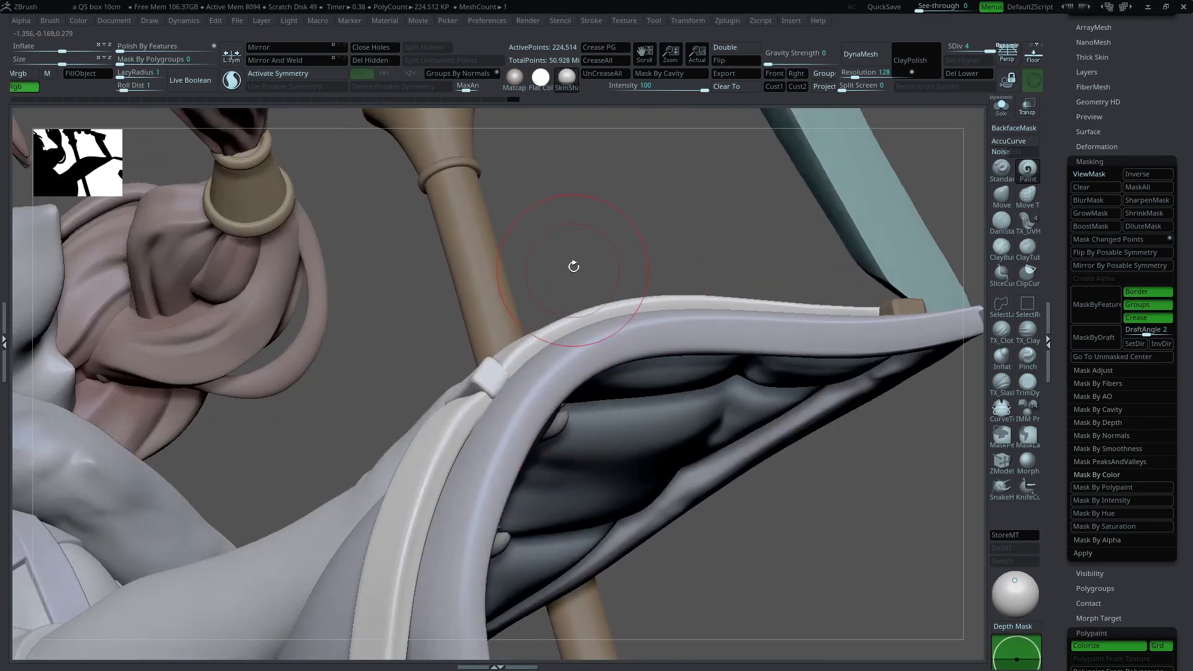
pyautogui.moveTo(574, 266); pyautogui.dragTo(605, 338, button='right')
pyautogui.press('space')
pyautogui.moveTo(584, 412); pyautogui.dragTo(555, 445, button='right')
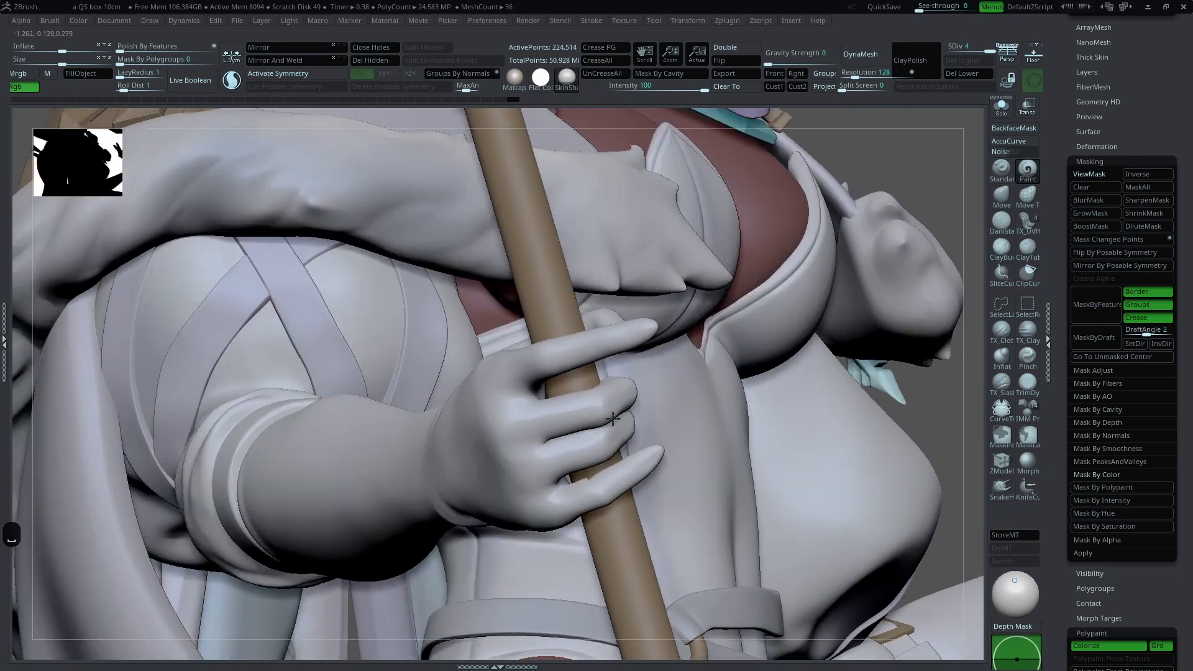
# Step: Shade the gaps between the fingers of the glove gripping the staff
pyautogui.moveTo(912, 378); pyautogui.dragTo(570, 443, button='right')
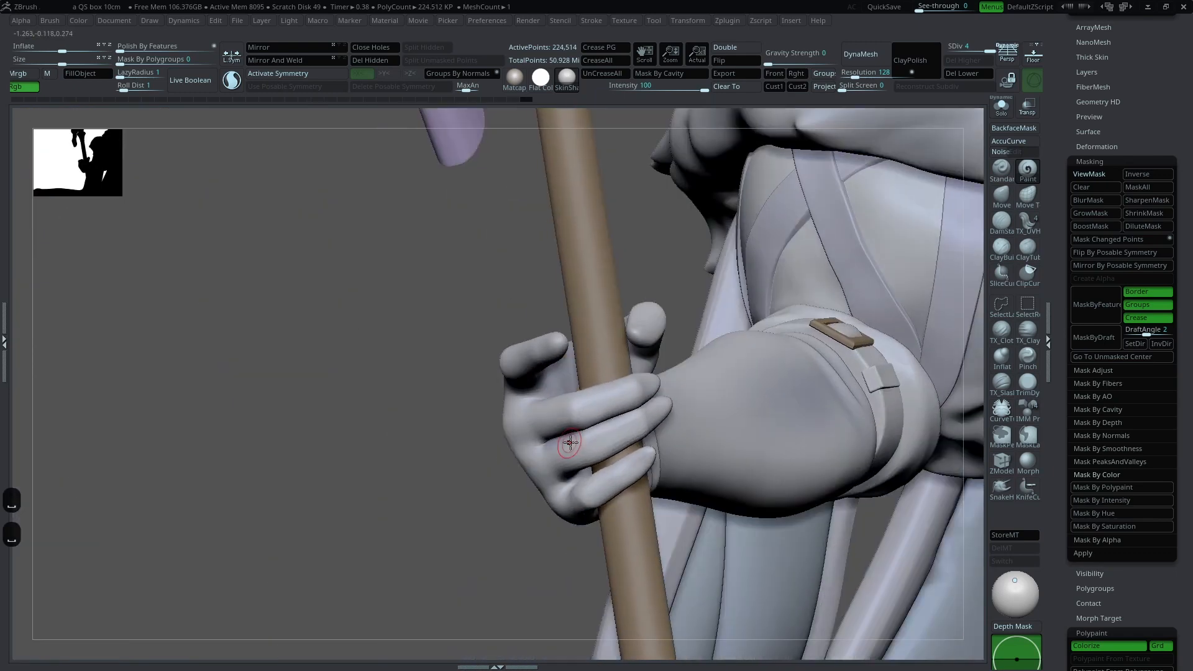
pyautogui.moveTo(478, 532); pyautogui.dragTo(609, 392, button='right')
pyautogui.moveTo(934, 395); pyautogui.dragTo(870, 367, button='right')
pyautogui.moveTo(737, 322); pyautogui.dragTo(544, 323, button='right')
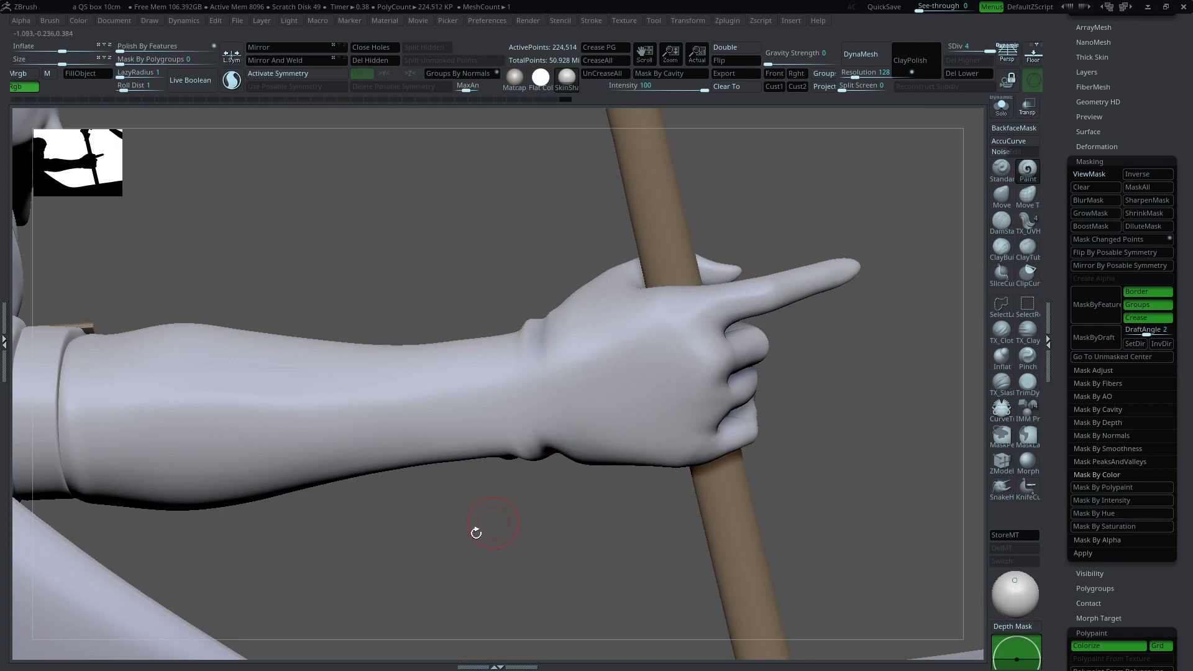
# Step: Paint soft shading on the staff-hand glove's forearm beside the upper cuff and select the cuff subtool
pyautogui.moveTo(476, 532); pyautogui.dragTo(415, 325, button='right')
pyautogui.press('space')
pyautogui.press('space')
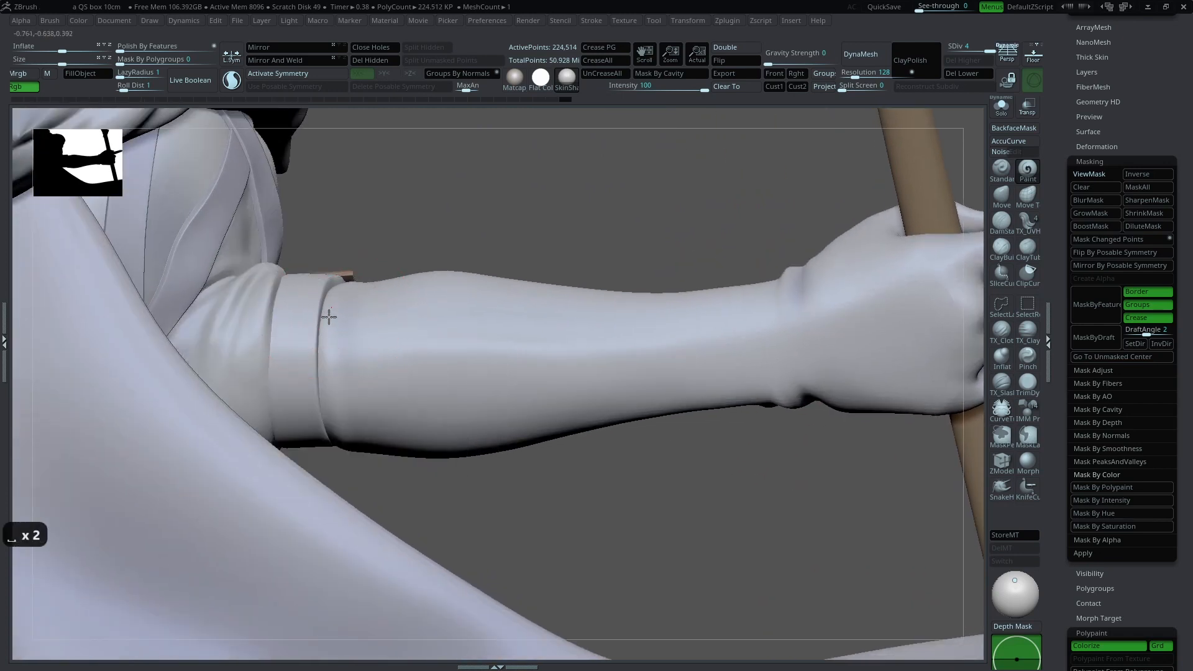
pyautogui.keyDown('alt'); pyautogui.click(258, 339); pyautogui.keyUp('alt')
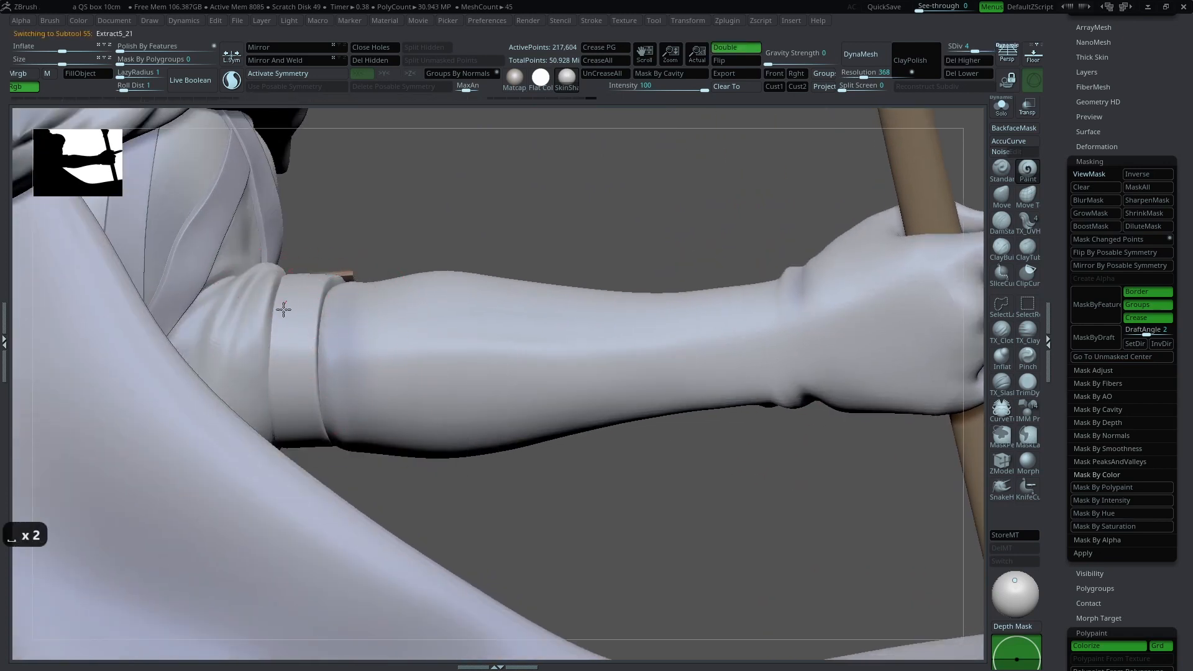
pyautogui.keyDown('ctrl'); pyautogui.moveTo(554, 241); pyautogui.dragTo(658, 191, button='right'); pyautogui.keyUp('ctrl')
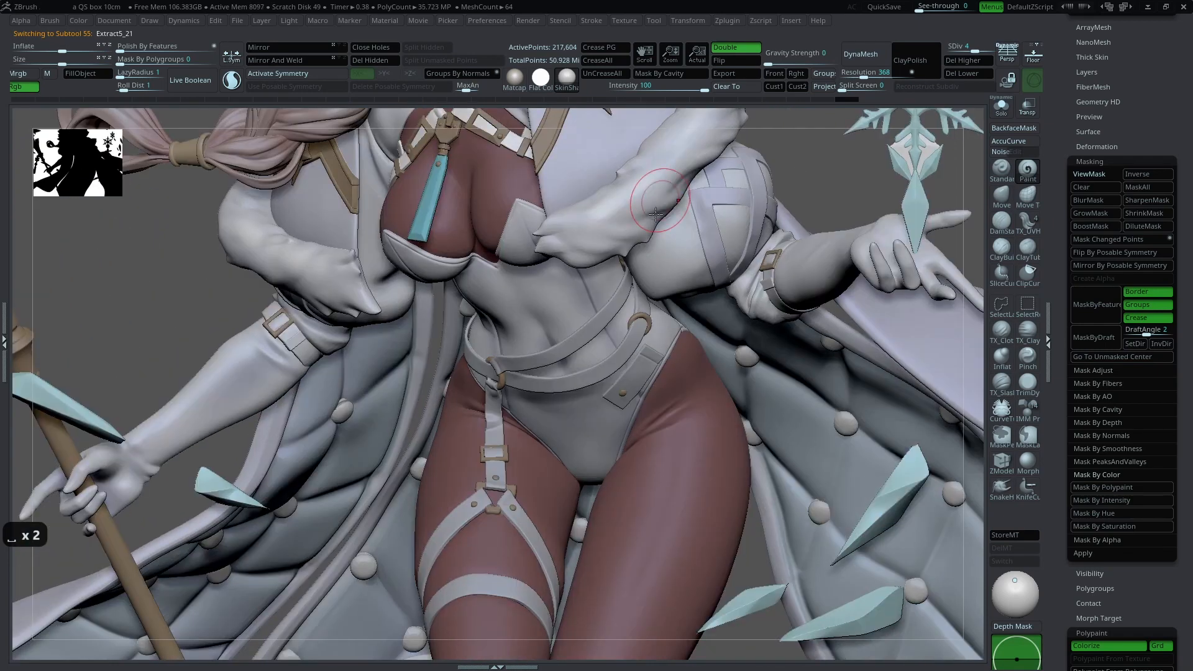
# Step: Isolate the gloves1 subtool in Flat Color, sample its surface colors and paint soft shading along the forearm
pyautogui.keyDown('alt'); pyautogui.click(684, 173); pyautogui.keyUp('alt')
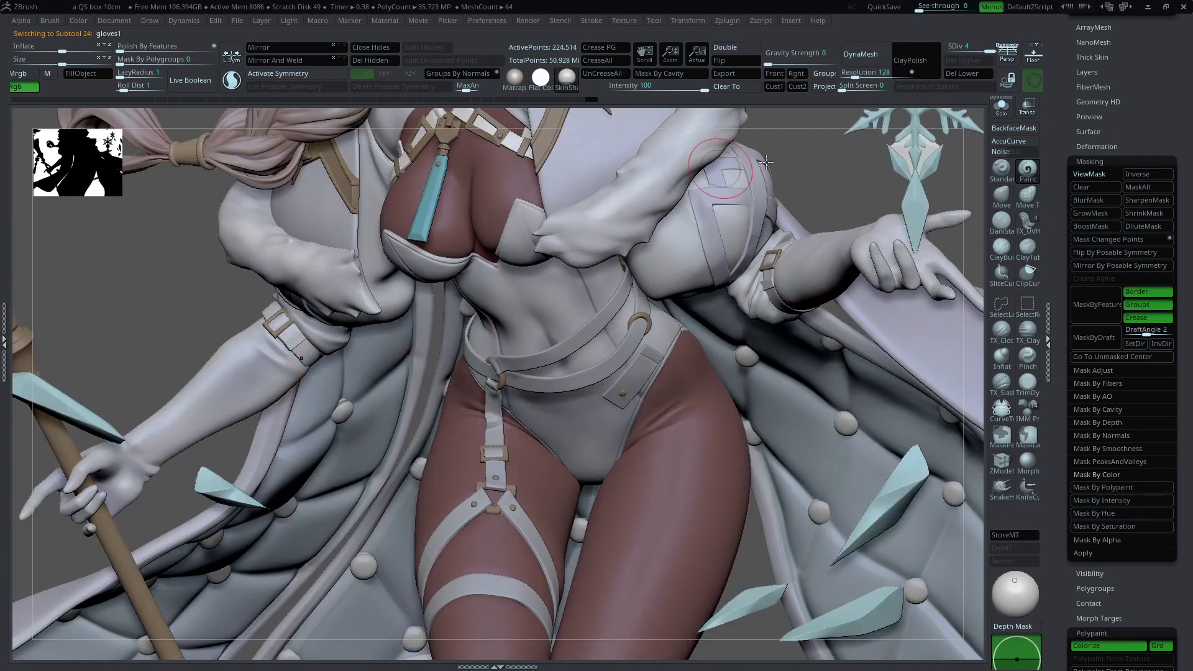
pyautogui.click(1001, 106)
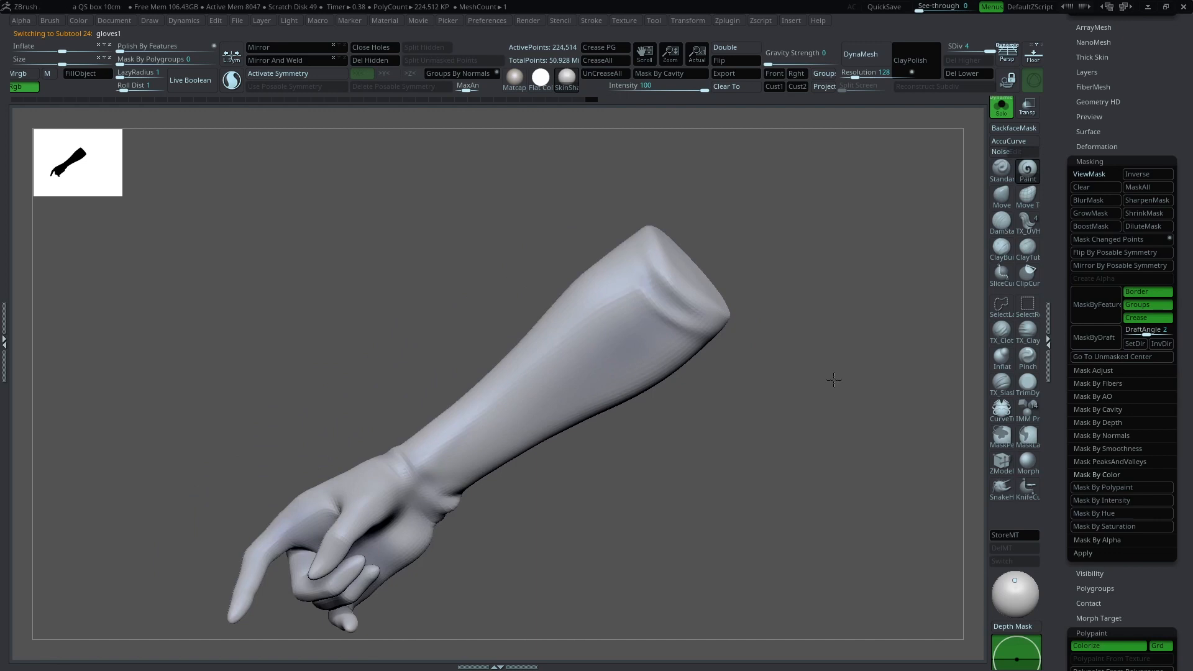
pyautogui.click(541, 79)
pyautogui.press('c')
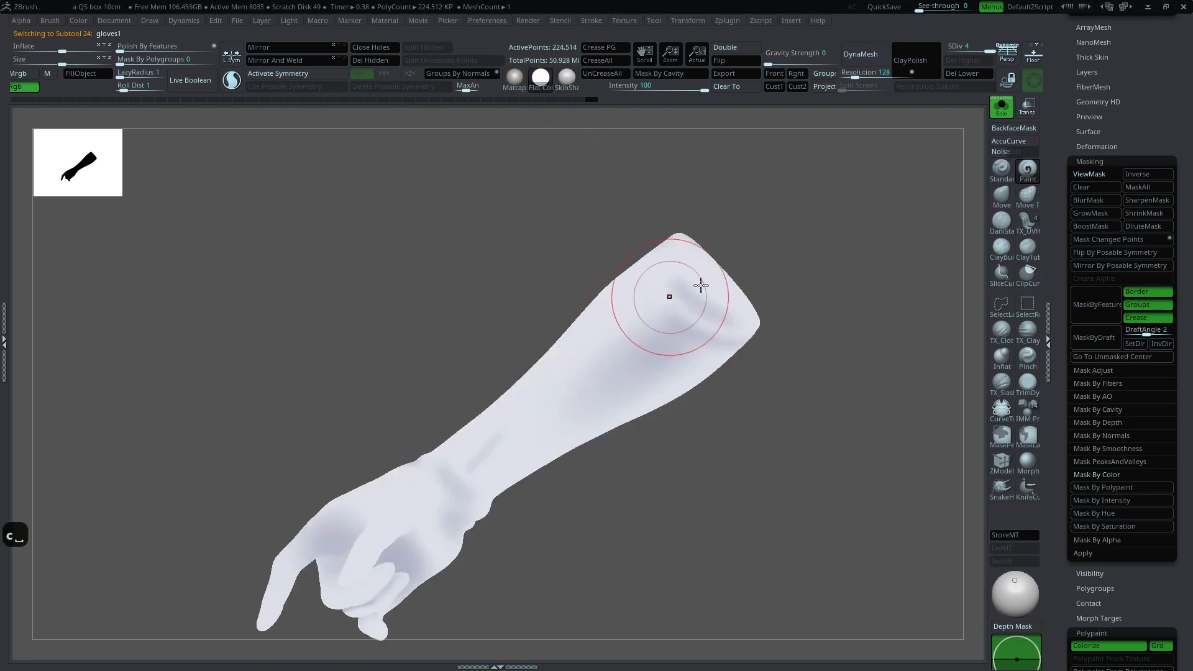
pyautogui.press('space')
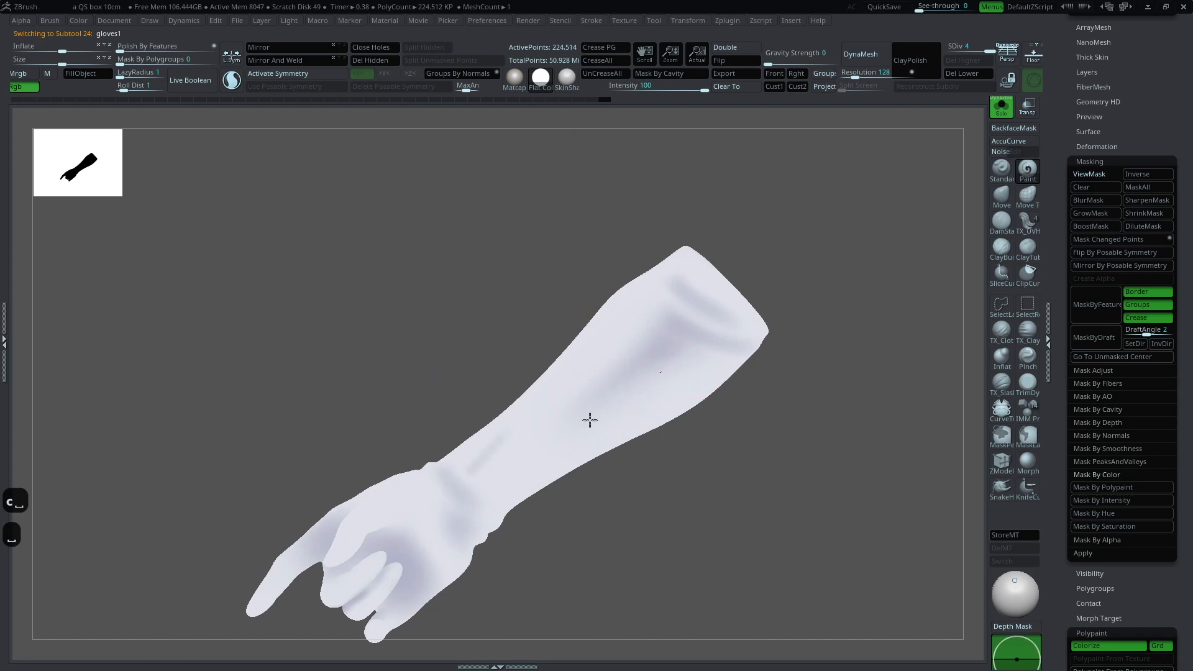
pyautogui.press('c')
pyautogui.keyDown('alt'); pyautogui.moveTo(737, 266); pyautogui.dragTo(783, 249); pyautogui.keyUp('alt')
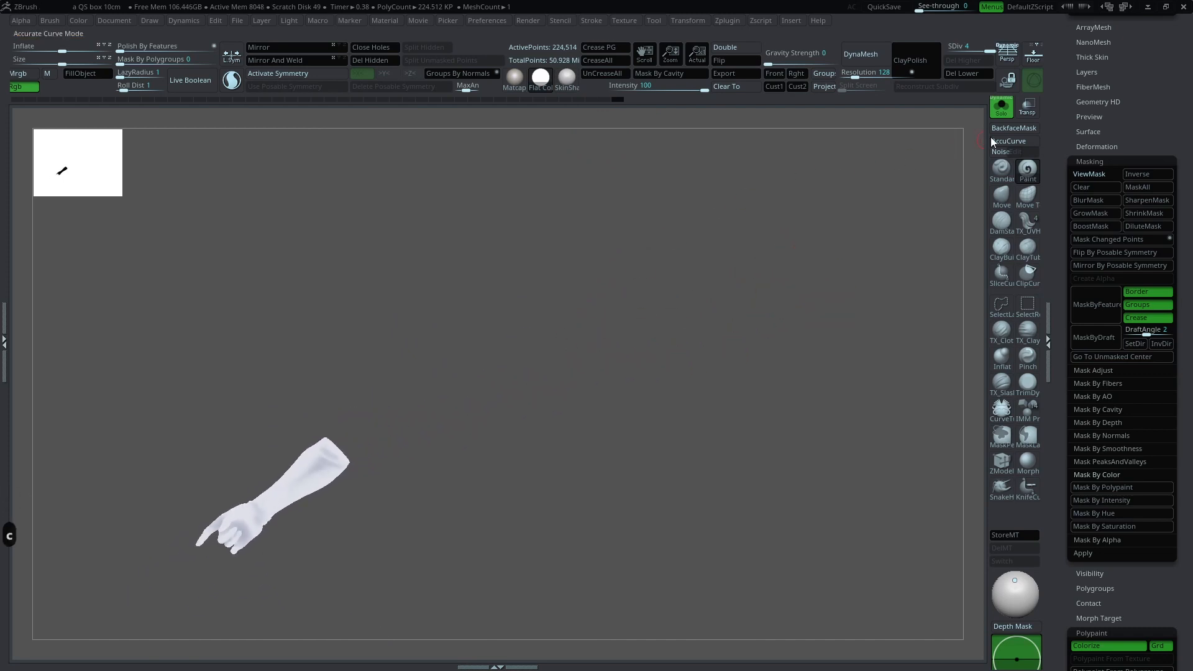
# Step: Isolate the gloves subtool of the open hand and paint soft shading strokes along its forearm
pyautogui.click(1001, 118)
pyautogui.keyDown('alt'); pyautogui.click(617, 406); pyautogui.keyUp('alt')
pyautogui.click(1001, 118)
pyautogui.moveTo(828, 201); pyautogui.dragTo(551, 193)
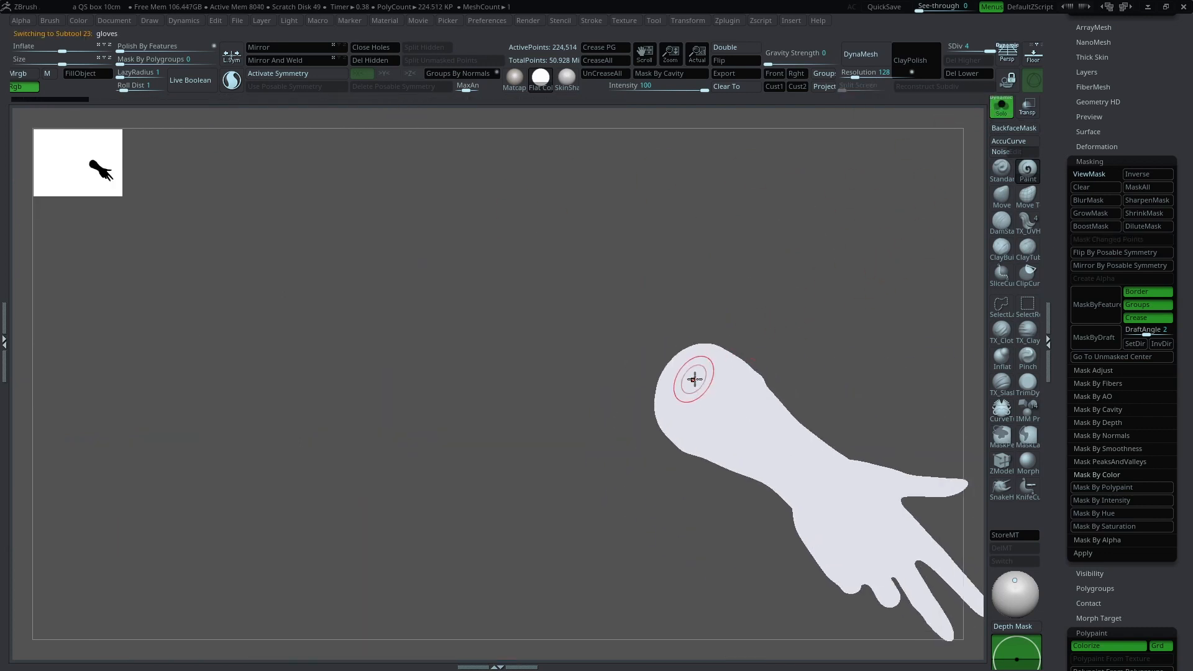
pyautogui.moveTo(745, 416); pyautogui.dragTo(768, 442)
pyautogui.moveTo(815, 355); pyautogui.dragTo(770, 283)
pyautogui.moveTo(745, 337); pyautogui.dragTo(691, 298)
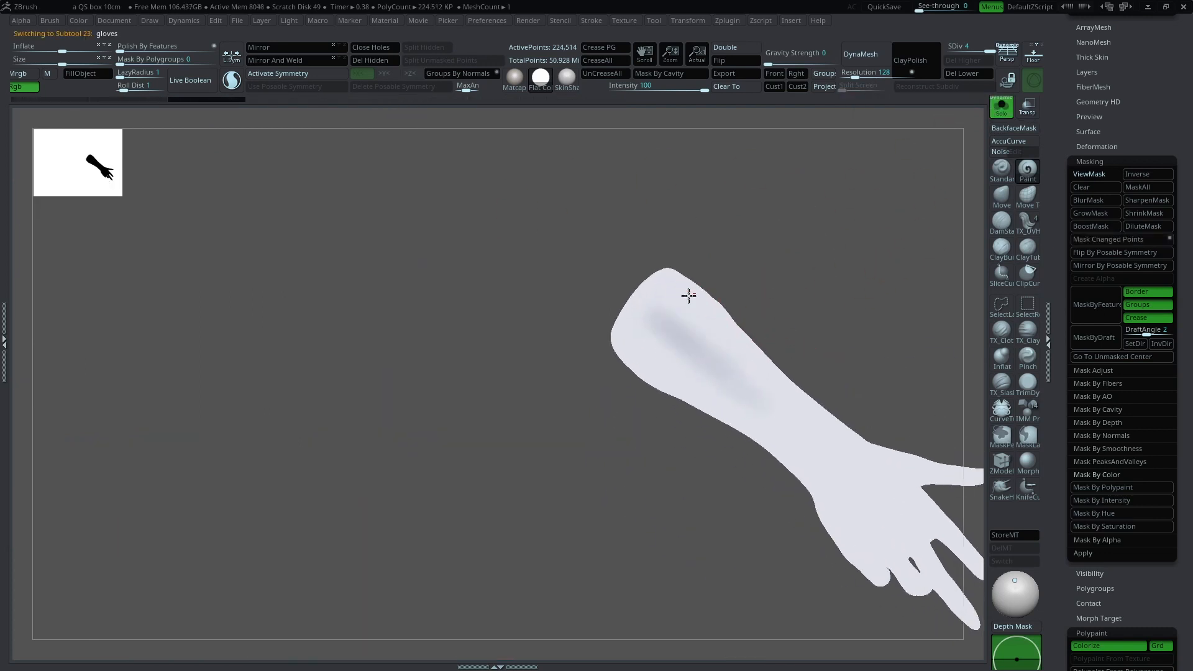
pyautogui.moveTo(640, 366); pyautogui.dragTo(686, 302)
# Step: Restore the SkinShade material with all subtools shown and refine the forearm shading on the open-hand glove
pyautogui.click(566, 78)
pyautogui.click(1001, 106)
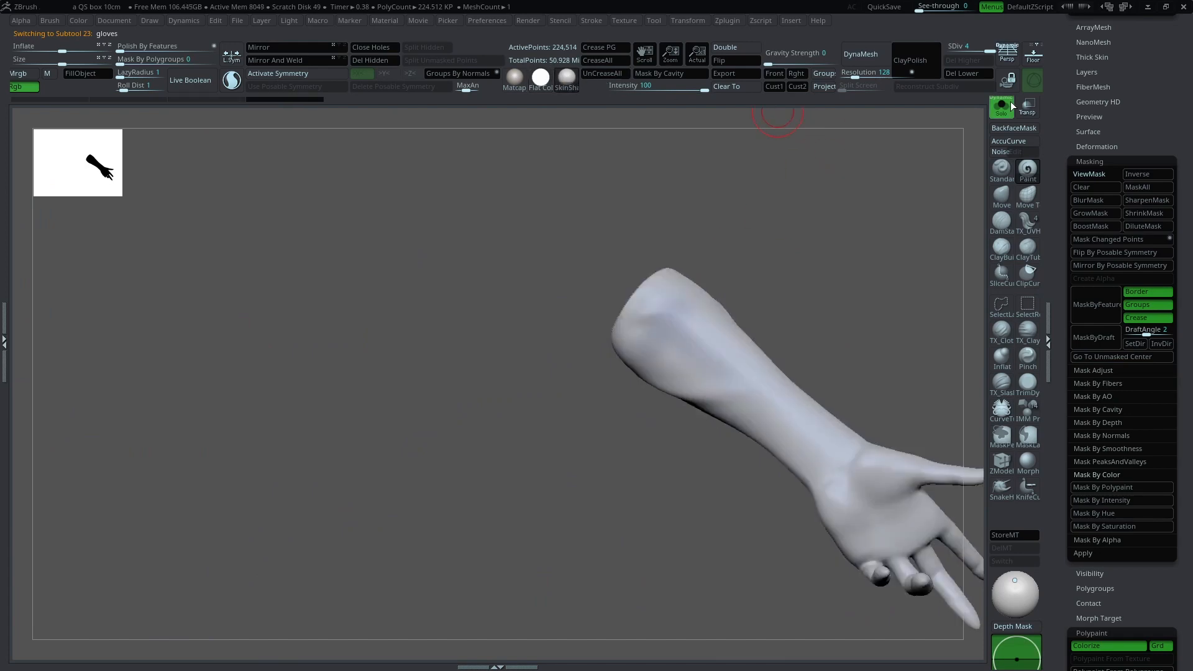
pyautogui.hotkey('ctrl', 'z')
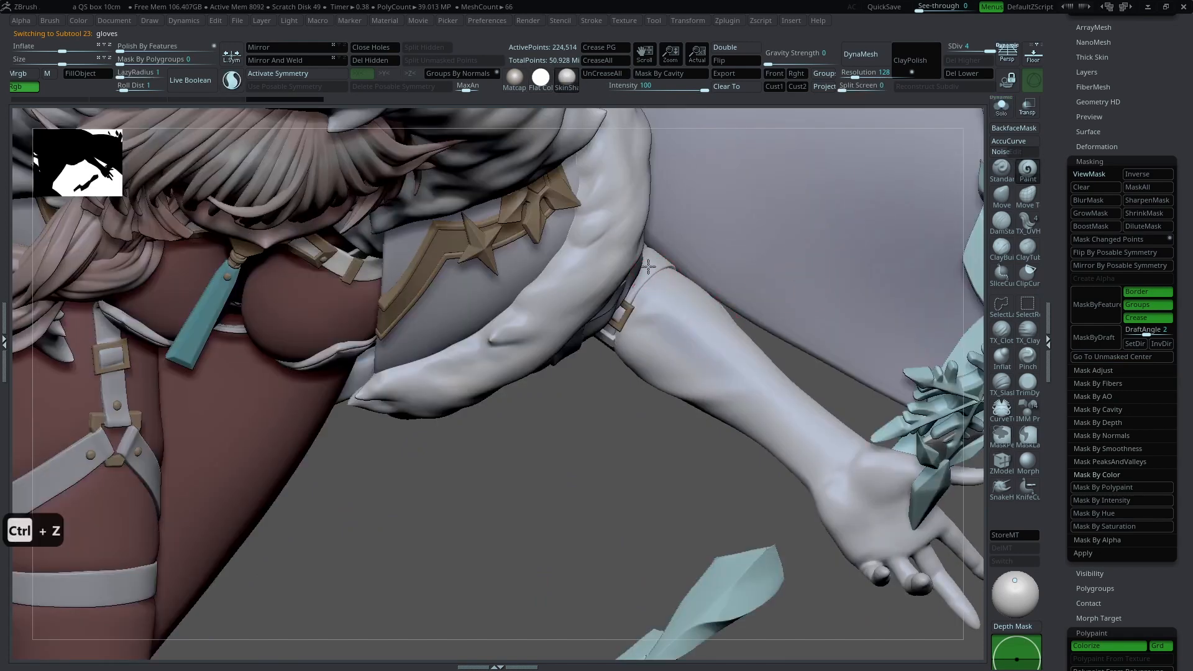
pyautogui.moveTo(624, 379); pyautogui.dragTo(730, 352)
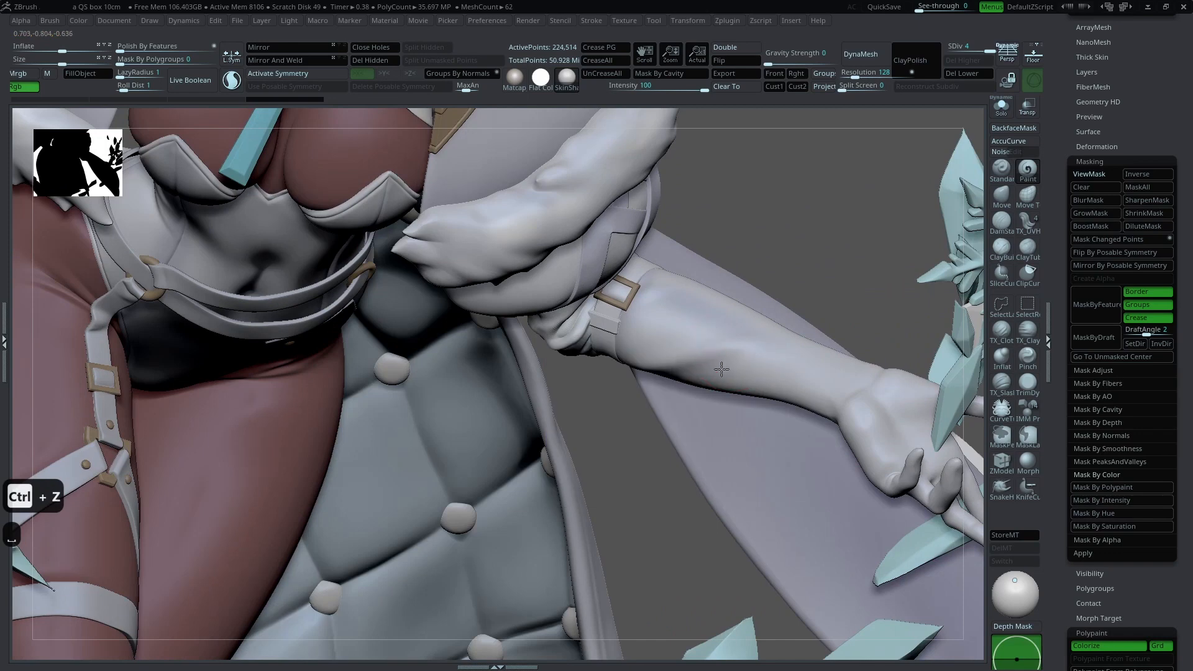
pyautogui.moveTo(895, 380); pyautogui.dragTo(895, 362)
pyautogui.moveTo(895, 335); pyautogui.dragTo(858, 298)
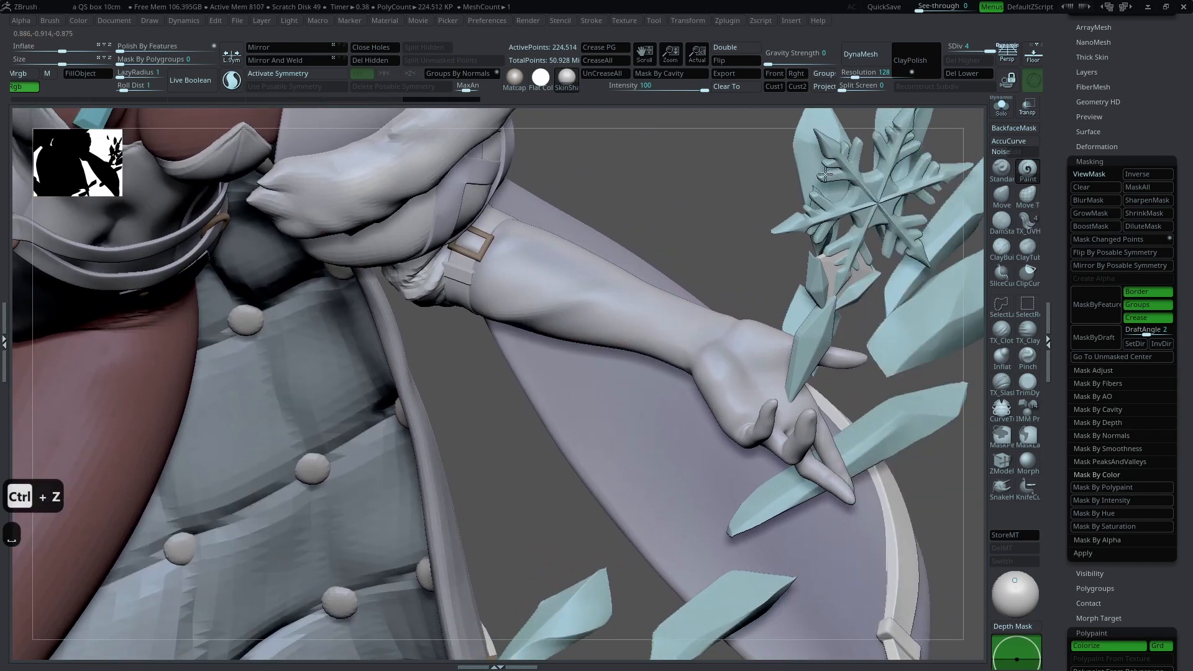
# Step: Isolate the open-hand glove and paint soft shading on its palm, knuckles and wrist creases
pyautogui.click(1001, 107)
pyautogui.moveTo(926, 236); pyautogui.dragTo(891, 270)
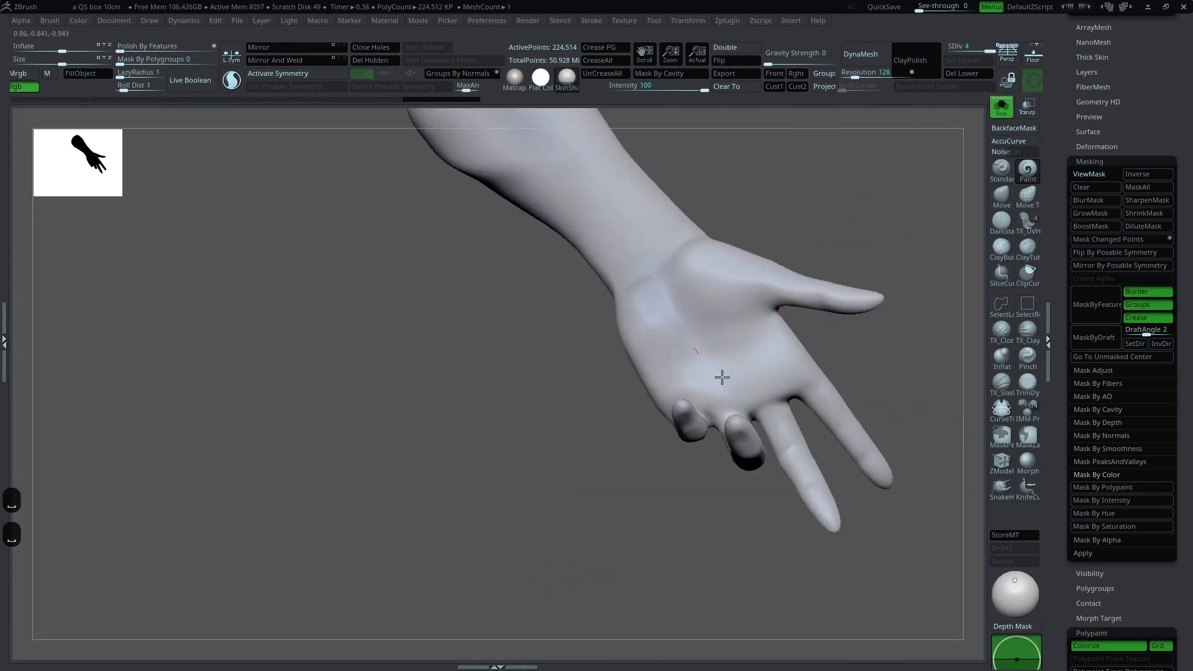
pyautogui.press('space')
pyautogui.moveTo(866, 330); pyautogui.dragTo(820, 349)
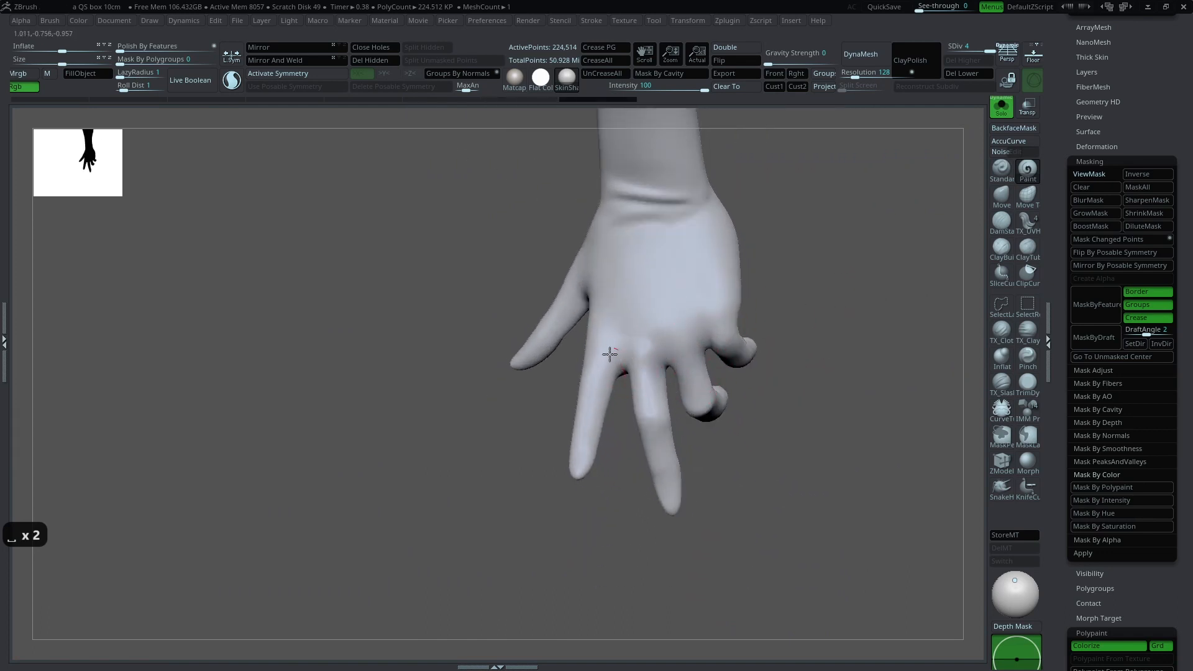
pyautogui.moveTo(803, 284); pyautogui.dragTo(548, 268)
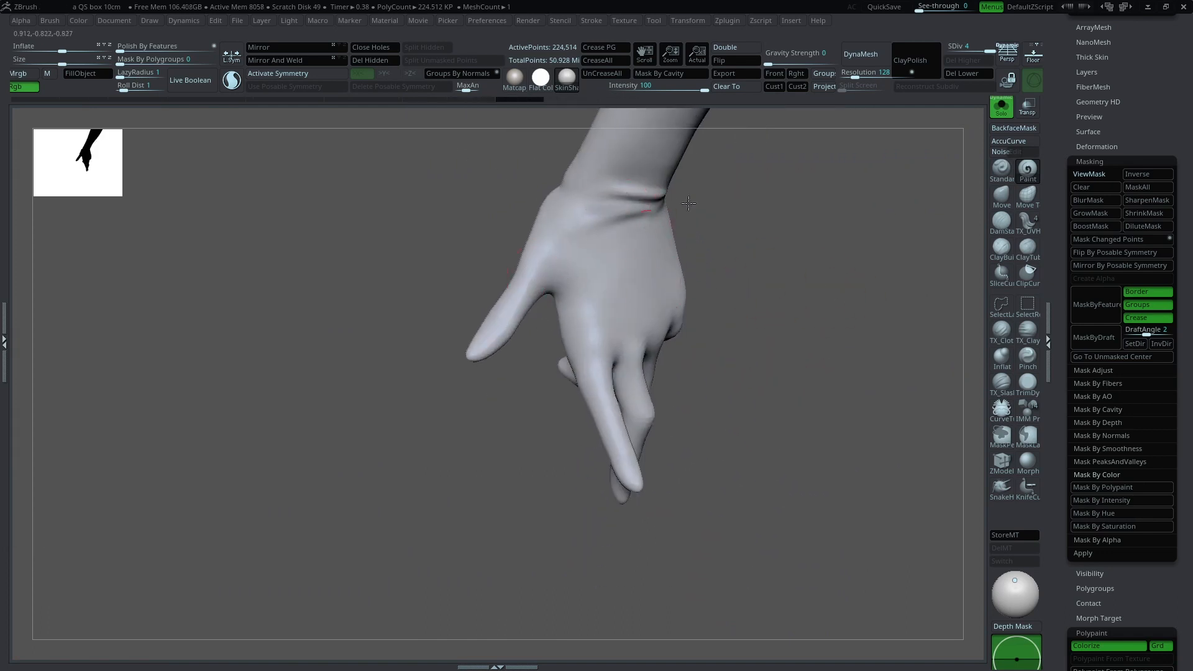
pyautogui.moveTo(747, 193); pyautogui.dragTo(718, 301)
# Step: Show all subtools and shade the back of the open-hand glove's forearm, sampling color from the model
pyautogui.keyDown('alt'); pyautogui.moveTo(852, 232); pyautogui.dragTo(749, 221); pyautogui.keyUp('alt')
pyautogui.click(1002, 110)
pyautogui.press('space')
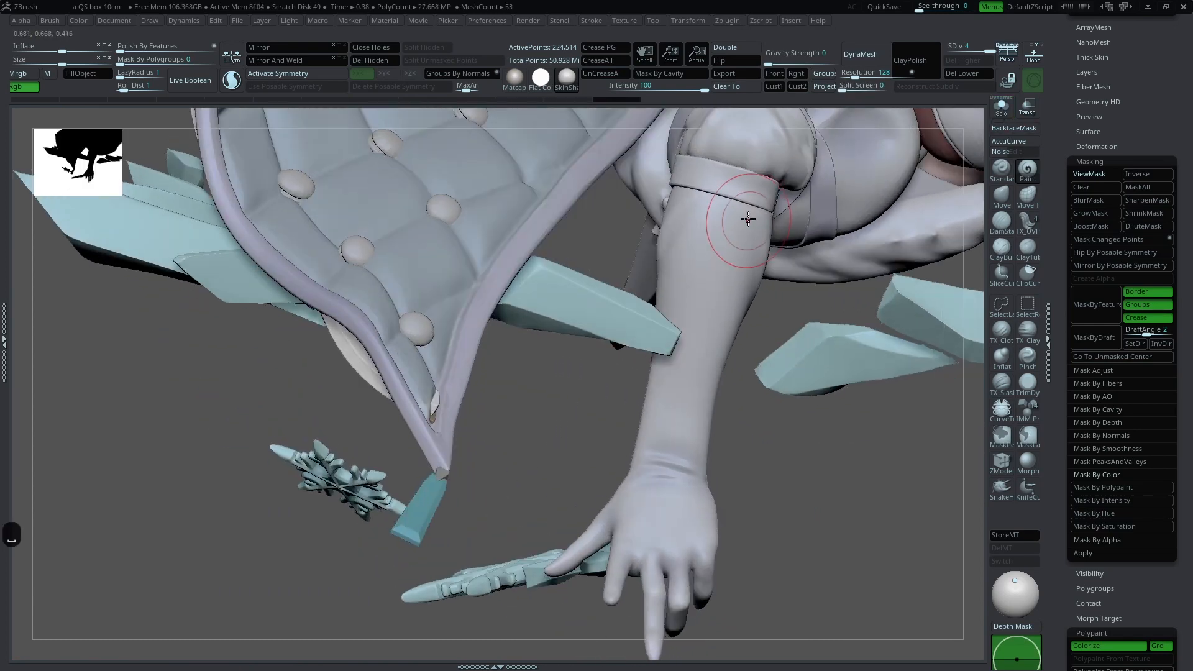
pyautogui.moveTo(798, 342); pyautogui.dragTo(761, 267)
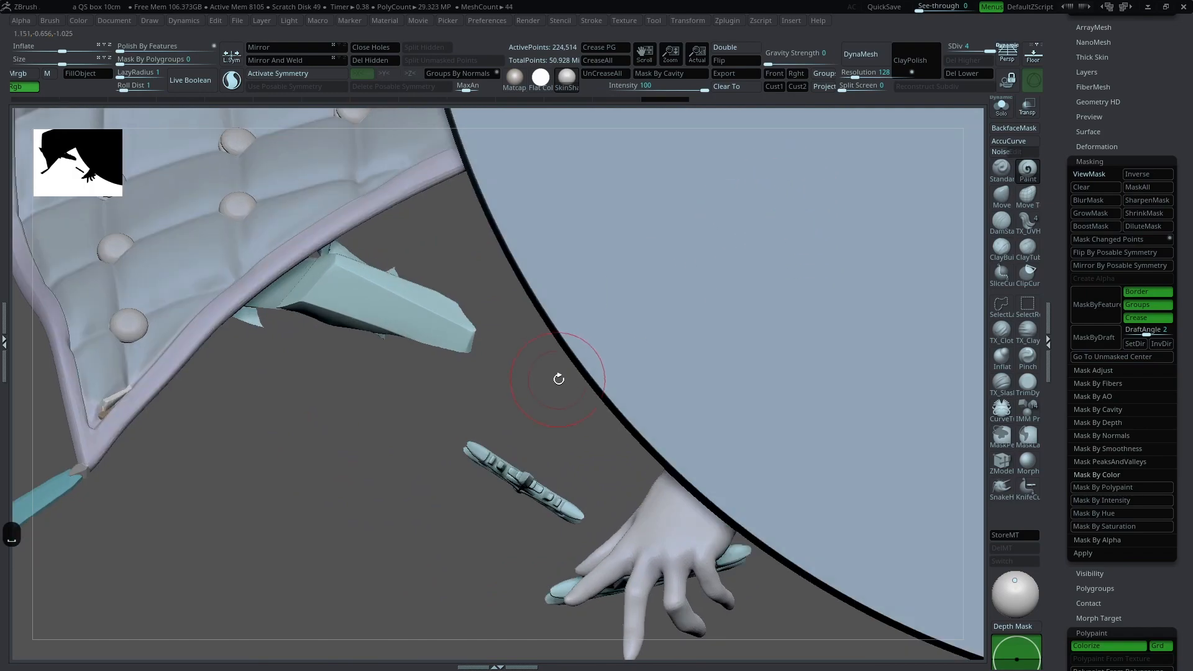
pyautogui.moveTo(557, 377); pyautogui.dragTo(737, 194)
pyautogui.keyDown('alt'); pyautogui.click(768, 146); pyautogui.keyUp('alt')
pyautogui.keyDown('alt'); pyautogui.moveTo(798, 458); pyautogui.dragTo(655, 622); pyautogui.keyUp('alt')
pyautogui.keyDown('alt'); pyautogui.moveTo(702, 268); pyautogui.dragTo(712, 307); pyautogui.keyUp('alt')
pyautogui.press('c')
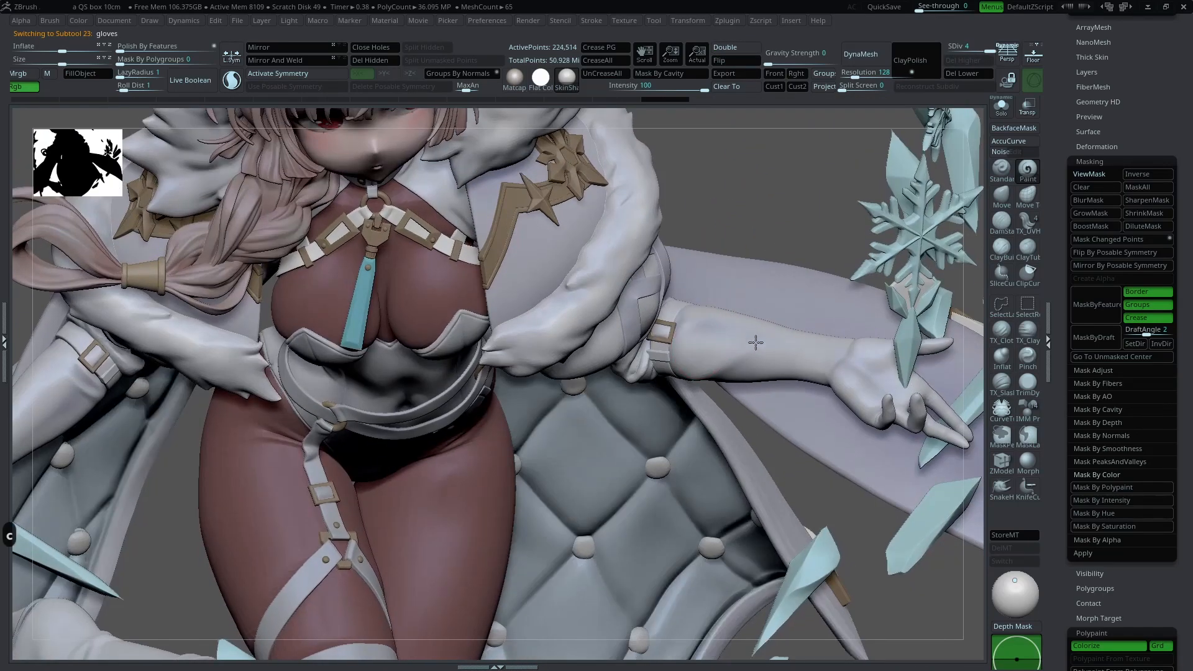
# Step: Isolate the main_body1 subtool and paint soft shading around the hips and lower torso
pyautogui.moveTo(766, 238)
pyautogui.keyDown('alt'); pyautogui.mouseDown()
pyautogui.moveTo(740, 273)
pyautogui.moveTo(713, 224)
pyautogui.moveTo(792, 198)
pyautogui.moveTo(715, 410)
pyautogui.moveTo(776, 417)
pyautogui.moveTo(767, 303)
pyautogui.mouseUp(); pyautogui.keyUp('alt')
pyautogui.keyDown('alt'); pyautogui.click(710, 427); pyautogui.keyUp('alt')
pyautogui.click(1002, 107)
pyautogui.press('space')
pyautogui.click(633, 422)
pyautogui.moveTo(824, 311); pyautogui.dragTo(852, 291)
pyautogui.moveTo(724, 393); pyautogui.dragTo(764, 365)
pyautogui.press('space')
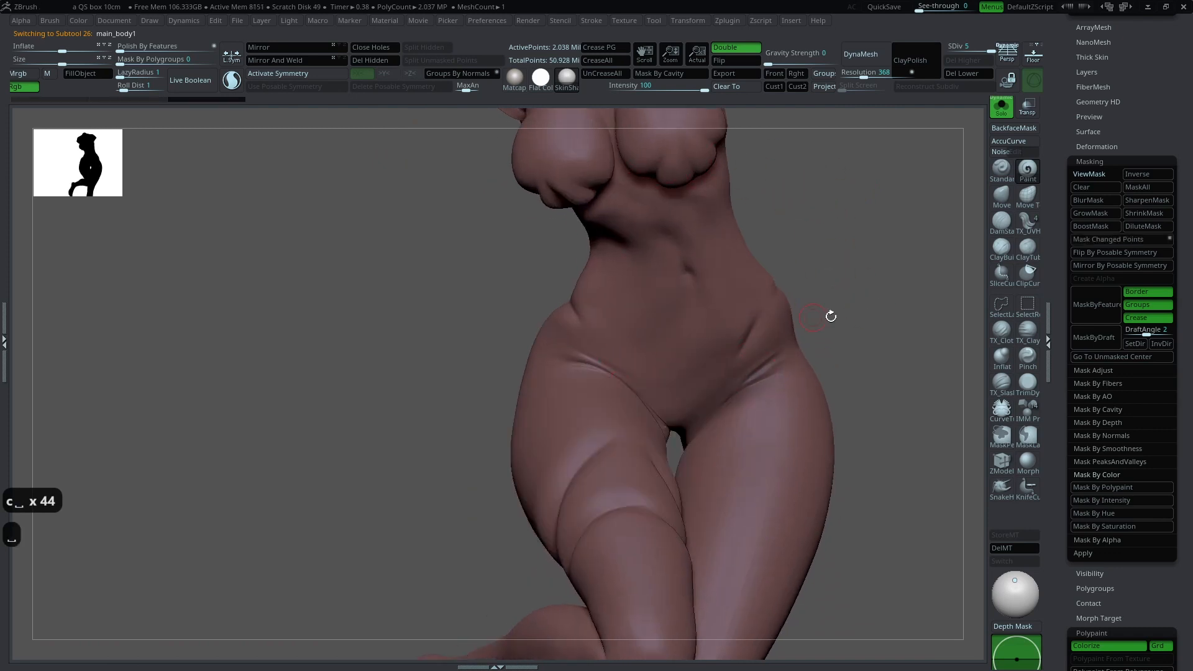
# Step: Paint soft shading on the body's abdomen and chest, and show all subtools again
pyautogui.moveTo(831, 315); pyautogui.dragTo(564, 361)
pyautogui.press('space')
pyautogui.moveTo(672, 430); pyautogui.dragTo(589, 381)
pyautogui.keyDown('alt'); pyautogui.moveTo(800, 180); pyautogui.dragTo(817, 309); pyautogui.keyUp('alt')
pyautogui.moveTo(976, 111); pyautogui.dragTo(990, 113)
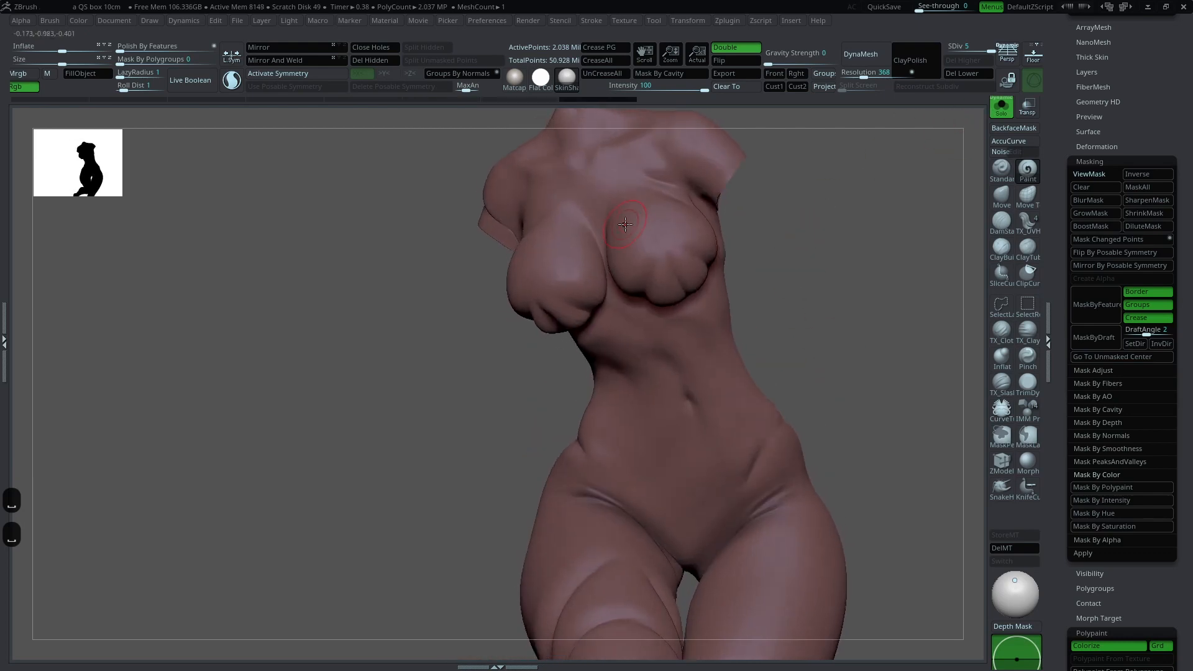
pyautogui.click(1002, 106)
pyautogui.press('space')
pyautogui.press('space')
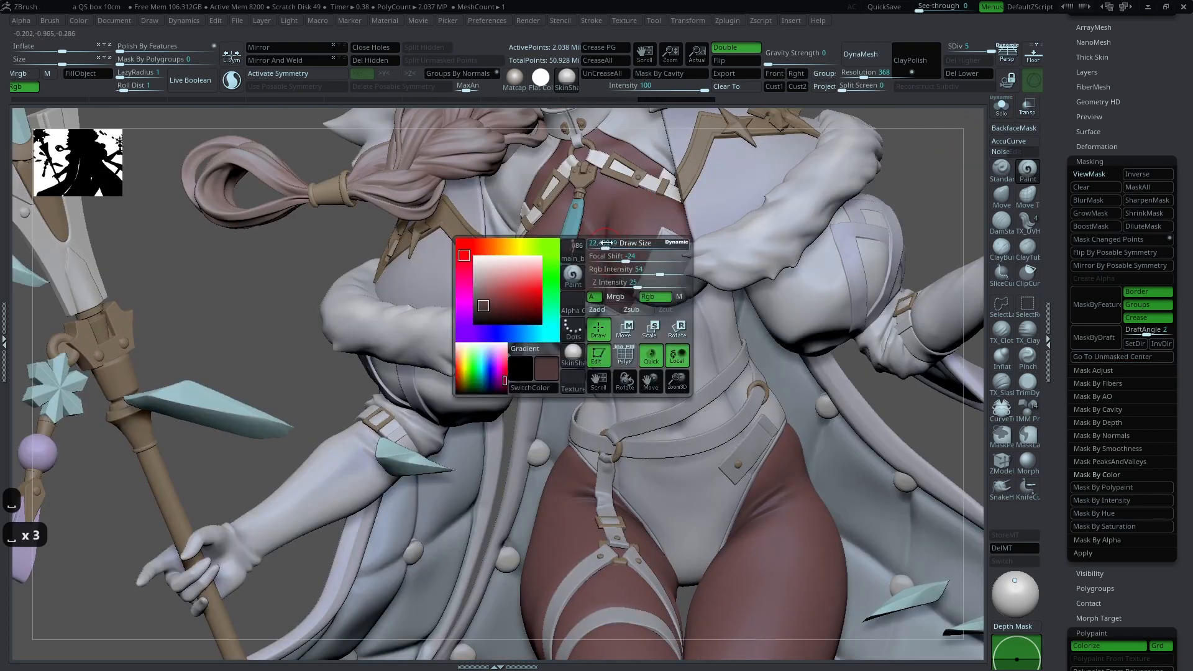
# Step: Isolate the main body again and paint soft shading around the neck, collarbones and upper chest
pyautogui.keyDown('alt'); pyautogui.moveTo(932, 163); pyautogui.dragTo(941, 295); pyautogui.keyUp('alt')
pyautogui.press('space')
pyautogui.keyDown('alt'); pyautogui.click(542, 258); pyautogui.keyUp('alt')
pyautogui.click(1001, 107)
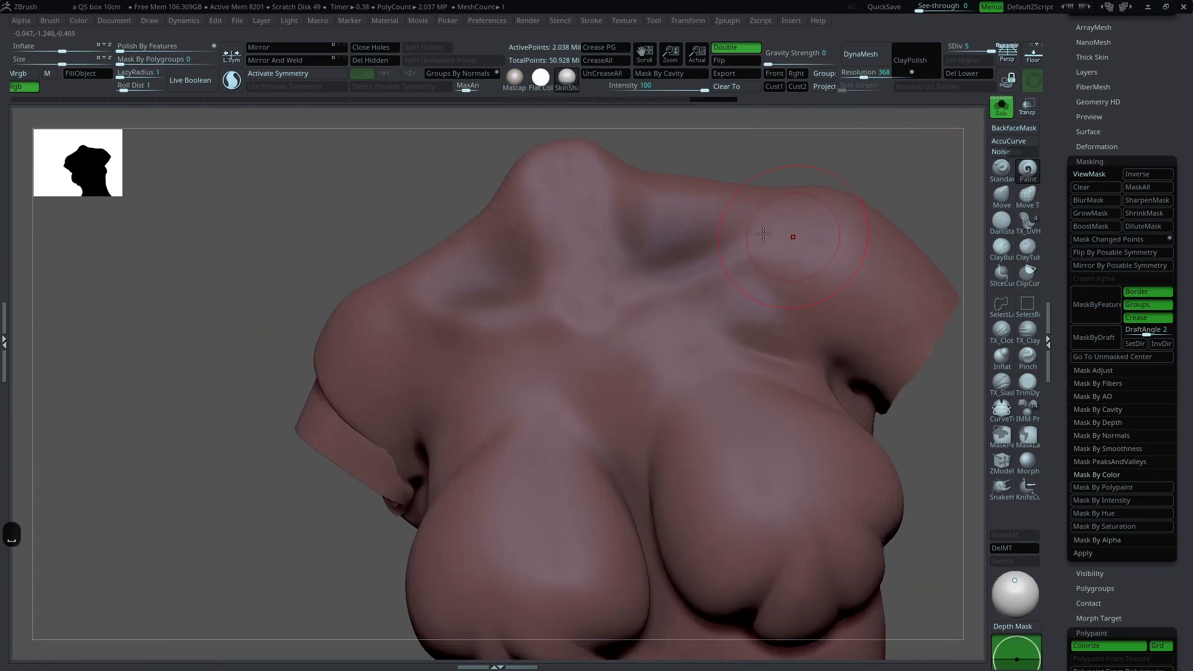
pyautogui.moveTo(499, 257); pyautogui.dragTo(745, 275, button='right')
pyautogui.moveTo(711, 350); pyautogui.dragTo(671, 299, button='right')
# Step: Check the torso shading in Flat Color, step through its undo history and restore the SkinShade material
pyautogui.click(544, 83)
pyautogui.moveTo(693, 332); pyautogui.dragTo(697, 341)
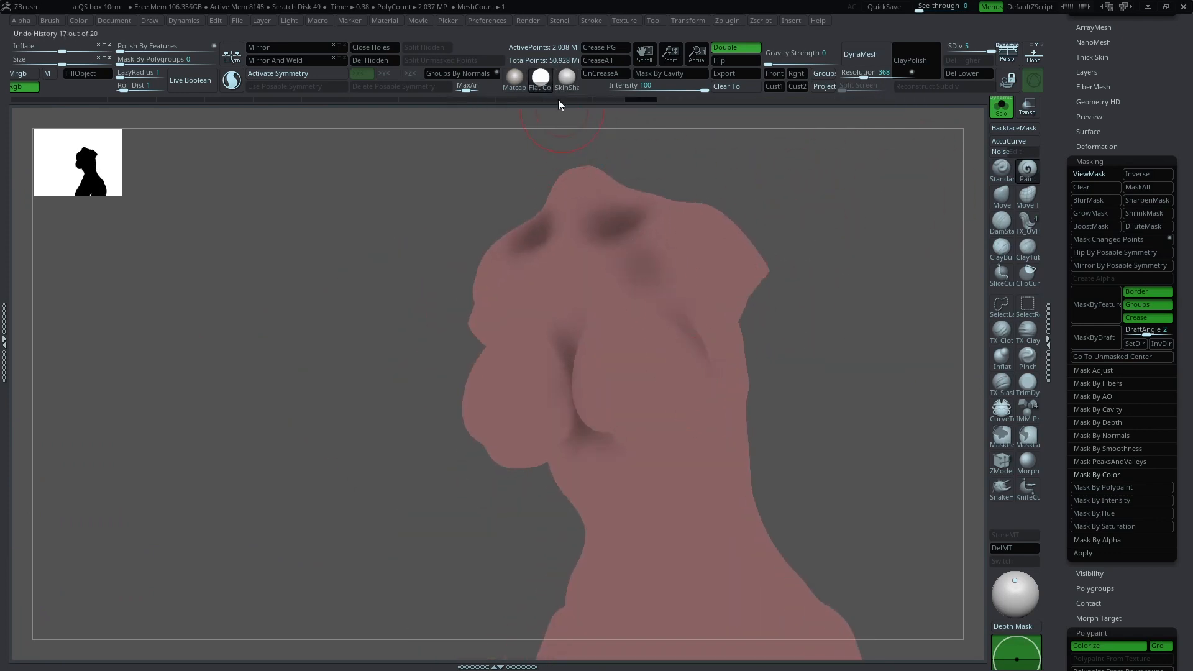
pyautogui.click(569, 80)
pyautogui.moveTo(404, 274); pyautogui.dragTo(512, 321, button='right')
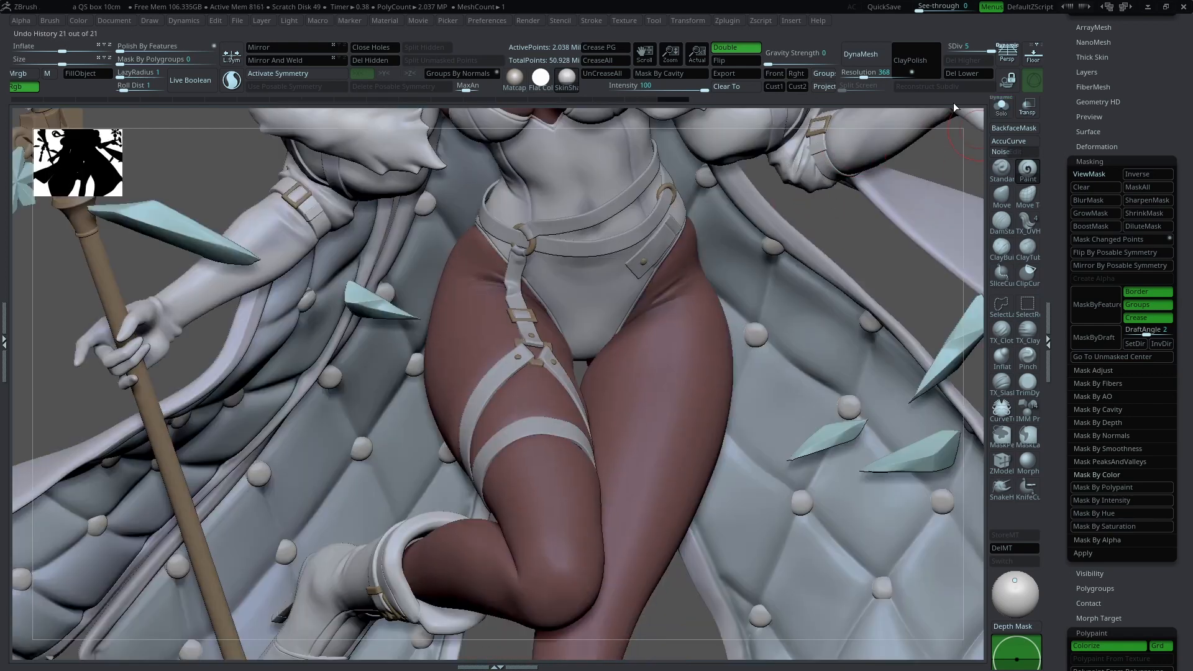
# Step: Paint soft shading on the front of the thighs around the leg straps
pyautogui.moveTo(674, 583); pyautogui.dragTo(764, 494, button='right')
pyautogui.press('space')
pyautogui.click(599, 375)
pyautogui.press('space')
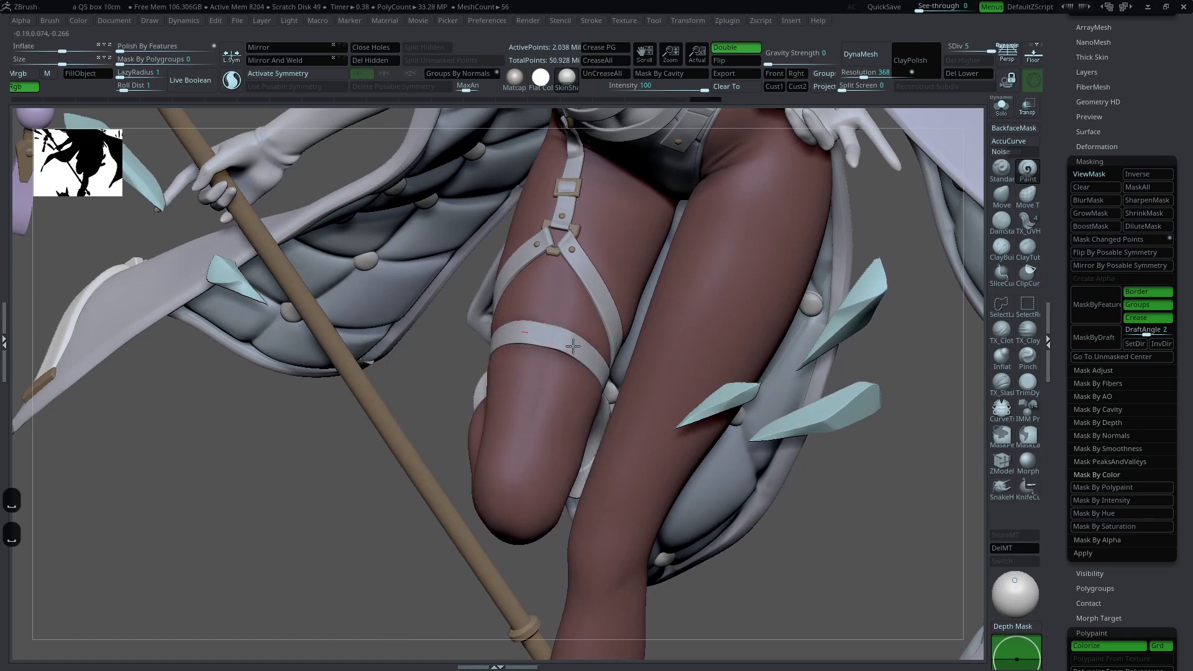
pyautogui.moveTo(630, 349); pyautogui.dragTo(624, 376)
pyautogui.moveTo(867, 336); pyautogui.dragTo(957, 342)
pyautogui.press('space')
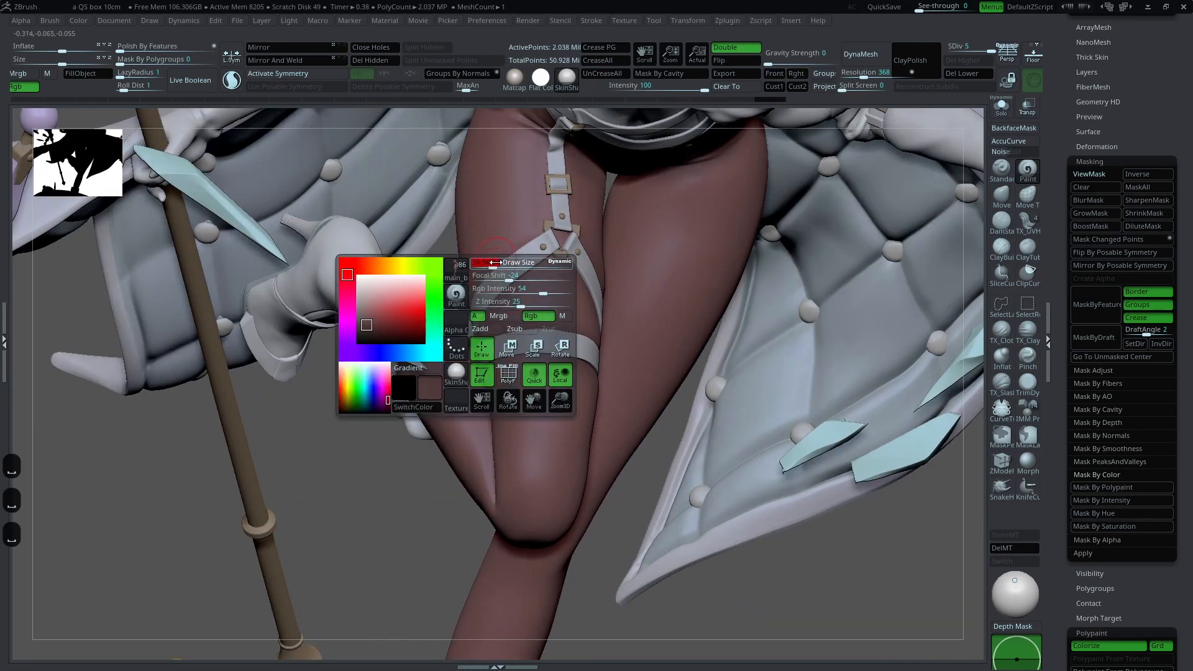
# Step: Paint soft shading beneath the buttocks and along the back of the thighs
pyautogui.moveTo(662, 419); pyautogui.dragTo(823, 303, button='right')
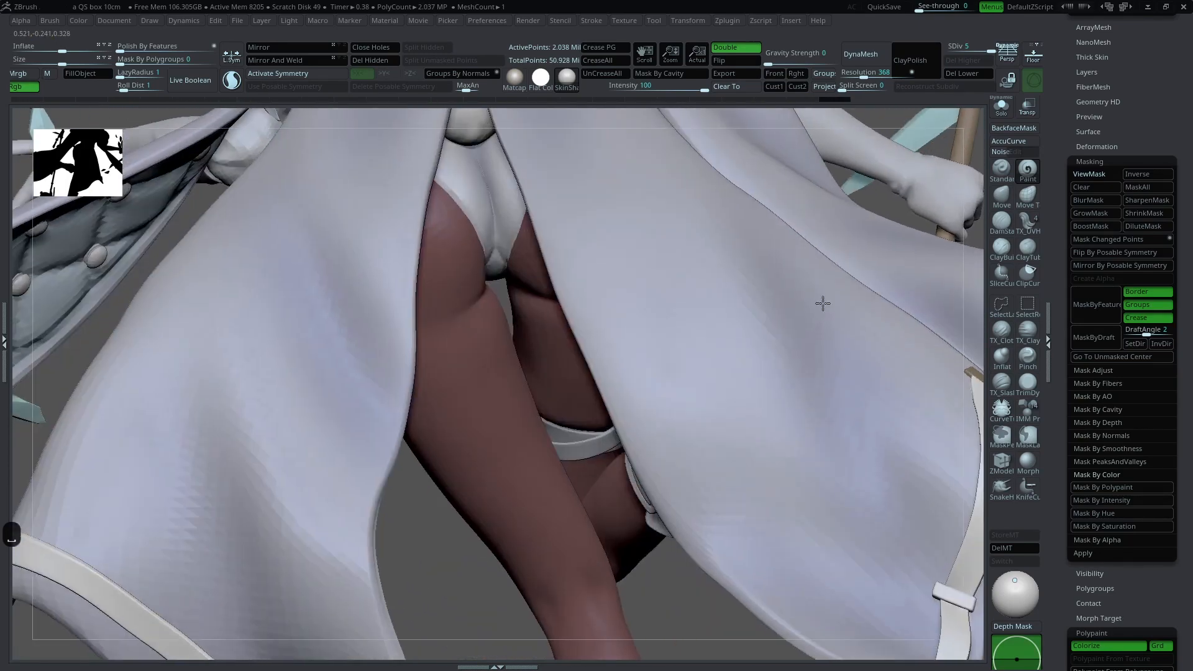
pyautogui.moveTo(429, 505); pyautogui.dragTo(444, 388, button='right')
pyautogui.press('space')
pyautogui.moveTo(453, 253); pyautogui.dragTo(484, 230)
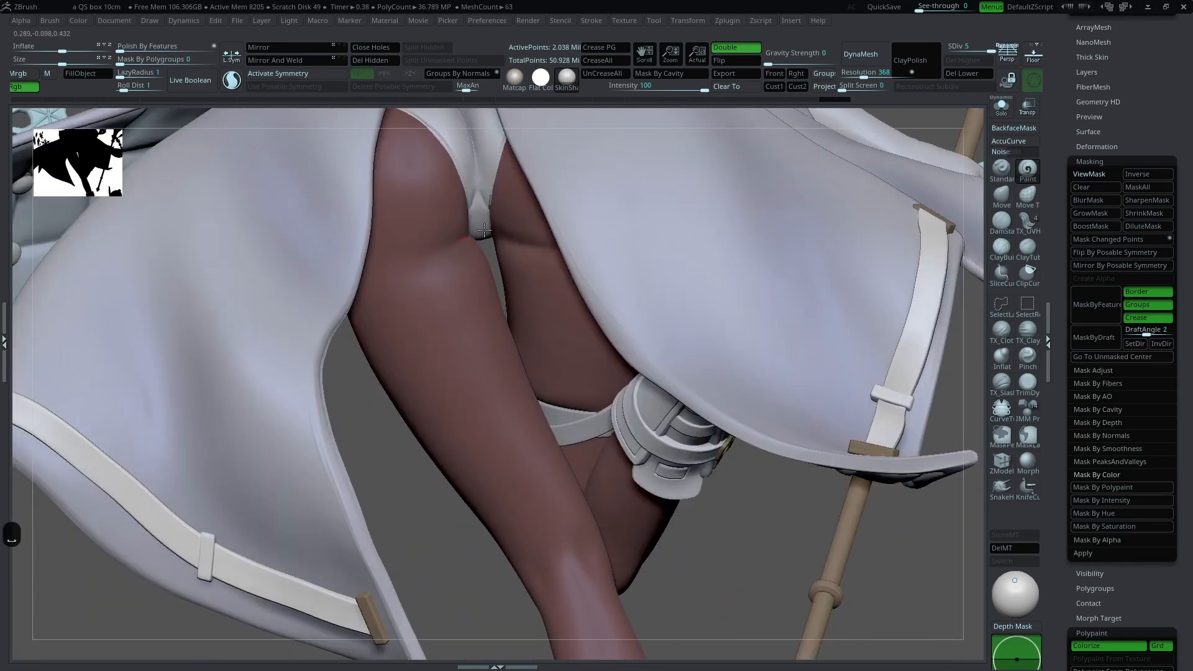
# Step: Isolate the main body and paint soft shading around the bent knee and its calf
pyautogui.click(1001, 106)
pyautogui.moveTo(807, 431); pyautogui.dragTo(764, 243, button='right')
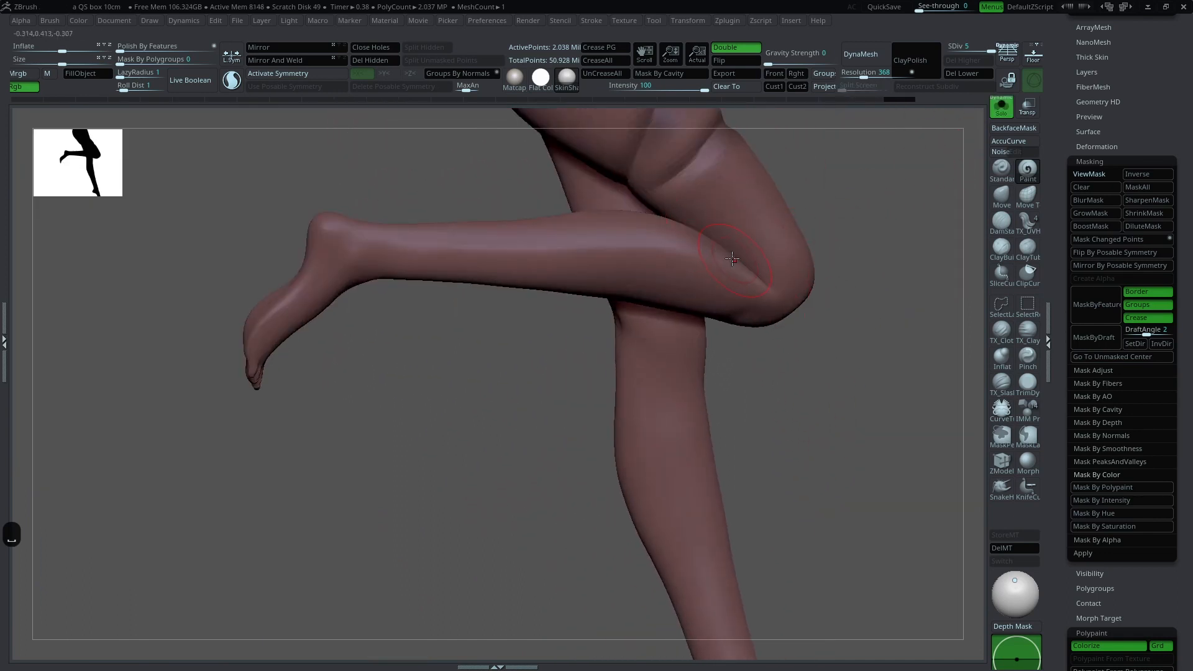
pyautogui.moveTo(687, 221); pyautogui.dragTo(696, 250, button='right')
pyautogui.moveTo(604, 407); pyautogui.dragTo(689, 340, button='right')
pyautogui.press('space')
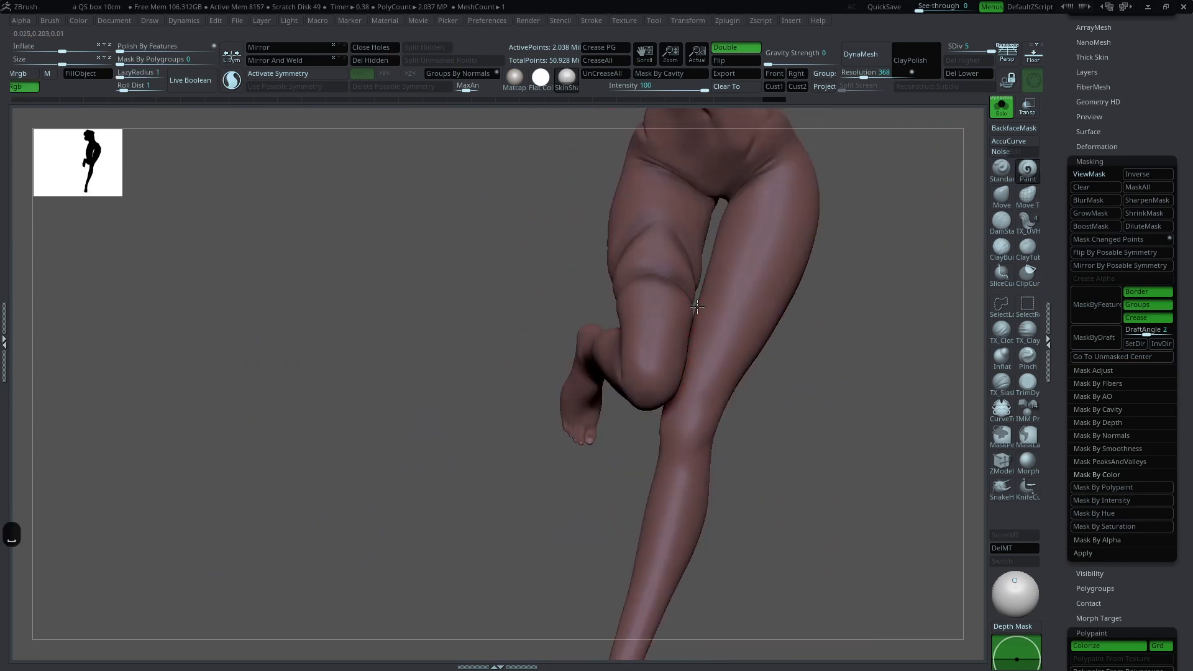
# Step: Paint darker soft shading around the standing leg's kneecap, undoing one unwanted stroke
pyautogui.keyDown('alt'); pyautogui.moveTo(692, 402); pyautogui.dragTo(733, 385, button='right'); pyautogui.keyUp('alt')
pyautogui.moveTo(733, 385); pyautogui.dragTo(736, 290, button='right')
pyautogui.press('space')
pyautogui.hotkey('ctrl', 'z')
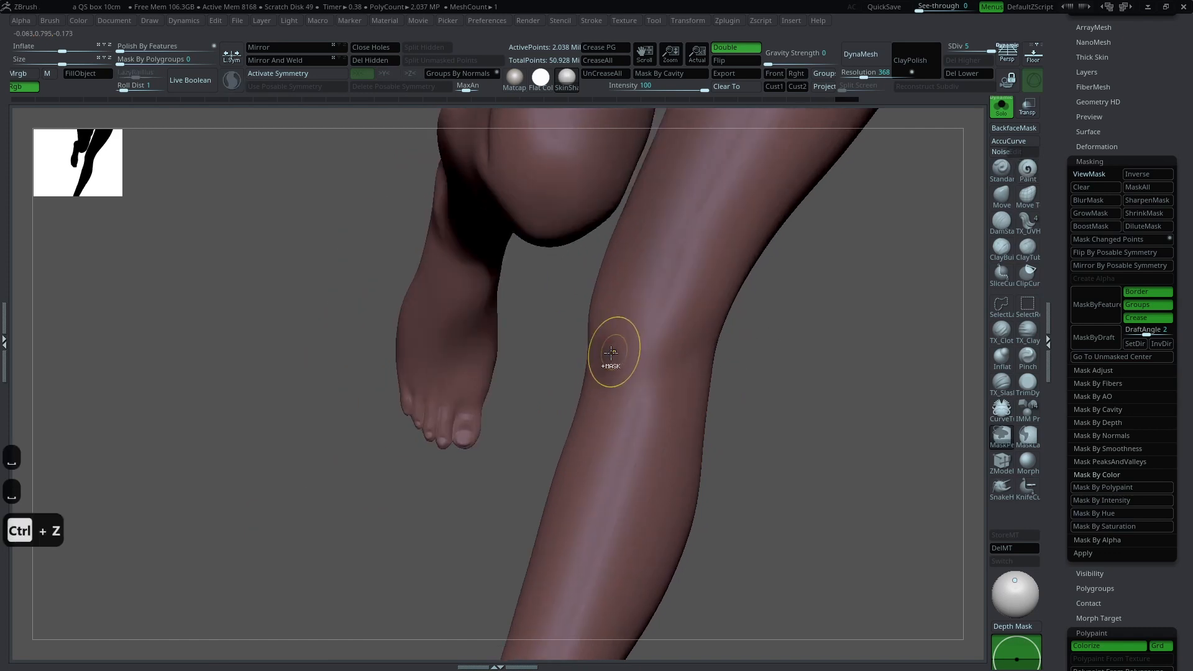
pyautogui.press('space')
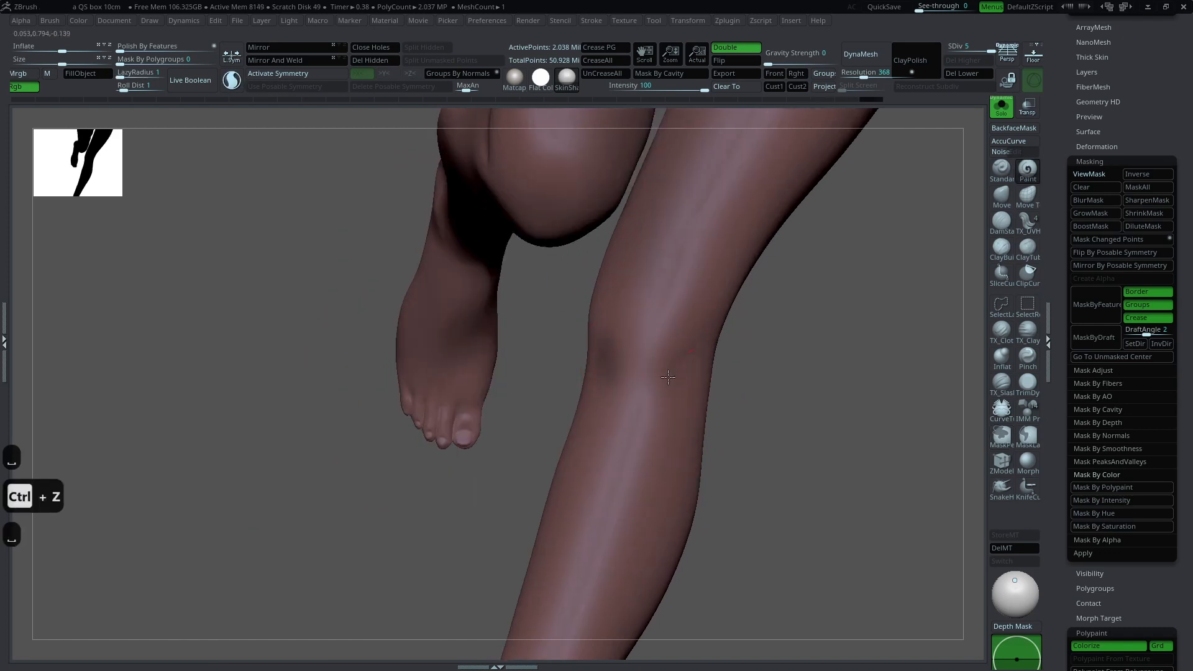
pyautogui.keyDown('ctrl'); pyautogui.moveTo(783, 364); pyautogui.dragTo(661, 242, button='right'); pyautogui.keyUp('ctrl')
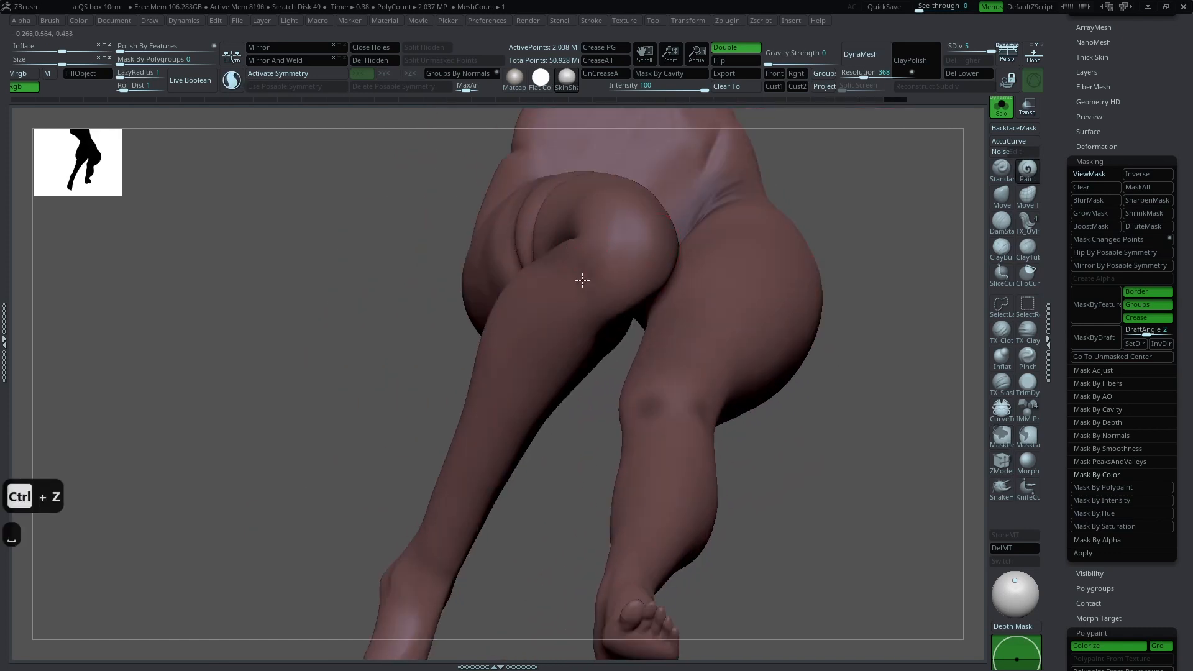
# Step: Continue the soft shading around both knees and the lower legs, and show all subtools again
pyautogui.moveTo(837, 252); pyautogui.dragTo(636, 307, button='right')
pyautogui.keyDown('alt'); pyautogui.moveTo(619, 612); pyautogui.dragTo(643, 317, button='right'); pyautogui.keyUp('alt')
pyautogui.click(1002, 115)
pyautogui.keyDown('alt'); pyautogui.moveTo(827, 205); pyautogui.dragTo(668, 343, button='right'); pyautogui.keyUp('alt')
pyautogui.press('space')
pyautogui.moveTo(738, 261); pyautogui.dragTo(562, 196, button='right')
pyautogui.moveTo(748, 236); pyautogui.dragTo(638, 178, button='right')
pyautogui.keyDown('alt'); pyautogui.moveTo(913, 267); pyautogui.dragTo(765, 450, button='right'); pyautogui.keyUp('alt')
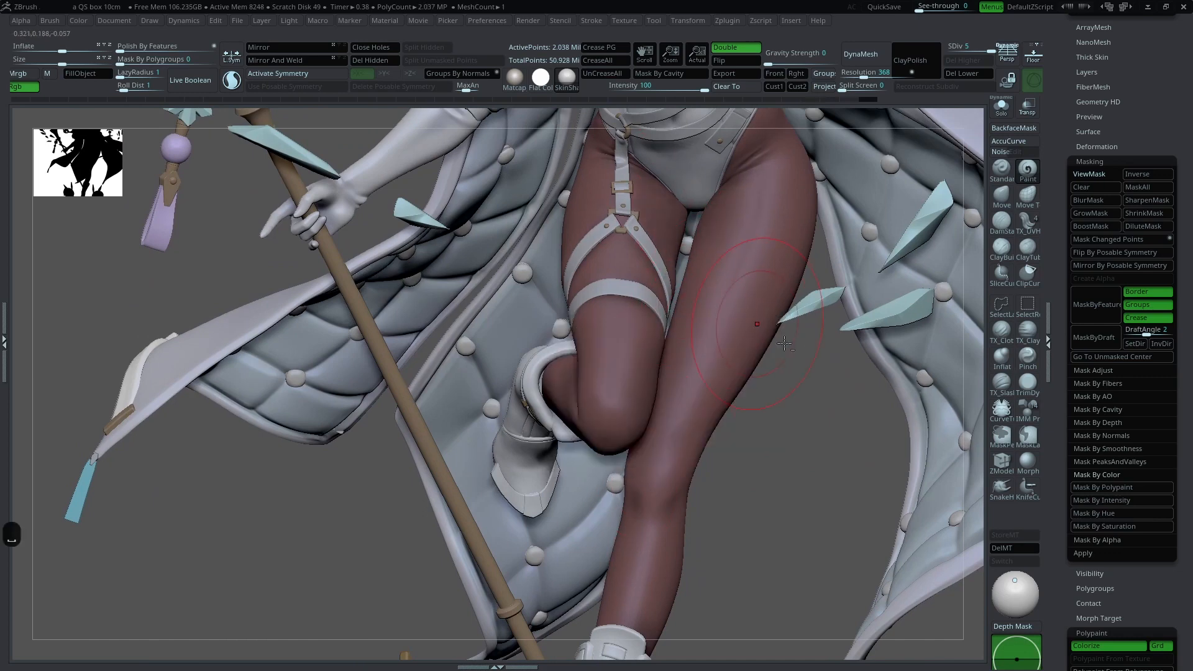
# Step: Choose a light pink color and paint soft highlights down the front of the standing thigh
pyautogui.keyDown('alt'); pyautogui.moveTo(784, 343); pyautogui.dragTo(723, 409, button='right'); pyautogui.keyUp('alt')
pyautogui.press('space')
pyautogui.click(576, 319)
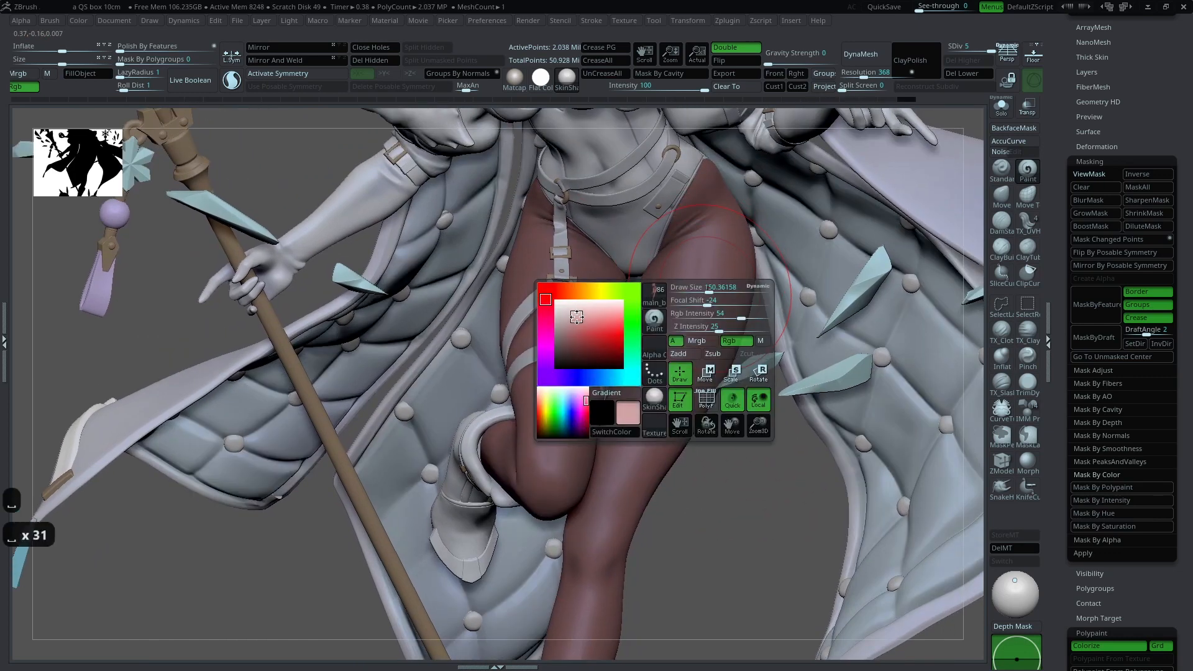
pyautogui.click(570, 290)
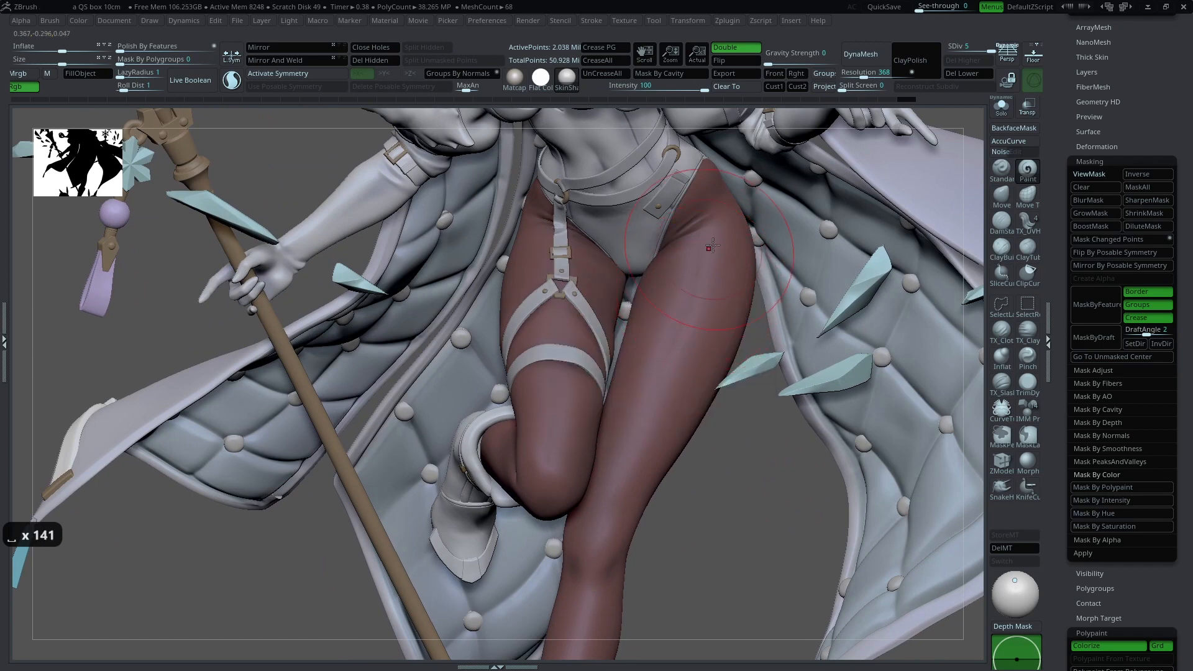
pyautogui.press('space')
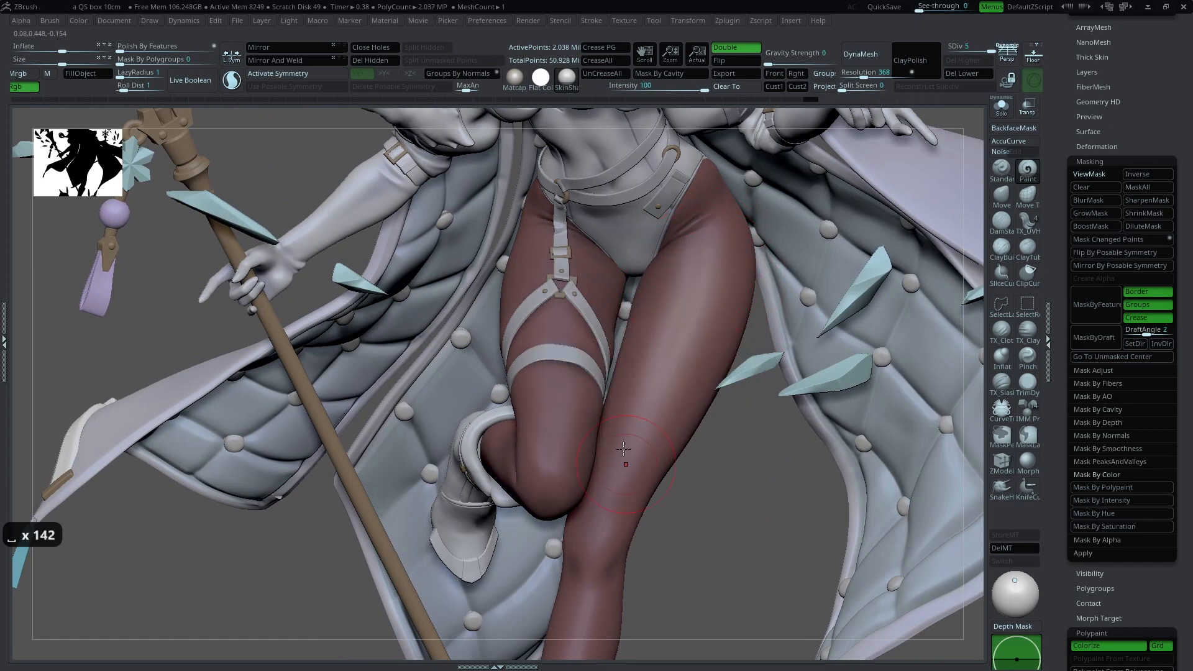
pyautogui.press('z')
pyautogui.press('z')
pyautogui.moveTo(709, 555); pyautogui.dragTo(687, 378)
pyautogui.hotkey('shift', 'z')
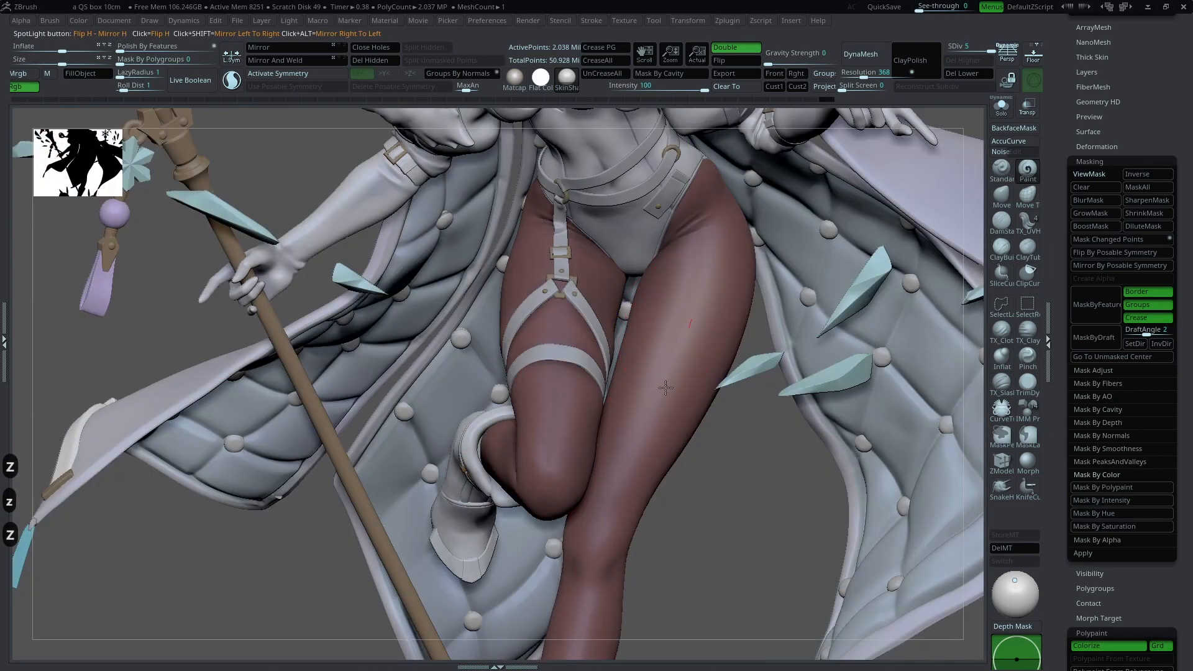
# Step: Isolate the main body and paint soft highlights on the raised leg's thigh and knee
pyautogui.click(1001, 107)
pyautogui.hotkey('ctrl', 'z')
pyautogui.press('space')
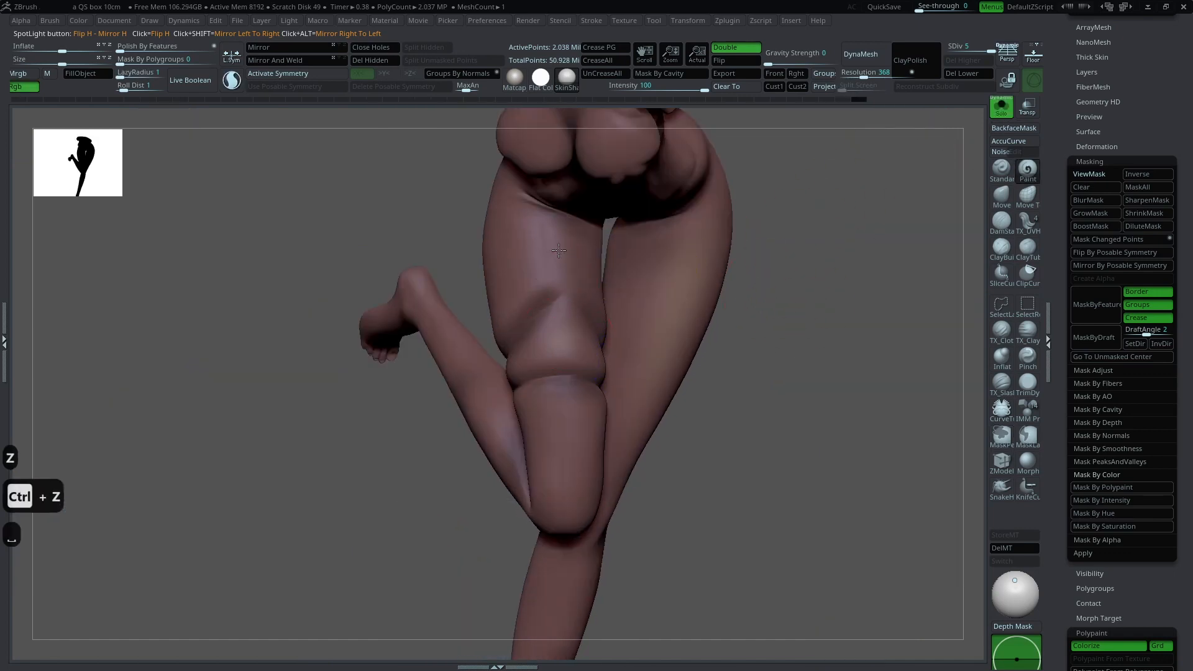
pyautogui.press('space')
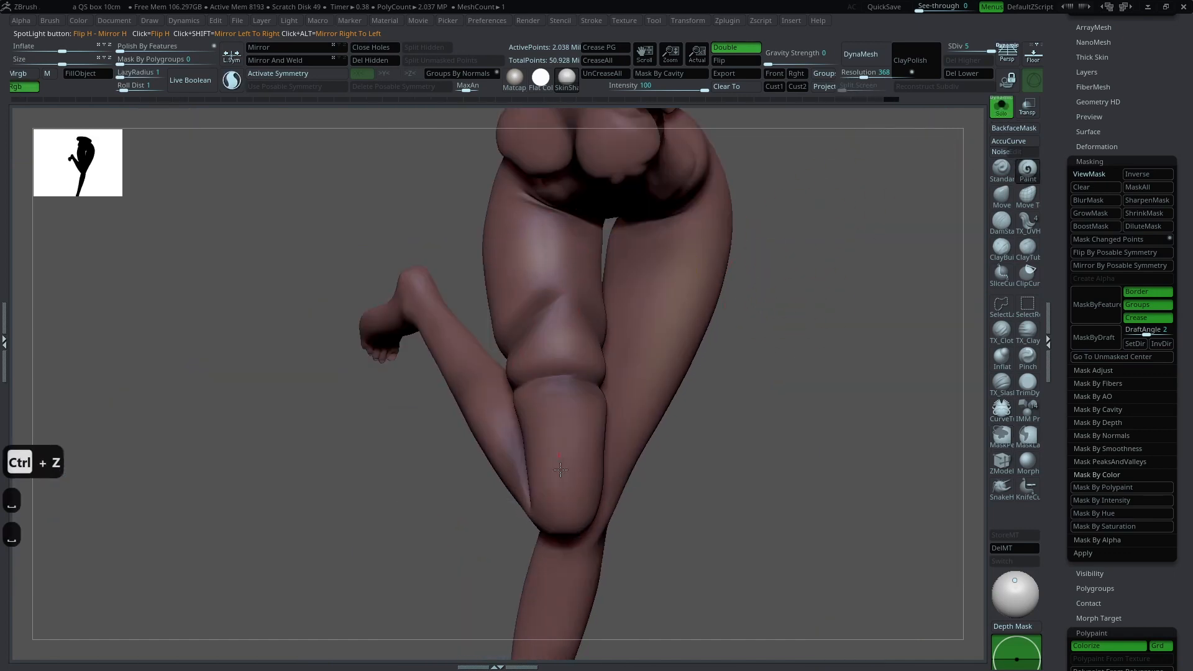
pyautogui.moveTo(771, 199); pyautogui.dragTo(775, 301)
pyautogui.moveTo(835, 373)
pyautogui.keyDown('alt'); pyautogui.mouseDown()
pyautogui.moveTo(842, 277)
pyautogui.moveTo(829, 230)
pyautogui.mouseUp(); pyautogui.keyUp('alt')
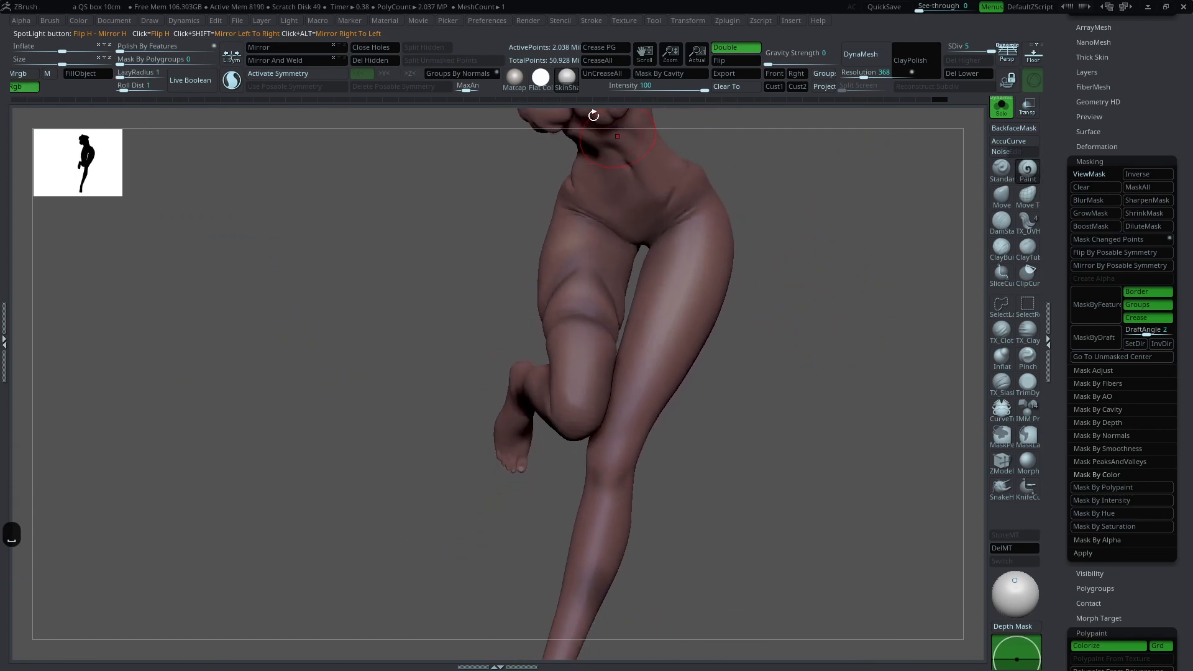
# Step: Switch to the Flat Color material and paint warm beige highlights on the knees
pyautogui.click(550, 80)
pyautogui.moveTo(785, 280)
pyautogui.mouseDown()
pyautogui.moveTo(783, 224)
pyautogui.moveTo(627, 341)
pyautogui.mouseUp()
pyautogui.keyDown('alt'); pyautogui.moveTo(605, 457); pyautogui.dragTo(640, 330); pyautogui.keyUp('alt')
pyautogui.press('space')
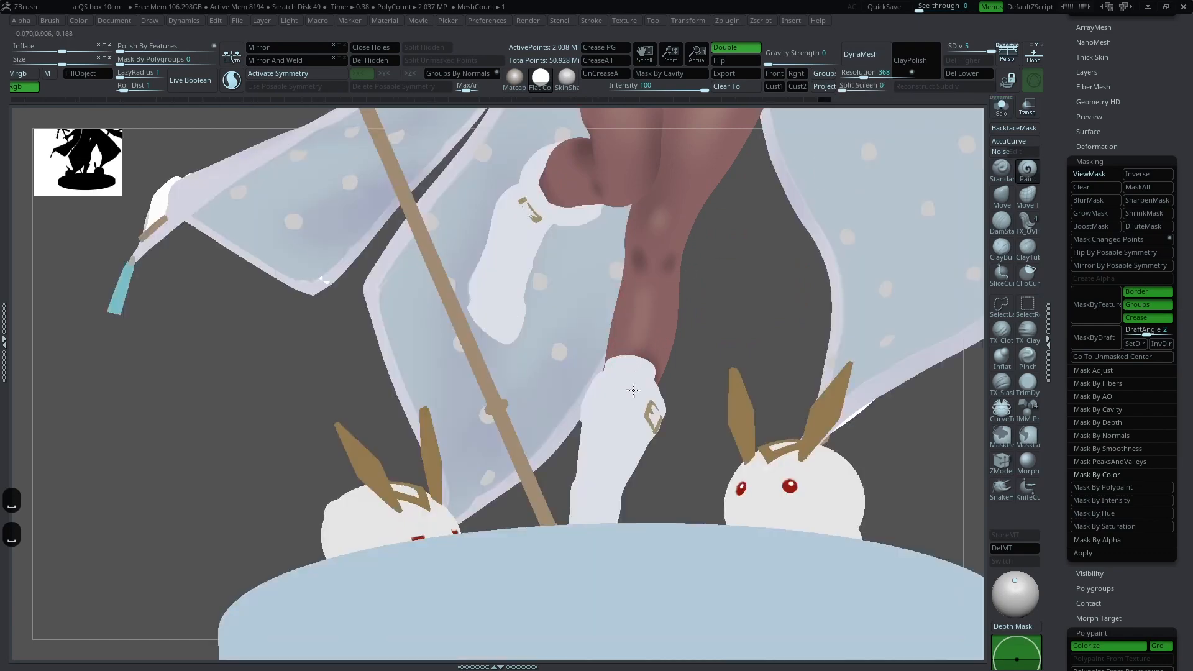
pyautogui.keyDown('alt'); pyautogui.moveTo(633, 390); pyautogui.dragTo(590, 269); pyautogui.keyUp('alt')
pyautogui.press('space')
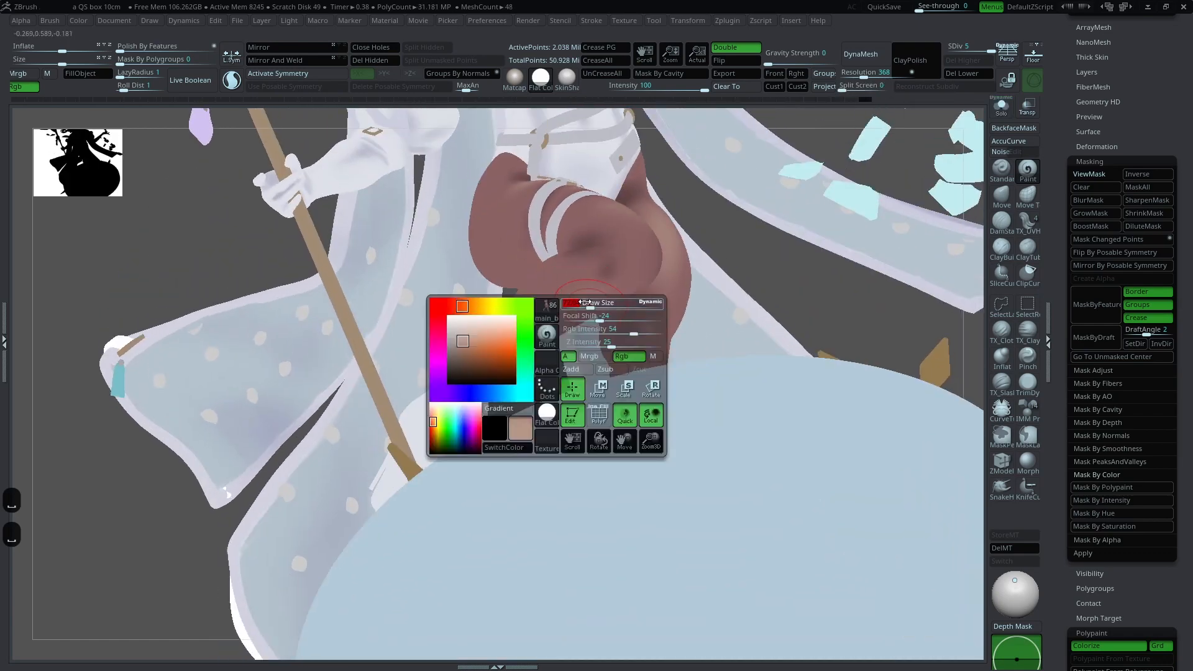
# Step: Restore the SkinShade material and paint soft highlights on the buttocks with the body isolated
pyautogui.moveTo(781, 307); pyautogui.dragTo(882, 274)
pyautogui.click(1002, 113)
pyautogui.click(570, 88)
pyautogui.press('space')
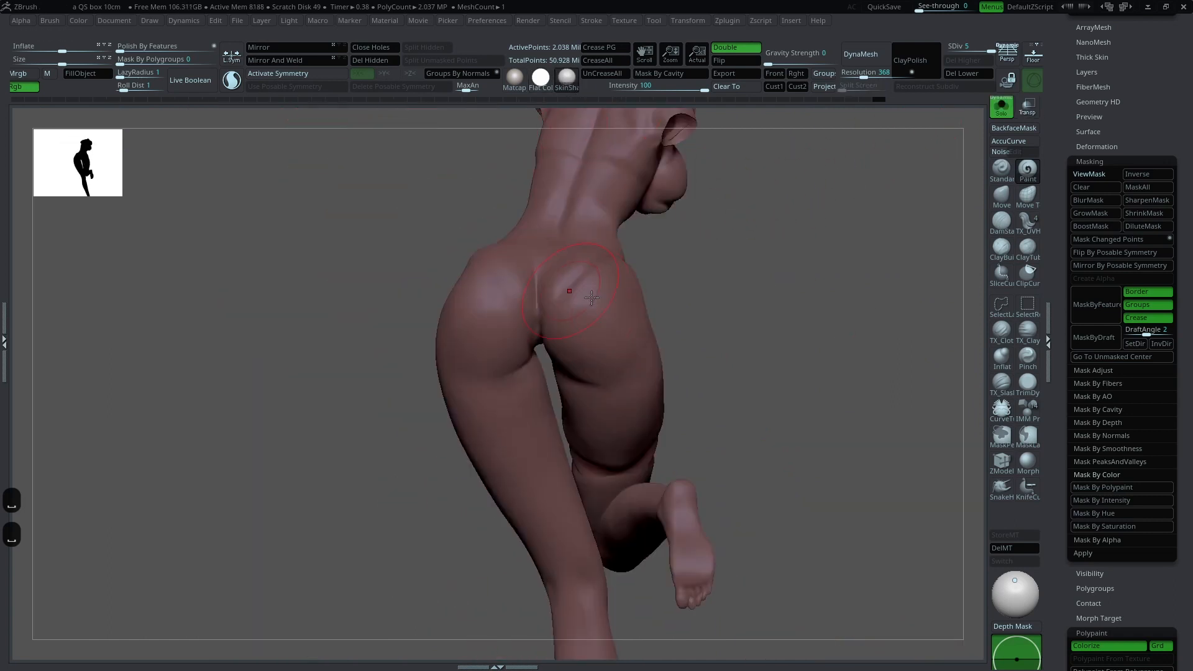
pyautogui.moveTo(780, 248); pyautogui.dragTo(932, 317)
pyautogui.press('space')
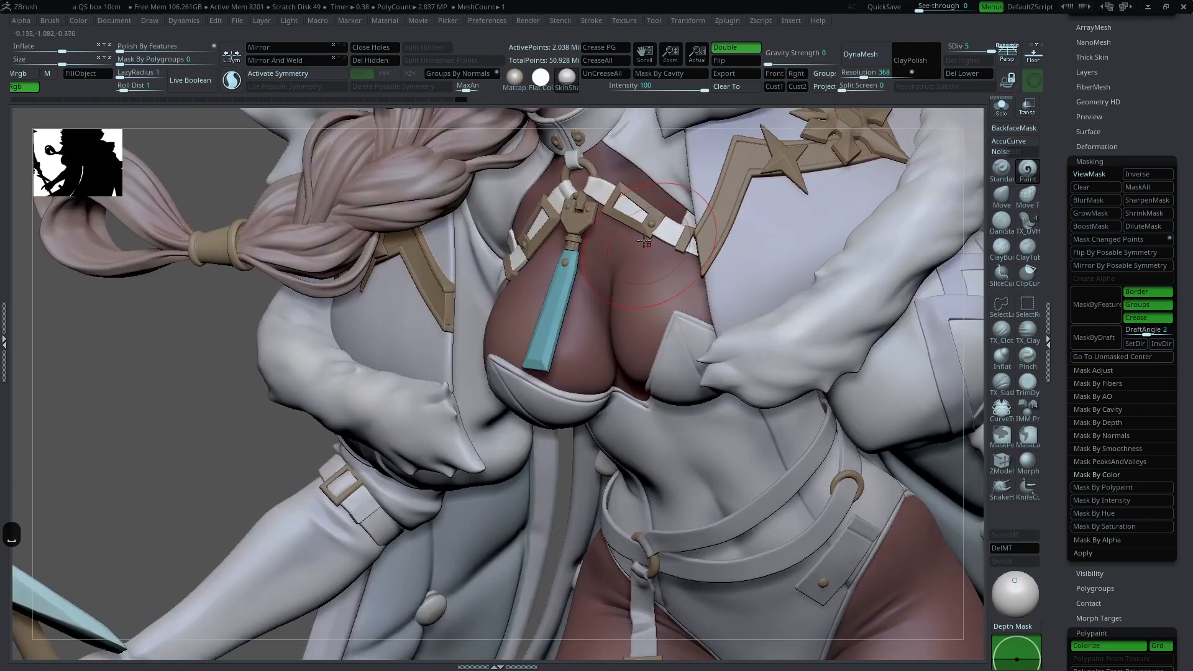
# Step: Select the quilted coat lining Extract5_13 and isolate it
pyautogui.press('f')
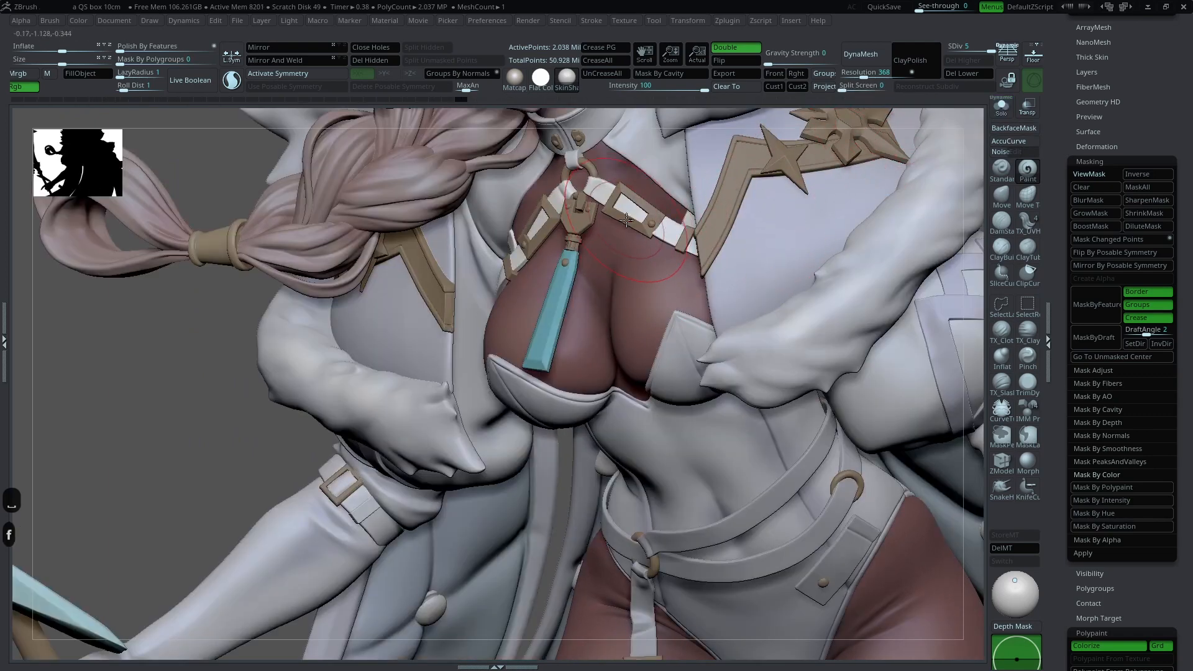
pyautogui.keyDown('alt'); pyautogui.moveTo(721, 213); pyautogui.dragTo(777, 233); pyautogui.keyUp('alt')
pyautogui.keyDown('alt'); pyautogui.moveTo(586, 483); pyautogui.dragTo(639, 370); pyautogui.keyUp('alt')
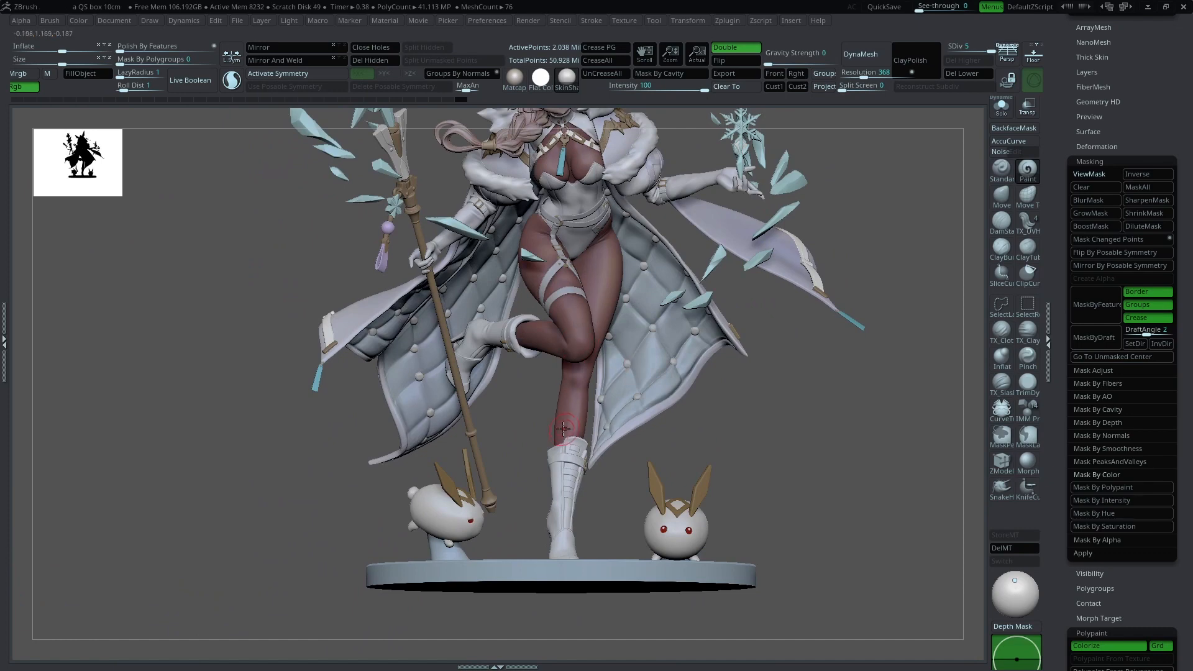
pyautogui.keyDown('alt'); pyautogui.click(679, 344); pyautogui.keyUp('alt')
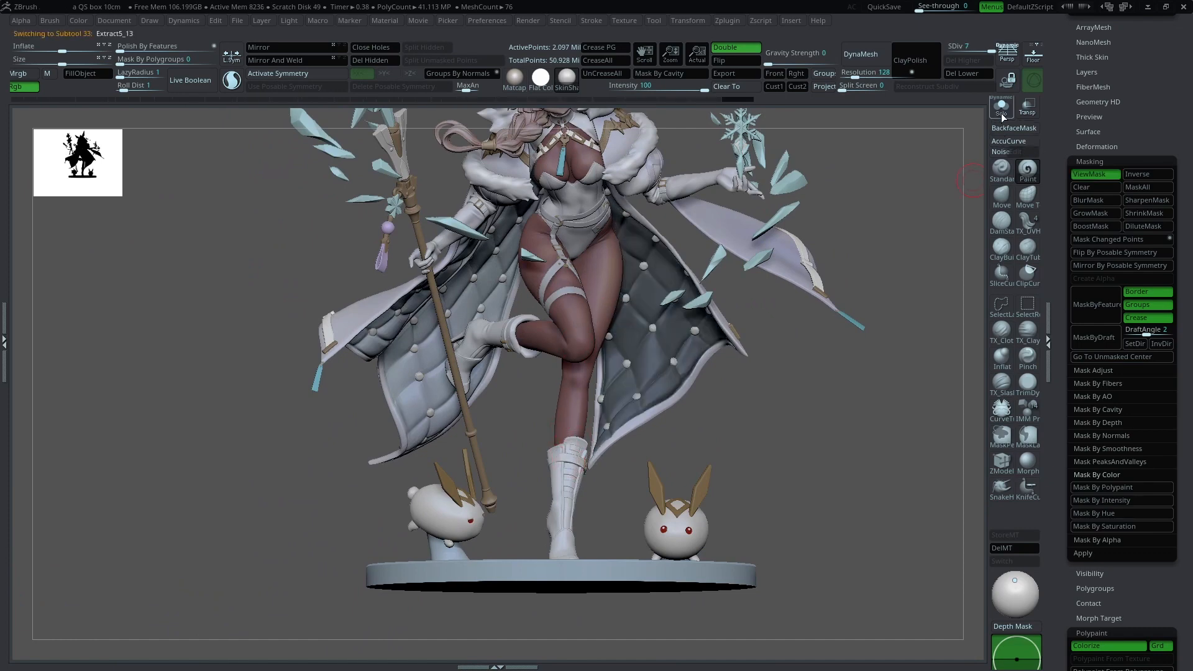
pyautogui.click(1000, 110)
pyautogui.keyDown('alt'); pyautogui.moveTo(846, 219); pyautogui.dragTo(883, 261); pyautogui.keyUp('alt')
pyautogui.moveTo(568, 417); pyautogui.dragTo(612, 392)
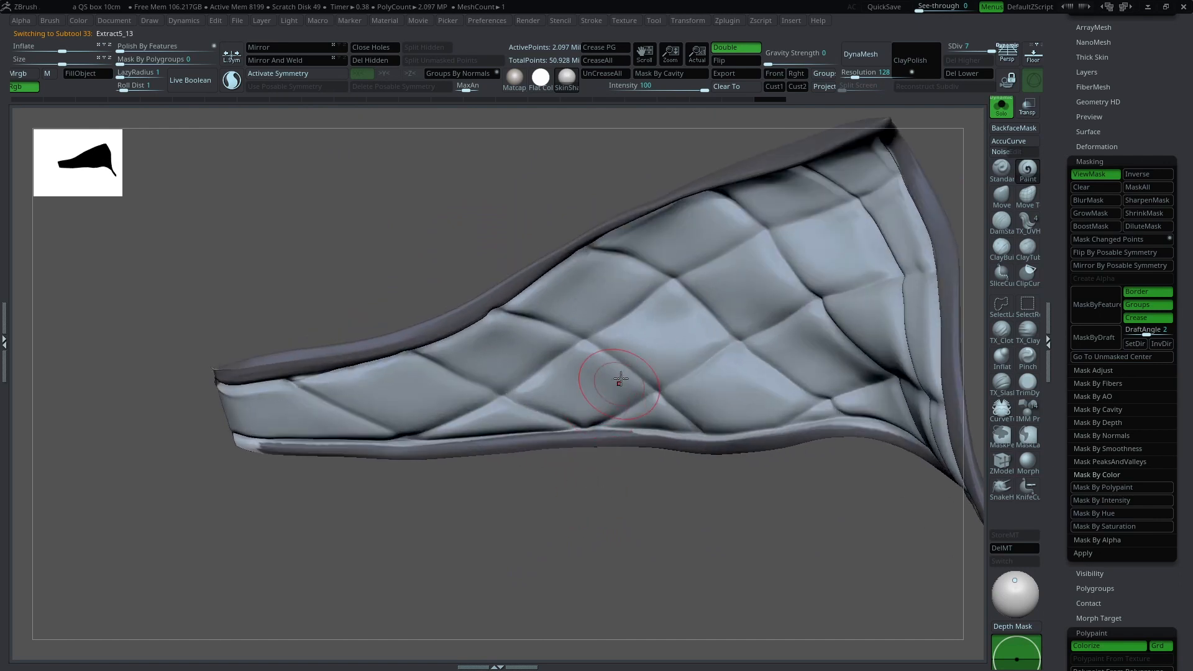
# Step: Sample a muted blue from the lining and paint soft shading across its quilted panels
pyautogui.press('c')
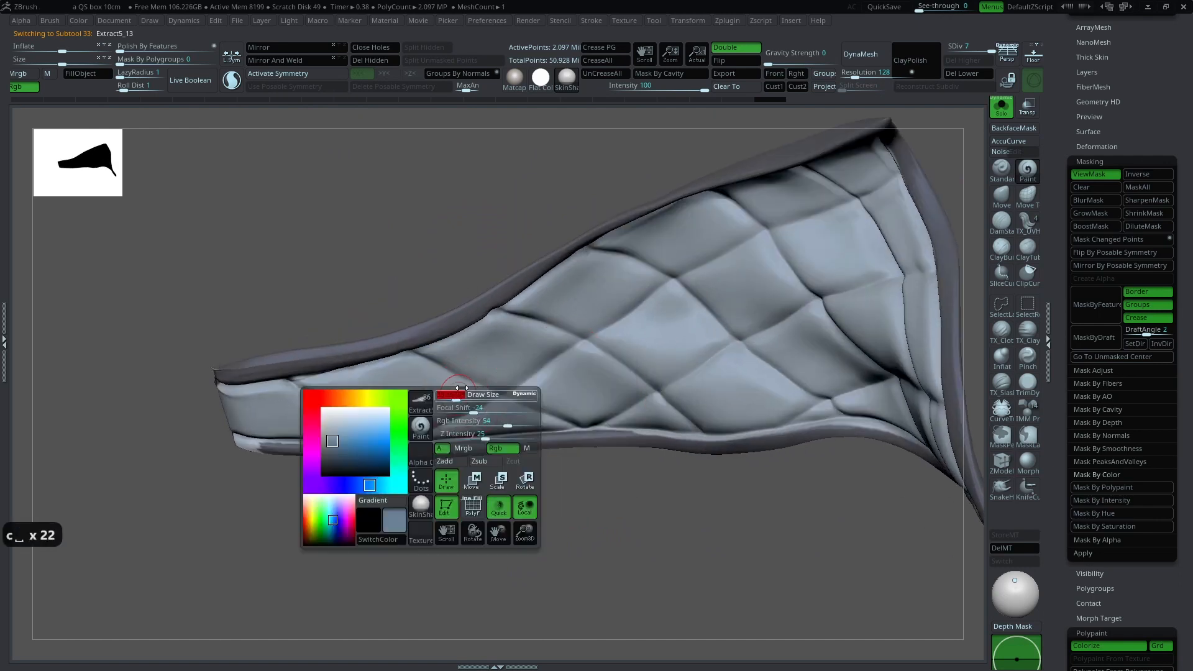
pyautogui.press('space')
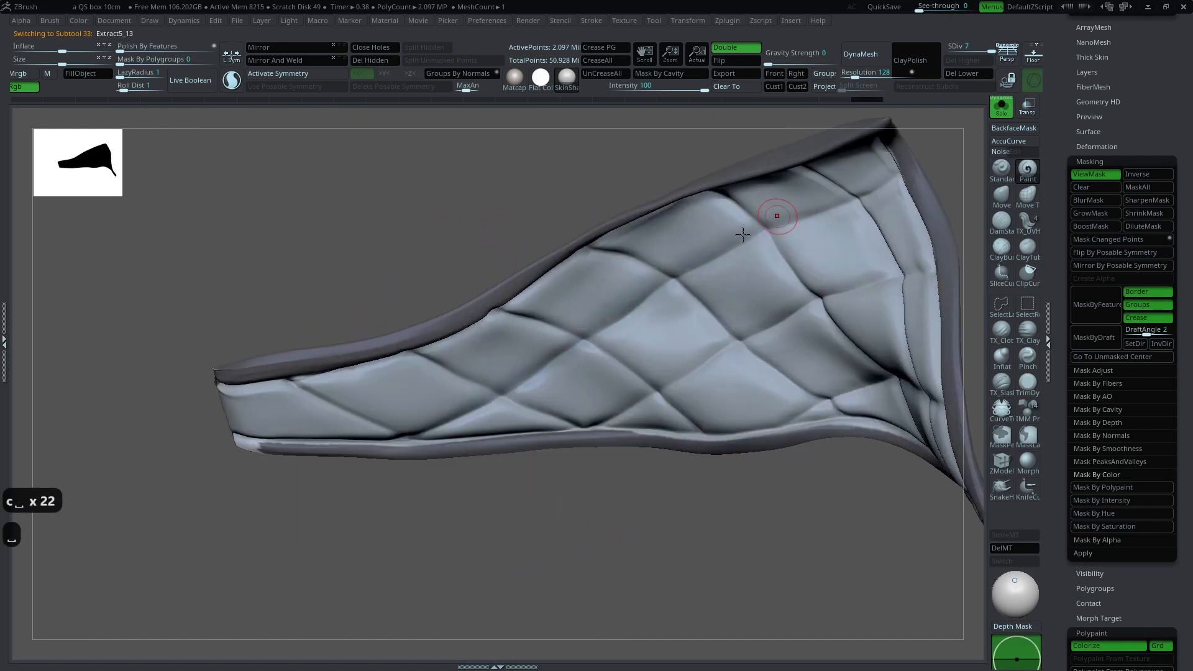
pyautogui.moveTo(951, 186); pyautogui.dragTo(884, 179)
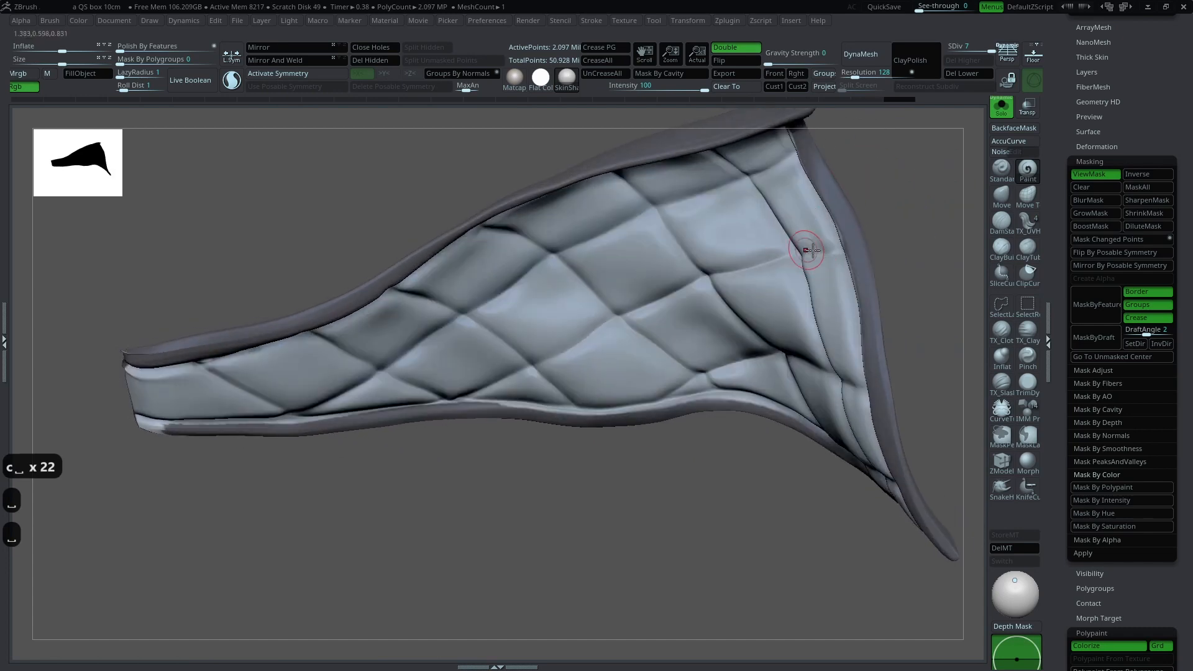
pyautogui.press('space')
pyautogui.moveTo(612, 322); pyautogui.dragTo(533, 363)
pyautogui.moveTo(466, 469); pyautogui.dragTo(584, 457)
pyautogui.moveTo(681, 385)
pyautogui.mouseDown()
pyautogui.moveTo(799, 373)
pyautogui.moveTo(928, 389)
pyautogui.moveTo(748, 354)
pyautogui.mouseUp()
pyautogui.moveTo(839, 400); pyautogui.dragTo(591, 253)
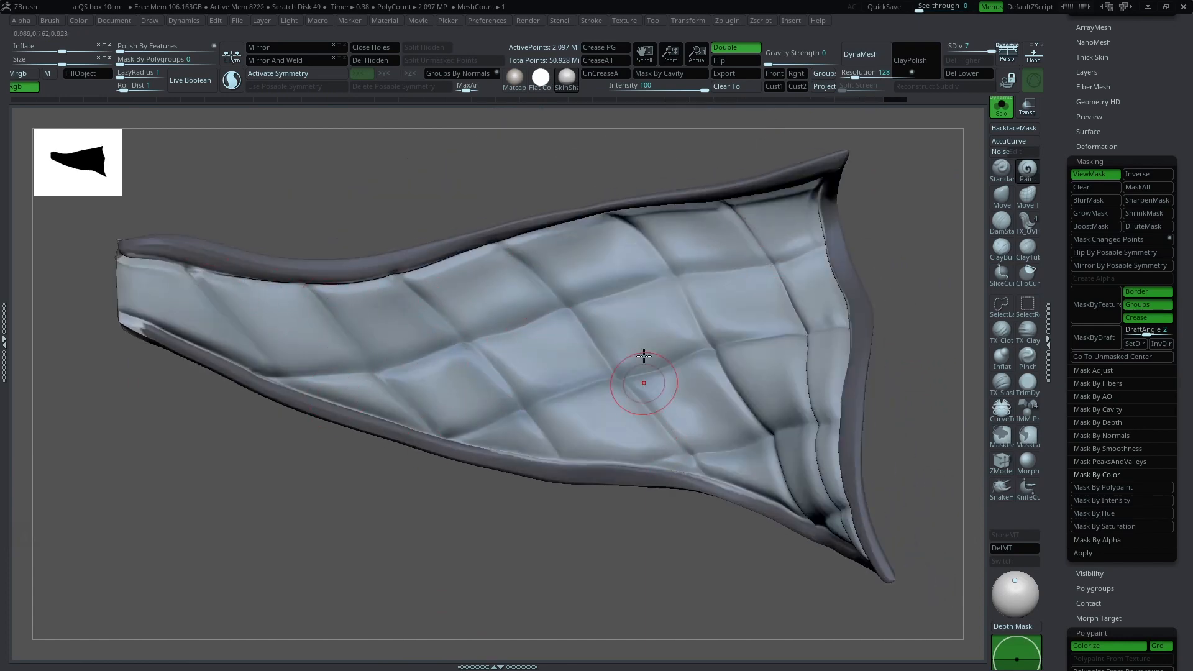
# Step: Resample the color and paint soft shading on the lining's panels next to the lavender trim
pyautogui.moveTo(932, 328)
pyautogui.mouseDown()
pyautogui.moveTo(943, 307)
pyautogui.moveTo(914, 269)
pyautogui.moveTo(950, 274)
pyautogui.moveTo(954, 379)
pyautogui.moveTo(799, 490)
pyautogui.moveTo(778, 391)
pyautogui.moveTo(682, 334)
pyautogui.mouseUp()
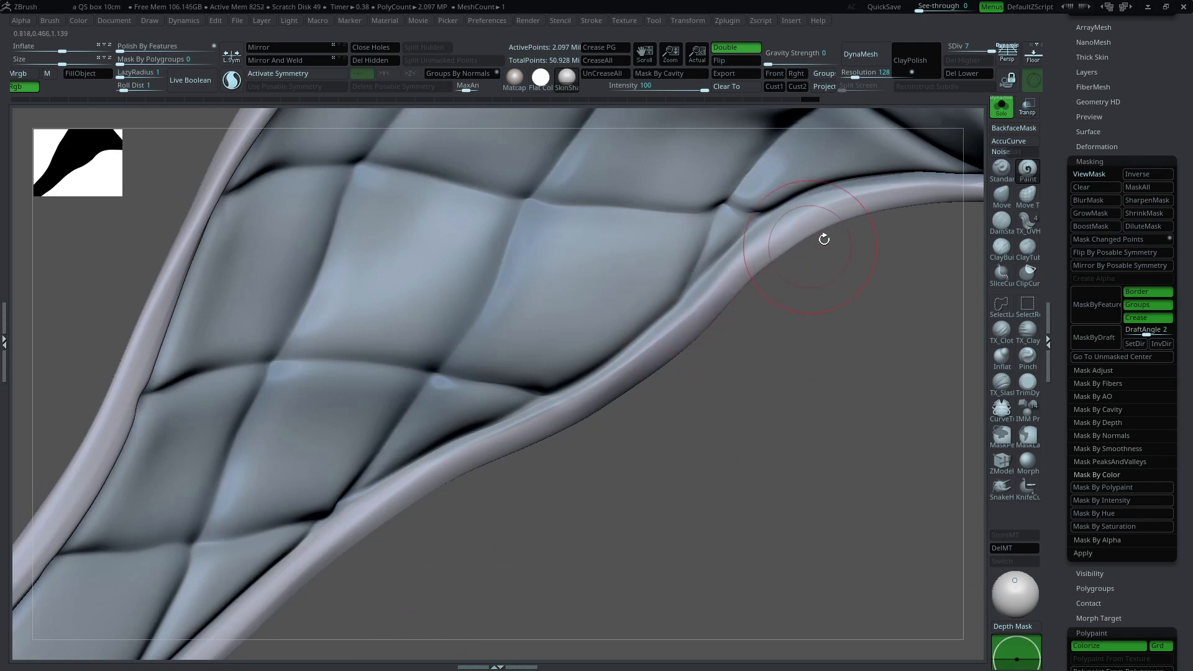
pyautogui.press('space')
pyautogui.press('c')
pyautogui.press('space')
pyautogui.press('space')
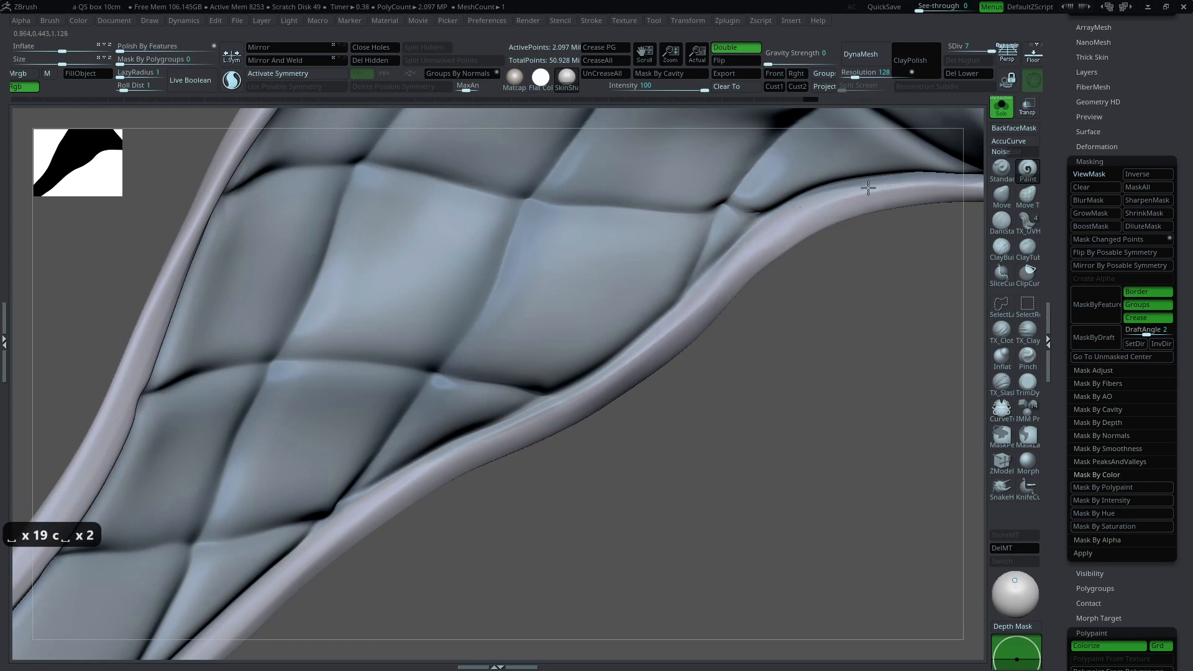
pyautogui.moveTo(695, 359); pyautogui.dragTo(640, 378)
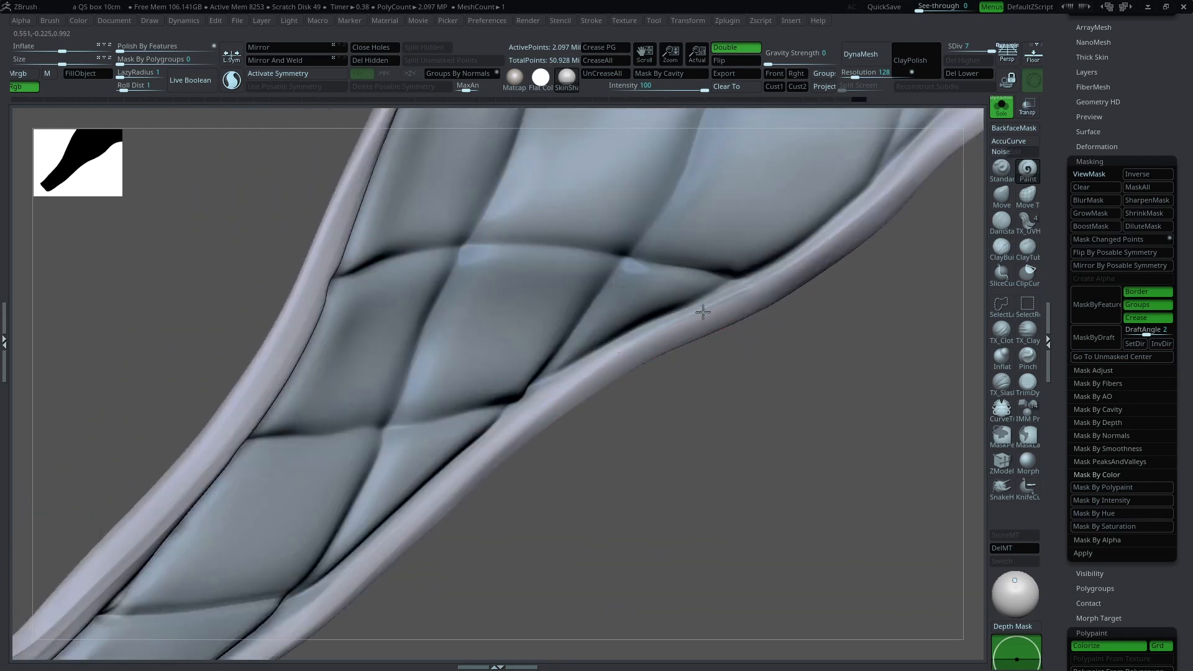
pyautogui.moveTo(807, 259); pyautogui.dragTo(461, 294)
pyautogui.moveTo(795, 218); pyautogui.dragTo(829, 194)
# Step: Show all subtools, then select and isolate the quilted lining Extract5_23
pyautogui.click(1009, 112)
pyautogui.moveTo(815, 234); pyautogui.dragTo(314, 314)
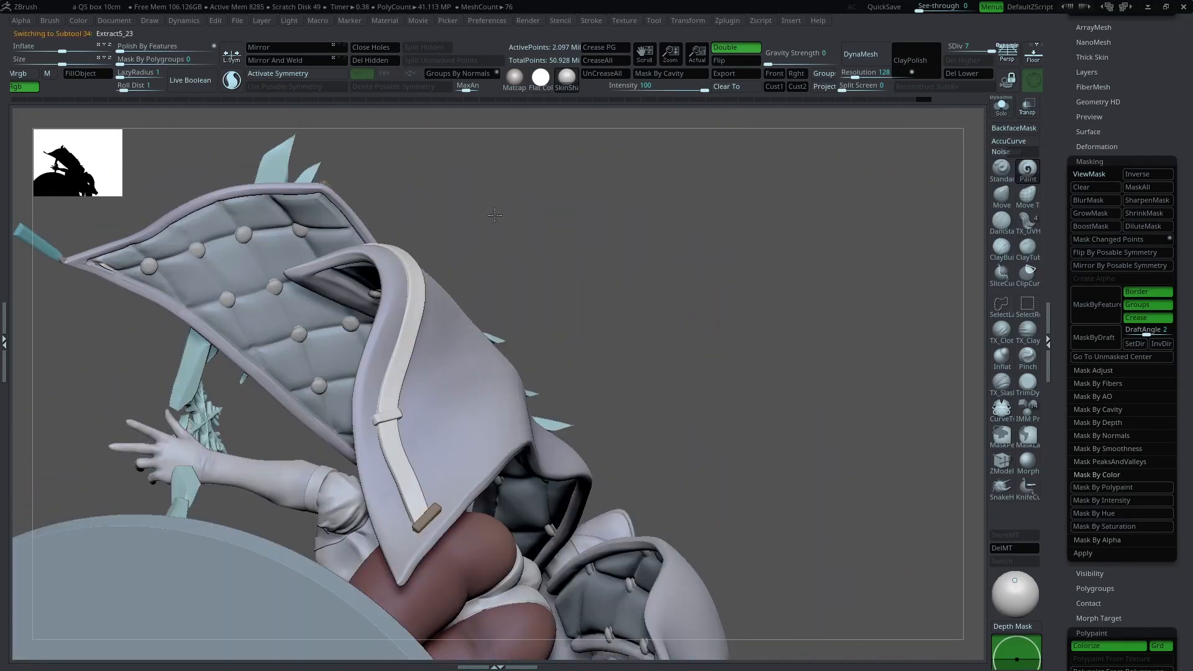
pyautogui.click(1001, 108)
# Step: Invert the lining's mask to protect its trim and hide the mask display
pyautogui.keyDown('alt'); pyautogui.moveTo(703, 178); pyautogui.dragTo(773, 216); pyautogui.keyUp('alt')
pyautogui.keyDown('ctrl'); pyautogui.click(810, 210); pyautogui.keyUp('ctrl')
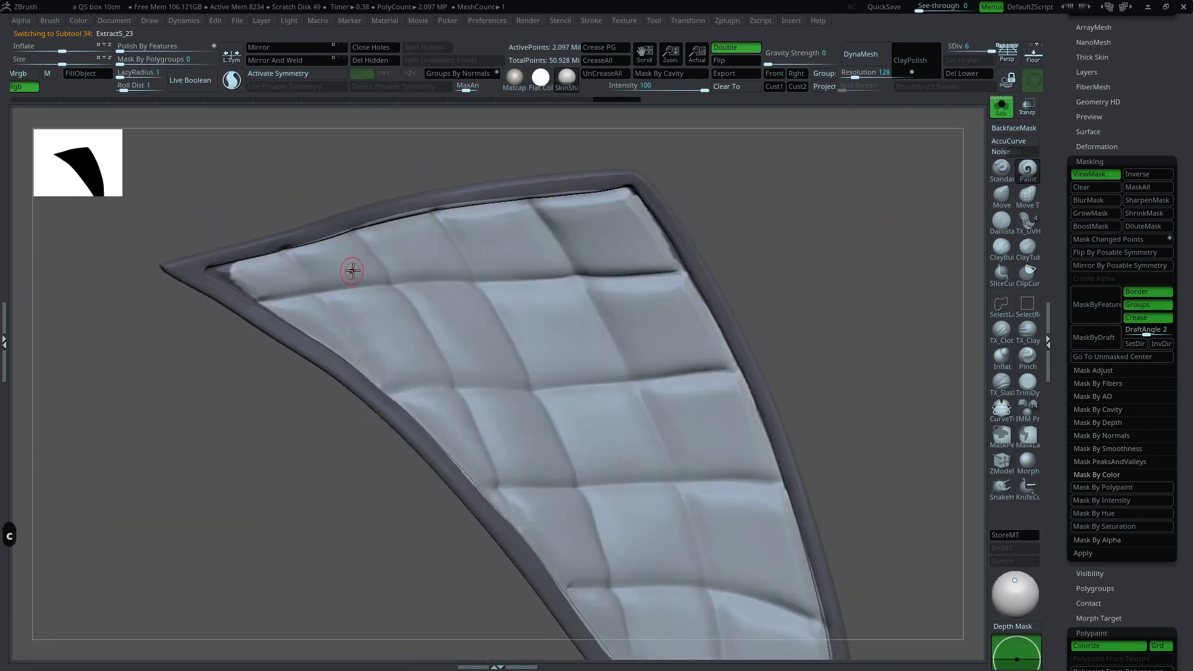
pyautogui.hotkey('ctrl', 'h')
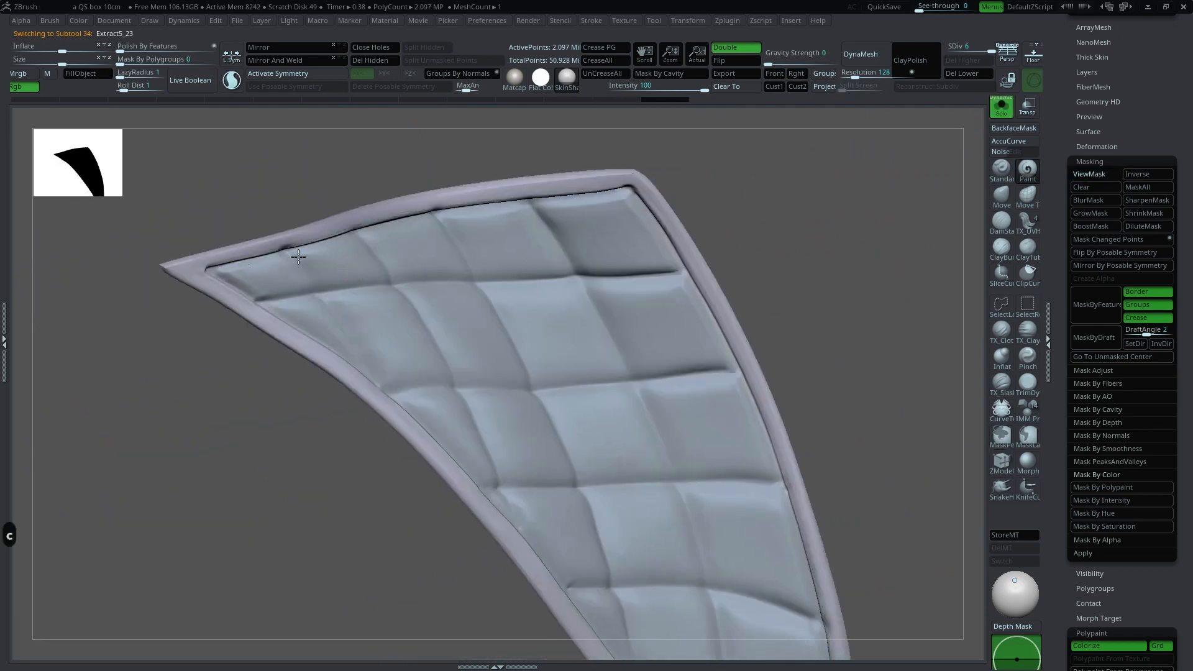
# Step: Sample a muted blue on the quilted lining, adjust the brush's draw size for its panels, and undo the last stroke
pyautogui.moveTo(639, 218); pyautogui.dragTo(714, 336)
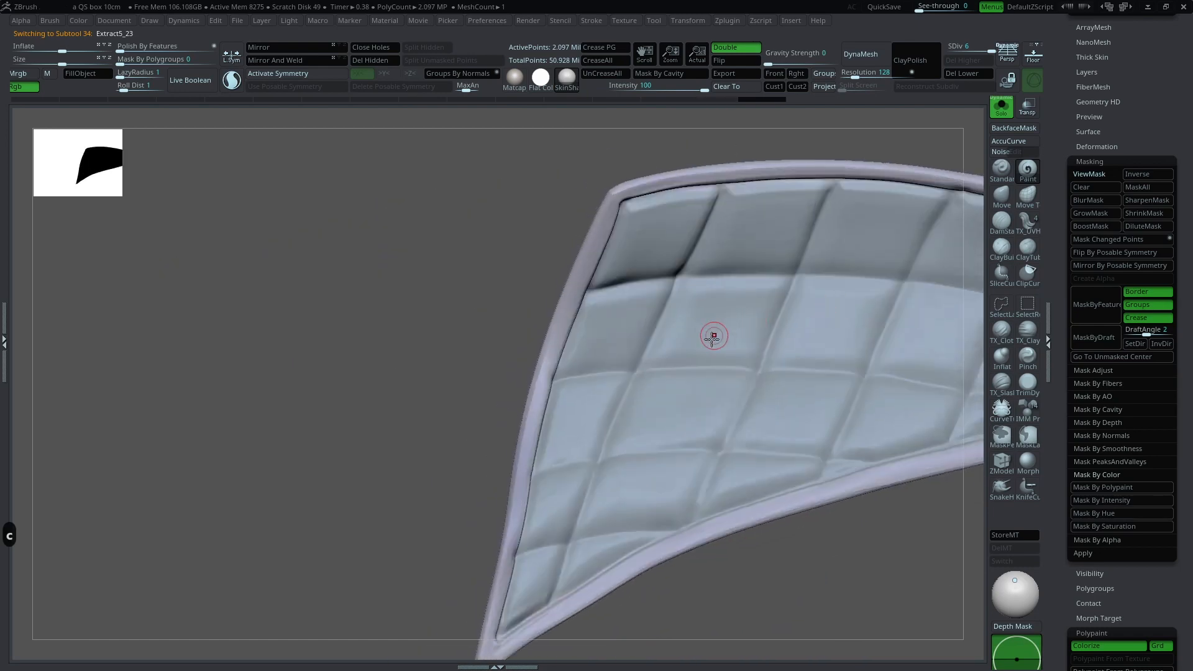
pyautogui.press('w')
pyautogui.keyDown('alt'); pyautogui.moveTo(669, 495); pyautogui.dragTo(616, 445, button='right'); pyautogui.keyUp('alt')
pyautogui.press('q')
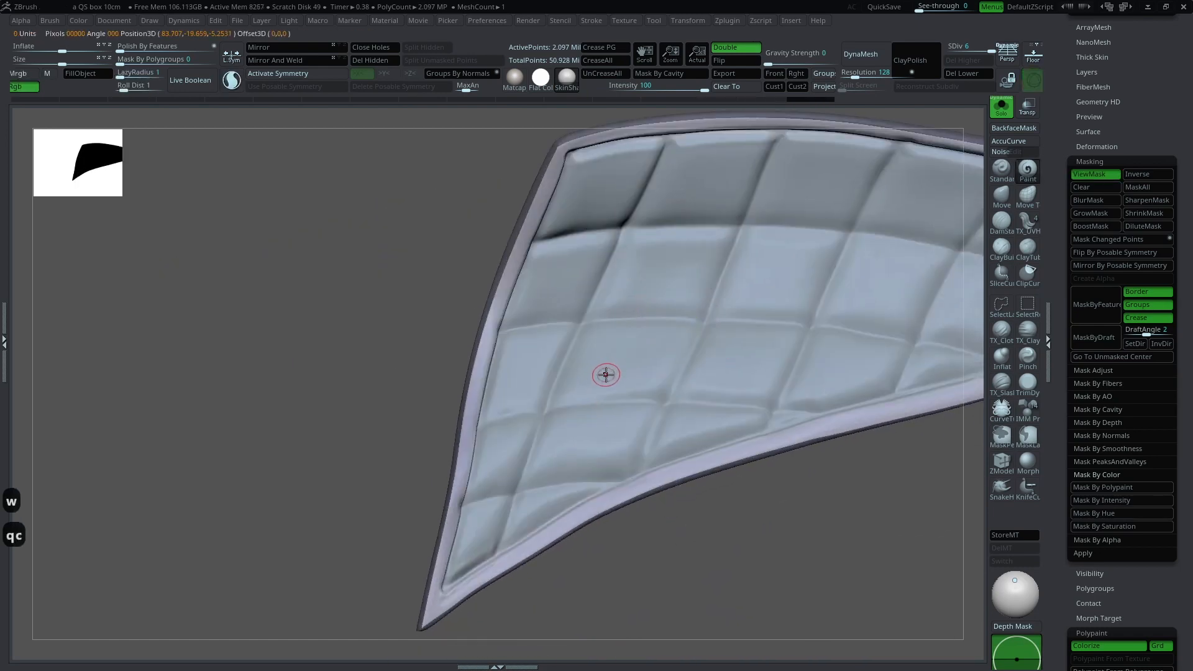
pyautogui.press('space')
pyautogui.press('space')
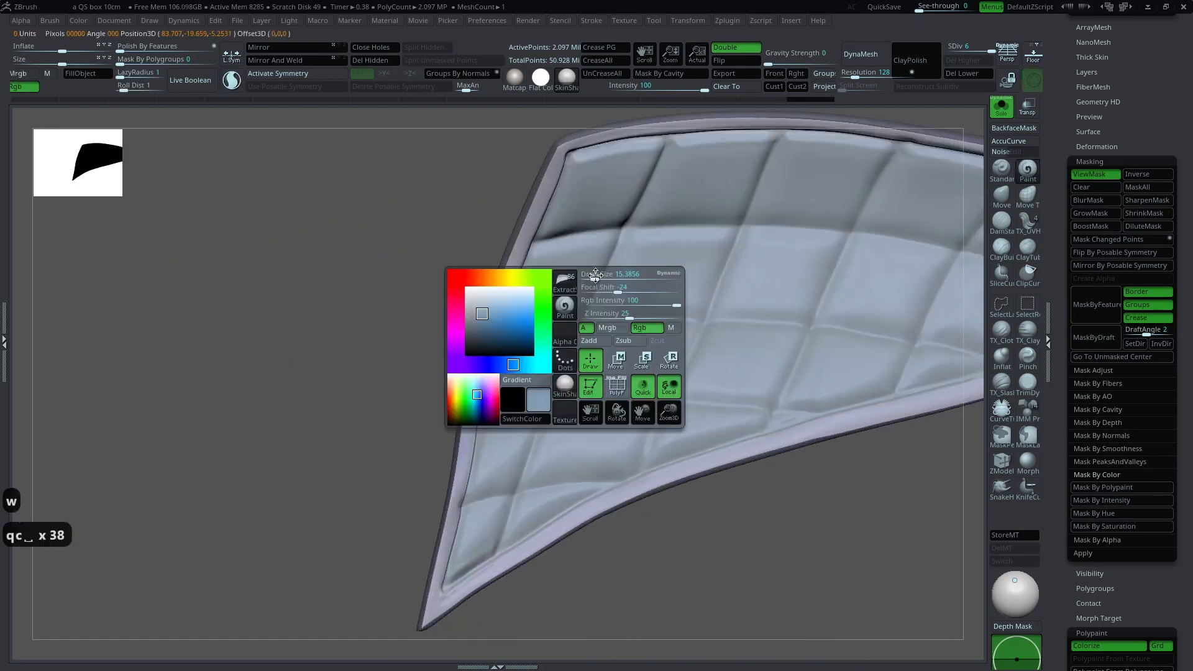
pyautogui.press('space')
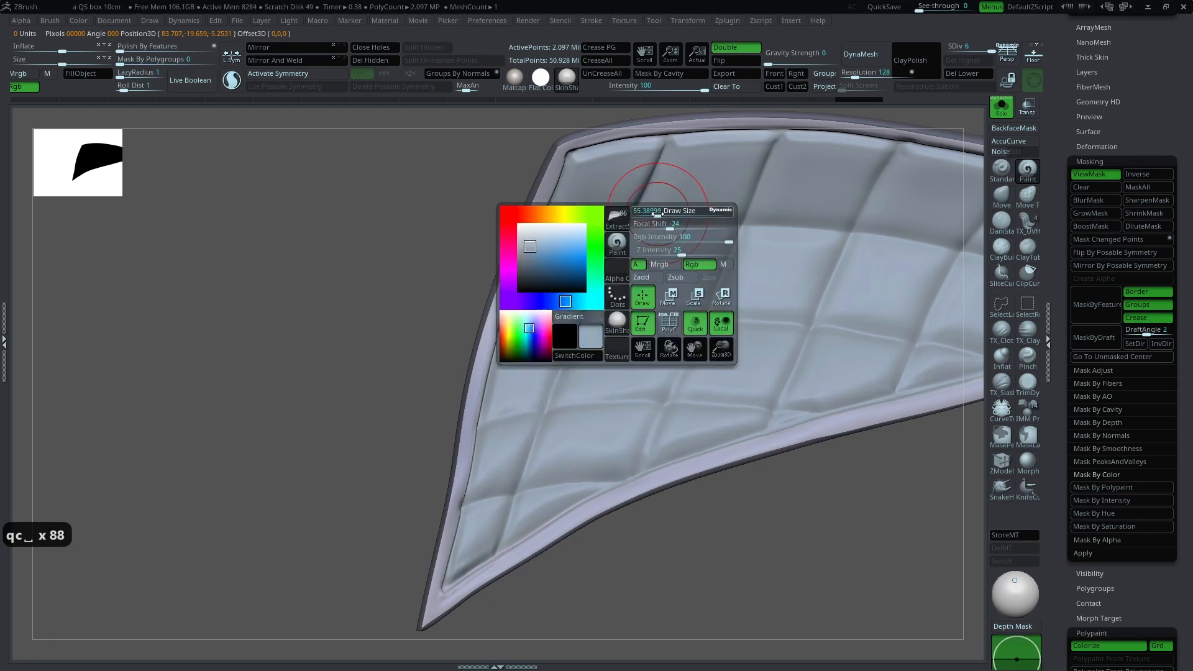
pyautogui.hotkey('ctrl', 'z')
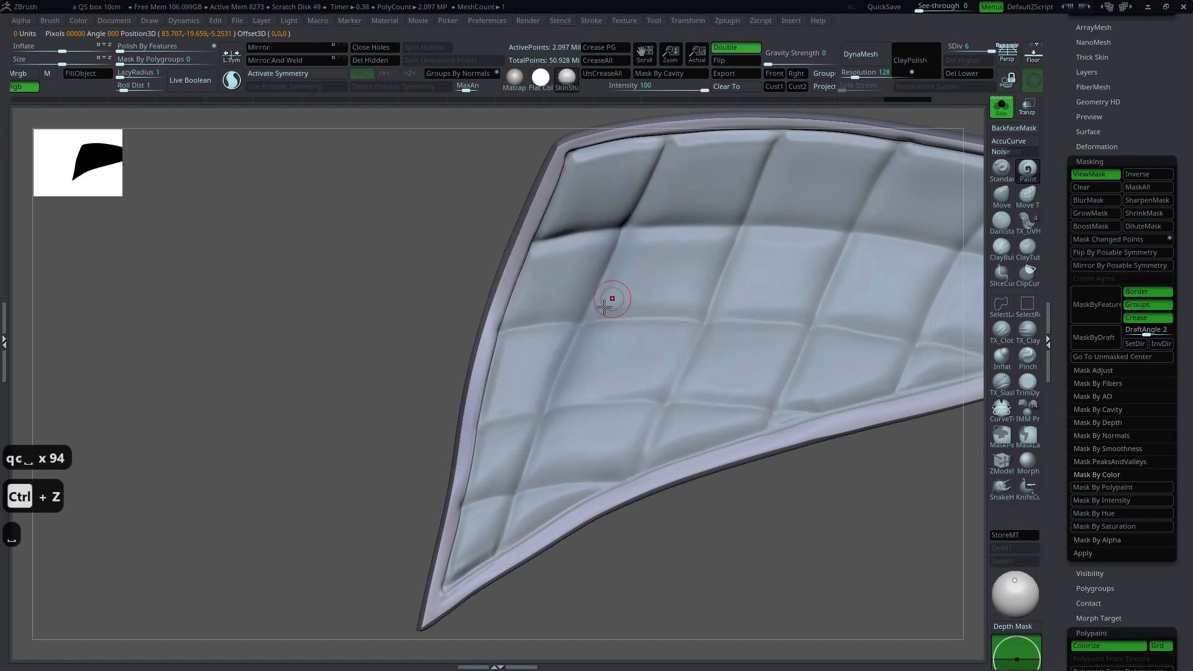
# Step: Paint soft shading along the diagonal seams of the lining's wide end, undoing and repainting one stroke
pyautogui.moveTo(751, 176); pyautogui.dragTo(695, 366)
pyautogui.keyDown('alt'); pyautogui.moveTo(745, 217); pyautogui.dragTo(642, 228, button='right'); pyautogui.keyUp('alt')
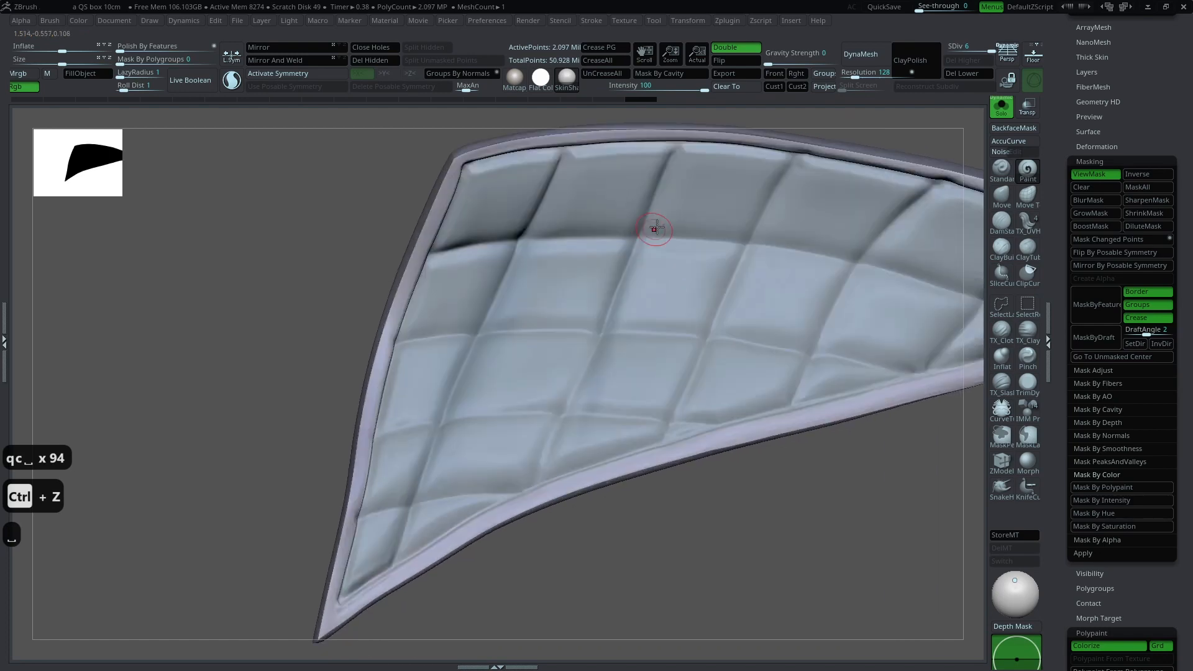
pyautogui.hotkey('ctrl', 'z')
pyautogui.press('space')
pyautogui.moveTo(674, 157); pyautogui.dragTo(588, 359)
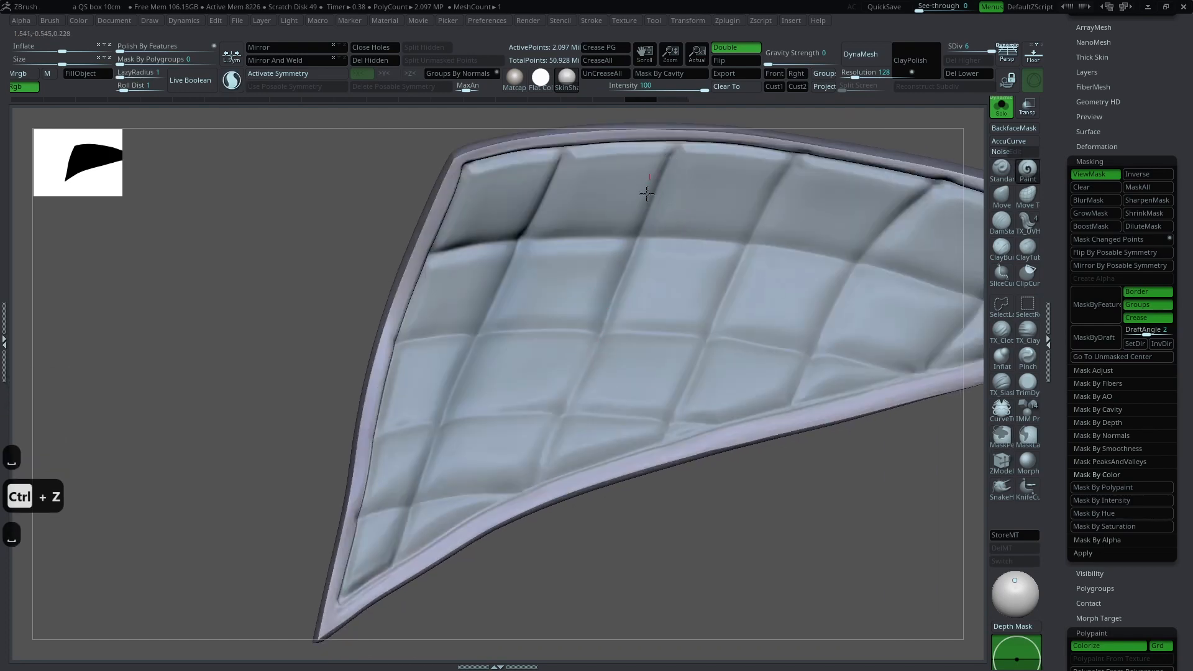
pyautogui.press('space')
pyautogui.moveTo(782, 180); pyautogui.dragTo(674, 393)
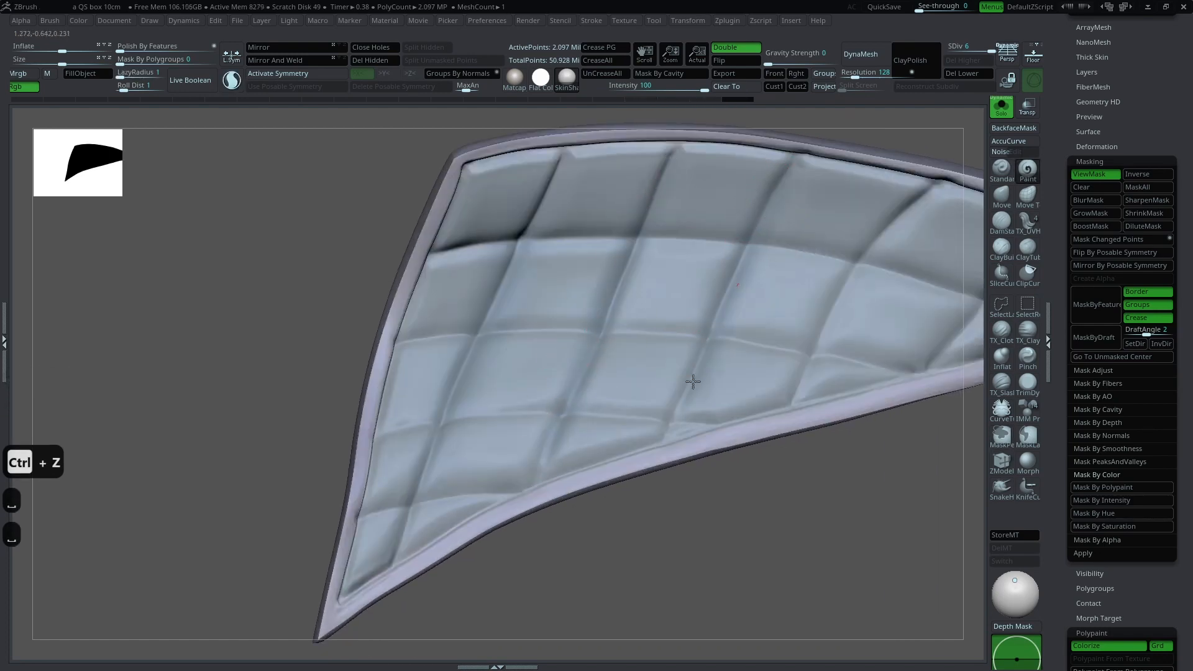
# Step: Extend the soft shading along the remaining diagonal seams across the lining's other quilted panels
pyautogui.keyDown('alt'); pyautogui.moveTo(705, 473); pyautogui.dragTo(550, 517, button='right'); pyautogui.keyUp('alt')
pyautogui.moveTo(776, 214)
pyautogui.mouseDown()
pyautogui.moveTo(732, 267)
pyautogui.moveTo(631, 452)
pyautogui.mouseUp()
pyautogui.keyDown('alt'); pyautogui.moveTo(665, 498); pyautogui.dragTo(547, 499, button='right'); pyautogui.keyUp('alt')
pyautogui.moveTo(799, 268)
pyautogui.mouseDown()
pyautogui.moveTo(746, 300)
pyautogui.moveTo(646, 429)
pyautogui.mouseUp()
pyautogui.keyDown('ctrl'); pyautogui.moveTo(734, 472); pyautogui.dragTo(845, 417, button='right'); pyautogui.keyUp('ctrl')
pyautogui.press('space')
pyautogui.keyDown('alt'); pyautogui.moveTo(595, 422); pyautogui.dragTo(590, 321, button='right'); pyautogui.keyUp('alt')
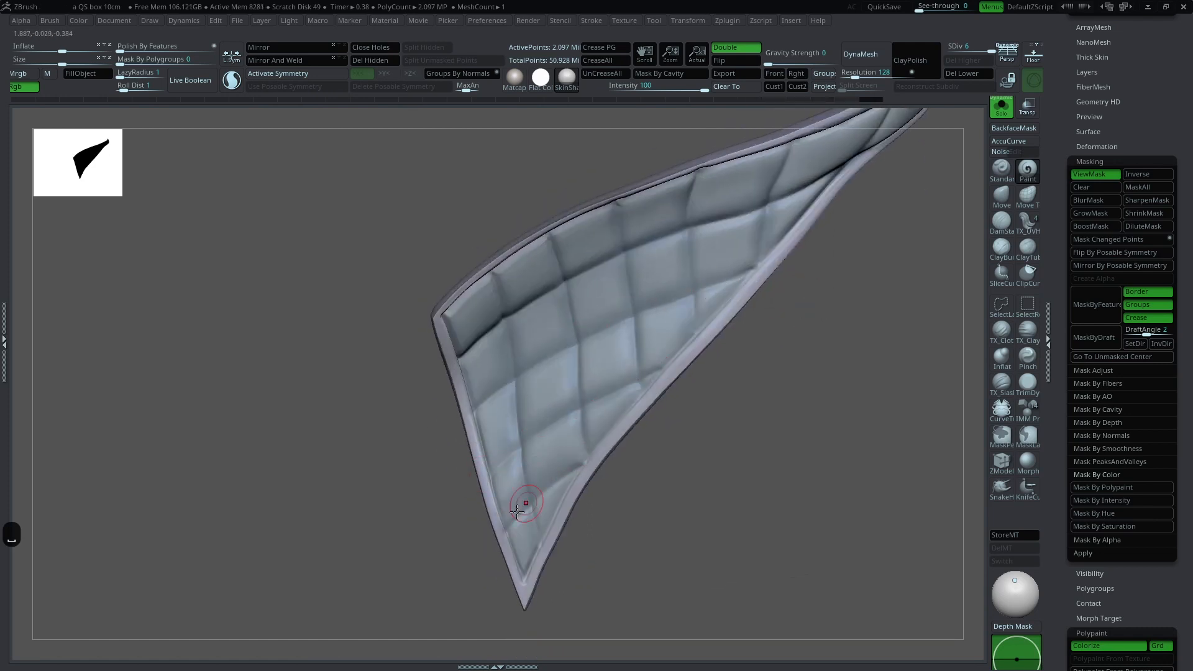
pyautogui.moveTo(801, 361); pyautogui.dragTo(907, 187, button='right')
# Step: Show all subtools, then select and isolate the quilted lining Extract5_27
pyautogui.click(1006, 110)
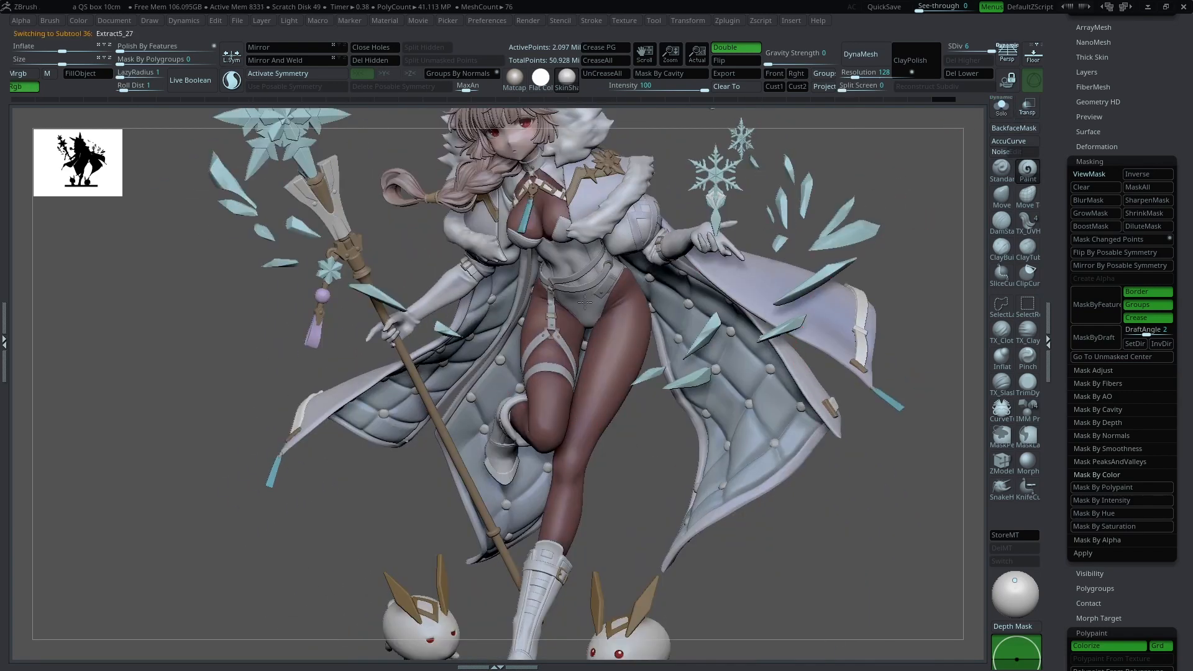
pyautogui.click(1003, 109)
pyautogui.press('w')
pyautogui.press('q')
# Step: Resample the paint color on Extract5_27 and paint along the border where its panels meet the lavender trim
pyautogui.moveTo(841, 330)
pyautogui.mouseDown()
pyautogui.moveTo(891, 283)
pyautogui.moveTo(728, 207)
pyautogui.mouseUp()
pyautogui.press('c')
pyautogui.press('space')
pyautogui.click(522, 258)
pyautogui.moveTo(486, 384)
pyautogui.mouseDown()
pyautogui.moveTo(735, 304)
pyautogui.moveTo(723, 455)
pyautogui.moveTo(818, 295)
pyautogui.moveTo(584, 246)
pyautogui.mouseUp()
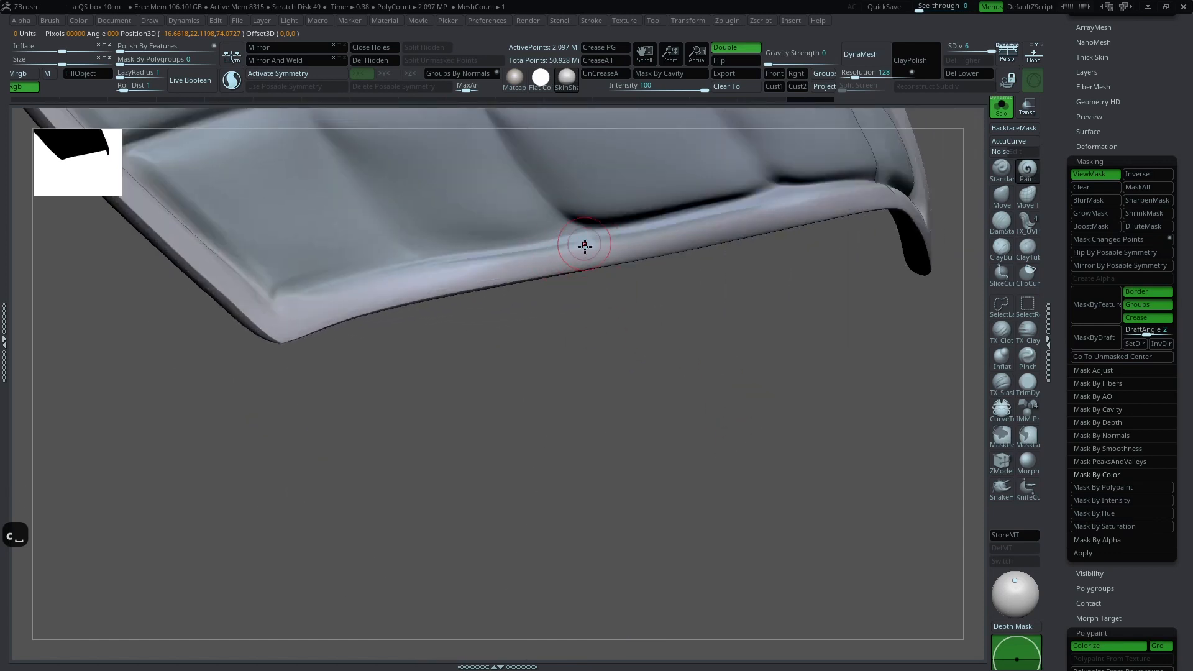
pyautogui.moveTo(860, 198); pyautogui.dragTo(681, 289)
pyautogui.moveTo(739, 251); pyautogui.dragTo(658, 299)
pyautogui.moveTo(561, 254); pyautogui.dragTo(487, 284)
pyautogui.moveTo(572, 428); pyautogui.dragTo(650, 438)
pyautogui.press('c')
pyautogui.press('space')
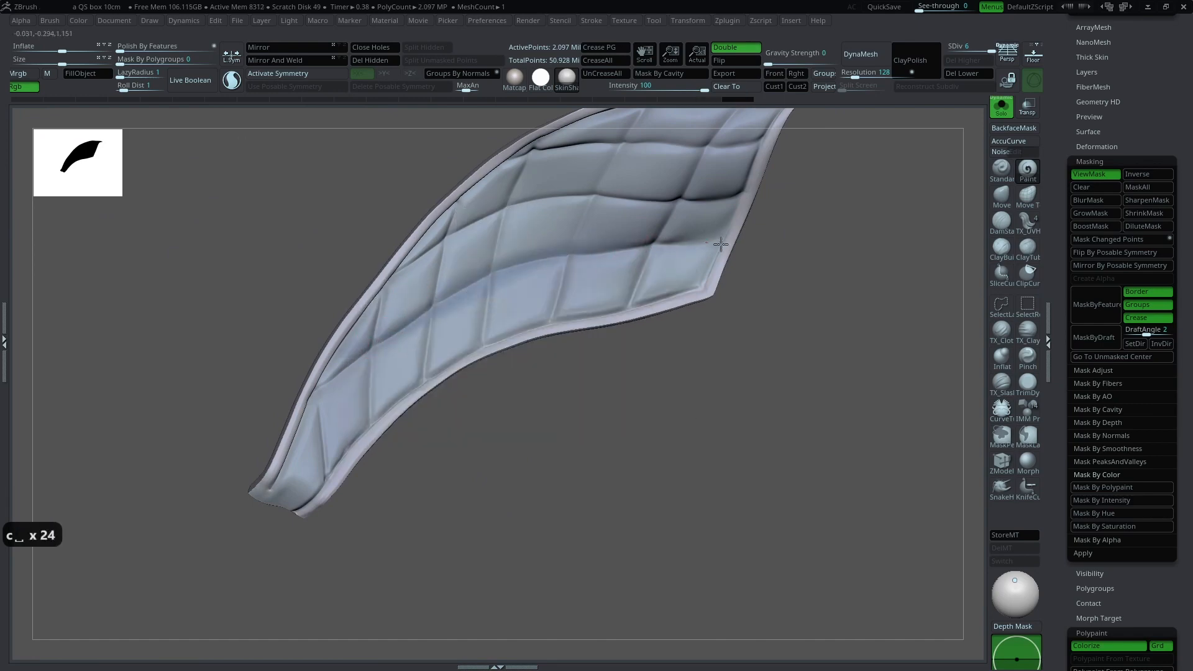
# Step: Carve the lining's quilt seam and the crease between its panels and trim with the DamStandard brush
pyautogui.keyDown('alt'); pyautogui.moveTo(771, 222); pyautogui.dragTo(805, 263); pyautogui.keyUp('alt')
pyautogui.moveTo(947, 240); pyautogui.dragTo(954, 225)
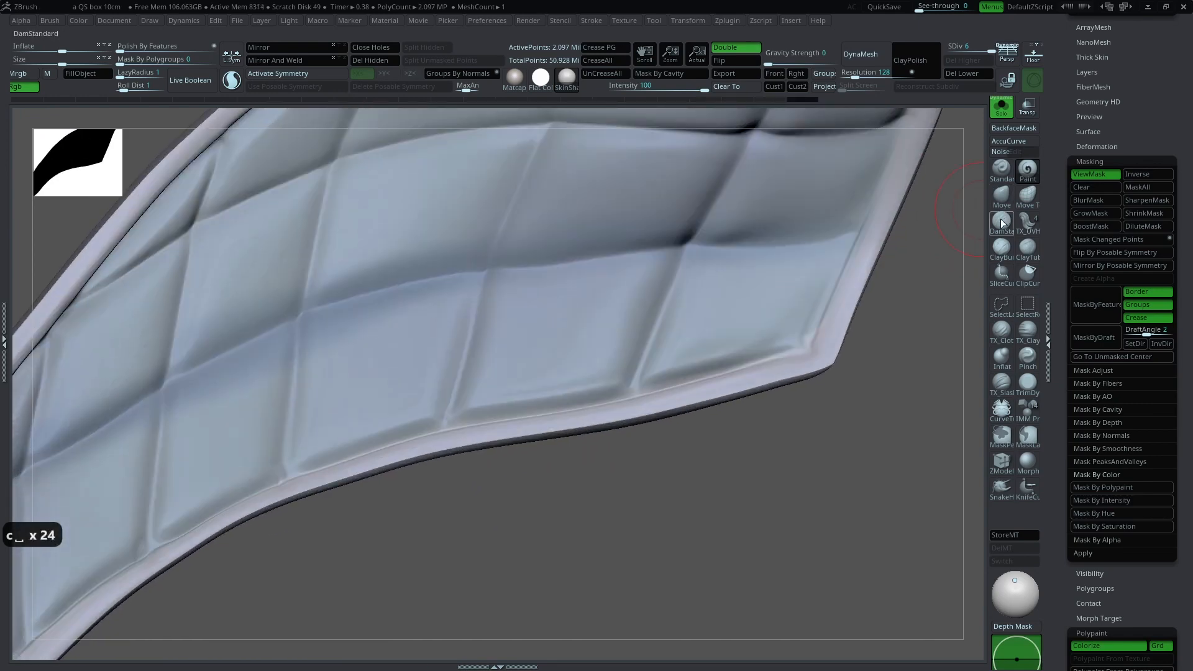
pyautogui.click(1001, 222)
pyautogui.press('space')
pyautogui.moveTo(688, 246); pyautogui.dragTo(861, 230)
pyautogui.moveTo(946, 187)
pyautogui.keyDown('alt'); pyautogui.mouseDown()
pyautogui.moveTo(854, 280)
pyautogui.moveTo(871, 248)
pyautogui.moveTo(938, 285)
pyautogui.moveTo(885, 197)
pyautogui.moveTo(576, 337)
pyautogui.mouseUp(); pyautogui.keyUp('alt')
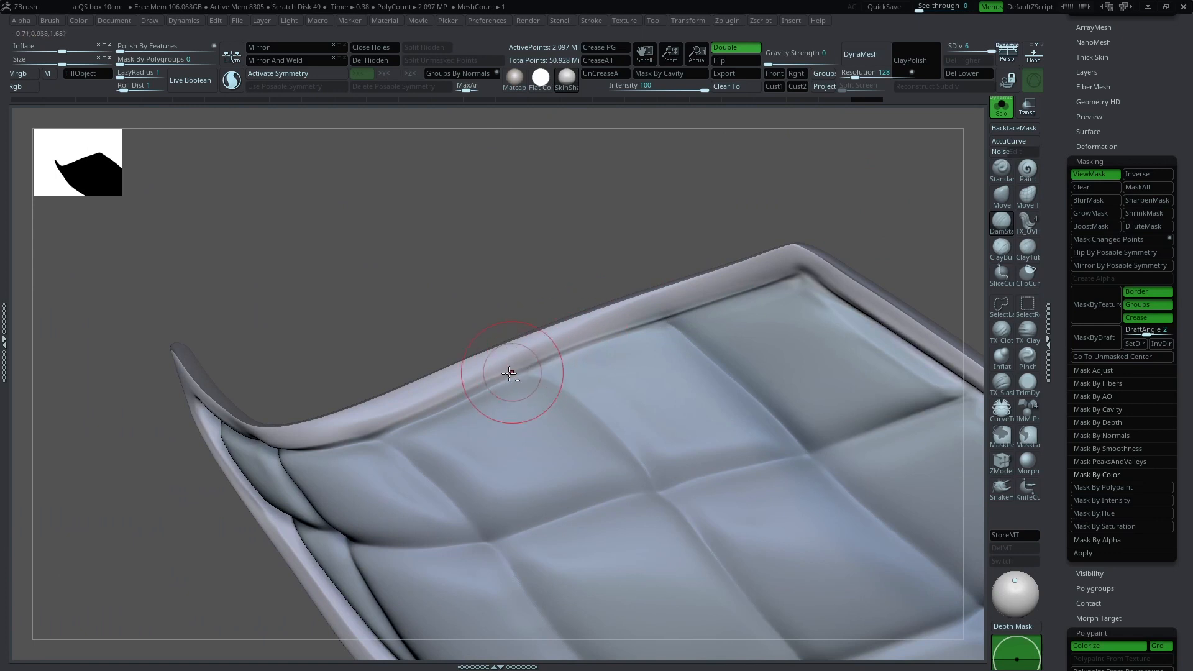
pyautogui.moveTo(544, 367); pyautogui.dragTo(684, 313)
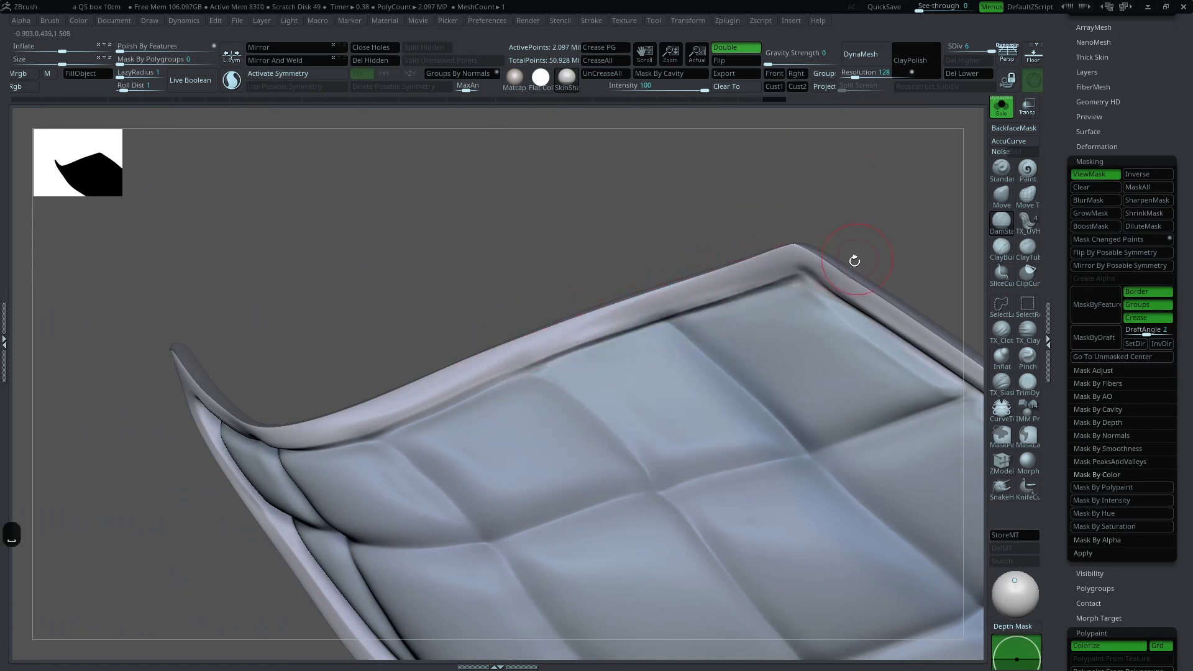
# Step: Return to the Paint brush, resample a muted blue from the lining, adjust the draw size, and undo the last stroke
pyautogui.moveTo(855, 261); pyautogui.dragTo(968, 205)
pyautogui.press('space')
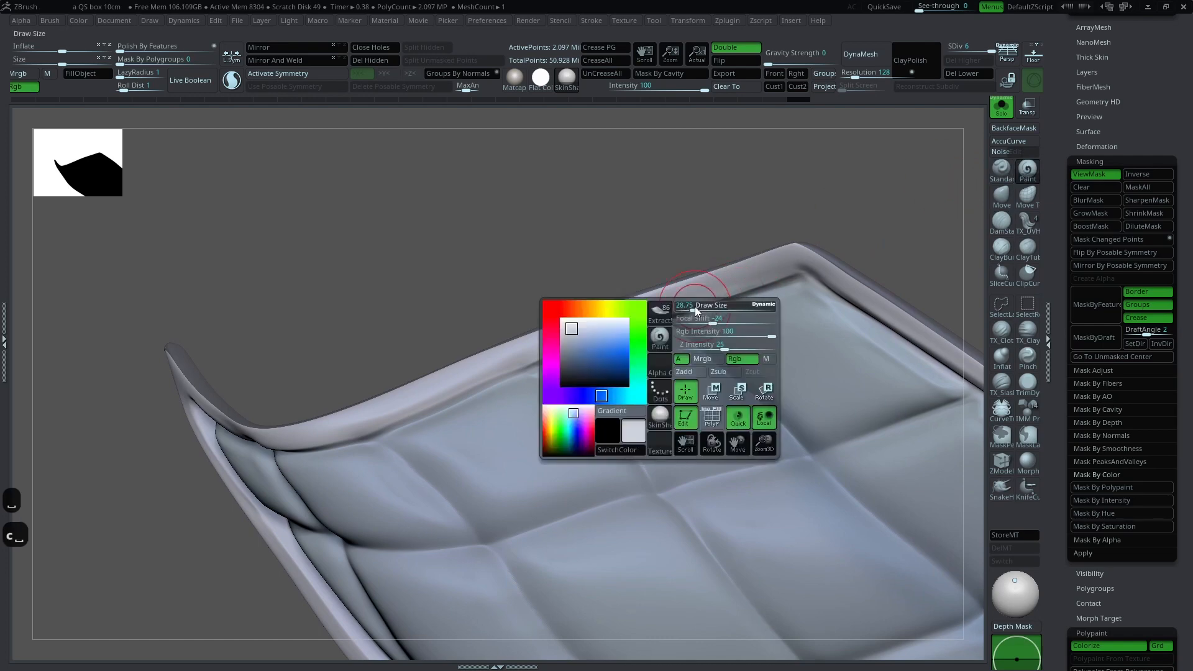
pyautogui.keyDown('ctrl'); pyautogui.moveTo(777, 304); pyautogui.dragTo(787, 249, button='right'); pyautogui.keyUp('ctrl')
pyautogui.press('space')
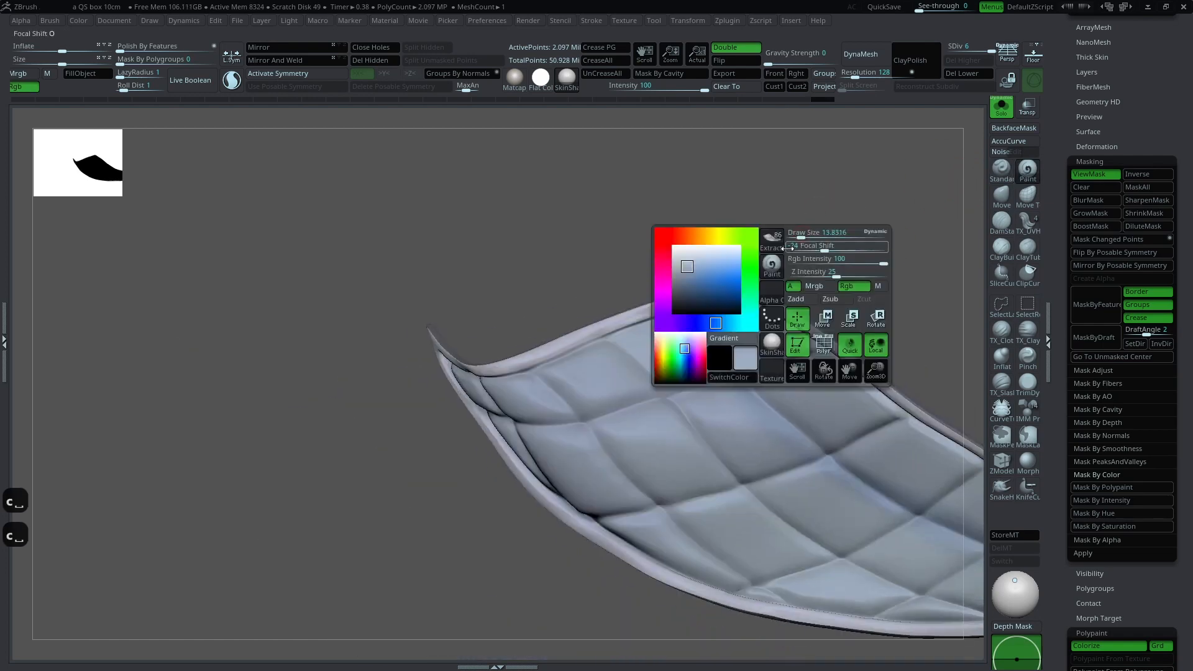
pyautogui.keyDown('ctrl'); pyautogui.moveTo(771, 367); pyautogui.dragTo(647, 422, button='right'); pyautogui.keyUp('ctrl')
pyautogui.press('space')
pyautogui.moveTo(690, 348); pyautogui.dragTo(767, 322, button='right')
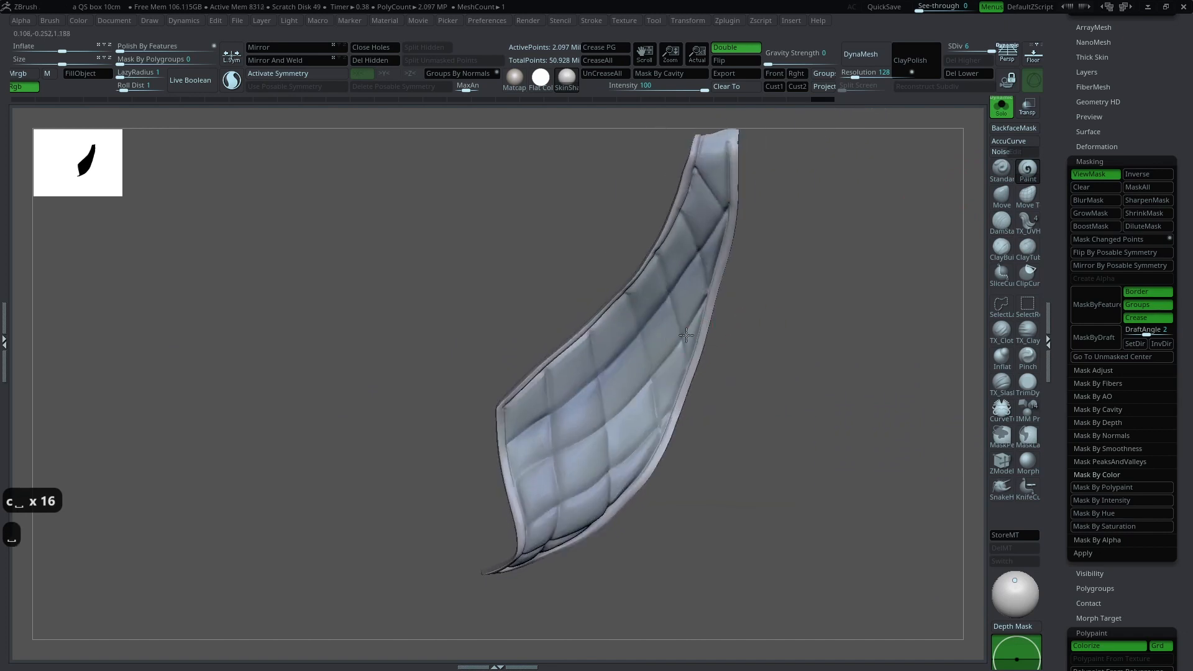
pyautogui.press('space')
pyautogui.hotkey('ctrl', 'z')
# Step: Paint soft blue shading over the quilted panels at the lining's wide lower end
pyautogui.moveTo(685, 391); pyautogui.dragTo(765, 329, button='right')
pyautogui.moveTo(764, 329)
pyautogui.keyDown('ctrl'); pyautogui.mouseDown(button='right')
pyautogui.moveTo(799, 352)
pyautogui.moveTo(761, 367)
pyautogui.mouseUp(button='right'); pyautogui.keyUp('ctrl')
pyautogui.moveTo(578, 404); pyautogui.dragTo(494, 479)
pyautogui.moveTo(716, 410); pyautogui.dragTo(795, 330, button='right')
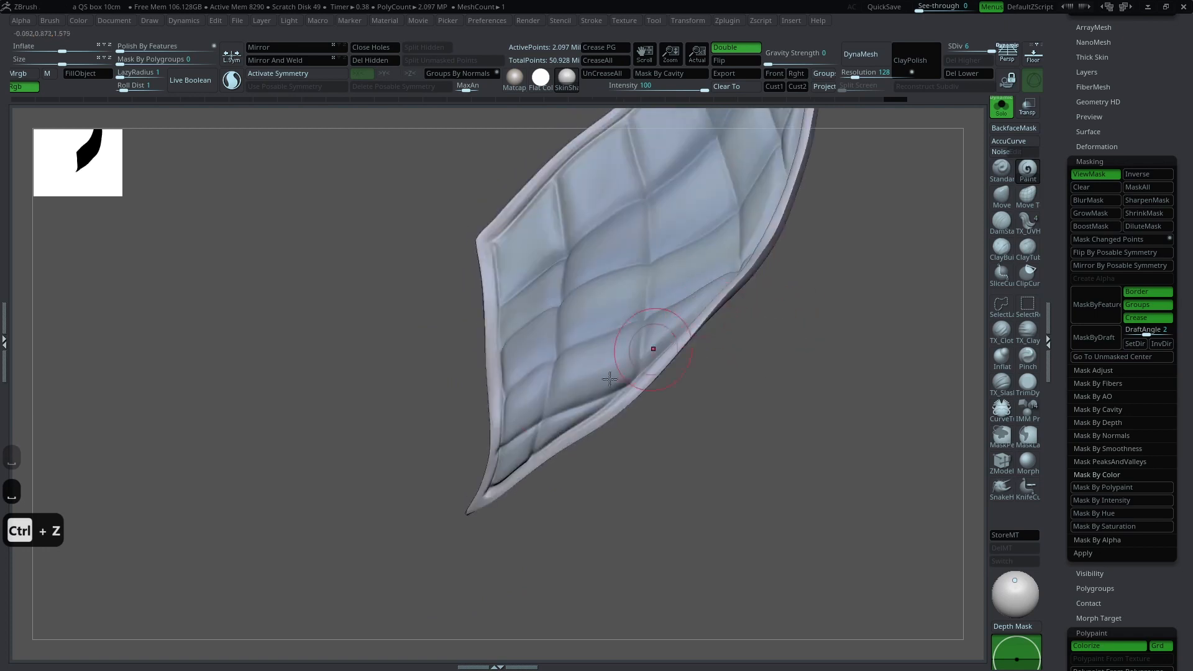
pyautogui.moveTo(634, 381); pyautogui.dragTo(501, 314, button='right')
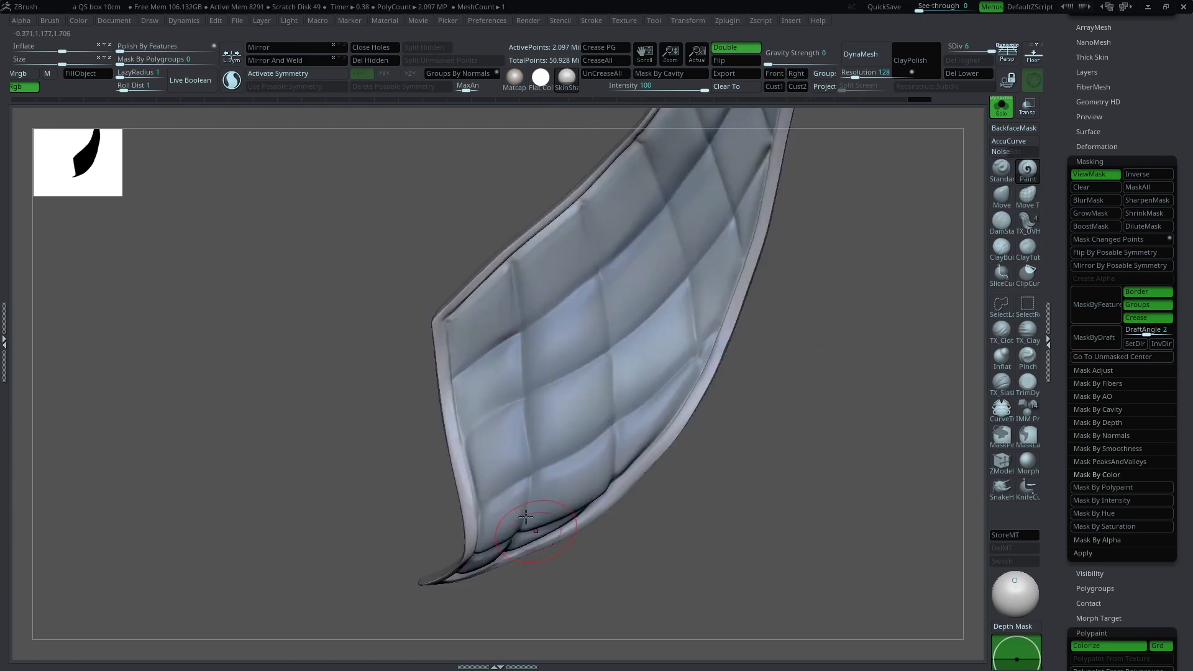
pyautogui.moveTo(622, 366); pyautogui.dragTo(594, 420)
# Step: Undo the last strokes and rework the soft shading toward the lining's narrow upper end
pyautogui.keyDown('alt'); pyautogui.moveTo(638, 273); pyautogui.dragTo(629, 376, button='right'); pyautogui.keyUp('alt')
pyautogui.press('space')
pyautogui.hotkey('ctrl', 'z')
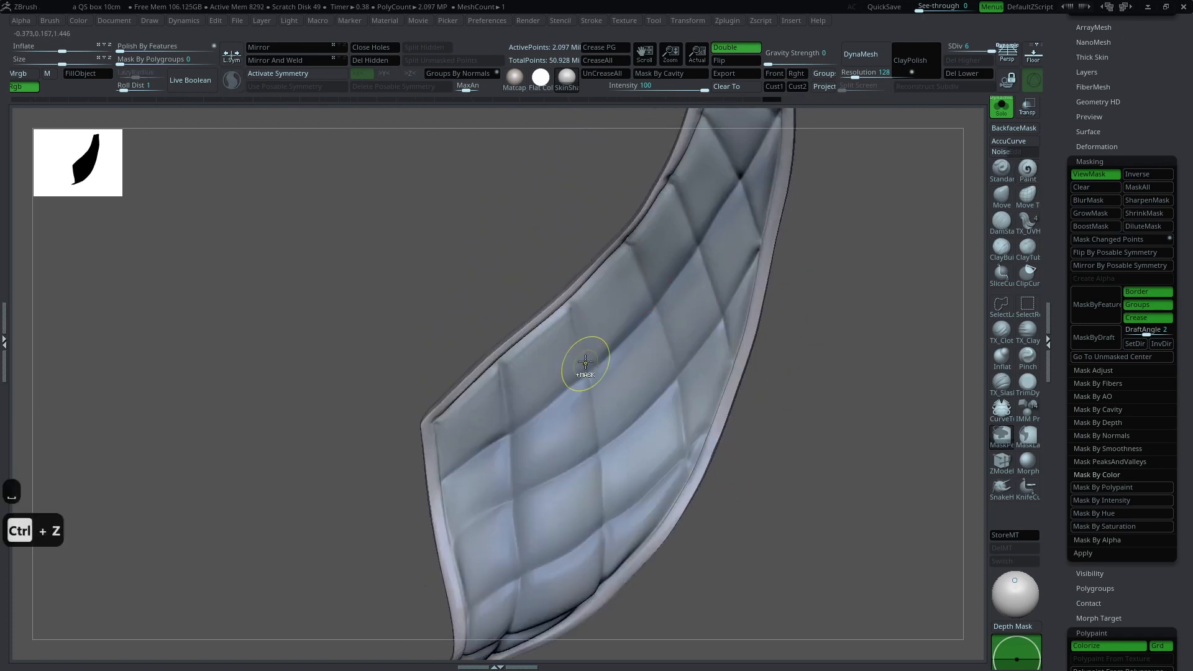
pyautogui.hotkey('ctrl', 'z')
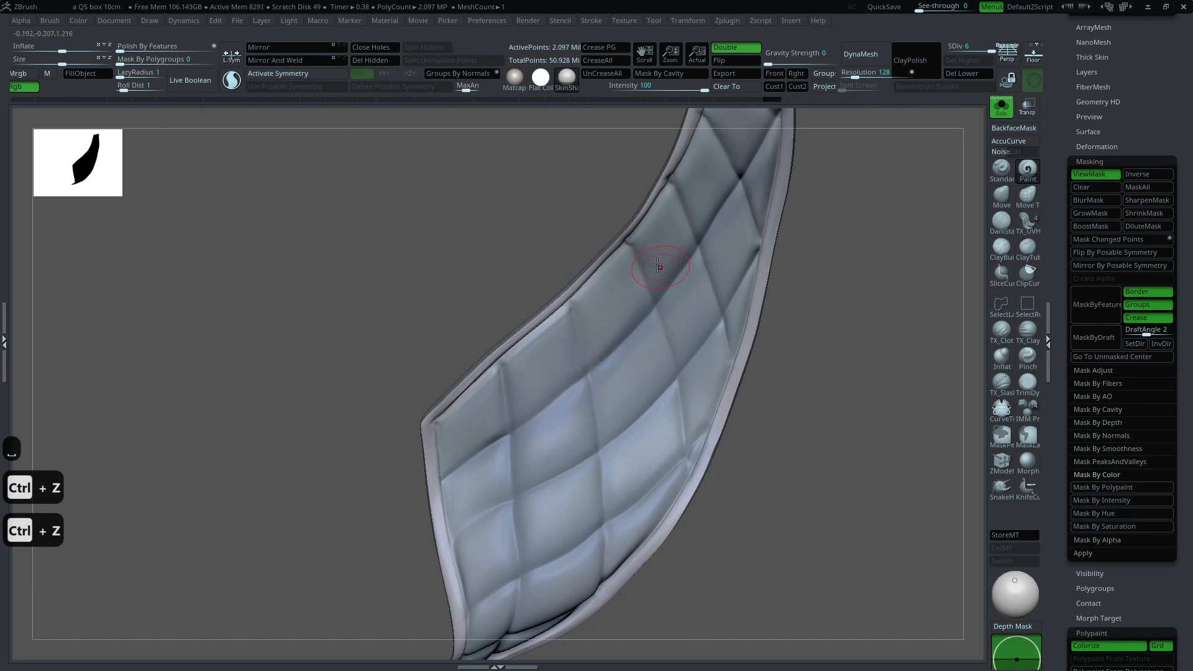
pyautogui.moveTo(725, 358); pyautogui.dragTo(728, 211, button='right')
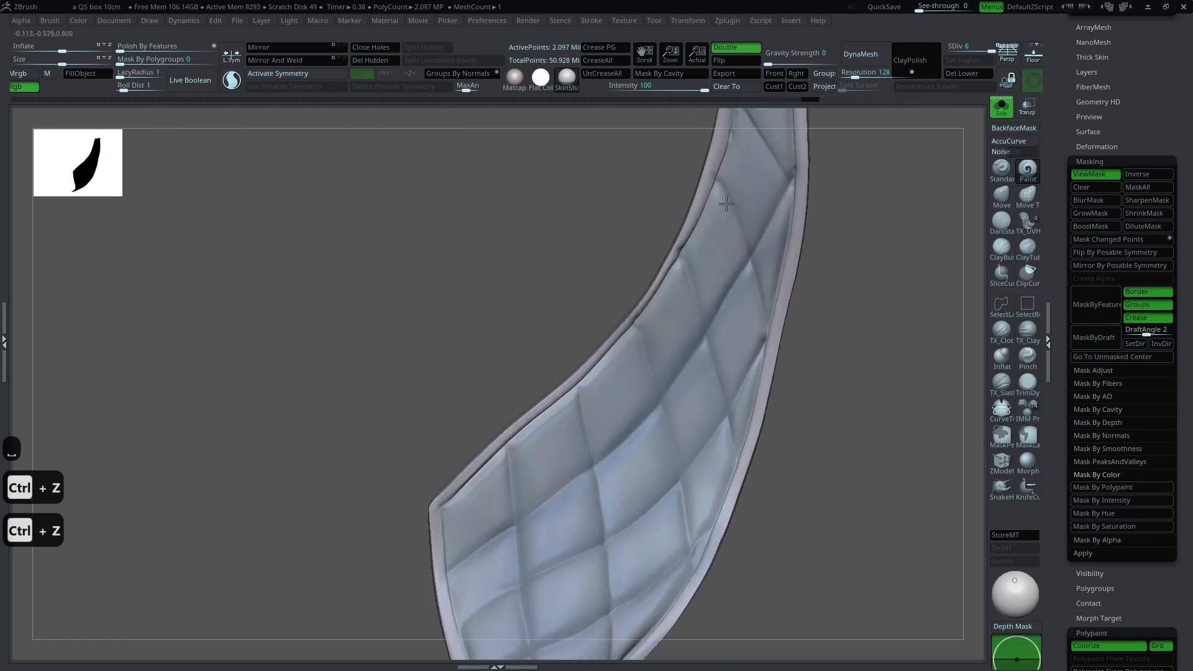
pyautogui.moveTo(812, 250); pyautogui.dragTo(796, 289, button='right')
pyautogui.moveTo(731, 354); pyautogui.dragTo(932, 199, button='right')
# Step: Show all subtools, then select and isolate the quilted coat lining beside the staff-holding arm
pyautogui.click(1001, 108)
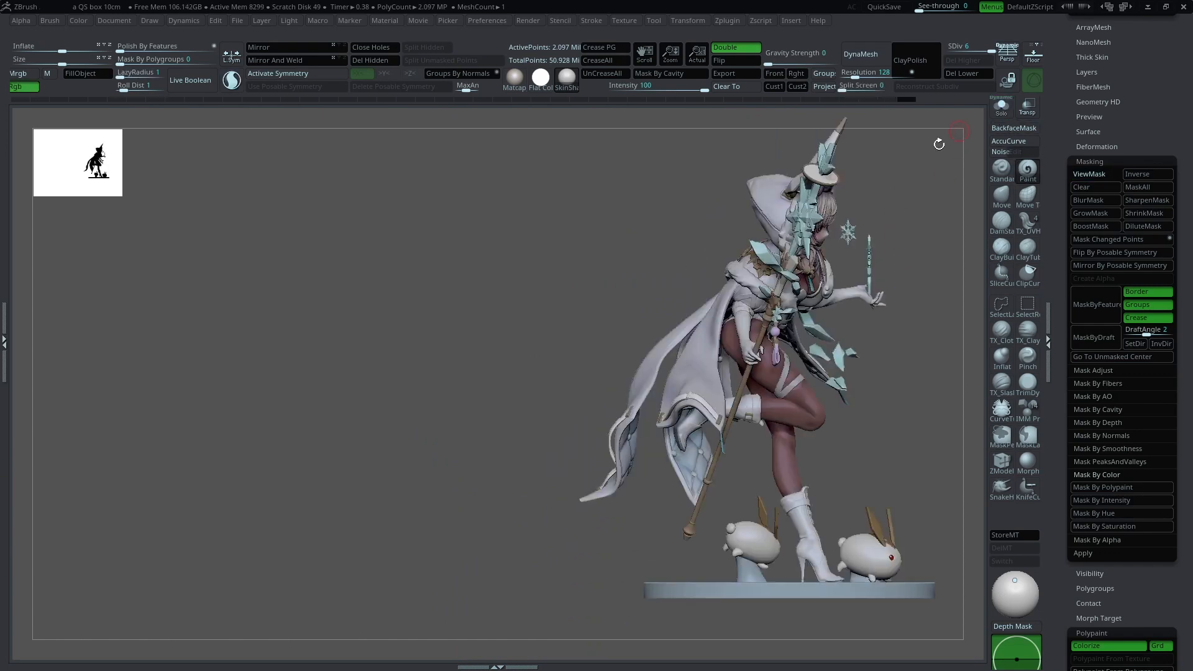
pyautogui.moveTo(911, 245); pyautogui.dragTo(737, 277, button='right')
pyautogui.keyDown('alt'); pyautogui.moveTo(479, 457); pyautogui.dragTo(585, 356, button='right'); pyautogui.keyUp('alt')
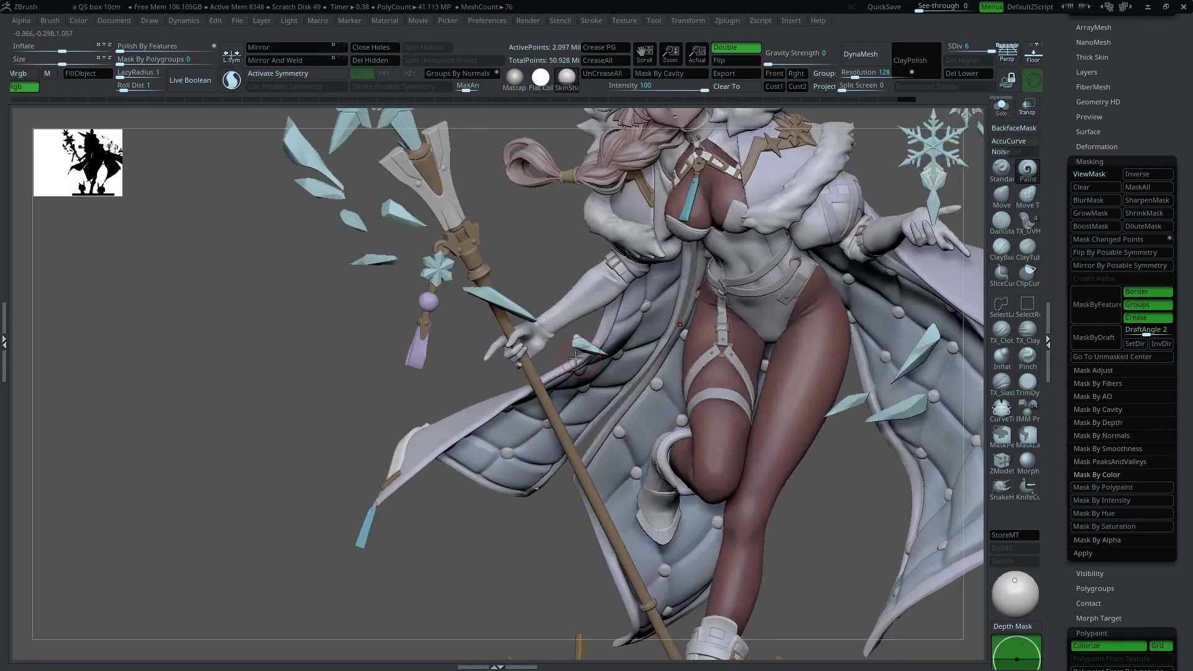
pyautogui.click(1001, 108)
pyautogui.moveTo(911, 159); pyautogui.dragTo(782, 310, button='right')
pyautogui.press('w')
pyautogui.keyDown('alt'); pyautogui.click(585, 336); pyautogui.keyUp('alt')
pyautogui.press('q')
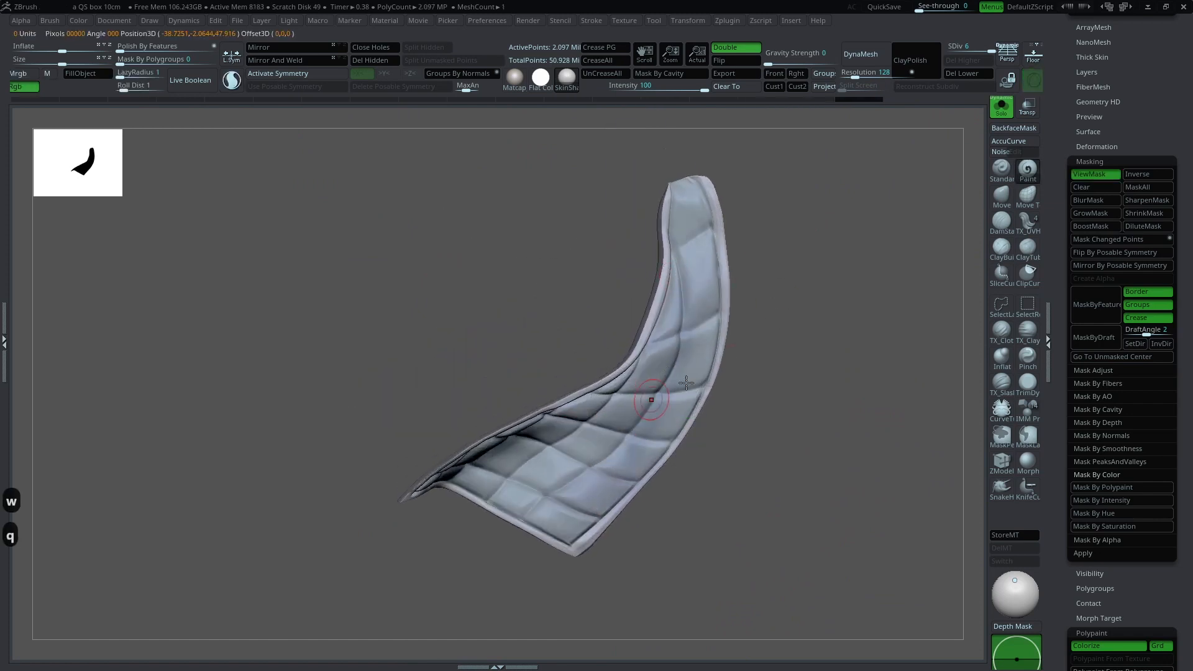
# Step: Undo the last two changes on the isolated lining
pyautogui.hotkey('ctrl', 'z')
pyautogui.hotkey('ctrl', 'z')
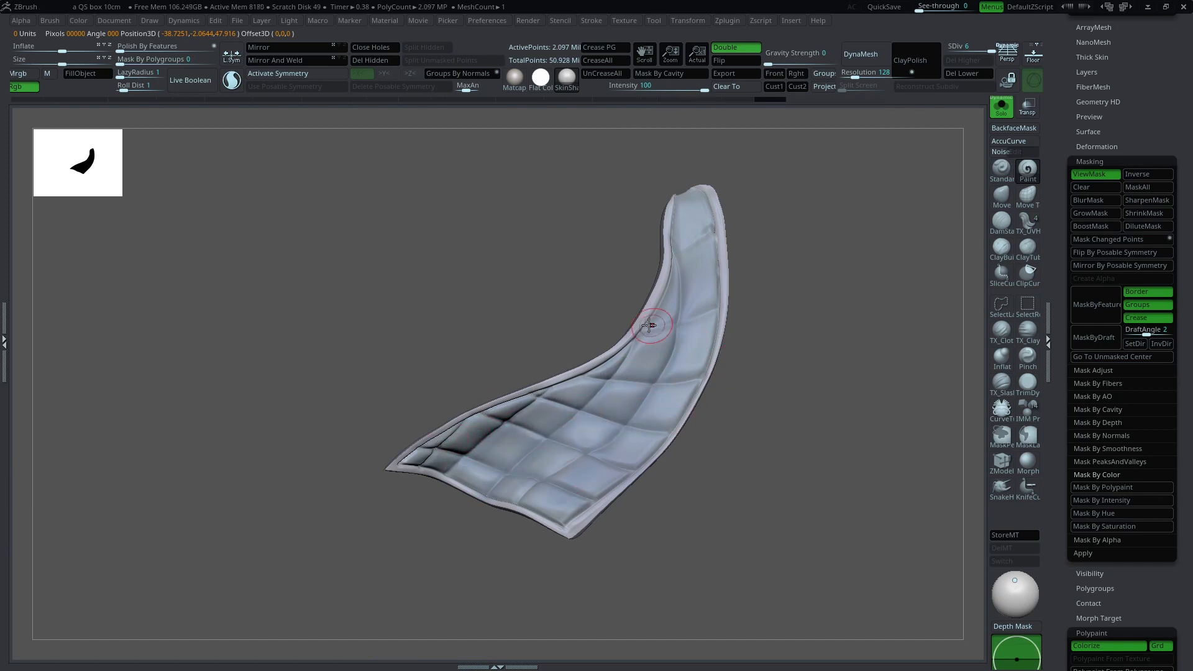
pyautogui.moveTo(810, 268); pyautogui.dragTo(971, 153)
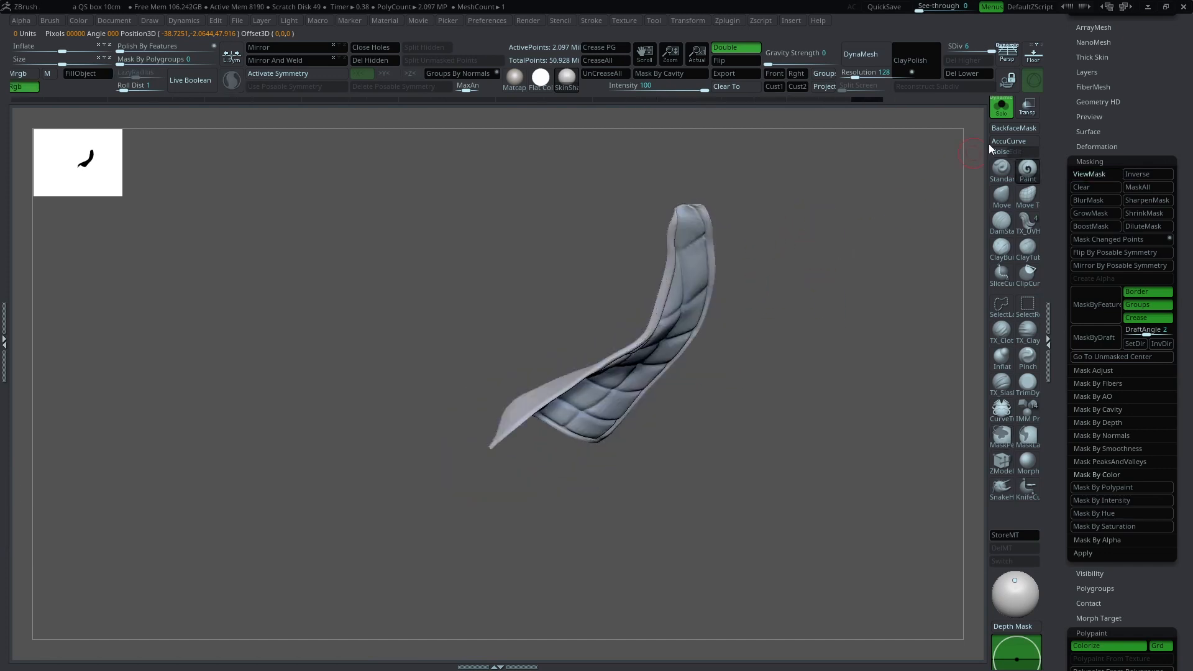
# Step: Show all subtools and select the rear coat panel's hem strap Extract5_29
pyautogui.click(1001, 117)
pyautogui.keyDown('alt'); pyautogui.moveTo(520, 488); pyautogui.dragTo(630, 388); pyautogui.keyUp('alt')
pyautogui.keyDown('alt'); pyautogui.click(628, 420); pyautogui.keyUp('alt')
pyautogui.keyDown('alt'); pyautogui.moveTo(485, 429); pyautogui.dragTo(538, 427); pyautogui.keyUp('alt')
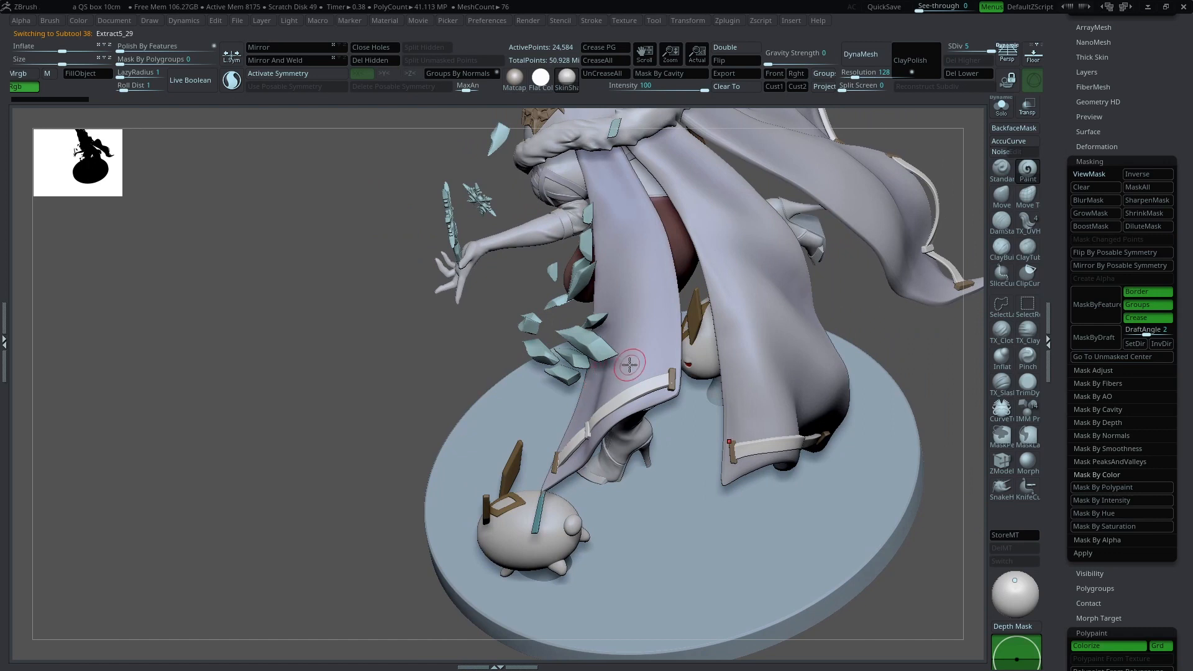
# Step: Sample a color, fill the visible part of hem strap Extract5_29 with it, and isolate the strap
pyautogui.press('c')
pyautogui.keyDown('ctrl'); pyautogui.keyDown('shift'); pyautogui.click(633, 391); pyautogui.keyUp('shift'); pyautogui.keyUp('ctrl')
pyautogui.hotkey('ctrl', 'f')
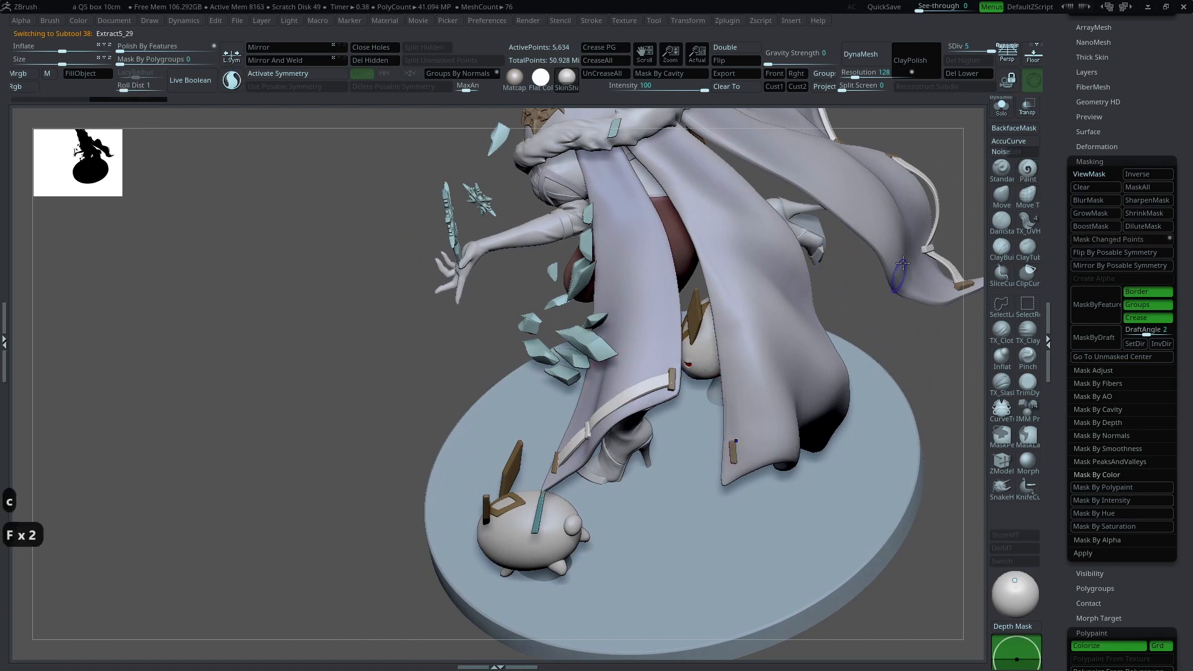
pyautogui.click(1000, 107)
pyautogui.keyDown('ctrl'); pyautogui.keyDown('shift'); pyautogui.click(898, 309); pyautogui.keyUp('shift'); pyautogui.keyUp('ctrl')
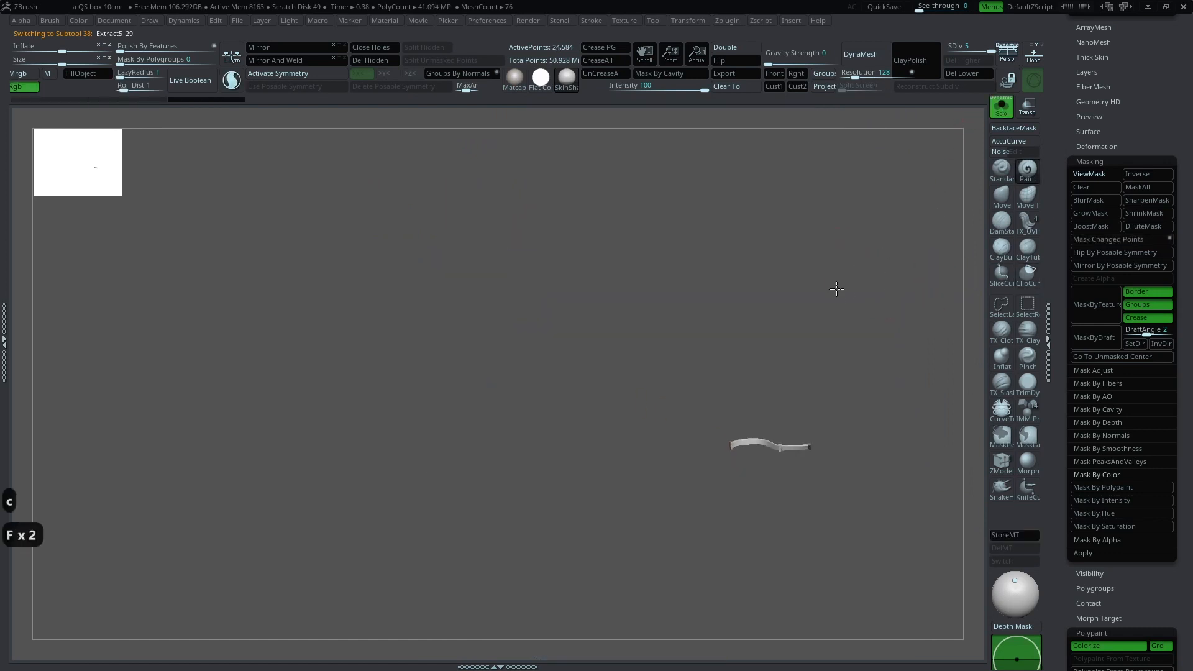
# Step: Separate the strap's band and end pieces by showing and hiding its polygroups, then restore all parts and subtools
pyautogui.press('f')
pyautogui.keyDown('ctrl'); pyautogui.keyDown('shift'); pyautogui.click(667, 405); pyautogui.keyUp('shift'); pyautogui.keyUp('ctrl')
pyautogui.keyDown('ctrl'); pyautogui.keyDown('shift'); pyautogui.click(660, 411); pyautogui.keyUp('shift'); pyautogui.keyUp('ctrl')
pyautogui.keyDown('ctrl'); pyautogui.keyDown('shift'); pyautogui.click(609, 407); pyautogui.keyUp('shift'); pyautogui.keyUp('ctrl')
pyautogui.keyDown('ctrl'); pyautogui.keyDown('shift'); pyautogui.moveTo(712, 286); pyautogui.dragTo(749, 307); pyautogui.keyUp('shift'); pyautogui.keyUp('ctrl')
pyautogui.click(1028, 305)
pyautogui.keyDown('ctrl'); pyautogui.keyDown('shift'); pyautogui.moveTo(895, 274); pyautogui.dragTo(878, 285); pyautogui.keyUp('shift'); pyautogui.keyUp('ctrl')
pyautogui.hotkey('ctrl', 'alt', 'c')
pyautogui.moveTo(867, 273)
pyautogui.keyDown('ctrl'); pyautogui.mouseDown(button='right')
pyautogui.moveTo(862, 256)
pyautogui.moveTo(860, 282)
pyautogui.moveTo(826, 188)
pyautogui.moveTo(823, 228)
pyautogui.moveTo(889, 267)
pyautogui.moveTo(908, 368)
pyautogui.moveTo(844, 380)
pyautogui.moveTo(662, 372)
pyautogui.mouseUp(button='right'); pyautogui.keyUp('ctrl')
pyautogui.keyDown('ctrl'); pyautogui.keyDown('shift'); pyautogui.click(863, 256); pyautogui.keyUp('shift'); pyautogui.keyUp('ctrl')
pyautogui.click(1006, 113)
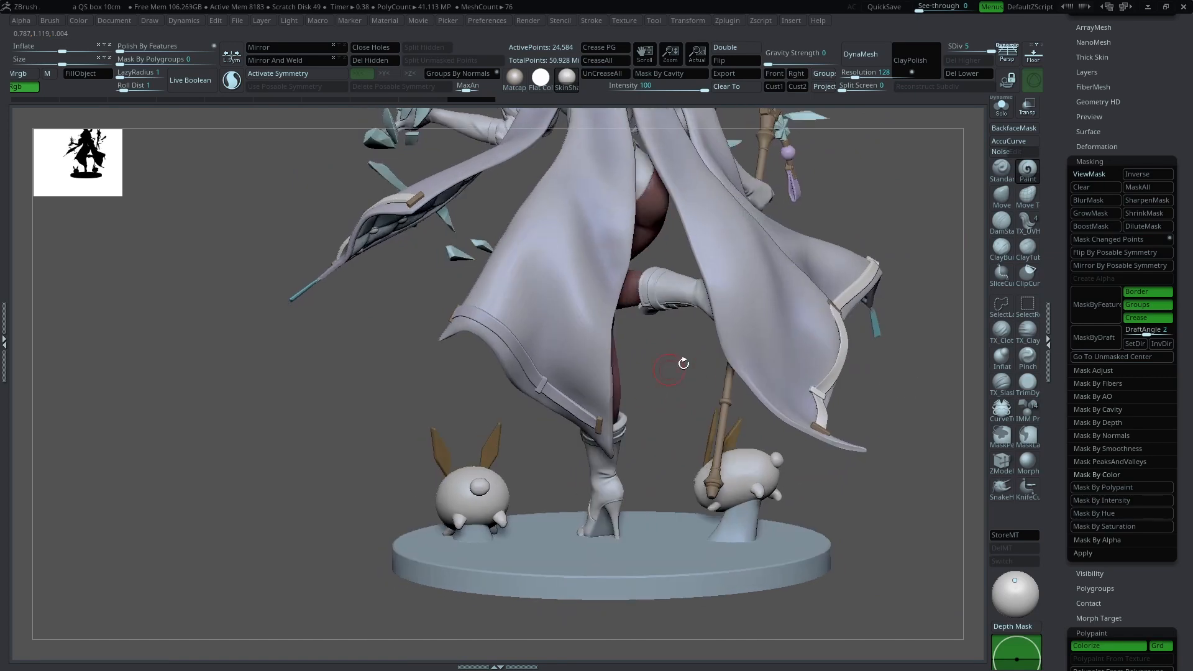
# Step: Undo the last three changes to the hem strap
pyautogui.hotkey('ctrl', 'z')
pyautogui.hotkey('ctrl', 'z')
pyautogui.hotkey('ctrl', 'z')
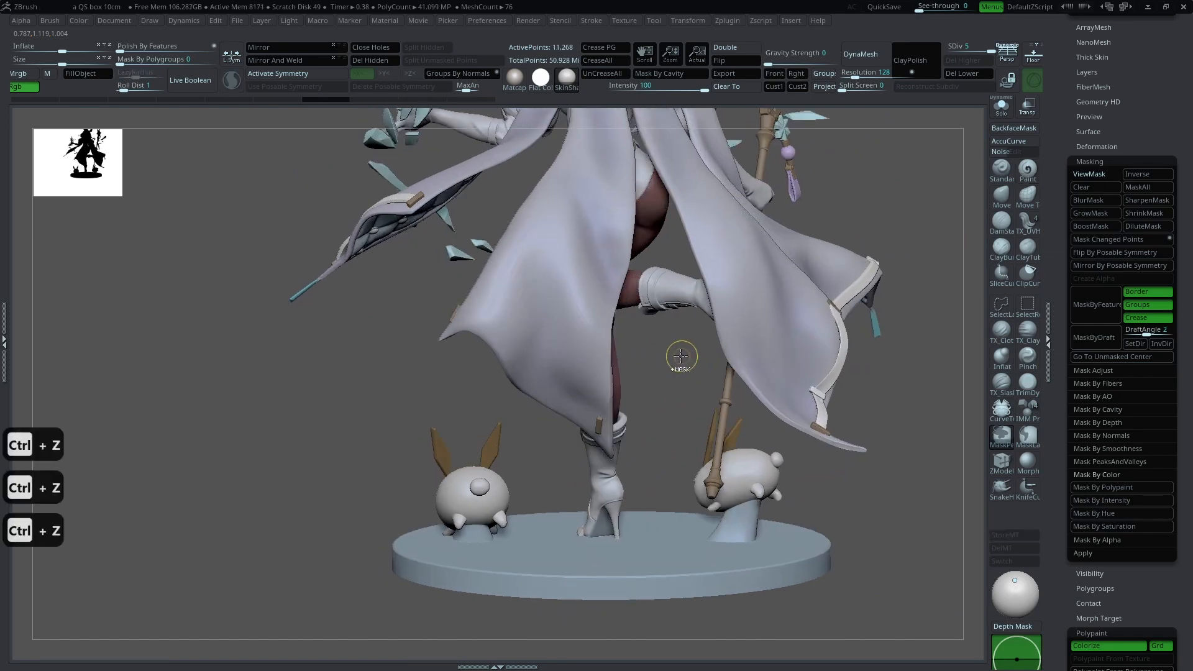
# Step: Select the quilted lining Extract5_23 on the coat's raised side panel and return to drawing mode
pyautogui.press('q')
pyautogui.moveTo(681, 356); pyautogui.dragTo(783, 353, button='right')
pyautogui.press('w')
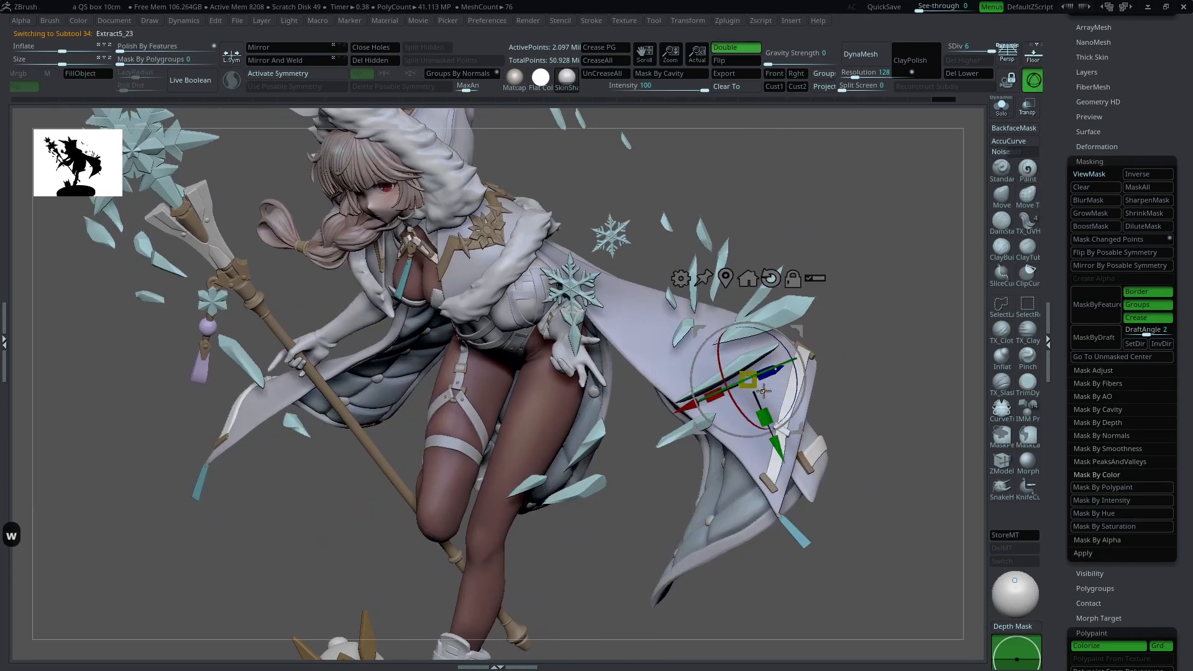
pyautogui.keyDown('alt'); pyautogui.click(770, 382); pyautogui.keyUp('alt')
pyautogui.press('q')
pyautogui.moveTo(869, 317); pyautogui.dragTo(861, 356, button='right')
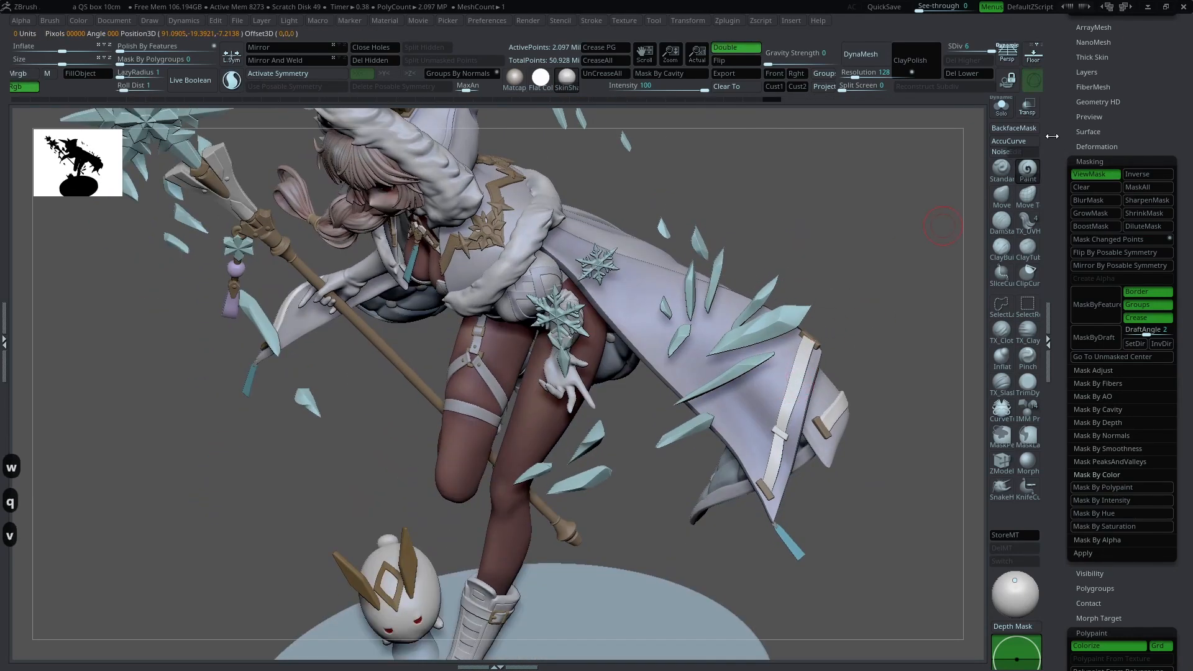
# Step: Isolate the coat's raised side panel and undo the last dark shading painted across its middle
pyautogui.click(1001, 106)
pyautogui.press('space')
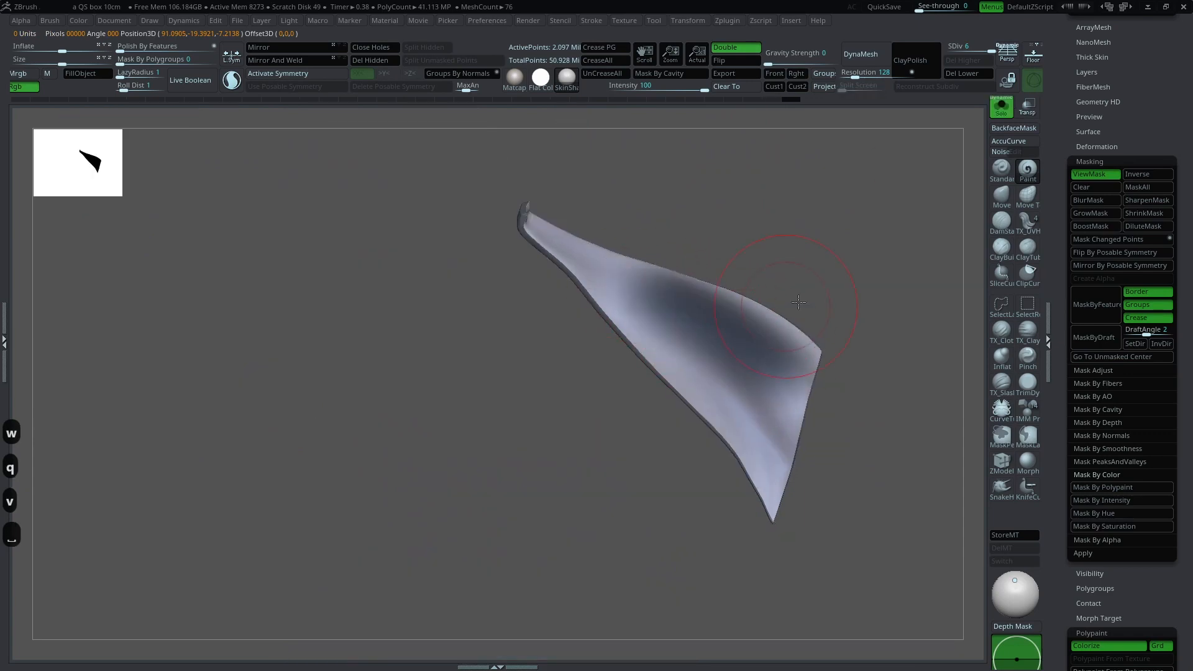
pyautogui.hotkey('ctrl', 'z')
pyautogui.press('space')
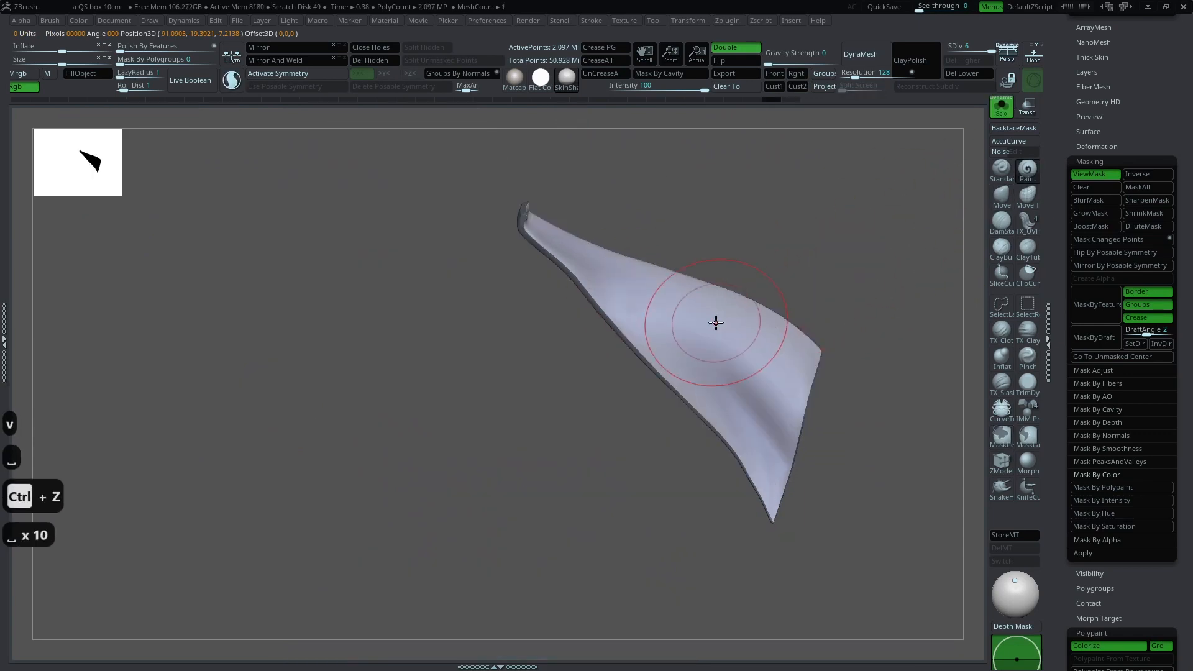
# Step: Sample a lavender grey near RGB 204, 205, 224, softly shade the isolated side panel with it, and show all subtools again
pyautogui.press('c')
pyautogui.press('space')
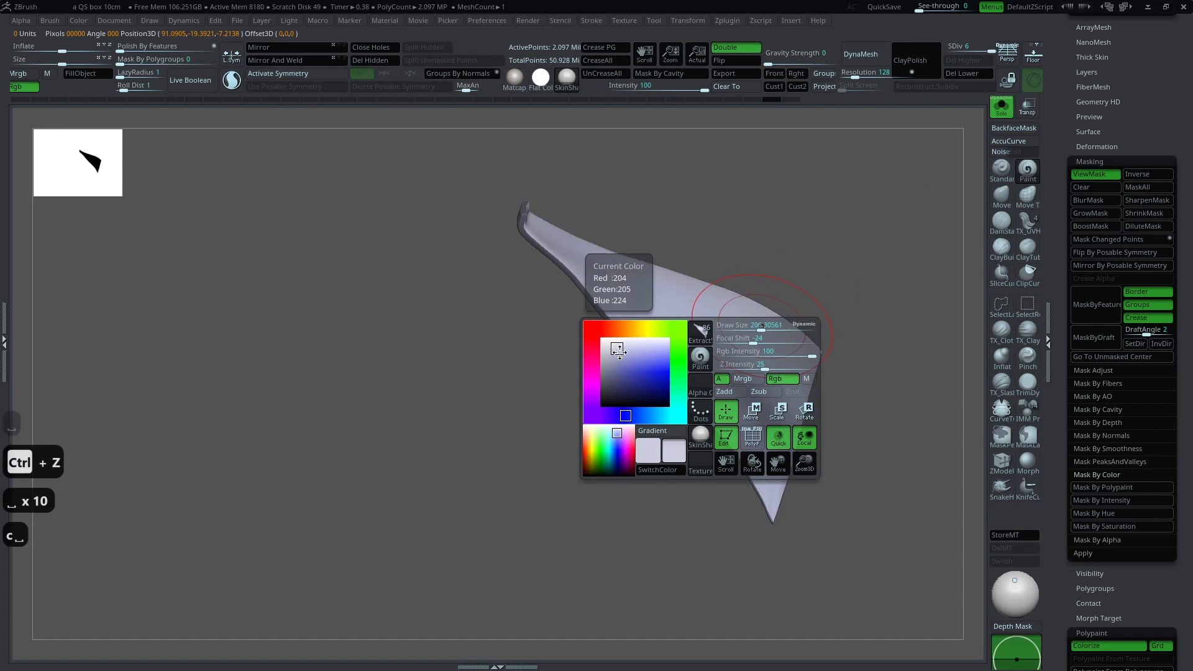
pyautogui.moveTo(707, 339); pyautogui.dragTo(695, 322)
pyautogui.moveTo(870, 335)
pyautogui.mouseDown()
pyautogui.moveTo(849, 282)
pyautogui.moveTo(906, 314)
pyautogui.mouseUp()
pyautogui.click(1009, 114)
# Step: Select the flared rear coat panel and mask everything on it except its outer surface polygroup
pyautogui.moveTo(926, 177); pyautogui.dragTo(783, 289)
pyautogui.keyDown('alt'); pyautogui.click(710, 296); pyautogui.keyUp('alt')
pyautogui.press('w')
pyautogui.click(619, 328)
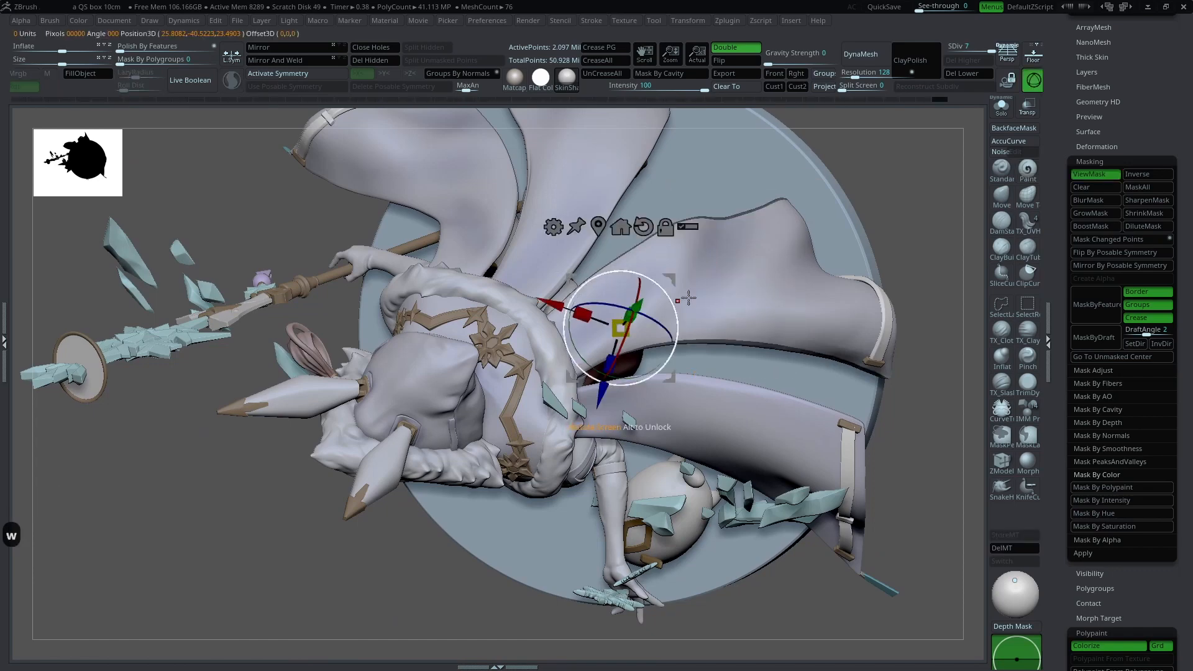
pyautogui.press('q')
pyautogui.moveTo(921, 205); pyautogui.dragTo(839, 258)
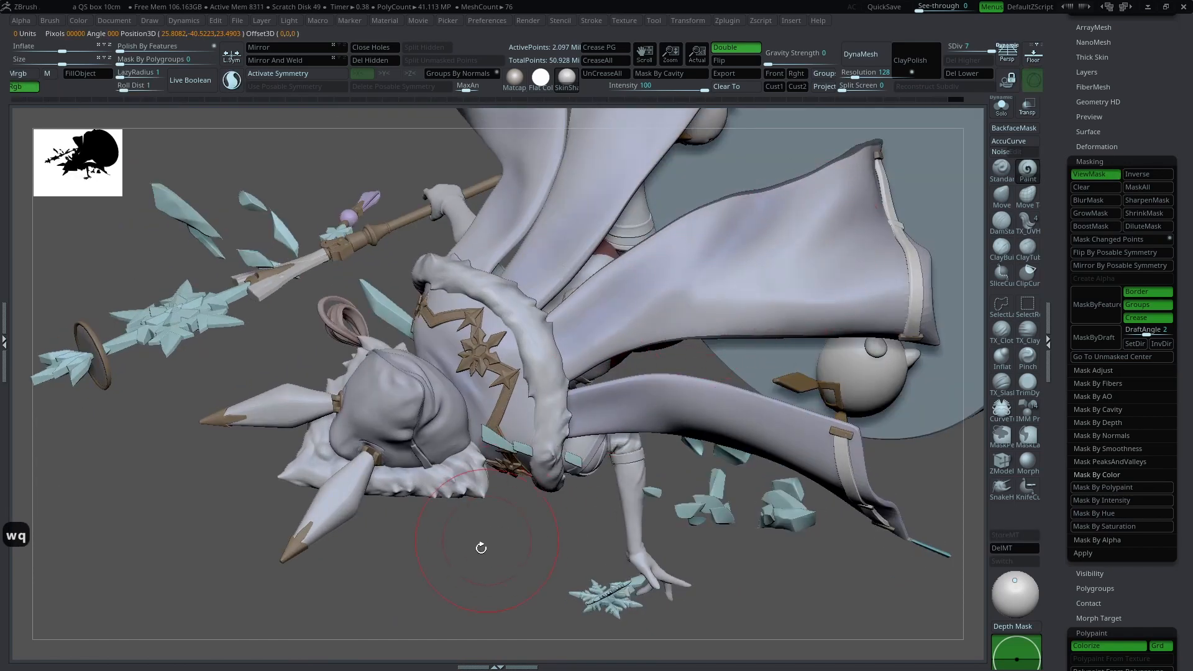
# Step: Select the long coat panel Extract5_27, isolate it, and mask everything except its outer surface polygroup
pyautogui.keyDown('alt'); pyautogui.moveTo(493, 533); pyautogui.dragTo(572, 634); pyautogui.keyUp('alt')
pyautogui.keyDown('alt'); pyautogui.click(701, 250); pyautogui.keyUp('alt')
pyautogui.click(1003, 110)
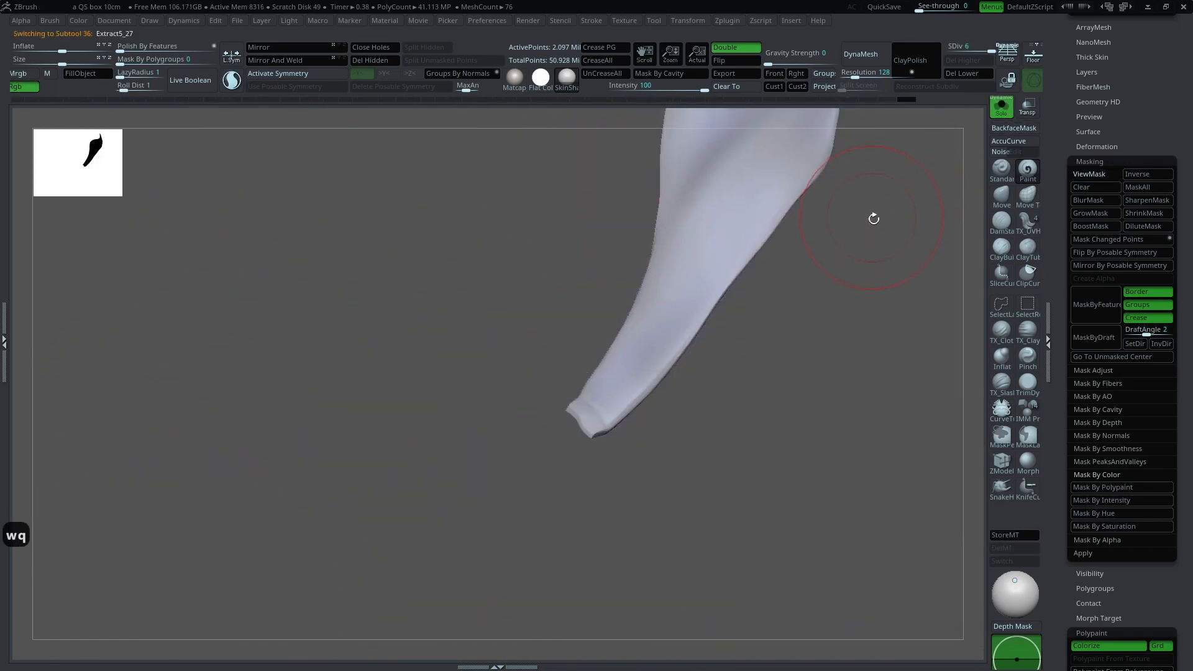
pyautogui.moveTo(872, 216); pyautogui.dragTo(802, 273)
pyautogui.press('w')
pyautogui.press('q')
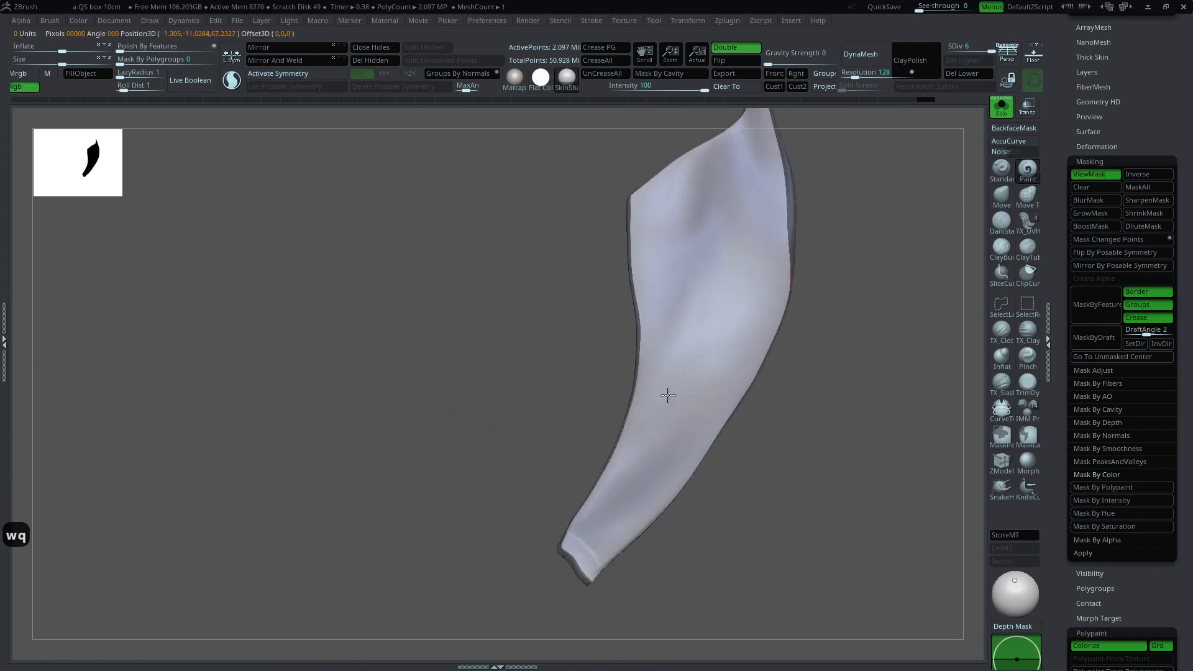
# Step: Paint soft shading along the folds of Extract5_27, undo the unwanted strokes, clear the mask, and leave isolation
pyautogui.press('space')
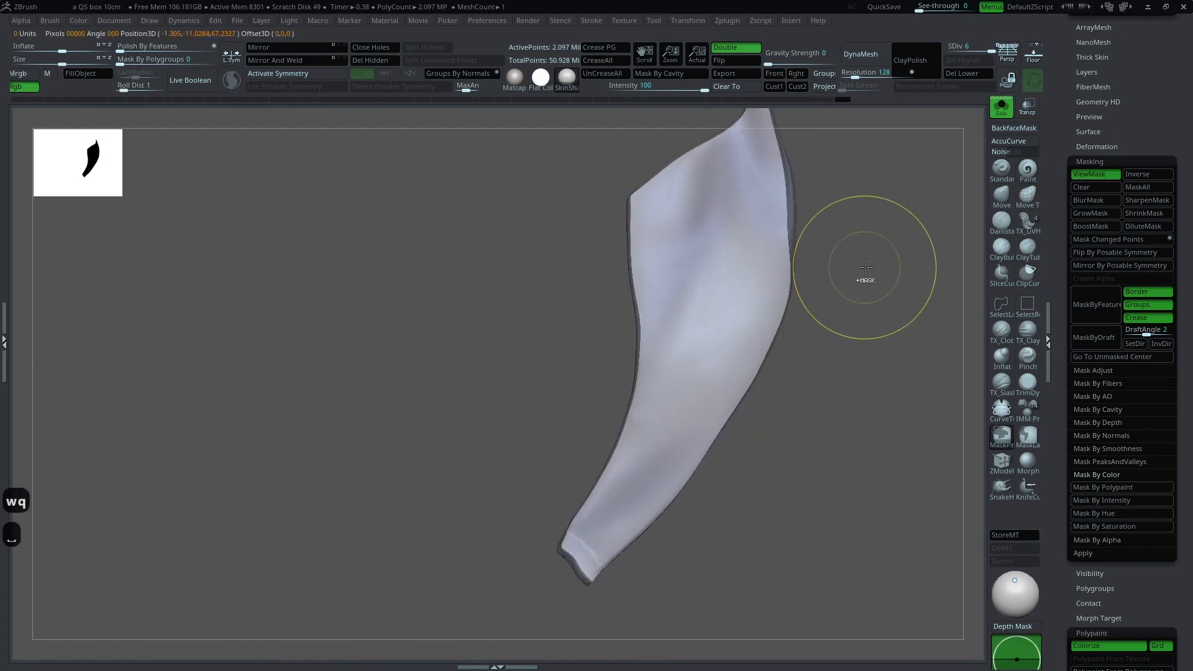
pyautogui.hotkey('ctrl', 'z')
pyautogui.hotkey('ctrl', 'z')
pyautogui.hotkey('ctrl', 'z')
pyautogui.press('space')
pyautogui.hotkey('ctrl', 'z')
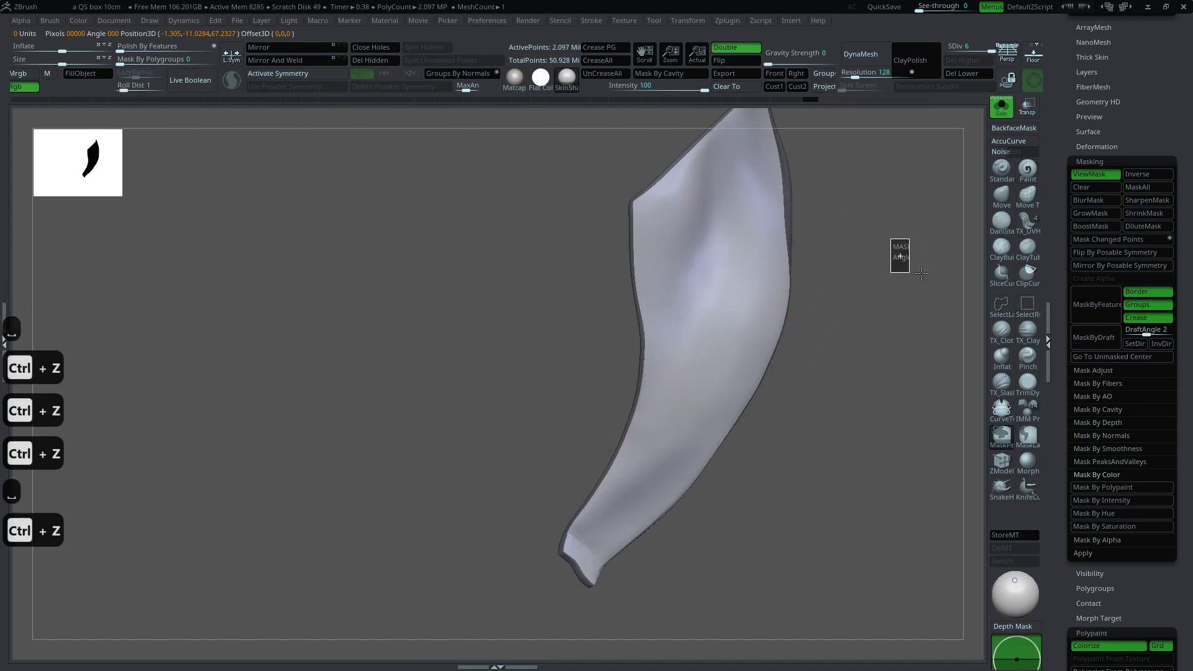
pyautogui.click(1001, 105)
# Step: Select the coat panel Extract5_14, mask around its outer surface, and clear the mask
pyautogui.press('w')
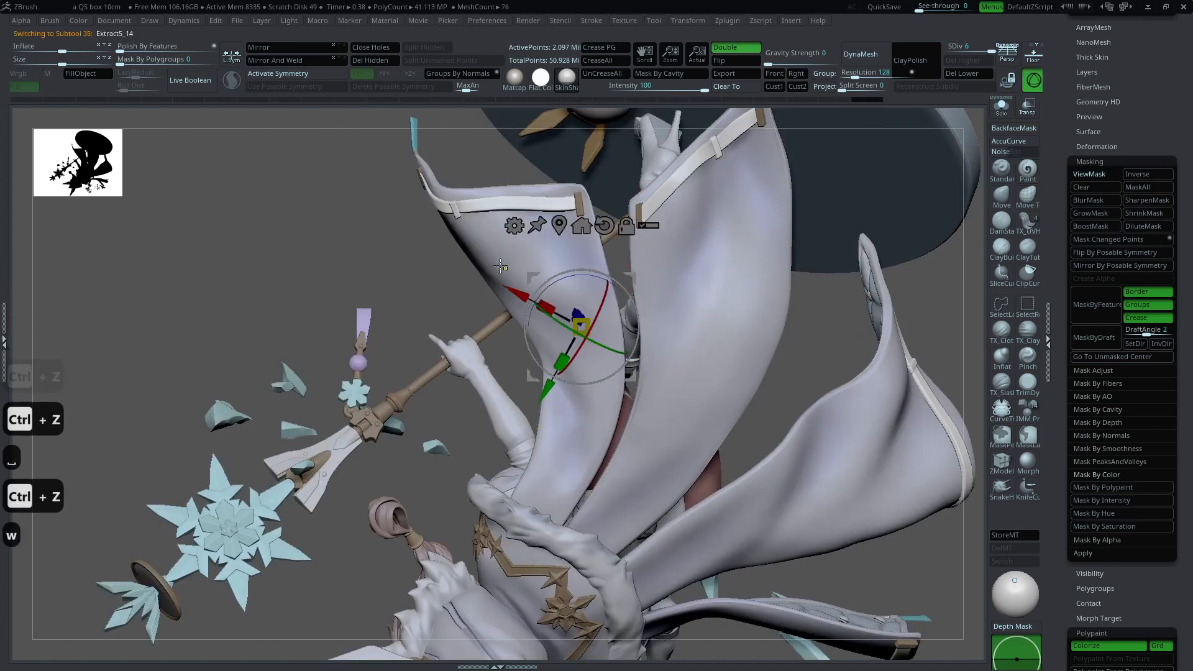
pyautogui.press('q')
pyautogui.keyDown('ctrl'); pyautogui.moveTo(827, 275); pyautogui.dragTo(821, 213, button='right'); pyautogui.keyUp('ctrl')
pyautogui.keyDown('ctrl'); pyautogui.moveTo(820, 213); pyautogui.dragTo(850, 213); pyautogui.keyUp('ctrl')
pyautogui.keyDown('alt'); pyautogui.moveTo(850, 213); pyautogui.dragTo(895, 370, button='right'); pyautogui.keyUp('alt')
pyautogui.keyDown('ctrl'); pyautogui.moveTo(895, 370); pyautogui.dragTo(884, 435, button='right'); pyautogui.keyUp('ctrl')
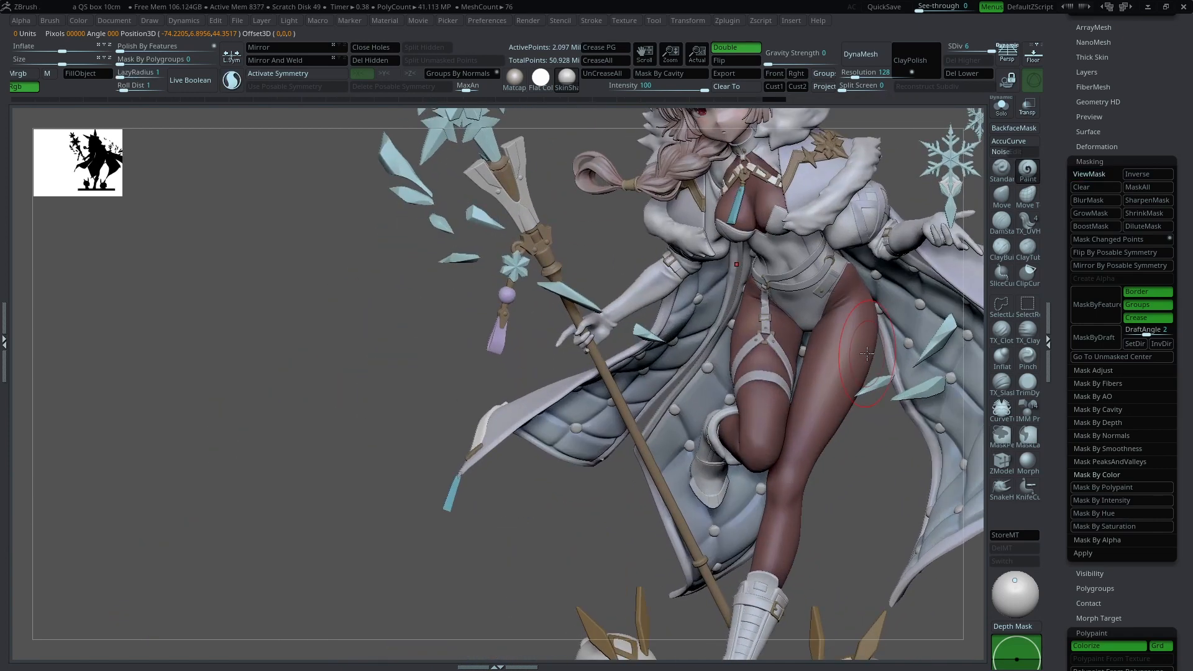
# Step: Select the standing leg's boot Merged_Extract2_5, inspect it in isolation, and frame it with all subtools shown
pyautogui.keyDown('alt'); pyautogui.moveTo(553, 557); pyautogui.dragTo(470, 389, button='right'); pyautogui.keyUp('alt')
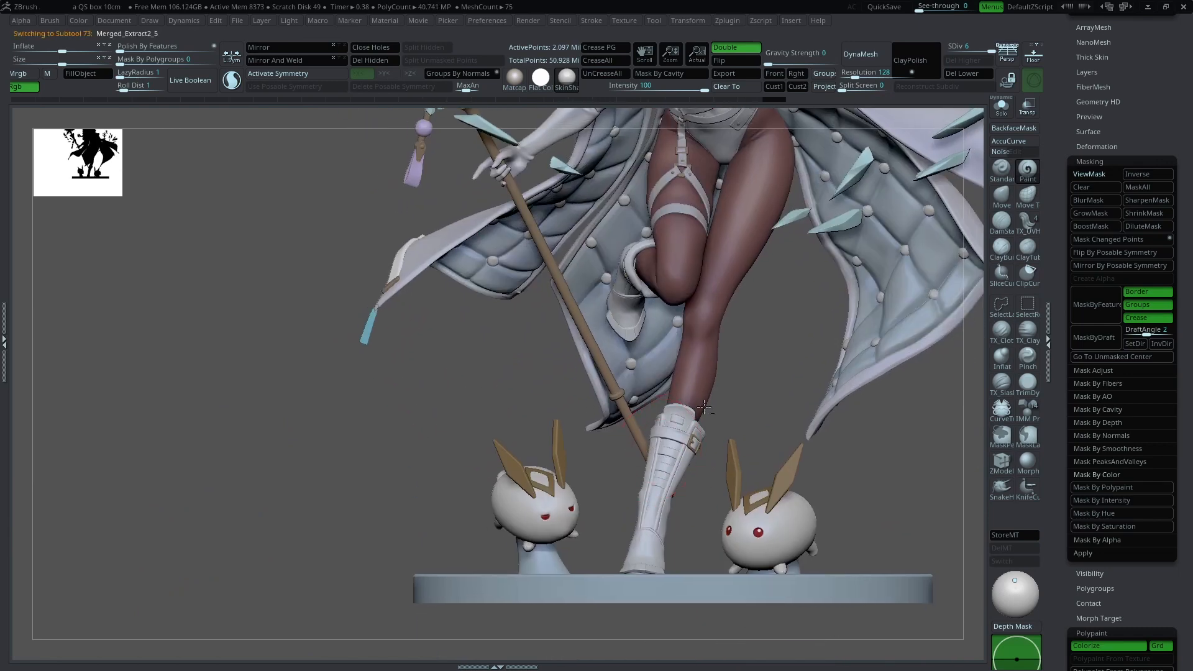
pyautogui.click(1002, 107)
pyautogui.press('f')
pyautogui.press('f')
pyautogui.moveTo(783, 362); pyautogui.dragTo(977, 160)
pyautogui.click(1001, 107)
pyautogui.press('f')
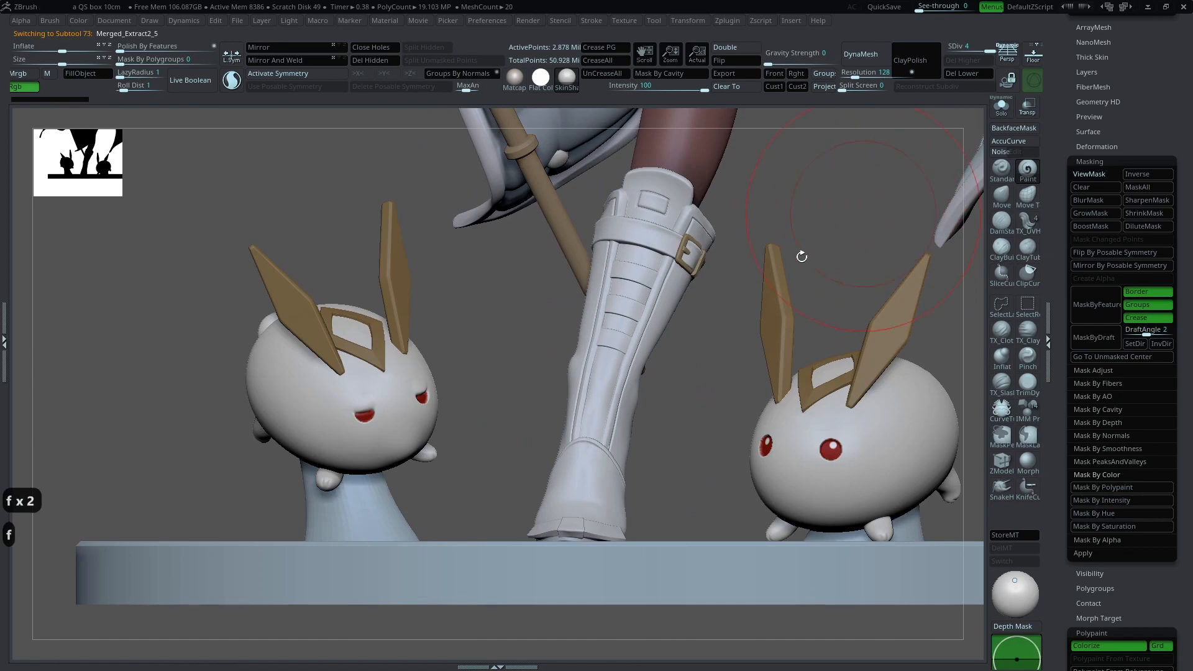
# Step: Pick a pale grey shade, paint soft shading on the standing leg's boot, and undo the last stroke
pyautogui.moveTo(818, 297); pyautogui.dragTo(876, 397)
pyautogui.press('space')
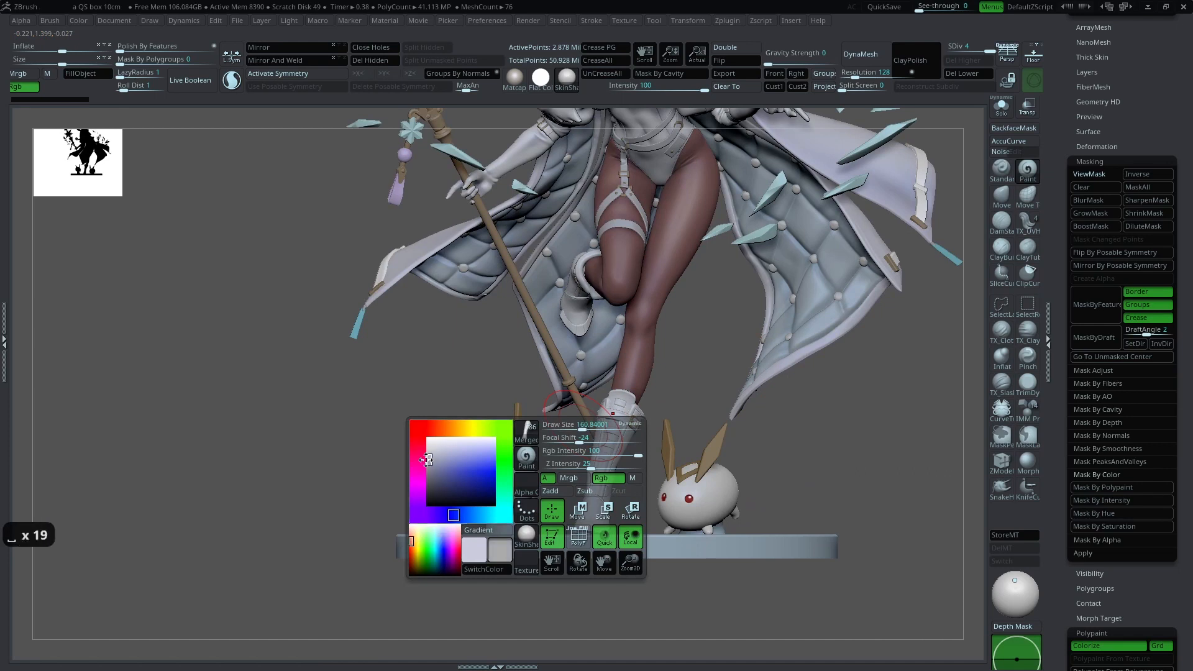
pyautogui.press('space')
pyautogui.hotkey('ctrl', 'z')
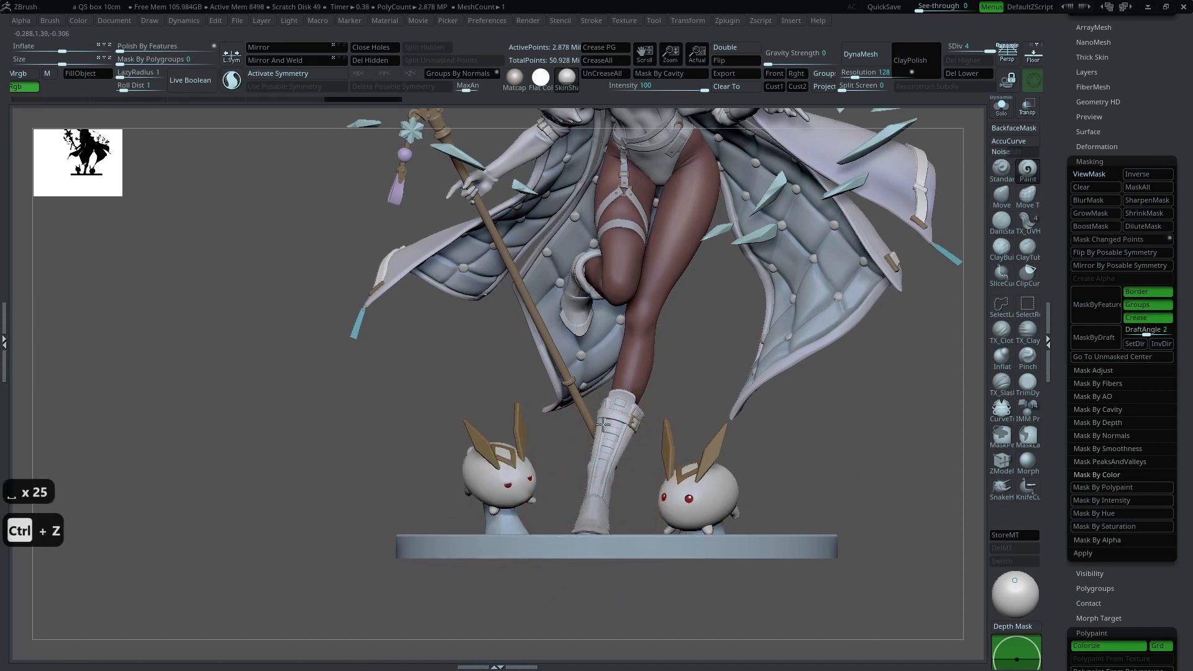
# Step: Select the body main_body1, isolate it, and undo the last two changes to its standing leg
pyautogui.keyDown('alt'); pyautogui.click(634, 370); pyautogui.keyUp('alt')
pyautogui.click(1001, 106)
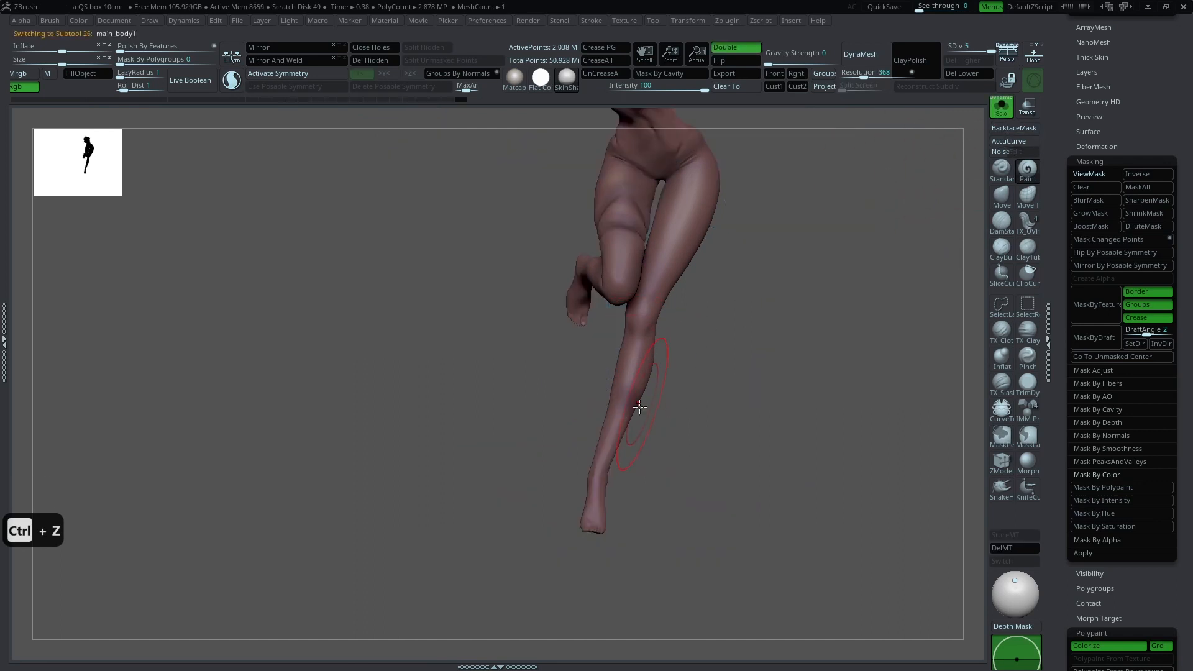
pyautogui.hotkey('ctrl', 'z')
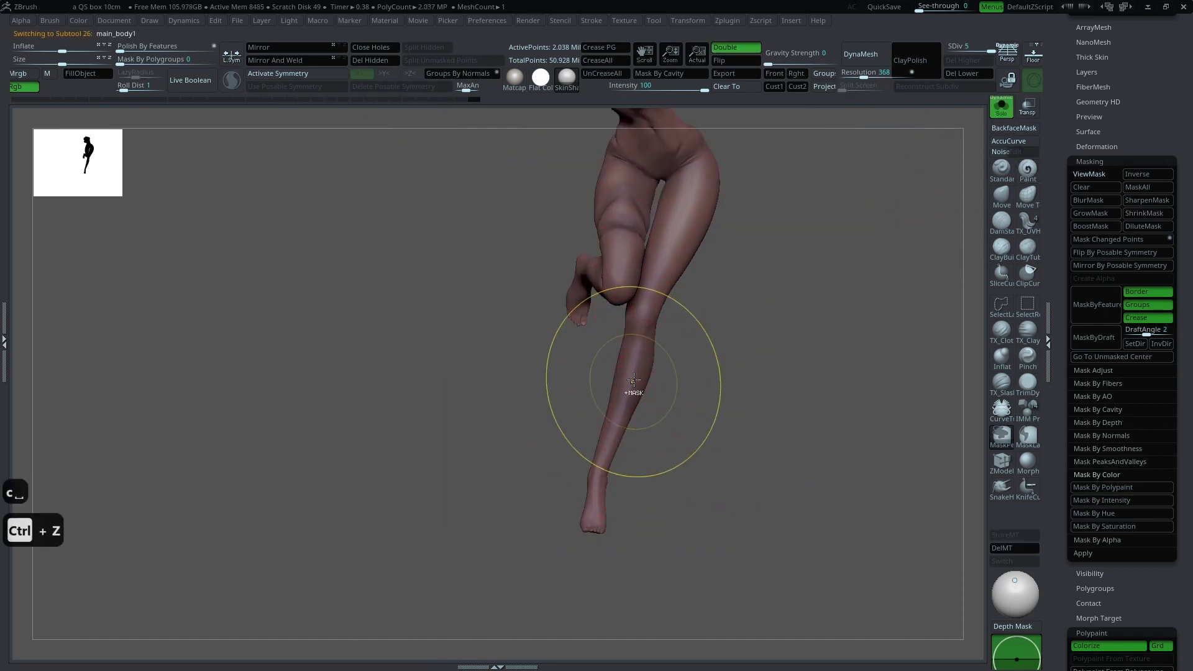
pyautogui.hotkey('ctrl', 'z')
# Step: Reduce the brush size for painting the legs and show all subtools again
pyautogui.moveTo(685, 266); pyautogui.dragTo(761, 323, button='right')
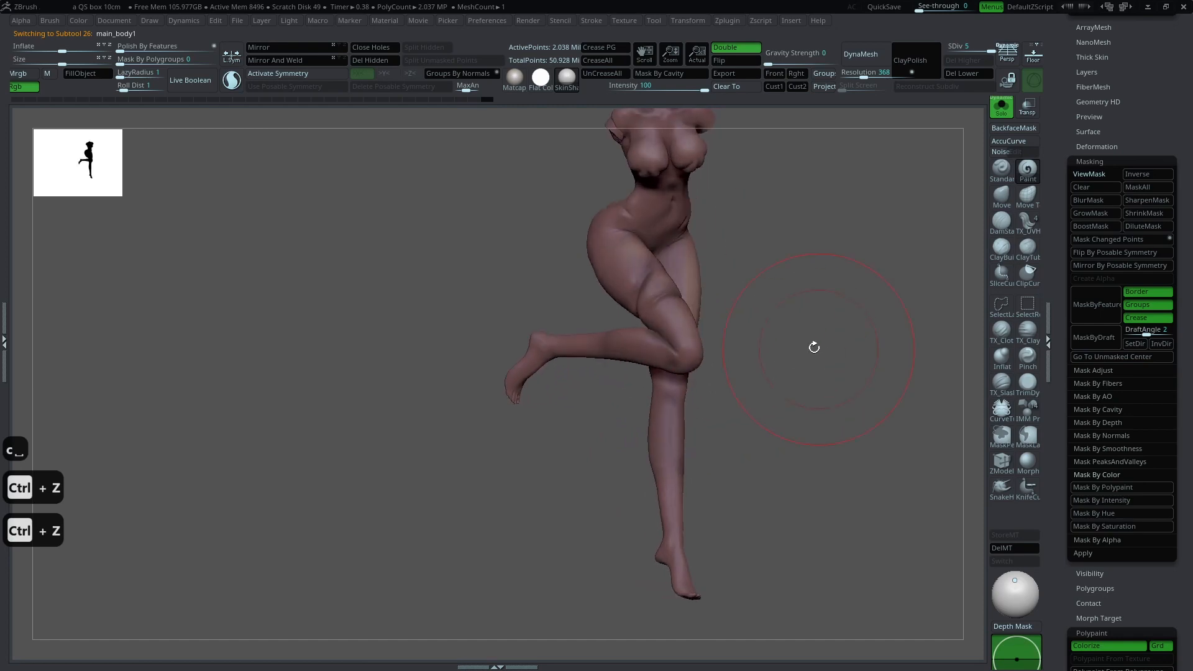
pyautogui.press('space')
pyautogui.moveTo(647, 347); pyautogui.dragTo(606, 344)
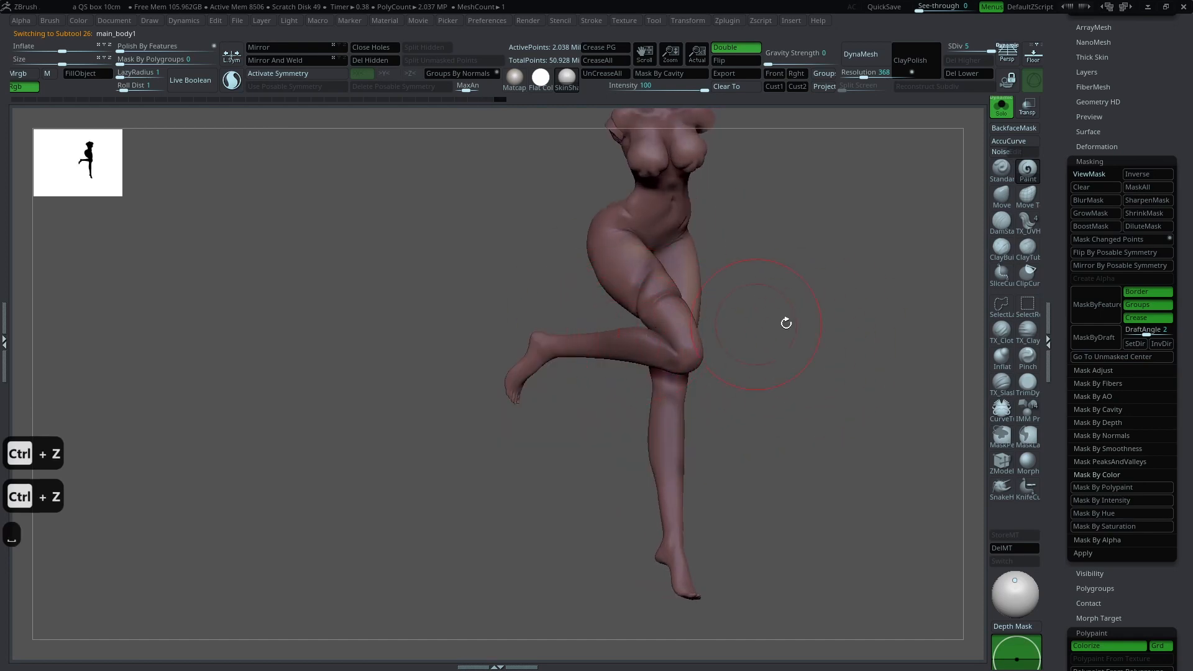
pyautogui.moveTo(726, 327); pyautogui.dragTo(798, 314, button='right')
pyautogui.click(1001, 108)
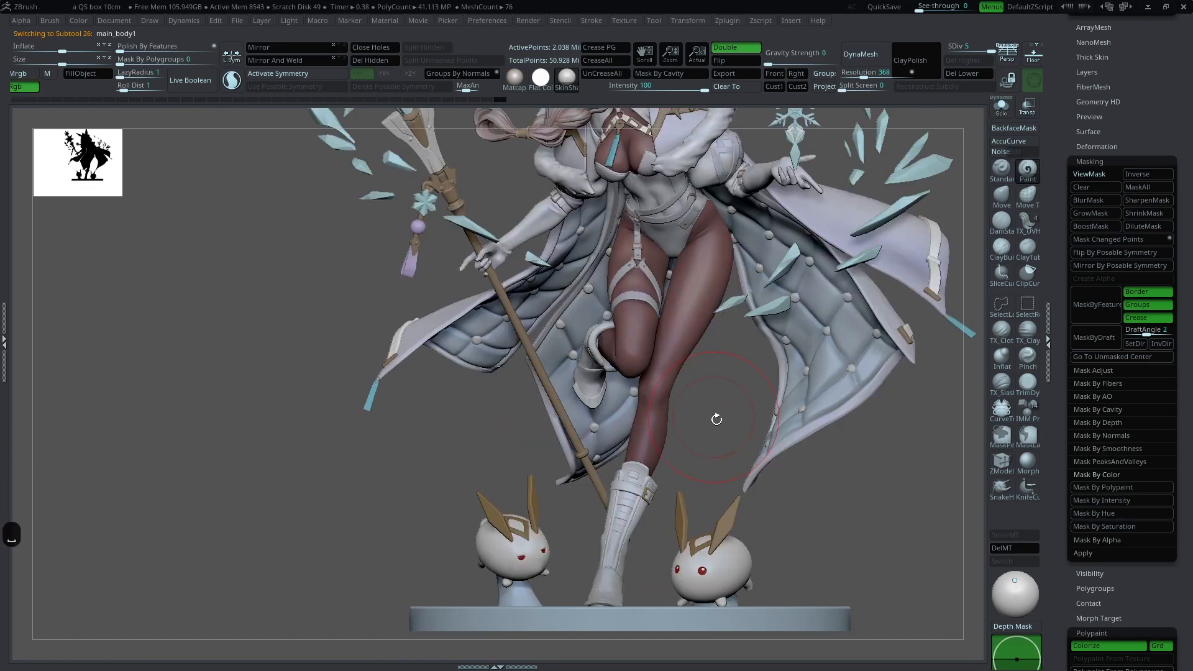
# Step: Switch to the Flat Color material, sample the leg's color, and blend soft shading over the standing leg
pyautogui.keyDown('ctrl'); pyautogui.moveTo(710, 410); pyautogui.dragTo(690, 281, button='right'); pyautogui.keyUp('ctrl')
pyautogui.click(538, 74)
pyautogui.keyDown('ctrl'); pyautogui.moveTo(879, 218); pyautogui.dragTo(648, 435, button='right'); pyautogui.keyUp('ctrl')
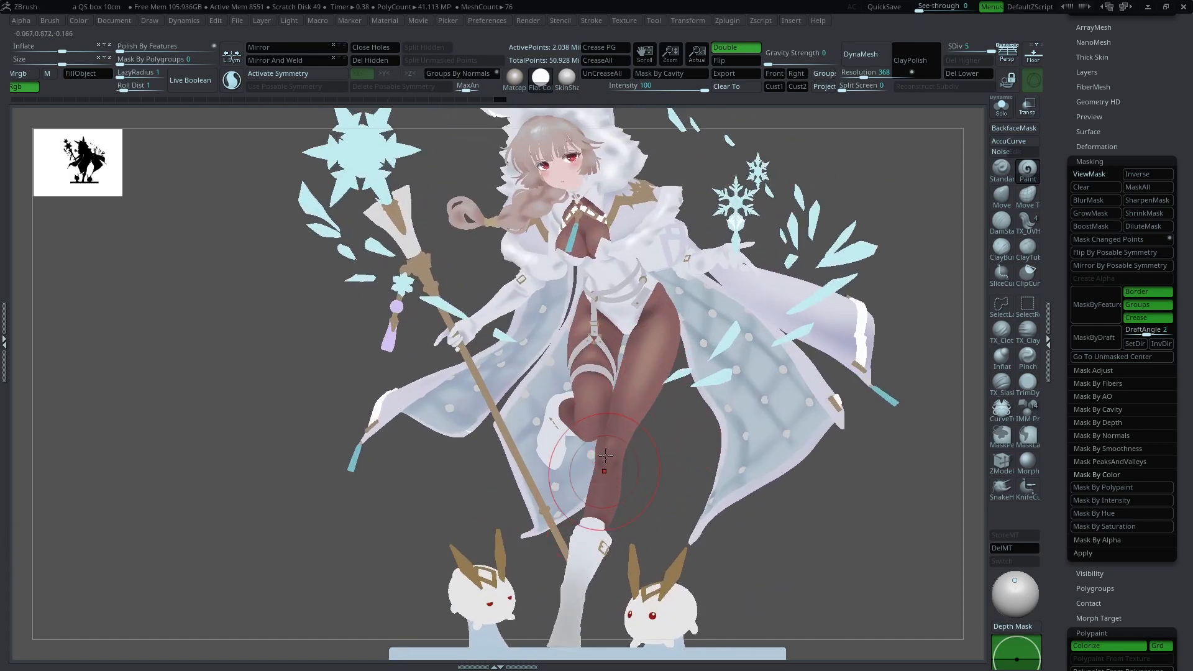
pyautogui.keyDown('alt'); pyautogui.moveTo(646, 447); pyautogui.dragTo(661, 393, button='right'); pyautogui.keyUp('alt')
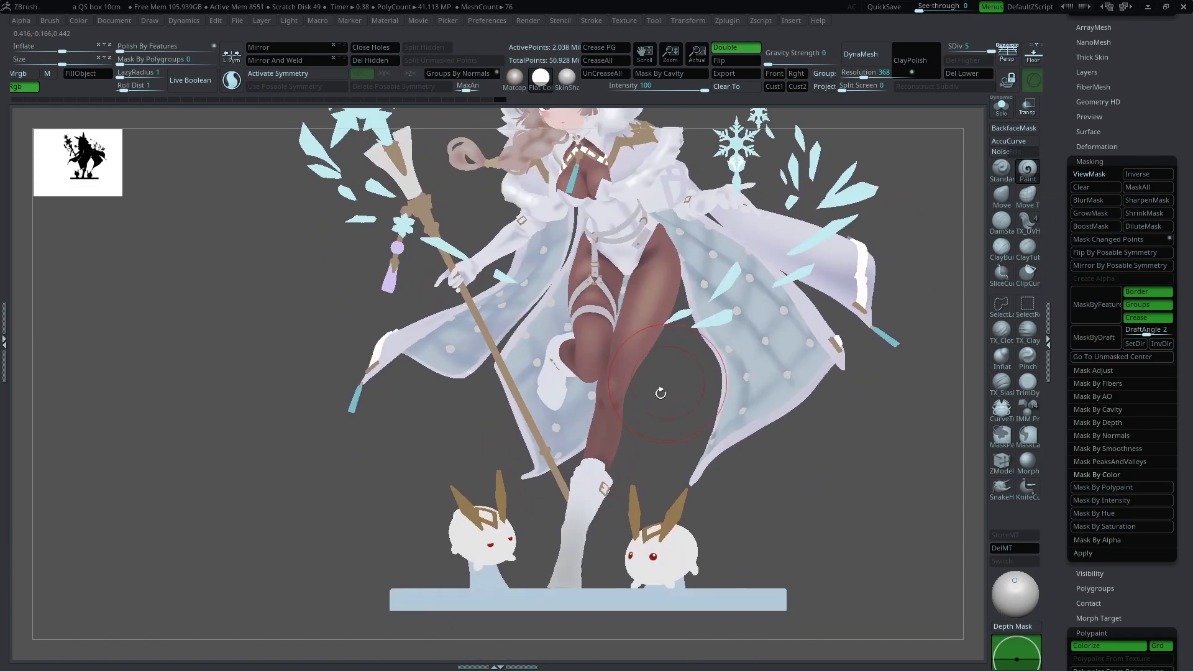
pyautogui.keyDown('alt'); pyautogui.moveTo(604, 442); pyautogui.dragTo(625, 454, button='right'); pyautogui.keyUp('alt')
pyautogui.press('c')
pyautogui.press('space')
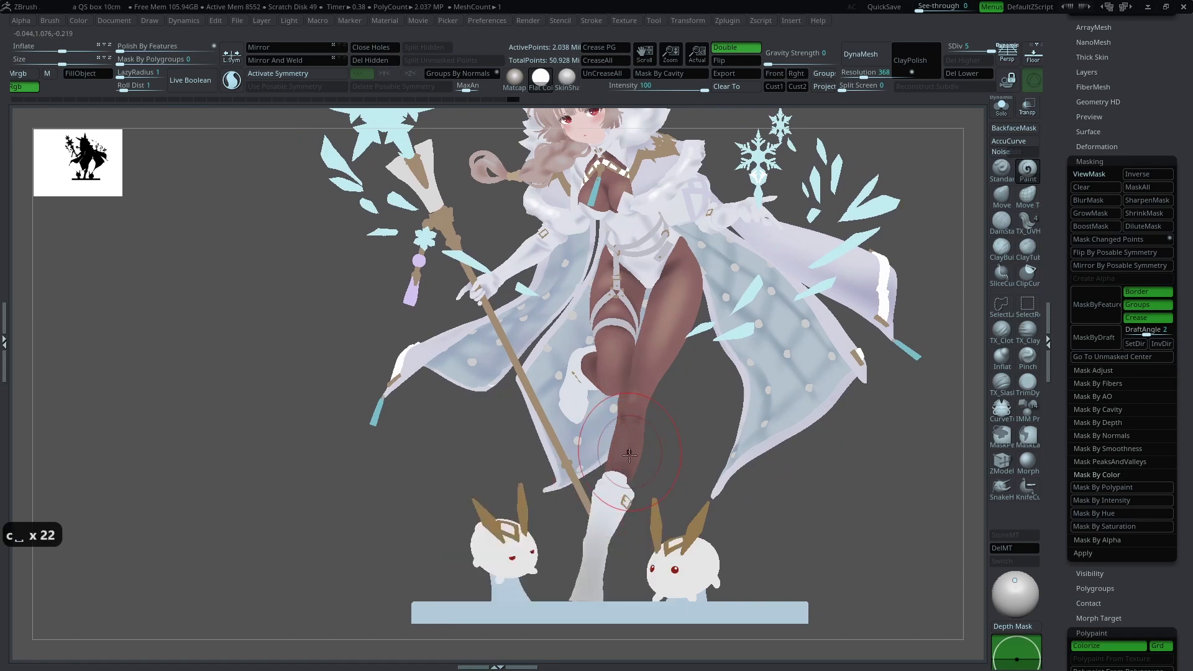
# Step: Paint soft shading around the bent knee of the raised leg with a smaller brush
pyautogui.moveTo(630, 455); pyautogui.dragTo(568, 369, button='right')
pyautogui.keyDown('ctrl'); pyautogui.moveTo(617, 359); pyautogui.dragTo(617, 397, button='right'); pyautogui.keyUp('ctrl')
pyautogui.press('space')
pyautogui.moveTo(617, 346); pyautogui.dragTo(608, 353)
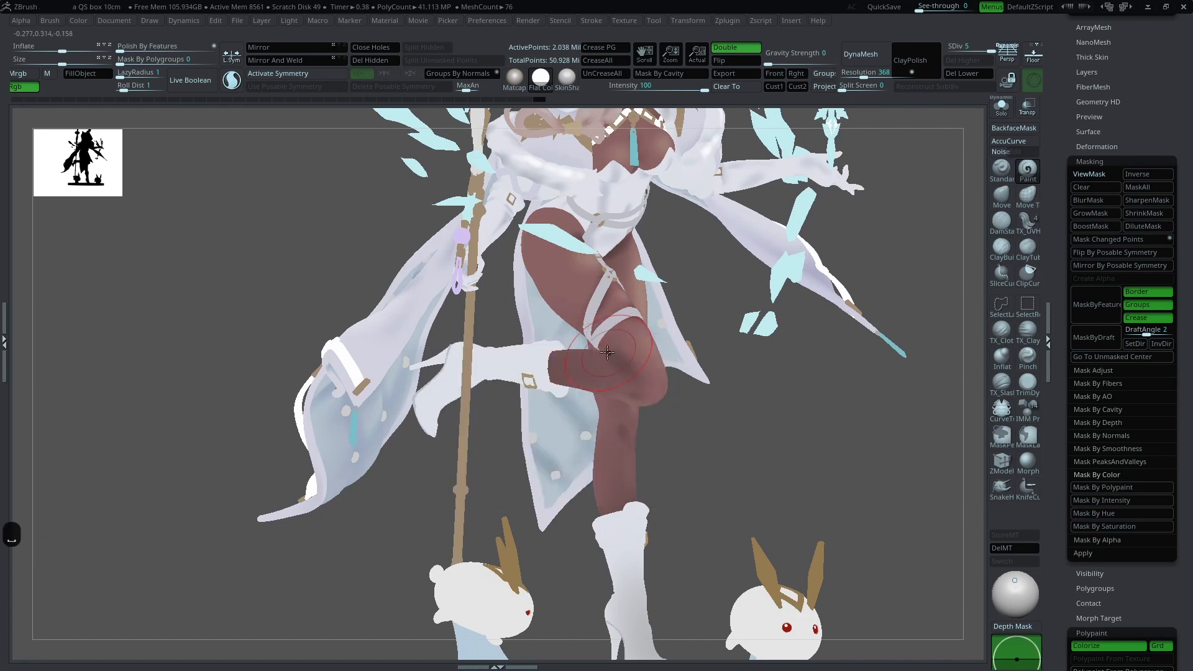
pyautogui.moveTo(698, 393); pyautogui.dragTo(690, 437, button='right')
# Step: Select and isolate the standing leg's boot Merged_Extract2_5, and undo a test stroke near its heel
pyautogui.keyDown('alt'); pyautogui.moveTo(617, 612); pyautogui.dragTo(710, 410, button='right'); pyautogui.keyUp('alt')
pyautogui.keyDown('alt'); pyautogui.click(648, 384); pyautogui.keyUp('alt')
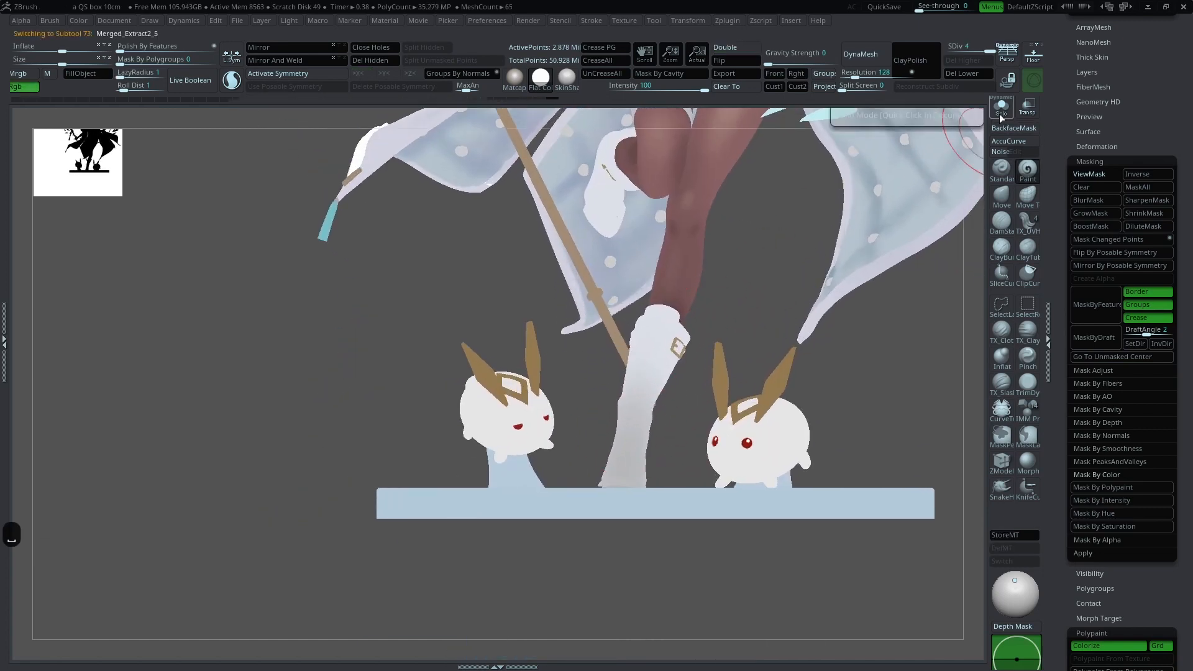
pyautogui.click(1002, 111)
pyautogui.moveTo(840, 289); pyautogui.dragTo(810, 317, button='right')
pyautogui.moveTo(705, 511); pyautogui.dragTo(721, 507, button='right')
pyautogui.moveTo(721, 506)
pyautogui.keyDown('alt'); pyautogui.mouseDown(button='right')
pyautogui.moveTo(693, 356)
pyautogui.moveTo(689, 422)
pyautogui.mouseUp(button='right'); pyautogui.keyUp('alt')
pyautogui.moveTo(546, 427); pyautogui.dragTo(531, 439)
pyautogui.hotkey('ctrl', 'z')
# Step: Sample the boot's color, pick a near-white tint, blend a soft gradient over the boot, and show all subtools
pyautogui.press('space')
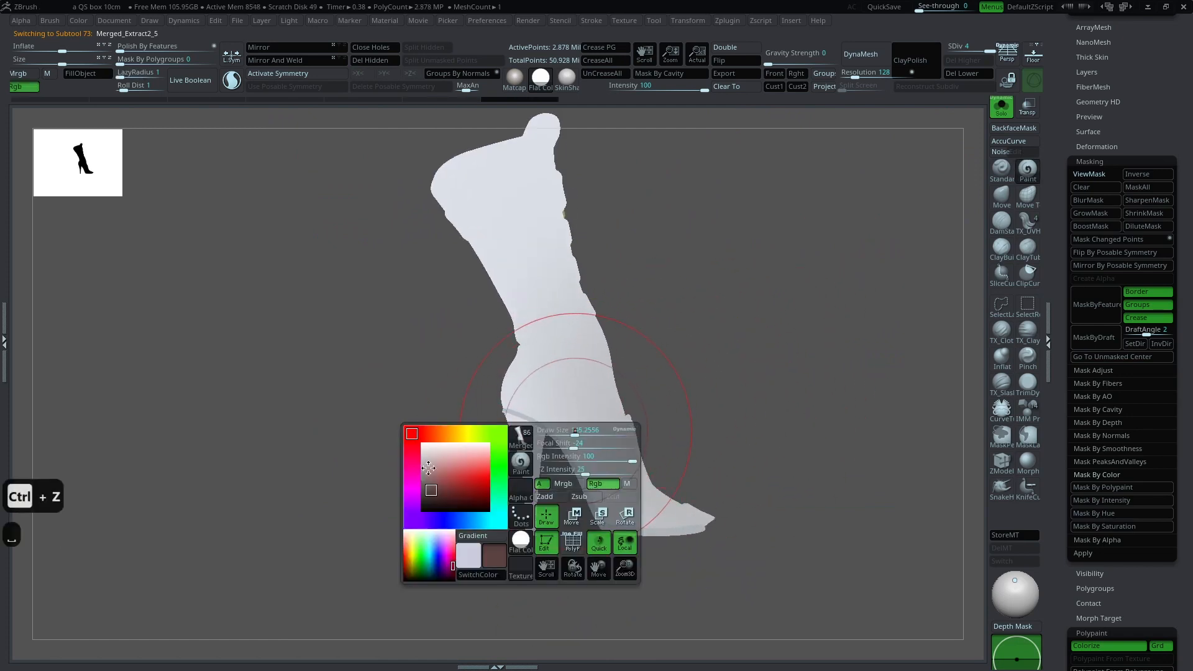
pyautogui.press('c')
pyautogui.press('space')
pyautogui.press('c')
pyautogui.press('space')
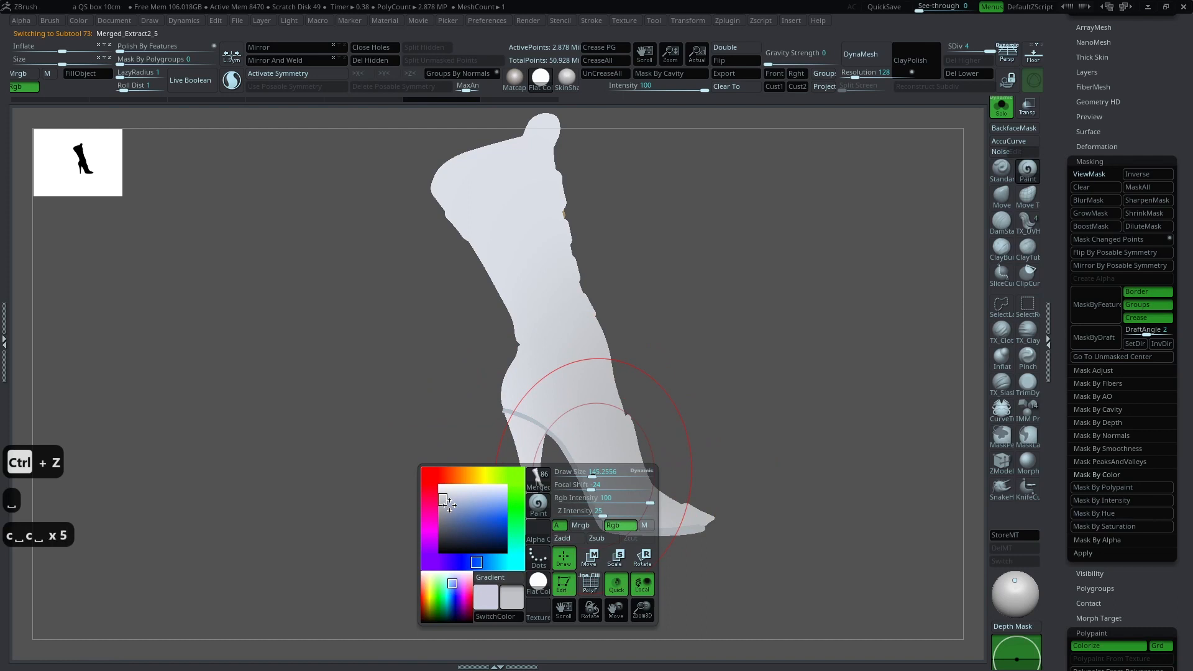
pyautogui.click(442, 488)
pyautogui.keyDown('ctrl'); pyautogui.moveTo(606, 520); pyautogui.dragTo(978, 153, button='right'); pyautogui.keyUp('ctrl')
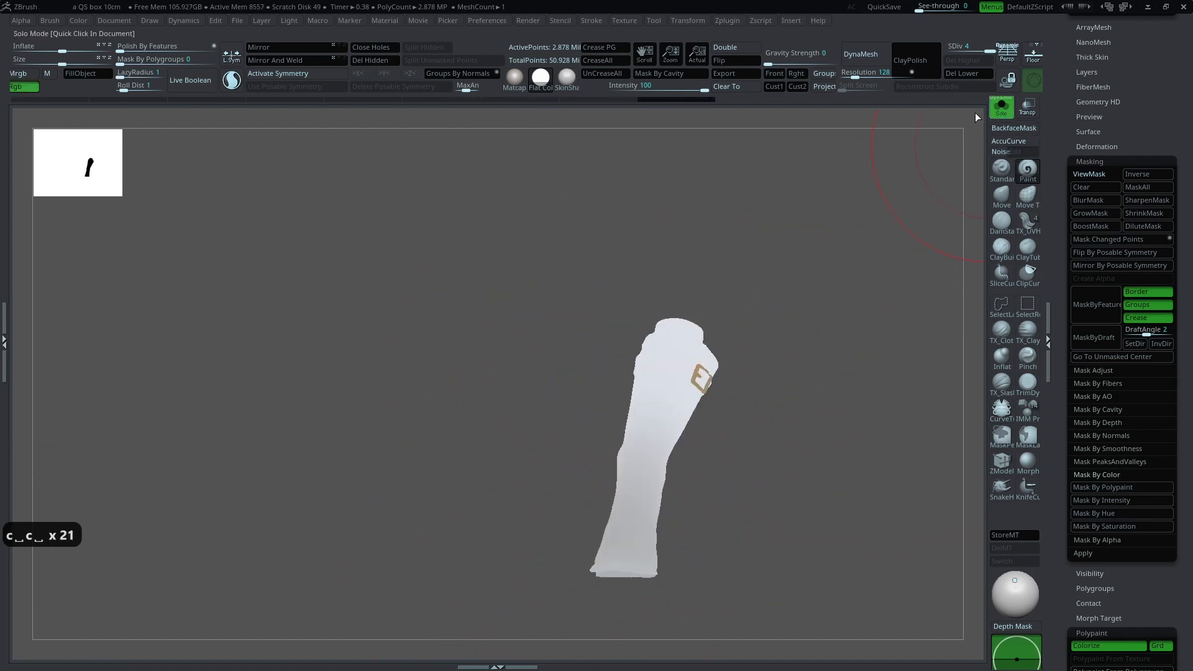
pyautogui.click(1001, 107)
# Step: Select the raised leg's boot Merged_Extract2_6, isolate it, and switch to the SkinShade material
pyautogui.keyDown('alt'); pyautogui.click(586, 359); pyautogui.keyUp('alt')
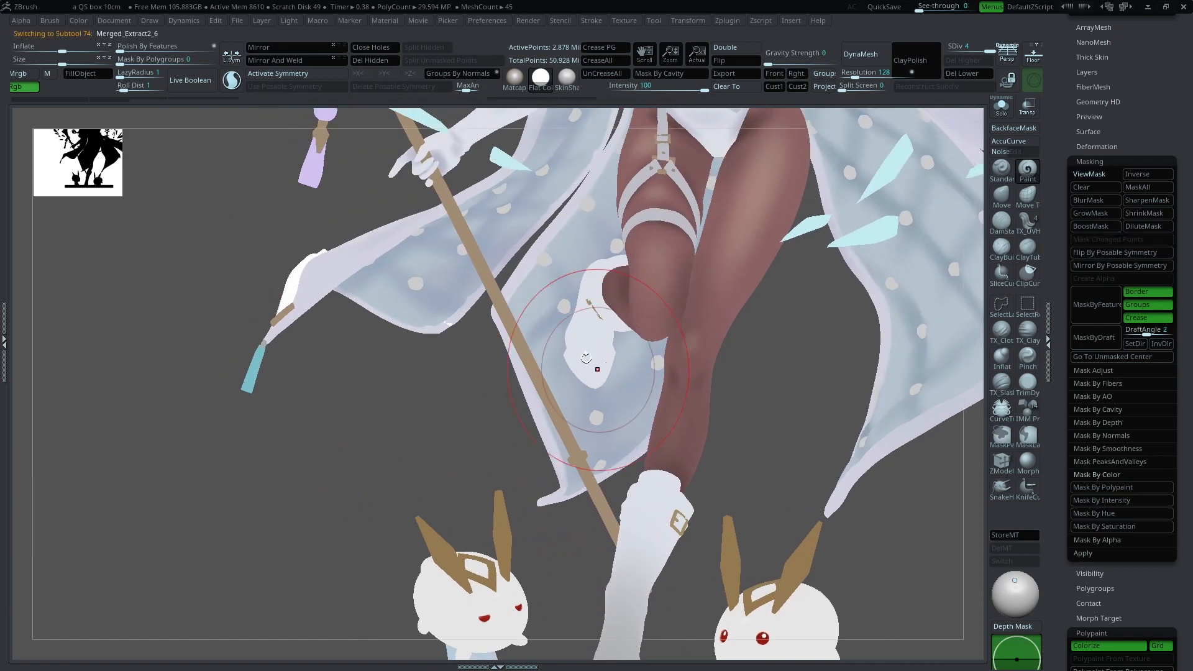
pyautogui.moveTo(482, 366); pyautogui.dragTo(556, 347, button='right')
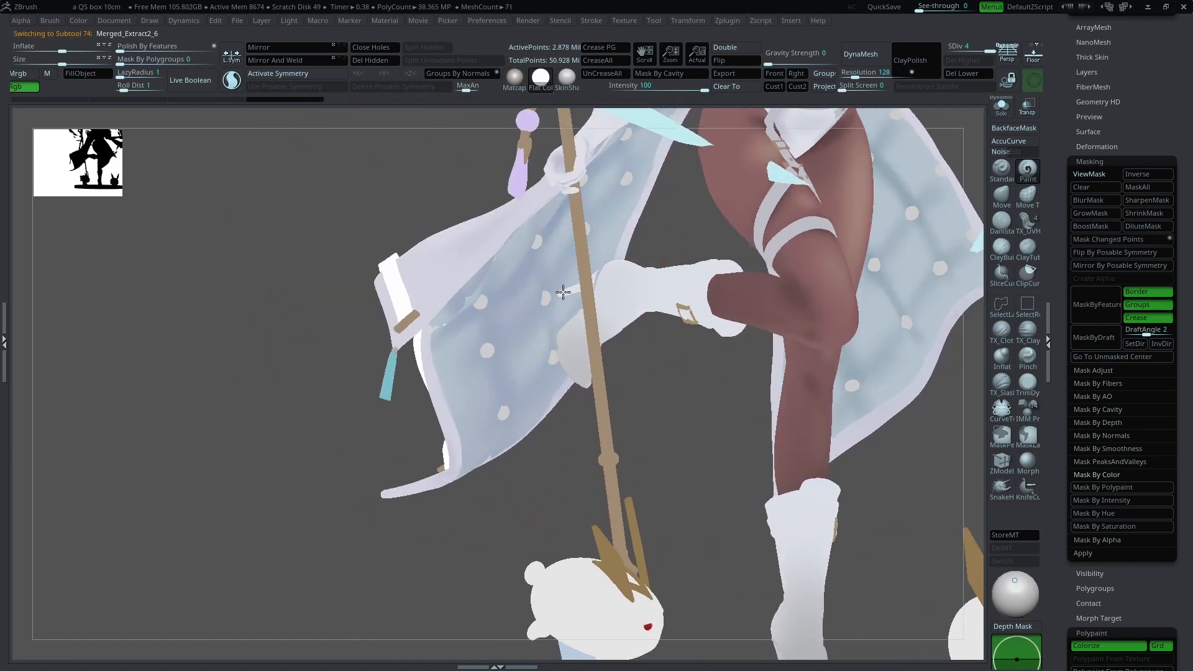
pyautogui.click(1000, 107)
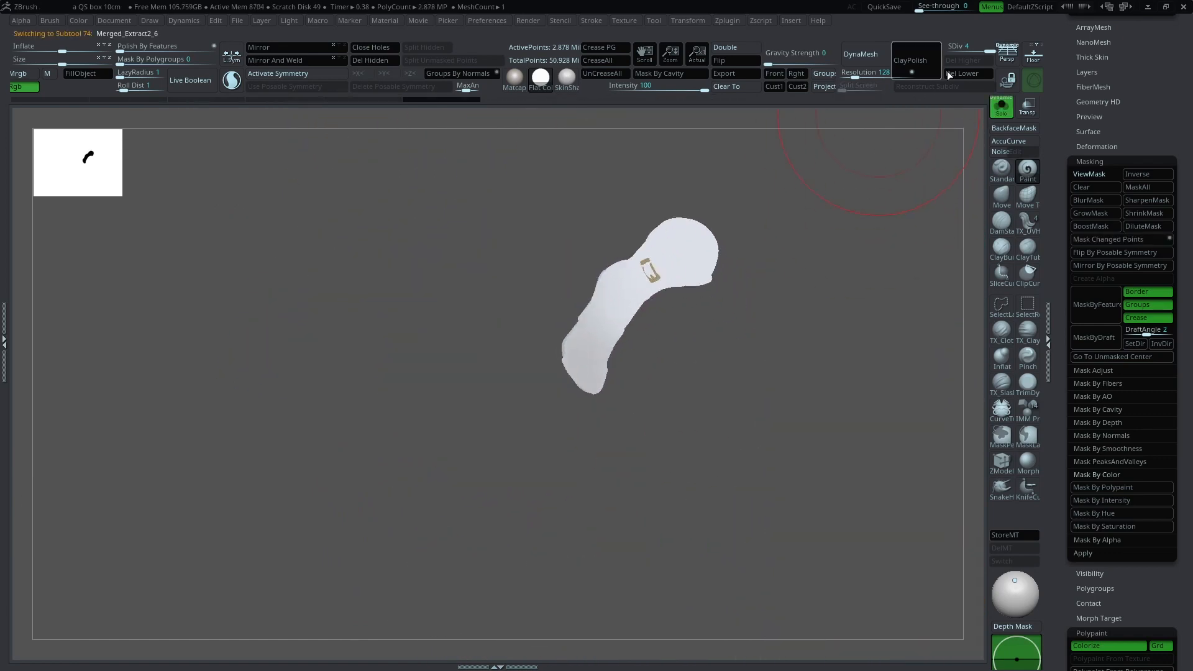
pyautogui.click(567, 78)
pyautogui.moveTo(746, 186)
pyautogui.keyDown('ctrl'); pyautogui.mouseDown(button='right')
pyautogui.moveTo(860, 317)
pyautogui.moveTo(859, 196)
pyautogui.moveTo(760, 373)
pyautogui.moveTo(762, 419)
pyautogui.mouseUp(button='right'); pyautogui.keyUp('ctrl')
# Step: Mask the whole boot except its front tongue polygroup behind the straps and return to drawing mode
pyautogui.press('w')
pyautogui.keyDown('ctrl'); pyautogui.click(602, 413); pyautogui.keyUp('ctrl')
pyautogui.moveTo(606, 407); pyautogui.dragTo(652, 366, button='right')
pyautogui.press('q')
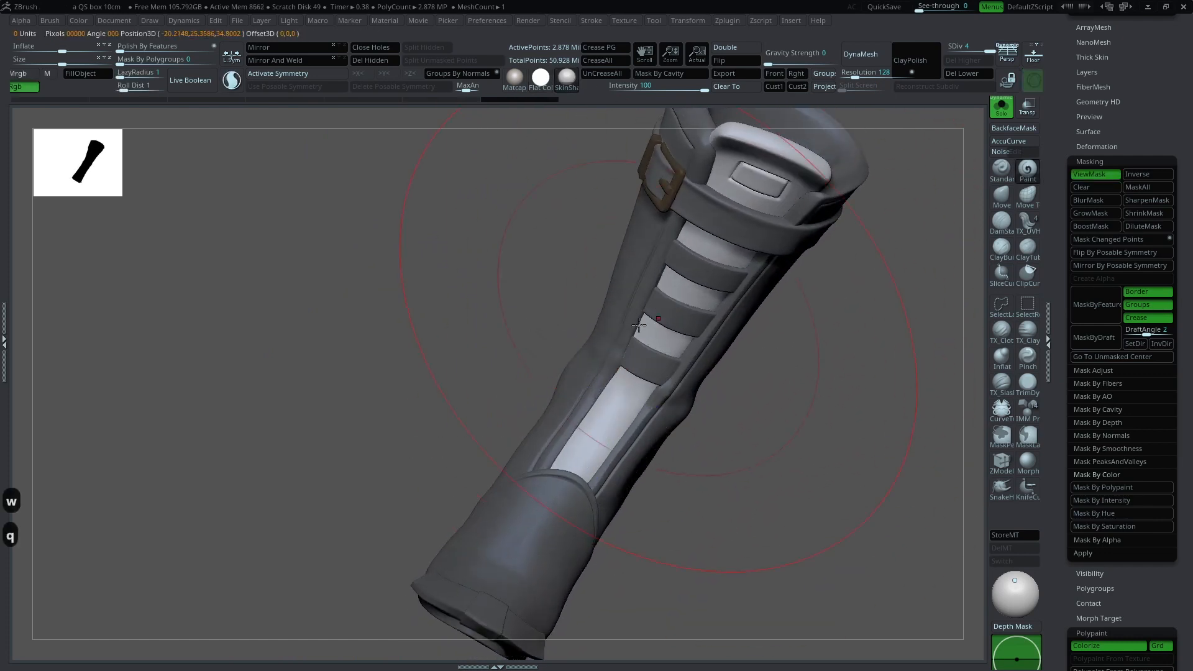
# Step: Adjust the brush size, pick a blue tint, try shading the raised boot's unmasked tongue, and undo the last stroke
pyautogui.press('space')
pyautogui.moveTo(492, 375); pyautogui.dragTo(491, 382)
pyautogui.press('space')
pyautogui.moveTo(672, 323); pyautogui.dragTo(651, 323)
pyautogui.moveTo(701, 248); pyautogui.dragTo(690, 204, button='right')
pyautogui.press('space')
pyautogui.click(597, 291)
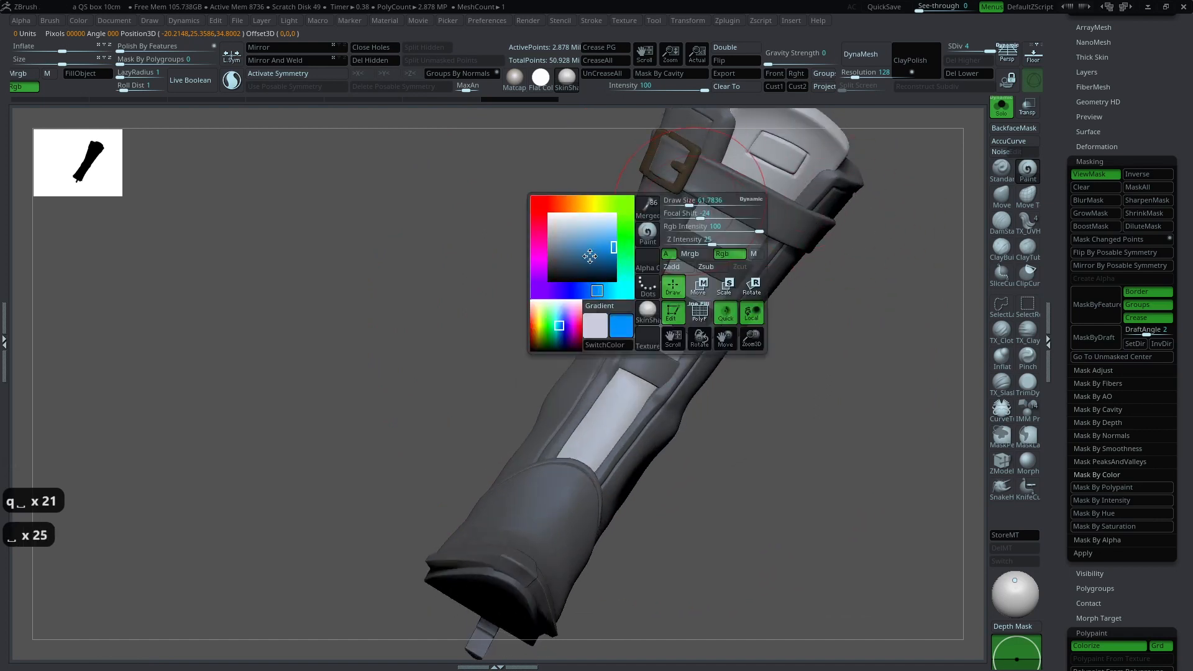
pyautogui.press('space')
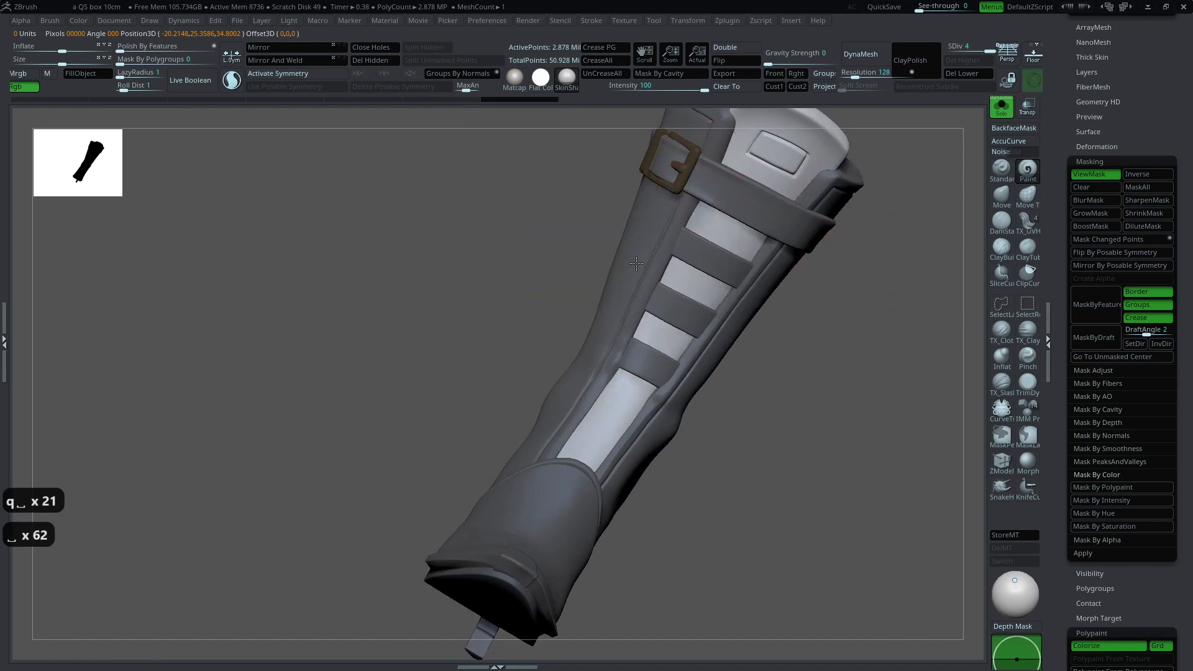
pyautogui.press('space')
pyautogui.press('space')
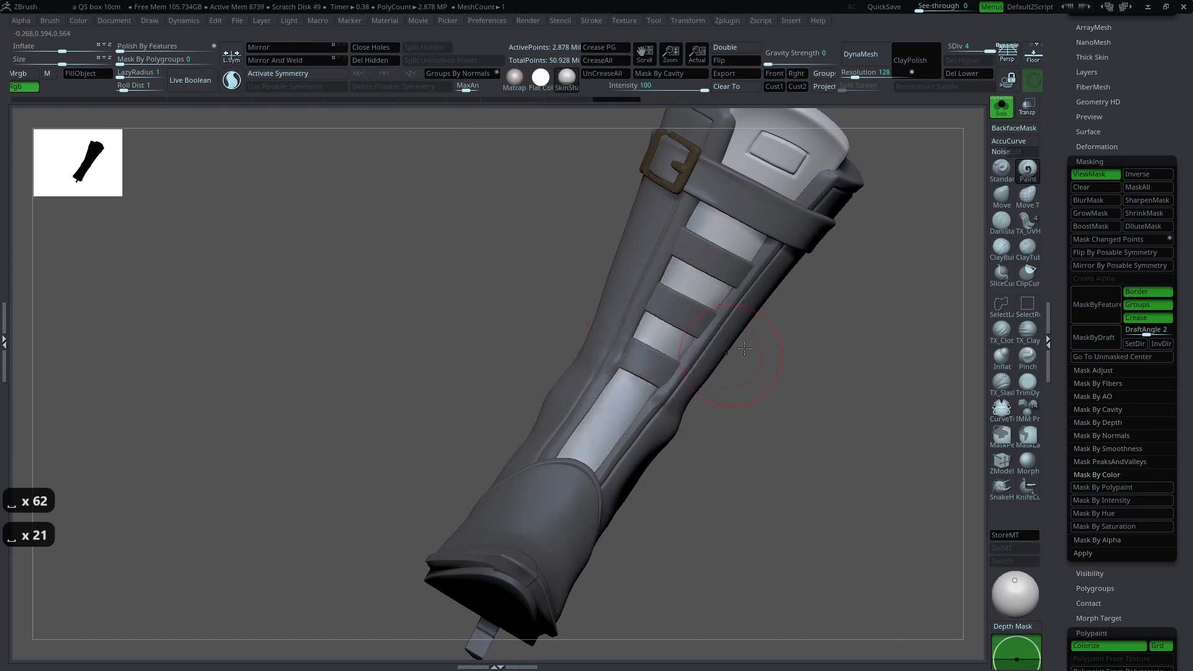
pyautogui.hotkey('ctrl', 'z')
# Step: Blend a muted grey-blue over the raised boot's tongue between the straps and clear the mask
pyautogui.press('space')
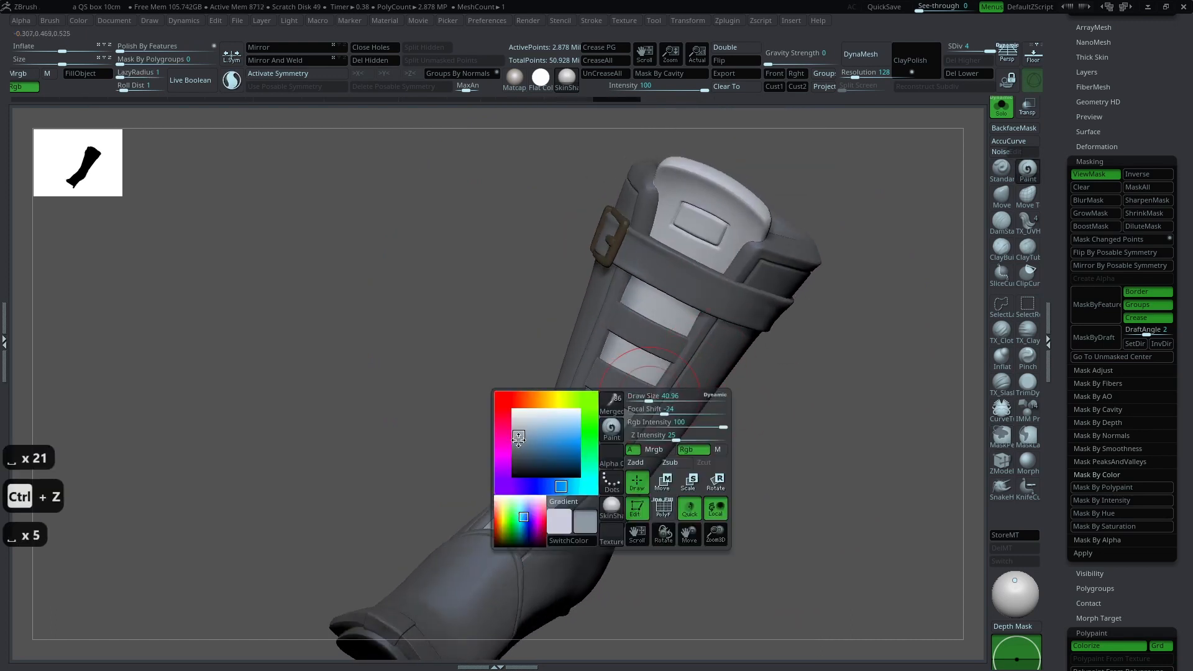
pyautogui.press('space')
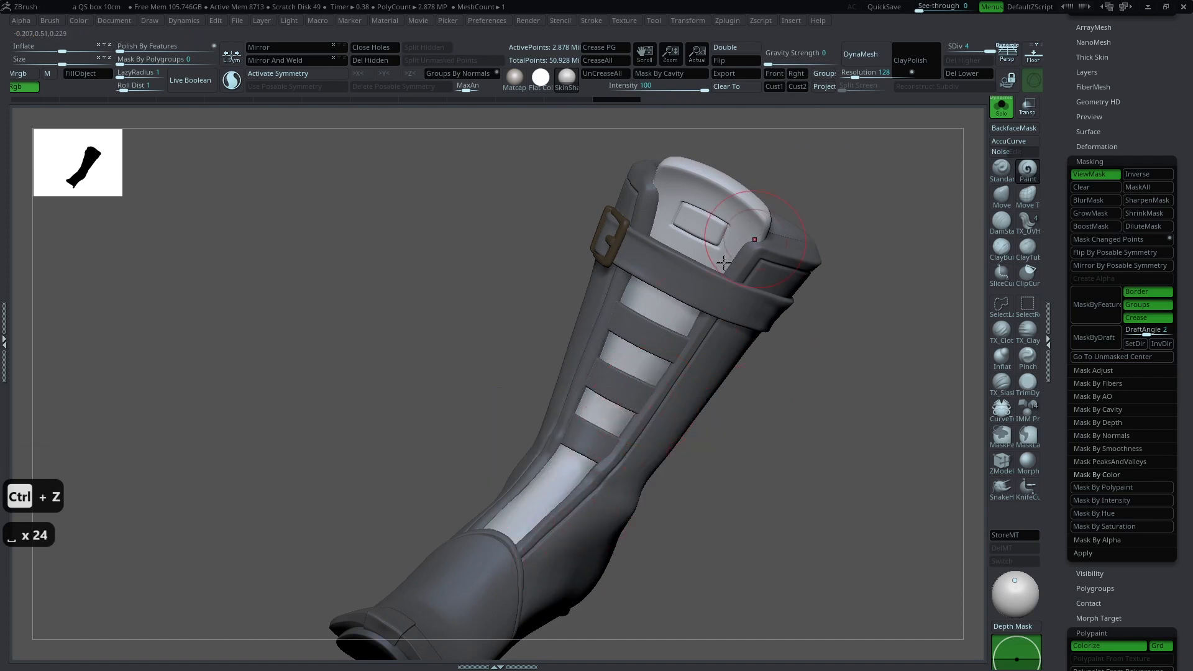
pyautogui.keyDown('ctrl'); pyautogui.moveTo(893, 269); pyautogui.dragTo(896, 280); pyautogui.keyUp('ctrl')
pyautogui.keyDown('ctrl'); pyautogui.moveTo(889, 292); pyautogui.dragTo(812, 278, button='right'); pyautogui.keyUp('ctrl')
pyautogui.hotkey('ctrl', 'z')
pyautogui.press('space')
pyautogui.keyDown('ctrl'); pyautogui.moveTo(800, 306); pyautogui.dragTo(831, 373); pyautogui.keyUp('ctrl')
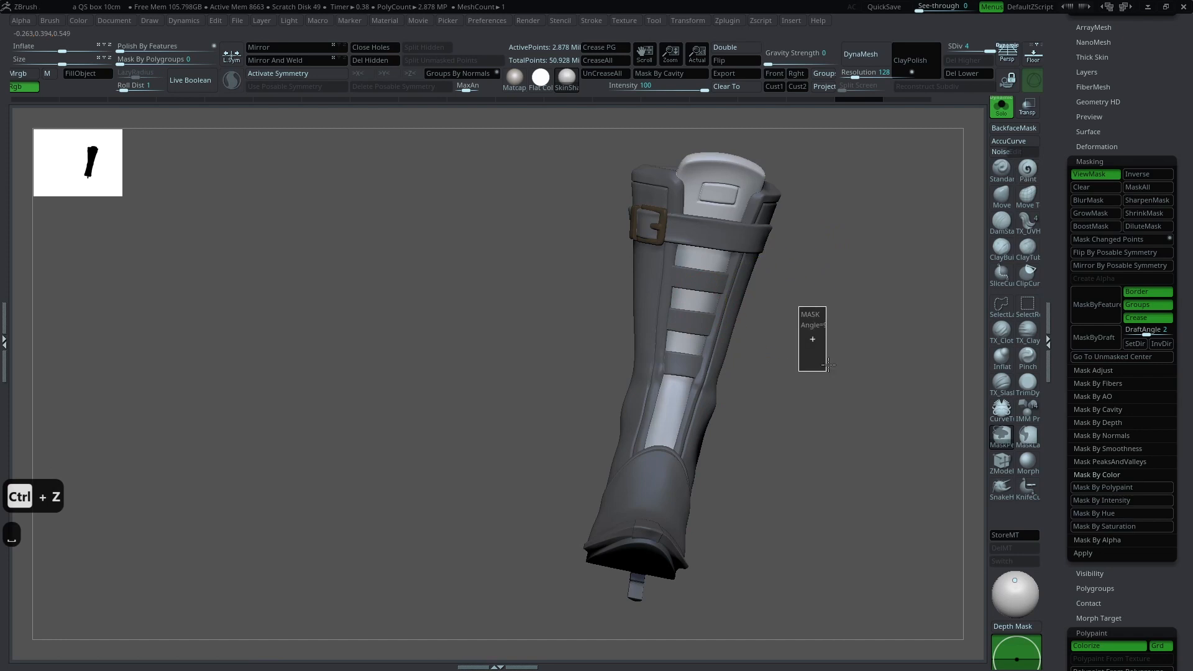
pyautogui.keyDown('ctrl'); pyautogui.moveTo(830, 373); pyautogui.dragTo(815, 339, button='right'); pyautogui.keyUp('ctrl')
pyautogui.moveTo(815, 339); pyautogui.dragTo(832, 392, button='right')
pyautogui.moveTo(755, 415); pyautogui.dragTo(714, 429, button='right')
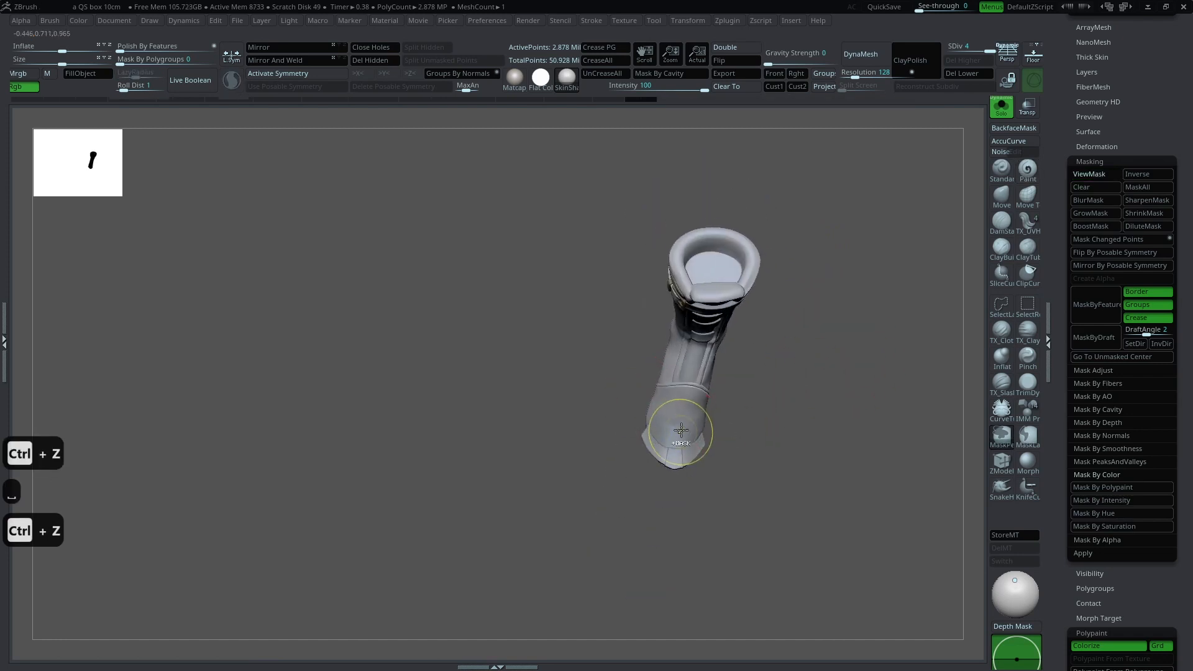
# Step: Resize the brush, softly shade the foot of the raised boot in grey-blue, and undo the last three strokes
pyautogui.hotkey('ctrl', 'z')
pyautogui.press('space')
pyautogui.moveTo(687, 424); pyautogui.dragTo(696, 425)
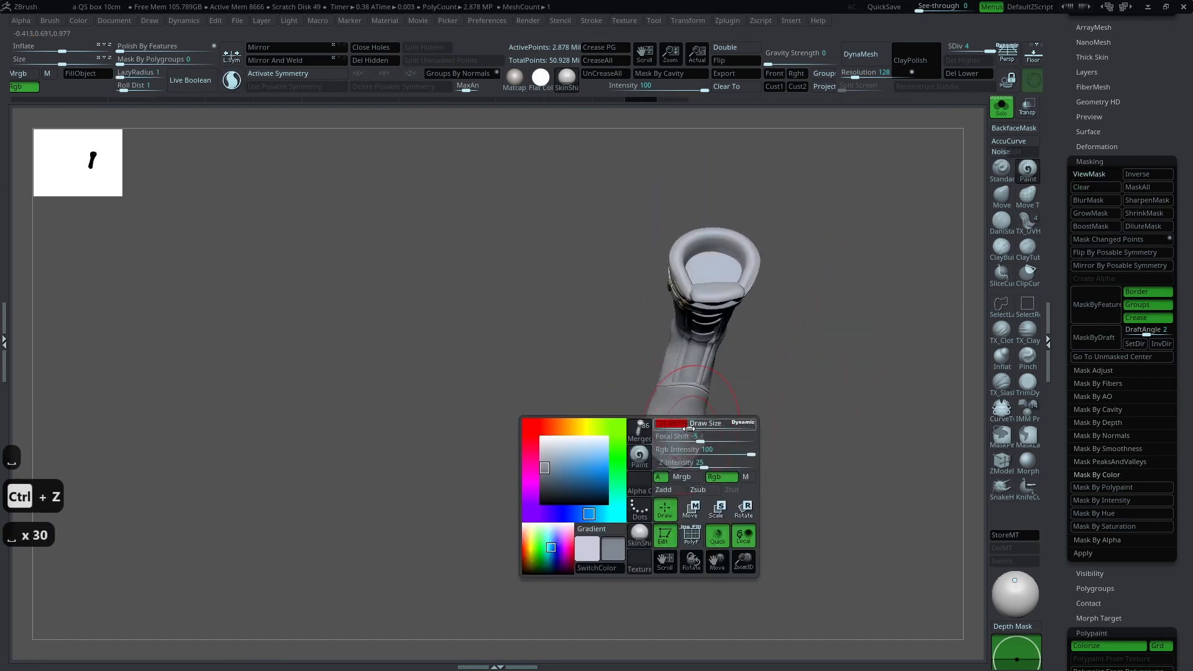
pyautogui.moveTo(635, 412); pyautogui.dragTo(626, 372, button='right')
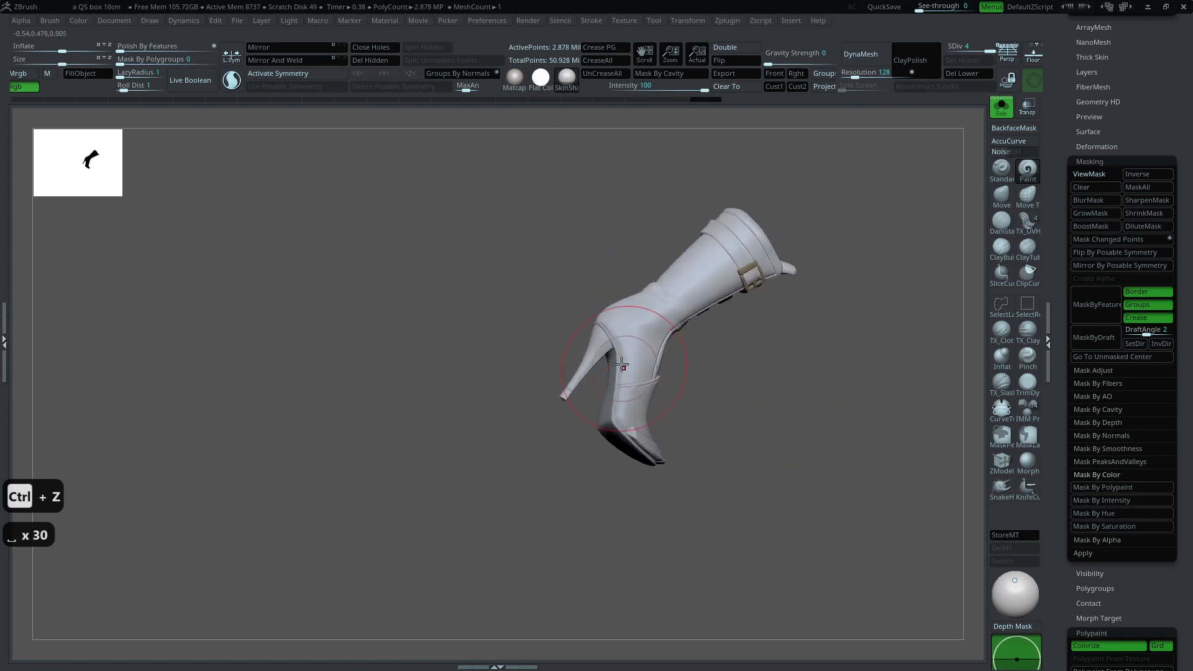
pyautogui.moveTo(660, 417); pyautogui.dragTo(802, 289, button='right')
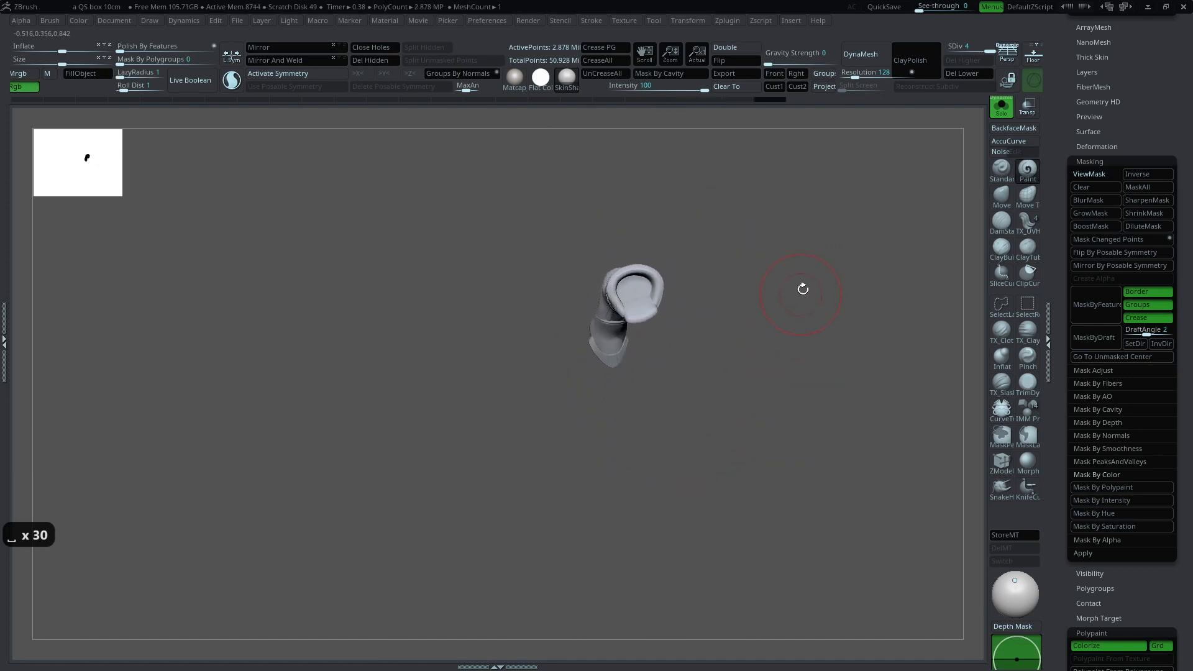
pyautogui.hotkey('ctrl', 'z')
pyautogui.hotkey('ctrl', 'z')
pyautogui.hotkey('ctrl', 'z')
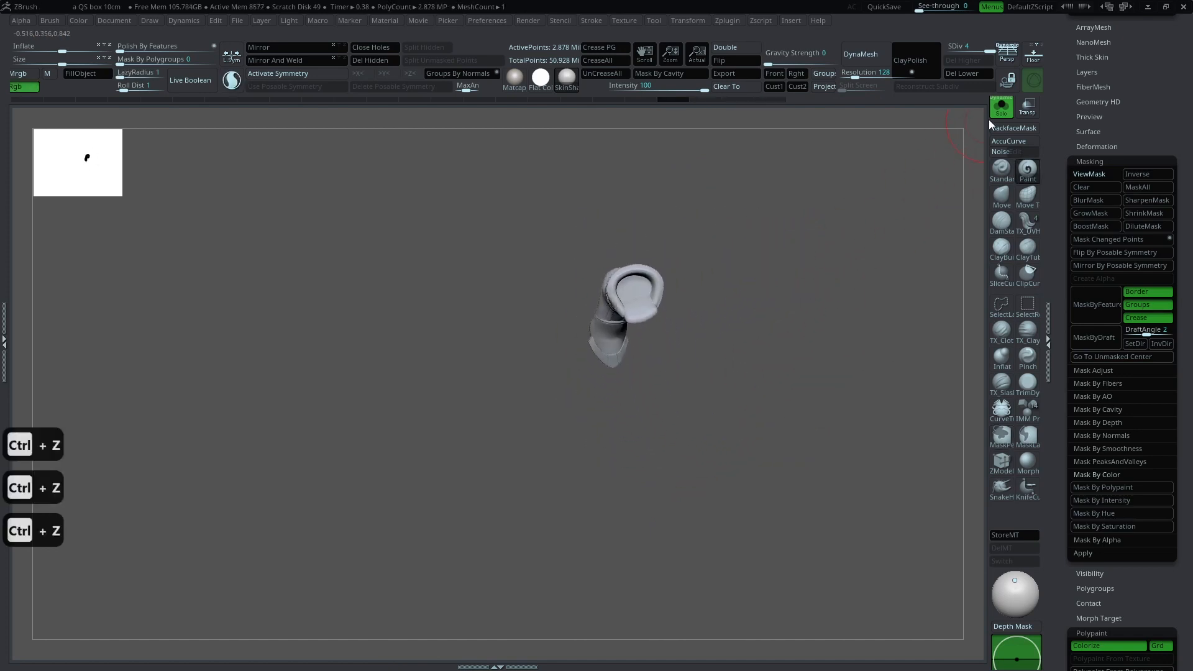
# Step: Select the standing leg's boot Merged_Extract2_5, mask everything except its front tongue, and isolate the boot
pyautogui.click(998, 112)
pyautogui.keyDown('alt'); pyautogui.moveTo(736, 433); pyautogui.dragTo(750, 343, button='right'); pyautogui.keyUp('alt')
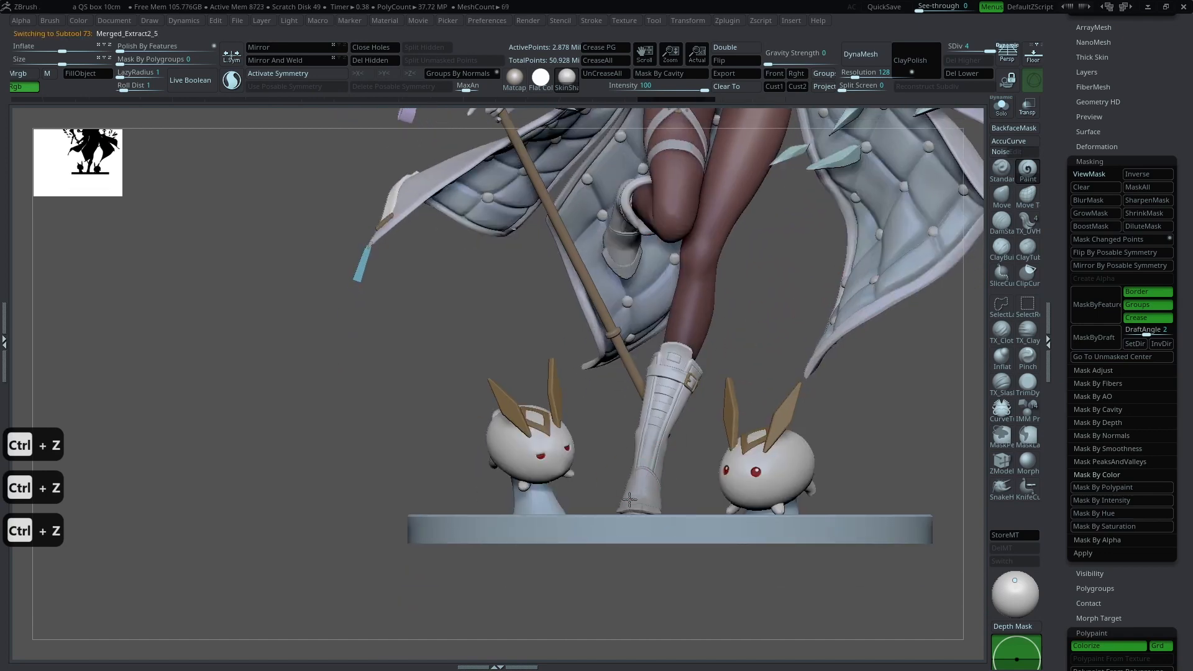
pyautogui.moveTo(687, 422); pyautogui.dragTo(665, 449, button='right')
pyautogui.moveTo(727, 332); pyautogui.dragTo(651, 410, button='right')
pyautogui.press('w')
pyautogui.press('q')
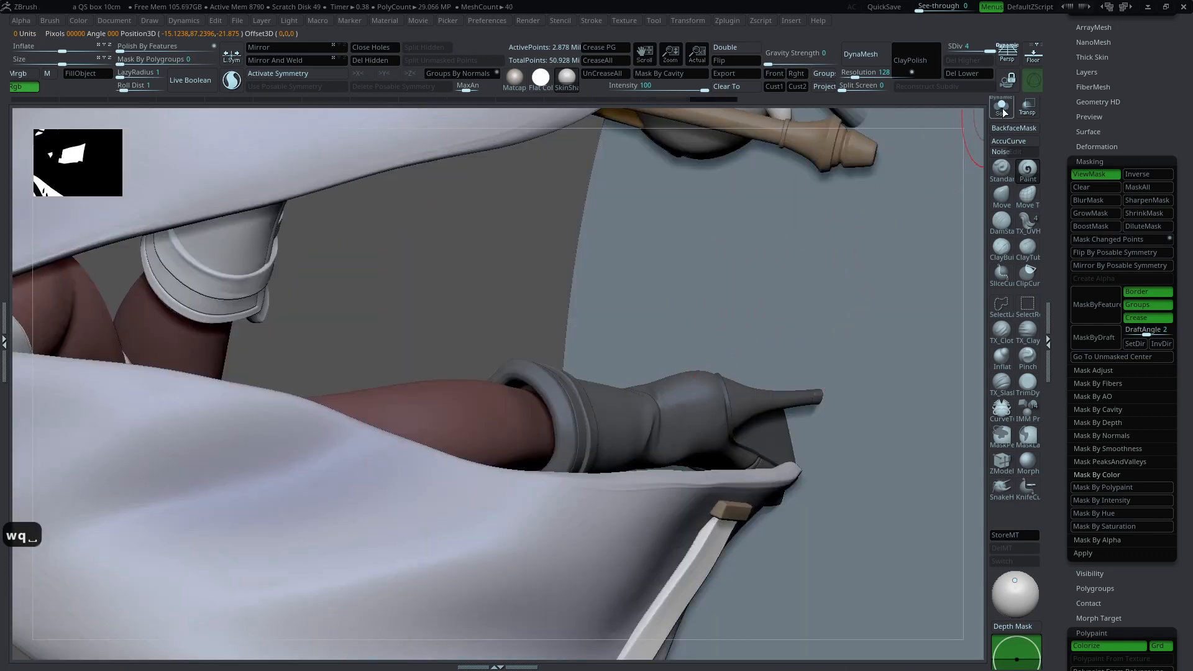
pyautogui.click(1002, 107)
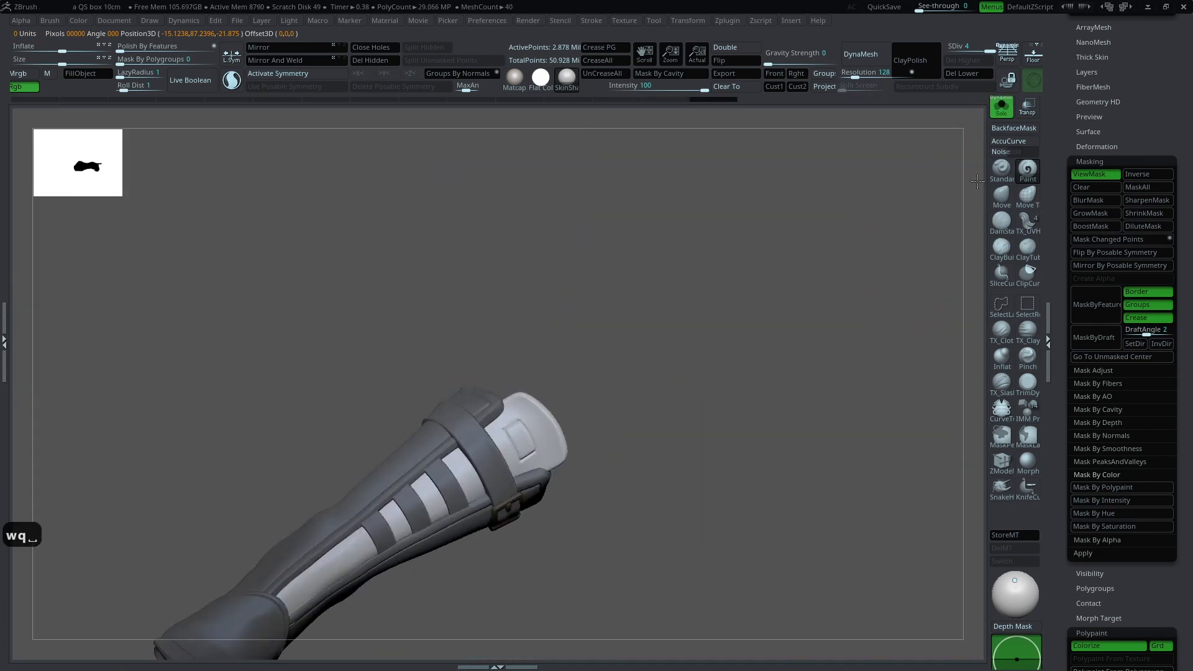
# Step: Shade the standing boot's tongue behind the straps and turn off the mask display
pyautogui.press('space')
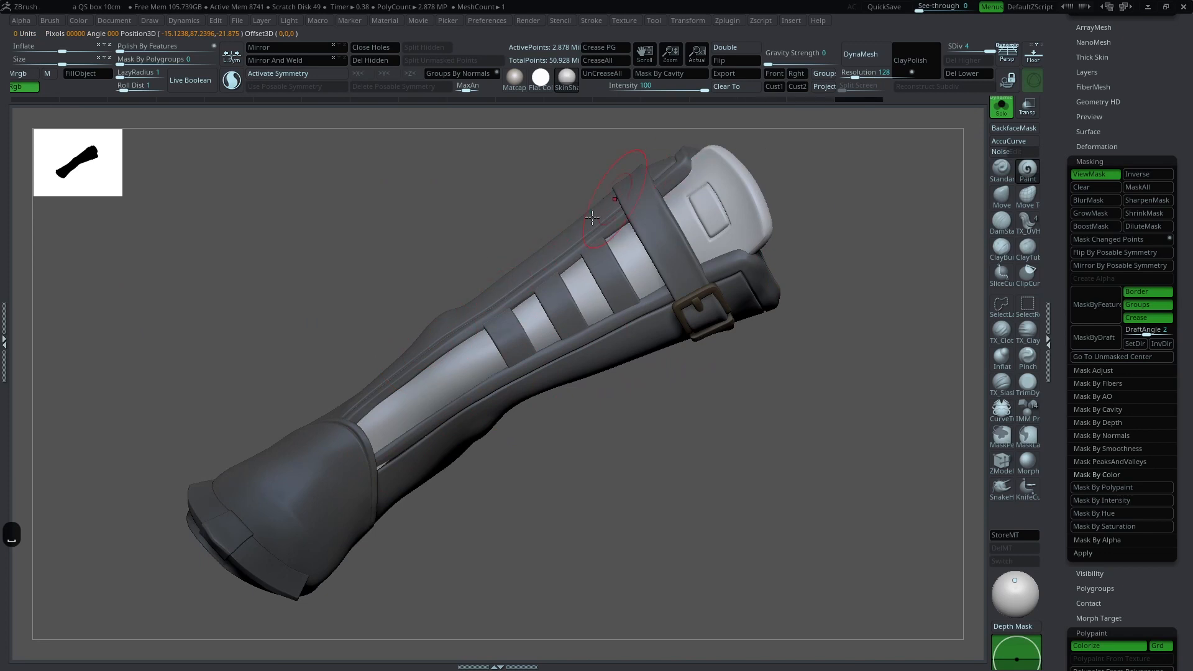
pyautogui.hotkey('ctrl', 'h')
pyautogui.keyDown('ctrl'); pyautogui.moveTo(855, 264); pyautogui.dragTo(860, 236, button='right'); pyautogui.keyUp('ctrl')
pyautogui.moveTo(860, 236); pyautogui.dragTo(912, 174, button='right')
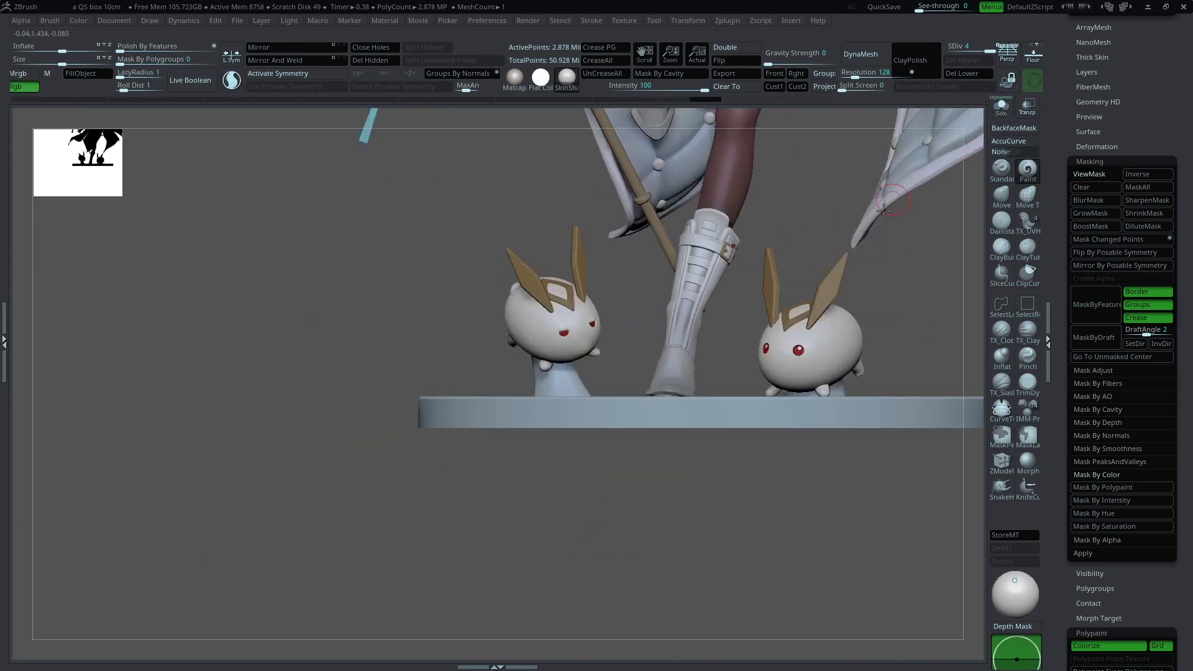
# Step: Sample the boot's light color and soften the shading on the standing boot's toe
pyautogui.keyDown('alt'); pyautogui.moveTo(780, 223); pyautogui.dragTo(761, 250, button='right'); pyautogui.keyUp('alt')
pyautogui.keyDown('alt'); pyautogui.moveTo(879, 404); pyautogui.dragTo(862, 469, button='right'); pyautogui.keyUp('alt')
pyautogui.keyDown('ctrl'); pyautogui.moveTo(861, 469); pyautogui.dragTo(872, 353, button='right'); pyautogui.keyUp('ctrl')
pyautogui.keyDown('ctrl'); pyautogui.moveTo(872, 353); pyautogui.dragTo(908, 433, button='right'); pyautogui.keyUp('ctrl')
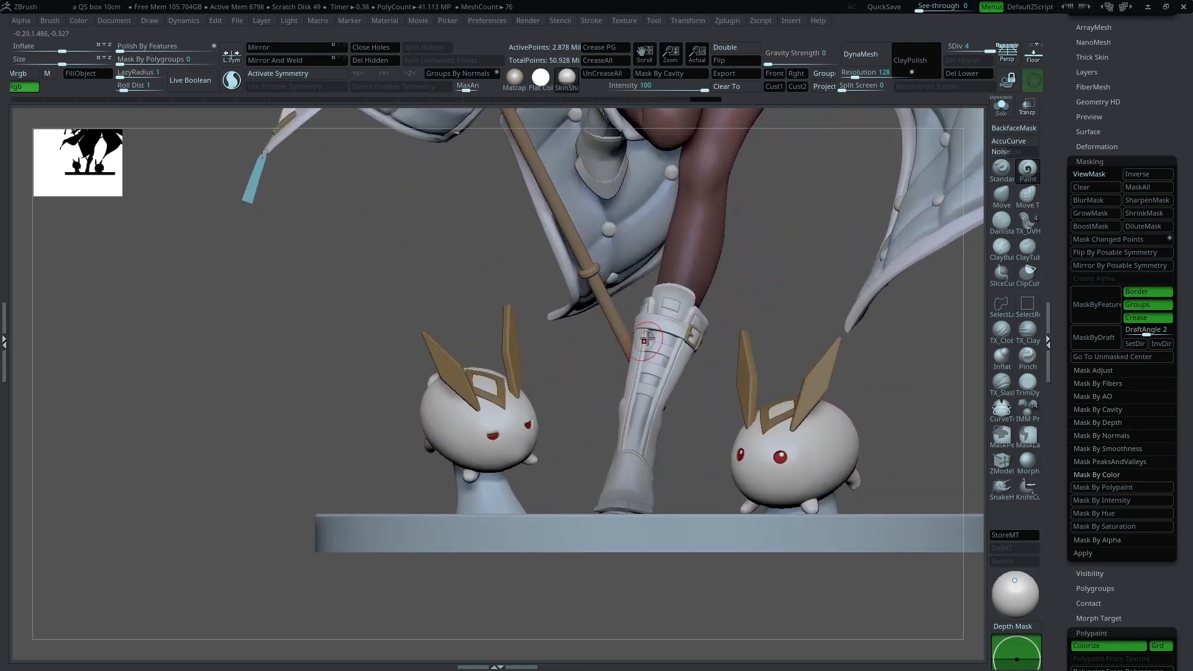
pyautogui.press('space')
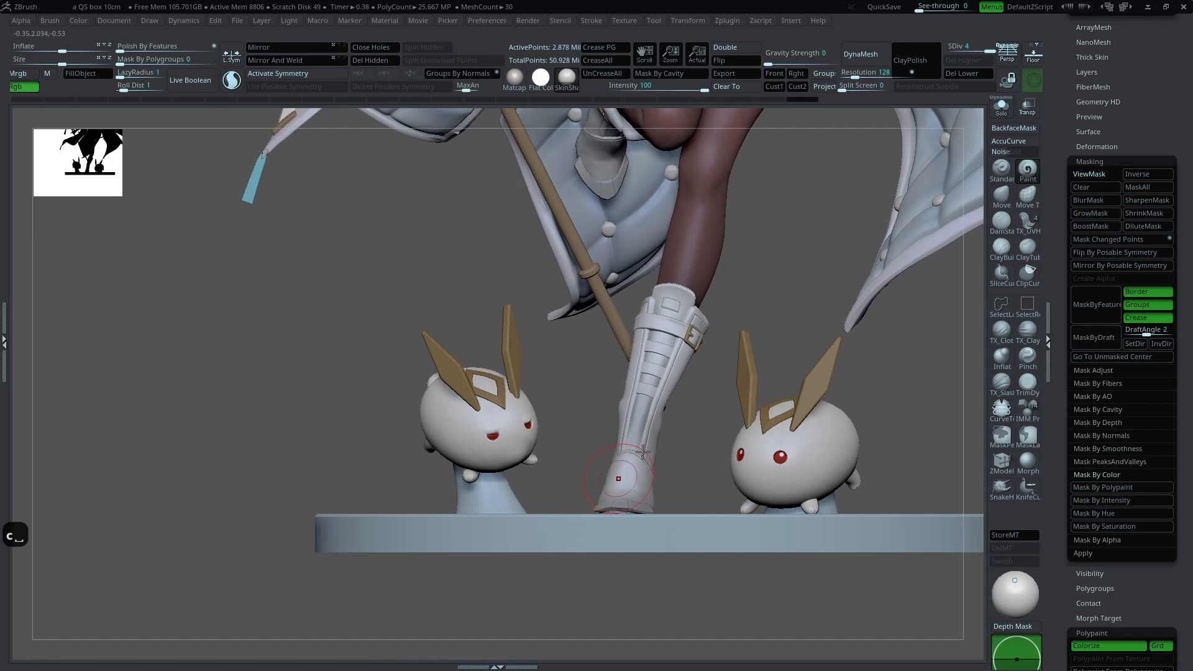
pyautogui.moveTo(614, 483); pyautogui.dragTo(631, 485, button='right')
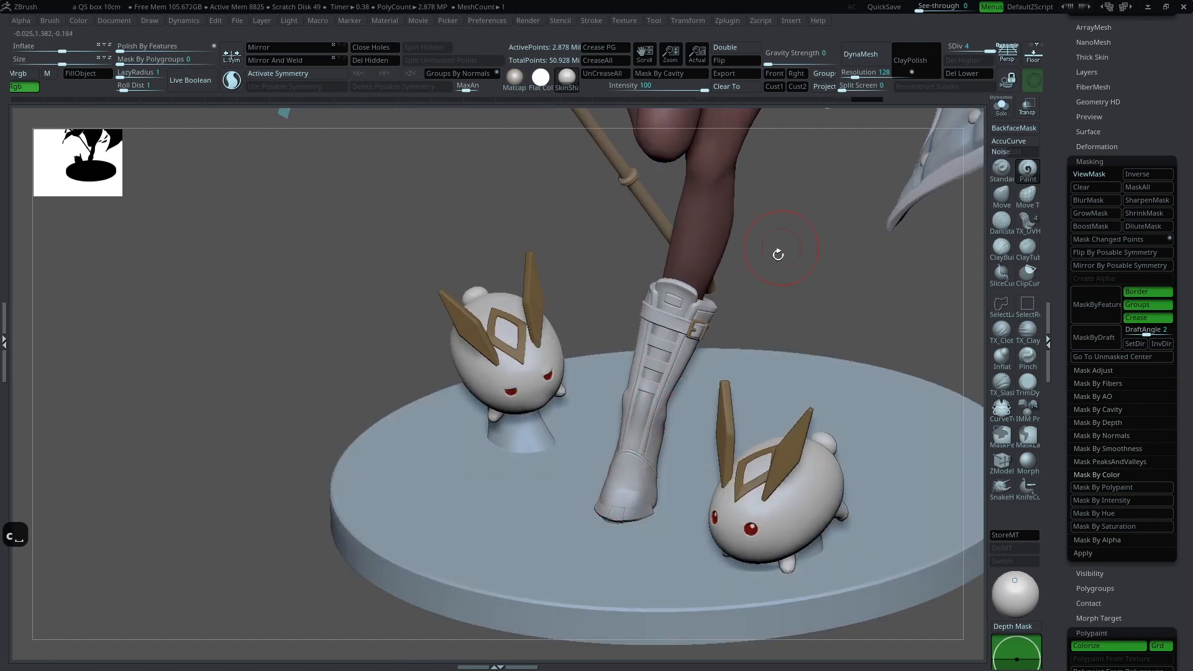
# Step: Isolate the standing boot and its heel polygroup, fill the heel with the sampled color, and restore the full boot
pyautogui.moveTo(777, 290); pyautogui.dragTo(926, 212, button='right')
pyautogui.click(1001, 114)
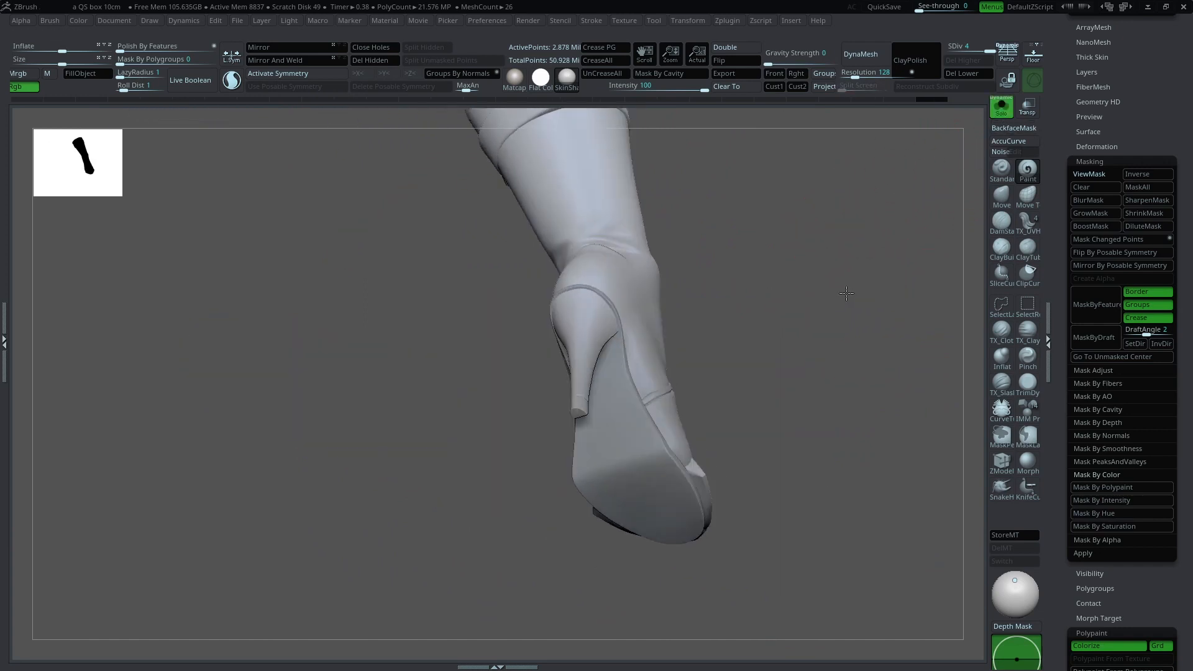
pyautogui.keyDown('ctrl'); pyautogui.keyDown('shift'); pyautogui.click(570, 367); pyautogui.keyUp('shift'); pyautogui.keyUp('ctrl')
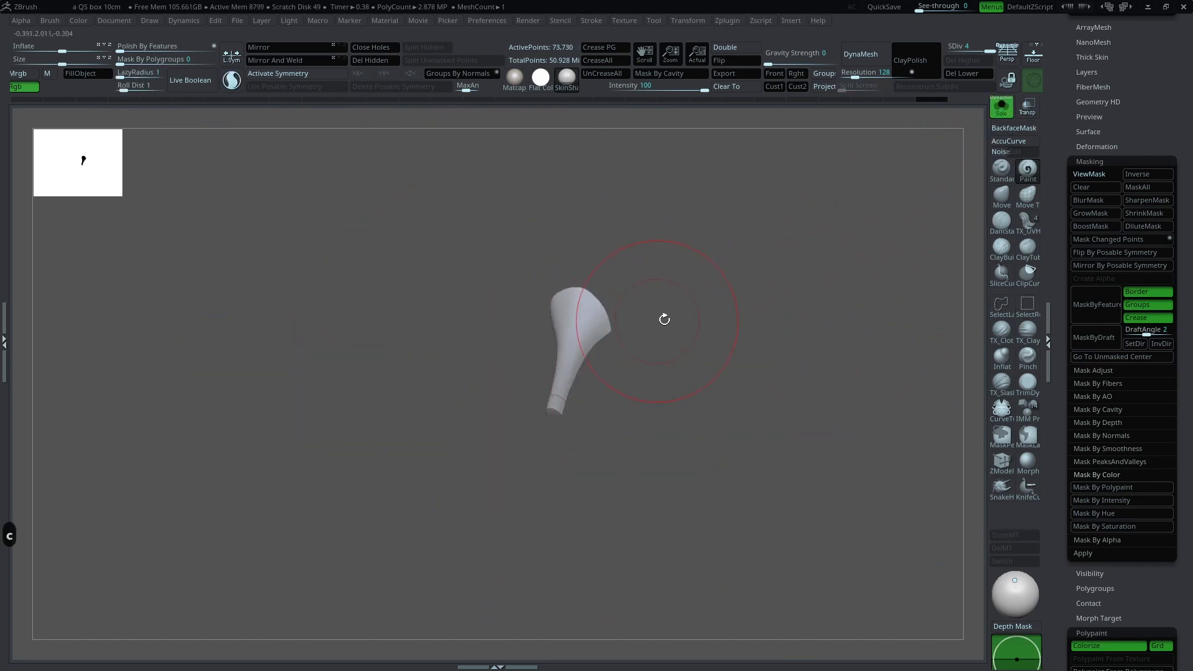
pyautogui.hotkey('ctrl', 'alt', 'c')
pyautogui.keyDown('ctrl'); pyautogui.keyDown('shift'); pyautogui.click(640, 357); pyautogui.keyUp('shift'); pyautogui.keyUp('ctrl')
pyautogui.keyDown('ctrl'); pyautogui.moveTo(672, 332); pyautogui.dragTo(829, 325, button='right'); pyautogui.keyUp('ctrl')
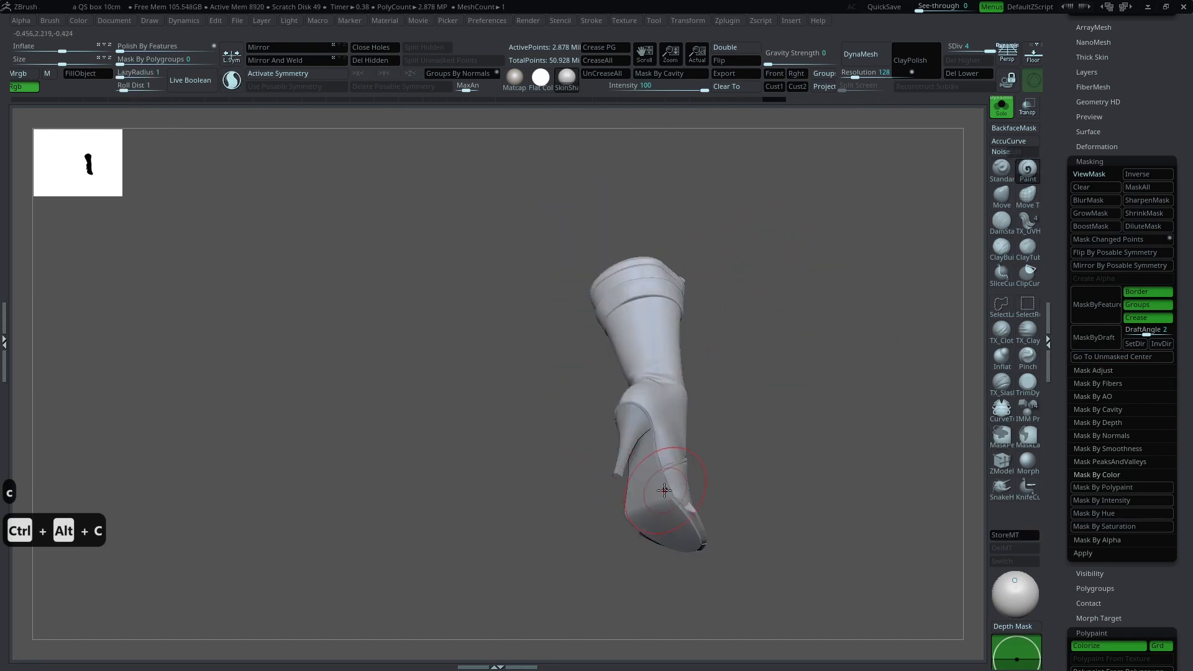
pyautogui.click(1001, 113)
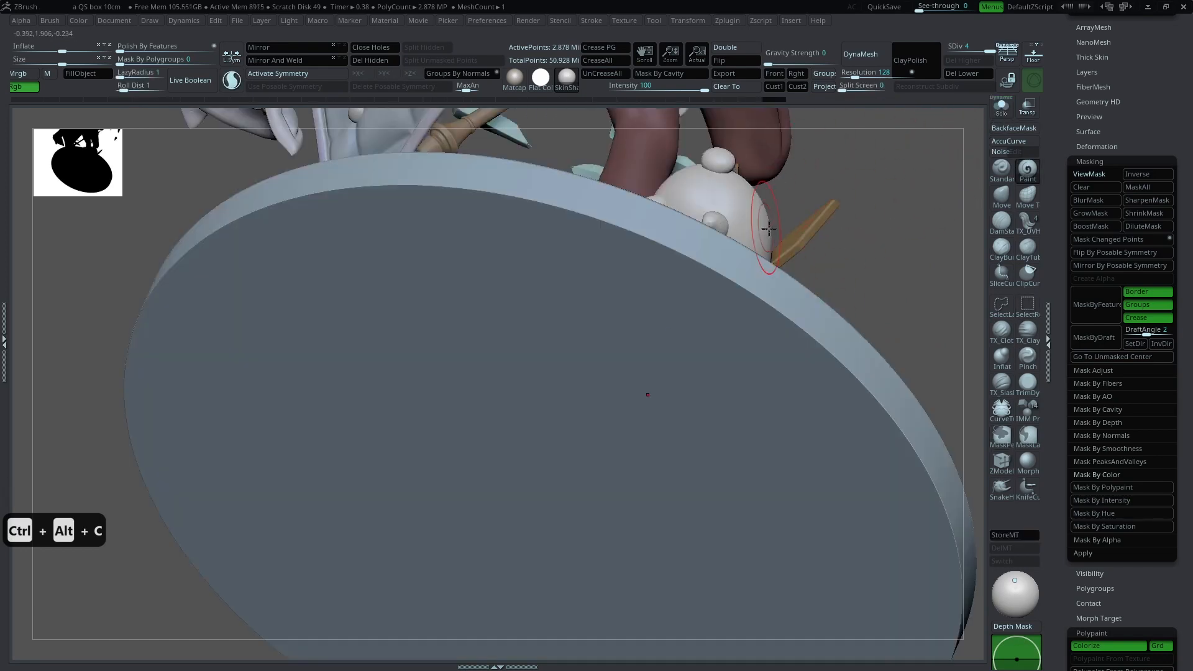
# Step: Isolate another polygroup of the standing boot, fill it with the sampled color, and unhide the remaining parts
pyautogui.click(1009, 113)
pyautogui.keyDown('ctrl'); pyautogui.keyDown('shift'); pyautogui.click(624, 188); pyautogui.keyUp('shift'); pyautogui.keyUp('ctrl')
pyautogui.hotkey('ctrl', 'alt', 'c')
pyautogui.keyDown('ctrl'); pyautogui.keyDown('shift'); pyautogui.click(774, 187); pyautogui.keyUp('shift'); pyautogui.keyUp('ctrl')
pyautogui.moveTo(821, 244)
pyautogui.mouseDown()
pyautogui.moveTo(881, 317)
pyautogui.moveTo(803, 361)
pyautogui.moveTo(808, 423)
pyautogui.moveTo(758, 492)
pyautogui.mouseUp()
# Step: Show all subtools, select the red-eyed bunny body PM3D_Sphere3D1, isolate it, and frame it in view
pyautogui.click(1010, 112)
pyautogui.keyDown('alt'); pyautogui.click(750, 496); pyautogui.keyUp('alt')
pyautogui.click(1003, 110)
pyautogui.keyDown('alt'); pyautogui.moveTo(887, 320); pyautogui.dragTo(818, 252); pyautogui.keyUp('alt')
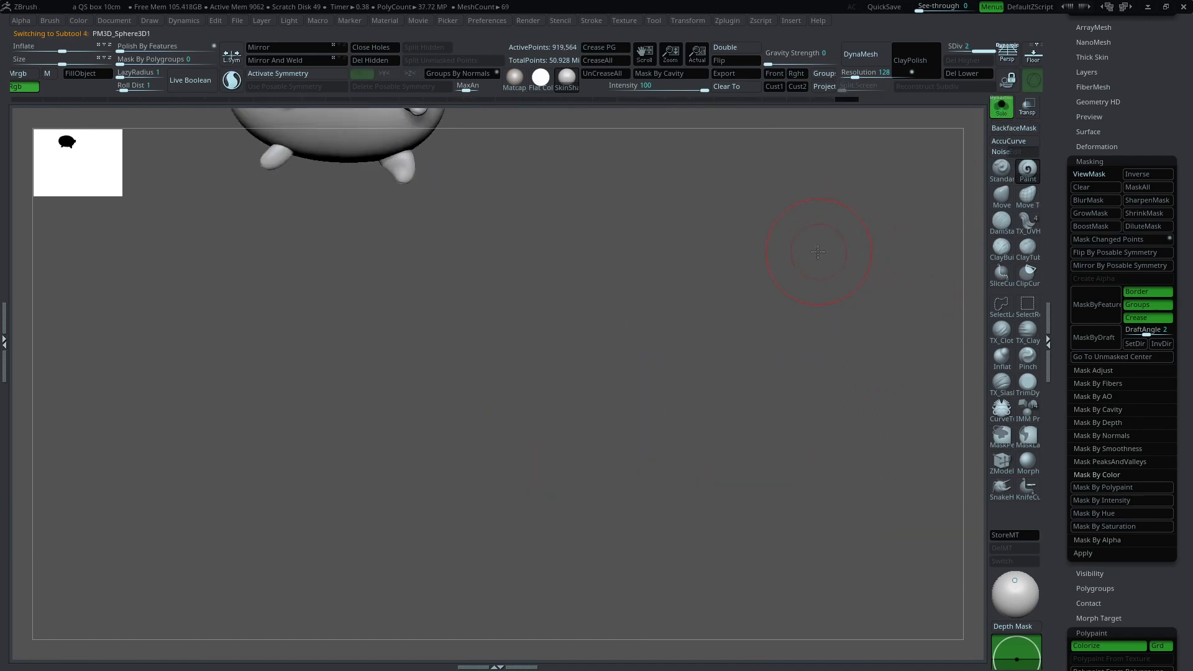
pyautogui.press('f')
# Step: Sample the bunny's white, choose a desaturated cyan-blue grey as the paint color, and enlarge the brush
pyautogui.press('space')
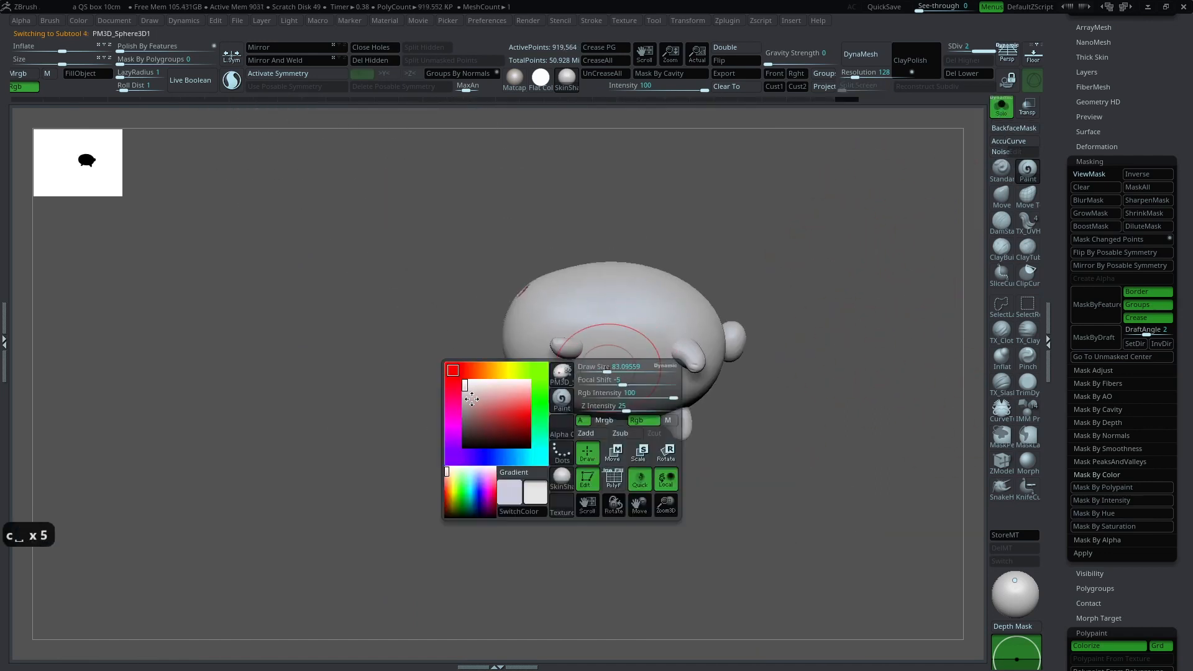
pyautogui.click(521, 457)
pyautogui.click(528, 414)
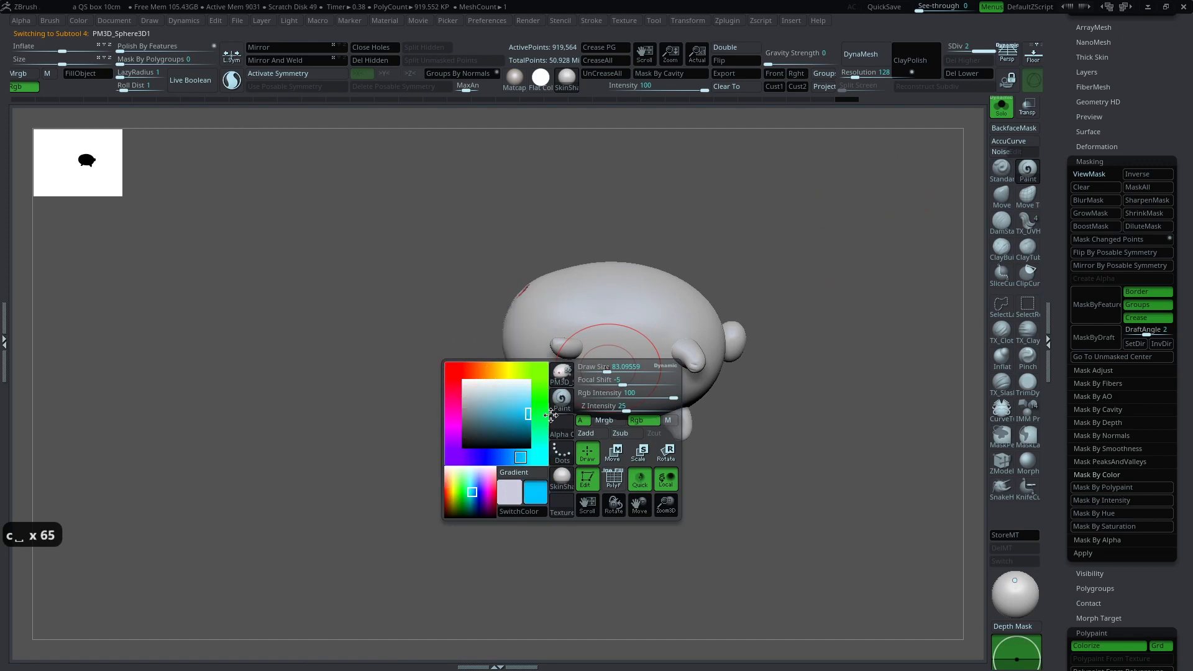
pyautogui.press('space')
pyautogui.moveTo(475, 373); pyautogui.dragTo(450, 372)
pyautogui.press('space')
pyautogui.click(597, 351)
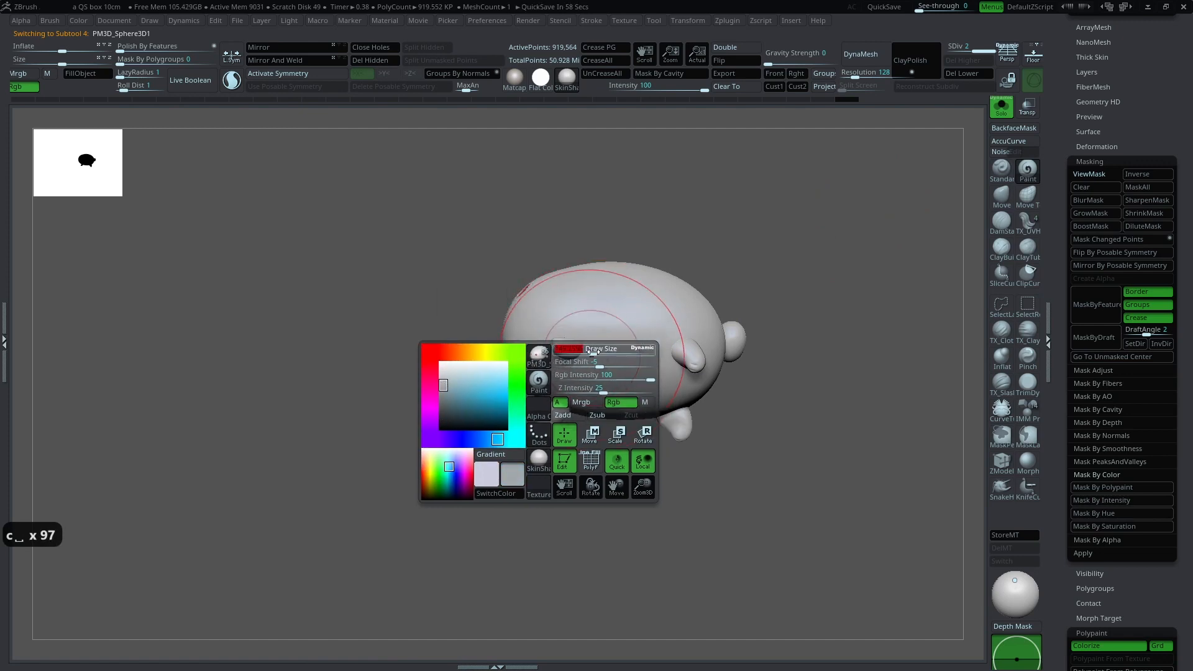
# Step: Switch to the Flat Color material and paint soft grey-blue shading along the bunny's underside and feet, undoing a misplaced stroke
pyautogui.moveTo(794, 313); pyautogui.dragTo(883, 341)
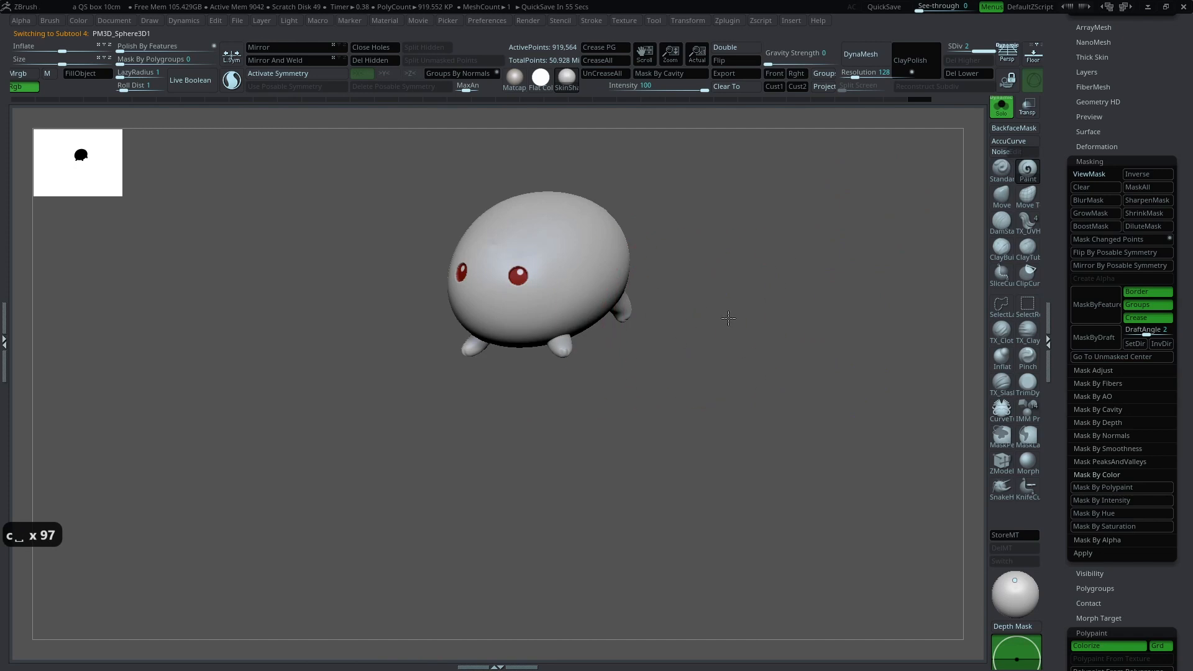
pyautogui.moveTo(732, 315); pyautogui.dragTo(653, 305)
pyautogui.click(540, 77)
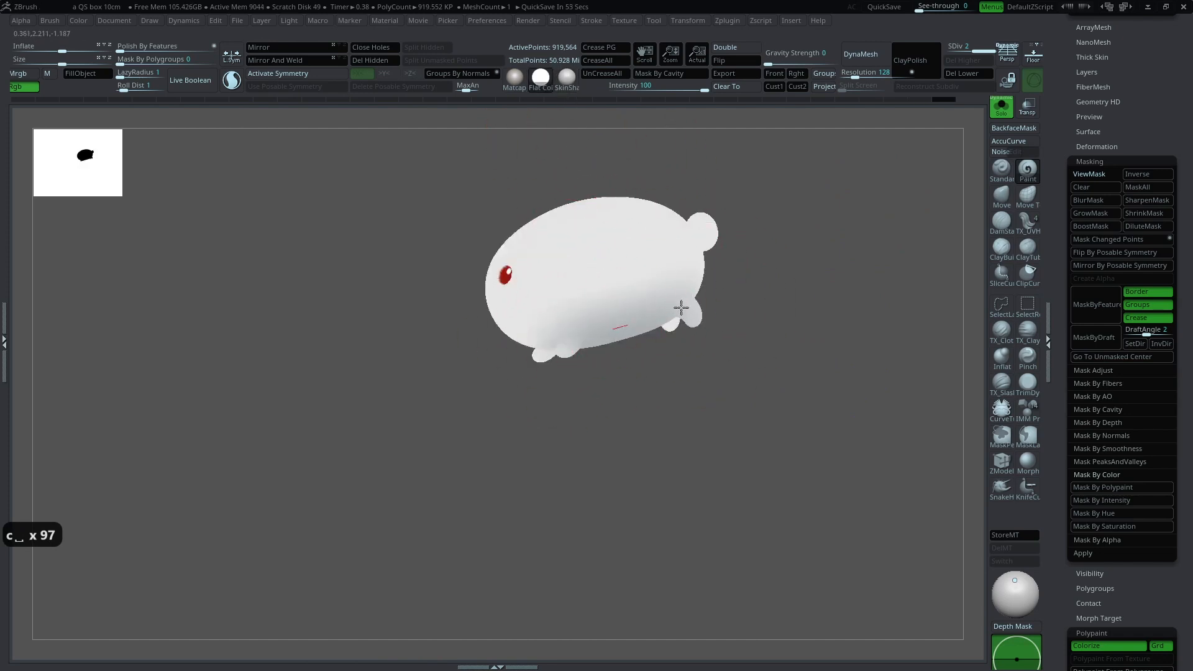
pyautogui.moveTo(798, 252); pyautogui.dragTo(873, 270)
pyautogui.hotkey('ctrl', 'z')
pyautogui.moveTo(684, 282); pyautogui.dragTo(758, 280)
pyautogui.press('space')
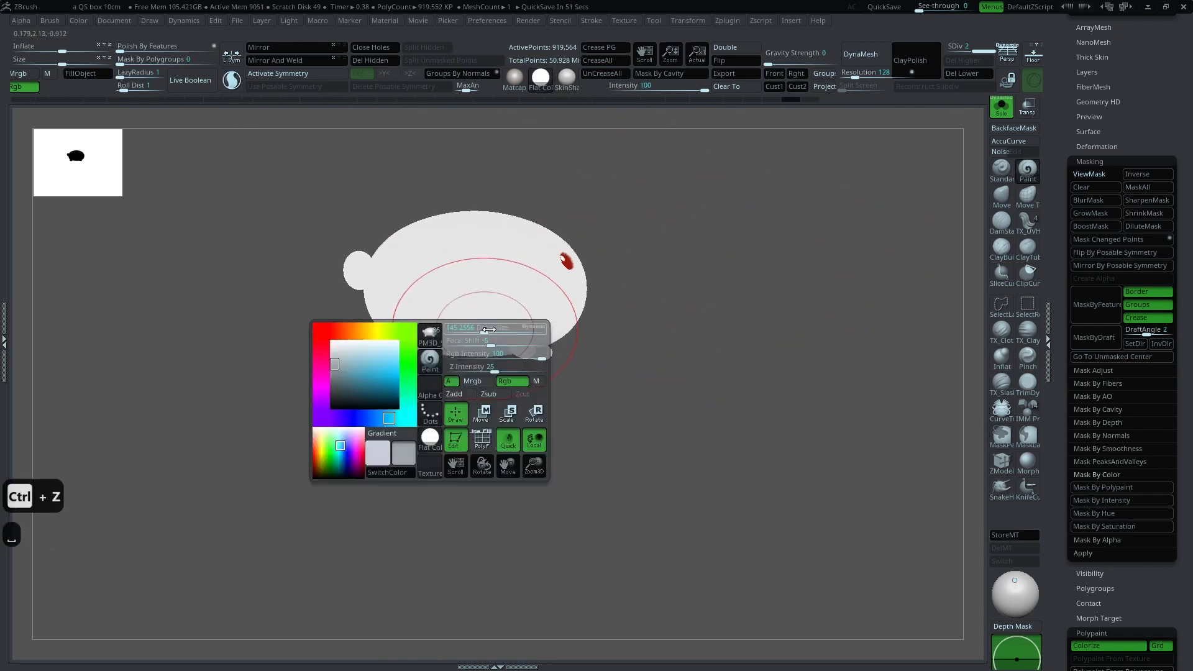
pyautogui.moveTo(497, 317); pyautogui.dragTo(363, 333)
pyautogui.moveTo(458, 347); pyautogui.dragTo(522, 345)
pyautogui.moveTo(677, 316)
pyautogui.keyDown('alt'); pyautogui.mouseDown()
pyautogui.moveTo(765, 325)
pyautogui.moveTo(841, 304)
pyautogui.mouseUp(); pyautogui.keyUp('alt')
pyautogui.moveTo(818, 266); pyautogui.dragTo(908, 261)
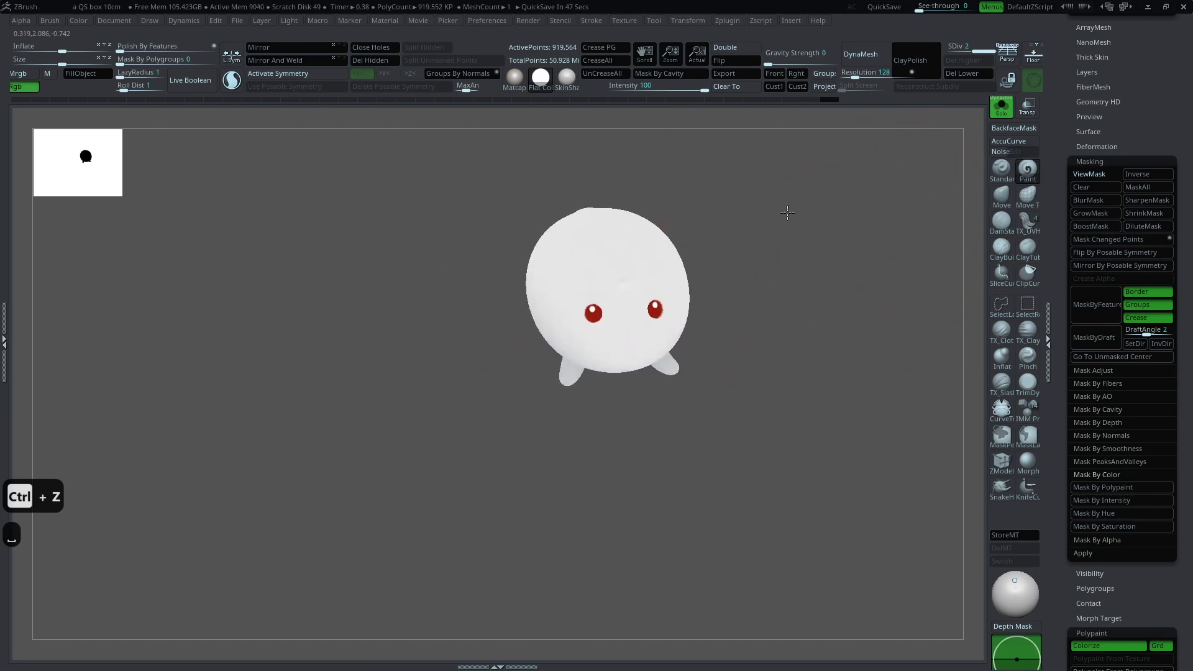
# Step: Sample the bunny's body color, adjust the brush, and blend the light tone over its head above the eyes
pyautogui.keyDown('alt'); pyautogui.moveTo(787, 212); pyautogui.dragTo(774, 274); pyautogui.keyUp('alt')
pyautogui.press('c')
pyautogui.press('space')
pyautogui.moveTo(721, 233)
pyautogui.mouseDown()
pyautogui.moveTo(671, 245)
pyautogui.moveTo(691, 199)
pyautogui.mouseUp()
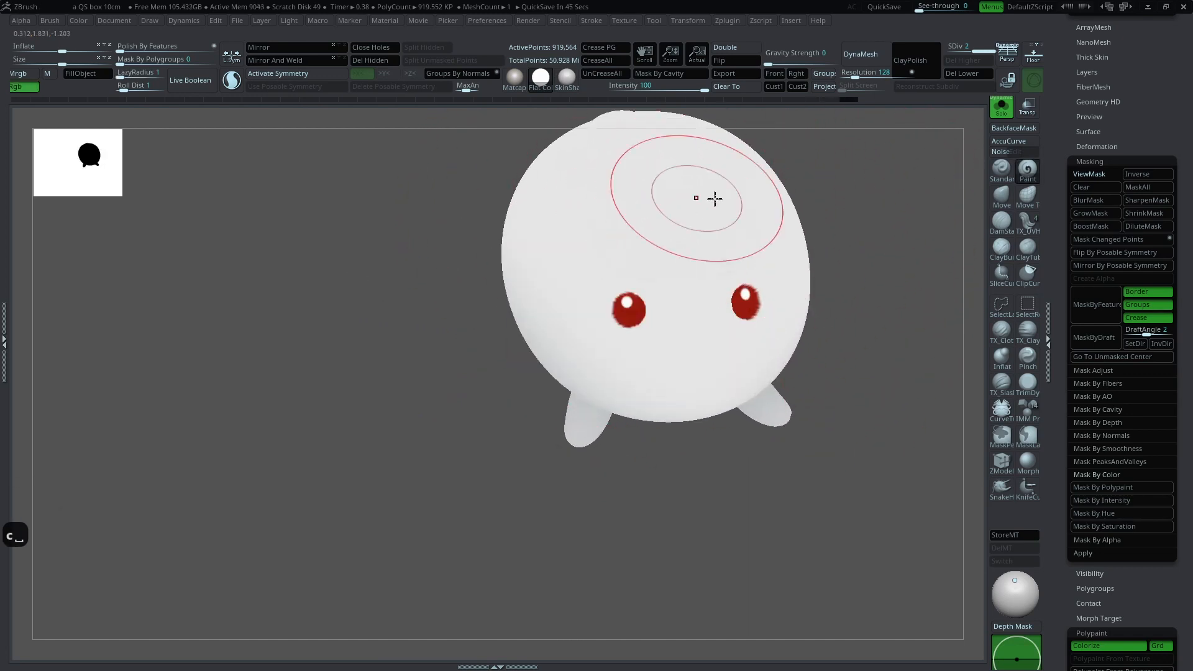
pyautogui.keyDown('alt'); pyautogui.moveTo(852, 202); pyautogui.dragTo(870, 140); pyautogui.keyUp('alt')
# Step: Show all subtools, select the second bunny body PM3D_Sphere3D2_2, isolate it, and frame it in view
pyautogui.click(1002, 108)
pyautogui.keyDown('alt'); pyautogui.moveTo(866, 219); pyautogui.dragTo(1000, 296); pyautogui.keyUp('alt')
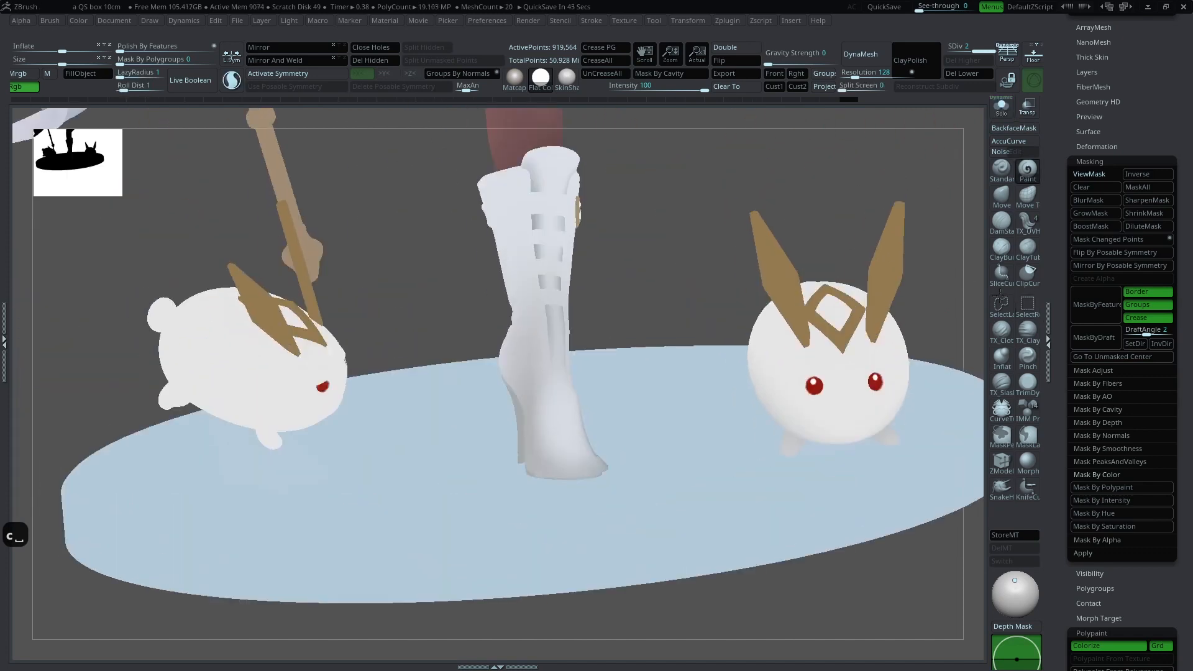
pyautogui.keyDown('alt'); pyautogui.click(287, 383); pyautogui.keyUp('alt')
pyautogui.click(1002, 109)
pyautogui.keyDown('alt'); pyautogui.moveTo(599, 298); pyautogui.dragTo(821, 256); pyautogui.keyUp('alt')
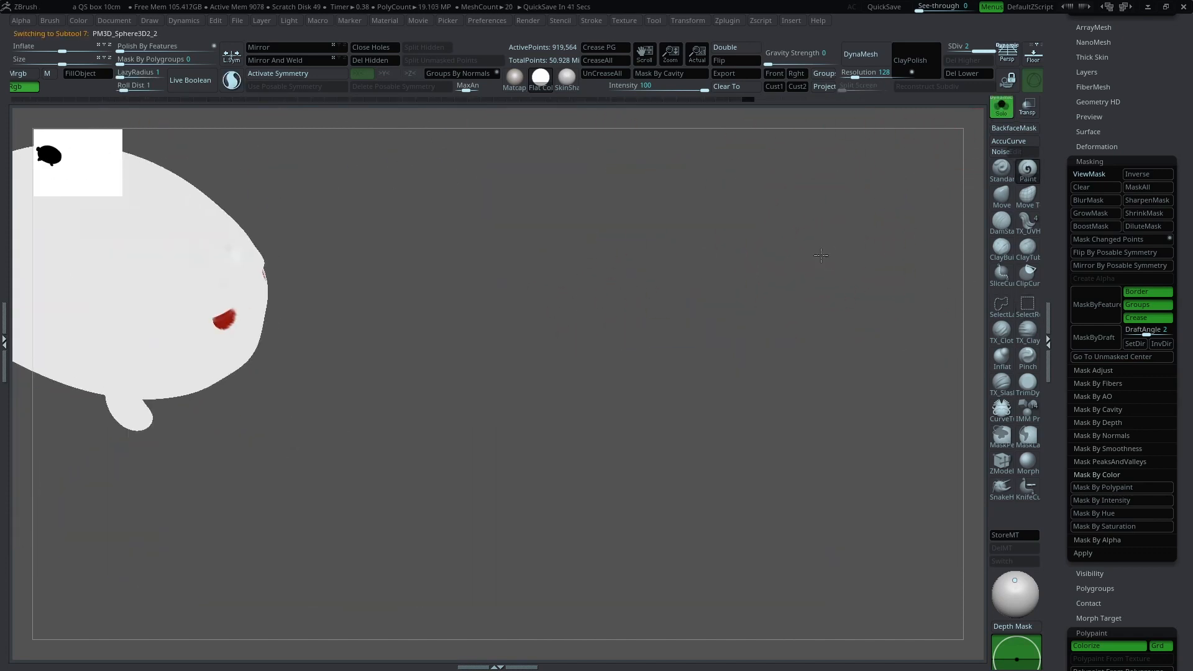
pyautogui.press('f')
# Step: Choose a pale blue-grey color, adjust the brush, and paint soft shading along the second bunny's underside, feet and lower face
pyautogui.press('space')
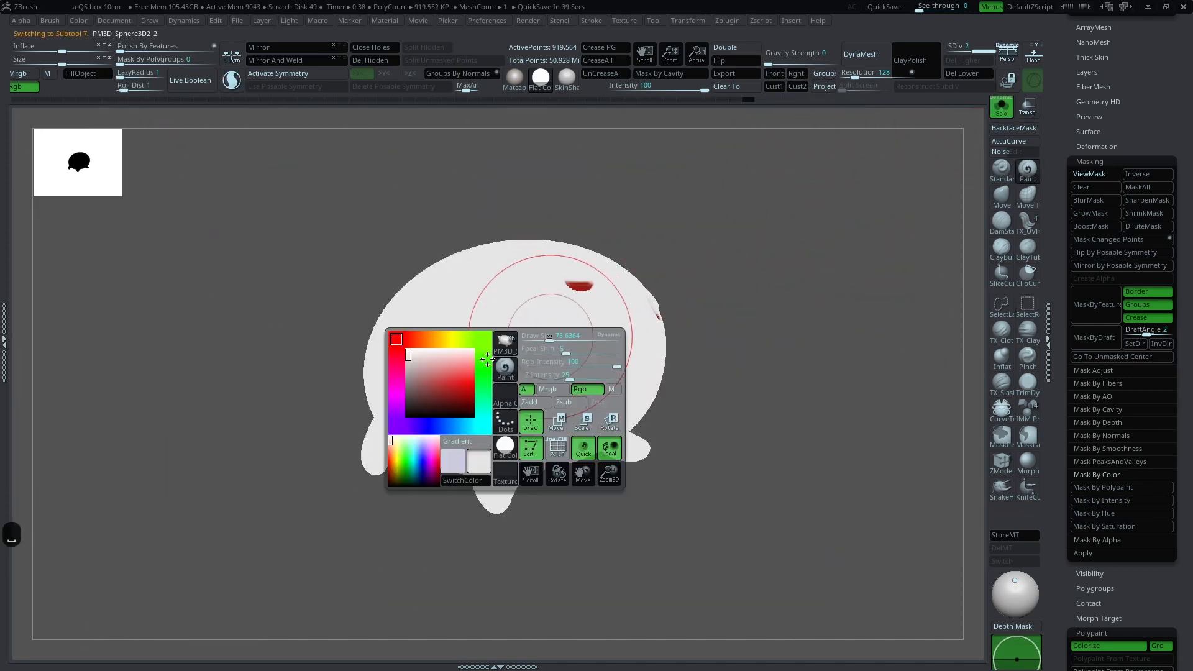
pyautogui.click(452, 423)
pyautogui.click(416, 364)
pyautogui.moveTo(741, 311); pyautogui.dragTo(686, 286)
pyautogui.moveTo(569, 390); pyautogui.dragTo(497, 460)
pyautogui.press('space')
pyautogui.moveTo(529, 395)
pyautogui.mouseDown()
pyautogui.moveTo(546, 394)
pyautogui.moveTo(421, 516)
pyautogui.moveTo(437, 466)
pyautogui.moveTo(482, 402)
pyautogui.moveTo(548, 405)
pyautogui.mouseUp()
pyautogui.moveTo(671, 330)
pyautogui.mouseDown()
pyautogui.moveTo(744, 337)
pyautogui.moveTo(524, 342)
pyautogui.moveTo(497, 367)
pyautogui.moveTo(422, 348)
pyautogui.mouseUp()
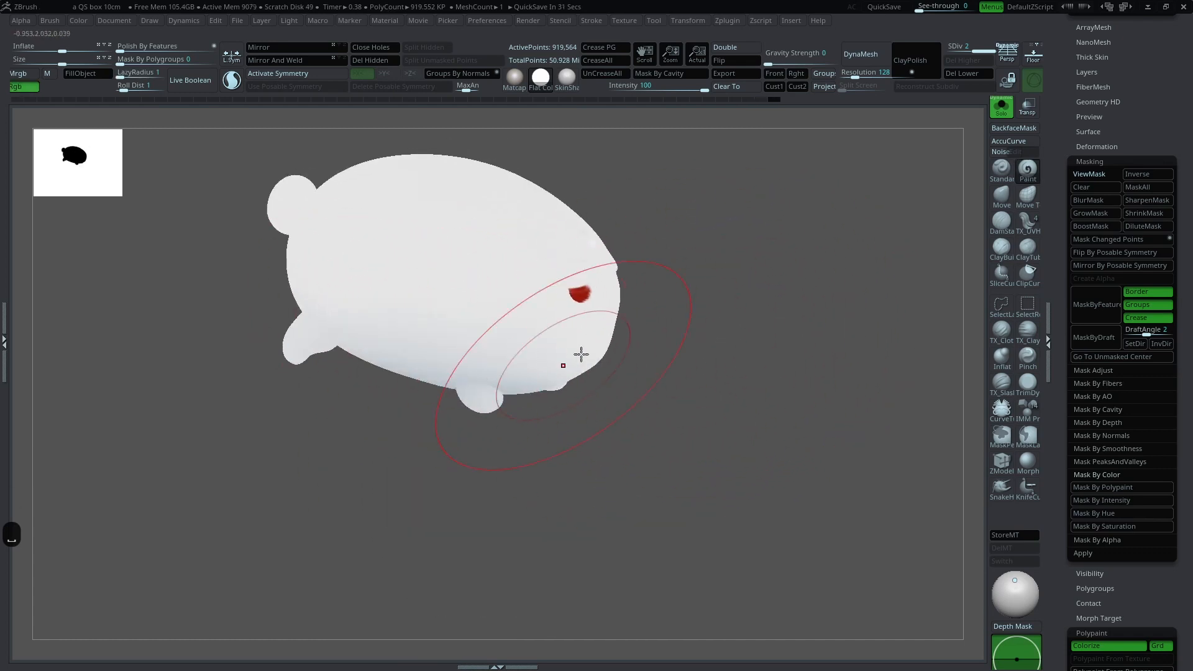
pyautogui.moveTo(581, 355); pyautogui.dragTo(607, 335)
pyautogui.moveTo(657, 223); pyautogui.dragTo(719, 215)
# Step: Return to the shaded material with the TX_Clay brush, check the bunny at lower subdivision levels, and show all subtools
pyautogui.moveTo(614, 305)
pyautogui.keyDown('alt'); pyautogui.mouseDown()
pyautogui.moveTo(655, 288)
pyautogui.moveTo(863, 306)
pyautogui.moveTo(932, 359)
pyautogui.mouseUp(); pyautogui.keyUp('alt')
pyautogui.click(1028, 337)
pyautogui.press('space')
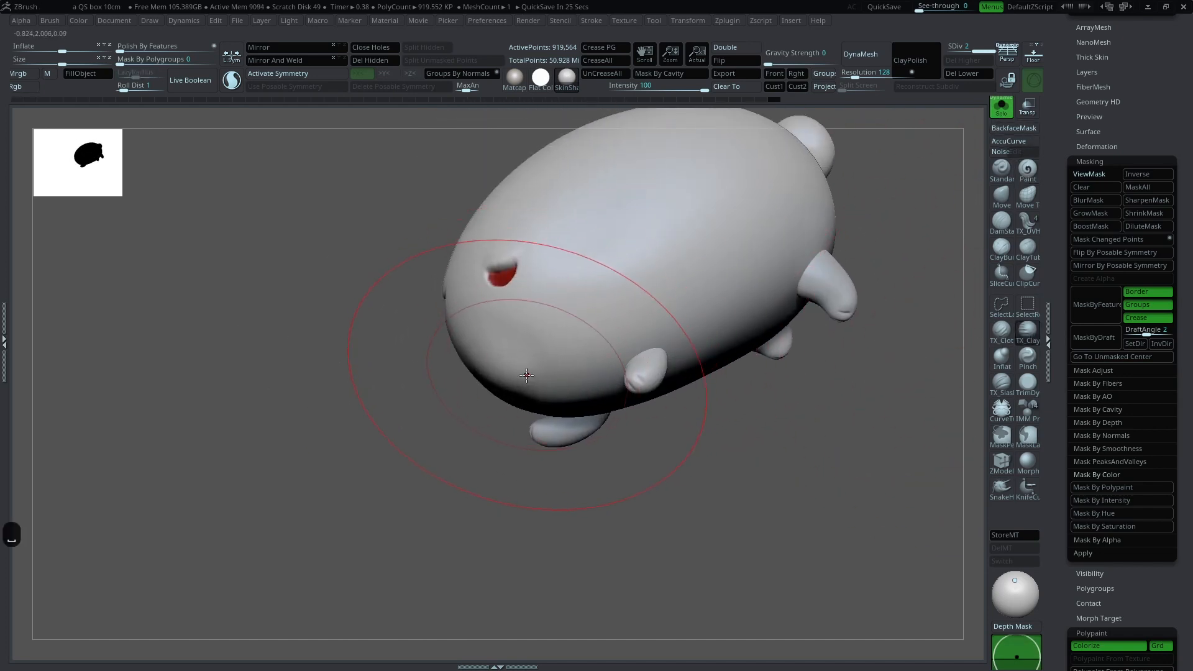
pyautogui.press('space')
pyautogui.hotkey('shift', 'd')
pyautogui.hotkey('shift', 'd')
pyautogui.keyDown('alt'); pyautogui.moveTo(478, 491); pyautogui.dragTo(547, 398); pyautogui.keyUp('alt')
pyautogui.press('d')
pyautogui.press('d')
pyautogui.click(1001, 108)
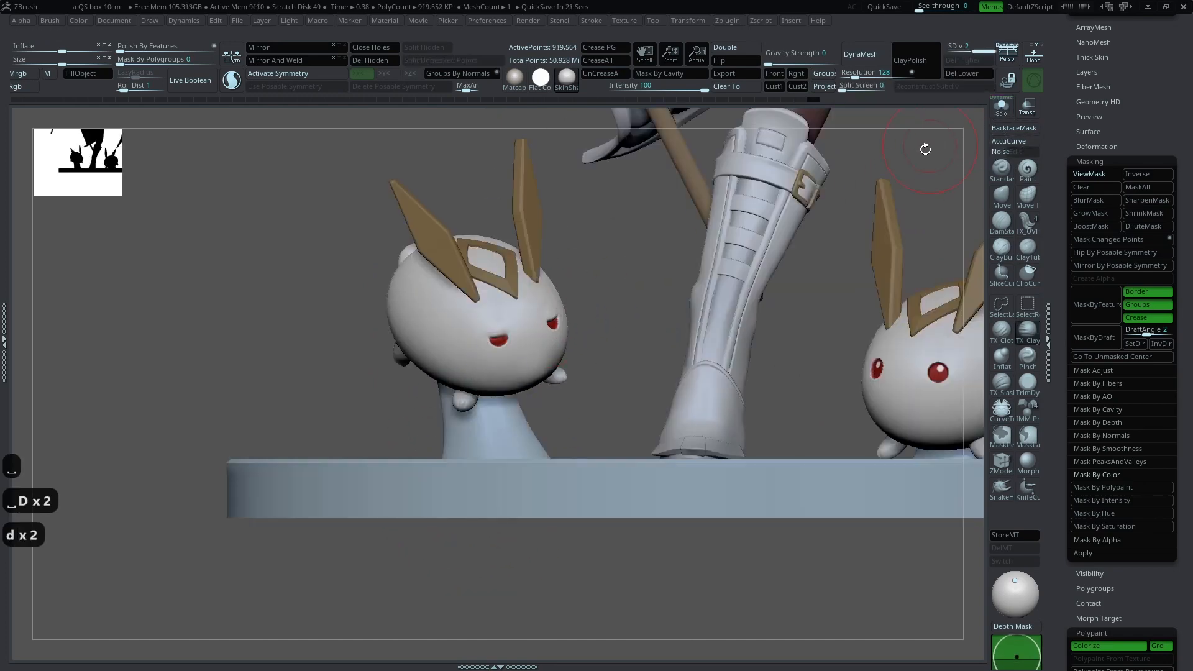
# Step: Frame the whole character in perspective view and save the tool
pyautogui.press('f')
pyautogui.press('f')
pyautogui.moveTo(862, 258)
pyautogui.keyDown('alt'); pyautogui.mouseDown()
pyautogui.moveTo(883, 259)
pyautogui.moveTo(866, 261)
pyautogui.mouseUp(); pyautogui.keyUp('alt')
pyautogui.press('q')
pyautogui.press('p')
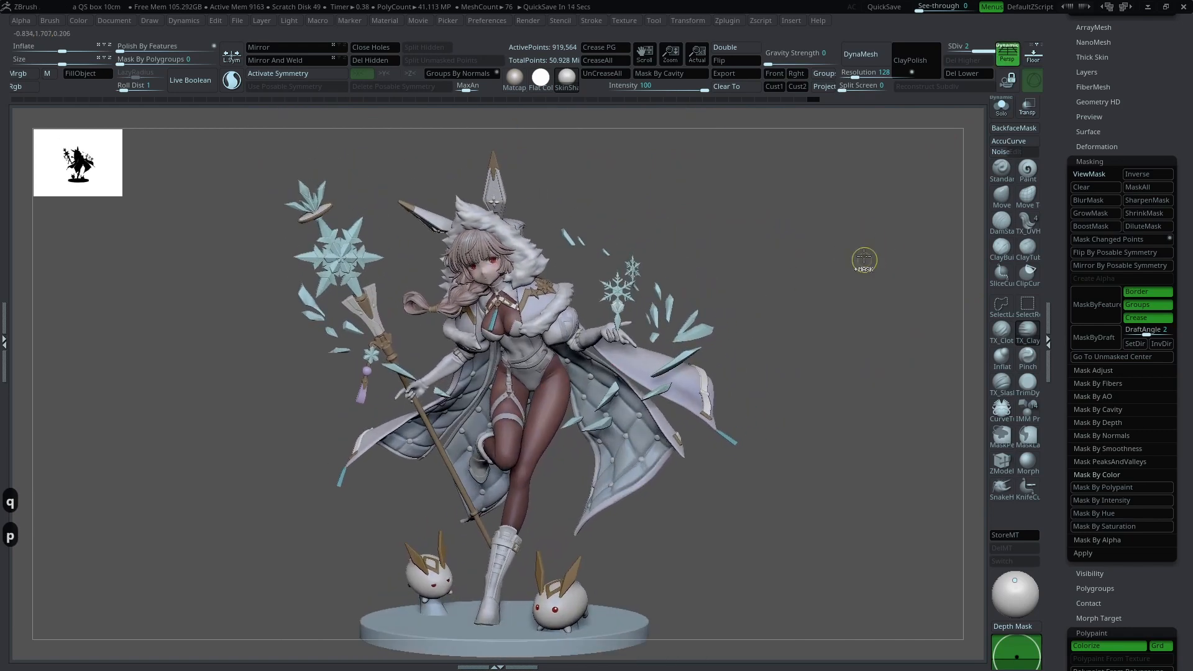
pyautogui.hotkey('ctrl', 'shift')
pyautogui.hotkey('ctrl', 'shift', 't')
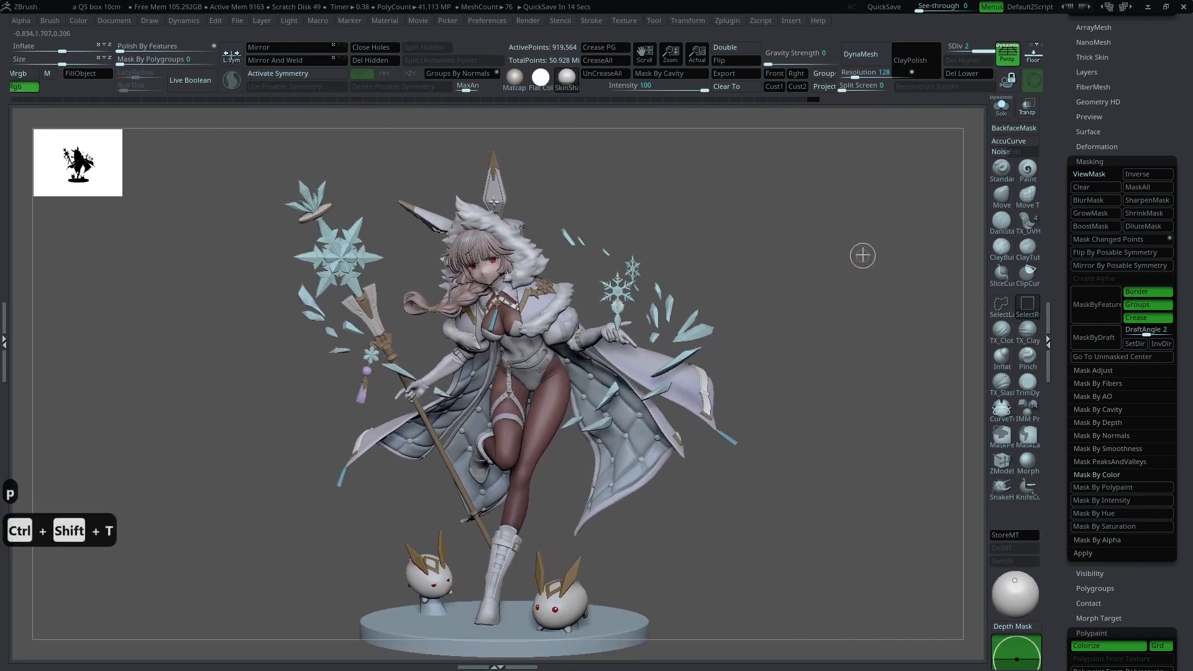
pyautogui.press('Return')
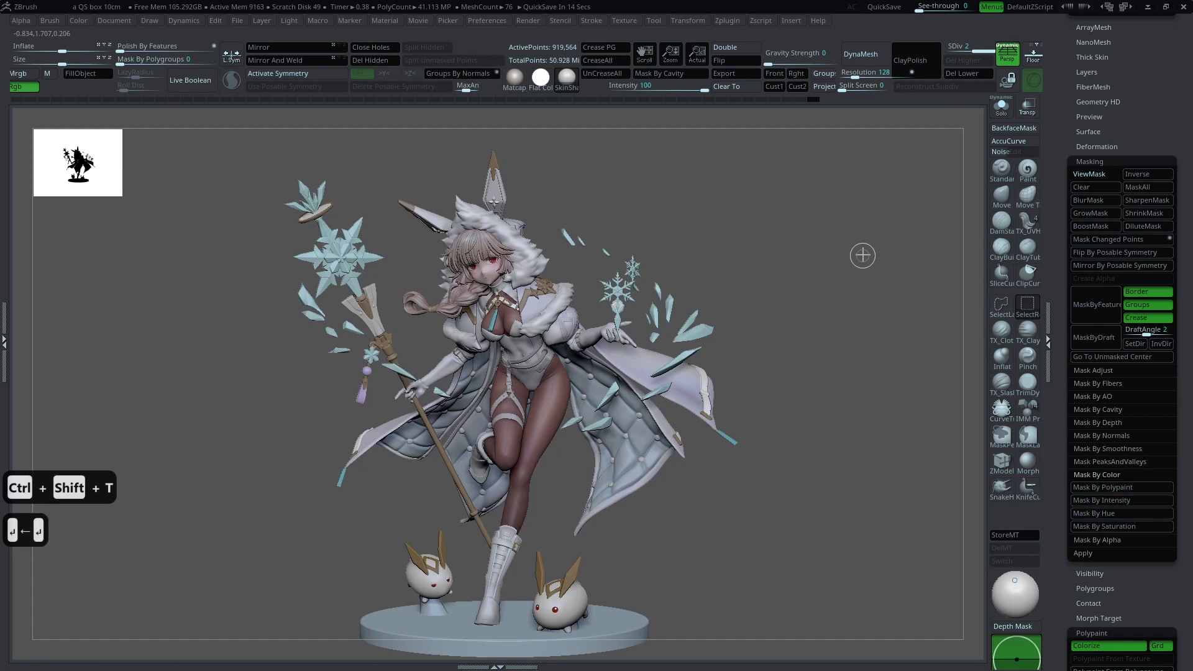
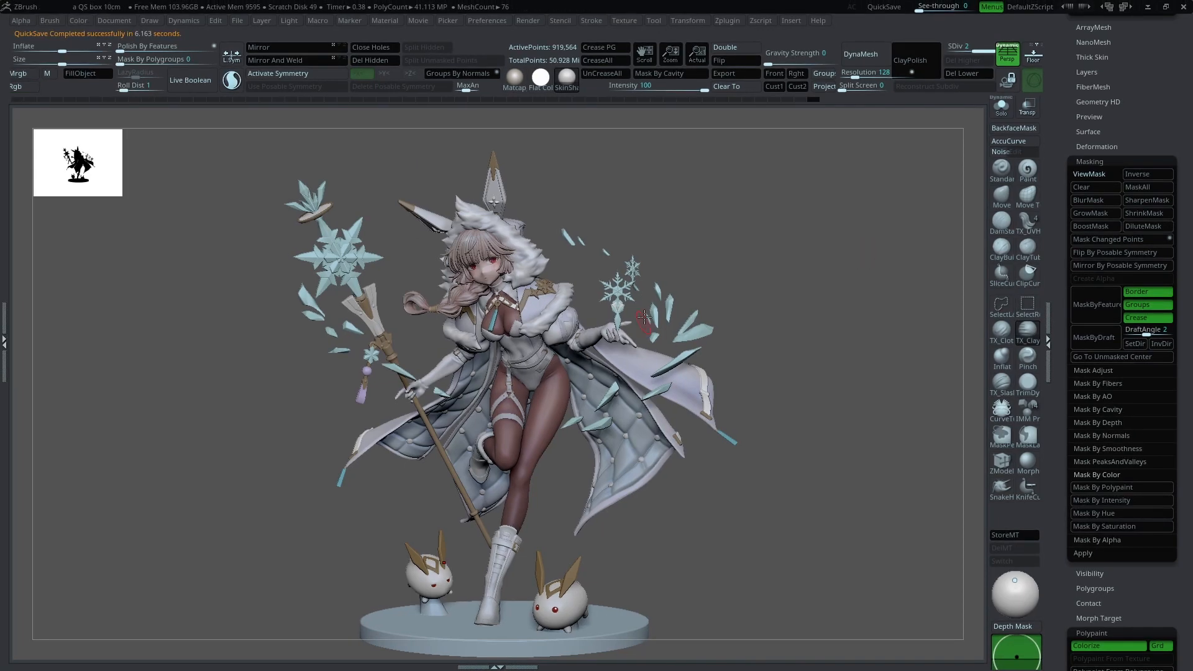
# Step: Switch to the crystal-parts tool, leave only PM3D_Cube3D4_5 visible, and overlay the character reference image
pyautogui.moveTo(1064, 164); pyautogui.dragTo(1058, 346)
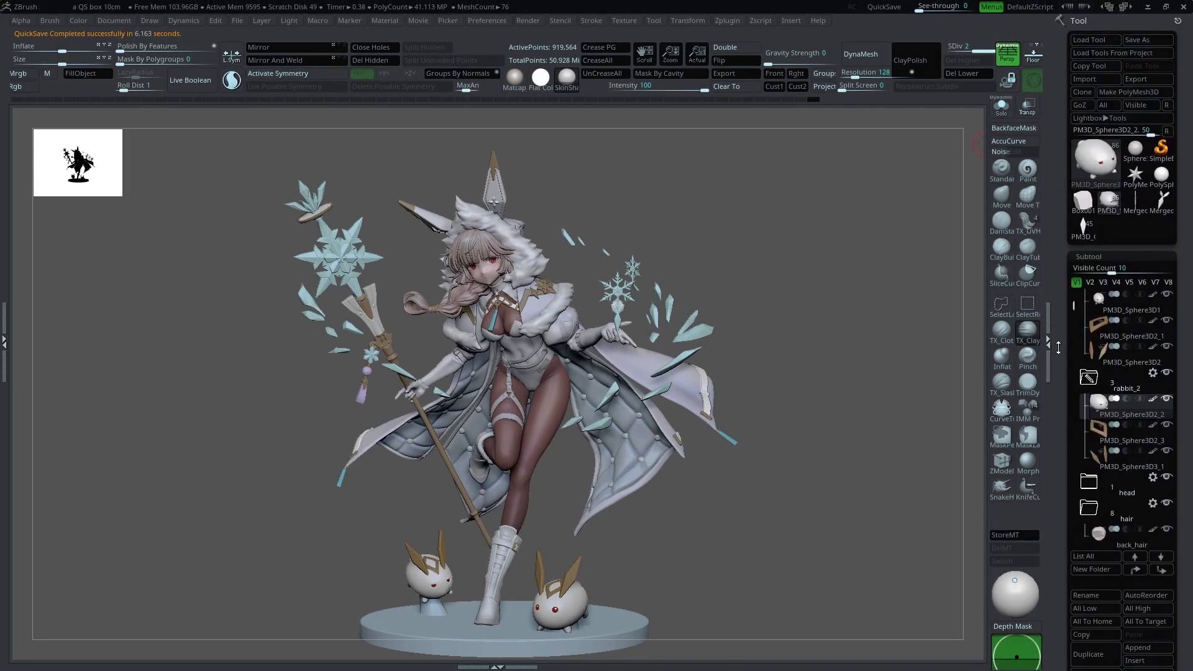
pyautogui.click(1085, 230)
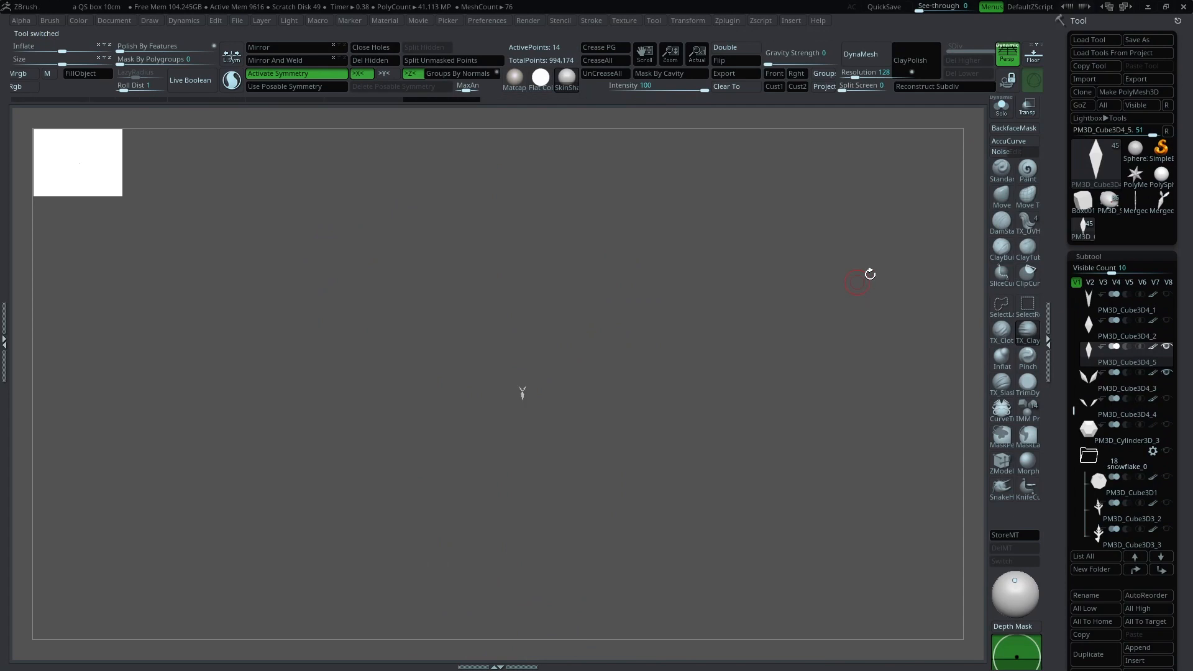
pyautogui.press('f')
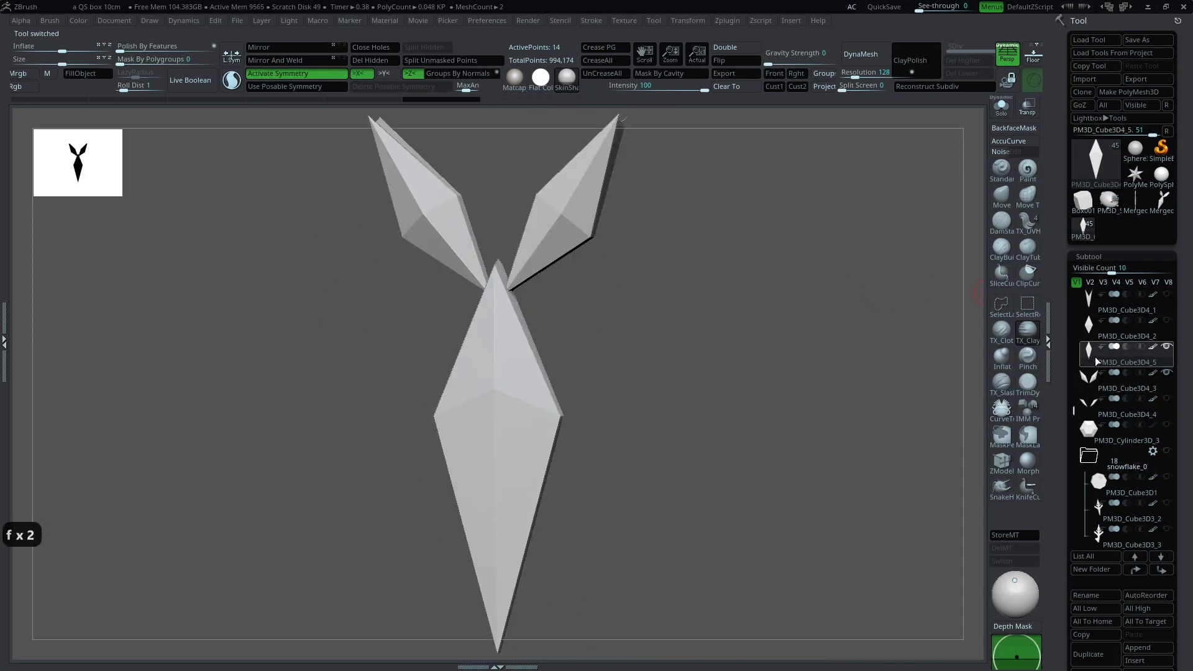
pyautogui.click(1168, 348)
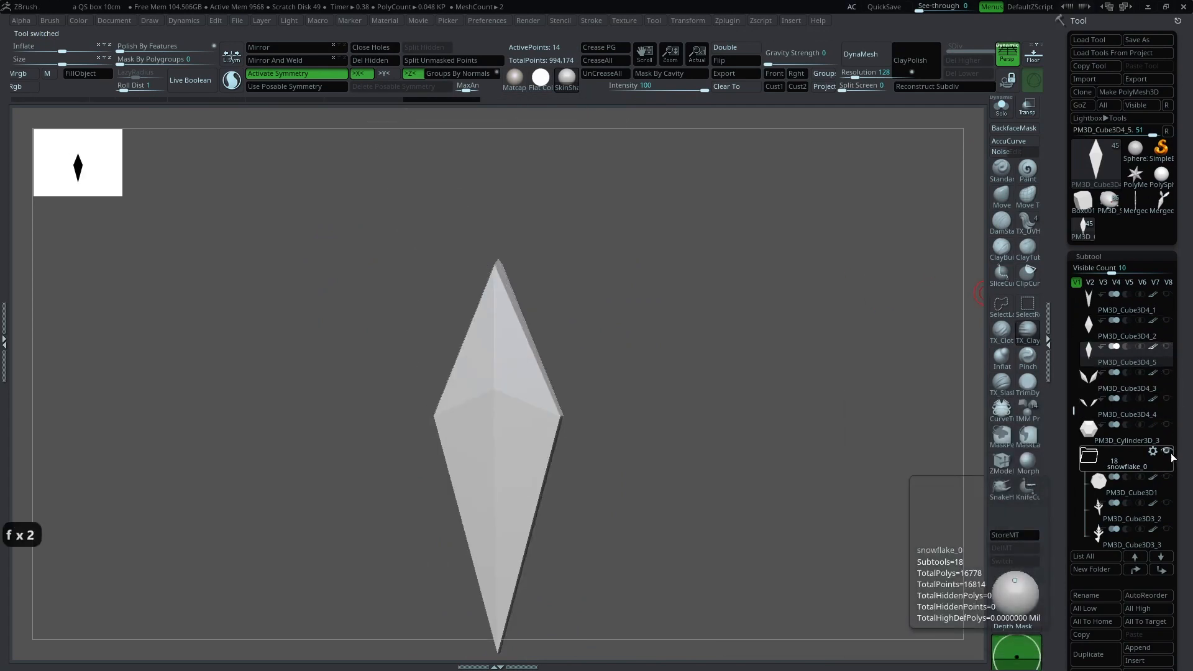
pyautogui.moveTo(1074, 410); pyautogui.dragTo(1074, 423)
pyautogui.hotkey('shift', 'z')
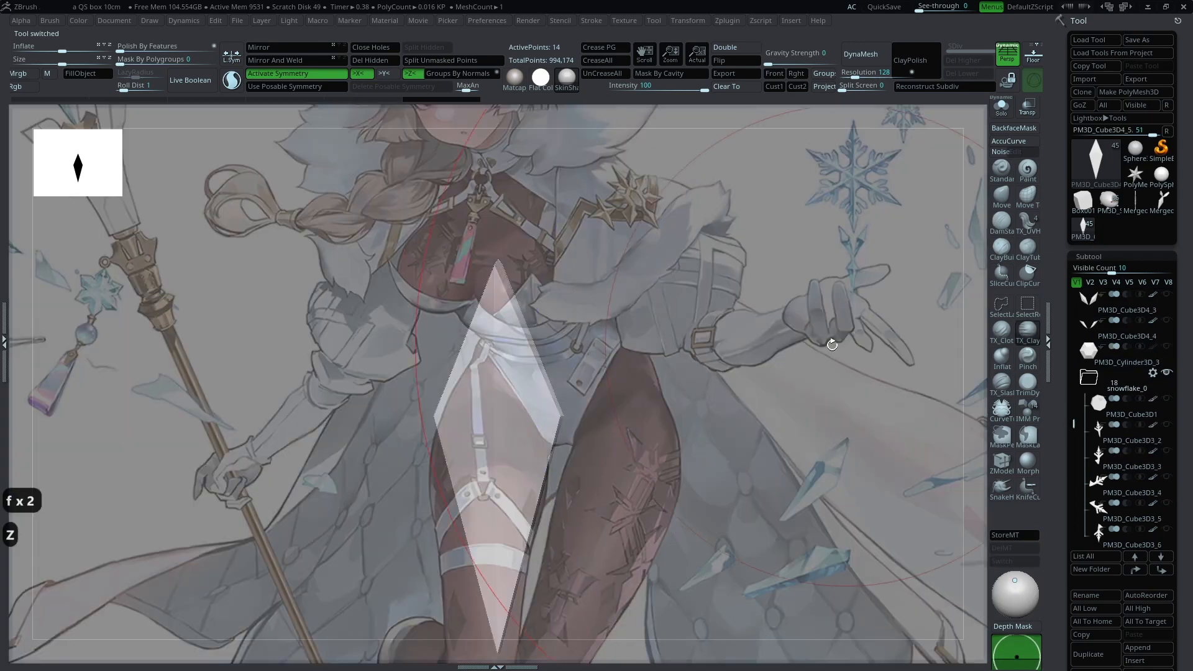
# Step: Enlarge the SpotLight reference image around the character's chest
pyautogui.press('z')
pyautogui.moveTo(715, 373); pyautogui.dragTo(714, 343)
pyautogui.press('z')
pyautogui.moveTo(718, 263); pyautogui.dragTo(827, 383)
pyautogui.press('z')
pyautogui.hotkey('shift', 'z')
pyautogui.hotkey('shift', 'z')
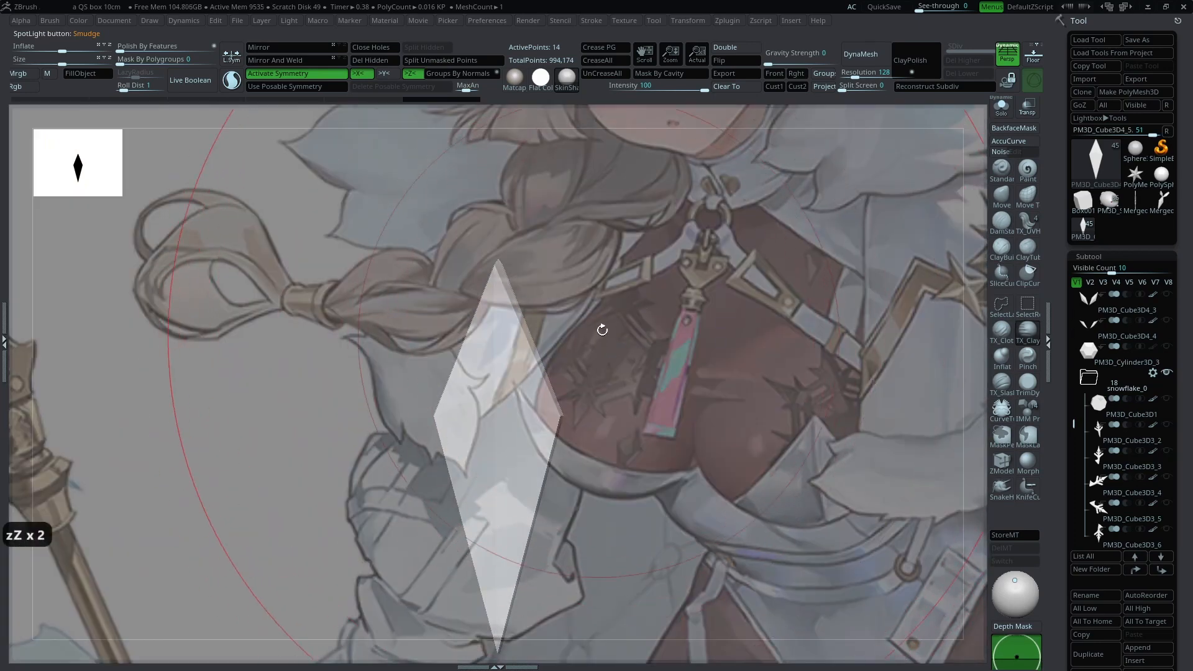
# Step: Reposition and rescale the SpotLight reference so the snowflake motifs on the chest lie beside the crystal
pyautogui.press('z')
pyautogui.click(610, 349)
pyautogui.moveTo(619, 256); pyautogui.dragTo(599, 258)
pyautogui.moveTo(852, 351); pyautogui.dragTo(615, 125)
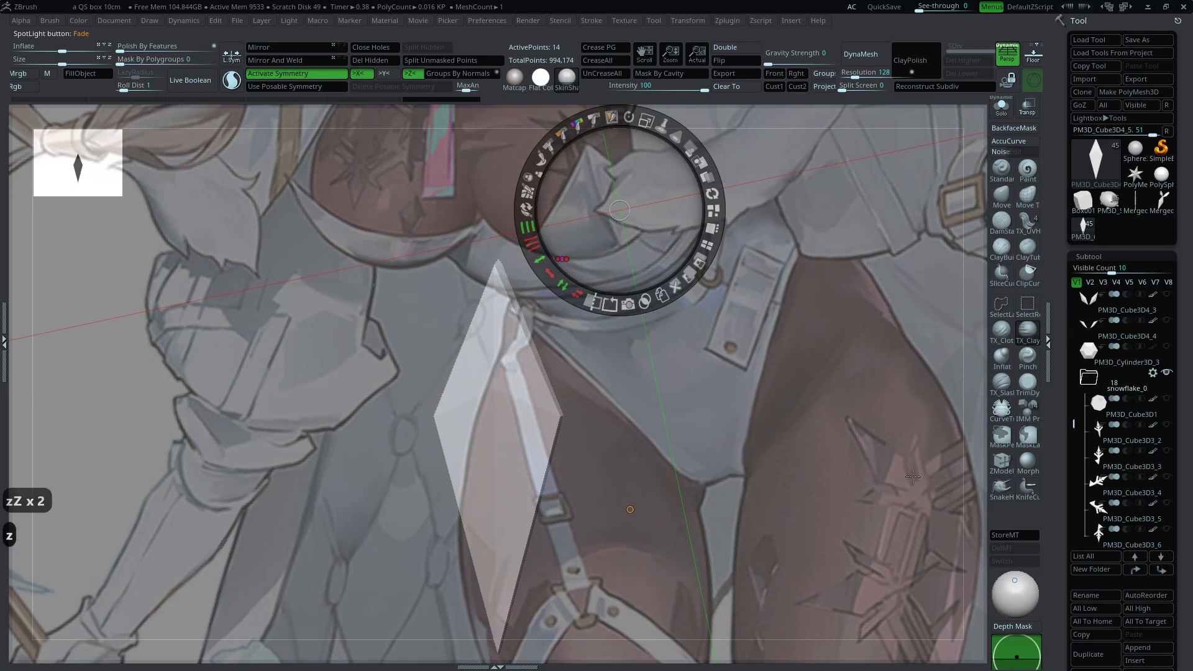
pyautogui.moveTo(653, 418); pyautogui.dragTo(770, 559)
pyautogui.moveTo(747, 297); pyautogui.dragTo(852, 408)
pyautogui.press('z')
pyautogui.keyDown('alt'); pyautogui.moveTo(676, 421); pyautogui.dragTo(674, 414); pyautogui.keyUp('alt')
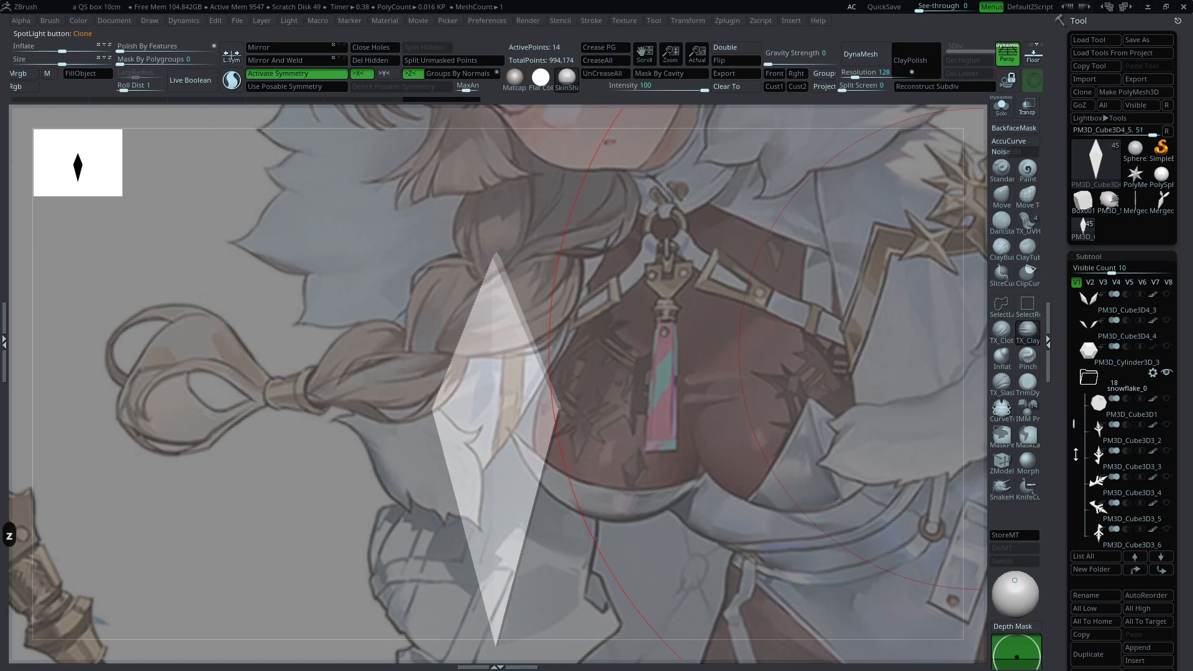
# Step: Select the star PM3D_Cylinder3D_2 and the crystal PM3D_Cube3D4, and compare their shapes with the reference's chest motifs
pyautogui.moveTo(1077, 423); pyautogui.dragTo(1075, 483)
pyautogui.click(1099, 430)
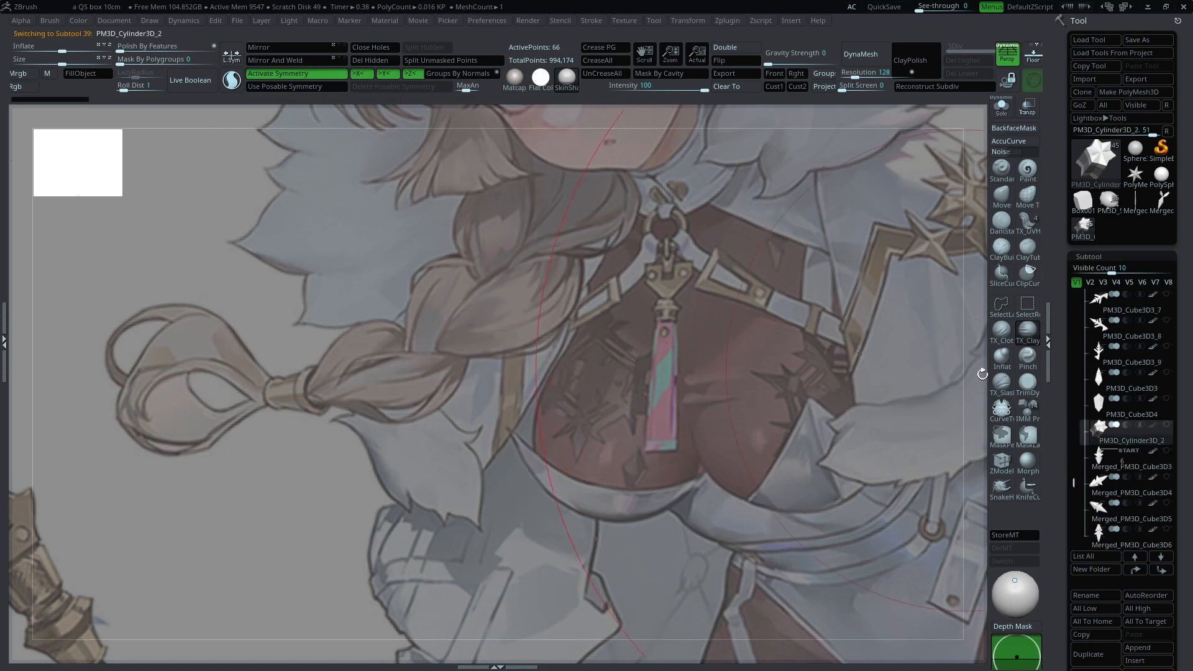
pyautogui.moveTo(978, 394); pyautogui.dragTo(835, 382)
pyautogui.moveTo(795, 376)
pyautogui.keyDown('alt'); pyautogui.mouseDown()
pyautogui.moveTo(792, 396)
pyautogui.moveTo(811, 355)
pyautogui.moveTo(799, 365)
pyautogui.mouseUp(); pyautogui.keyUp('alt')
pyautogui.hotkey('shift', 'z')
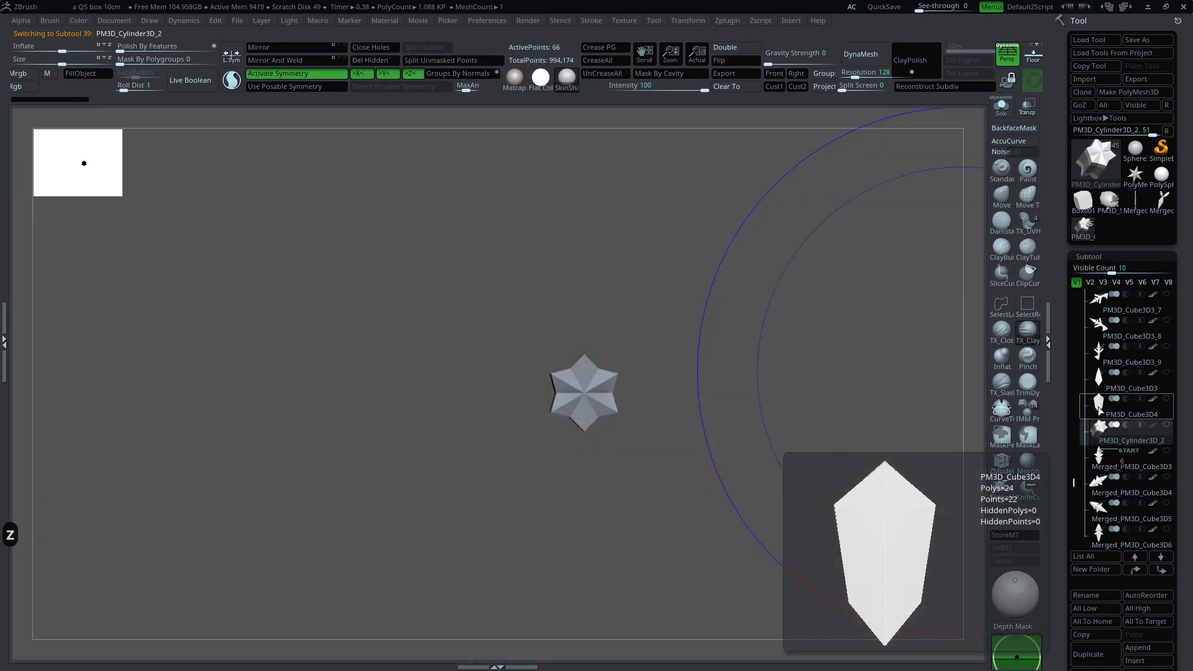
pyautogui.click(1098, 403)
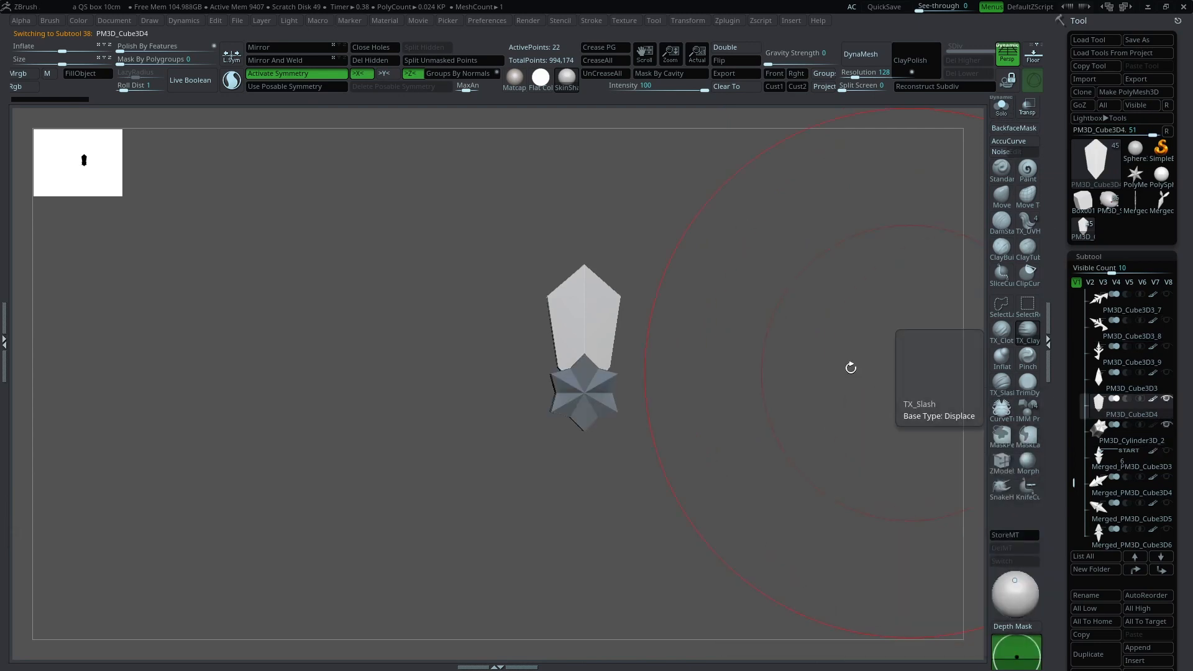
pyautogui.hotkey('shift', 'z')
pyautogui.keyDown('alt'); pyautogui.moveTo(593, 304); pyautogui.dragTo(663, 337, button='right'); pyautogui.keyUp('alt')
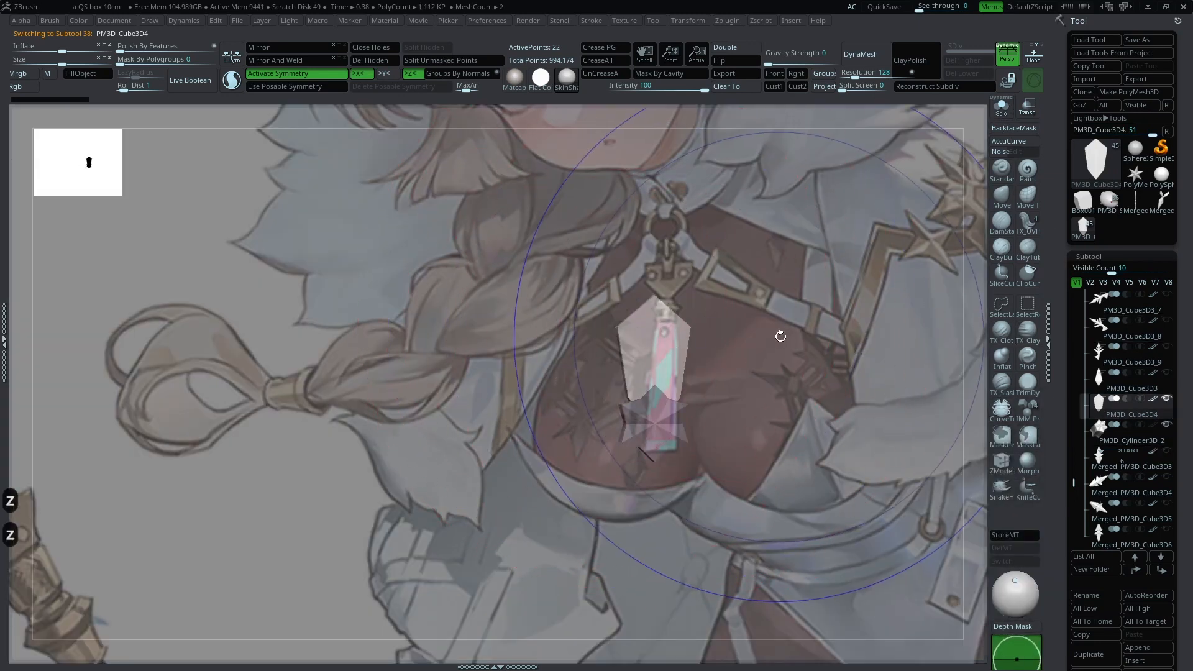
pyautogui.hotkey('shift', 'z')
# Step: Show only the six merged snowflake arms, select Merged_PM3D_Cube3D4, and compare the snowflake with the reference
pyautogui.scroll(-1, 1077, 488)
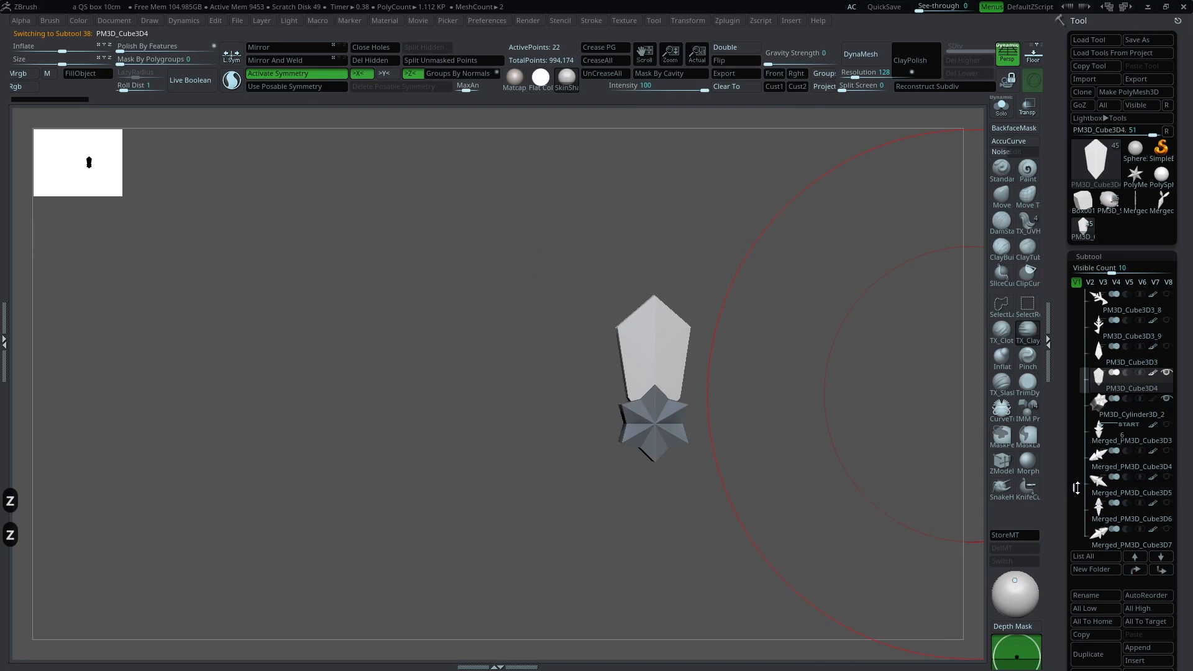
pyautogui.scroll(-1, 1077, 488)
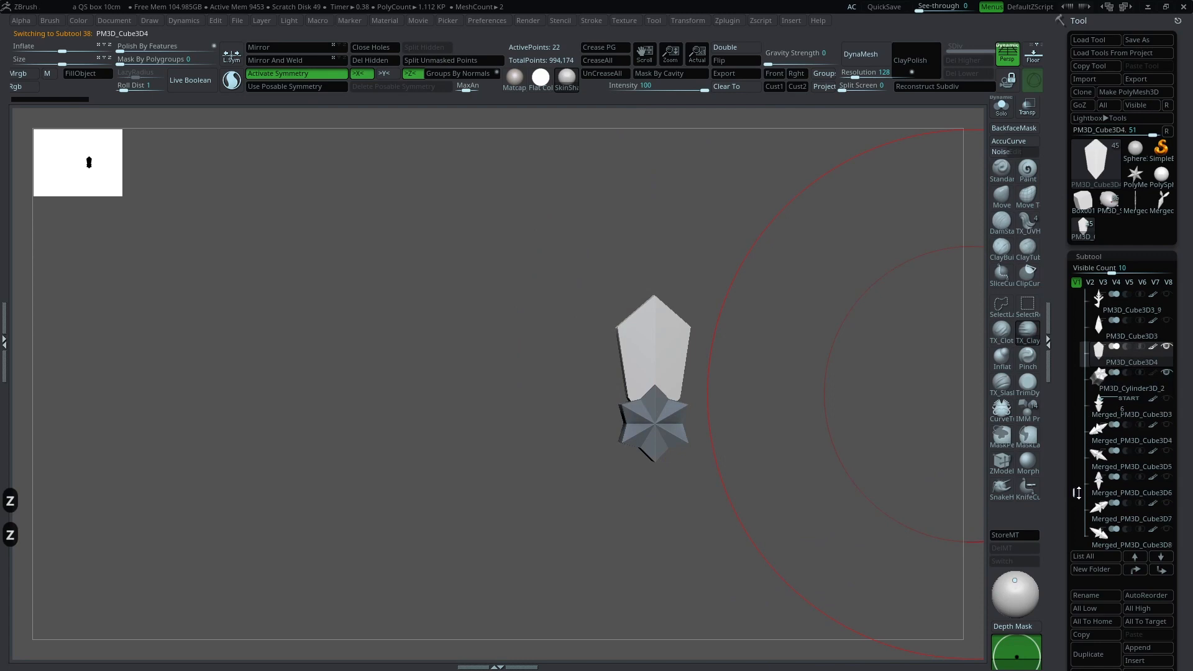
pyautogui.click(1168, 399)
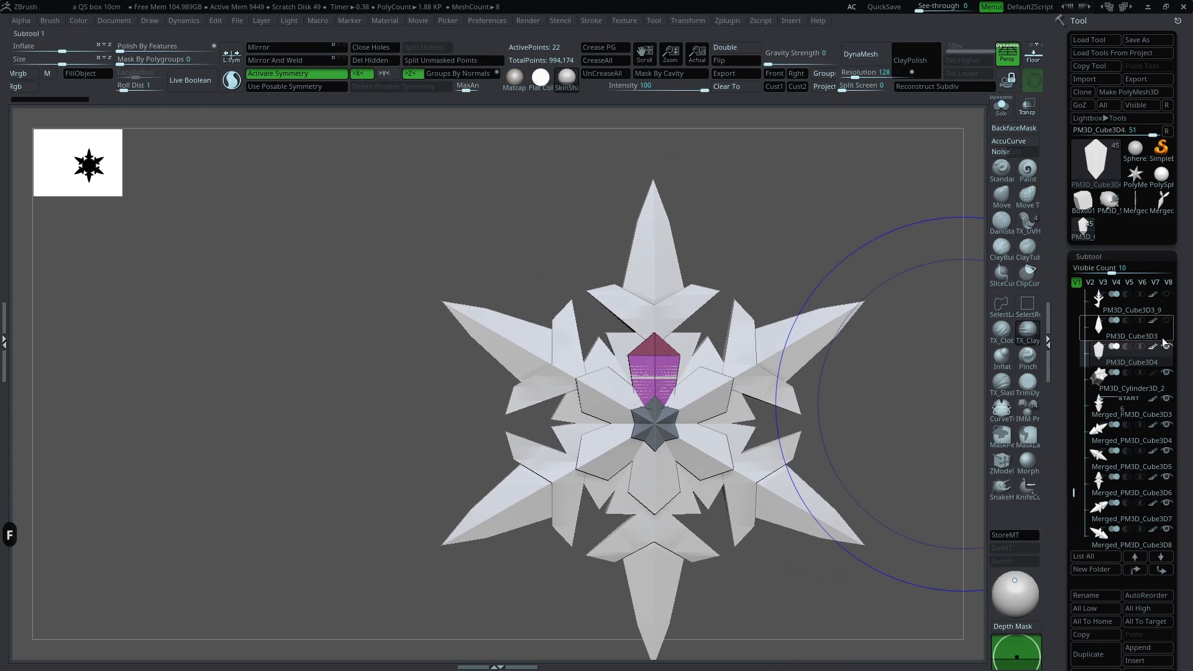
pyautogui.keyDown('alt'); pyautogui.click(760, 358); pyautogui.keyUp('alt')
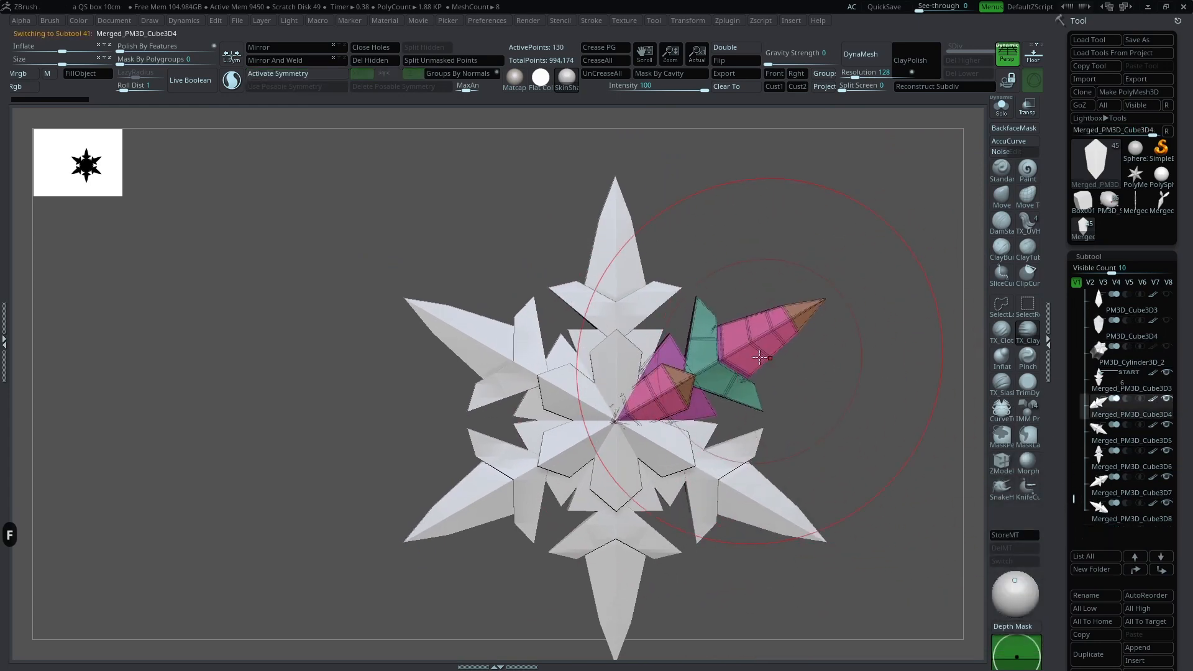
pyautogui.hotkey('shift', 'z')
pyautogui.keyDown('alt'); pyautogui.moveTo(851, 358); pyautogui.dragTo(834, 399); pyautogui.keyUp('alt')
pyautogui.hotkey('shift', 'z')
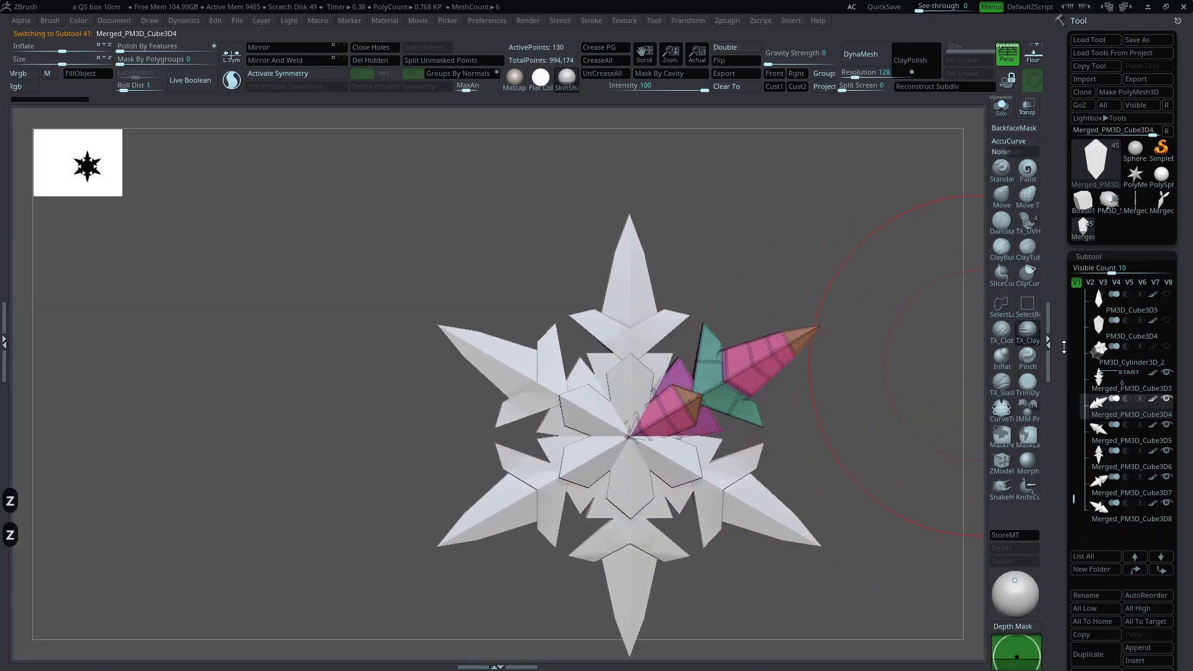
# Step: Merge the visible snowflake arms into a new tool, switch to it, and give each separate piece its own polygroup
pyautogui.scroll(-3, 1060, 545)
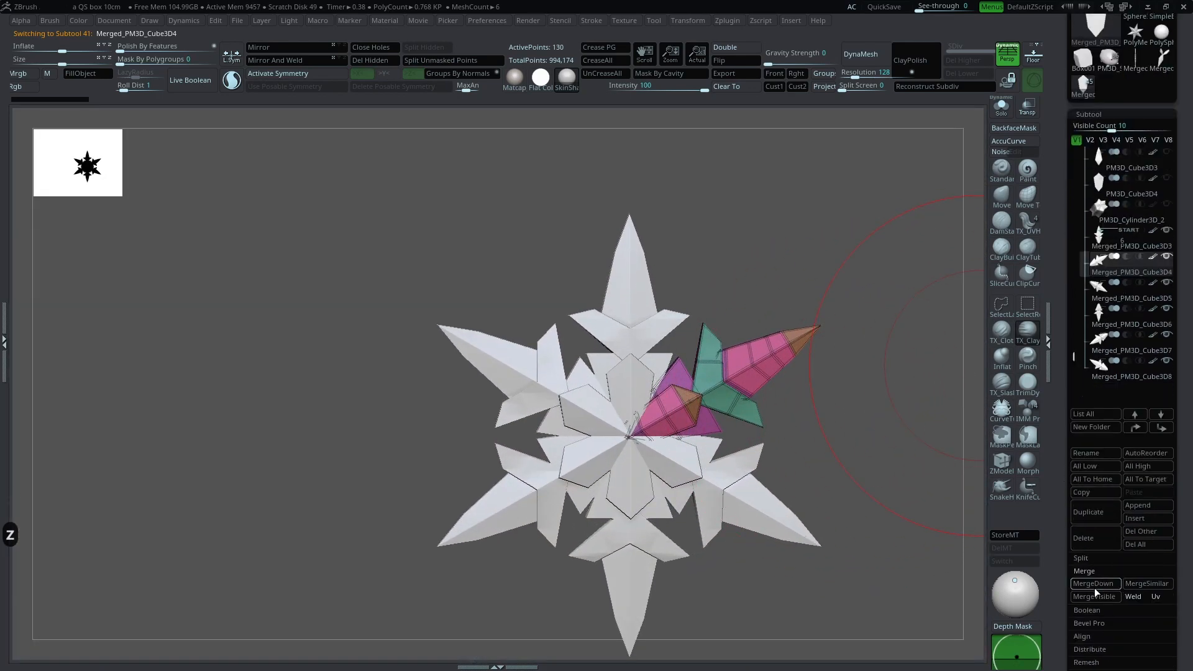
pyautogui.click(1082, 94)
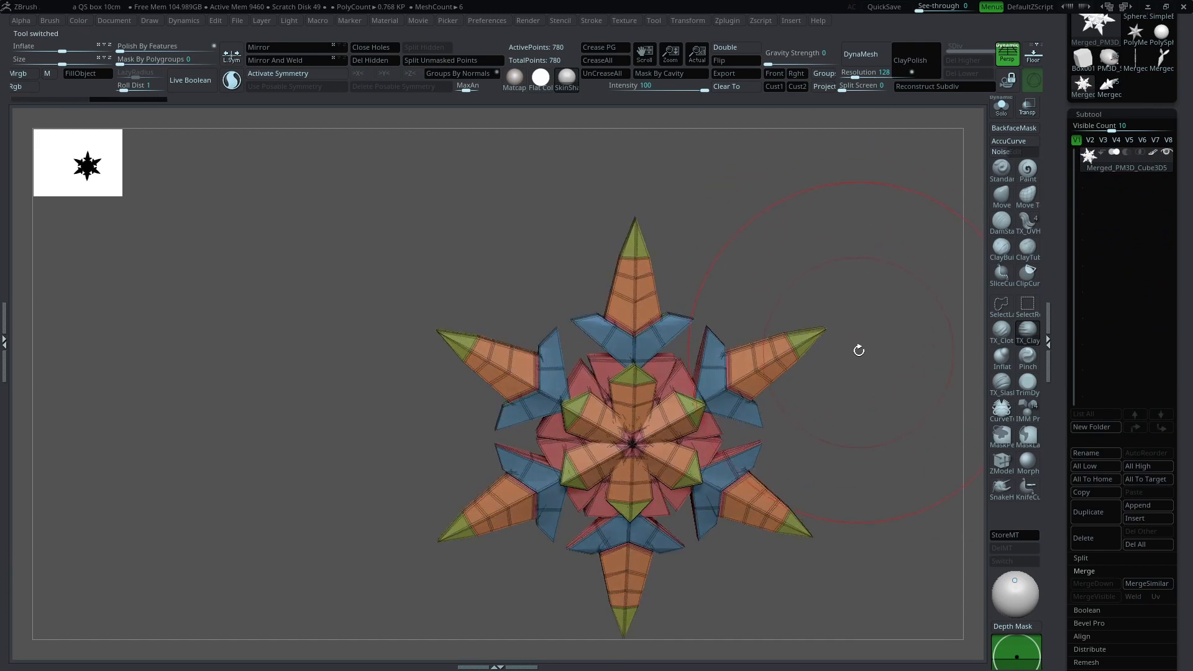
pyautogui.hotkey('alt', 'a')
# Step: Compare the merged snowflake's silhouette with the chest motifs on the reference image
pyautogui.hotkey('shift', 'z')
pyautogui.moveTo(876, 374)
pyautogui.keyDown('alt'); pyautogui.mouseDown()
pyautogui.moveTo(607, 510)
pyautogui.moveTo(740, 479)
pyautogui.moveTo(765, 445)
pyautogui.moveTo(721, 550)
pyautogui.moveTo(810, 427)
pyautogui.mouseUp(); pyautogui.keyUp('alt')
pyautogui.hotkey('shift', 'z')
pyautogui.hotkey('shift', 'z')
pyautogui.keyDown('alt'); pyautogui.moveTo(767, 307); pyautogui.dragTo(836, 341); pyautogui.keyUp('alt')
pyautogui.hotkey('shift', 'z')
pyautogui.hotkey('shift', 'z')
pyautogui.hotkey('shift', 'z')
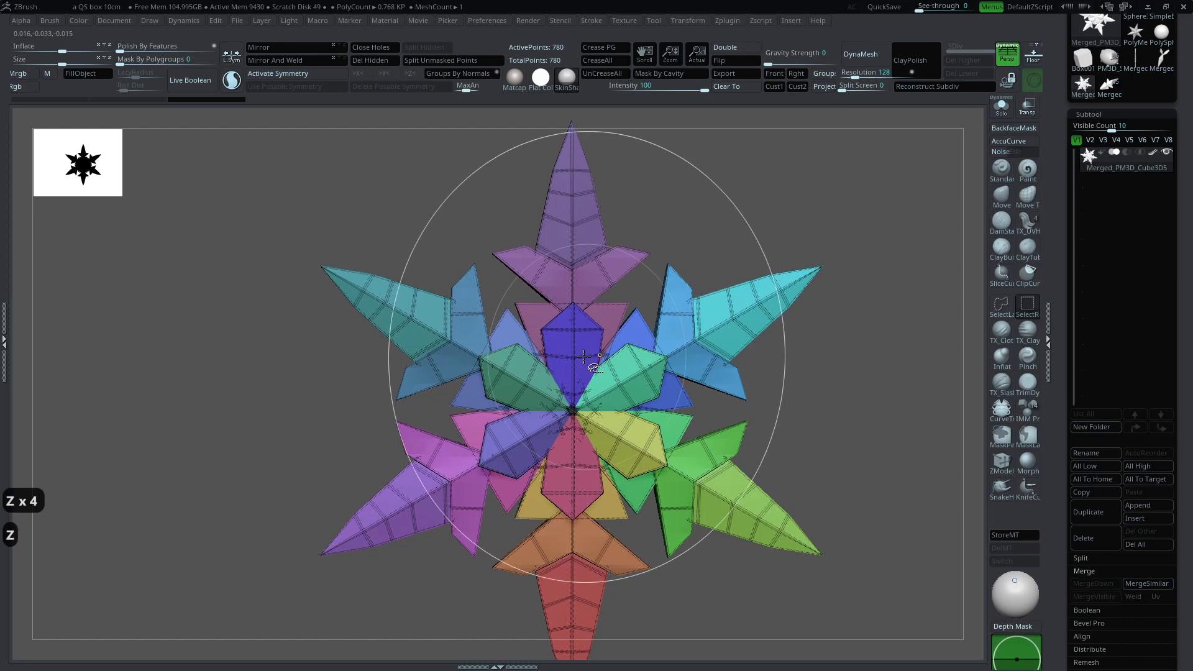
# Step: Split the six inner petals from the rest of the snowflake by polygroup, then hide the outer-arms subtool
pyautogui.keyDown('ctrl'); pyautogui.keyDown('shift'); pyautogui.doubleClick(579, 349); pyautogui.keyUp('shift'); pyautogui.keyUp('ctrl')
pyautogui.keyDown('ctrl'); pyautogui.keyDown('shift'); pyautogui.click(626, 375); pyautogui.keyUp('shift'); pyautogui.keyUp('ctrl')
pyautogui.keyDown('ctrl'); pyautogui.keyDown('shift'); pyautogui.click(579, 447); pyautogui.keyUp('shift'); pyautogui.keyUp('ctrl')
pyautogui.keyDown('ctrl'); pyautogui.keyDown('shift'); pyautogui.click(553, 428); pyautogui.keyUp('shift'); pyautogui.keyUp('ctrl')
pyautogui.keyDown('ctrl'); pyautogui.keyDown('shift'); pyautogui.click(550, 394); pyautogui.keyUp('shift'); pyautogui.keyUp('ctrl')
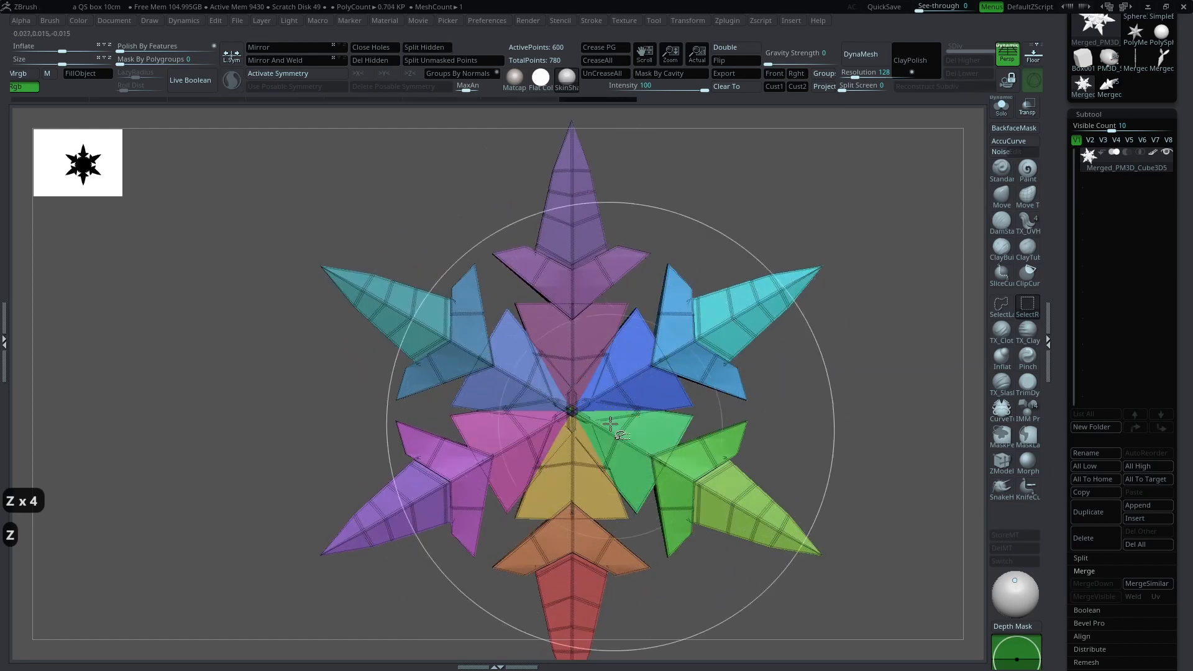
pyautogui.keyDown('ctrl'); pyautogui.keyDown('shift'); pyautogui.click(611, 424); pyautogui.keyUp('shift'); pyautogui.keyUp('ctrl')
pyautogui.keyDown('ctrl'); pyautogui.keyDown('shift'); pyautogui.moveTo(824, 368); pyautogui.dragTo(843, 396); pyautogui.keyUp('shift'); pyautogui.keyUp('ctrl')
pyautogui.hotkey('shift', 'f')
pyautogui.click(430, 49)
pyautogui.hotkey('shift', 'z')
pyautogui.click(1167, 179)
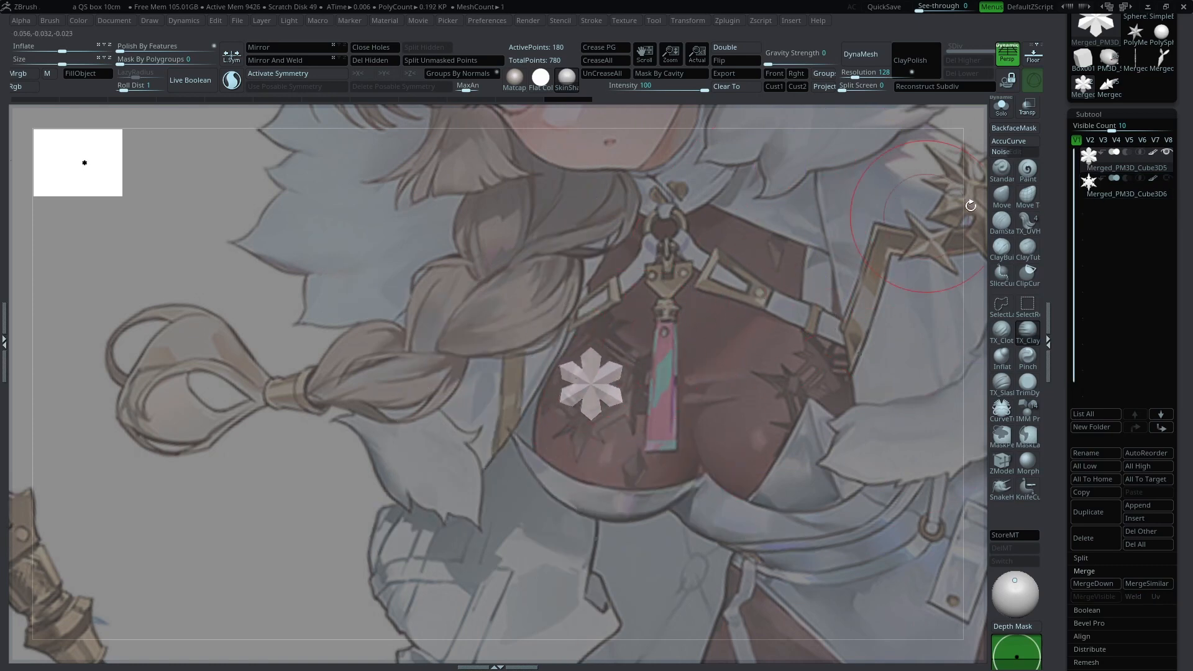
# Step: Select the outer-arms subtool Merged_PM3D_Cube3D6 and duplicate it
pyautogui.click(1089, 194)
pyautogui.keyDown('alt'); pyautogui.moveTo(819, 311); pyautogui.dragTo(834, 342); pyautogui.keyUp('alt')
pyautogui.hotkey('shift', 'z')
pyautogui.keyDown('alt'); pyautogui.moveTo(709, 354); pyautogui.dragTo(771, 355); pyautogui.keyUp('alt')
pyautogui.hotkey('shift', 'f')
pyautogui.hotkey('ctrl', 'shift', 'd')
# Step: Isolate the upper arm's polygroups on the duplicate, compare it with the reference, and split off the hidden arms
pyautogui.click(1027, 303)
pyautogui.keyDown('ctrl'); pyautogui.keyDown('shift'); pyautogui.click(683, 318); pyautogui.keyUp('shift'); pyautogui.keyUp('ctrl')
pyautogui.keyDown('ctrl'); pyautogui.keyDown('shift'); pyautogui.click(688, 319); pyautogui.keyUp('shift'); pyautogui.keyUp('ctrl')
pyautogui.keyDown('ctrl'); pyautogui.keyDown('shift'); pyautogui.click(665, 292); pyautogui.keyUp('shift'); pyautogui.keyUp('ctrl')
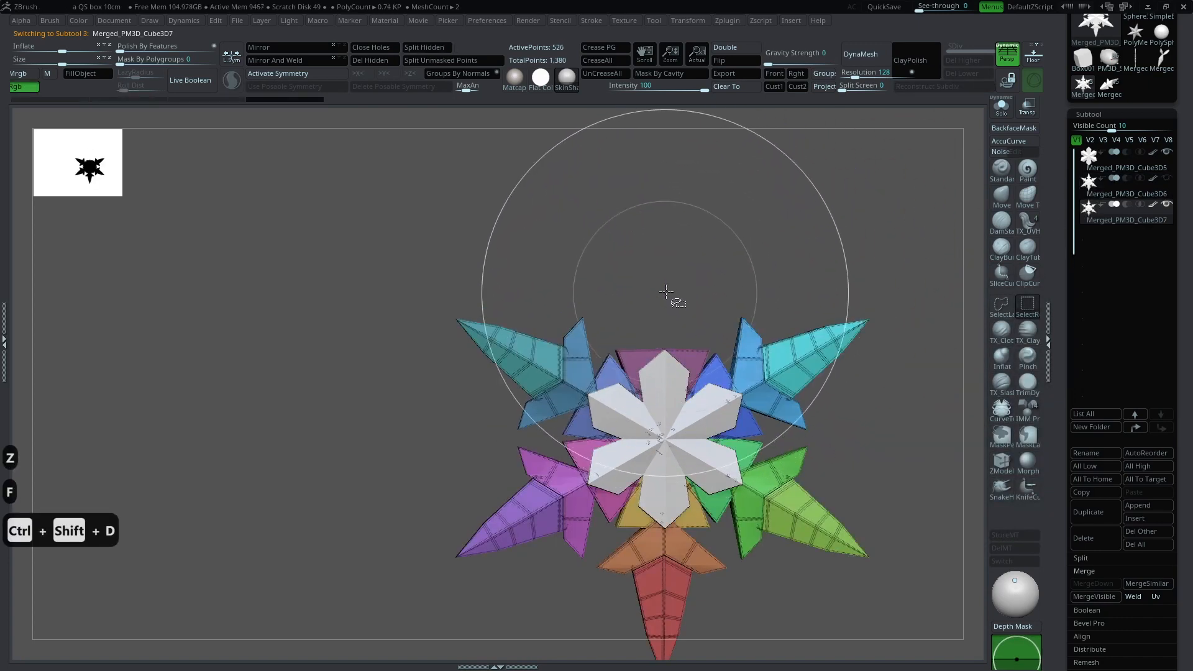
pyautogui.hotkey('shift', 'z')
pyautogui.moveTo(818, 243)
pyautogui.keyDown('alt'); pyautogui.mouseDown()
pyautogui.moveTo(770, 292)
pyautogui.moveTo(801, 244)
pyautogui.mouseUp(); pyautogui.keyUp('alt')
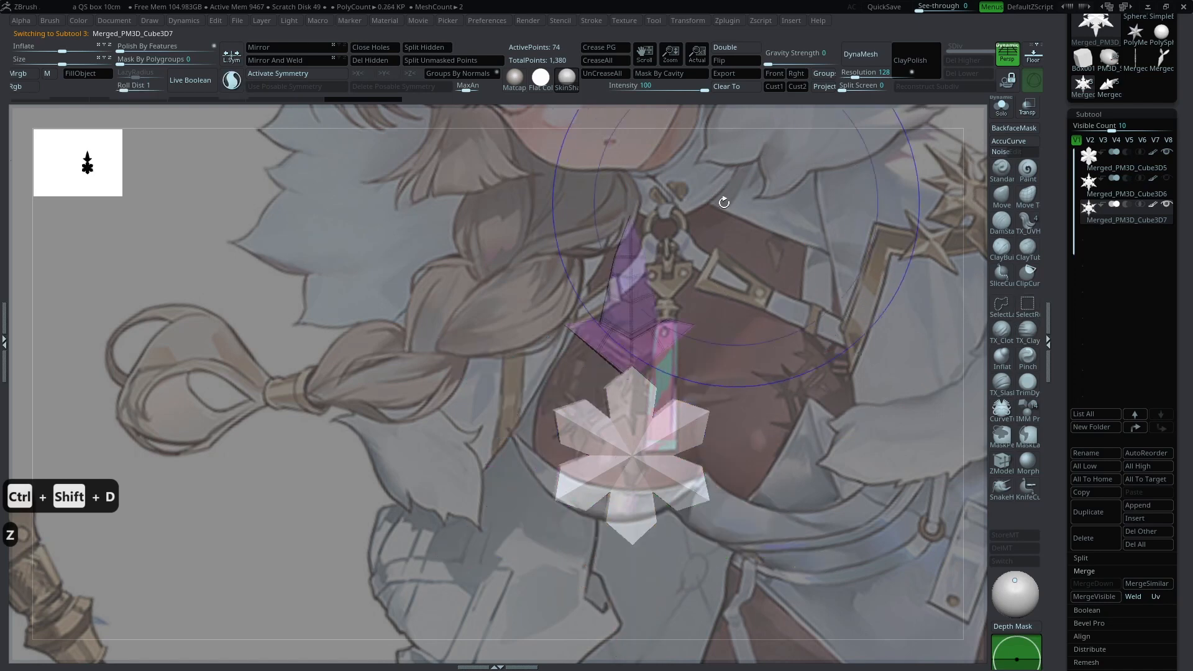
pyautogui.click(422, 49)
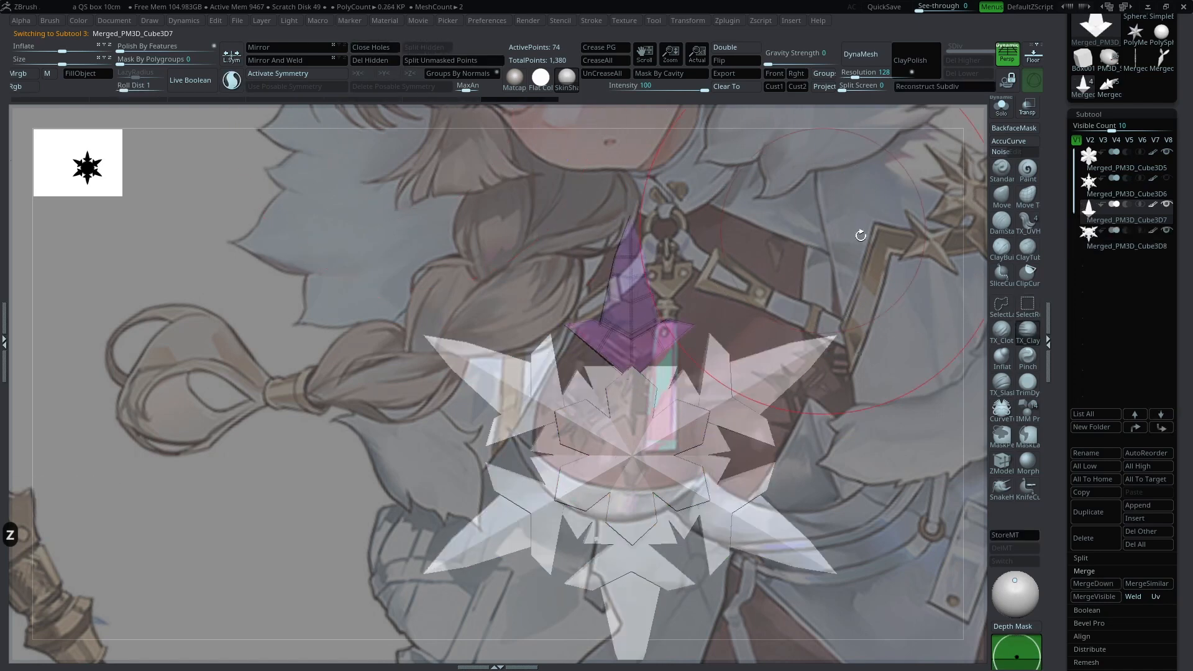
# Step: Hide the split-off arms subtool and compare the remaining upper arm with the chest motifs on the reference image
pyautogui.click(1166, 231)
pyautogui.hotkey('shift', 'z')
pyautogui.hotkey('shift', 'z')
pyautogui.moveTo(781, 286)
pyautogui.keyDown('alt'); pyautogui.mouseDown()
pyautogui.moveTo(786, 399)
pyautogui.moveTo(806, 432)
pyautogui.moveTo(799, 360)
pyautogui.moveTo(813, 348)
pyautogui.moveTo(780, 363)
pyautogui.moveTo(771, 304)
pyautogui.mouseUp(); pyautogui.keyUp('alt')
pyautogui.hotkey('shift', 'z')
pyautogui.hotkey('shift', 'z')
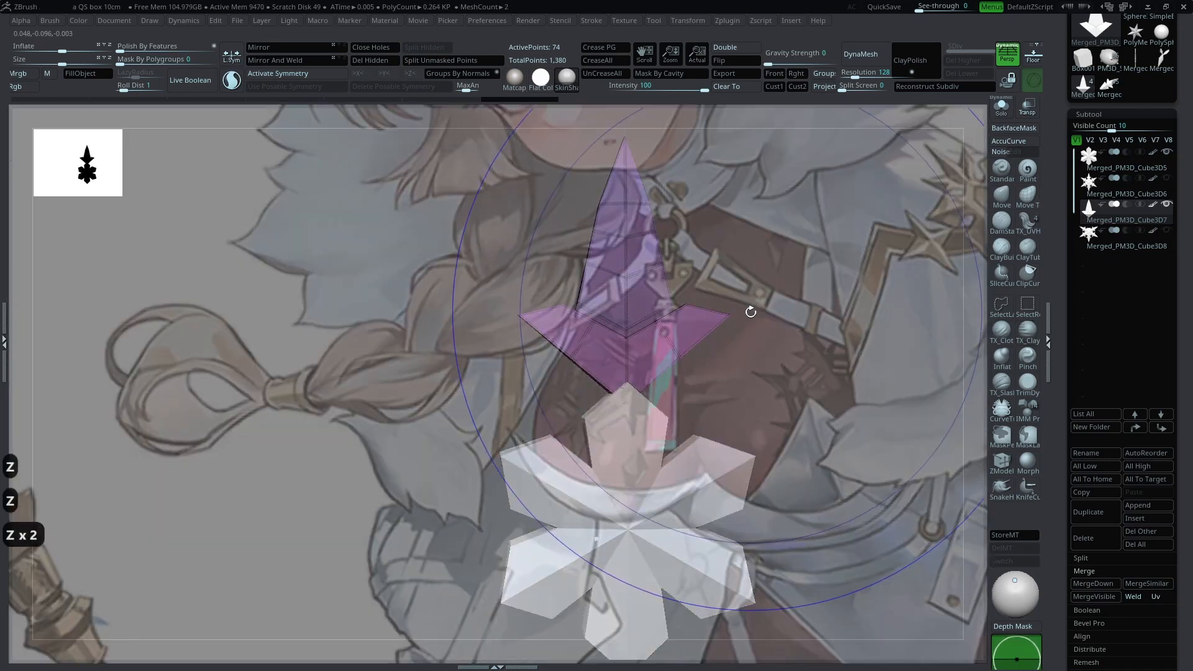
pyautogui.hotkey('shift', 'z')
pyautogui.hotkey('shift', 'z')
pyautogui.keyDown('alt'); pyautogui.moveTo(749, 324); pyautogui.dragTo(800, 407); pyautogui.keyUp('alt')
pyautogui.hotkey('shift', 'z')
# Step: Turn off perspective and shorten the isolated upper spike along its length, checking it against the reference
pyautogui.moveTo(740, 356); pyautogui.dragTo(790, 328)
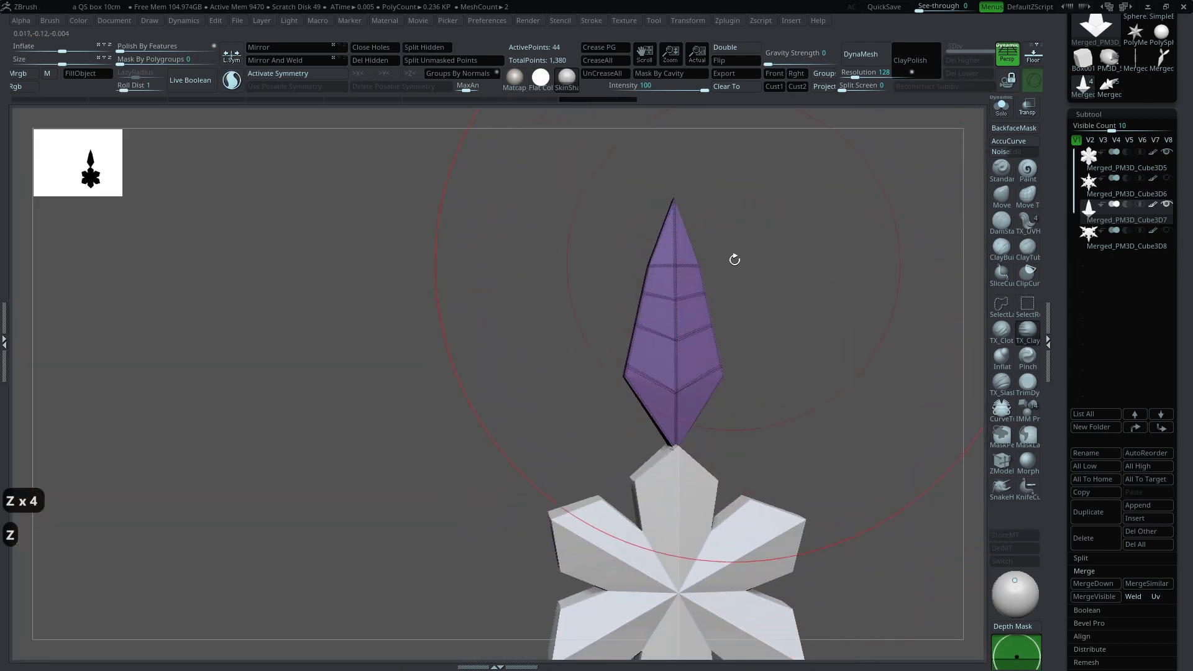
pyautogui.keyDown('alt'); pyautogui.moveTo(805, 255); pyautogui.dragTo(740, 230); pyautogui.keyUp('alt')
pyautogui.click(1008, 59)
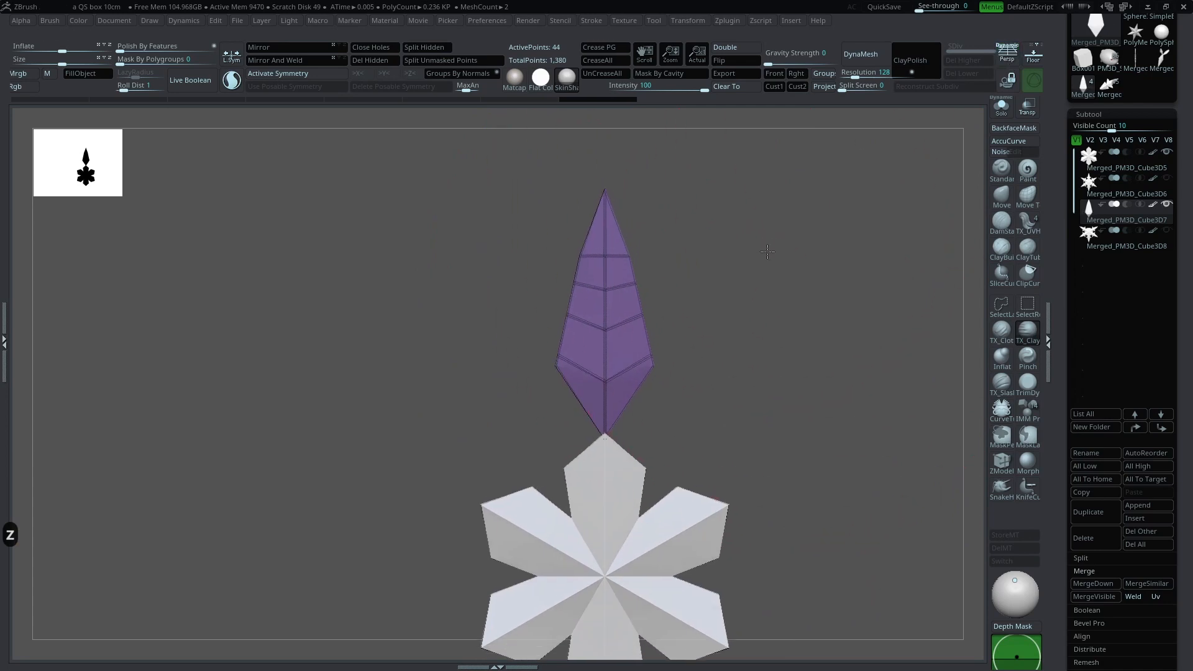
pyautogui.press('w')
pyautogui.press('y')
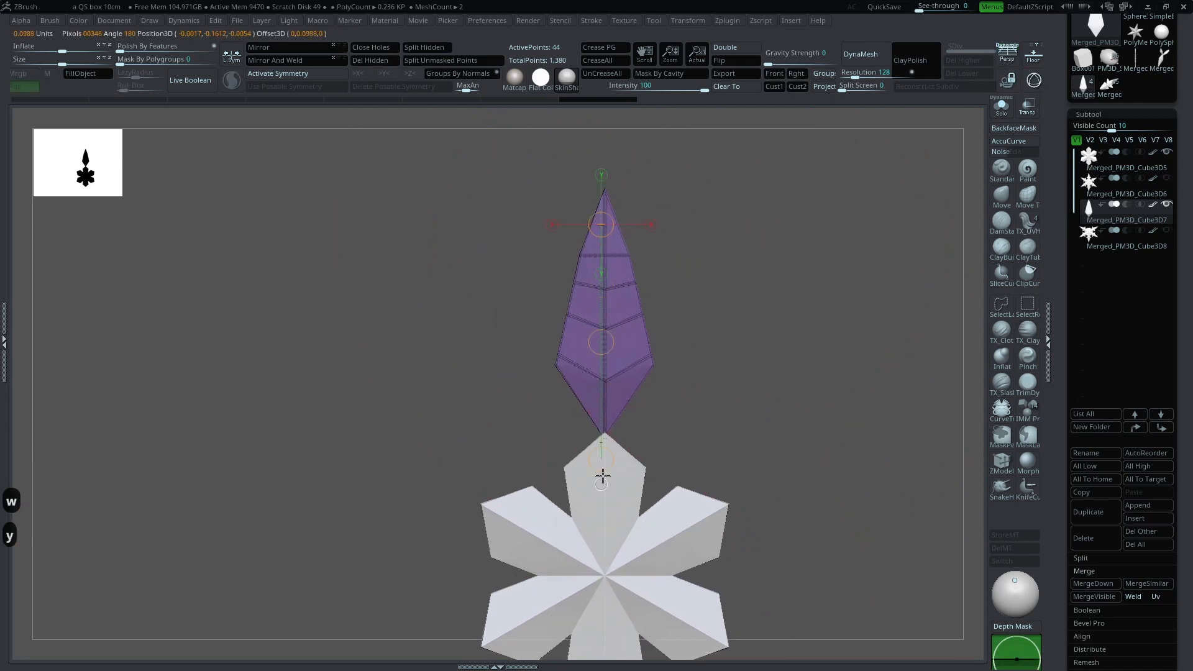
pyautogui.keyDown('shift'); pyautogui.moveTo(602, 436); pyautogui.dragTo(602, 506); pyautogui.keyUp('shift')
pyautogui.hotkey('shift', 'z')
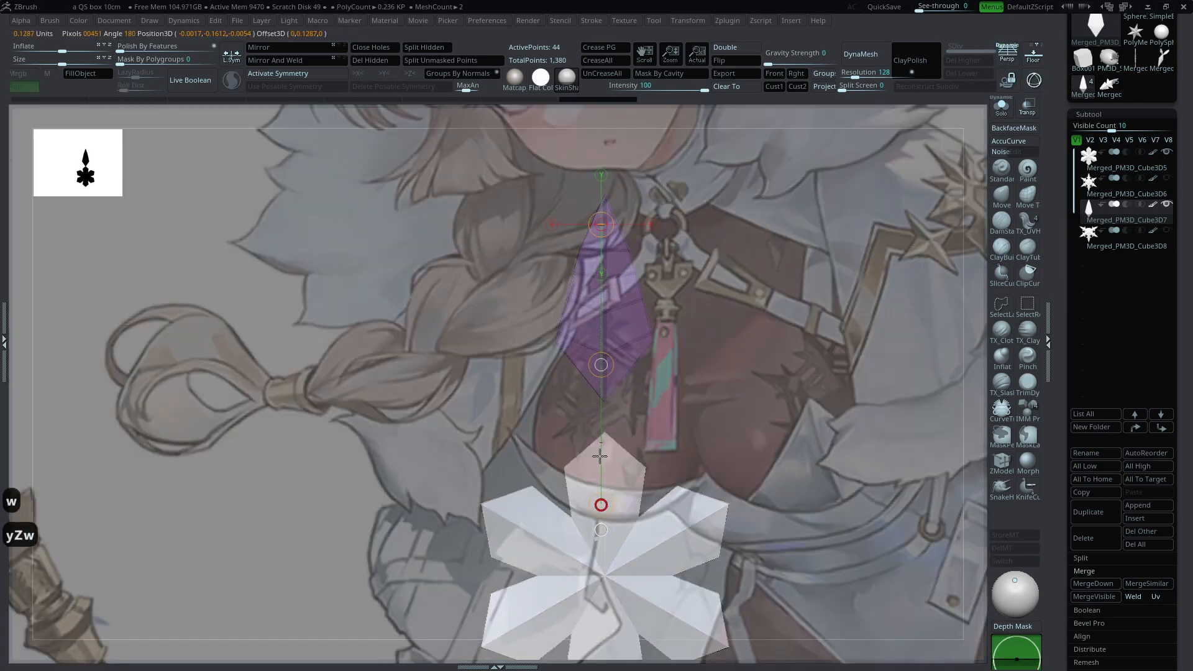
pyautogui.hotkey('shift', 'z')
# Step: Isolate the V-shaped piece below the spike, mask its centre, and reshape it upward toward the spike
pyautogui.keyDown('ctrl'); pyautogui.keyDown('shift'); pyautogui.click(785, 282); pyautogui.keyUp('shift'); pyautogui.keyUp('ctrl')
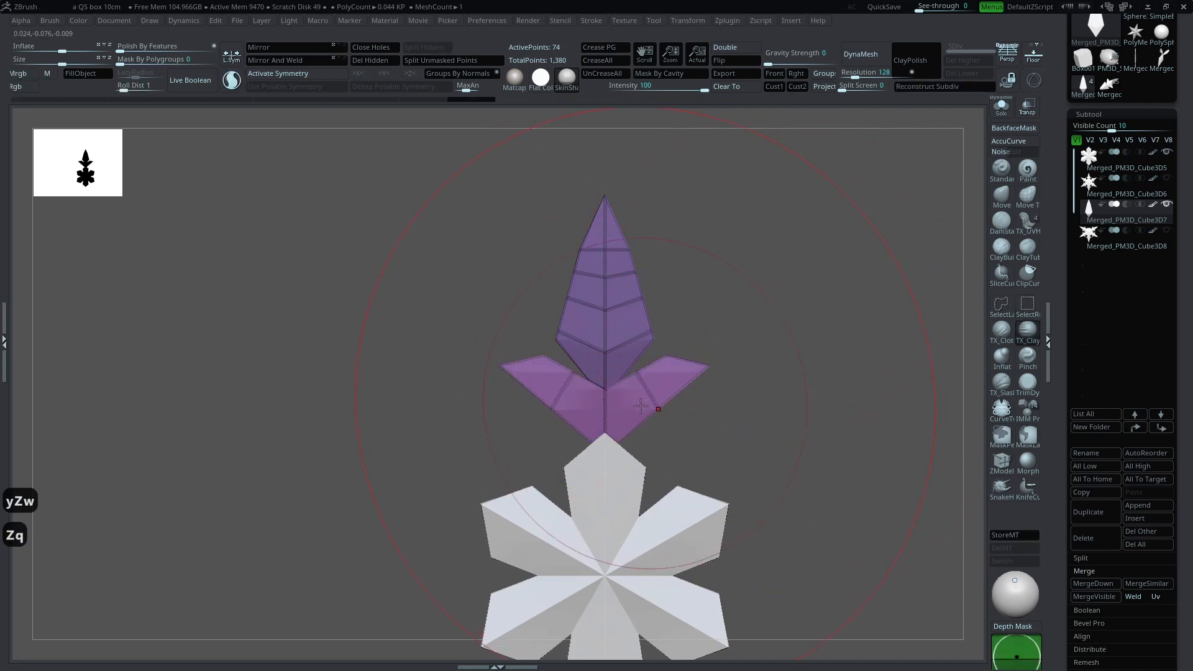
pyautogui.hotkey('shift', 'z')
pyautogui.keyDown('ctrl'); pyautogui.keyDown('shift'); pyautogui.click(656, 407); pyautogui.keyUp('shift'); pyautogui.keyUp('ctrl')
pyautogui.moveTo(591, 354)
pyautogui.keyDown('ctrl'); pyautogui.mouseDown()
pyautogui.moveTo(595, 420)
pyautogui.moveTo(622, 424)
pyautogui.mouseUp(); pyautogui.keyUp('ctrl')
pyautogui.keyDown('ctrl'); pyautogui.click(699, 388); pyautogui.keyUp('ctrl')
pyautogui.keyDown('ctrl'); pyautogui.click(701, 402); pyautogui.keyUp('ctrl')
pyautogui.press('w')
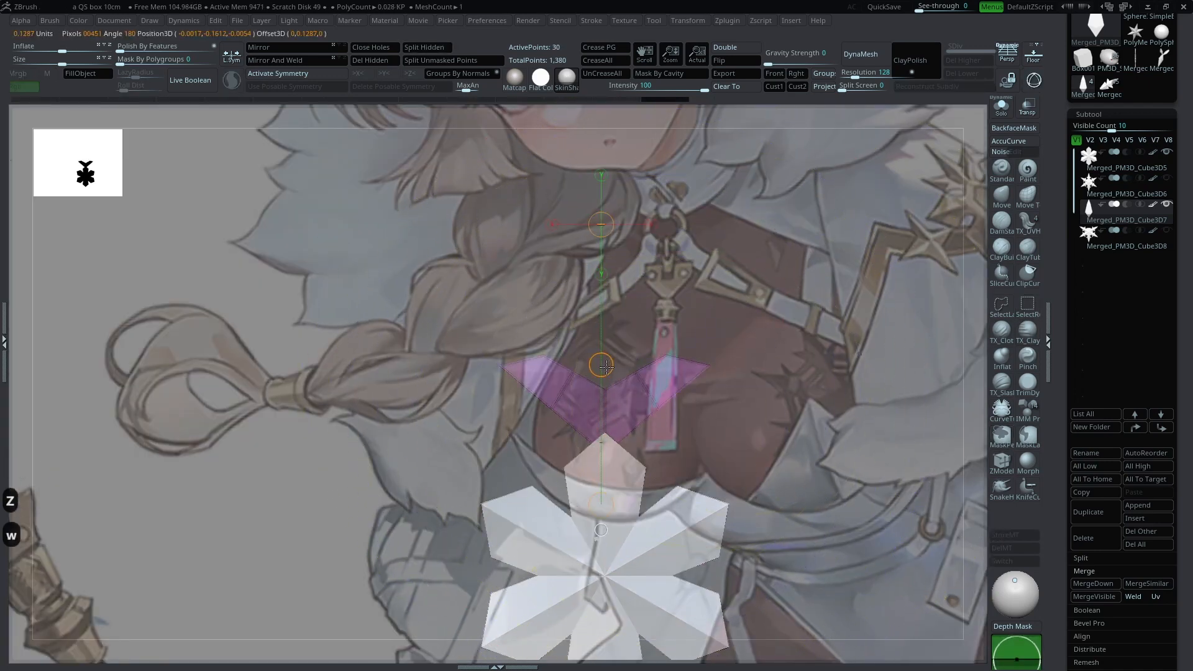
pyautogui.moveTo(604, 394); pyautogui.dragTo(603, 340)
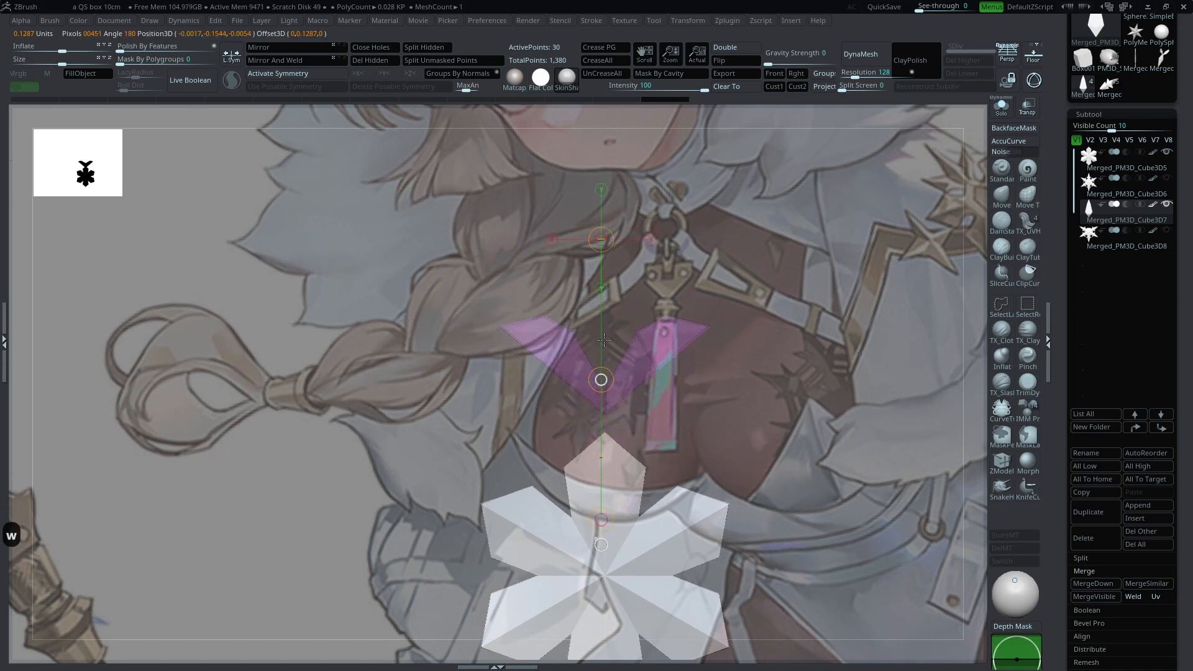
# Step: Restore the hidden spike, mask the V-shaped piece, then scale the spike down and move it slightly lower into the V
pyautogui.keyDown('ctrl'); pyautogui.keyDown('shift'); pyautogui.click(808, 284); pyautogui.keyUp('shift'); pyautogui.keyUp('ctrl')
pyautogui.press('q')
pyautogui.moveTo(752, 309)
pyautogui.mouseDown()
pyautogui.moveTo(766, 291)
pyautogui.moveTo(605, 327)
pyautogui.moveTo(802, 276)
pyautogui.mouseUp()
pyautogui.hotkey('shift', 'z')
pyautogui.press('w')
pyautogui.keyDown('ctrl'); pyautogui.moveTo(615, 309); pyautogui.dragTo(644, 297); pyautogui.keyUp('ctrl')
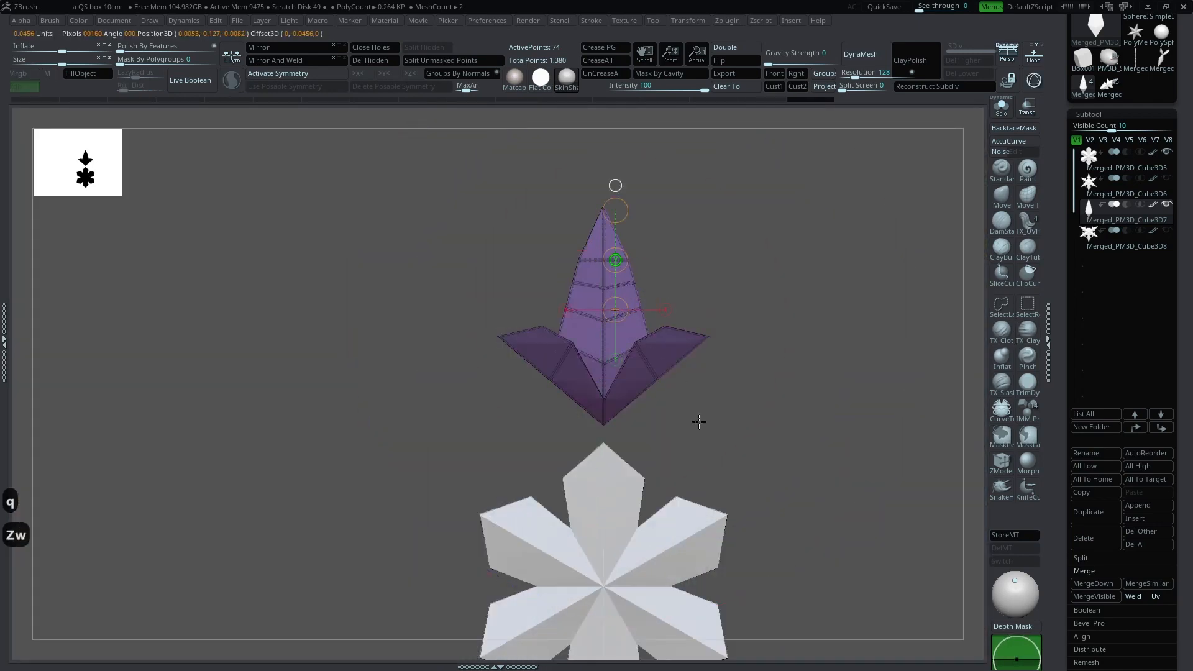
pyautogui.press('y')
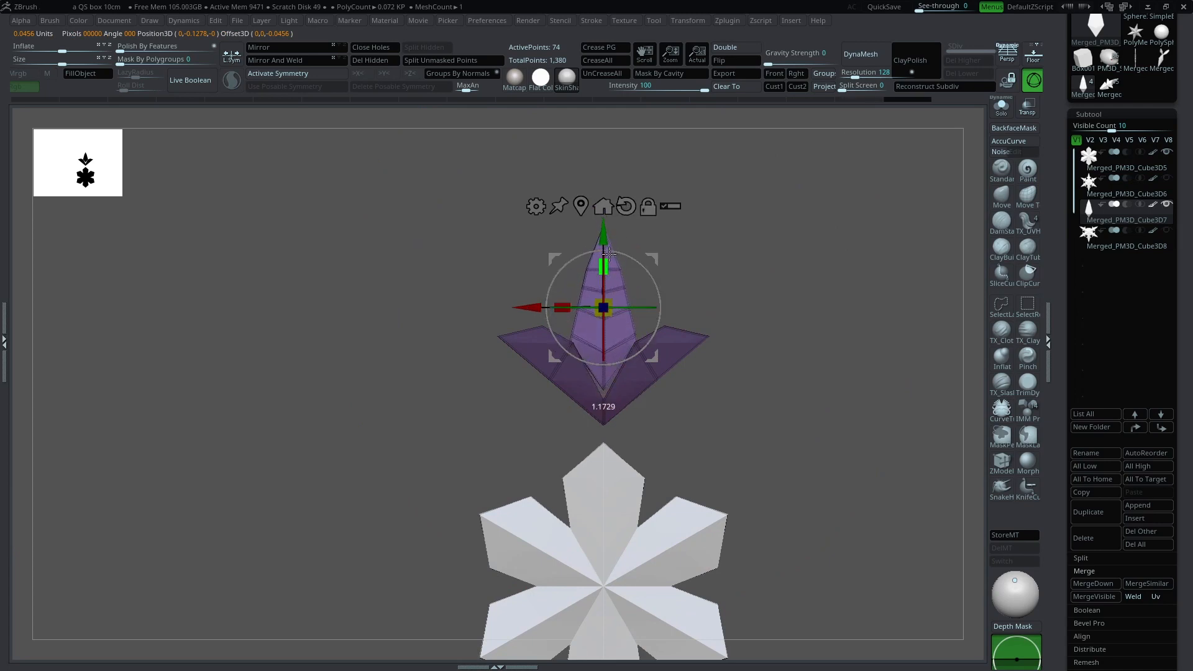
pyautogui.moveTo(607, 228); pyautogui.dragTo(609, 236)
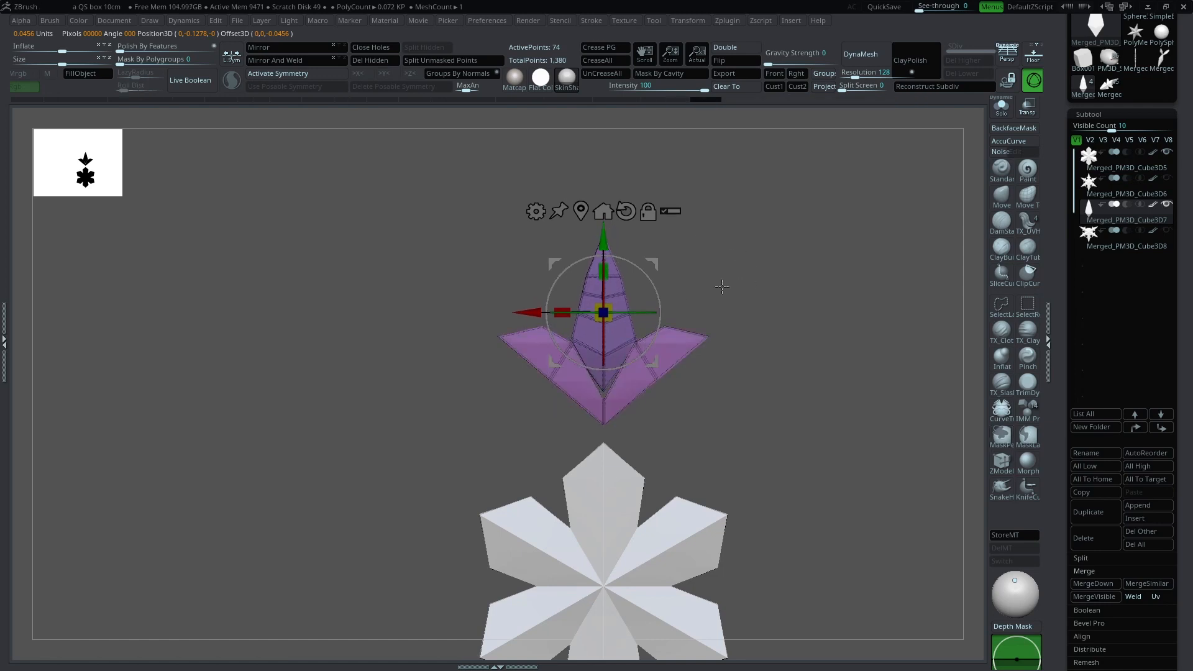
# Step: Isolate the V-shaped piece, mask its inner corners to adjust the arms, and show the whole motif again without polyframe
pyautogui.press('q')
pyautogui.keyDown('ctrl'); pyautogui.keyDown('shift'); pyautogui.click(672, 339); pyautogui.keyUp('shift'); pyautogui.keyUp('ctrl')
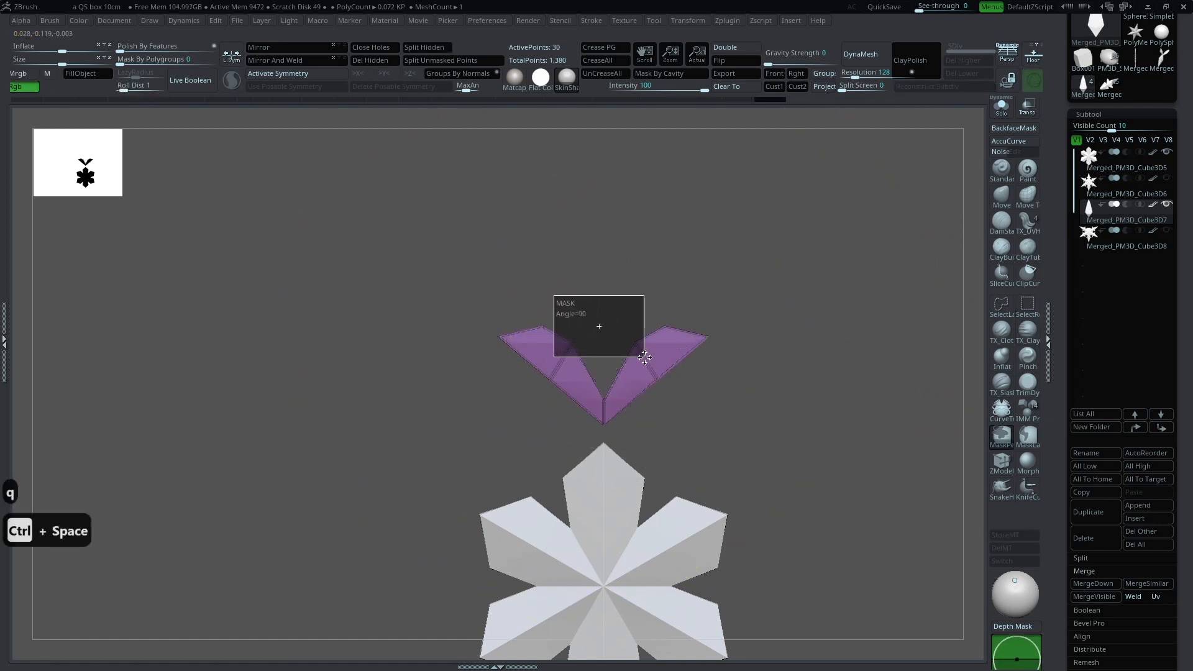
pyautogui.keyDown('ctrl'); pyautogui.moveTo(644, 356); pyautogui.dragTo(645, 356); pyautogui.keyUp('ctrl')
pyautogui.press('w')
pyautogui.press('q')
pyautogui.keyDown('ctrl'); pyautogui.keyDown('shift'); pyautogui.click(774, 266); pyautogui.keyUp('shift'); pyautogui.keyUp('ctrl')
pyautogui.hotkey('shift', 'f')
# Step: Compare the spike, V-shaped piece and six-petal flower with the chest motifs on the reference image, checking their thickness from the side
pyautogui.hotkey('shift', 'z')
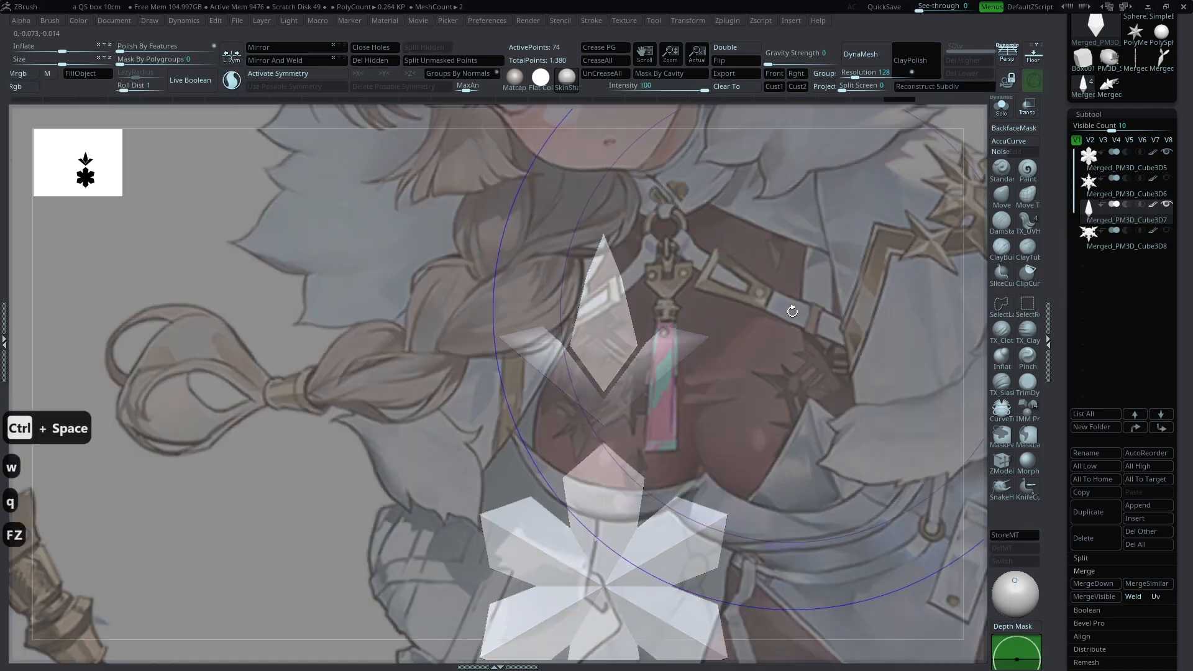
pyautogui.hotkey('shift', 'z')
pyautogui.keyDown('alt'); pyautogui.moveTo(773, 327); pyautogui.dragTo(665, 352); pyautogui.keyUp('alt')
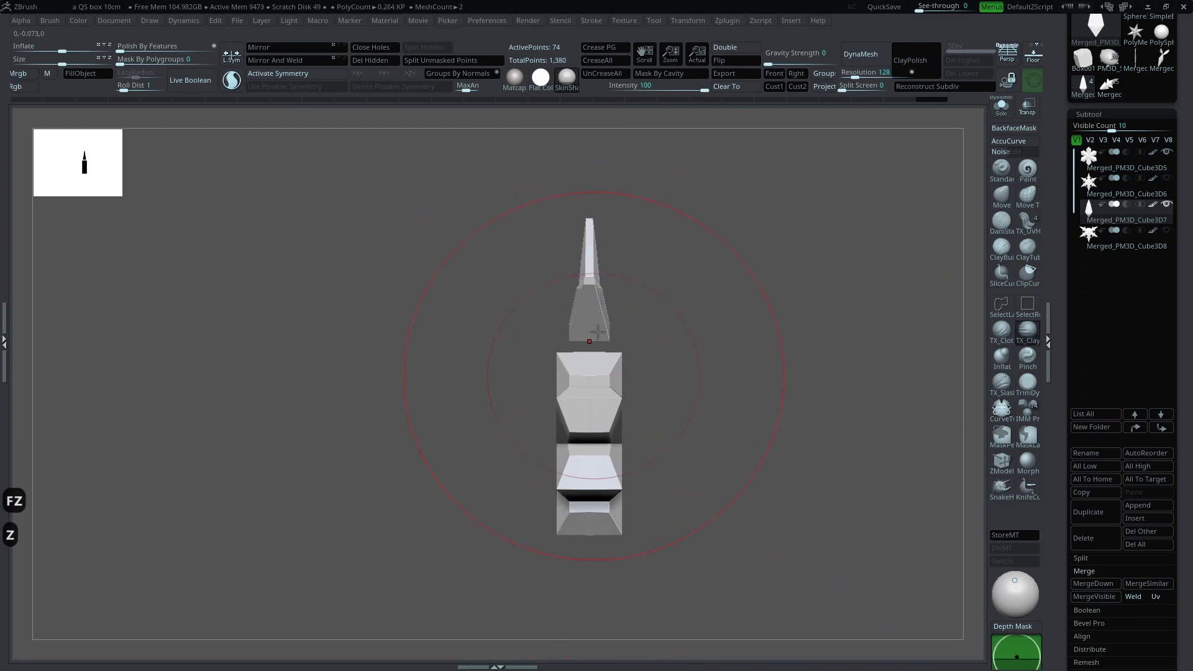
pyautogui.keyDown('shift'); pyautogui.moveTo(783, 351); pyautogui.dragTo(735, 319); pyautogui.keyUp('shift')
pyautogui.hotkey('shift', 'z')
pyautogui.hotkey('shift', 'z')
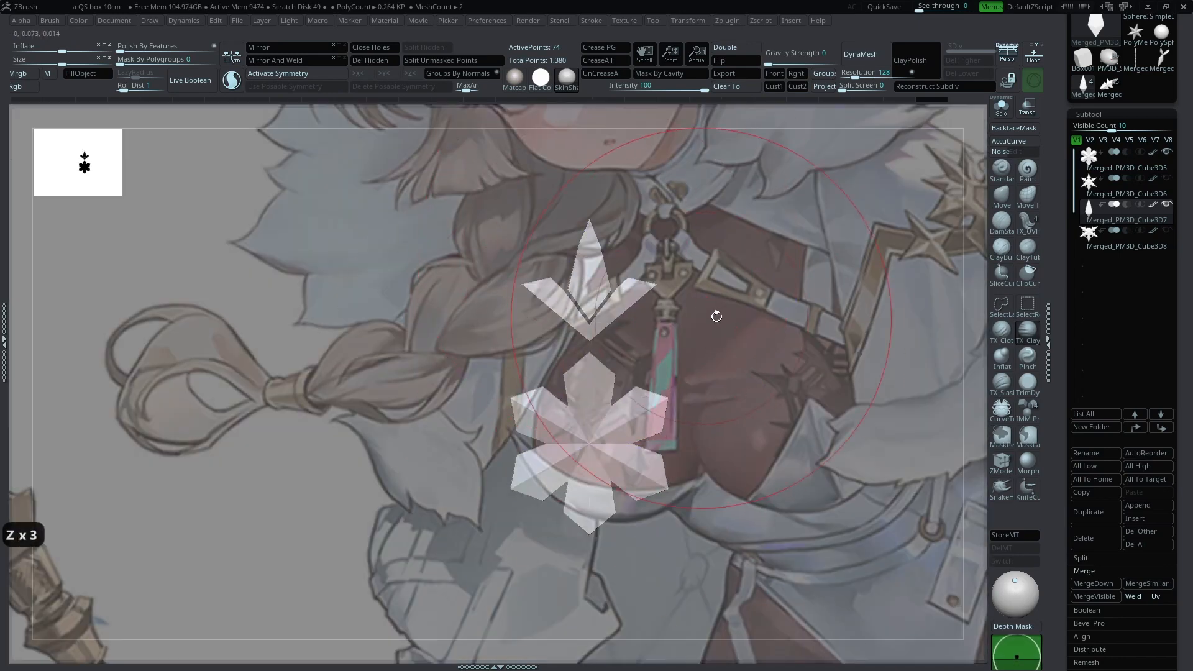
pyautogui.moveTo(702, 317); pyautogui.dragTo(582, 290)
pyautogui.moveTo(750, 285); pyautogui.dragTo(603, 343)
pyautogui.hotkey('shift', 'z')
pyautogui.hotkey('shift', 'z')
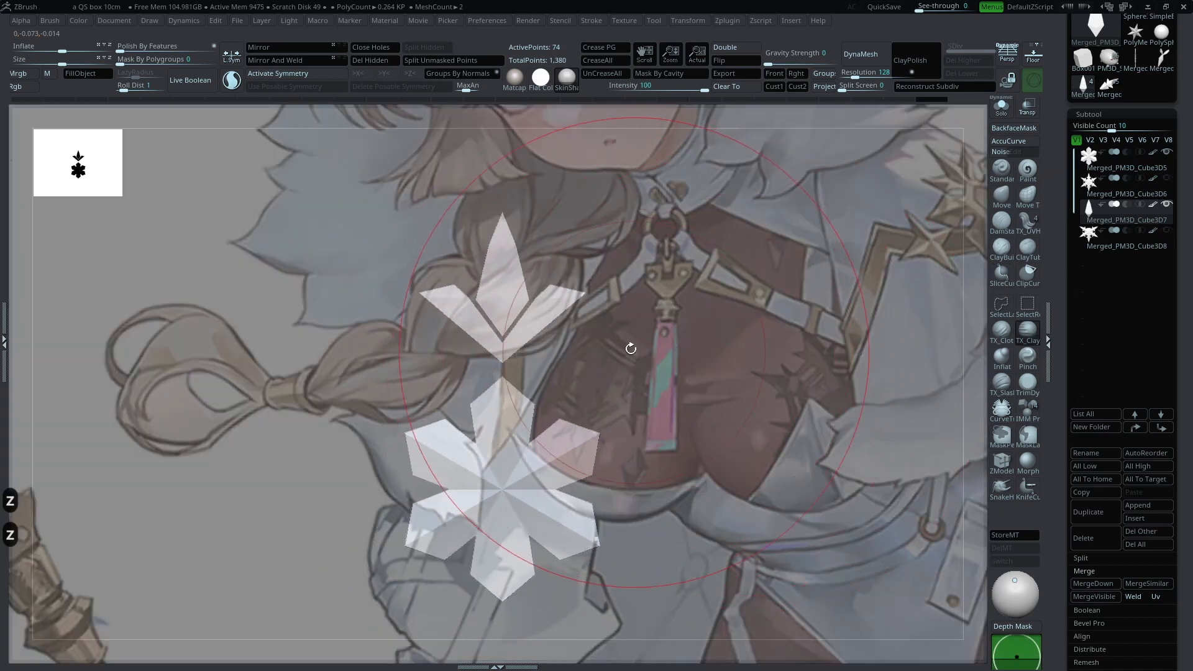
pyautogui.hotkey('shift', 'z')
pyautogui.keyDown('alt'); pyautogui.moveTo(709, 348); pyautogui.dragTo(781, 294); pyautogui.keyUp('alt')
pyautogui.hotkey('shift', 'f')
pyautogui.hotkey('shift', 'f')
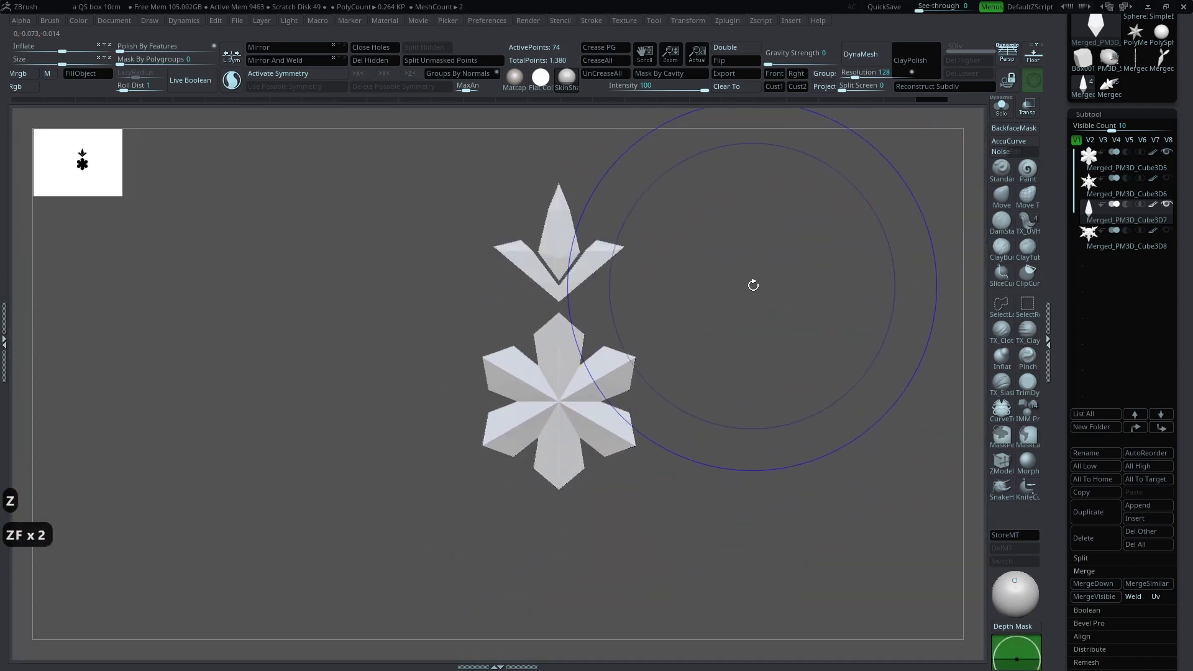
pyautogui.moveTo(984, 268)
pyautogui.mouseDown()
pyautogui.moveTo(951, 292)
pyautogui.moveTo(985, 268)
pyautogui.mouseUp()
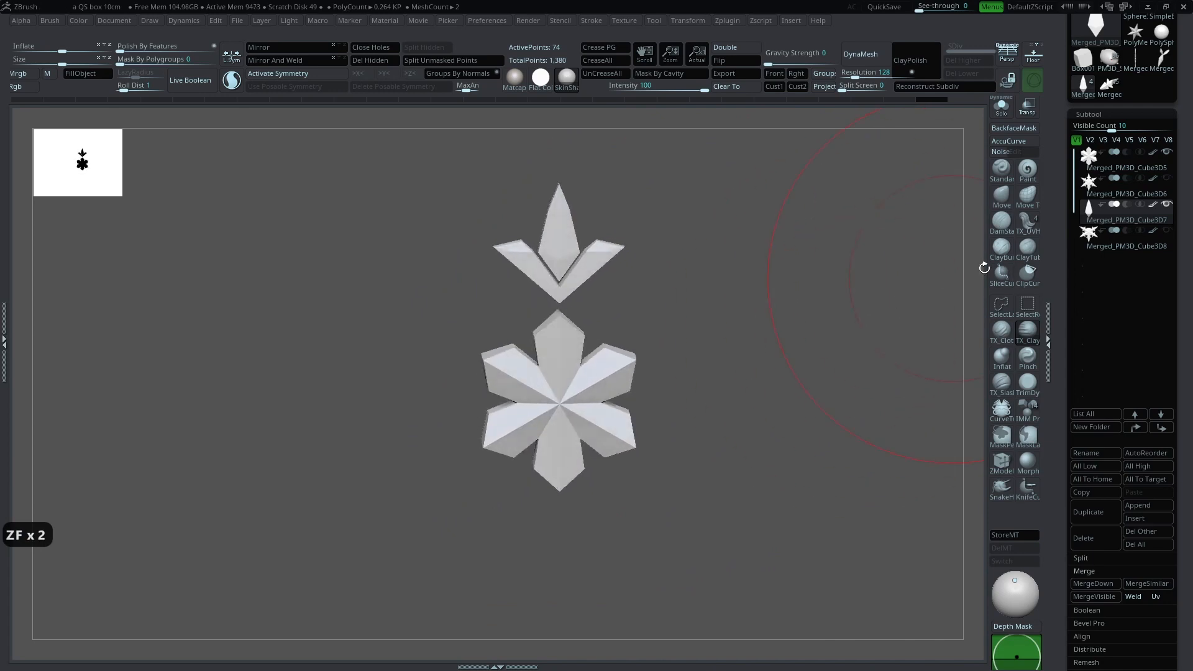
# Step: Load the Cylinder3D primitive as the active tool and frame it with its wireframe shown
pyautogui.moveTo(1062, 251); pyautogui.dragTo(1066, 393)
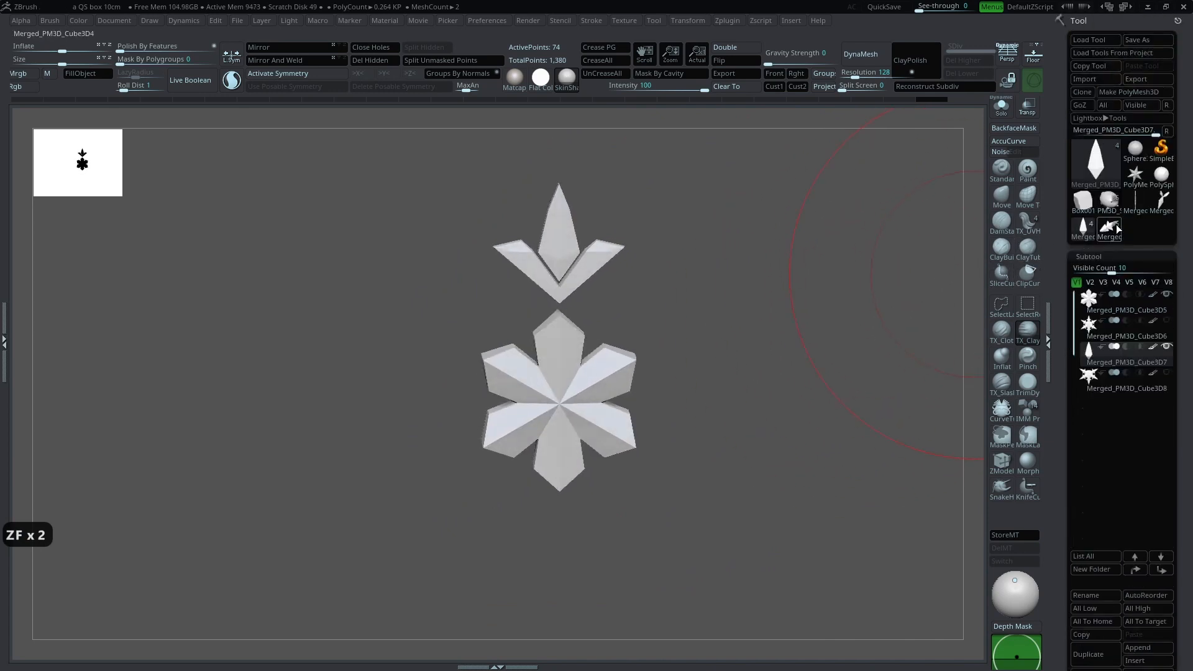
pyautogui.click(1157, 183)
pyautogui.click(1153, 184)
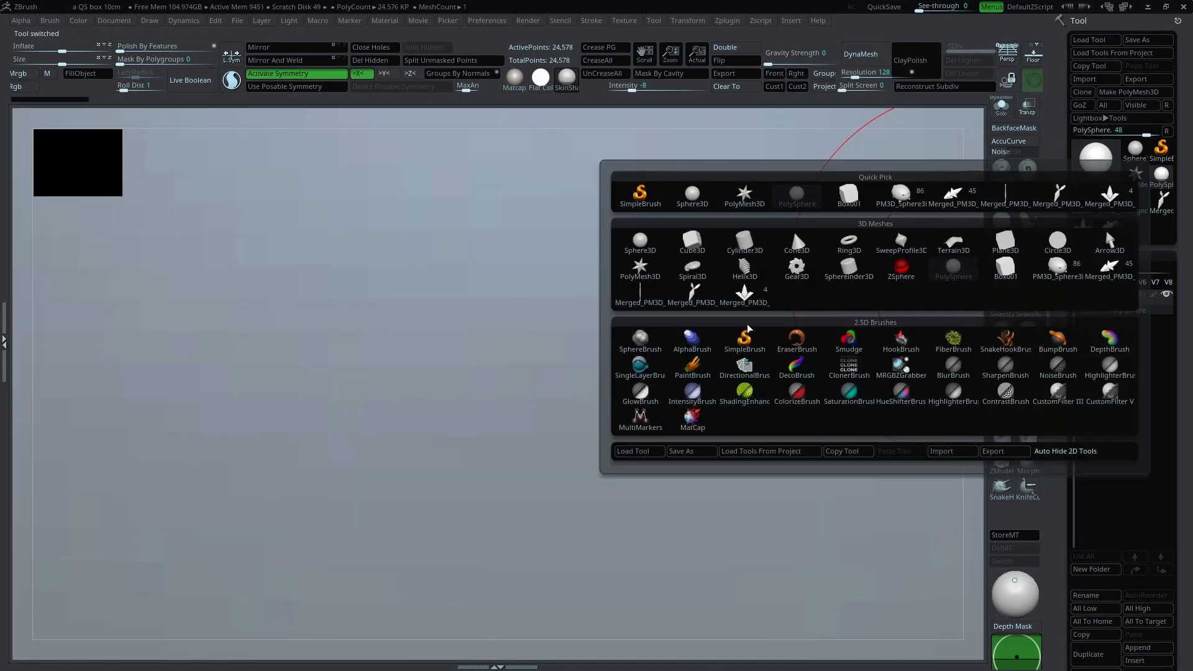
pyautogui.click(753, 247)
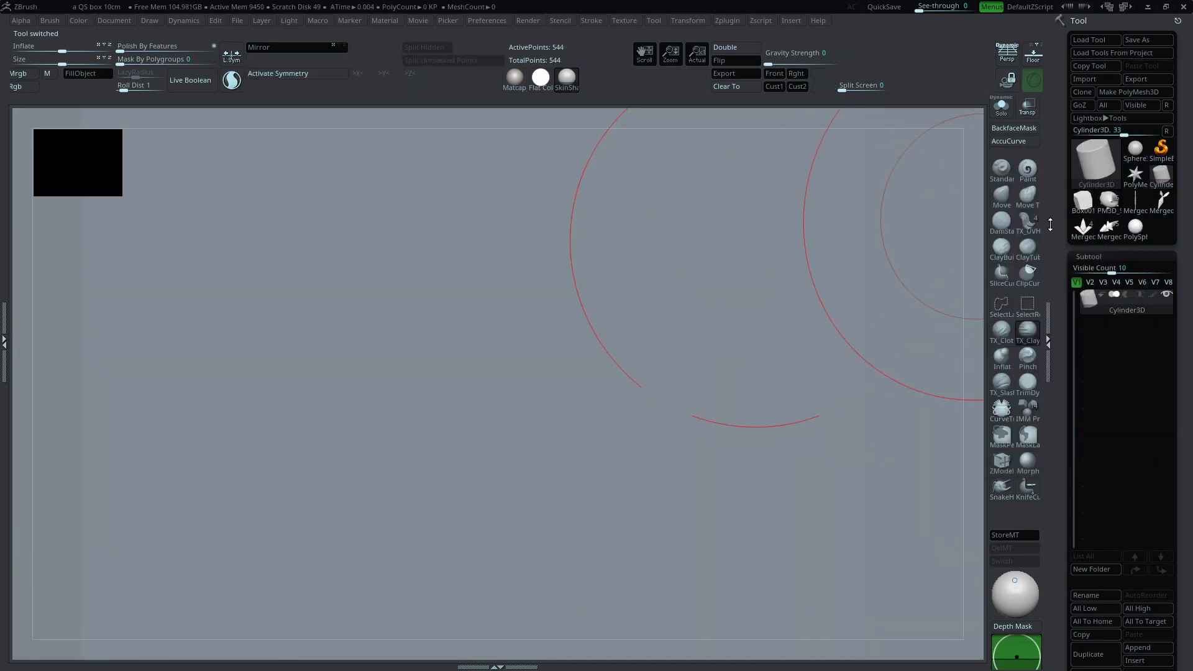
pyautogui.press('f')
pyautogui.hotkey('shift', 'f')
pyautogui.keyDown('ctrl'); pyautogui.moveTo(879, 338); pyautogui.dragTo(675, 343, button='right'); pyautogui.keyUp('ctrl')
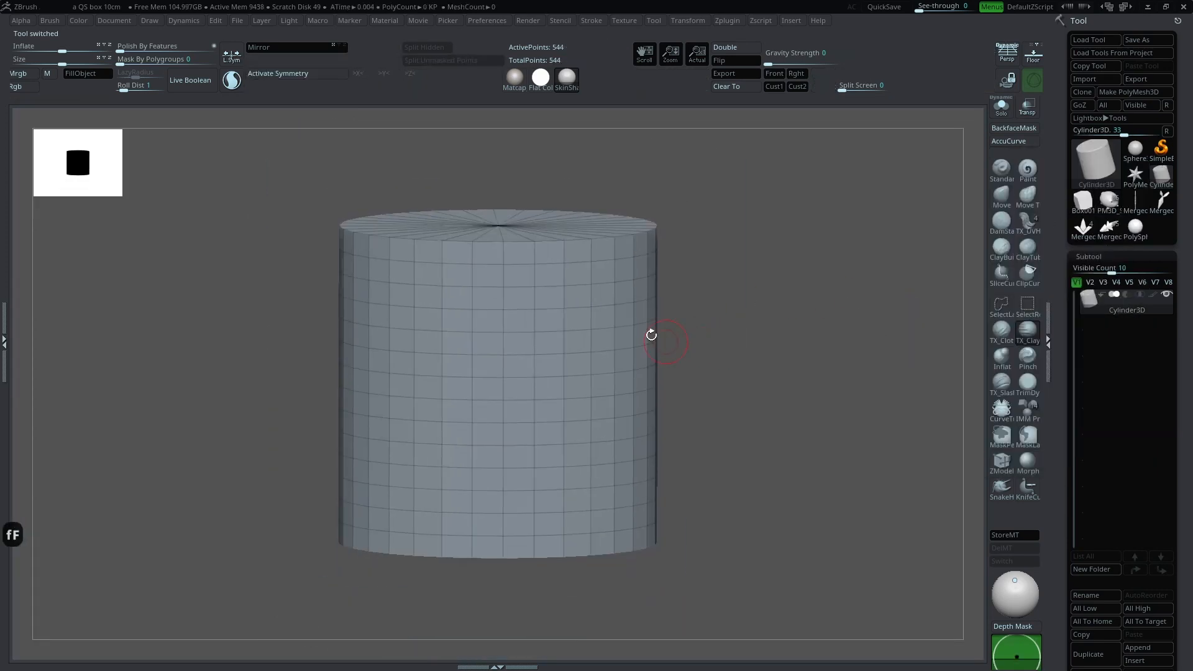
# Step: Initialize the cylinder with HDivide 6 and VDivide 4, then convert it to a PolyMesh3D
pyautogui.moveTo(1059, 454); pyautogui.dragTo(1043, 274)
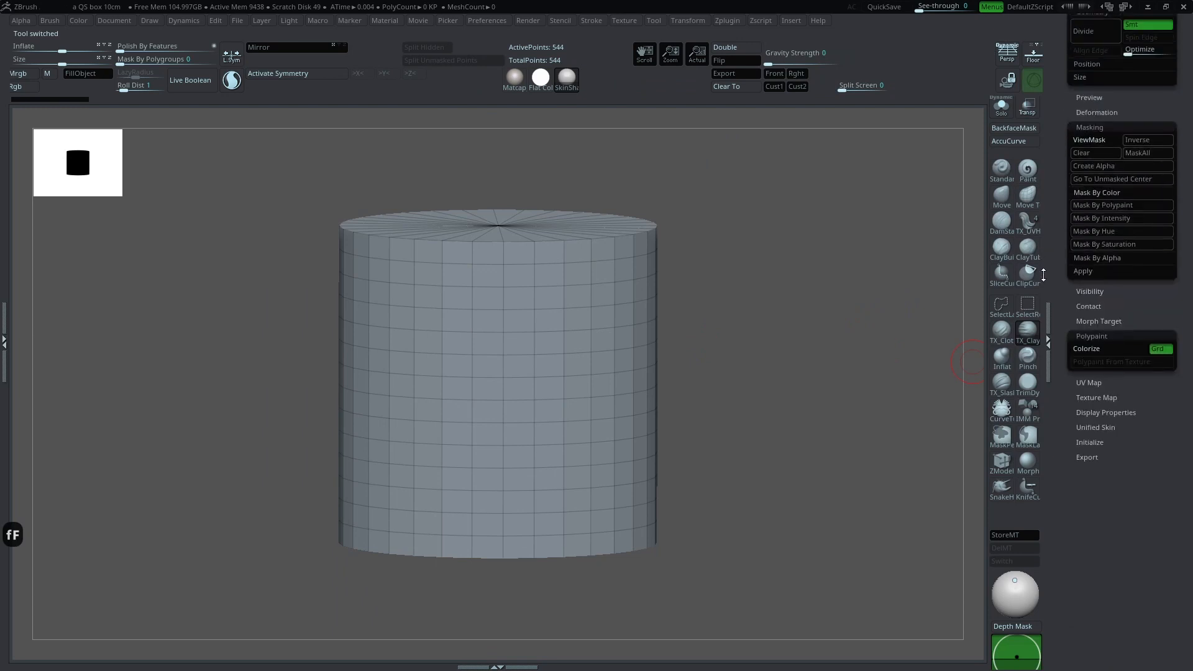
pyautogui.click(1092, 442)
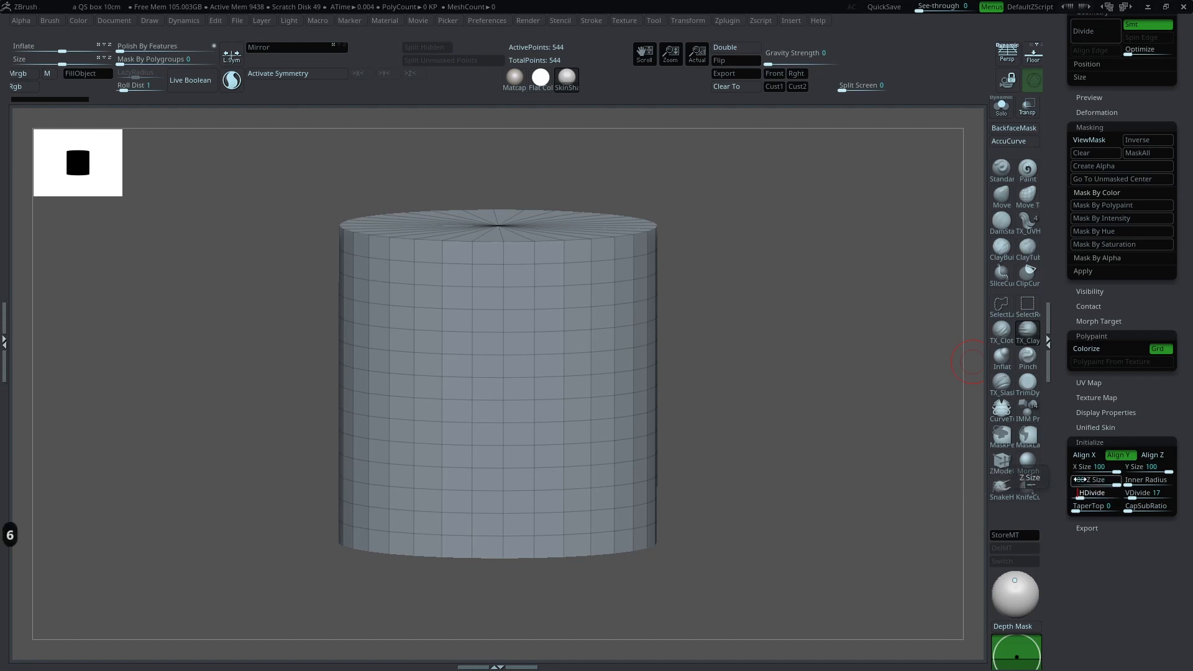
pyautogui.press('Return')
pyautogui.moveTo(875, 307); pyautogui.dragTo(623, 349)
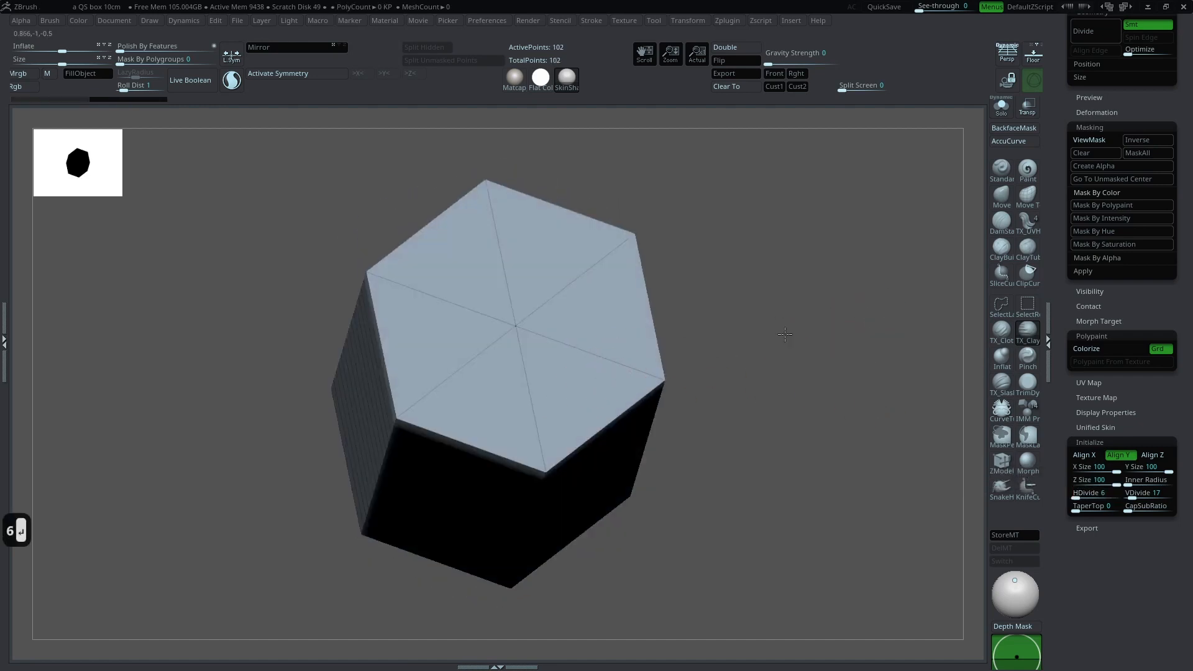
pyautogui.moveTo(781, 339); pyautogui.dragTo(626, 356)
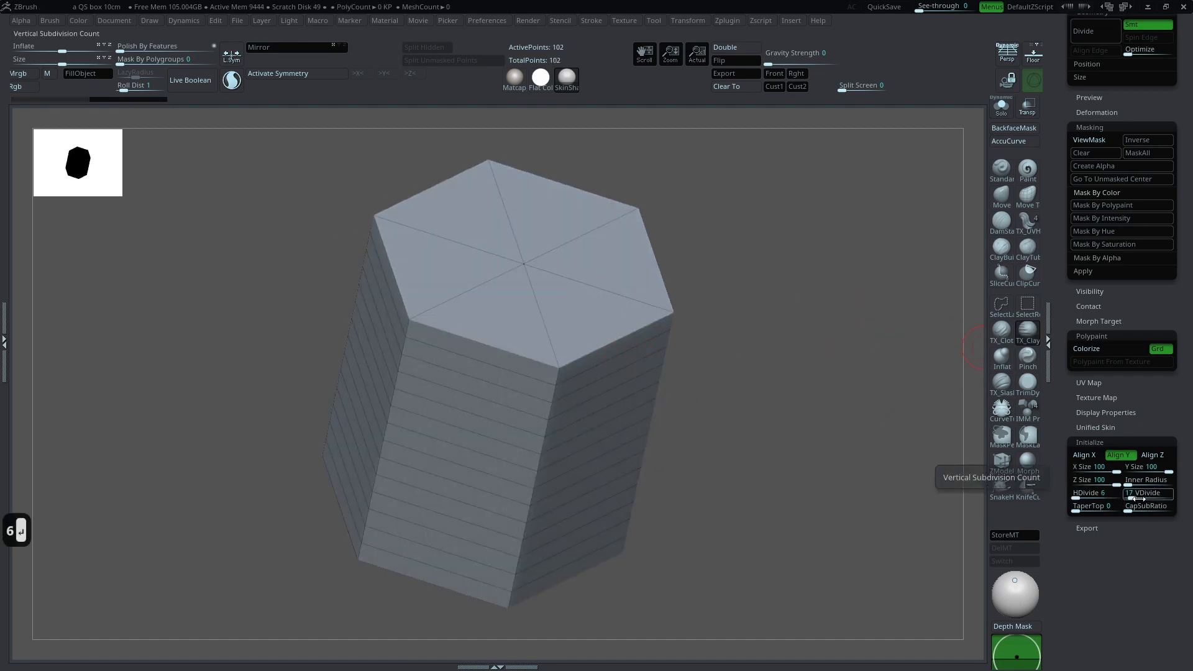
pyautogui.moveTo(918, 514); pyautogui.dragTo(966, 453)
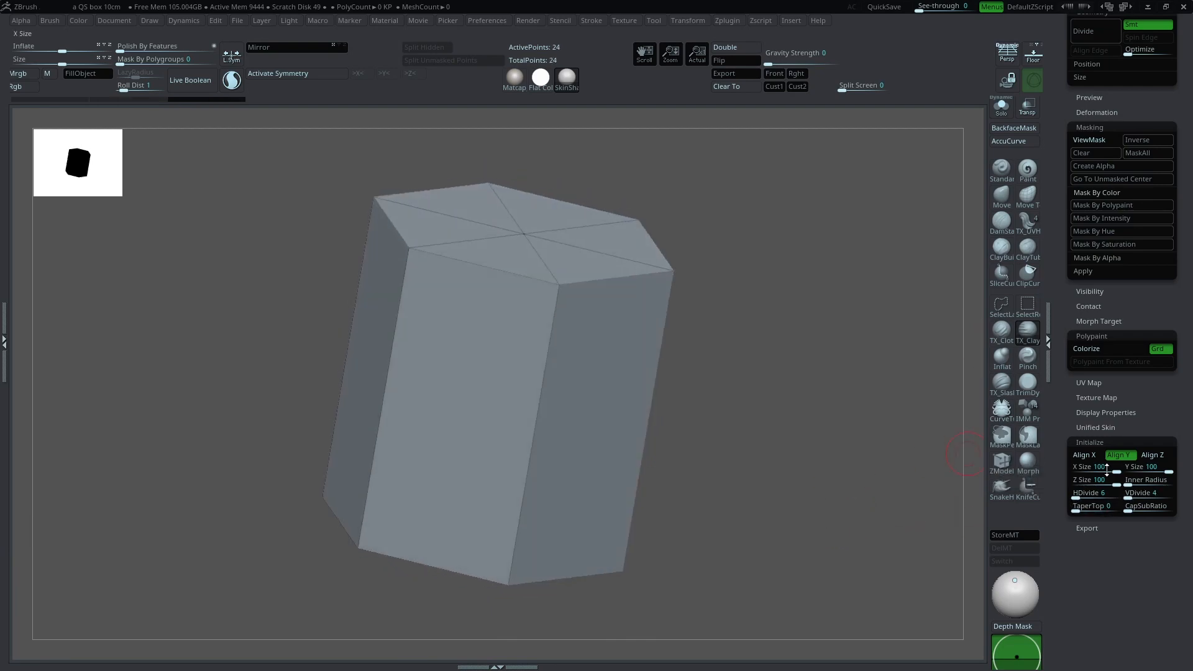
pyautogui.moveTo(1125, 387); pyautogui.dragTo(1113, 585)
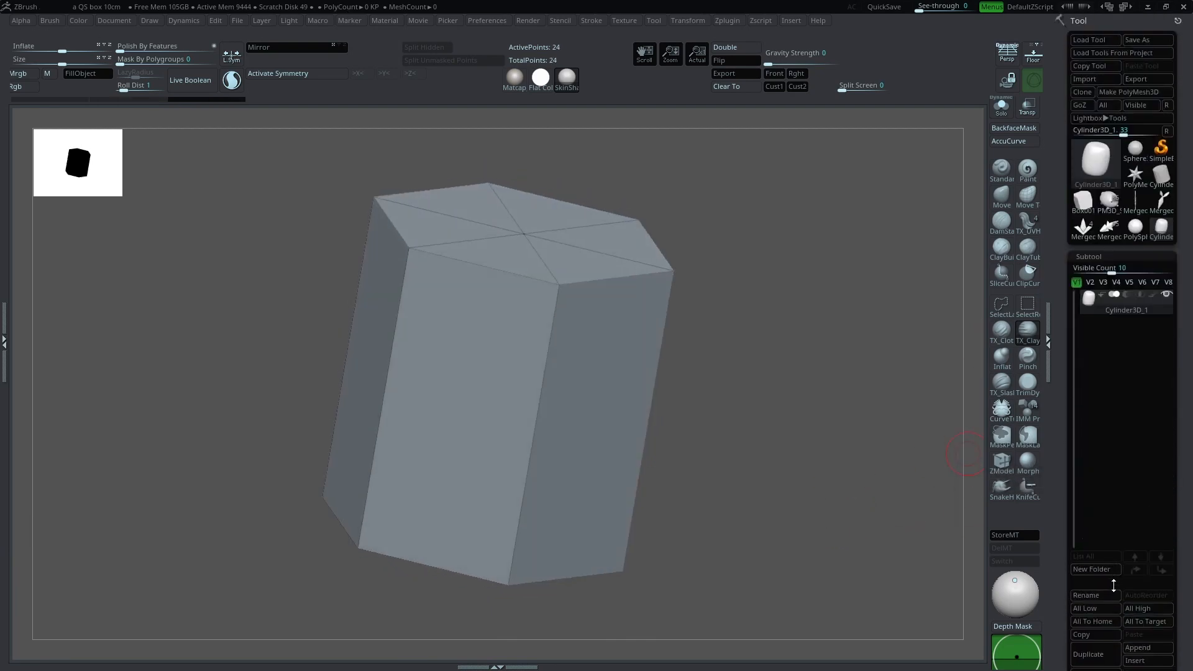
pyautogui.click(1129, 92)
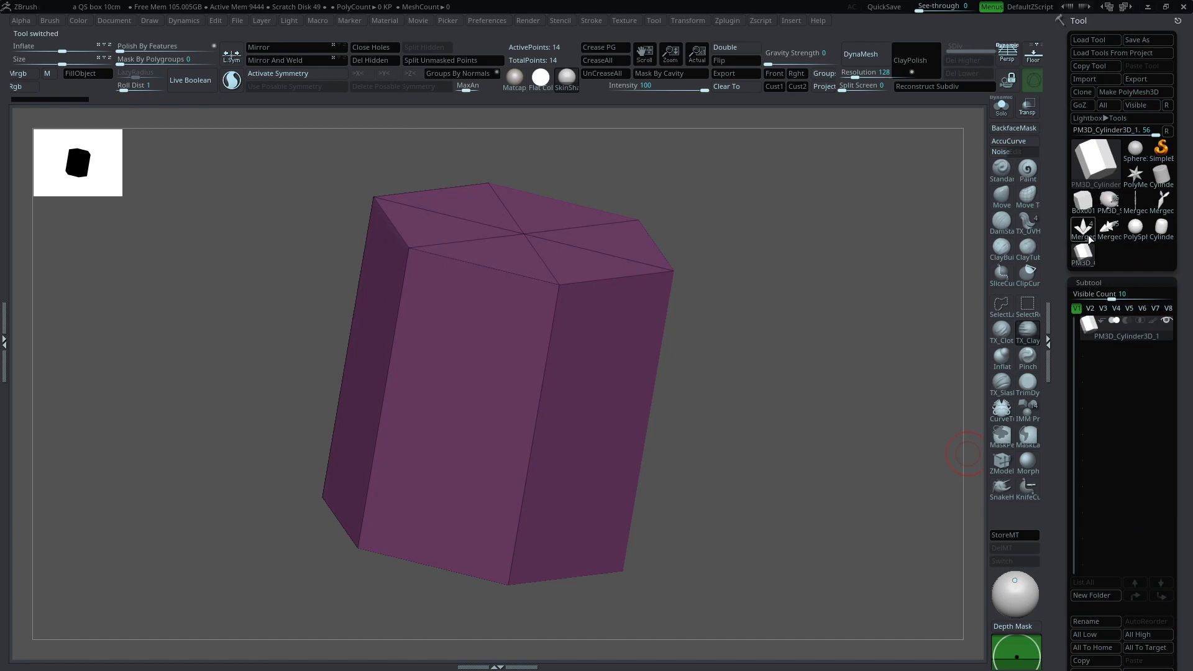
# Step: Return to the snowflake tool and append the hexagonal cylinder as a new subtool
pyautogui.click(1083, 229)
pyautogui.moveTo(498, 366); pyautogui.dragTo(515, 373)
pyautogui.press('f')
pyautogui.keyDown('alt'); pyautogui.moveTo(705, 361); pyautogui.dragTo(704, 289); pyautogui.keyUp('alt')
pyautogui.keyDown('alt'); pyautogui.moveTo(734, 397); pyautogui.dragTo(806, 272); pyautogui.keyUp('alt')
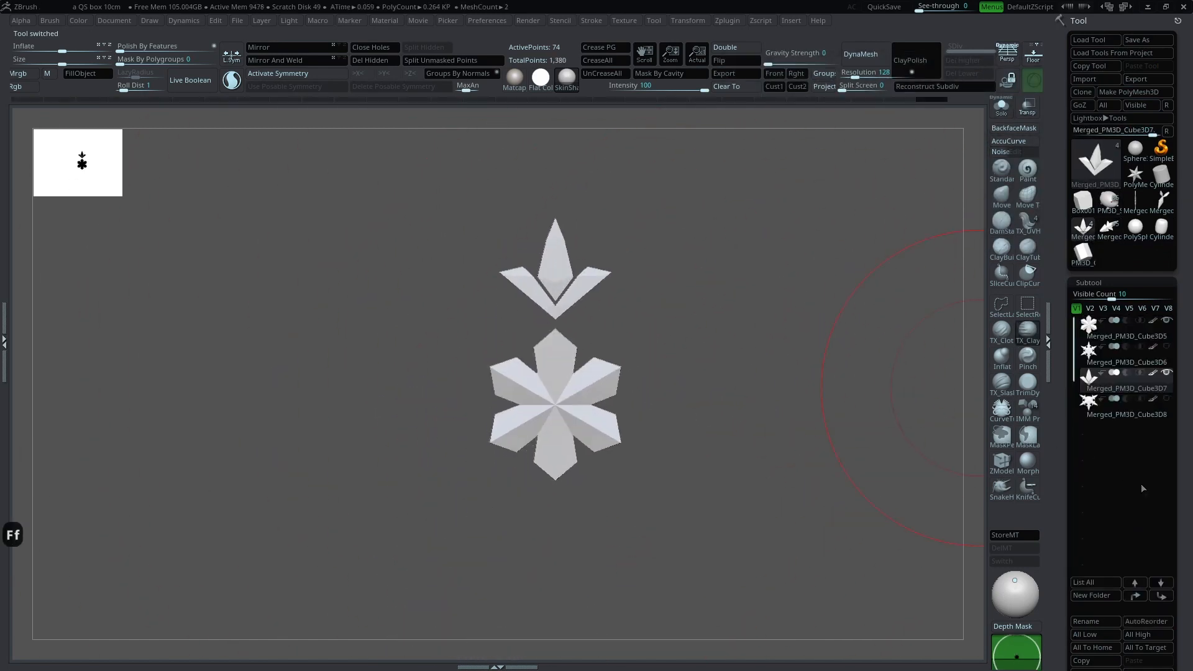
pyautogui.scroll(-5, 1180, 592)
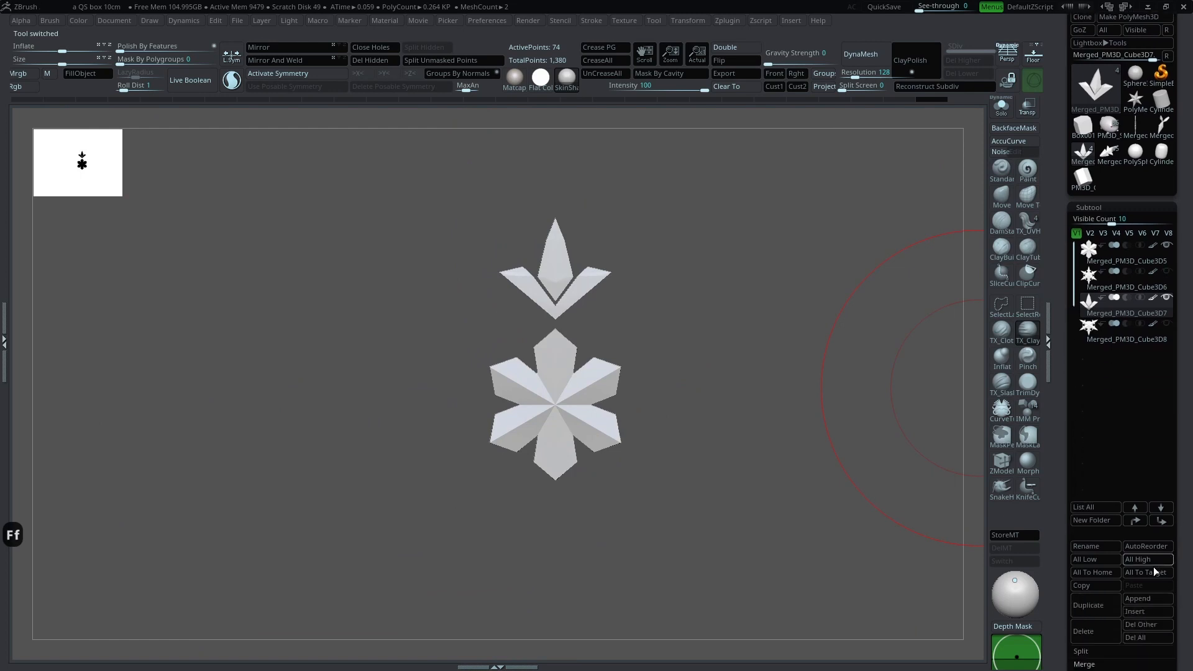
pyautogui.click(1148, 599)
pyautogui.click(724, 419)
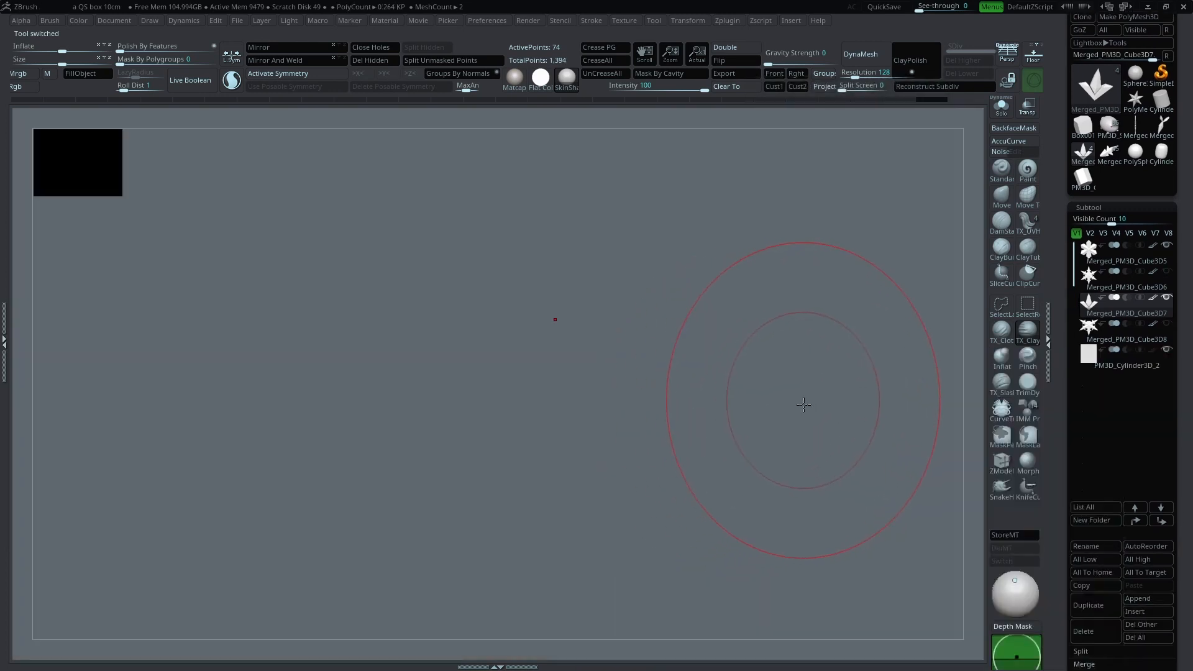
# Step: Select the appended hexagonal cylinder, scale it down, rotate it 90 degrees to face front, and turn on transparency
pyautogui.click(1089, 357)
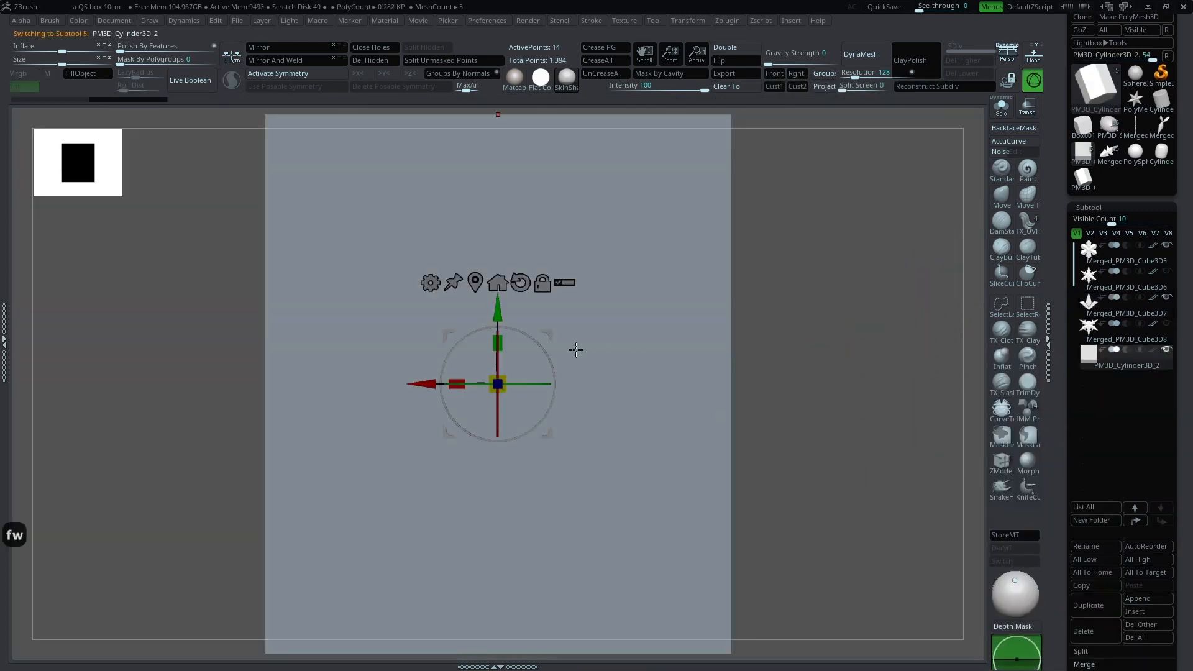
pyautogui.moveTo(504, 373); pyautogui.dragTo(453, 491)
pyautogui.moveTo(499, 361); pyautogui.dragTo(498, 450)
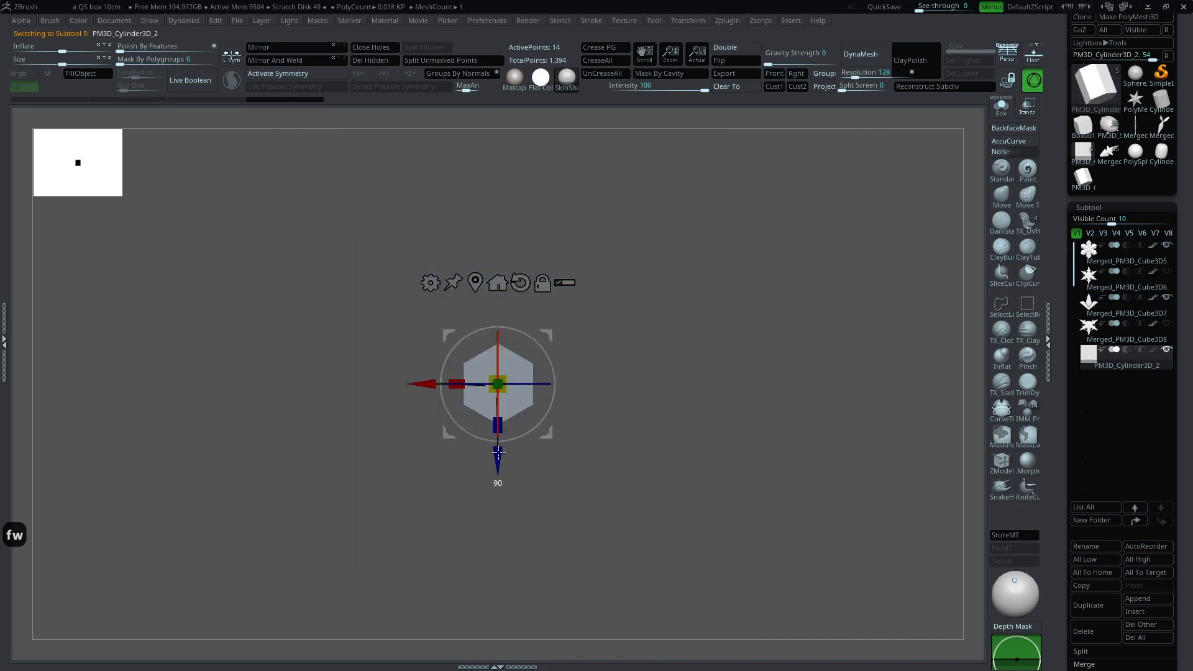
pyautogui.keyDown('shift'); pyautogui.moveTo(681, 360); pyautogui.dragTo(746, 363); pyautogui.keyUp('shift')
pyautogui.keyDown('alt'); pyautogui.moveTo(626, 306); pyautogui.dragTo(1008, 154); pyautogui.keyUp('alt')
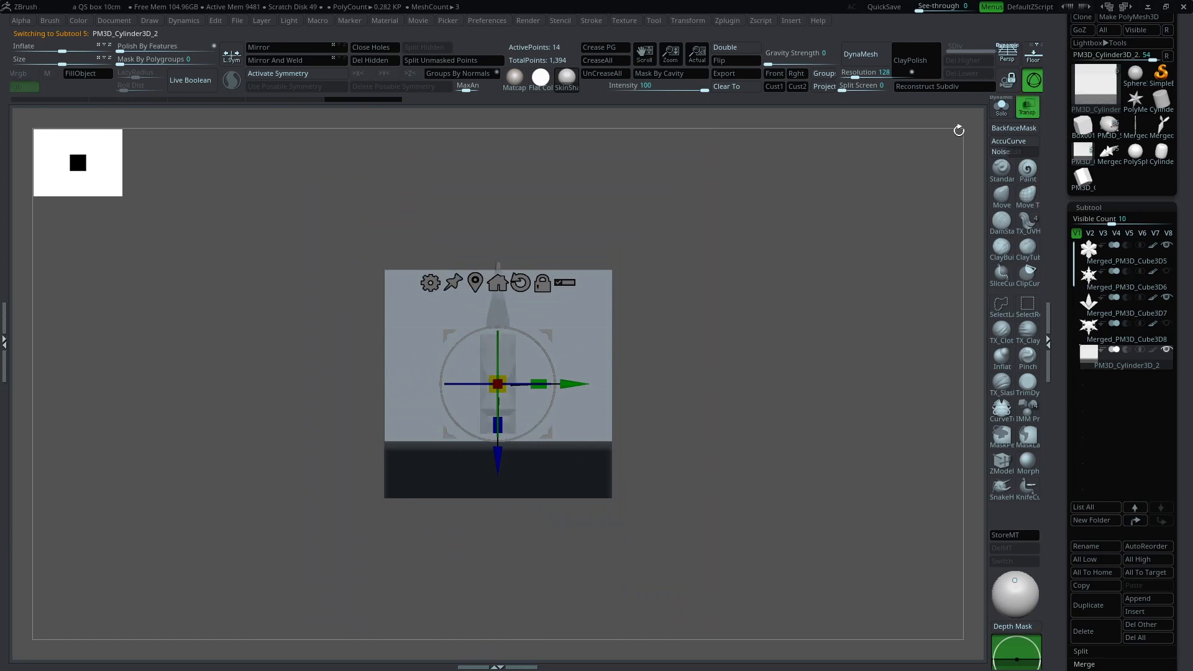
# Step: Scale the hexagonal cylinder down uniformly in the front view until it surrounds the six-petal snowflake
pyautogui.keyDown('shift'); pyautogui.moveTo(770, 249); pyautogui.dragTo(666, 262); pyautogui.keyUp('shift')
pyautogui.moveTo(509, 376); pyautogui.dragTo(494, 458)
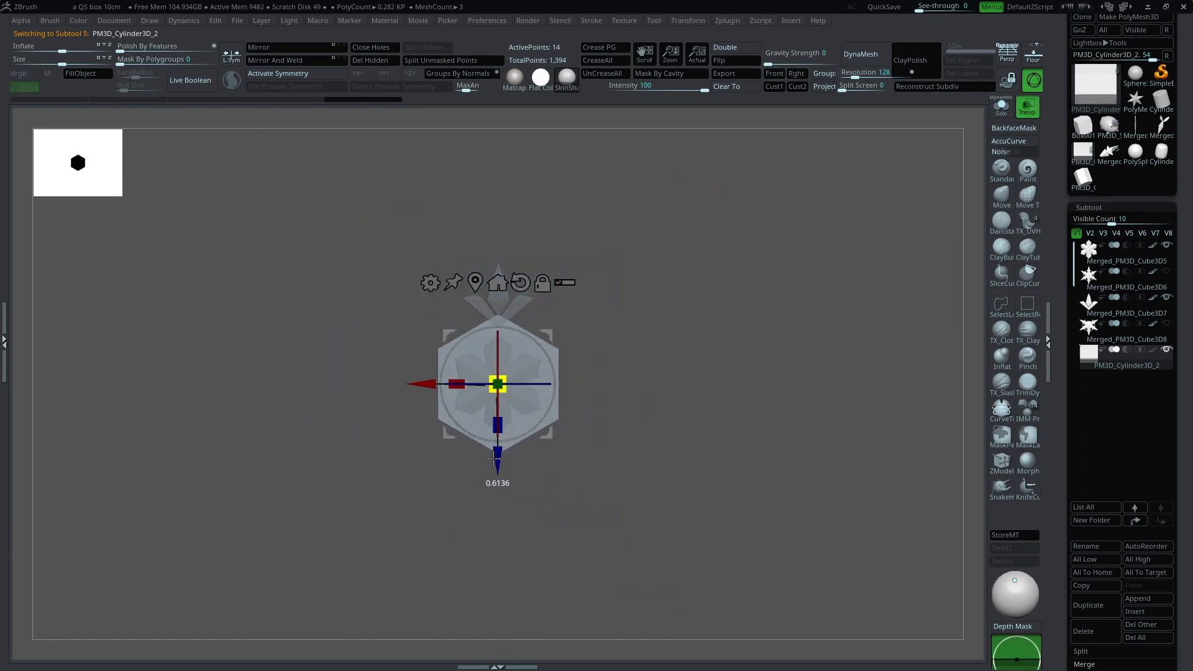
pyautogui.moveTo(714, 411)
pyautogui.keyDown('alt'); pyautogui.mouseDown()
pyautogui.moveTo(785, 398)
pyautogui.moveTo(762, 274)
pyautogui.mouseUp(); pyautogui.keyUp('alt')
pyautogui.hotkey('shift', 'f')
pyautogui.hotkey('shift', 'f')
pyautogui.press('q')
pyautogui.moveTo(848, 283)
pyautogui.mouseDown()
pyautogui.moveTo(765, 322)
pyautogui.moveTo(743, 312)
pyautogui.mouseUp()
# Step: Refine the hexagonal cylinder's size so it closely frames the six petals, and compare it with the reference image
pyautogui.hotkey('shift', 'f')
pyautogui.hotkey('shift', 'f')
pyautogui.press('w')
pyautogui.moveTo(521, 374)
pyautogui.mouseDown()
pyautogui.moveTo(678, 357)
pyautogui.moveTo(583, 323)
pyautogui.mouseUp()
pyautogui.press('q')
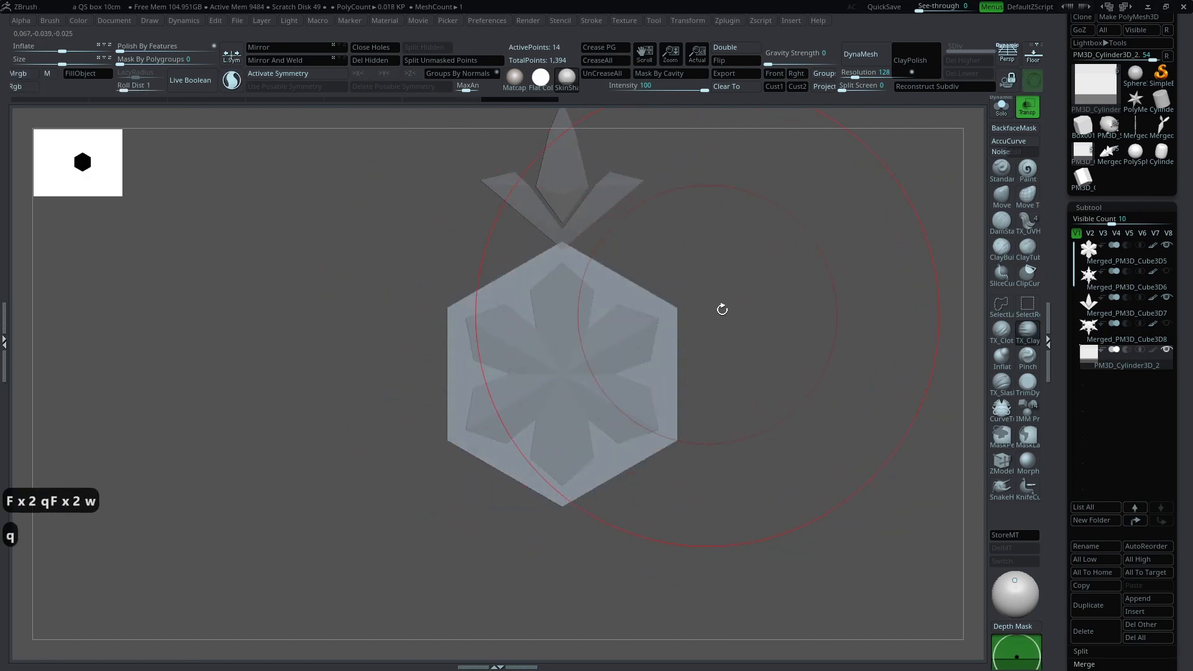
pyautogui.hotkey('shift', 'z')
pyautogui.moveTo(770, 316)
pyautogui.keyDown('alt'); pyautogui.mouseDown()
pyautogui.moveTo(746, 380)
pyautogui.moveTo(789, 365)
pyautogui.moveTo(779, 311)
pyautogui.moveTo(758, 322)
pyautogui.moveTo(772, 271)
pyautogui.mouseUp(); pyautogui.keyUp('alt')
pyautogui.hotkey('shift', 'z')
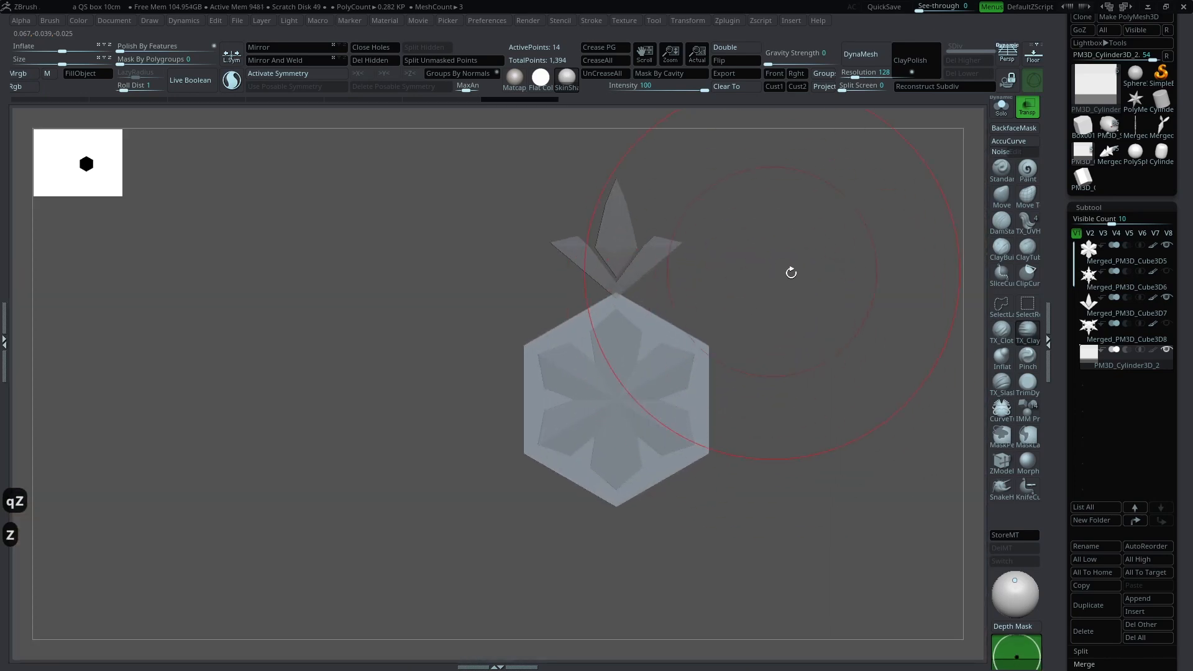
# Step: Duplicate the hexagonal cylinder and isolate the copy with its wireframe shown for ZModeler editing
pyautogui.hotkey('ctrl', 'shift', 'd')
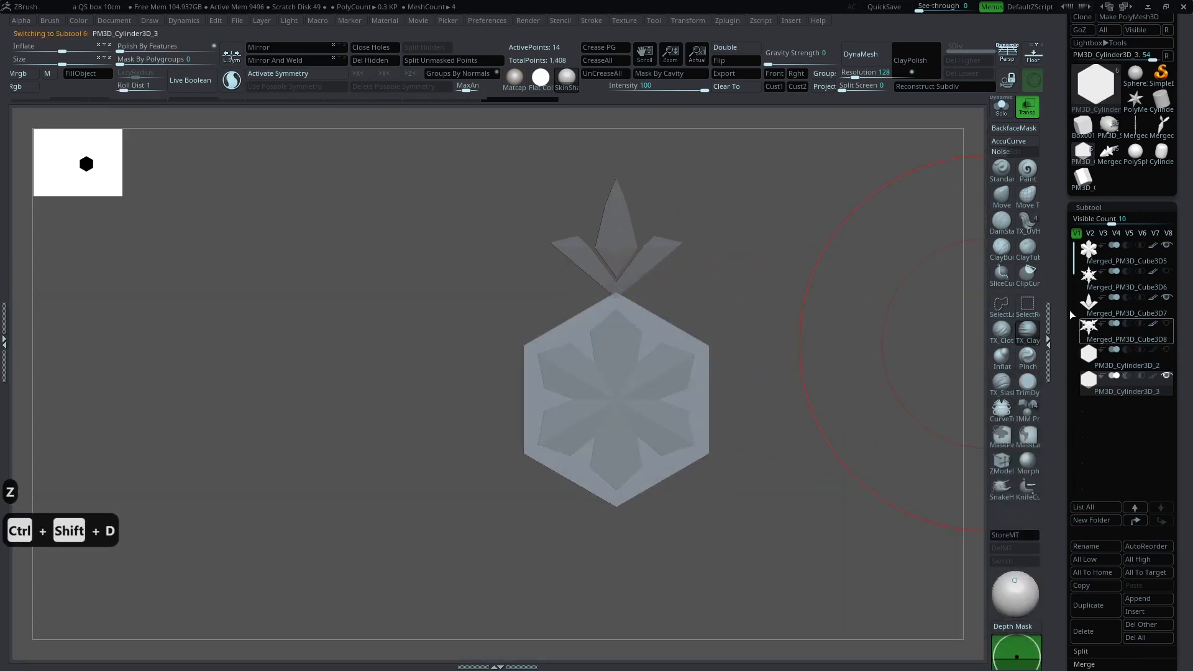
pyautogui.click(1004, 112)
pyautogui.hotkey('shift', 'f')
pyautogui.moveTo(746, 336); pyautogui.dragTo(692, 359)
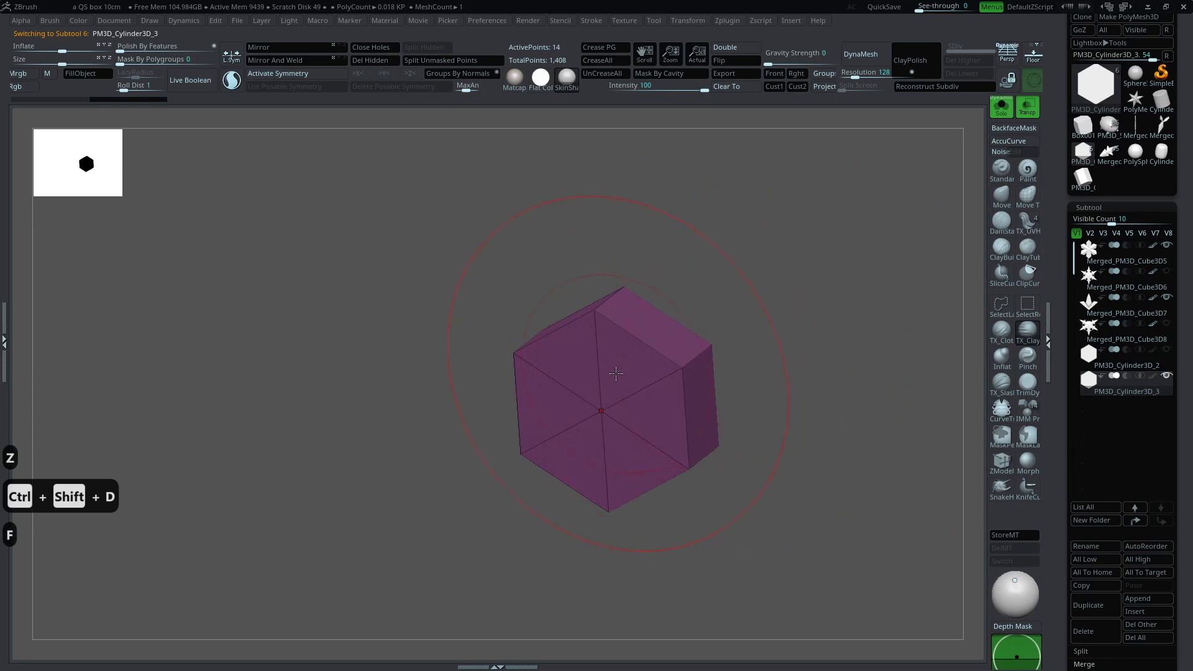
pyautogui.moveTo(791, 325); pyautogui.dragTo(624, 380)
pyautogui.moveTo(709, 393); pyautogui.dragTo(766, 391)
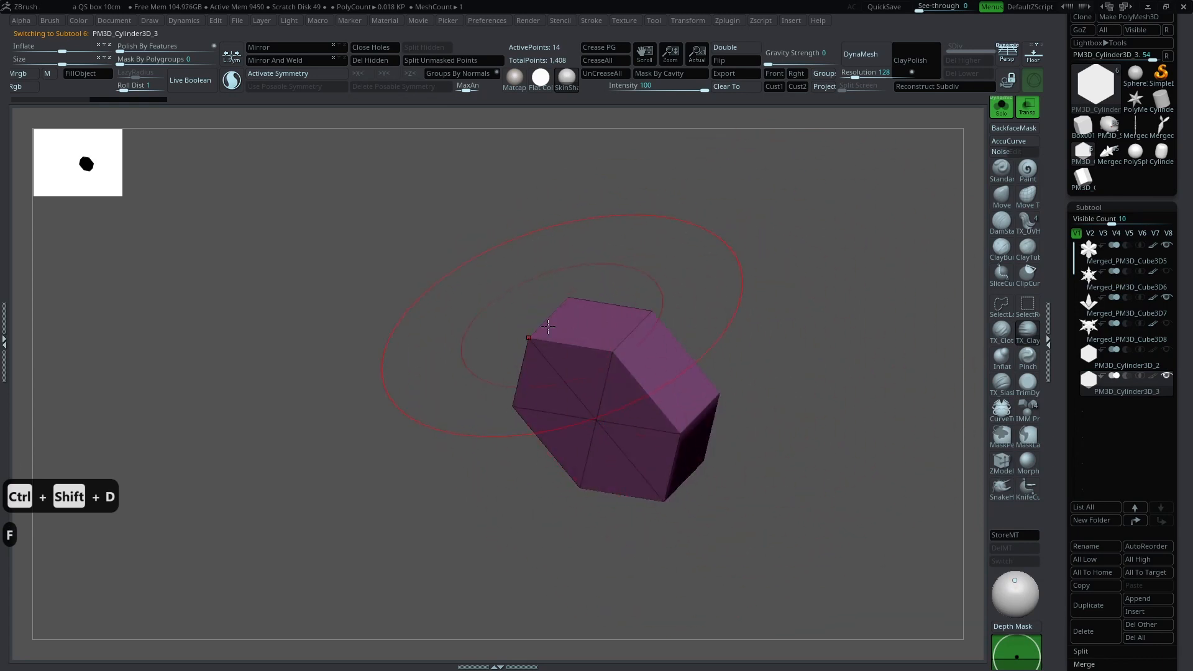
pyautogui.moveTo(730, 306); pyautogui.dragTo(839, 309)
pyautogui.press('f')
pyautogui.click(1004, 466)
pyautogui.moveTo(653, 357)
pyautogui.keyDown('alt'); pyautogui.mouseDown()
pyautogui.moveTo(637, 453)
pyautogui.moveTo(556, 327)
pyautogui.mouseUp(); pyautogui.keyUp('alt')
pyautogui.moveTo(870, 339); pyautogui.dragTo(710, 352)
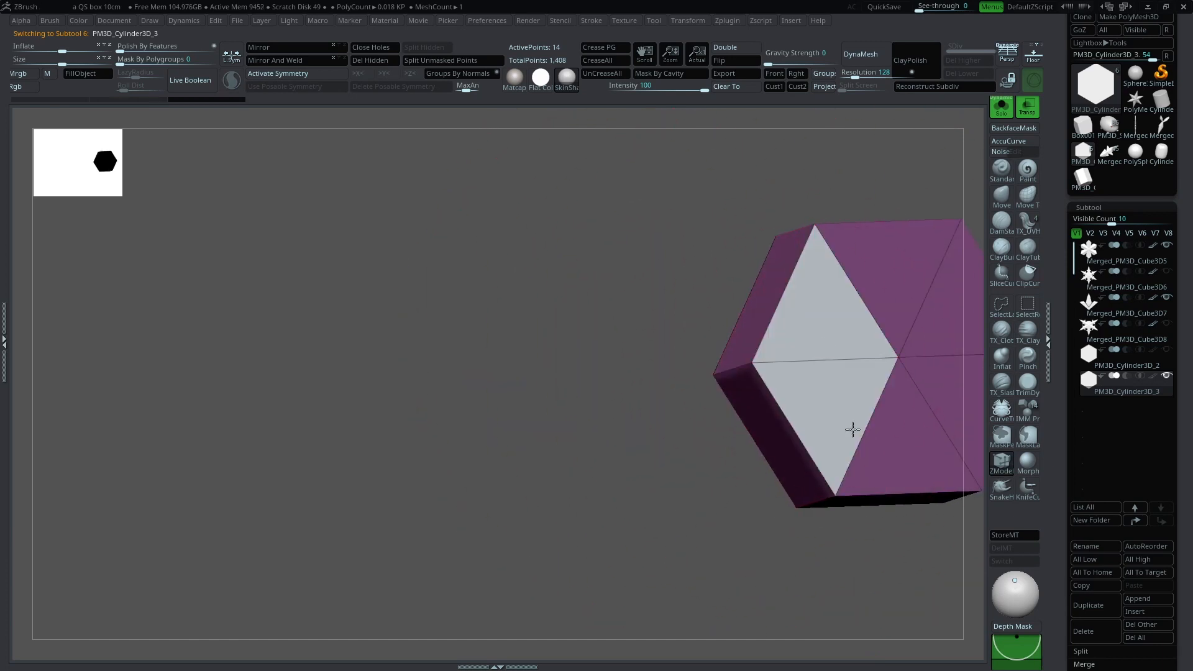
pyautogui.hotkey('ctrl', 'z')
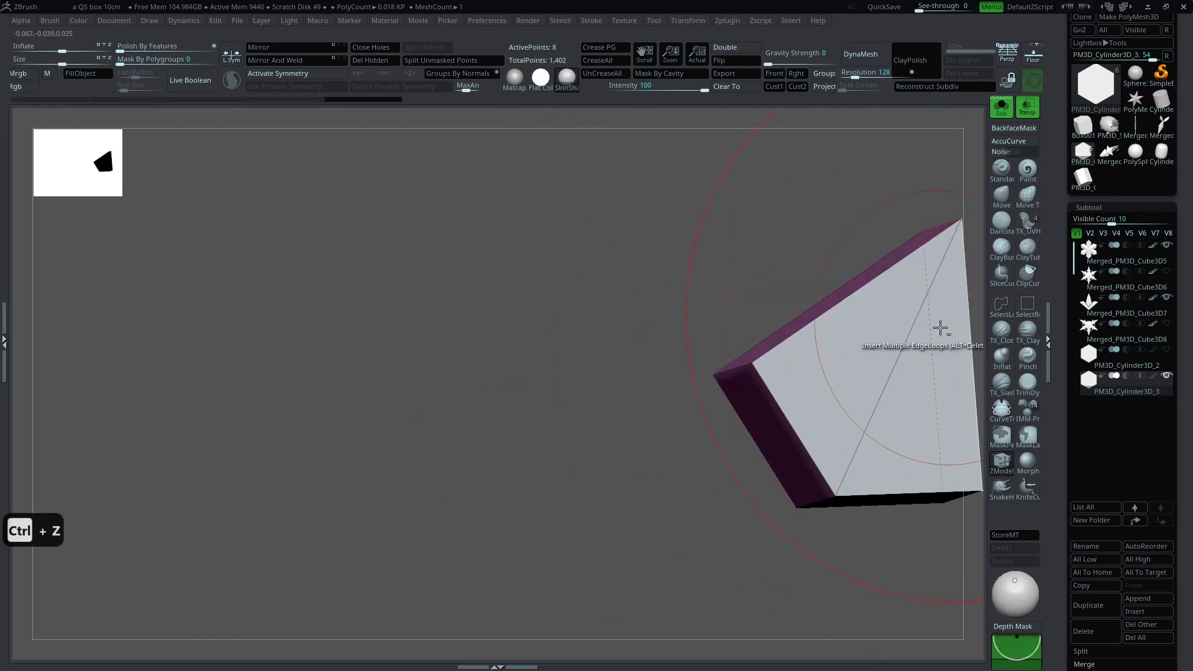
pyautogui.hotkey('ctrl', 'z')
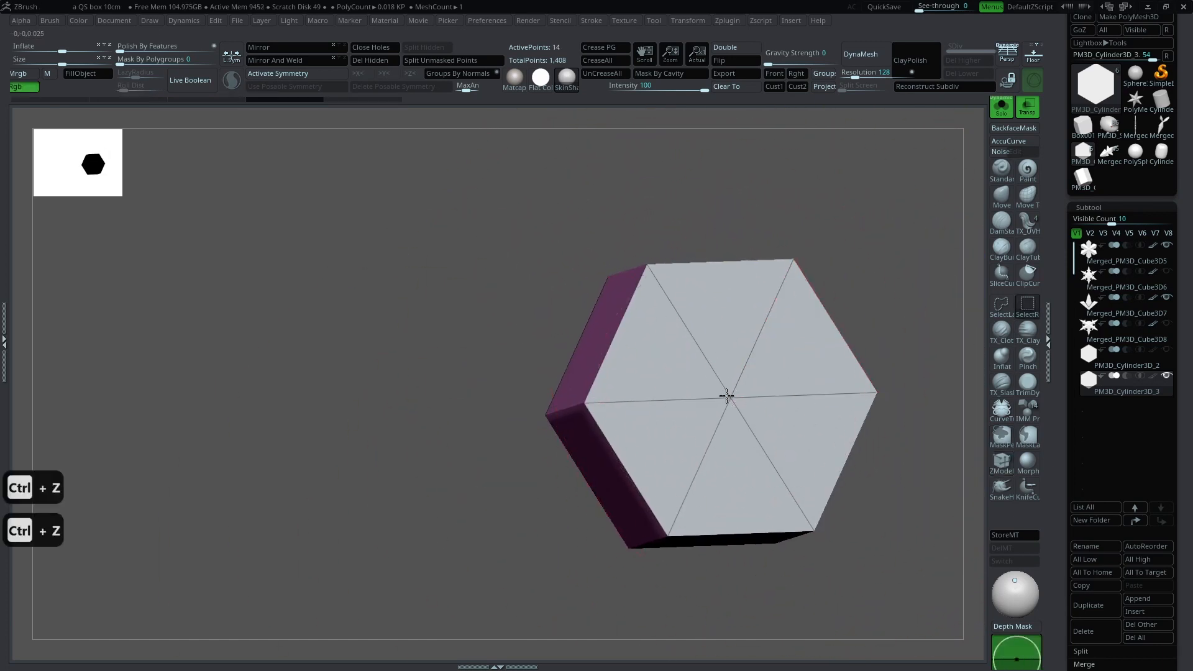
pyautogui.moveTo(804, 347); pyautogui.dragTo(890, 347)
pyautogui.moveTo(715, 388); pyautogui.dragTo(943, 217)
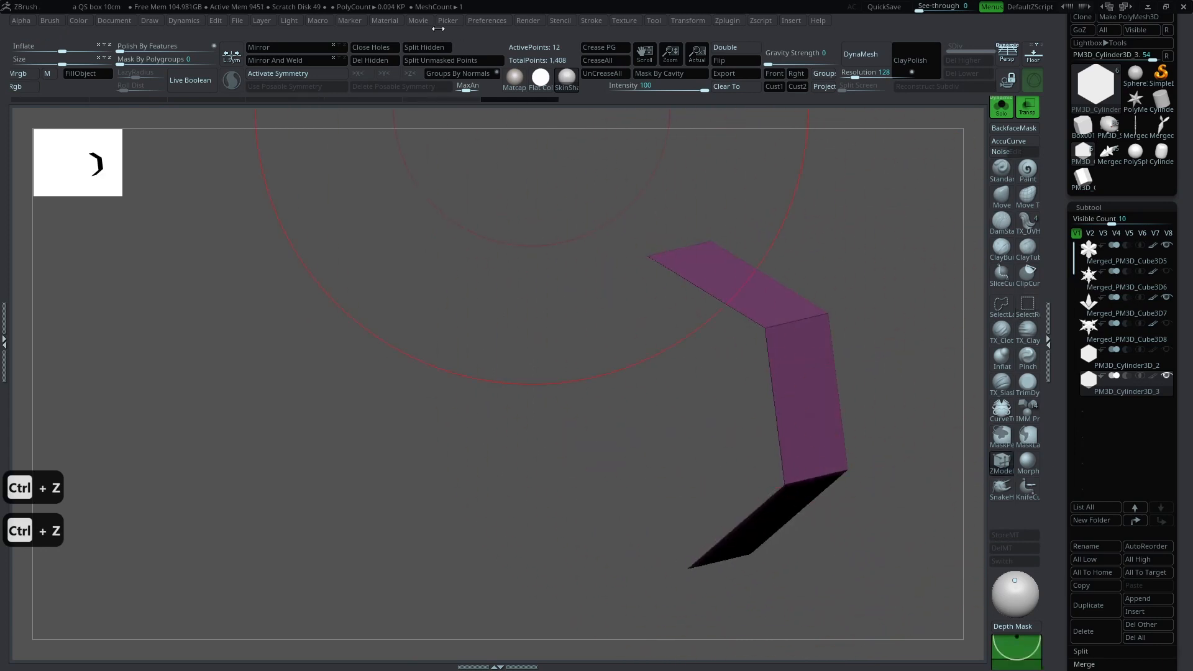
pyautogui.click(370, 61)
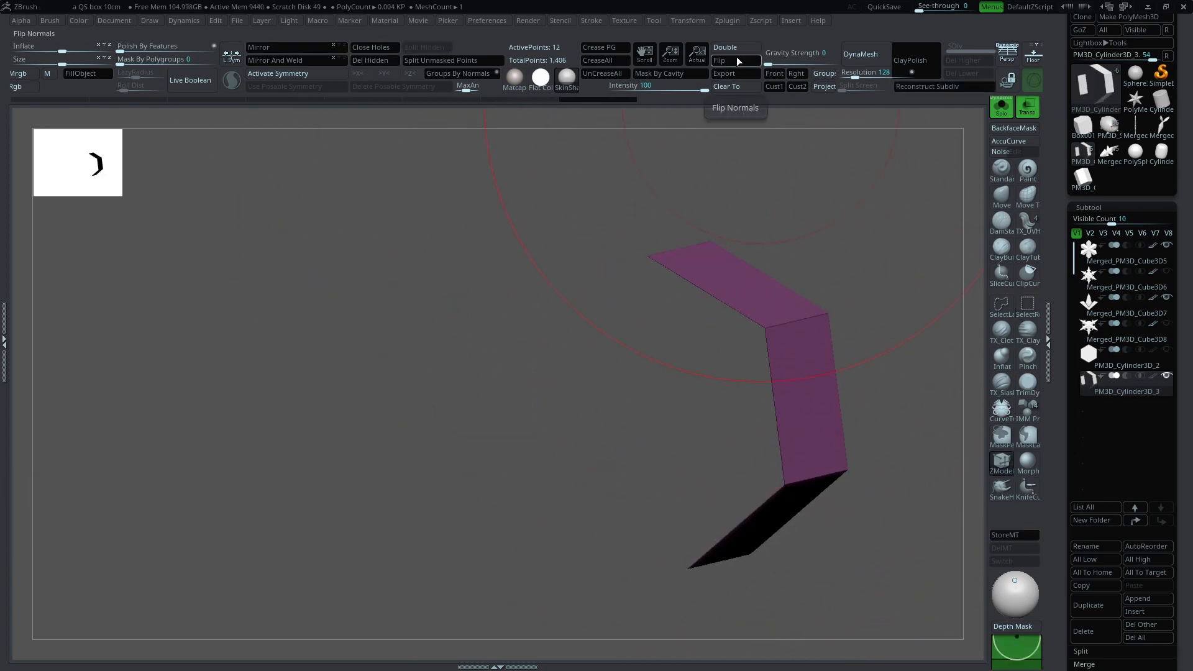
pyautogui.click(743, 86)
pyautogui.hotkey('ctrl', 'z')
pyautogui.hotkey('ctrl', 'z')
pyautogui.hotkey('ctrl', 'z')
pyautogui.hotkey('ctrl', 'z')
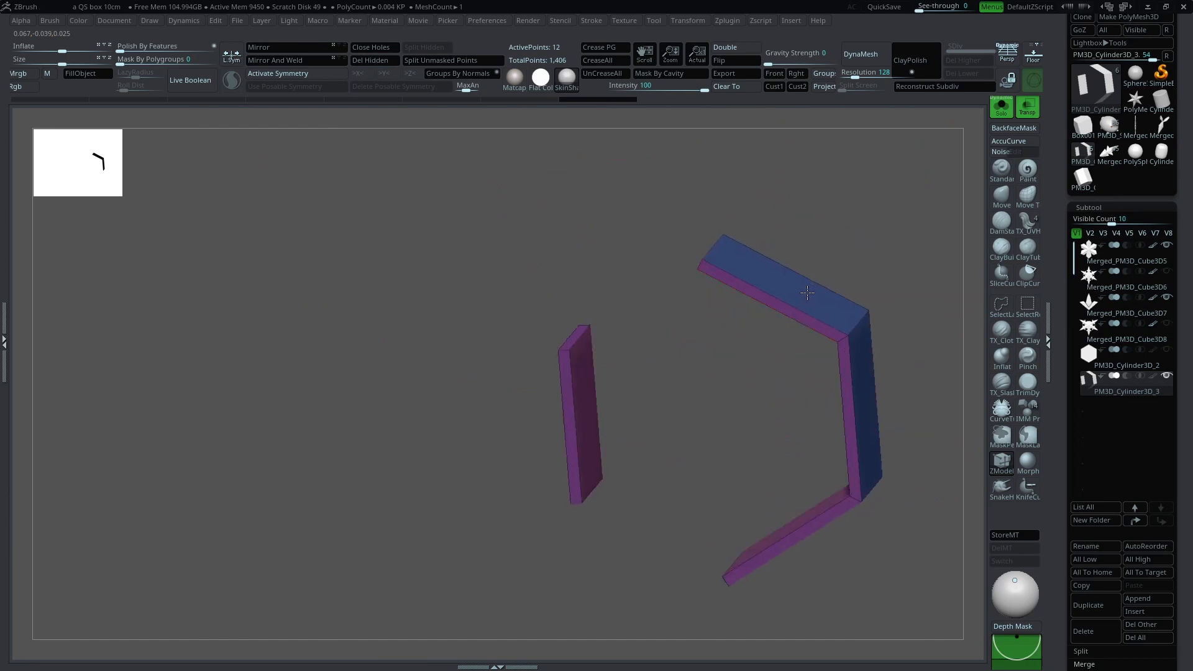
pyautogui.hotkey('ctrl', 'z')
pyautogui.hotkey('ctrl', 'z')
pyautogui.hotkey('ctrl', 'z')
pyautogui.hotkey('ctrl', 'z')
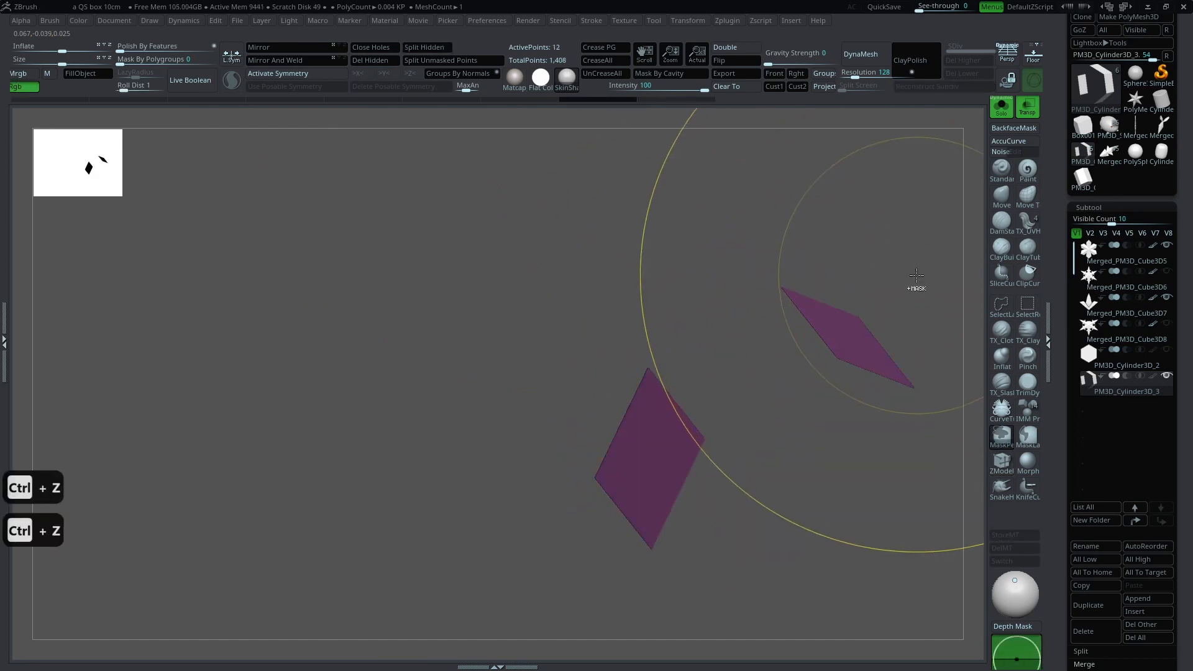
# Step: Assign separate polygroups to the caps and the side walls of the duplicated hexagonal cylinder
pyautogui.moveTo(888, 323); pyautogui.dragTo(866, 284)
pyautogui.hotkey('ctrl', 'w')
pyautogui.hotkey('ctrl', 'w')
pyautogui.hotkey('ctrl', 'w')
pyautogui.moveTo(870, 299); pyautogui.dragTo(862, 354)
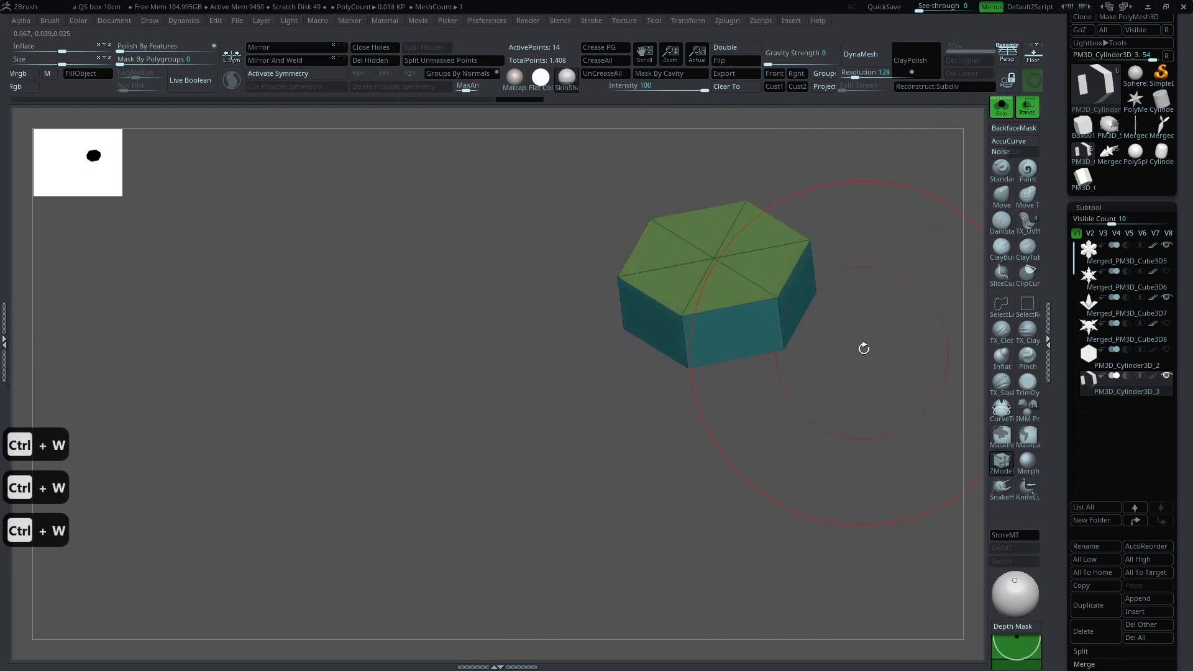
# Step: Hide both cap polygroups of the hexagonal cylinder and delete the hidden faces, leaving only the side walls
pyautogui.keyDown('ctrl'); pyautogui.keyDown('shift'); pyautogui.click(721, 259); pyautogui.keyUp('shift'); pyautogui.keyUp('ctrl')
pyautogui.keyDown('ctrl'); pyautogui.keyDown('shift'); pyautogui.click(721, 259); pyautogui.keyUp('shift'); pyautogui.keyUp('ctrl')
pyautogui.moveTo(792, 432); pyautogui.dragTo(805, 202)
pyautogui.keyDown('ctrl'); pyautogui.keyDown('shift'); pyautogui.click(714, 288); pyautogui.keyUp('shift'); pyautogui.keyUp('ctrl')
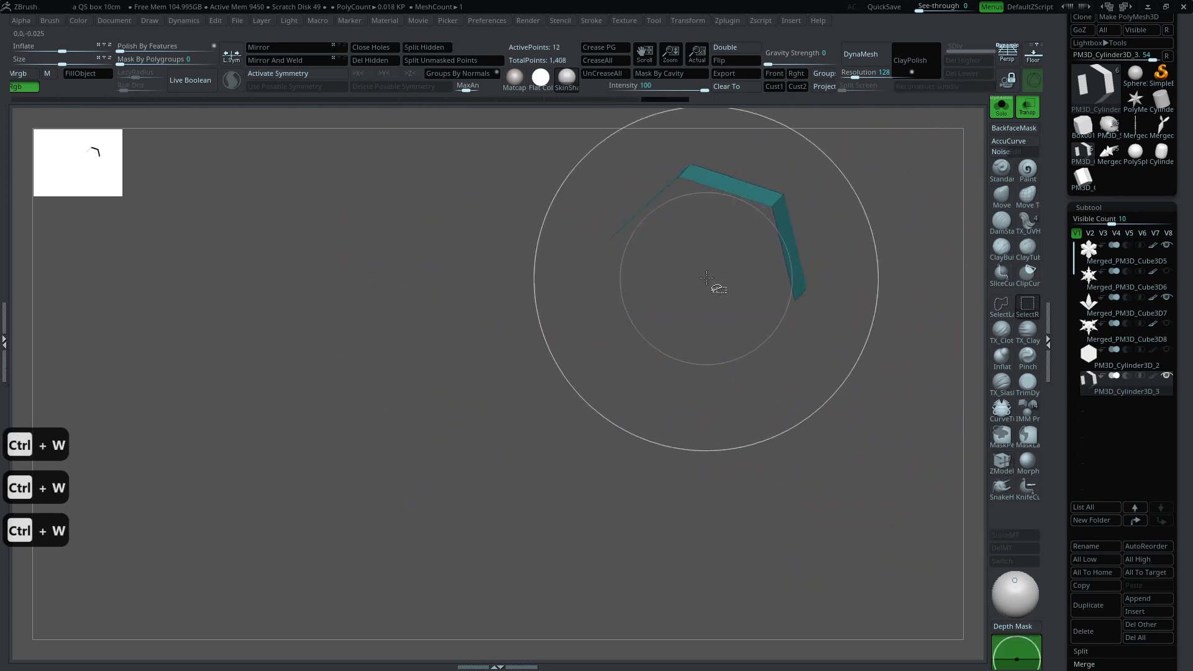
pyautogui.click(368, 62)
# Step: Thicken the side walls into a hexagonal ring with QMesh Polygroup All, and show the other snowflake parts around it
pyautogui.keyDown('alt'); pyautogui.moveTo(867, 242); pyautogui.dragTo(768, 332); pyautogui.keyUp('alt')
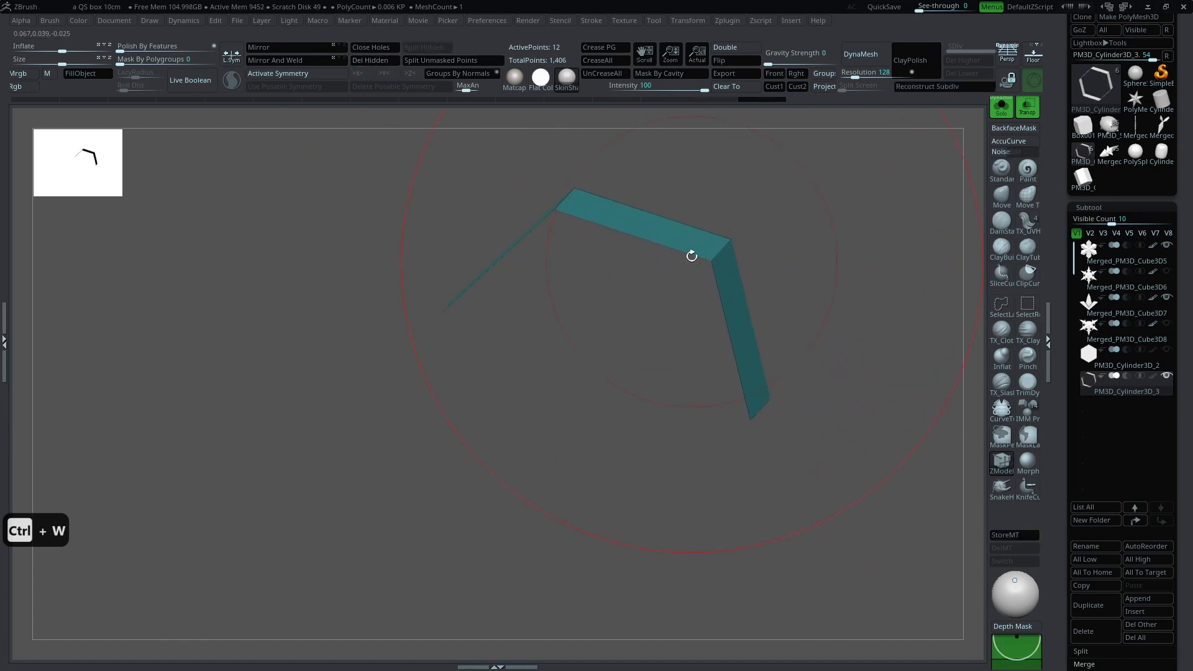
pyautogui.moveTo(689, 246); pyautogui.dragTo(713, 217)
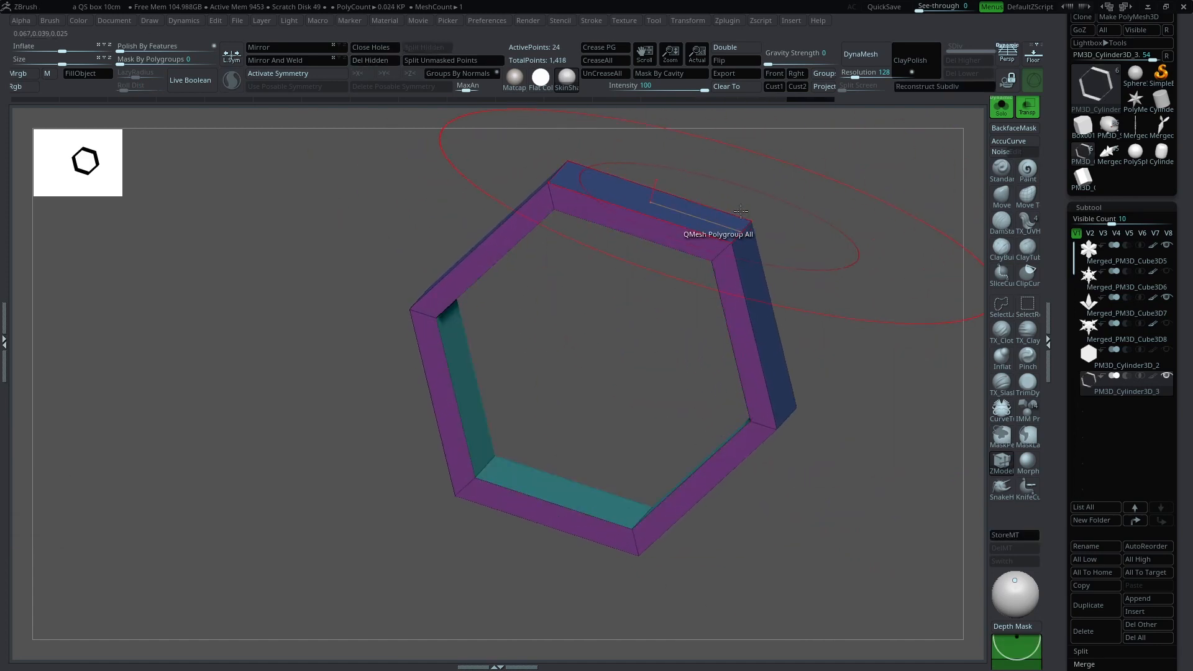
pyautogui.keyDown('shift'); pyautogui.moveTo(922, 186); pyautogui.dragTo(937, 155); pyautogui.keyUp('shift')
pyautogui.click(1001, 107)
pyautogui.moveTo(908, 233); pyautogui.dragTo(887, 208)
pyautogui.press('f')
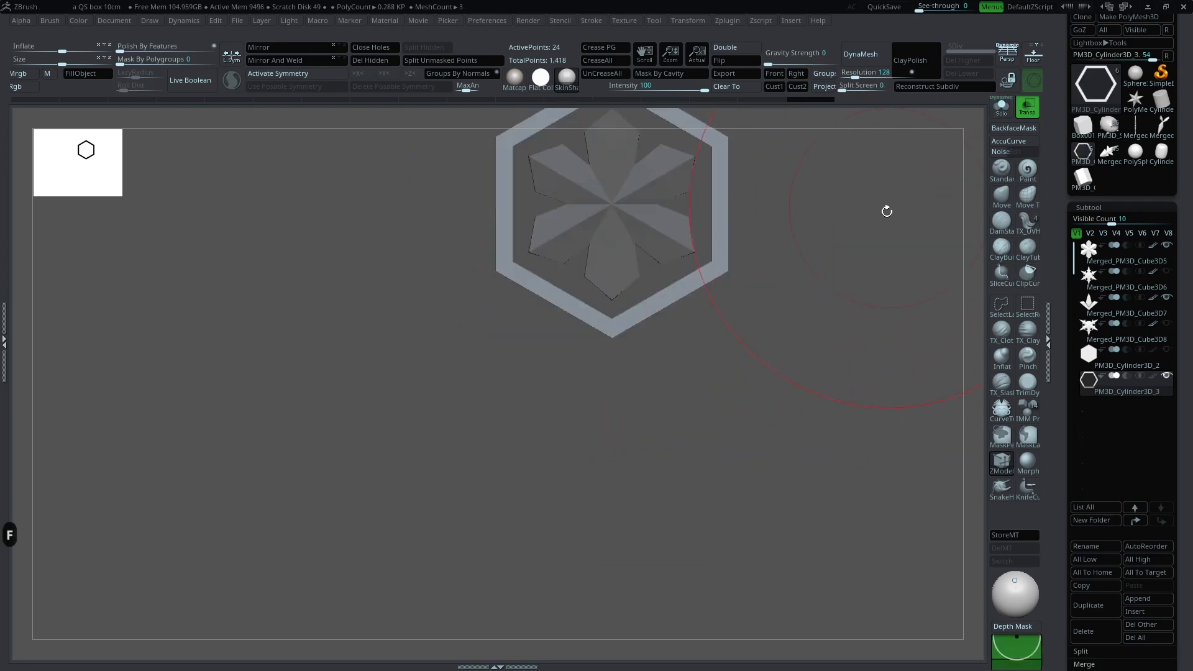
# Step: Thin the hexagonal ring with a slight negative Inflate and duplicate it as a new subtool
pyautogui.press('w')
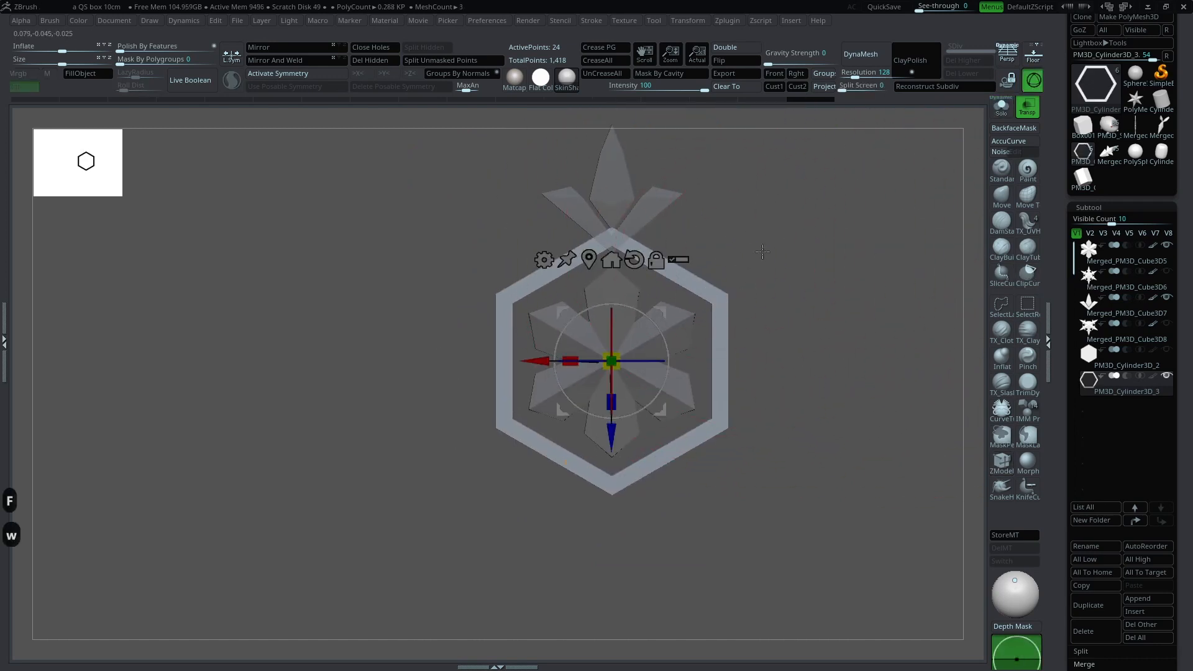
pyautogui.moveTo(61, 49); pyautogui.dragTo(57, 50)
pyautogui.hotkey('ctrl', 'shift', 'd')
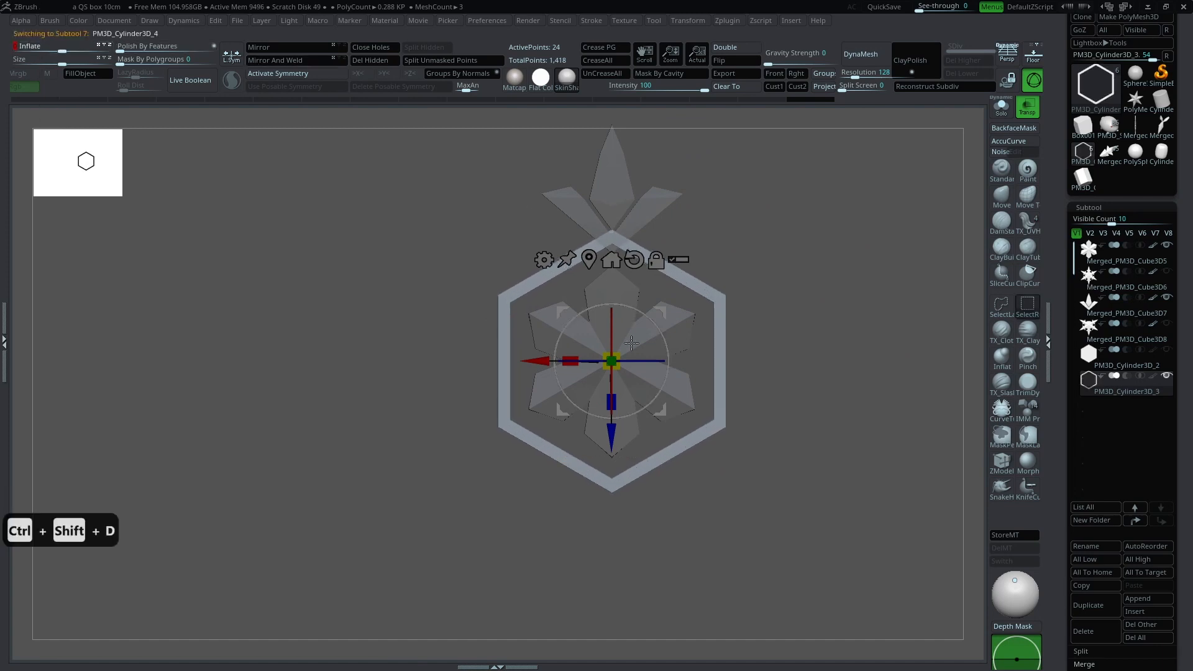
pyautogui.hotkey('ctrl', 'z')
# Step: Scale the duplicated ring down to sit concentrically inside the first one, comparing it with the reference image
pyautogui.moveTo(614, 360); pyautogui.dragTo(614, 394)
pyautogui.hotkey('shift', 'z')
pyautogui.keyDown('alt'); pyautogui.moveTo(825, 332); pyautogui.dragTo(796, 435); pyautogui.keyUp('alt')
pyautogui.hotkey('shift', 'z')
pyautogui.moveTo(590, 417); pyautogui.dragTo(588, 403)
pyautogui.hotkey('shift', 'f')
pyautogui.hotkey('shift', 'f')
pyautogui.hotkey('shift', 'z')
pyautogui.keyDown('alt'); pyautogui.moveTo(811, 292); pyautogui.dragTo(703, 340); pyautogui.keyUp('alt')
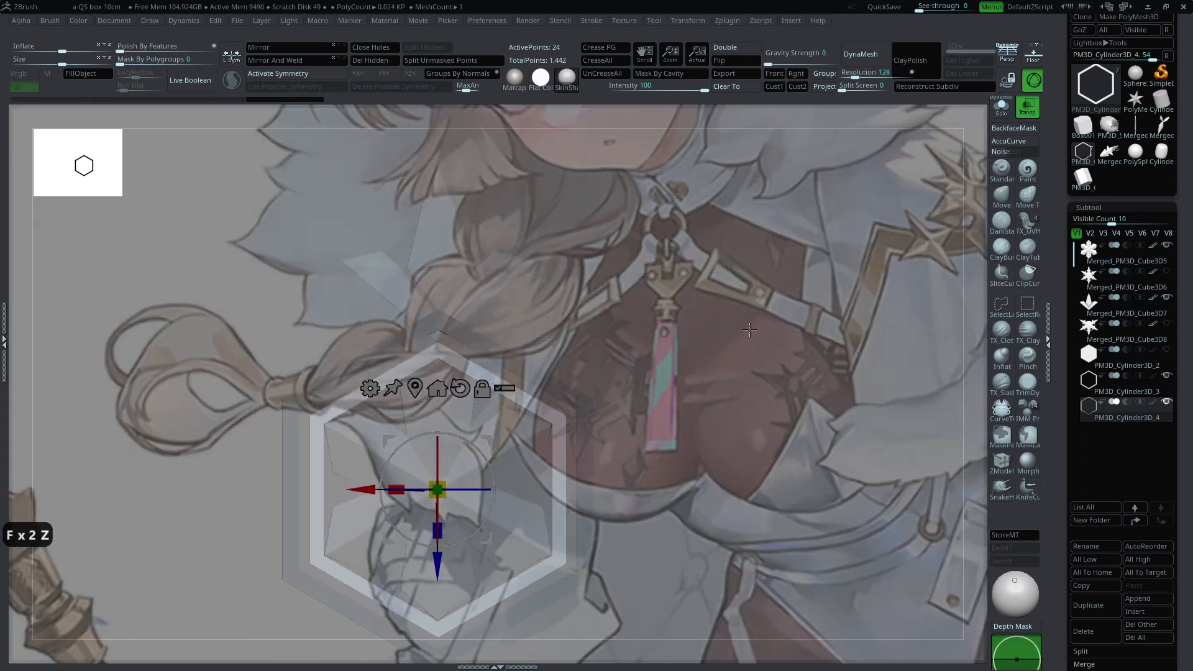
pyautogui.hotkey('shift', 'z')
# Step: Select the three-pointed crystal piece, enlarge the silhouette thumbnail to size 512, and turn off transparency
pyautogui.keyDown('alt'); pyautogui.click(646, 254); pyautogui.keyUp('alt')
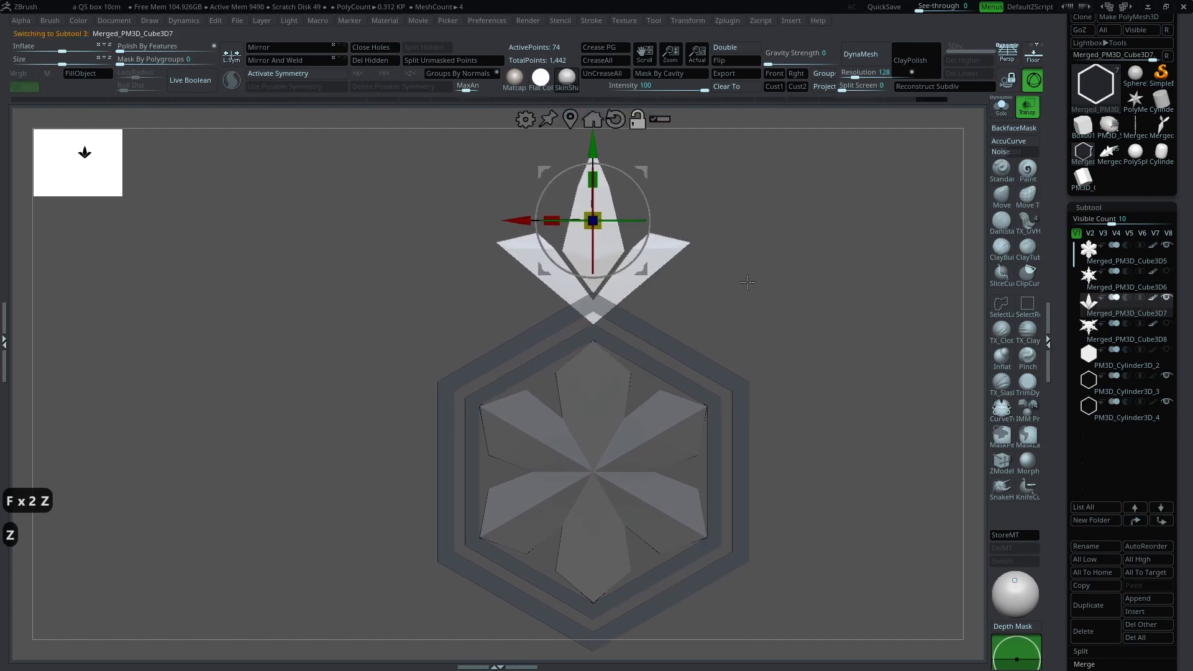
pyautogui.hotkey('shift', 'f')
pyautogui.hotkey('shift', 'f')
pyautogui.press('v')
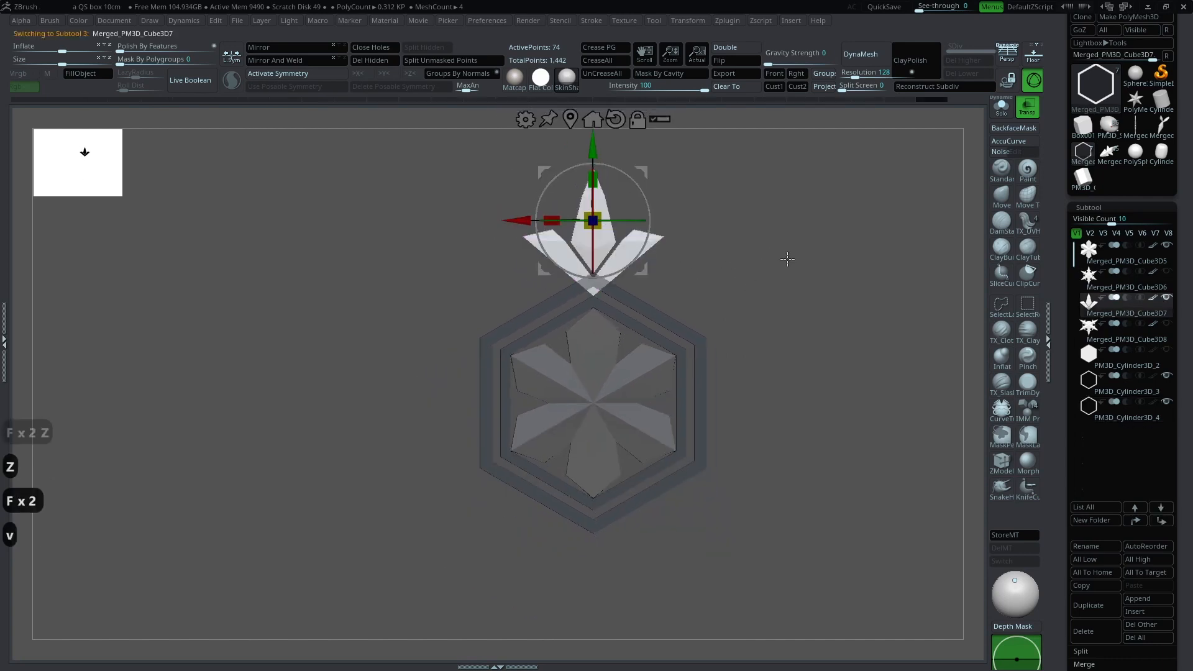
pyautogui.moveTo(81, 154); pyautogui.dragTo(395, 327)
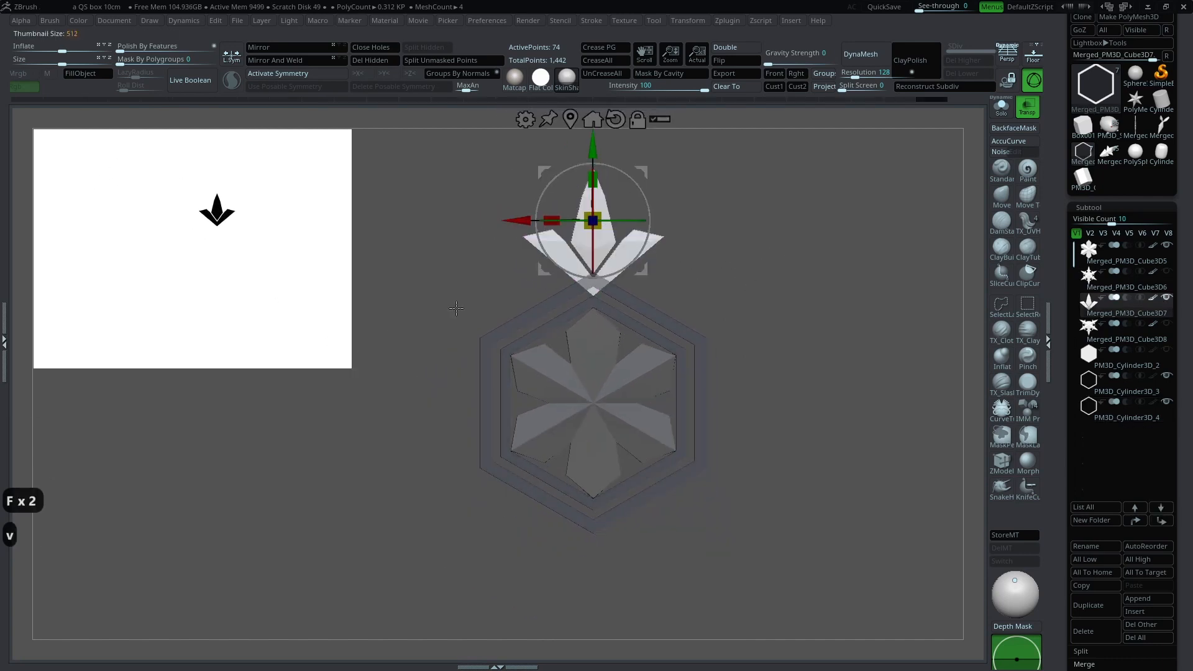
pyautogui.click(1027, 107)
pyautogui.hotkey('shift', 'f')
pyautogui.hotkey('shift', 'f')
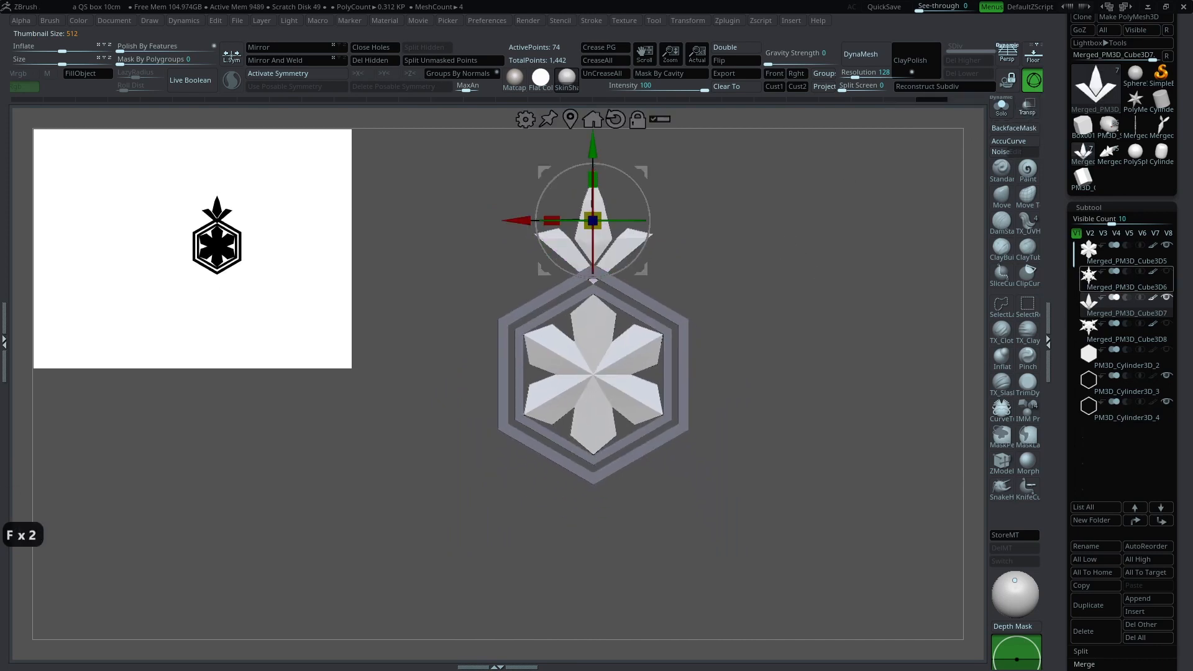
pyautogui.moveTo(1126, 280)
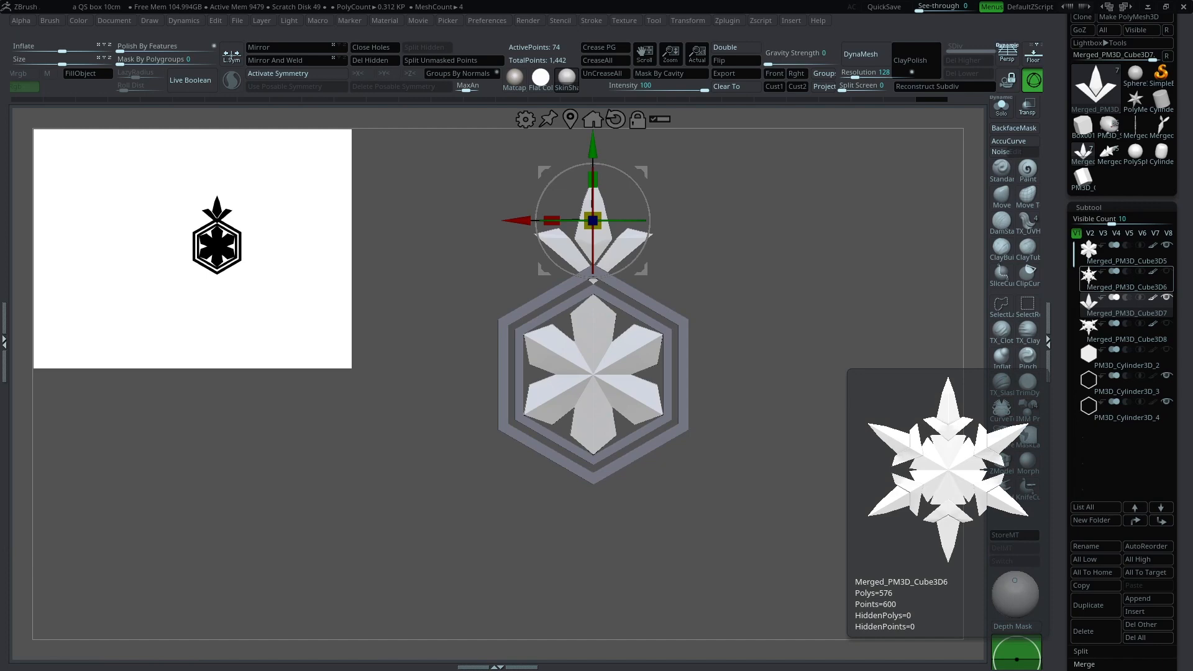
# Step: Isolate the three-pointed crystal piece with its wireframe shown and activate X symmetry
pyautogui.press('z')
pyautogui.press('z')
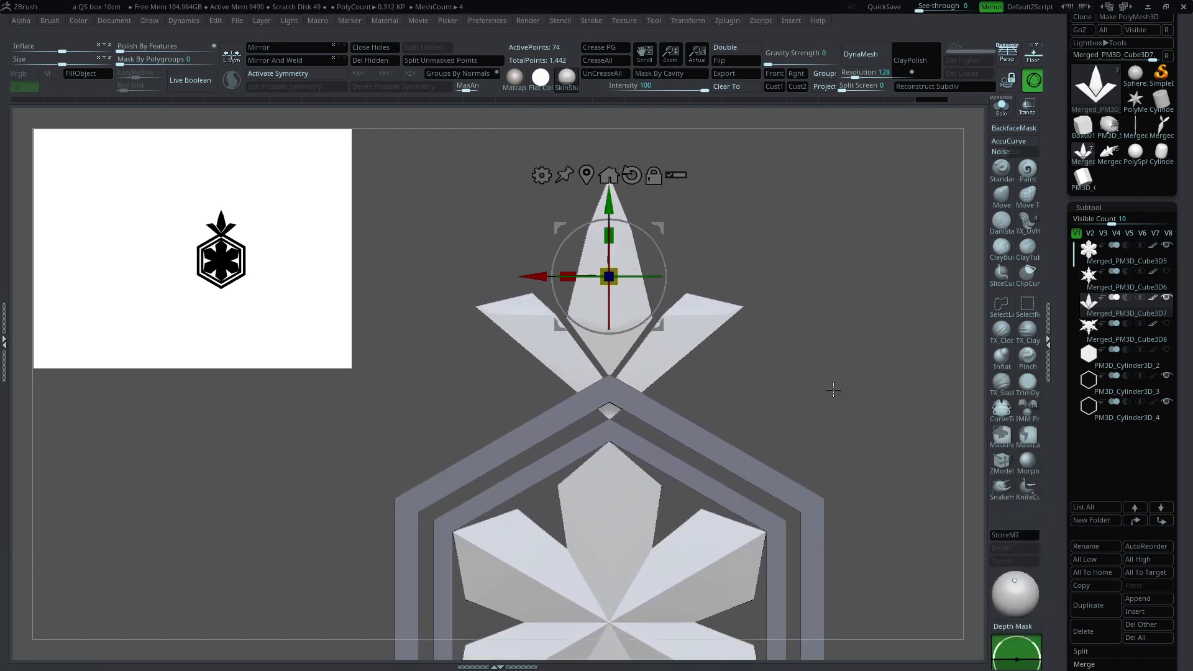
pyautogui.hotkey('shift', 'f')
pyautogui.press('q')
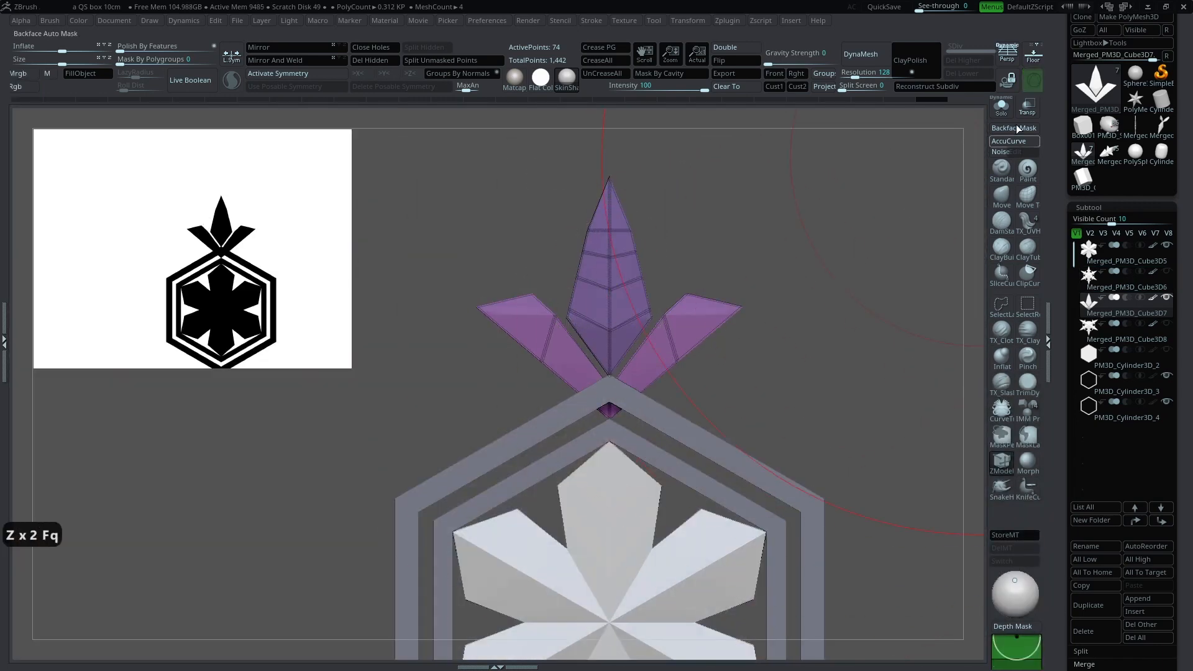
pyautogui.click(1002, 108)
pyautogui.moveTo(820, 269); pyautogui.dragTo(639, 340)
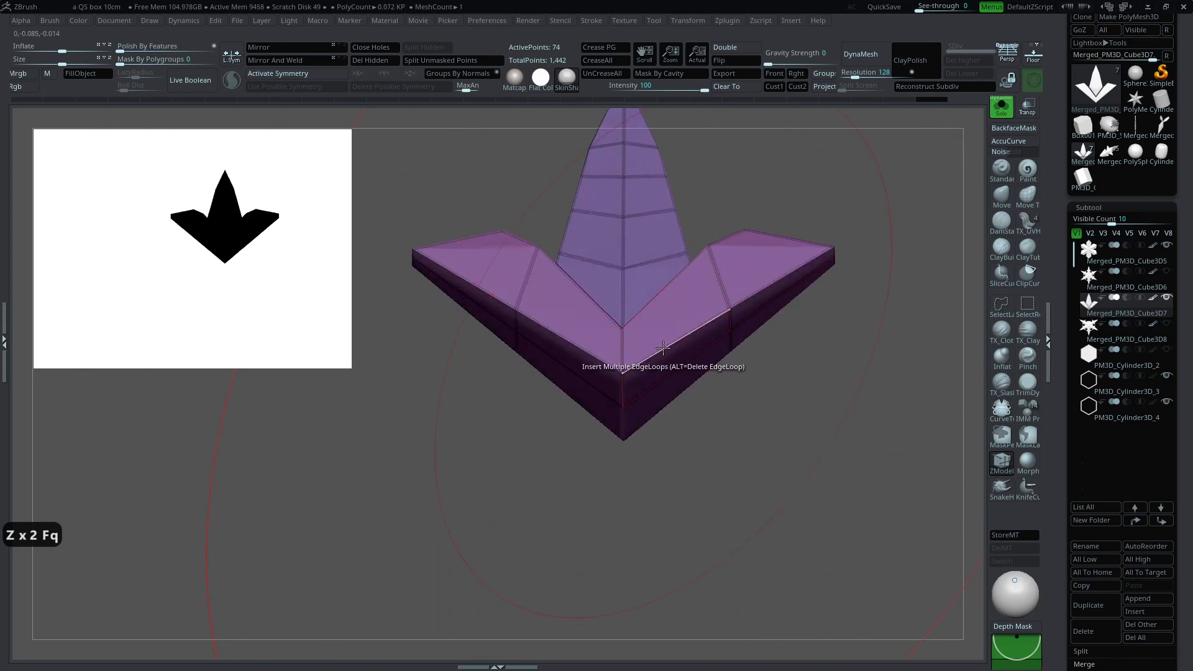
pyautogui.press('x')
# Step: Set the ZModeler edge insertion to Single EdgeLoop and add a mirrored loop across the V-shaped arms near their junction
pyautogui.press('space')
pyautogui.press('space')
pyautogui.click(663, 346)
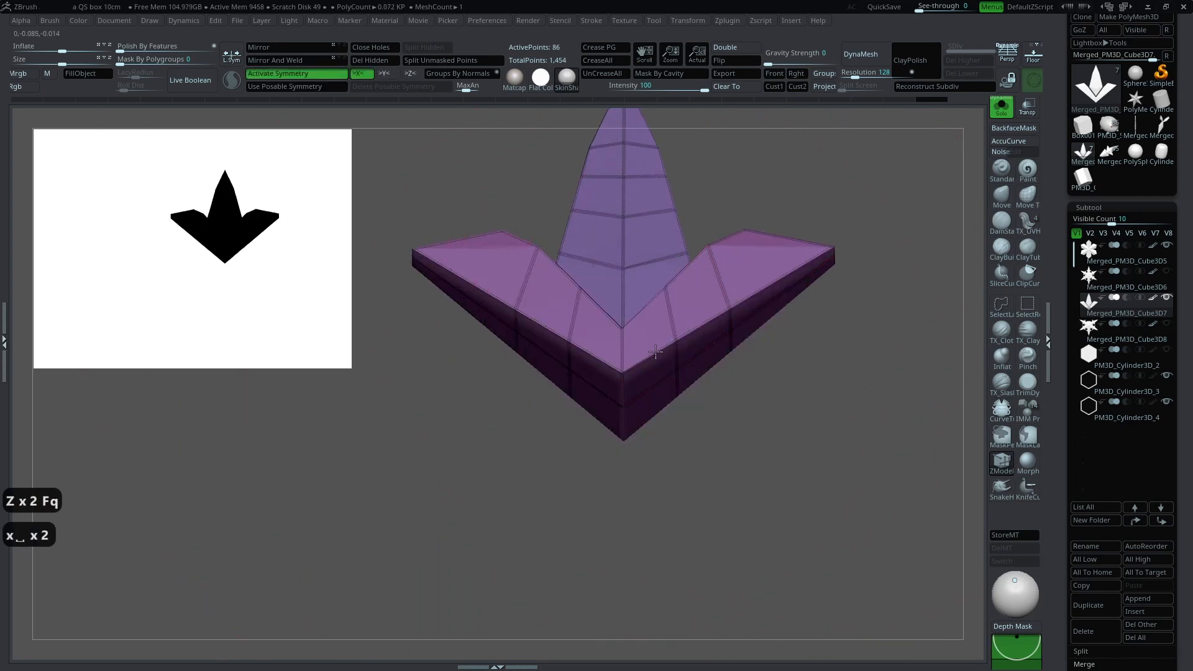
pyautogui.hotkey('ctrl', 'z')
pyautogui.press('space')
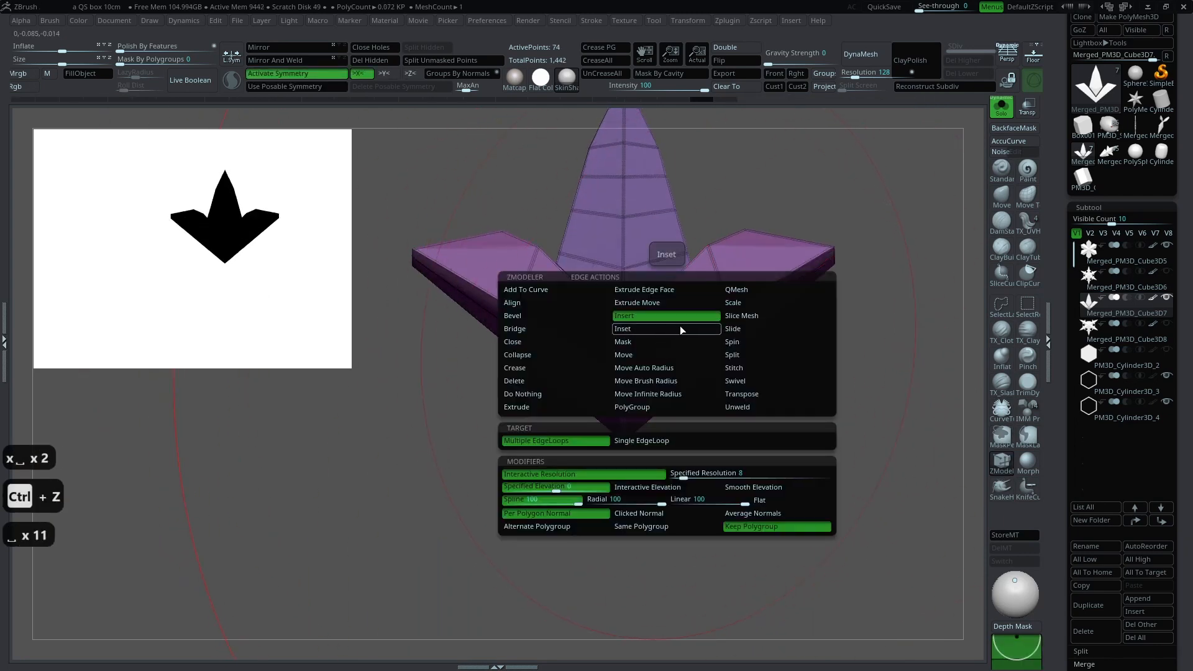
pyautogui.click(666, 442)
pyautogui.click(675, 343)
# Step: Extrude the lower faces of the V-shaped arms downward toward the hexagonal rings, and check the shape with all parts shown
pyautogui.moveTo(676, 342); pyautogui.dragTo(663, 434)
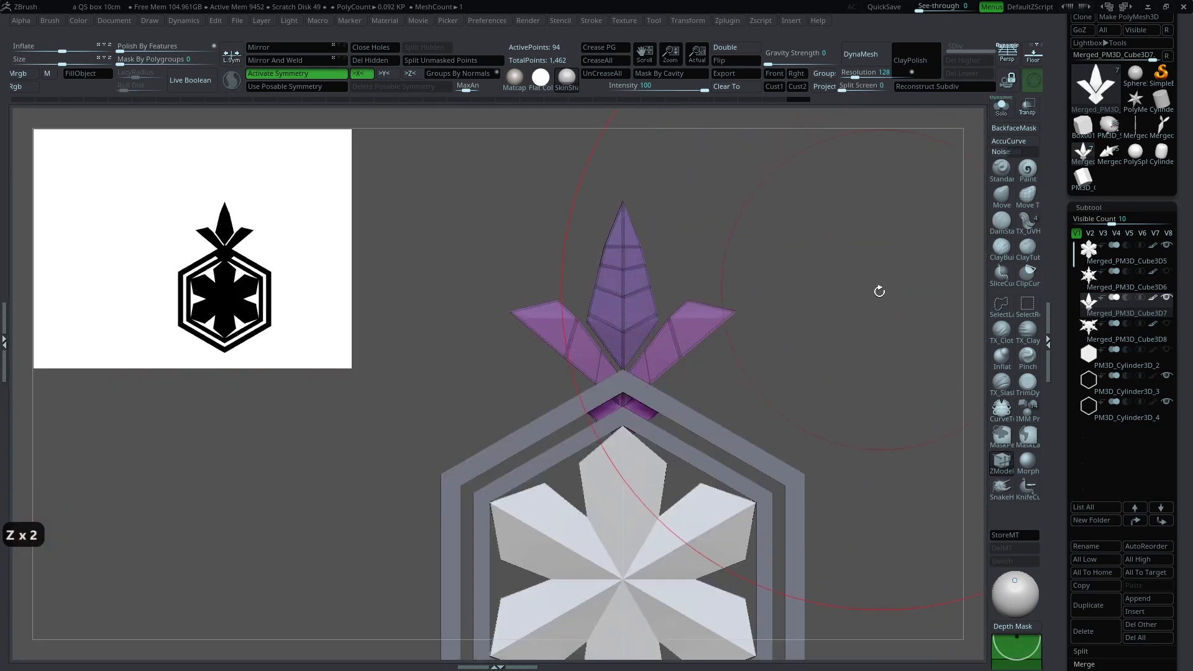
pyautogui.press('z')
pyautogui.moveTo(869, 314); pyautogui.dragTo(802, 278)
pyautogui.press('z')
pyautogui.hotkey('shift', 'f')
pyautogui.press('z')
pyautogui.press('z')
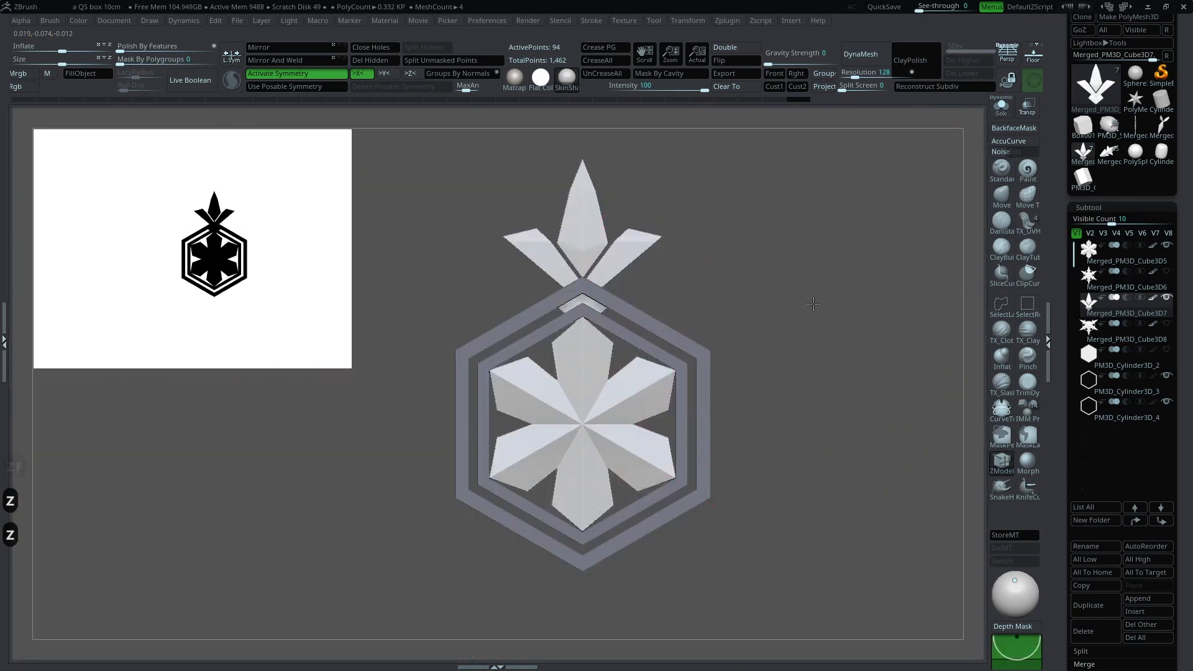
# Step: Duplicate the upper three-pointed crystal piece and rotate the copy 60 degrees about Z around the hexagonal rings
pyautogui.press('f')
pyautogui.hotkey('ctrl', 'shift', 'd')
pyautogui.moveTo(1055, 355); pyautogui.dragTo(1076, 168)
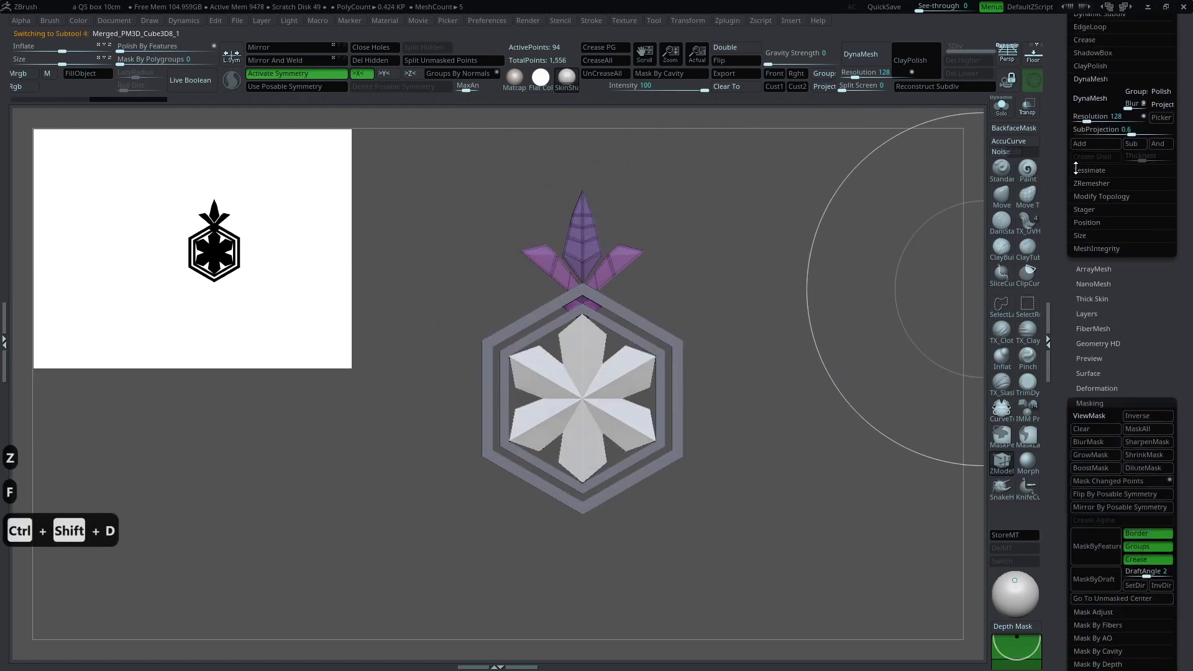
pyautogui.click(1091, 402)
pyautogui.moveTo(1103, 401); pyautogui.dragTo(1106, 388)
pyautogui.click(1097, 336)
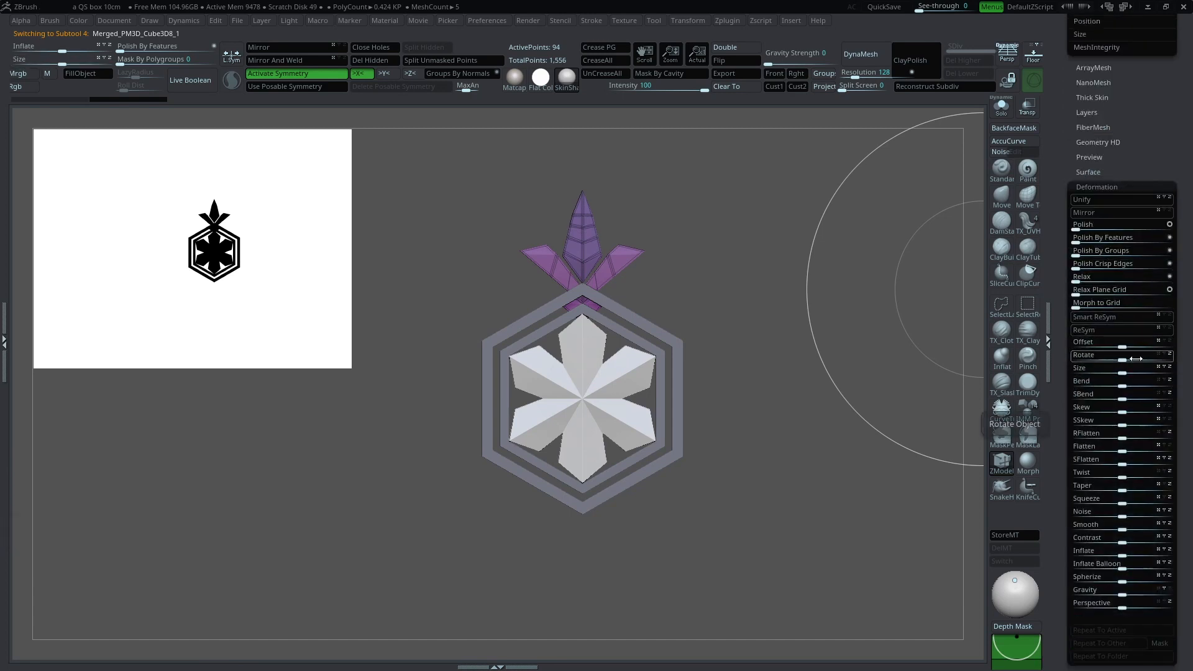
pyautogui.write('60')
pyautogui.press('Return')
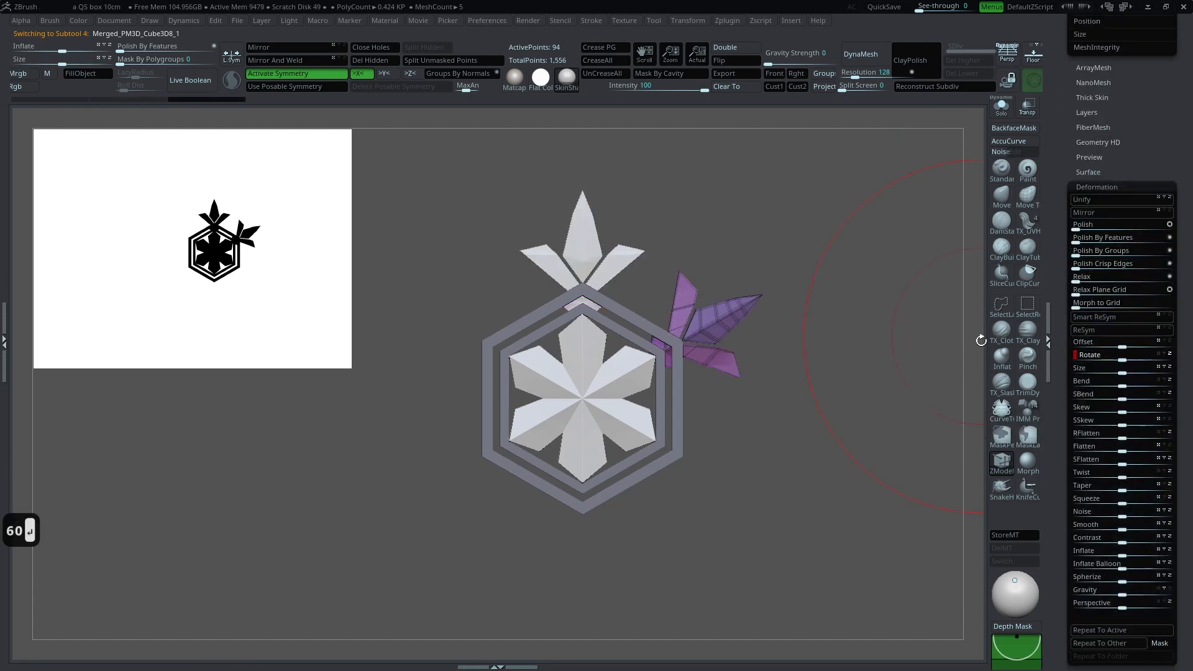
# Step: Add the second and third copies of the crystal piece, rotating each new duplicate a further 60 degrees
pyautogui.hotkey('ctrl', 'shift', 'd')
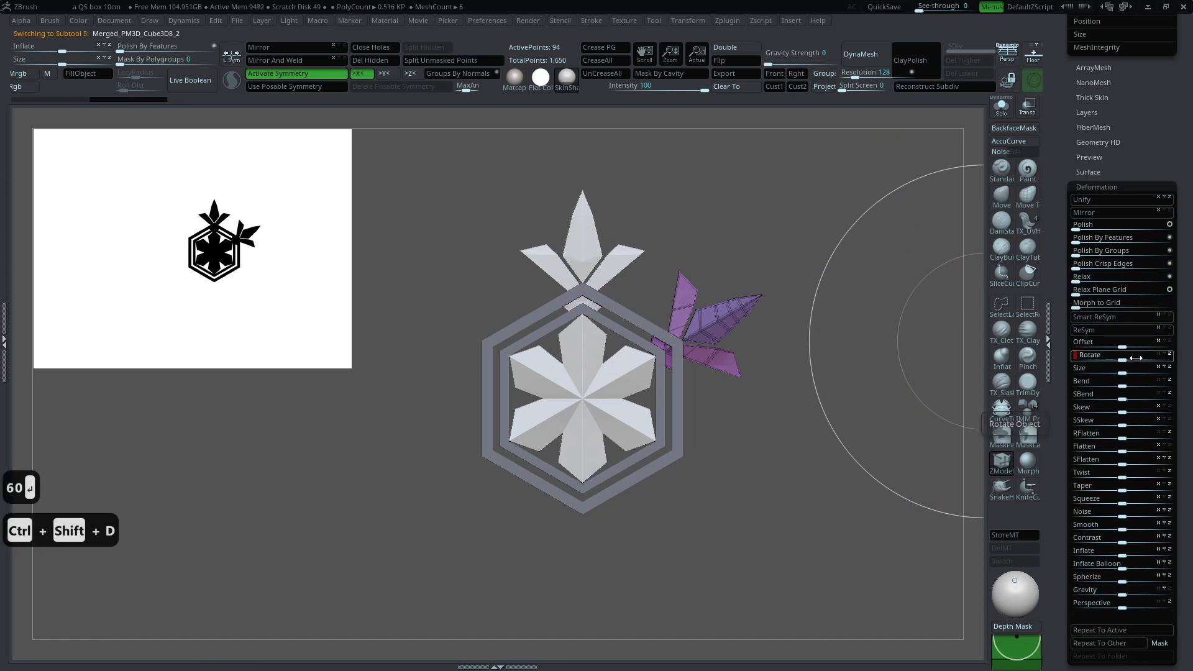
pyautogui.write('60')
pyautogui.press('Return')
pyautogui.hotkey('ctrl', 'shift', 'd')
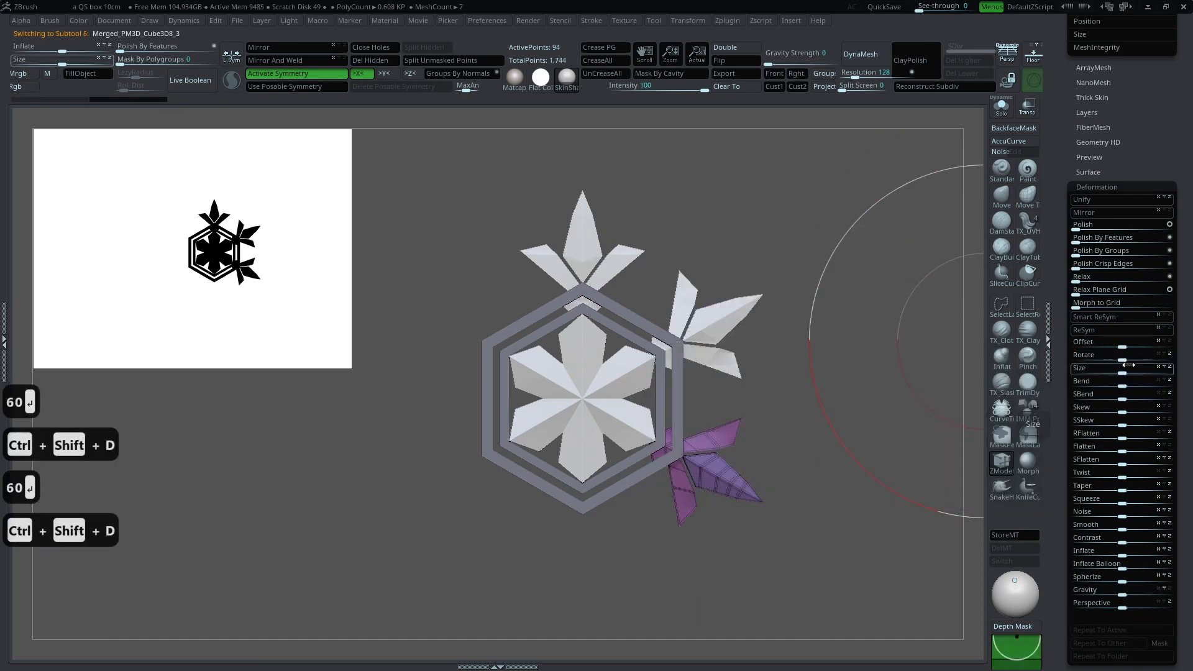
pyautogui.click(1129, 357)
pyautogui.write('60')
pyautogui.press('Return')
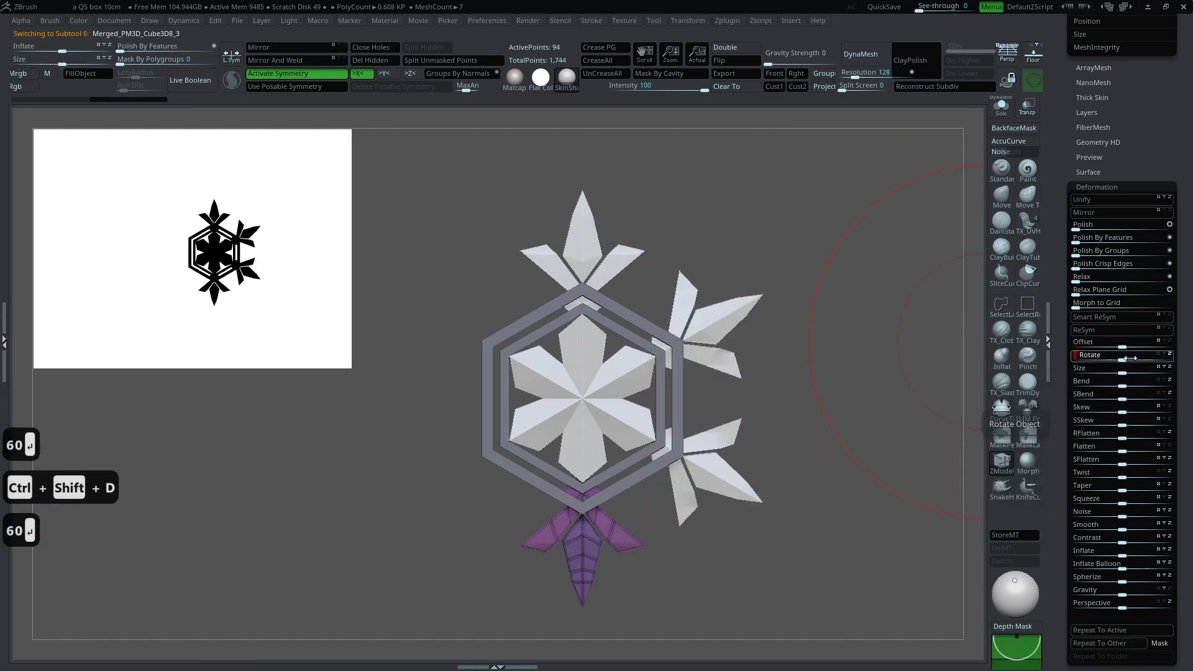
# Step: Add the fourth and fifth rotated copies at 60-degree increments to complete the six-armed snowflake
pyautogui.hotkey('ctrl', 'shift', 'd')
pyautogui.click(1125, 358)
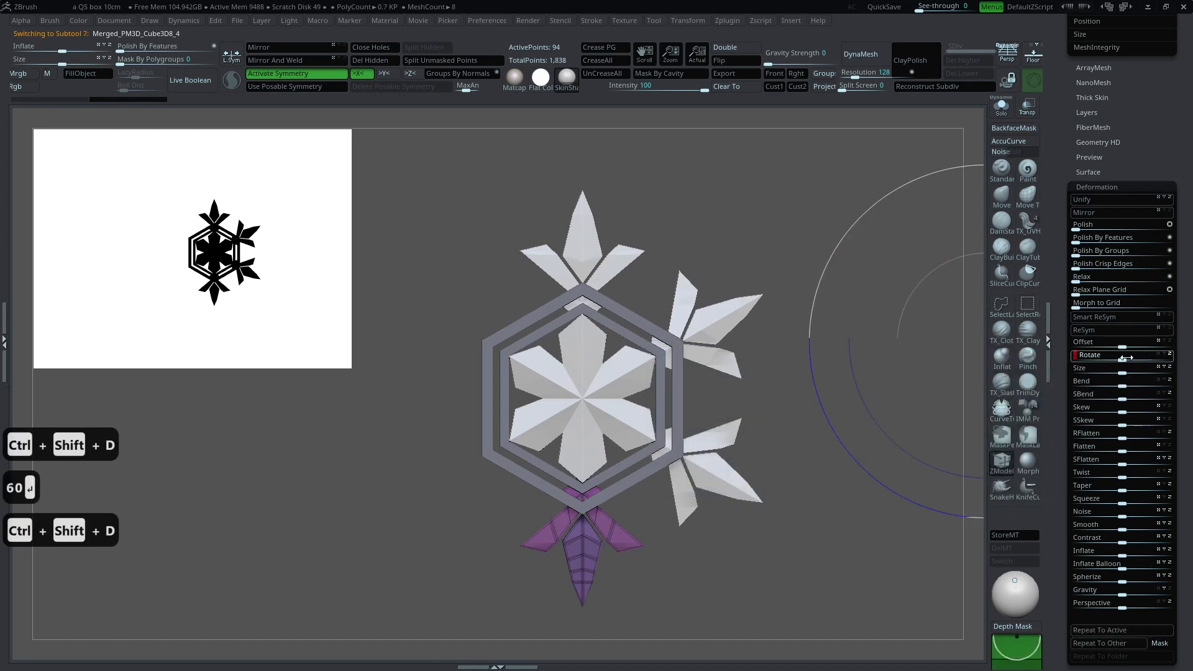
pyautogui.write('60')
pyautogui.press('Return')
pyautogui.hotkey('ctrl', 'shift', 'd')
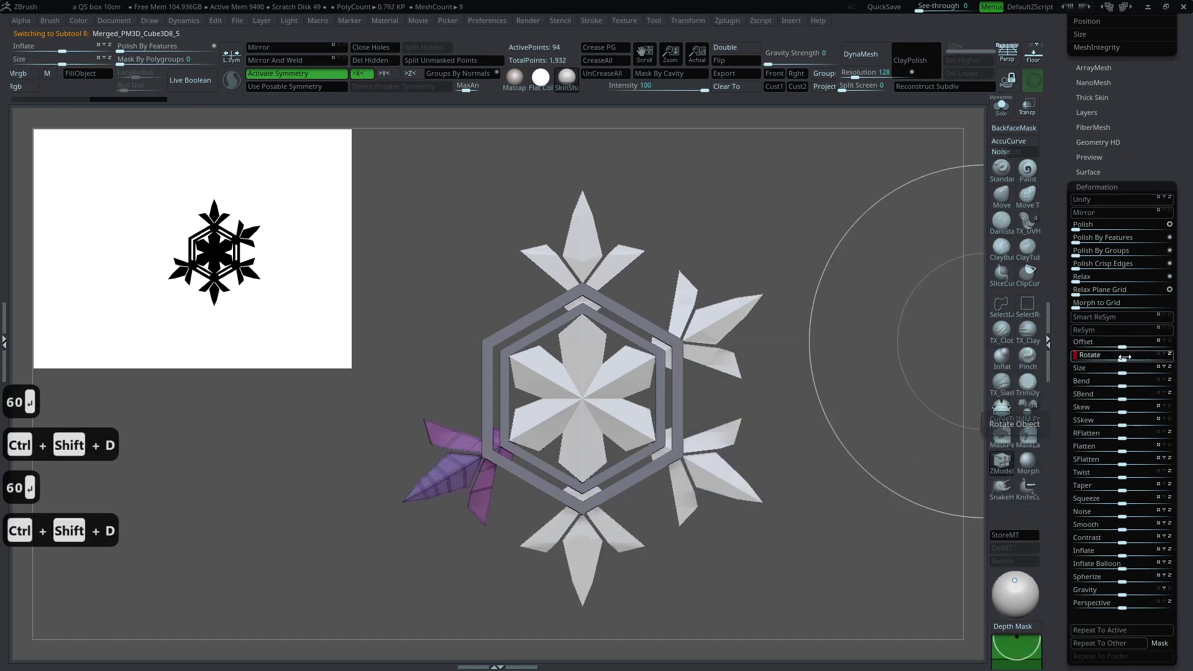
pyautogui.click(1112, 355)
pyautogui.write('60')
pyautogui.press('Return')
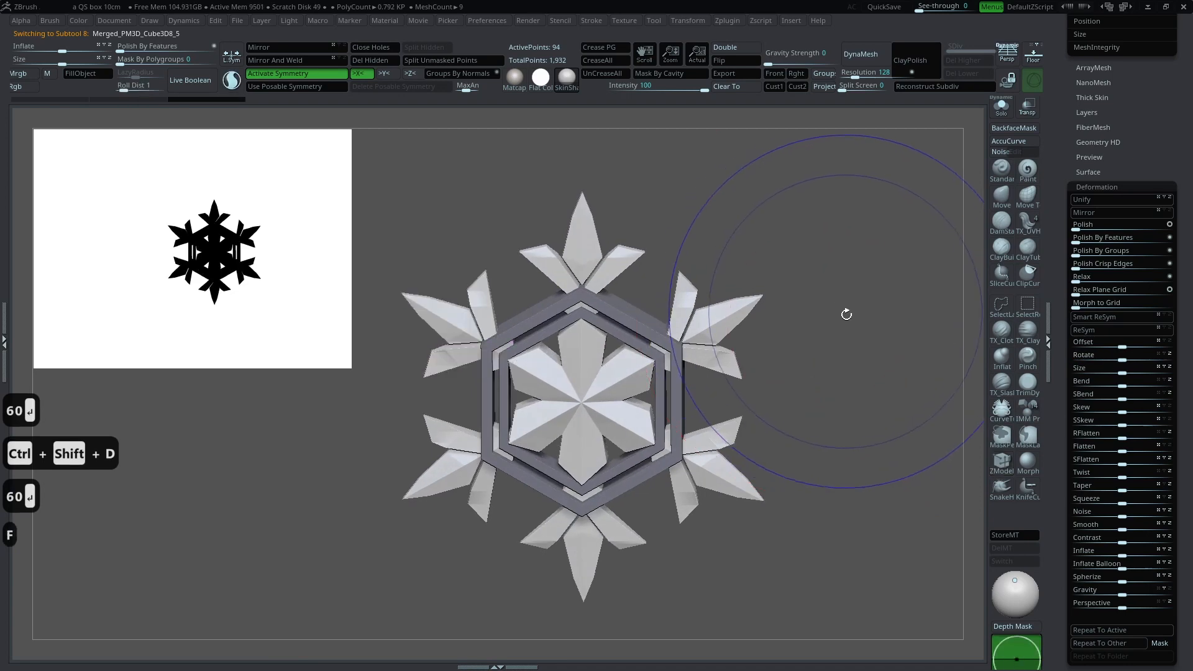
# Step: Frame the complete snowflake and compare it with the character reference image
pyautogui.press('f')
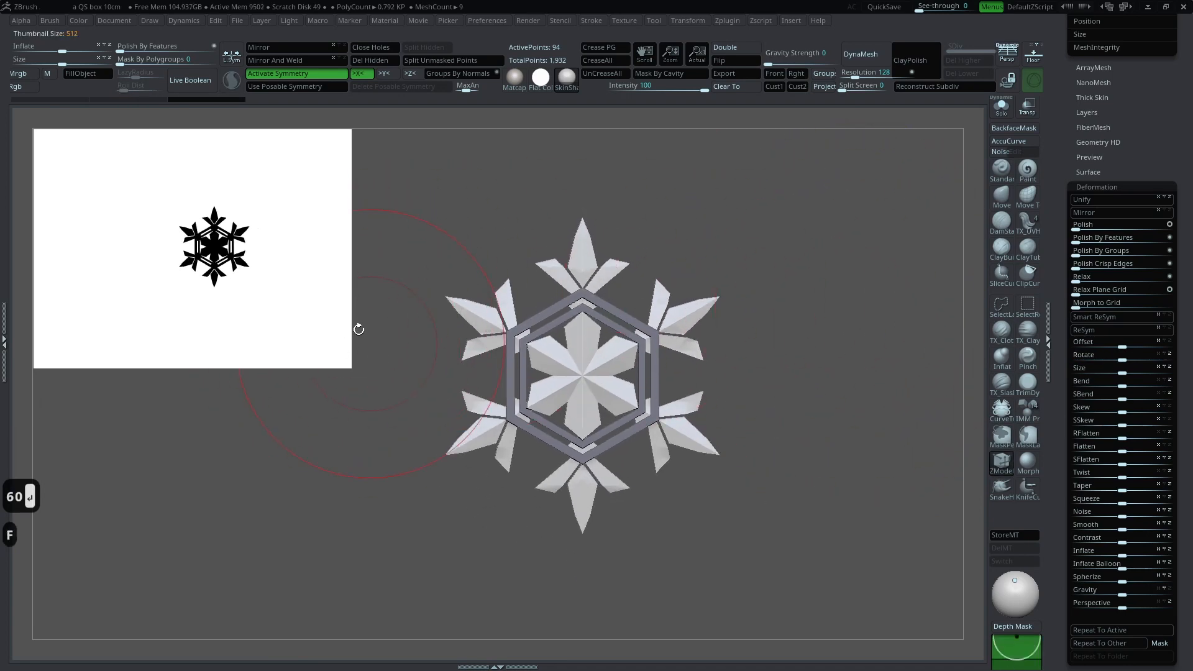
pyautogui.keyDown('alt'); pyautogui.moveTo(755, 167); pyautogui.dragTo(792, 138); pyautogui.keyUp('alt')
pyautogui.press('z')
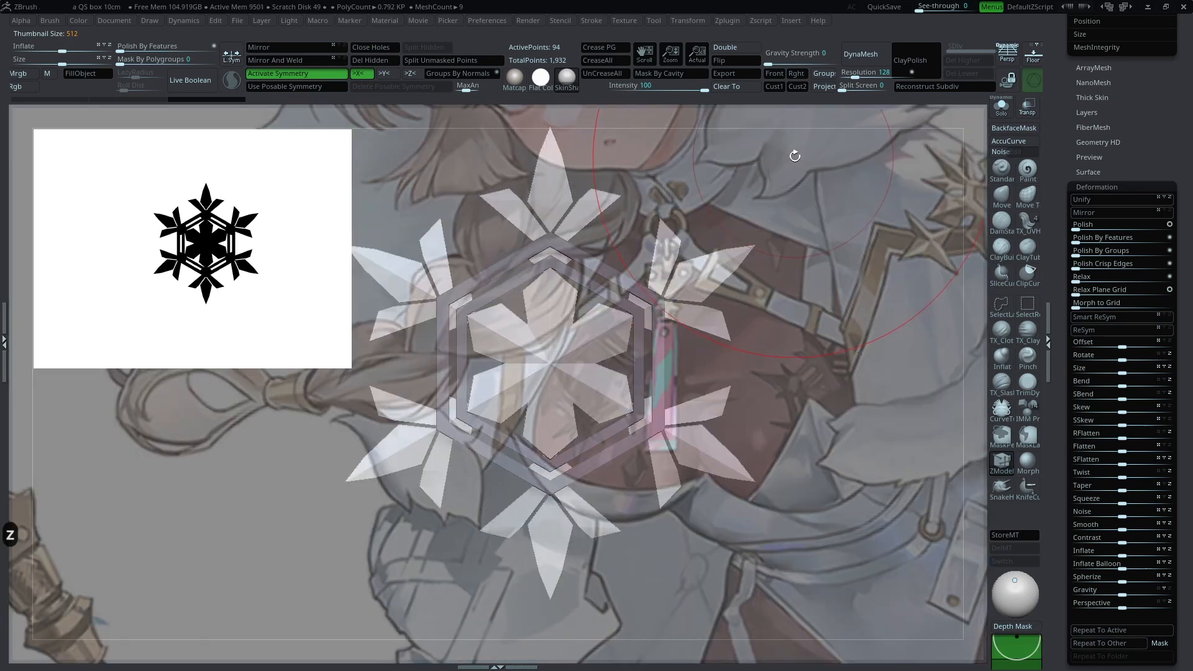
pyautogui.press('z')
# Step: Save the snowflake tool to disk as pattern_1
pyautogui.hotkey('ctrl', 'shift', 't')
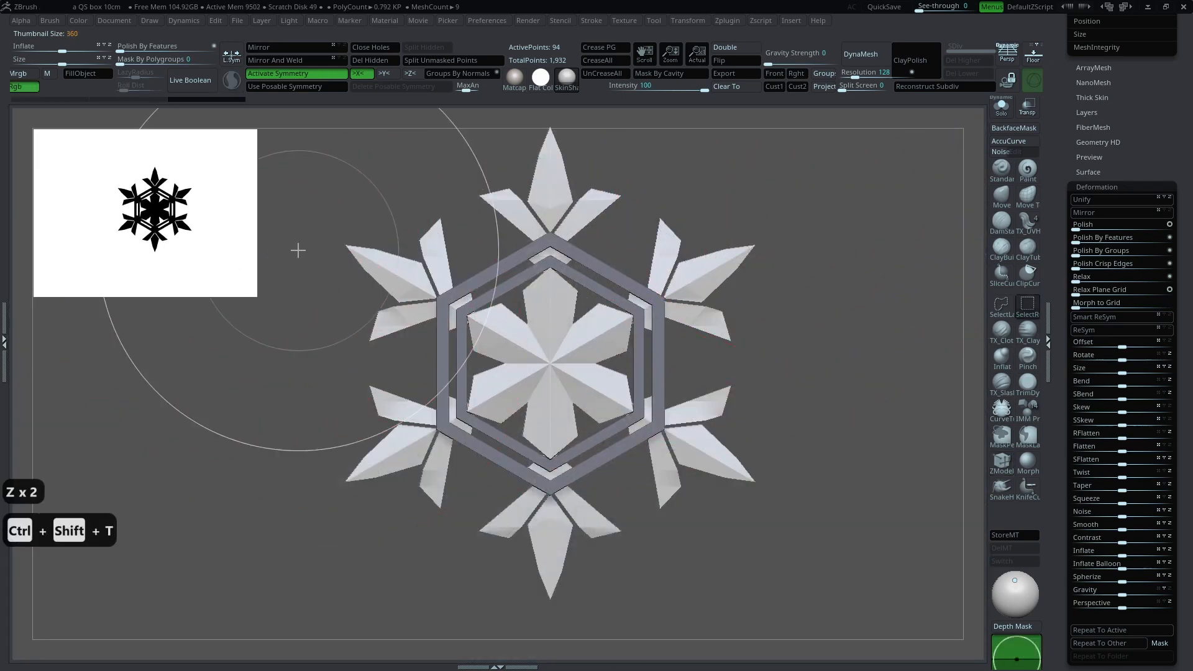
pyautogui.press('p')
pyautogui.press('a')
pyautogui.press('n')
pyautogui.press('_')
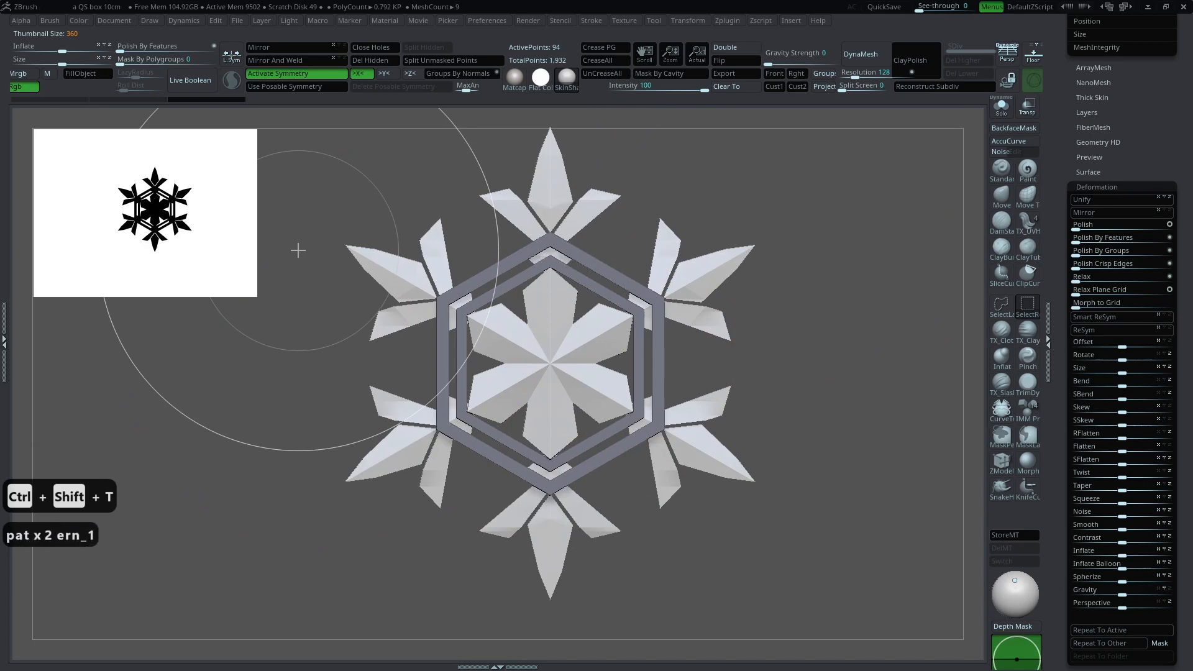
pyautogui.press('Return')
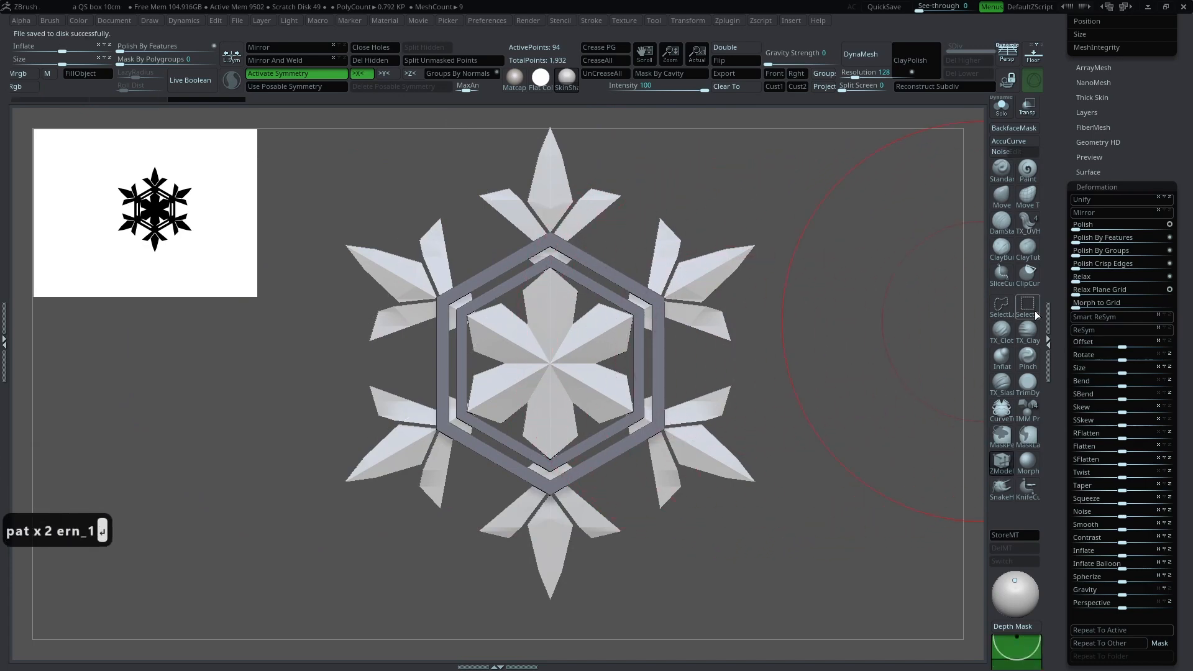
# Step: View the full character model in the zoomed-out canvas, and return to the framed snowflake tool
pyautogui.scroll(10, 1057, 292)
pyautogui.press('space')
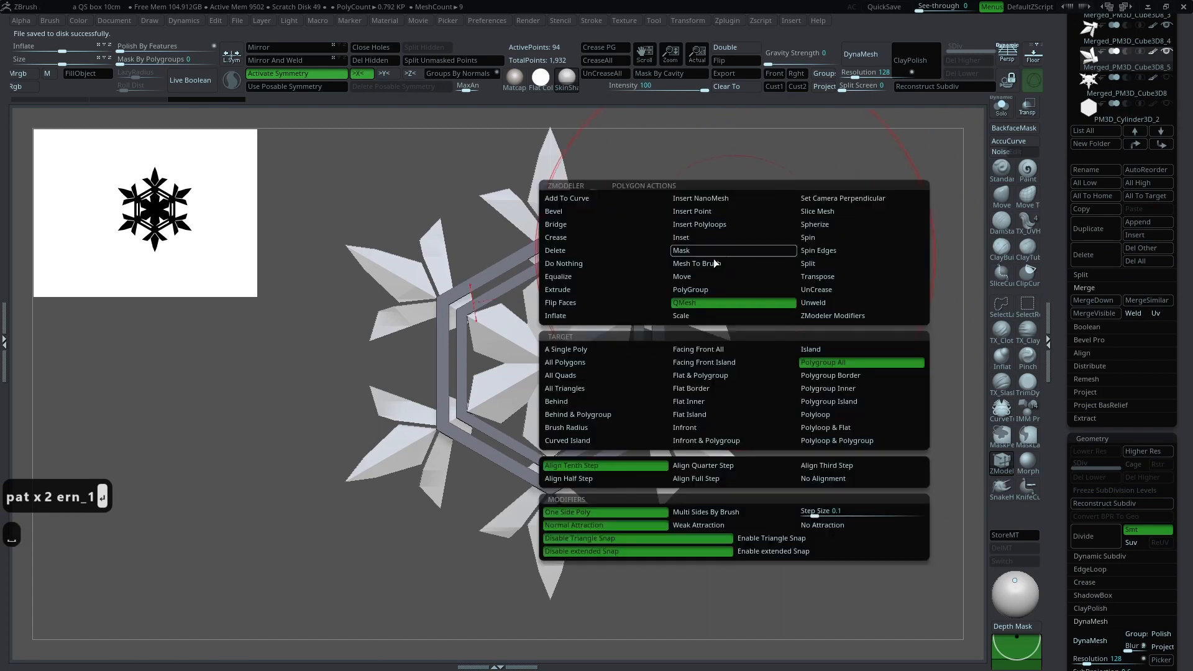
pyautogui.moveTo(670, 54); pyautogui.dragTo(632, 128)
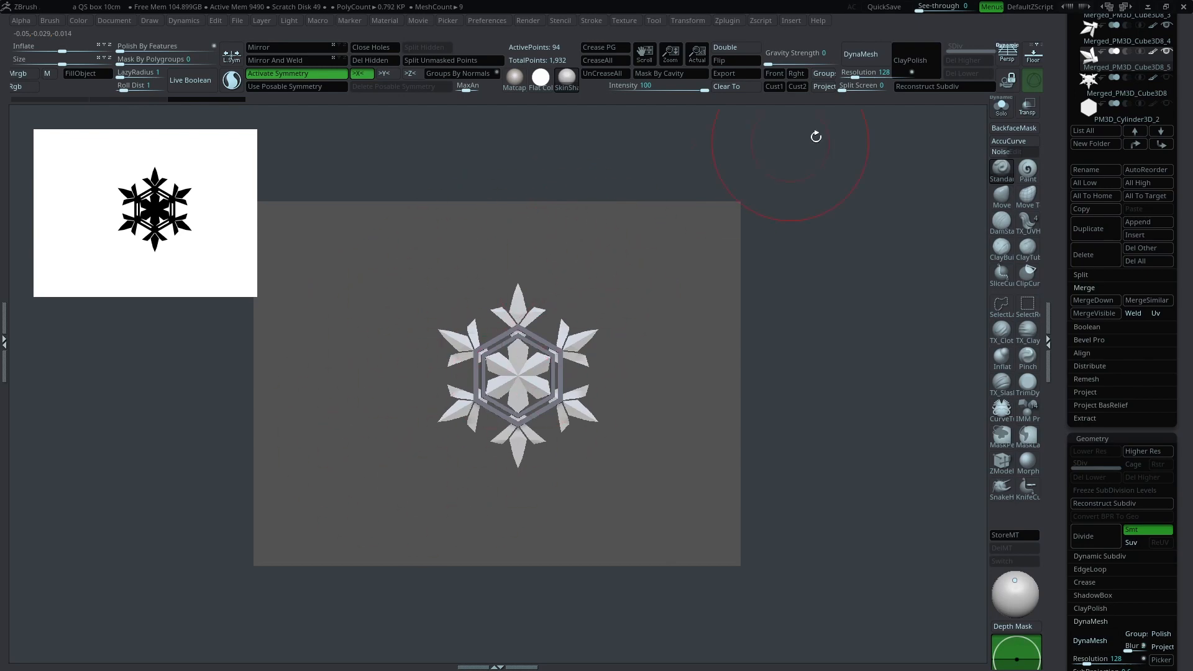
pyautogui.scroll(10, 1080, 221)
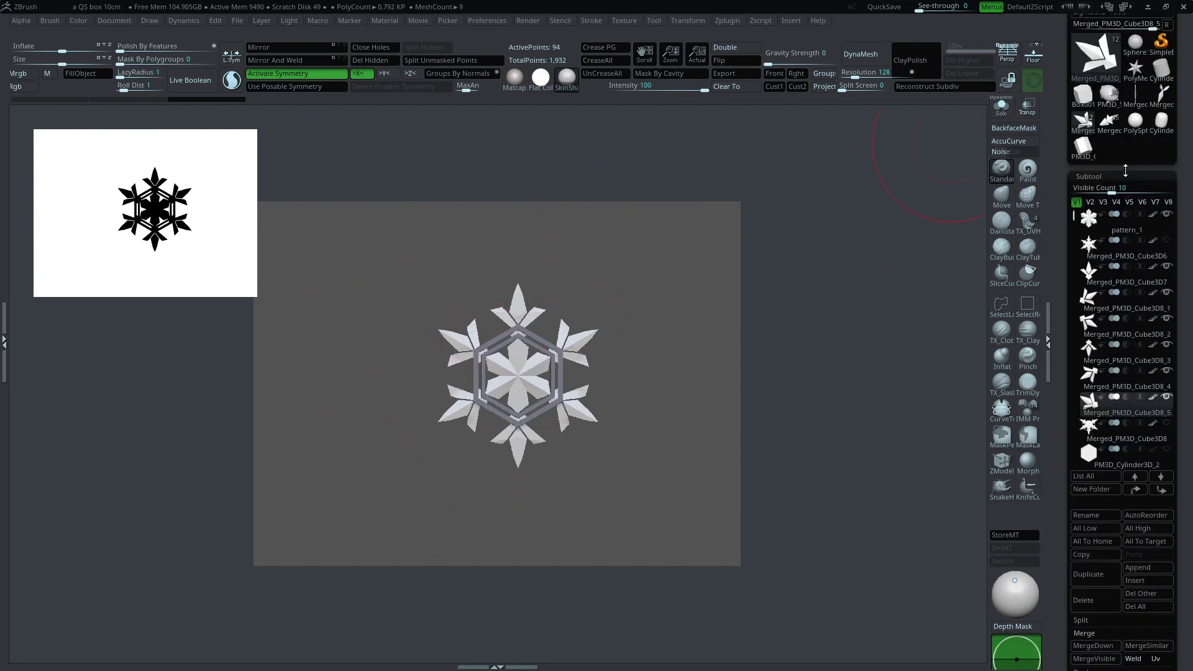
pyautogui.click(1109, 95)
pyautogui.press('f')
pyautogui.press('f')
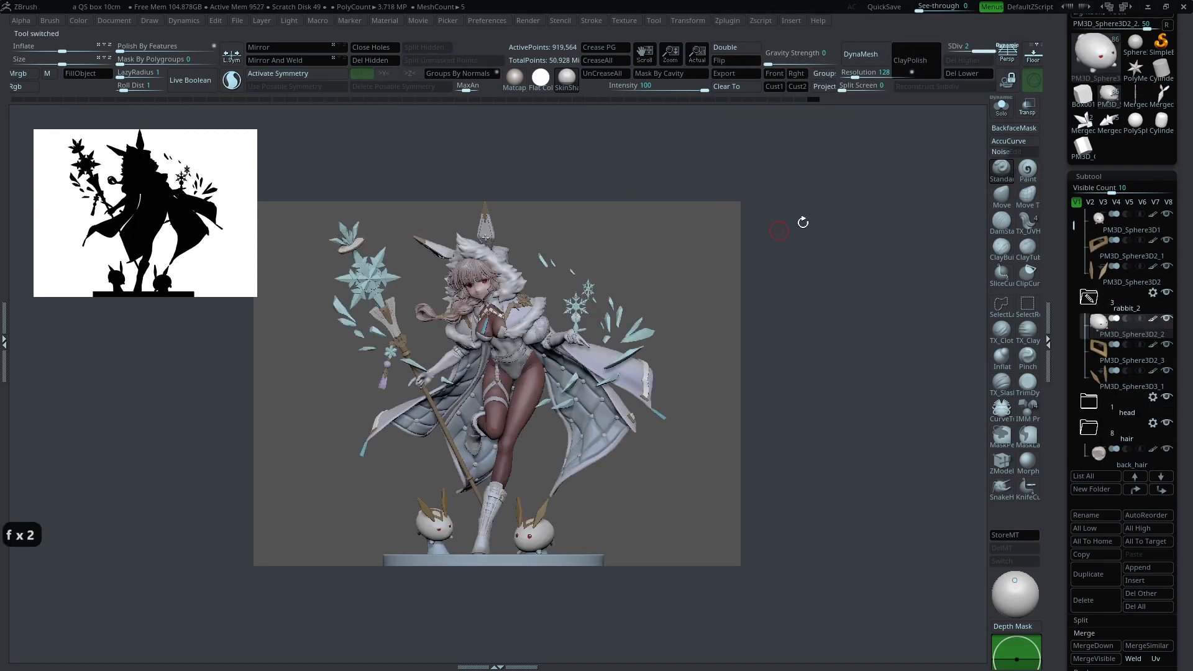
pyautogui.click(1083, 123)
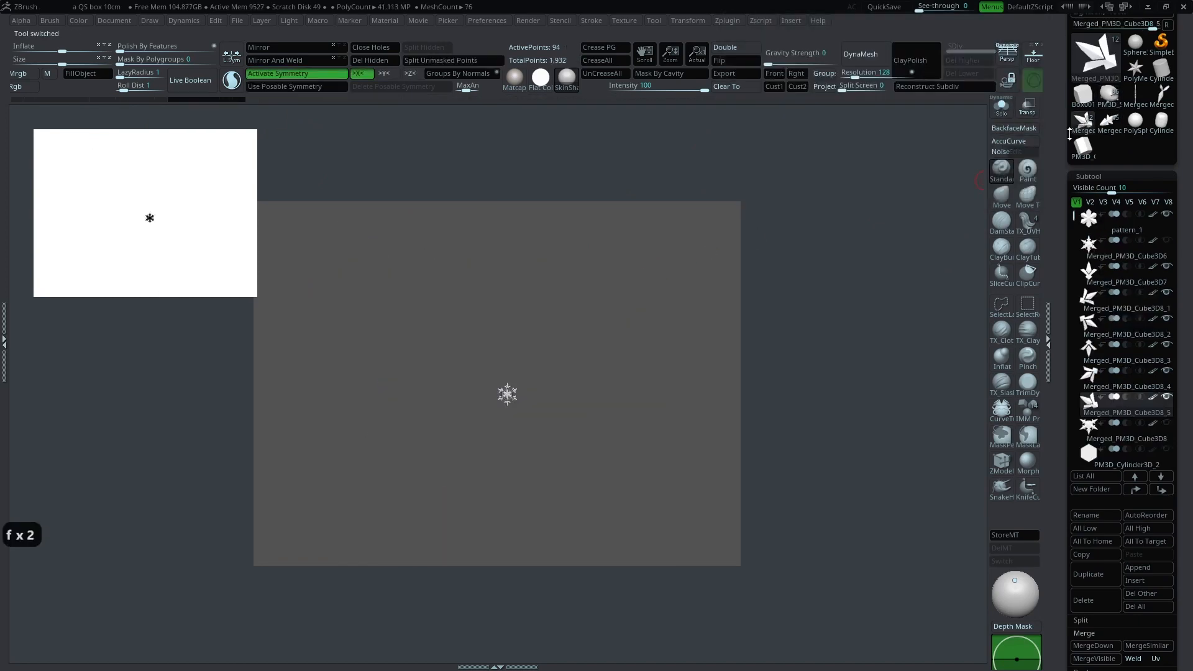
pyautogui.press('f')
pyautogui.press('f')
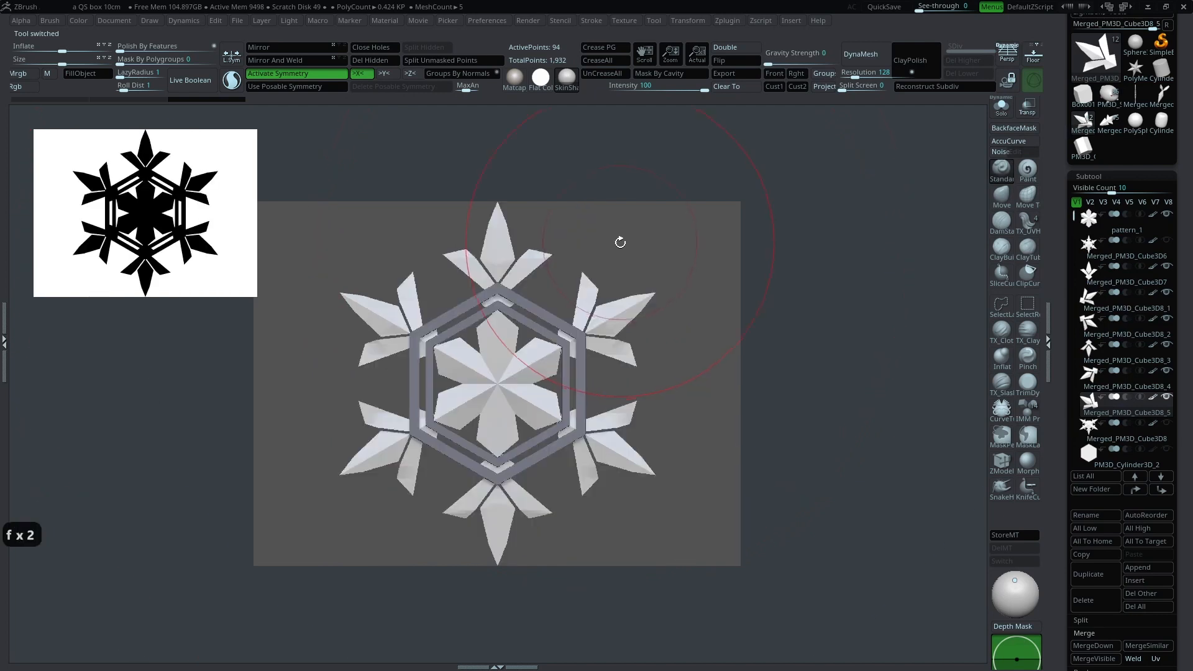
# Step: Turn off the document's proportion constraint and set its height to 2000
pyautogui.click(115, 21)
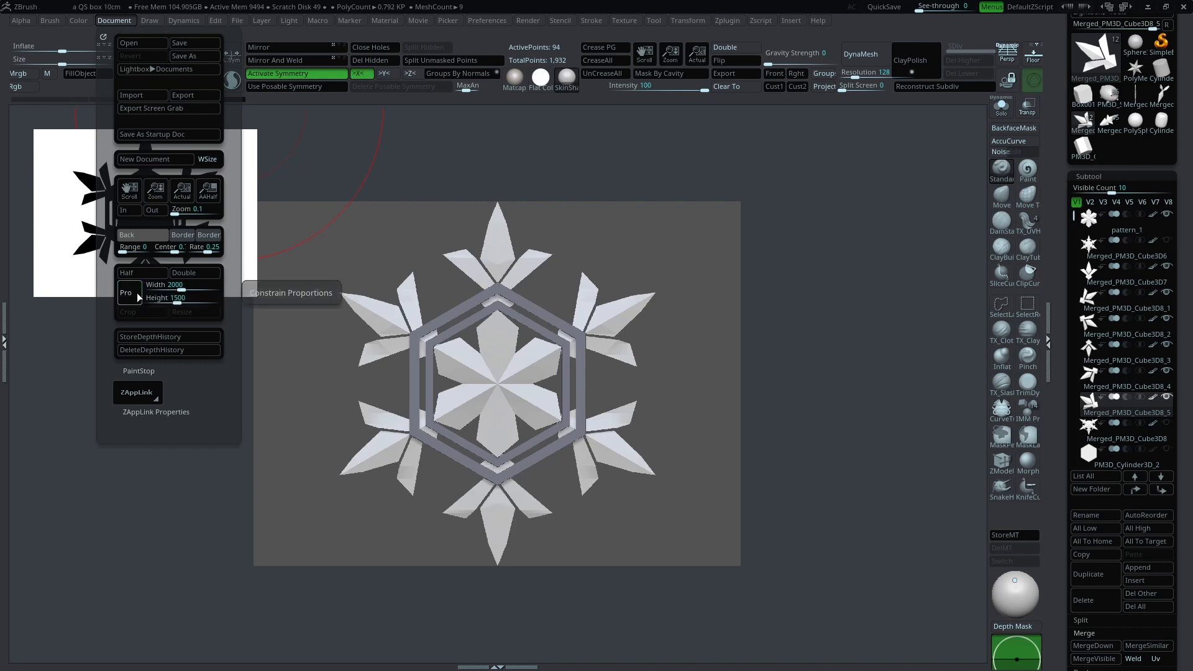
pyautogui.click(133, 296)
pyautogui.click(172, 299)
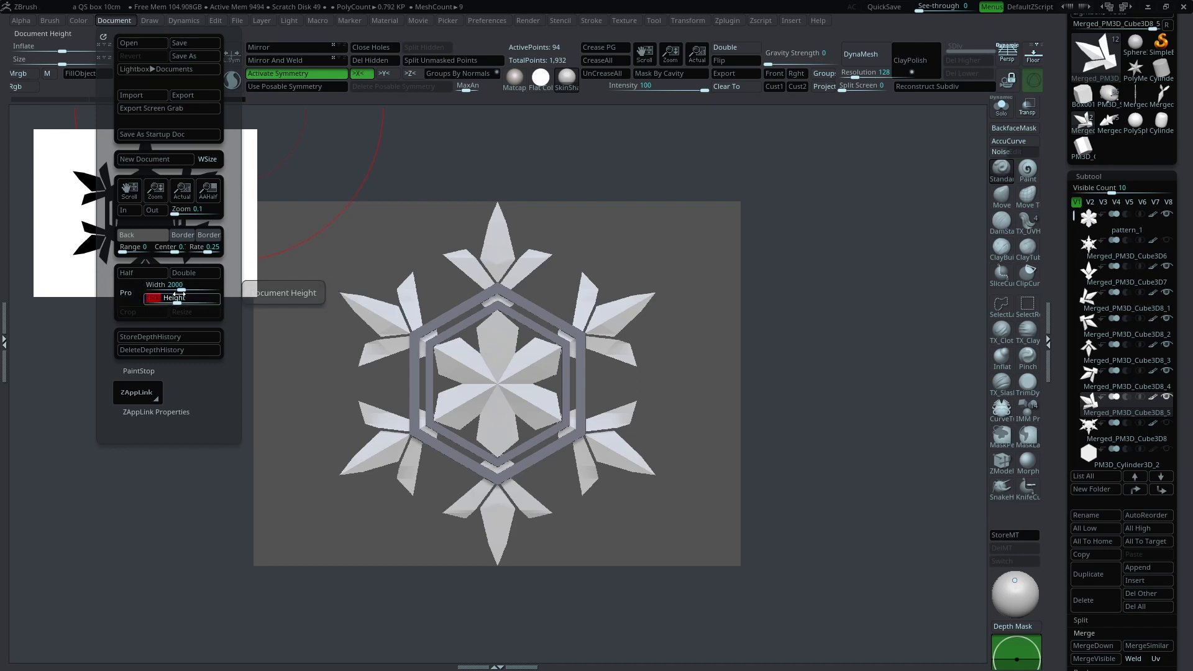
pyautogui.write('0')
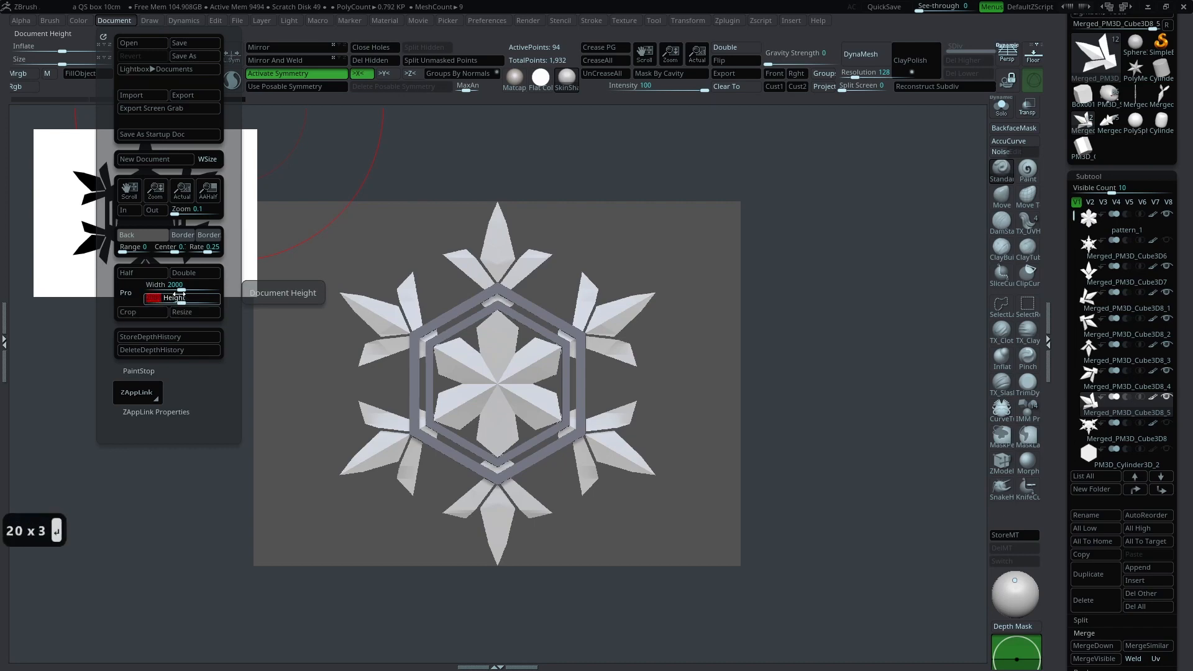
pyautogui.press('Return')
# Step: Dock the Document palette beside the tools and resize the document to 2000 by 2000
pyautogui.click(133, 21)
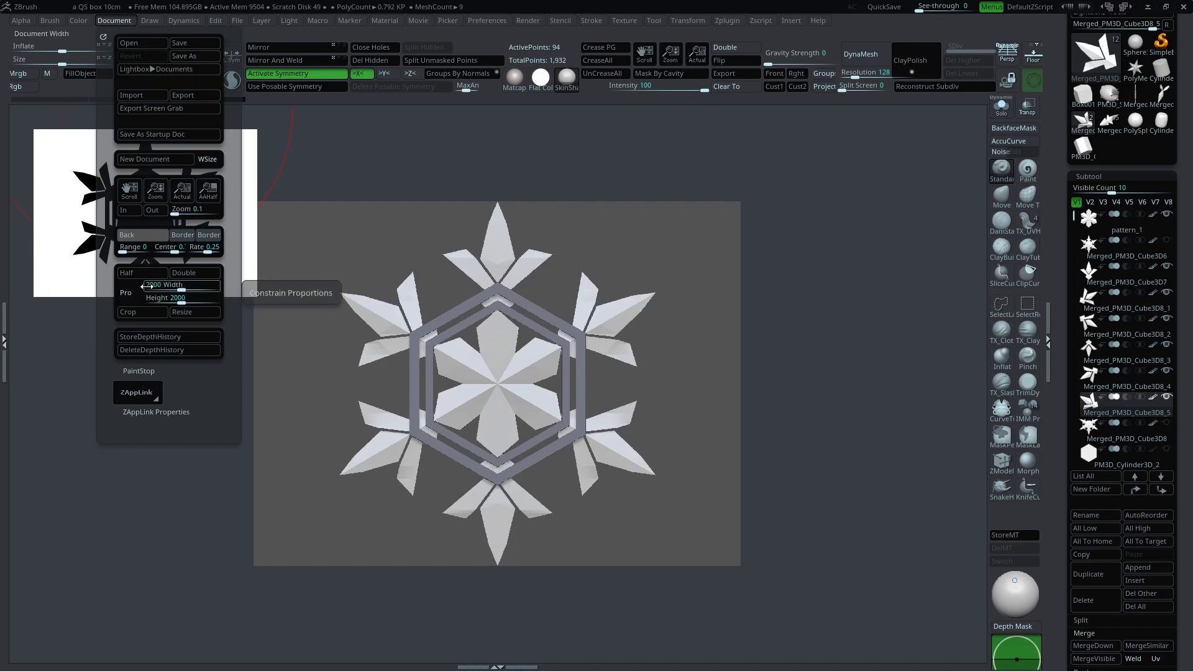
pyautogui.click(103, 38)
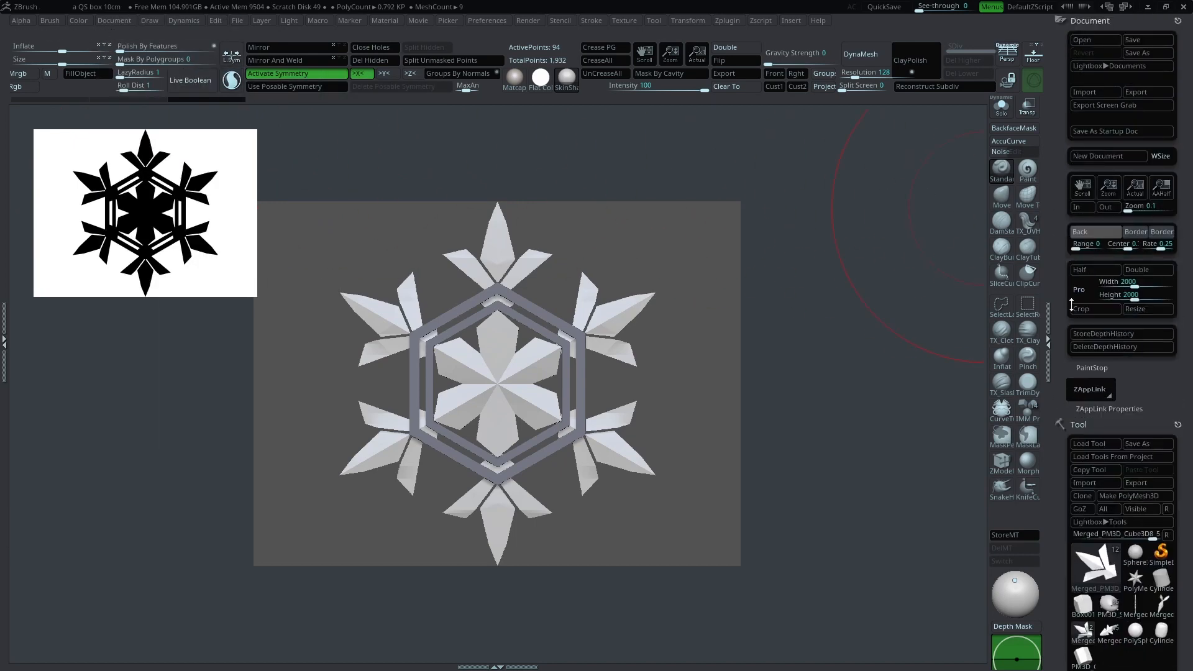
pyautogui.click(1110, 282)
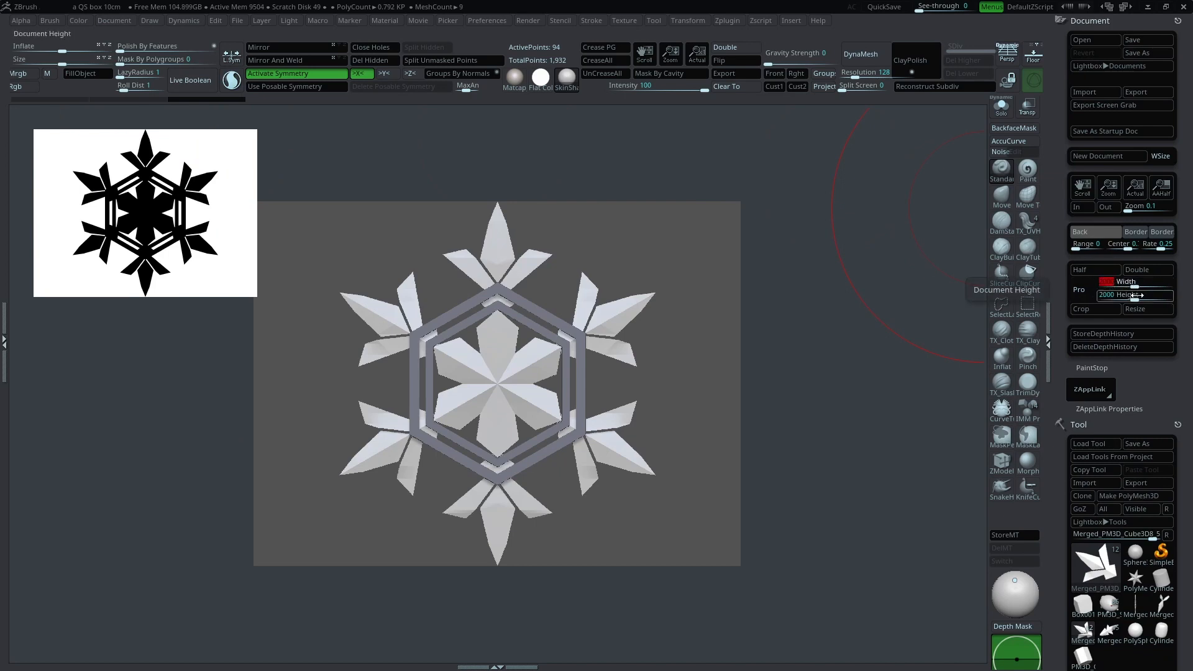
pyautogui.click(1126, 296)
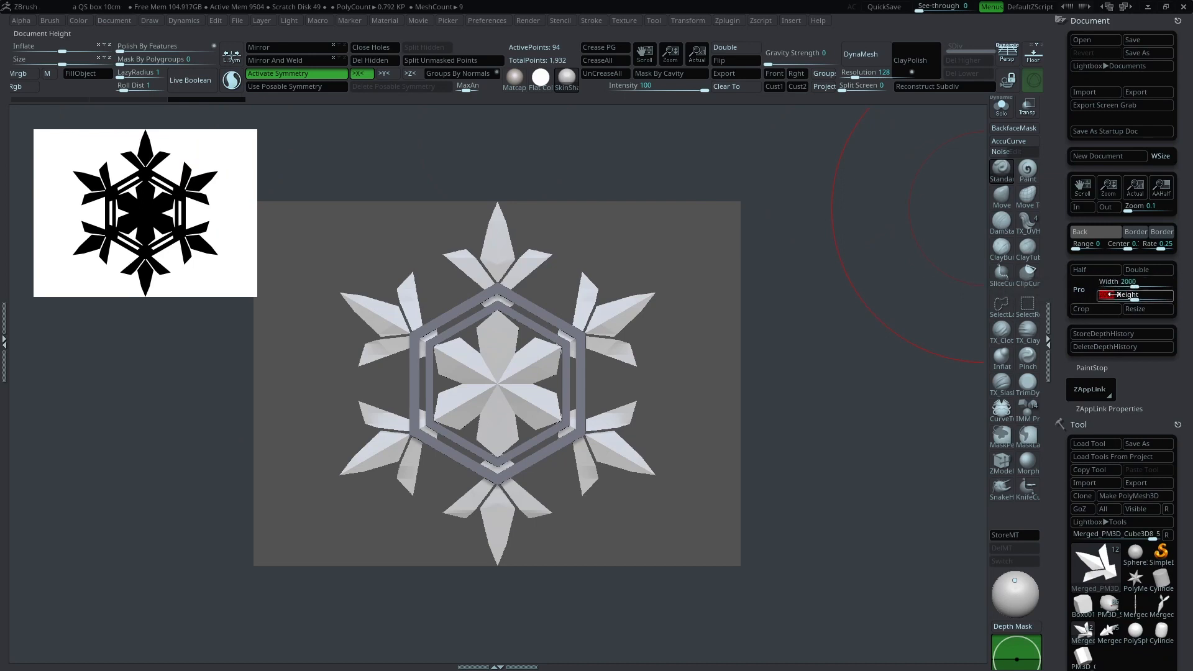
pyautogui.click(1142, 308)
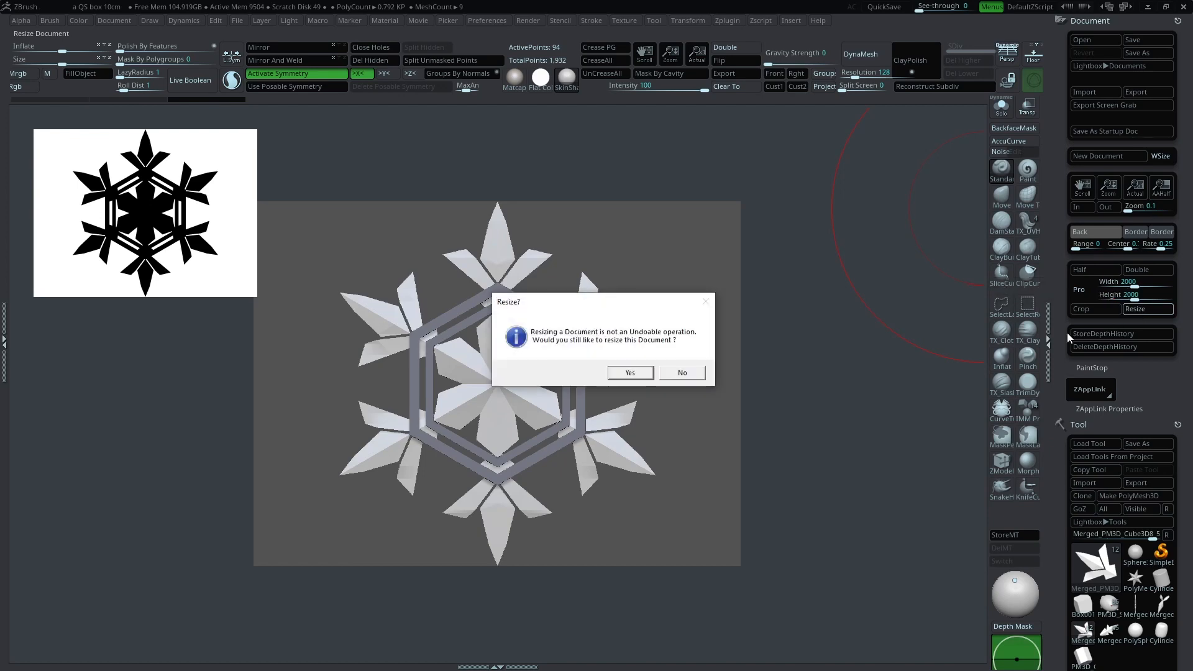
pyautogui.click(630, 373)
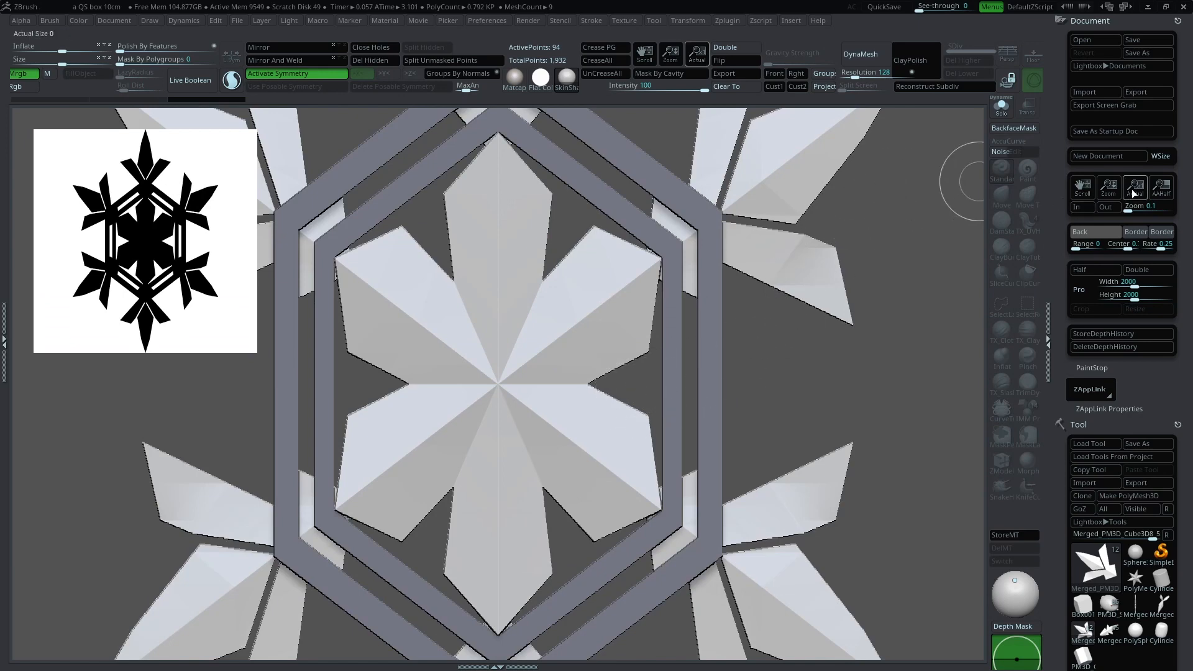
# Step: Clear the stretched snowflake from the canvas, redraw it in the square document, and frame it in Edit mode with a small margin
pyautogui.moveTo(1110, 193); pyautogui.dragTo(1174, 192)
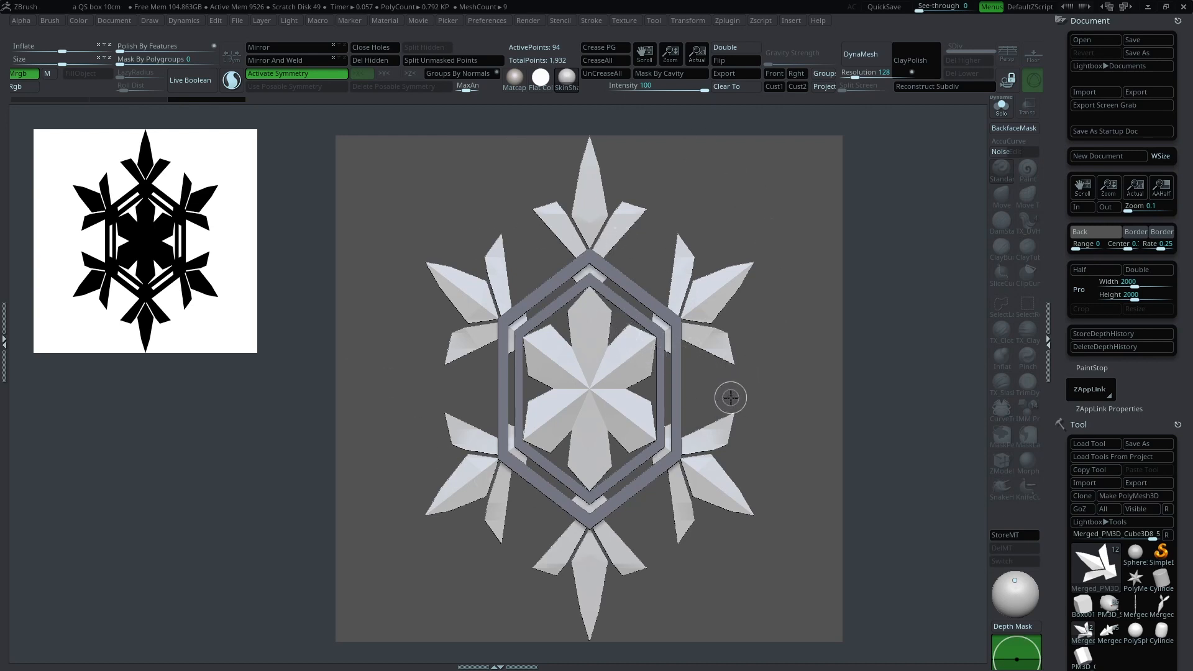
pyautogui.hotkey('ctrl', 'n')
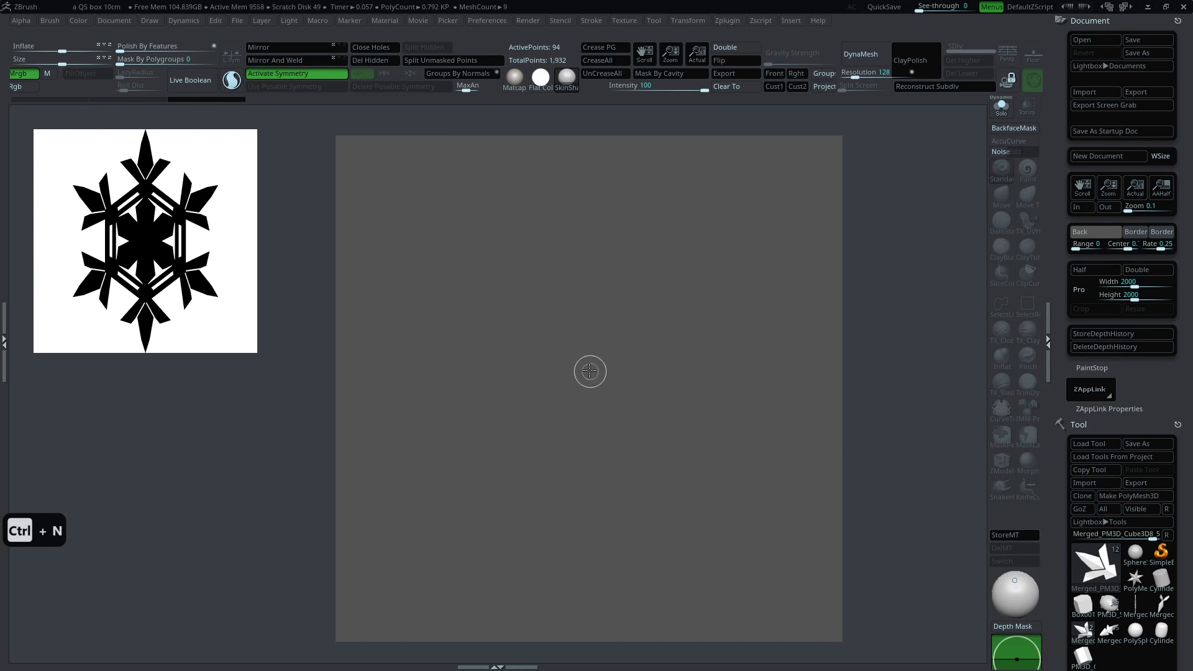
pyautogui.moveTo(620, 565); pyautogui.dragTo(595, 663)
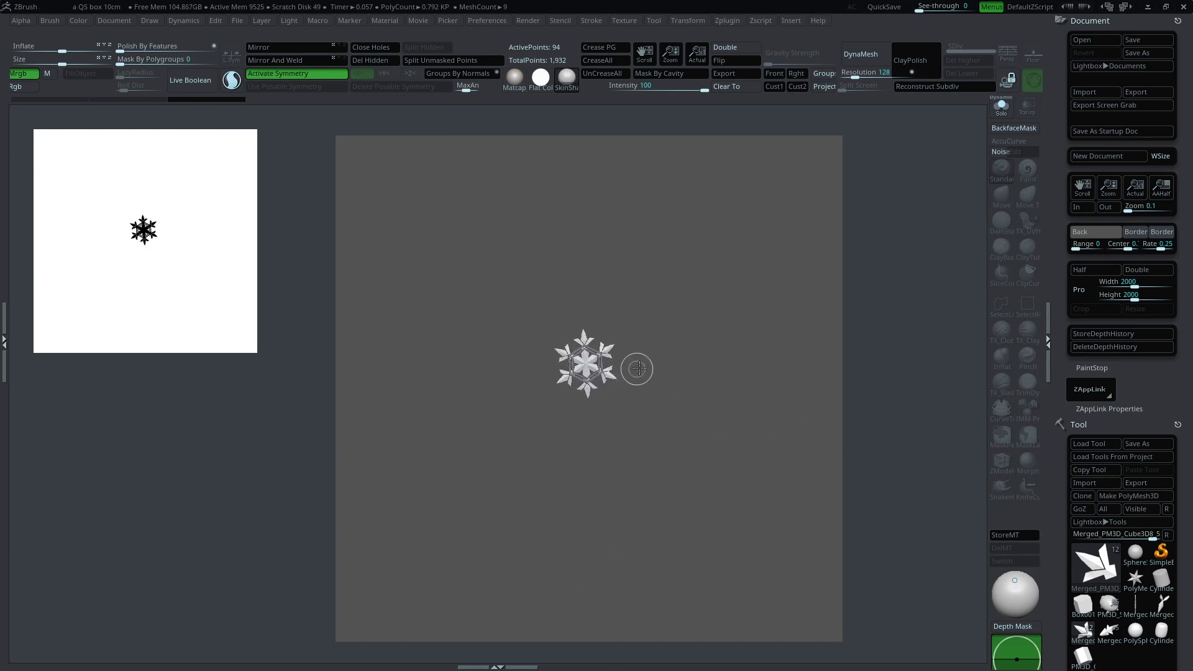
pyautogui.press('t')
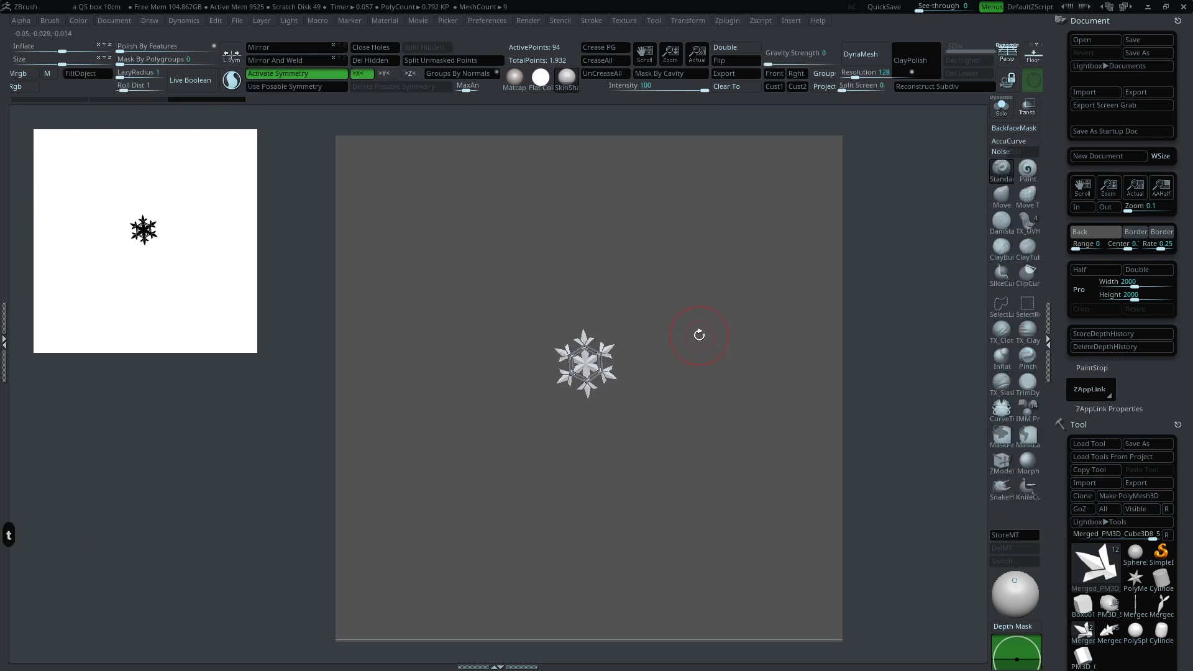
pyautogui.press('f')
pyautogui.press('f')
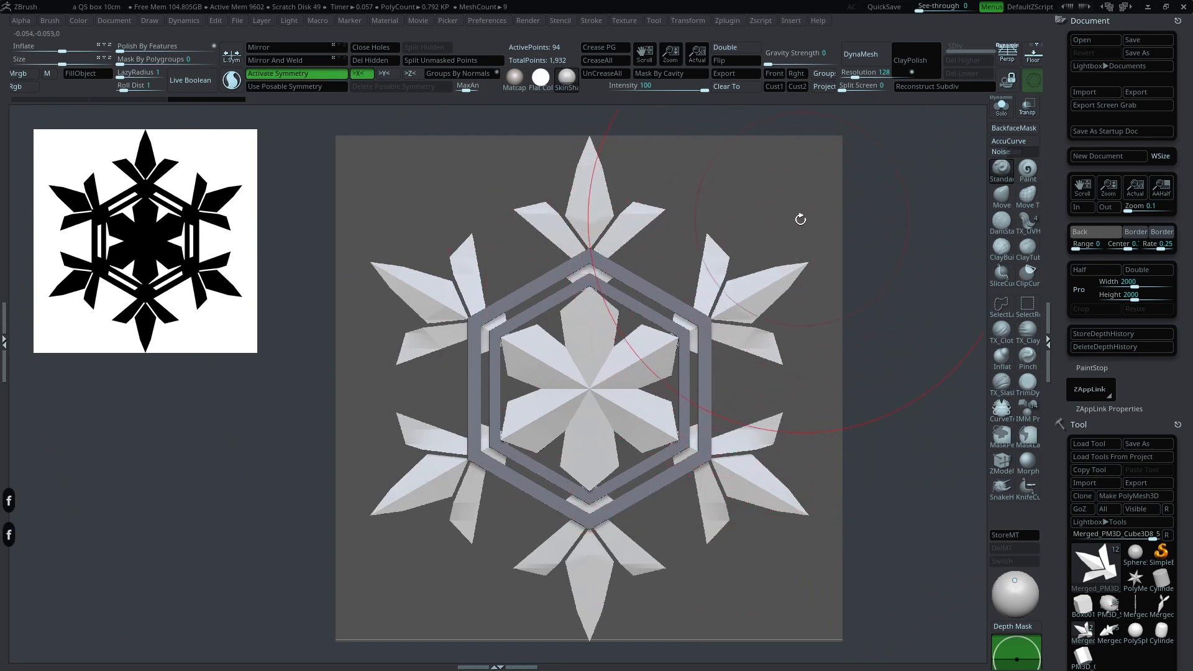
pyautogui.moveTo(797, 223); pyautogui.dragTo(811, 227)
pyautogui.keyDown('alt'); pyautogui.moveTo(807, 228); pyautogui.dragTo(781, 220); pyautogui.keyUp('alt')
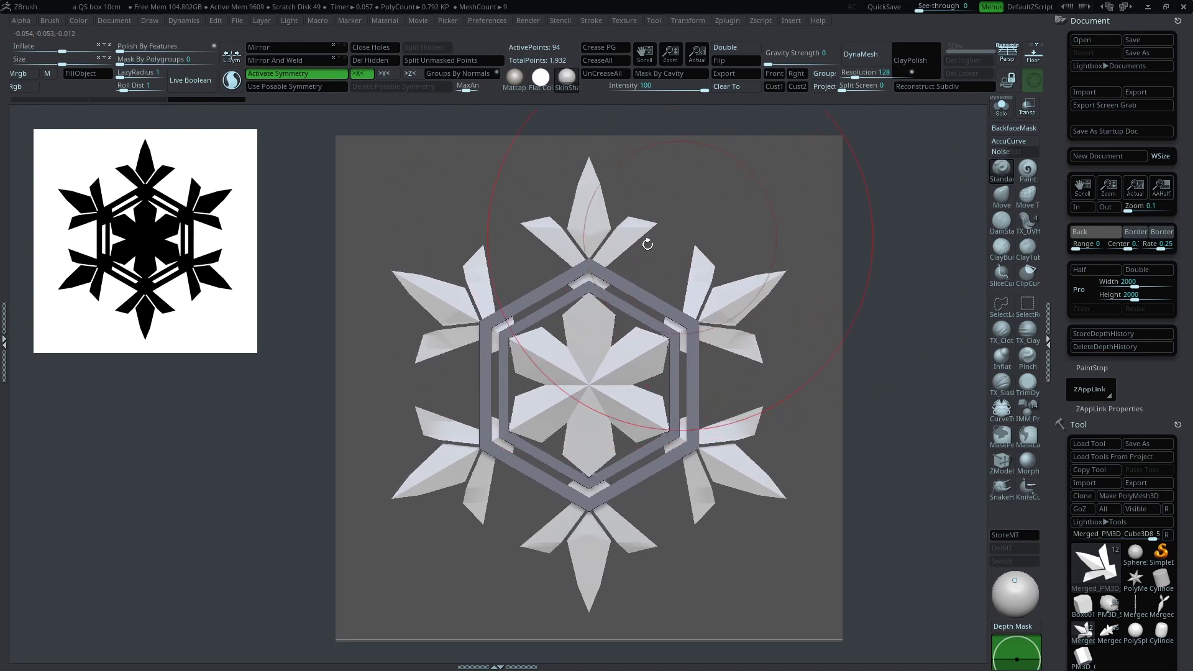
# Step: Remove the docked Document palette and dock the Render palette beside the tools
pyautogui.click(1178, 21)
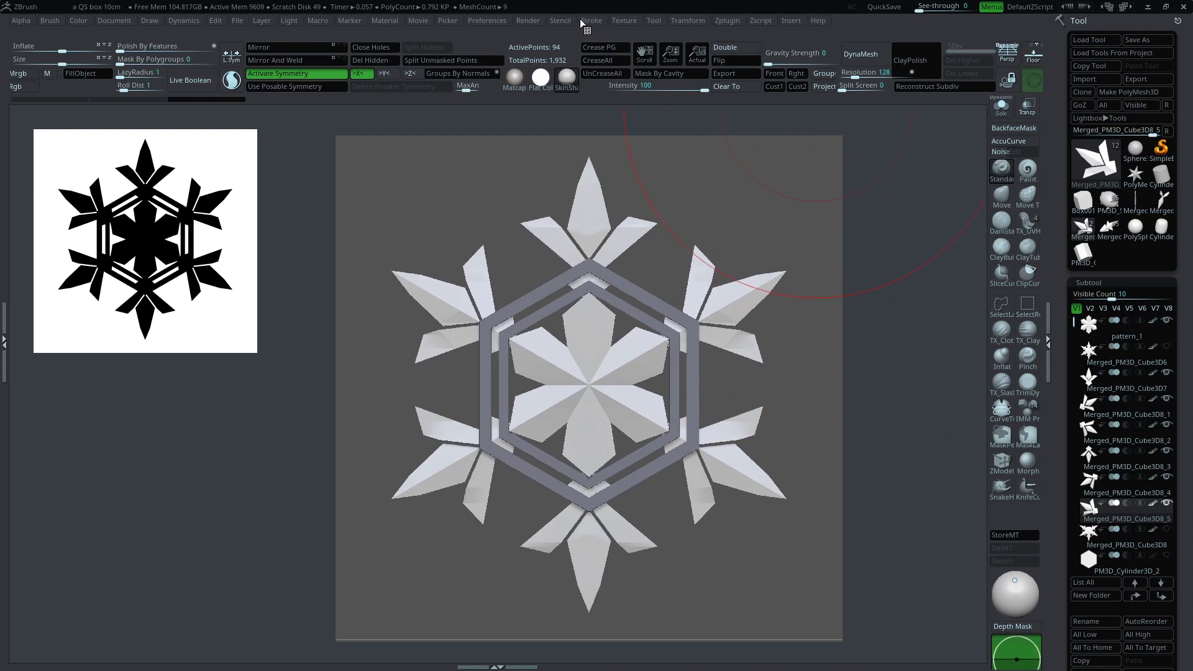
pyautogui.click(529, 20)
pyautogui.click(523, 34)
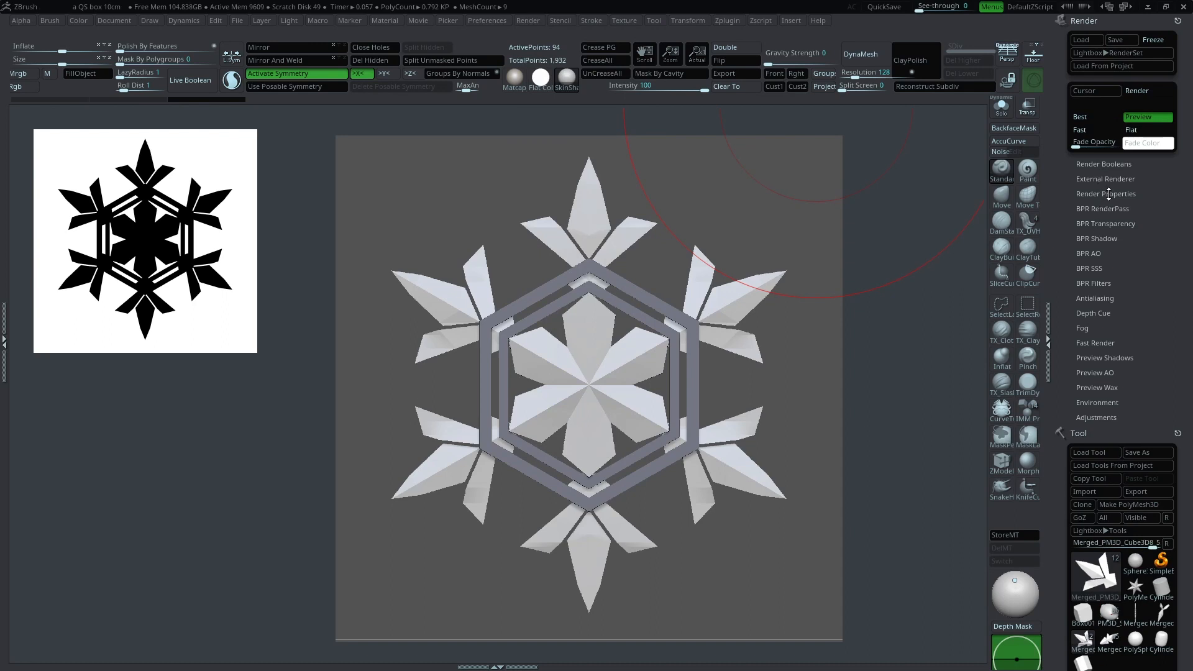
# Step: Expand the BPR RenderPass and Render Properties settings, and turn off render Shadows
pyautogui.click(1109, 194)
pyautogui.click(1108, 194)
pyautogui.click(1105, 208)
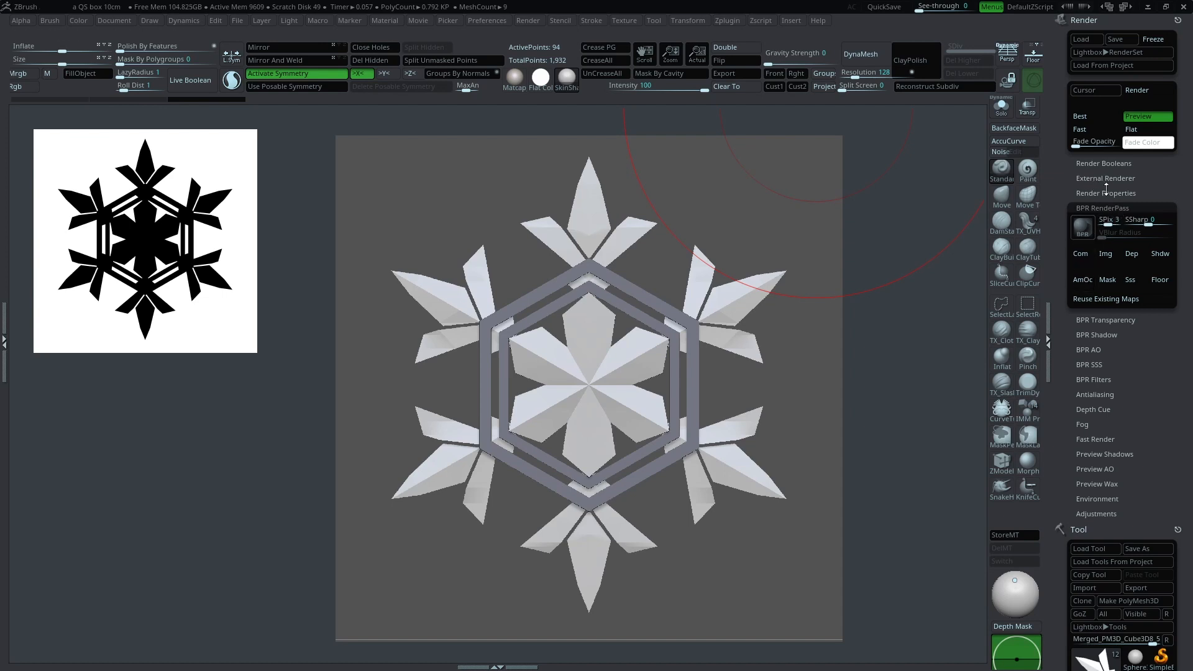
pyautogui.click(1109, 192)
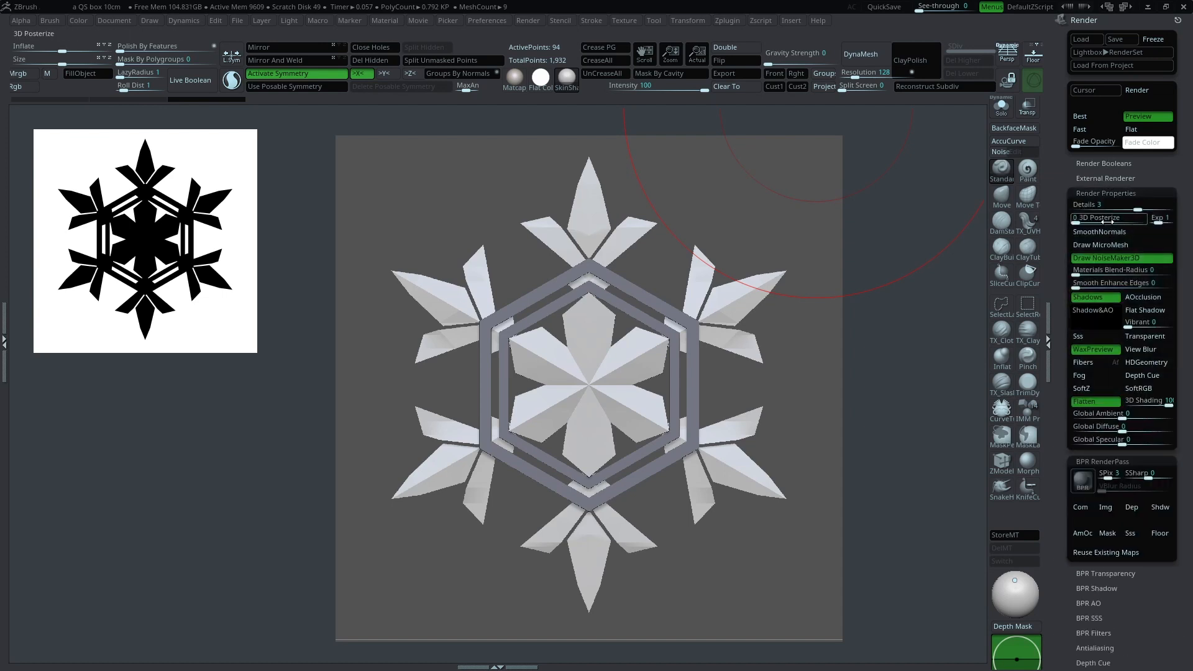
pyautogui.click(1098, 297)
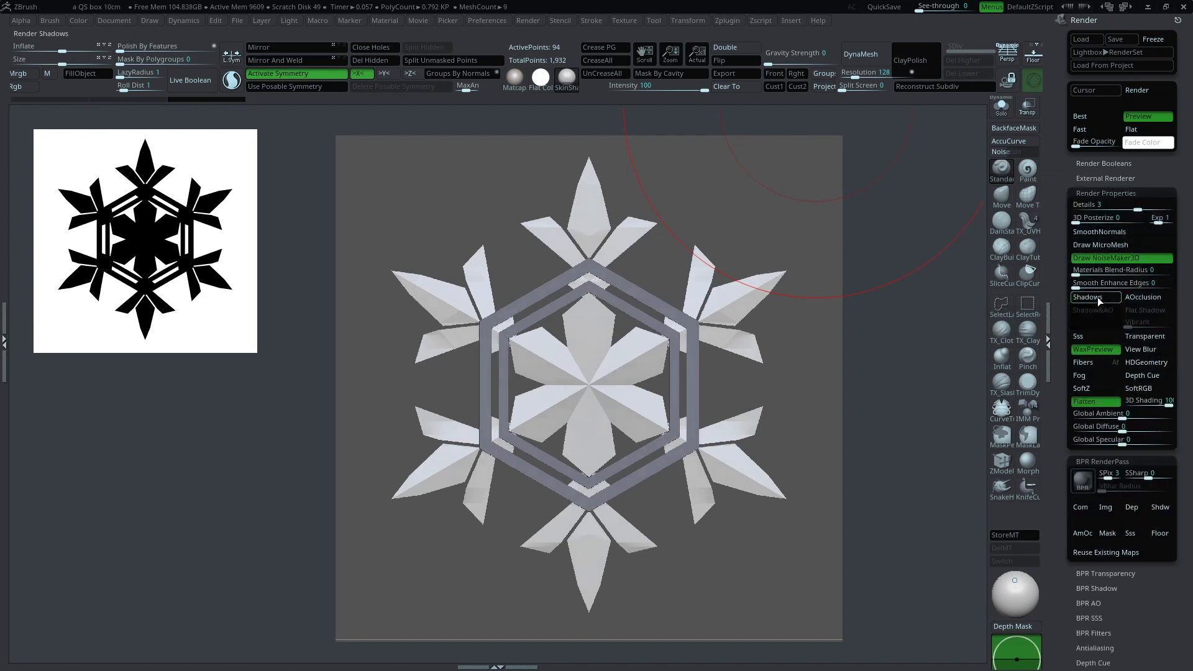
# Step: Render the snowflake with BPR and export its Mask pass as an image
pyautogui.moveTo(1067, 367); pyautogui.dragTo(1072, 262)
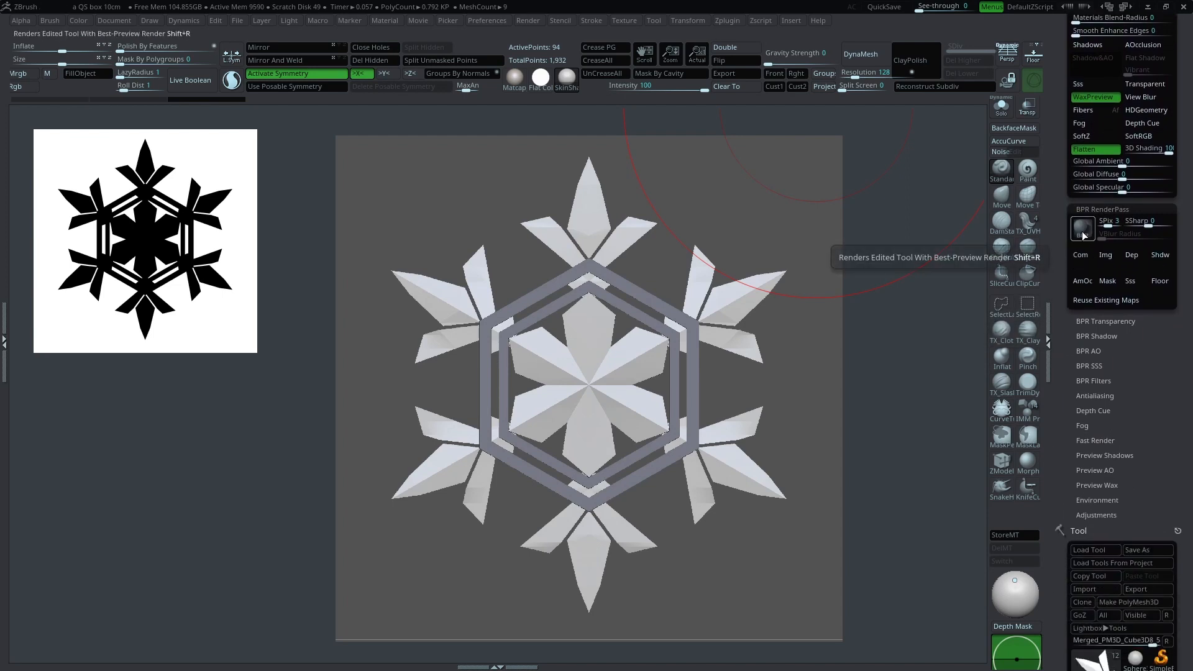
pyautogui.hotkey('shift', 'r')
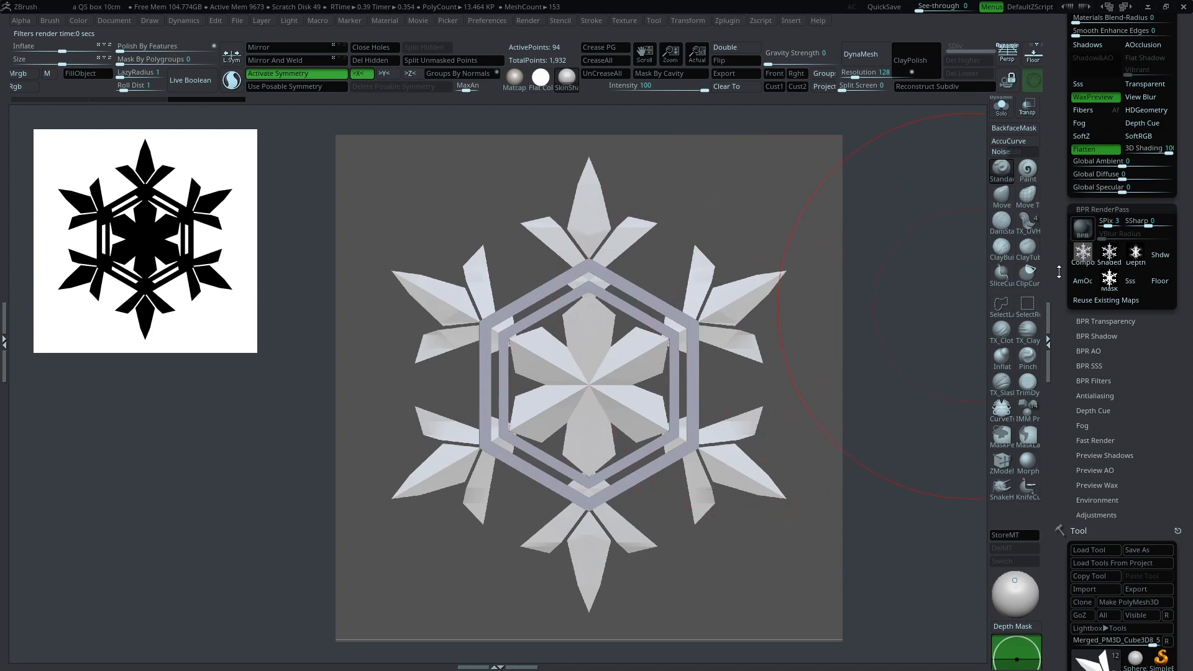
pyautogui.moveTo(1110, 281)
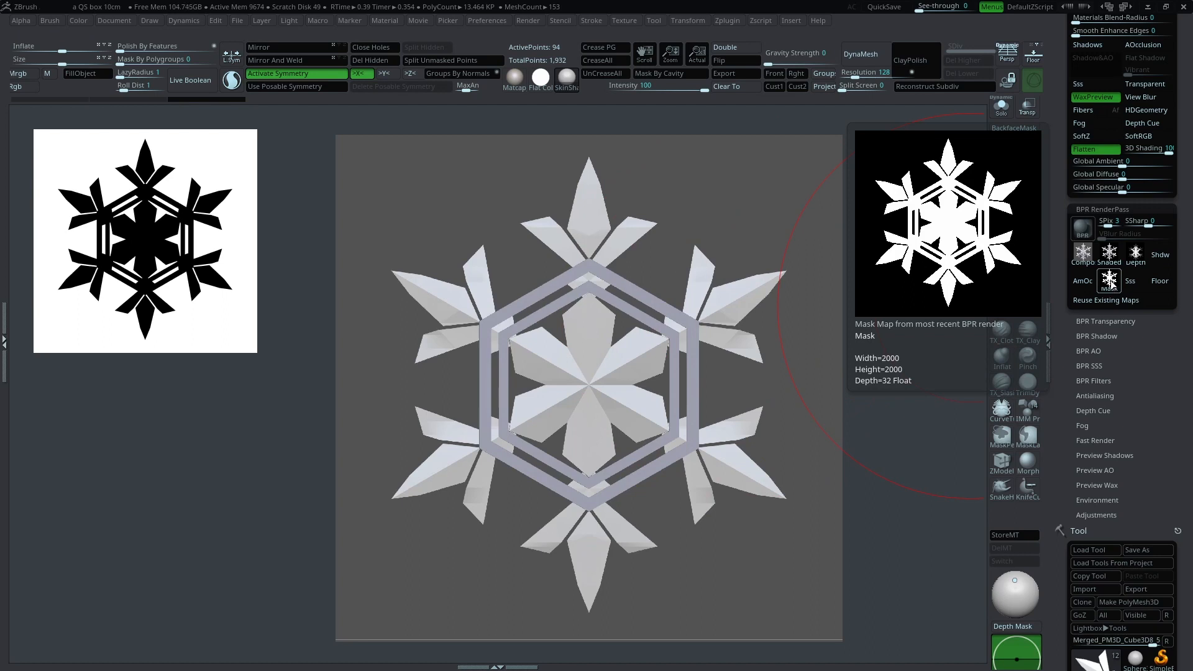
pyautogui.click(1109, 281)
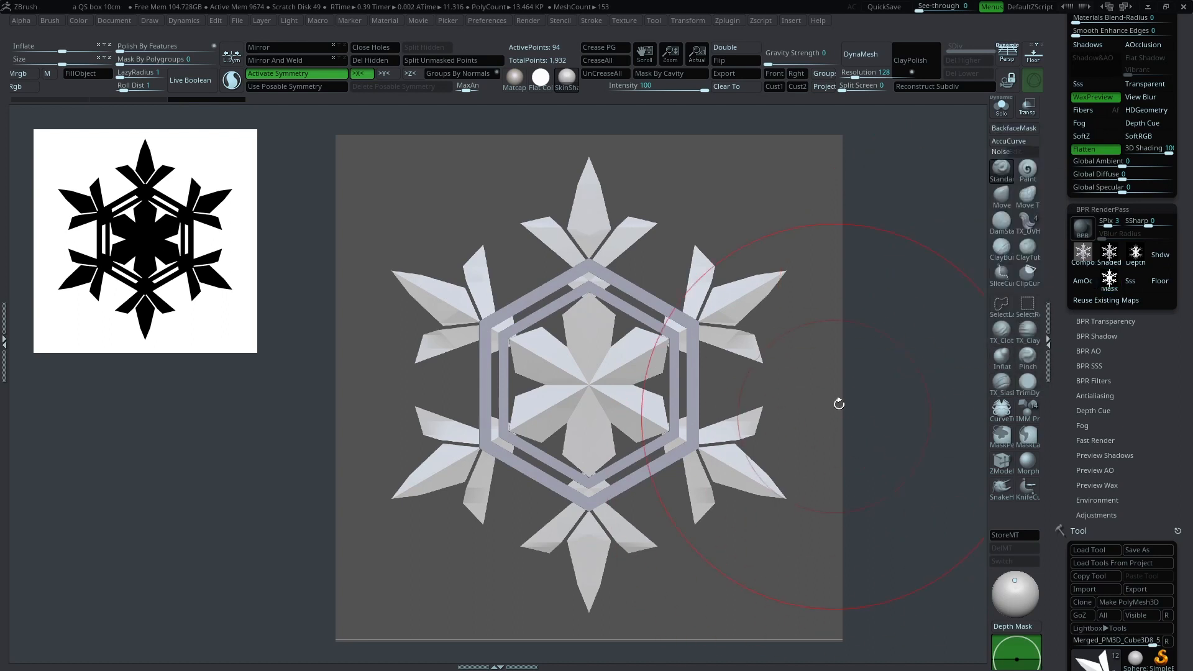
# Step: Activate the Paint brush and import the exported BPR_Mask image as its alpha
pyautogui.moveTo(1110, 284)
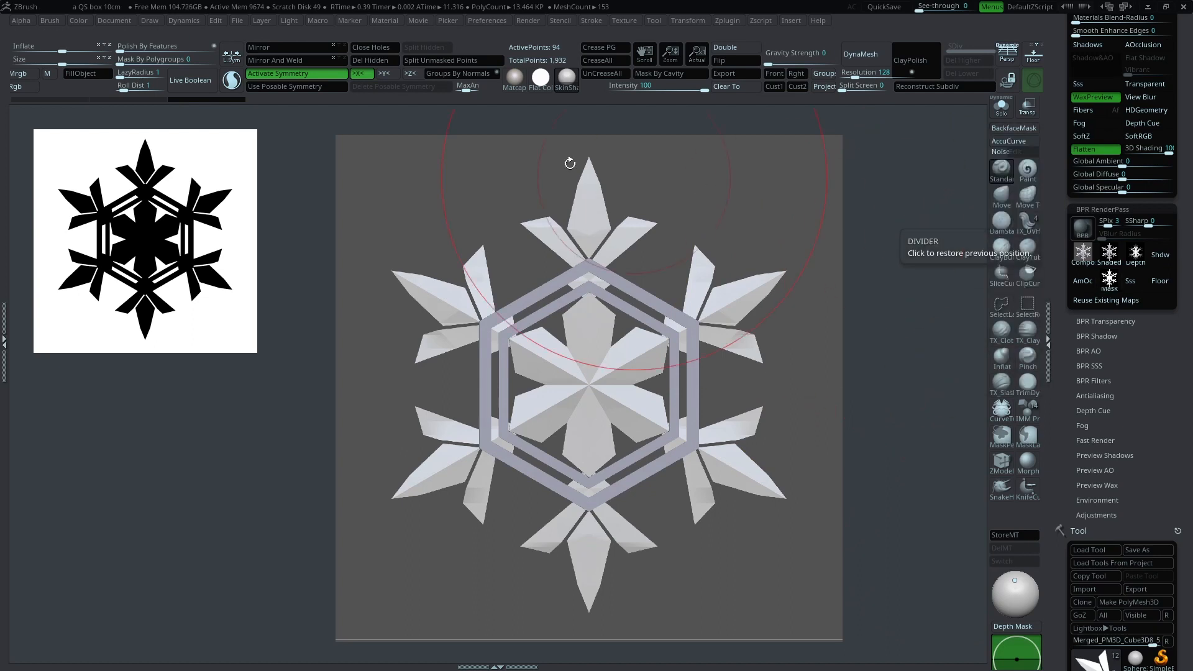
pyautogui.click(1032, 173)
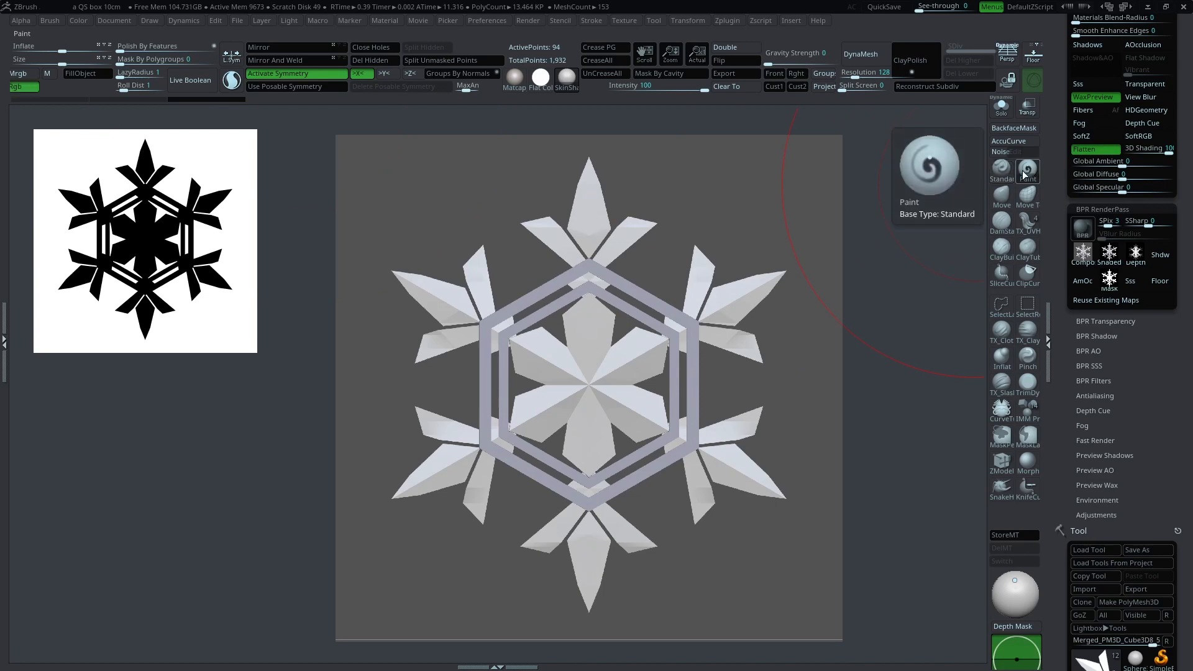
pyautogui.click(6, 157)
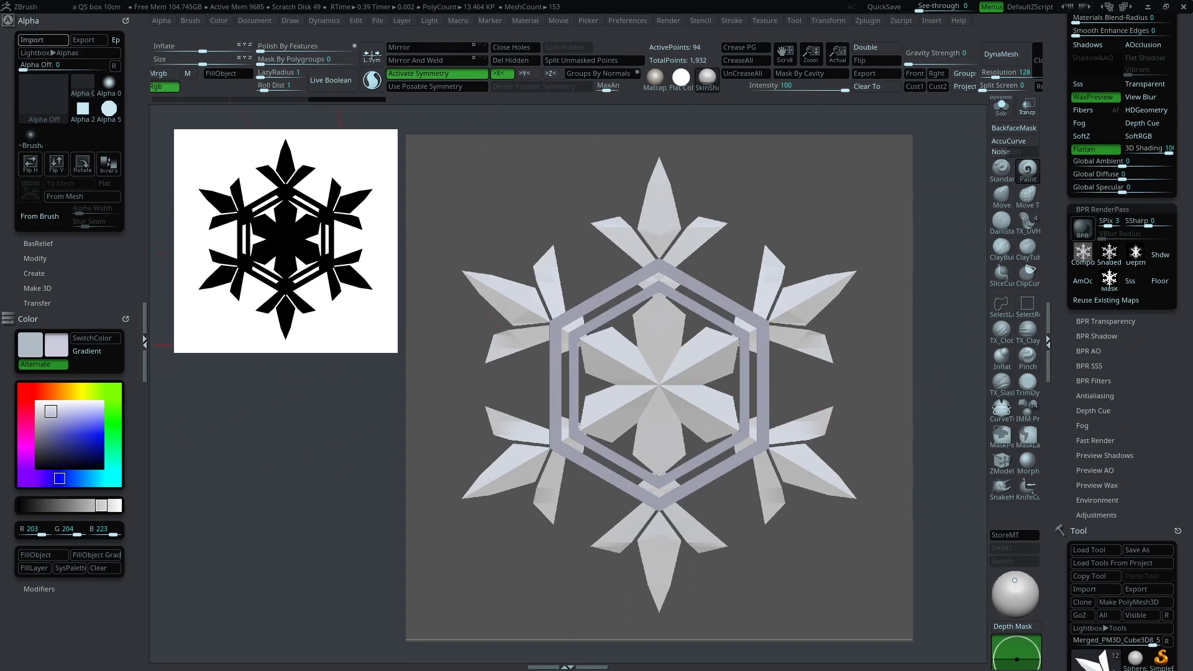
pyautogui.click(999, 359)
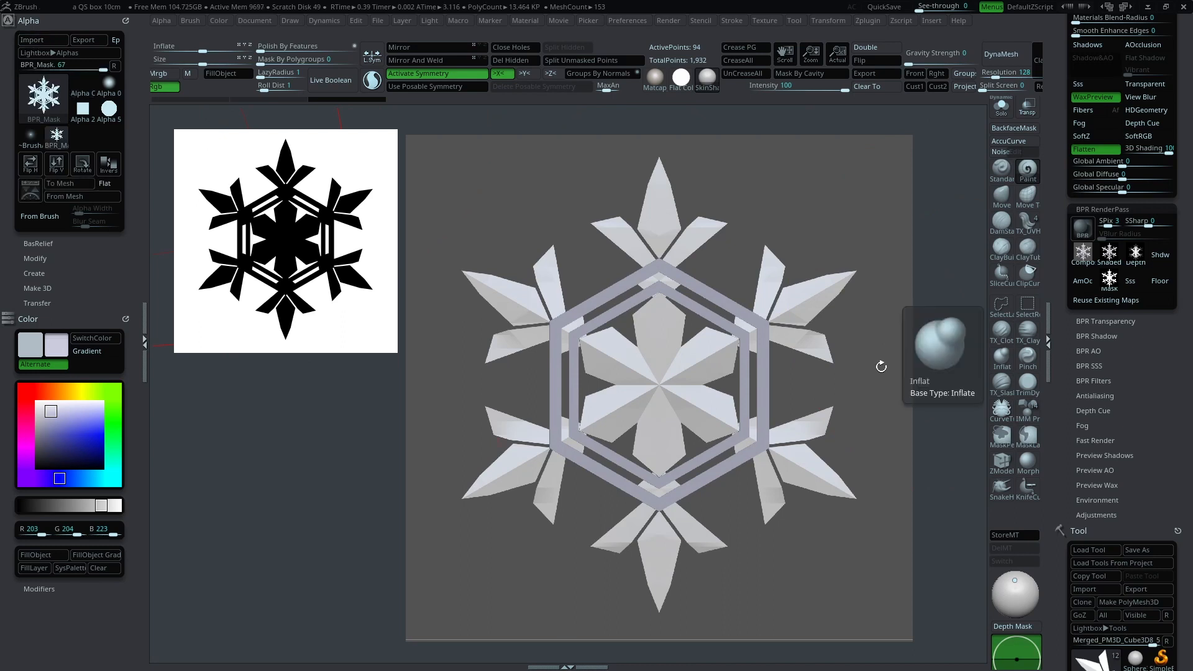
pyautogui.moveTo(51, 95)
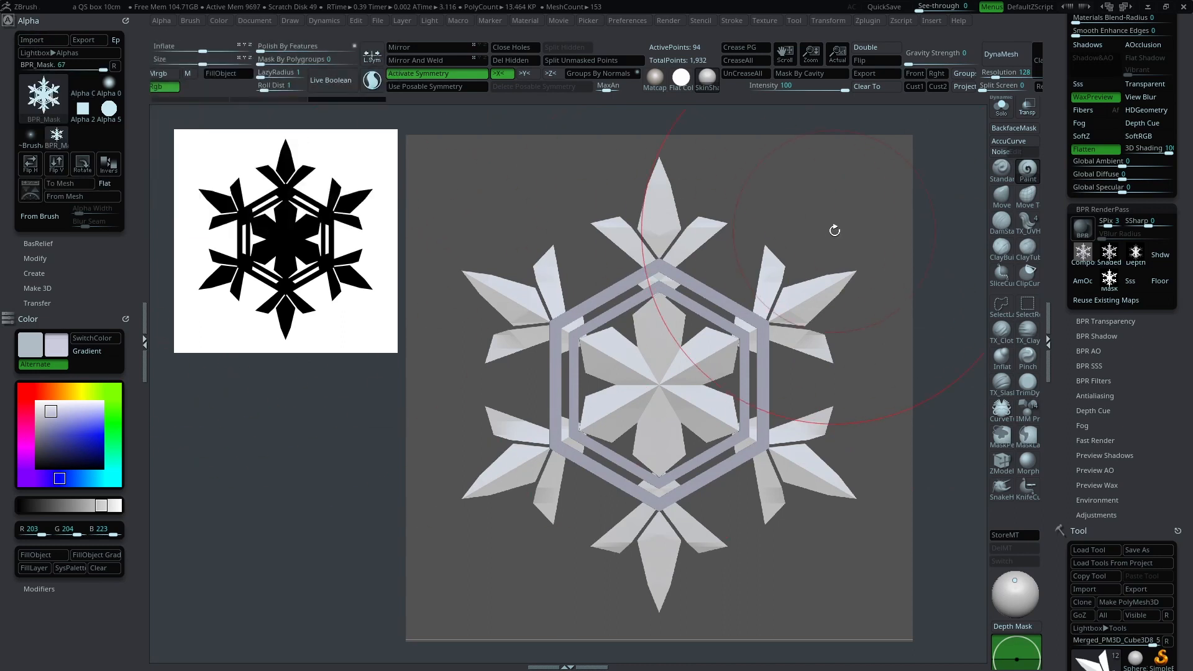
# Step: Switch from the snowflake to the full character tool, frame the whole model, and set the document to actual size
pyautogui.moveTo(833, 229); pyautogui.dragTo(932, 245)
pyautogui.moveTo(1124, 428); pyautogui.dragTo(1125, 131)
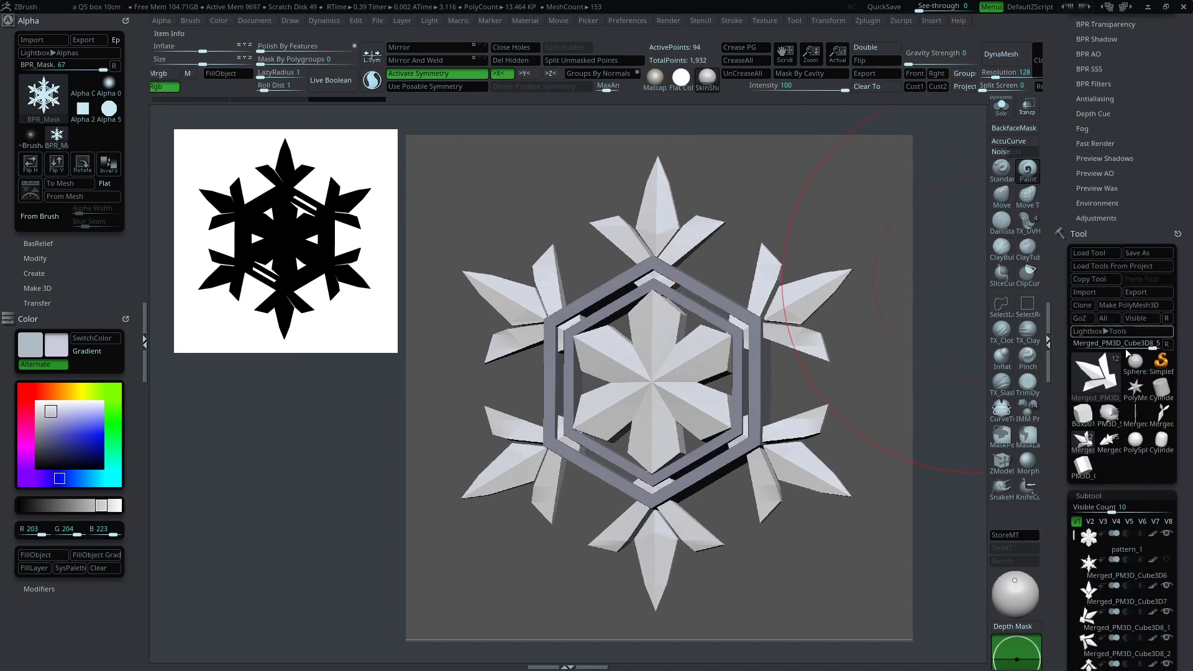
pyautogui.click(1109, 413)
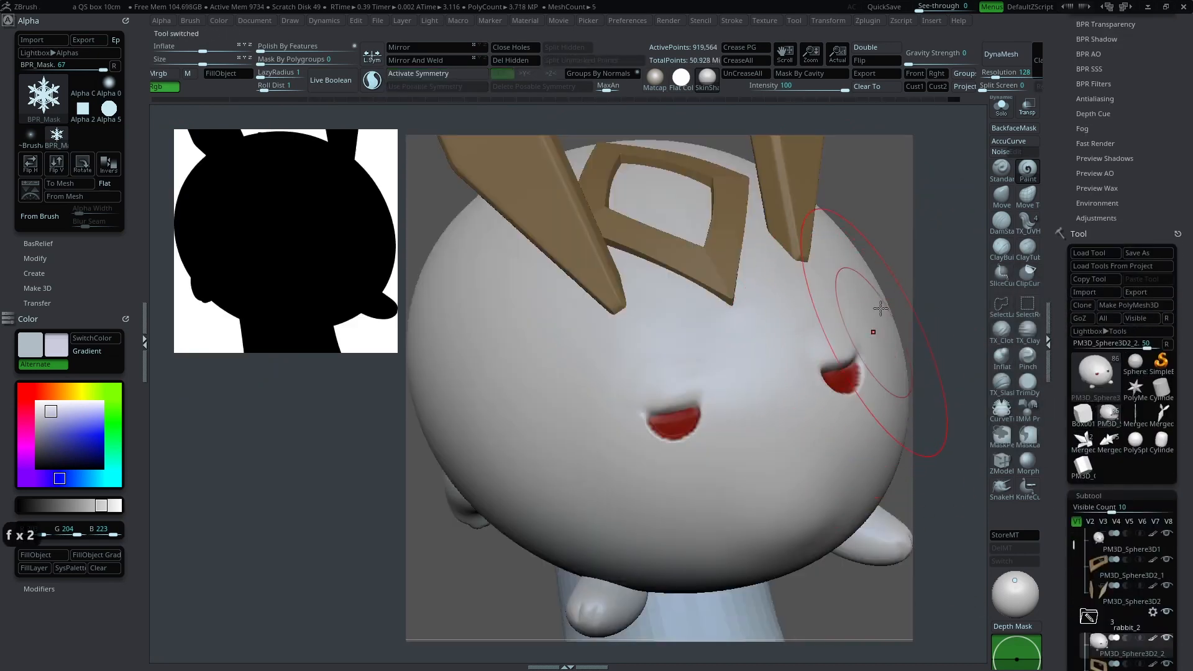
pyautogui.click(845, 55)
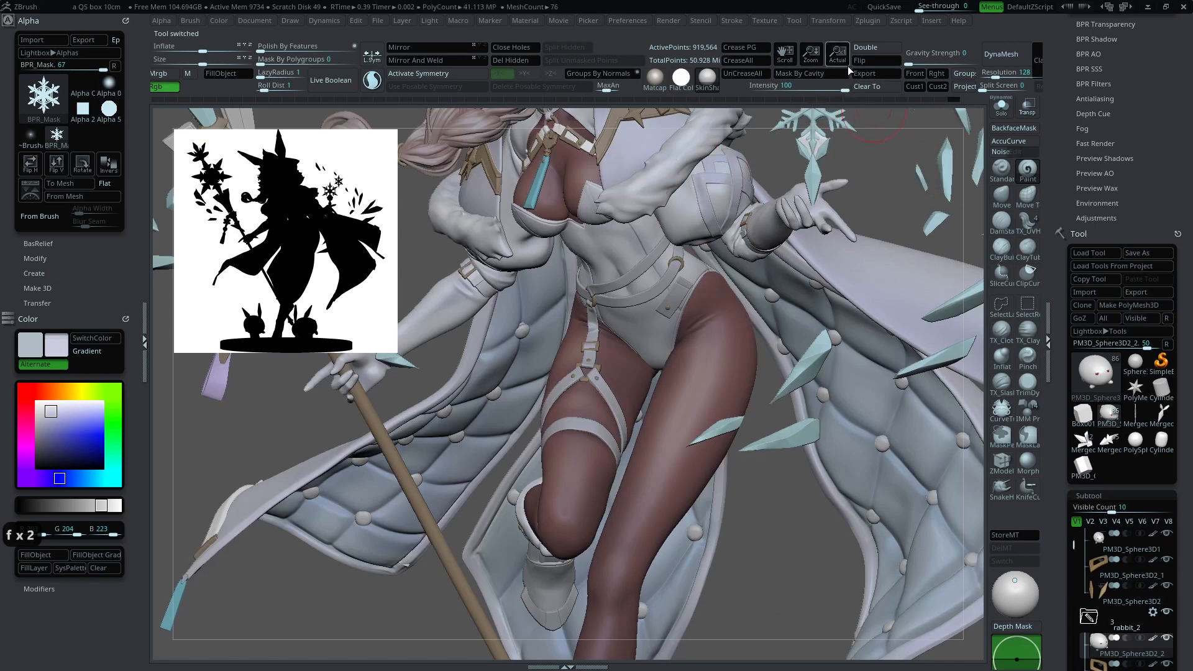
# Step: Collapse the tray holding the alpha and color palettes, and shrink the silhouette thumbnail to size 167
pyautogui.click(137, 322)
pyautogui.scroll(-5, 120, 220)
pyautogui.moveTo(121, 220); pyautogui.dragTo(116, 215)
# Step: Examine the full character in the zoomed-out document, and return to an actual-size view centered on the upper figure
pyautogui.keyDown('ctrl'); pyautogui.moveTo(634, 544); pyautogui.dragTo(624, 379, button='right'); pyautogui.keyUp('ctrl')
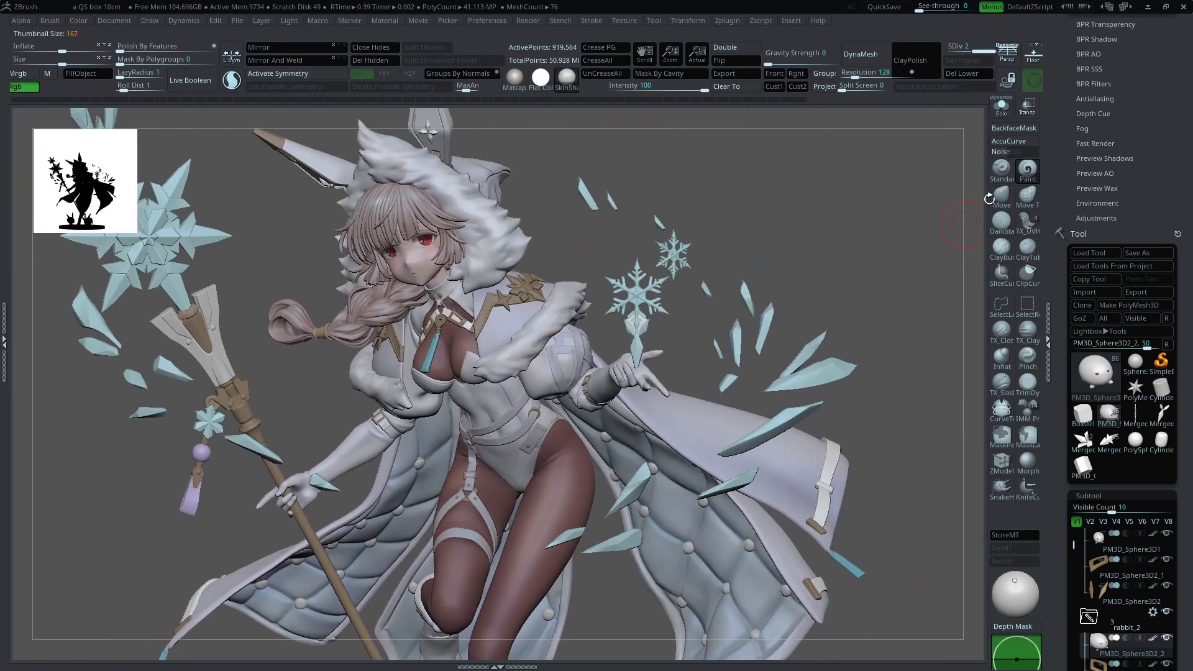
pyautogui.moveTo(933, 265); pyautogui.dragTo(971, 213, button='right')
pyautogui.keyDown('alt'); pyautogui.moveTo(900, 204); pyautogui.dragTo(955, 182, button='right'); pyautogui.keyUp('alt')
pyautogui.moveTo(1092, 196); pyautogui.dragTo(1092, 348)
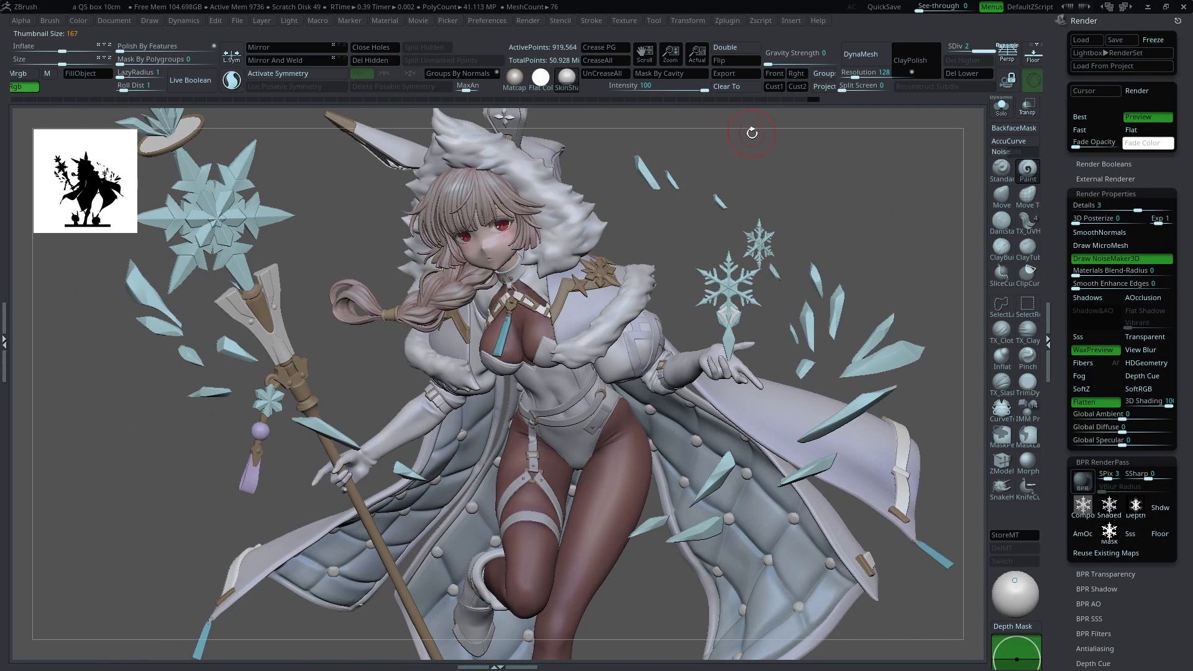
pyautogui.moveTo(669, 58); pyautogui.dragTo(700, 60)
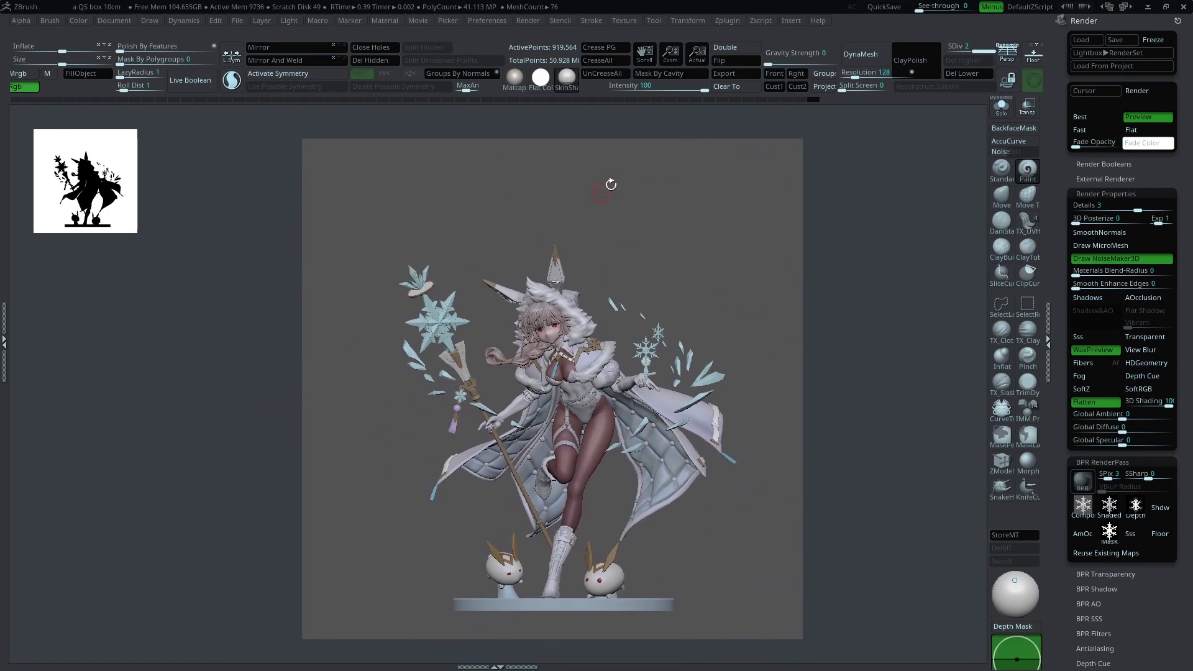
pyautogui.click(701, 53)
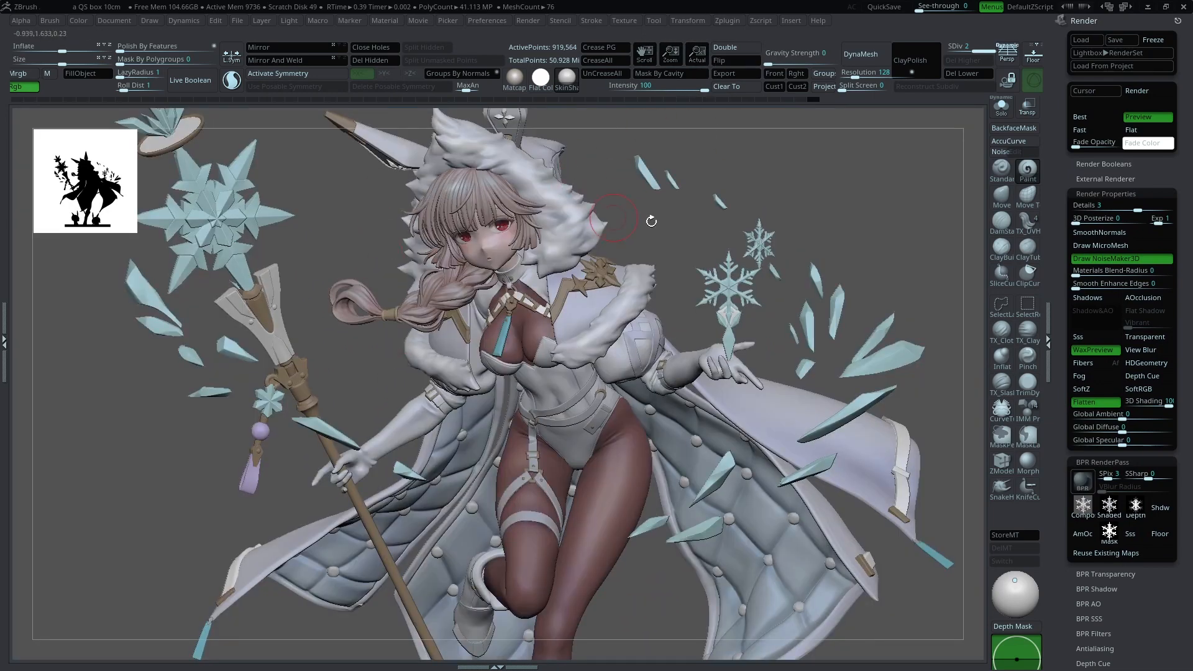
pyautogui.keyDown('alt'); pyautogui.moveTo(870, 162); pyautogui.dragTo(856, 87); pyautogui.keyUp('alt')
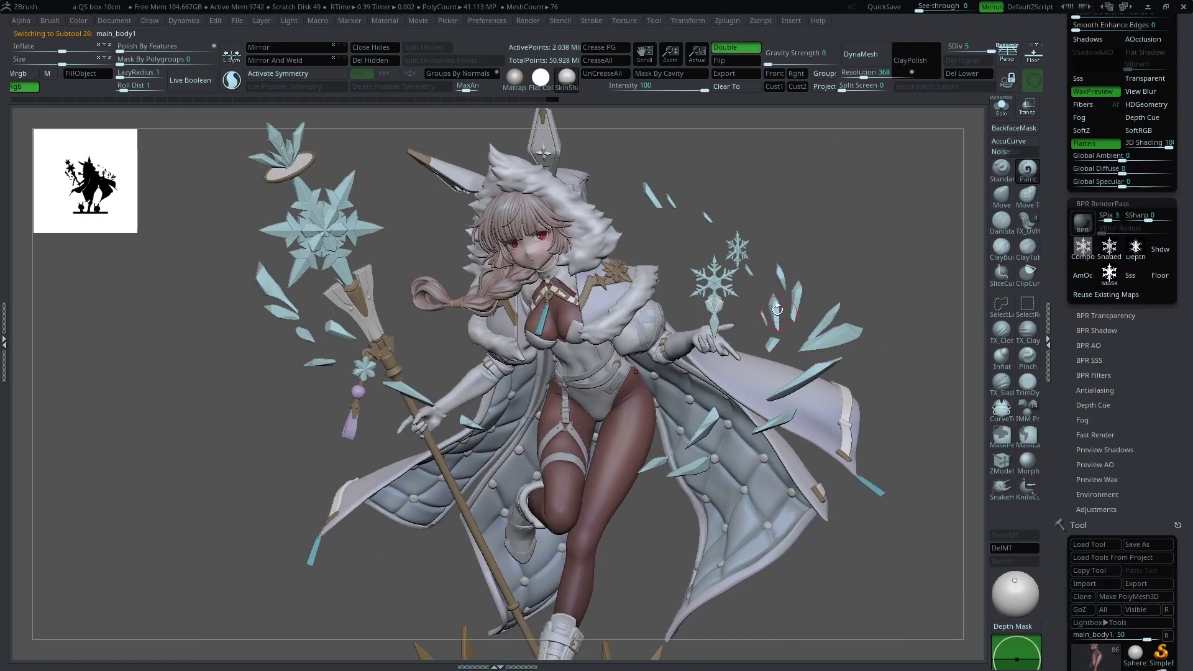
# Step: Expand the body_main folder and duplicate the main_body1 subtool
pyautogui.press('space')
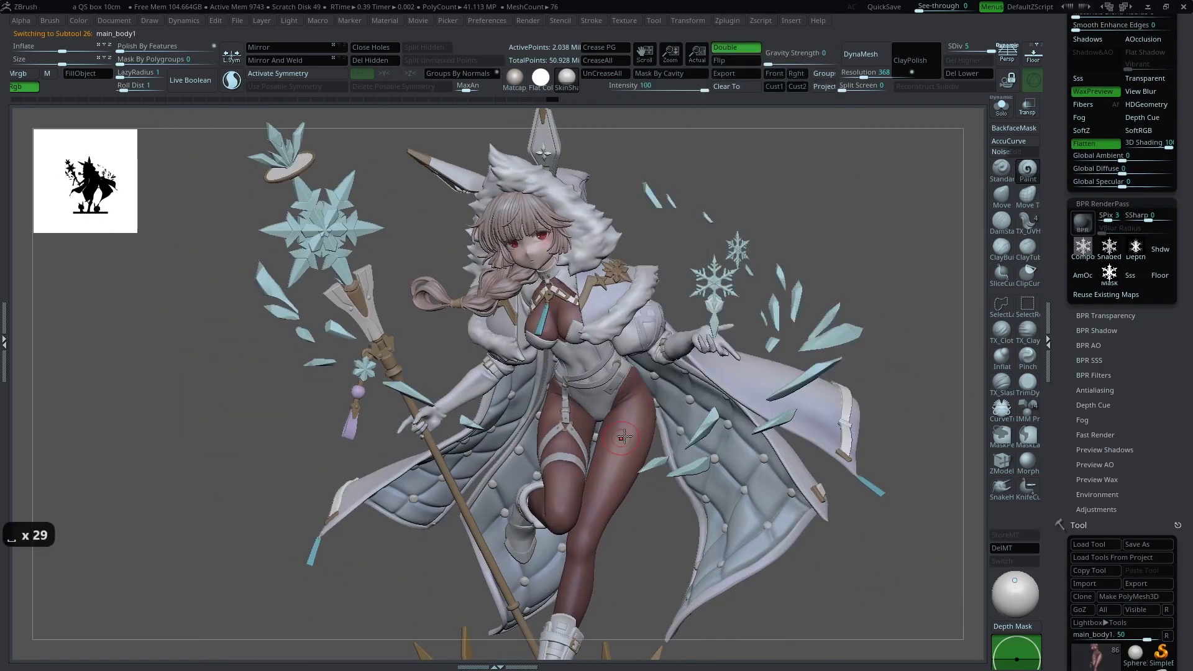
pyautogui.scroll(-10, 1069, 394)
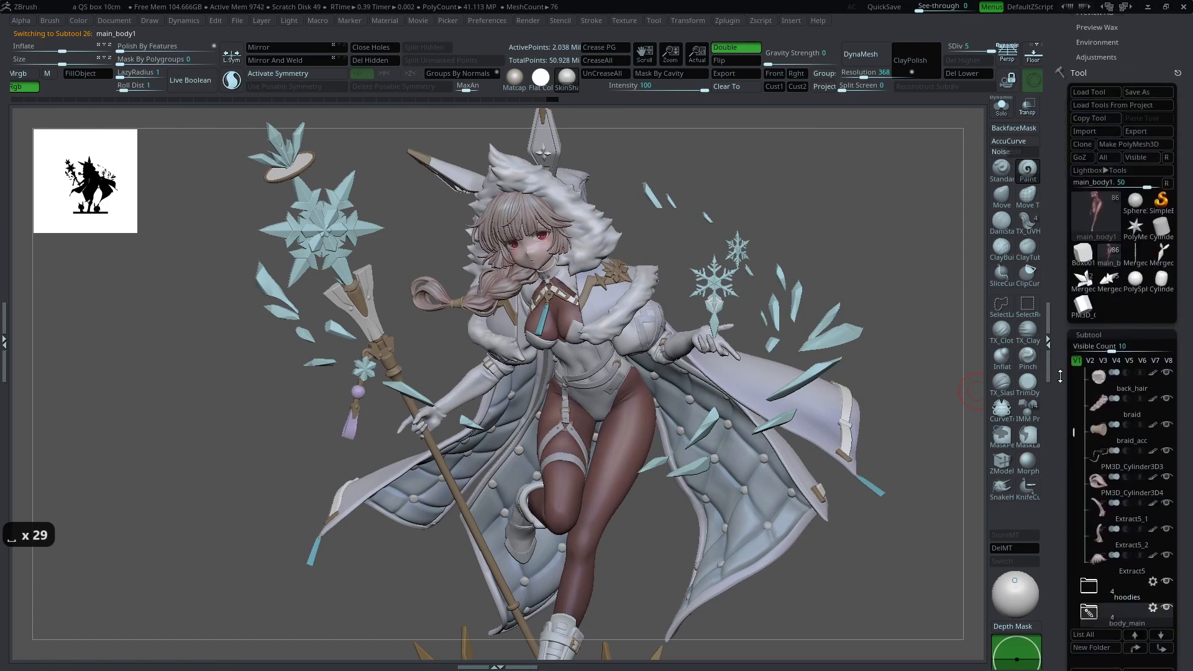
pyautogui.scroll(-5, 1082, 353)
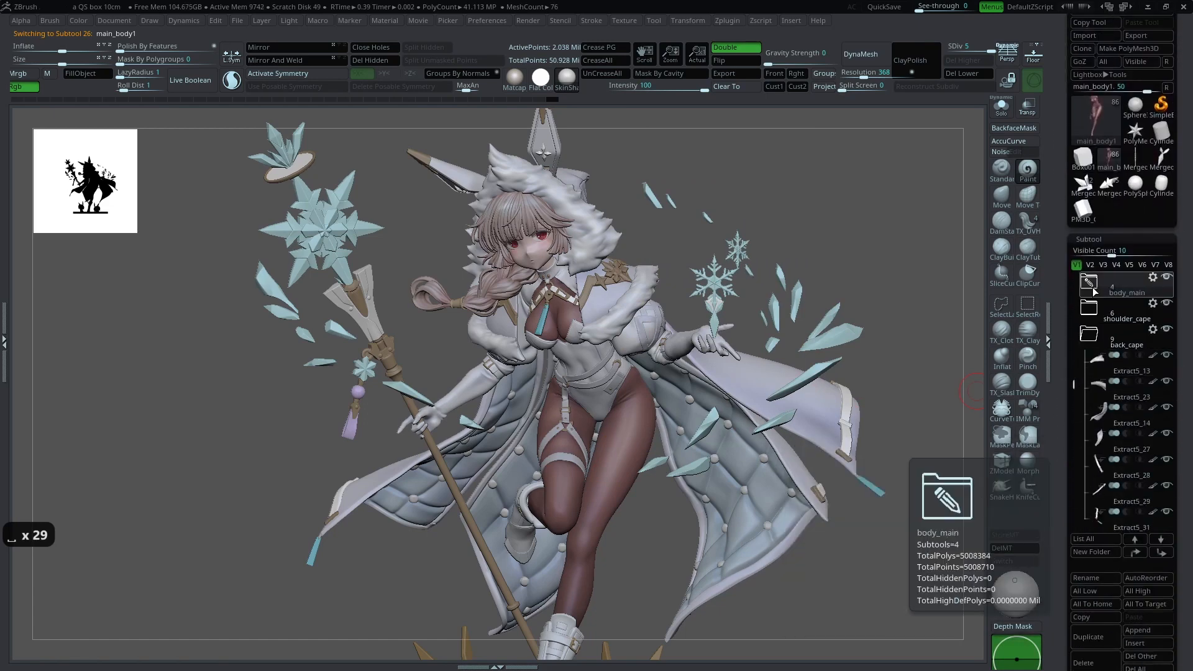
pyautogui.hotkey('ctrl', 'shift', 'd')
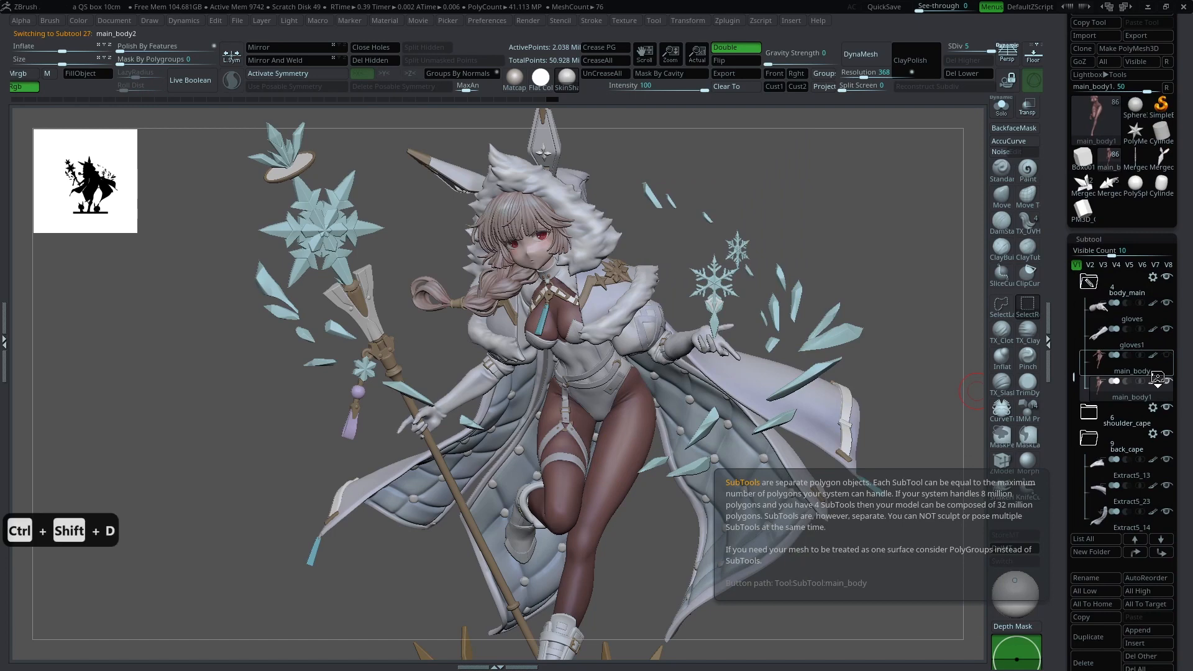
# Step: Turn on Solo to inspect the hidden main_body subtool and delete it from the body_main folder
pyautogui.click(1100, 356)
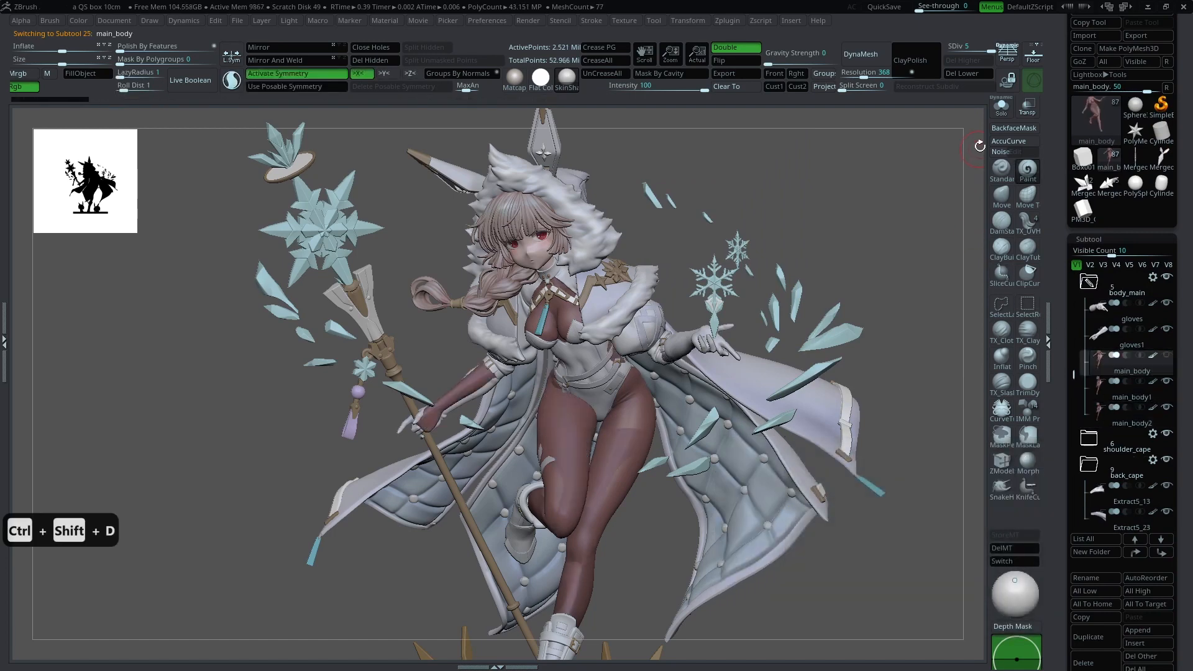
pyautogui.click(1007, 114)
pyautogui.scroll(-3, 1090, 535)
pyautogui.click(1086, 582)
pyautogui.click(981, 615)
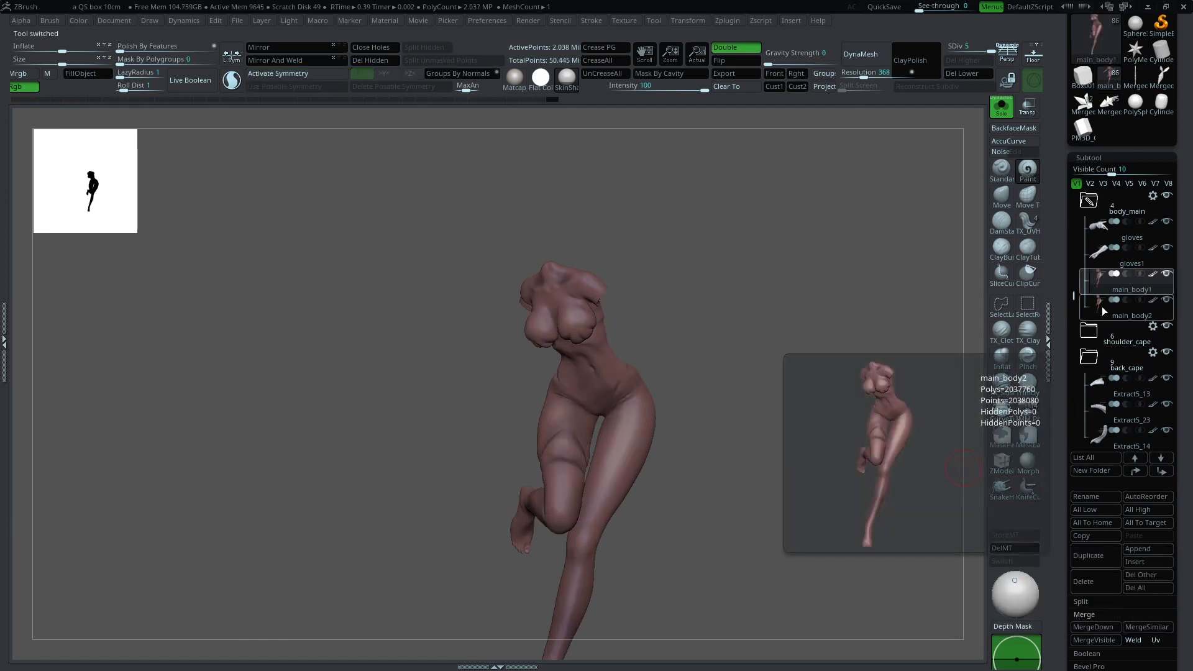
# Step: Select the main_body2 subtool and compare its thighs with the reference image overlay
pyautogui.click(1104, 314)
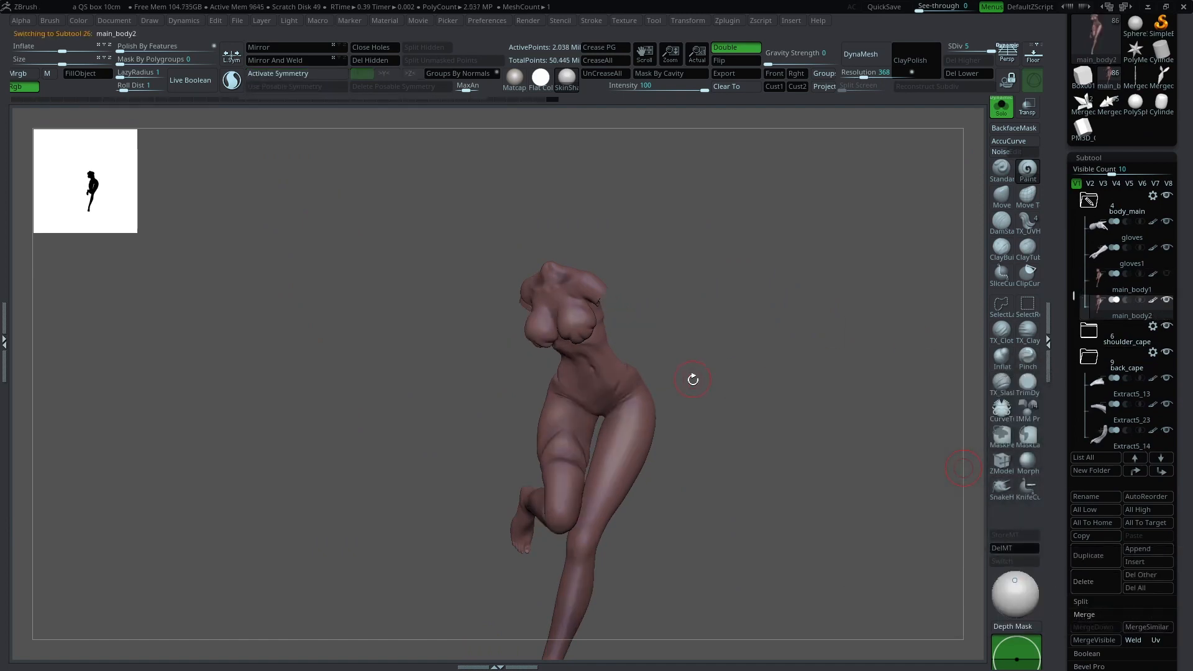
pyautogui.keyDown('alt'); pyautogui.moveTo(693, 379); pyautogui.dragTo(814, 248); pyautogui.keyUp('alt')
pyautogui.moveTo(945, 305); pyautogui.dragTo(875, 424)
pyautogui.press('space')
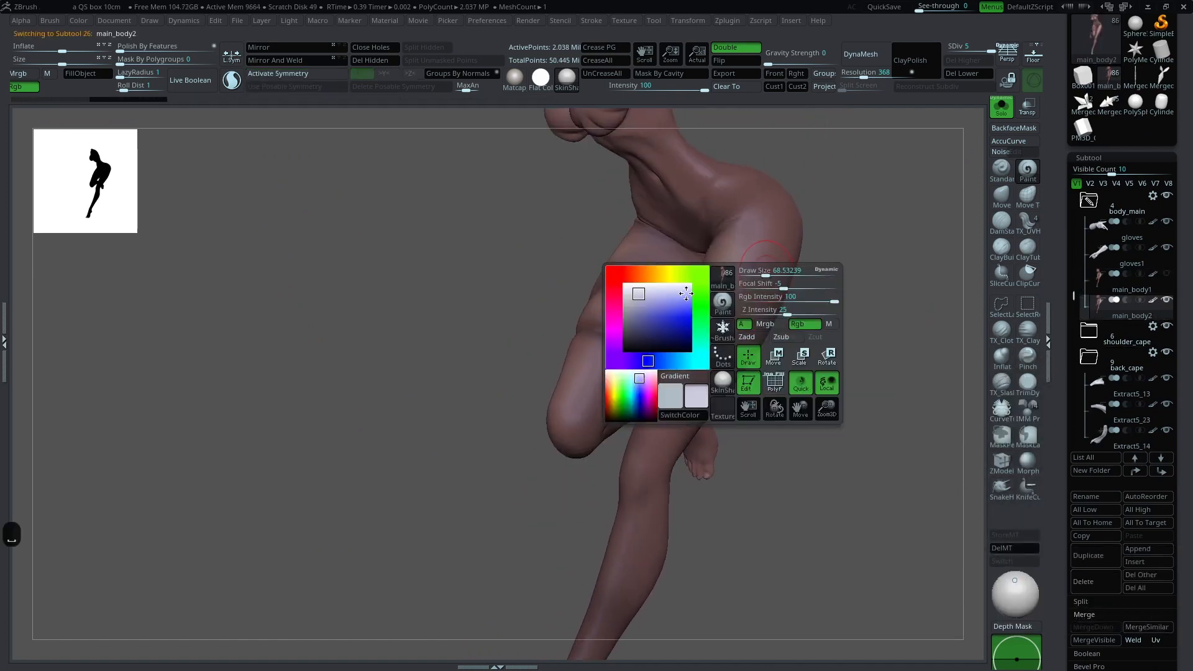
pyautogui.press('z')
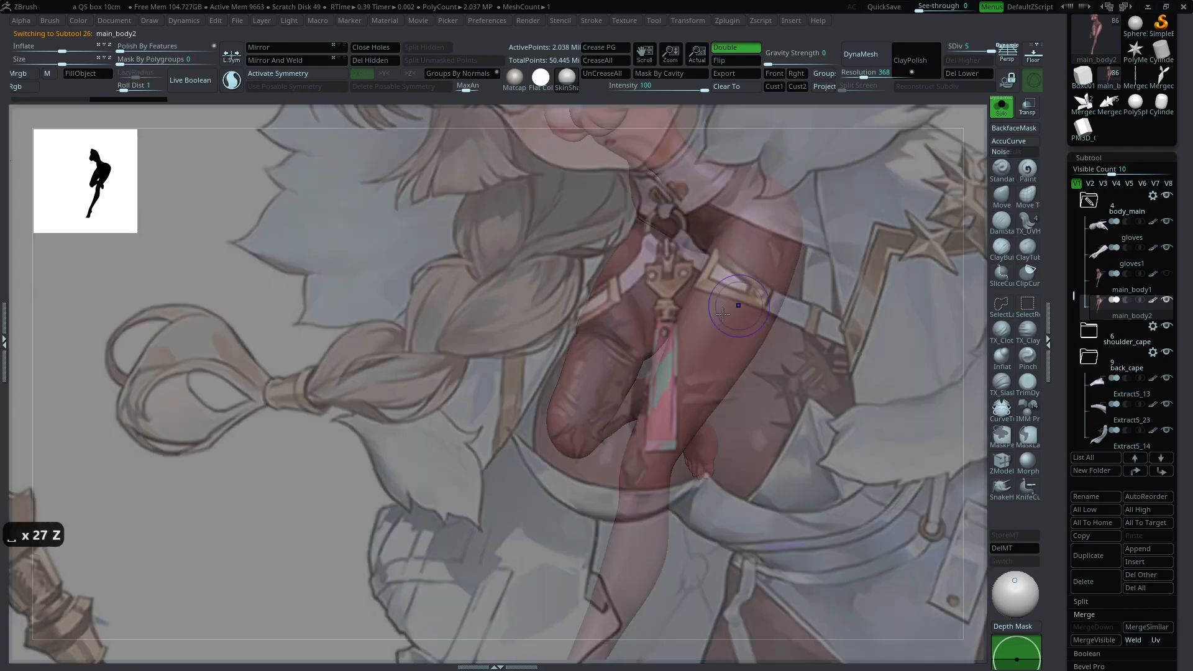
pyautogui.press('z')
pyautogui.press('z')
pyautogui.press('z')
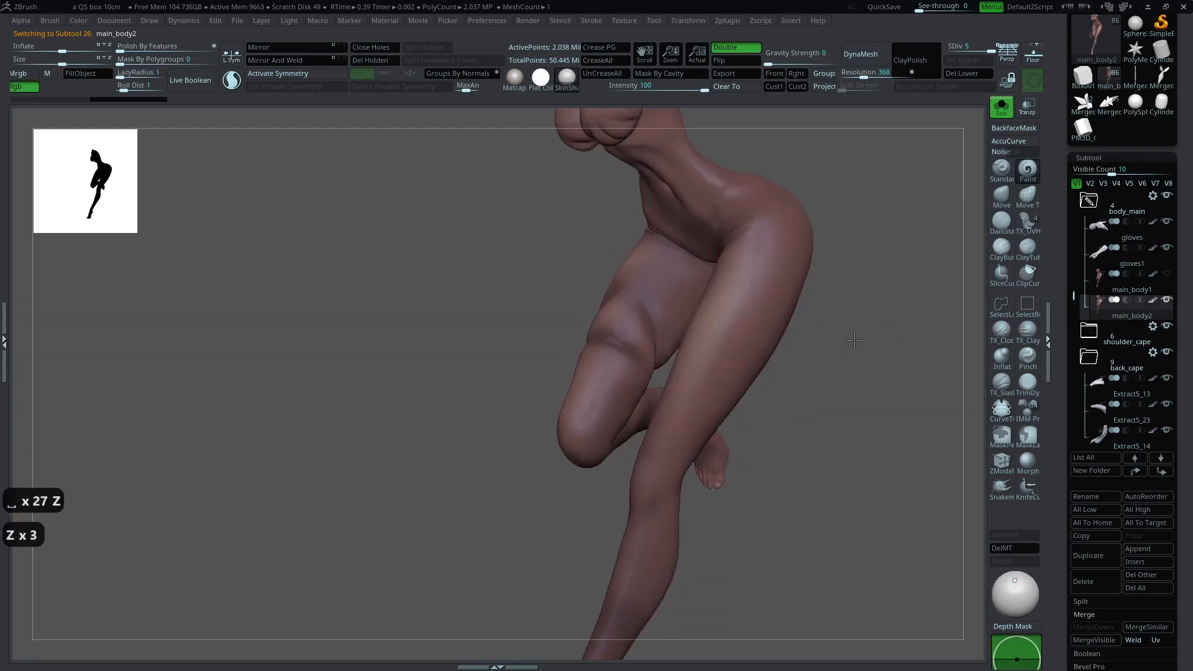
# Step: Try painting a light snowflake-alpha stroke down the outer thigh of the straight leg
pyautogui.moveTo(854, 340)
pyautogui.mouseDown()
pyautogui.moveTo(789, 320)
pyautogui.moveTo(734, 369)
pyautogui.mouseUp()
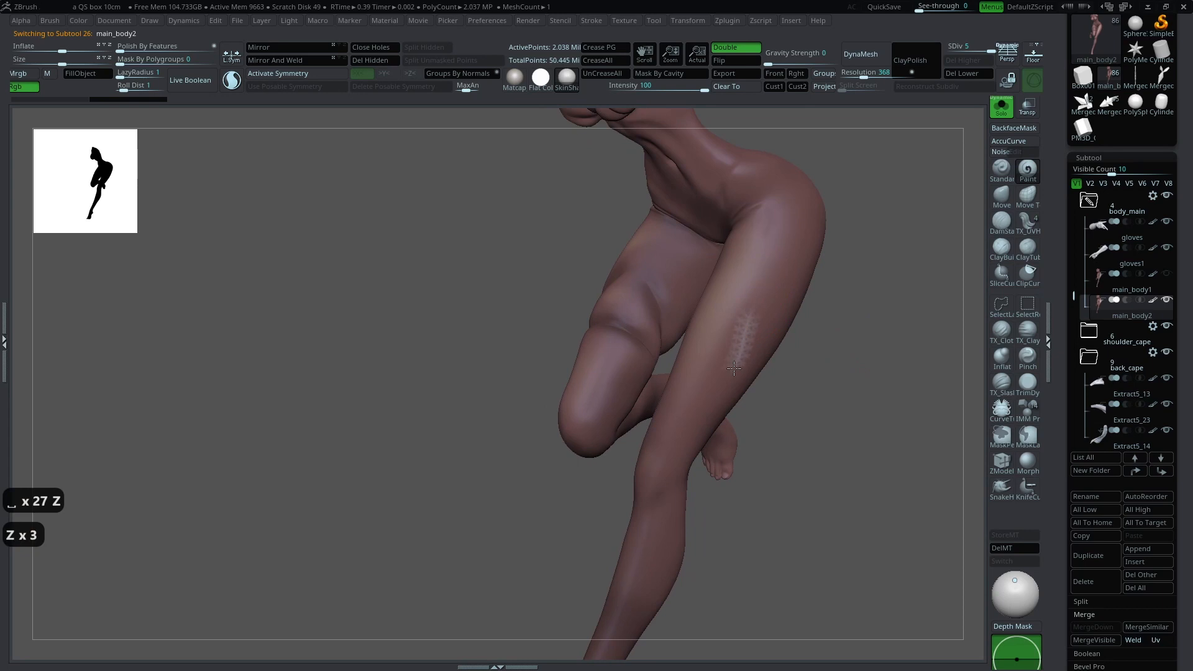
pyautogui.keyDown('ctrl'); pyautogui.moveTo(844, 278); pyautogui.dragTo(815, 311, button='right'); pyautogui.keyUp('ctrl')
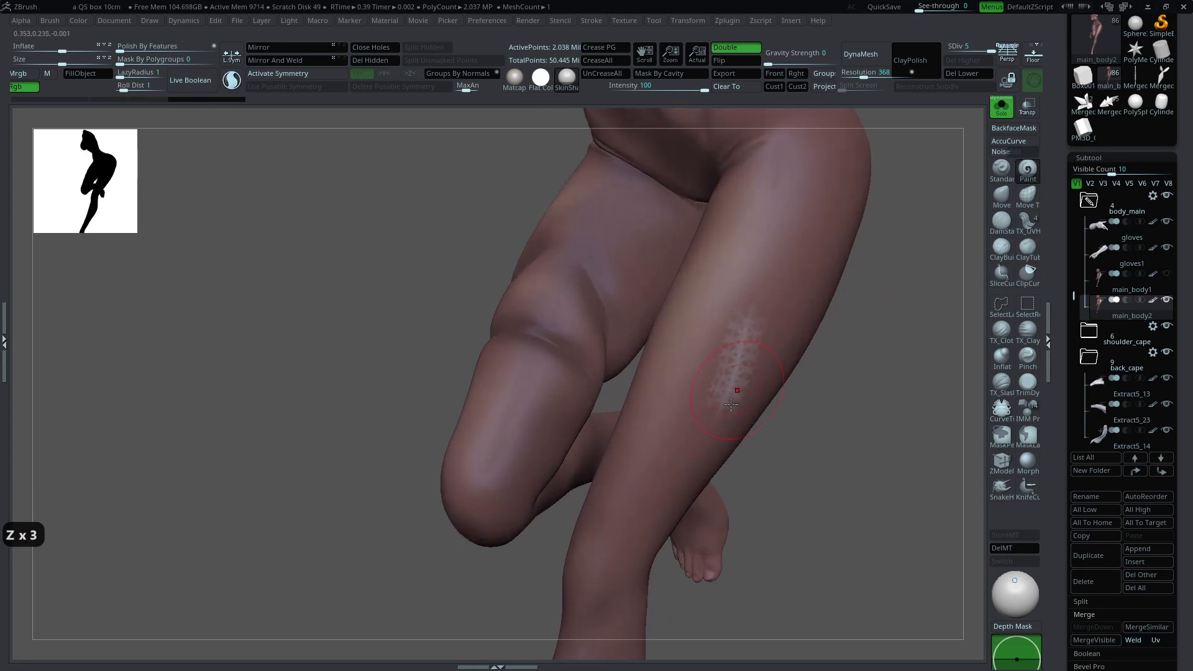
pyautogui.hotkey('ctrl', 'z')
# Step: Change the Paint brush's stroke type and stamp one large light snowflake on the straight leg's outer thigh
pyautogui.press('space')
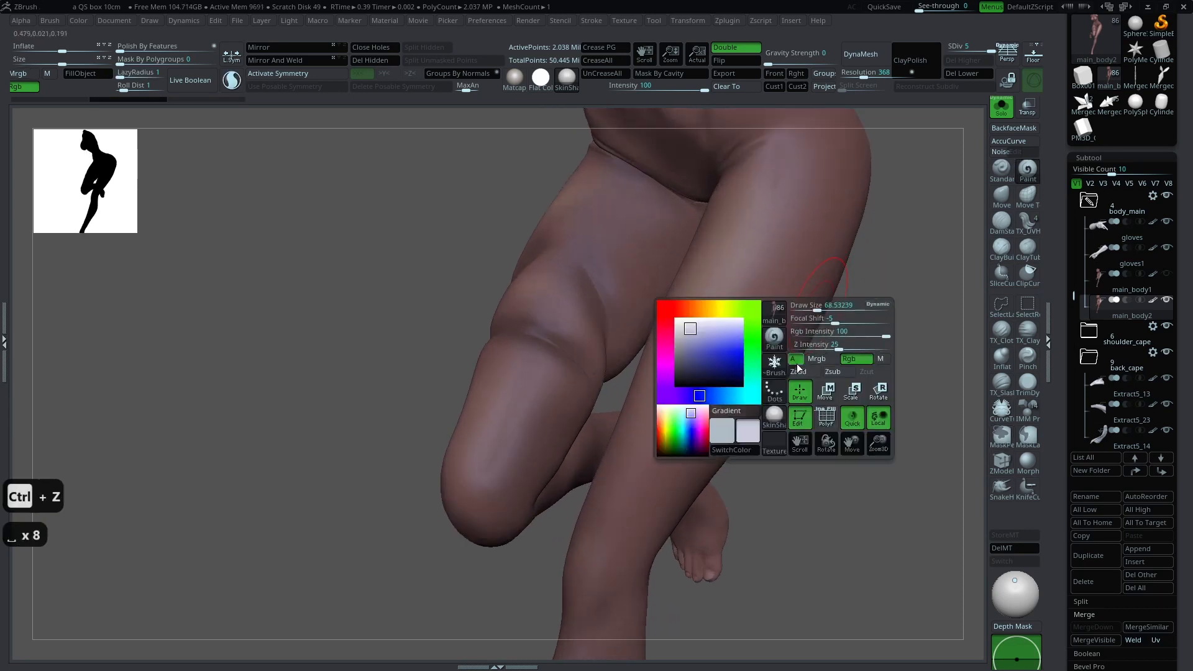
pyautogui.click(775, 395)
pyautogui.click(493, 412)
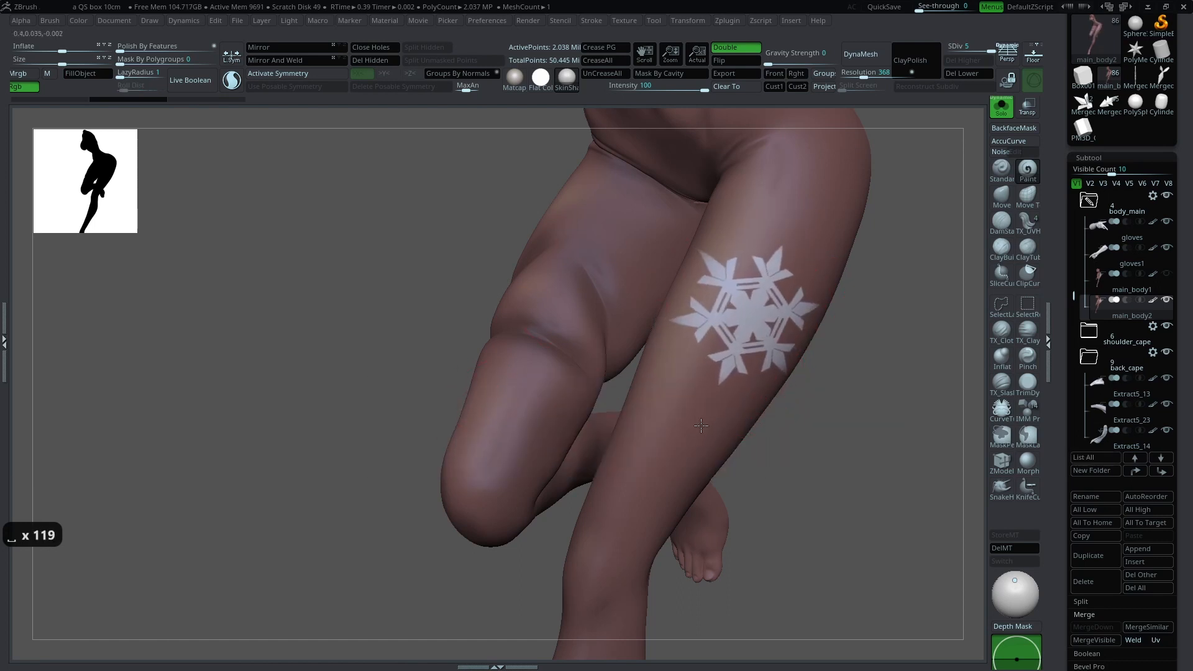
pyautogui.moveTo(701, 426); pyautogui.dragTo(802, 420, button='right')
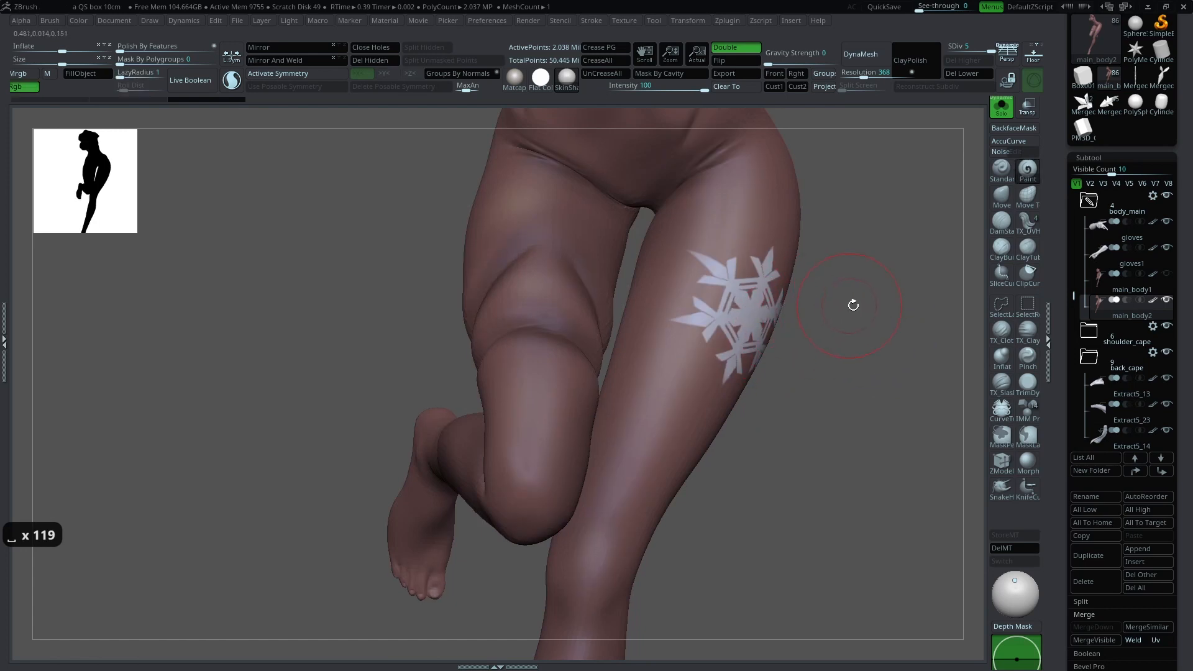
pyautogui.moveTo(854, 305); pyautogui.dragTo(836, 361, button='right')
pyautogui.moveTo(836, 360); pyautogui.dragTo(883, 379, button='right')
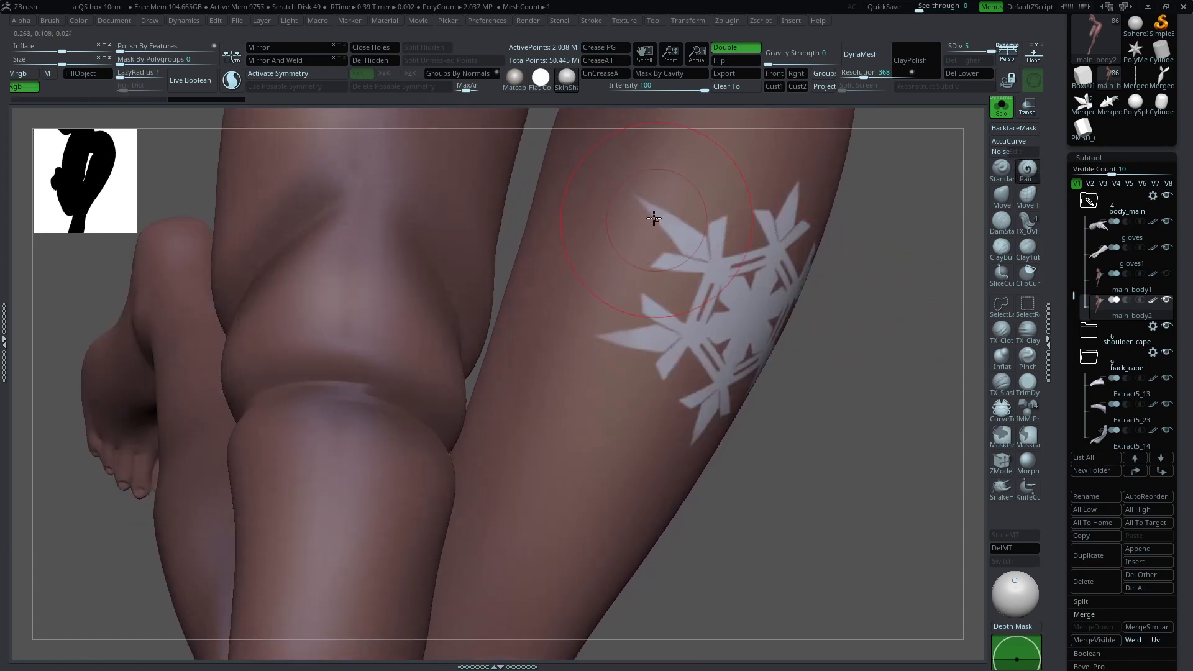
# Step: Reposition the Spotlight reference image so its figure lines up with the sculpted body
pyautogui.press('space')
pyautogui.moveTo(917, 331); pyautogui.dragTo(777, 348, button='right')
pyautogui.keyDown('ctrl'); pyautogui.moveTo(776, 348); pyautogui.dragTo(879, 283, button='right'); pyautogui.keyUp('ctrl')
pyautogui.hotkey('shift', 'z')
pyautogui.press('z')
pyautogui.moveTo(877, 322); pyautogui.dragTo(829, 317)
pyautogui.moveTo(876, 376); pyautogui.dragTo(579, 296)
pyautogui.moveTo(589, 204); pyautogui.dragTo(562, 207)
pyautogui.moveTo(761, 442); pyautogui.dragTo(791, 269)
pyautogui.press('z')
pyautogui.moveTo(791, 352); pyautogui.dragTo(736, 314, button='right')
pyautogui.hotkey('shift', 'z')
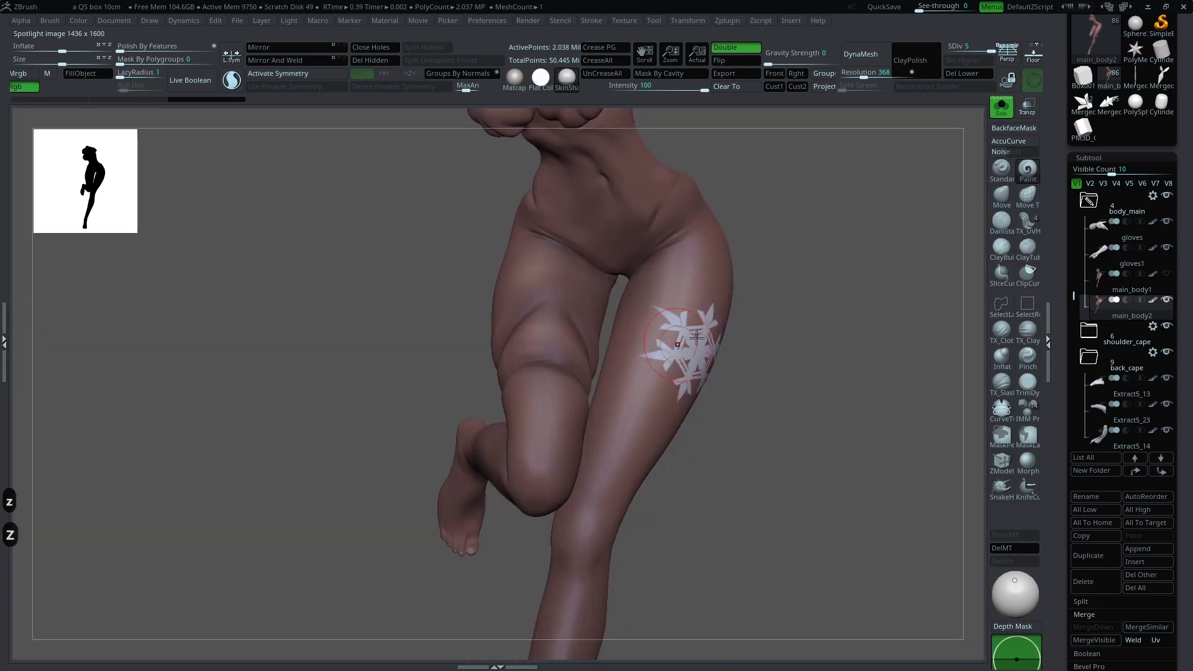
# Step: Undo the snowflake stamp and check the bare thigh against the reference tattoo
pyautogui.press('z')
pyautogui.press('z')
pyautogui.hotkey('ctrl', 'z')
pyautogui.press('z')
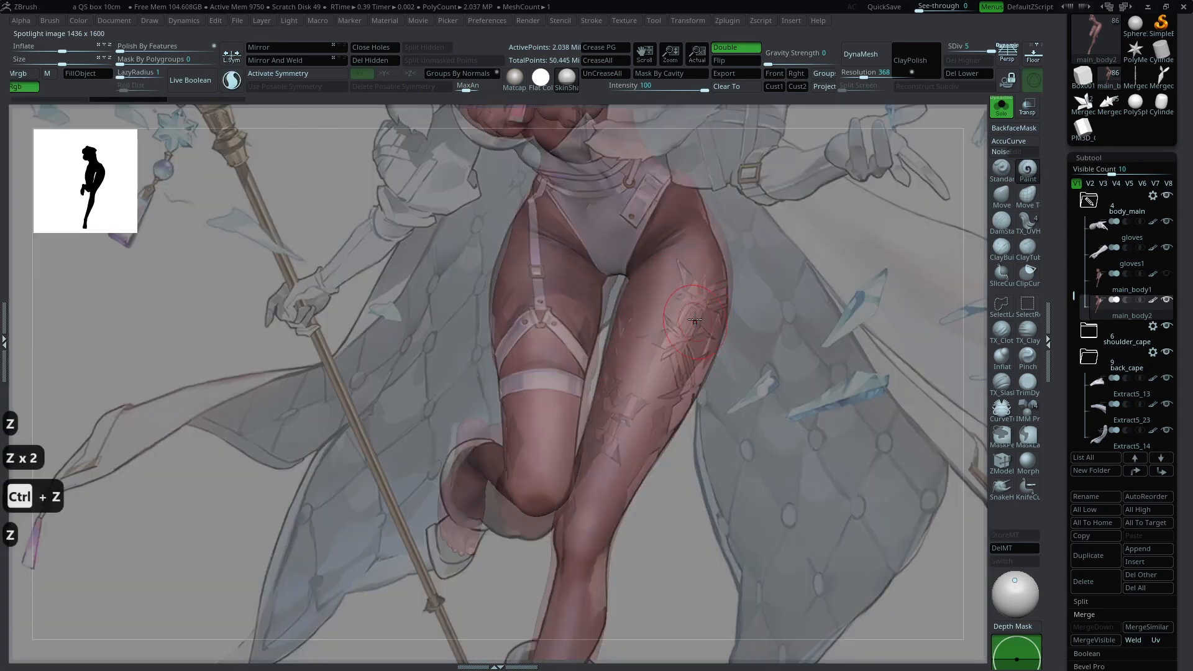
pyautogui.press('z')
# Step: Try stamping a snowflake on the outer thigh from a side angle and compare it with the reference tattoo
pyautogui.moveTo(707, 333); pyautogui.dragTo(709, 371, button='right')
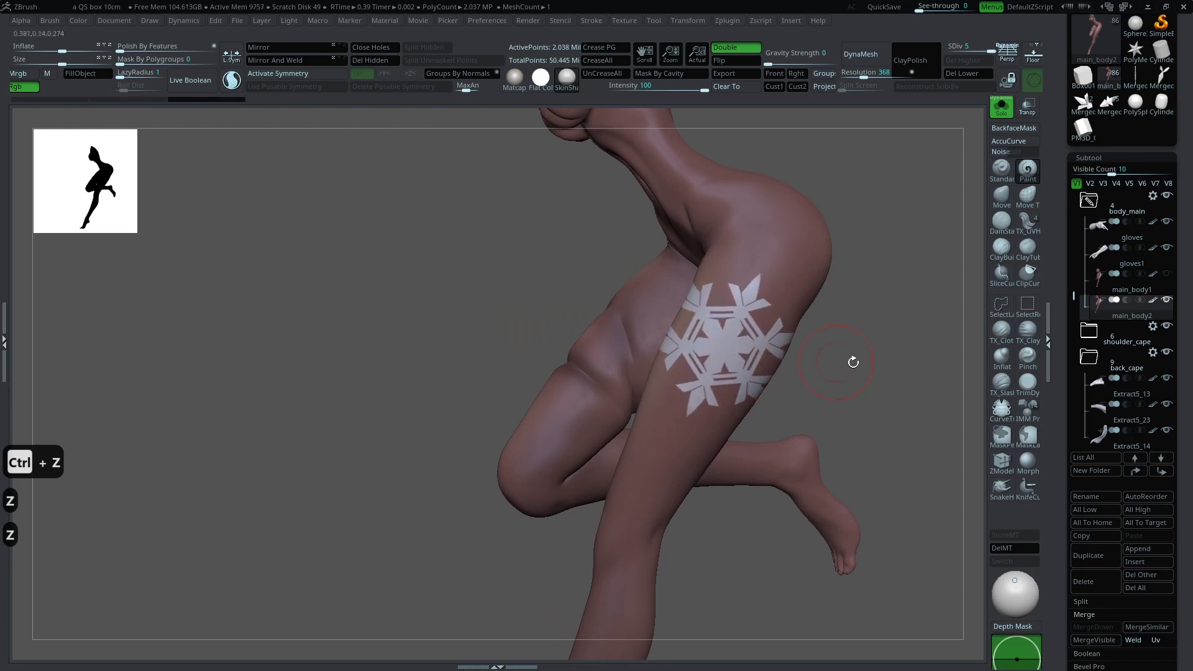
pyautogui.moveTo(852, 360); pyautogui.dragTo(703, 283, button='right')
pyautogui.moveTo(796, 317)
pyautogui.mouseDown(button='right')
pyautogui.moveTo(634, 320)
pyautogui.moveTo(807, 314)
pyautogui.mouseUp(button='right')
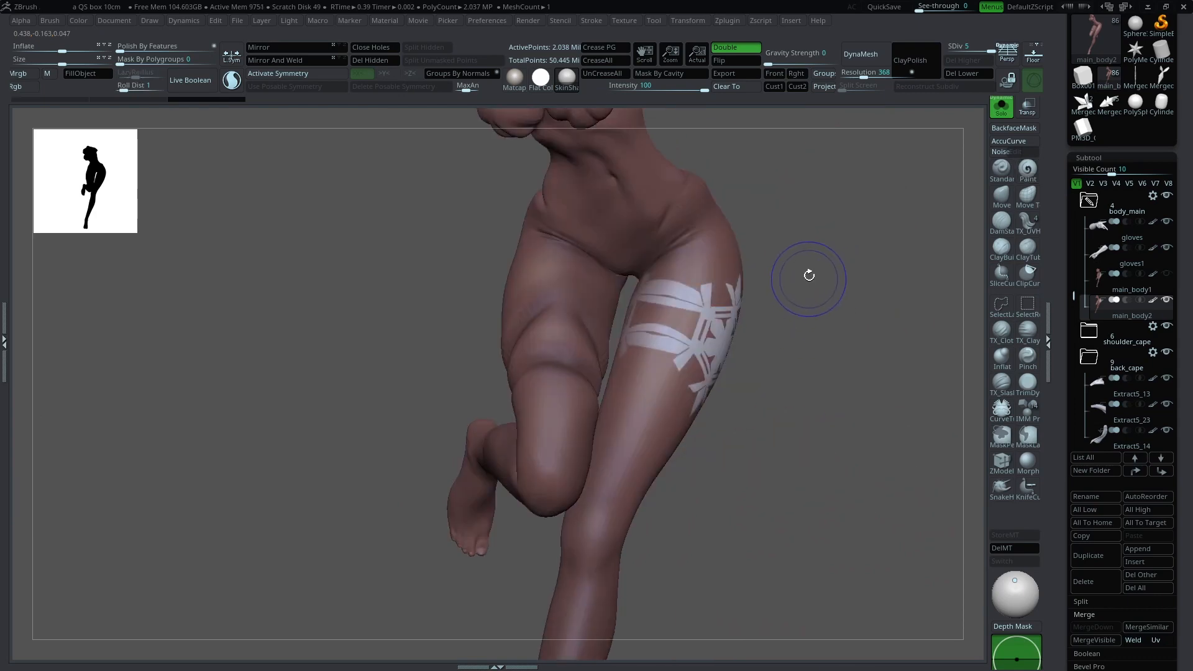
pyautogui.press('z')
pyautogui.press('z')
pyautogui.press('z')
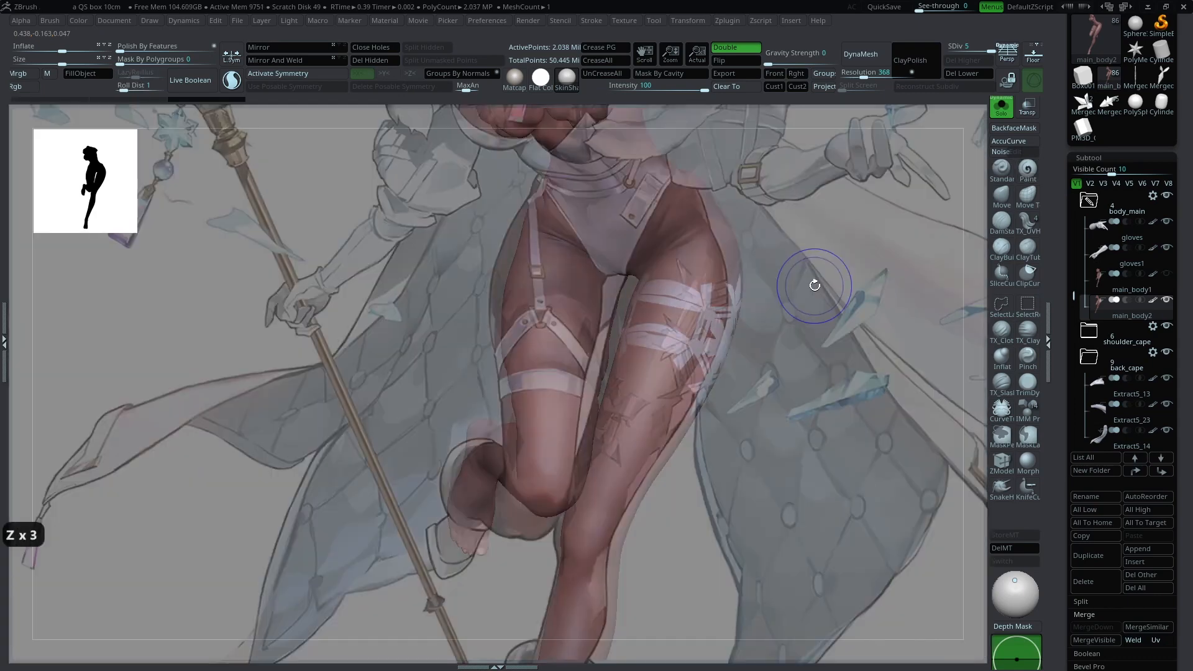
# Step: Reselect the Paint brush, undo the thigh snowflake, and try another stamp that is also undone
pyautogui.press('b')
pyautogui.press('p')
pyautogui.press('a')
pyautogui.press('z')
pyautogui.hotkey('ctrl', 'z')
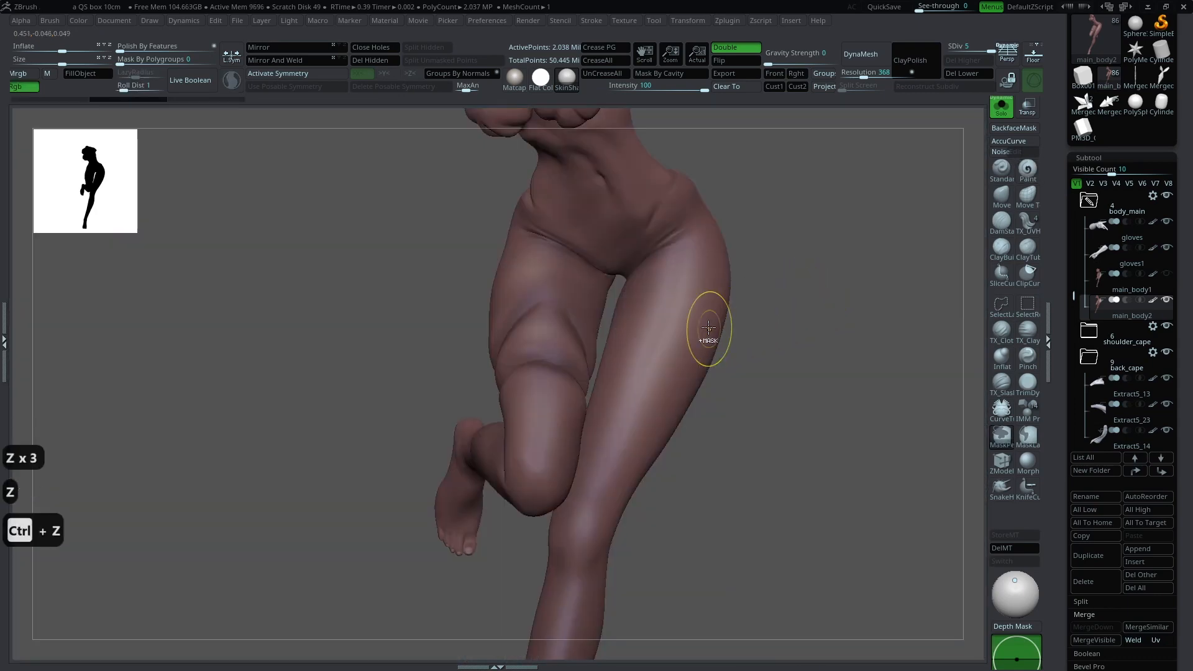
pyautogui.moveTo(706, 329)
pyautogui.mouseDown()
pyautogui.moveTo(683, 307)
pyautogui.moveTo(668, 324)
pyautogui.mouseUp()
pyautogui.hotkey('ctrl', 'z')
# Step: Examine the placement of the tattoo on the thigh by comparing the body with the reference overlay
pyautogui.moveTo(666, 325); pyautogui.dragTo(807, 317, button='right')
pyautogui.press('z')
pyautogui.press('z')
pyautogui.press('z')
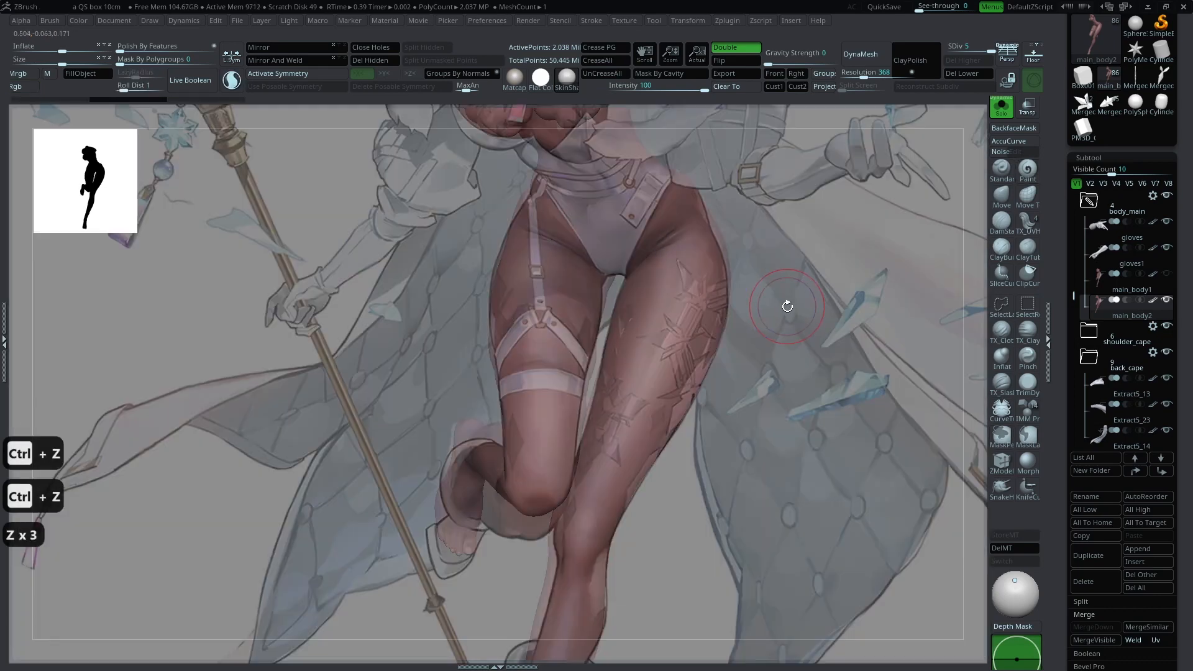
pyautogui.press('z')
pyautogui.press('z')
pyautogui.press('z')
pyautogui.press('z')
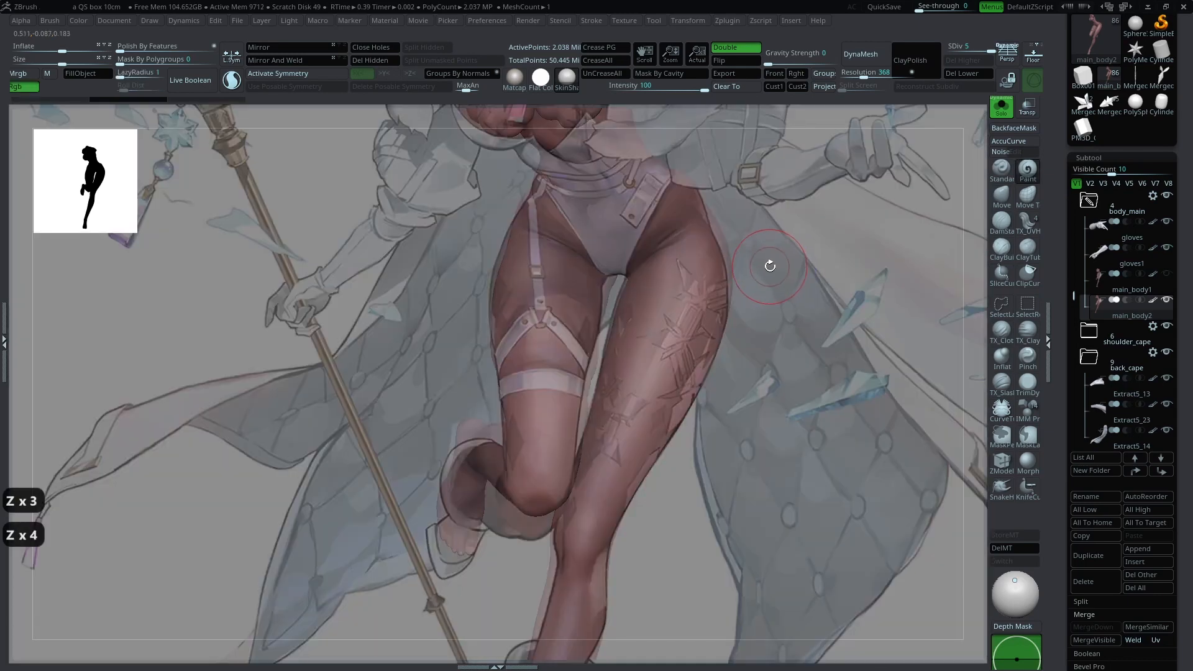
pyautogui.press('z')
# Step: Inspect the body's topology and polygroups with the PolyFrame display
pyautogui.moveTo(932, 232); pyautogui.dragTo(856, 272, button='right')
pyautogui.hotkey('shift', 'f')
pyautogui.hotkey('shift', 'f')
pyautogui.hotkey('shift', 'f')
# Step: Clear the render settings from the side tray and hide the body's PolyFrame display
pyautogui.moveTo(1050, 225); pyautogui.dragTo(1047, 464)
pyautogui.moveTo(1059, 162); pyautogui.dragTo(1052, 235)
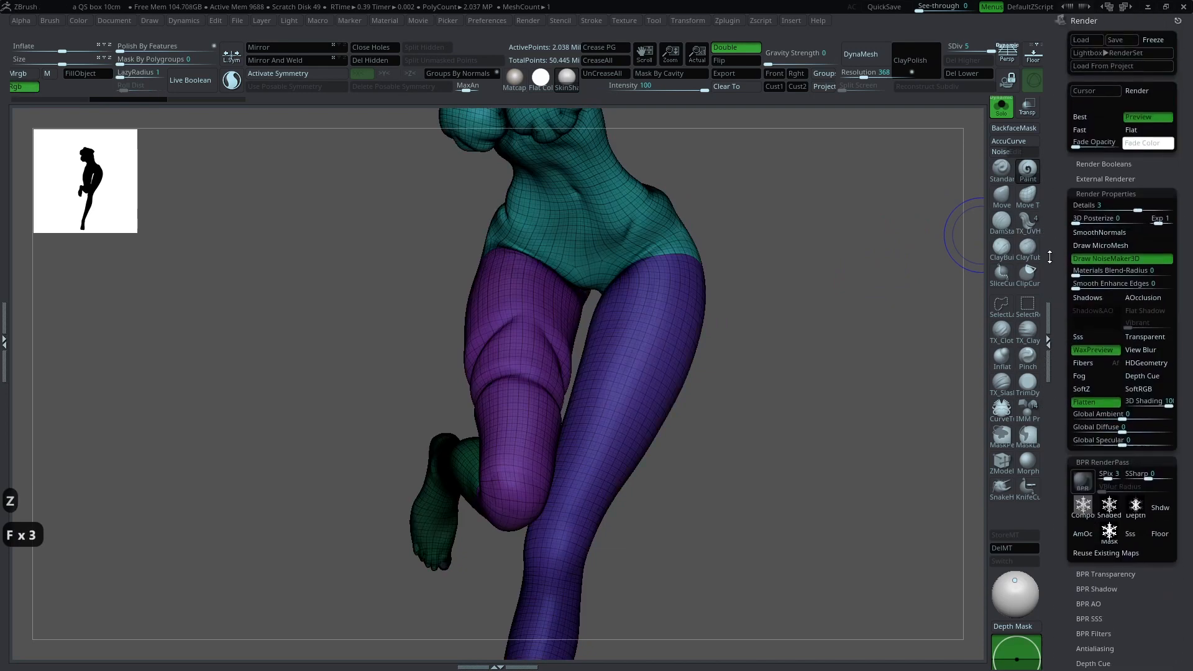
pyautogui.click(1177, 21)
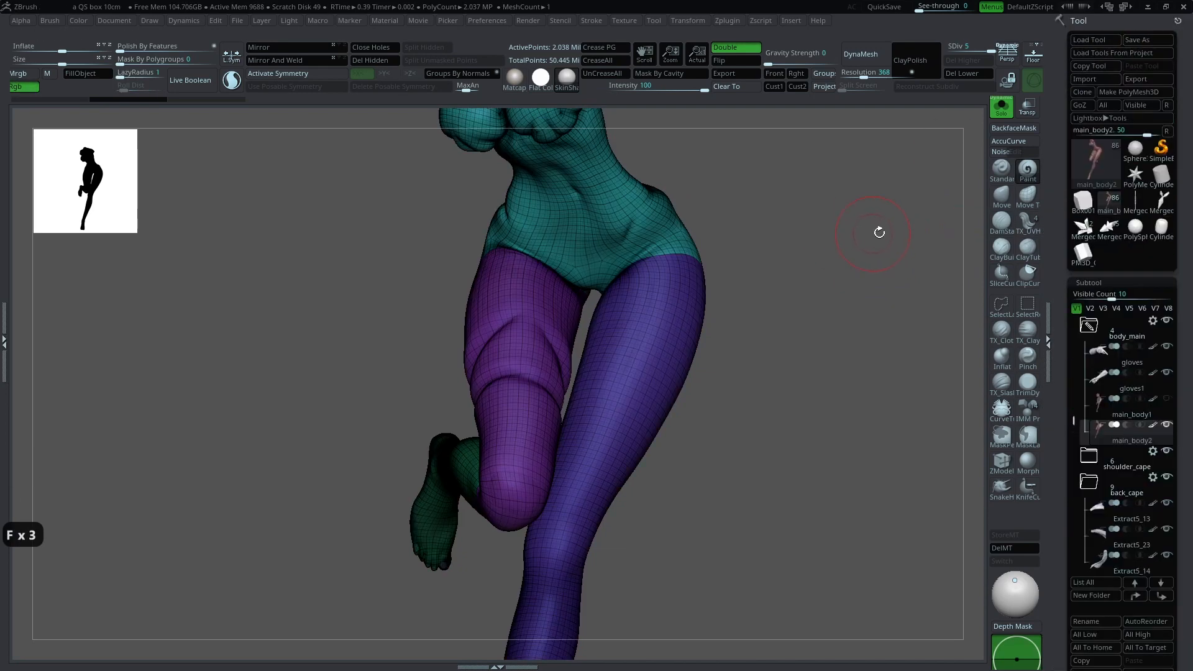
pyautogui.hotkey('shift', 'f')
pyautogui.hotkey('shift', 'f')
pyautogui.hotkey('shift', 'f')
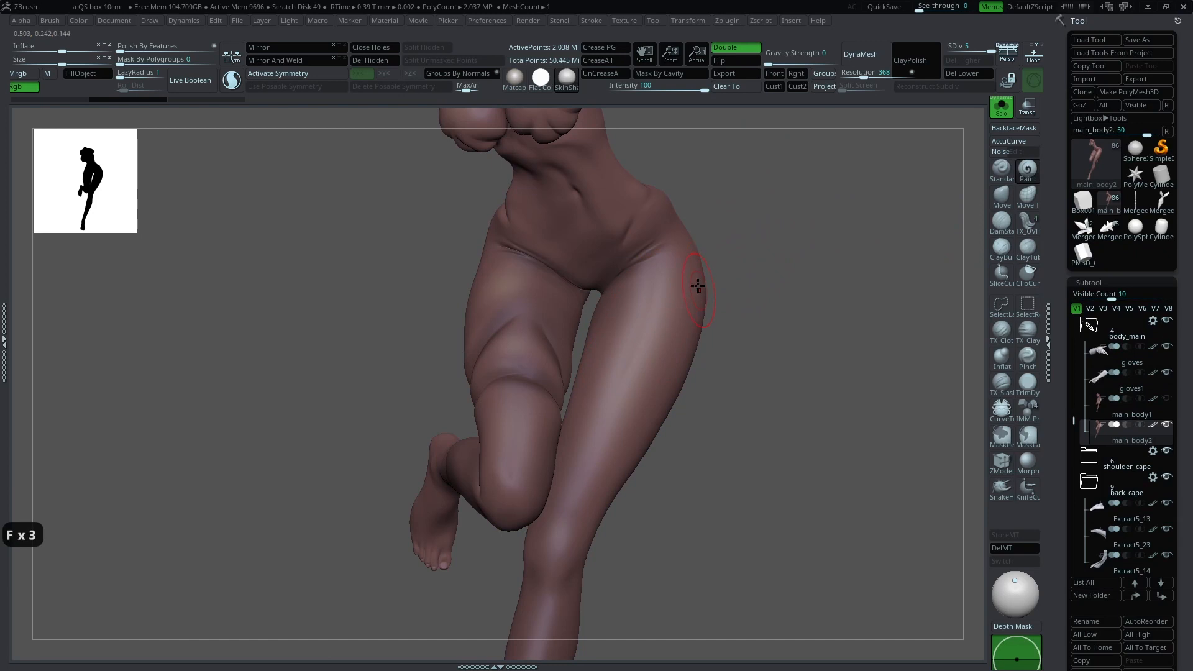
pyautogui.moveTo(799, 252); pyautogui.dragTo(799, 249)
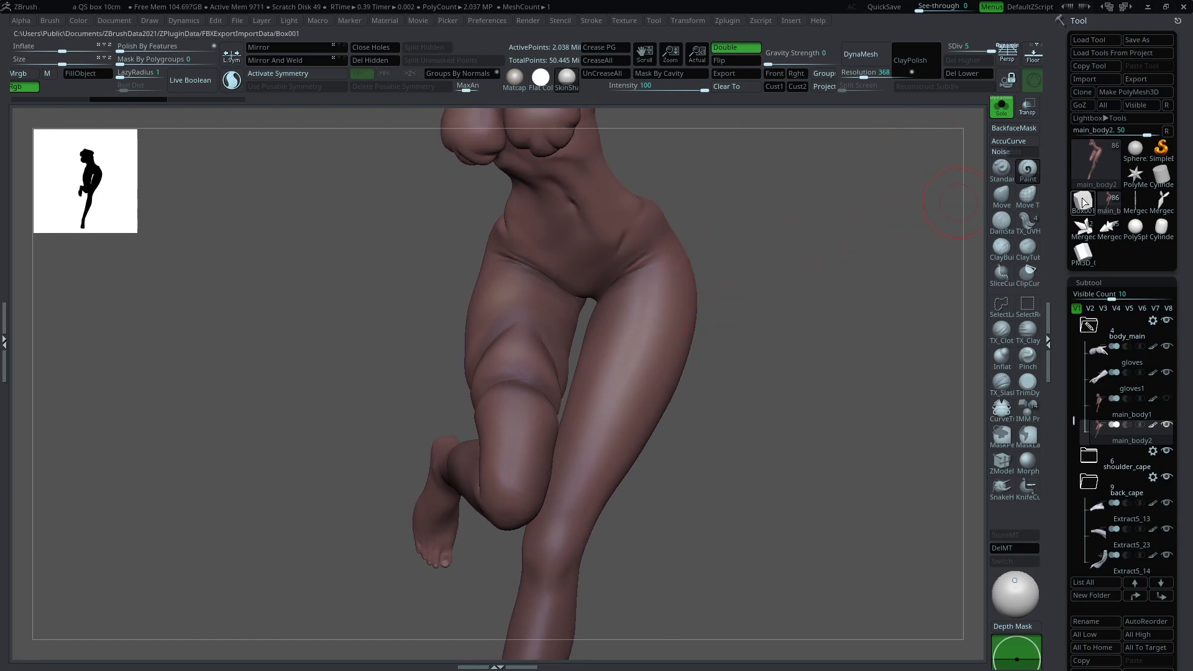
# Step: Look through the body's polypaint and UV map settings
pyautogui.moveTo(1063, 296); pyautogui.dragTo(1060, 141)
pyautogui.moveTo(1072, 435); pyautogui.dragTo(1094, 205)
pyautogui.moveTo(1098, 498); pyautogui.dragTo(1097, 230)
pyautogui.moveTo(1099, 383); pyautogui.dragTo(1098, 230)
pyautogui.moveTo(1103, 429); pyautogui.dragTo(1106, 239)
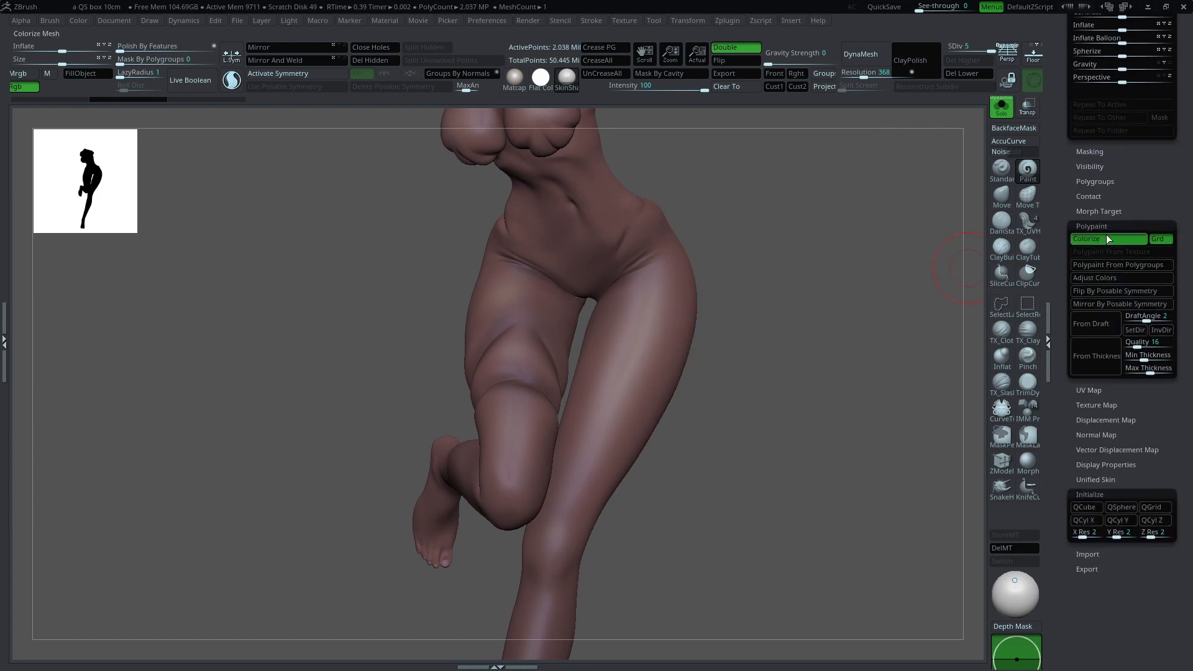
pyautogui.click(1092, 227)
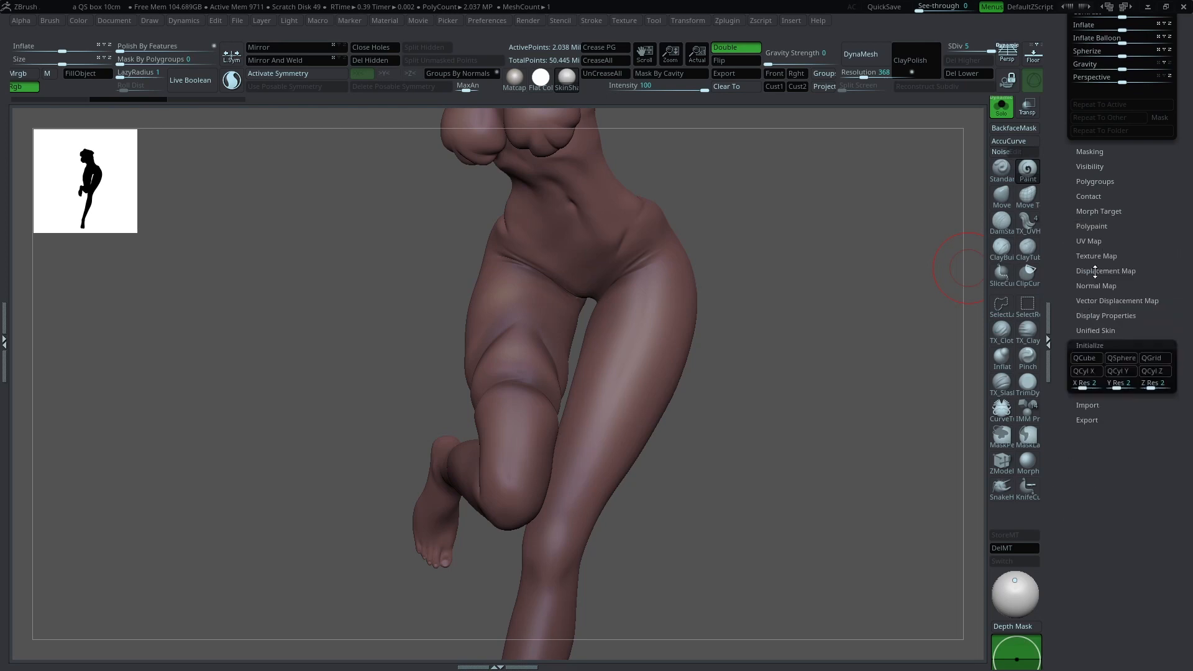
pyautogui.click(1092, 244)
pyautogui.click(1098, 239)
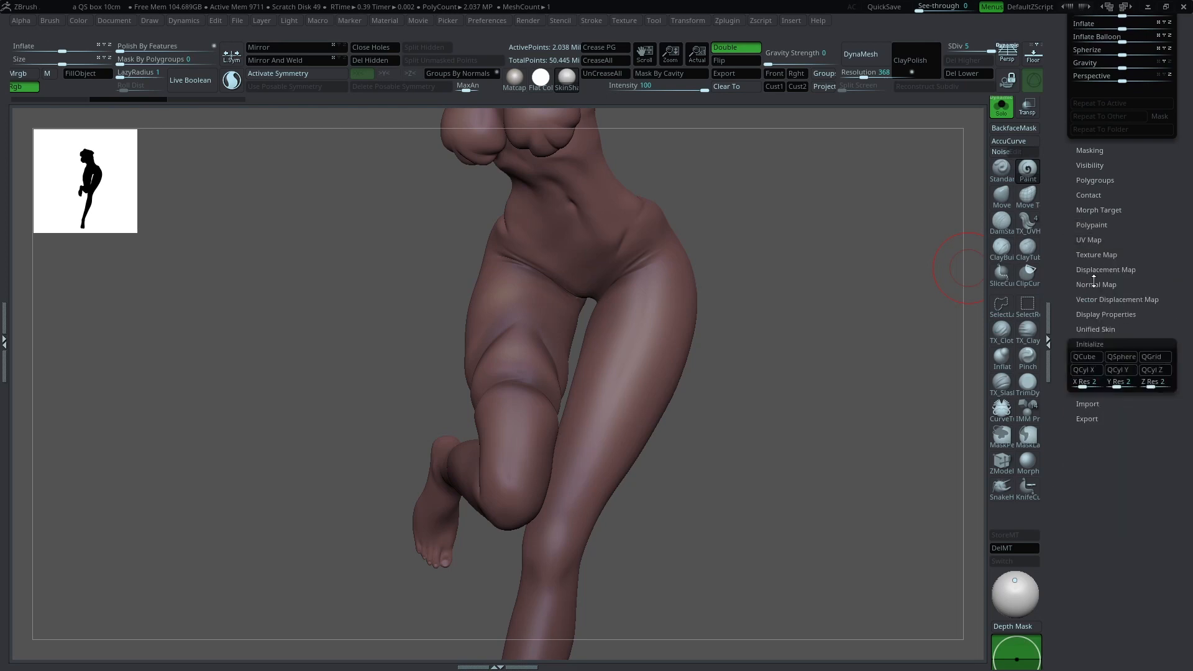
pyautogui.moveTo(1089, 254); pyautogui.dragTo(1059, 502)
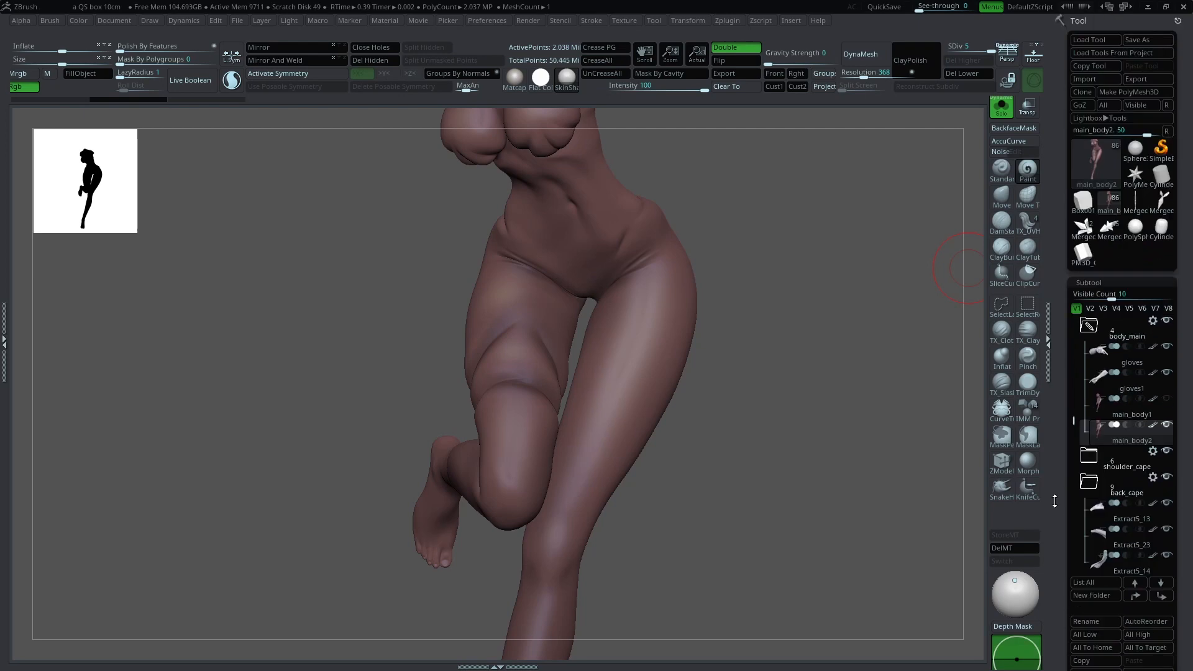
# Step: Bring up the UV Master plugin settings with main_body2 still selected
pyautogui.moveTo(880, 267); pyautogui.dragTo(1051, 206)
pyautogui.click(722, 20)
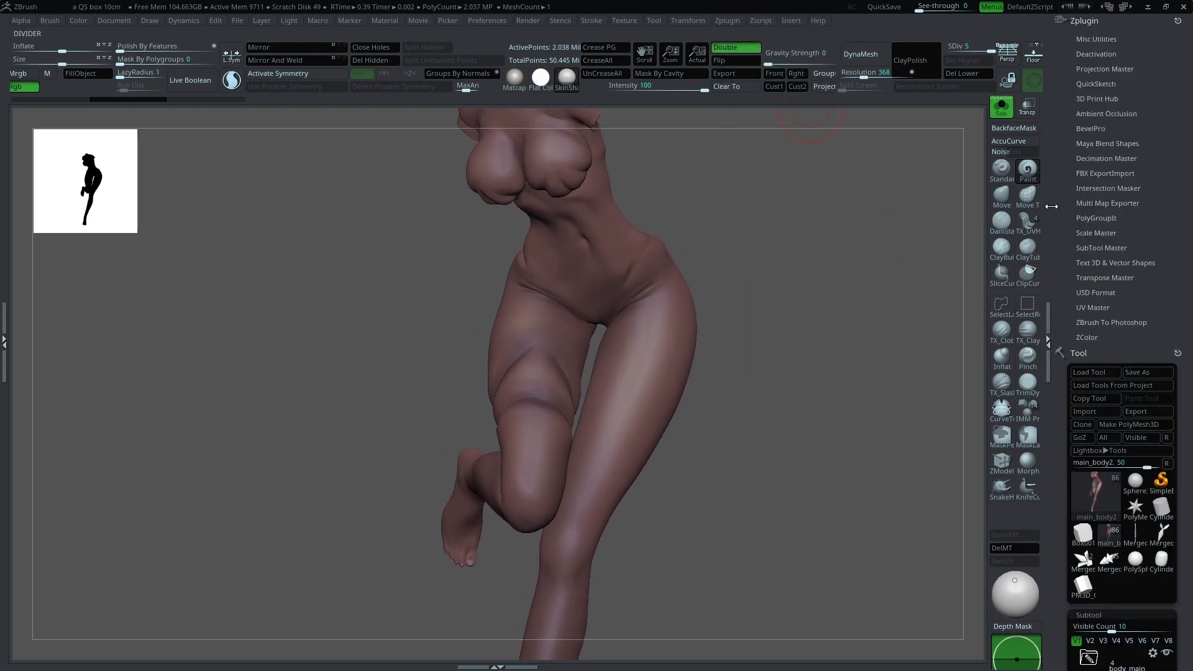
pyautogui.click(1093, 308)
pyautogui.moveTo(1106, 242); pyautogui.dragTo(1122, 159)
pyautogui.moveTo(1153, 295)
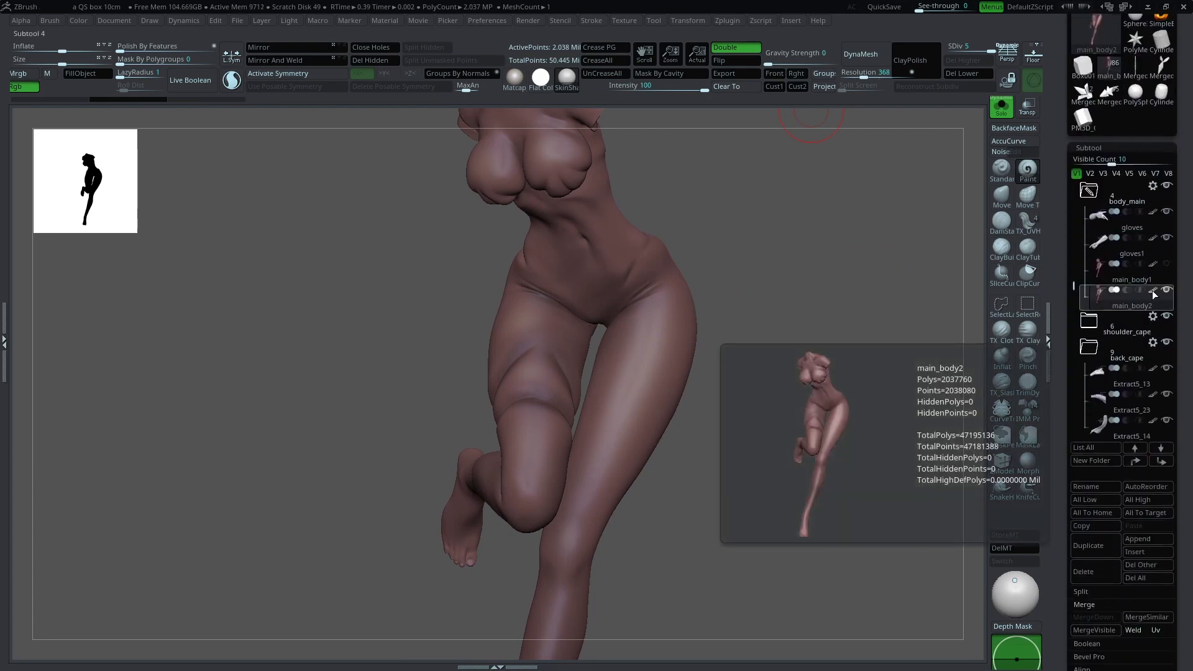
pyautogui.moveTo(1059, 300); pyautogui.dragTo(1055, 398)
# Step: Show the body's PolyFrame and create a UV Master working clone of main_body2
pyautogui.hotkey('shift', 'f')
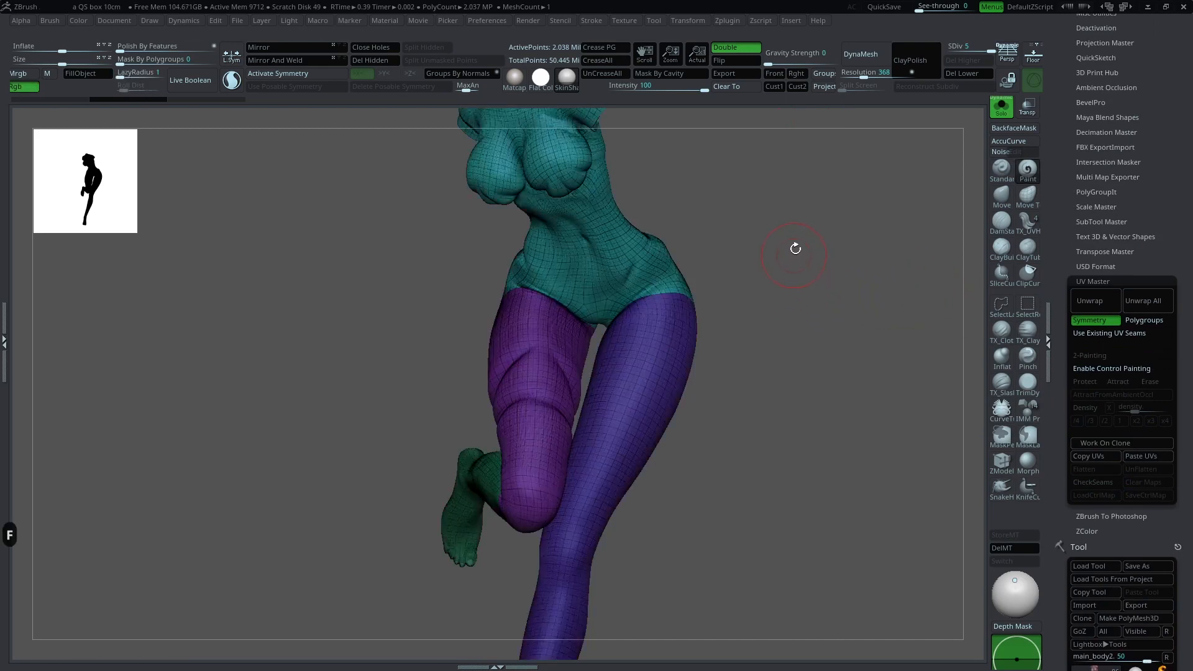
pyautogui.moveTo(794, 259); pyautogui.dragTo(586, 366)
pyautogui.moveTo(761, 363); pyautogui.dragTo(630, 367)
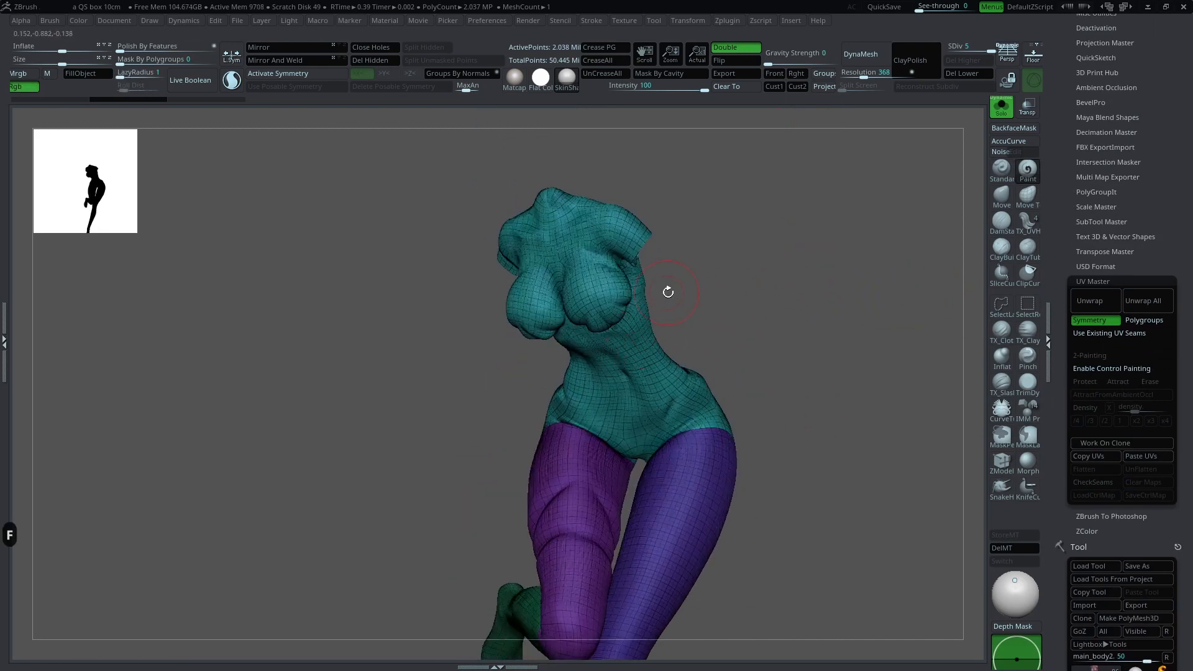
pyautogui.click(1116, 442)
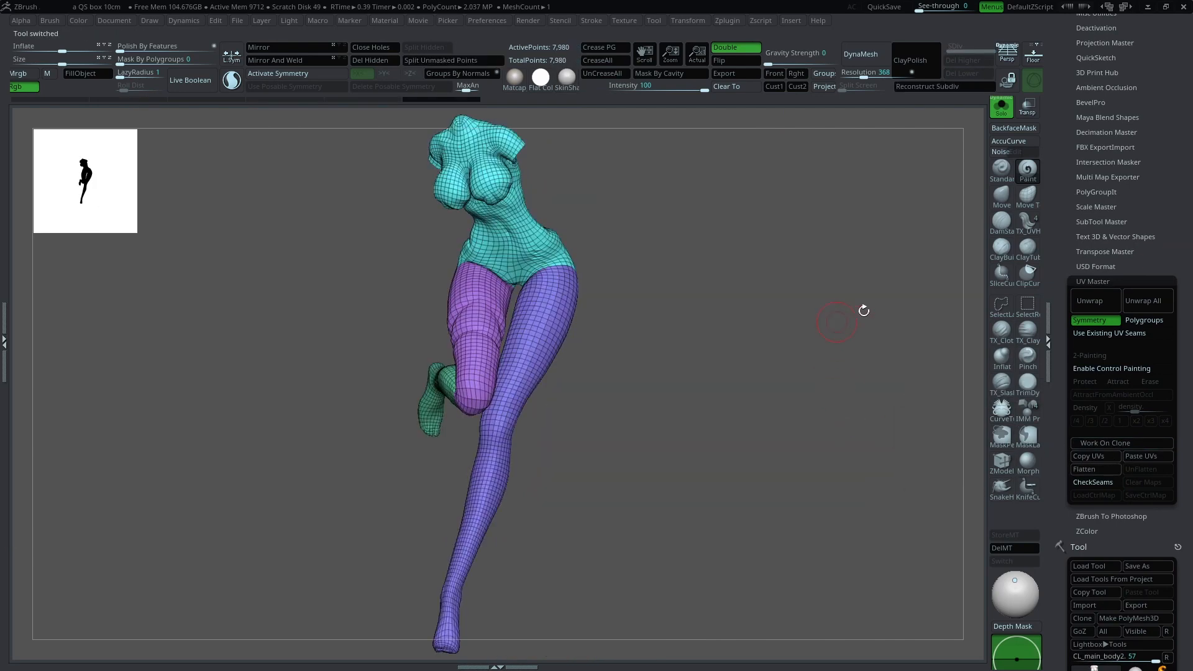
# Step: Enable separate UV islands per polygroup and unwrap the cloned body with UV Master
pyautogui.scroll(-5, 1066, 398)
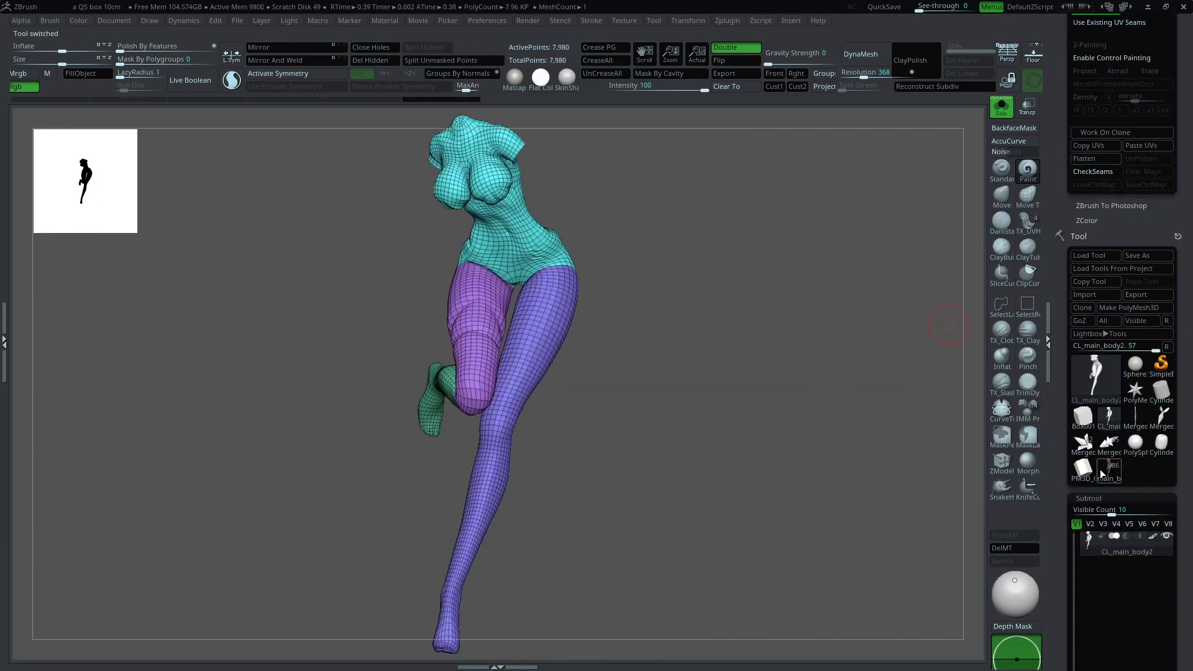
pyautogui.moveTo(1085, 210); pyautogui.dragTo(1071, 373)
pyautogui.keyDown('alt'); pyautogui.moveTo(817, 317); pyautogui.dragTo(797, 292); pyautogui.keyUp('alt')
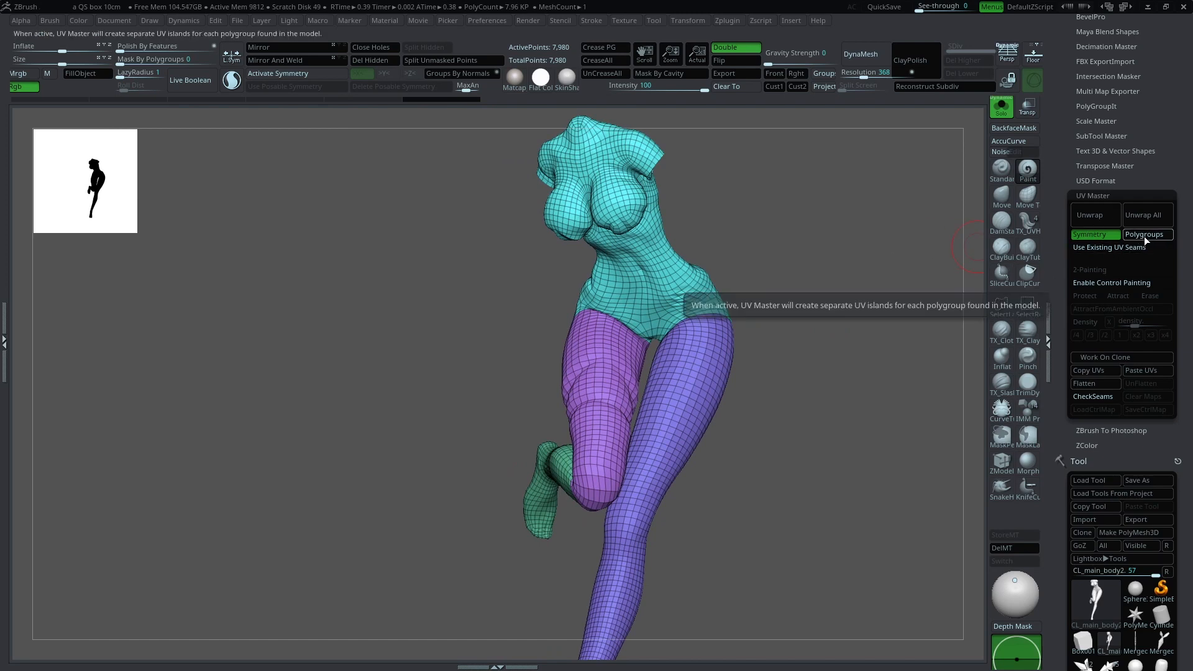
pyautogui.click(1149, 234)
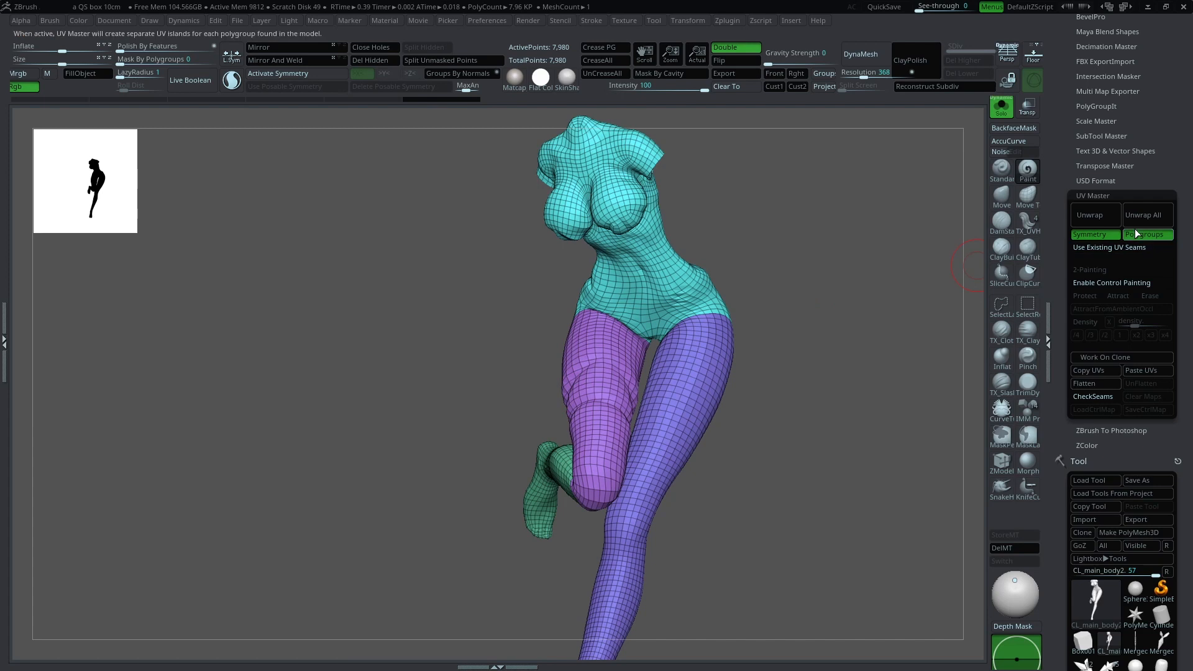
pyautogui.click(1098, 214)
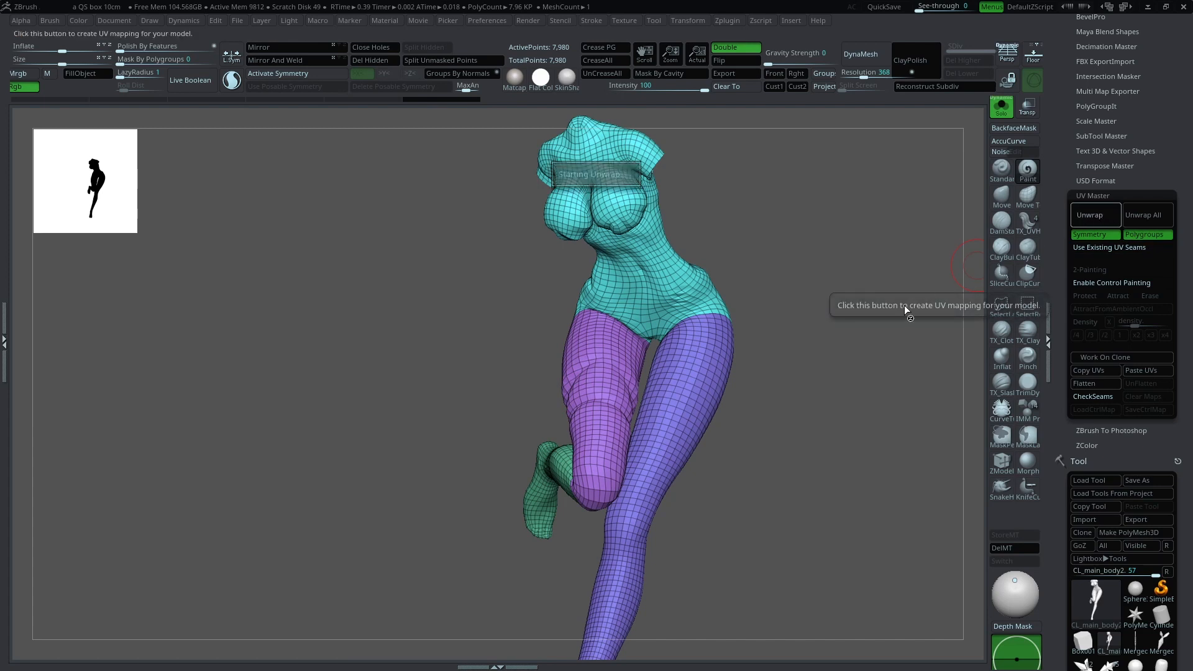
# Step: Flatten the unwrapped body clone to inspect its UV islands, and return it to its 3D form
pyautogui.moveTo(928, 312); pyautogui.dragTo(914, 277)
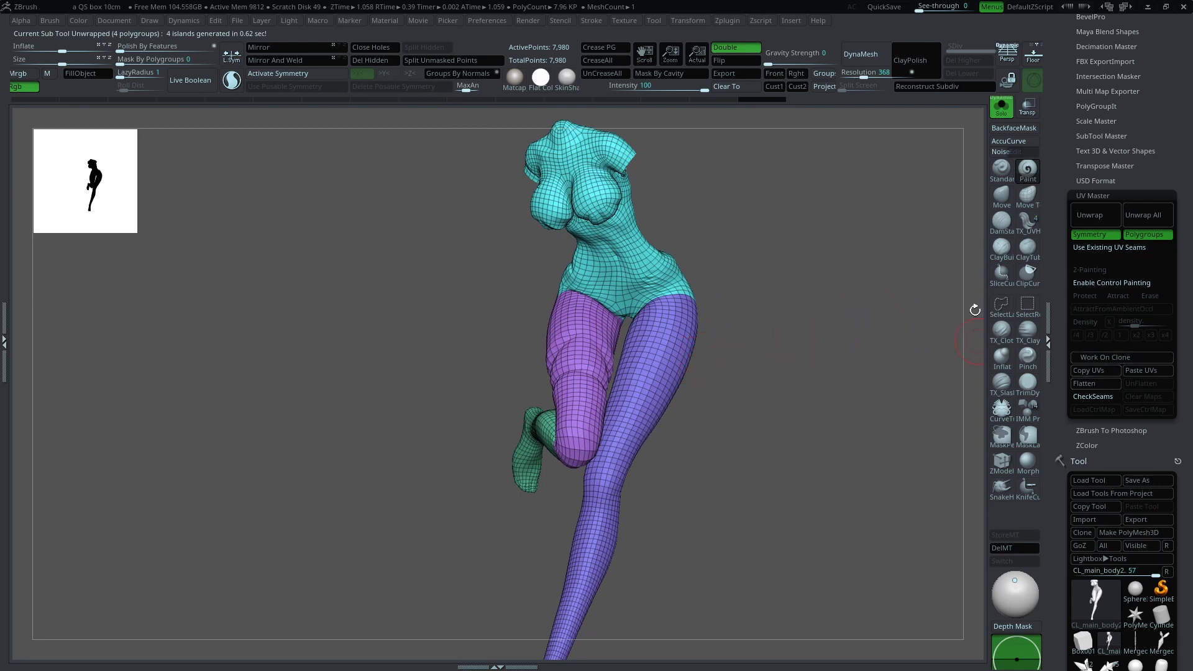
pyautogui.click(1090, 384)
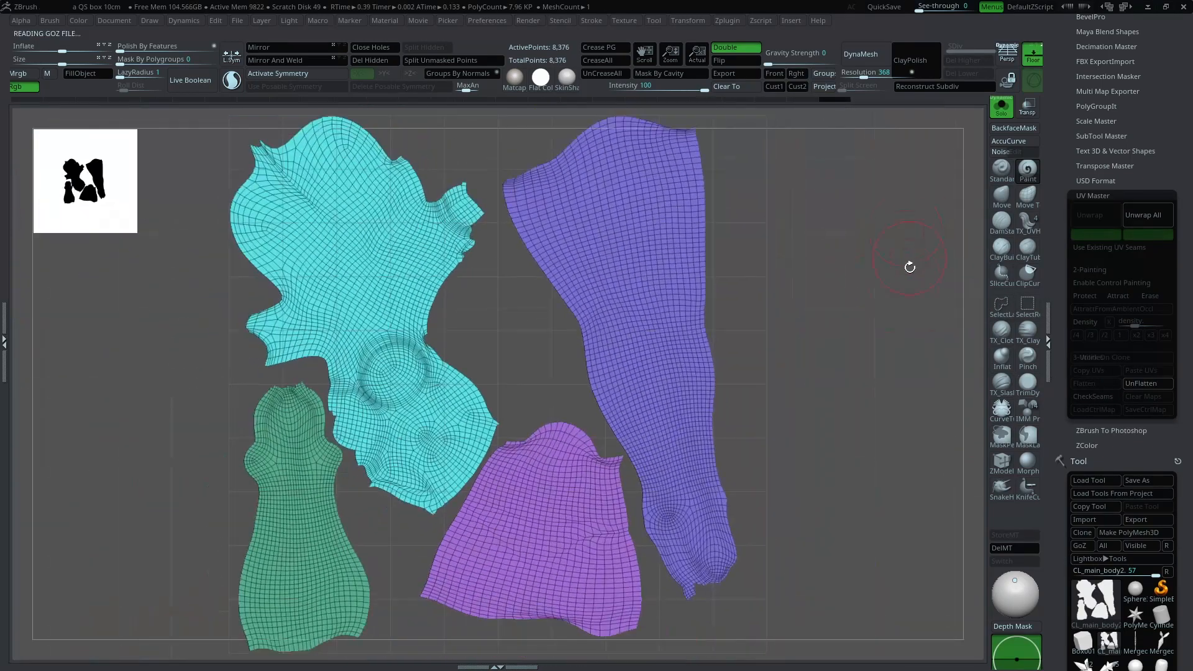
pyautogui.press('f')
pyautogui.press('f')
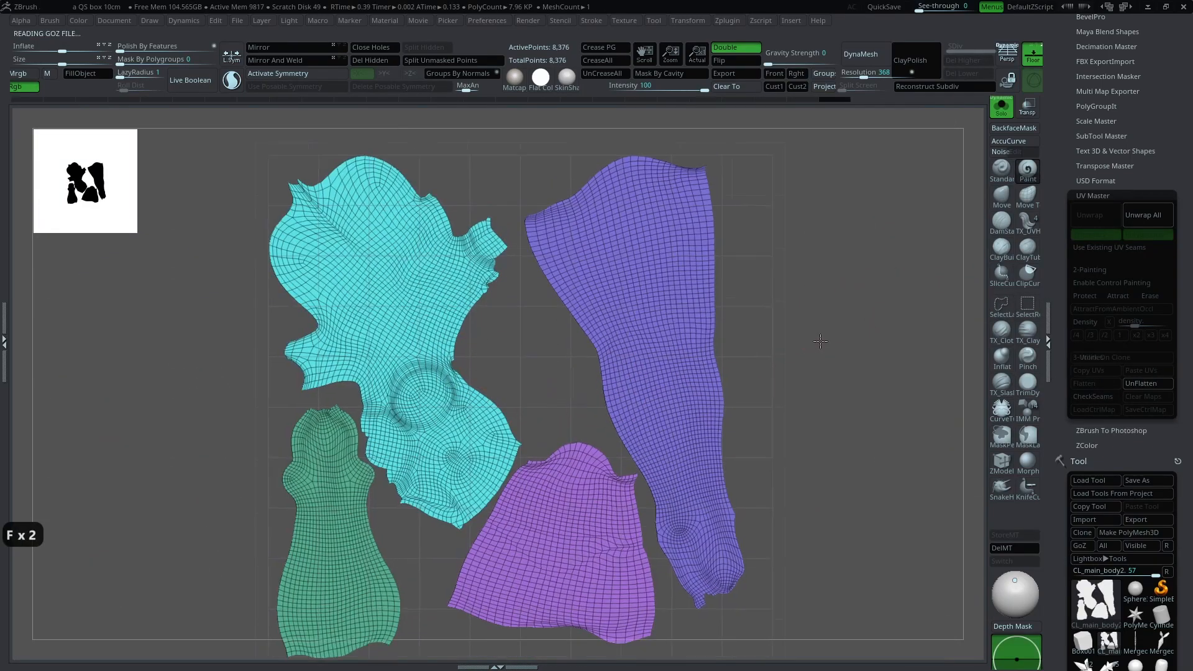
pyautogui.keyDown('ctrl'); pyautogui.moveTo(819, 338); pyautogui.dragTo(694, 366, button='right'); pyautogui.keyUp('ctrl')
pyautogui.keyDown('alt'); pyautogui.moveTo(715, 316); pyautogui.dragTo(721, 347, button='right'); pyautogui.keyUp('alt')
pyautogui.press('f')
pyautogui.press('f')
pyautogui.moveTo(849, 307)
pyautogui.keyDown('ctrl'); pyautogui.mouseDown(button='right')
pyautogui.moveTo(858, 312)
pyautogui.moveTo(843, 303)
pyautogui.moveTo(857, 289)
pyautogui.mouseUp(button='right'); pyautogui.keyUp('ctrl')
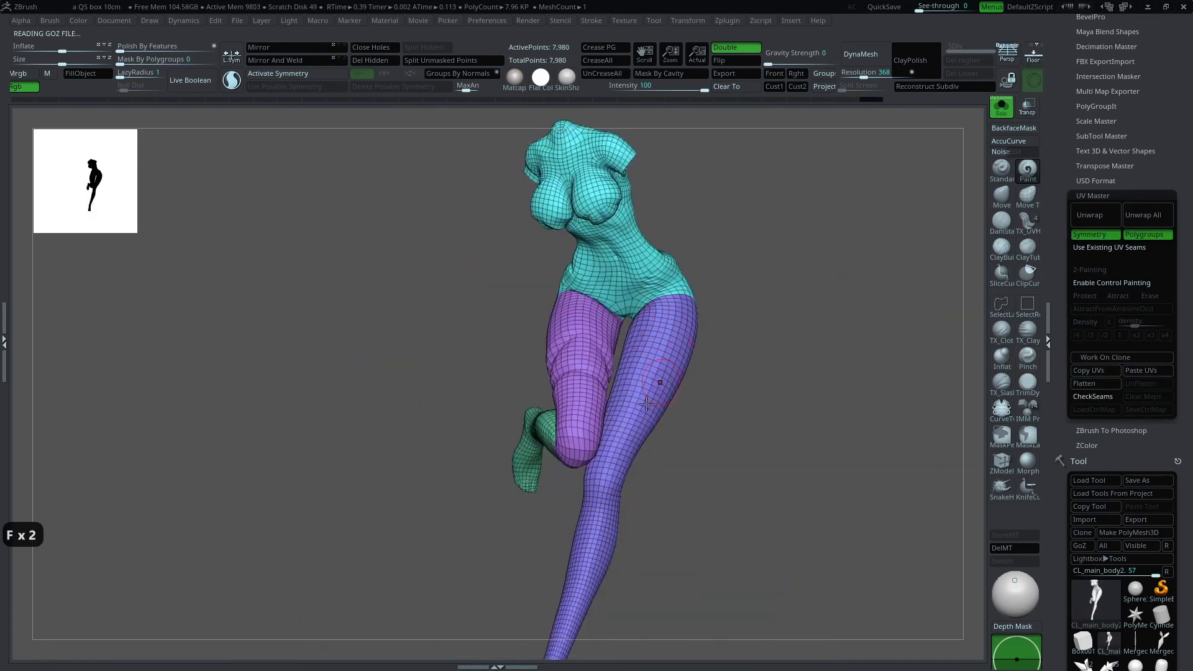
pyautogui.moveTo(749, 329); pyautogui.dragTo(723, 338, button='right')
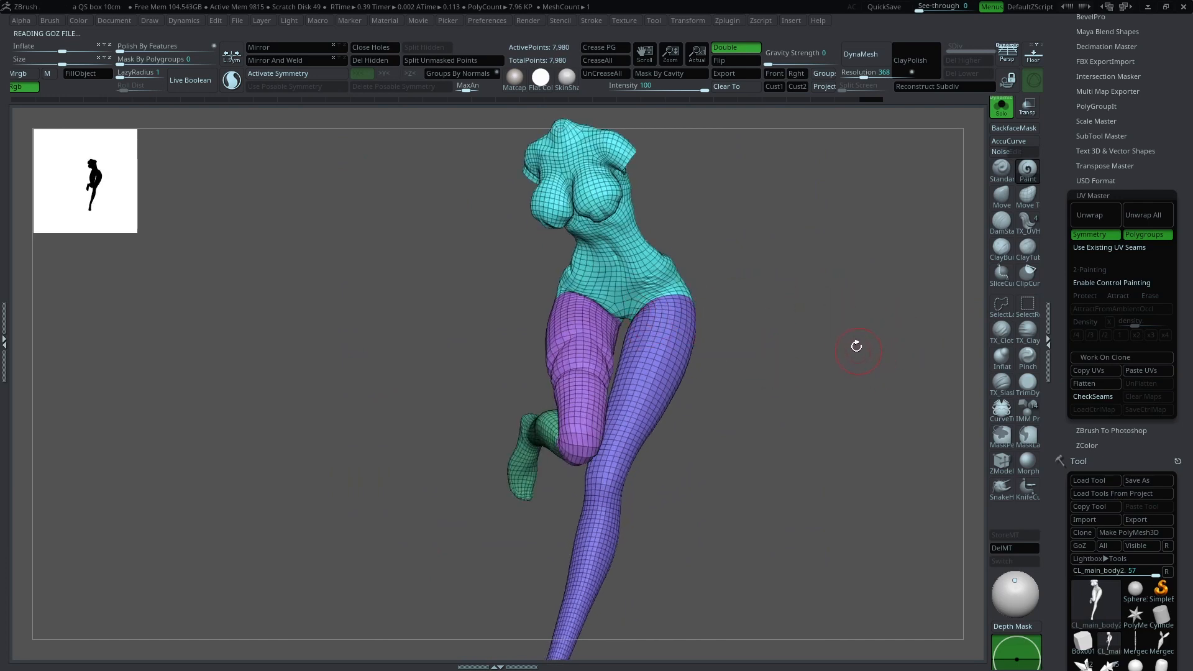
# Step: Flatten the clone once more to check the island layout around the straight leg, and unflatten it
pyautogui.click(1095, 385)
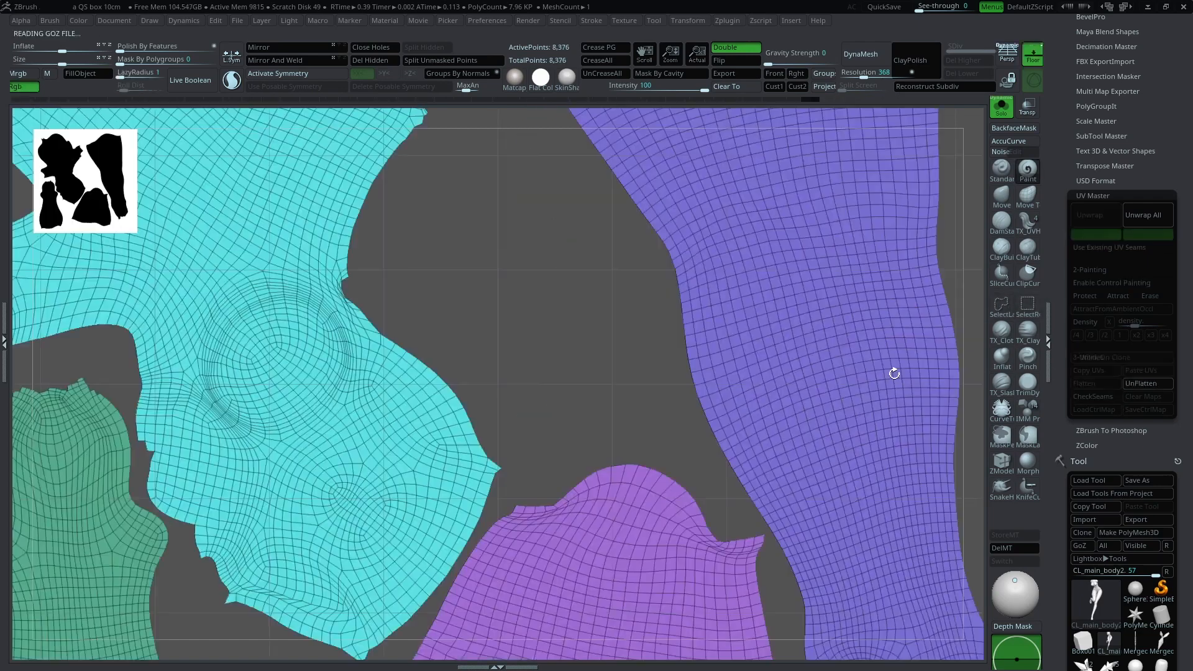
pyautogui.keyDown('ctrl'); pyautogui.moveTo(751, 344); pyautogui.dragTo(736, 257, button='right'); pyautogui.keyUp('ctrl')
pyautogui.keyDown('alt'); pyautogui.moveTo(855, 286); pyautogui.dragTo(879, 317, button='right'); pyautogui.keyUp('alt')
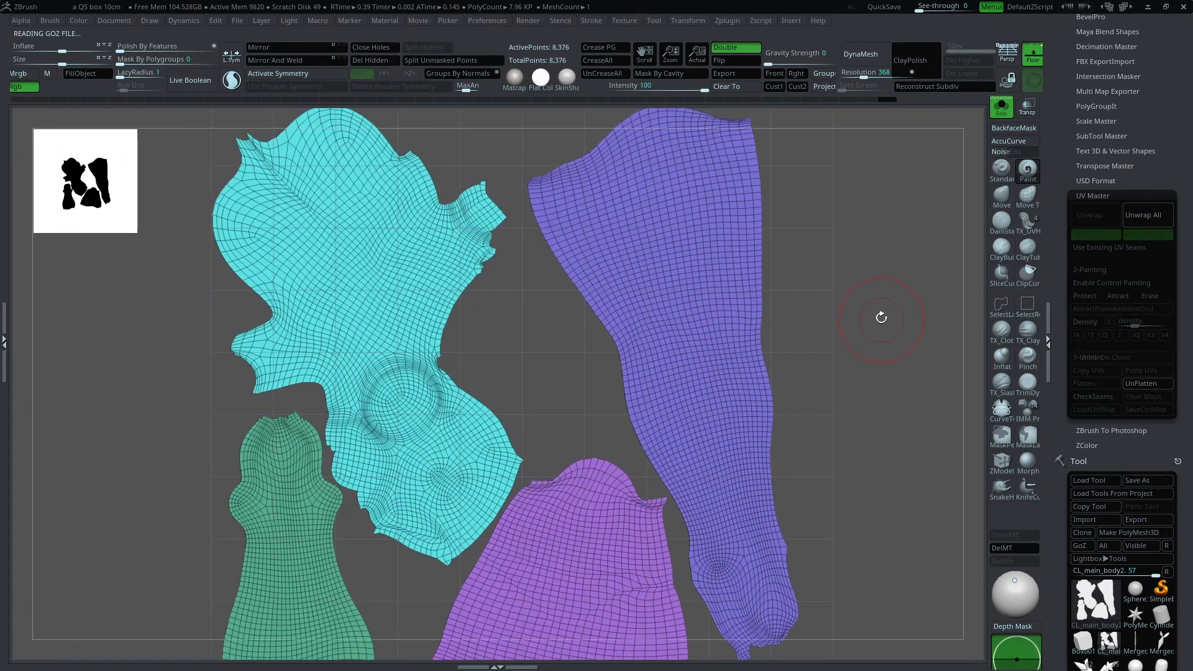
pyautogui.click(1147, 384)
pyautogui.moveTo(895, 397)
pyautogui.mouseDown()
pyautogui.moveTo(857, 365)
pyautogui.moveTo(884, 383)
pyautogui.mouseUp()
# Step: Copy the clone's UVs, switch back to the original character tool with main_body2_1 active, and hide the PolyFrame
pyautogui.click(1028, 169)
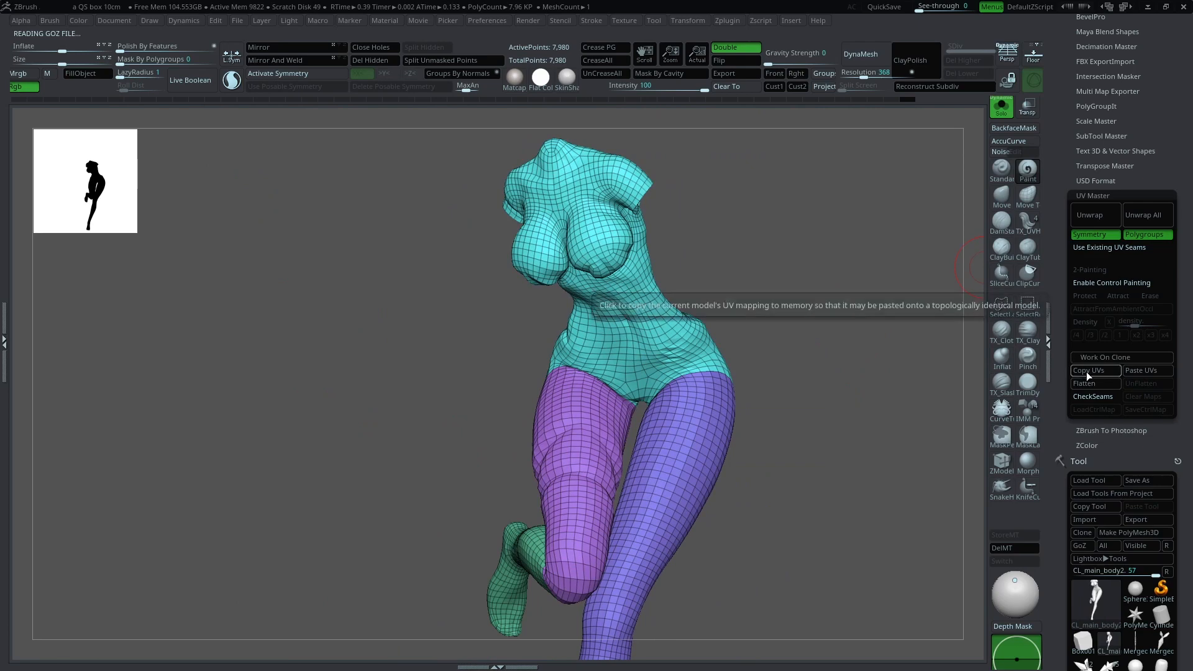
pyautogui.scroll(-5, 1112, 366)
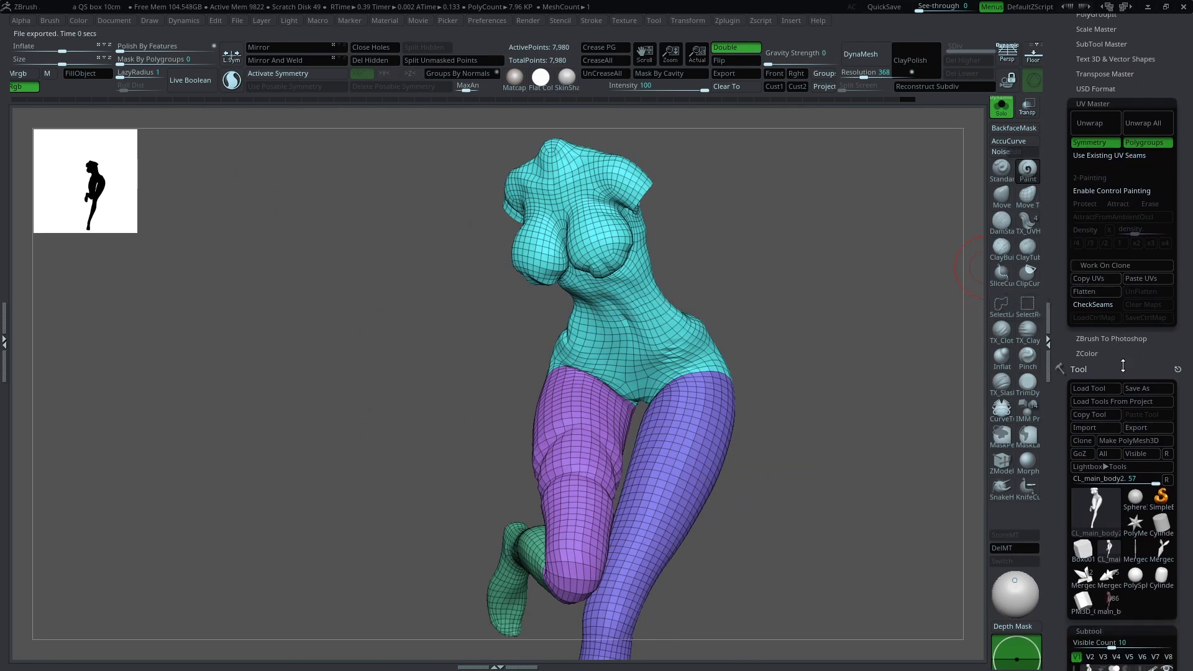
pyautogui.click(1110, 437)
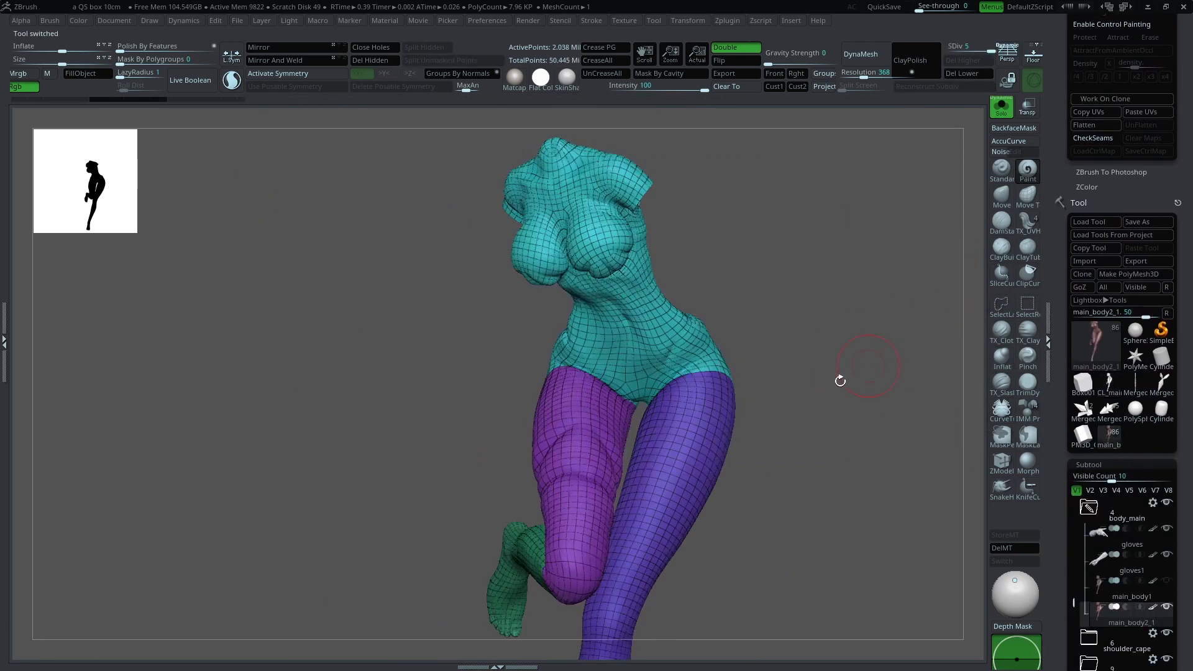
pyautogui.press('f')
pyautogui.press('f')
pyautogui.press('f')
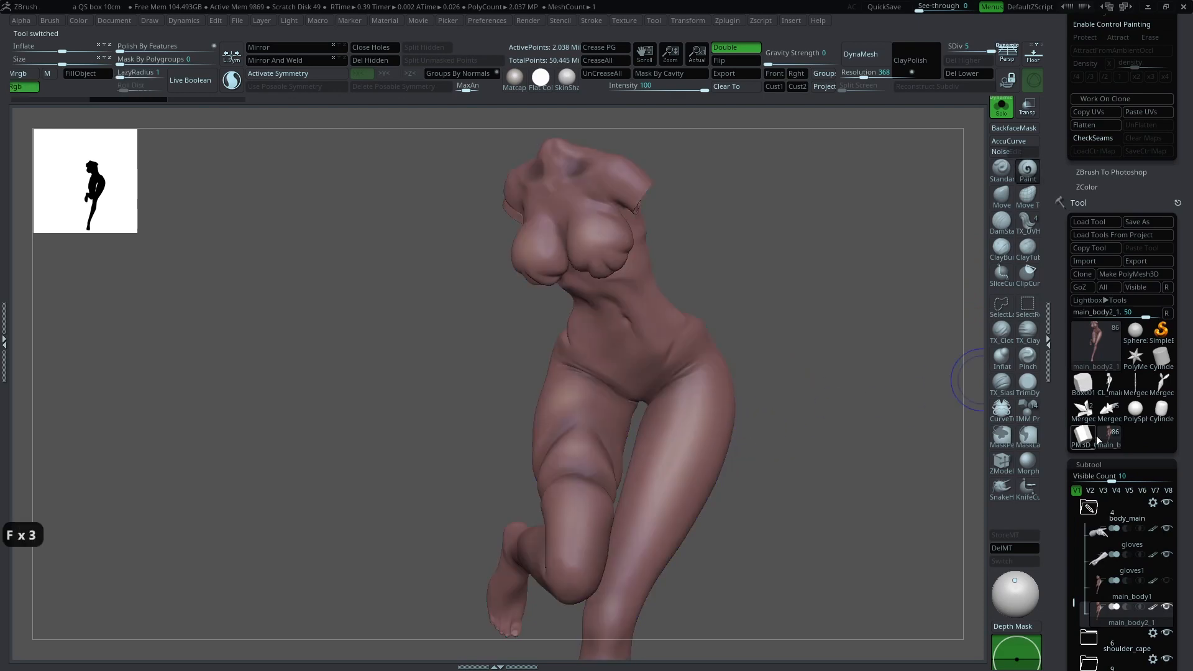
# Step: Paste the copied UVs onto main_body2_1 with UV Master and show its PolyFrame
pyautogui.moveTo(1115, 438)
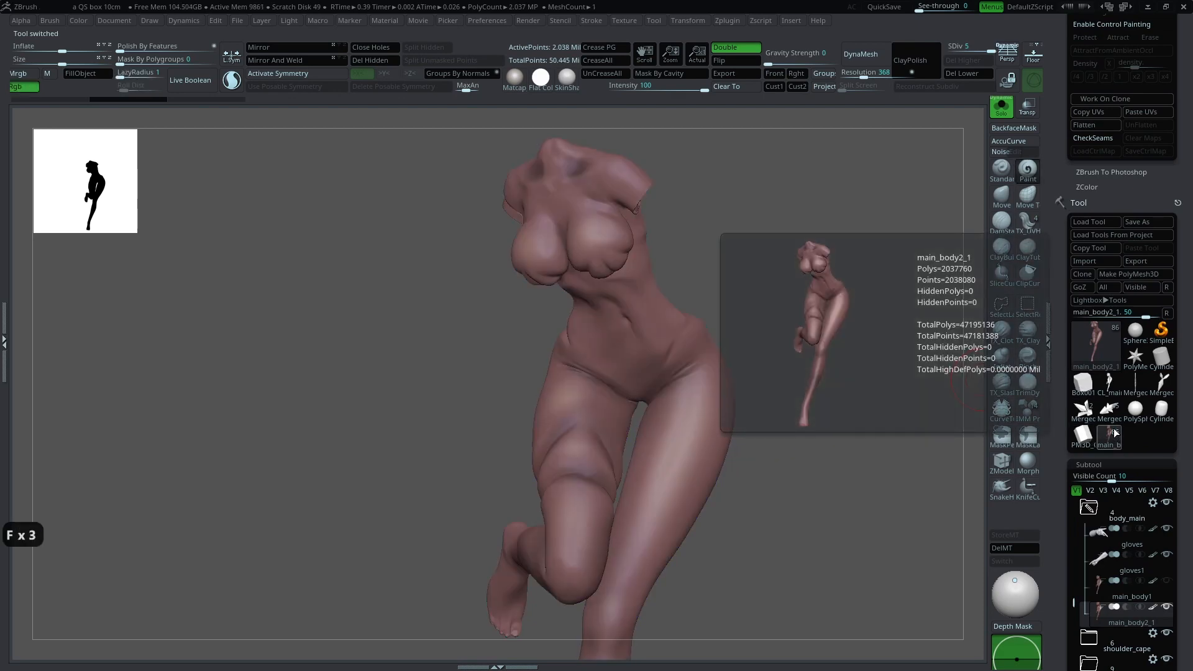
pyautogui.moveTo(1148, 148); pyautogui.dragTo(1148, 309)
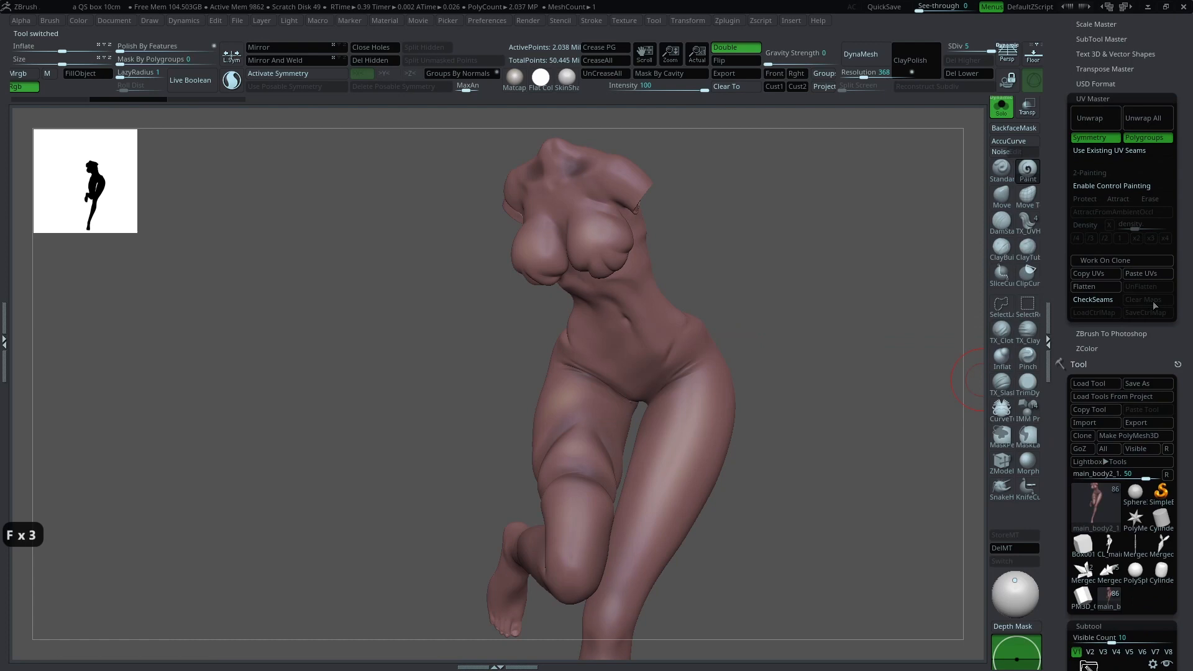
pyautogui.click(1144, 274)
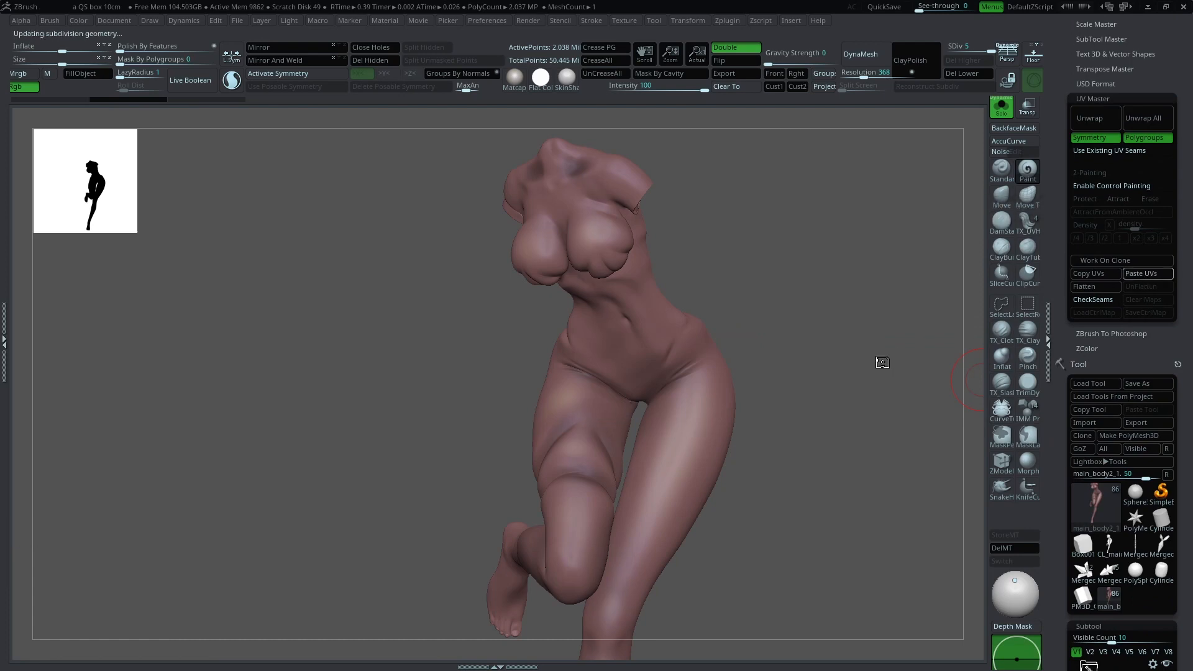
pyautogui.keyDown('alt'); pyautogui.moveTo(878, 264); pyautogui.dragTo(876, 330); pyautogui.keyUp('alt')
pyautogui.hotkey('shift', 'f')
# Step: Compare the UV Map settings of main_body2_1 and main_body1 to check which subtool carries UVs
pyautogui.moveTo(1097, 338); pyautogui.dragTo(1072, 137)
pyautogui.moveTo(1086, 495); pyautogui.dragTo(1072, 162)
pyautogui.click(1096, 307)
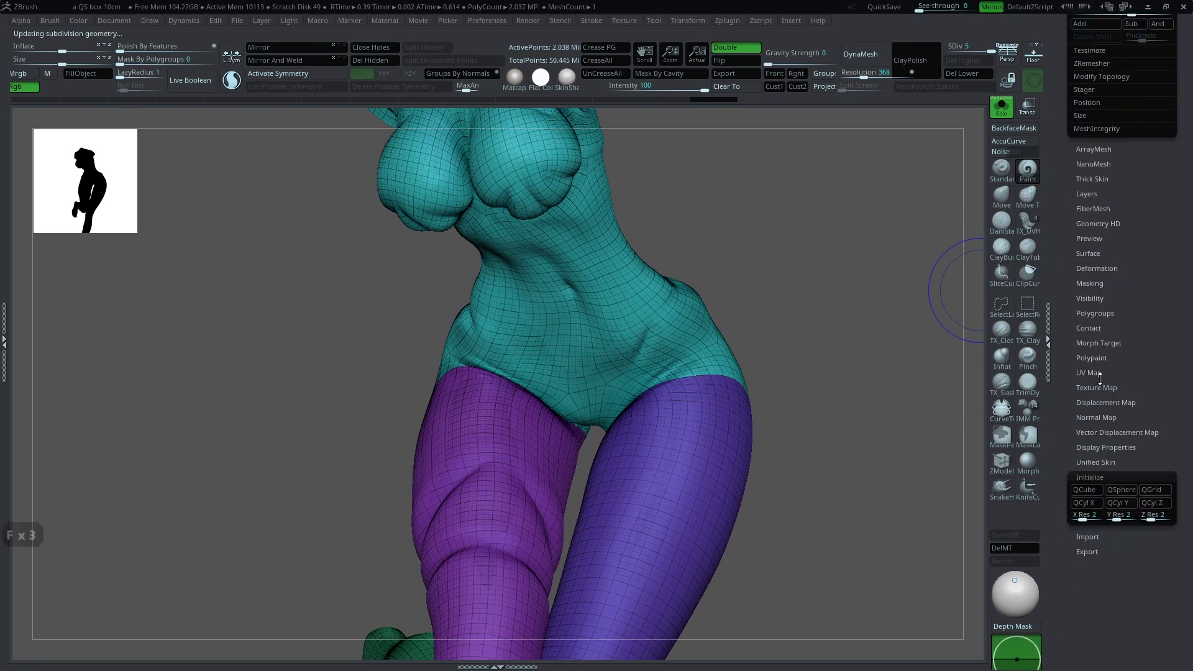
pyautogui.click(1100, 372)
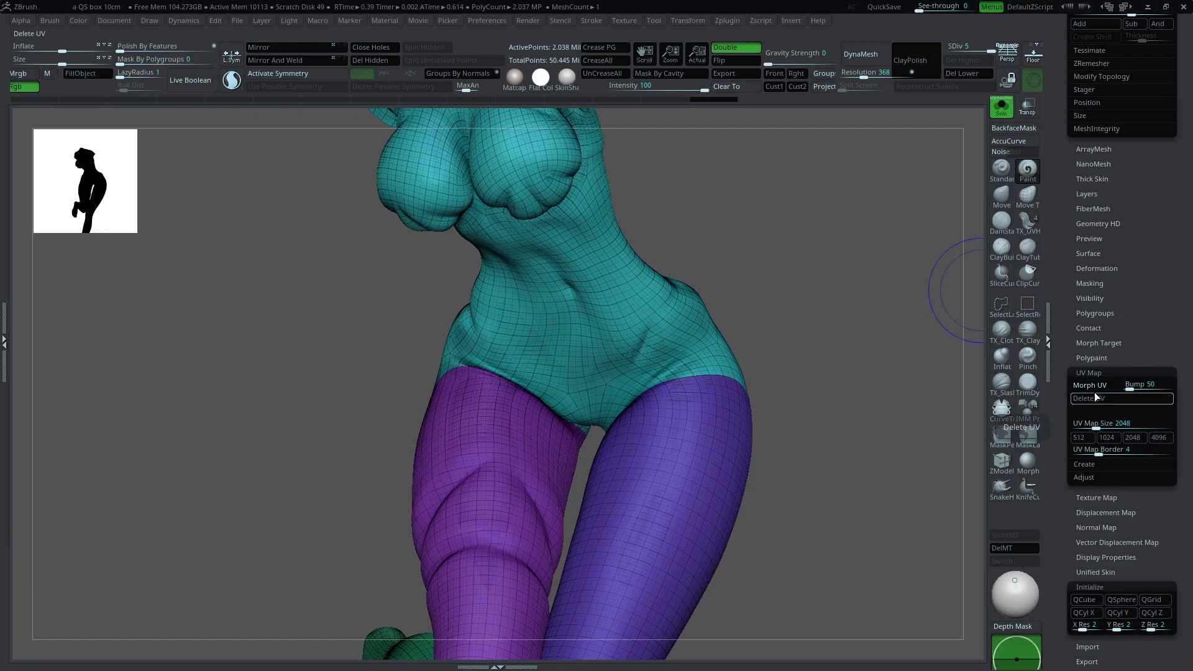
pyautogui.moveTo(1122, 322); pyautogui.dragTo(1090, 509)
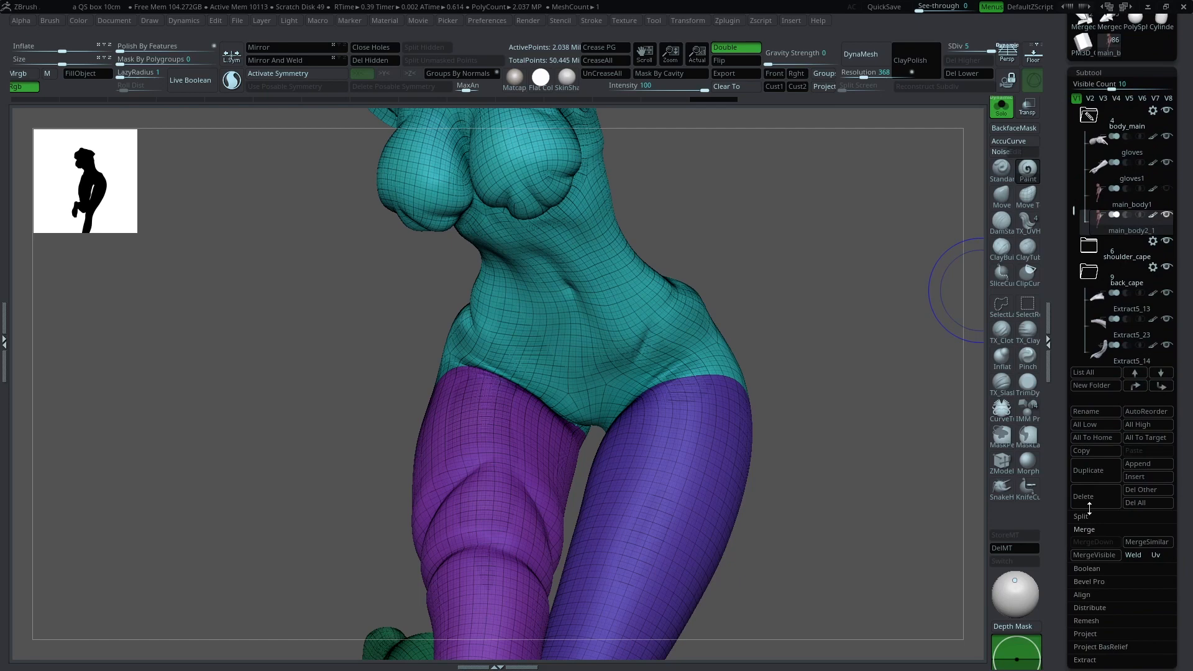
pyautogui.moveTo(1064, 375); pyautogui.dragTo(1066, 137)
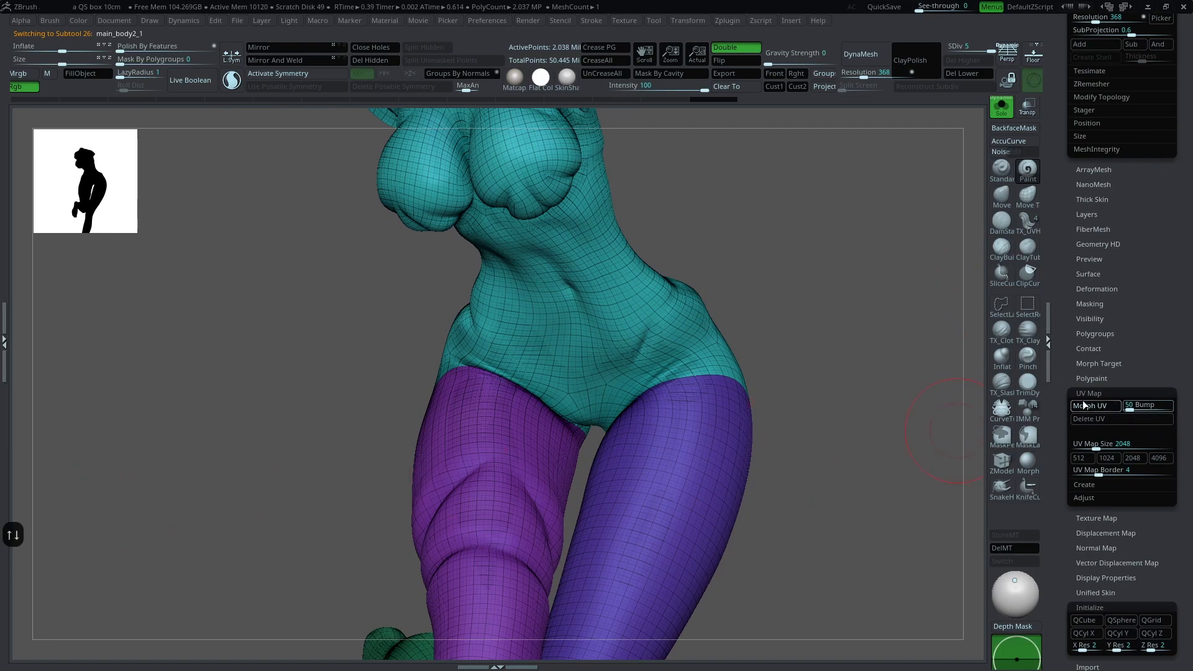
pyautogui.moveTo(1108, 349); pyautogui.dragTo(1105, 533)
pyautogui.click(1095, 204)
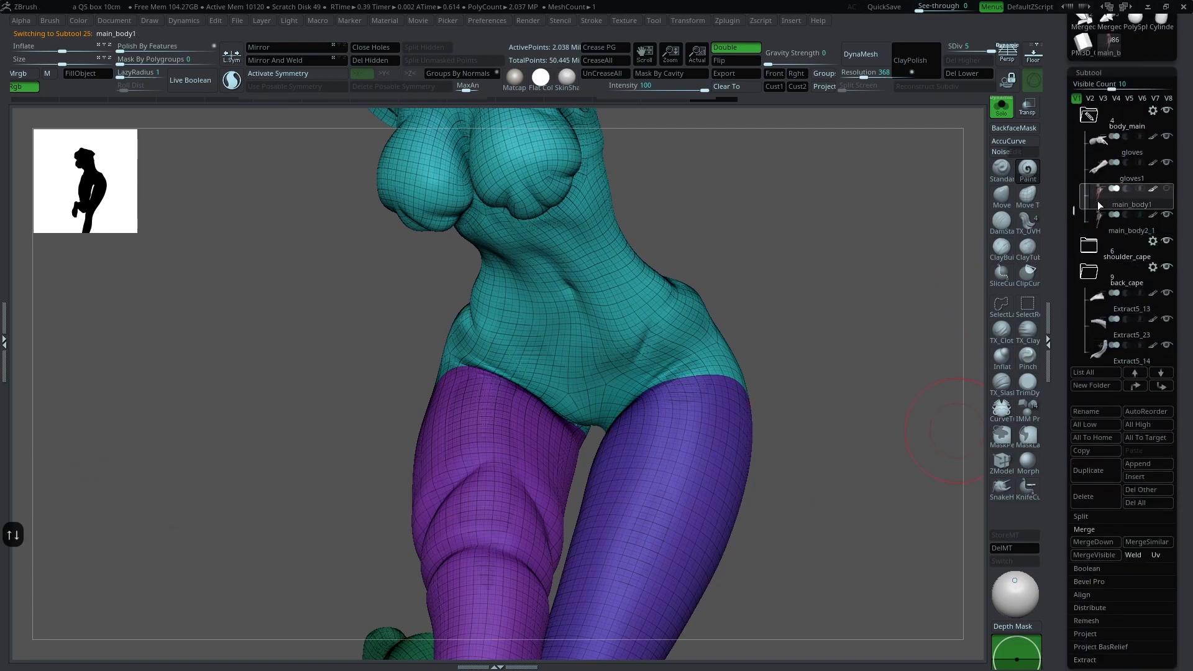
pyautogui.moveTo(1062, 420); pyautogui.dragTo(1063, 226)
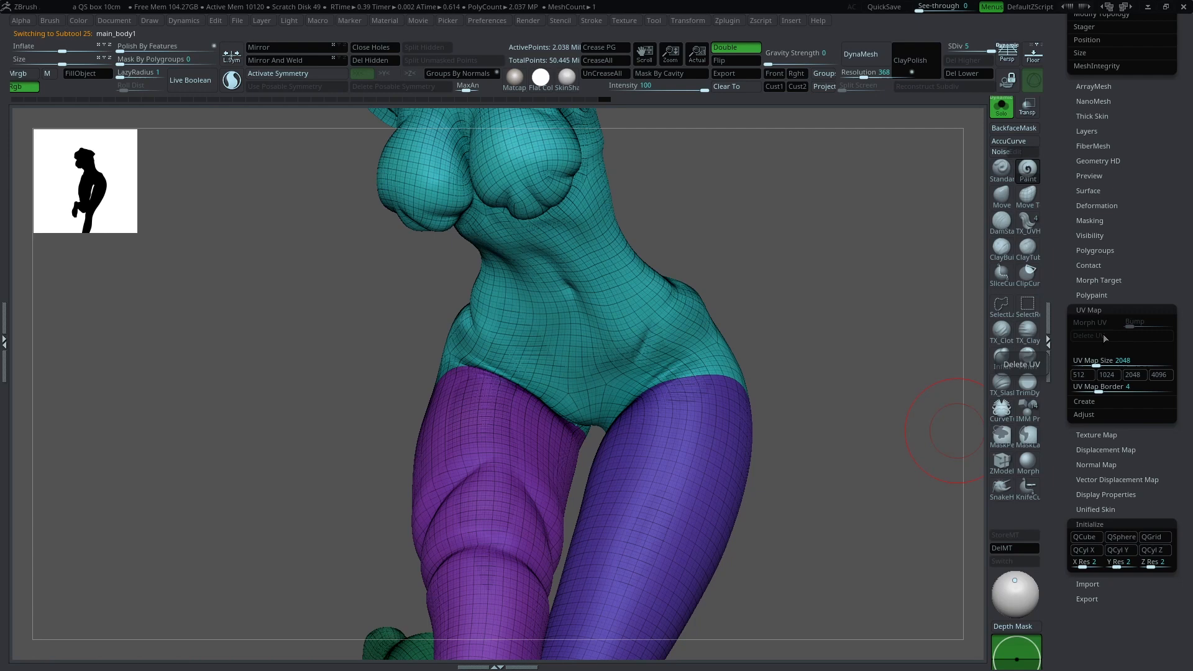
pyautogui.press('Down')
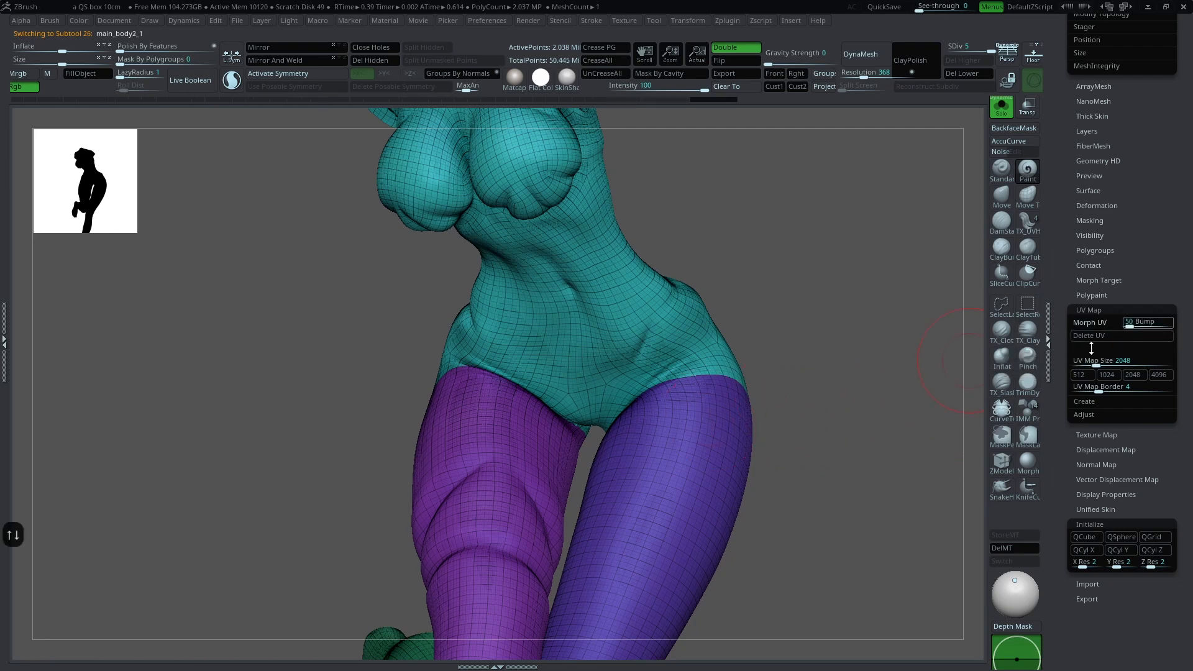
# Step: Delete the main_body1 subtool and duplicate main_body2_1
pyautogui.scroll(10, 1119, 342)
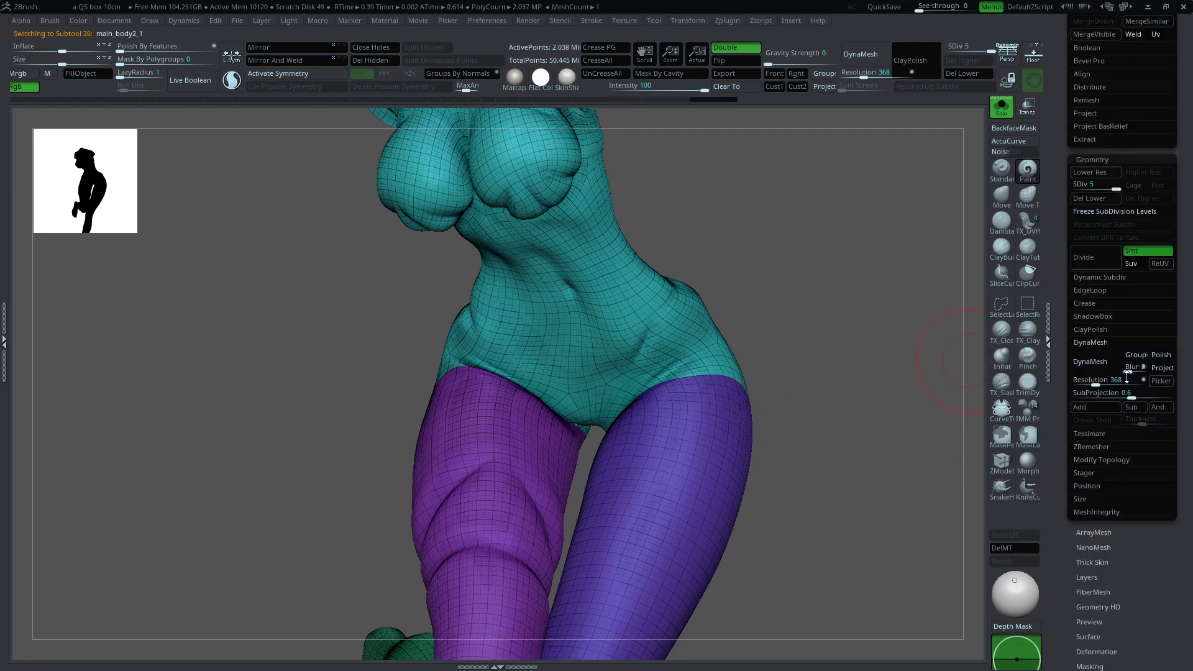
pyautogui.press('Up')
pyautogui.scroll(-2, 1081, 521)
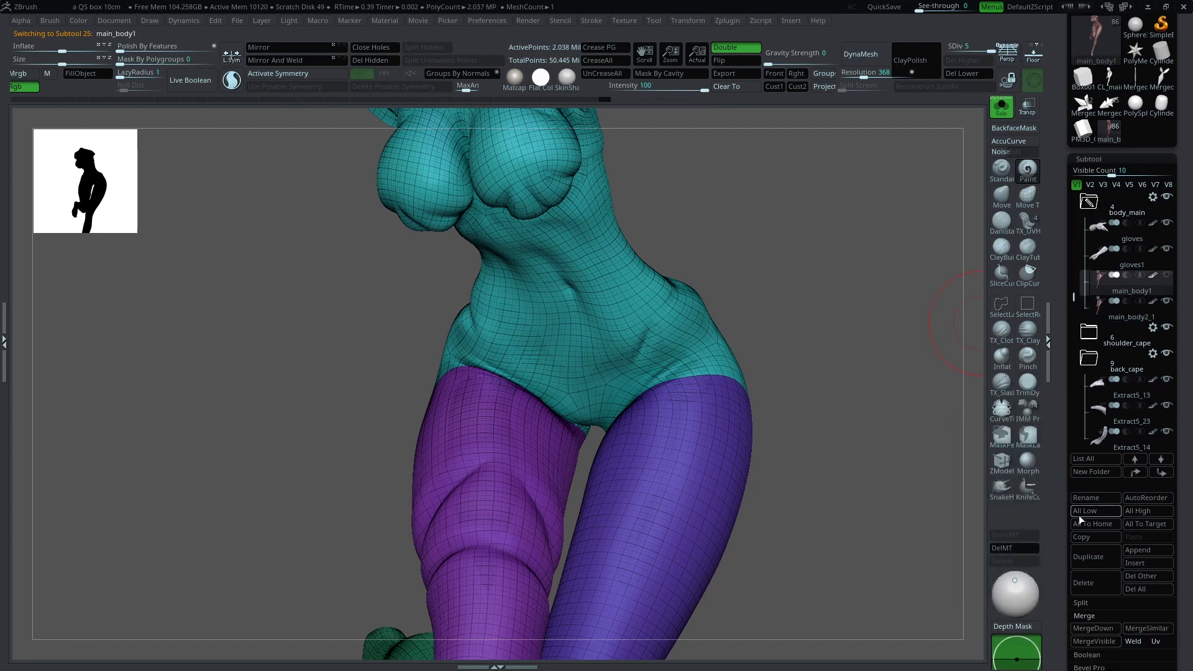
pyautogui.click(1084, 583)
pyautogui.hotkey('ctrl', 'shift', 'd')
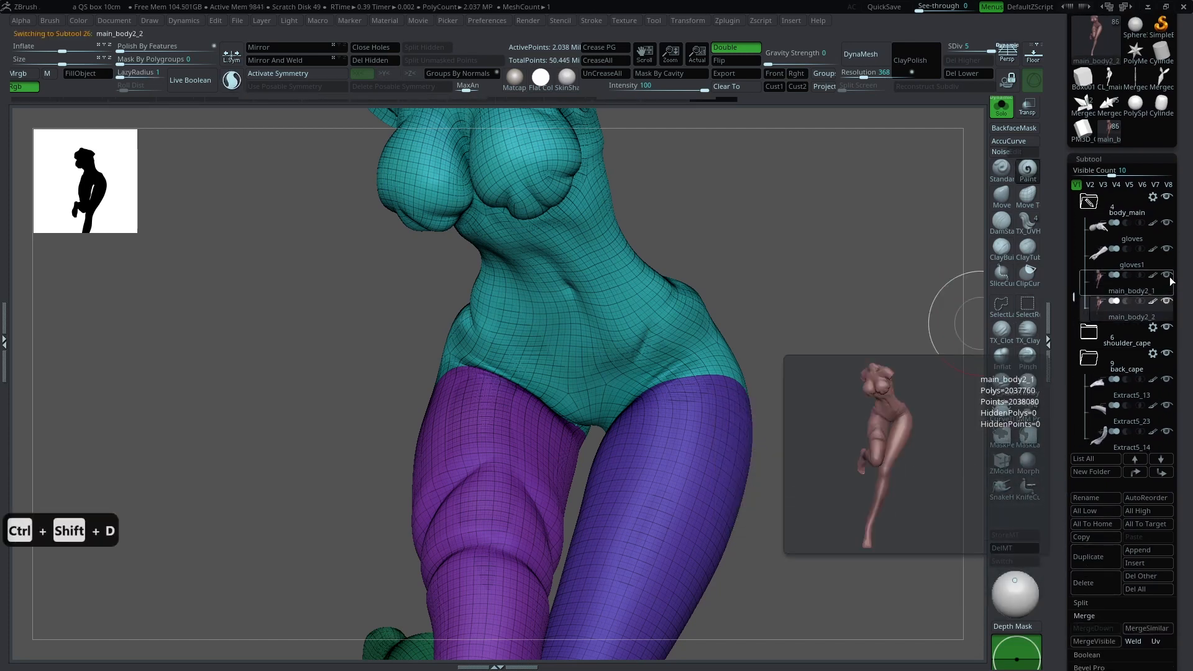
# Step: Morph the duplicated body into its flat UV layout and hide the PolyFrame
pyautogui.scroll(-15, 1055, 378)
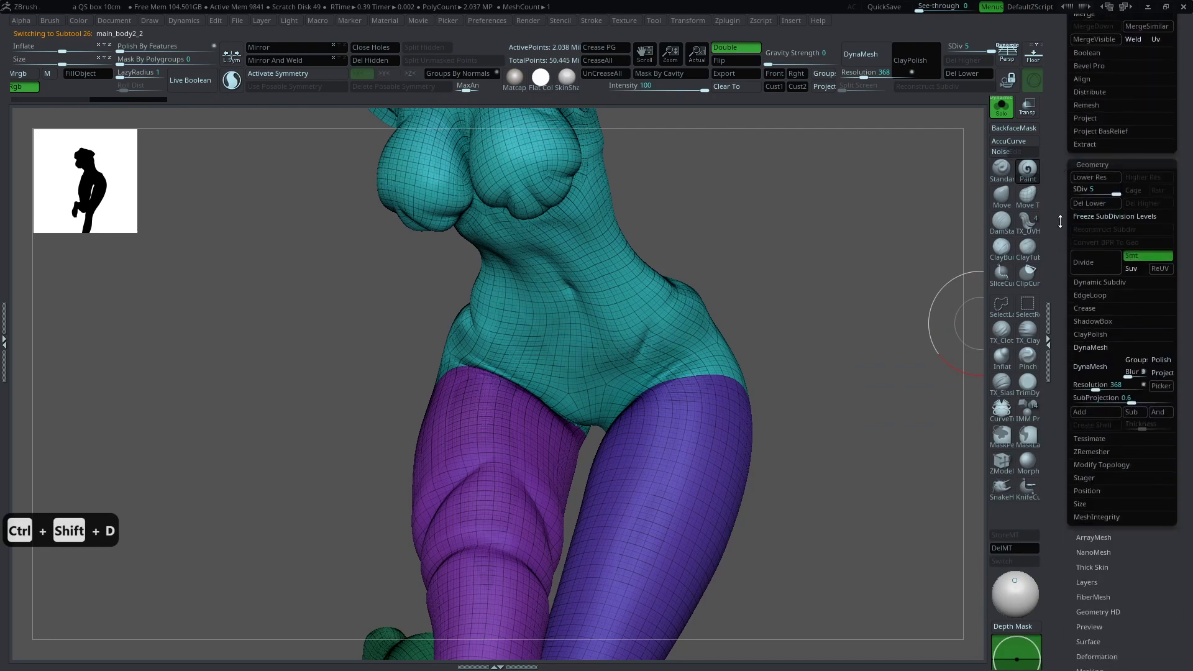
pyautogui.keyDown('alt'); pyautogui.moveTo(878, 279); pyautogui.dragTo(917, 261); pyautogui.keyUp('alt')
pyautogui.press('f')
pyautogui.click(1086, 282)
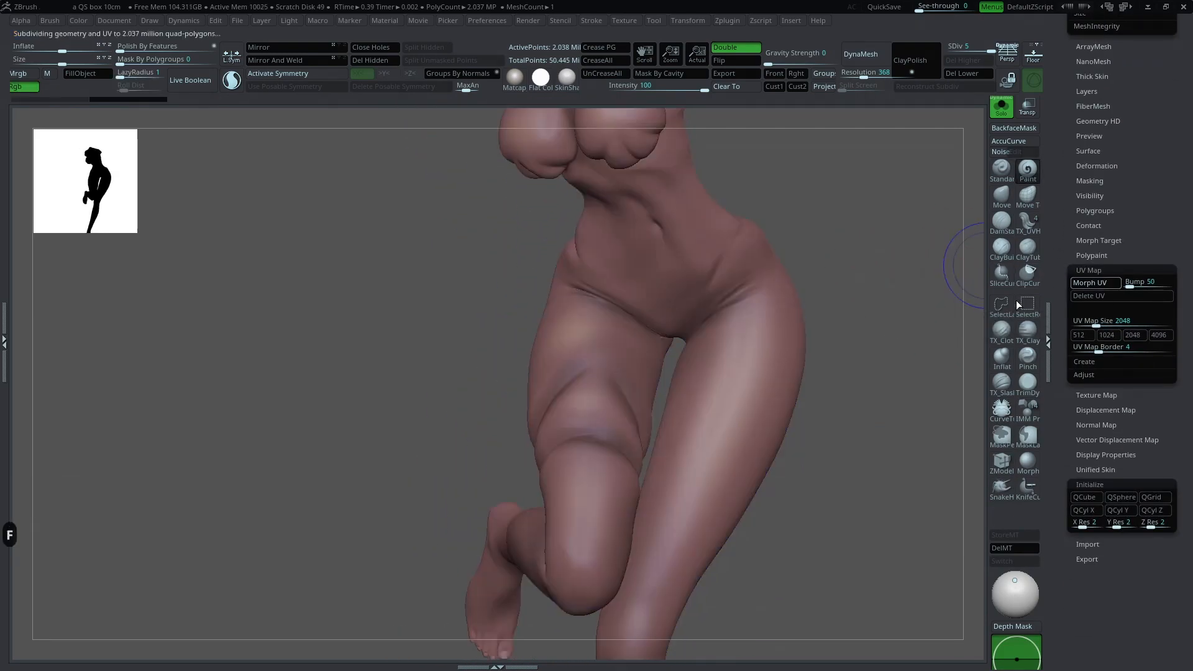
pyautogui.press('f')
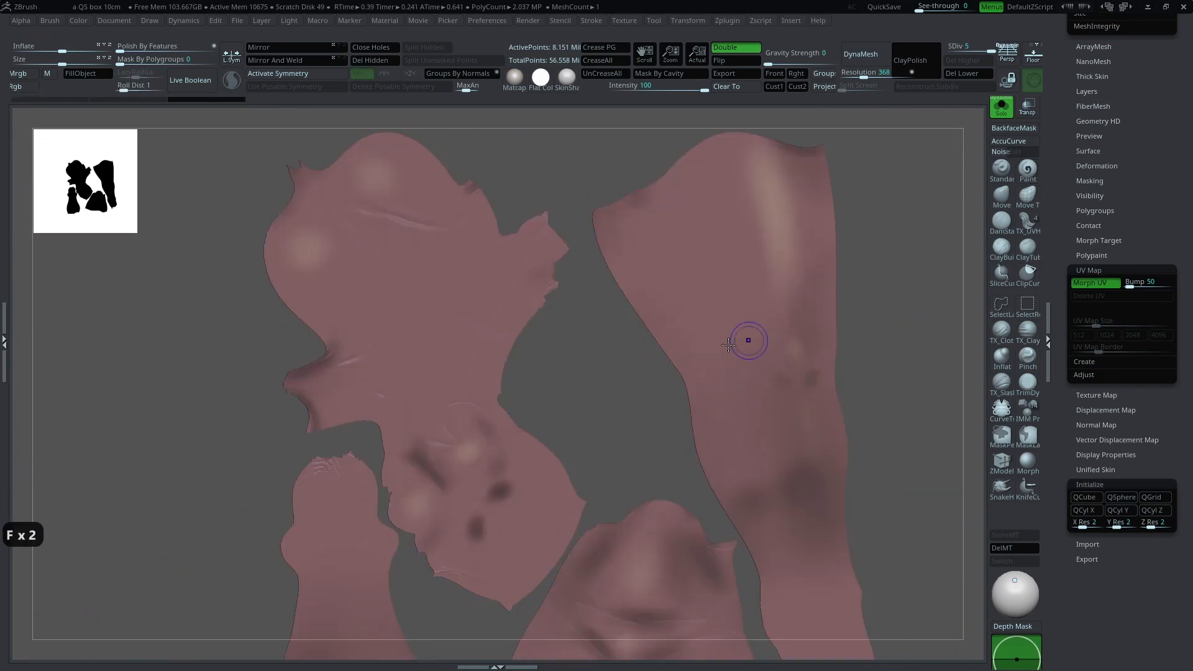
pyautogui.hotkey('shift', 'f')
pyautogui.hotkey('shift', 'f')
pyautogui.hotkey('shift', 'f')
pyautogui.keyDown('alt'); pyautogui.moveTo(931, 277); pyautogui.dragTo(912, 319); pyautogui.keyUp('alt')
pyautogui.hotkey('shift', 'f')
# Step: Try a snowflake stamp on the flattened leg island, checking it against the thigh tattoo in the reference image
pyautogui.moveTo(717, 294); pyautogui.dragTo(790, 358)
pyautogui.hotkey('ctrl', 'z')
pyautogui.press('z')
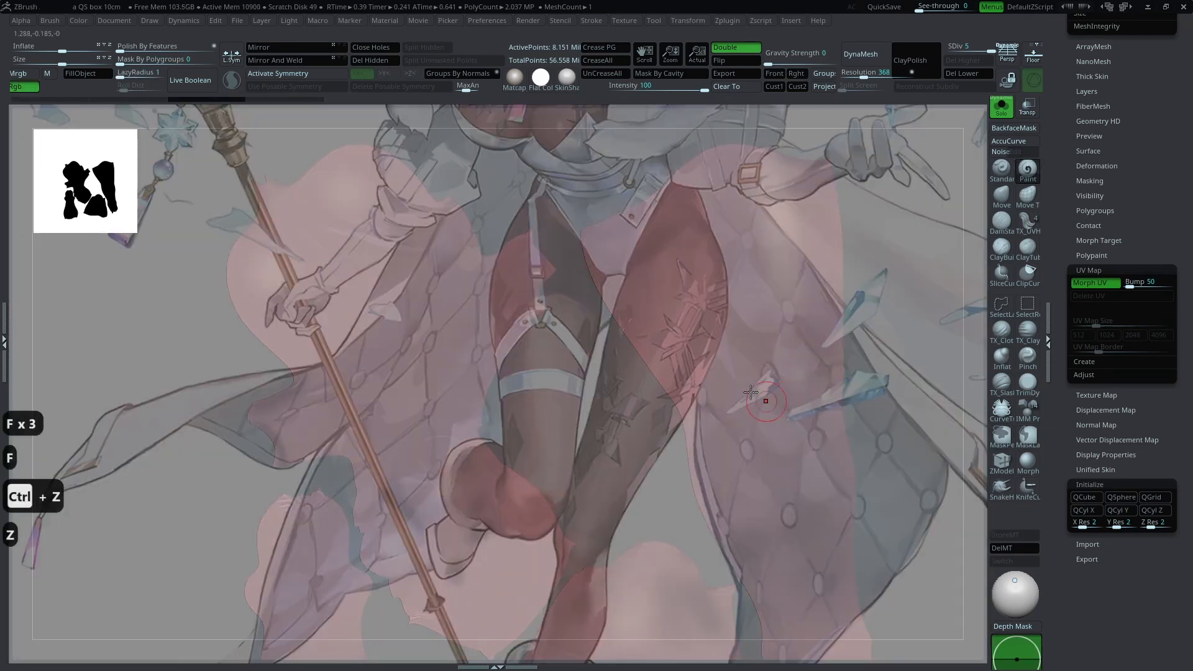
pyautogui.press('z')
pyautogui.press('space')
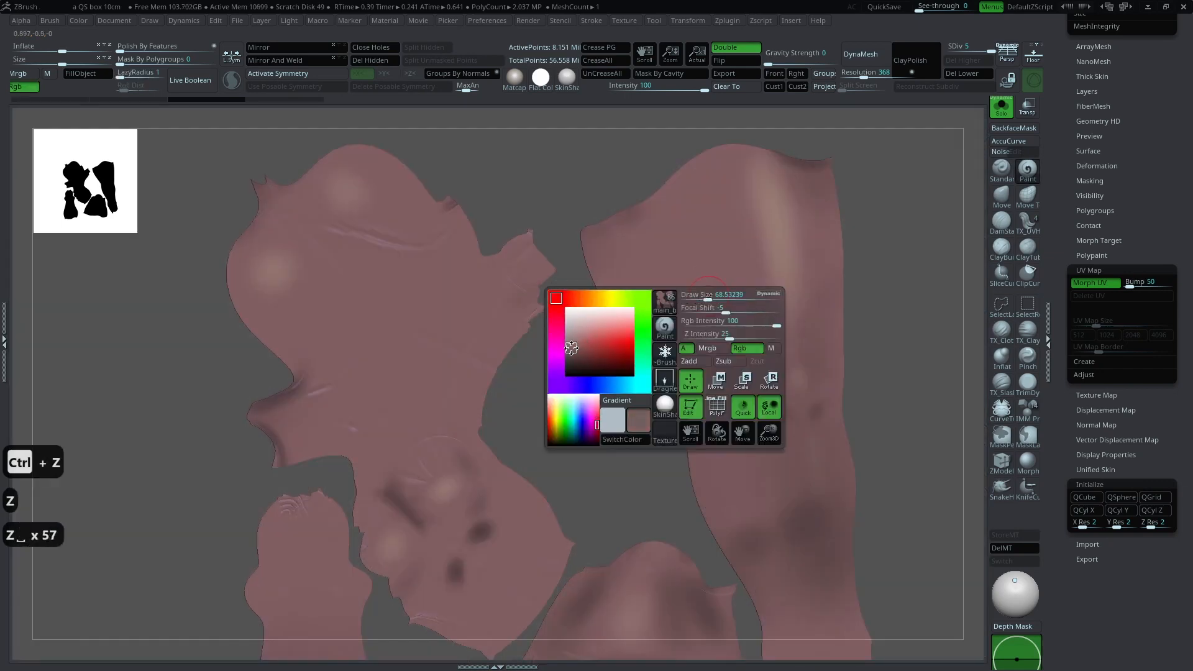
pyautogui.press('z')
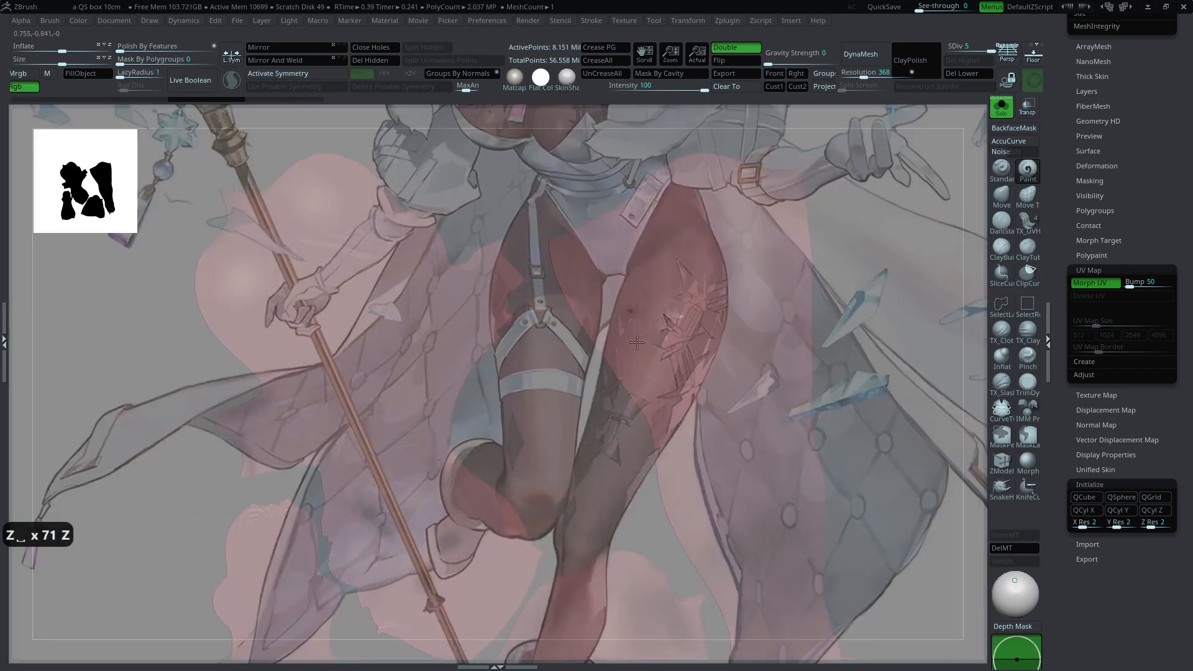
pyautogui.hotkey('ctrl', 'z')
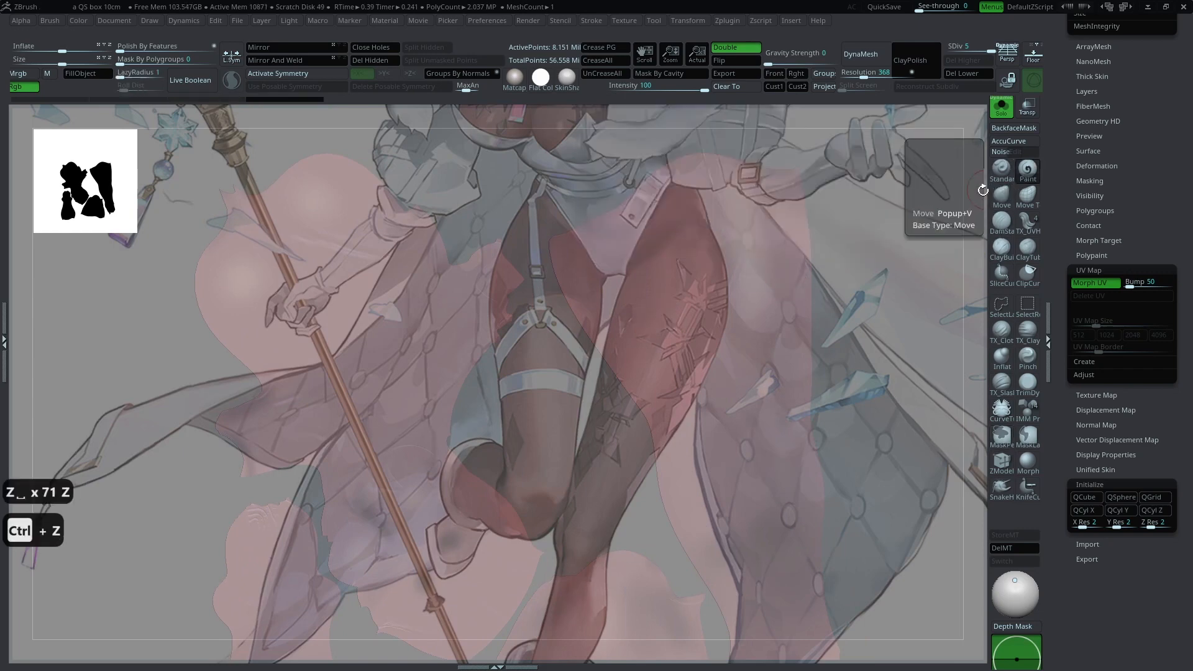
# Step: Reselect the Paint brush and try a pale snowflake stamp on the leg island with the reference image overlaid
pyautogui.press('z')
pyautogui.click(1003, 174)
pyautogui.press('z')
pyautogui.press('z')
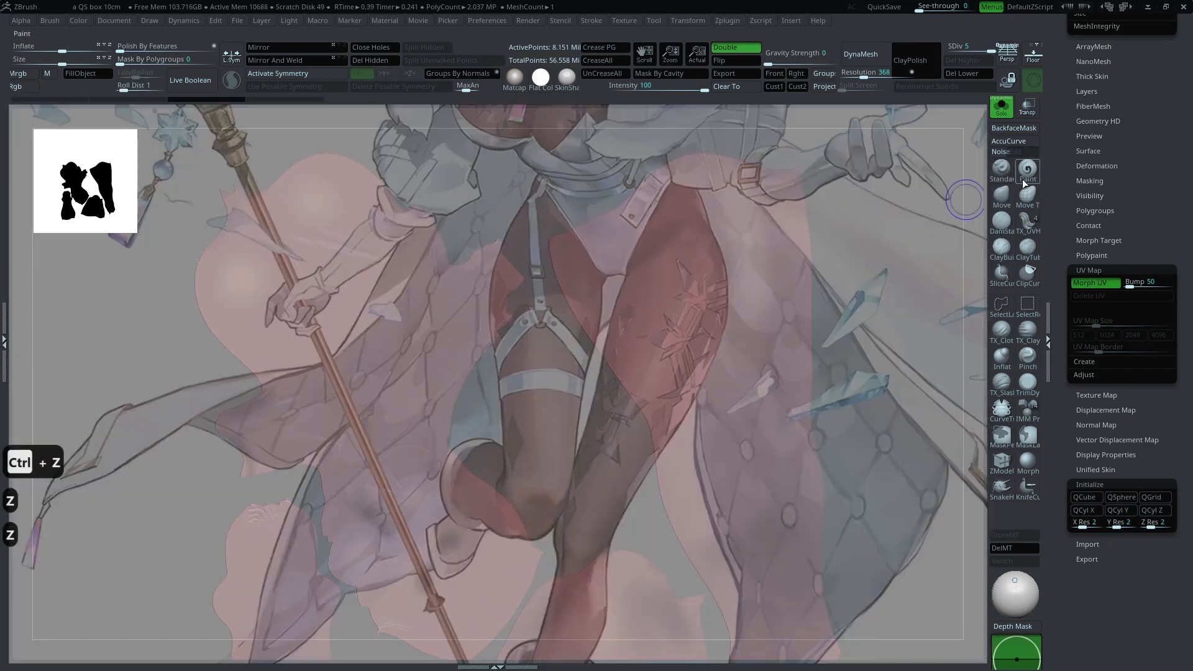
pyautogui.click(1028, 169)
pyautogui.press('z')
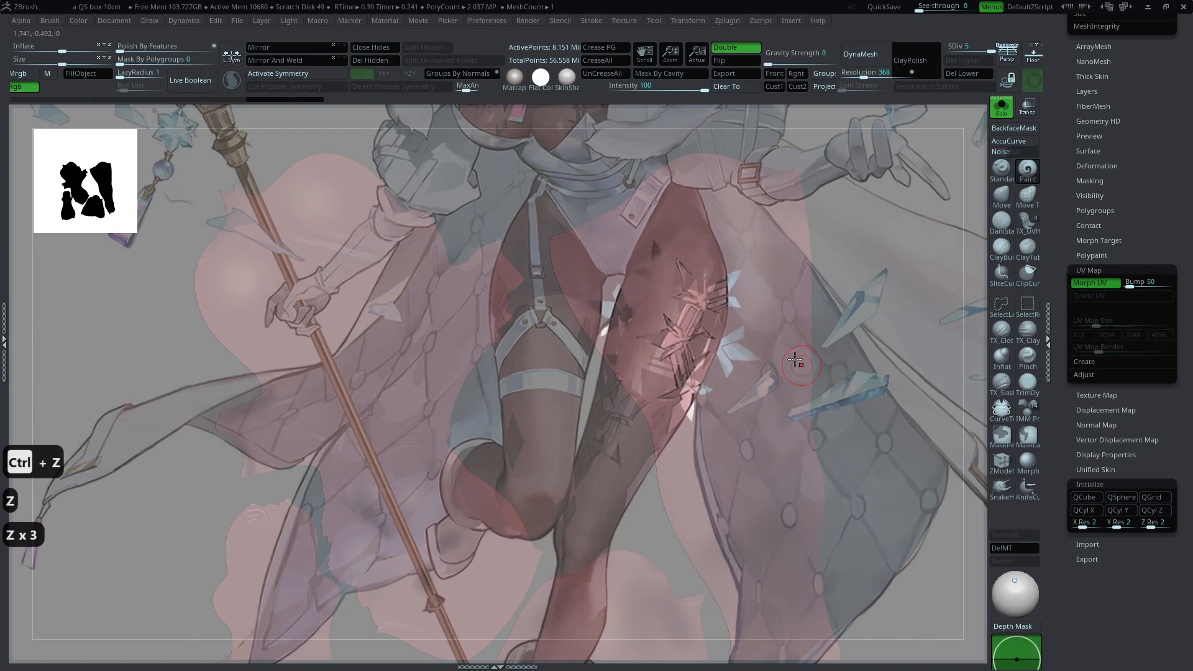
# Step: Hide the reference image, choose a dark brown paint color, and stamp the snowflake on the upper thigh of the flattened leg island
pyautogui.press('z')
pyautogui.press('c')
pyautogui.hotkey('ctrl', 'z')
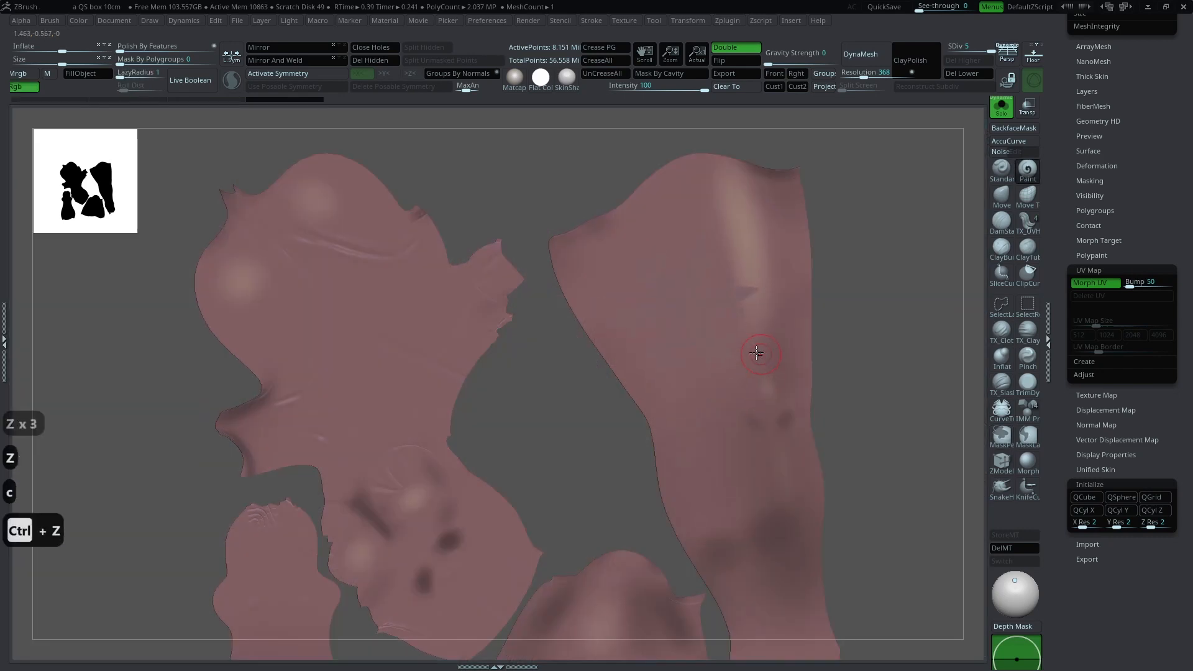
pyautogui.press('space')
pyautogui.hotkey('ctrl', 'z')
pyautogui.moveTo(690, 308); pyautogui.dragTo(794, 365)
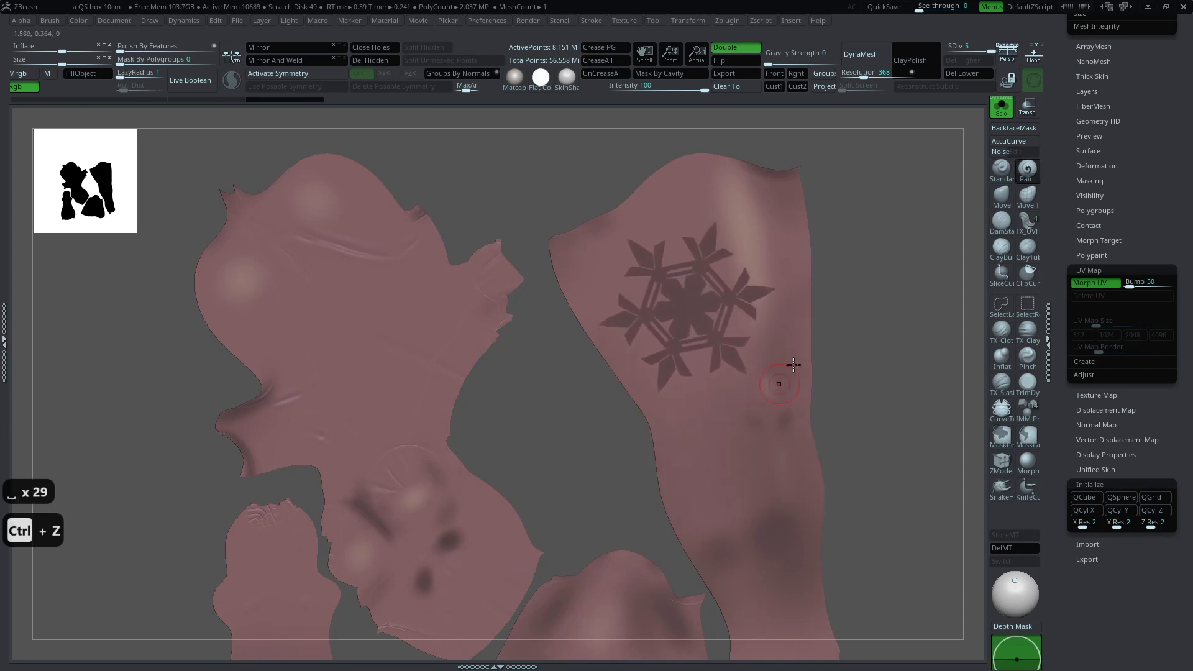
# Step: Check the dark snowflake on the 3D body and undo its stamp on the flattened leg island
pyautogui.click(1094, 282)
pyautogui.keyDown('alt'); pyautogui.moveTo(842, 352); pyautogui.dragTo(902, 225); pyautogui.keyUp('alt')
pyautogui.hotkey('ctrl', 'z')
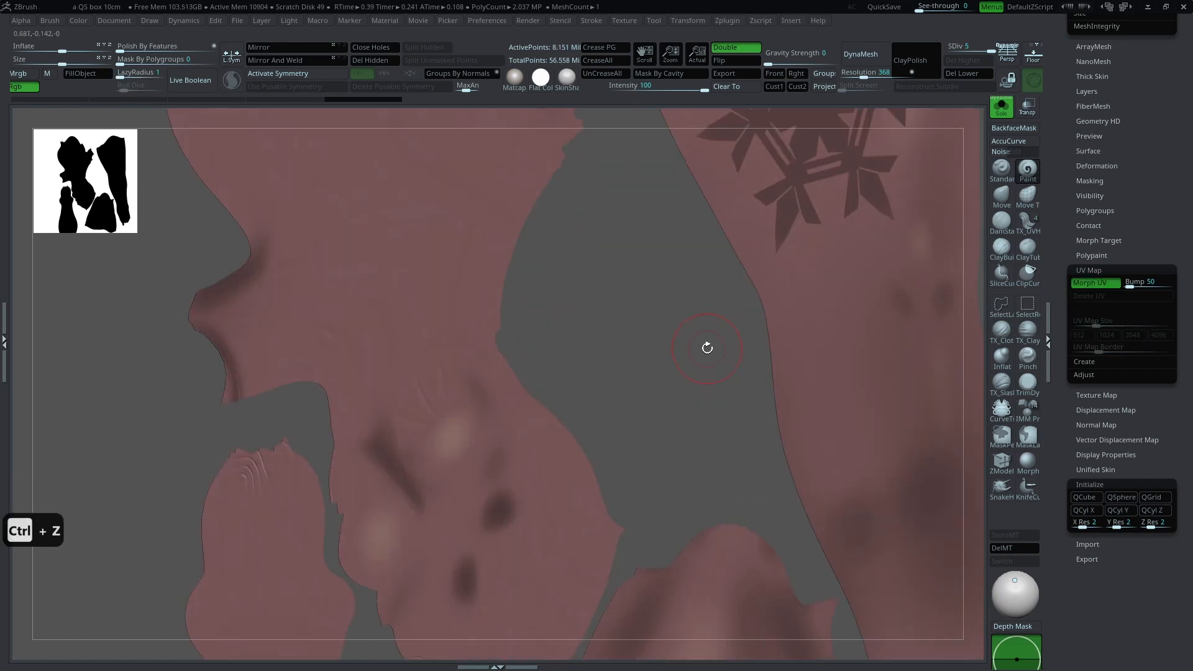
pyautogui.hotkey('ctrl', 'z')
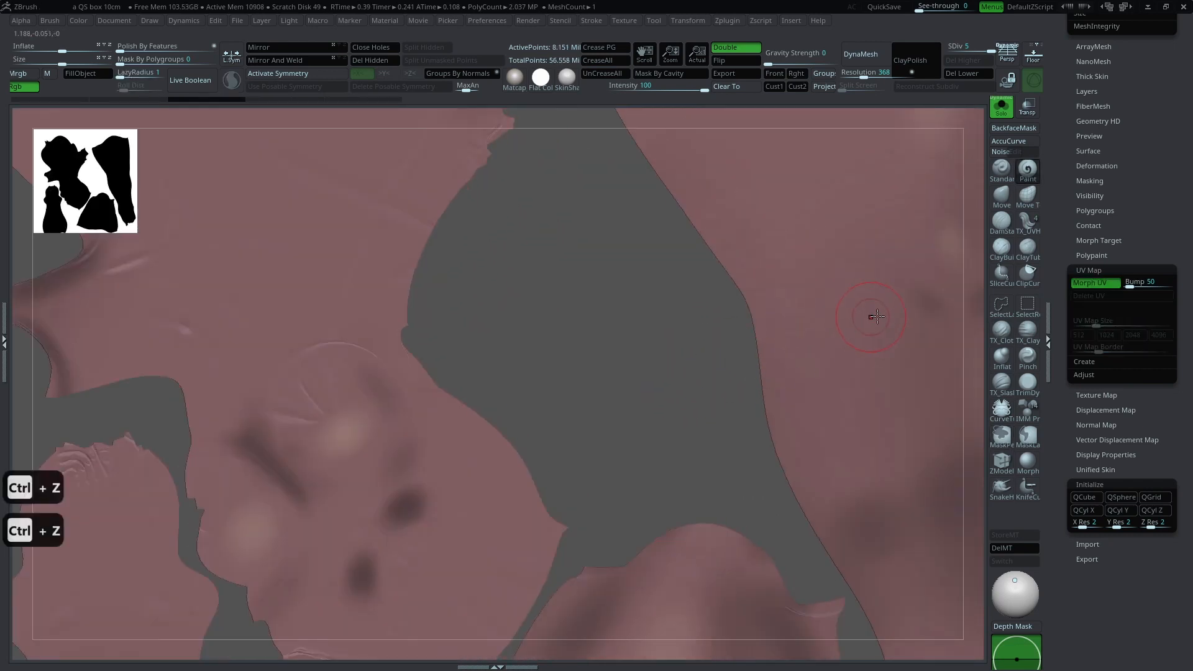
pyautogui.hotkey('ctrl', 'z')
# Step: Try a larger dark snowflake stamp on the leg island and check it on the 3D thigh against the reference image
pyautogui.moveTo(812, 354); pyautogui.dragTo(755, 353)
pyautogui.moveTo(682, 337); pyautogui.dragTo(613, 430)
pyautogui.moveTo(739, 362); pyautogui.dragTo(793, 352)
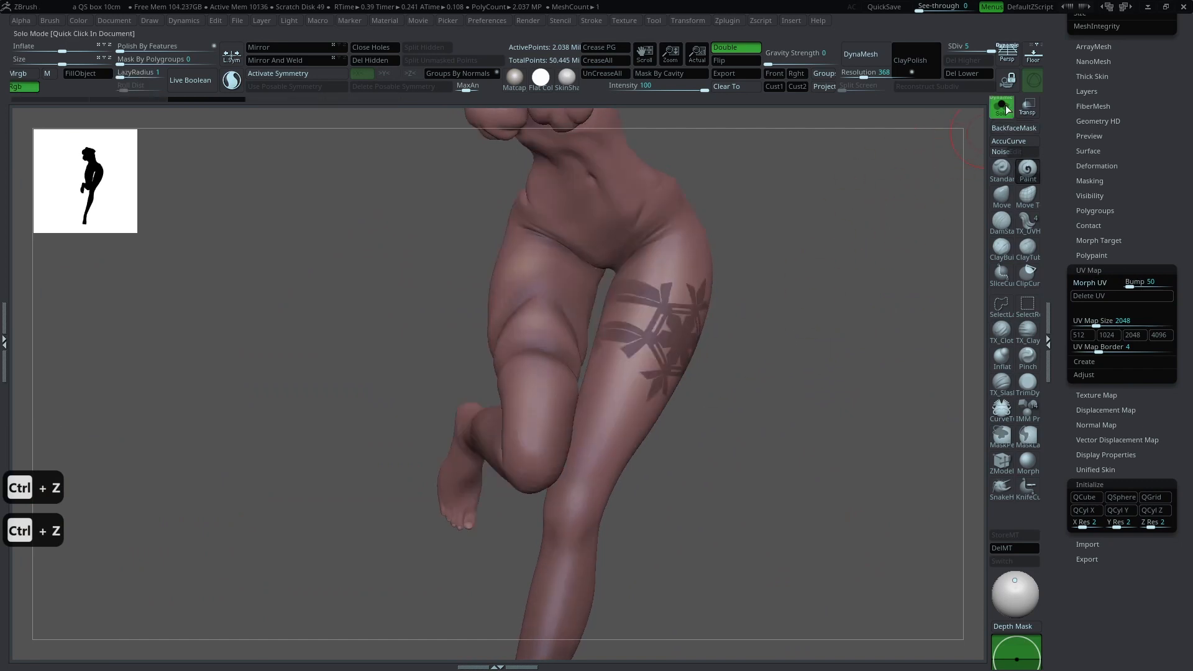
pyautogui.press('z')
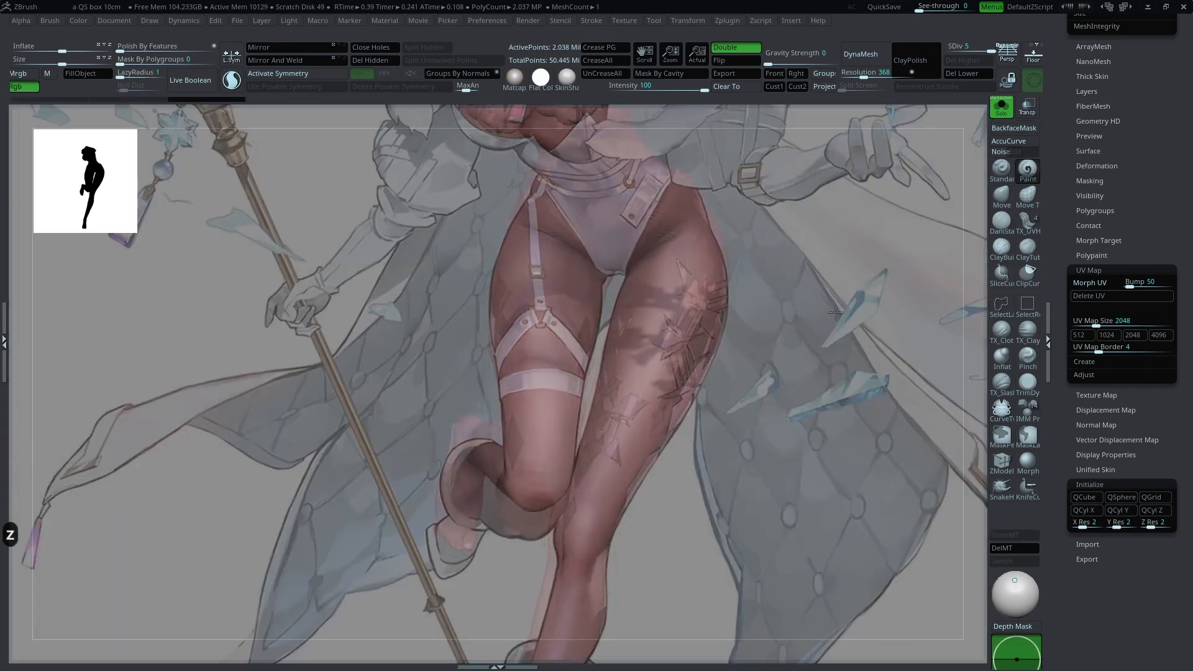
pyautogui.hotkey('ctrl', 'z')
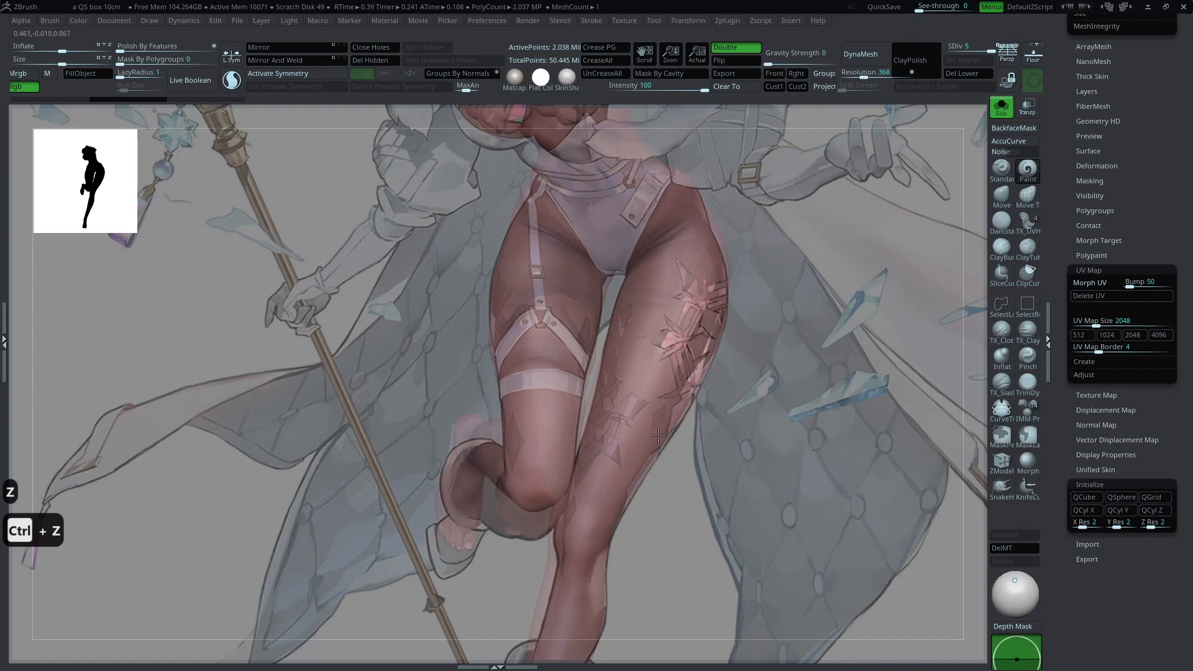
pyautogui.press('z')
pyautogui.moveTo(818, 311); pyautogui.dragTo(785, 320)
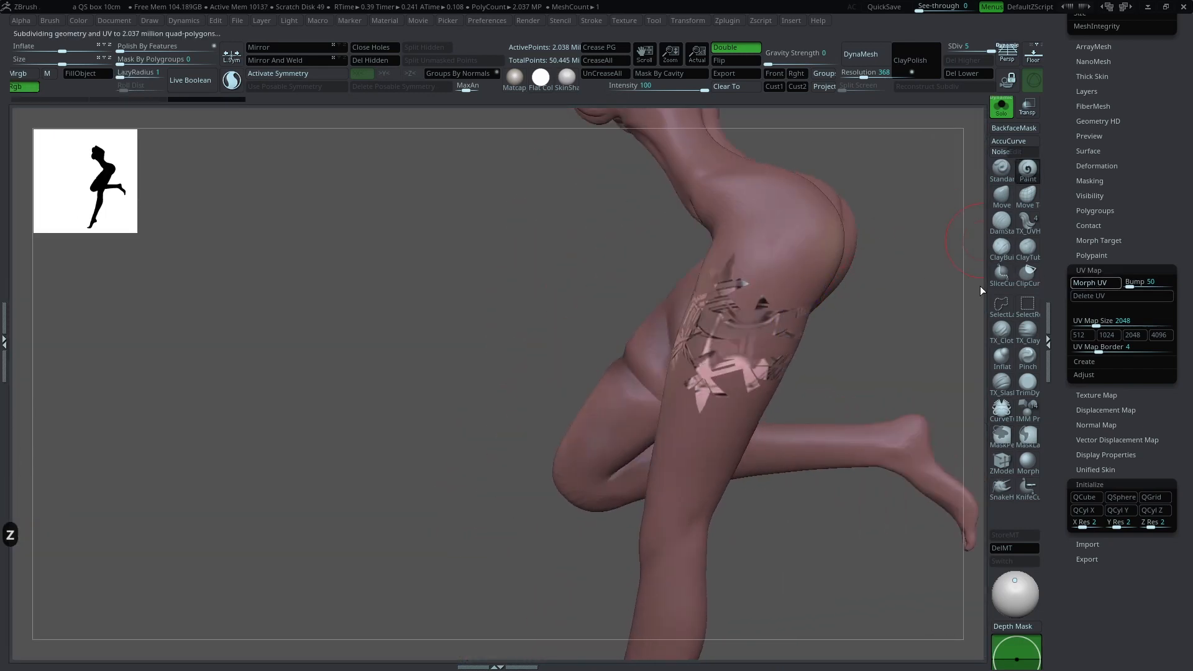
# Step: Undo the leftover pale snowflake stamps on the thigh after inspecting them on the flattened leg island
pyautogui.moveTo(876, 322); pyautogui.dragTo(738, 406)
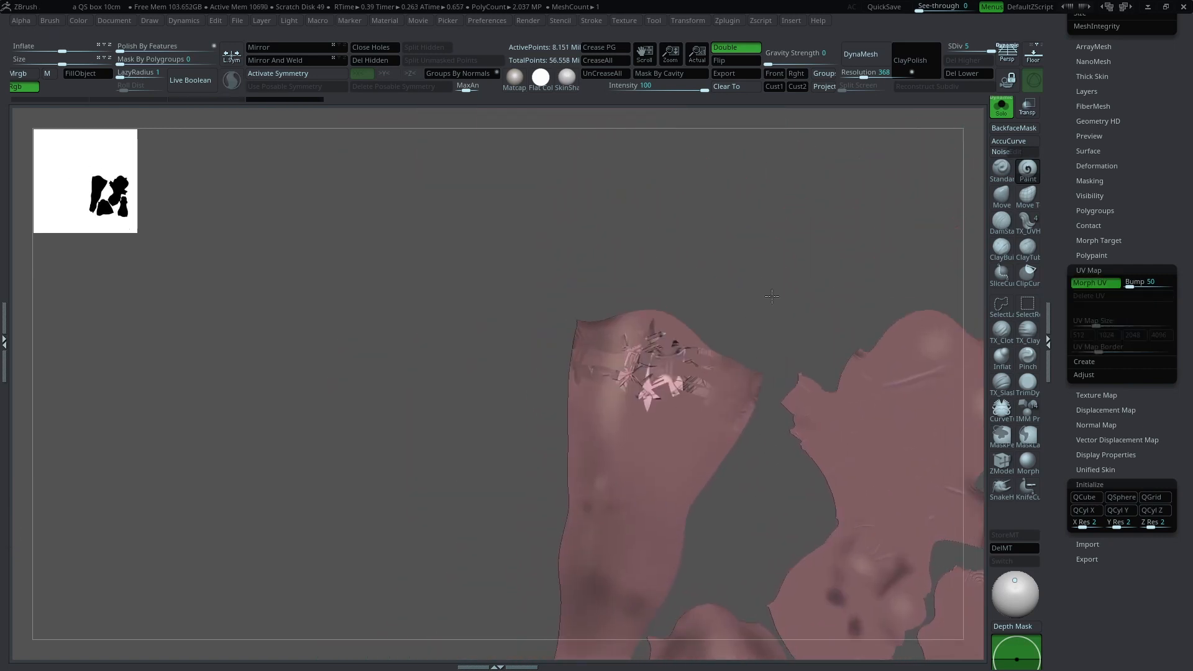
pyautogui.keyDown('alt'); pyautogui.moveTo(769, 281); pyautogui.dragTo(744, 333); pyautogui.keyUp('alt')
pyautogui.keyDown('alt'); pyautogui.moveTo(746, 183); pyautogui.dragTo(595, 314); pyautogui.keyUp('alt')
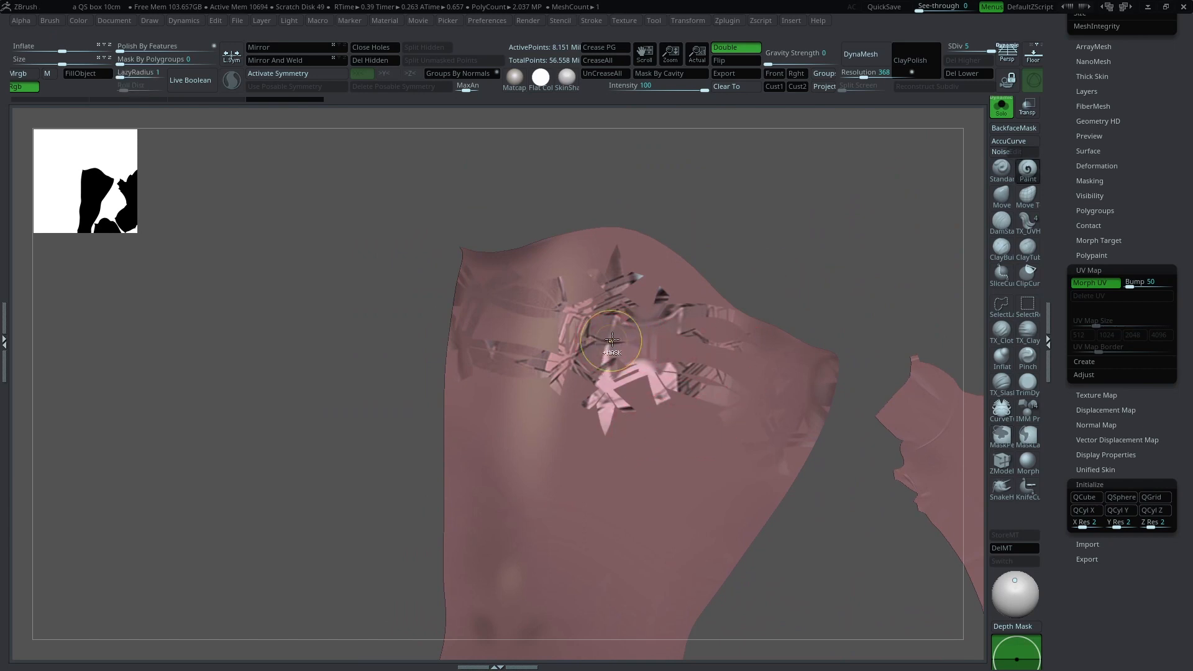
pyautogui.hotkey('ctrl', 'z')
pyautogui.hotkey('ctrl', 'z')
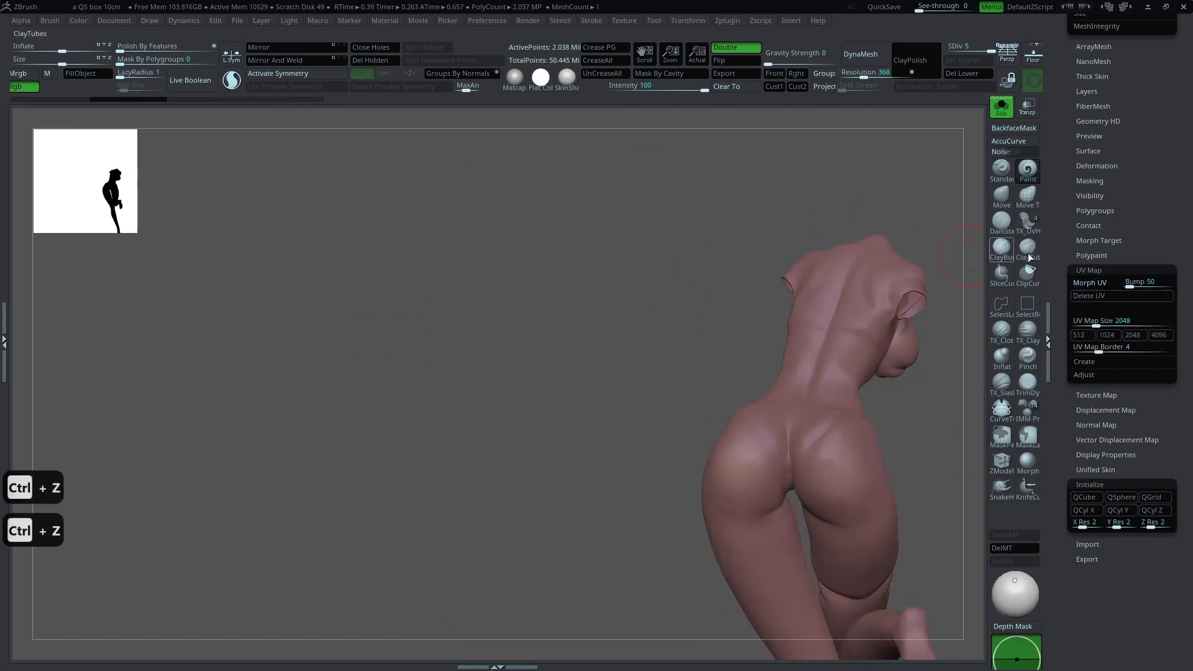
# Step: Morph the body flat, stamp the dark snowflake on the upper leg island, and morph it back to 3D
pyautogui.click(1098, 283)
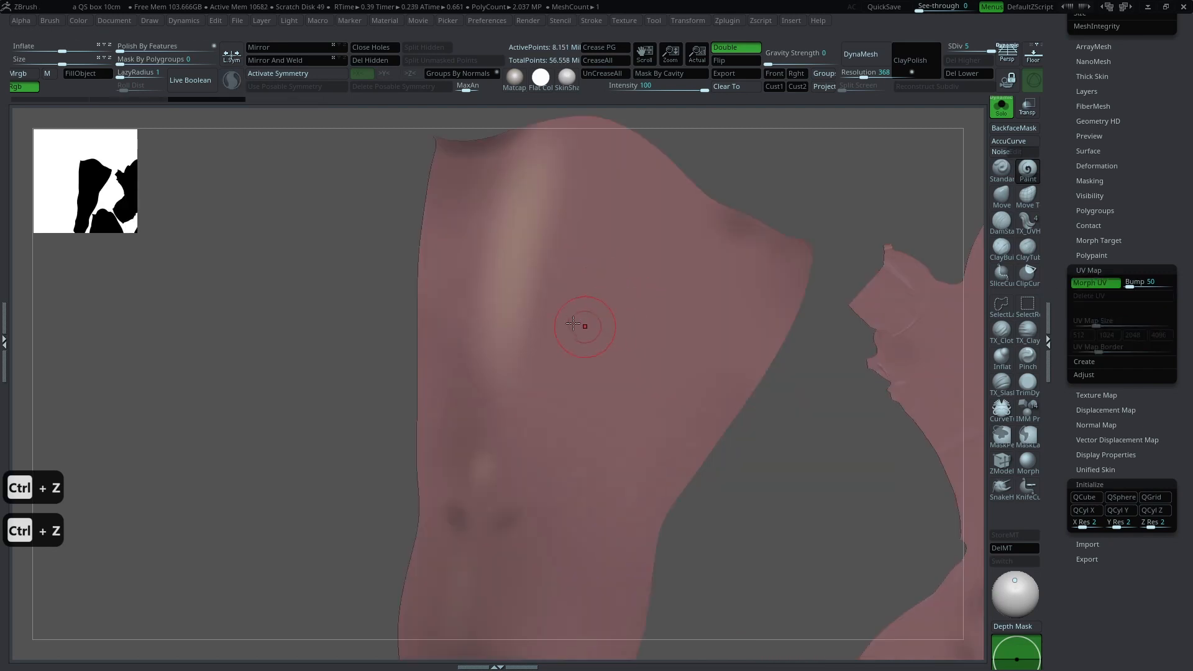
pyautogui.moveTo(588, 280)
pyautogui.mouseDown()
pyautogui.moveTo(604, 336)
pyautogui.moveTo(555, 450)
pyautogui.mouseUp()
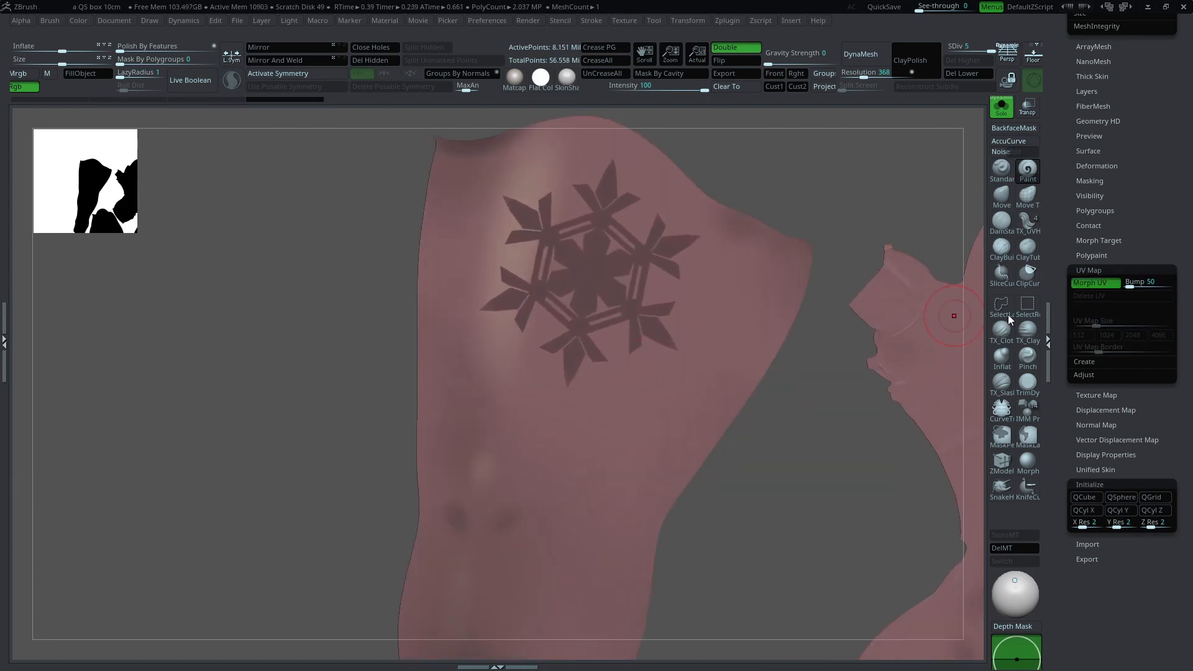
pyautogui.click(1096, 283)
# Step: Compare the thigh snowflake's placement with the tattoo in the reference image and inspect it around the leg
pyautogui.moveTo(951, 399); pyautogui.dragTo(901, 348)
pyautogui.press('z')
pyautogui.moveTo(904, 281); pyautogui.dragTo(918, 223)
pyautogui.moveTo(924, 225); pyautogui.dragTo(916, 229)
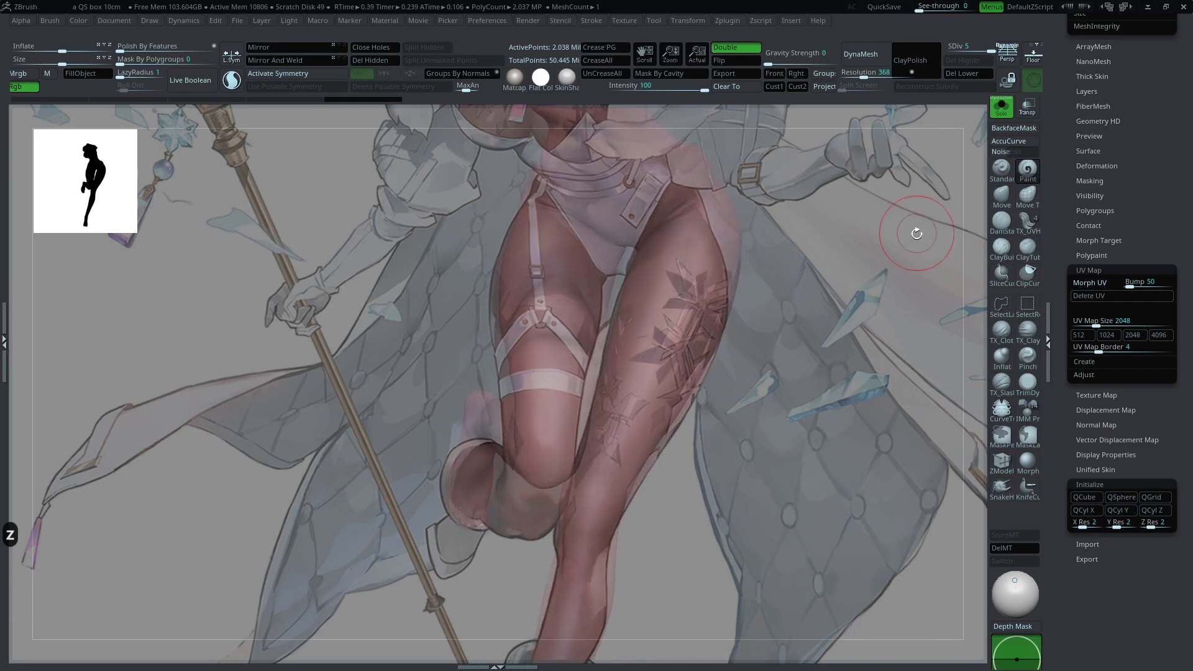
pyautogui.hotkey('shift', 'z')
pyautogui.moveTo(807, 364)
pyautogui.mouseDown()
pyautogui.moveTo(736, 392)
pyautogui.moveTo(901, 373)
pyautogui.moveTo(616, 330)
pyautogui.moveTo(747, 369)
pyautogui.moveTo(569, 412)
pyautogui.moveTo(557, 363)
pyautogui.moveTo(807, 299)
pyautogui.mouseUp()
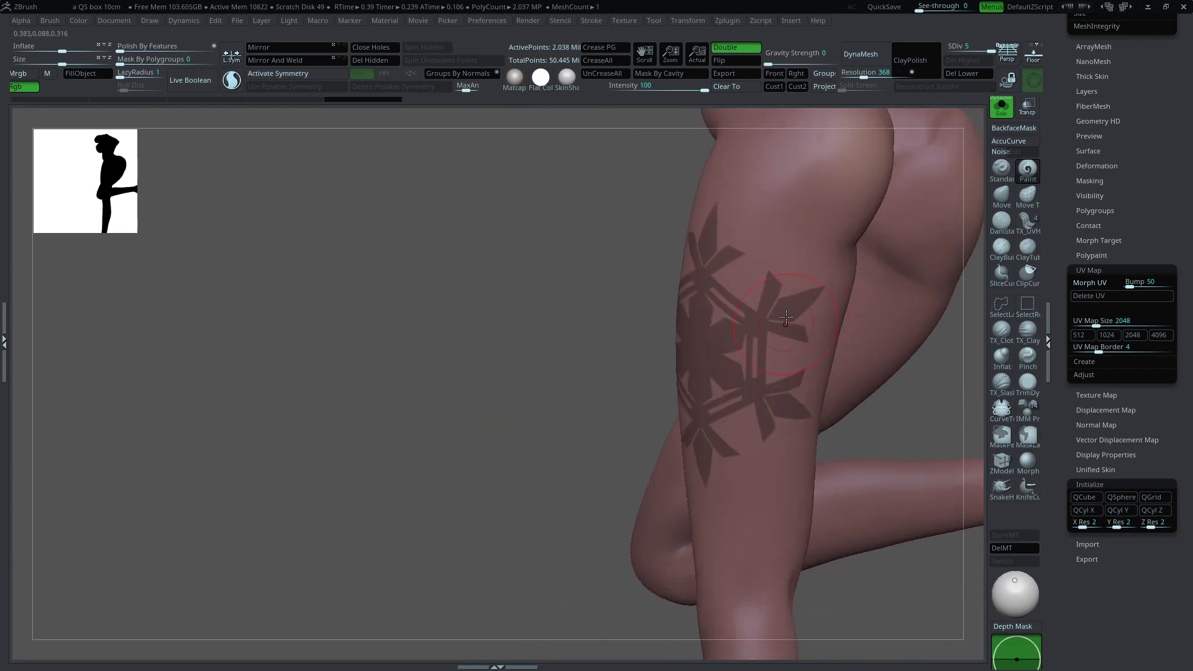
# Step: Try to stamp a second snowflake directly on the 3D leg just above the knee
pyautogui.moveTo(569, 402)
pyautogui.mouseDown()
pyautogui.moveTo(728, 371)
pyautogui.moveTo(578, 437)
pyautogui.moveTo(581, 463)
pyautogui.mouseUp()
pyautogui.moveTo(651, 444); pyautogui.dragTo(752, 444, button='right')
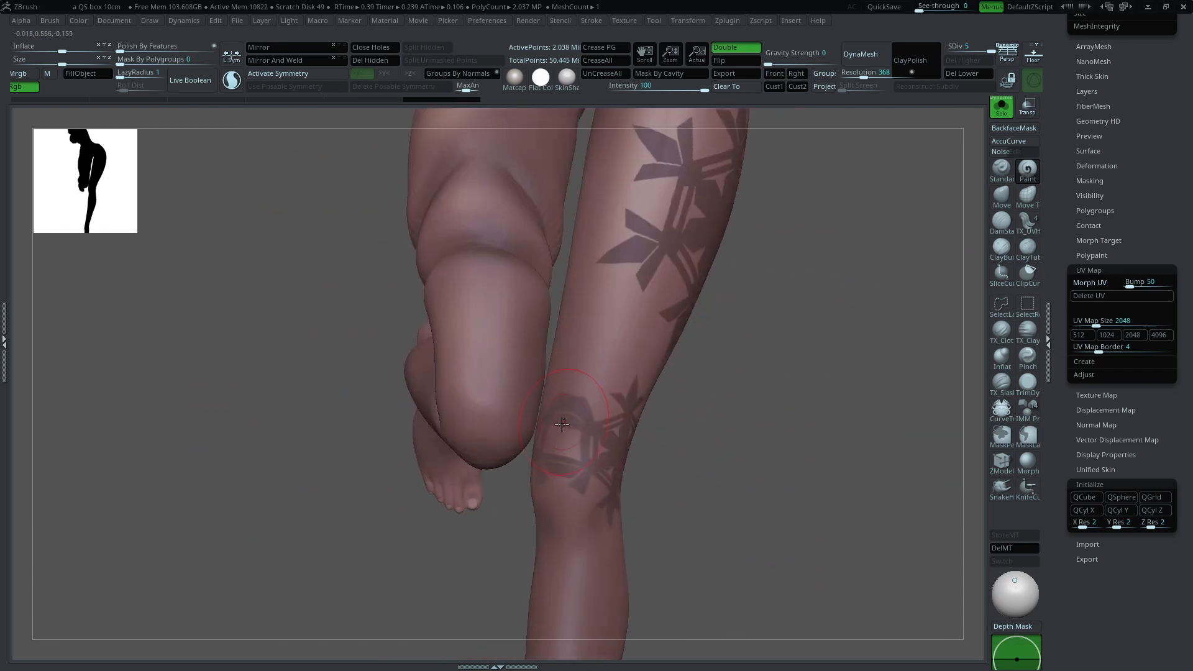
pyautogui.hotkey('ctrl', 'z')
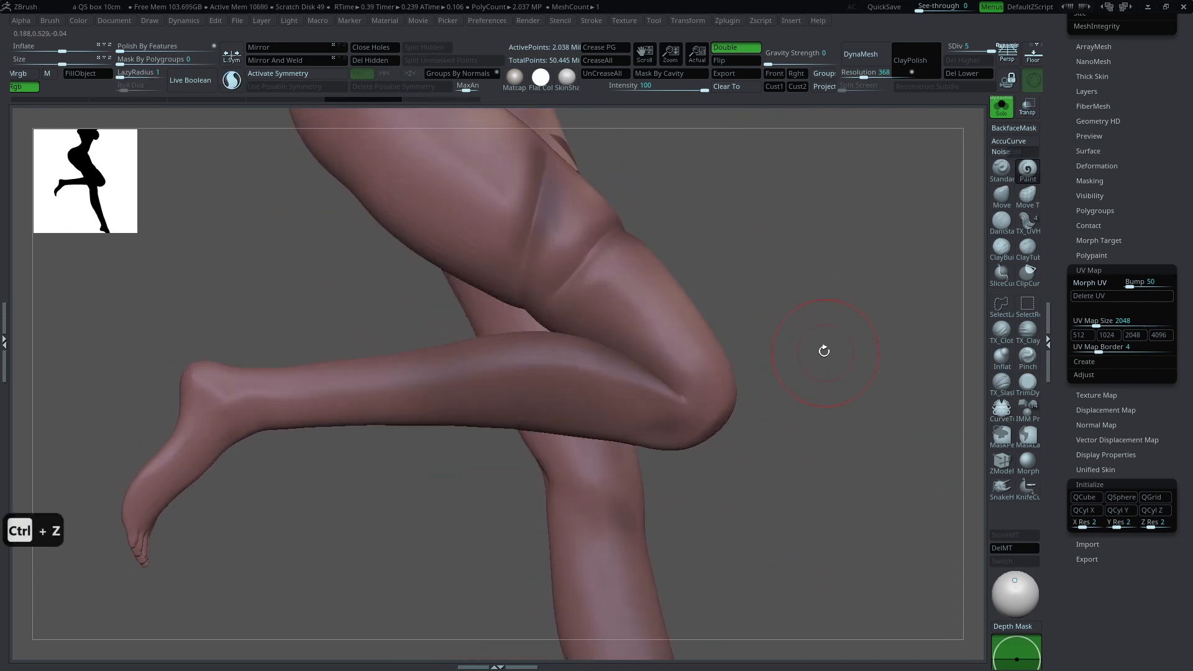
# Step: Reselect the Paint brush and morph the body flat to examine the thigh snowflake on the leg island, returning to 3D
pyautogui.press('f')
pyautogui.press('f')
pyautogui.click(1028, 169)
pyautogui.click(1093, 284)
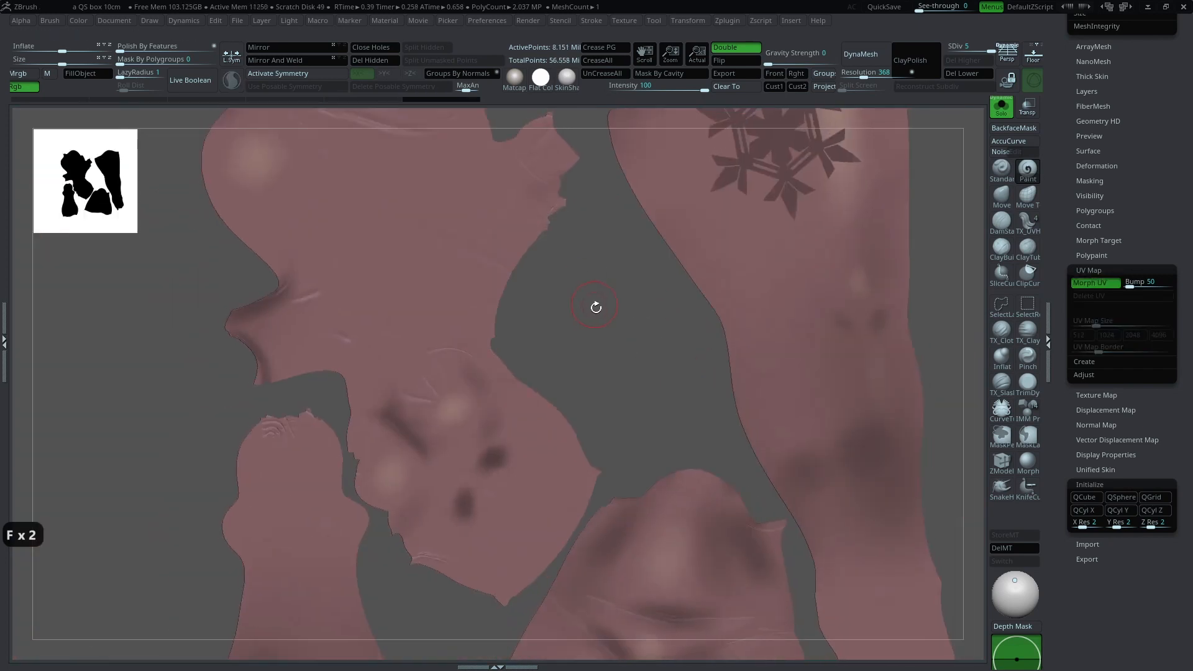
pyautogui.moveTo(594, 301); pyautogui.dragTo(700, 294)
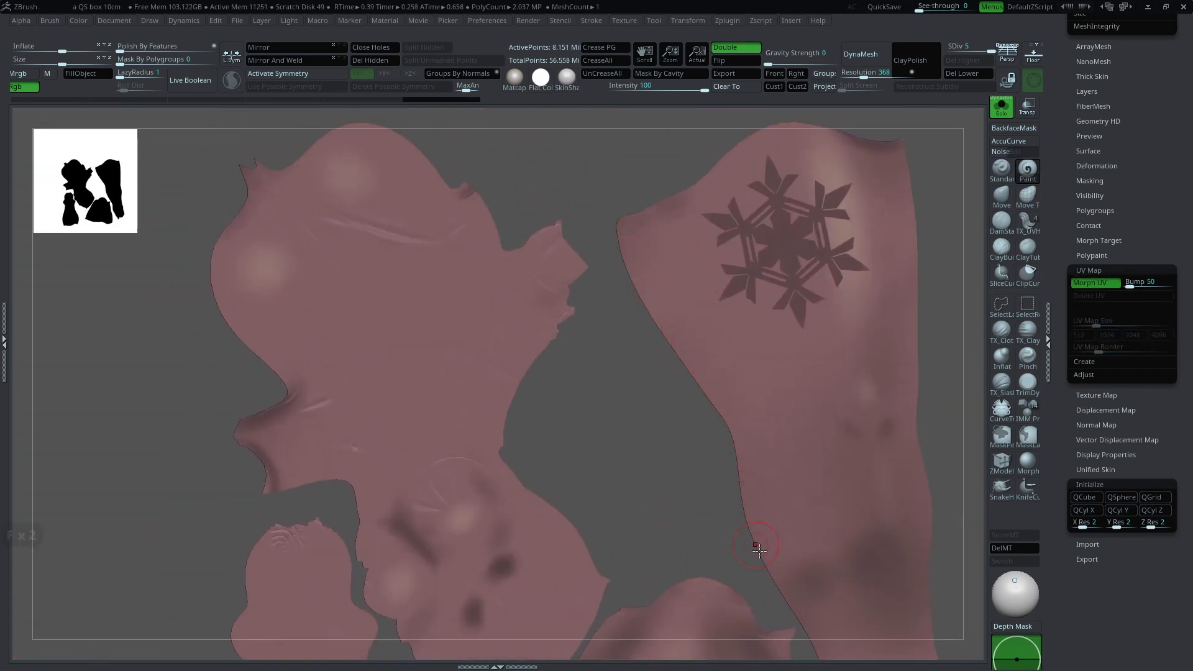
pyautogui.keyDown('alt'); pyautogui.moveTo(954, 244); pyautogui.dragTo(877, 245); pyautogui.keyUp('alt')
pyautogui.press('f')
pyautogui.press('f')
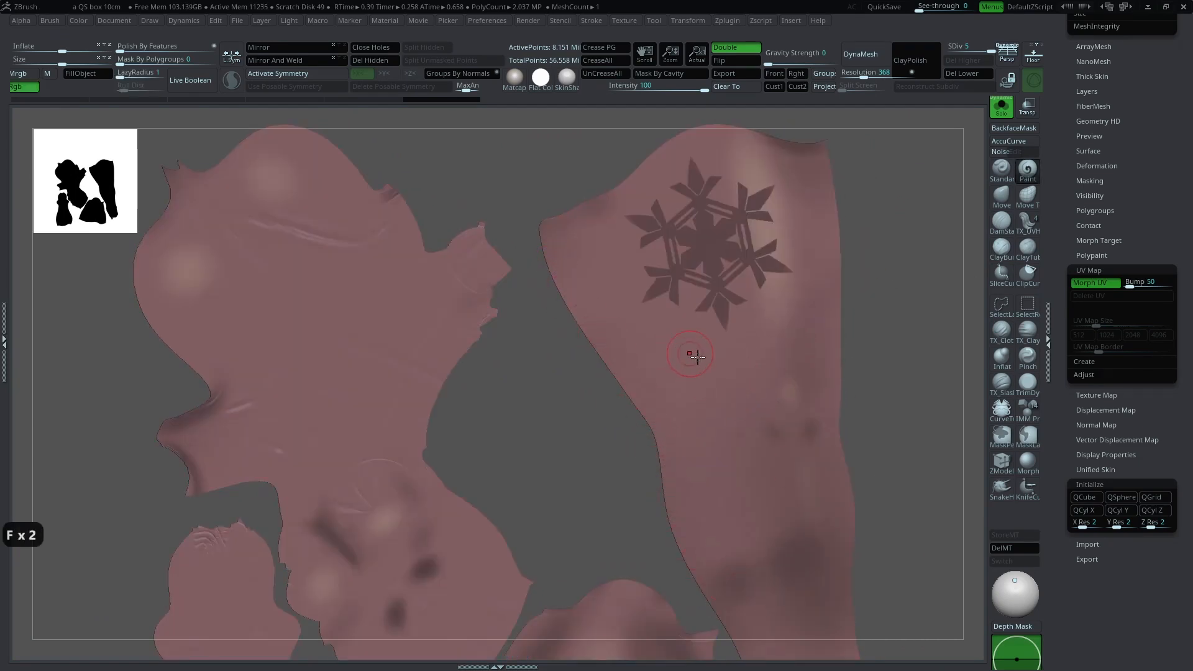
pyautogui.click(1088, 283)
# Step: Isolate the polygroup of the standing leg that carries the thigh tattoo
pyautogui.moveTo(862, 333); pyautogui.dragTo(832, 366)
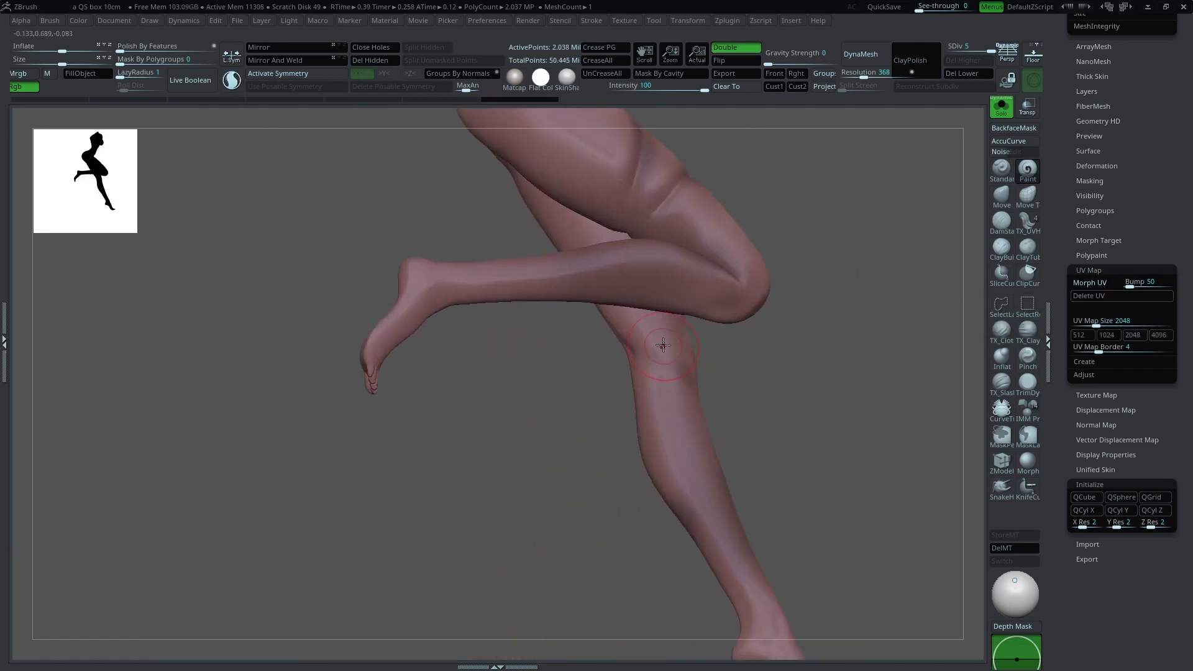
pyautogui.keyDown('ctrl'); pyautogui.keyDown('shift'); pyautogui.click(648, 336); pyautogui.keyUp('shift'); pyautogui.keyUp('ctrl')
pyautogui.moveTo(746, 288); pyautogui.dragTo(729, 334)
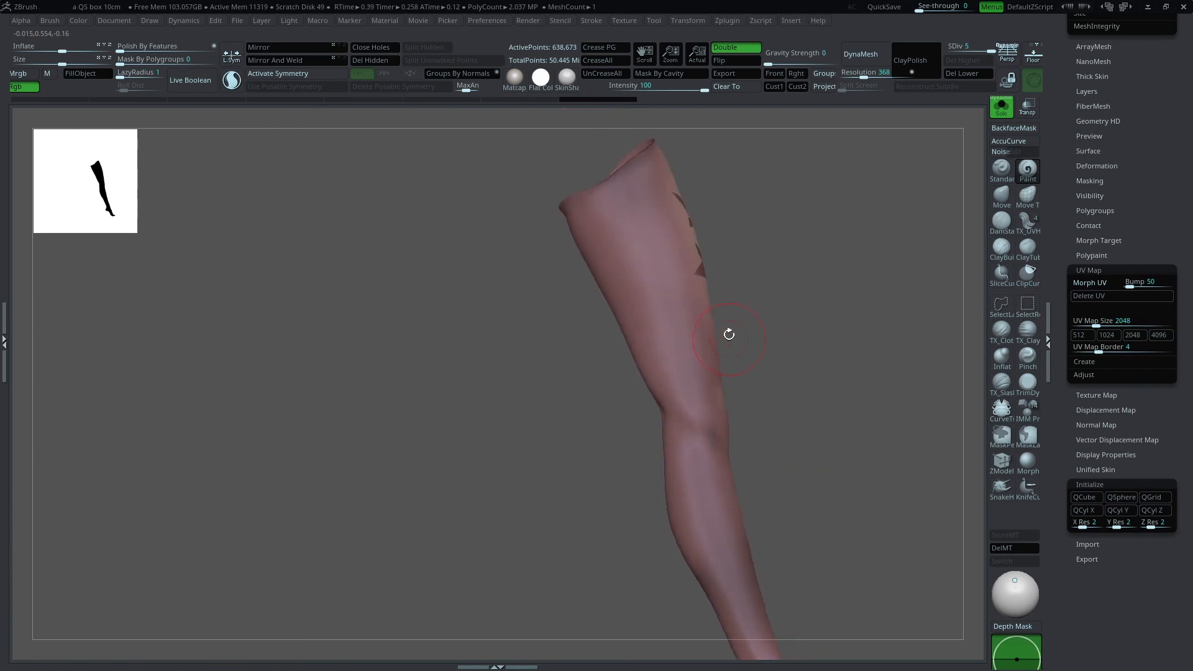
# Step: Try a second snowflake stamp on the inner side of the isolated leg, just above the knee
pyautogui.moveTo(675, 376); pyautogui.dragTo(689, 403)
pyautogui.moveTo(801, 374); pyautogui.dragTo(743, 381)
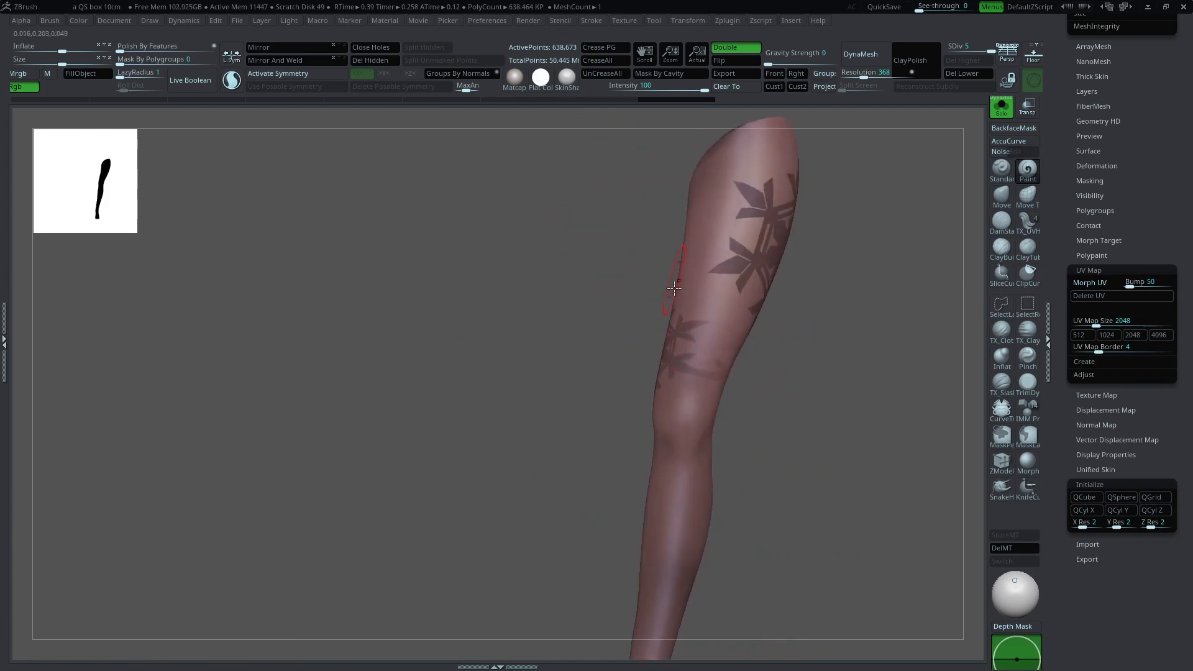
pyautogui.keyDown('shift'); pyautogui.moveTo(870, 314); pyautogui.dragTo(875, 303); pyautogui.keyUp('shift')
pyautogui.keyDown('shift'); pyautogui.moveTo(964, 311); pyautogui.dragTo(780, 357); pyautogui.keyUp('shift')
pyautogui.hotkey('ctrl', 'z')
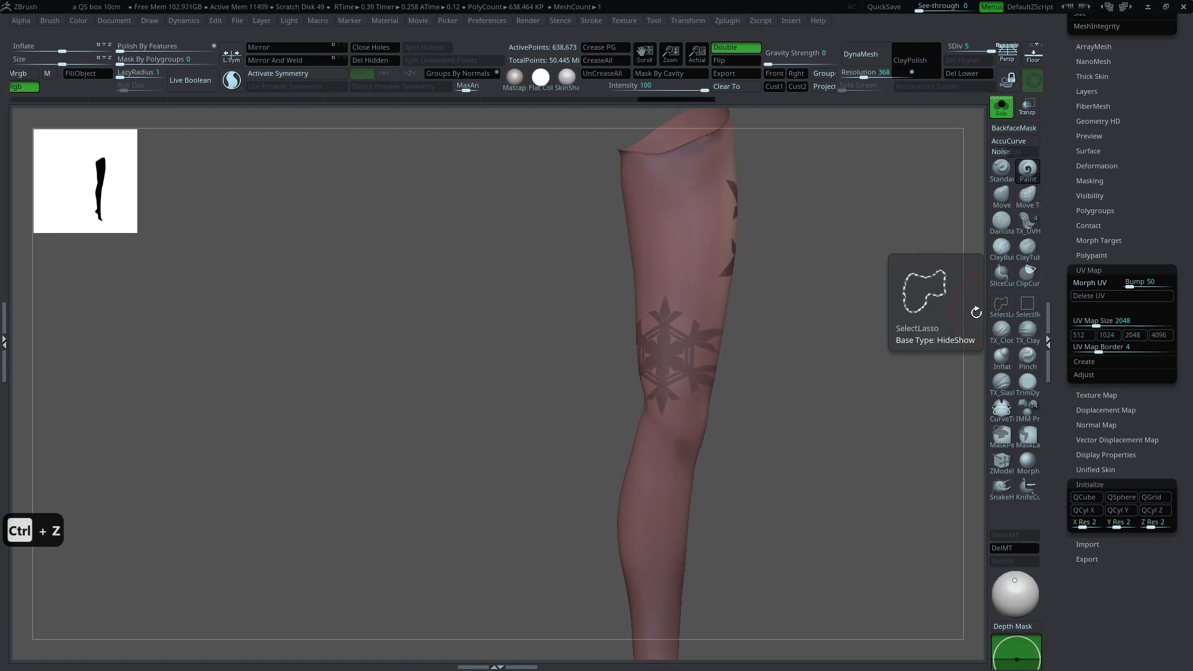
# Step: Show the whole body and morph it flat to examine the knee snowflake on the leg island, returning to 3D
pyautogui.hotkey('ctrl', 'z')
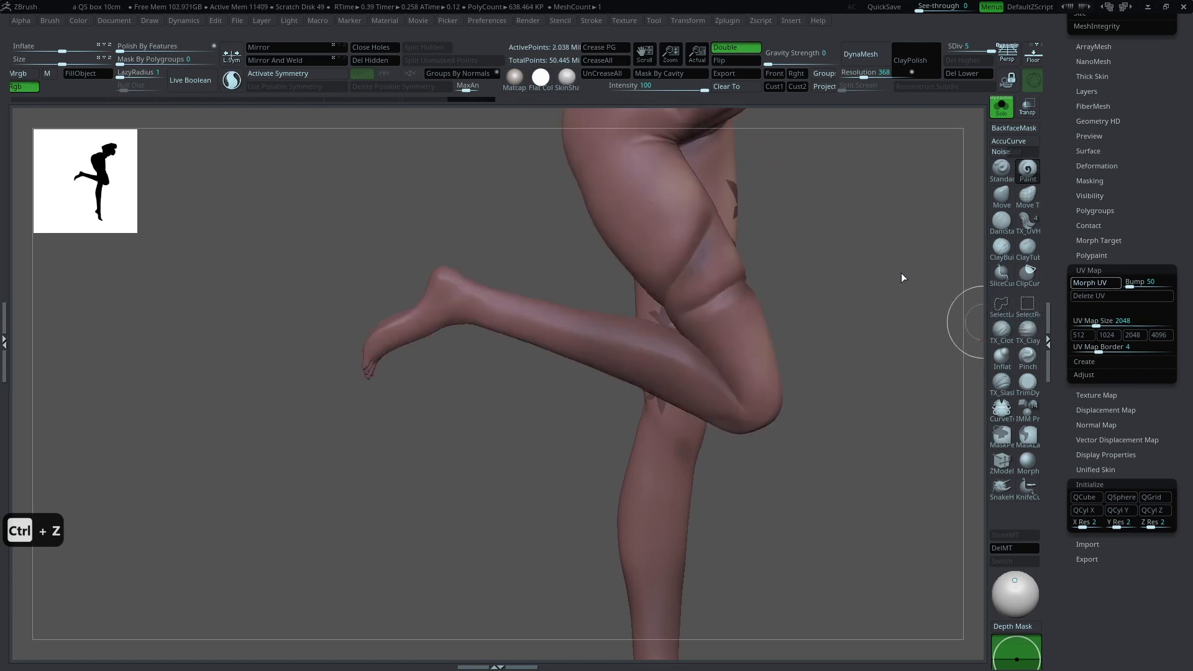
pyautogui.hotkey('ctrl', 'z')
pyautogui.keyDown('alt'); pyautogui.moveTo(749, 326); pyautogui.dragTo(836, 308); pyautogui.keyUp('alt')
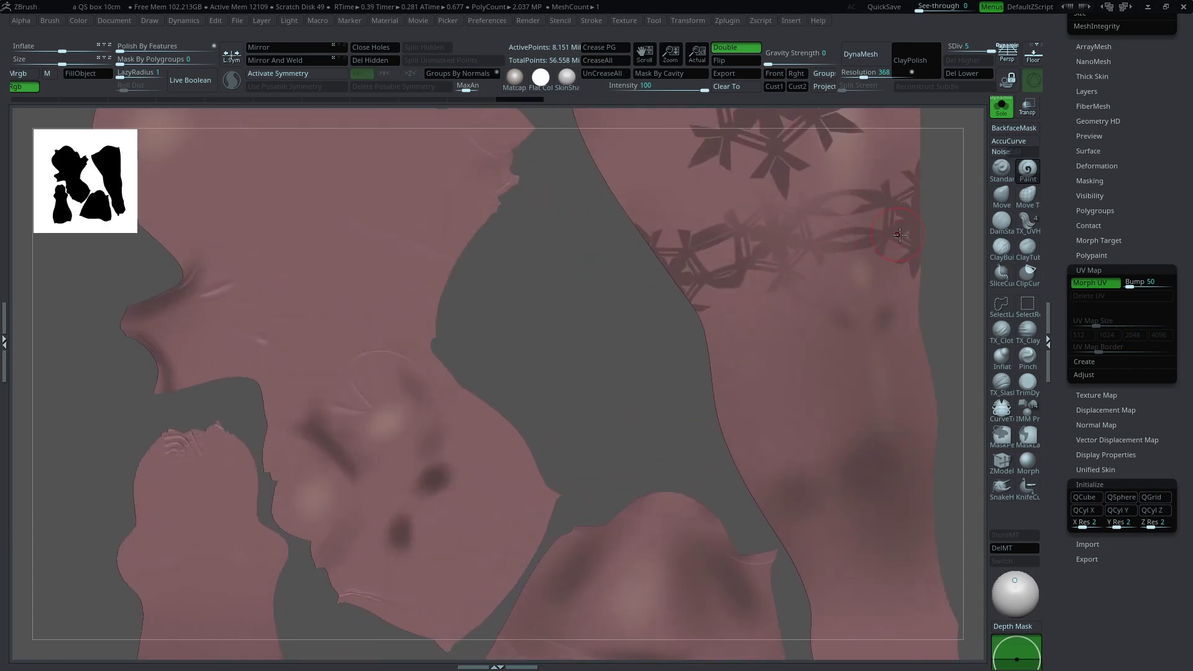
pyautogui.keyDown('alt'); pyautogui.moveTo(644, 339); pyautogui.dragTo(615, 381); pyautogui.keyUp('alt')
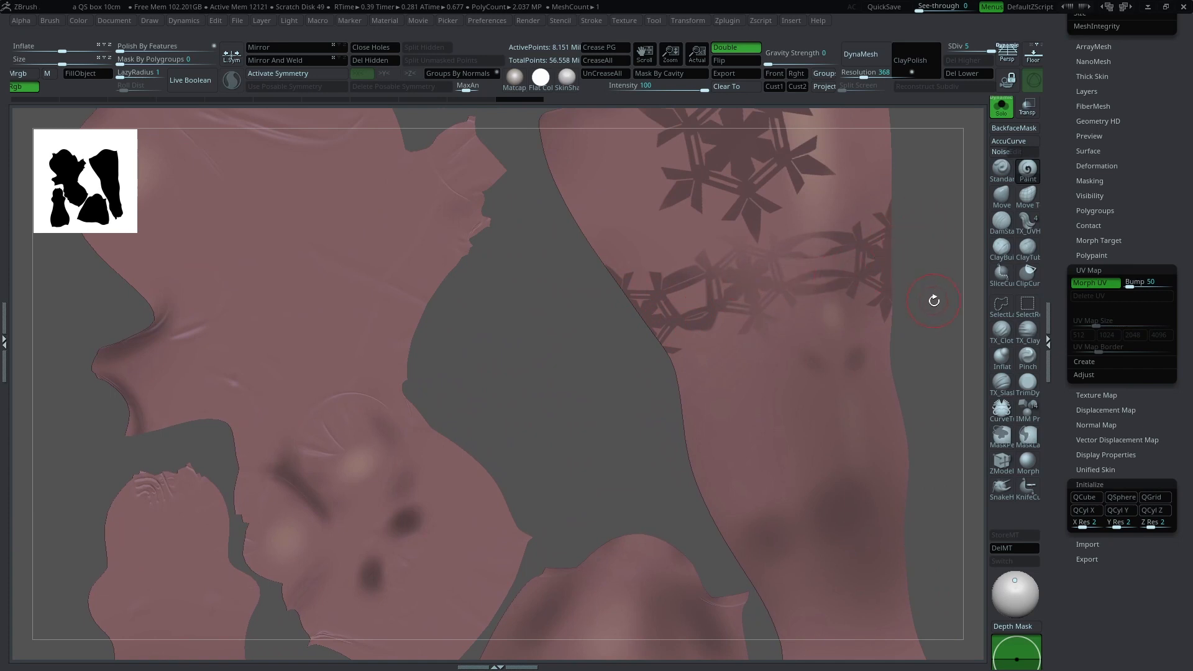
pyautogui.keyDown('alt'); pyautogui.moveTo(934, 299); pyautogui.dragTo(904, 286); pyautogui.keyUp('alt')
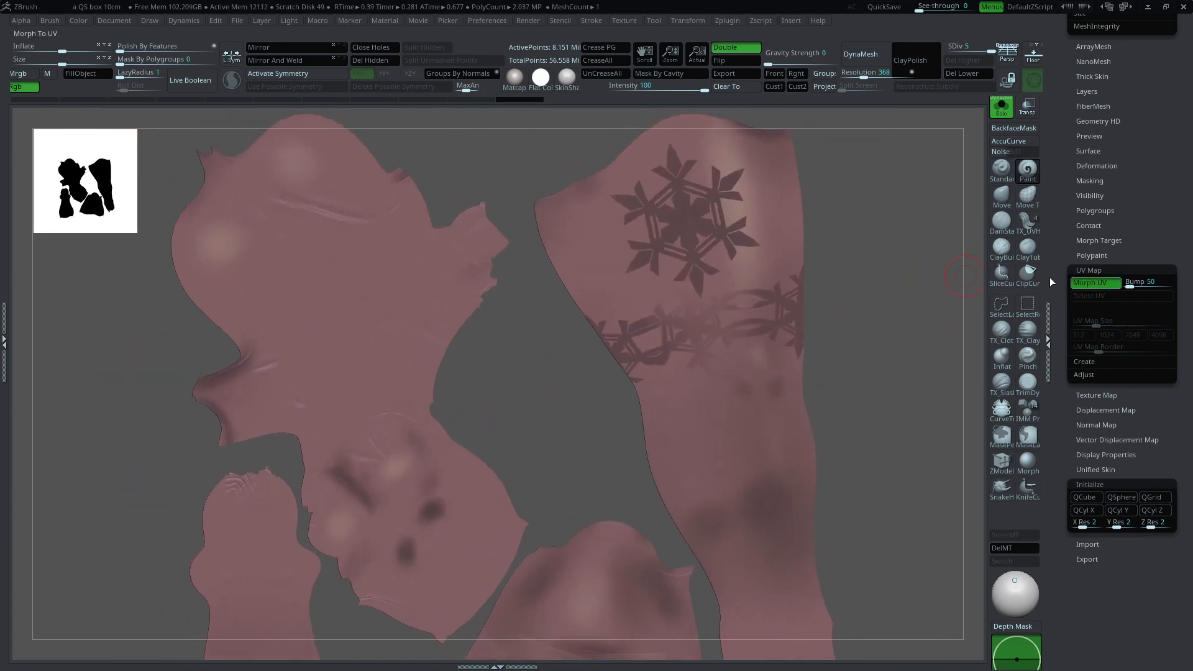
pyautogui.click(1088, 283)
pyautogui.keyDown('alt'); pyautogui.moveTo(807, 378); pyautogui.dragTo(867, 349); pyautogui.keyUp('alt')
# Step: Undo the snowflake stamp above the knee, going back to the isolated leg
pyautogui.hotkey('ctrl', 'z')
pyautogui.hotkey('ctrl', 'z')
pyautogui.hotkey('ctrl', 'z')
pyautogui.hotkey('ctrl', 'z')
# Step: Try a new snowflake stamp above the knee of the isolated leg and check it against the reference image
pyautogui.moveTo(765, 418); pyautogui.dragTo(822, 346)
pyautogui.moveTo(685, 326); pyautogui.dragTo(691, 415)
pyautogui.moveTo(879, 395); pyautogui.dragTo(812, 364)
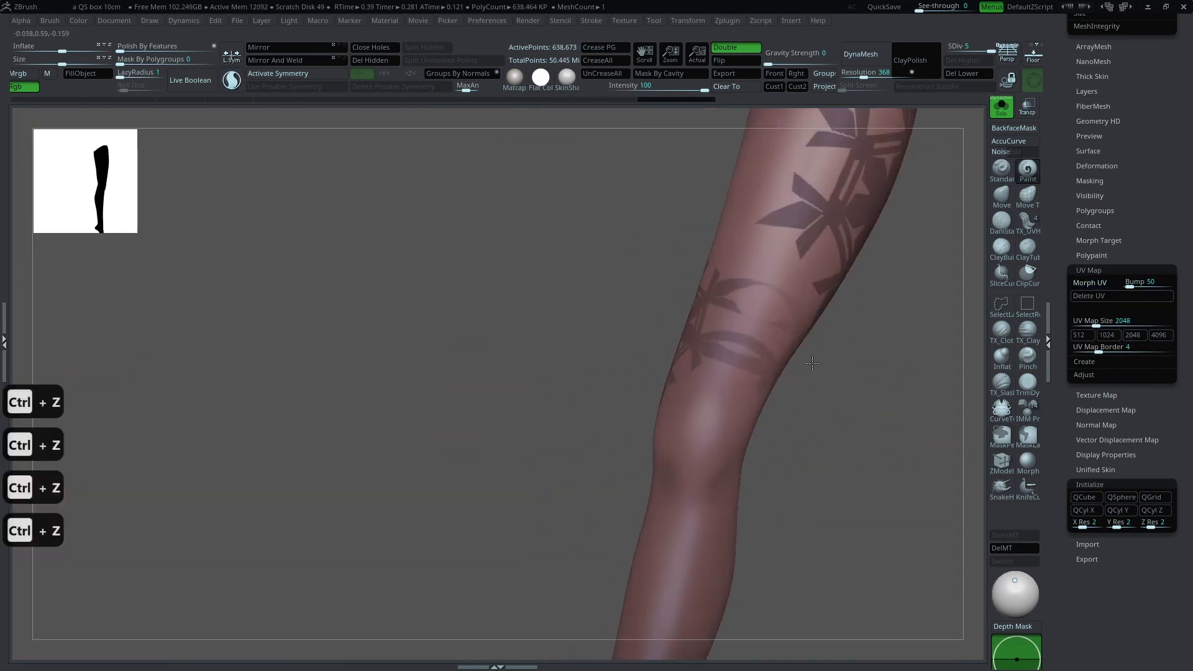
pyautogui.press('z')
pyautogui.press('z')
pyautogui.moveTo(895, 355); pyautogui.dragTo(839, 356)
pyautogui.hotkey('ctrl', 'z')
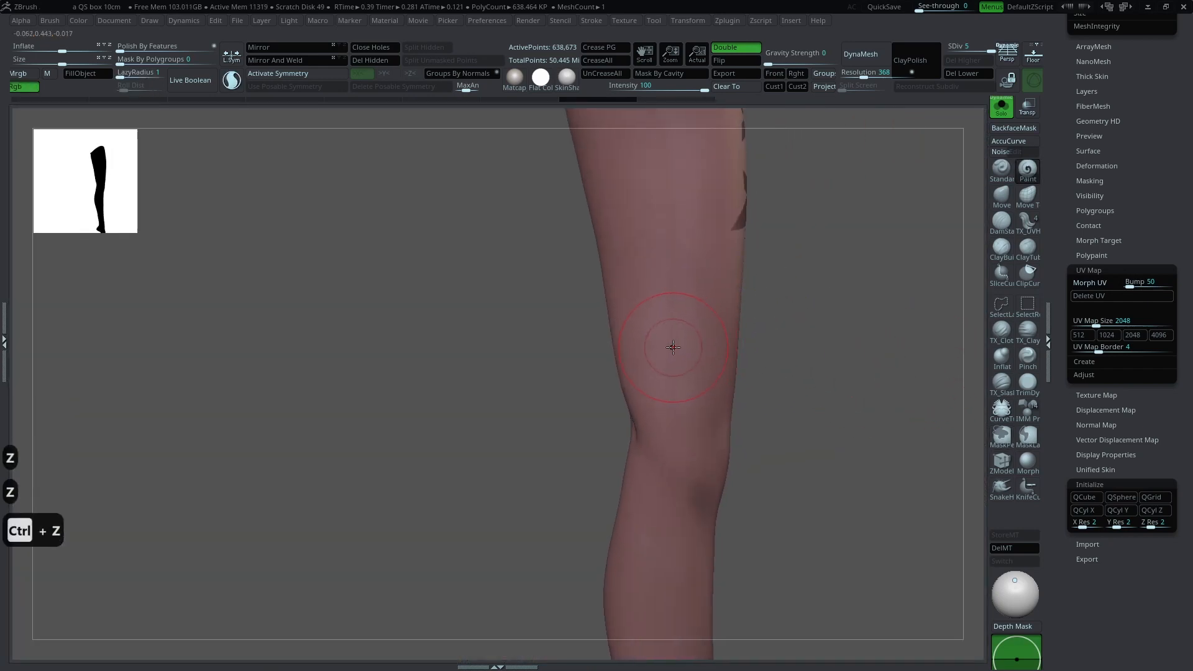
# Step: Turn on BackfaceMask for the Paint brush
pyautogui.click(1028, 179)
pyautogui.press('space')
pyautogui.click(1029, 128)
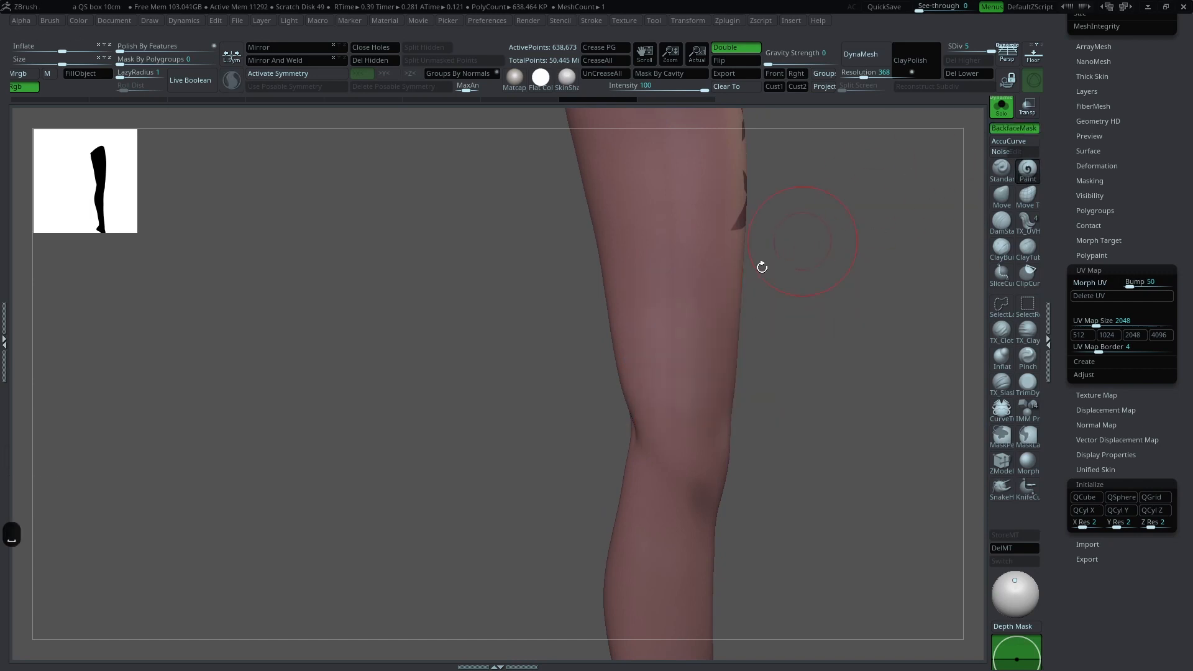
# Step: Try a backface-masked snowflake stamp near the knee and compare it with the reference image
pyautogui.moveTo(678, 435)
pyautogui.mouseDown()
pyautogui.moveTo(672, 472)
pyautogui.moveTo(674, 460)
pyautogui.mouseUp()
pyautogui.moveTo(901, 336)
pyautogui.mouseDown()
pyautogui.moveTo(850, 349)
pyautogui.moveTo(800, 402)
pyautogui.moveTo(805, 373)
pyautogui.moveTo(808, 421)
pyautogui.mouseUp()
pyautogui.hotkey('shift', 'z')
pyautogui.hotkey('shift', 'z')
pyautogui.hotkey('ctrl', 'z')
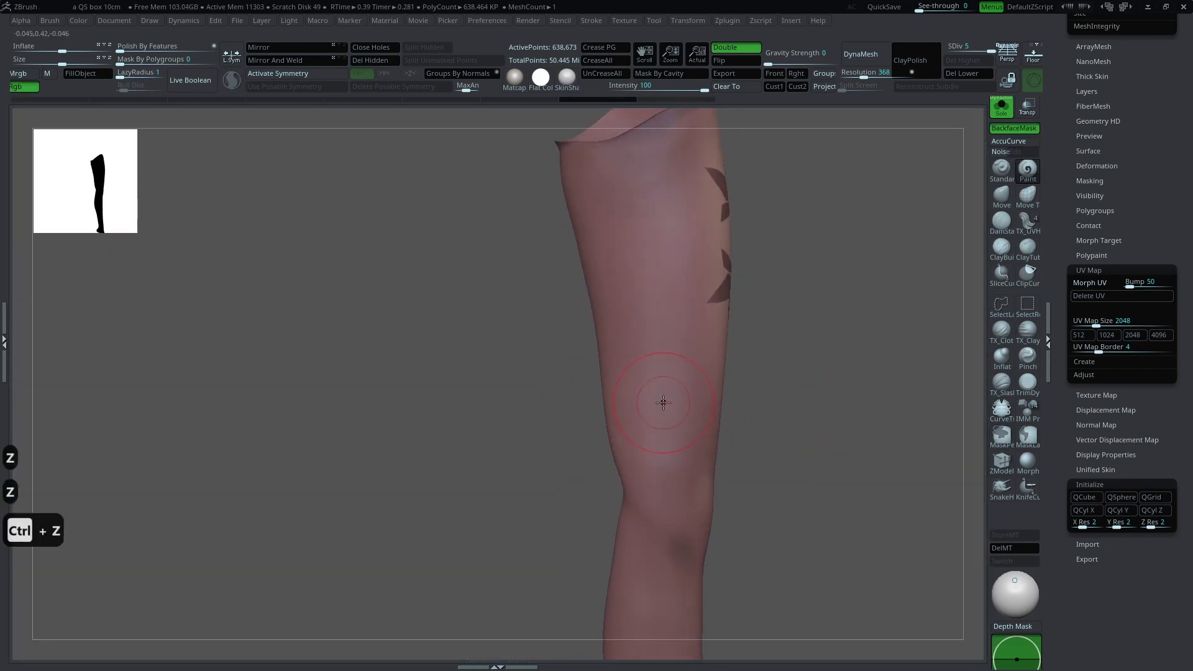
# Step: Try a larger backface-masked snowflake stamp on the inner leg above the knee and compare it with the reference image
pyautogui.moveTo(666, 413); pyautogui.dragTo(664, 535)
pyautogui.moveTo(785, 412); pyautogui.dragTo(749, 357)
pyautogui.keyDown('alt'); pyautogui.moveTo(871, 362); pyautogui.dragTo(866, 348); pyautogui.keyUp('alt')
pyautogui.hotkey('shift', 'z')
pyautogui.press('z')
pyautogui.press('z')
pyautogui.press('z')
pyautogui.press('space')
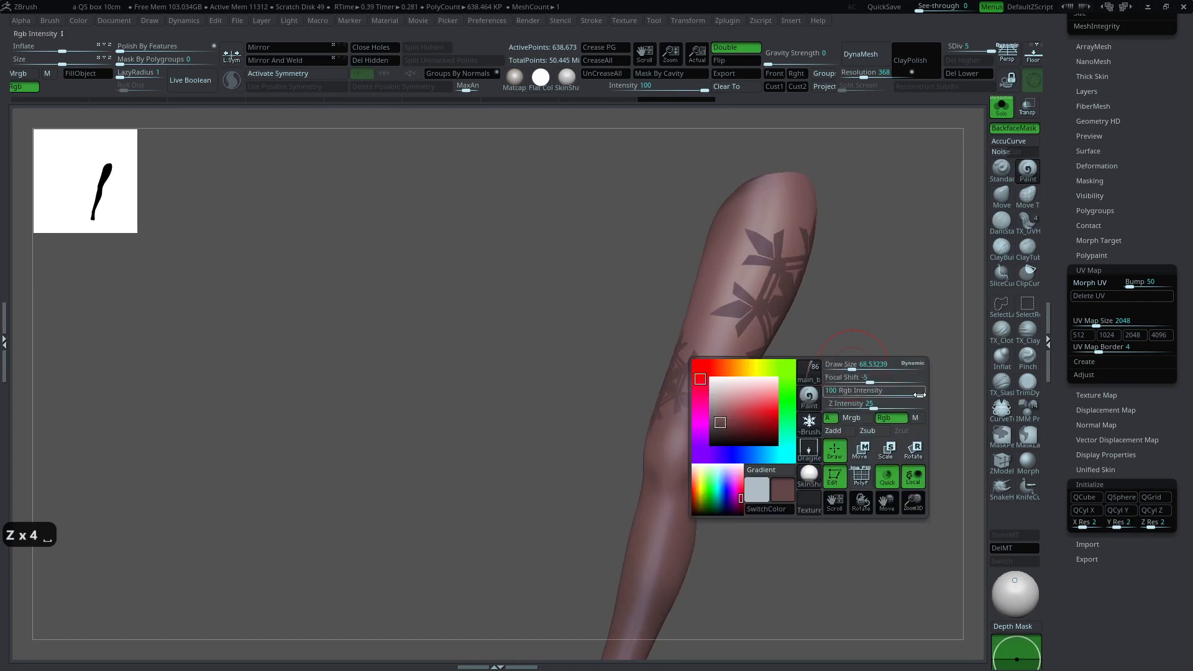
pyautogui.moveTo(879, 398)
pyautogui.mouseDown()
pyautogui.moveTo(879, 421)
pyautogui.moveTo(848, 384)
pyautogui.moveTo(864, 381)
pyautogui.mouseUp()
pyautogui.press('z')
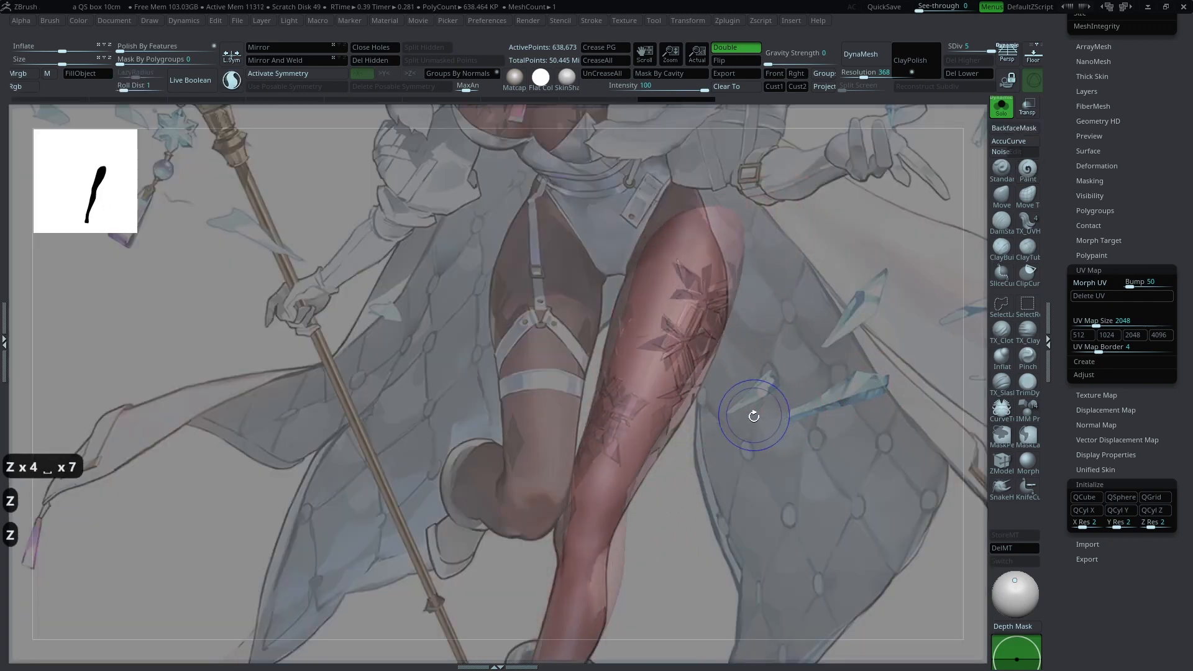
pyautogui.press('z')
pyautogui.hotkey('ctrl', 'z')
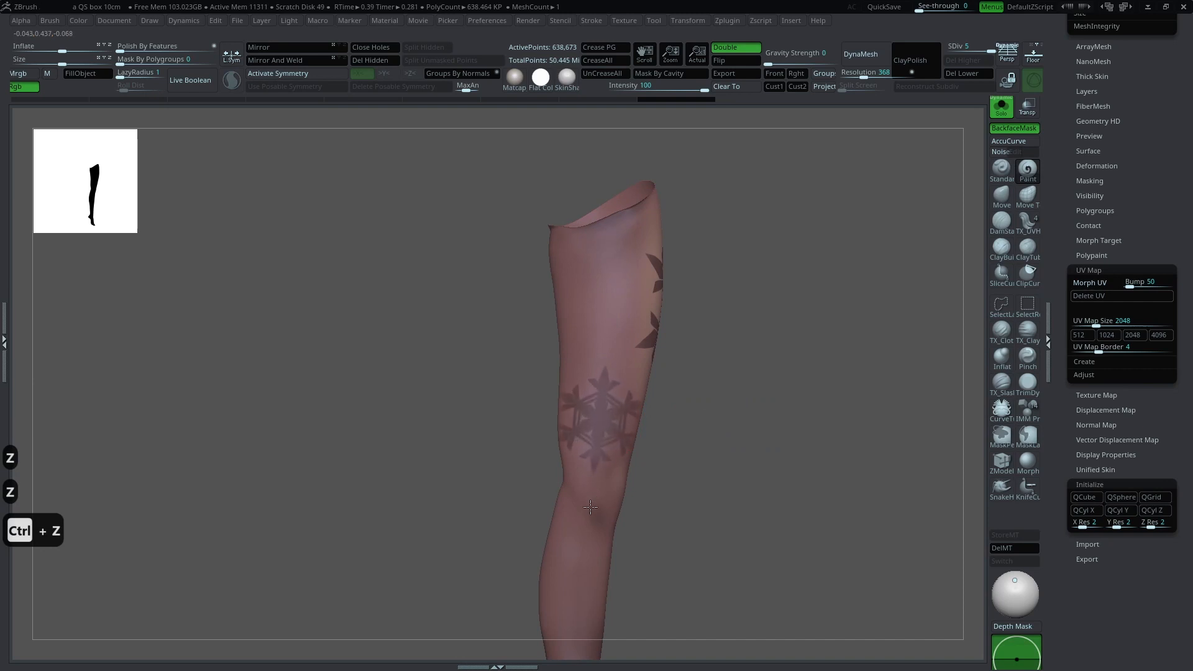
# Step: Check the restamped inner-leg snowflake from the front against the reference image and undo it
pyautogui.moveTo(727, 421); pyautogui.dragTo(674, 375)
pyautogui.press('z')
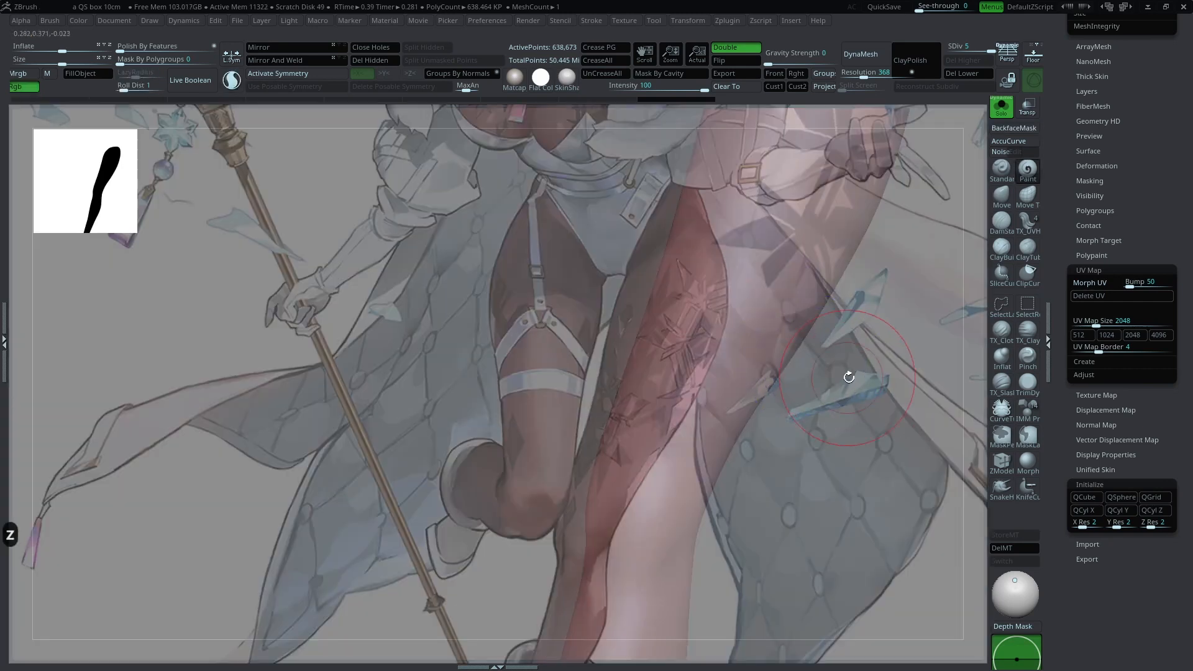
pyautogui.moveTo(847, 375); pyautogui.dragTo(653, 453)
pyautogui.press('z')
pyautogui.moveTo(766, 378); pyautogui.dragTo(756, 391)
pyautogui.hotkey('ctrl', 'z')
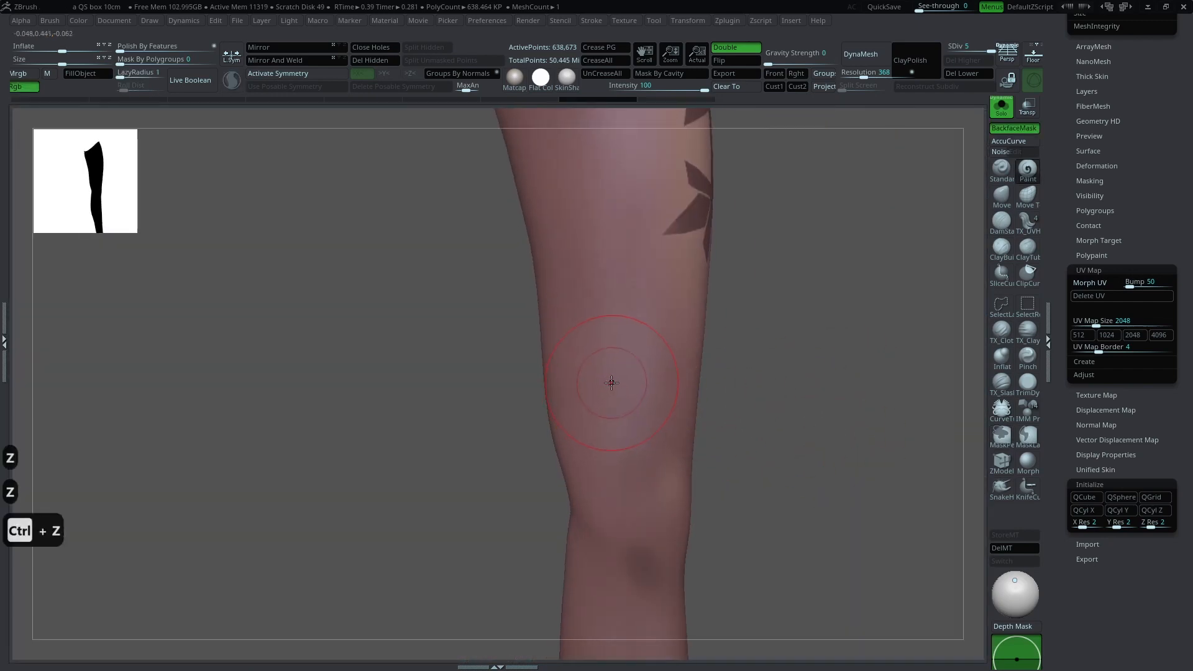
# Step: Stamp the snowflake on the inner leg just above the knee and check how its tips wrap around the leg
pyautogui.moveTo(616, 406); pyautogui.dragTo(676, 457)
pyautogui.moveTo(870, 397); pyautogui.dragTo(816, 267)
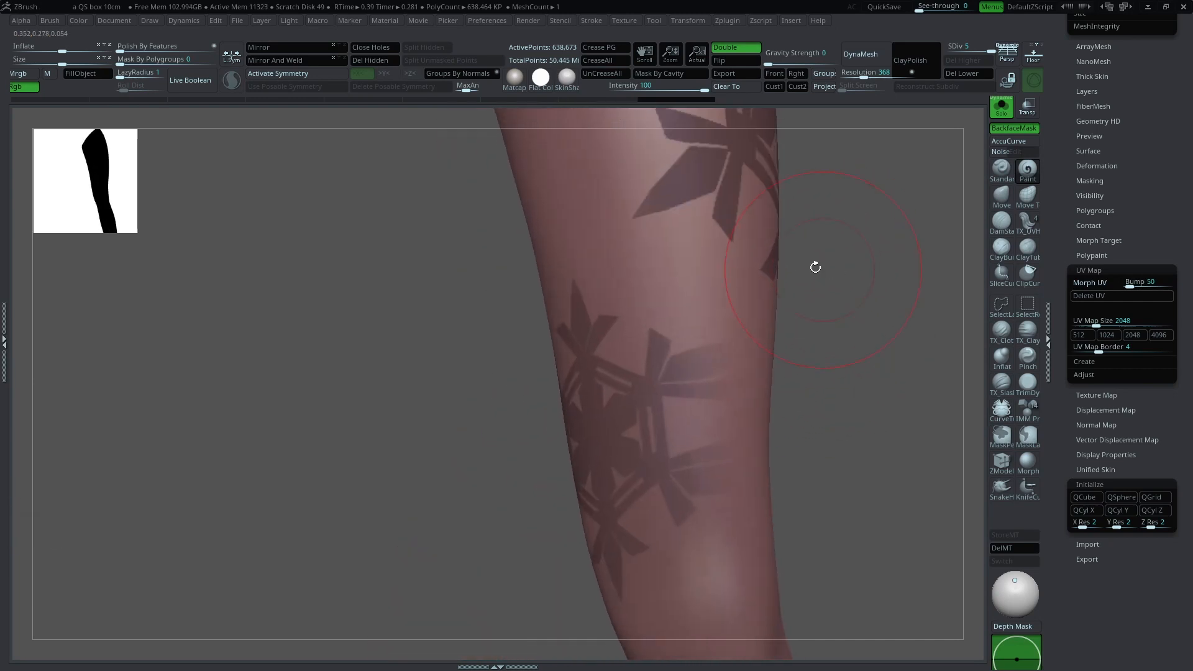
pyautogui.press('c')
pyautogui.press('space')
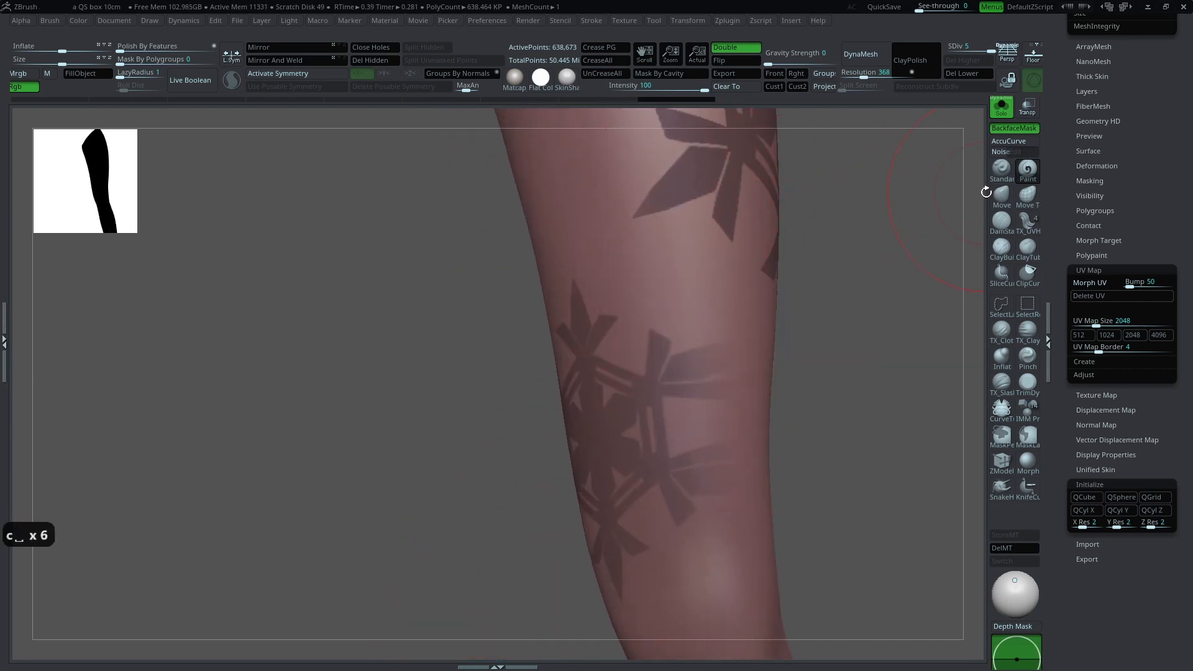
pyautogui.moveTo(823, 253); pyautogui.dragTo(799, 275)
# Step: Switch the Paint brush to Alpha 01 with the Dots stroke for freehand painting
pyautogui.press('space')
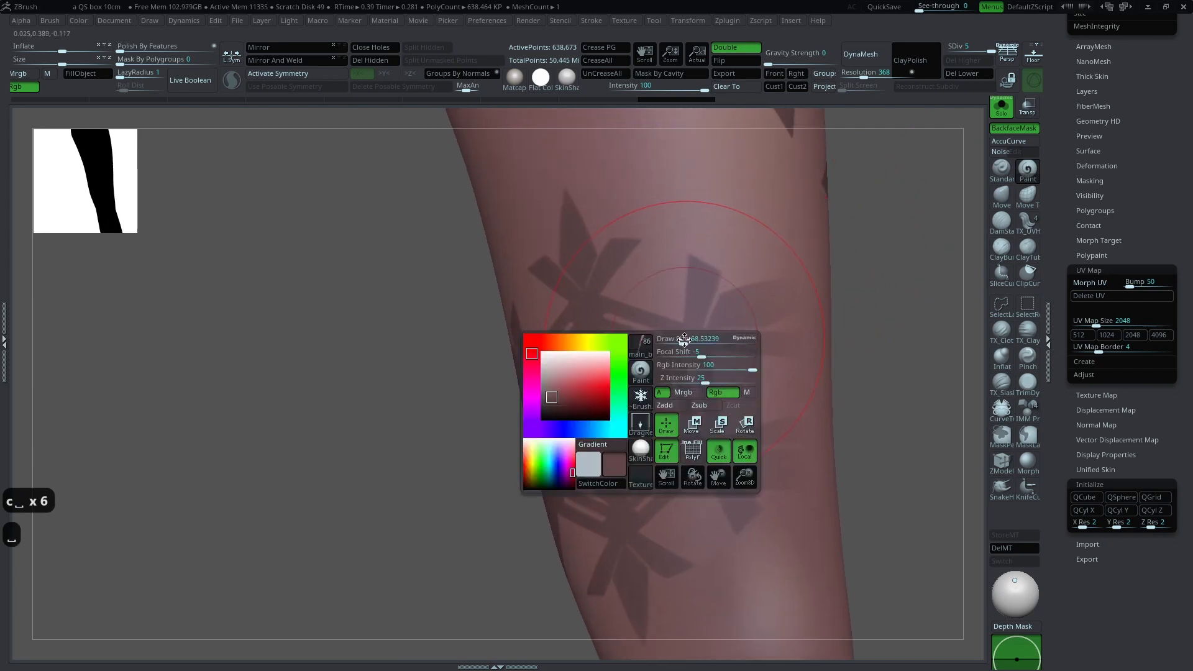
pyautogui.click(645, 398)
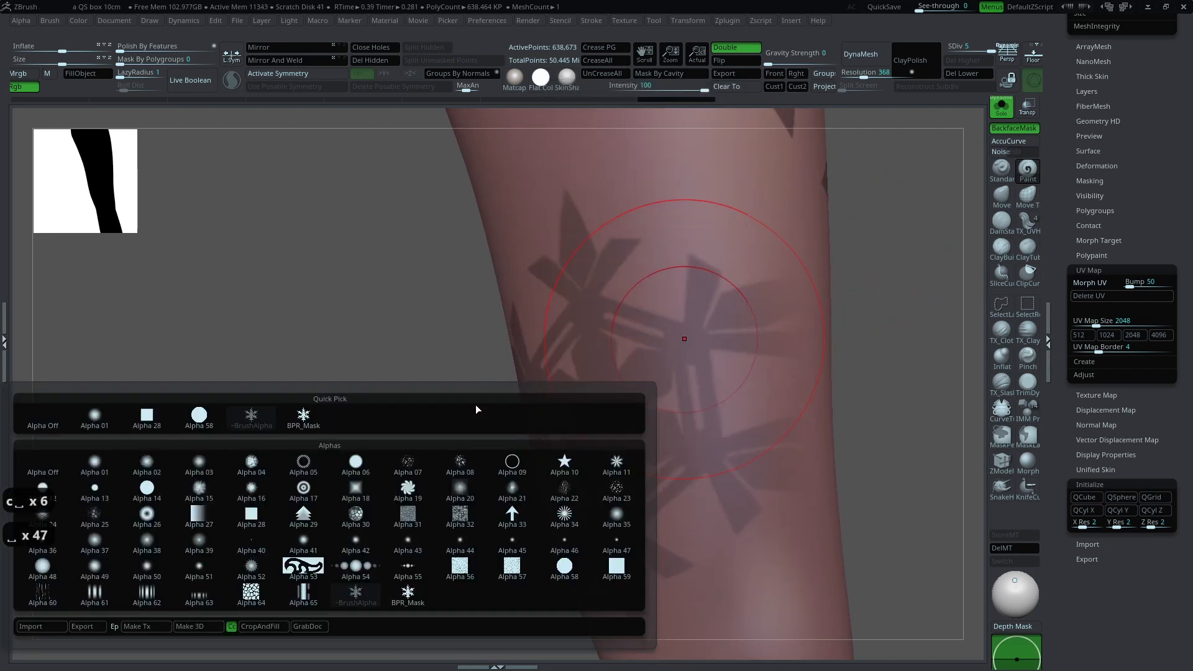
pyautogui.click(94, 415)
pyautogui.press('space')
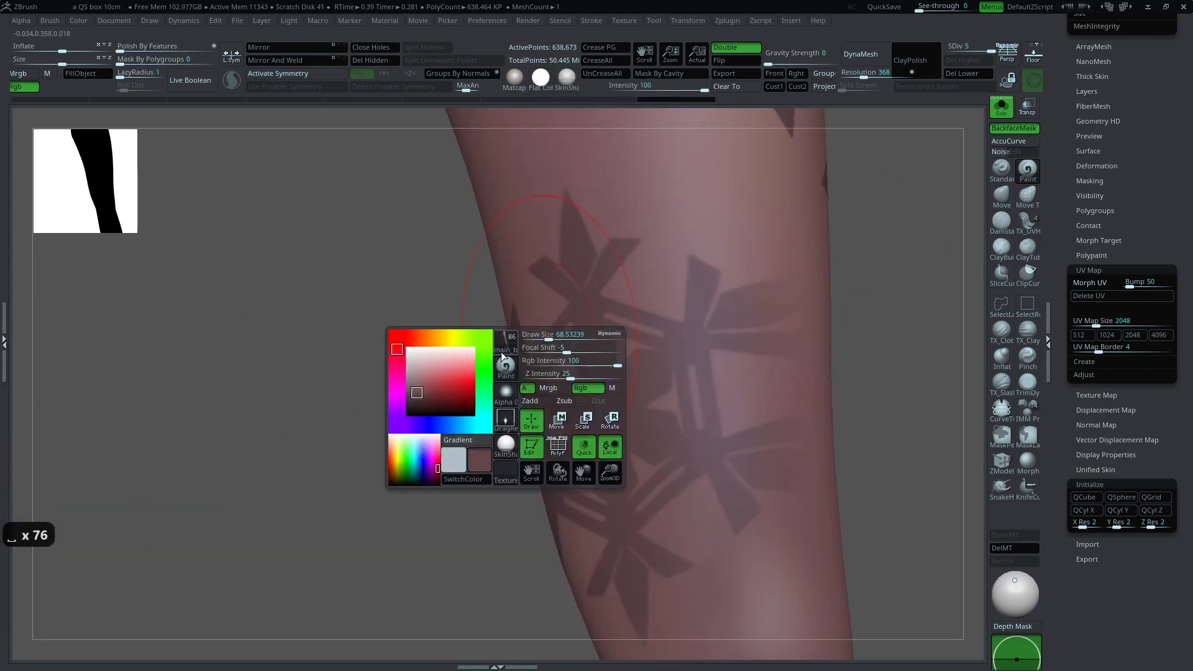
pyautogui.click(508, 422)
pyautogui.click(530, 439)
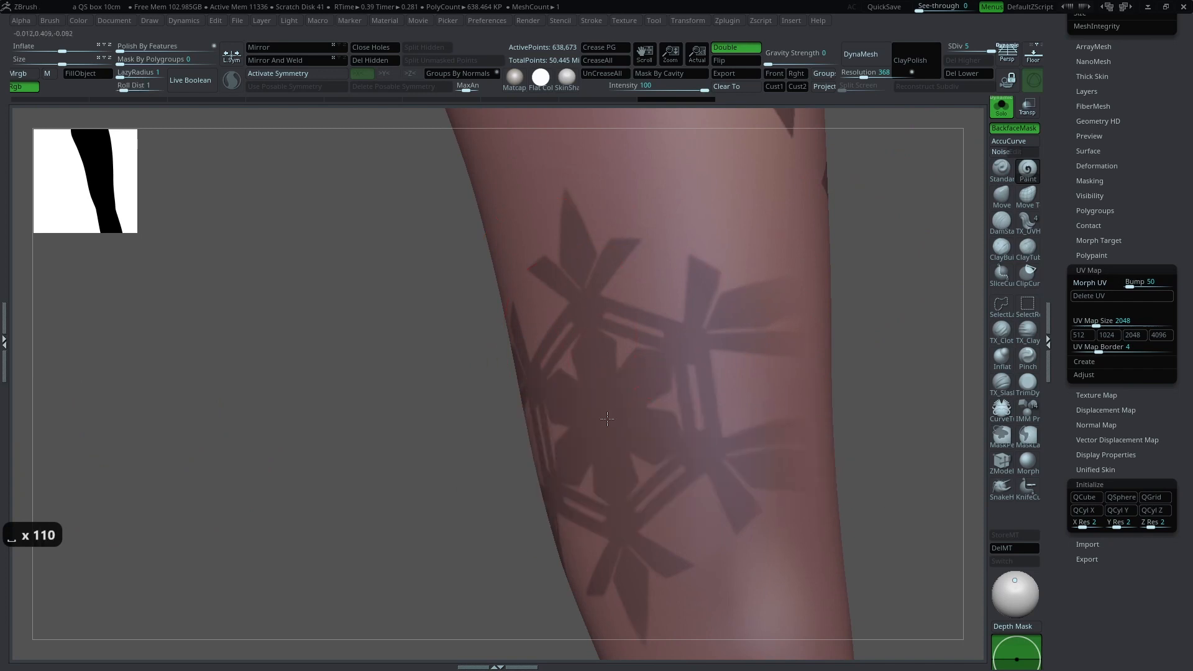
# Step: Reduce the draw size for detail work and turn the Paint brush's alpha off
pyautogui.moveTo(877, 282); pyautogui.dragTo(829, 255)
pyautogui.press('space')
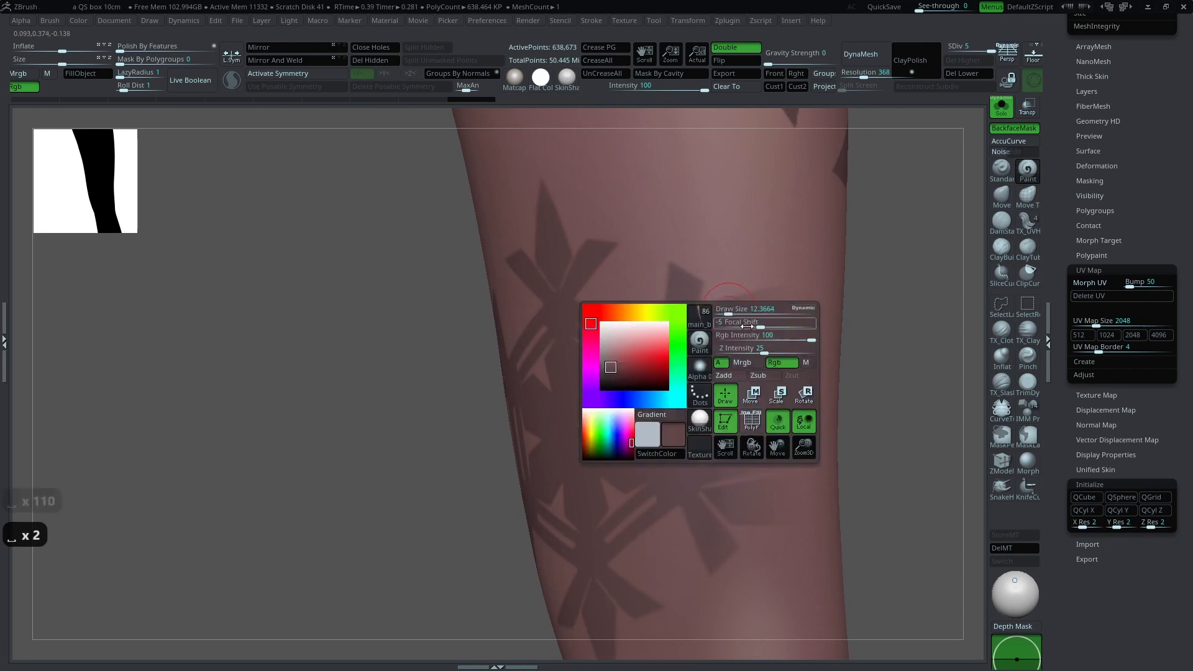
pyautogui.click(700, 368)
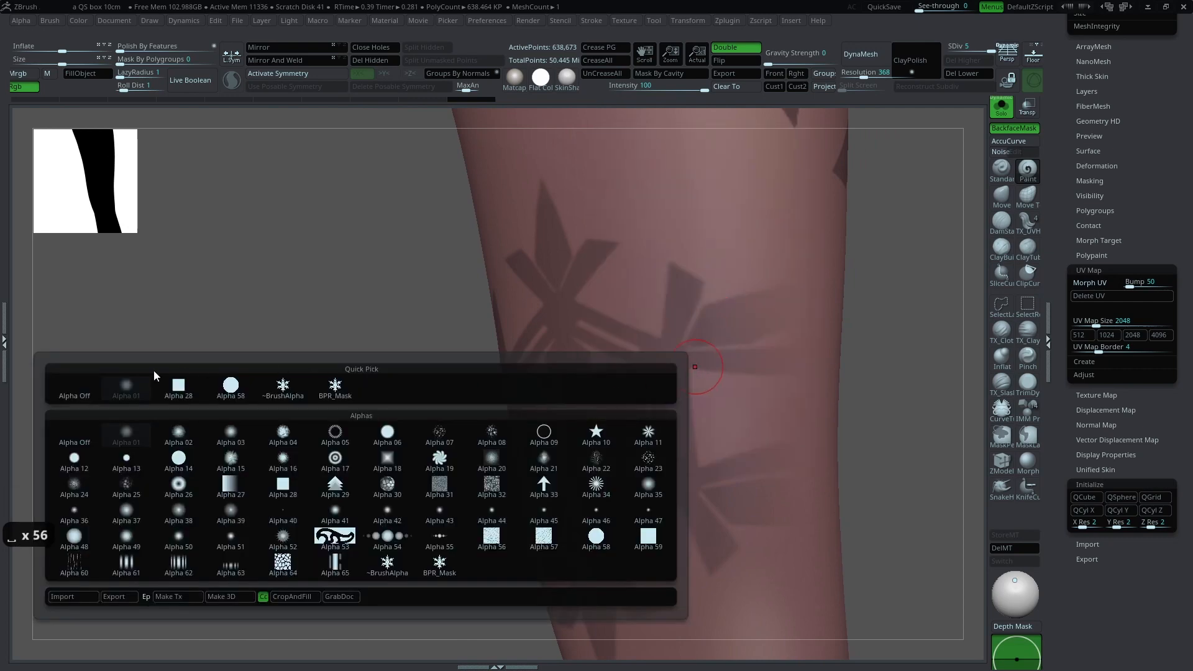
pyautogui.click(87, 384)
pyautogui.press('space')
pyautogui.press('space')
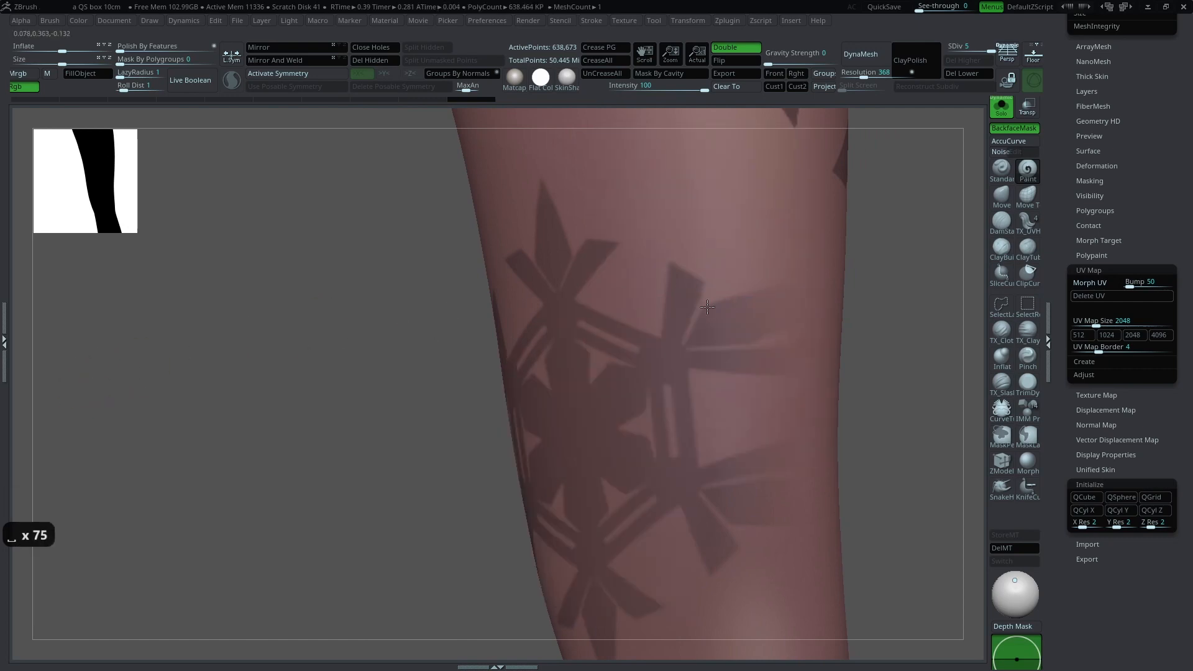
# Step: Repaint the faded petals of the snowflake's upper tip on the side facing the thigh tattoo
pyautogui.press('space')
pyautogui.press('space')
pyautogui.click(767, 317)
pyautogui.press('space')
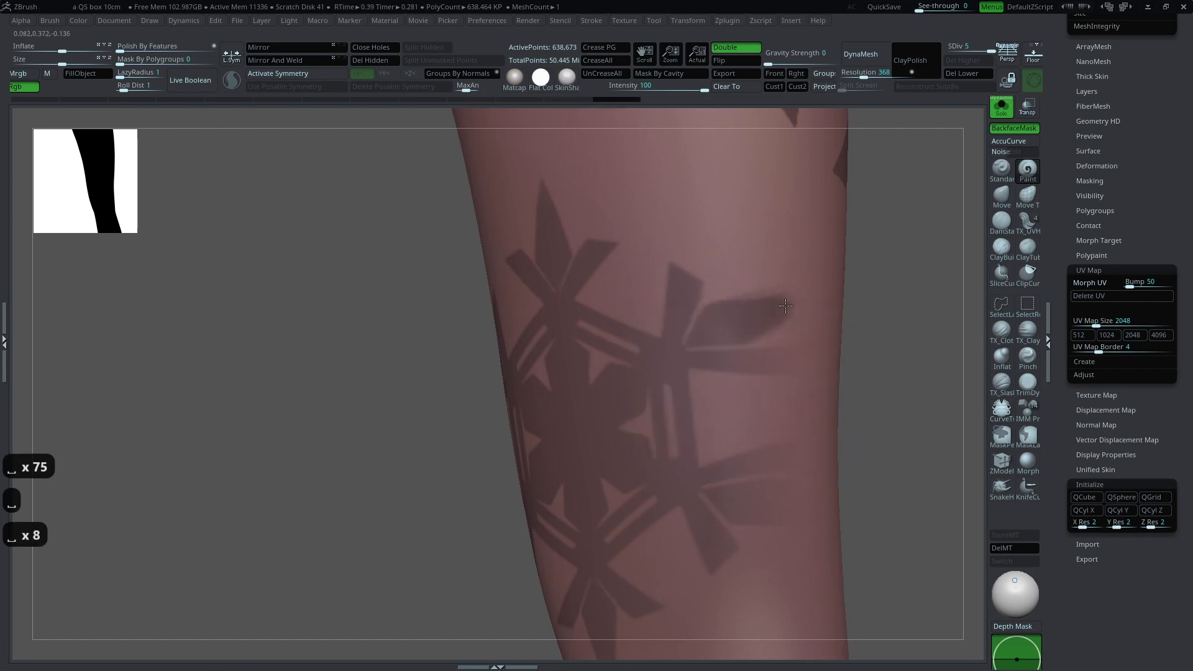
pyautogui.moveTo(786, 306); pyautogui.dragTo(729, 328)
pyautogui.moveTo(802, 303); pyautogui.dragTo(733, 357)
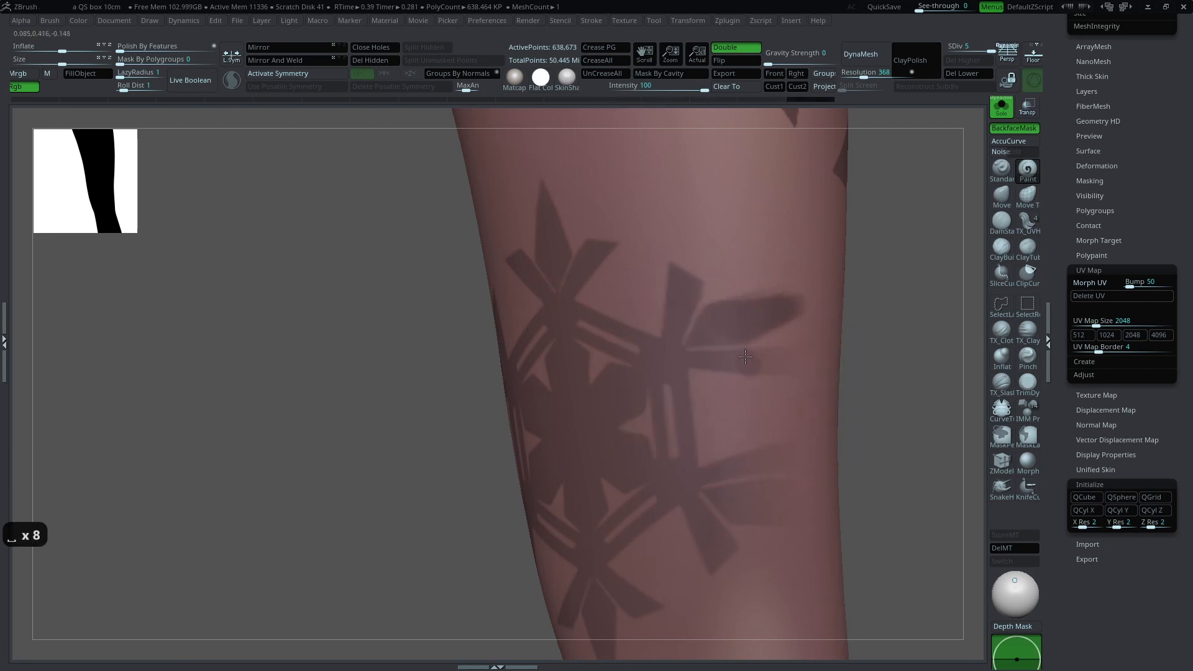
# Step: Trim the repainted upper petals with sampled skin colour, shaping the larger one to a sharp point
pyautogui.press('c')
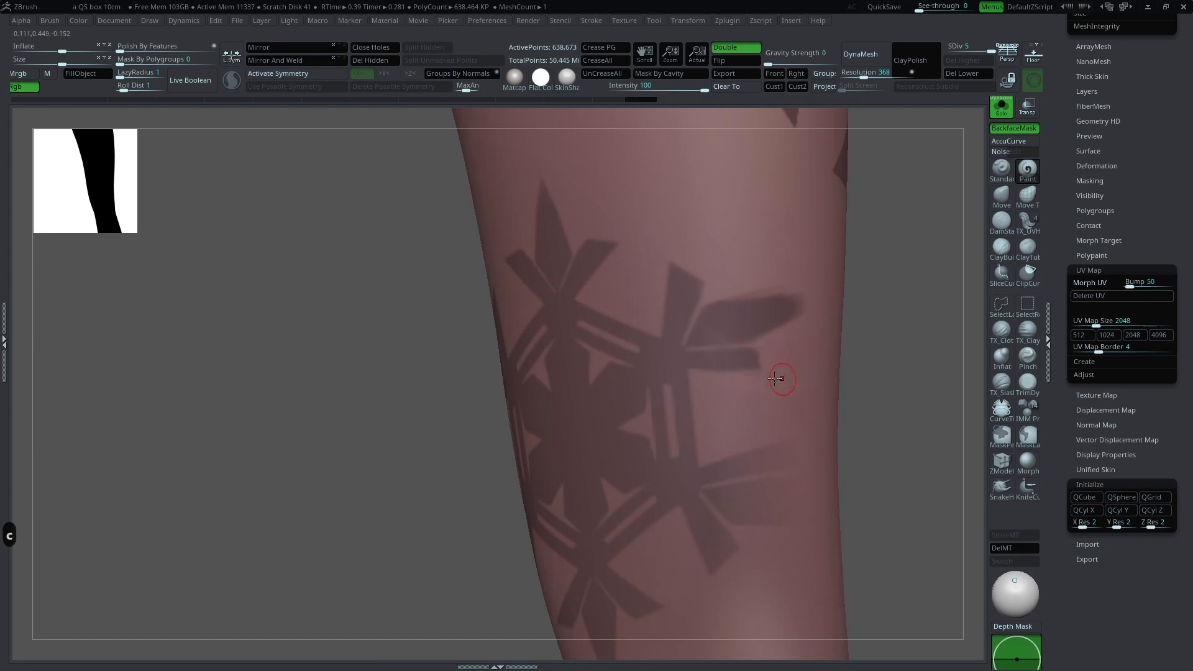
pyautogui.moveTo(908, 346)
pyautogui.mouseDown()
pyautogui.moveTo(850, 319)
pyautogui.moveTo(757, 334)
pyautogui.mouseUp()
pyautogui.press('space')
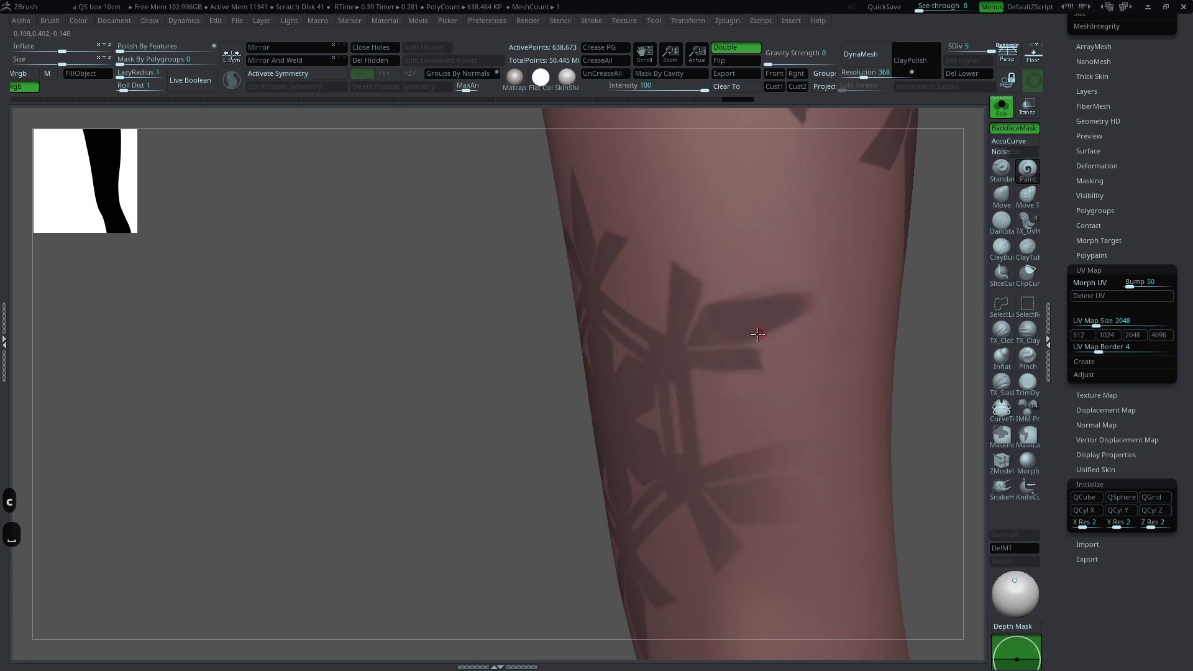
pyautogui.hotkey('ctrl', 'z')
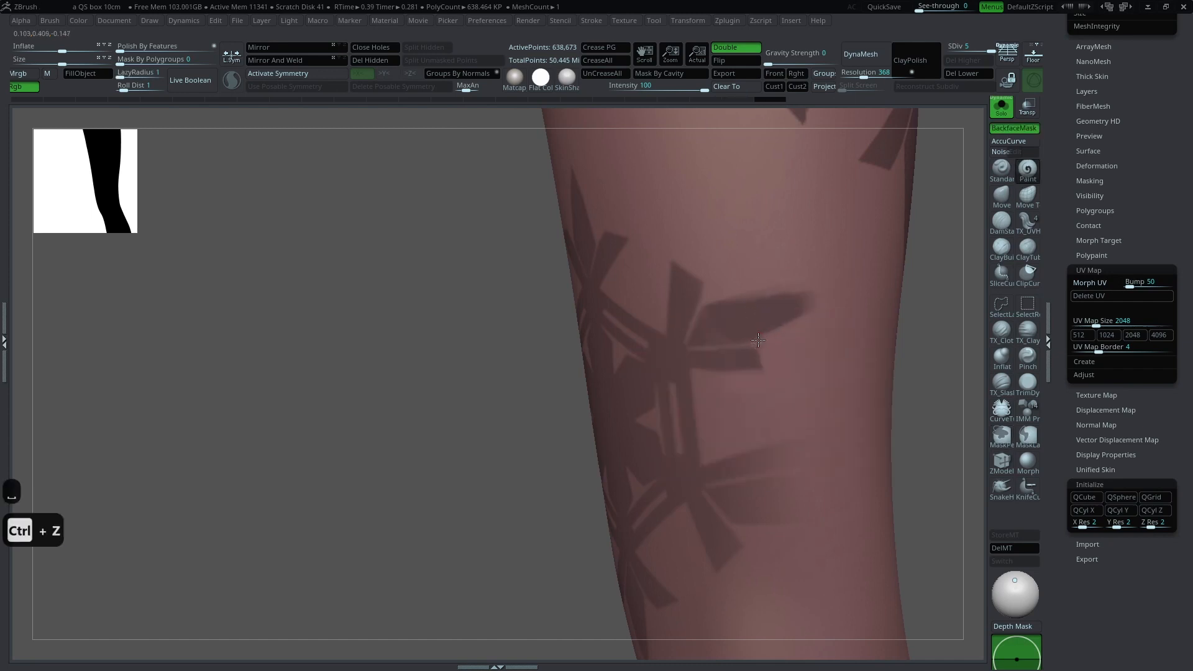
pyautogui.moveTo(821, 284); pyautogui.dragTo(753, 339)
pyautogui.press('space')
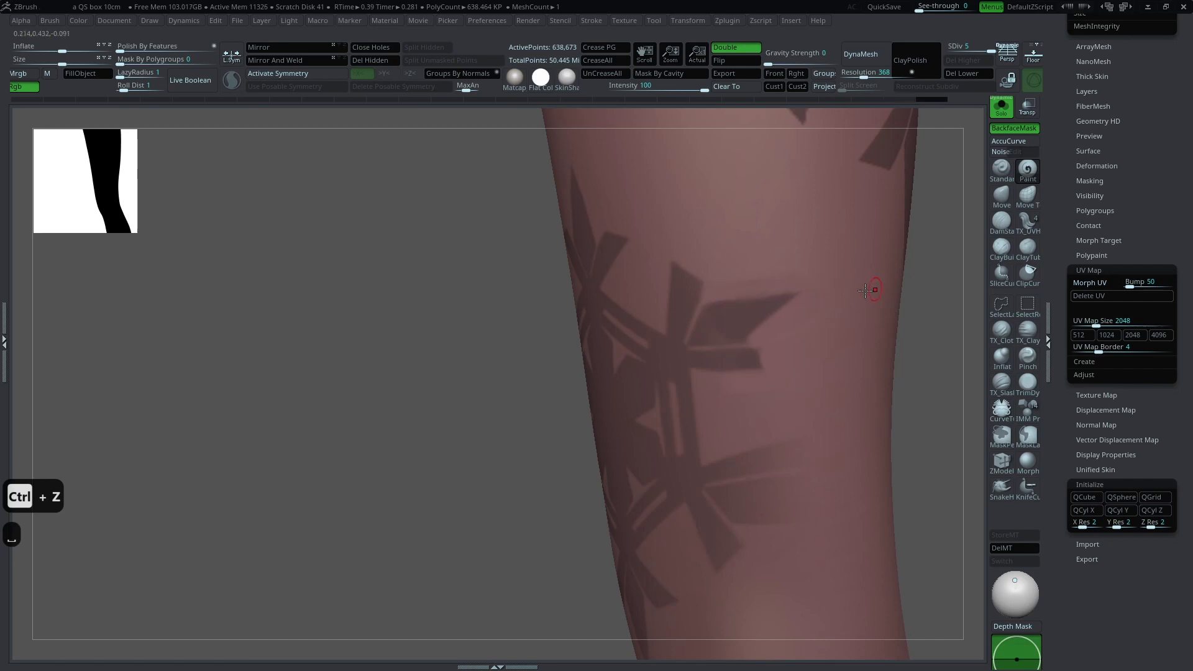
# Step: Paint over the faint smear above the pointed petal with the surrounding skin colour
pyautogui.moveTo(796, 314); pyautogui.dragTo(859, 288, button='right')
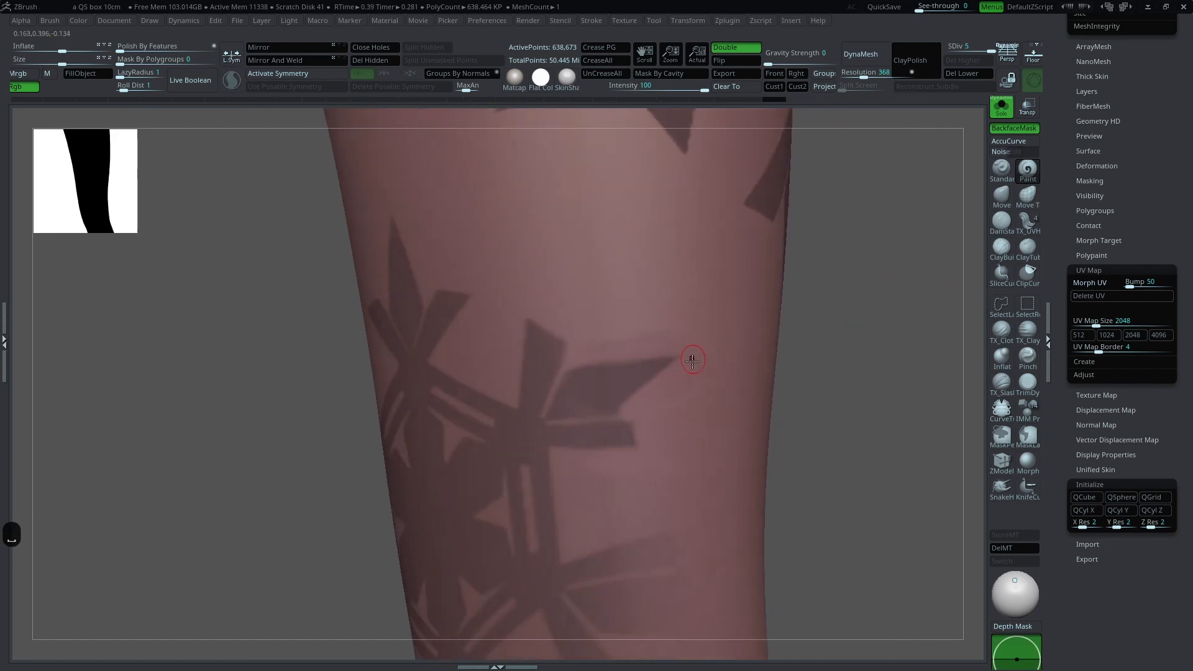
pyautogui.moveTo(725, 261); pyautogui.dragTo(621, 309, button='right')
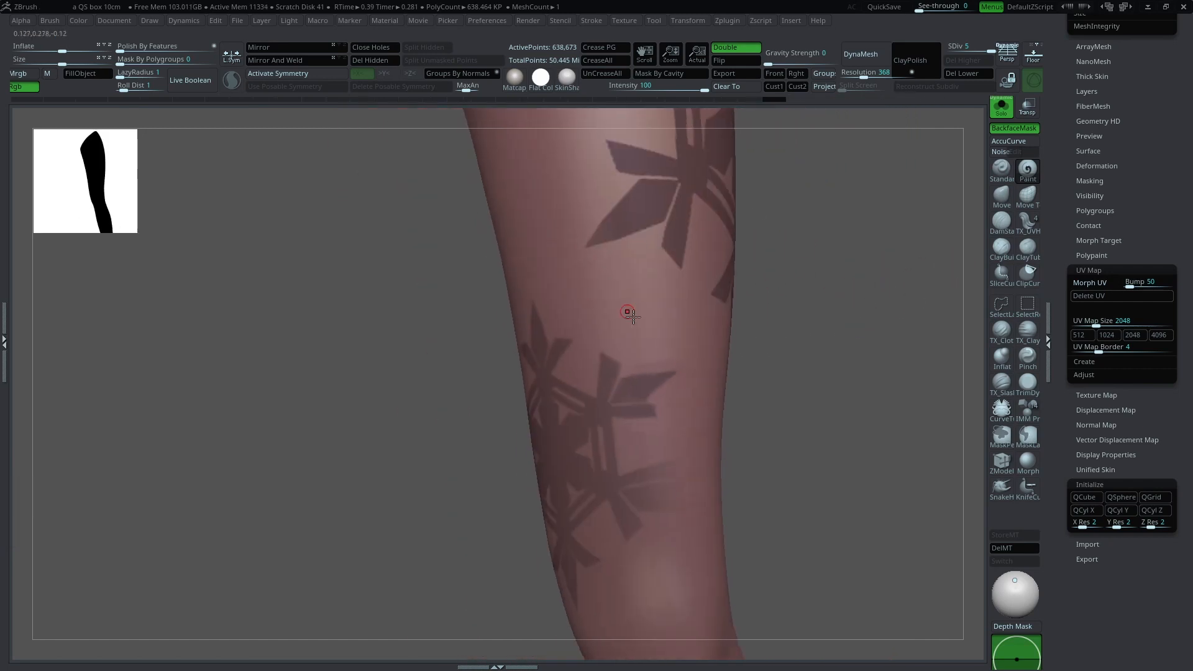
pyautogui.moveTo(808, 275)
pyautogui.keyDown('alt'); pyautogui.mouseDown()
pyautogui.moveTo(815, 258)
pyautogui.moveTo(813, 299)
pyautogui.mouseUp(); pyautogui.keyUp('alt')
pyautogui.press('space')
pyautogui.press('c')
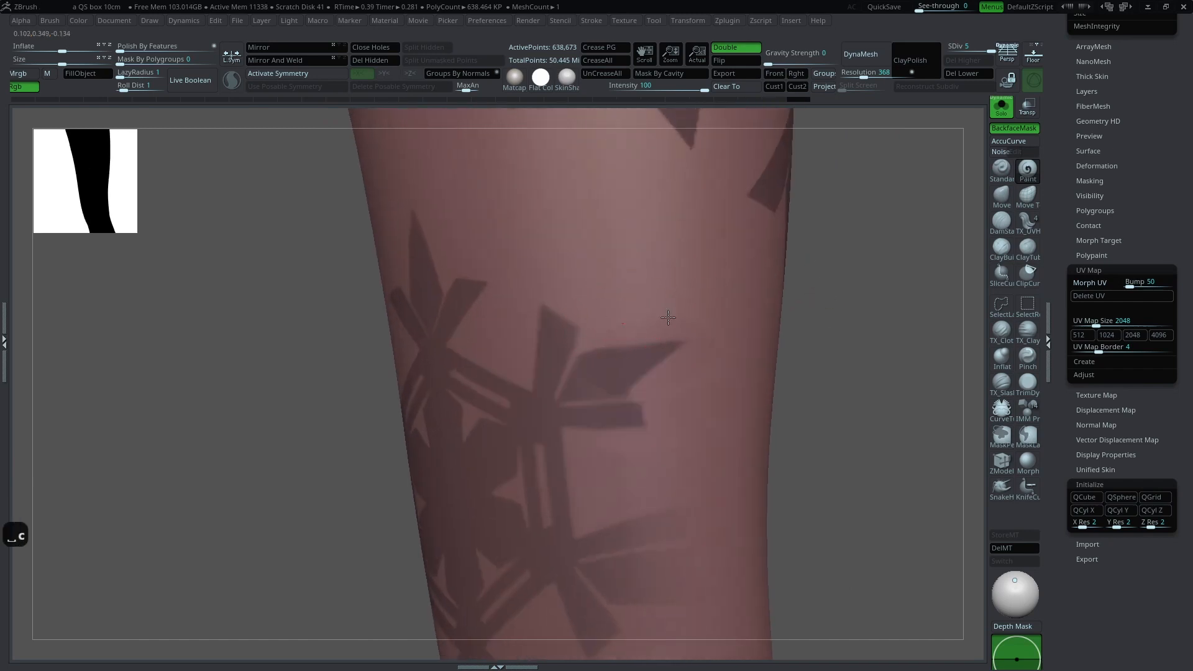
pyautogui.moveTo(826, 286); pyautogui.dragTo(746, 285)
pyautogui.keyDown('alt'); pyautogui.moveTo(820, 364); pyautogui.dragTo(895, 454); pyautogui.keyUp('alt')
# Step: Clean up the edges of the short petal and the skin below it using sampled colours and an adjusted brush
pyautogui.press('c')
pyautogui.press('space')
pyautogui.moveTo(595, 313); pyautogui.dragTo(570, 313)
pyautogui.press('space')
pyautogui.click(602, 334)
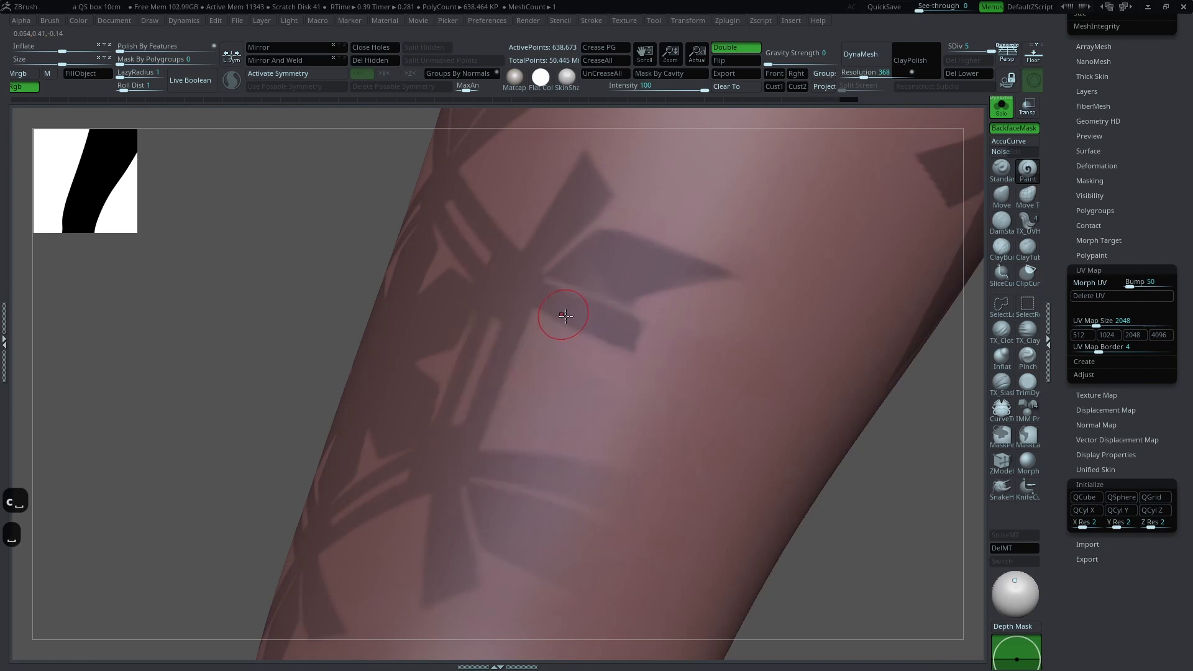
pyautogui.press('space')
pyautogui.click(689, 330)
pyautogui.moveTo(693, 330)
pyautogui.mouseDown()
pyautogui.moveTo(621, 331)
pyautogui.moveTo(601, 316)
pyautogui.mouseUp()
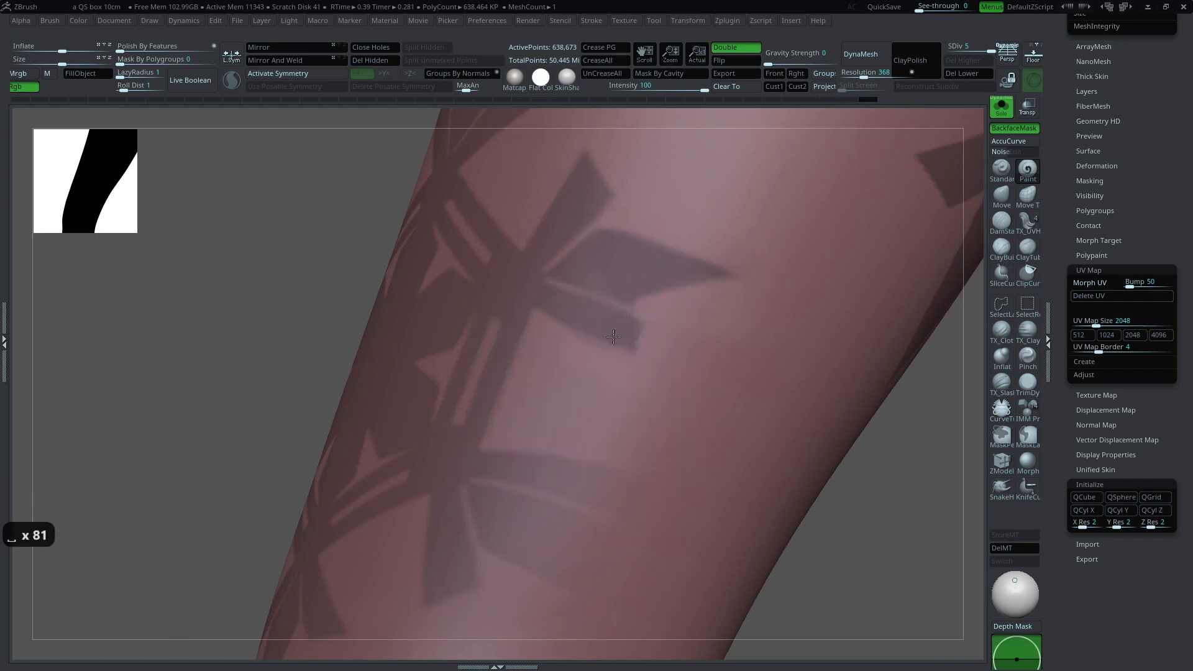
# Step: Fill in and sharpen the faded petals of the snowflake's lower tip on the side facing the thigh tattoo
pyautogui.moveTo(865, 438); pyautogui.dragTo(847, 343)
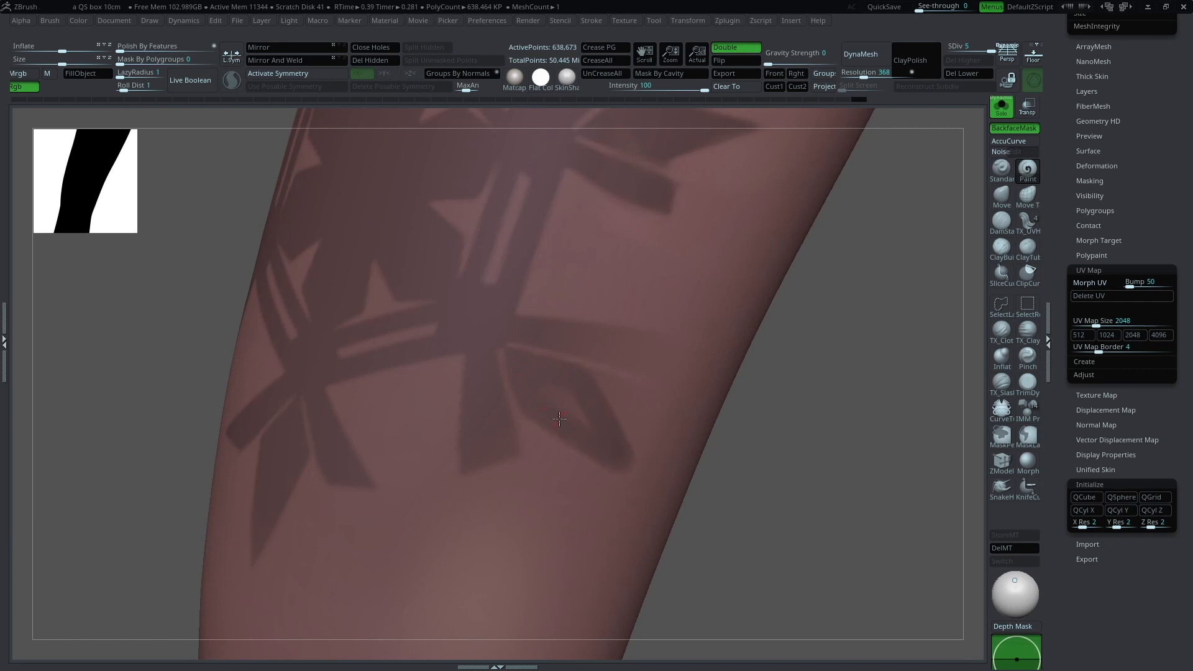
pyautogui.moveTo(548, 334)
pyautogui.mouseDown()
pyautogui.moveTo(633, 350)
pyautogui.moveTo(636, 336)
pyautogui.mouseUp()
pyautogui.hotkey('ctrl', 'z')
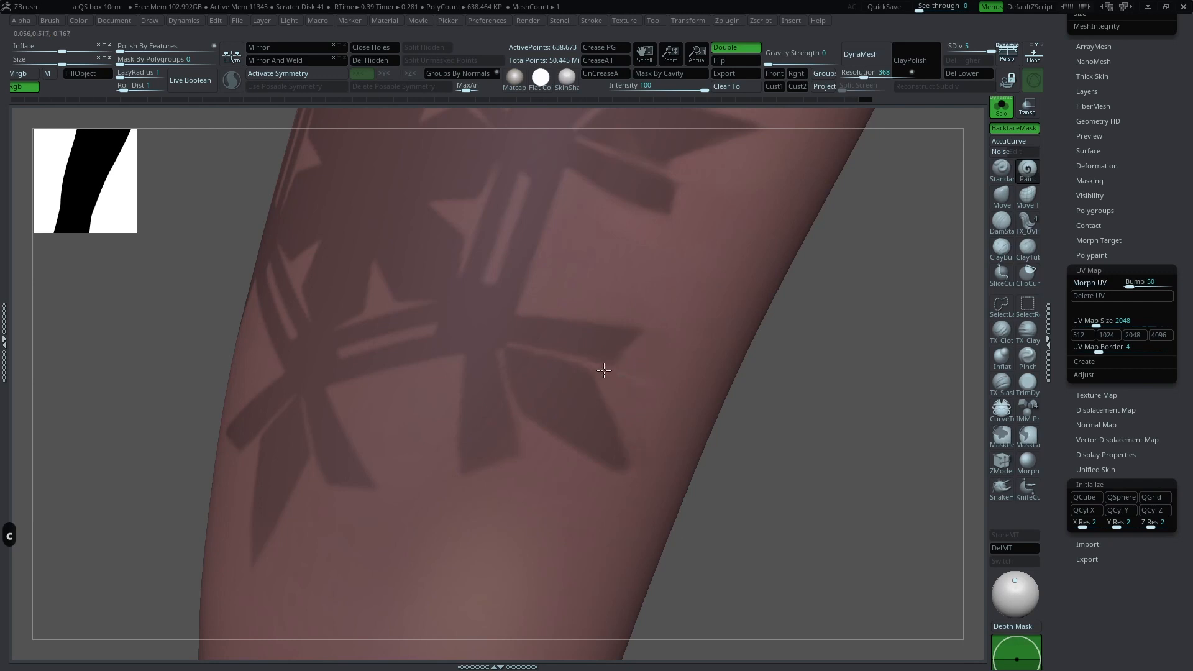
pyautogui.keyDown('alt'); pyautogui.moveTo(768, 469); pyautogui.dragTo(882, 404); pyautogui.keyUp('alt')
pyautogui.keyDown('alt'); pyautogui.moveTo(693, 398); pyautogui.dragTo(814, 329); pyautogui.keyUp('alt')
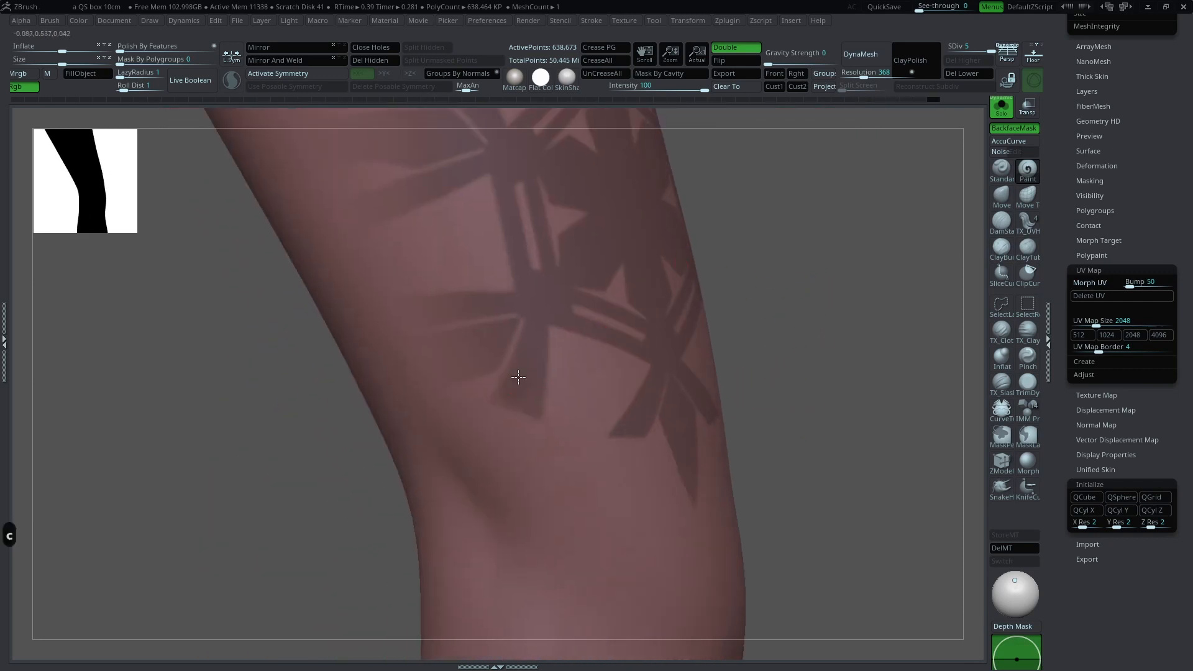
# Step: Repaint and trim the faded petals of the lower tip on the opposite side of the knee snowflake
pyautogui.moveTo(831, 277); pyautogui.dragTo(889, 275)
pyautogui.moveTo(515, 332); pyautogui.dragTo(467, 386)
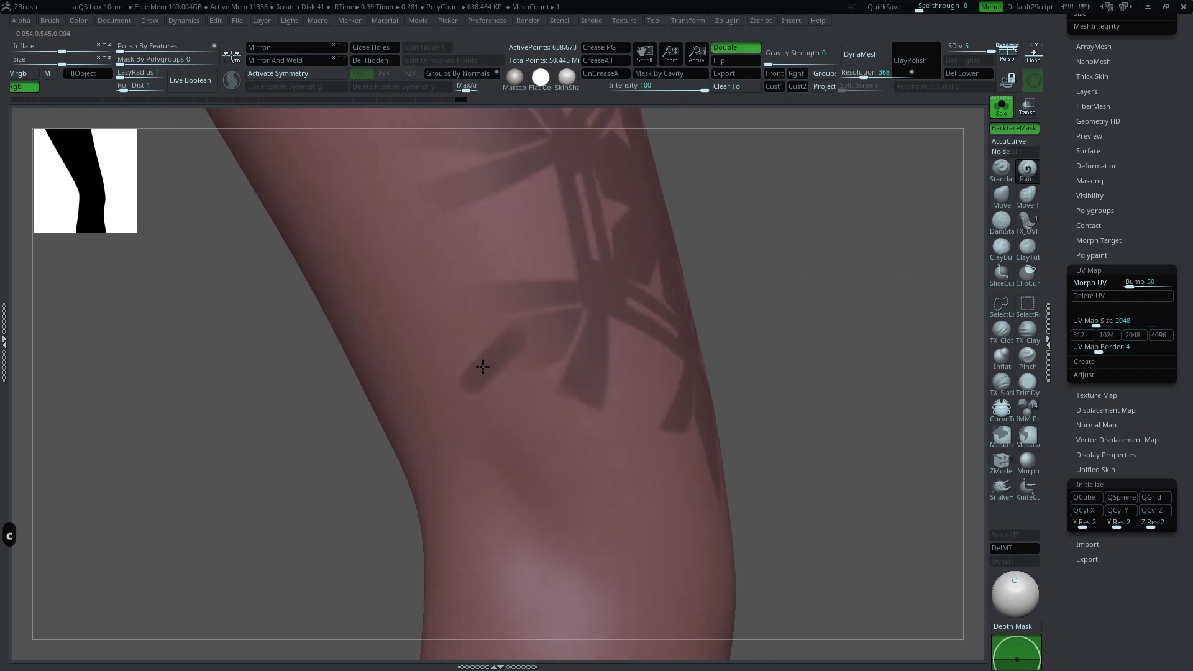
pyautogui.moveTo(542, 351); pyautogui.dragTo(475, 383)
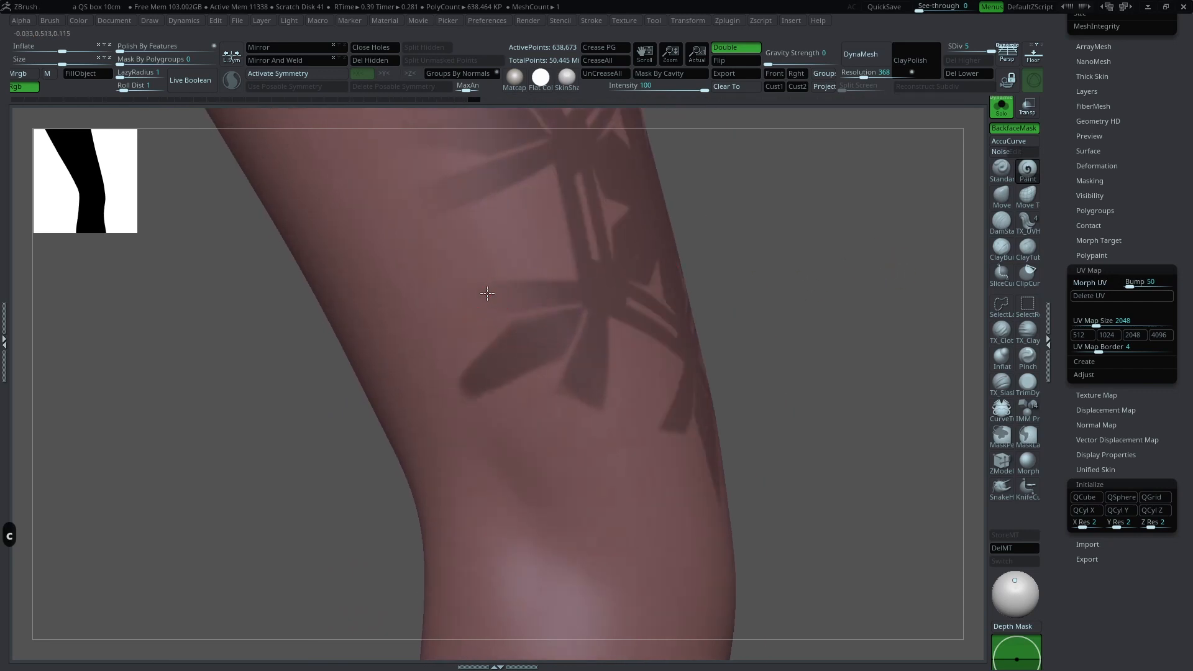
pyautogui.moveTo(496, 306); pyautogui.dragTo(545, 291)
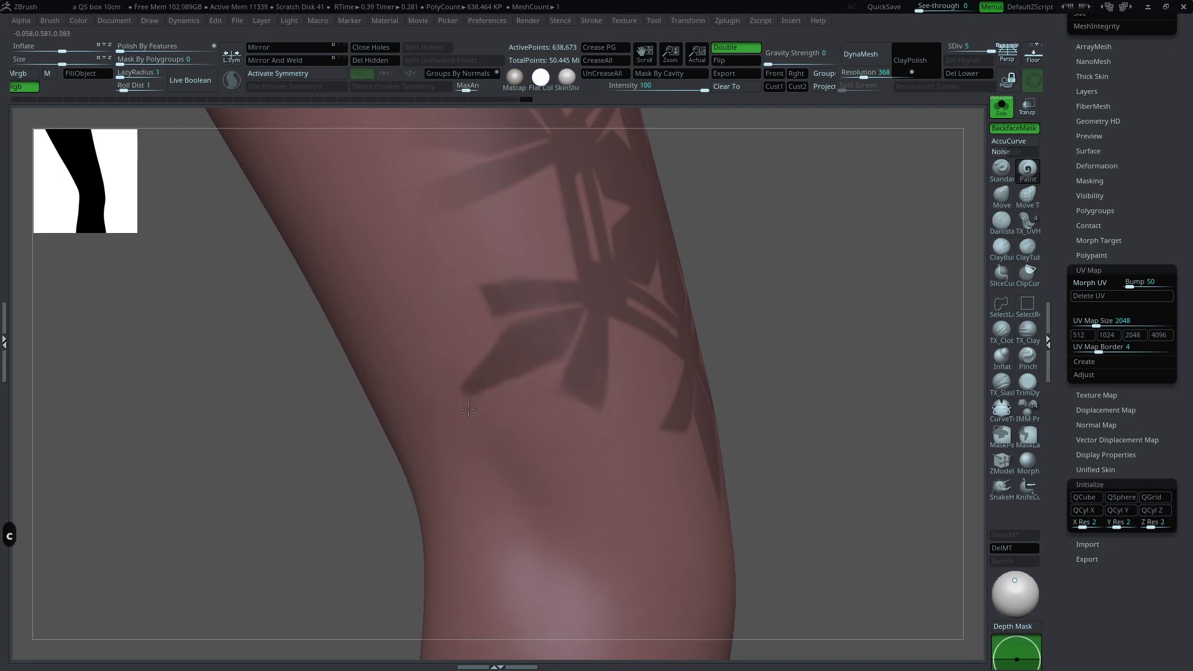
# Step: Repaint the faded large petal of the upper tip on the opposite side and clean the skin around it
pyautogui.keyDown('alt'); pyautogui.moveTo(551, 119); pyautogui.dragTo(719, 286, button='right'); pyautogui.keyUp('alt')
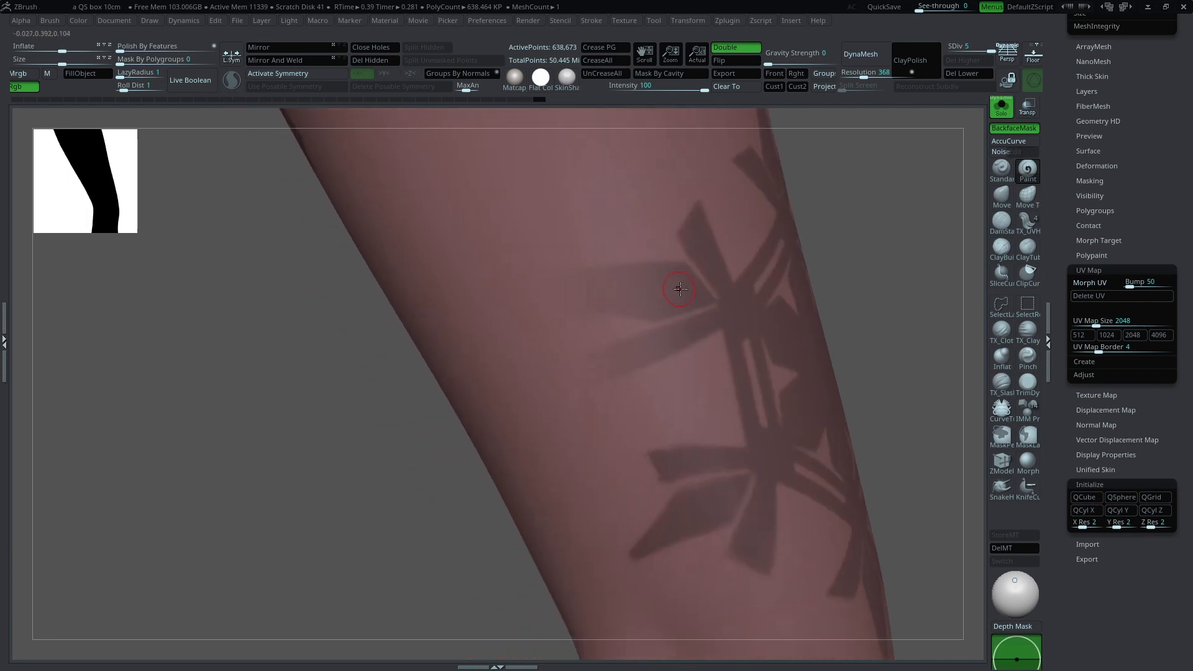
pyautogui.moveTo(633, 272)
pyautogui.mouseDown()
pyautogui.moveTo(579, 275)
pyautogui.moveTo(665, 303)
pyautogui.mouseUp()
pyautogui.press('c')
pyautogui.hotkey('ctrl', 'z')
pyautogui.press('c')
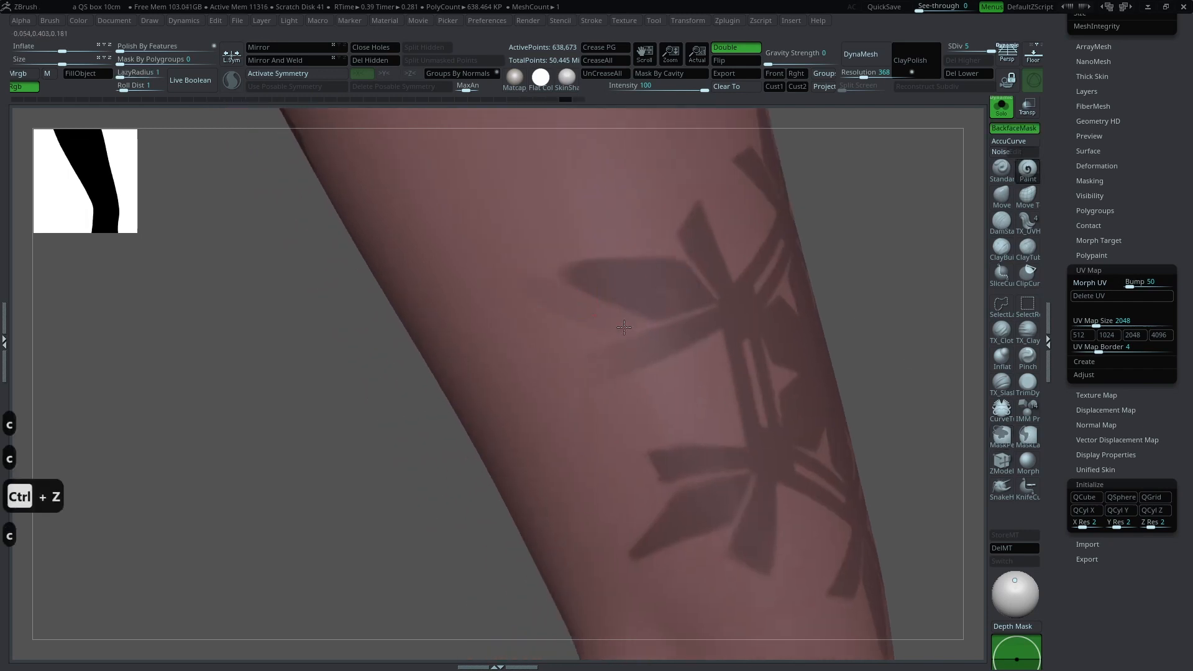
pyautogui.press('c')
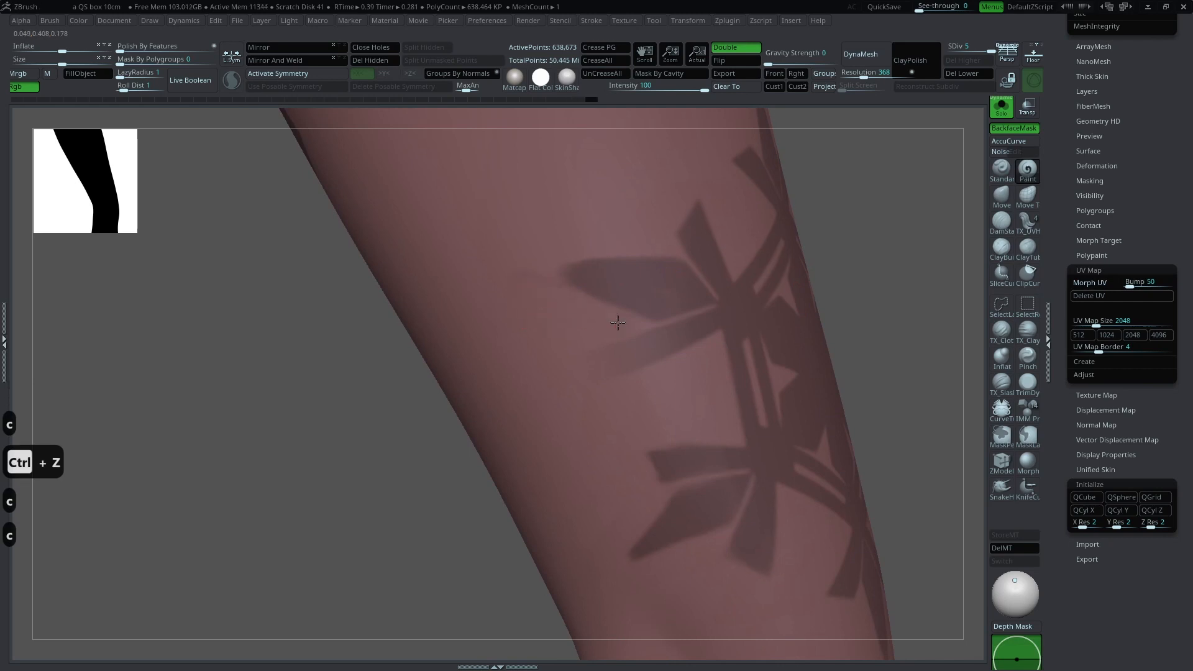
# Step: Sharpen the large upper petal to a point and fill in the narrow petal beneath it
pyautogui.moveTo(883, 256); pyautogui.dragTo(582, 305)
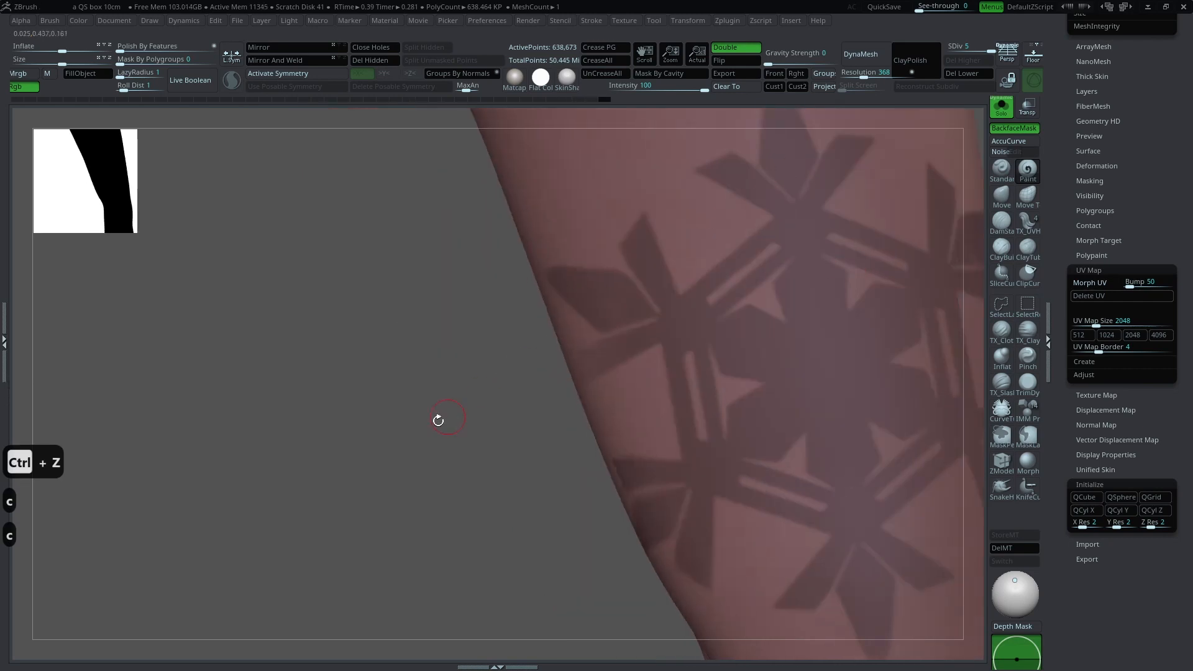
pyautogui.moveTo(438, 420); pyautogui.dragTo(559, 242)
pyautogui.keyDown('alt'); pyautogui.moveTo(366, 459); pyautogui.dragTo(355, 400); pyautogui.keyUp('alt')
pyautogui.moveTo(419, 380); pyautogui.dragTo(524, 296)
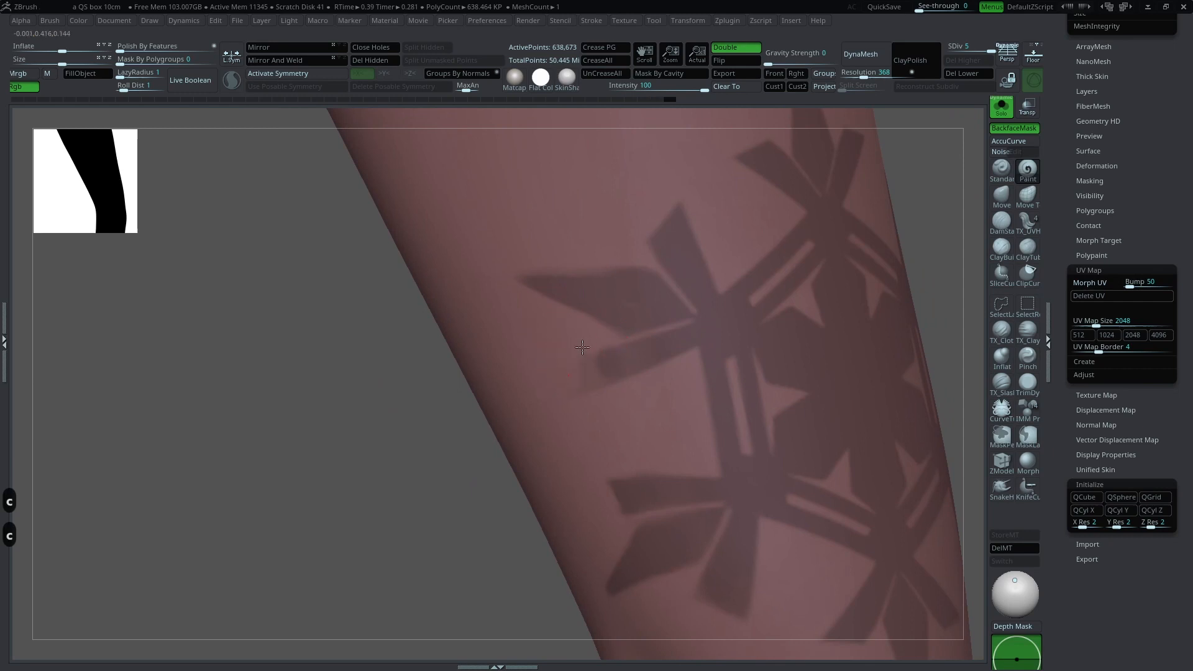
# Step: Examine both snowflake tattoos on the whole leg and with the rest of the character shown
pyautogui.keyDown('alt'); pyautogui.moveTo(475, 423); pyautogui.dragTo(357, 453); pyautogui.keyUp('alt')
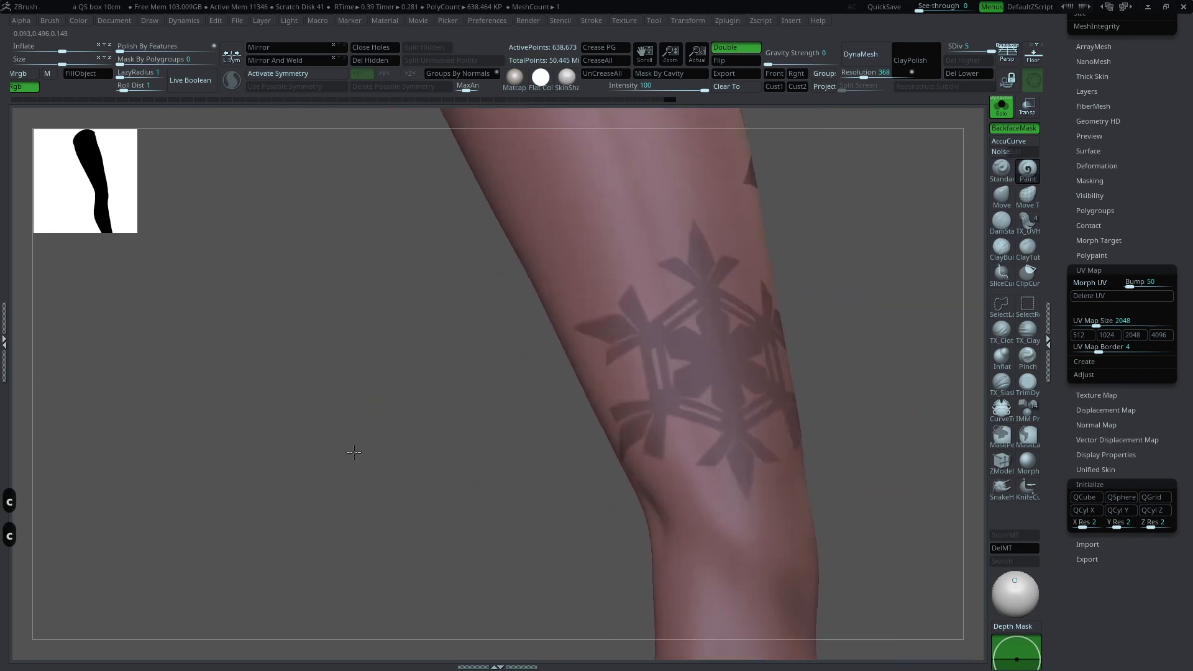
pyautogui.moveTo(833, 298); pyautogui.dragTo(708, 306)
pyautogui.keyDown('alt'); pyautogui.moveTo(827, 323); pyautogui.dragTo(821, 280); pyautogui.keyUp('alt')
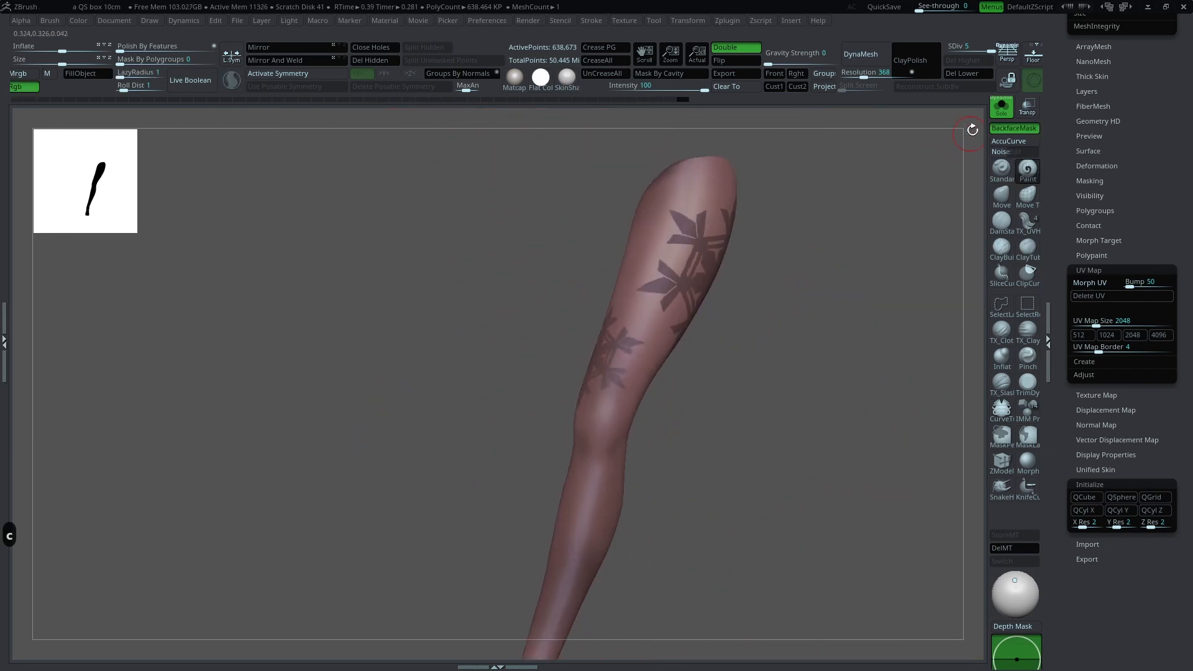
pyautogui.click(981, 121)
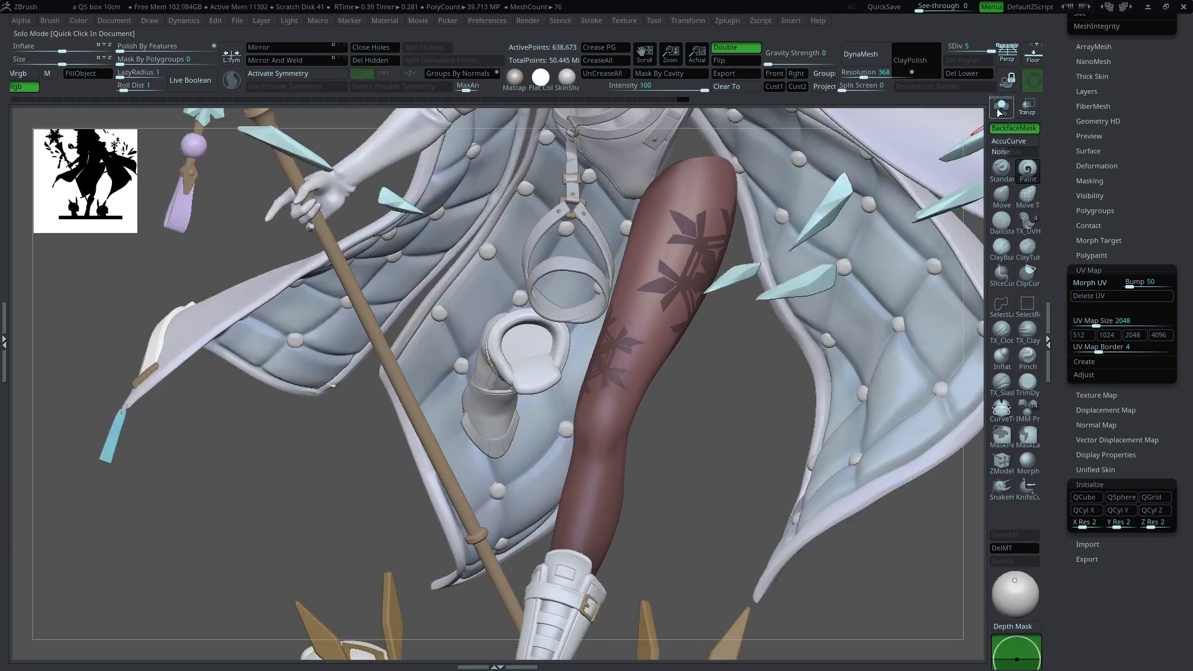
# Step: Isolate the body again and bring back its hidden parts, including the raised leg
pyautogui.click(996, 112)
pyautogui.press('z')
pyautogui.moveTo(827, 329); pyautogui.dragTo(776, 344)
pyautogui.press('z')
pyautogui.press('z')
pyautogui.press('z')
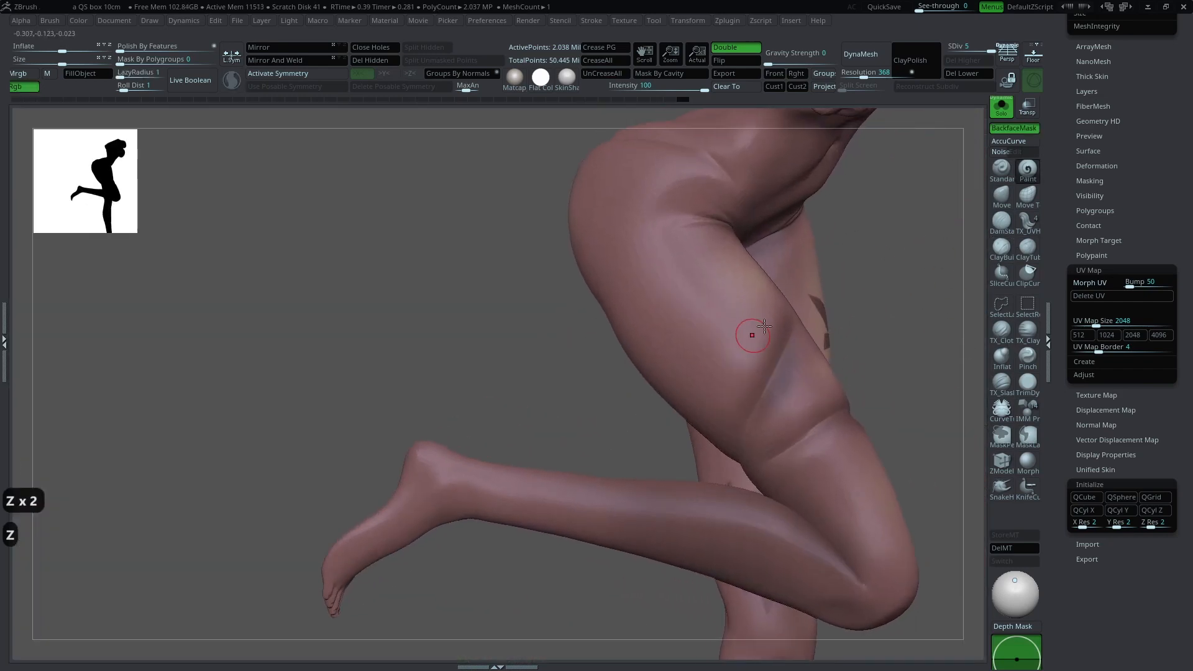
# Step: Set the Paint brush up for stamping the snowflake alpha again and stamp it on the outer thigh of the raised leg
pyautogui.hotkey('ctrl', 'z')
pyautogui.press('space')
pyautogui.press('space')
pyautogui.click(587, 377)
pyautogui.click(670, 397)
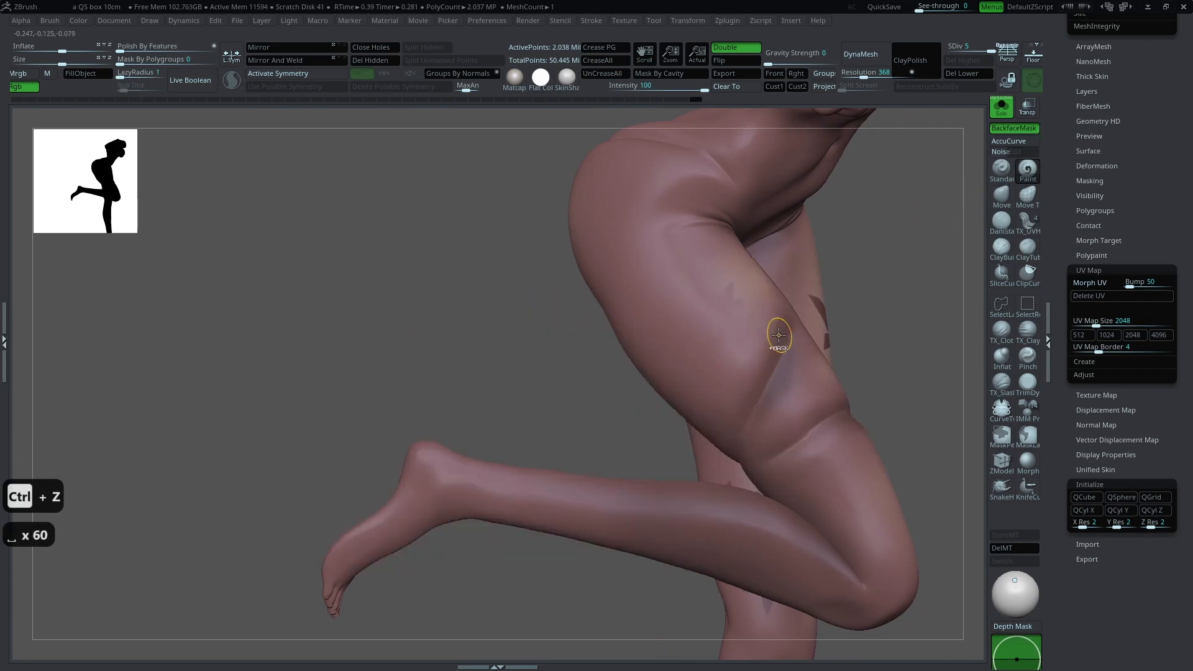
pyautogui.hotkey('ctrl', 'z')
pyautogui.press('space')
pyautogui.moveTo(871, 310); pyautogui.dragTo(833, 318)
pyautogui.press('c')
pyautogui.moveTo(559, 370); pyautogui.dragTo(829, 329)
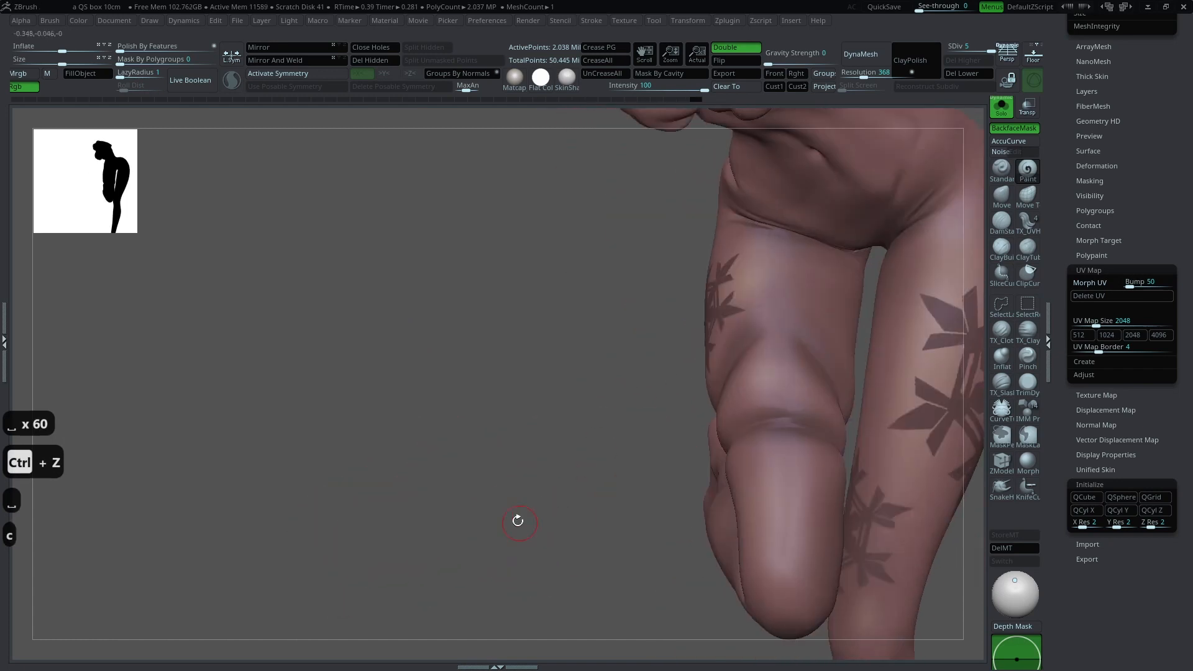
# Step: Undo the thigh stamp and try a new snowflake placement on the middle of the raised leg's outer thigh
pyautogui.keyDown('alt'); pyautogui.moveTo(517, 520); pyautogui.dragTo(471, 342); pyautogui.keyUp('alt')
pyautogui.moveTo(777, 404); pyautogui.dragTo(774, 369)
pyautogui.hotkey('ctrl', 'z')
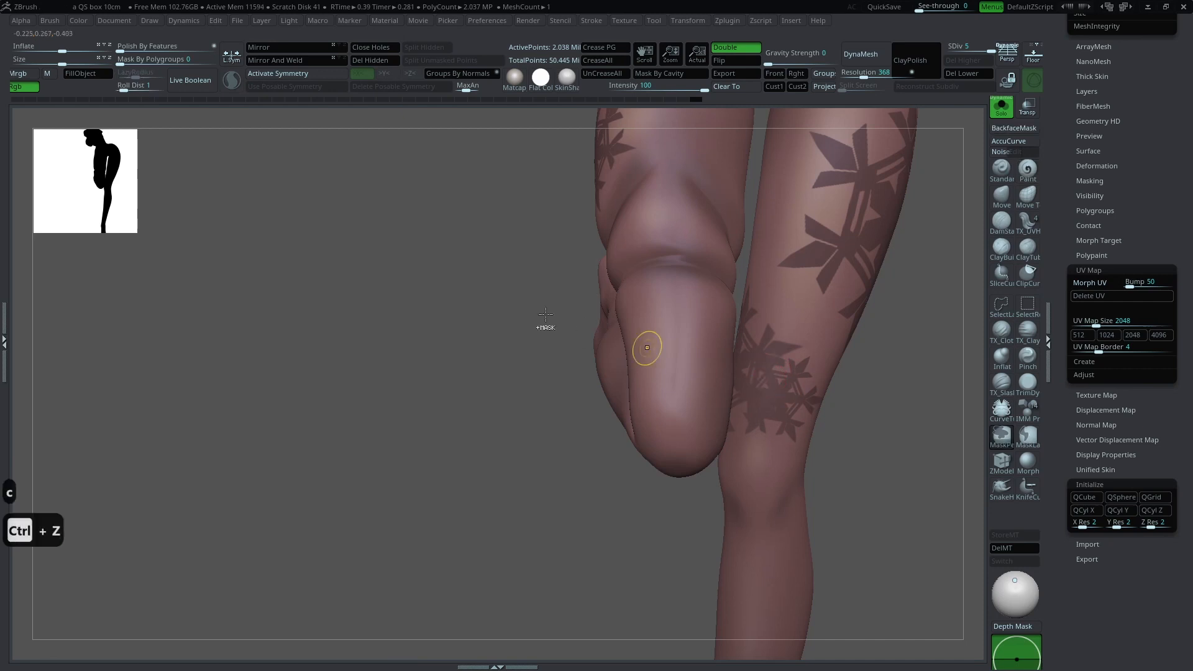
pyautogui.keyDown('alt'); pyautogui.moveTo(440, 312); pyautogui.dragTo(458, 415); pyautogui.keyUp('alt')
pyautogui.hotkey('ctrl', 'z')
pyautogui.moveTo(354, 391); pyautogui.dragTo(485, 396)
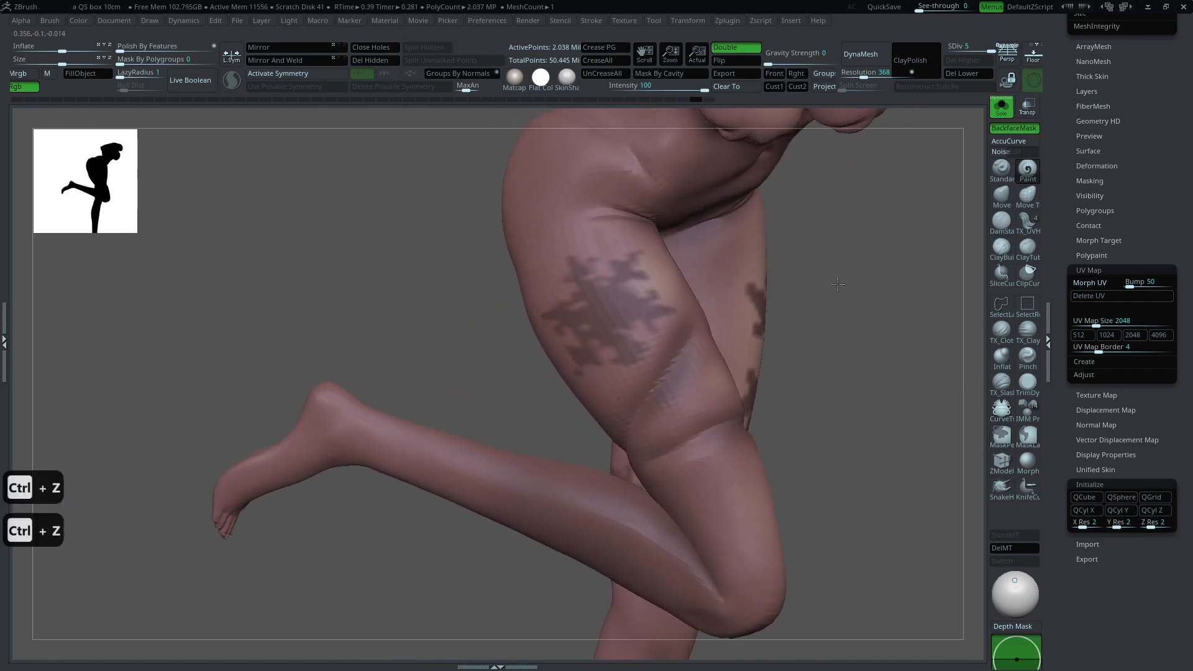
pyautogui.hotkey('ctrl', 'z')
pyautogui.moveTo(592, 315); pyautogui.dragTo(646, 423)
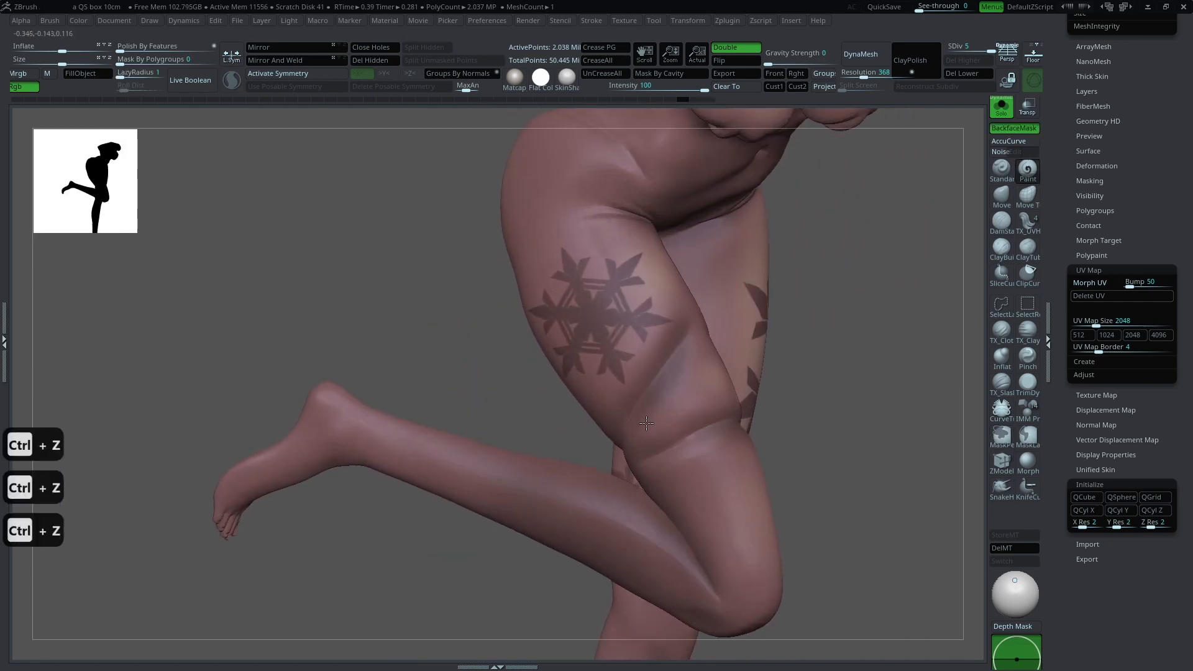
# Step: Compare the raised thigh's snowflake with the reference, undo it and try another placement
pyautogui.moveTo(786, 332); pyautogui.dragTo(850, 214)
pyautogui.hotkey('shift', 'z')
pyautogui.hotkey('shift', 'z')
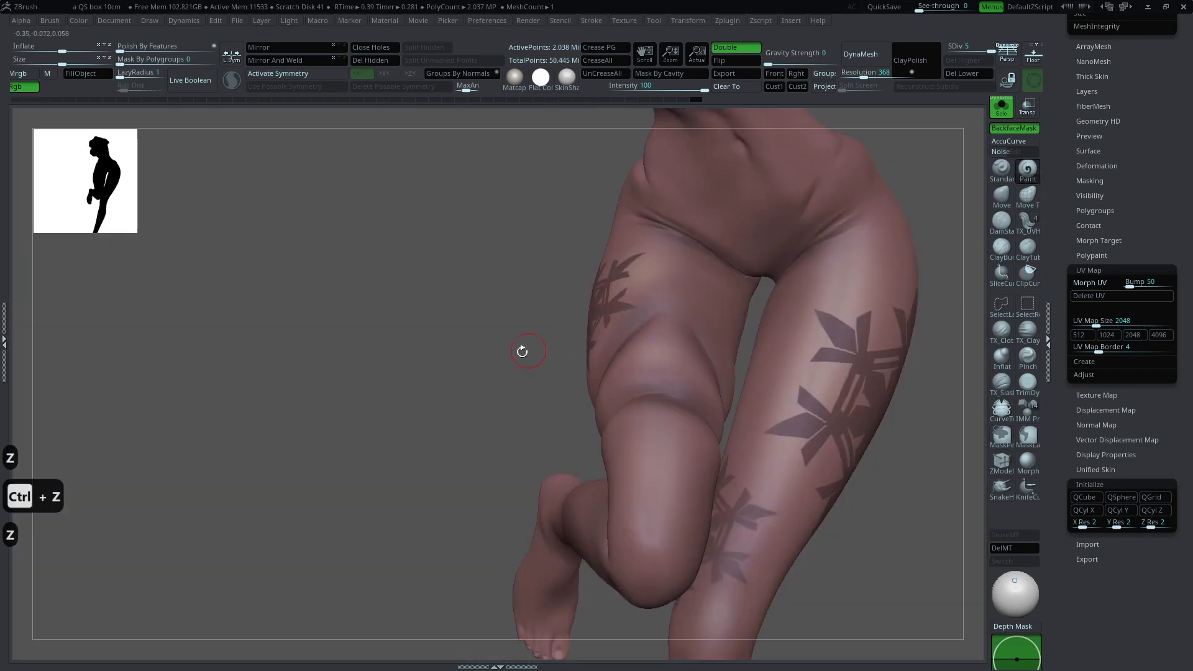
pyautogui.moveTo(522, 351); pyautogui.dragTo(628, 360)
pyautogui.hotkey('ctrl', 'z')
pyautogui.moveTo(772, 397); pyautogui.dragTo(829, 497)
pyautogui.moveTo(627, 387); pyautogui.dragTo(793, 290)
pyautogui.hotkey('shift', 'z')
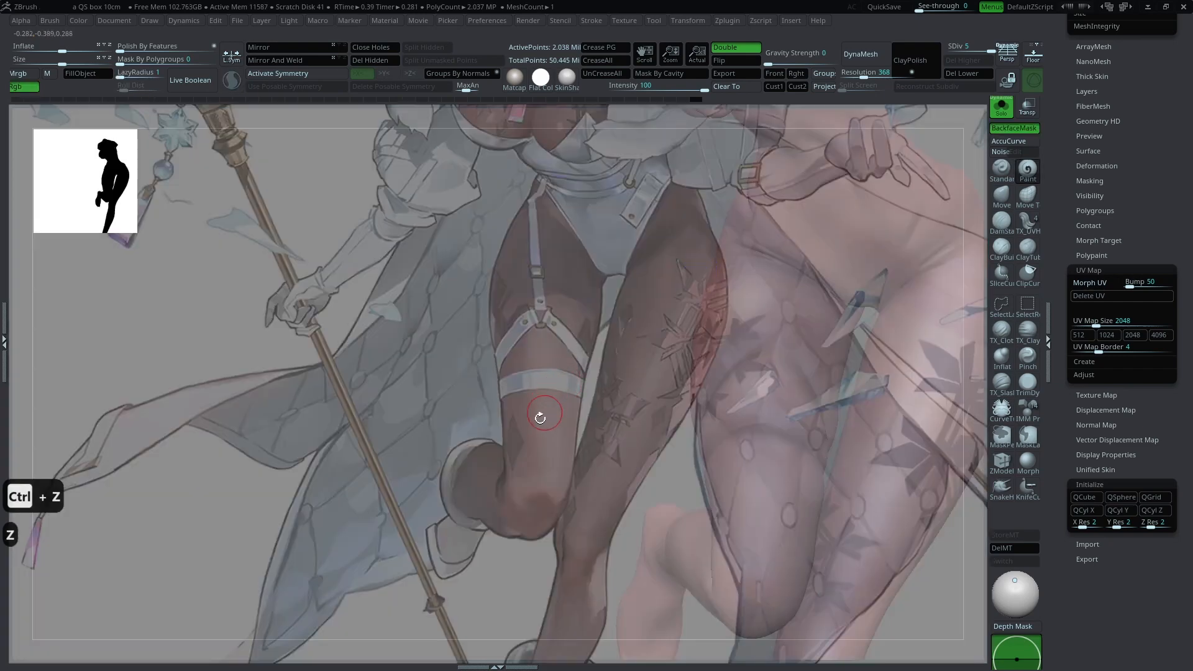
# Step: Undo the stamp once more and try the snowflake lower on the raised thigh, closer to the knee
pyautogui.moveTo(541, 408); pyautogui.dragTo(413, 394)
pyautogui.hotkey('shift', 'z')
pyautogui.hotkey('ctrl', 'z')
pyautogui.moveTo(531, 342); pyautogui.dragTo(605, 446)
pyautogui.moveTo(738, 333); pyautogui.dragTo(696, 325)
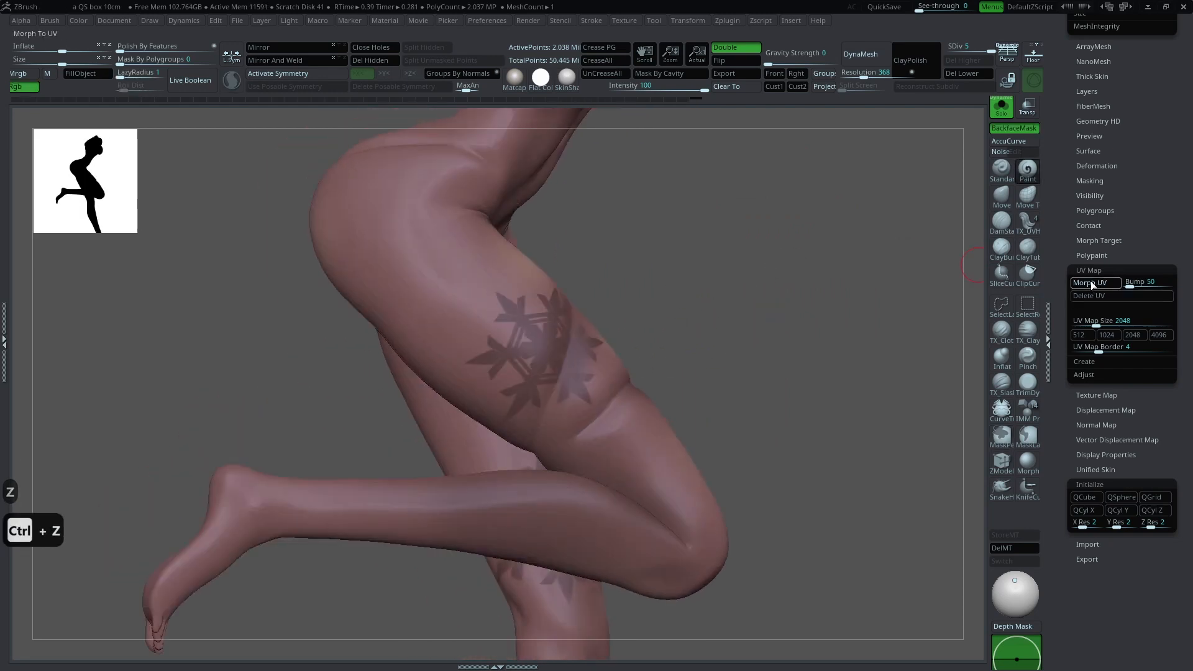
# Step: Flatten the body into its UV layout, turn off BackfaceMask and stamp the snowflake on the raised thigh's UV island
pyautogui.moveTo(737, 303); pyautogui.dragTo(623, 320)
pyautogui.moveTo(600, 373); pyautogui.dragTo(650, 399)
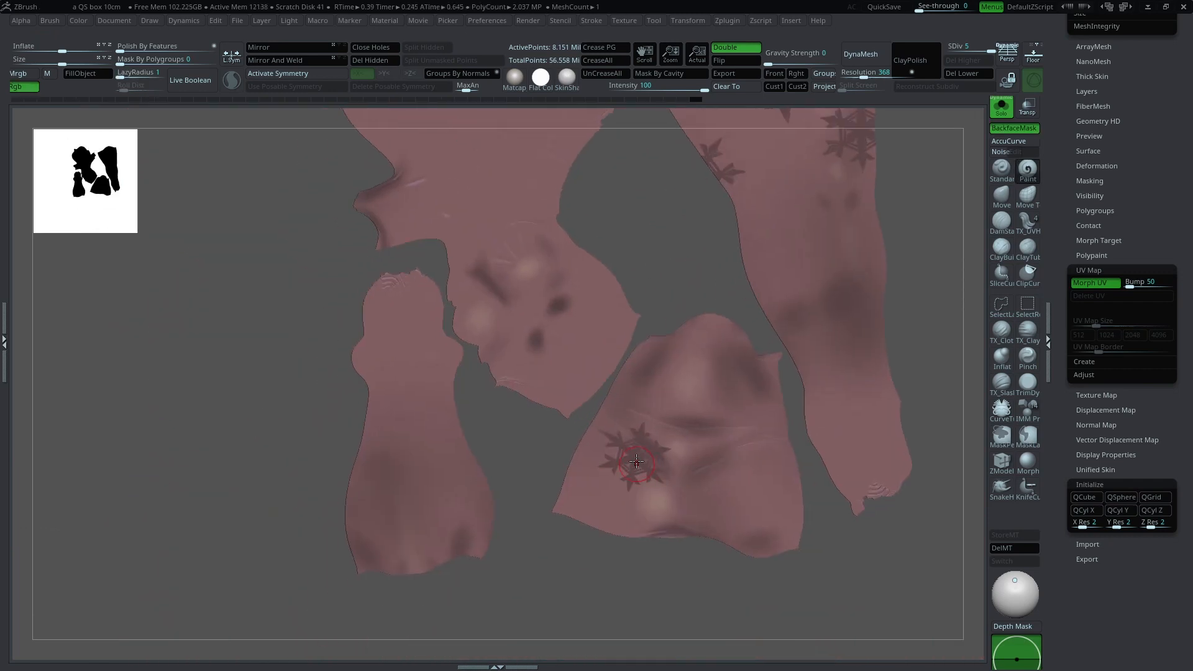
pyautogui.hotkey('ctrl', 'z')
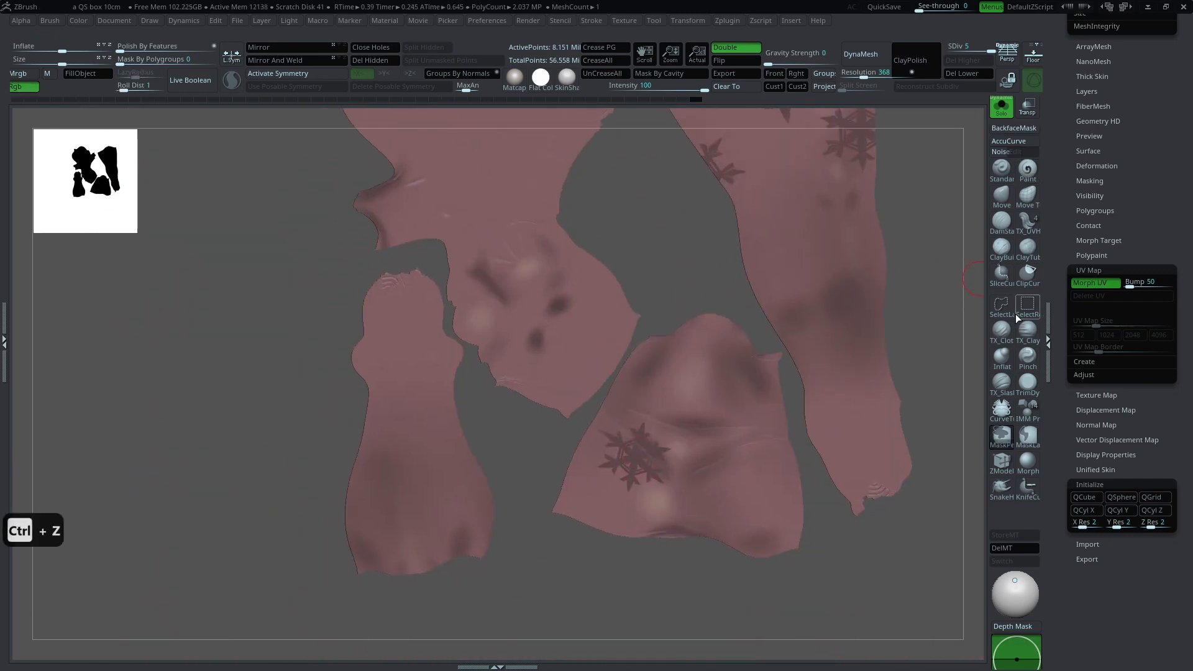
pyautogui.hotkey('ctrl', 'z')
pyautogui.click(1092, 282)
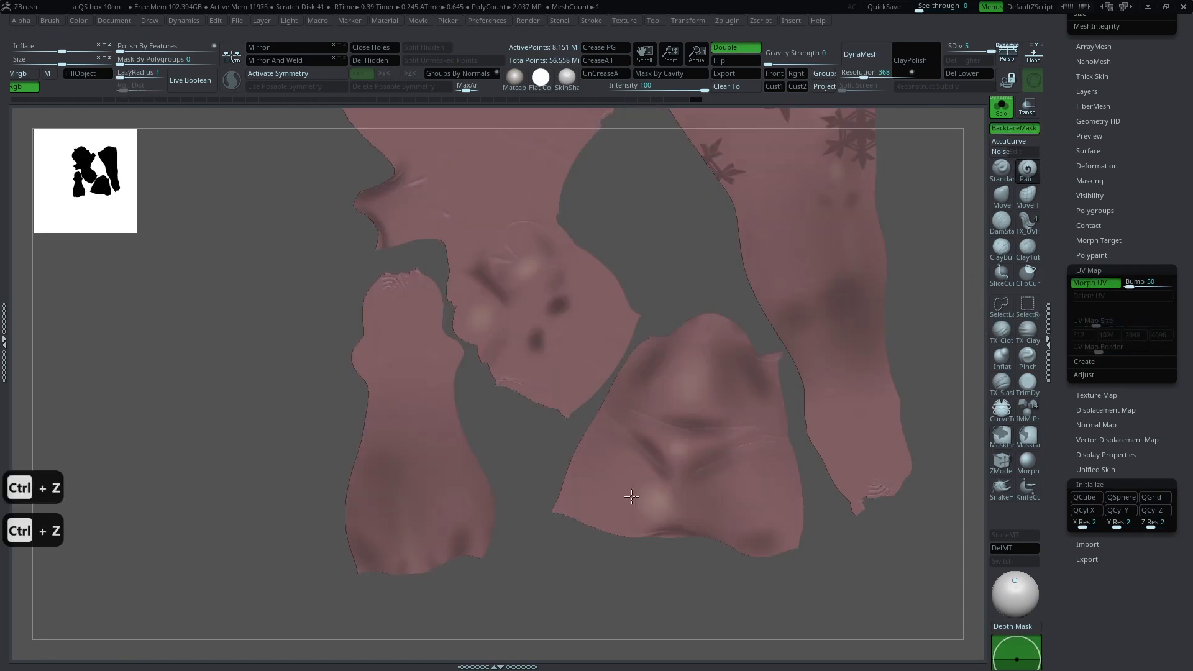
pyautogui.press('space')
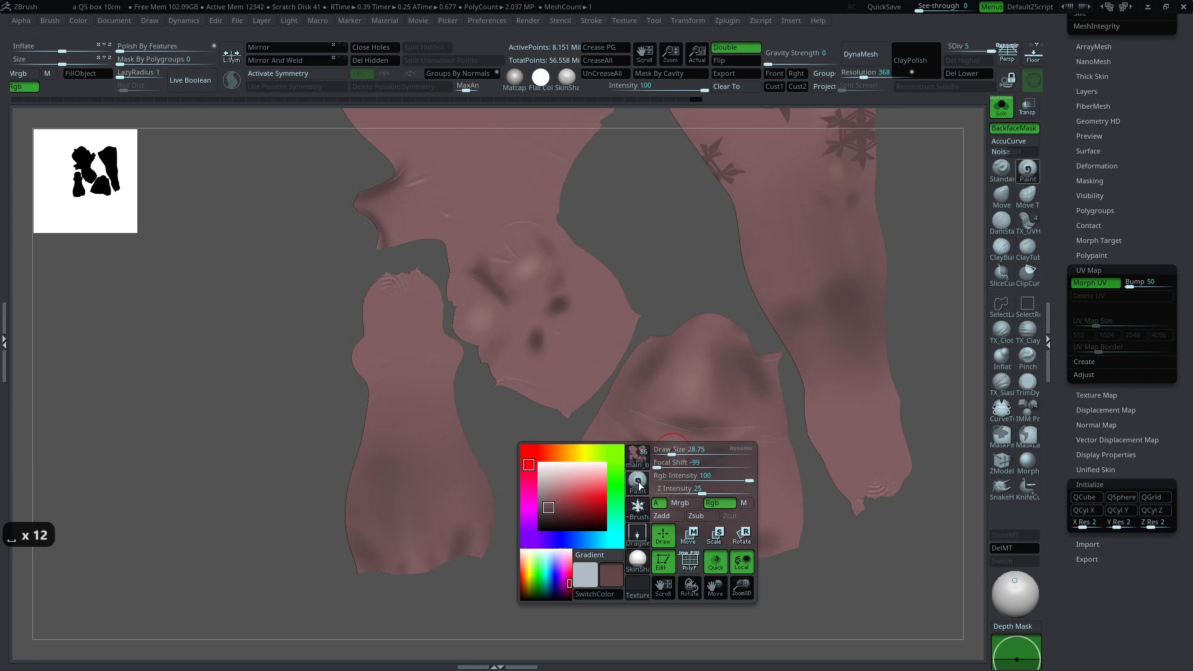
pyautogui.click(1022, 128)
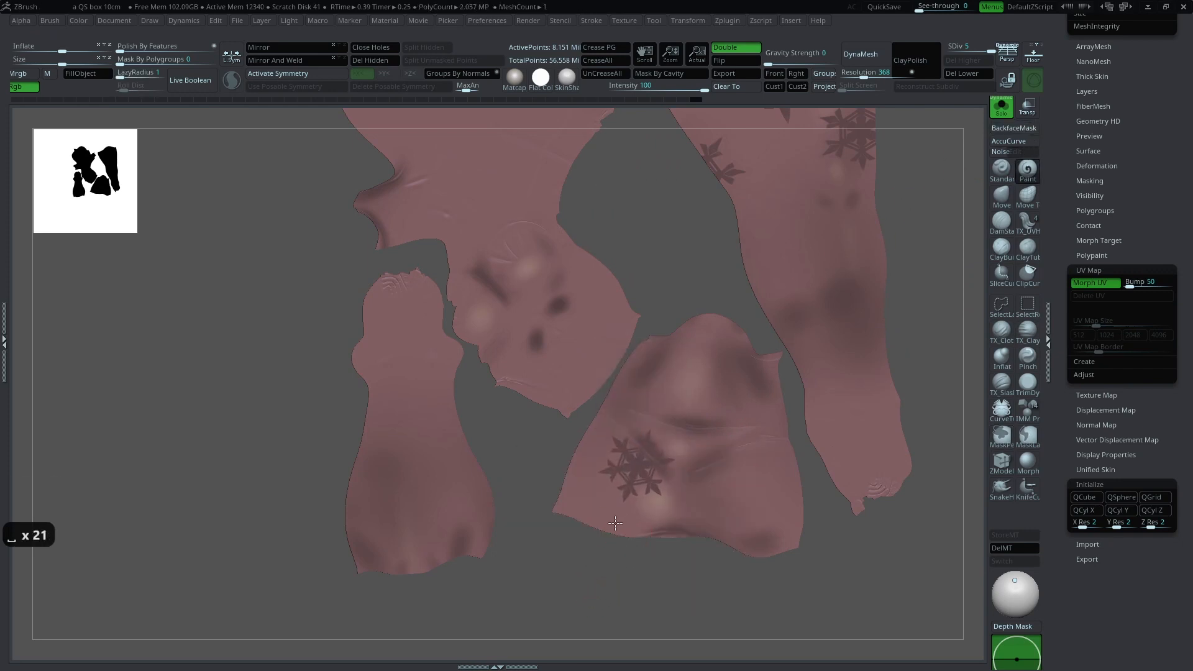
# Step: Return the body to its 3D shape and compare the raised thigh's tattoo with the clothed character and the reference
pyautogui.click(1096, 283)
pyautogui.keyDown('alt'); pyautogui.moveTo(812, 259); pyautogui.dragTo(847, 313); pyautogui.keyUp('alt')
pyautogui.press('z')
pyautogui.press('z')
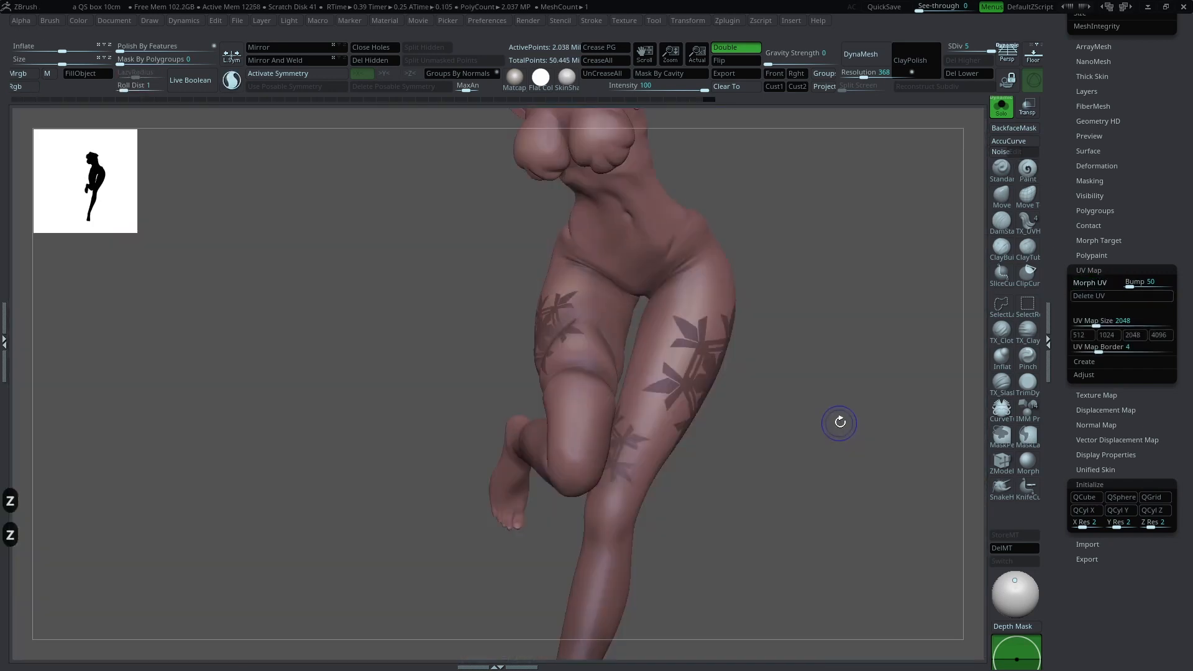
pyautogui.click(1008, 149)
pyautogui.click(1004, 109)
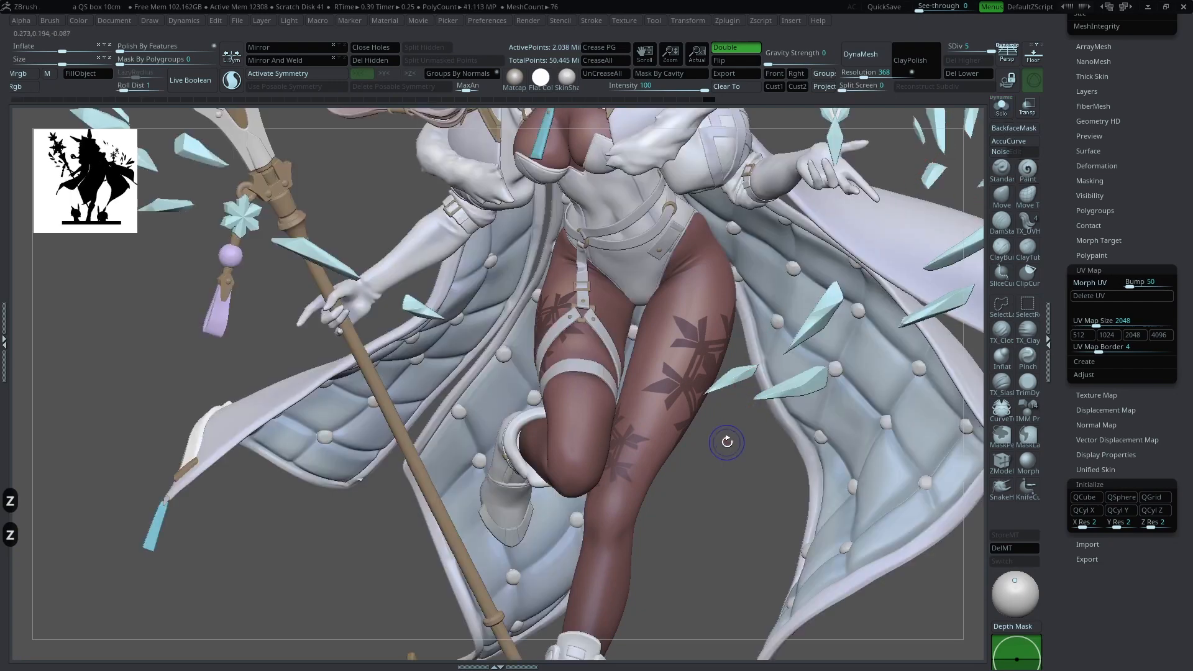
pyautogui.hotkey('shift', 'z')
pyautogui.hotkey('shift', 'z')
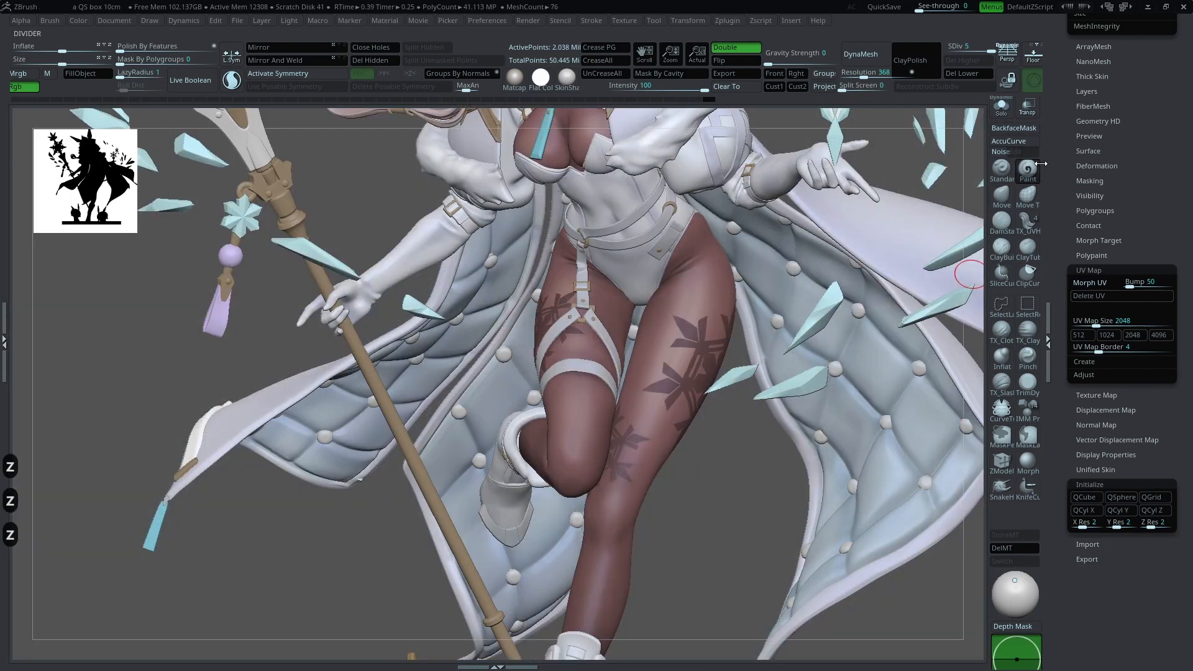
# Step: Undo the raised thigh's snowflake, restamp it slightly higher on its UV island and return the body to 3D
pyautogui.click(1001, 107)
pyautogui.hotkey('ctrl', 'z')
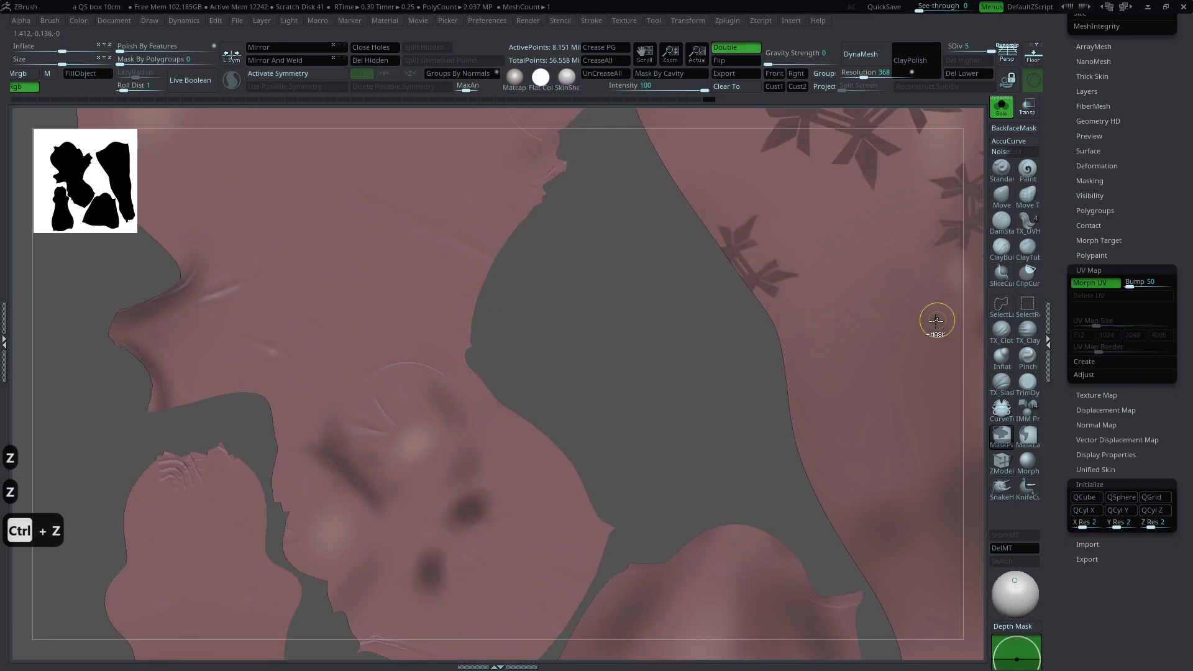
pyautogui.hotkey('ctrl', 'z')
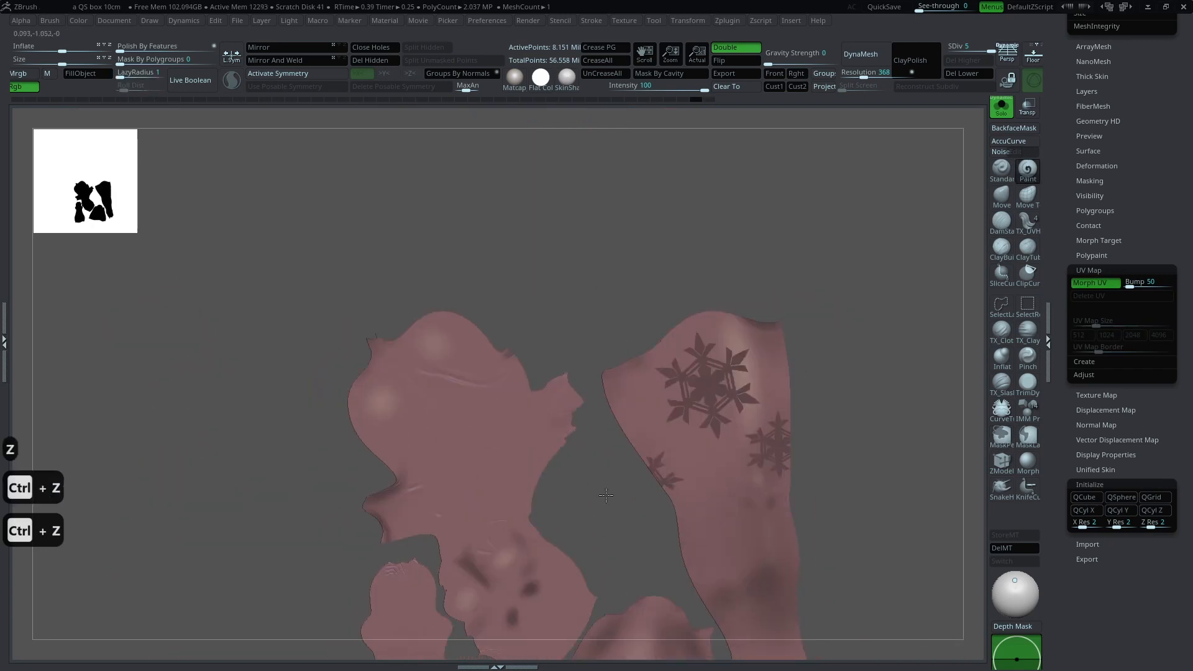
pyautogui.hotkey('ctrl', 'z')
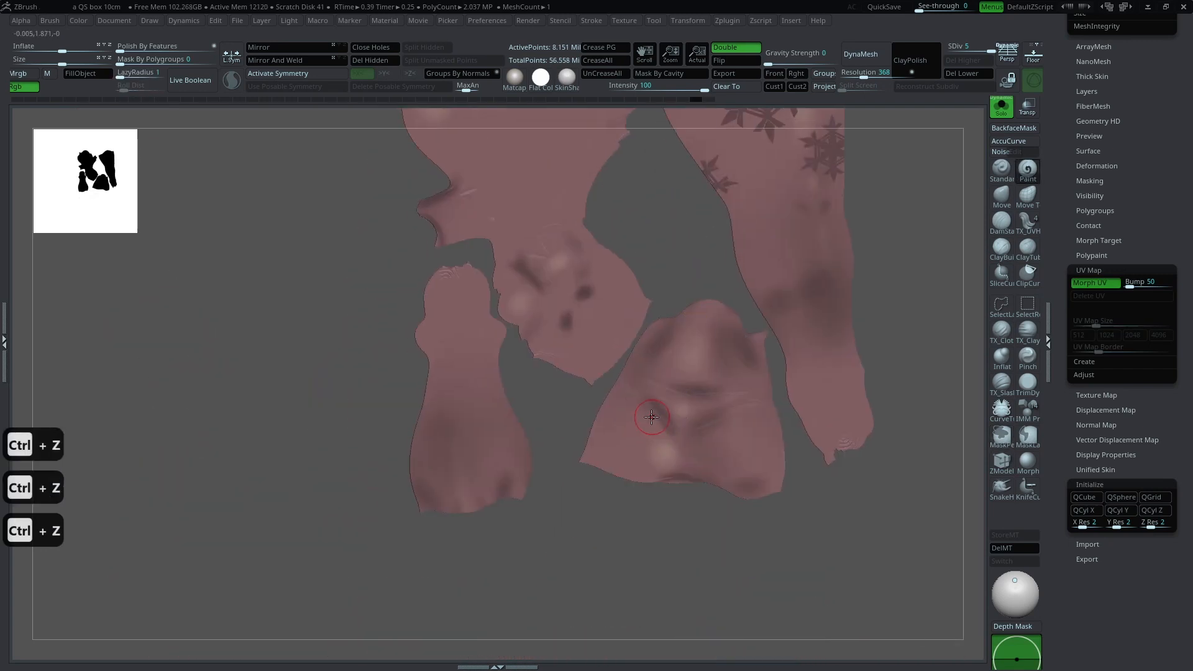
pyautogui.click(647, 427)
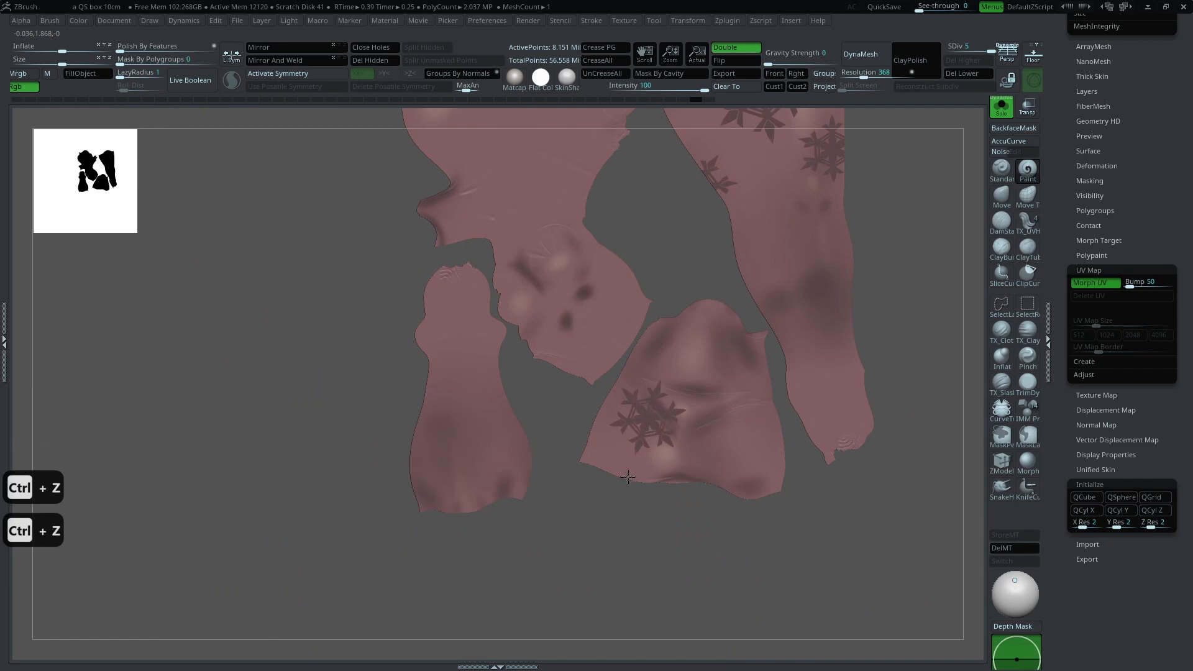
pyautogui.click(1095, 283)
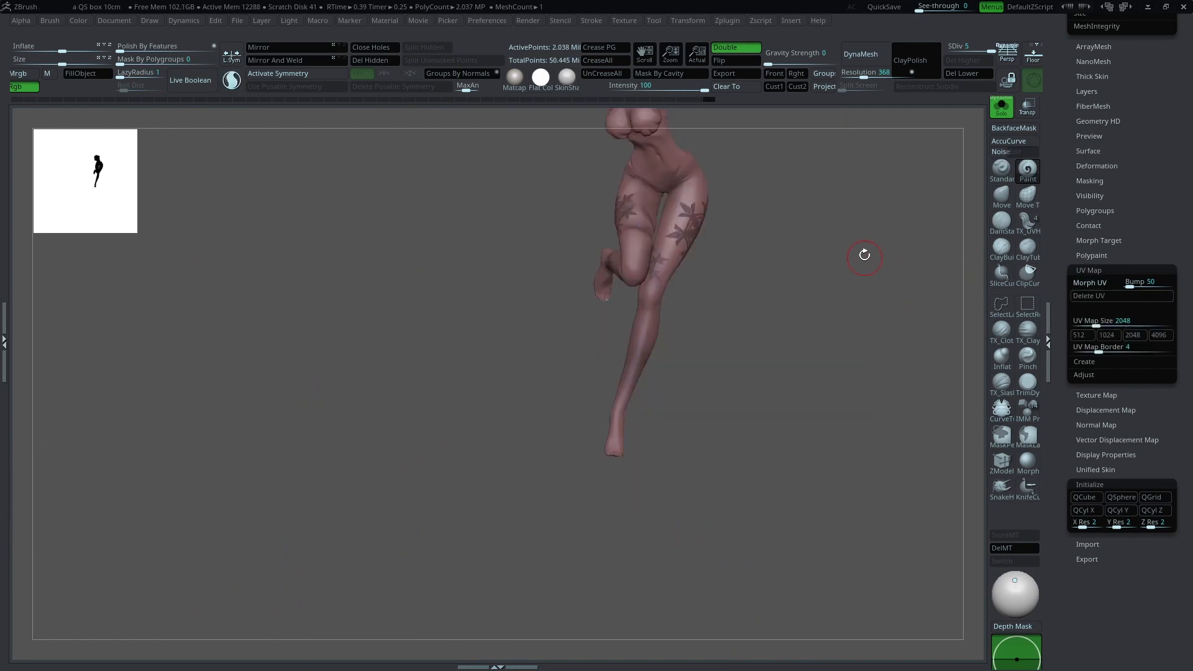
# Step: Examine the raised thigh's tattoo against the reference with the whole character shown, and look through the available alphas
pyautogui.click(1006, 115)
pyautogui.press('z')
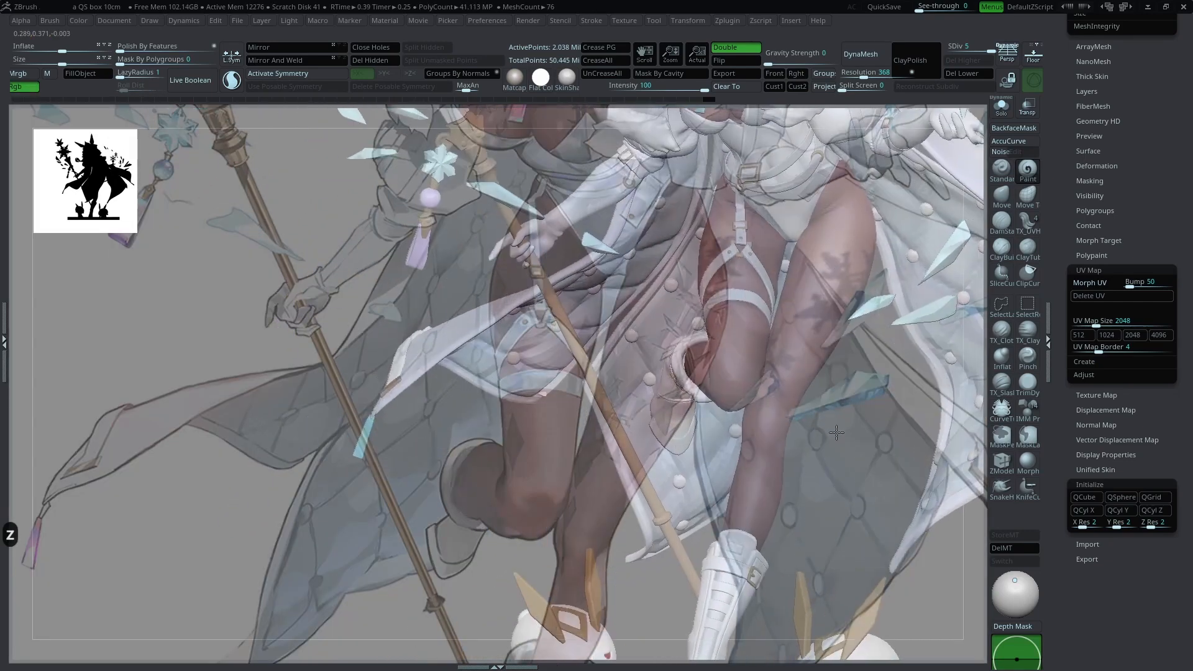
pyautogui.moveTo(837, 433); pyautogui.dragTo(508, 437, button='right')
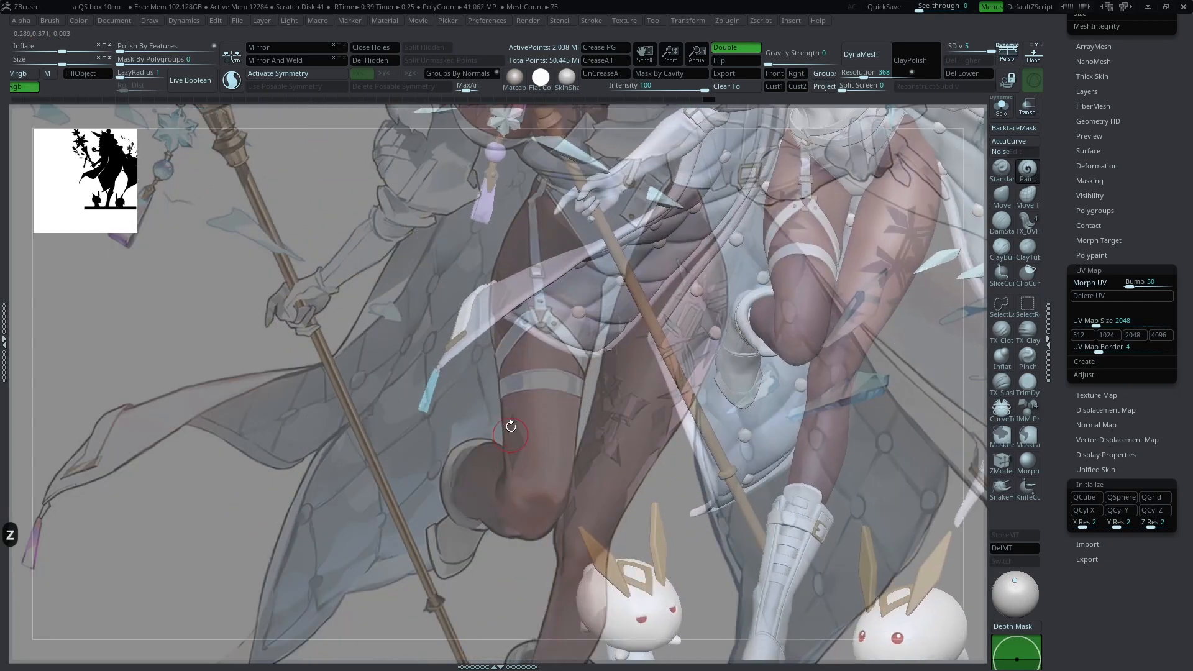
pyautogui.press('z')
pyautogui.moveTo(896, 399); pyautogui.dragTo(806, 484, button='right')
pyautogui.press('space')
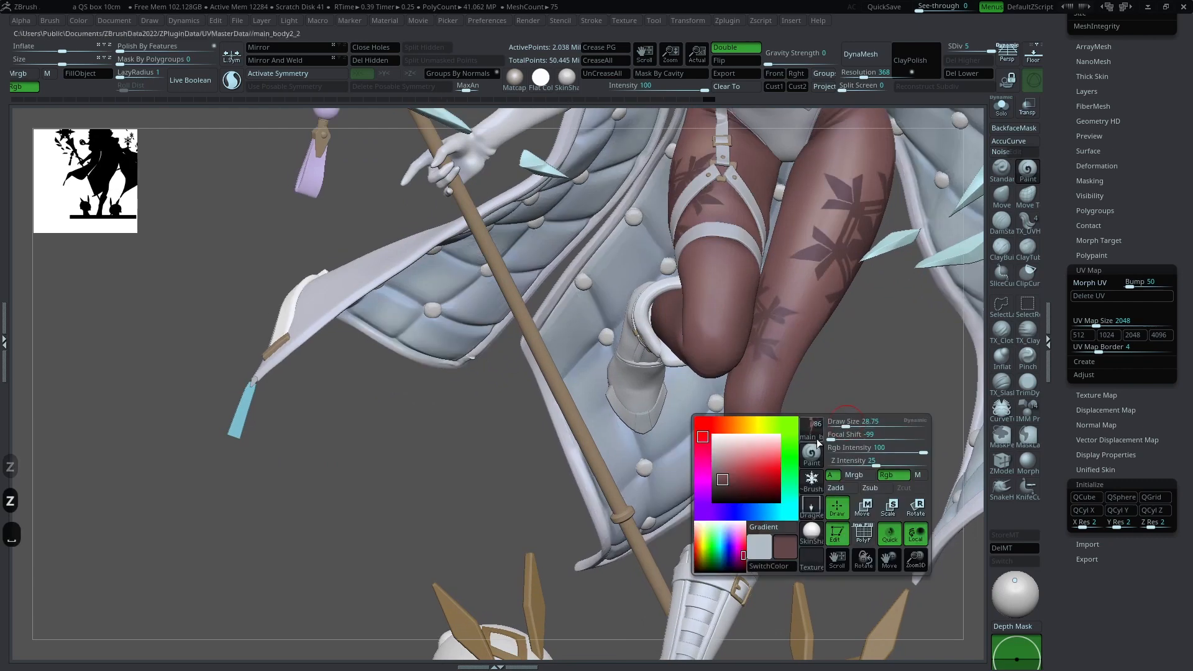
pyautogui.click(810, 484)
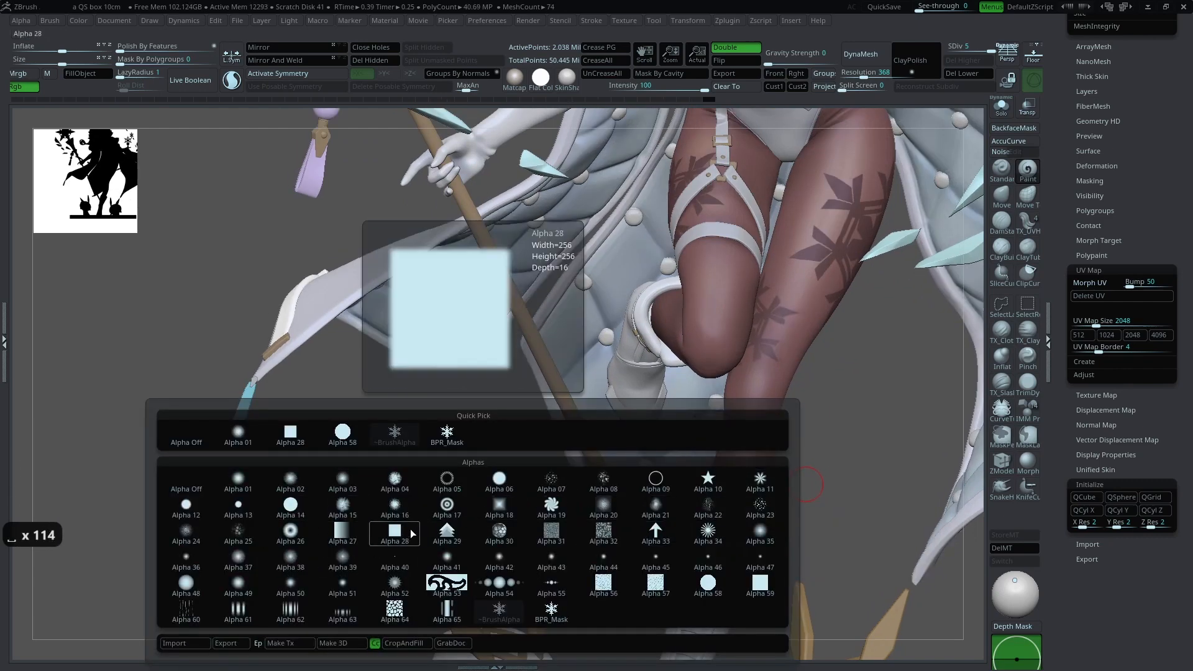
pyautogui.keyDown('alt'); pyautogui.moveTo(885, 374); pyautogui.dragTo(787, 533, button='right'); pyautogui.keyUp('alt')
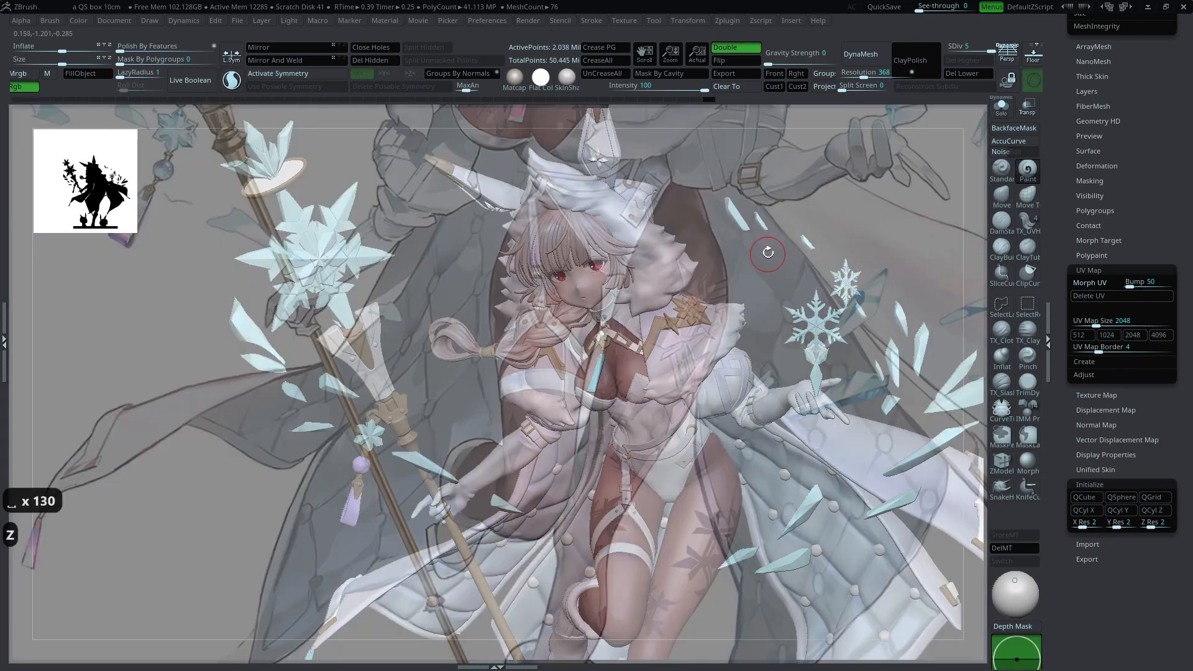
# Step: Shift the reference image down to show the upper body, hide it and isolate the body around the chest
pyautogui.hotkey('shift', 'z')
pyautogui.hotkey('shift', 'z')
pyautogui.press('z')
pyautogui.moveTo(772, 250); pyautogui.dragTo(840, 424)
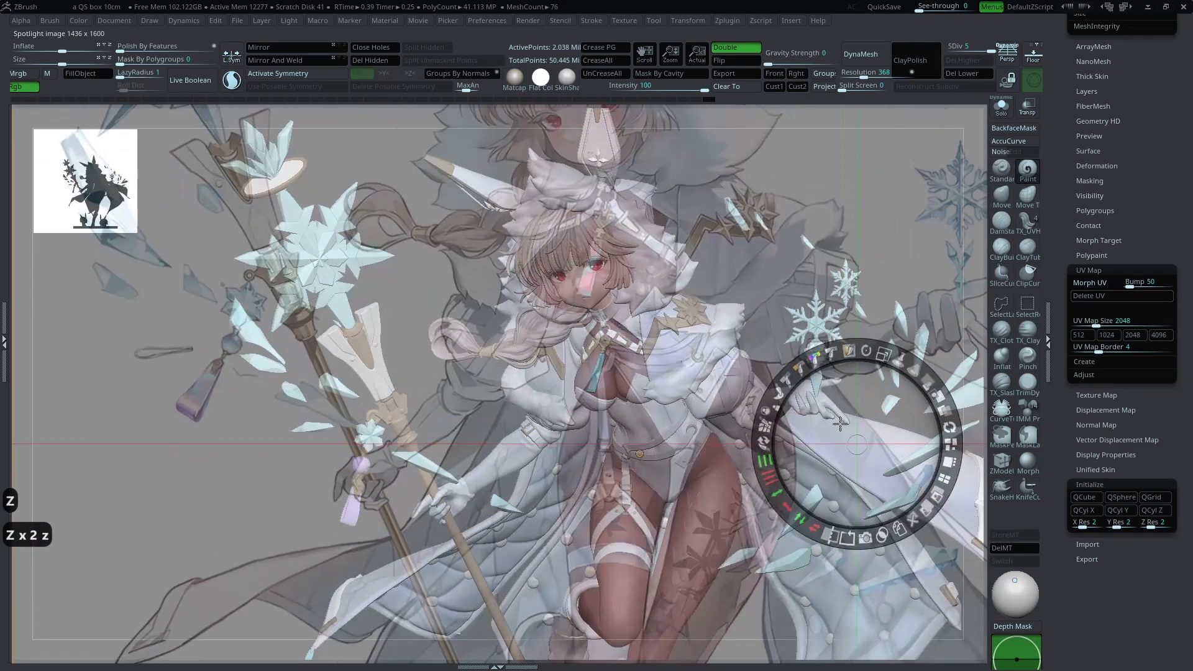
pyautogui.hotkey('shift', 'z')
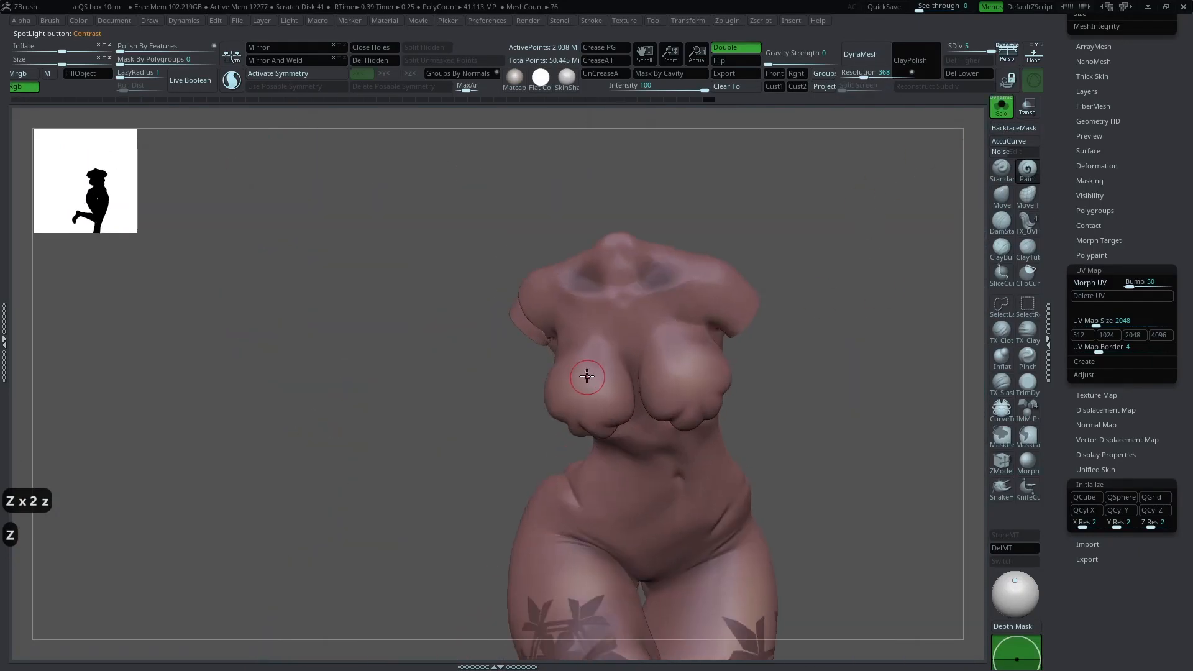
# Step: Undo the stray light mark on the chest, stamp a dark snowflake on each breast and show the whole character
pyautogui.hotkey('shift', 'z')
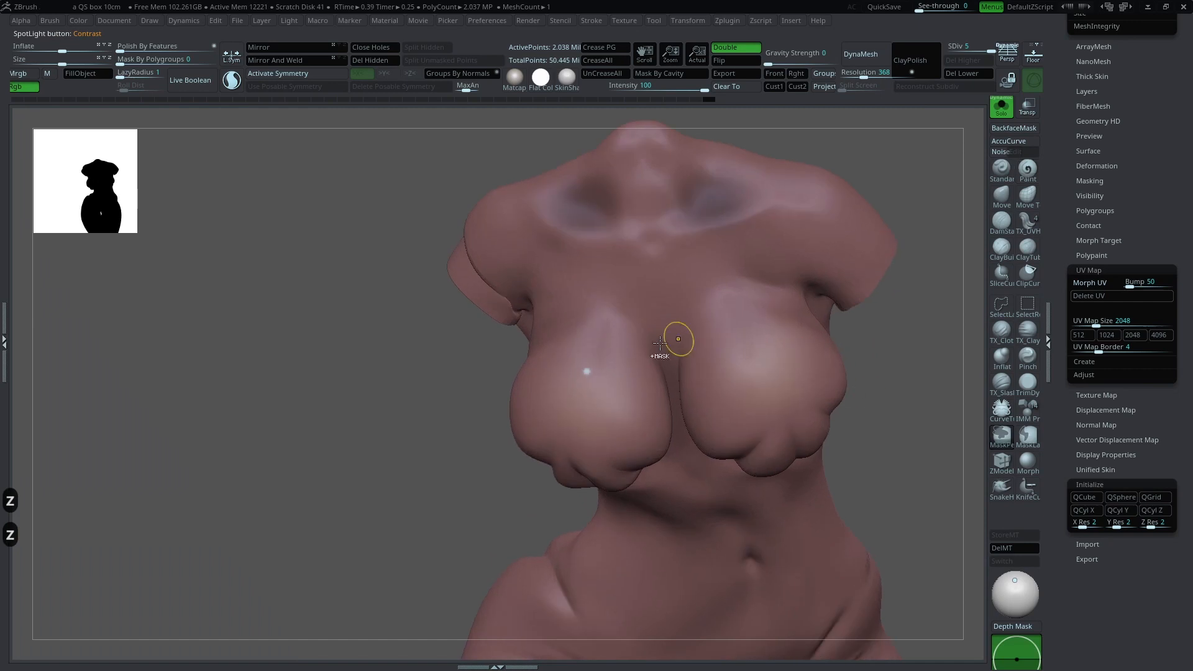
pyautogui.hotkey('ctrl', 'z')
pyautogui.moveTo(567, 363); pyautogui.dragTo(544, 451)
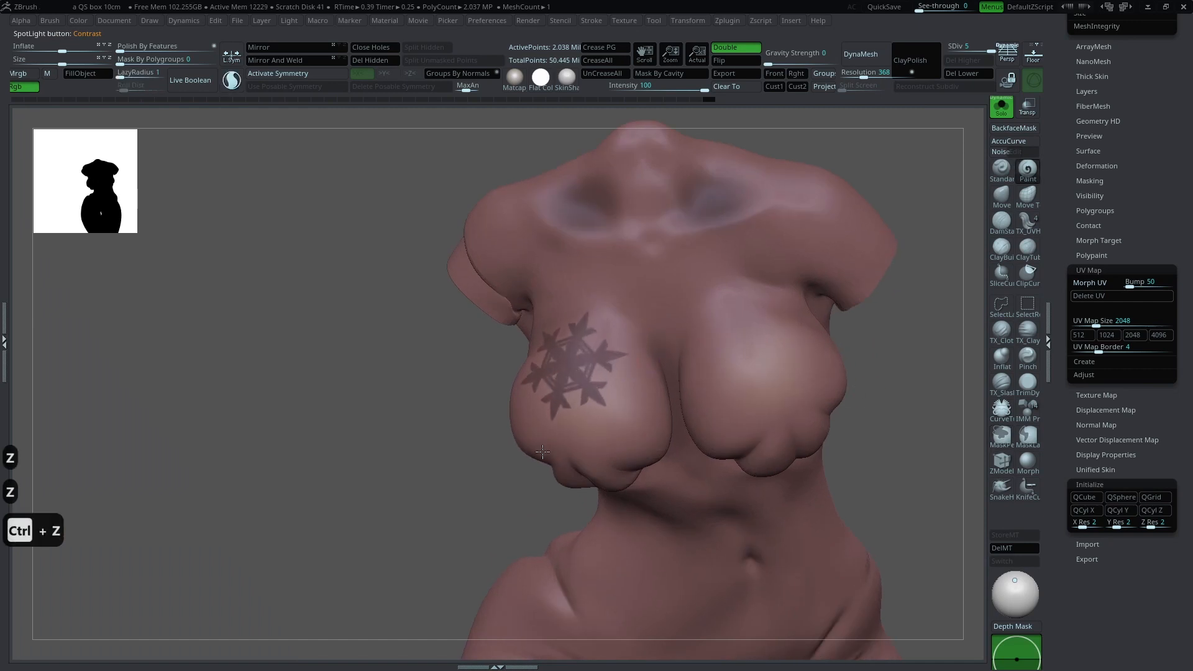
pyautogui.hotkey('shift', 'z')
pyautogui.press('z')
pyautogui.moveTo(797, 360); pyautogui.dragTo(791, 397)
pyautogui.moveTo(930, 345); pyautogui.dragTo(924, 267)
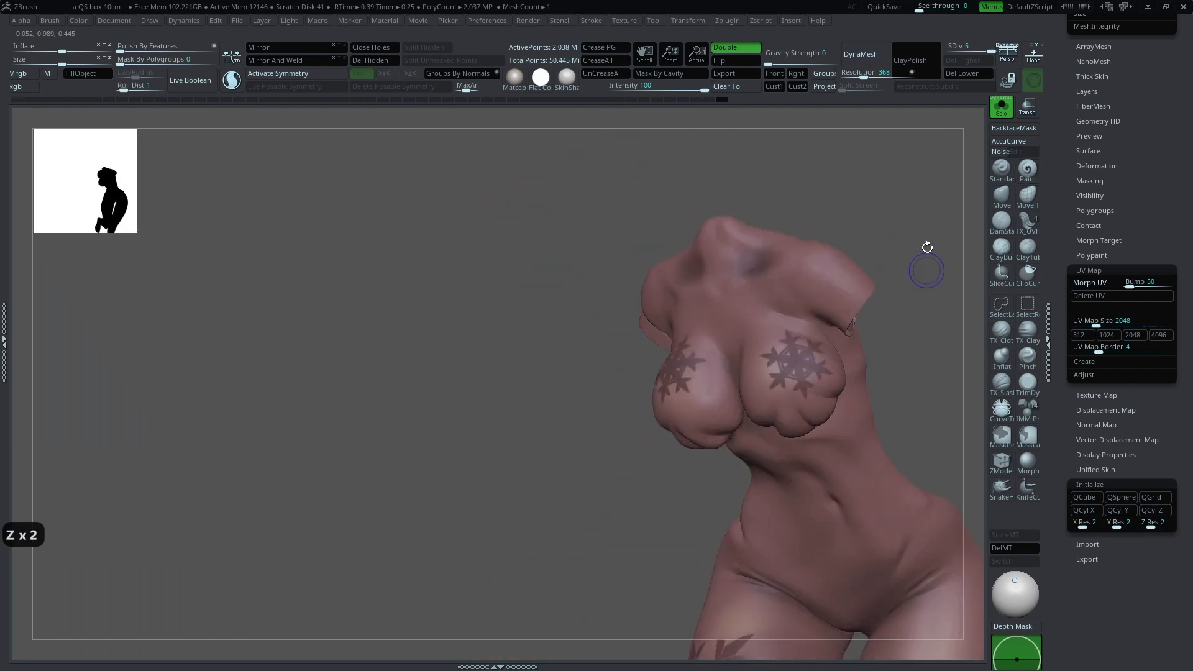
pyautogui.click(1000, 111)
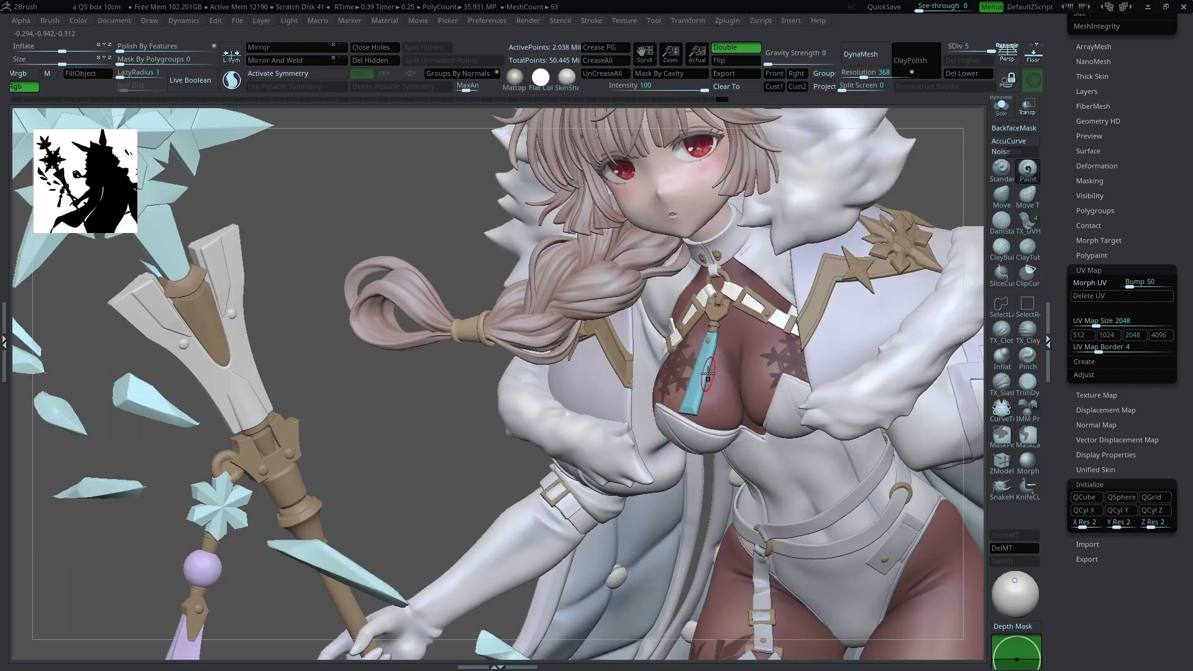
# Step: Undo the latest chest stamp, restamp the snowflake on the breast beside the gold shoulder ornament and show all parts again
pyautogui.hotkey('ctrl', 'z')
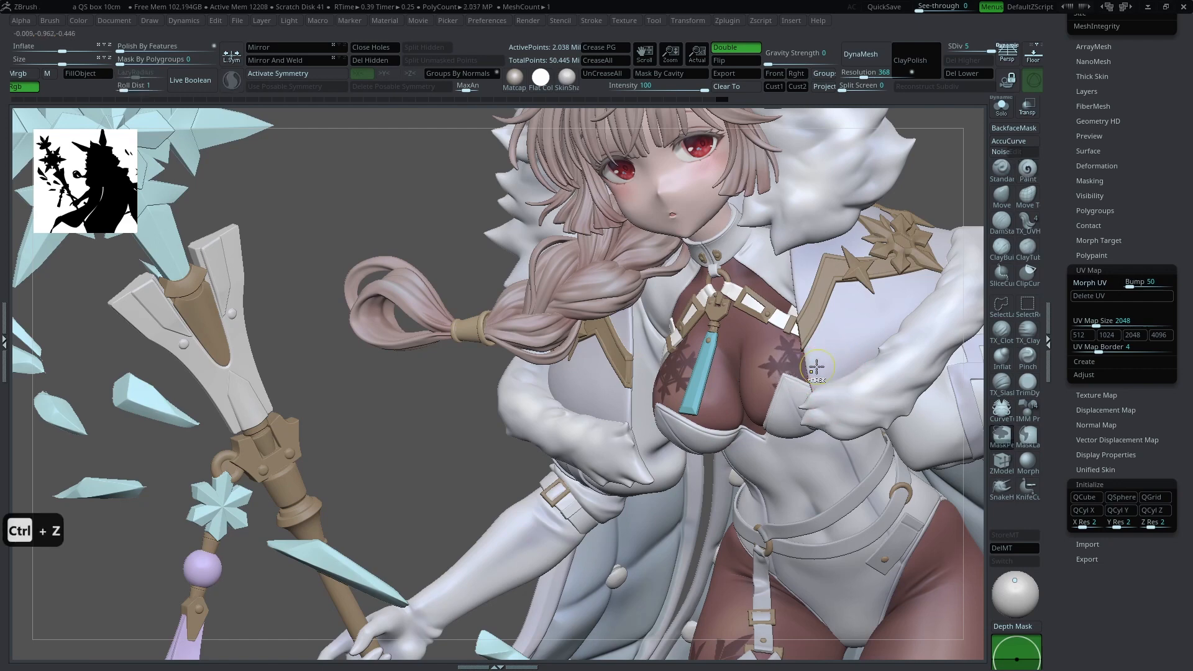
pyautogui.hotkey('ctrl', 'z')
pyautogui.moveTo(817, 398); pyautogui.dragTo(831, 443)
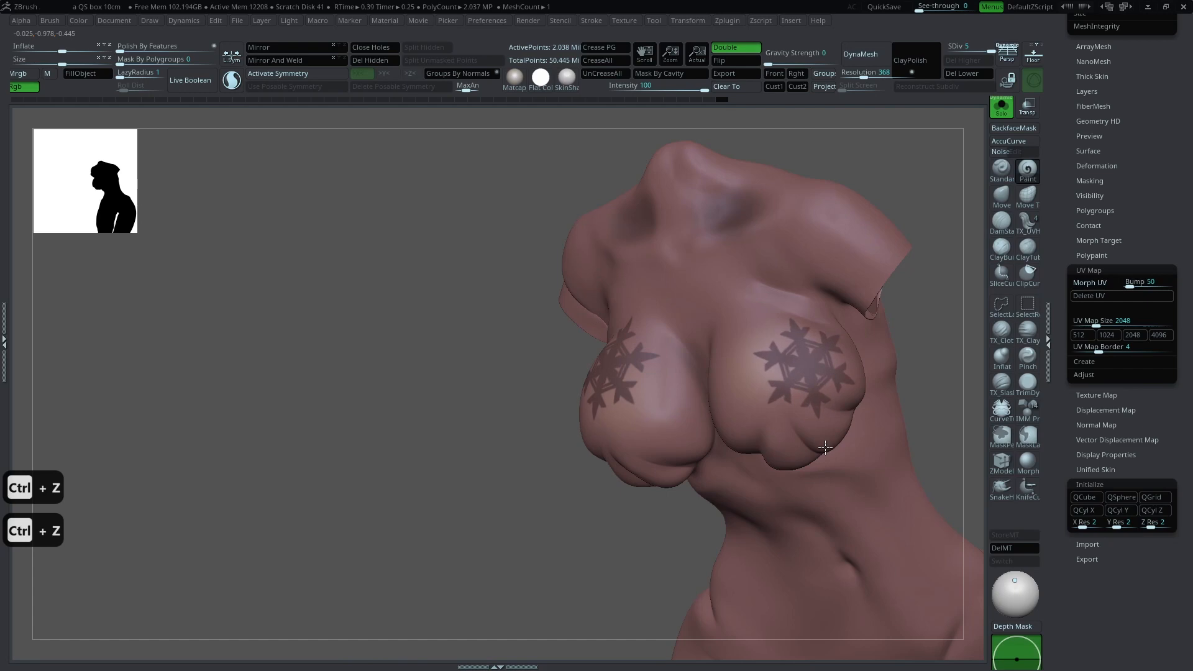
pyautogui.click(1001, 106)
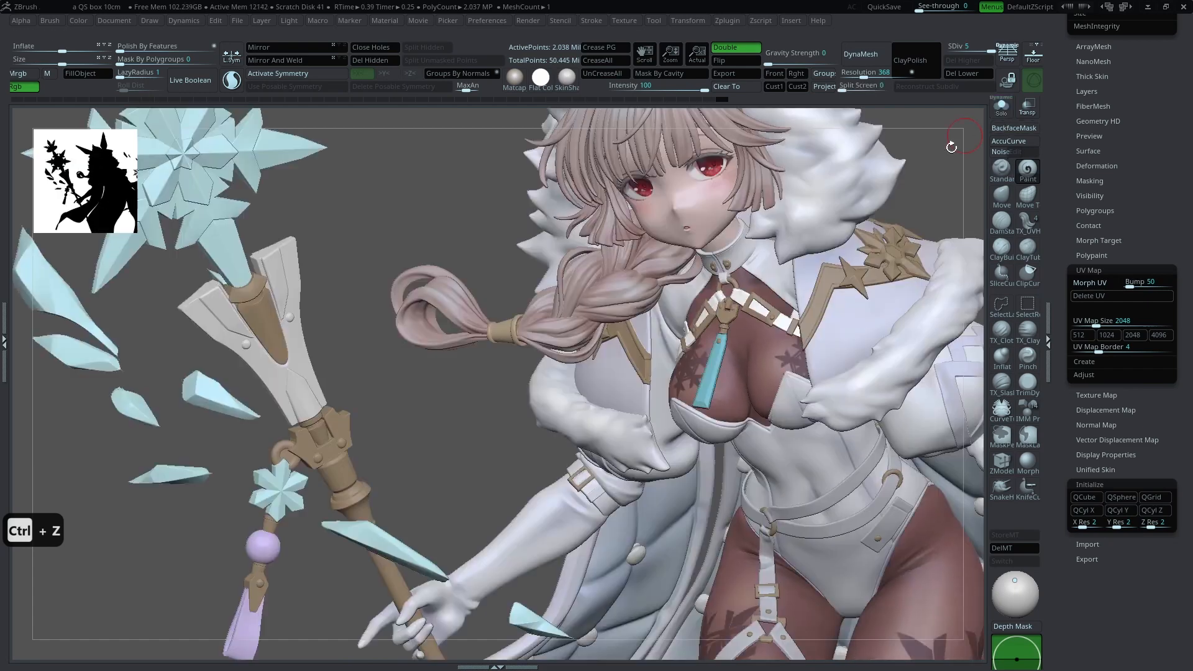
# Step: Switch to the snowflake ornament model, select its uppermost crystal piece and duplicate it
pyautogui.keyDown('alt'); pyautogui.moveTo(938, 176); pyautogui.dragTo(935, 206); pyautogui.keyUp('alt')
pyautogui.moveTo(1060, 155); pyautogui.dragTo(1060, 299)
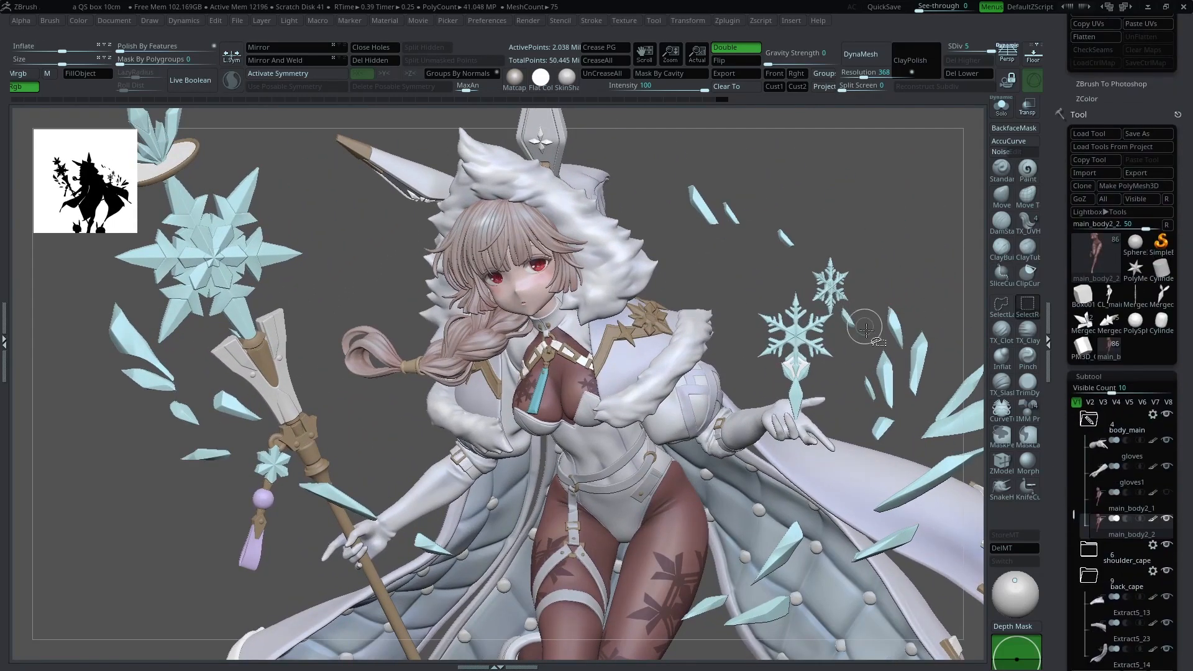
pyautogui.click(1082, 322)
pyautogui.press('f')
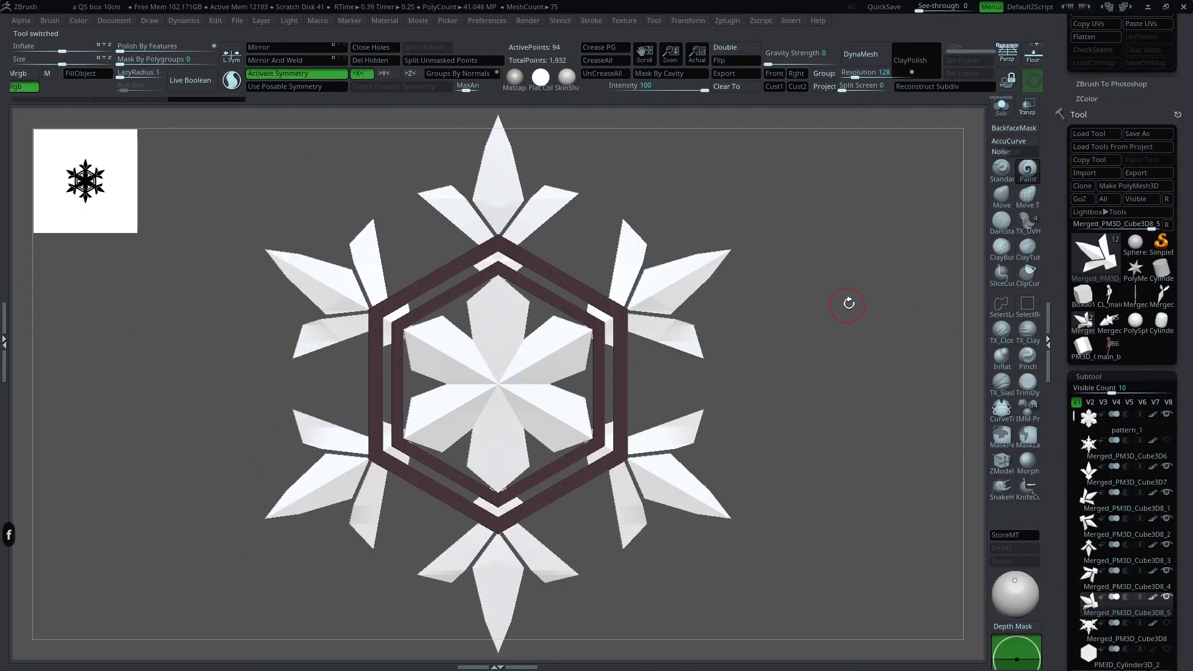
pyautogui.keyDown('alt'); pyautogui.moveTo(869, 219); pyautogui.dragTo(894, 264); pyautogui.keyUp('alt')
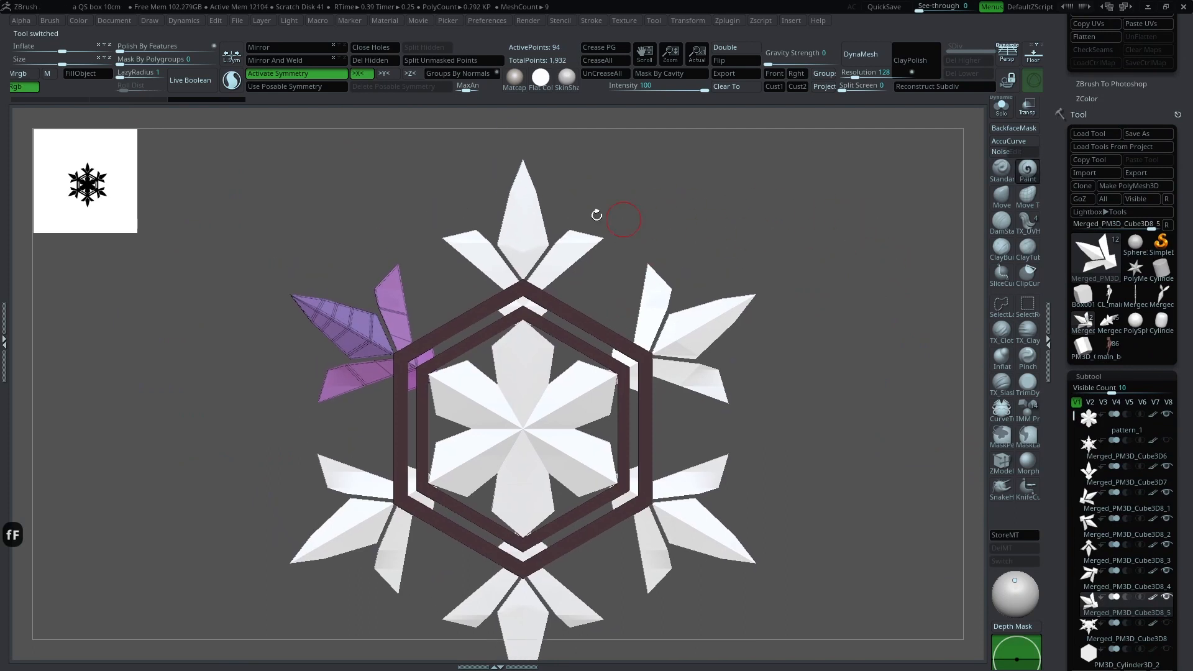
pyautogui.keyDown('alt'); pyautogui.click(522, 233); pyautogui.keyUp('alt')
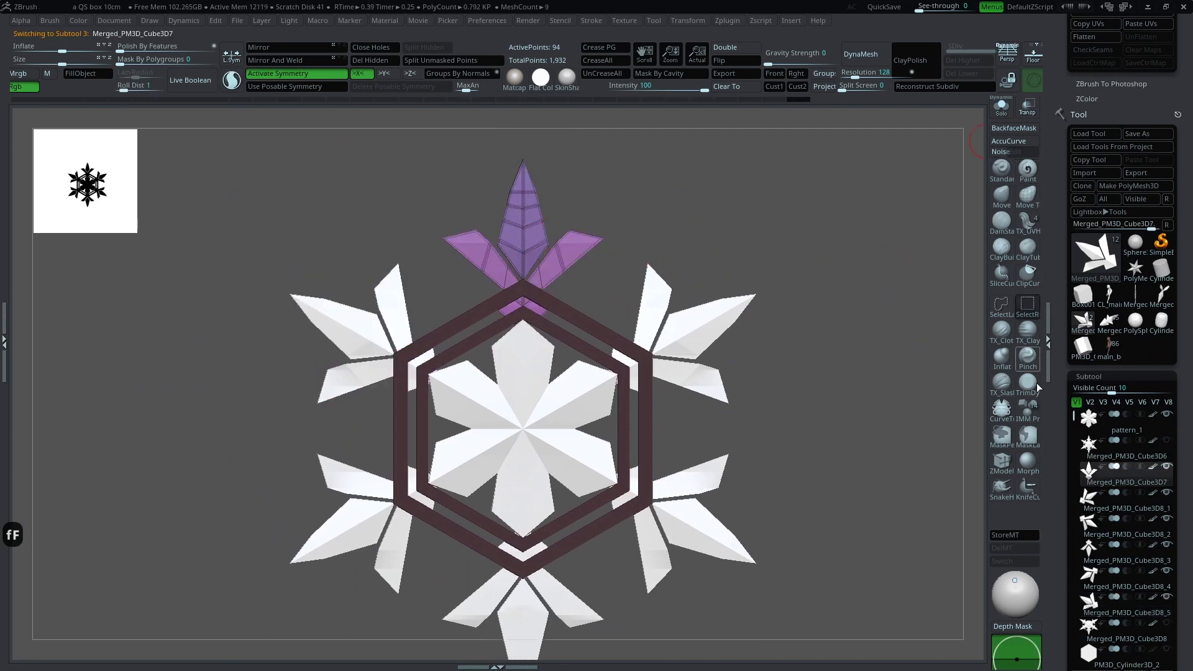
pyautogui.hotkey('ctrl', 'shift', 'd')
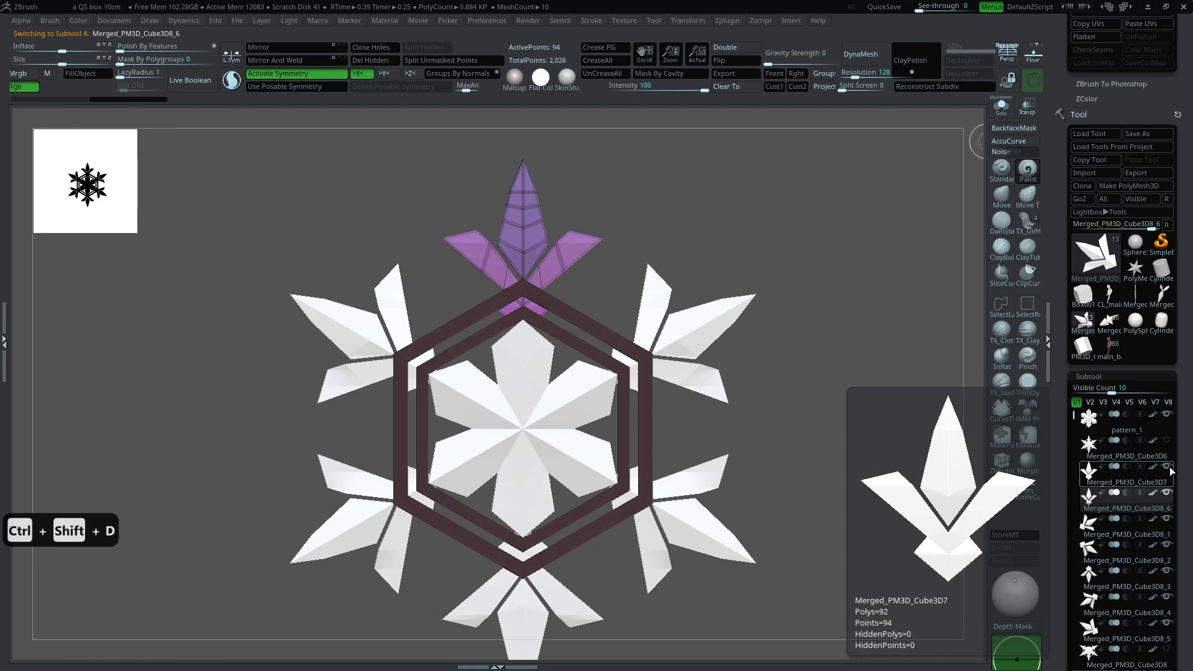
# Step: Solo the duplicated crystal piece, isolate its central spike and delete the hidden geometry
pyautogui.click(1000, 113)
pyautogui.keyDown('ctrl'); pyautogui.keyDown('shift'); pyautogui.click(536, 228); pyautogui.keyUp('shift'); pyautogui.keyUp('ctrl')
pyautogui.keyDown('alt'); pyautogui.moveTo(728, 189); pyautogui.dragTo(759, 336); pyautogui.keyUp('alt')
pyautogui.press('f')
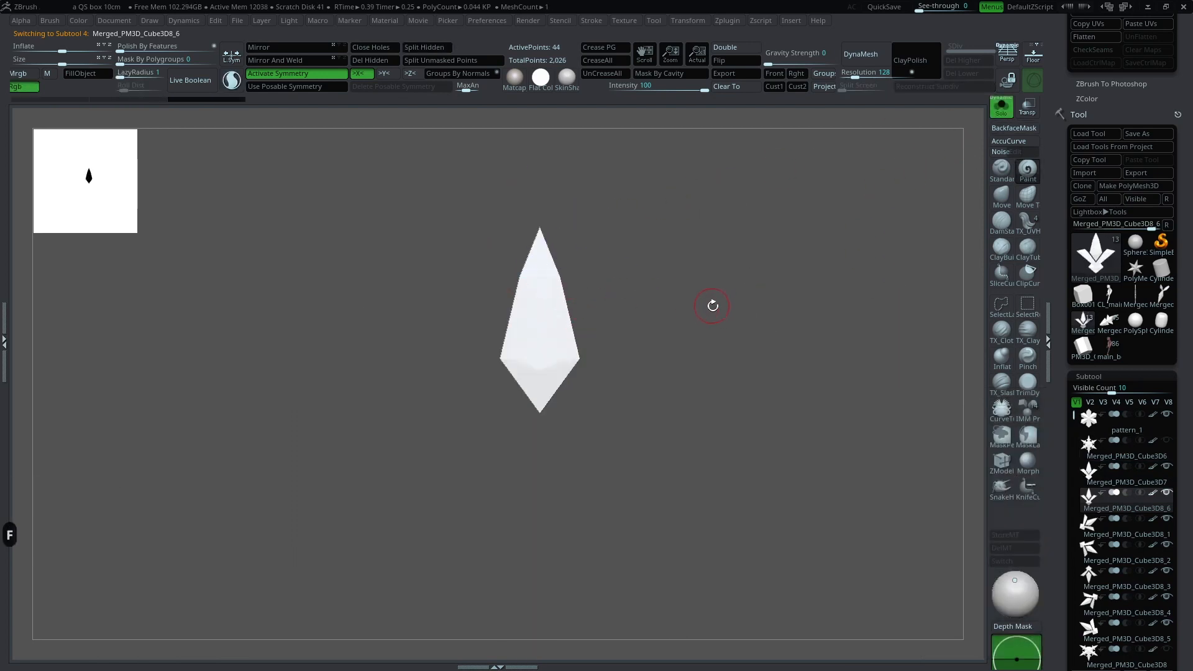
pyautogui.moveTo(769, 338); pyautogui.dragTo(761, 363)
pyautogui.press('f')
pyautogui.click(392, 62)
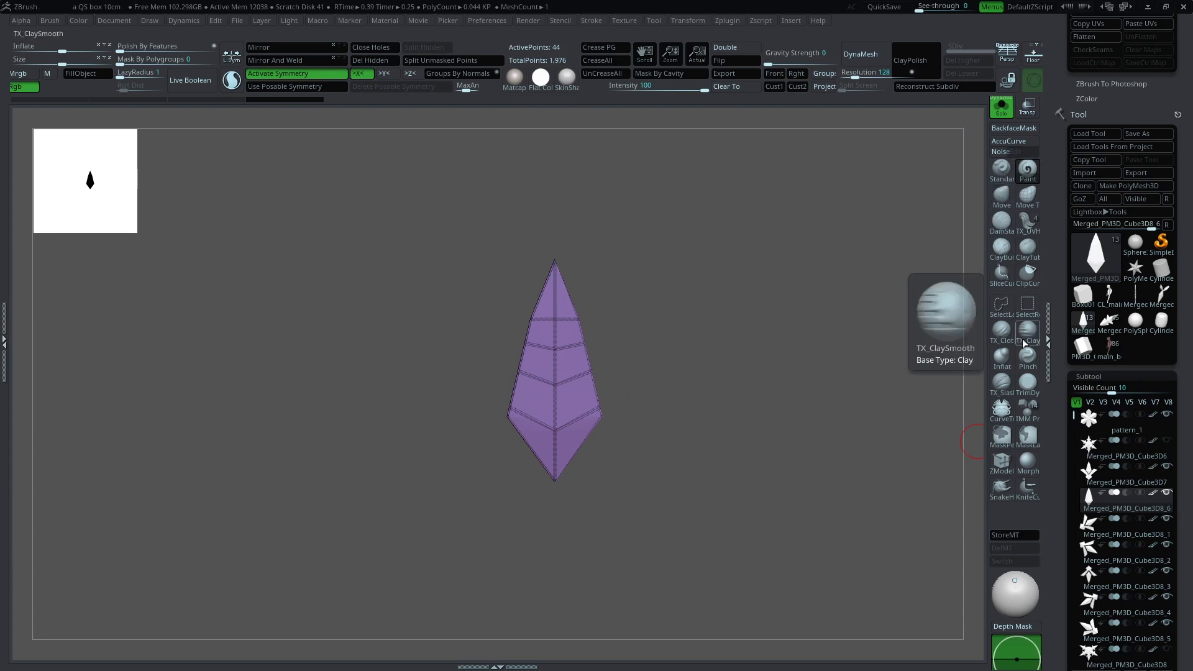
# Step: Remove the three horizontal edge loops across the spike's long end with ZModeler
pyautogui.click(1002, 462)
pyautogui.keyDown('alt'); pyautogui.click(575, 378); pyautogui.keyUp('alt')
pyautogui.keyDown('alt'); pyautogui.click(571, 346); pyautogui.keyUp('alt')
pyautogui.keyDown('alt'); pyautogui.click(568, 319); pyautogui.keyUp('alt')
# Step: Mask everything but the spike's widest row of points, move that row up to form a diamond and clear the mask
pyautogui.keyDown('ctrl'); pyautogui.moveTo(648, 442); pyautogui.dragTo(459, 347); pyautogui.keyUp('ctrl')
pyautogui.keyDown('ctrl'); pyautogui.click(674, 371); pyautogui.keyUp('ctrl')
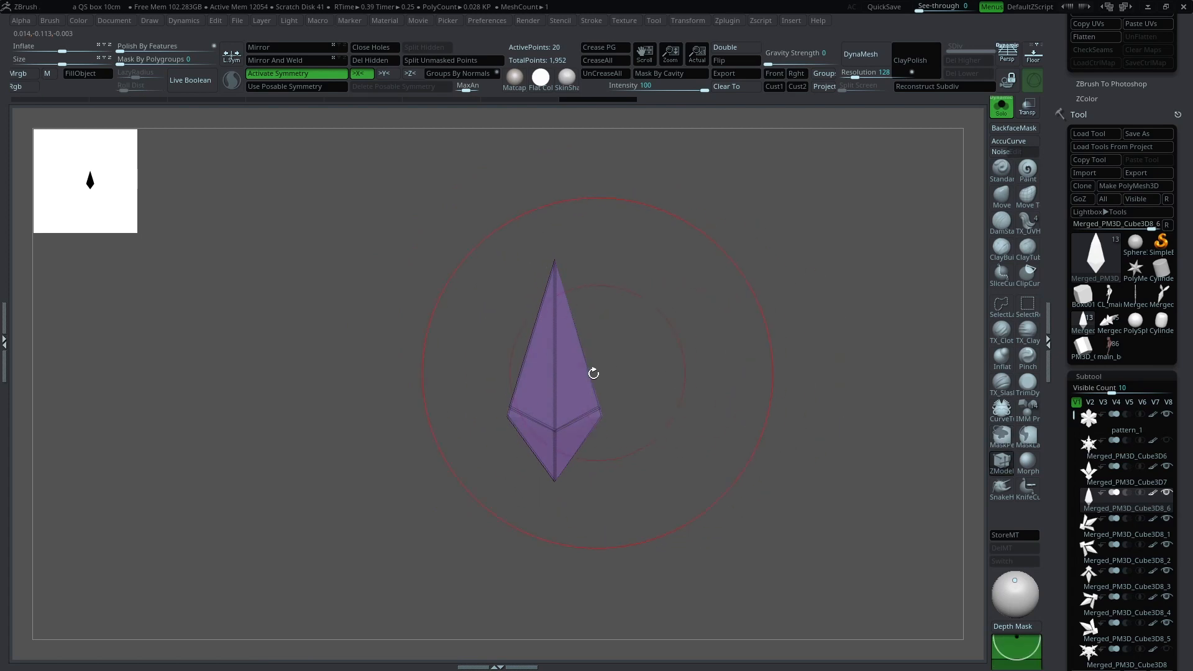
pyautogui.press('w')
pyautogui.moveTo(555, 297); pyautogui.dragTo(555, 246)
pyautogui.keyDown('ctrl'); pyautogui.moveTo(674, 240); pyautogui.dragTo(714, 274); pyautogui.keyUp('ctrl')
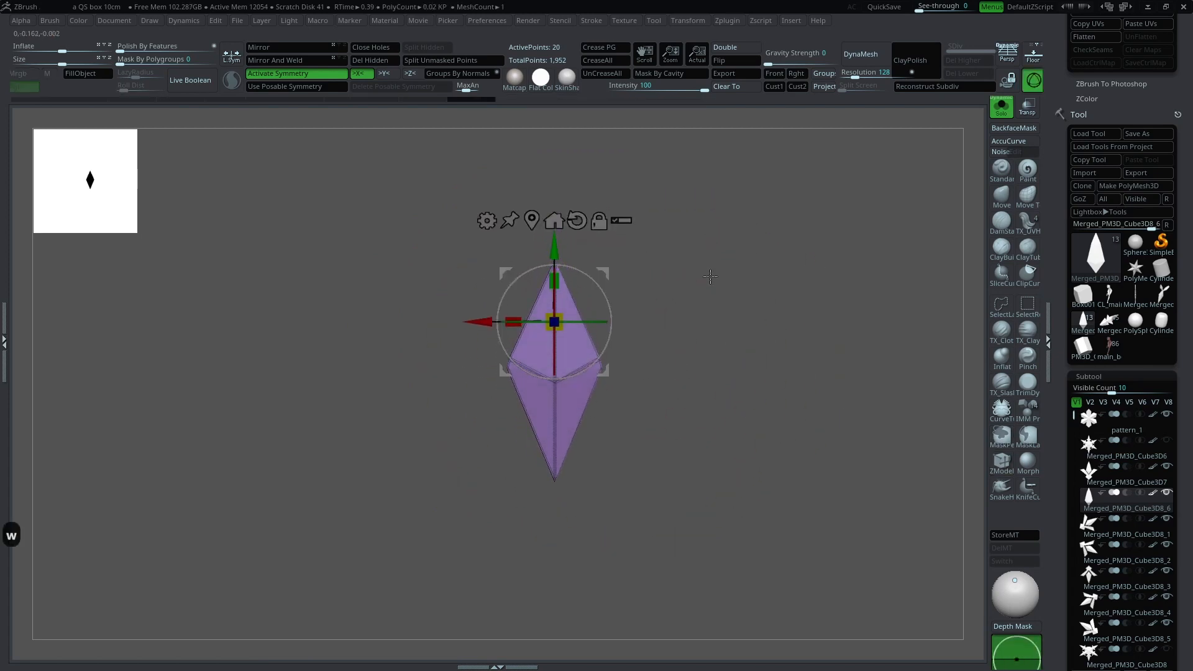
# Step: Hide the polygroup display, zoom the document out, fit the diamond in the canvas and render it with BPR
pyautogui.hotkey('shift', 'f')
pyautogui.press('q')
pyautogui.moveTo(664, 57); pyautogui.dragTo(647, 155)
pyautogui.press('f')
pyautogui.press('f')
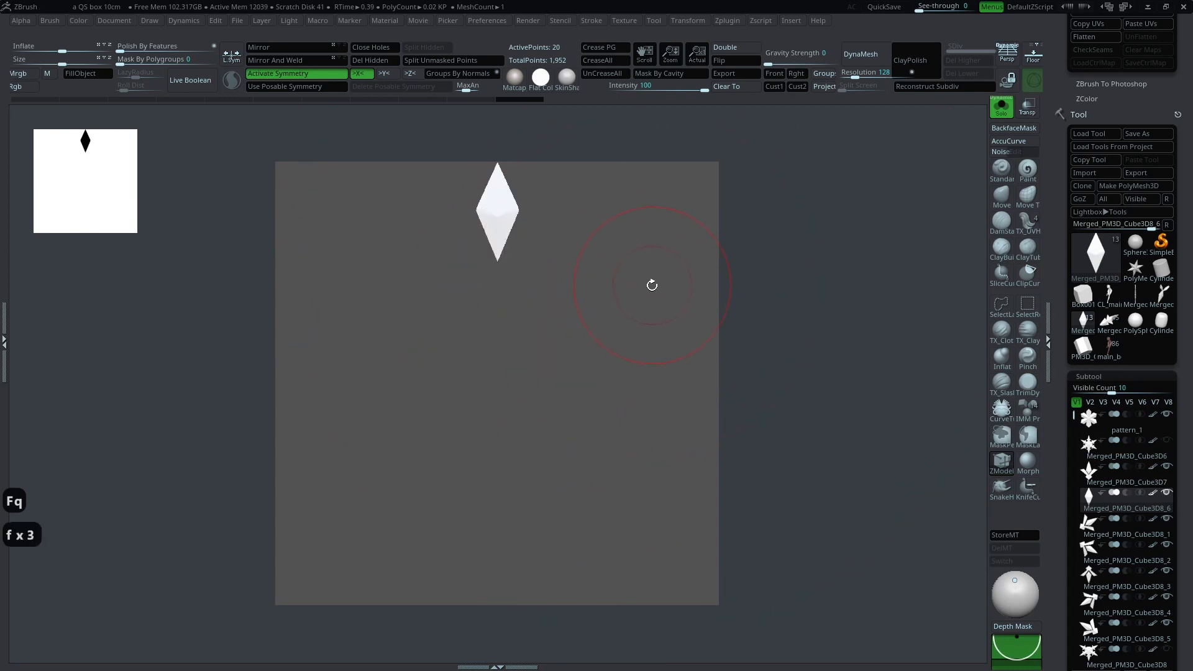
pyautogui.press('f')
pyautogui.keyDown('ctrl'); pyautogui.moveTo(673, 301); pyautogui.dragTo(668, 291, button='right'); pyautogui.keyUp('ctrl')
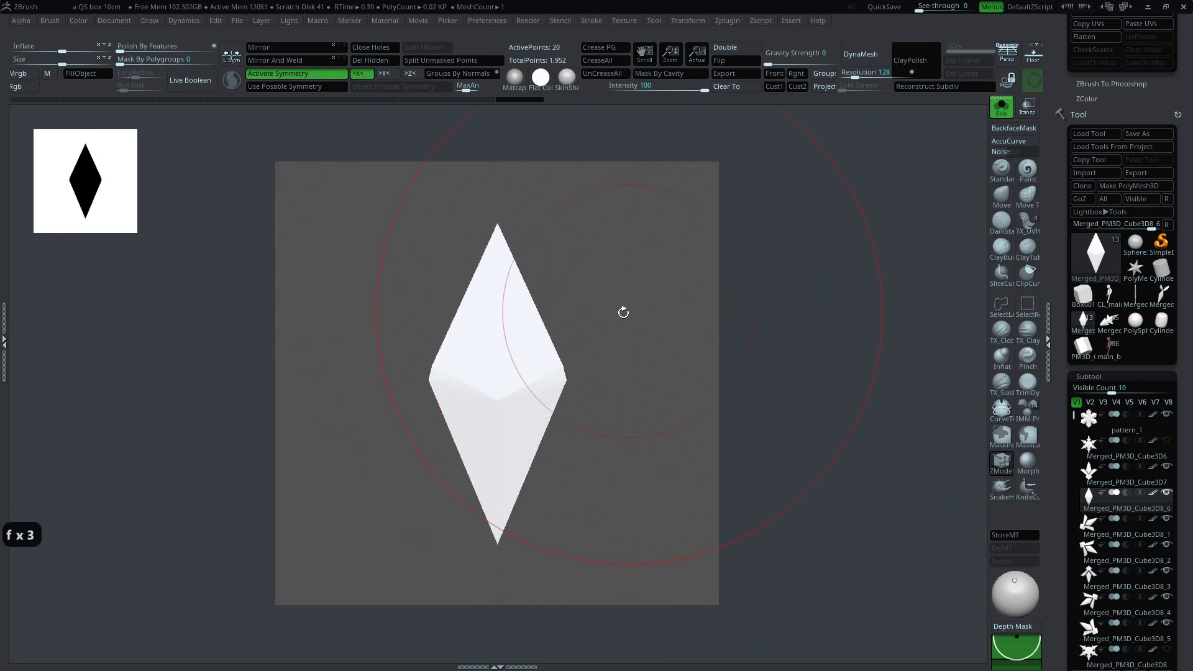
pyautogui.press('r')
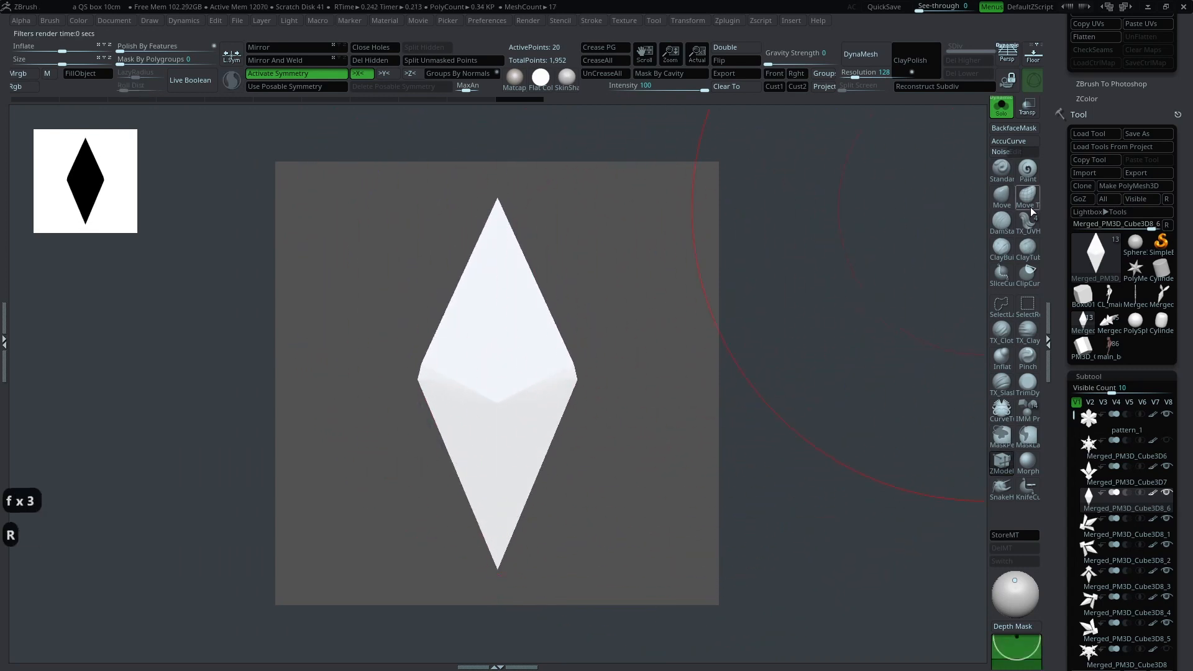
# Step: Export the Mask pass of the BPR render as diamond_1
pyautogui.scroll(8, 1056, 186)
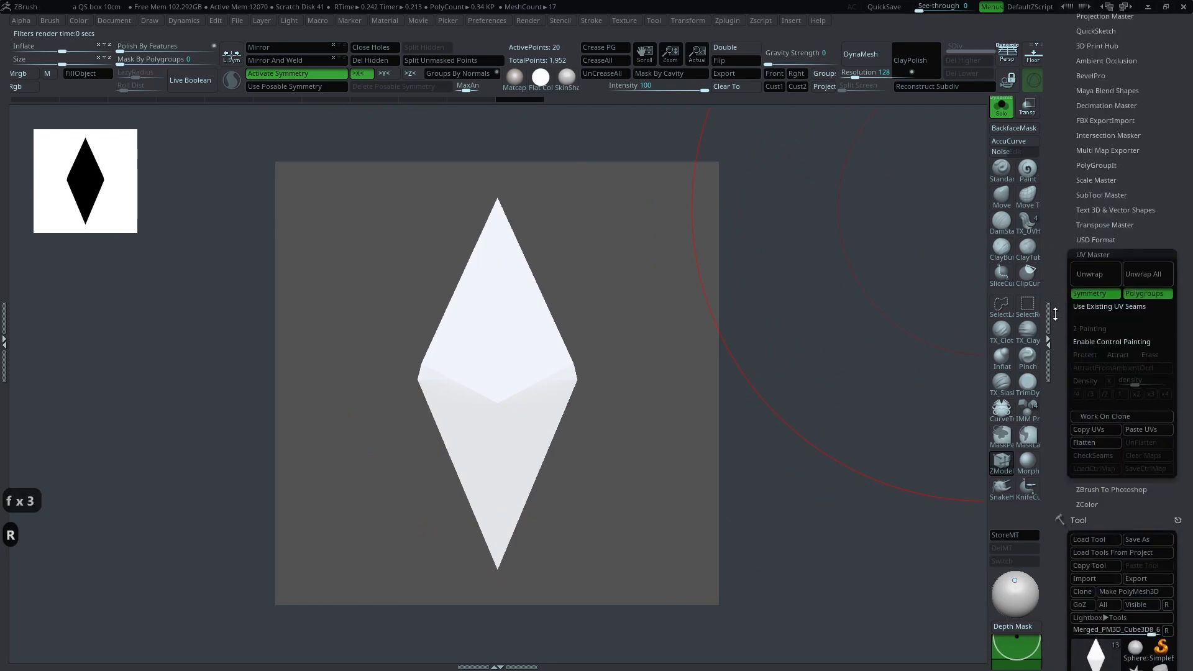
pyautogui.click(689, 25)
pyautogui.moveTo(530, 18)
pyautogui.moveTo(520, 31); pyautogui.dragTo(1075, 511)
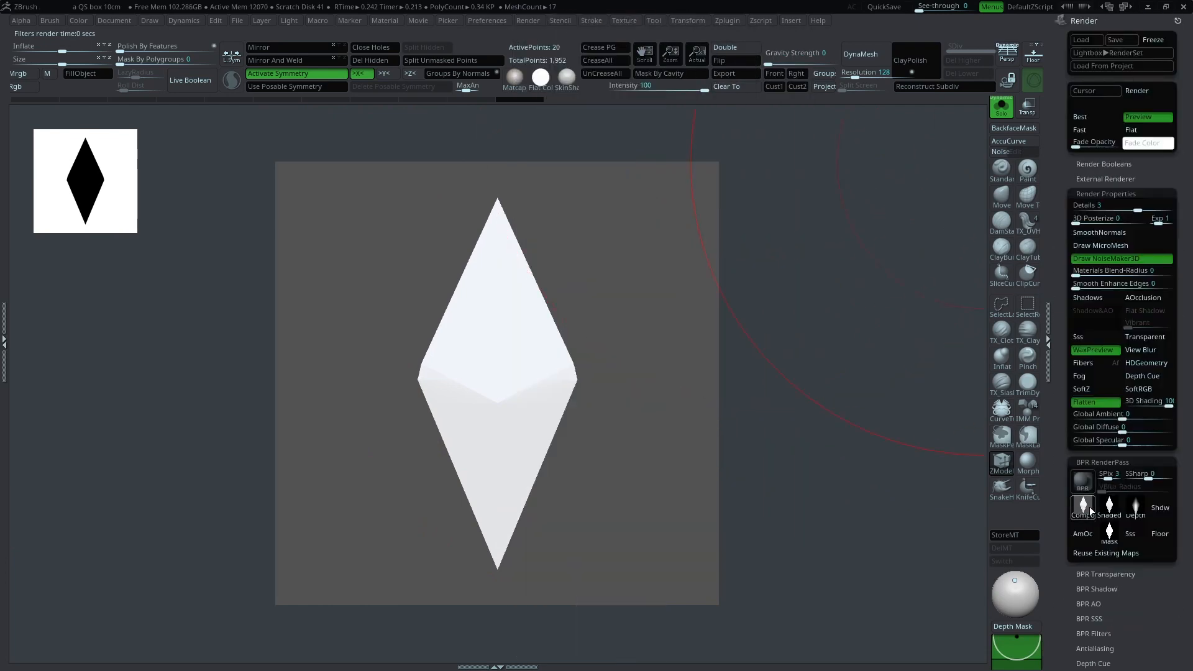
pyautogui.click(1110, 540)
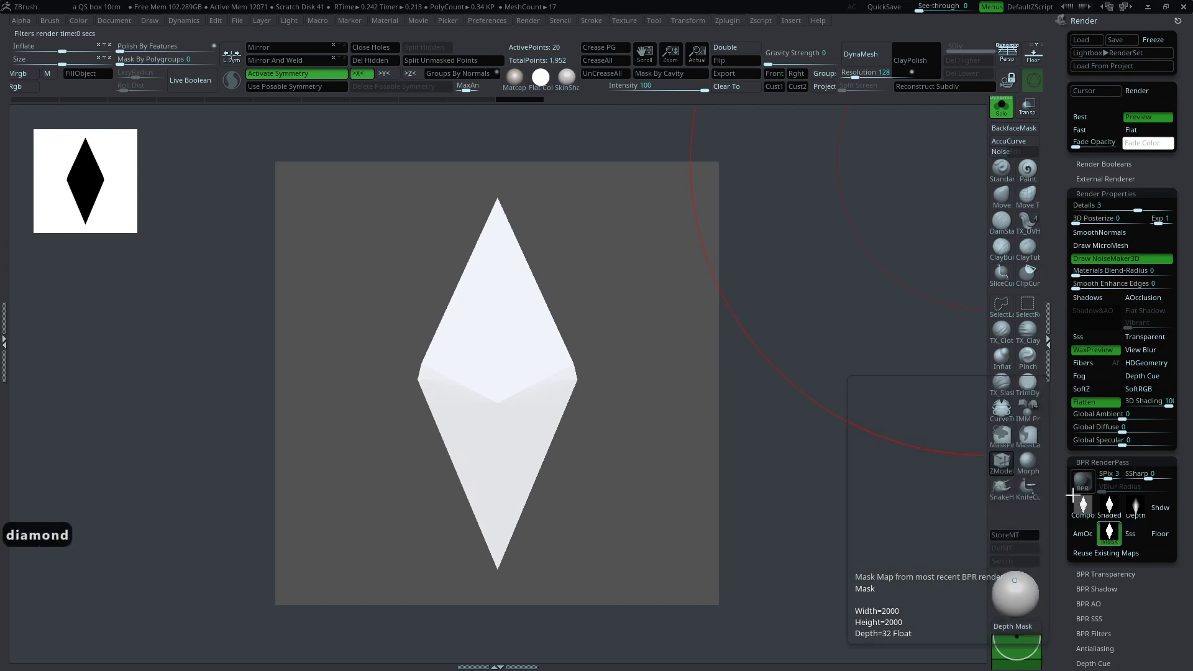
pyautogui.press('Return')
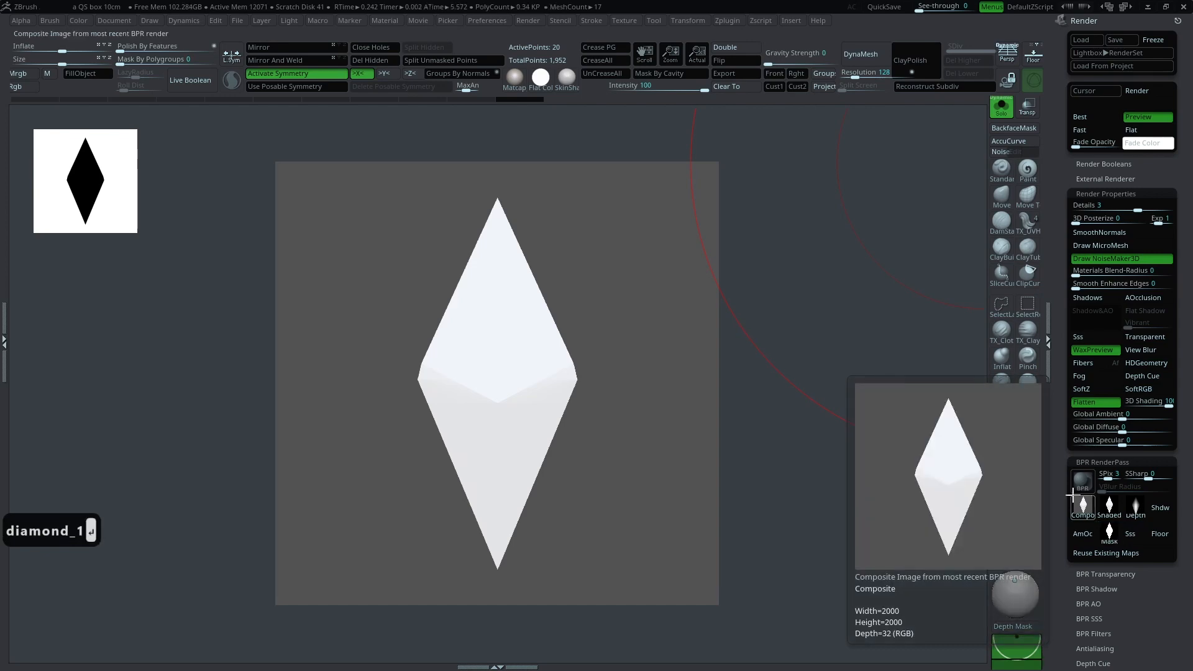
# Step: Switch back to the character's body model and restore the document to actual size with the legs in view
pyautogui.scroll(-1, 1103, 582)
pyautogui.moveTo(1103, 581); pyautogui.dragTo(1106, 312)
pyautogui.click(1108, 290)
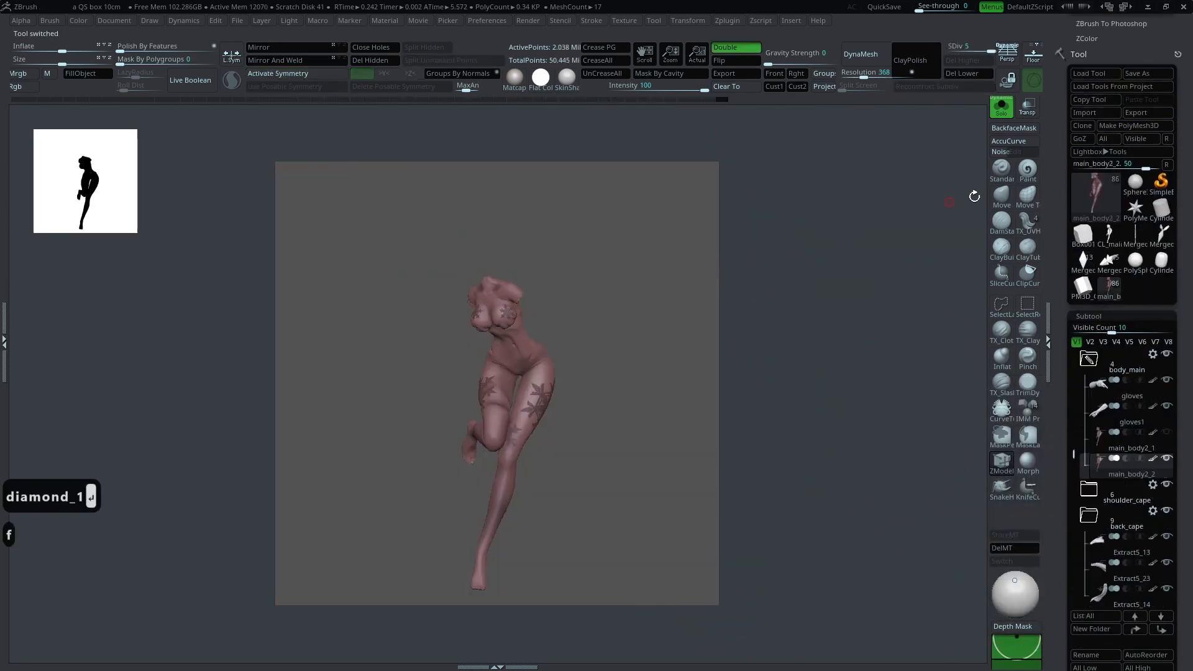
pyautogui.click(700, 53)
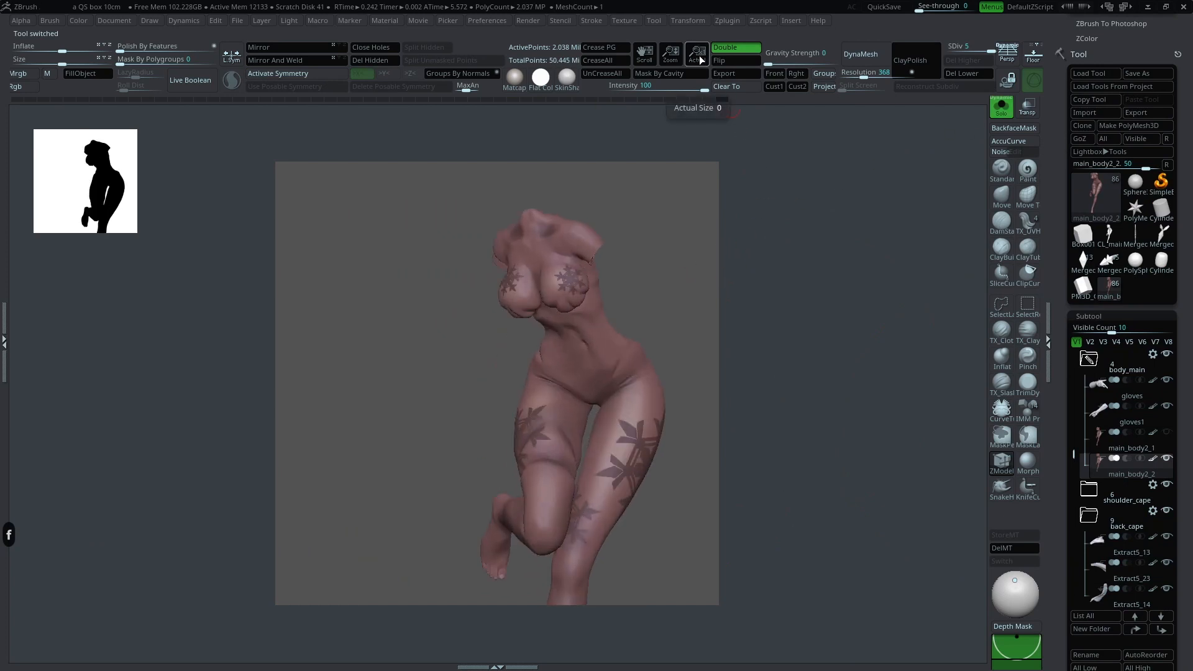
pyautogui.click(699, 62)
pyautogui.keyDown('alt'); pyautogui.moveTo(905, 242); pyautogui.dragTo(905, 181); pyautogui.keyUp('alt')
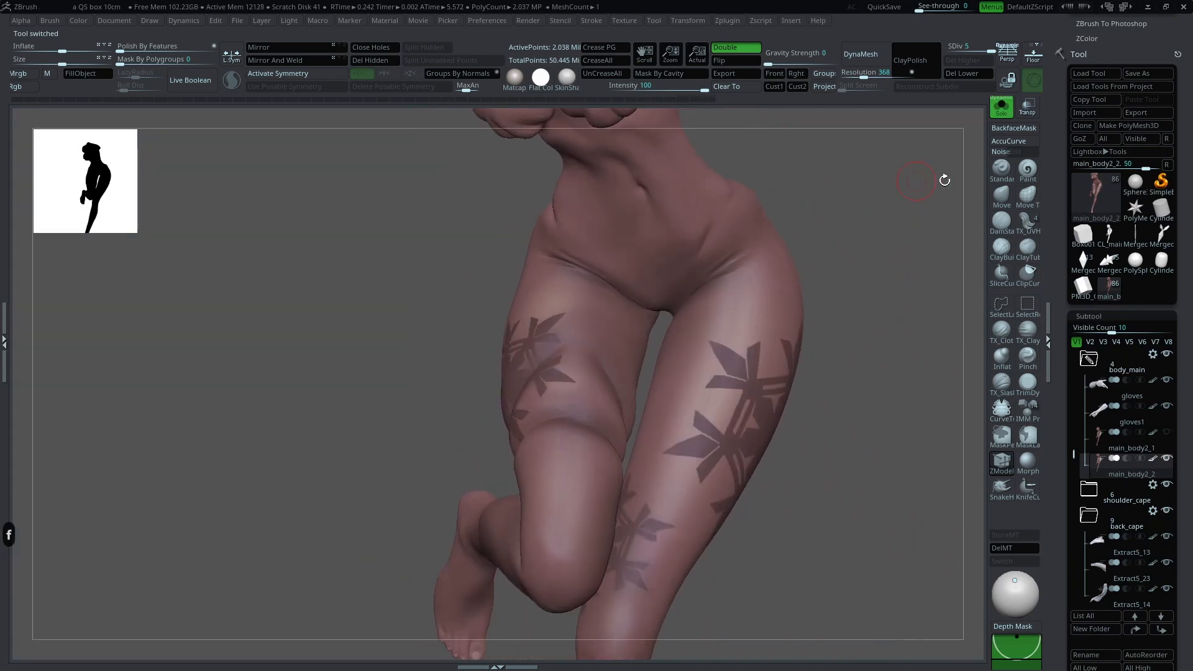
# Step: Select the Paint brush and import the exported diamond mask as its alpha
pyautogui.click(1030, 177)
pyautogui.click(21, 21)
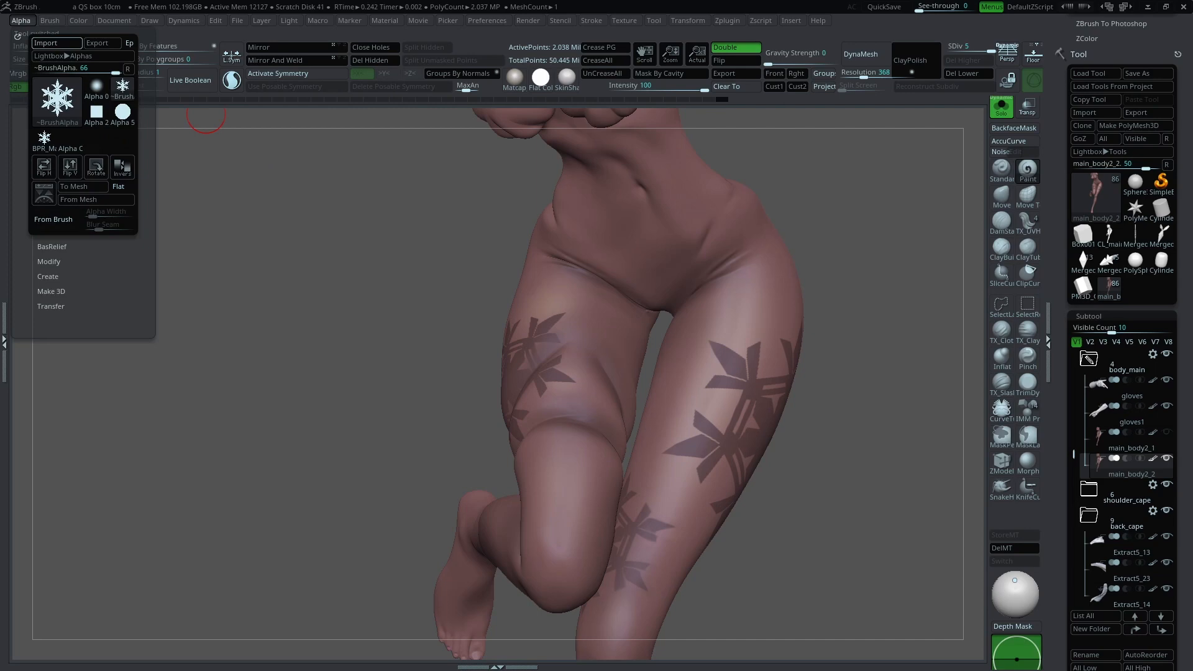
pyautogui.click(57, 43)
pyautogui.click(28, 21)
pyautogui.moveTo(394, 433); pyautogui.dragTo(689, 350)
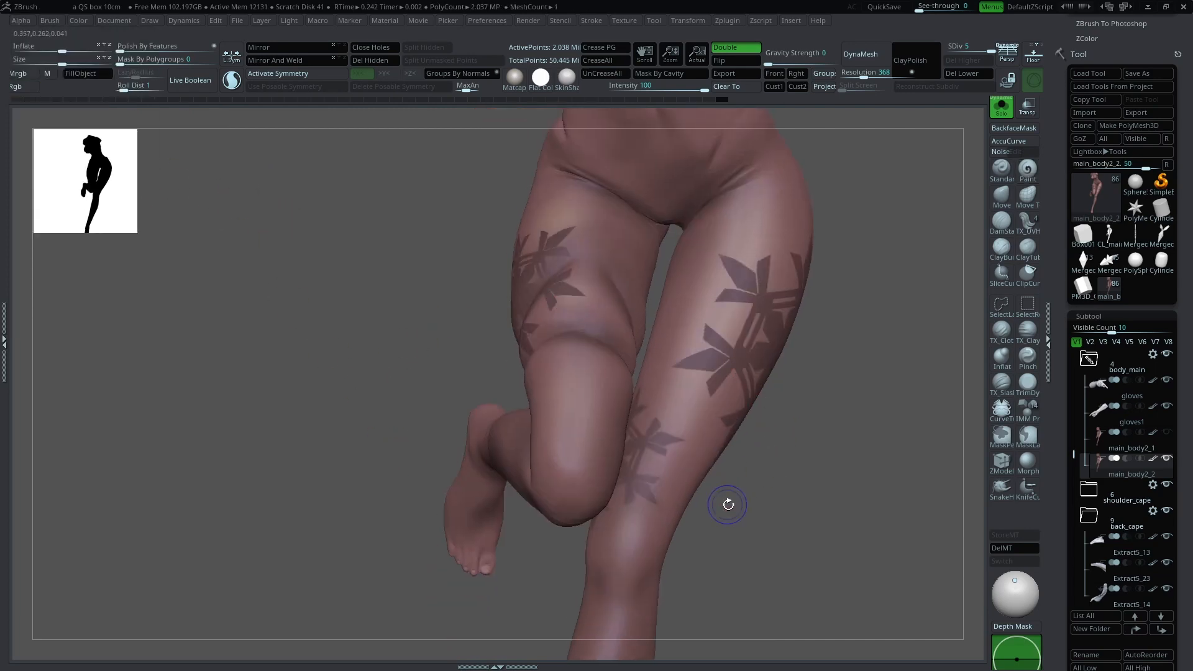
# Step: Check the legs against the reference image, isolate the standing leg and stamp a dark diamond above its snowflake
pyautogui.hotkey('shift', 'z')
pyautogui.press('z')
pyautogui.moveTo(843, 482); pyautogui.dragTo(856, 295)
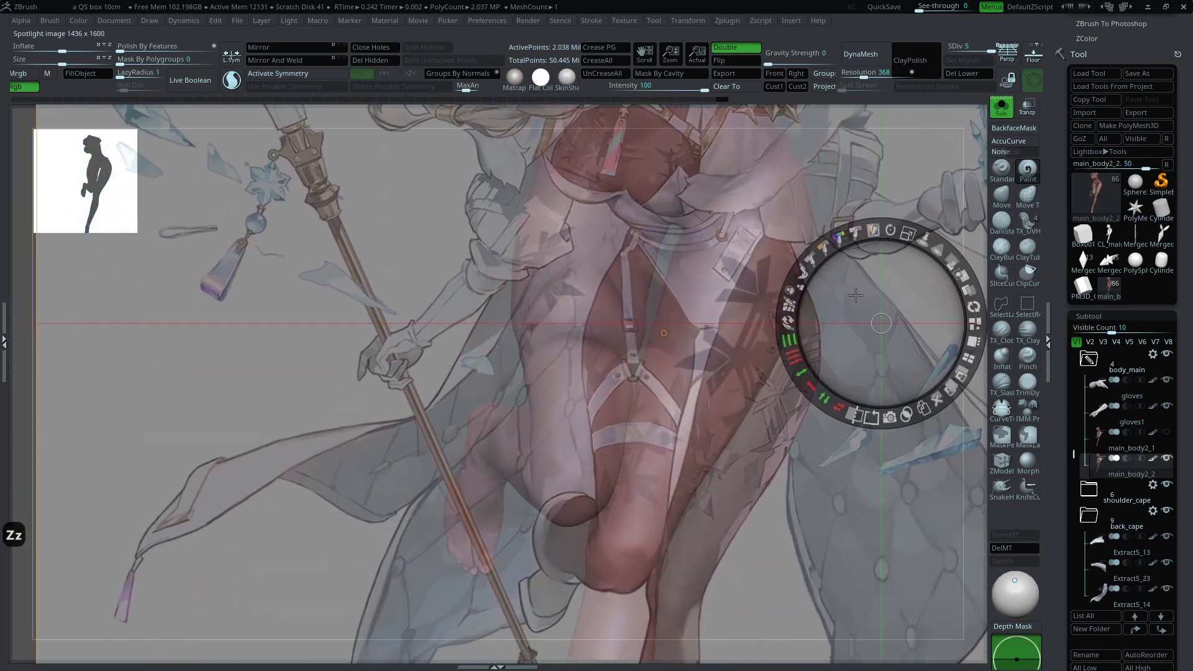
pyautogui.hotkey('shift', 'z')
pyautogui.moveTo(847, 339)
pyautogui.mouseDown()
pyautogui.moveTo(895, 373)
pyautogui.moveTo(857, 350)
pyautogui.moveTo(626, 378)
pyautogui.mouseUp()
pyautogui.hotkey('ctrl', 'z')
pyautogui.keyDown('ctrl'); pyautogui.keyDown('shift'); pyautogui.click(638, 382); pyautogui.keyUp('shift'); pyautogui.keyUp('ctrl')
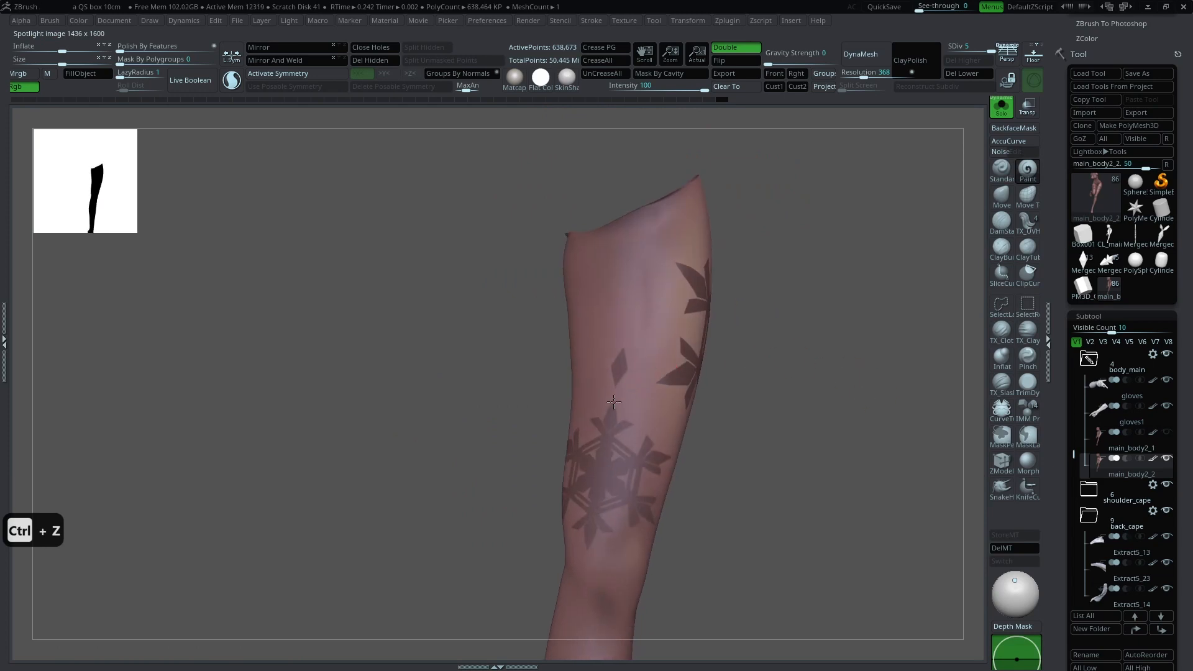
pyautogui.keyDown('ctrl'); pyautogui.keyDown('shift'); pyautogui.click(860, 365); pyautogui.keyUp('shift'); pyautogui.keyUp('ctrl')
# Step: Try stamping a diamond on the standing leg's knee below the snowflake, using the reference image for placement
pyautogui.moveTo(861, 365); pyautogui.dragTo(848, 319)
pyautogui.press('z')
pyautogui.moveTo(810, 476); pyautogui.dragTo(641, 424)
pyautogui.hotkey('shift', 'z')
pyautogui.keyDown('ctrl'); pyautogui.keyDown('shift'); pyautogui.click(640, 424); pyautogui.keyUp('shift'); pyautogui.keyUp('ctrl')
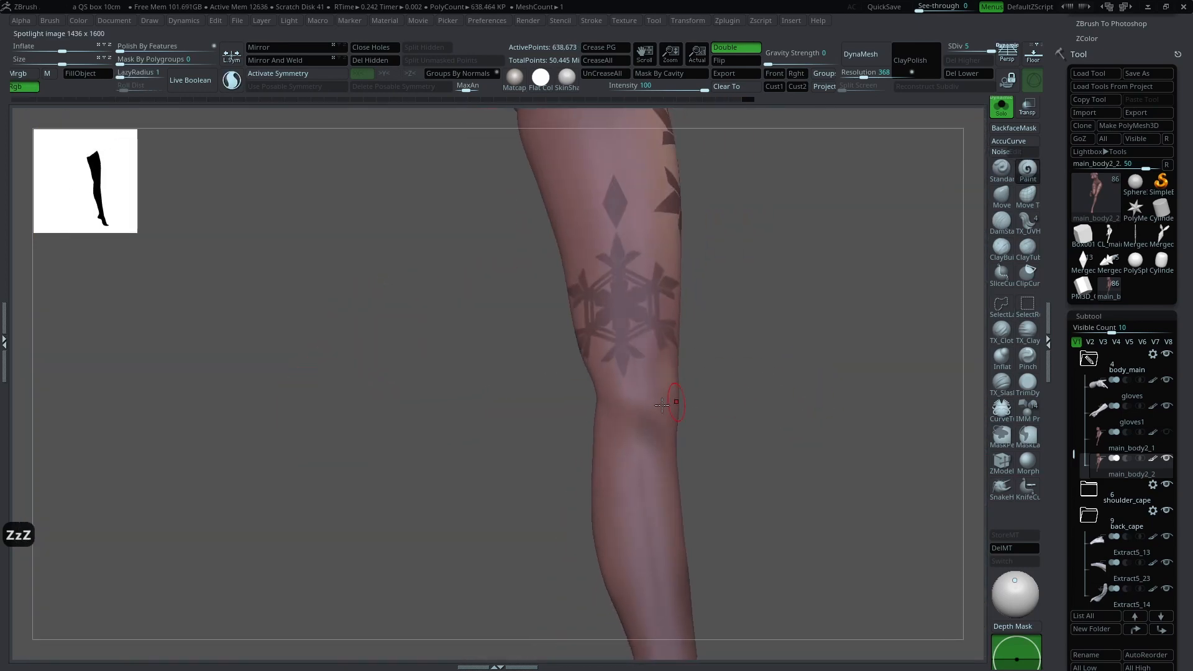
pyautogui.hotkey('ctrl', 'z')
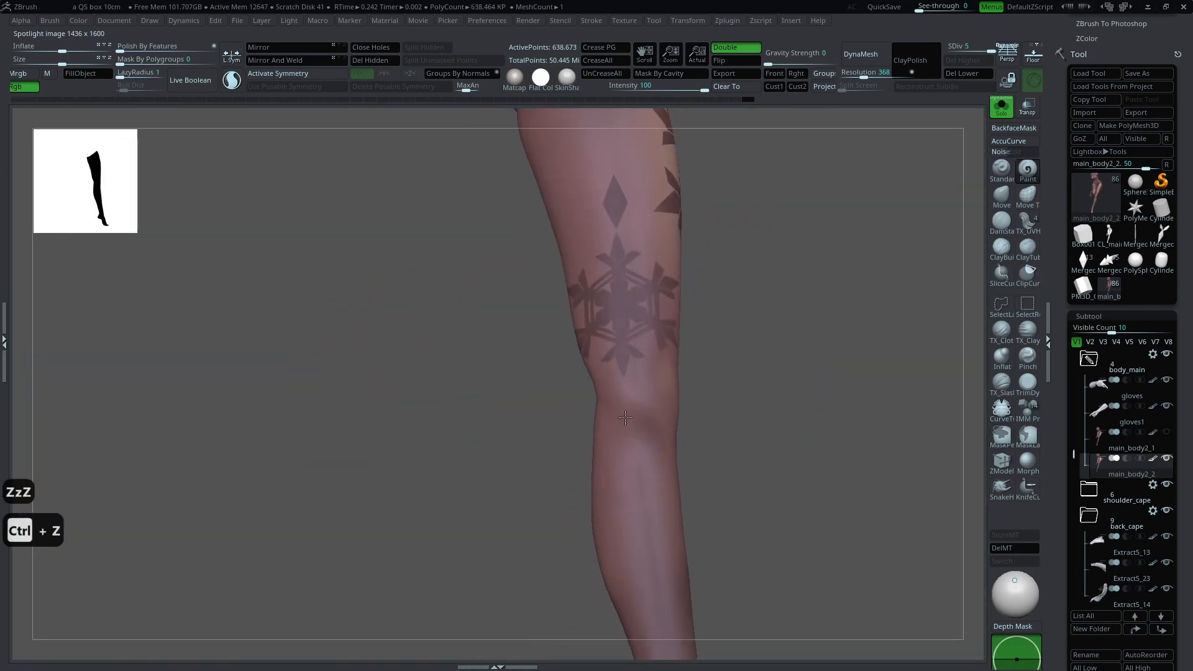
pyautogui.moveTo(802, 423); pyautogui.dragTo(714, 412)
pyautogui.keyDown('ctrl'); pyautogui.keyDown('shift'); pyautogui.click(823, 394); pyautogui.keyUp('shift'); pyautogui.keyUp('ctrl')
pyautogui.moveTo(841, 390); pyautogui.dragTo(878, 366)
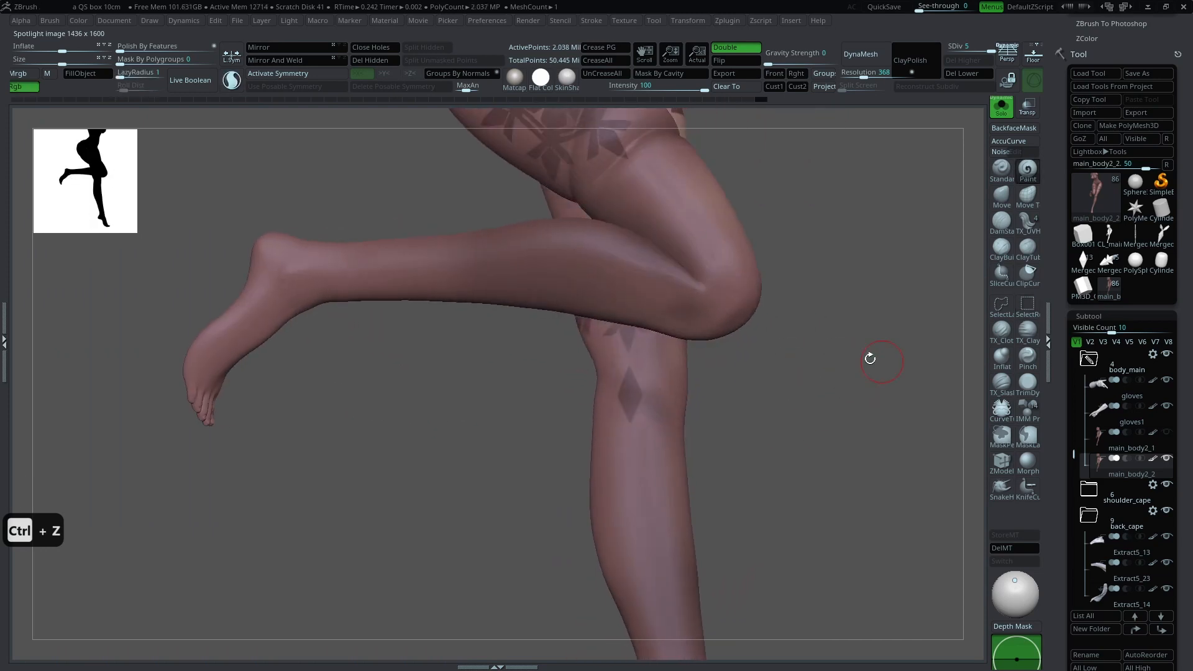
# Step: Undo the knee diamond, restamp it on the isolated standing leg's knee and show all body parts again
pyautogui.keyDown('ctrl'); pyautogui.keyDown('shift'); pyautogui.click(645, 392); pyautogui.keyUp('shift'); pyautogui.keyUp('ctrl')
pyautogui.hotkey('ctrl', 'z')
pyautogui.hotkey('ctrl', 'z')
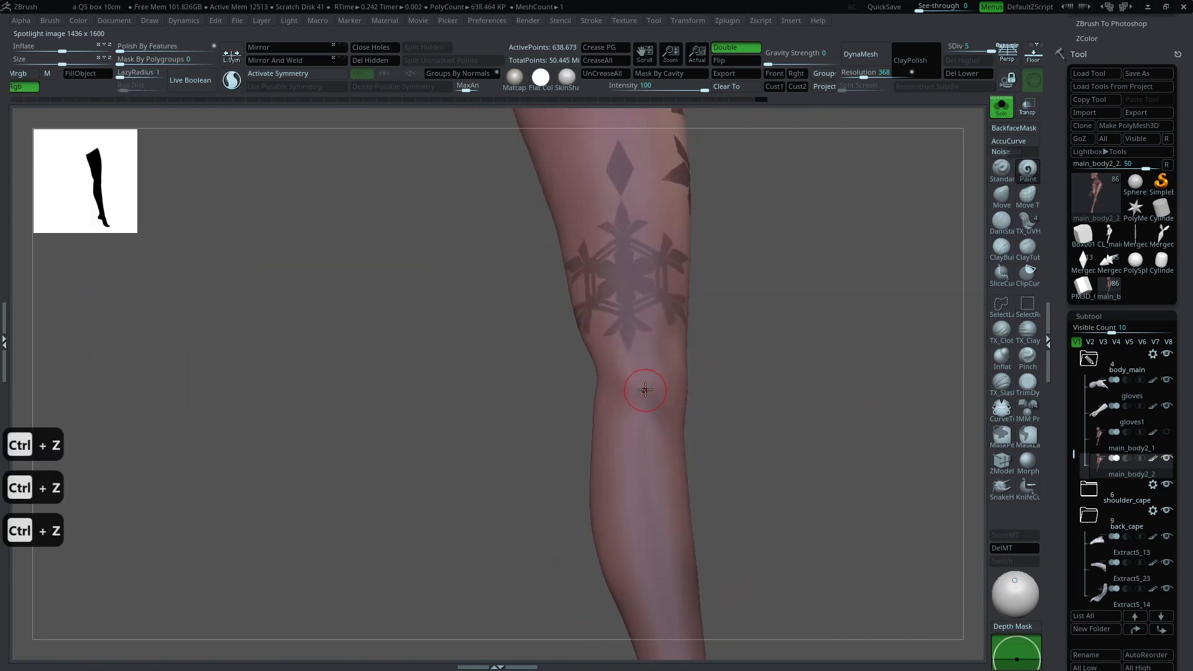
pyautogui.hotkey('ctrl', 'z')
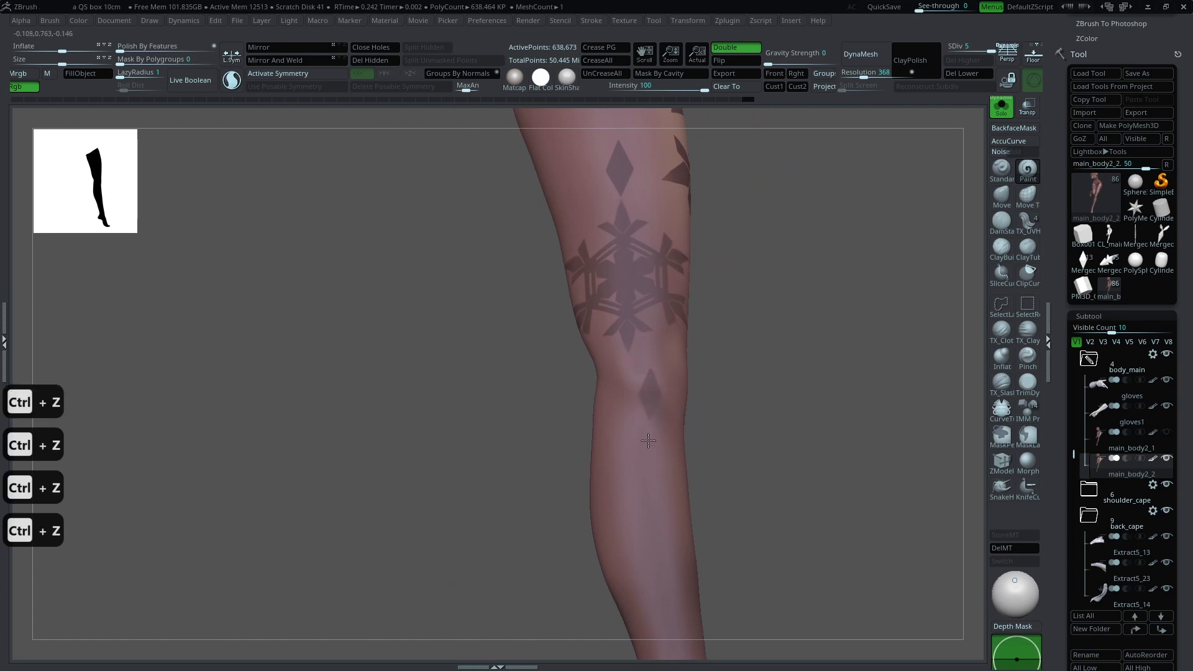
pyautogui.moveTo(742, 388); pyautogui.dragTo(754, 394)
pyautogui.keyDown('ctrl'); pyautogui.keyDown('shift'); pyautogui.click(882, 330); pyautogui.keyUp('shift'); pyautogui.keyUp('ctrl')
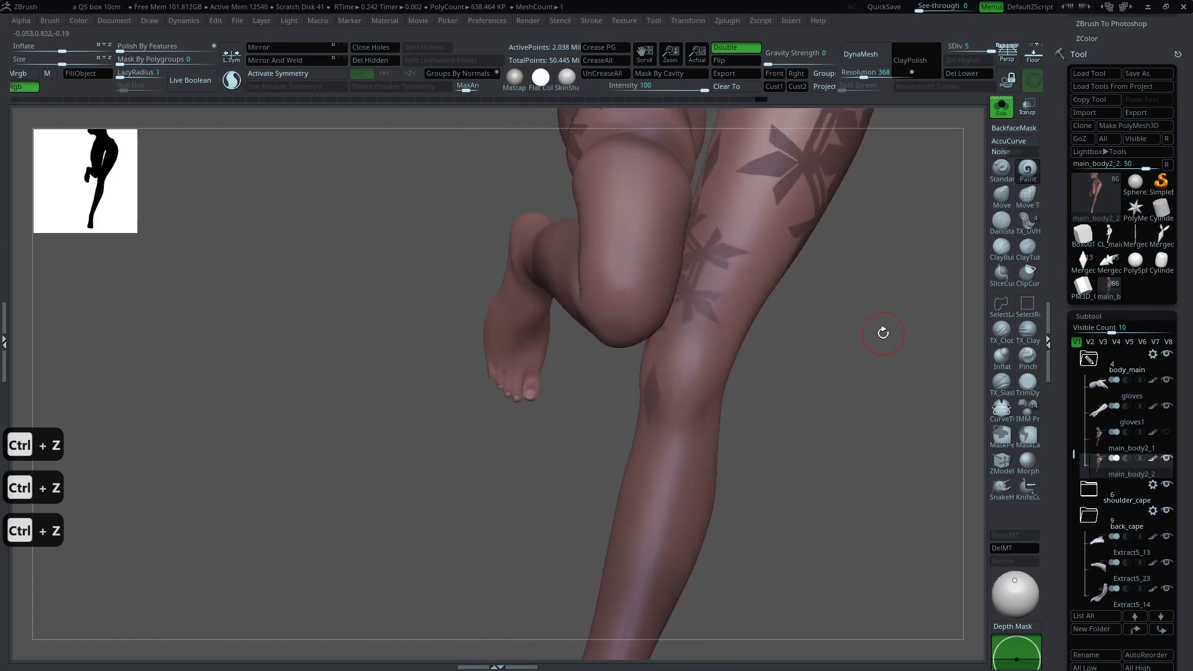
# Step: Compare the legs with the reference image and stamp a diamond on the raised leg's inner thigh
pyautogui.moveTo(882, 330); pyautogui.dragTo(829, 420)
pyautogui.press('z')
pyautogui.moveTo(708, 481); pyautogui.dragTo(738, 437)
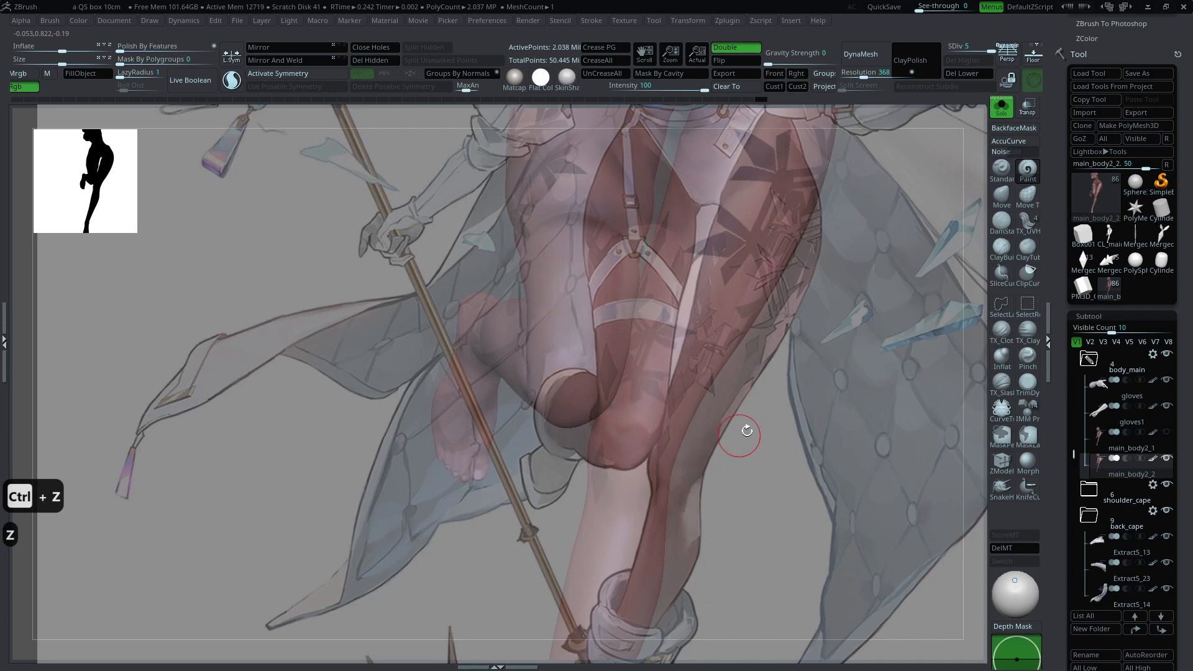
pyautogui.press('z')
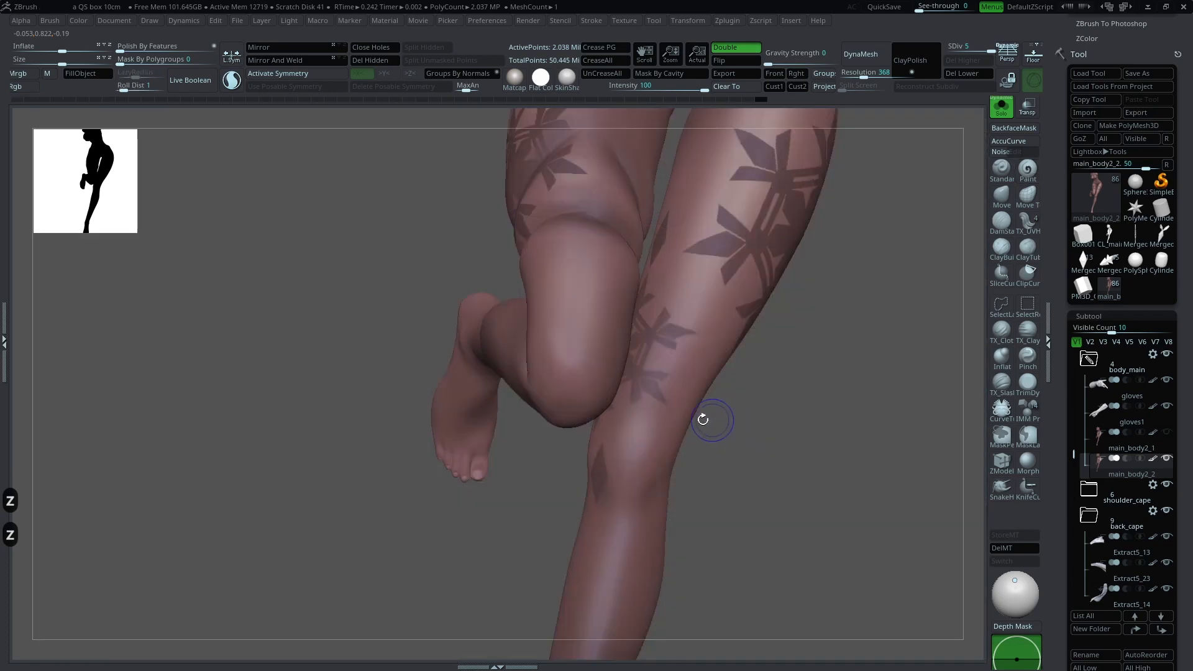
pyautogui.moveTo(858, 357); pyautogui.dragTo(665, 301)
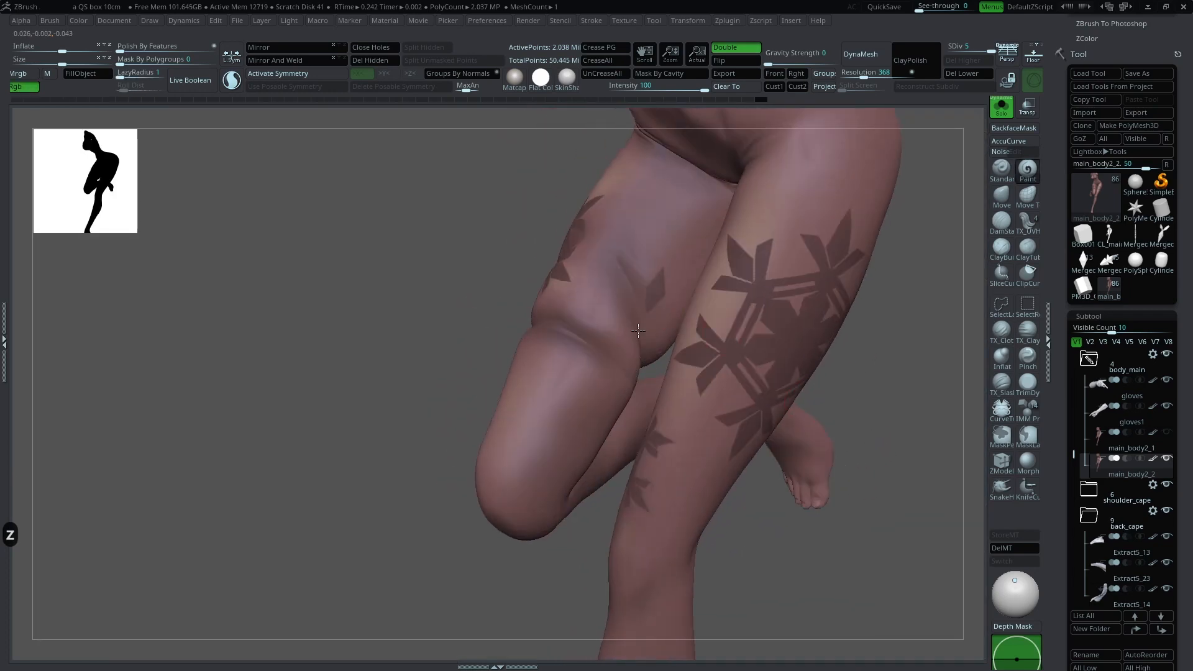
# Step: Stamp a diamond above the raised leg's knee, undo it and restamp it closer to the leg's outer side
pyautogui.moveTo(625, 339); pyautogui.dragTo(600, 407)
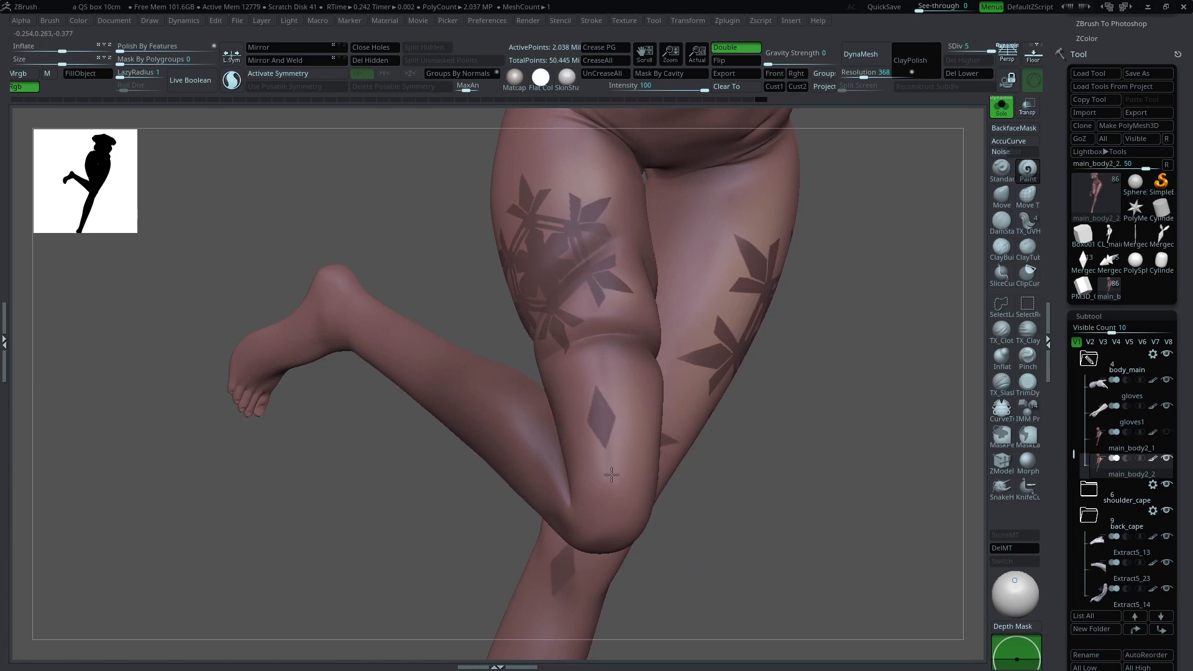
pyautogui.moveTo(710, 438); pyautogui.dragTo(824, 276)
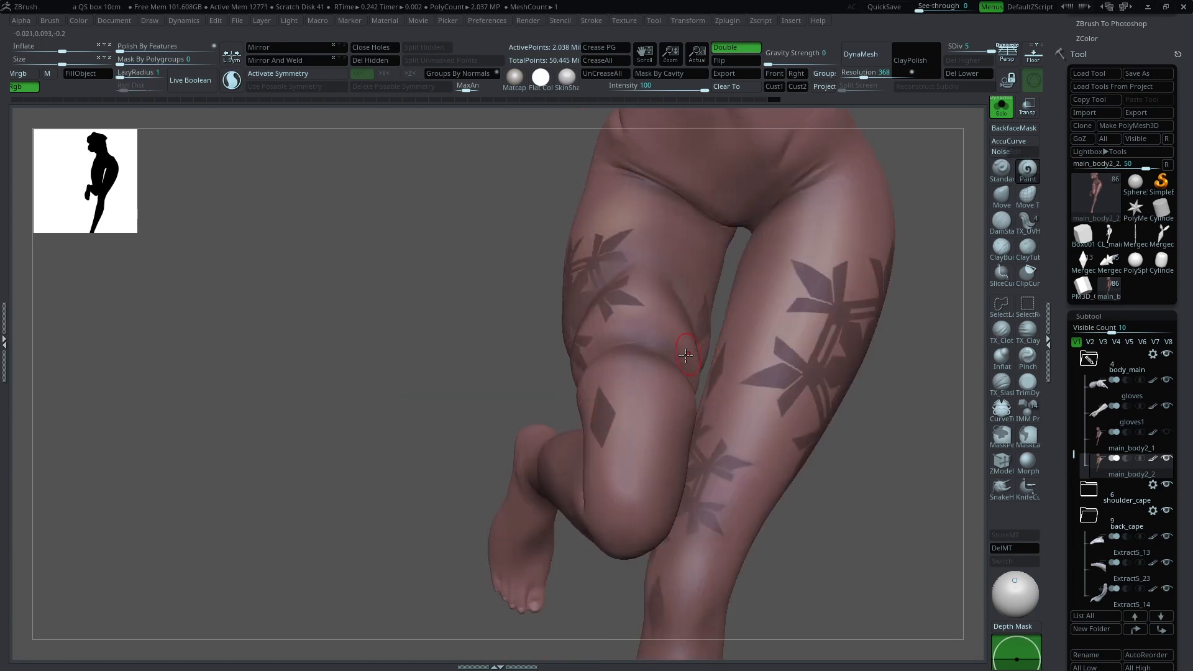
pyautogui.hotkey('ctrl', 'z')
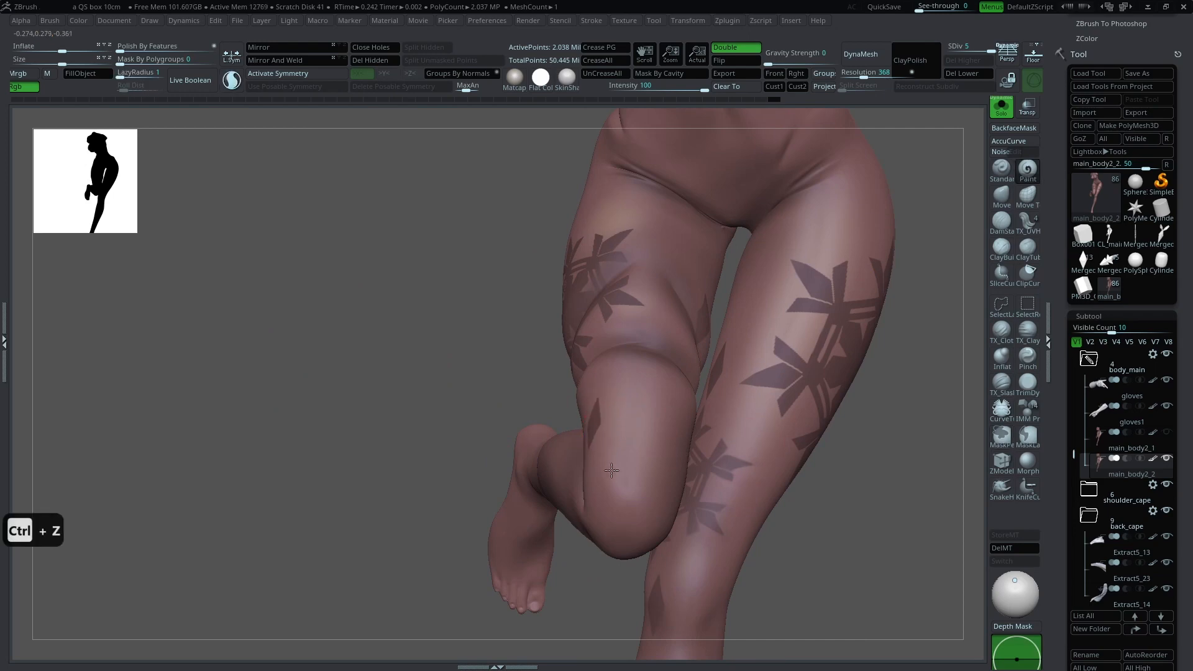
# Step: Show all the character's parts and check the leg tattoos together with the full costume
pyautogui.moveTo(464, 398)
pyautogui.mouseDown()
pyautogui.moveTo(511, 381)
pyautogui.moveTo(705, 258)
pyautogui.mouseUp()
pyautogui.keyDown('shift'); pyautogui.moveTo(858, 376); pyautogui.dragTo(753, 368); pyautogui.keyUp('shift')
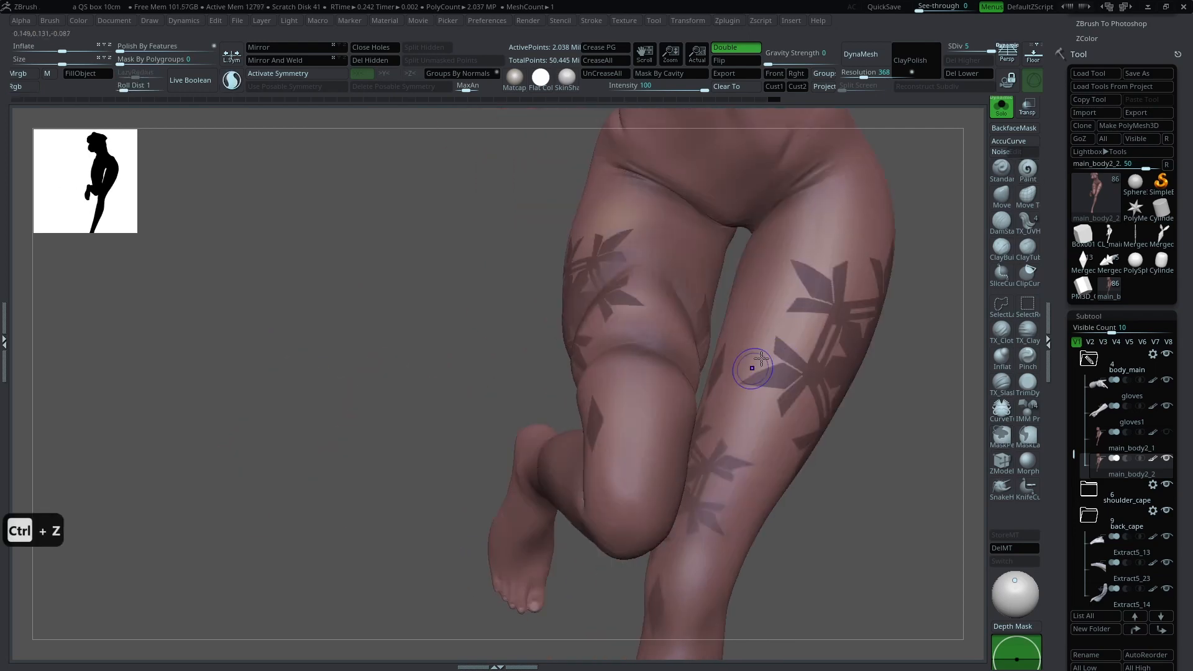
pyautogui.click(1001, 108)
pyautogui.keyDown('alt'); pyautogui.moveTo(885, 472); pyautogui.dragTo(838, 334); pyautogui.keyUp('alt')
pyautogui.keyDown('alt'); pyautogui.moveTo(822, 241); pyautogui.dragTo(863, 356); pyautogui.keyUp('alt')
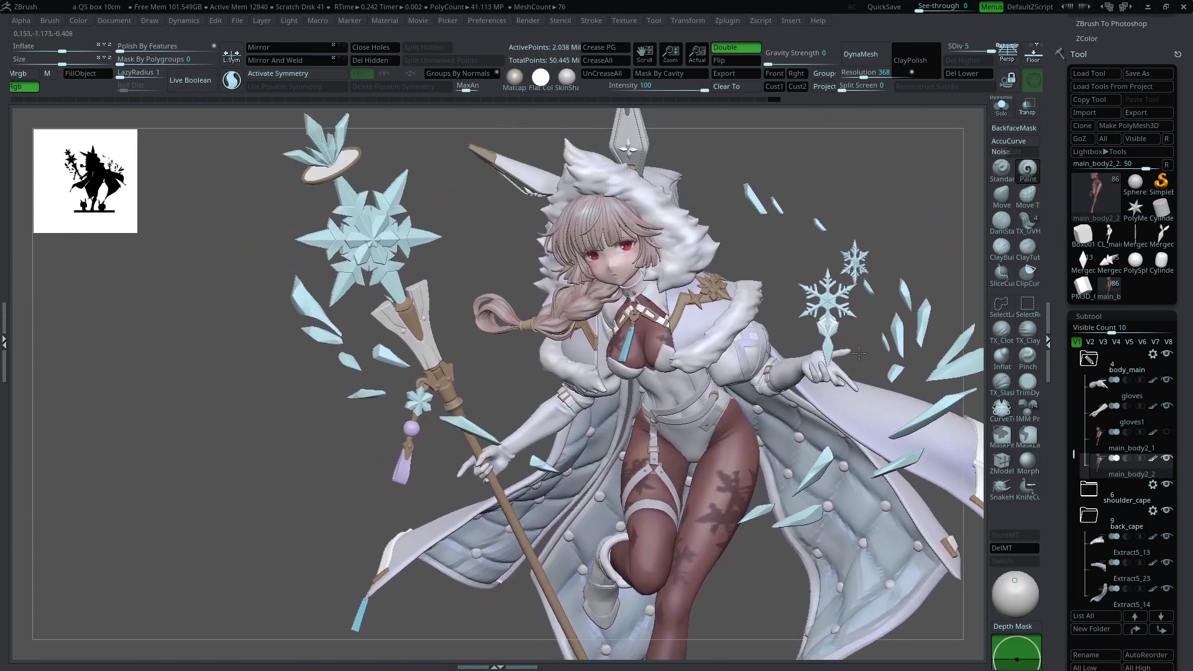
# Step: Isolate the body, stamp a diamond below the snowflake on the character's right breast, undo and restamp it, and show all parts
pyautogui.click(1003, 113)
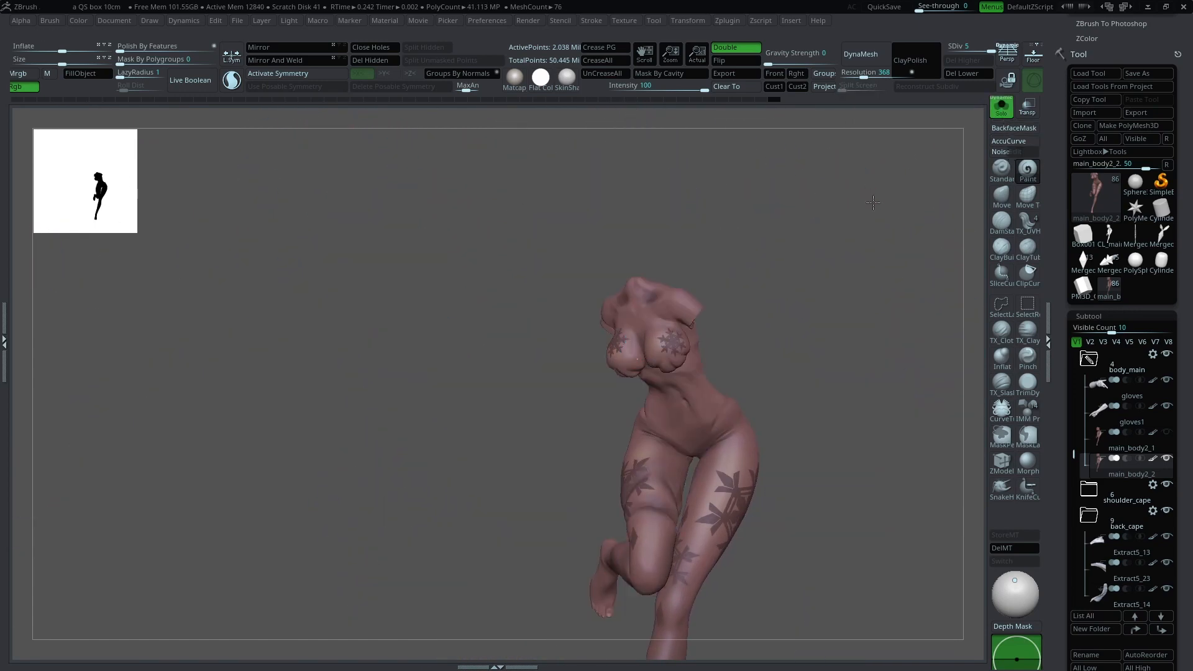
pyautogui.keyDown('alt'); pyautogui.moveTo(874, 201); pyautogui.dragTo(869, 339); pyautogui.keyUp('alt')
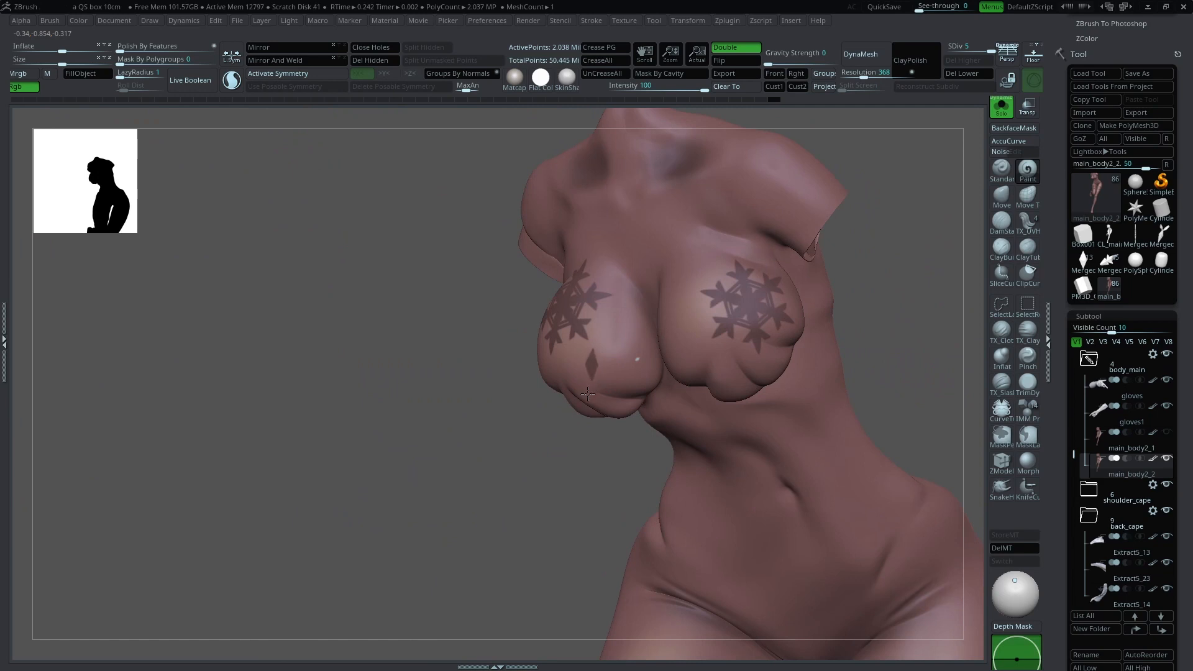
pyautogui.keyDown('alt'); pyautogui.moveTo(588, 393); pyautogui.dragTo(683, 352); pyautogui.keyUp('alt')
pyautogui.hotkey('ctrl', 'z')
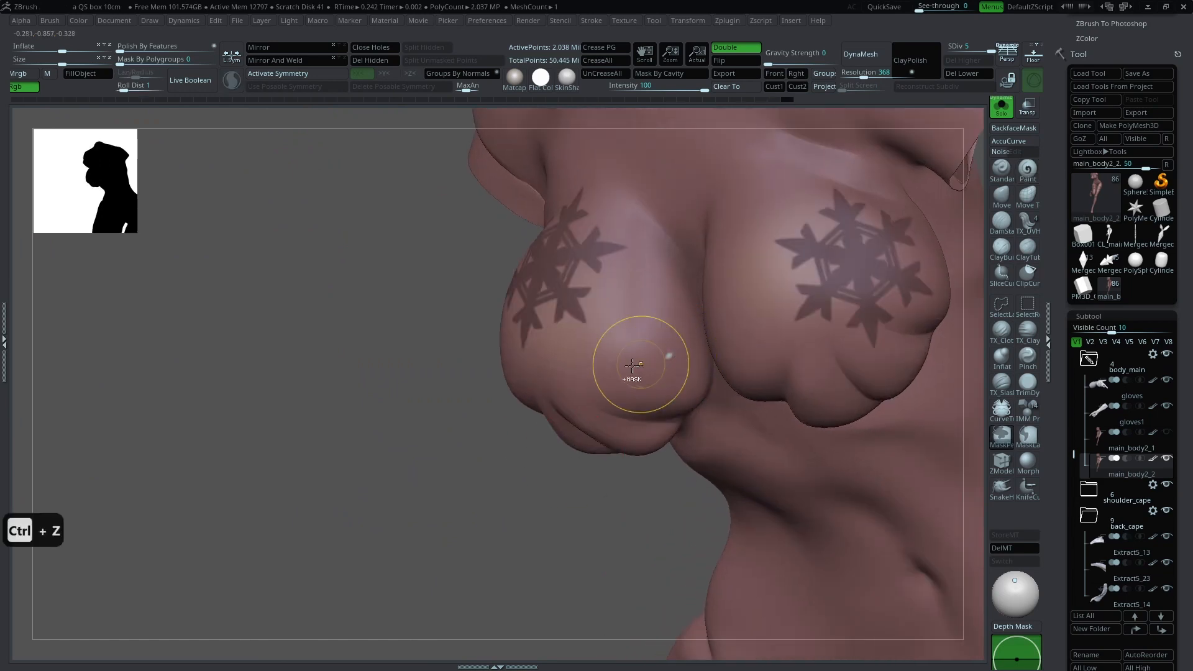
pyautogui.hotkey('ctrl', 'z')
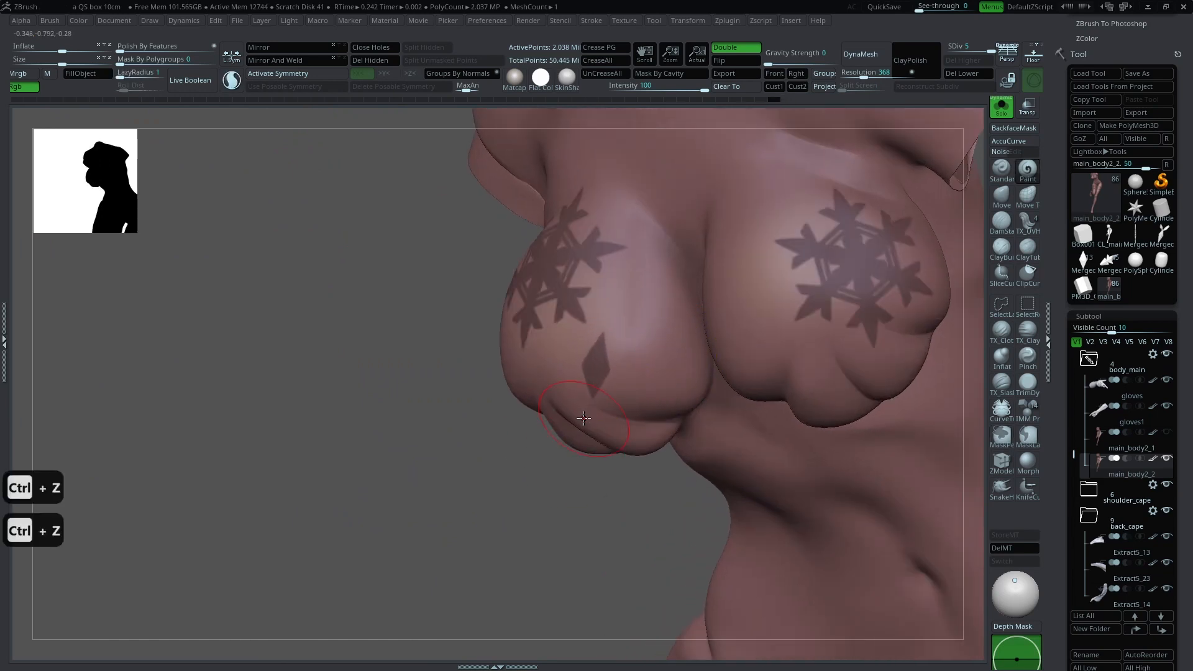
pyautogui.keyDown('ctrl'); pyautogui.moveTo(584, 420); pyautogui.dragTo(636, 275, button='right'); pyautogui.keyUp('ctrl')
pyautogui.click(1002, 108)
pyautogui.press('f')
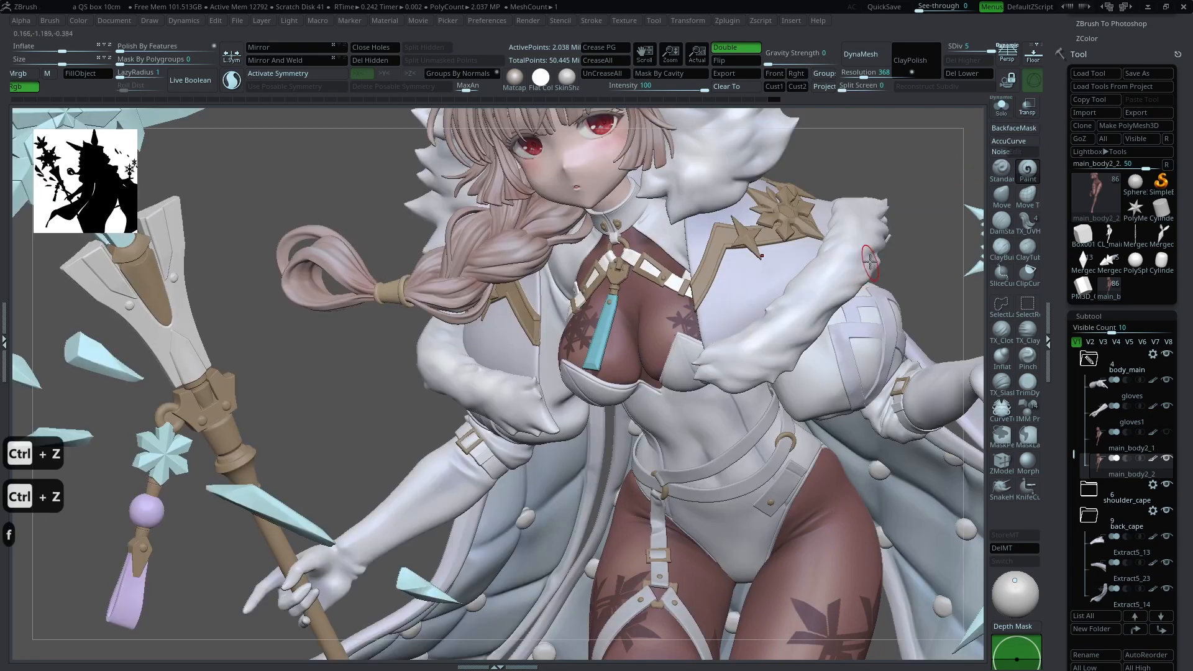
# Step: Check the legs from behind, undo the last stamp on the isolated body and show all parts again
pyautogui.moveTo(828, 362); pyautogui.dragTo(558, 386, button='right')
pyautogui.moveTo(549, 393); pyautogui.dragTo(553, 411)
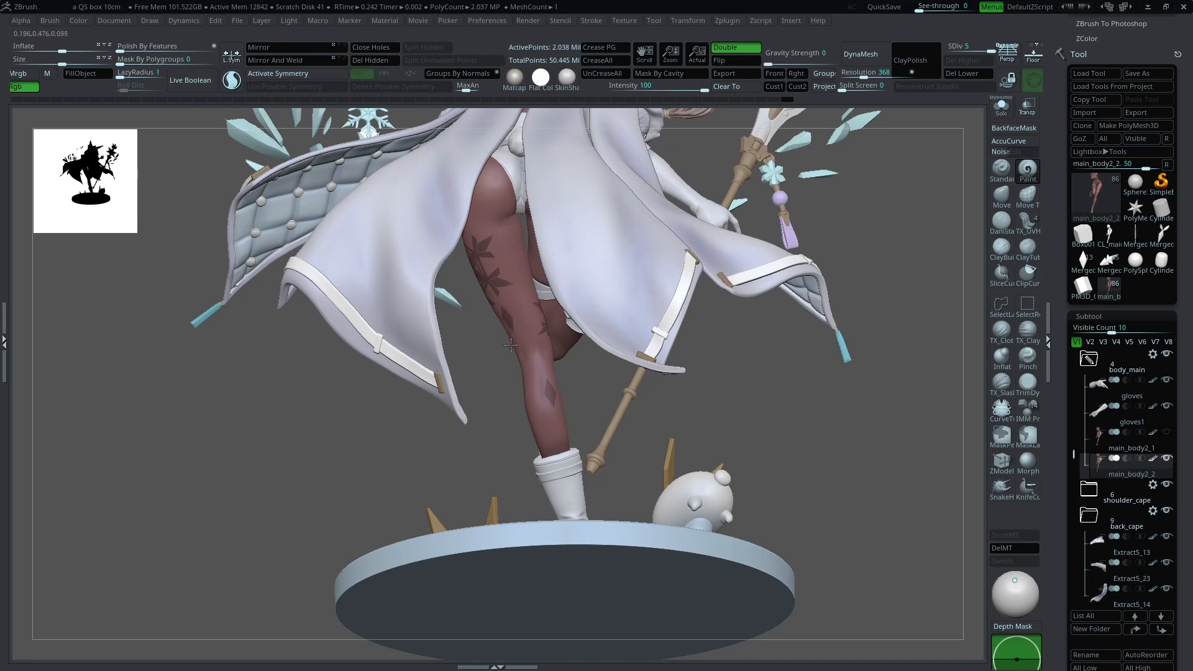
pyautogui.moveTo(511, 348); pyautogui.dragTo(693, 377, button='right')
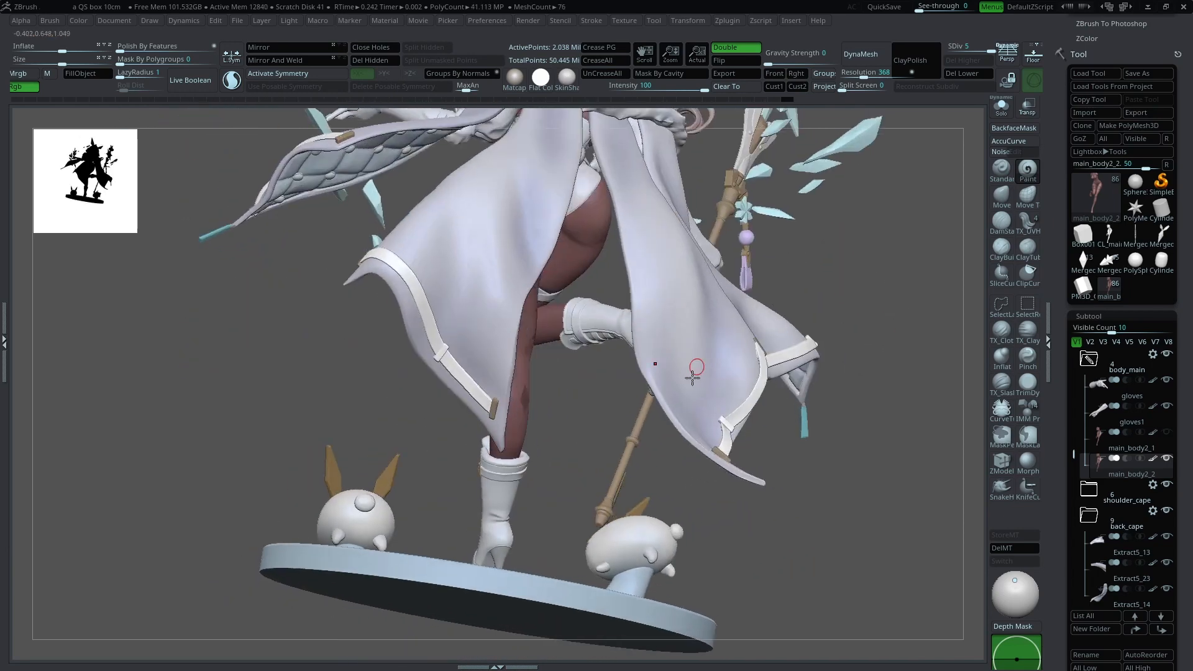
pyautogui.click(1006, 109)
pyautogui.hotkey('ctrl', 'z')
pyautogui.moveTo(519, 381); pyautogui.dragTo(929, 213, button='right')
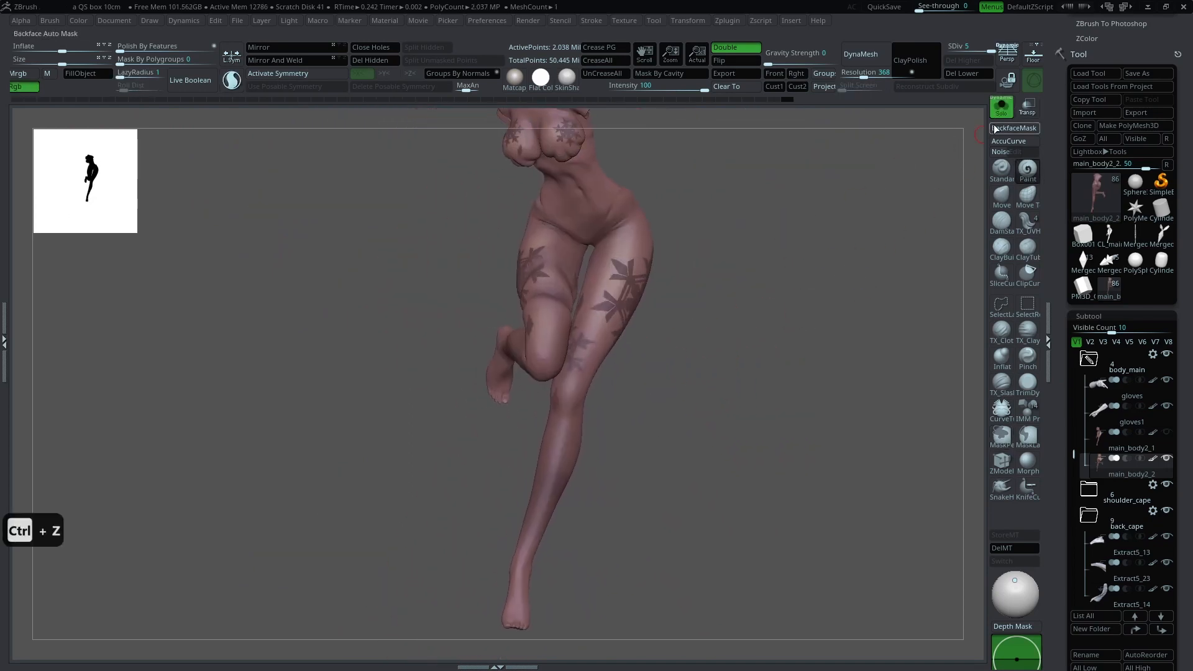
pyautogui.click(1001, 108)
pyautogui.keyDown('alt'); pyautogui.moveTo(657, 355); pyautogui.dragTo(673, 401, button='right'); pyautogui.keyUp('alt')
pyautogui.moveTo(649, 498); pyautogui.dragTo(698, 287, button='right')
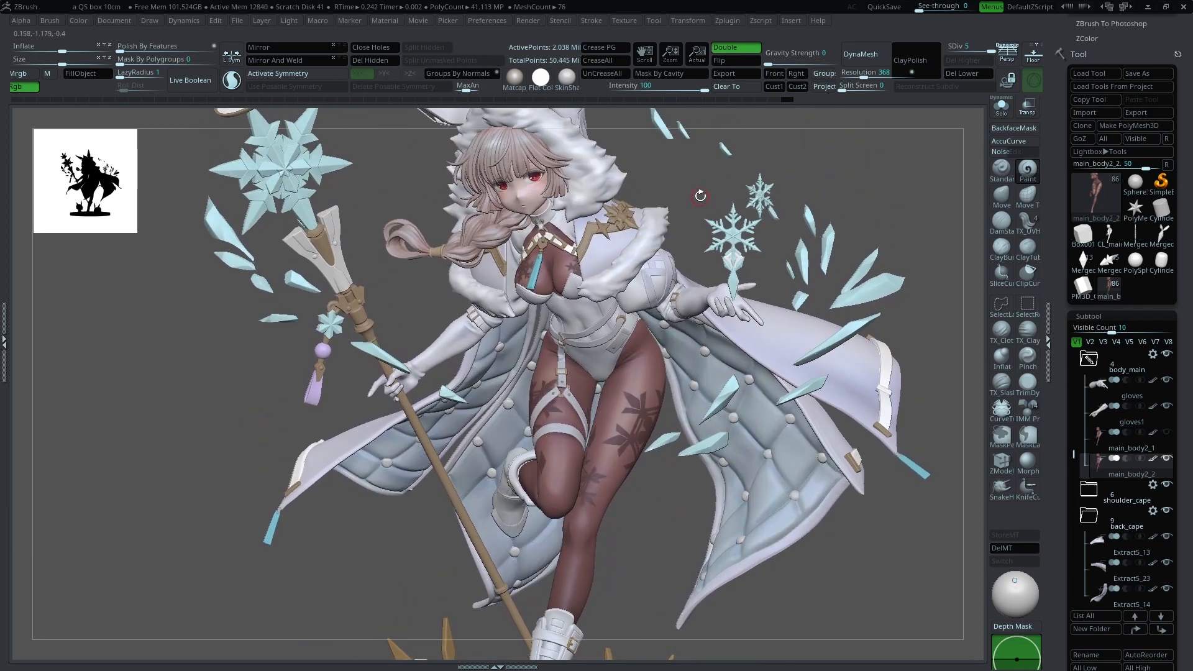
# Step: Select the staff and compare its hanging charm with the reference image overlay
pyautogui.moveTo(700, 196); pyautogui.dragTo(528, 318, button='right')
pyautogui.press('z')
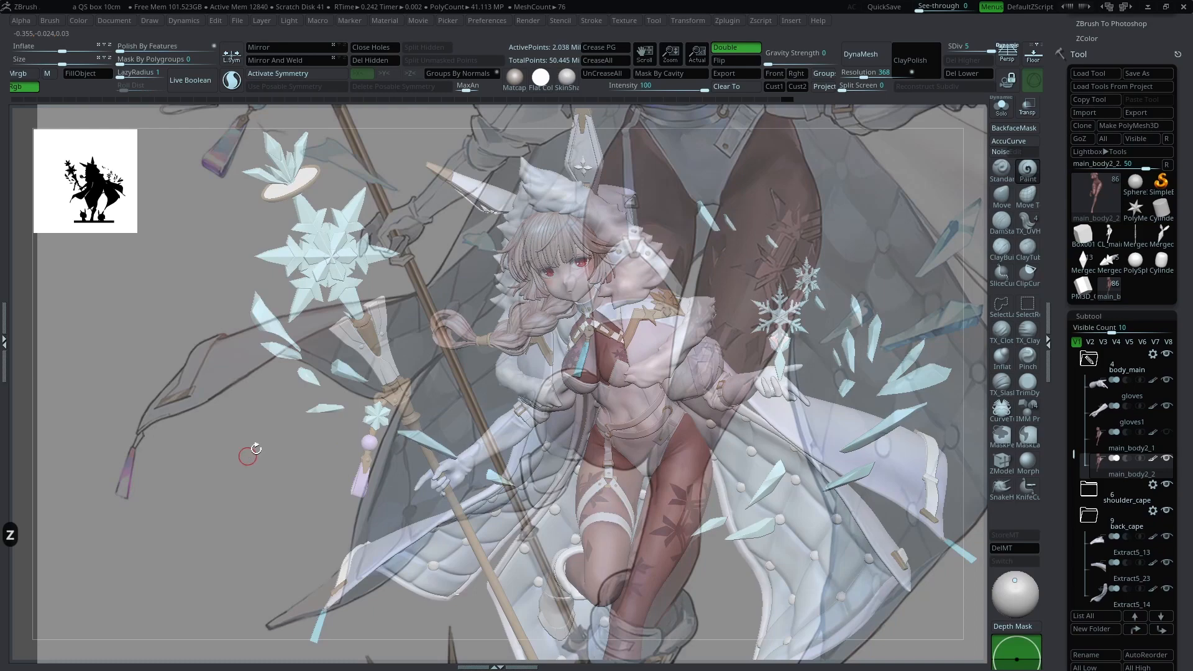
pyautogui.press('z')
pyautogui.keyDown('alt'); pyautogui.click(369, 448); pyautogui.keyUp('alt')
pyautogui.keyDown('alt'); pyautogui.moveTo(369, 449); pyautogui.dragTo(578, 281, button='right'); pyautogui.keyUp('alt')
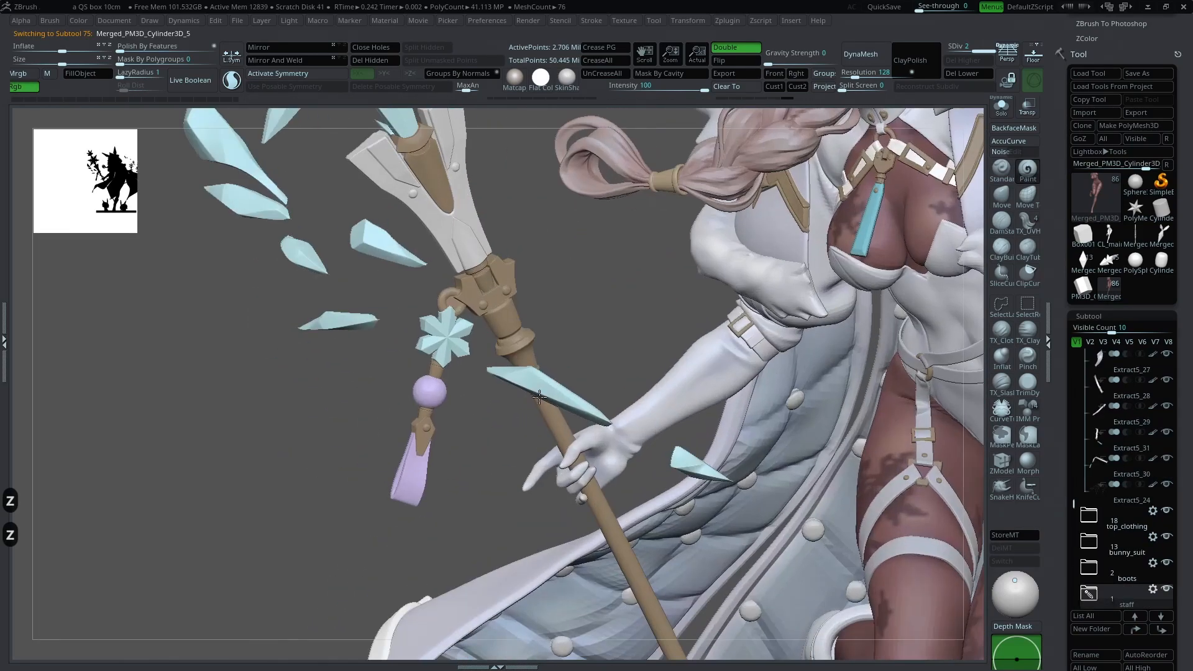
pyautogui.hotkey('shift', 'z')
pyautogui.press('z')
pyautogui.moveTo(547, 281); pyautogui.dragTo(709, 462)
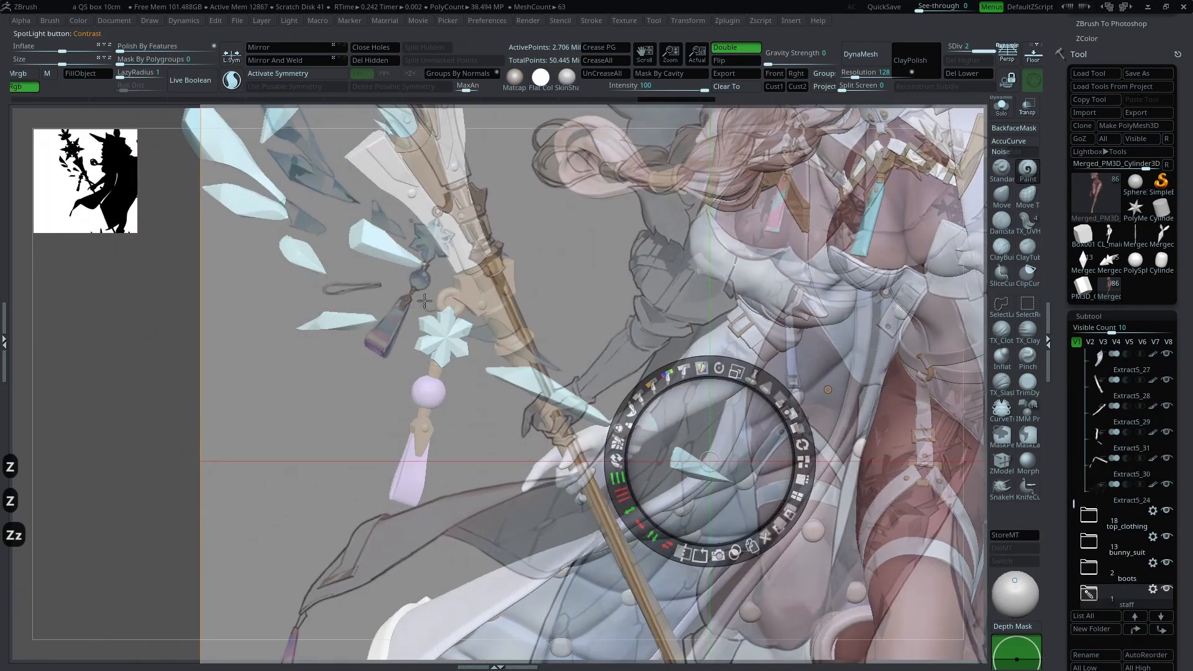
pyautogui.press('z')
pyautogui.press('z')
pyautogui.press('z')
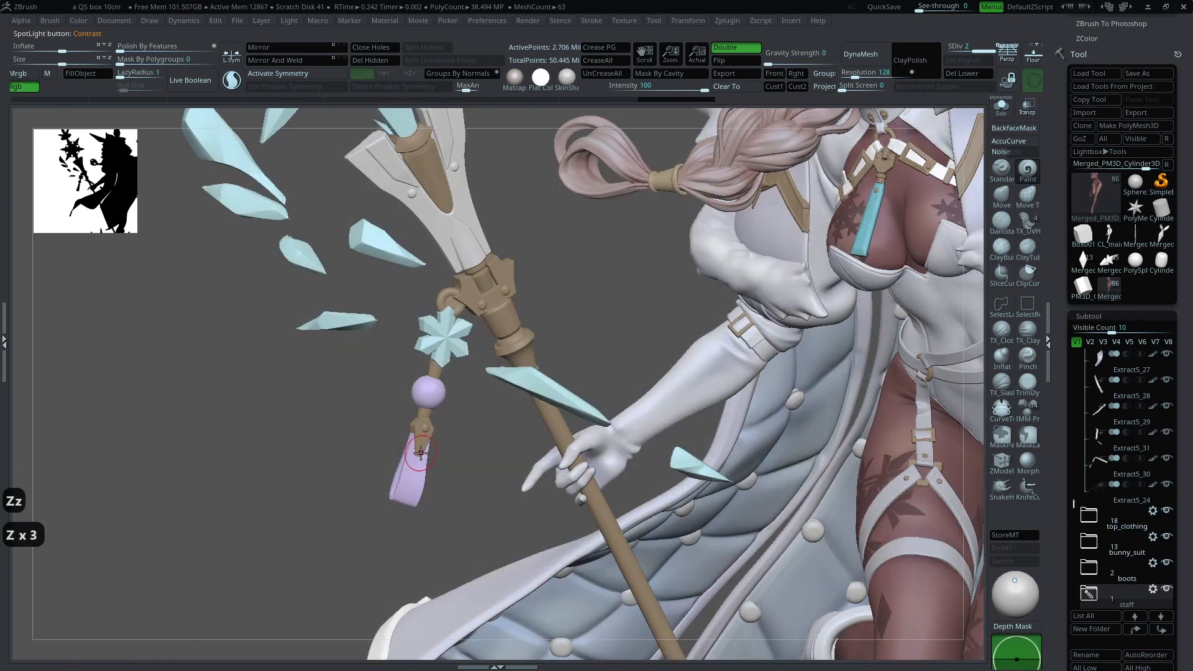
pyautogui.hotkey('shift', 'f')
pyautogui.hotkey('shift', 'f')
# Step: Isolate the staff and use part visibility to separate the charm's tassel and clasp from the rest
pyautogui.click(1001, 107)
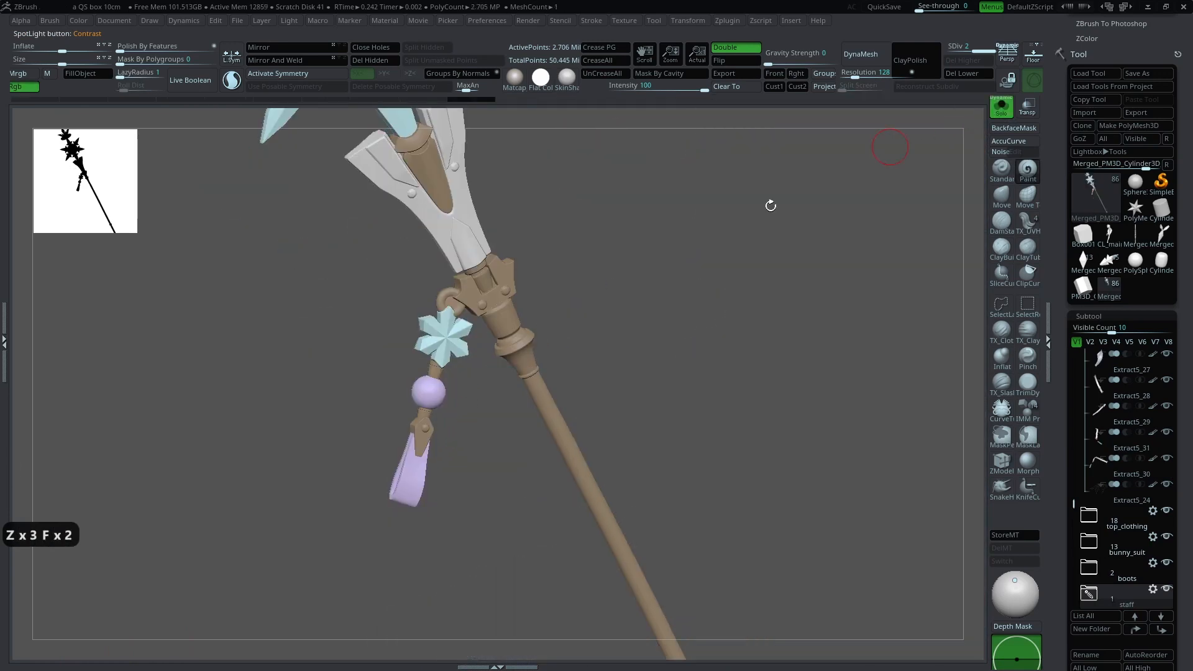
pyautogui.keyDown('ctrl'); pyautogui.keyDown('shift'); pyautogui.click(419, 419); pyautogui.keyUp('shift'); pyautogui.keyUp('ctrl')
pyautogui.keyDown('ctrl'); pyautogui.keyDown('shift'); pyautogui.click(423, 415); pyautogui.keyUp('shift'); pyautogui.keyUp('ctrl')
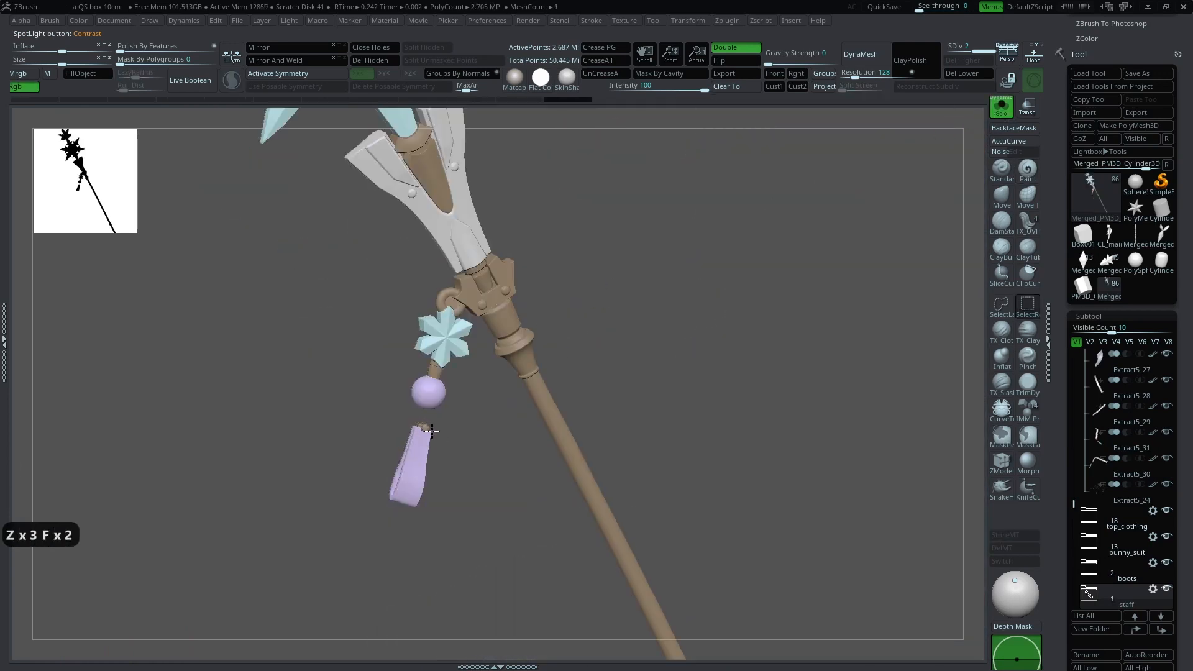
pyautogui.hotkey('ctrl', 'z')
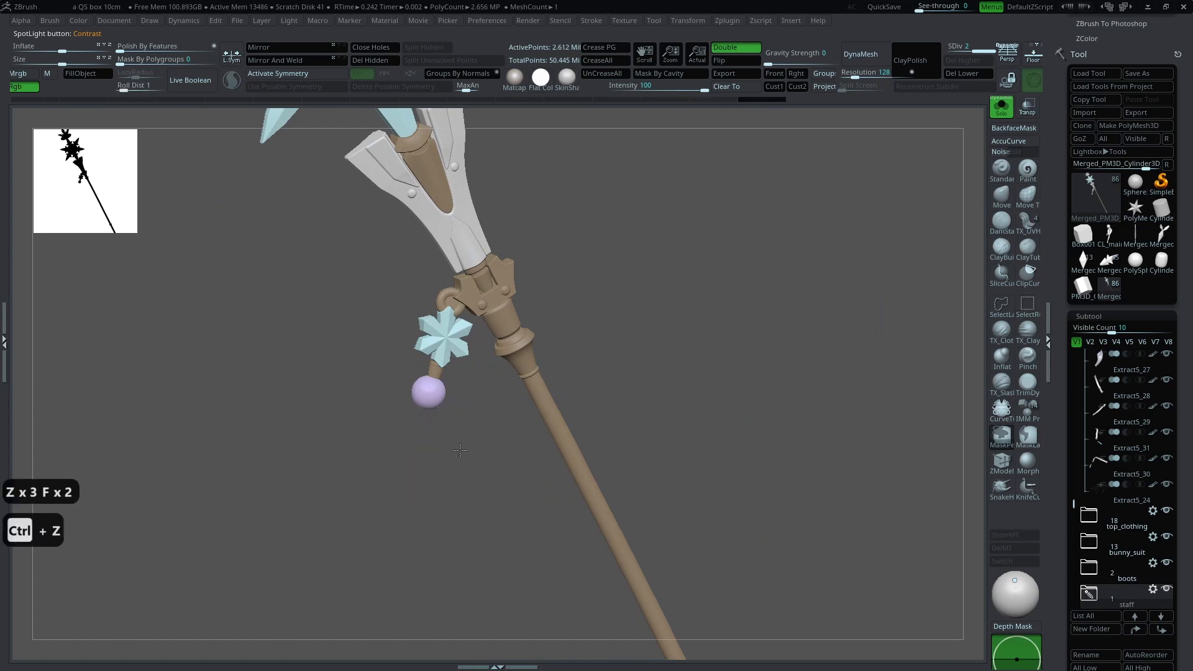
# Step: With the rest of the staff masked, move and rotate the charm's tassel outward to follow the reference
pyautogui.press('w')
pyautogui.keyDown('alt'); pyautogui.click(423, 407); pyautogui.keyUp('alt')
pyautogui.moveTo(440, 380); pyautogui.dragTo(423, 371)
pyautogui.press('z')
pyautogui.press('z')
pyautogui.moveTo(453, 439); pyautogui.dragTo(438, 441)
pyautogui.moveTo(469, 360); pyautogui.dragTo(454, 350)
pyautogui.press('q')
pyautogui.moveTo(571, 332)
pyautogui.mouseDown()
pyautogui.moveTo(676, 322)
pyautogui.moveTo(542, 365)
pyautogui.moveTo(543, 343)
pyautogui.moveTo(498, 357)
pyautogui.mouseUp()
pyautogui.press('w')
pyautogui.press('q')
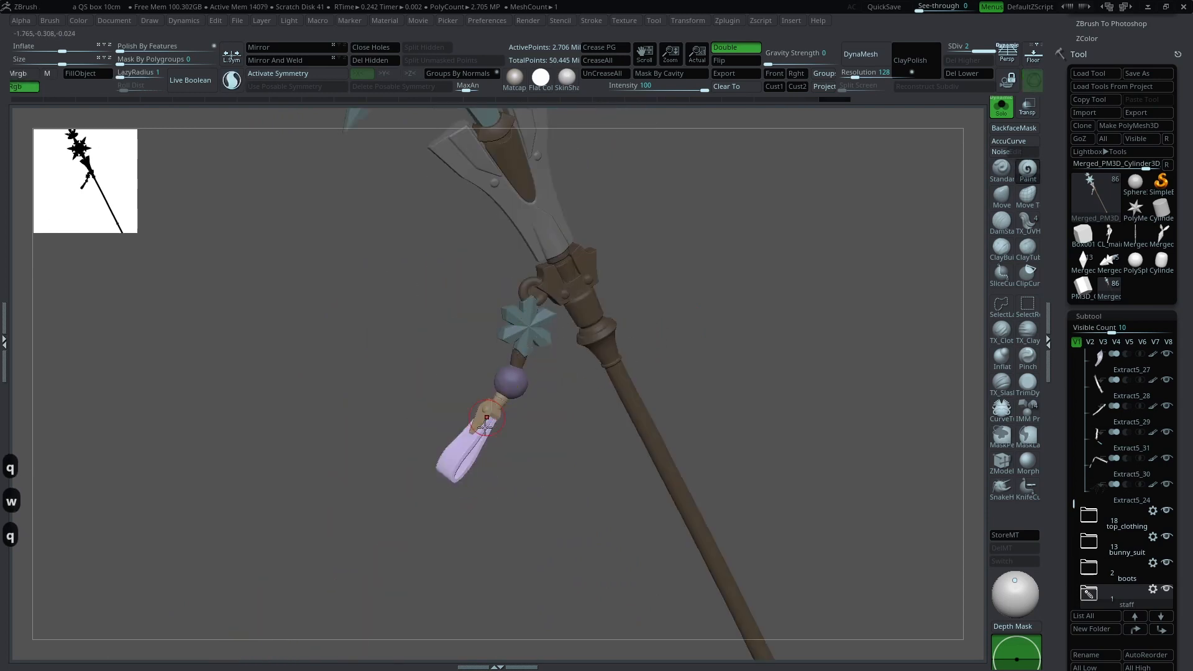
# Step: Adjust the tassel with the Move brush, clear the mask and show the whole character in perspective
pyautogui.moveTo(578, 415); pyautogui.dragTo(934, 200)
pyautogui.click(1002, 196)
pyautogui.press('space')
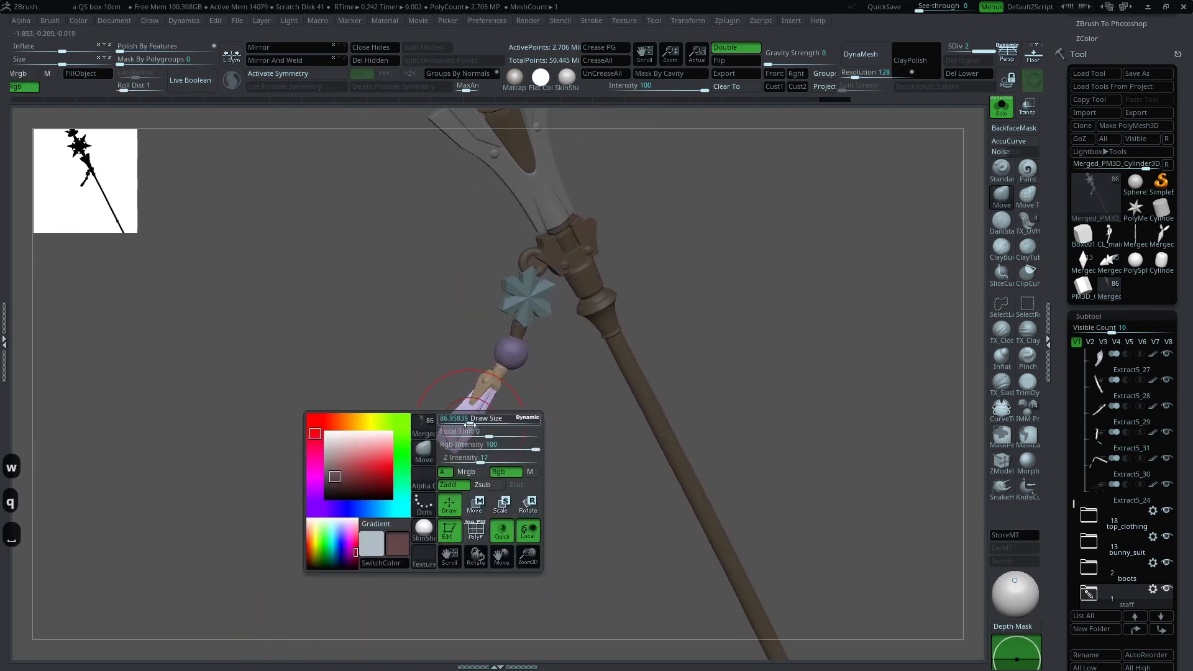
pyautogui.keyDown('ctrl'); pyautogui.moveTo(533, 436); pyautogui.dragTo(563, 461); pyautogui.keyUp('ctrl')
pyautogui.keyDown('alt'); pyautogui.moveTo(622, 373); pyautogui.dragTo(876, 277); pyautogui.keyUp('alt')
pyautogui.click(999, 113)
pyautogui.press('p')
# Step: Select the round base, isolate it without perspective and mask its upper part from the side
pyautogui.keyDown('alt'); pyautogui.click(559, 562); pyautogui.keyUp('alt')
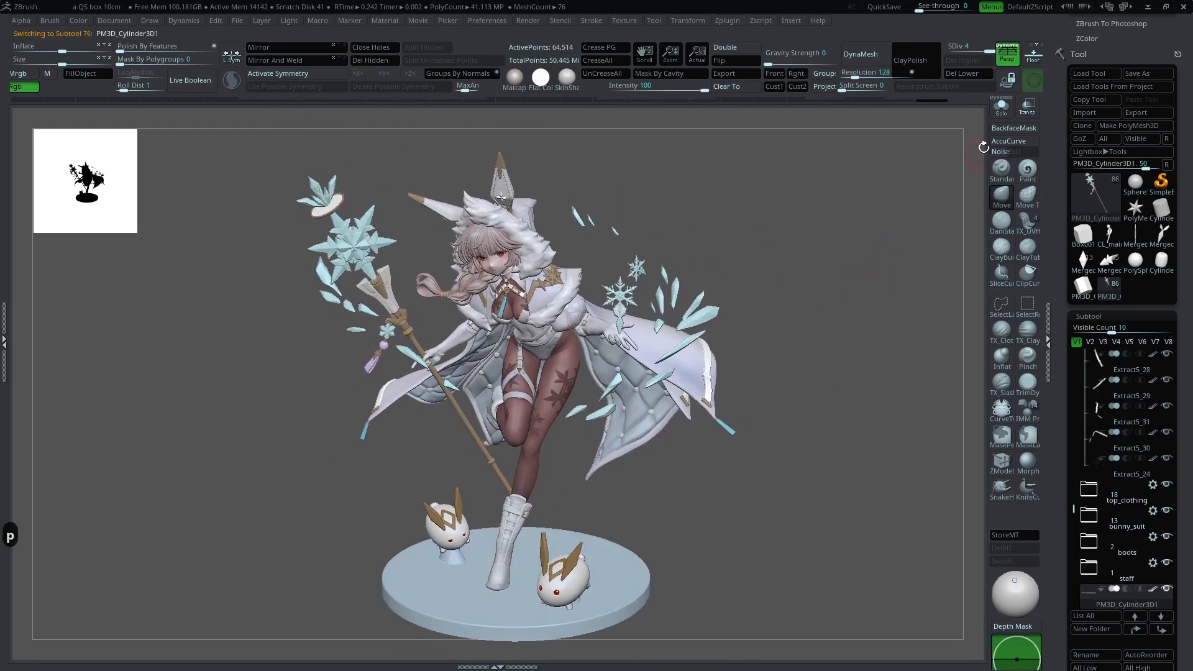
pyautogui.click(1002, 109)
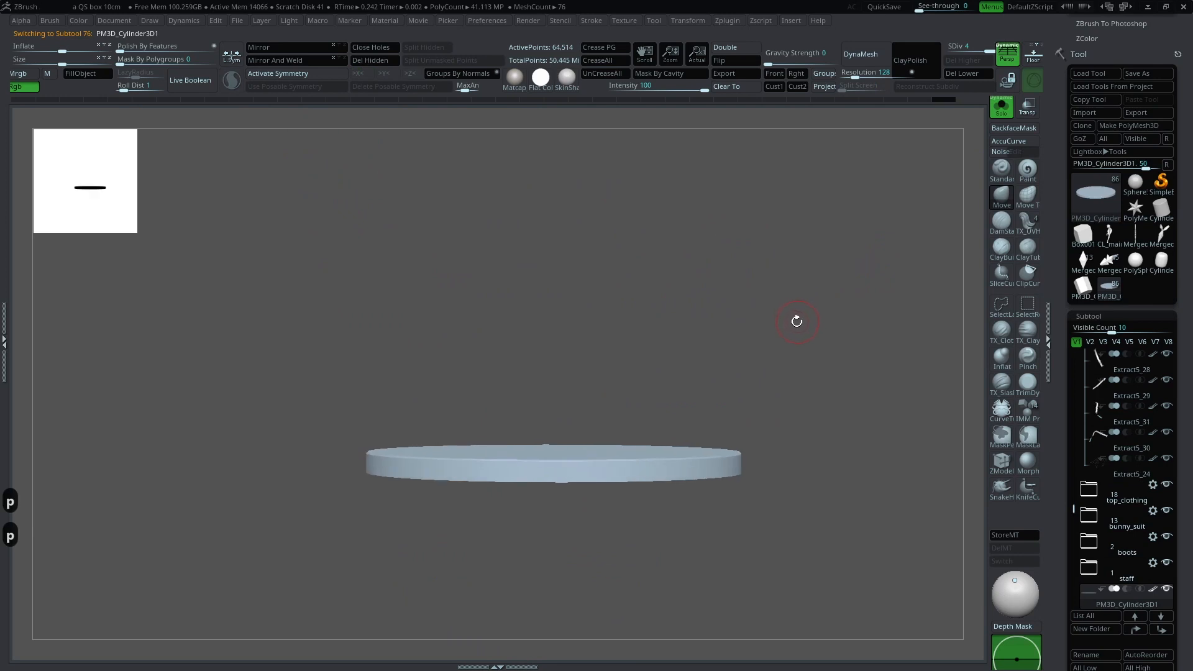
pyautogui.press('p')
pyautogui.keyDown('ctrl'); pyautogui.moveTo(809, 522); pyautogui.dragTo(324, 456); pyautogui.keyUp('ctrl')
pyautogui.keyDown('ctrl'); pyautogui.moveTo(647, 330); pyautogui.dragTo(501, 485, button='right'); pyautogui.keyUp('ctrl')
# Step: Pick a near-white colour and fill the unmasked side of the round base
pyautogui.moveTo(599, 427); pyautogui.dragTo(738, 320, button='right')
pyautogui.press('space')
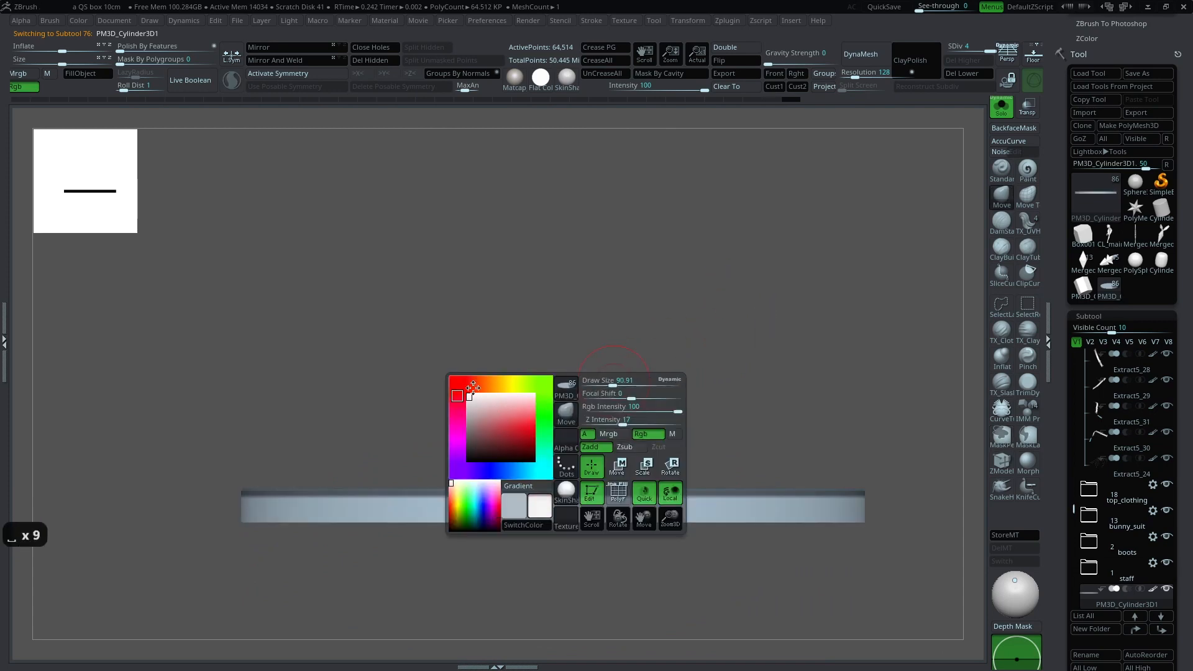
pyautogui.hotkey('ctrl', 'alt', 'c')
pyautogui.moveTo(722, 373); pyautogui.dragTo(960, 233, button='right')
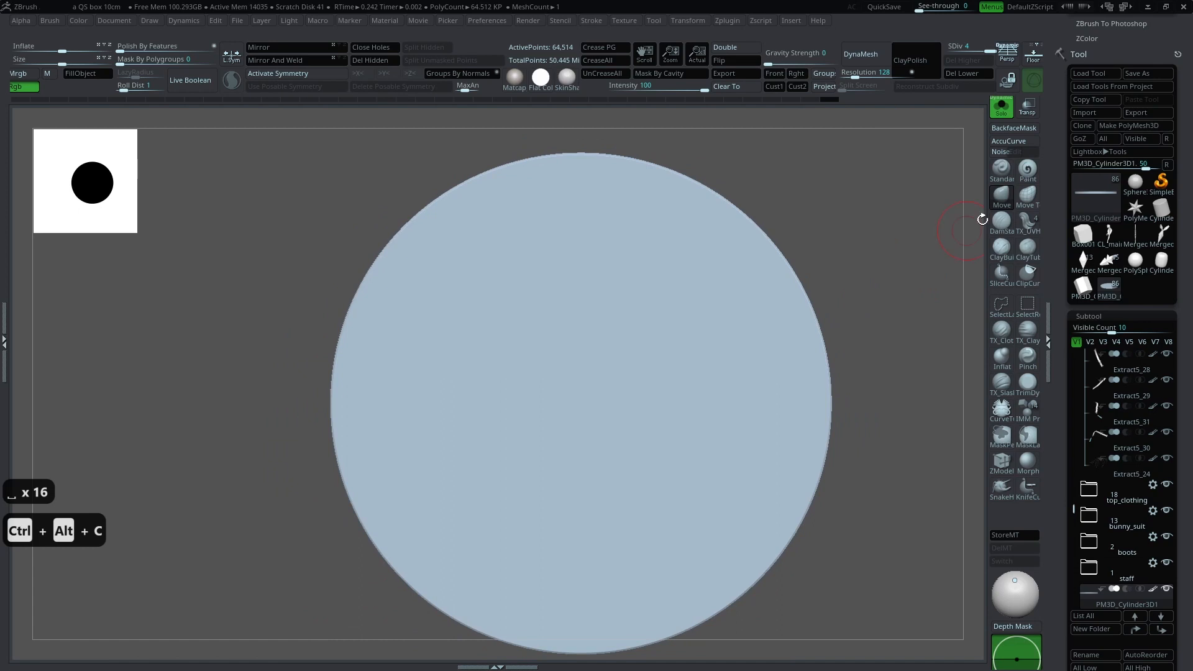
# Step: Test the Paint brush on the base's top, undo the stroke and subdivide the base twice to level 6
pyautogui.press('q')
pyautogui.click(1029, 178)
pyautogui.moveTo(674, 325); pyautogui.dragTo(683, 412)
pyautogui.hotkey('ctrl', 'z')
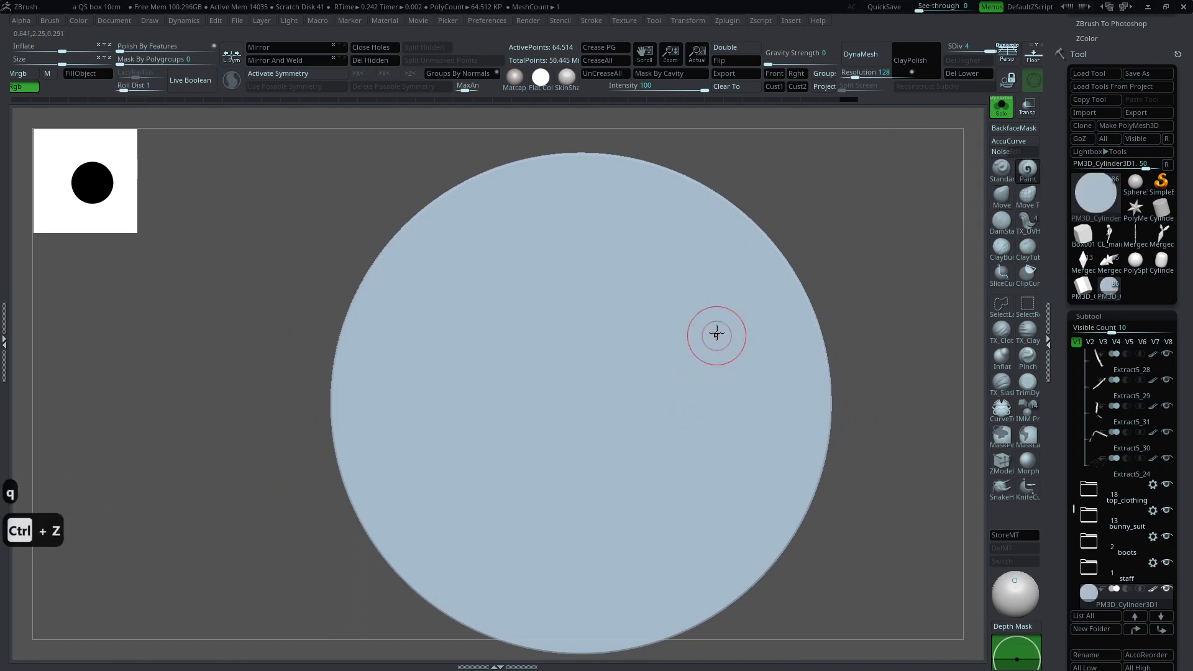
pyautogui.hotkey('ctrl', 'd')
pyautogui.hotkey('ctrl', 'd')
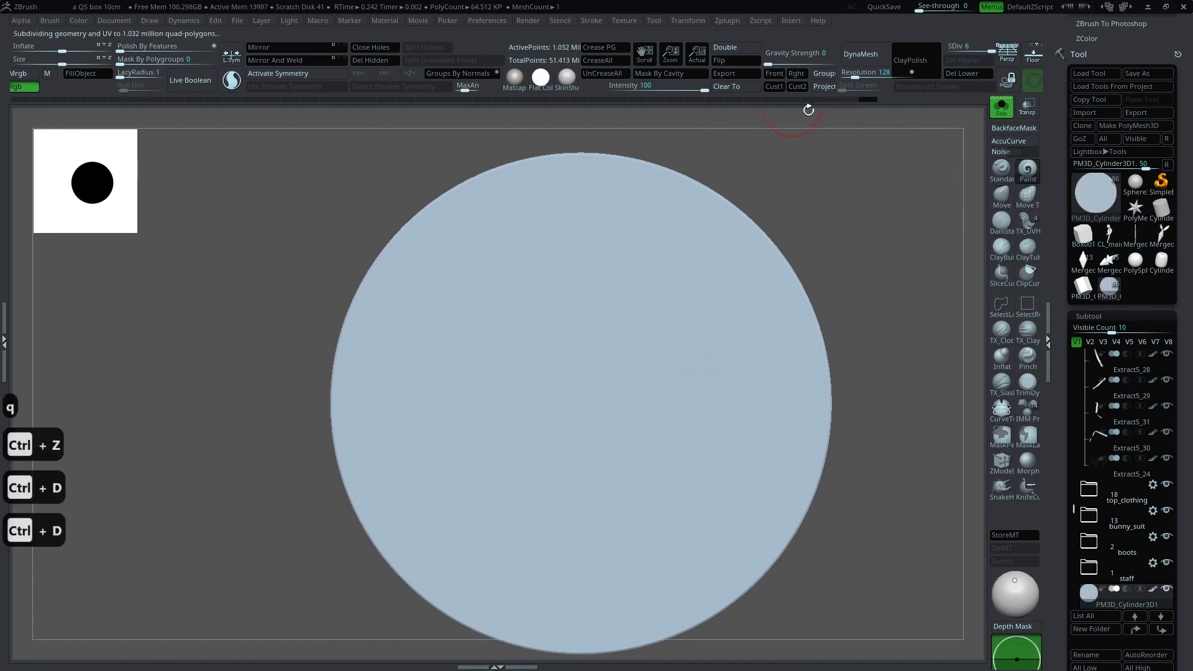
# Step: Choose the snowflake alpha and stamp three white snowflakes of different sizes across the base's top
pyautogui.press('space')
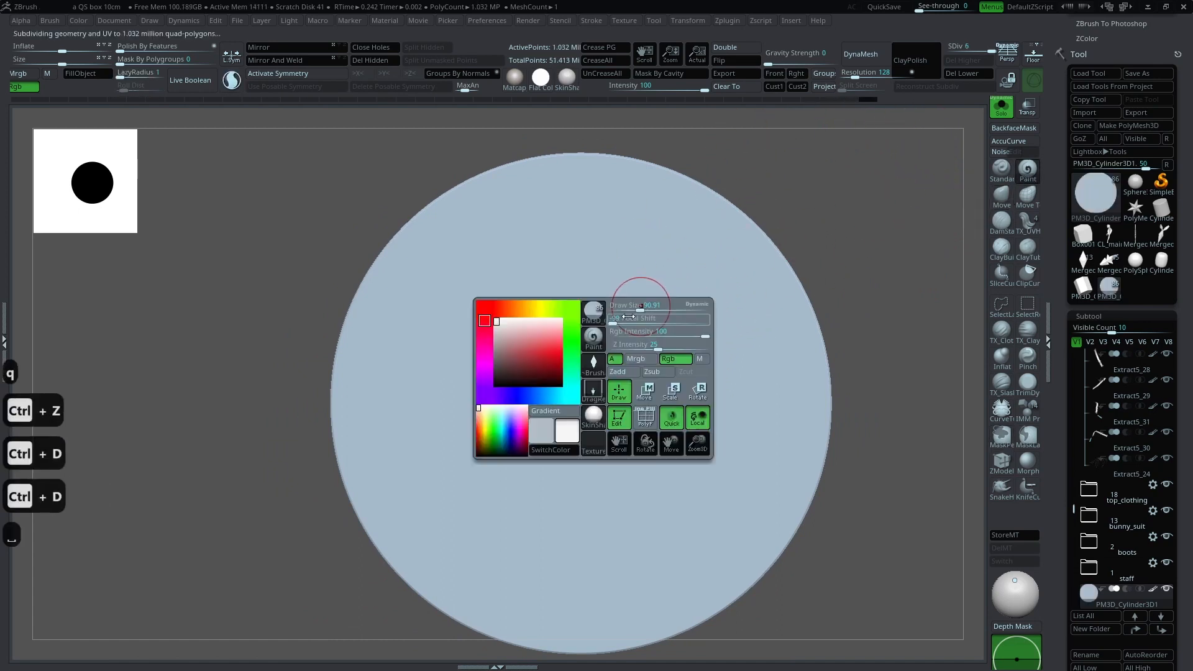
pyautogui.click(598, 372)
pyautogui.click(835, 389)
pyautogui.moveTo(668, 339); pyautogui.dragTo(667, 449)
pyautogui.moveTo(572, 449); pyautogui.dragTo(571, 538)
pyautogui.moveTo(427, 276); pyautogui.dragTo(432, 340)
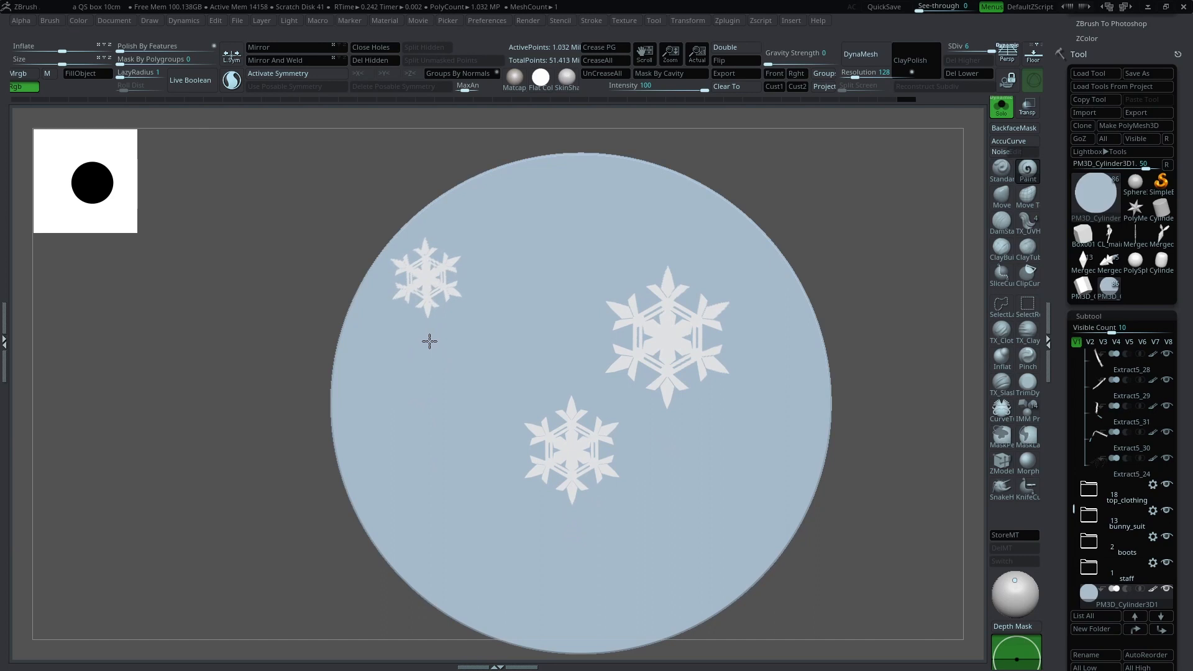
# Step: Stamp a small fourth snowflake near the base's front edge, undoing a misplaced attempt and an extra fifth snowflake
pyautogui.moveTo(706, 594); pyautogui.dragTo(851, 404)
pyautogui.hotkey('ctrl', 'z')
pyautogui.moveTo(714, 540); pyautogui.dragTo(716, 604)
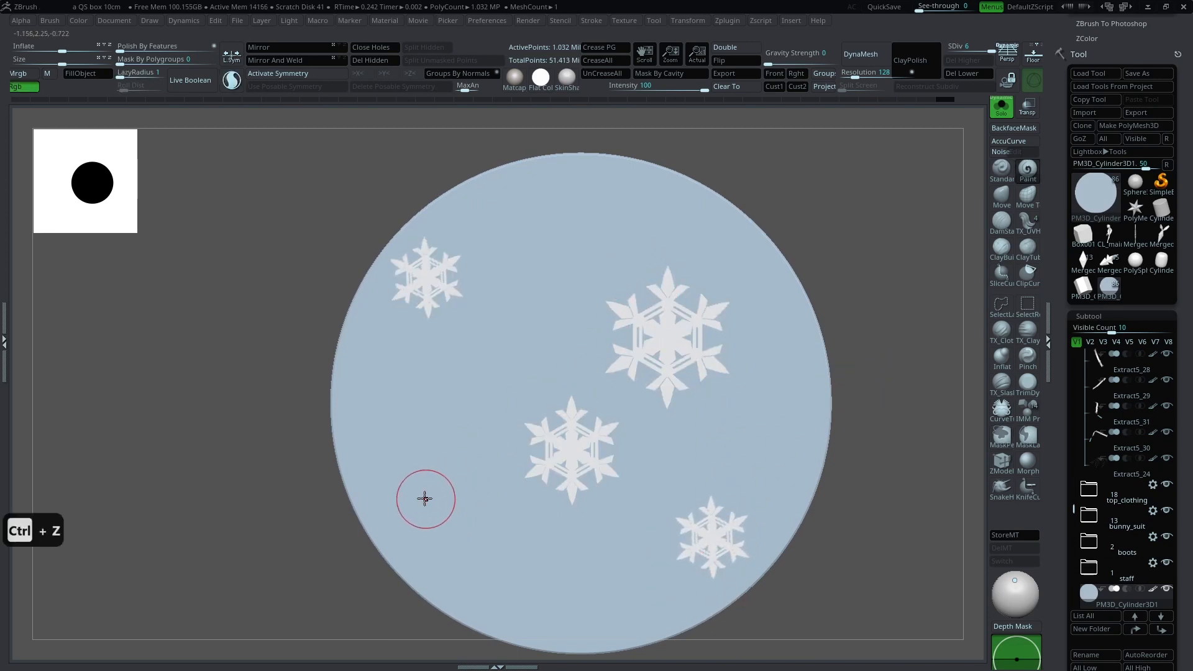
pyautogui.moveTo(421, 512); pyautogui.dragTo(426, 554)
pyautogui.hotkey('ctrl', 'z')
# Step: Try stamping a small white diamond below the central snowflake, check it with the full character and undo it
pyautogui.press('space')
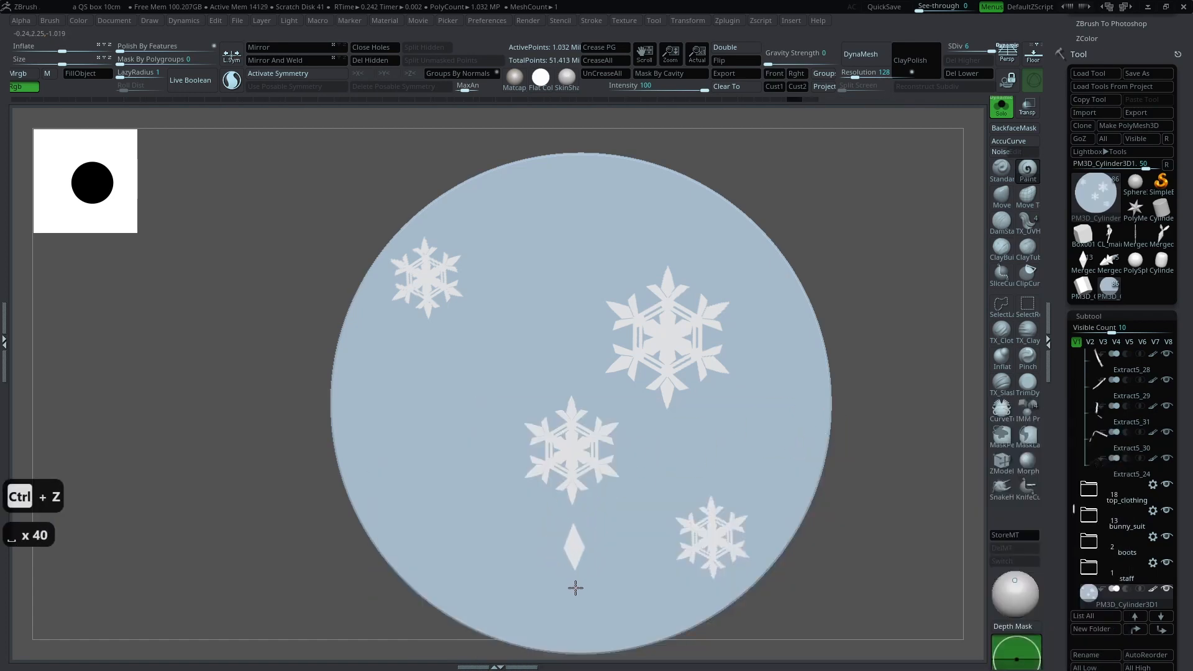
pyautogui.click(1001, 106)
pyautogui.moveTo(924, 346); pyautogui.dragTo(946, 365)
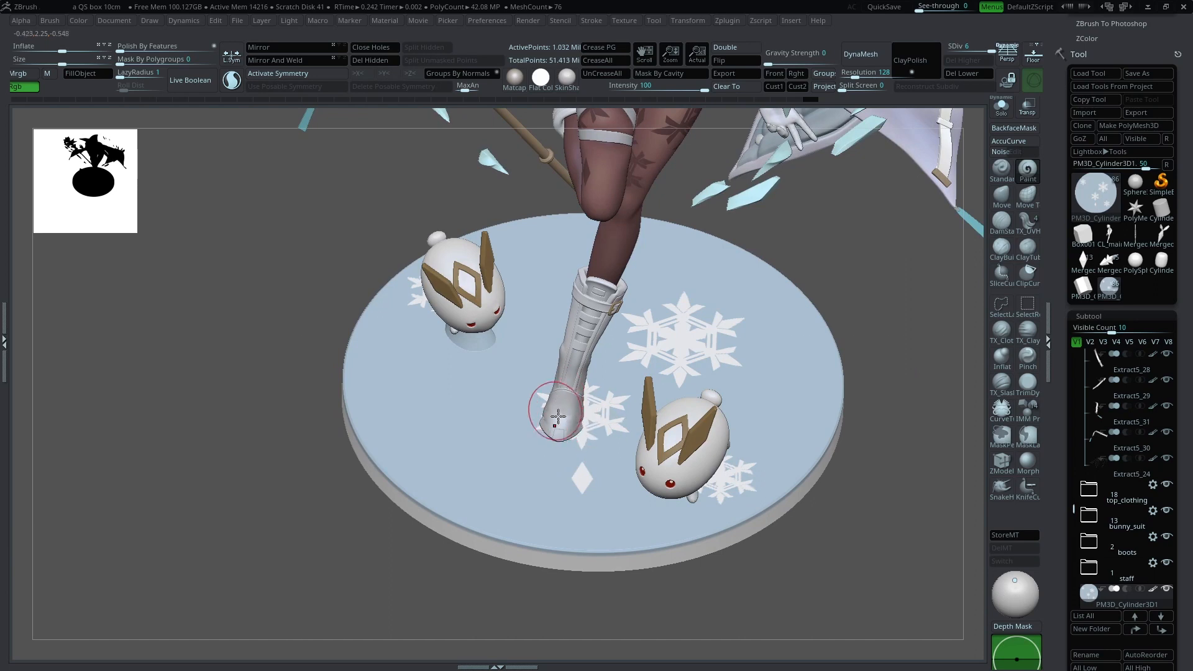
pyautogui.click(1002, 107)
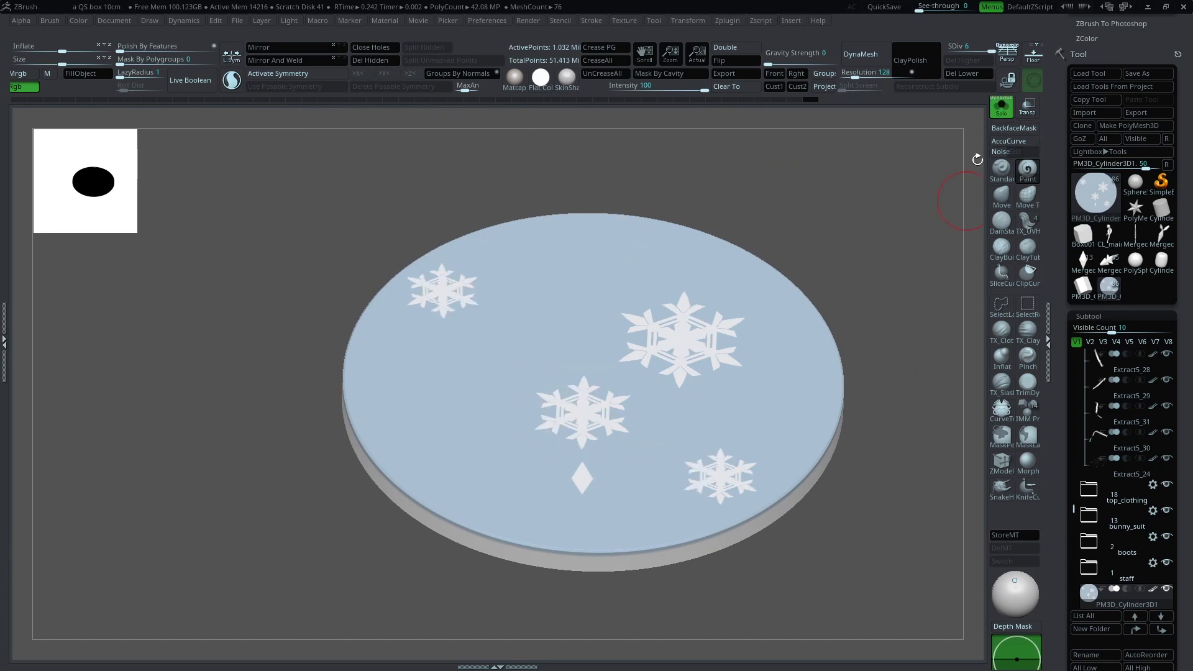
pyautogui.hotkey('ctrl', 'z')
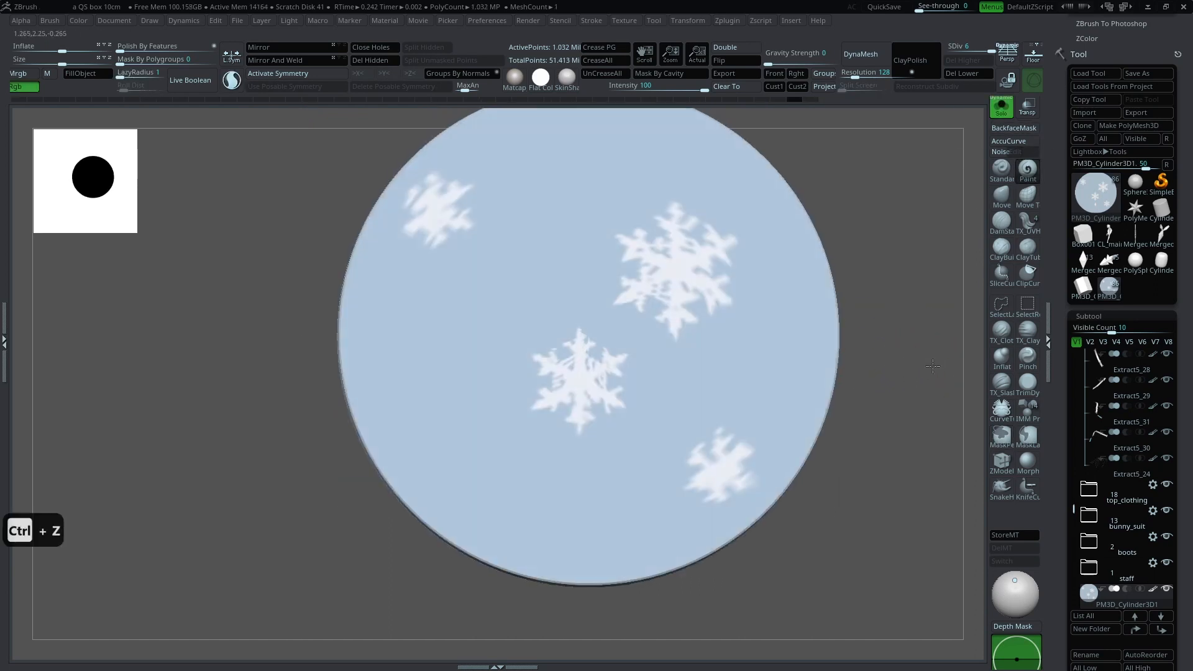
# Step: Isolate the base's top face and mask a rectangular area around the central snowflake
pyautogui.click(1001, 168)
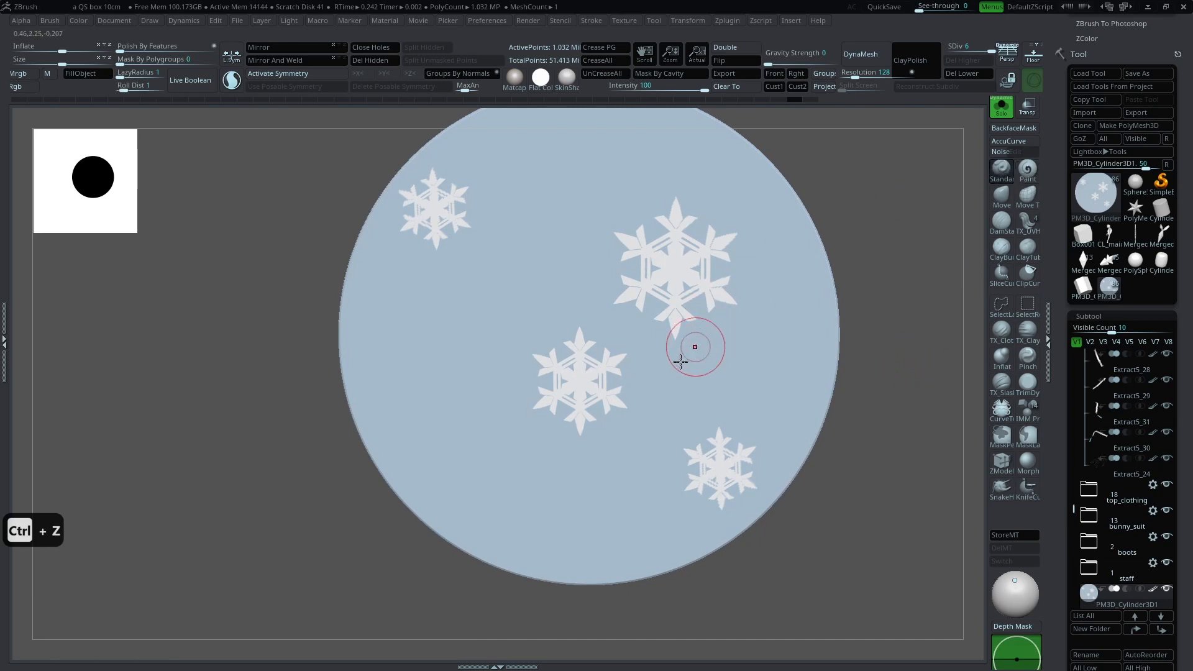
pyautogui.keyDown('ctrl'); pyautogui.keyDown('shift'); pyautogui.click(584, 392); pyautogui.keyUp('shift'); pyautogui.keyUp('ctrl')
pyautogui.keyDown('ctrl'); pyautogui.click(895, 360); pyautogui.keyUp('ctrl')
pyautogui.keyDown('ctrl'); pyautogui.click(895, 359); pyautogui.keyUp('ctrl')
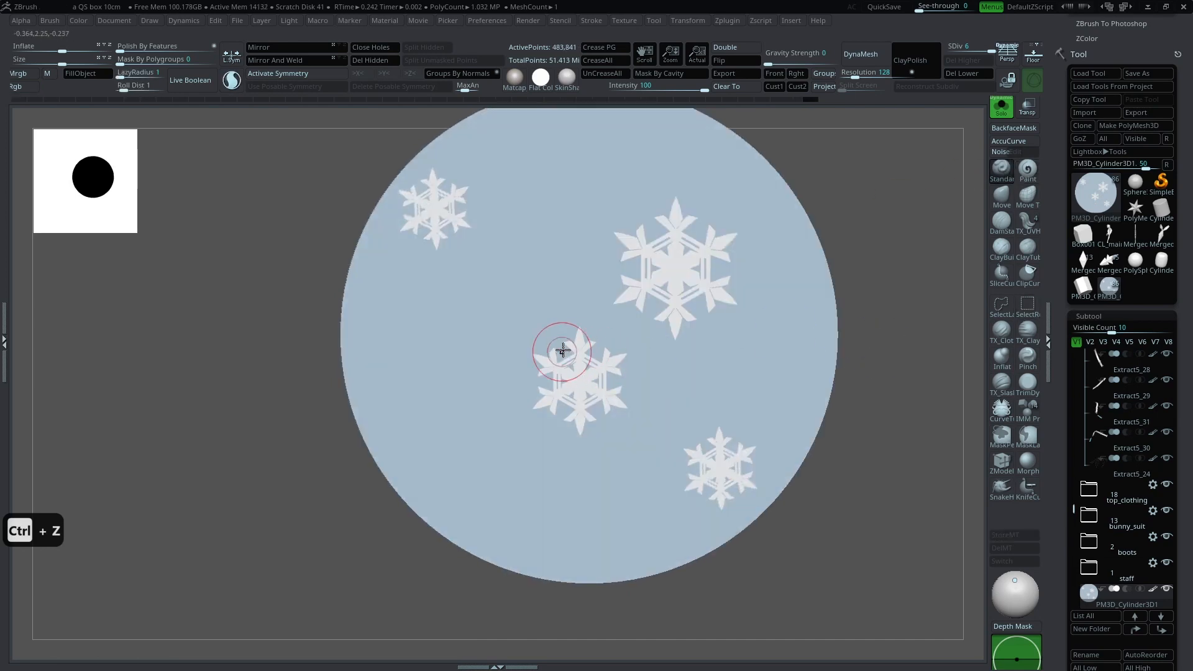
pyautogui.moveTo(220, 311)
pyautogui.keyDown('ctrl'); pyautogui.mouseDown()
pyautogui.moveTo(434, 495)
pyautogui.moveTo(599, 493)
pyautogui.moveTo(634, 514)
pyautogui.moveTo(637, 504)
pyautogui.mouseUp(); pyautogui.keyUp('ctrl')
pyautogui.hotkey('ctrl', 'space')
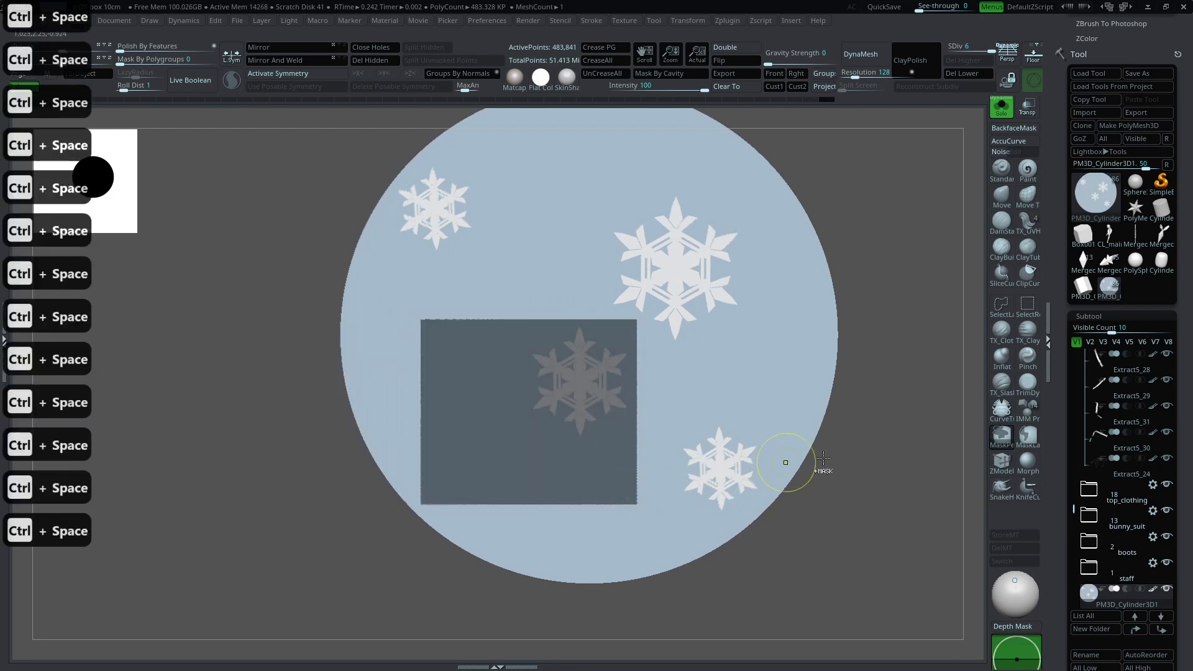
# Step: Invert the mask, fill the rectangle with the base's light blue to erase the central snowflake, and clear the mask
pyautogui.keyDown('ctrl'); pyautogui.click(862, 464); pyautogui.keyUp('ctrl')
pyautogui.press('c')
pyautogui.hotkey('ctrl', 'alt', 'c')
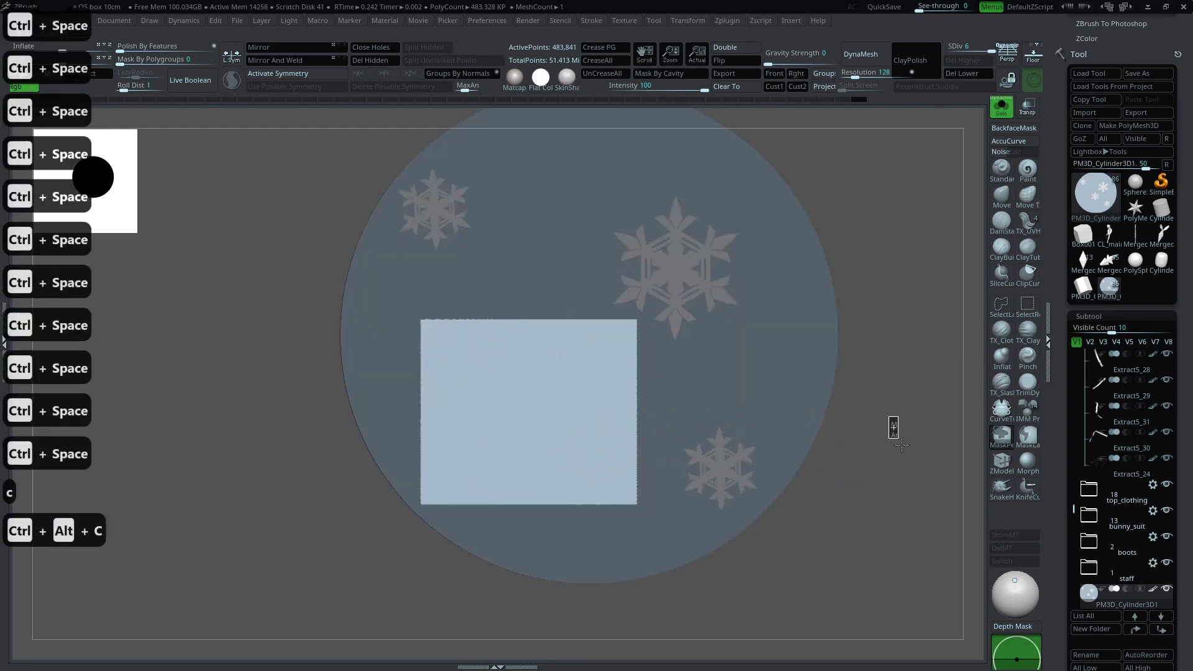
pyautogui.keyDown('ctrl'); pyautogui.moveTo(936, 156); pyautogui.dragTo(938, 153); pyautogui.keyUp('ctrl')
pyautogui.click(1000, 109)
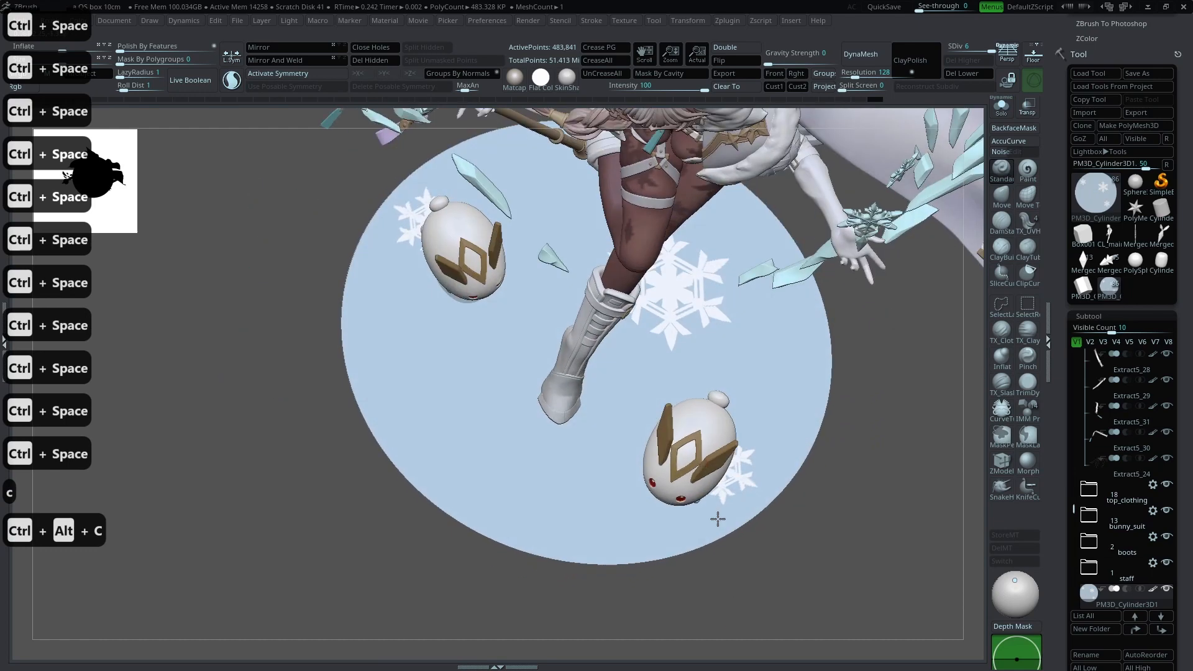
# Step: Stamp a large white snowflake under the character's standing foot with the Paint brush, undoing smaller attempts
pyautogui.click(1027, 169)
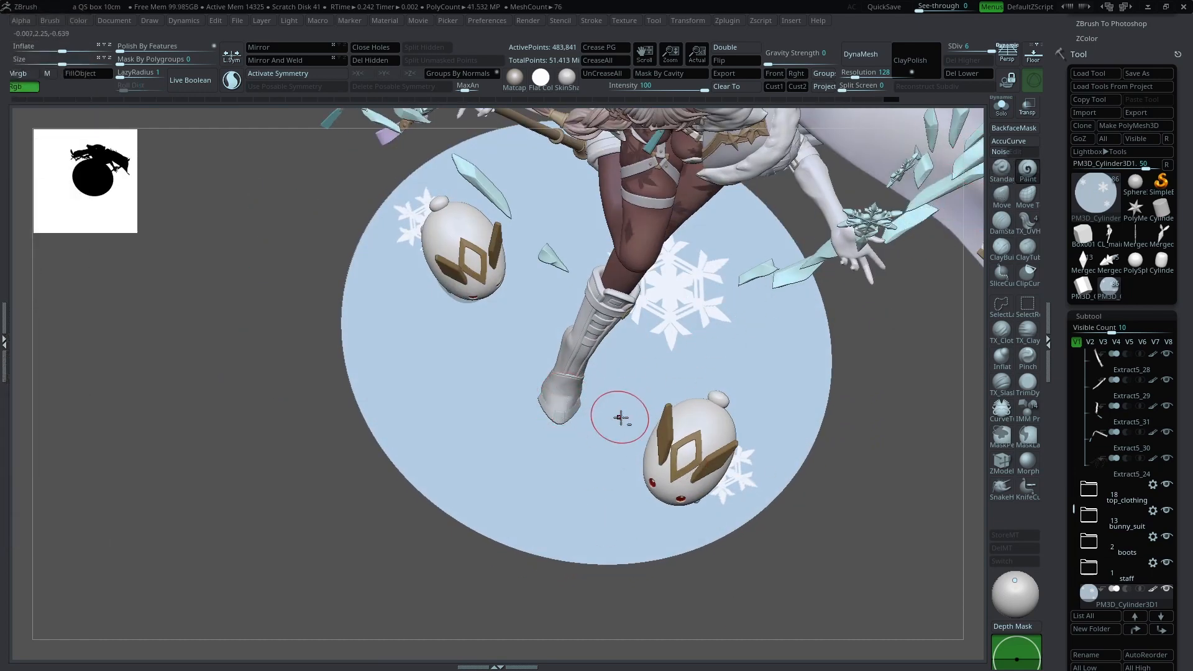
pyautogui.click(1000, 112)
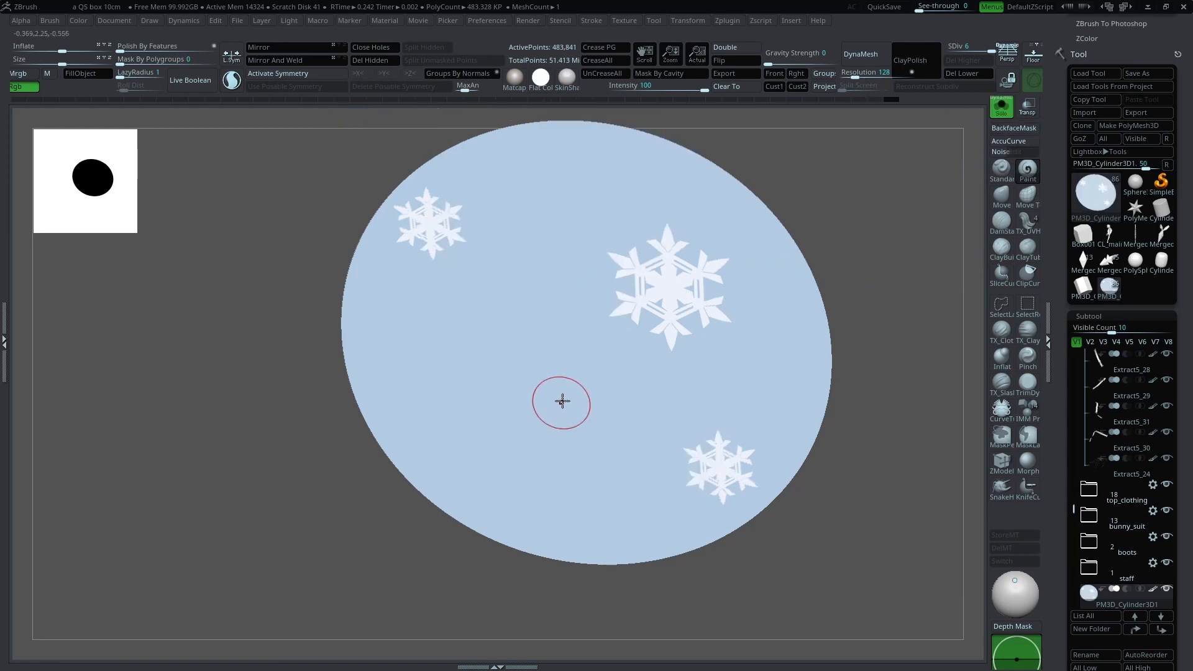
pyautogui.press('c')
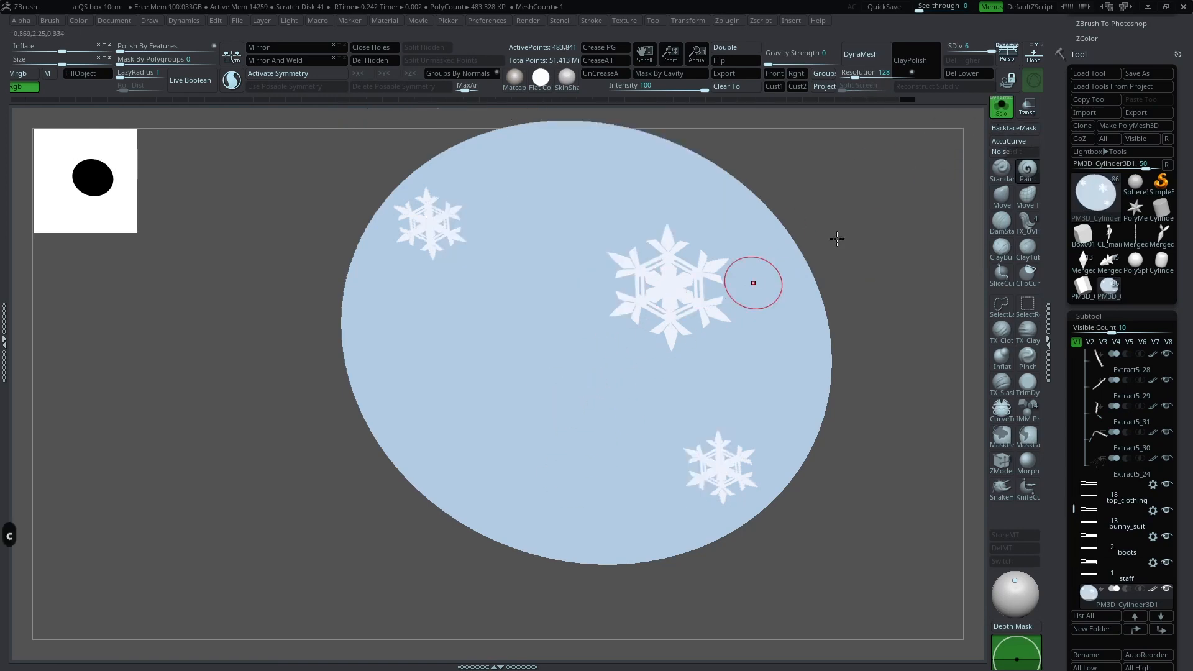
pyautogui.click(1006, 115)
pyautogui.hotkey('ctrl', 'z')
pyautogui.hotkey('ctrl', 'z')
pyautogui.hotkey('ctrl', 'z')
pyautogui.hotkey('ctrl', 'z')
pyautogui.hotkey('ctrl', 'z')
pyautogui.hotkey('ctrl', 'z')
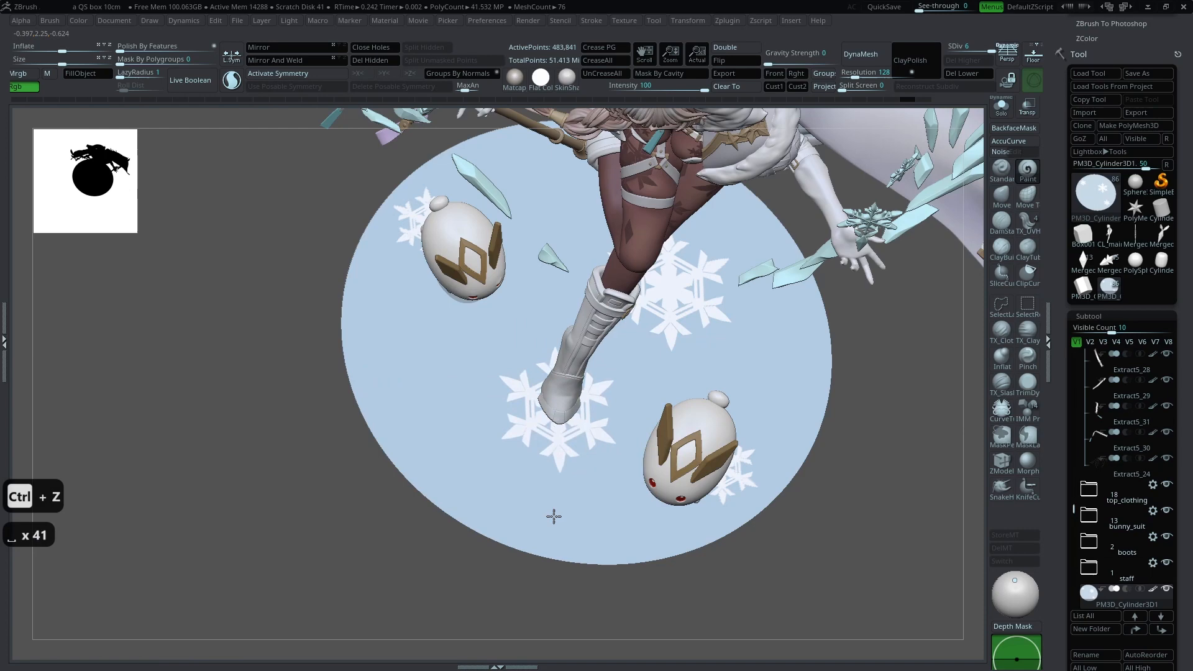
pyautogui.hotkey('ctrl', 'z')
pyautogui.moveTo(550, 566)
pyautogui.mouseDown()
pyautogui.moveTo(525, 607)
pyautogui.moveTo(497, 476)
pyautogui.moveTo(505, 428)
pyautogui.moveTo(585, 559)
pyautogui.mouseUp()
pyautogui.moveTo(817, 187); pyautogui.dragTo(827, 303)
pyautogui.keyDown('shift'); pyautogui.moveTo(868, 268); pyautogui.dragTo(871, 263); pyautogui.keyUp('shift')
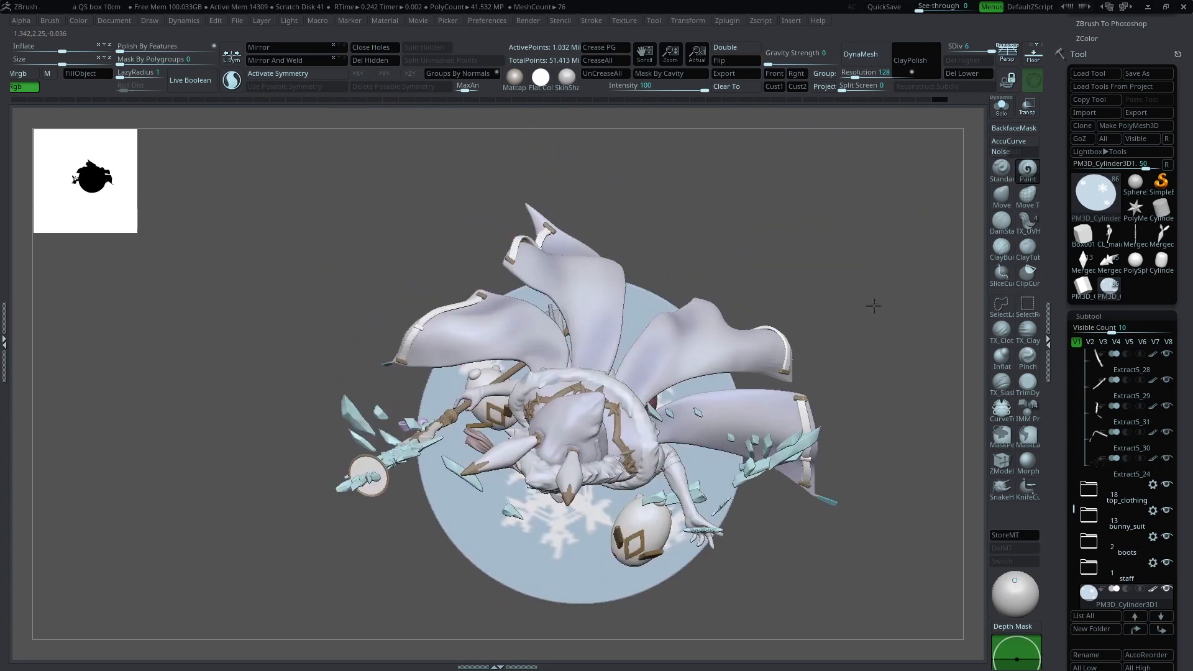
# Step: Choose the diamond alpha and stamp white diamonds behind and in front of the medium snowflake and one in front of the rear small snowflake
pyautogui.click(1003, 109)
pyautogui.keyDown('alt'); pyautogui.moveTo(930, 150); pyautogui.dragTo(877, 249); pyautogui.keyUp('alt')
pyautogui.press('space')
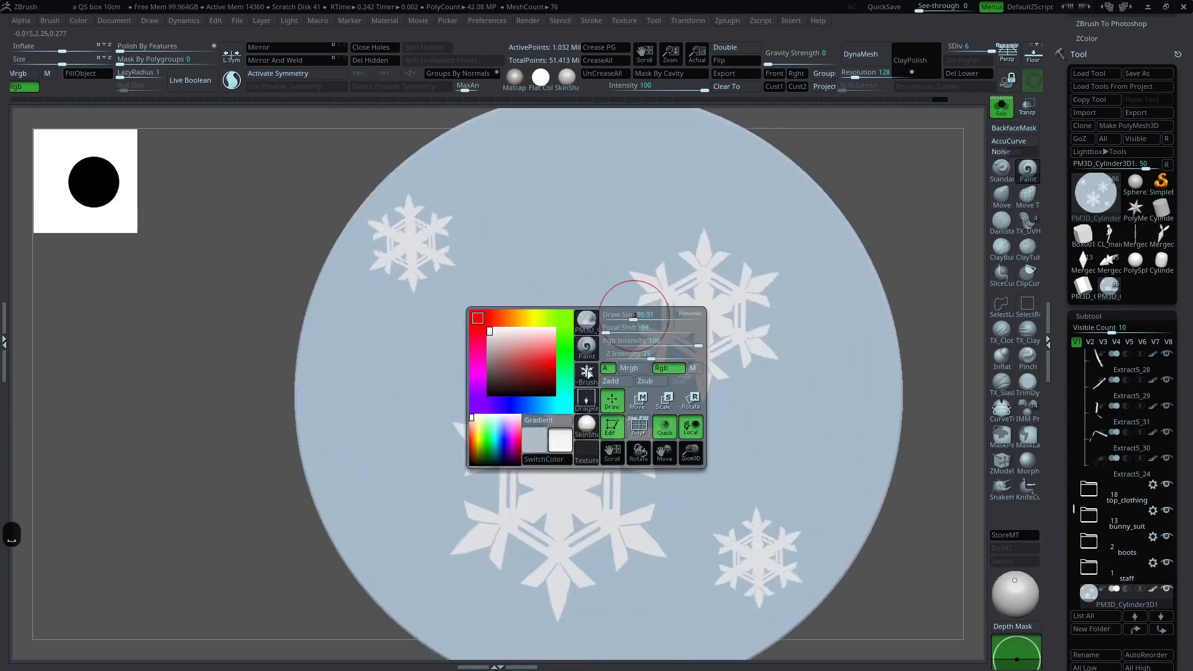
pyautogui.click(637, 396)
pyautogui.click(889, 394)
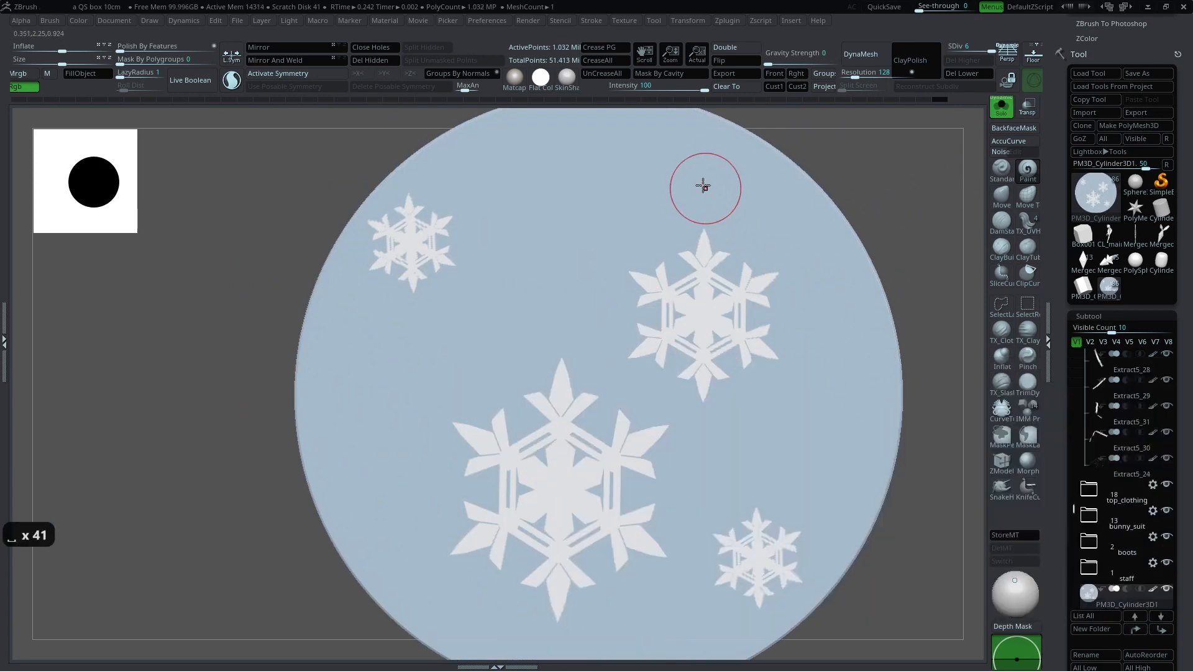
pyautogui.hotkey('ctrl', 'z')
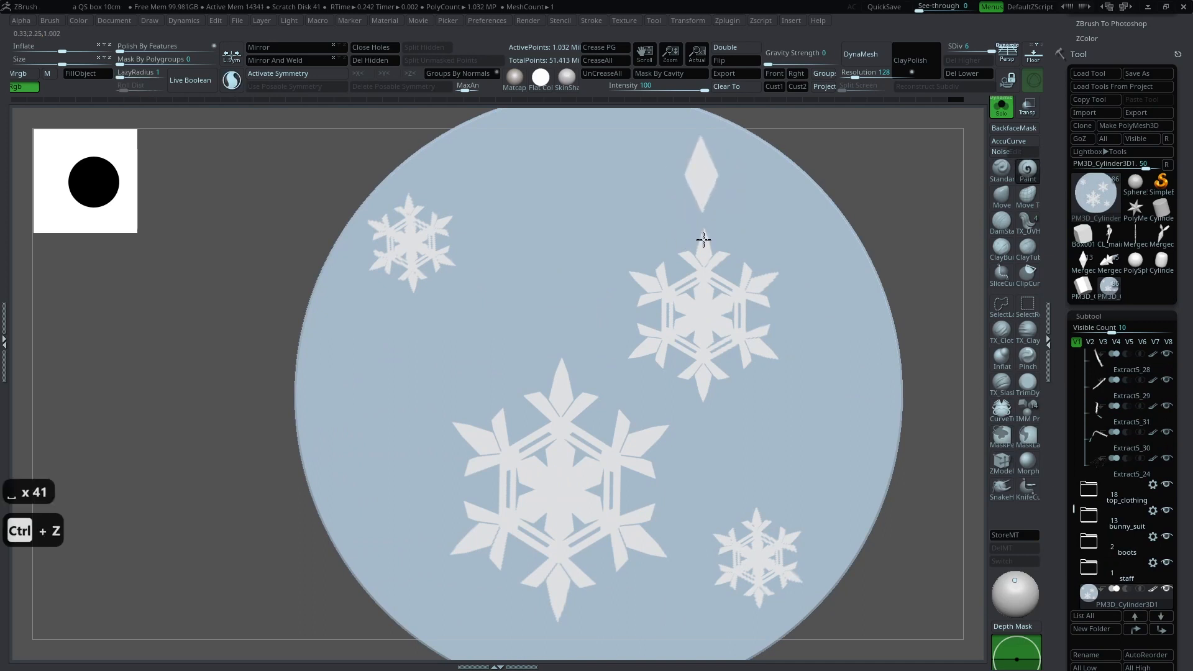
pyautogui.moveTo(705, 461); pyautogui.dragTo(707, 503)
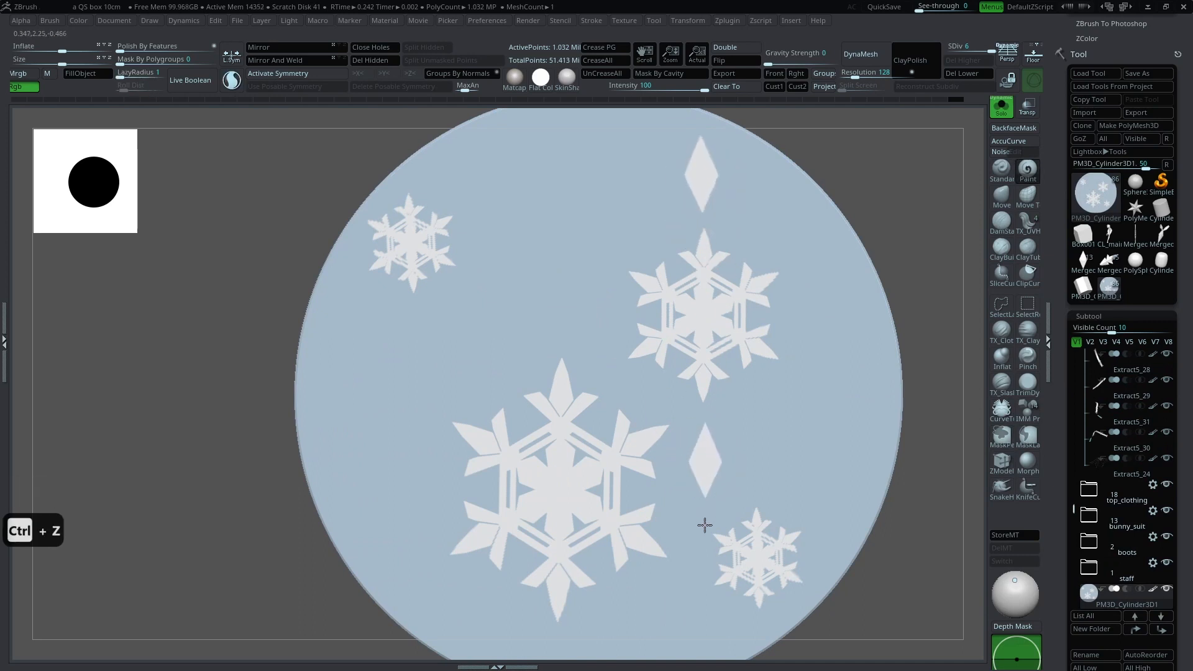
pyautogui.moveTo(419, 358); pyautogui.dragTo(422, 386)
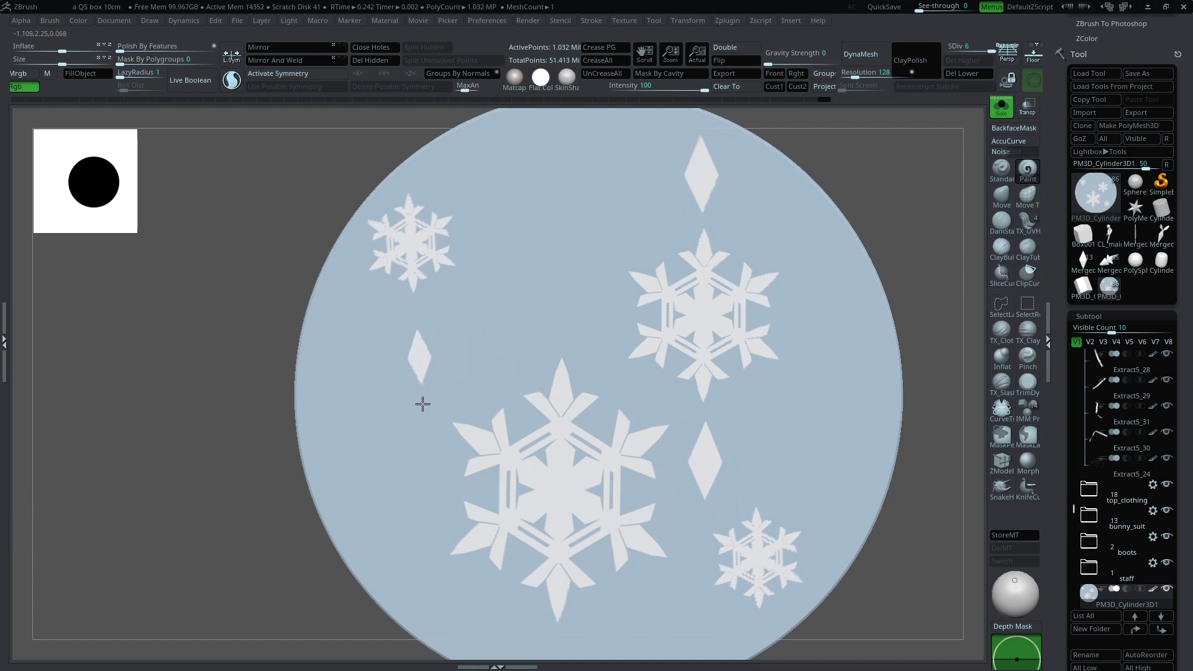
# Step: Stamp three more small white diamonds near the base's side, front and rear edges, undoing misplaced ones
pyautogui.keyDown('alt'); pyautogui.moveTo(845, 468); pyautogui.dragTo(833, 379, button='right'); pyautogui.keyUp('alt')
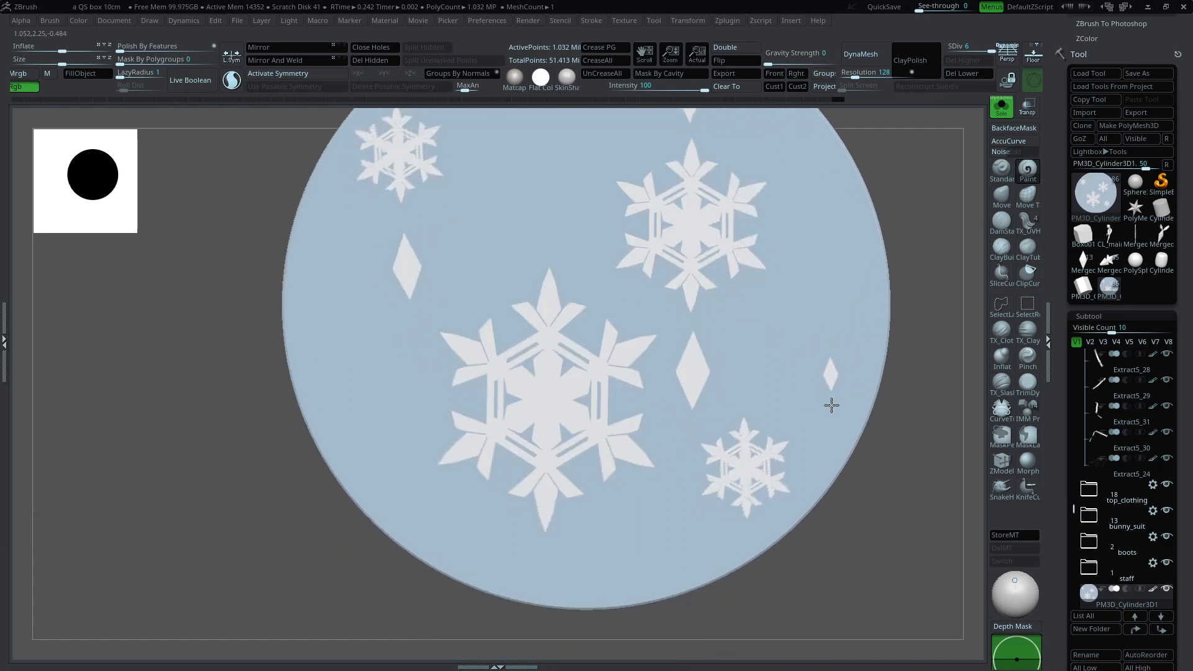
pyautogui.hotkey('ctrl', 'z')
pyautogui.hotkey('ctrl', 'z')
pyautogui.moveTo(349, 542)
pyautogui.keyDown('alt'); pyautogui.mouseDown()
pyautogui.moveTo(338, 588)
pyautogui.moveTo(336, 547)
pyautogui.mouseUp(); pyautogui.keyUp('alt')
pyautogui.moveTo(491, 304); pyautogui.dragTo(490, 319)
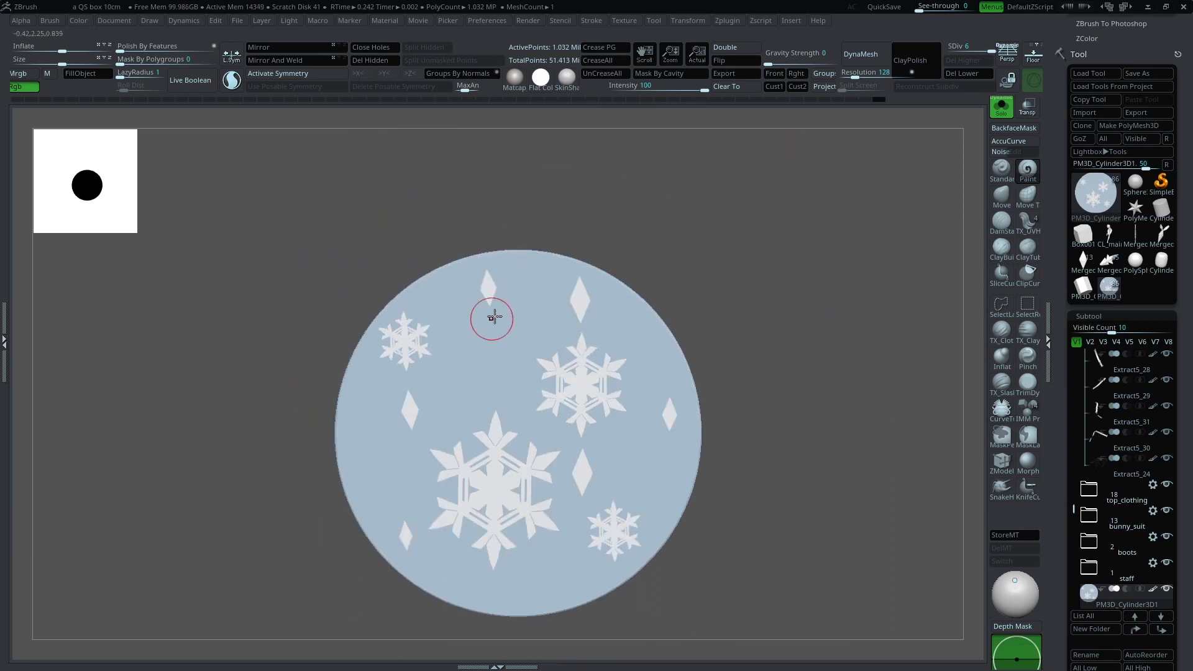
# Step: Show the whole model again with perspective on to check the decorated base with the character
pyautogui.keyDown('shift'); pyautogui.moveTo(761, 280); pyautogui.dragTo(823, 355); pyautogui.keyUp('shift')
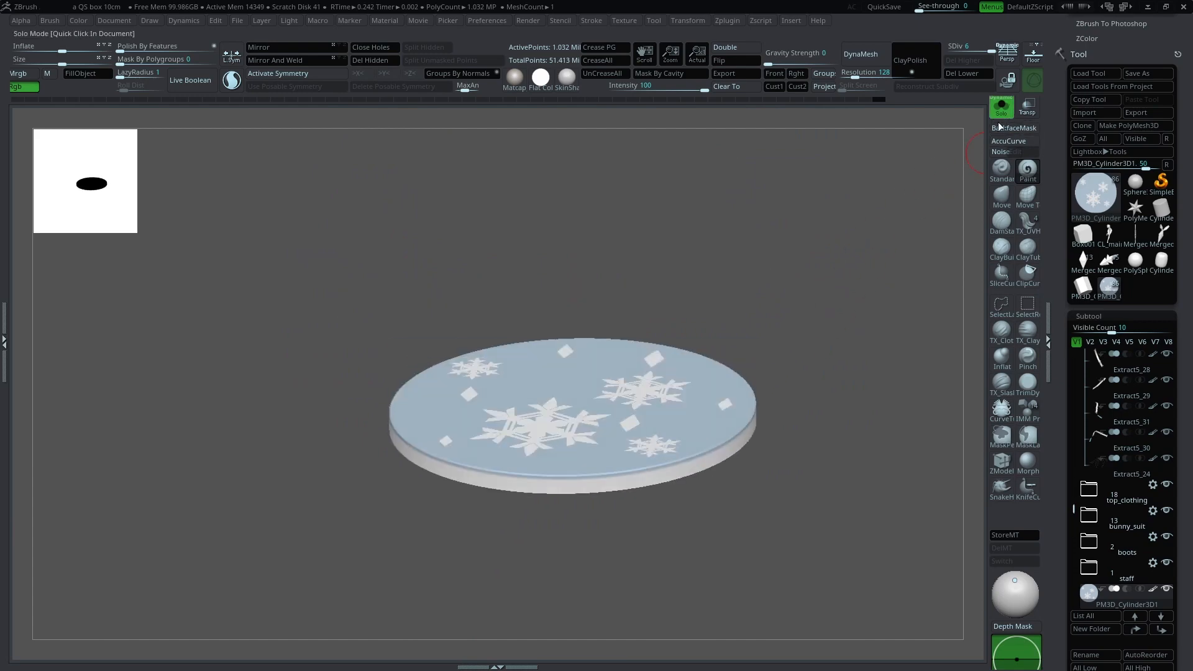
pyautogui.click(1002, 111)
pyautogui.moveTo(871, 330); pyautogui.dragTo(911, 295)
pyautogui.press('p')
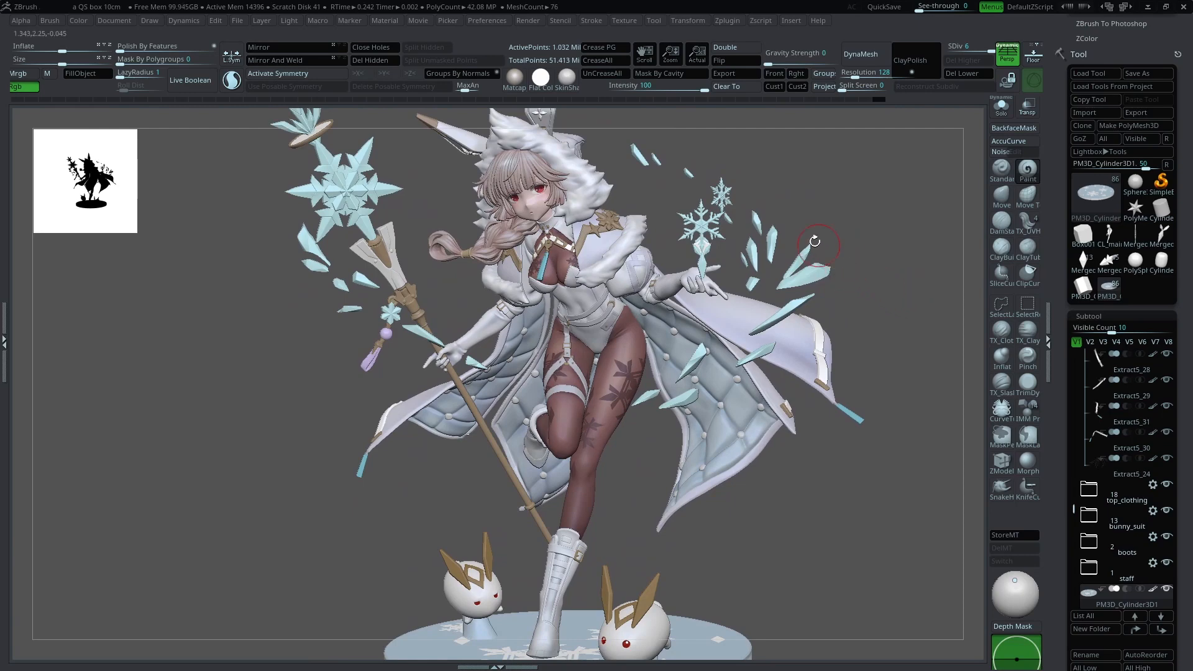
# Step: Isolate the purple tassel of the staff's charm and fill it with the turquoise sampled from the coat's ribbon tip
pyautogui.keyDown('ctrl'); pyautogui.keyDown('shift'); pyautogui.click(372, 367); pyautogui.keyUp('shift'); pyautogui.keyUp('ctrl')
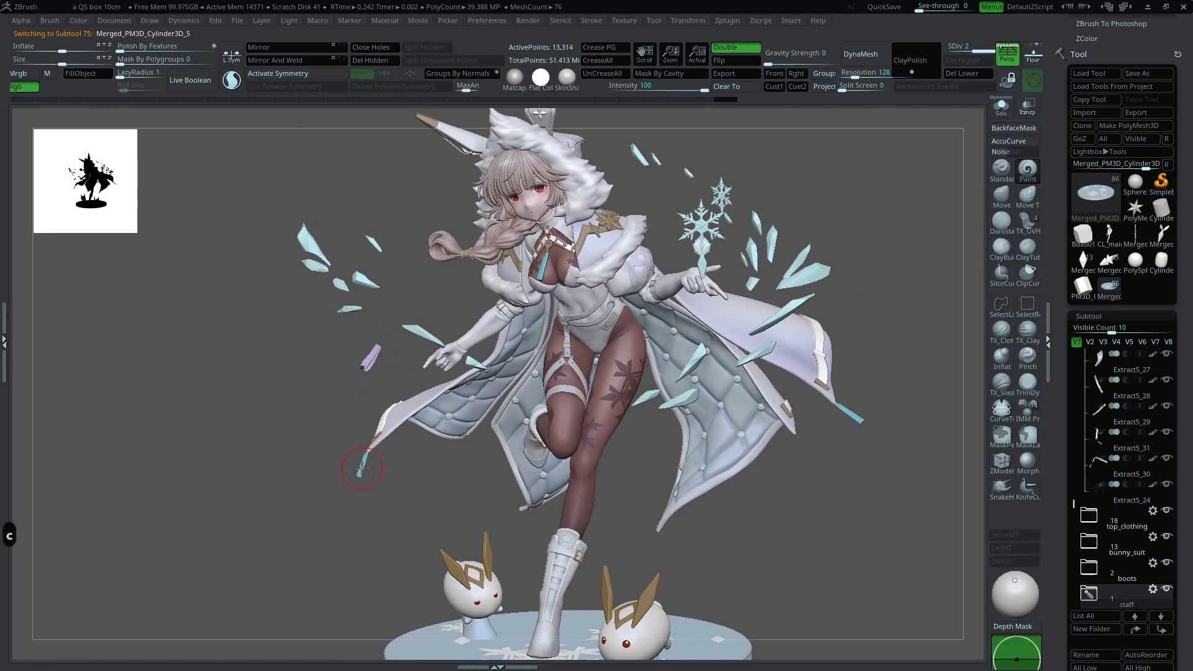
pyautogui.hotkey('ctrl', 'alt', 'c')
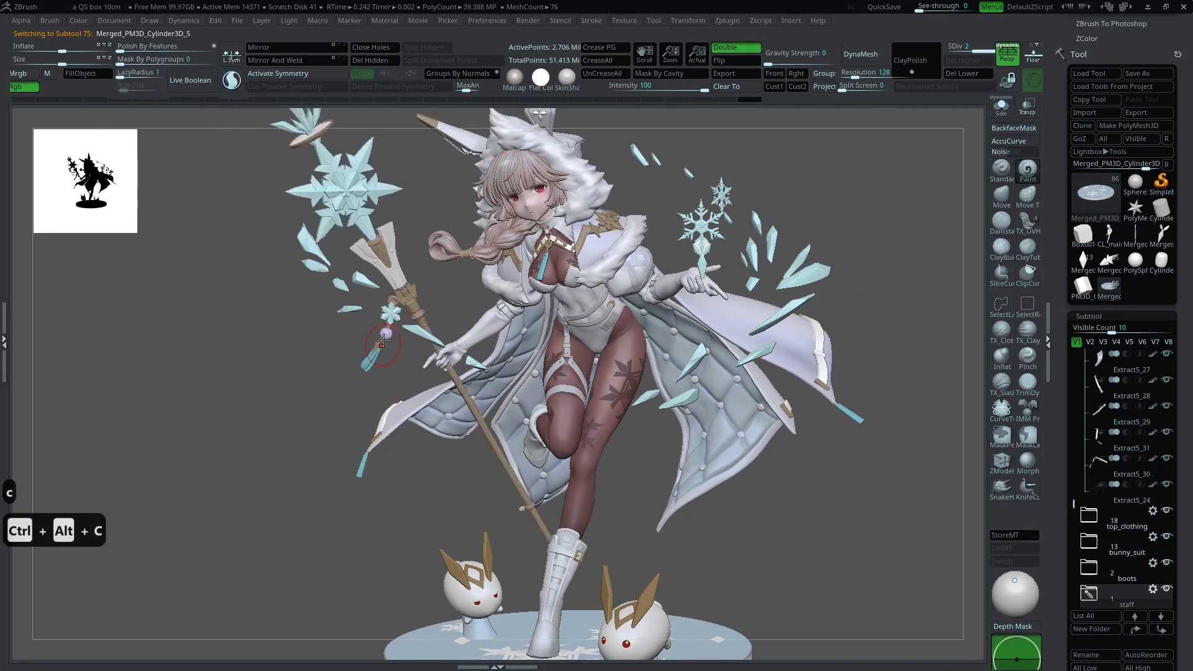
pyautogui.moveTo(896, 236)
pyautogui.mouseDown()
pyautogui.moveTo(895, 278)
pyautogui.moveTo(882, 263)
pyautogui.mouseUp()
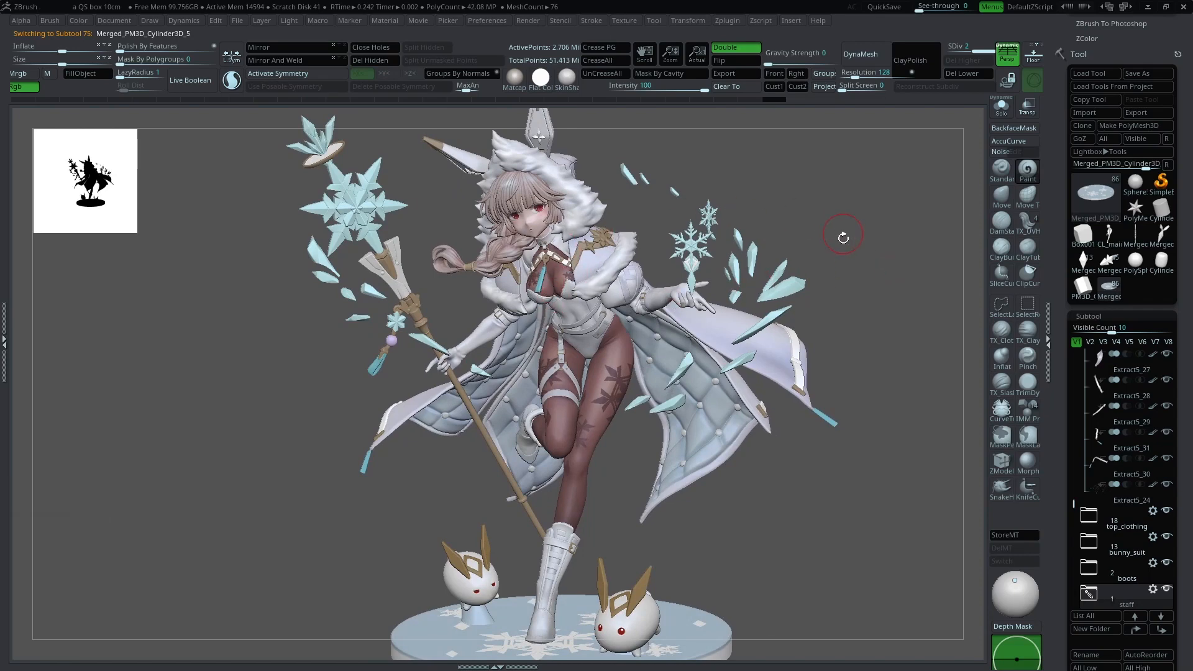
pyautogui.moveTo(876, 251)
pyautogui.mouseDown()
pyautogui.moveTo(916, 239)
pyautogui.moveTo(758, 265)
pyautogui.mouseUp()
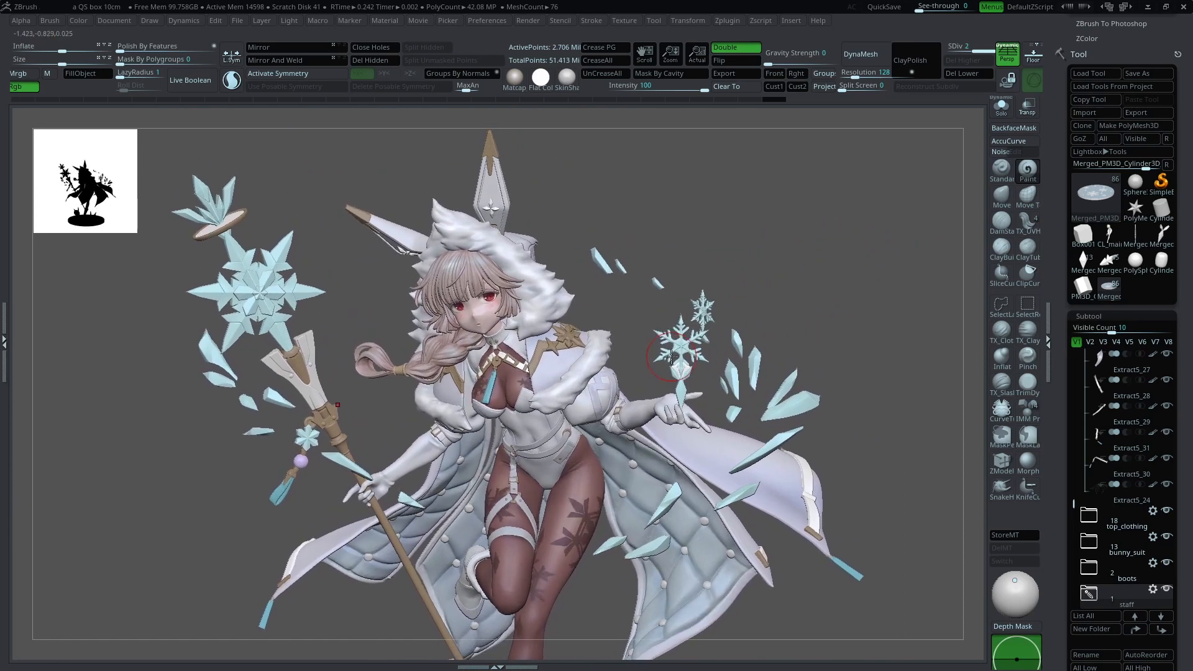
pyautogui.moveTo(701, 272)
pyautogui.mouseDown()
pyautogui.moveTo(722, 213)
pyautogui.moveTo(808, 249)
pyautogui.moveTo(919, 266)
pyautogui.moveTo(744, 255)
pyautogui.mouseUp()
# Step: Select the chest harness straps and fill them with the white sampled from the shoulder cape
pyautogui.keyDown('alt'); pyautogui.click(748, 353); pyautogui.keyUp('alt')
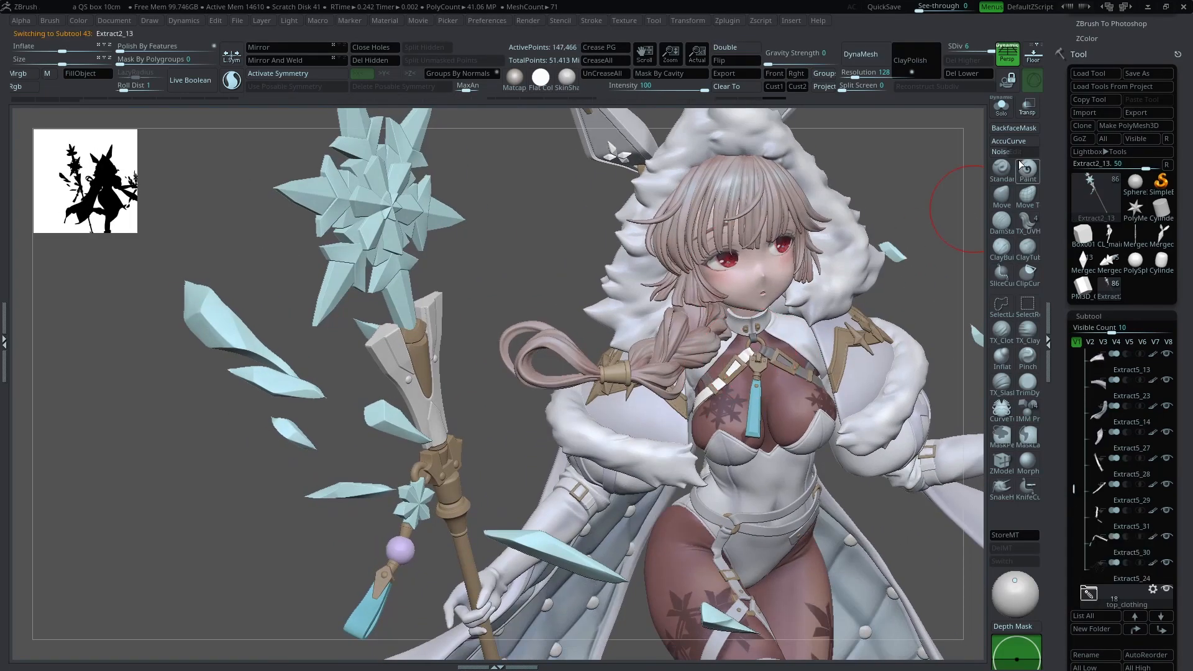
pyautogui.hotkey('shift', 'f')
pyautogui.click(1002, 107)
pyautogui.moveTo(916, 255); pyautogui.dragTo(932, 133)
pyautogui.hotkey('shift', 'f')
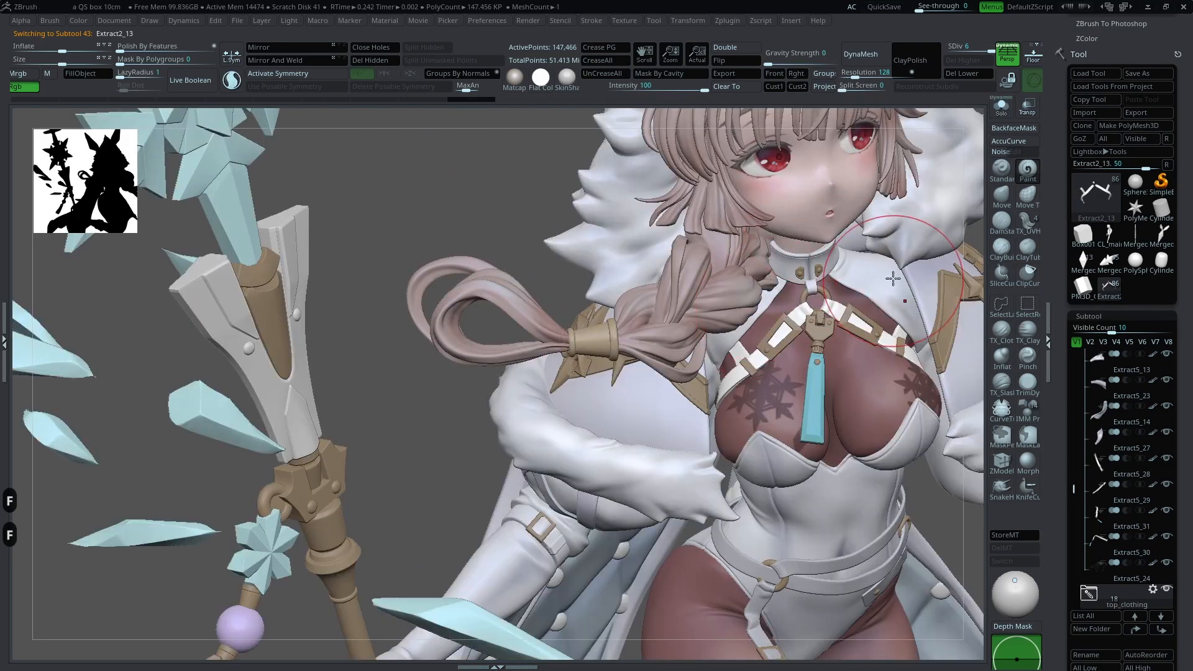
pyautogui.press('c')
pyautogui.hotkey('ctrl', 'alt', 'c')
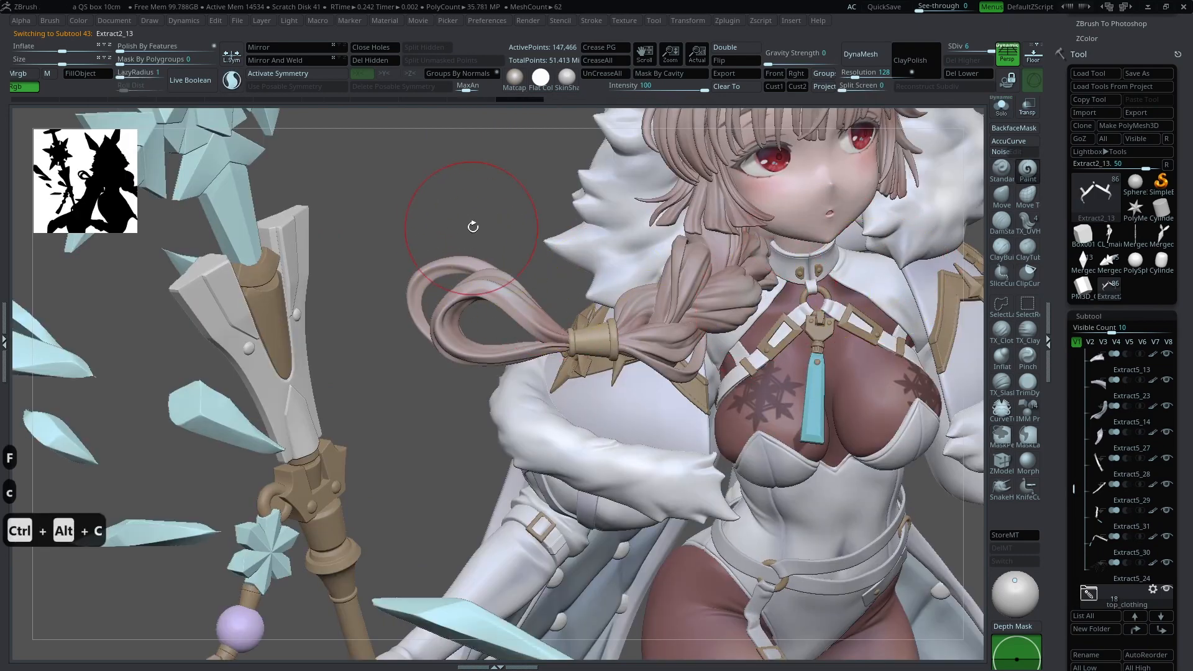
pyautogui.press('f')
pyautogui.moveTo(844, 339); pyautogui.dragTo(924, 320)
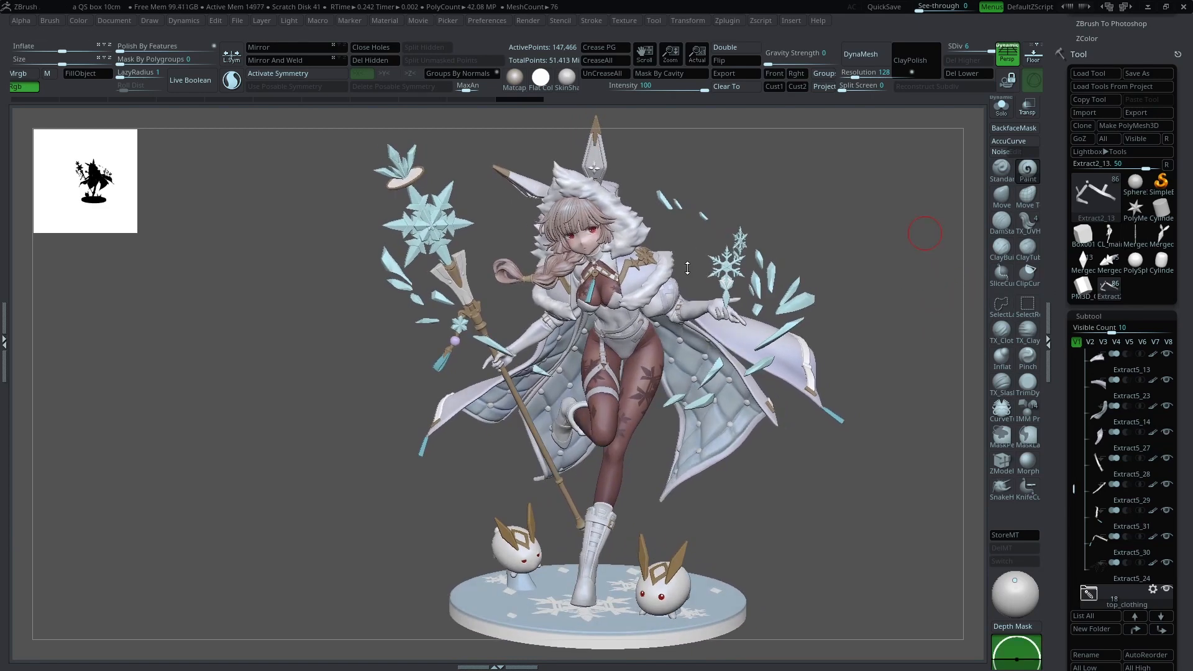
# Step: Select the character's head, isolate it and display its wireframe from the side
pyautogui.keyDown('alt'); pyautogui.moveTo(816, 205); pyautogui.dragTo(741, 348); pyautogui.keyUp('alt')
pyautogui.keyDown('alt'); pyautogui.click(661, 303); pyautogui.keyUp('alt')
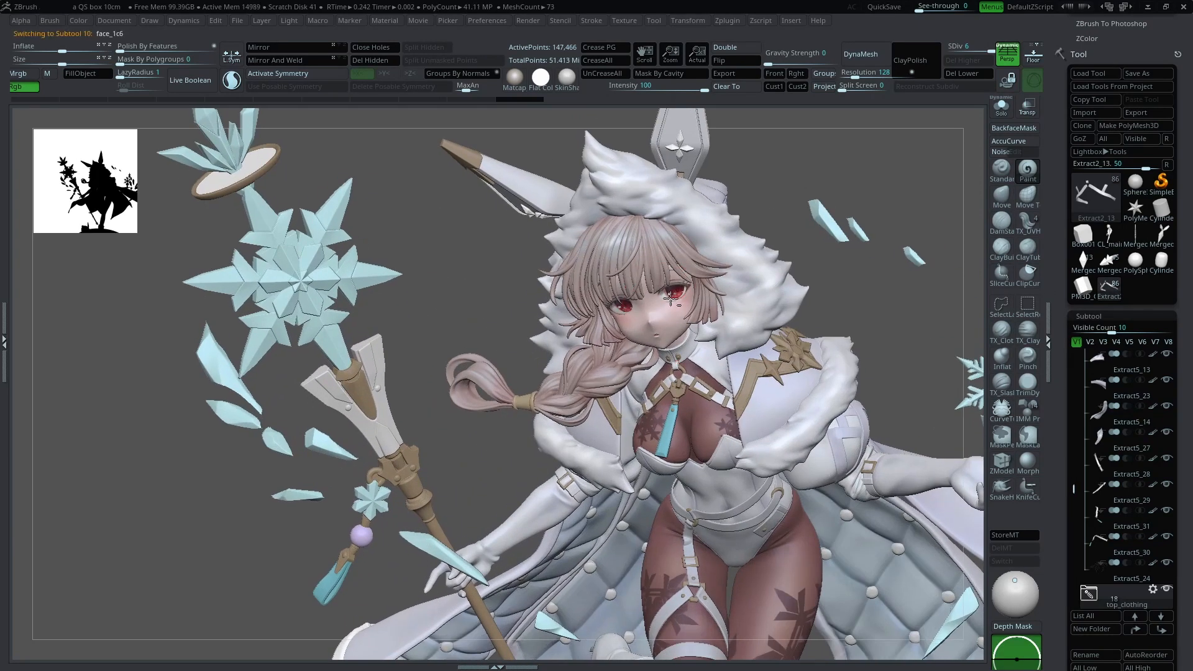
pyautogui.moveTo(930, 179); pyautogui.dragTo(1021, 111)
pyautogui.click(1002, 107)
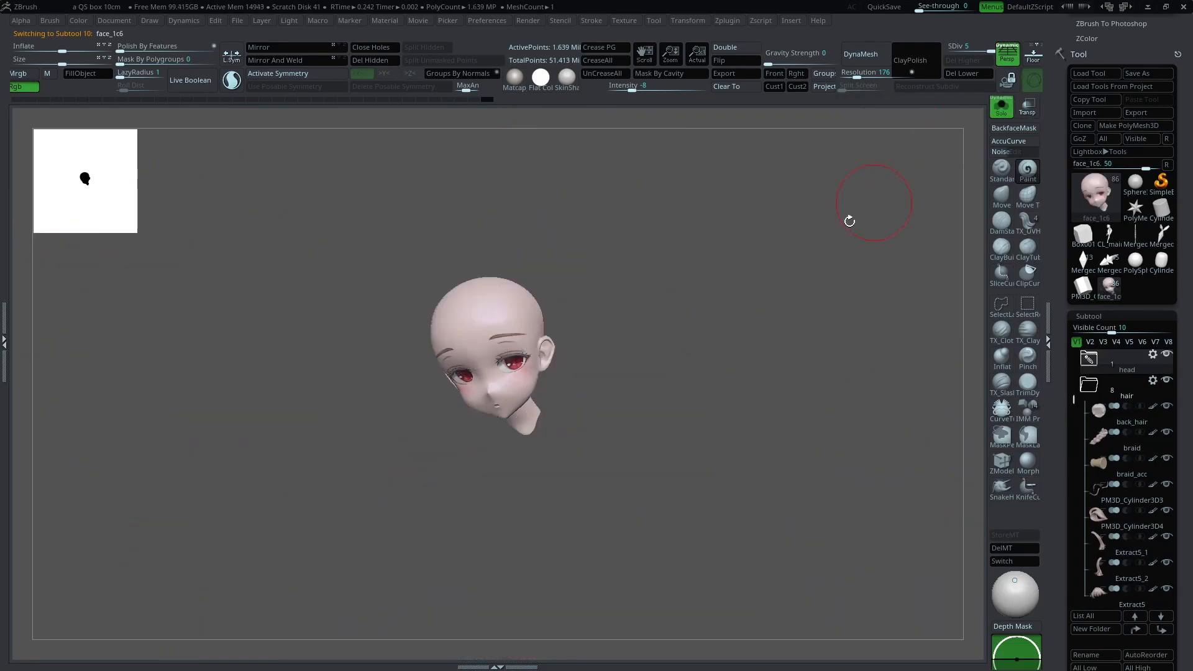
pyautogui.press('f')
pyautogui.hotkey('shift', 'f')
pyautogui.moveTo(846, 313)
pyautogui.mouseDown()
pyautogui.moveTo(881, 285)
pyautogui.moveTo(739, 346)
pyautogui.moveTo(824, 306)
pyautogui.mouseUp()
pyautogui.hotkey('shift', 'f')
pyautogui.hotkey('shift', 'f')
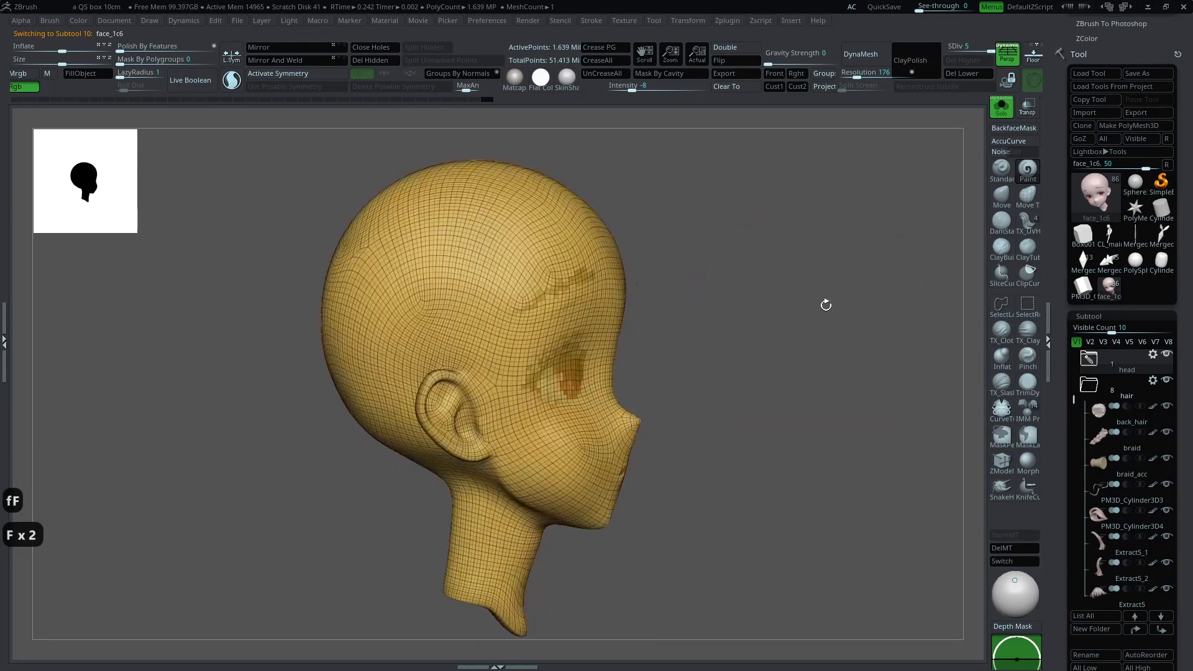
# Step: Lower the head to subdivision level 1 and mask the cranium, ears and neck with topological masking, leaving the face unmasked
pyautogui.click(952, 50)
pyautogui.keyDown('alt'); pyautogui.moveTo(799, 205); pyautogui.dragTo(828, 180); pyautogui.keyUp('alt')
pyautogui.press('w')
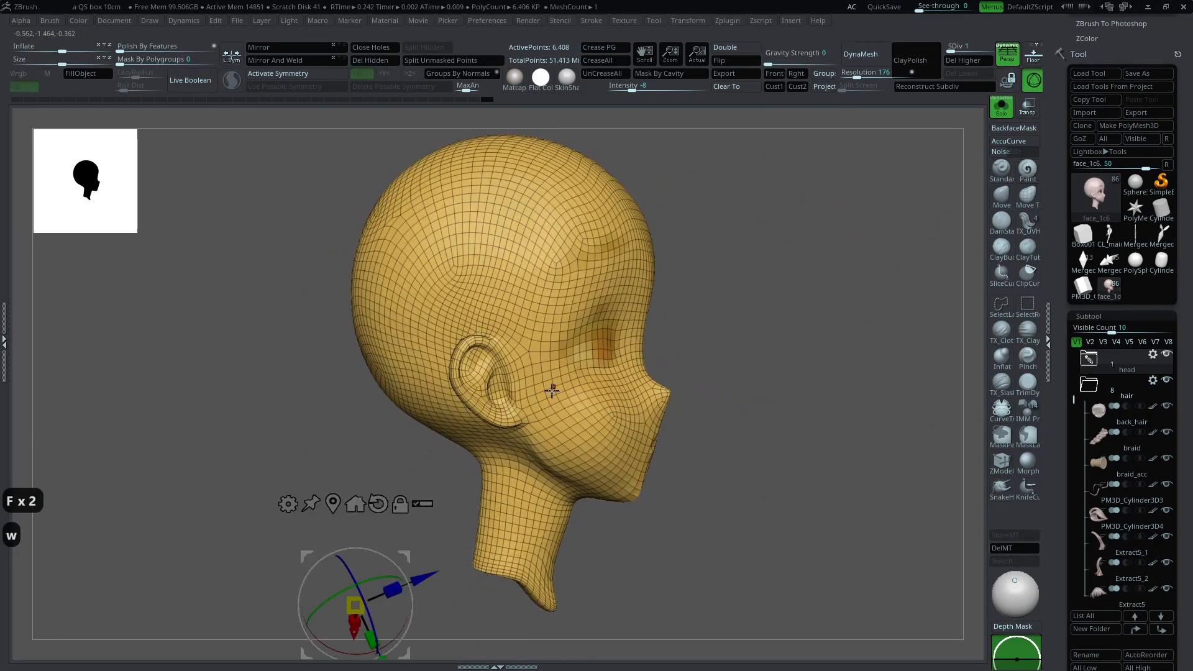
pyautogui.press('y')
pyautogui.keyDown('ctrl'); pyautogui.moveTo(541, 393); pyautogui.dragTo(527, 394); pyautogui.keyUp('ctrl')
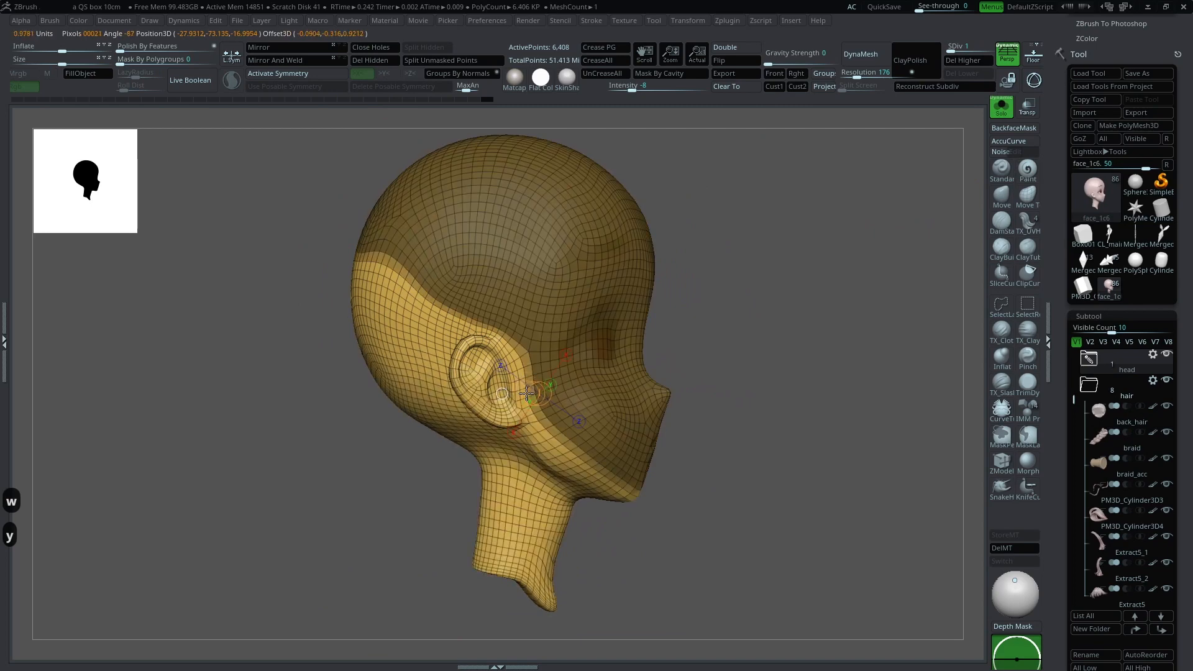
pyautogui.keyDown('ctrl'); pyautogui.click(716, 220); pyautogui.keyUp('ctrl')
pyautogui.keyDown('ctrl'); pyautogui.moveTo(531, 286); pyautogui.dragTo(550, 292); pyautogui.keyUp('ctrl')
pyautogui.moveTo(532, 281); pyautogui.dragTo(696, 276, button='right')
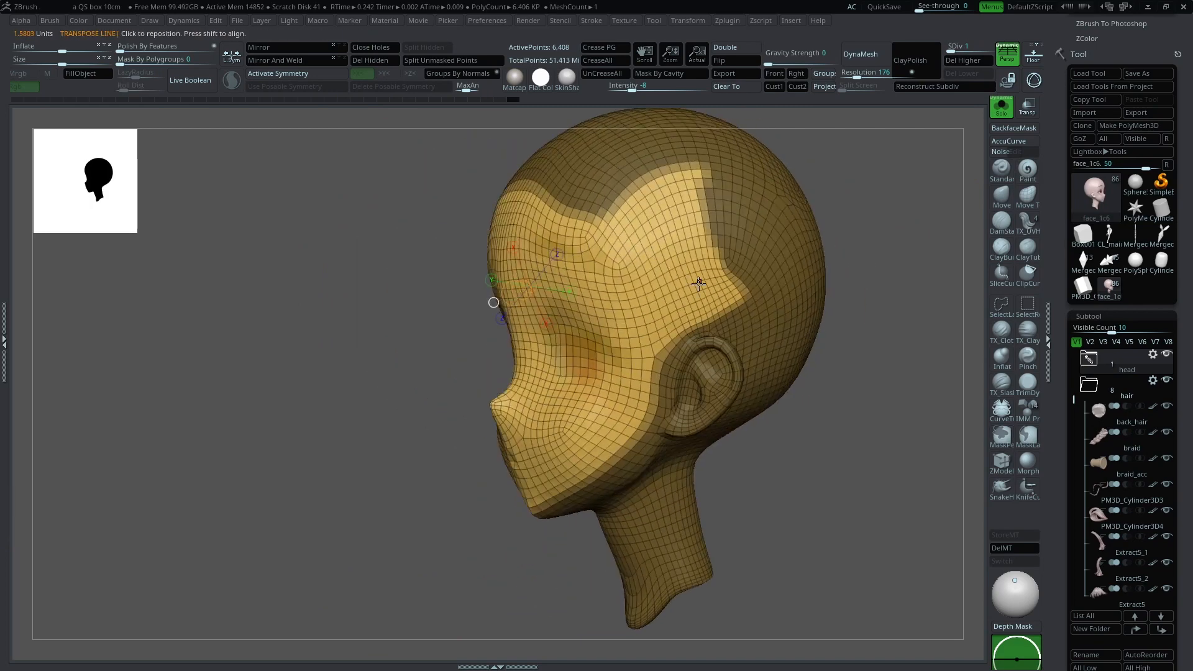
pyautogui.keyDown('ctrl'); pyautogui.moveTo(648, 310); pyautogui.dragTo(640, 314); pyautogui.keyUp('ctrl')
# Step: Turn the masked cranium, ears and neck into a polygroup separate from the face and return to draw mode
pyautogui.hotkey('shift', 'f')
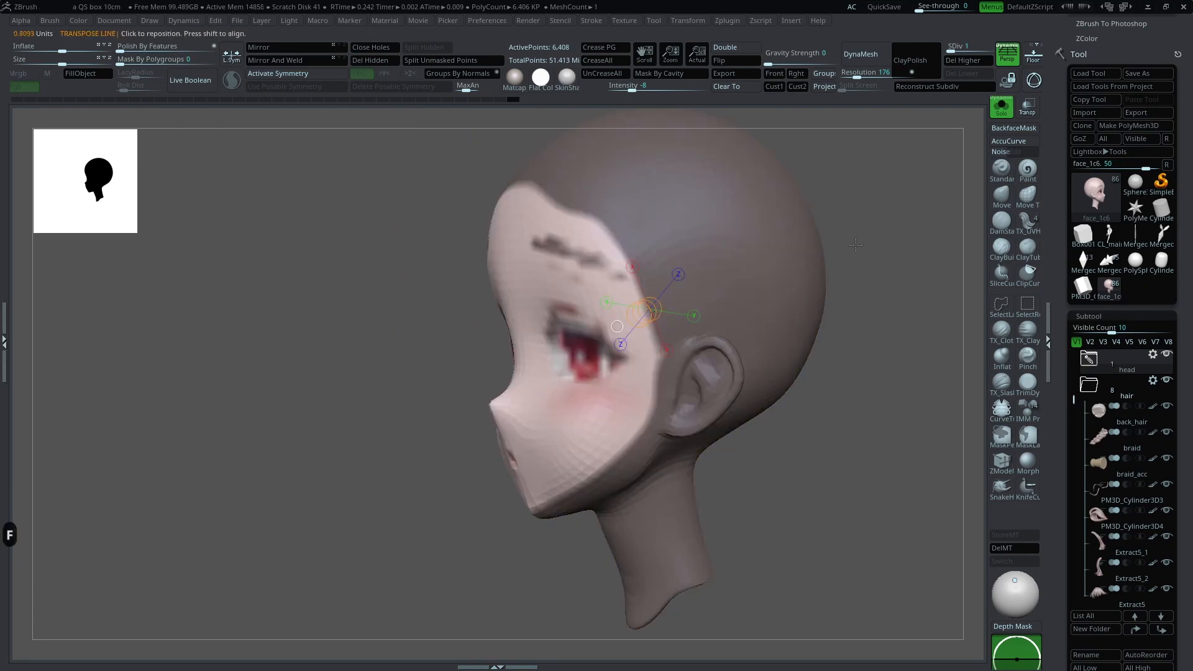
pyautogui.hotkey('shift', 'f')
pyautogui.hotkey('ctrl', 'w')
pyautogui.press('q')
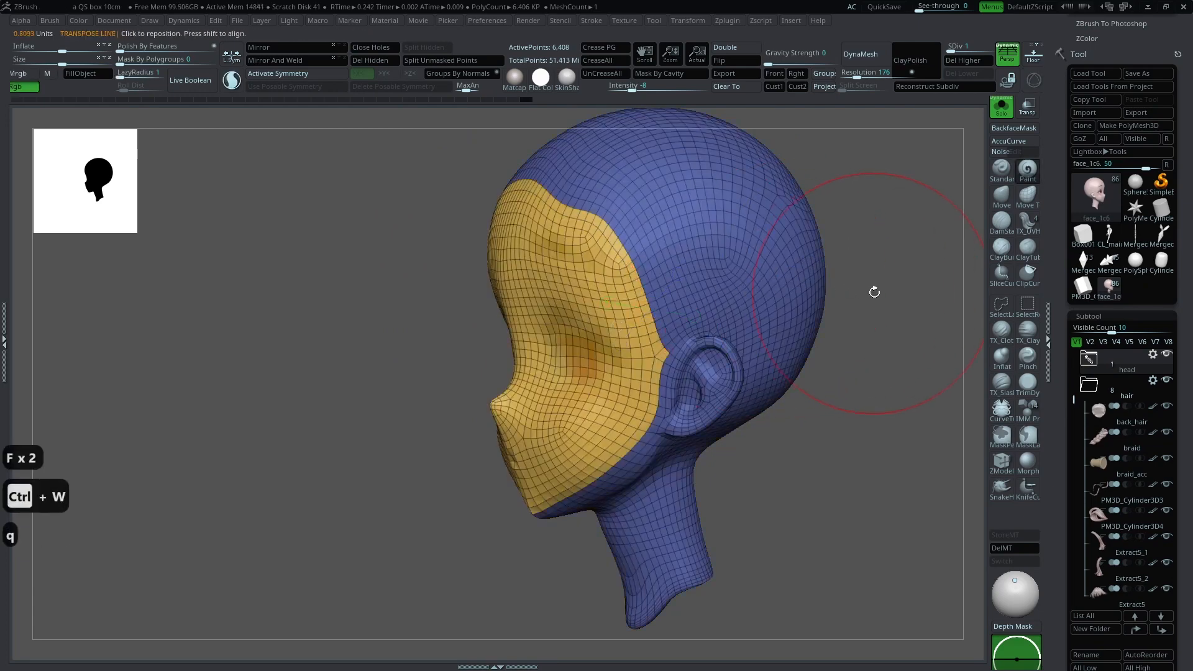
# Step: Undo the last polygroup split, and blur and sharpen the topological mask's edge around the face
pyautogui.moveTo(871, 290); pyautogui.dragTo(596, 401, button='right')
pyautogui.hotkey('ctrl', 'z')
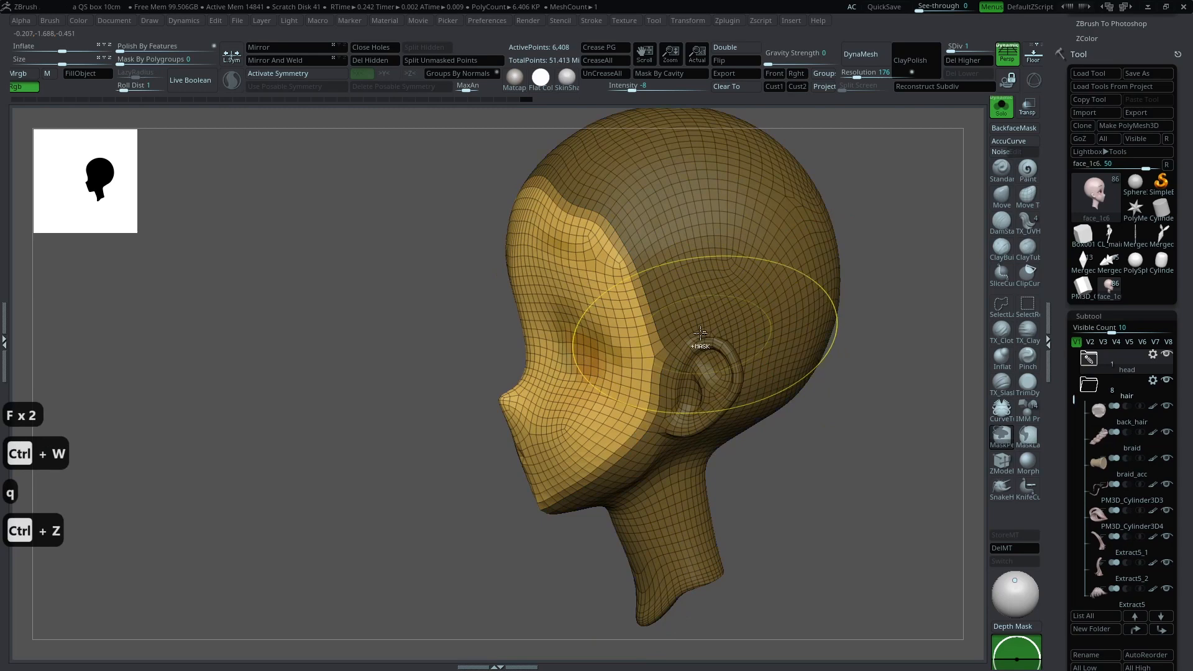
pyautogui.keyDown('ctrl'); pyautogui.keyDown('alt'); pyautogui.click(759, 308); pyautogui.keyUp('alt'); pyautogui.keyUp('ctrl')
pyautogui.keyDown('ctrl'); pyautogui.click(766, 308); pyautogui.keyUp('ctrl')
pyautogui.keyDown('ctrl'); pyautogui.click(770, 308); pyautogui.keyUp('ctrl')
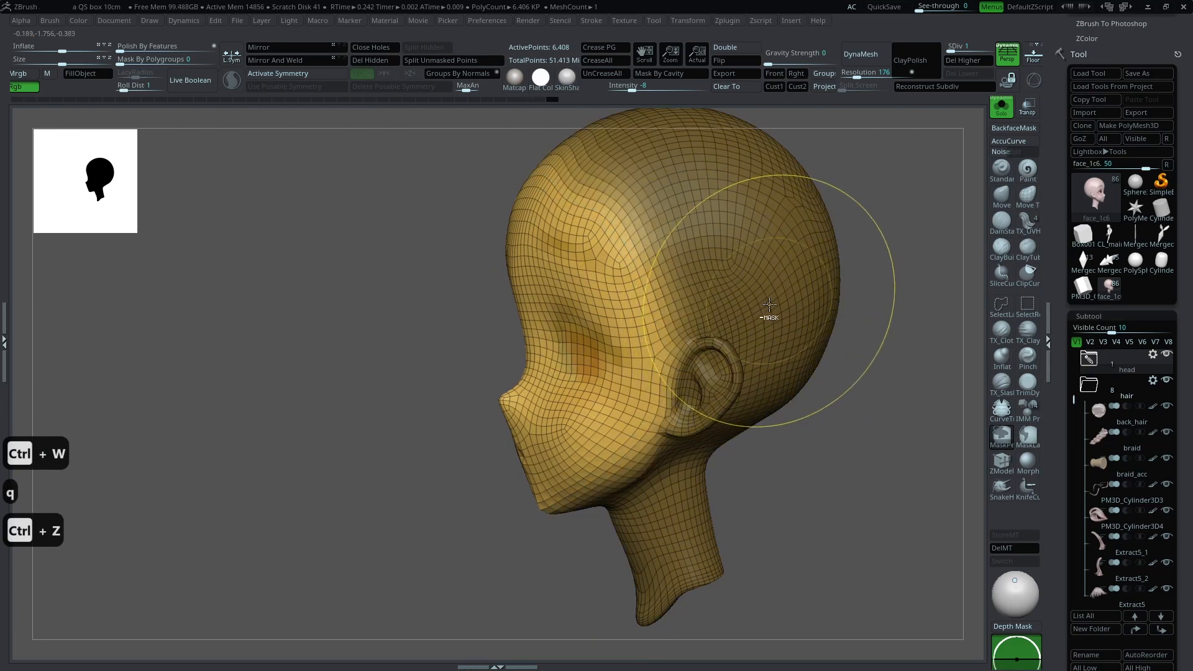
pyautogui.keyDown('ctrl'); pyautogui.keyDown('alt'); pyautogui.click(770, 309); pyautogui.keyUp('alt'); pyautogui.keyUp('ctrl')
pyautogui.keyDown('ctrl'); pyautogui.keyDown('alt'); pyautogui.click(769, 309); pyautogui.keyUp('alt'); pyautogui.keyUp('ctrl')
pyautogui.keyDown('ctrl'); pyautogui.keyDown('alt'); pyautogui.click(770, 310); pyautogui.keyUp('alt'); pyautogui.keyUp('ctrl')
pyautogui.hotkey('ctrl', 'z')
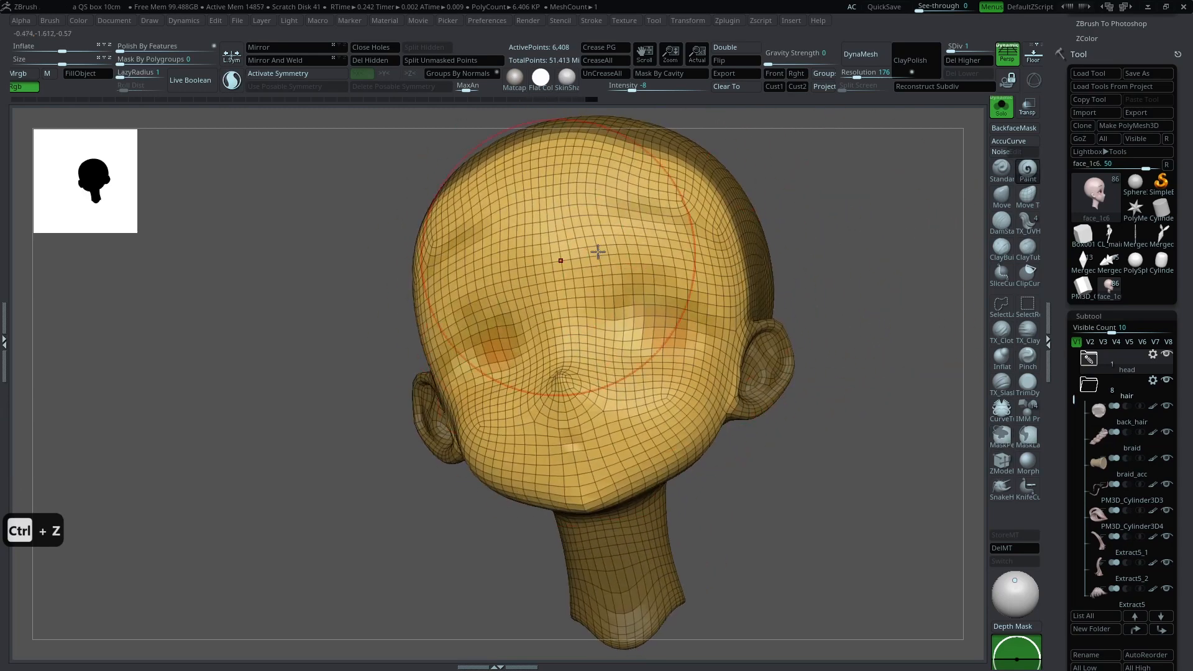
pyautogui.hotkey('ctrl', 'z')
# Step: Turn off perspective and make the masked back of the head a polygroup separate from the face
pyautogui.click(1019, 59)
pyautogui.press('f')
pyautogui.moveTo(873, 223)
pyautogui.mouseDown()
pyautogui.moveTo(839, 261)
pyautogui.moveTo(845, 282)
pyautogui.moveTo(774, 306)
pyautogui.mouseUp()
pyautogui.press('f')
pyautogui.hotkey('ctrl', 'w')
pyautogui.press('q')
pyautogui.moveTo(795, 268); pyautogui.dragTo(737, 294)
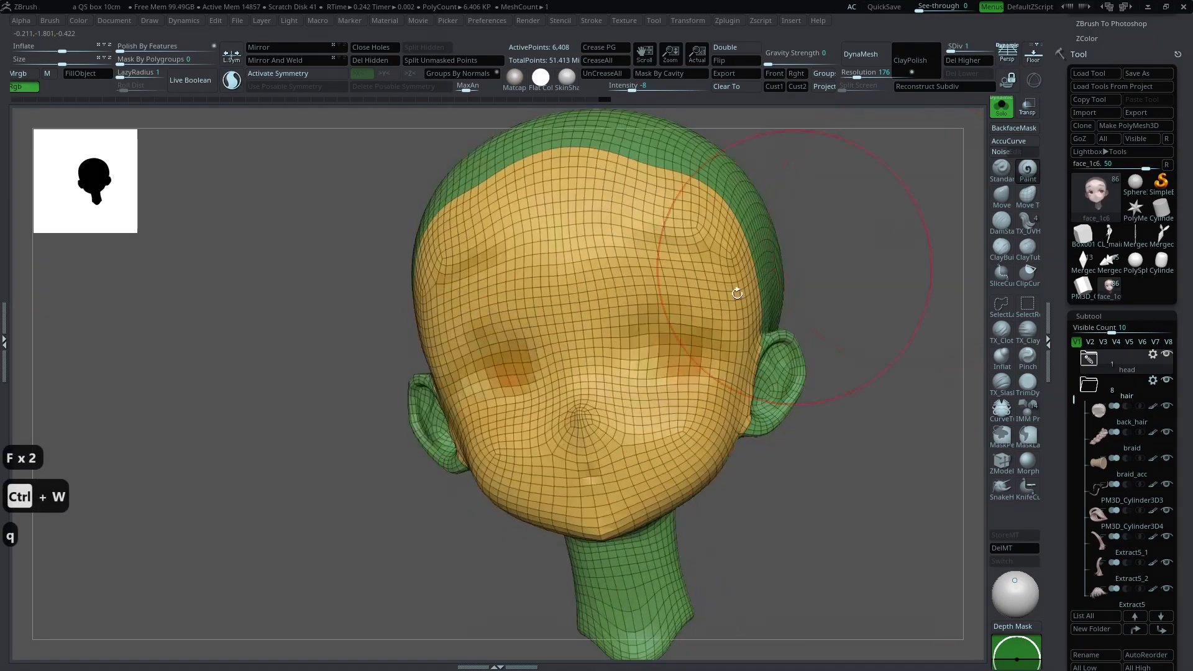
# Step: Isolate the back-of-head polygroup and mask one half of it along the centre line with topological masking
pyautogui.moveTo(803, 459); pyautogui.dragTo(803, 385)
pyautogui.keyDown('ctrl'); pyautogui.keyDown('shift'); pyautogui.click(767, 320); pyautogui.keyUp('shift'); pyautogui.keyUp('ctrl')
pyautogui.moveTo(867, 317); pyautogui.dragTo(870, 435)
pyautogui.press('w')
pyautogui.keyDown('ctrl'); pyautogui.moveTo(630, 405); pyautogui.dragTo(637, 404); pyautogui.keyUp('ctrl')
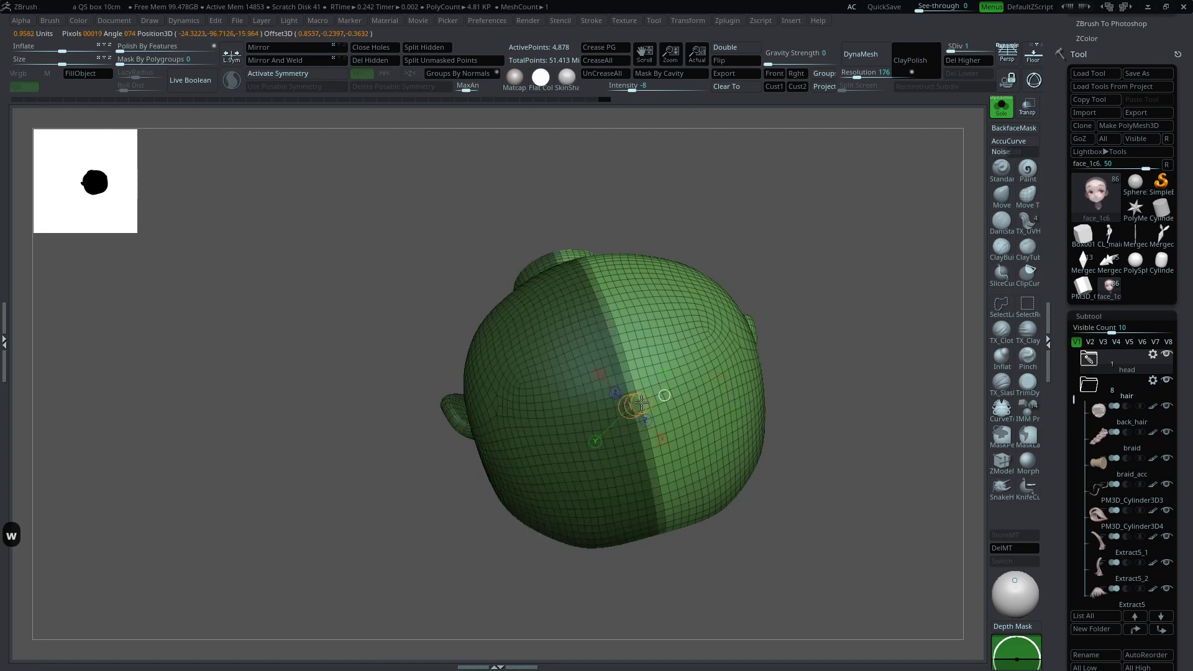
pyautogui.moveTo(791, 286); pyautogui.dragTo(818, 535)
# Step: Split the back of the head into two polygroups at the mask edge and show the whole head again
pyautogui.hotkey('ctrl', 'w')
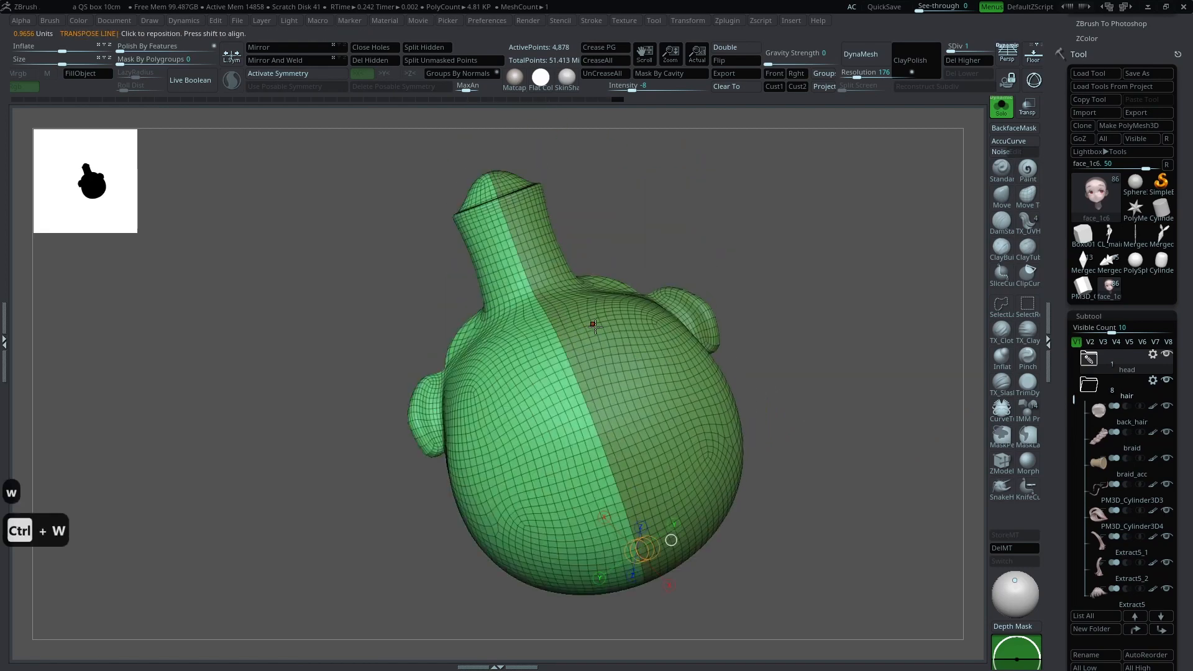
pyautogui.press('q')
pyautogui.keyDown('ctrl'); pyautogui.keyDown('shift'); pyautogui.click(833, 282); pyautogui.keyUp('shift'); pyautogui.keyUp('ctrl')
pyautogui.moveTo(833, 250); pyautogui.dragTo(859, 571)
pyautogui.press('f')
pyautogui.press('f')
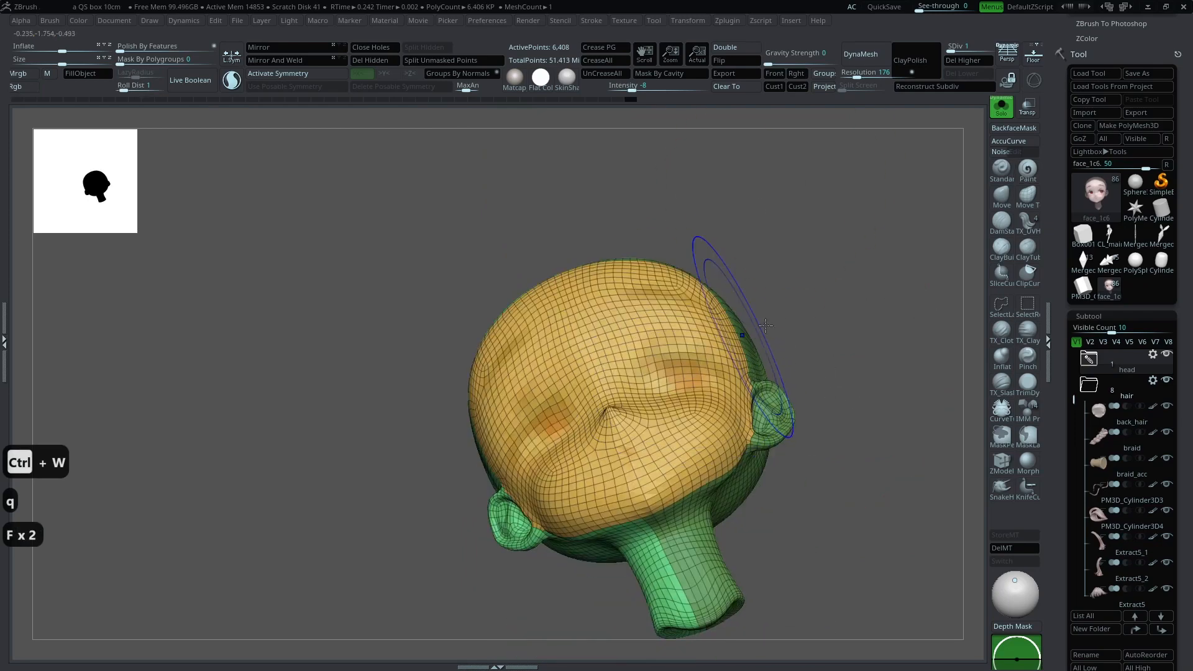
# Step: Unwrap a clone of the head in UV Master with Symmetry and Polygroups enabled, and flatten its UVs
pyautogui.moveTo(1059, 221); pyautogui.dragTo(1055, 343)
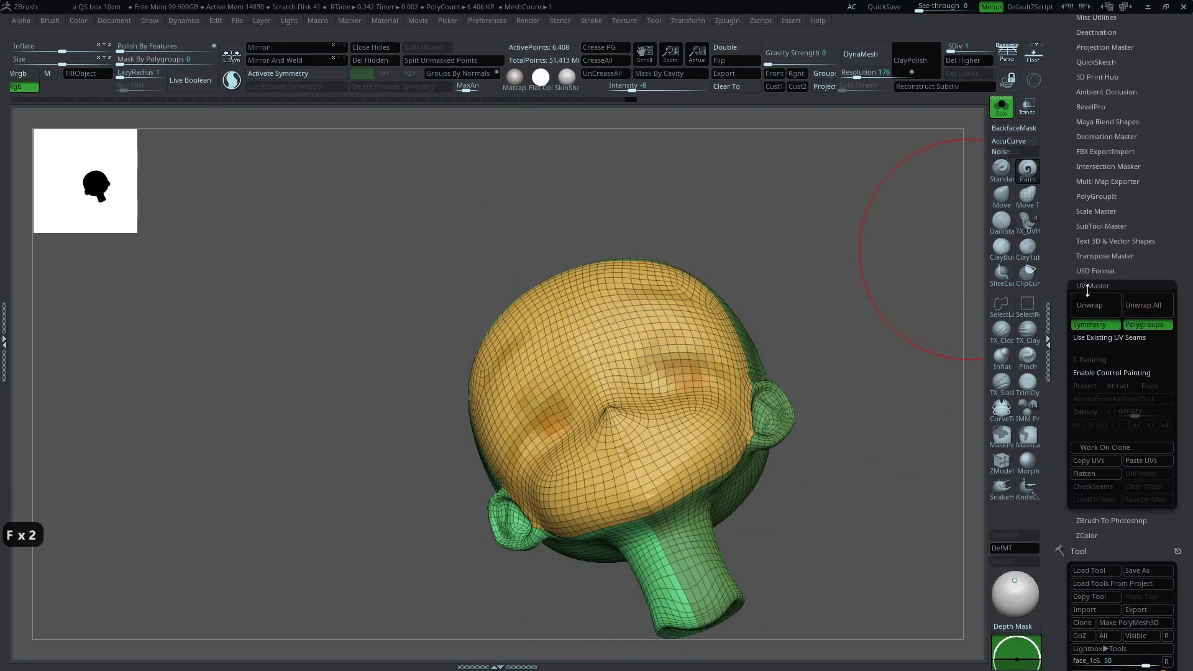
pyautogui.click(1089, 304)
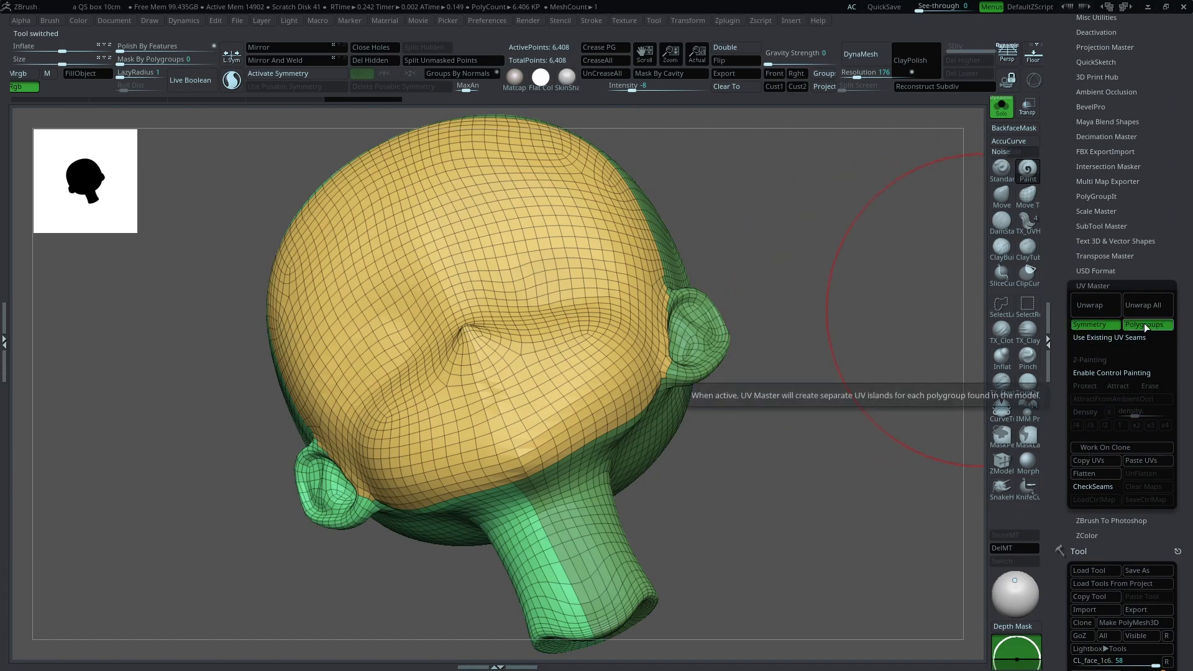
pyautogui.click(1090, 305)
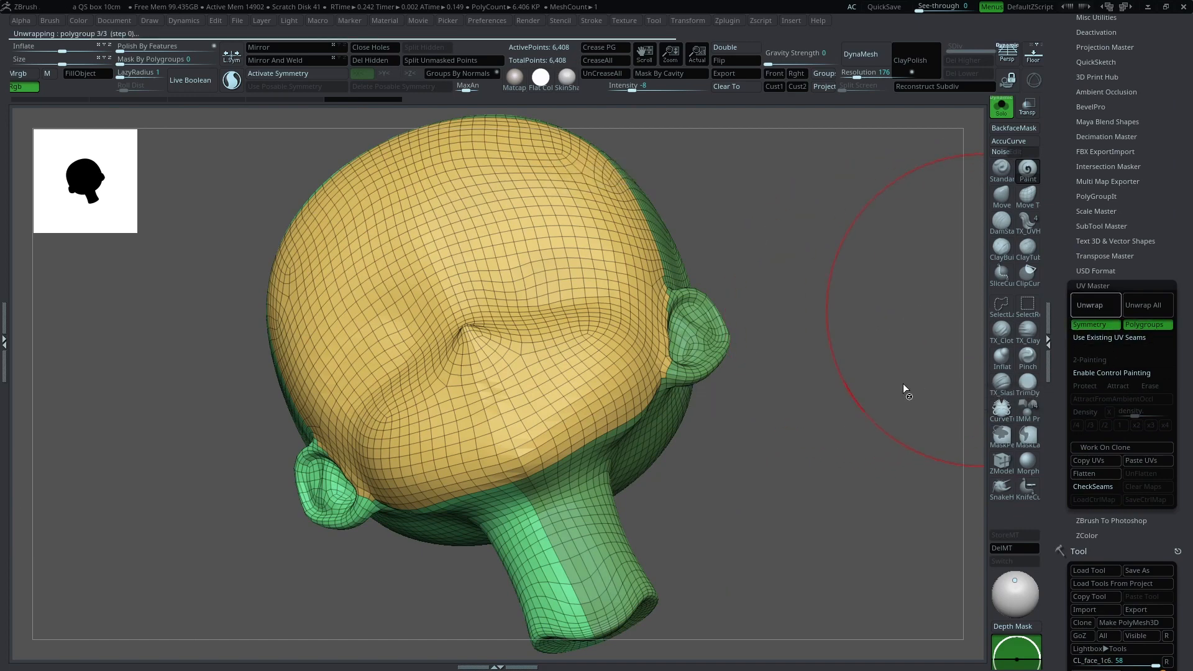
pyautogui.click(1085, 473)
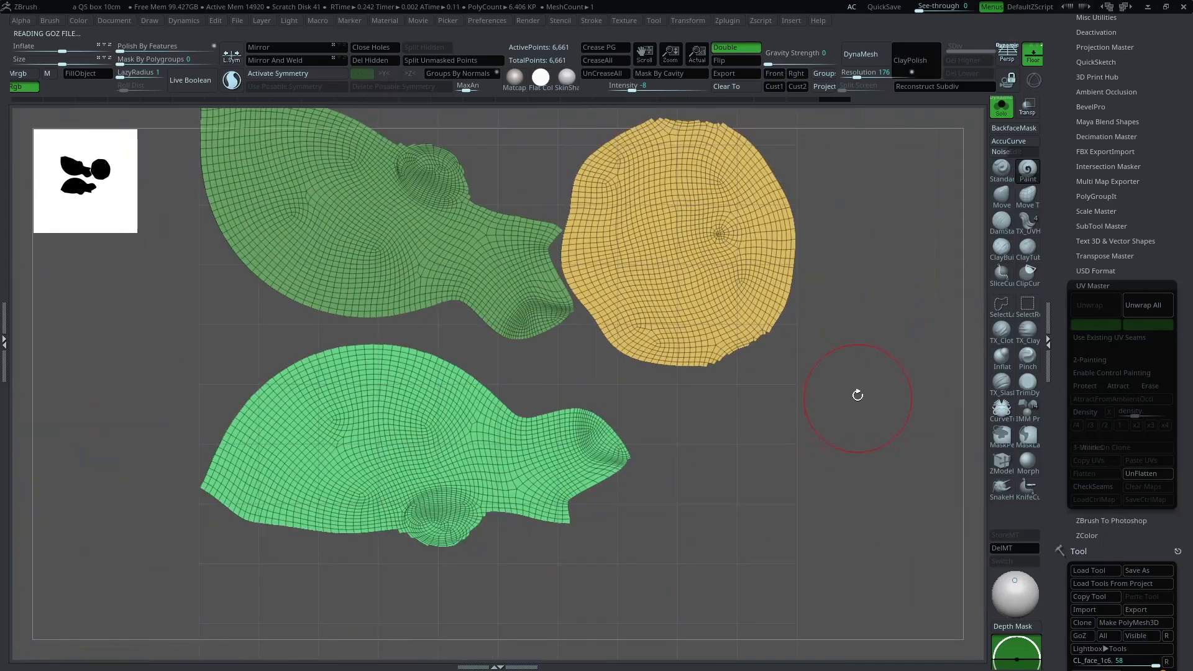
pyautogui.keyDown('alt'); pyautogui.moveTo(886, 315); pyautogui.dragTo(890, 363); pyautogui.keyUp('alt')
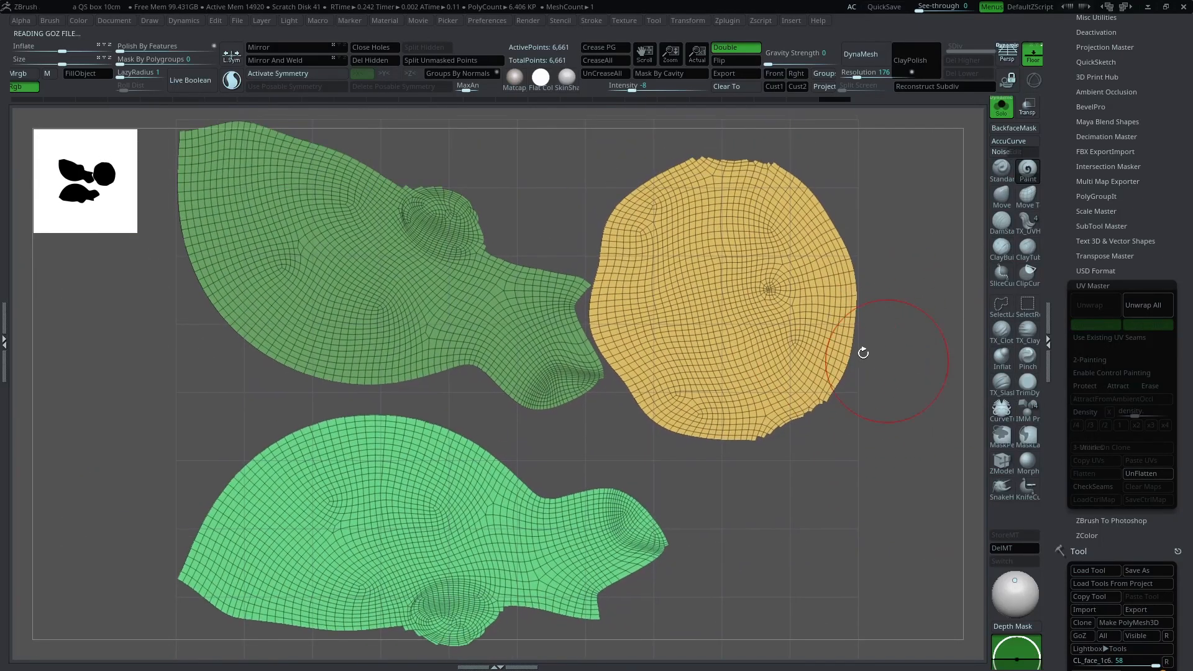
# Step: Unflatten the clone to check its polygroups in 3D, and flatten the UVs again
pyautogui.click(1132, 474)
pyautogui.keyDown('ctrl'); pyautogui.keyDown('shift'); pyautogui.click(541, 317); pyautogui.keyUp('shift'); pyautogui.keyUp('ctrl')
pyautogui.moveTo(725, 255); pyautogui.dragTo(834, 288)
pyautogui.keyDown('ctrl'); pyautogui.keyDown('shift'); pyautogui.click(848, 296); pyautogui.keyUp('shift'); pyautogui.keyUp('ctrl')
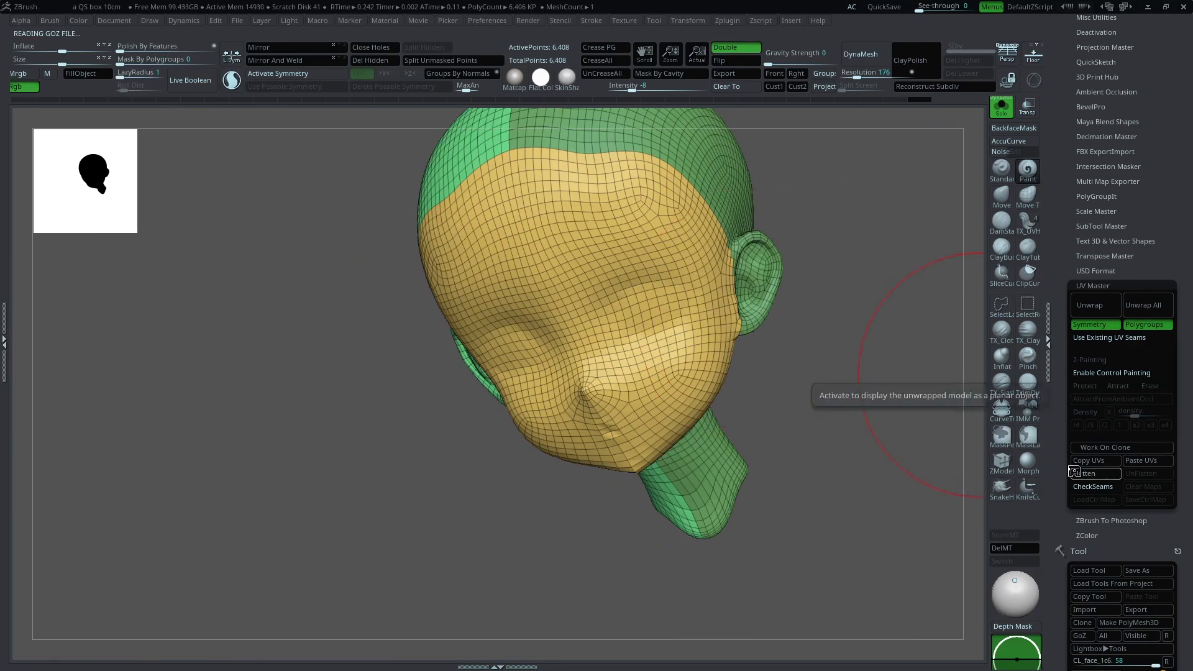
pyautogui.click(1085, 473)
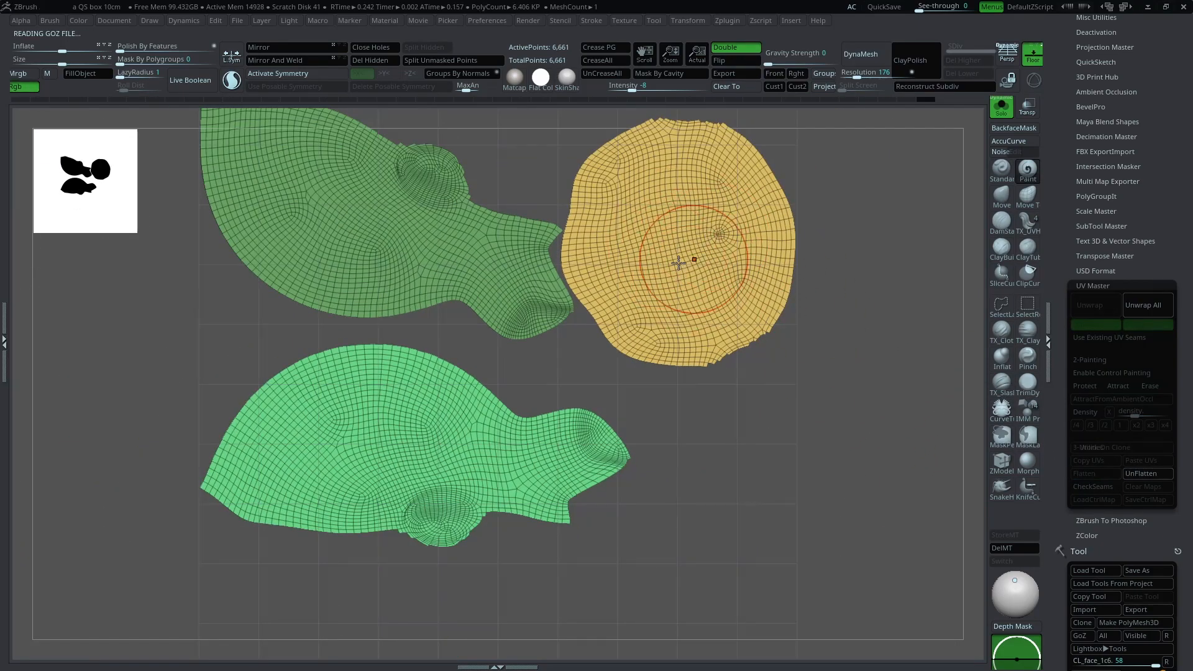
# Step: Mask everything except the face UV island and rotate the island about 103° so the face is upright and symmetrical
pyautogui.moveTo(872, 196)
pyautogui.keyDown('alt'); pyautogui.mouseDown()
pyautogui.moveTo(905, 272)
pyautogui.moveTo(899, 286)
pyautogui.mouseUp(); pyautogui.keyUp('alt')
pyautogui.keyDown('alt'); pyautogui.moveTo(559, 404); pyautogui.dragTo(527, 343); pyautogui.keyUp('alt')
pyautogui.press('w')
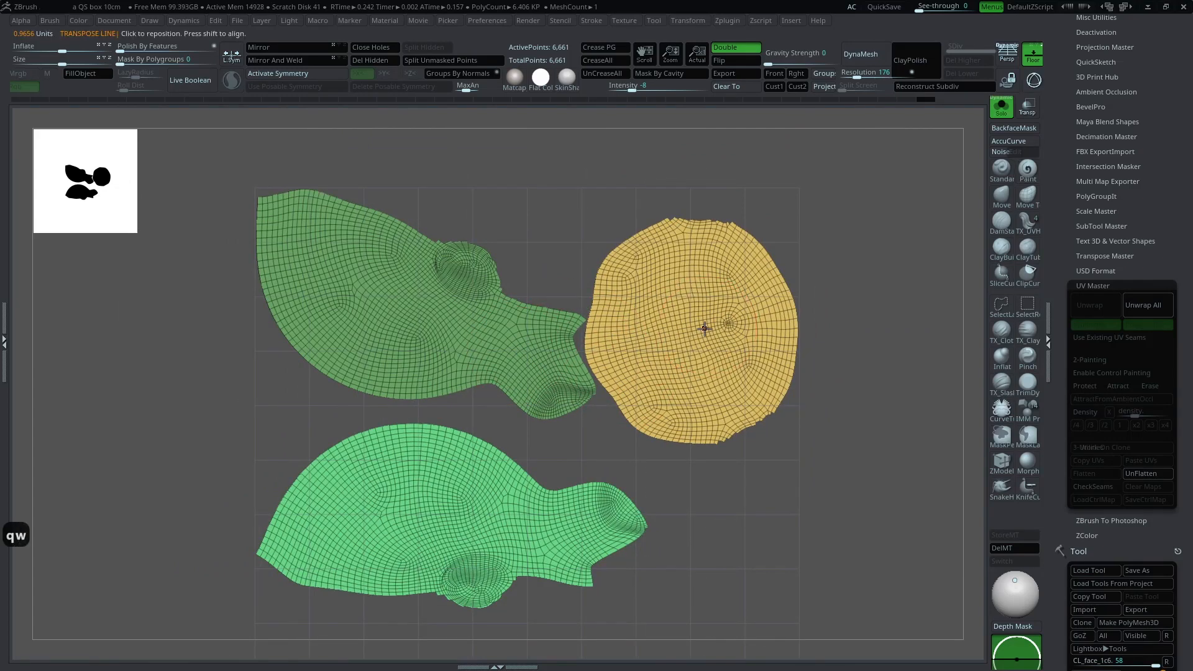
pyautogui.press('y')
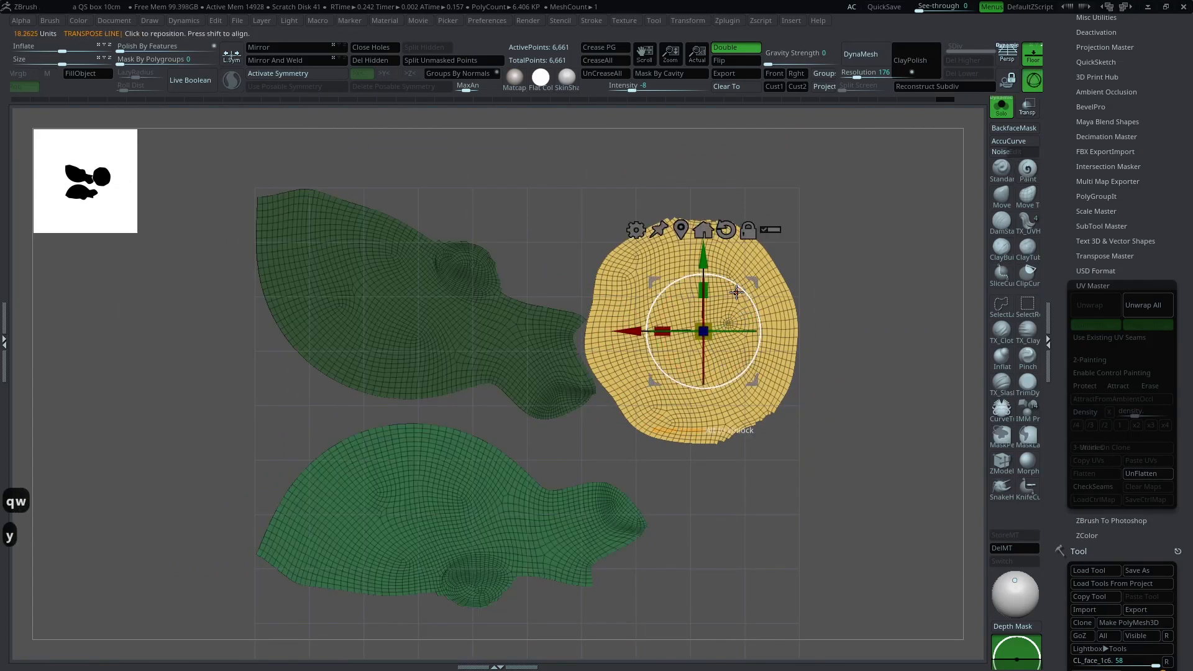
pyautogui.moveTo(744, 292)
pyautogui.mouseDown()
pyautogui.moveTo(762, 329)
pyautogui.moveTo(743, 367)
pyautogui.moveTo(716, 377)
pyautogui.mouseUp()
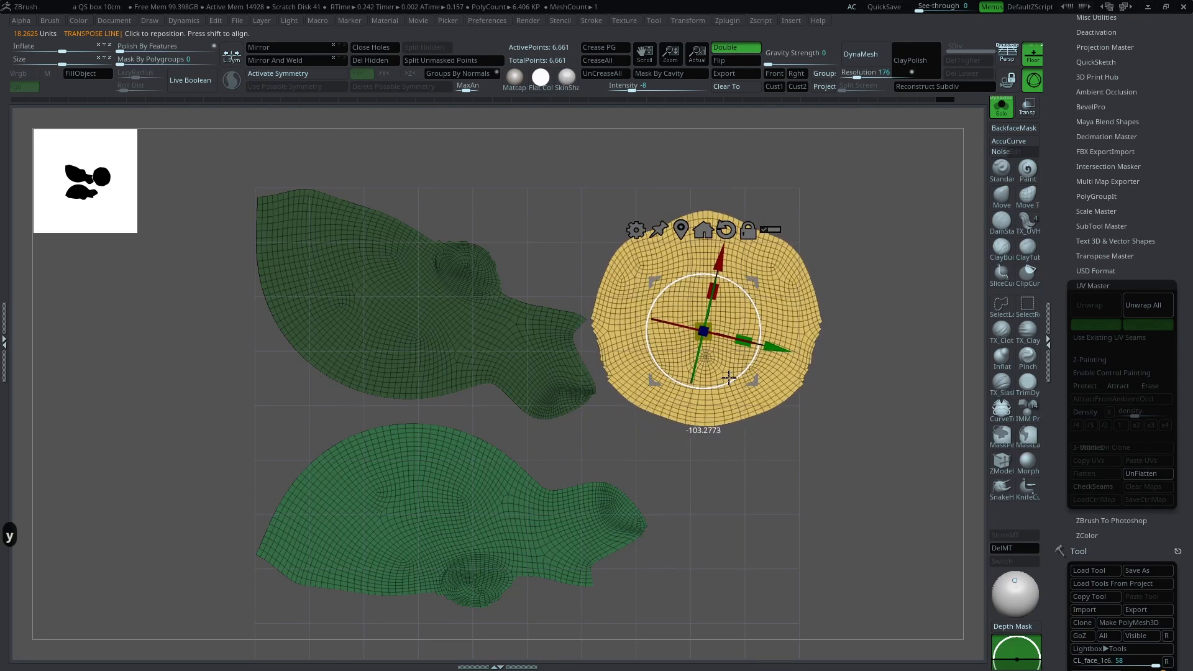
pyautogui.press('q')
pyautogui.keyDown('alt'); pyautogui.moveTo(866, 270); pyautogui.dragTo(866, 348); pyautogui.keyUp('alt')
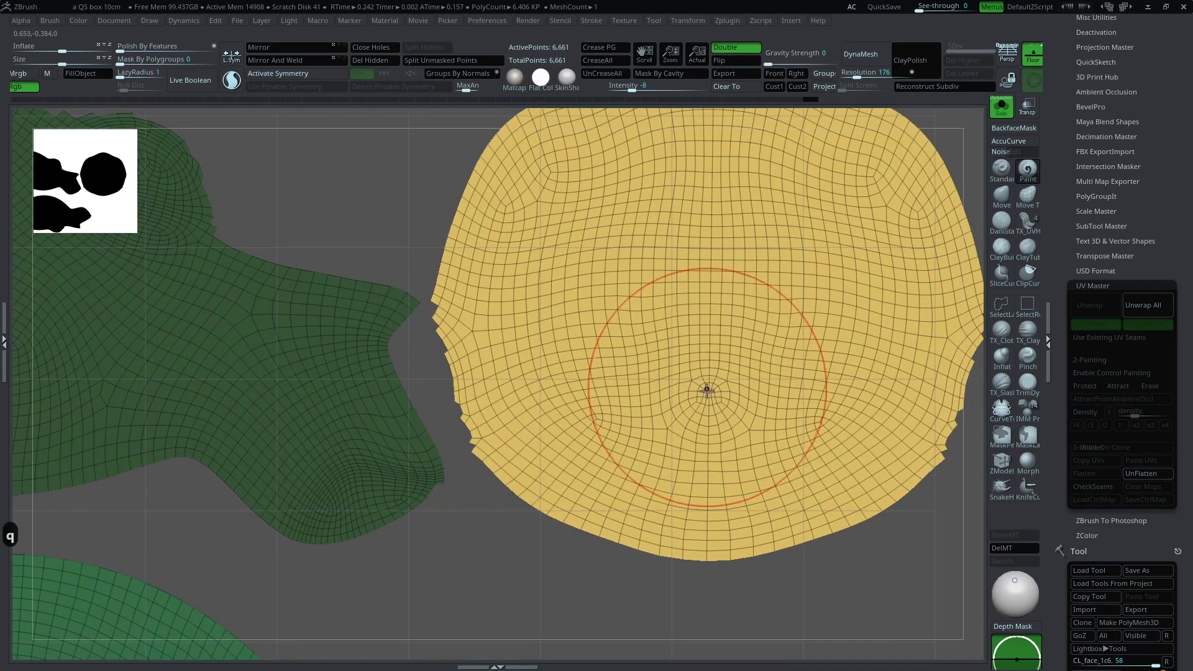
# Step: Enlarge the face UV island to about one and a half times its size and shift it upward
pyautogui.press('f')
pyautogui.press('w')
pyautogui.moveTo(751, 300); pyautogui.dragTo(752, 299)
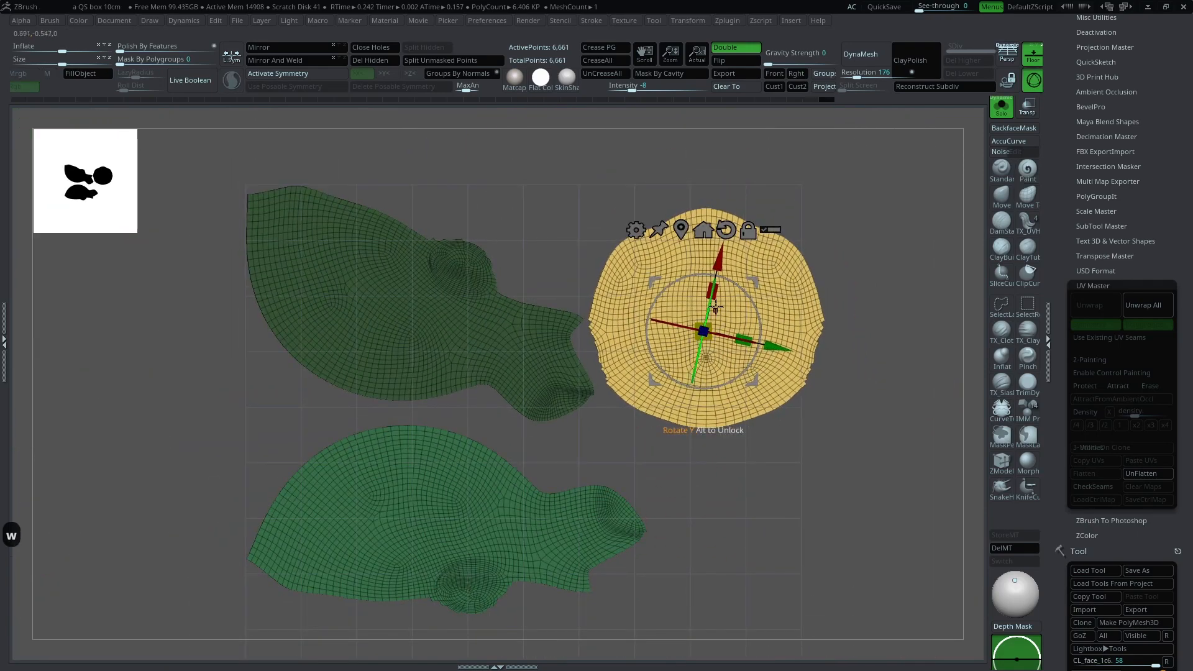
pyautogui.moveTo(709, 322); pyautogui.dragTo(727, 239)
pyautogui.keyDown('alt'); pyautogui.moveTo(616, 582); pyautogui.dragTo(716, 401); pyautogui.keyUp('alt')
pyautogui.keyDown('alt'); pyautogui.moveTo(682, 454); pyautogui.dragTo(683, 477); pyautogui.keyUp('alt')
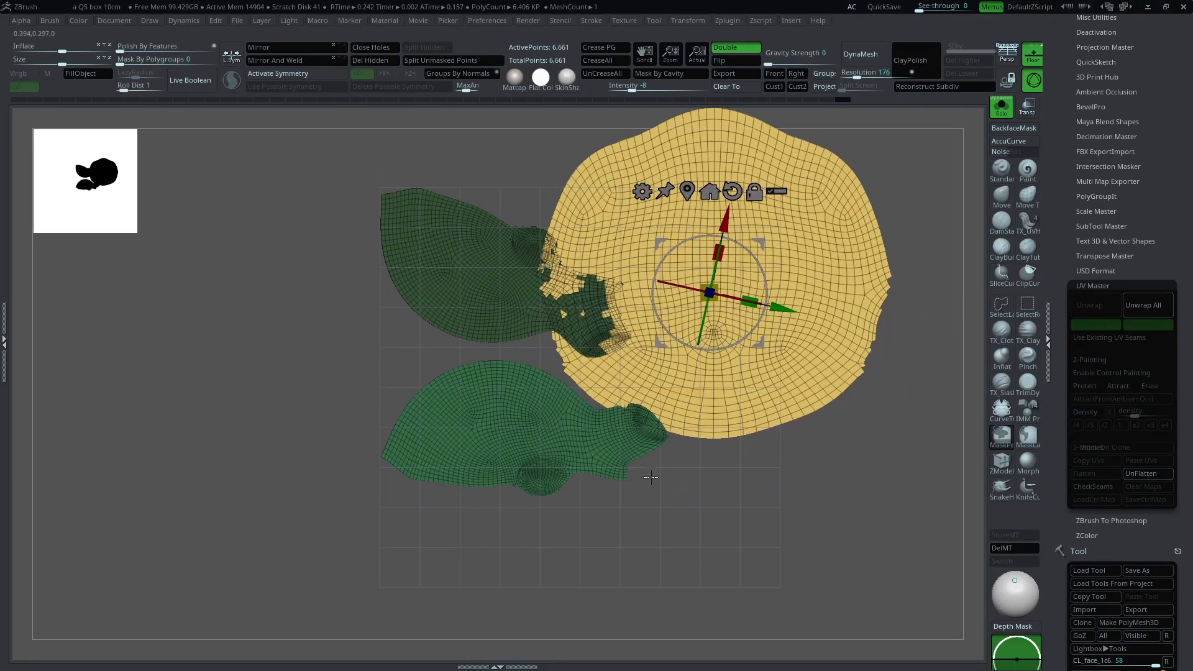
# Step: Move one back-of-head UV island beneath the face island, and rotate the other upright beside the face
pyautogui.click(546, 427)
pyautogui.moveTo(580, 377); pyautogui.dragTo(672, 433)
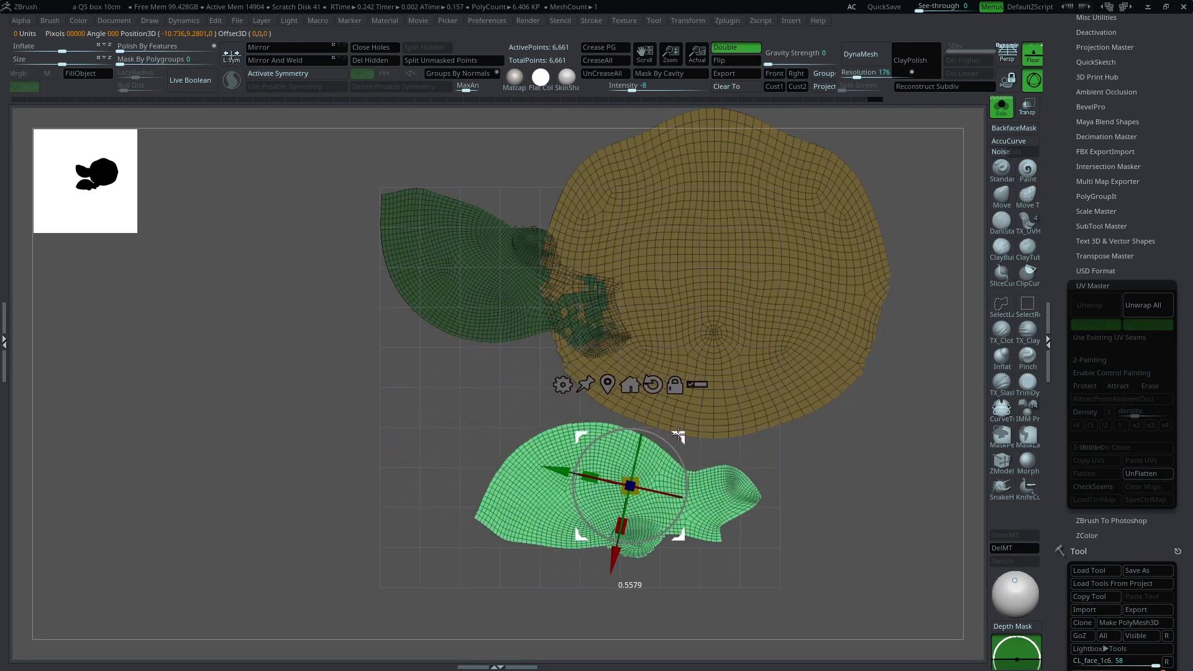
pyautogui.click(544, 316)
pyautogui.moveTo(544, 316)
pyautogui.mouseDown()
pyautogui.moveTo(550, 280)
pyautogui.moveTo(544, 310)
pyautogui.mouseUp()
pyautogui.moveTo(544, 251); pyautogui.dragTo(516, 265)
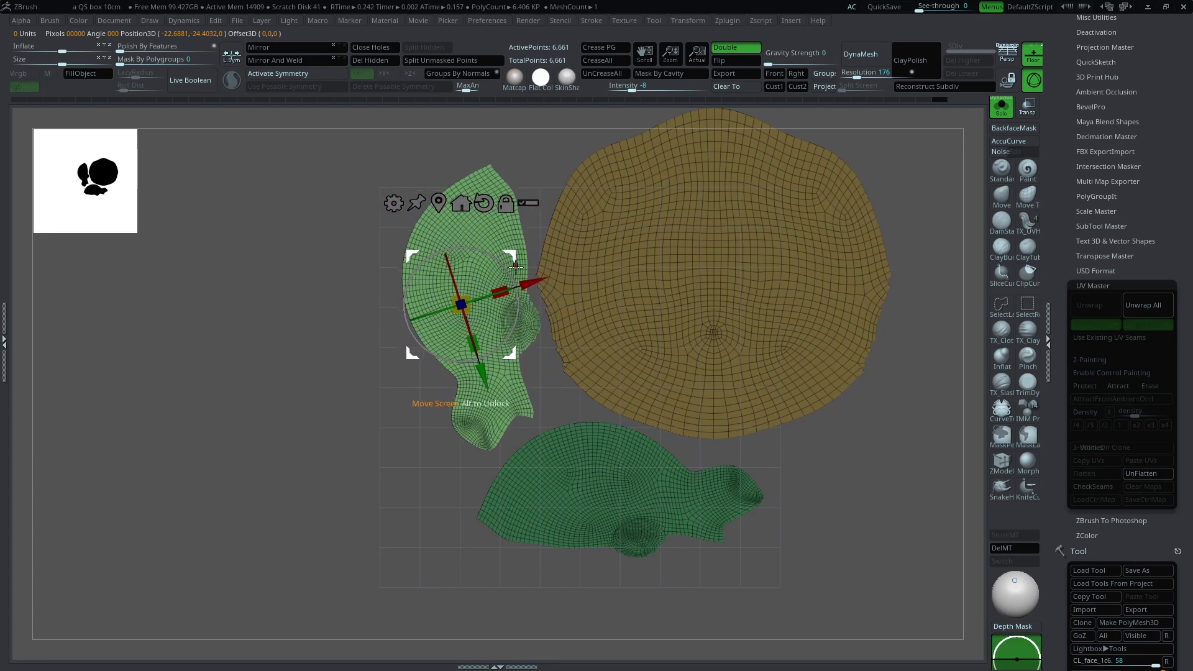
pyautogui.press('q')
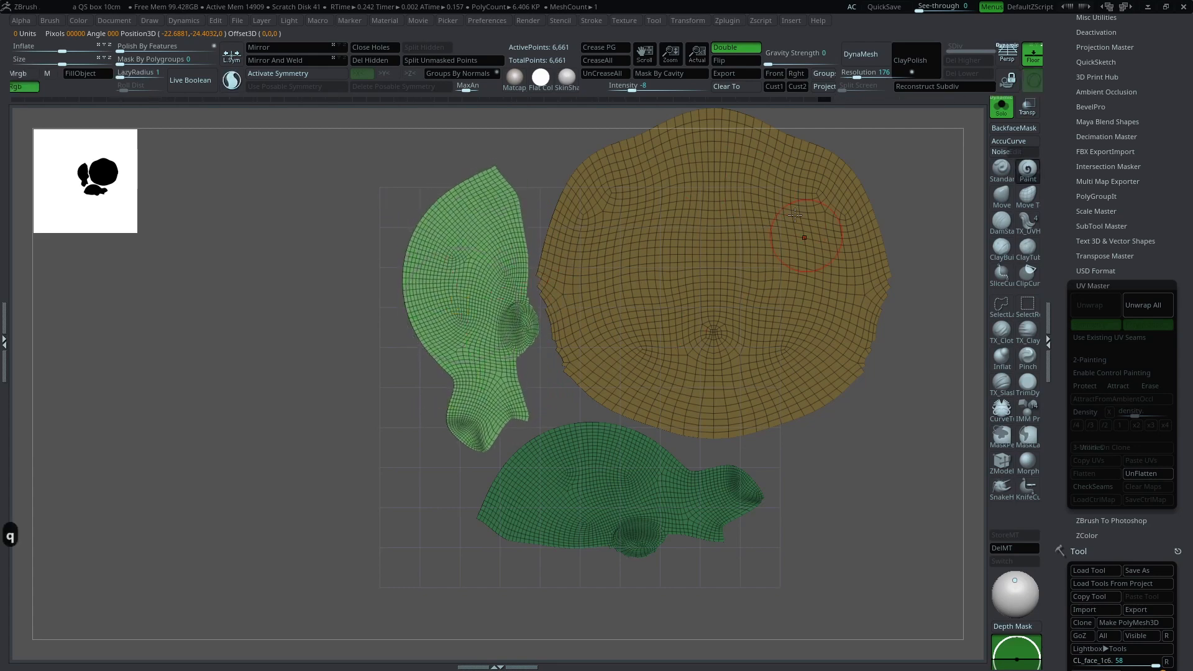
# Step: Nudge the upright back-of-head island away from the face island and clear the mask
pyautogui.keyDown('alt'); pyautogui.moveTo(840, 422); pyautogui.dragTo(831, 442); pyautogui.keyUp('alt')
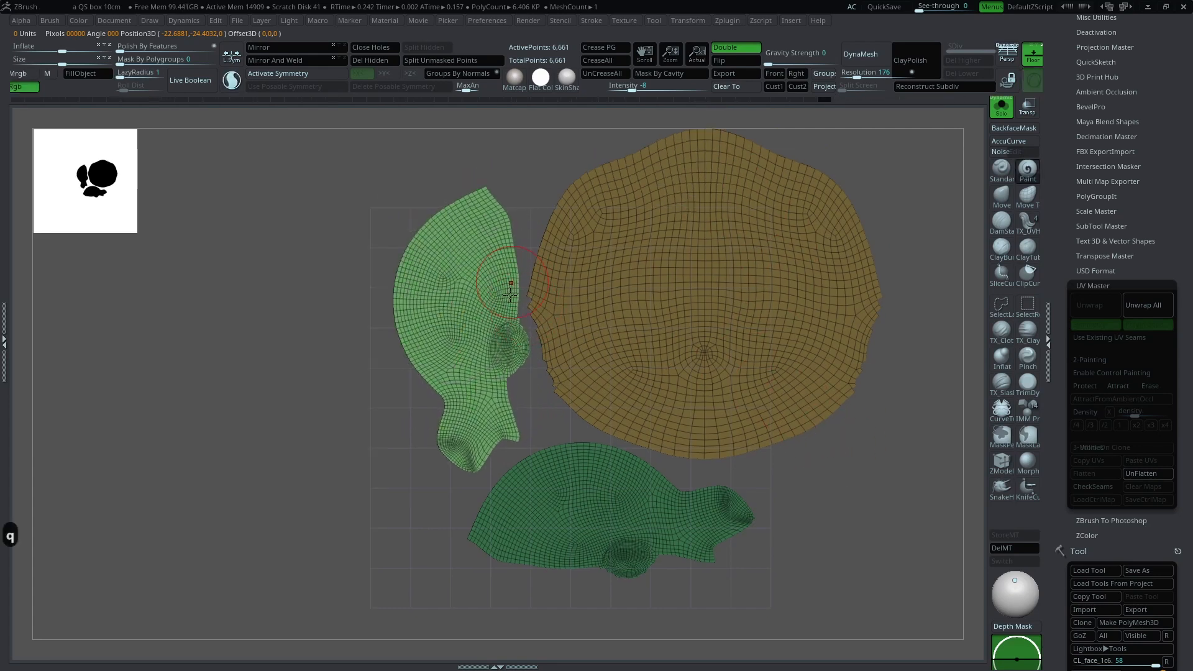
pyautogui.press('w')
pyautogui.moveTo(511, 278)
pyautogui.mouseDown()
pyautogui.moveTo(553, 266)
pyautogui.moveTo(490, 285)
pyautogui.mouseUp()
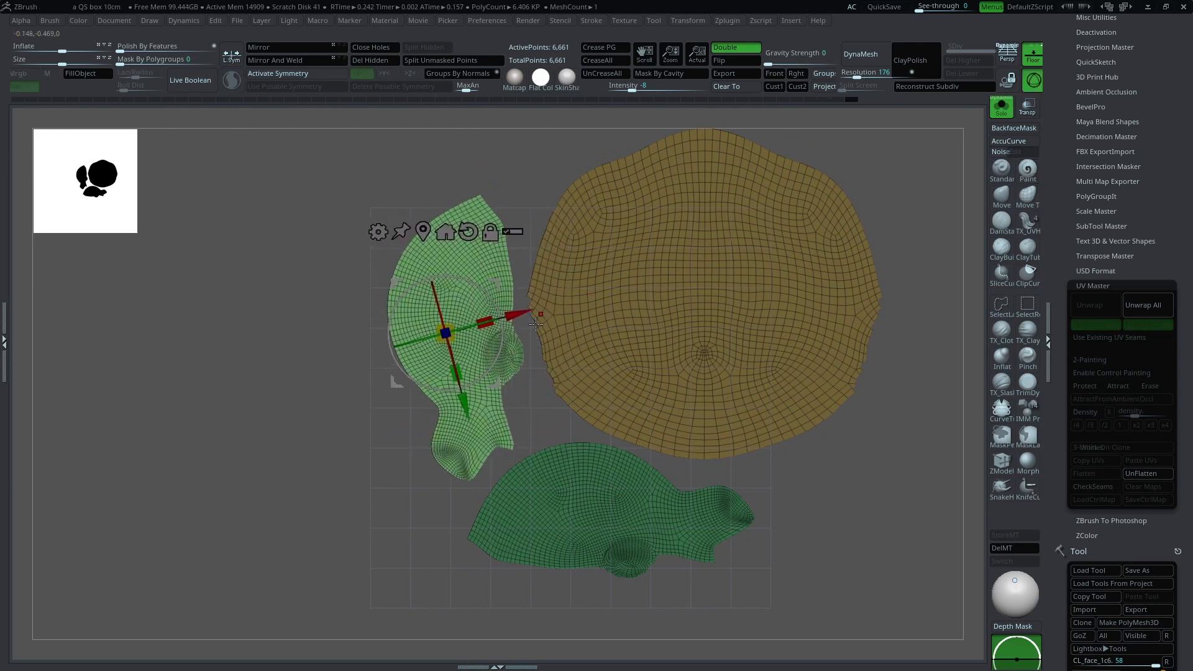
pyautogui.press('q')
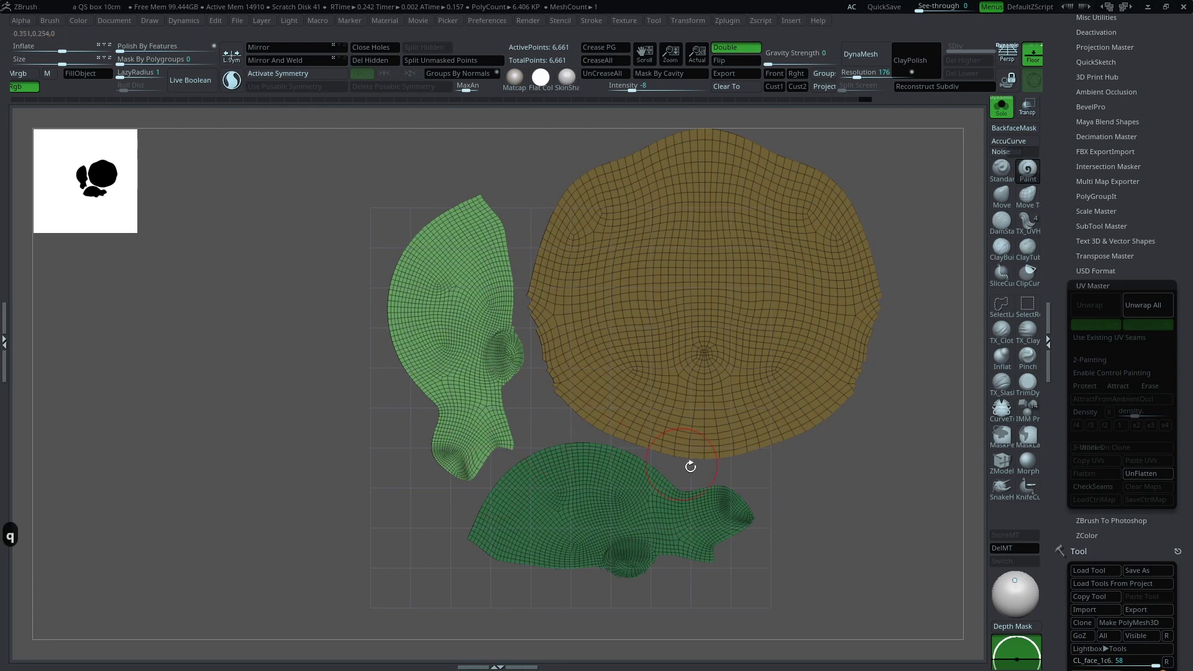
pyautogui.keyDown('ctrl'); pyautogui.click(843, 486); pyautogui.keyUp('ctrl')
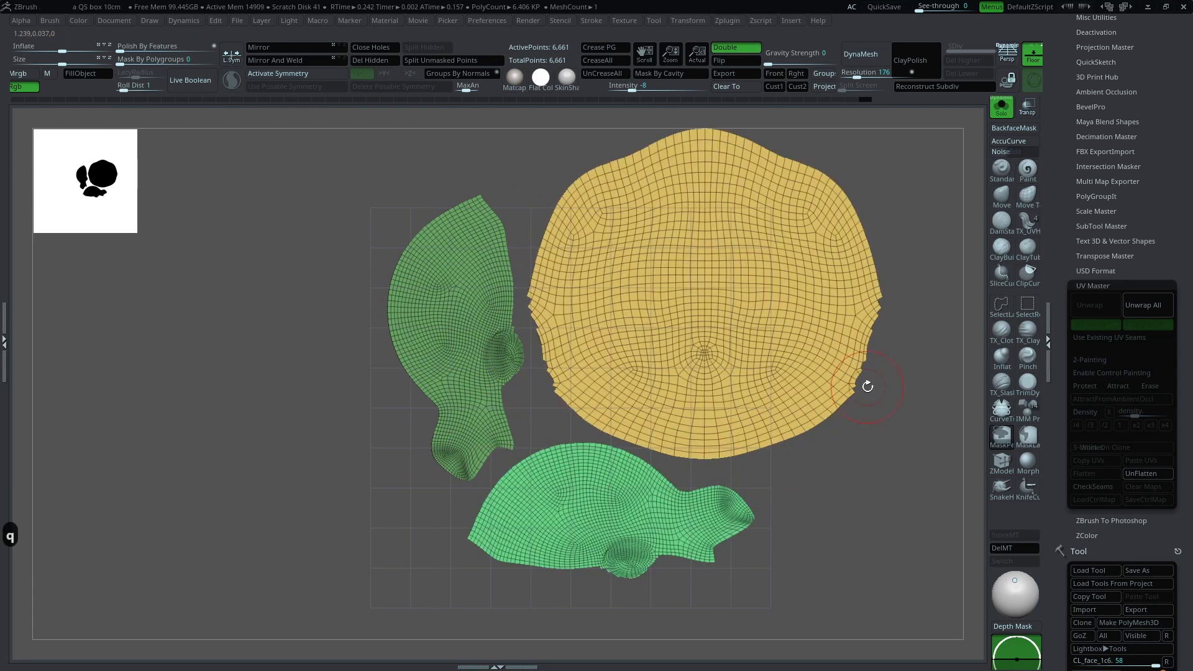
# Step: Unflatten the head, recheck the arranged UV islands in the flattened view, and return to the 3D form
pyautogui.click(1146, 473)
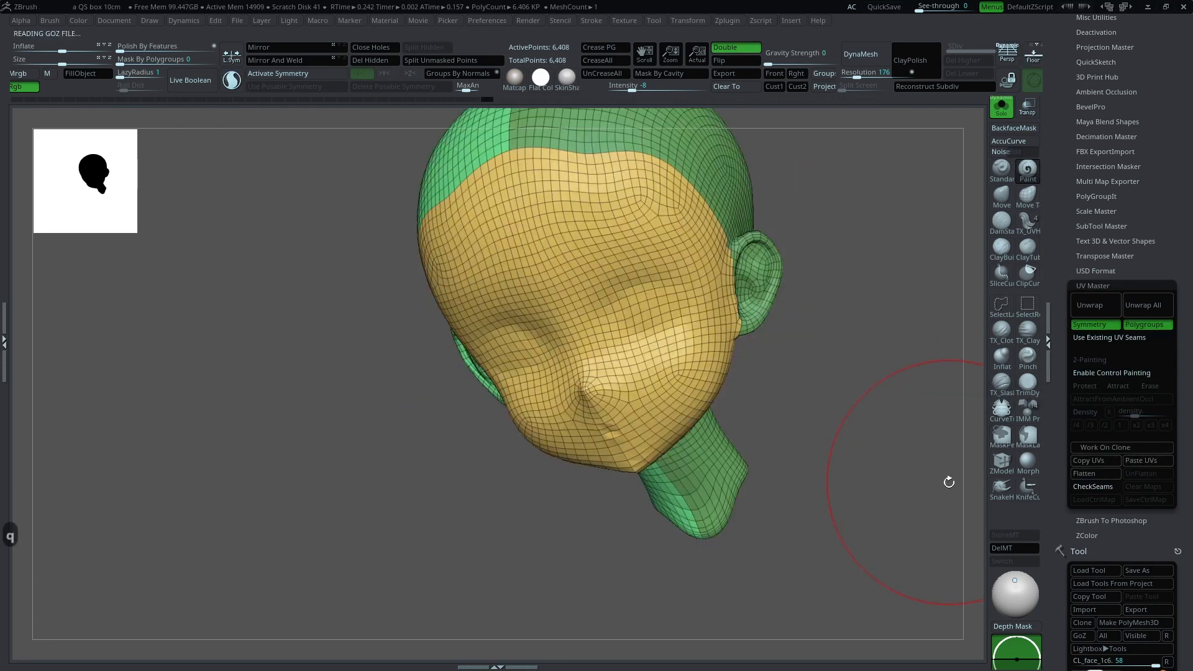
pyautogui.click(1094, 474)
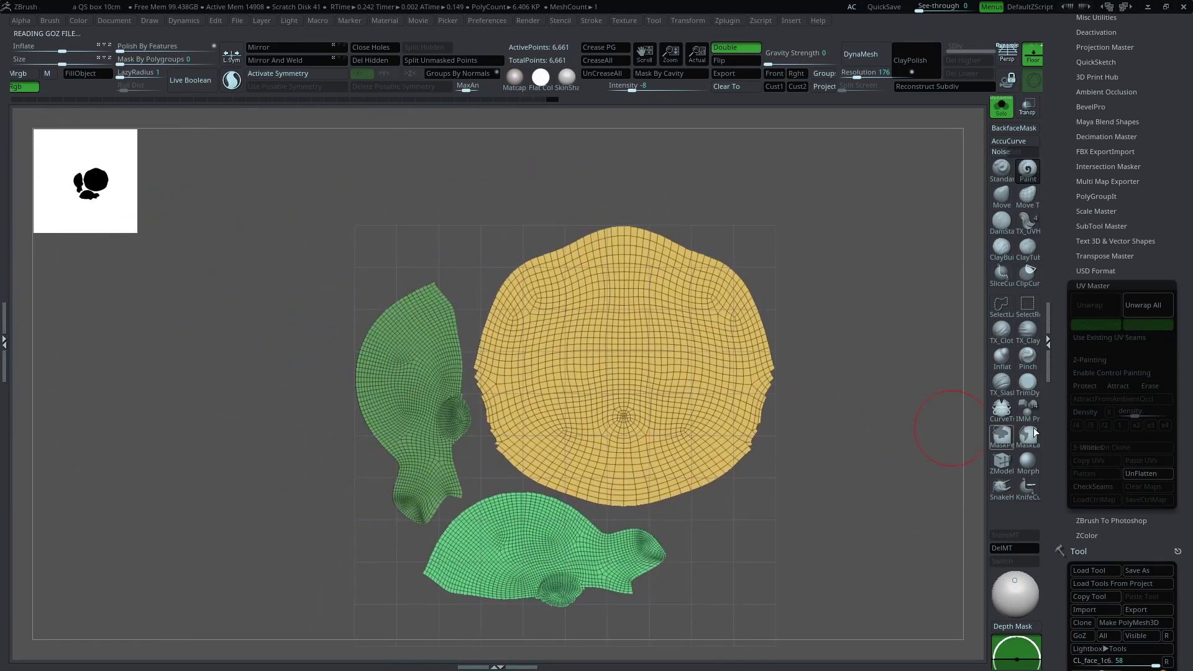
pyautogui.click(1157, 473)
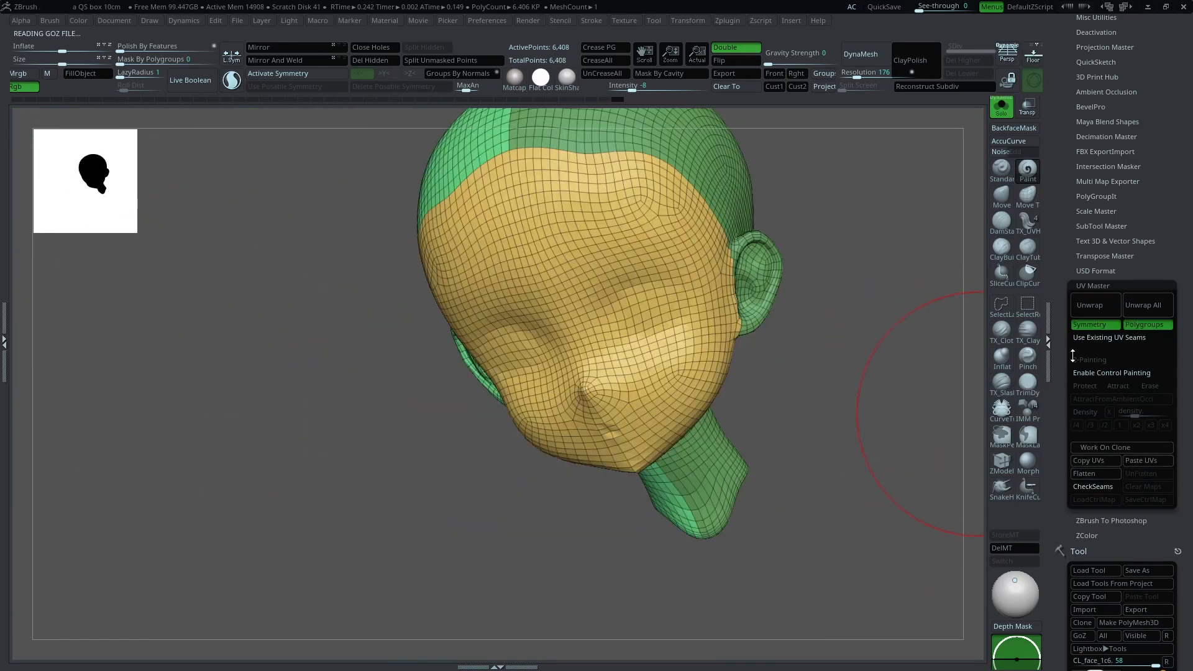
# Step: Copy the clone's UVs, switch to the original head and paste the UVs onto it
pyautogui.scroll(-6, 1084, 519)
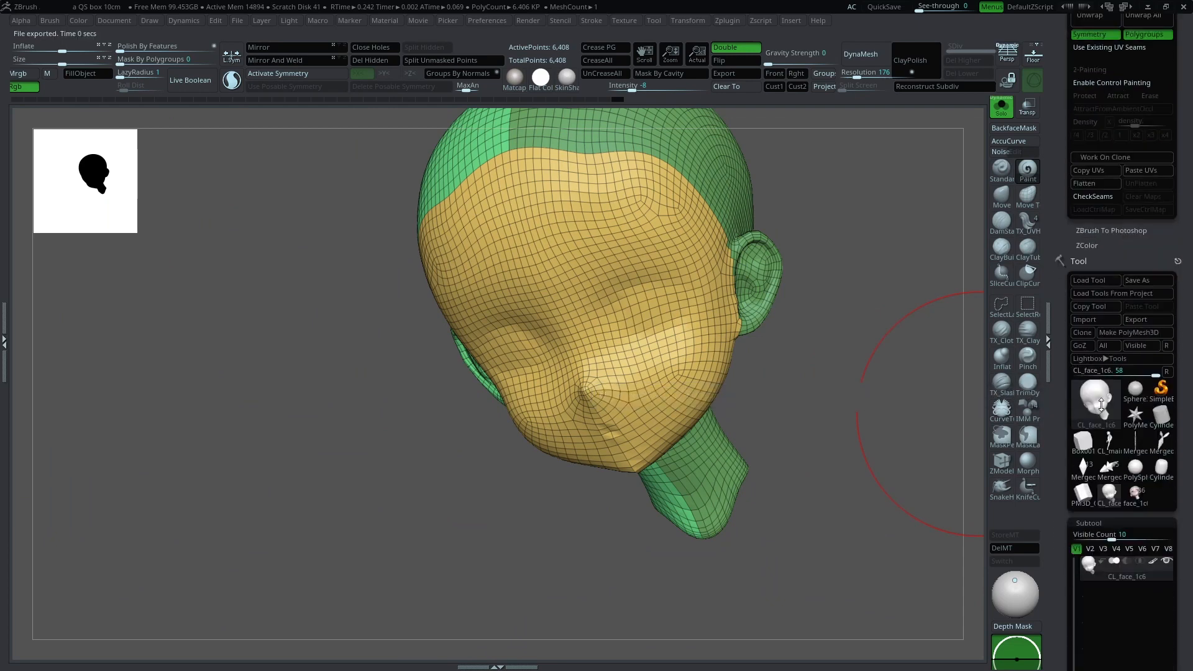
pyautogui.moveTo(1139, 416)
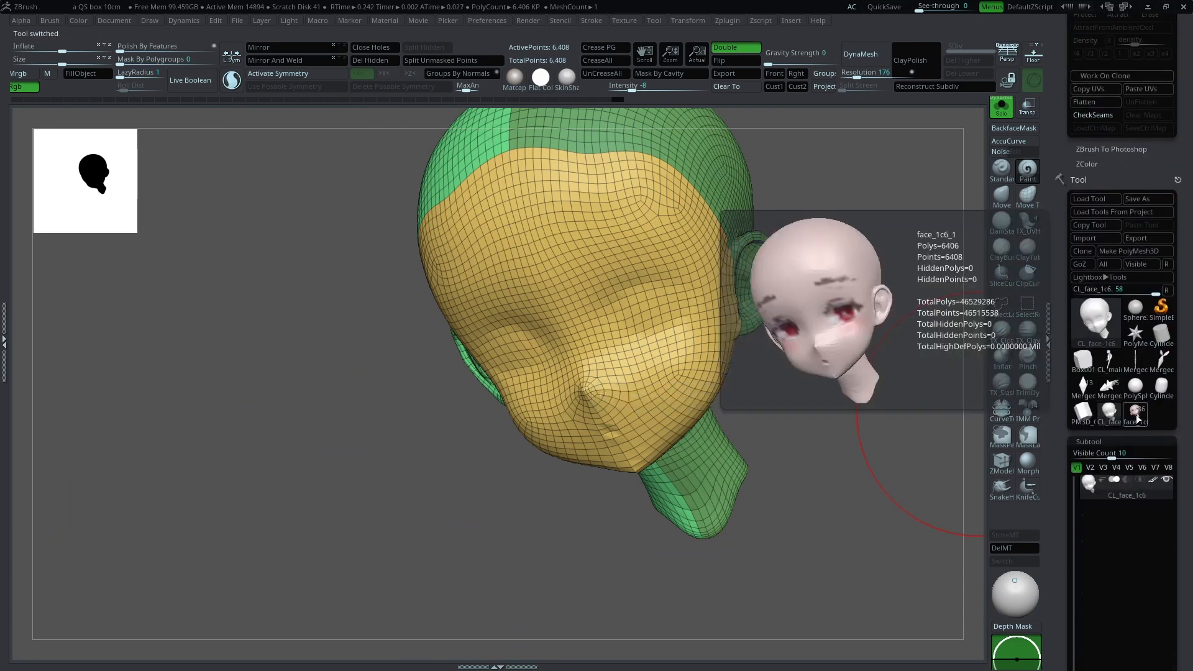
pyautogui.click(1135, 413)
# Step: Raise the original head to subdivision level 5 and display it without the wireframe
pyautogui.press('d')
pyautogui.press('d')
pyautogui.press('d')
pyautogui.press('d')
pyautogui.scroll(2, 1137, 168)
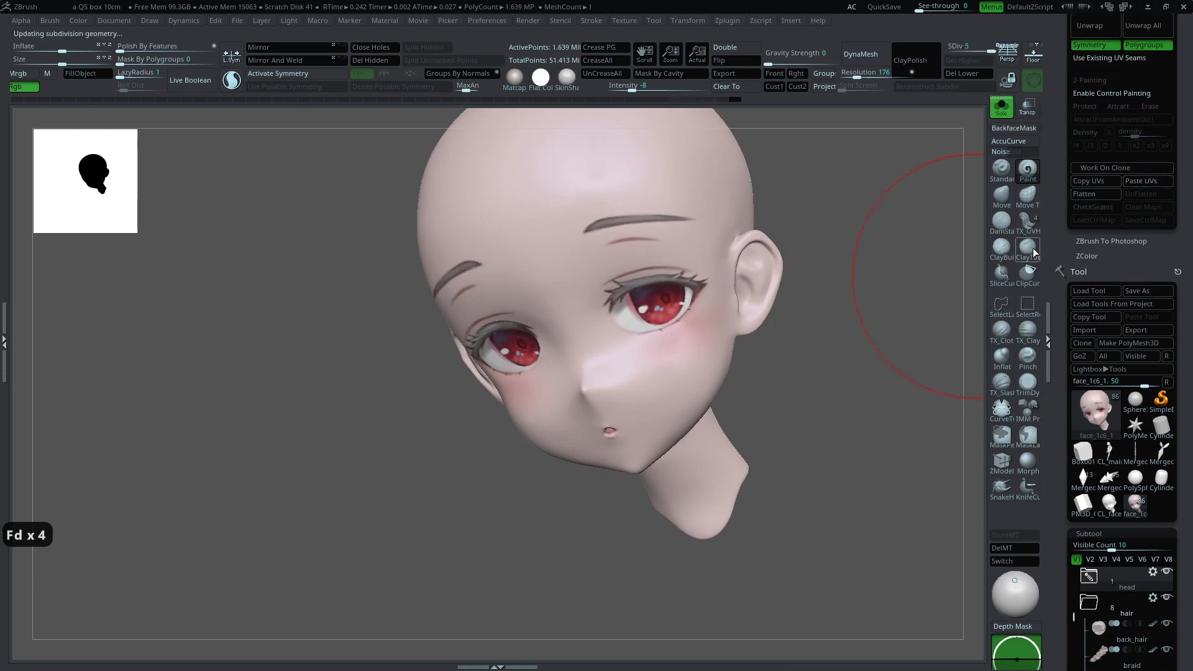
pyautogui.hotkey('shift', 'f')
pyautogui.hotkey('shift', 'f')
# Step: Add a new texture map to the head and generate it from the head's polypaint colours
pyautogui.scroll(-10, 1088, 98)
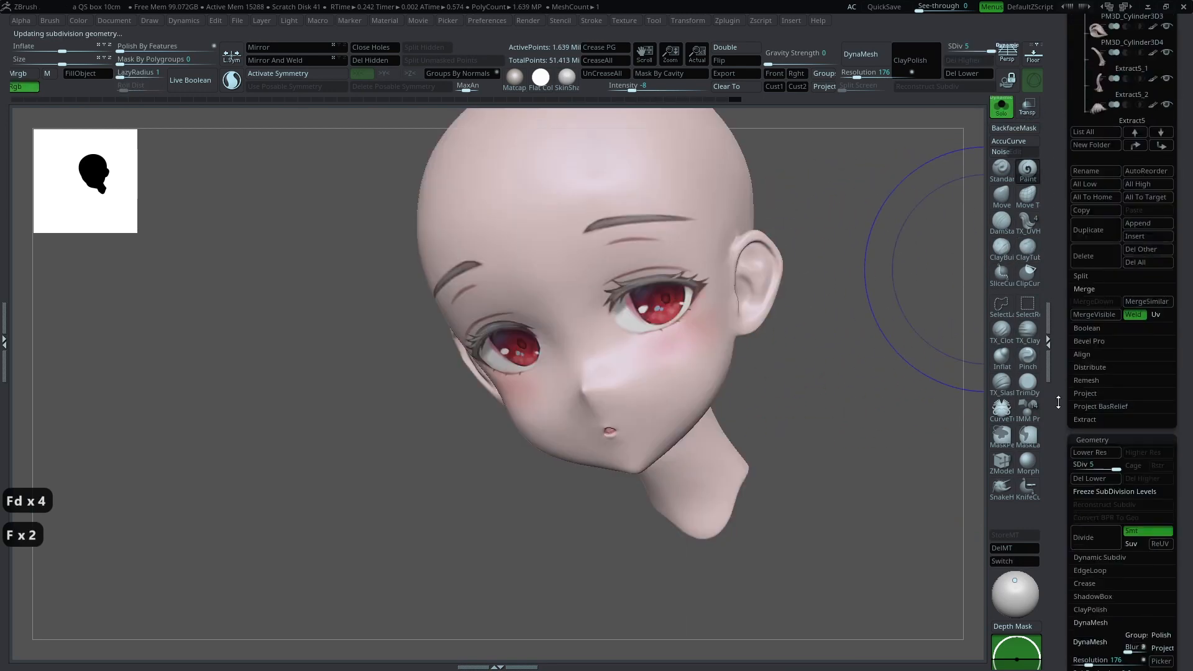
pyautogui.scroll(-10, 1102, 317)
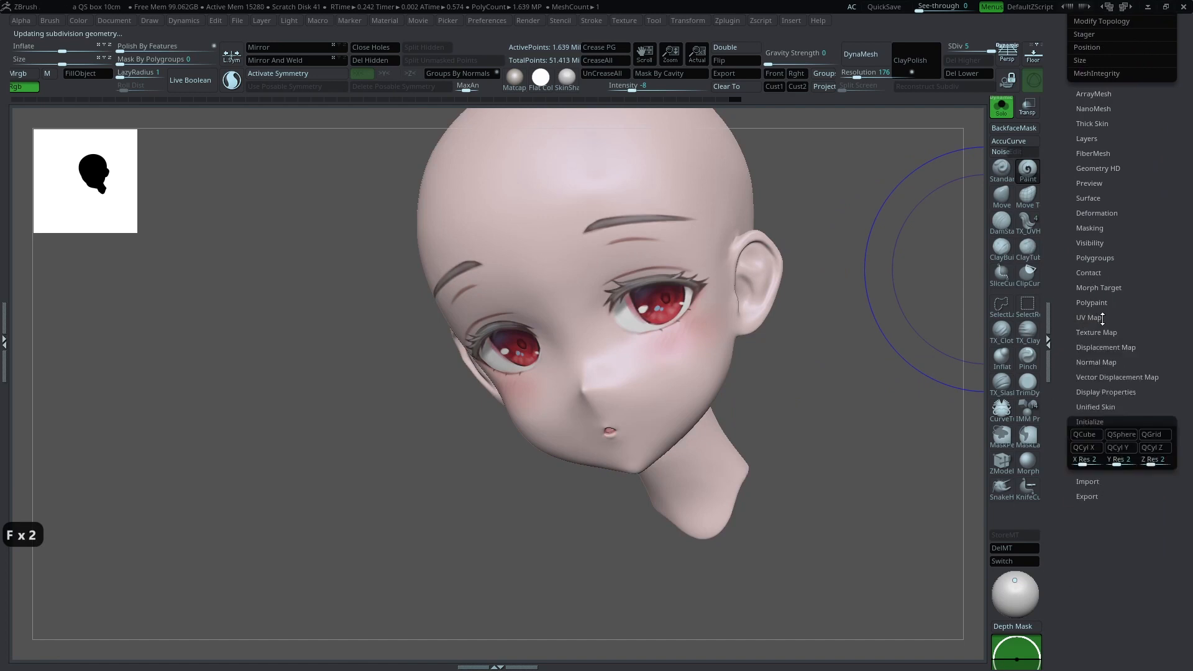
pyautogui.click(1091, 422)
pyautogui.click(1095, 331)
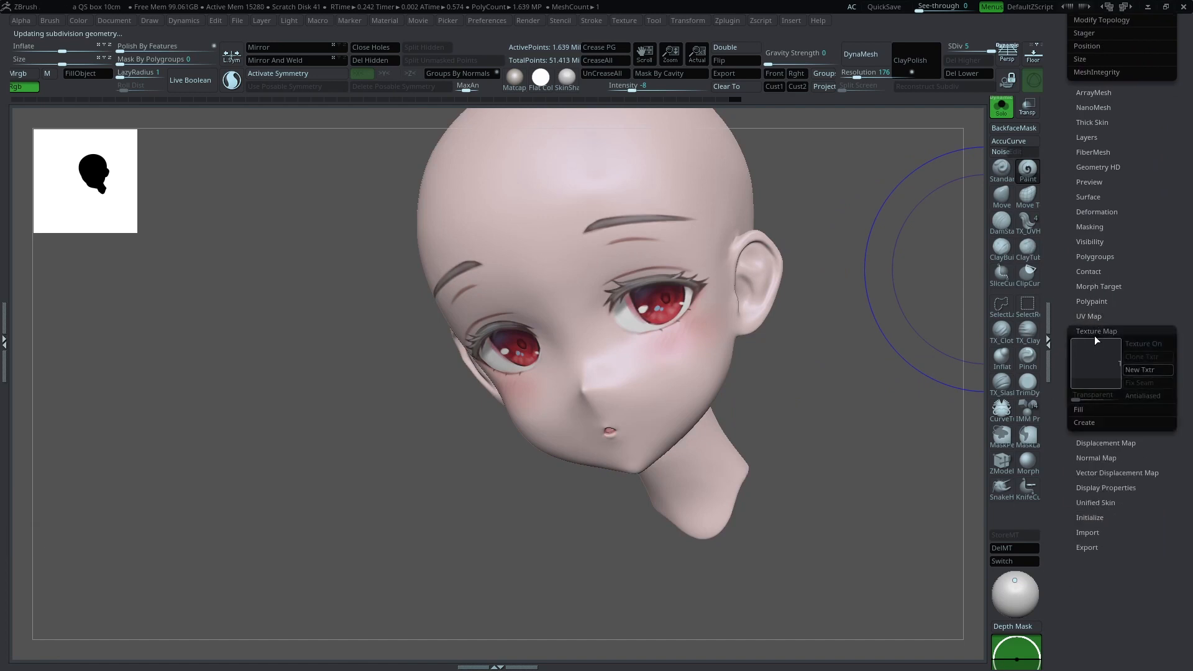
pyautogui.click(1143, 371)
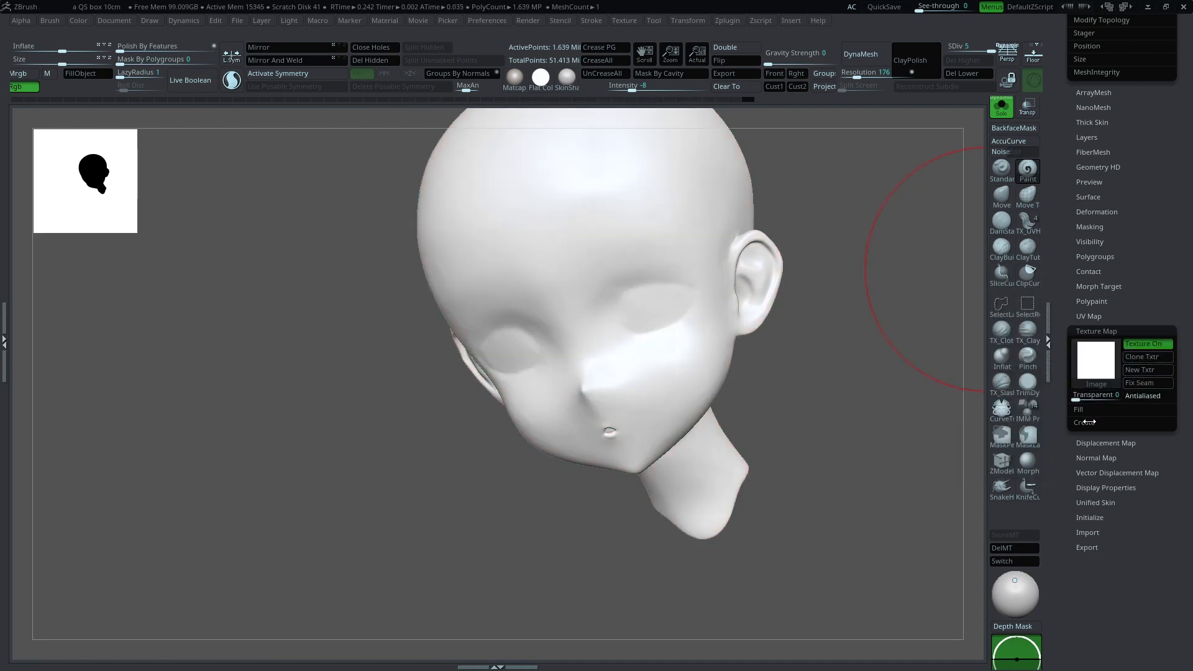
pyautogui.click(1086, 423)
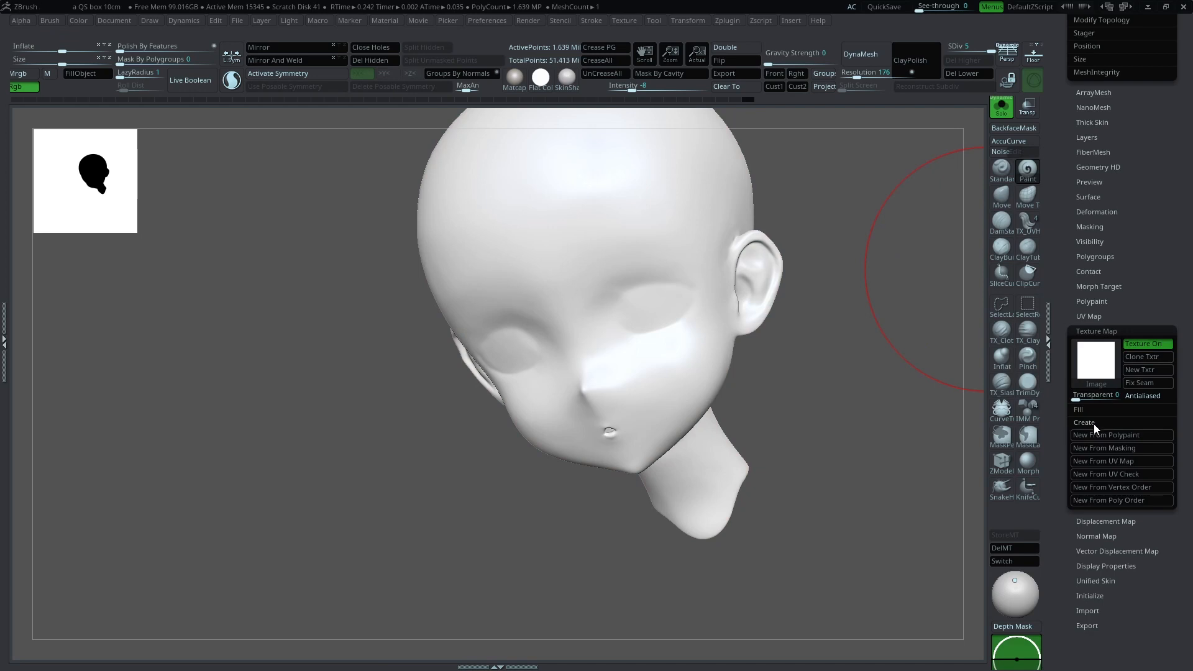
pyautogui.press('space')
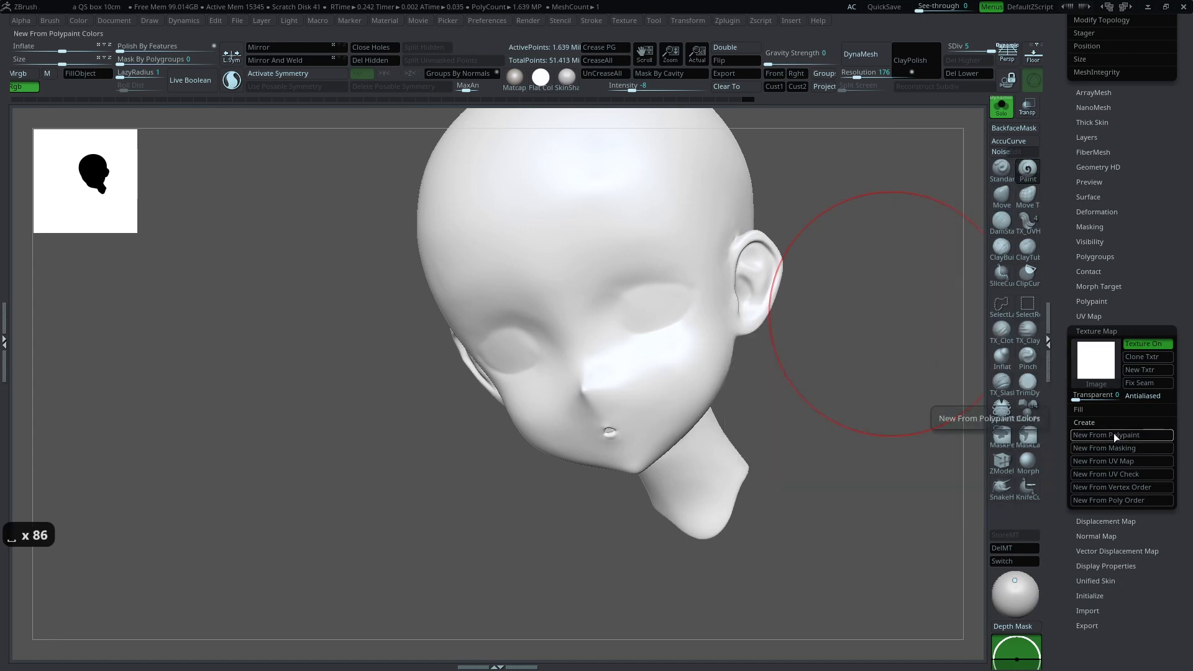
pyautogui.moveTo(1100, 371)
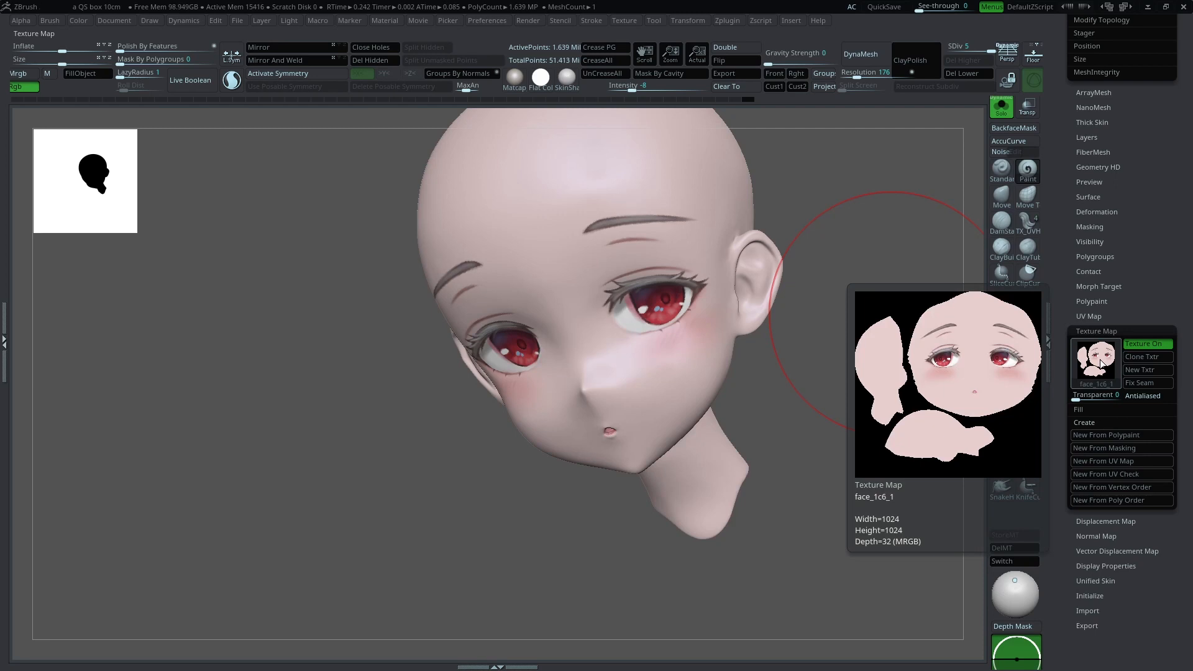
# Step: Inspect the painted eyes and eyebrow up close and set the head's UV map size to 4096
pyautogui.moveTo(900, 301); pyautogui.dragTo(982, 350)
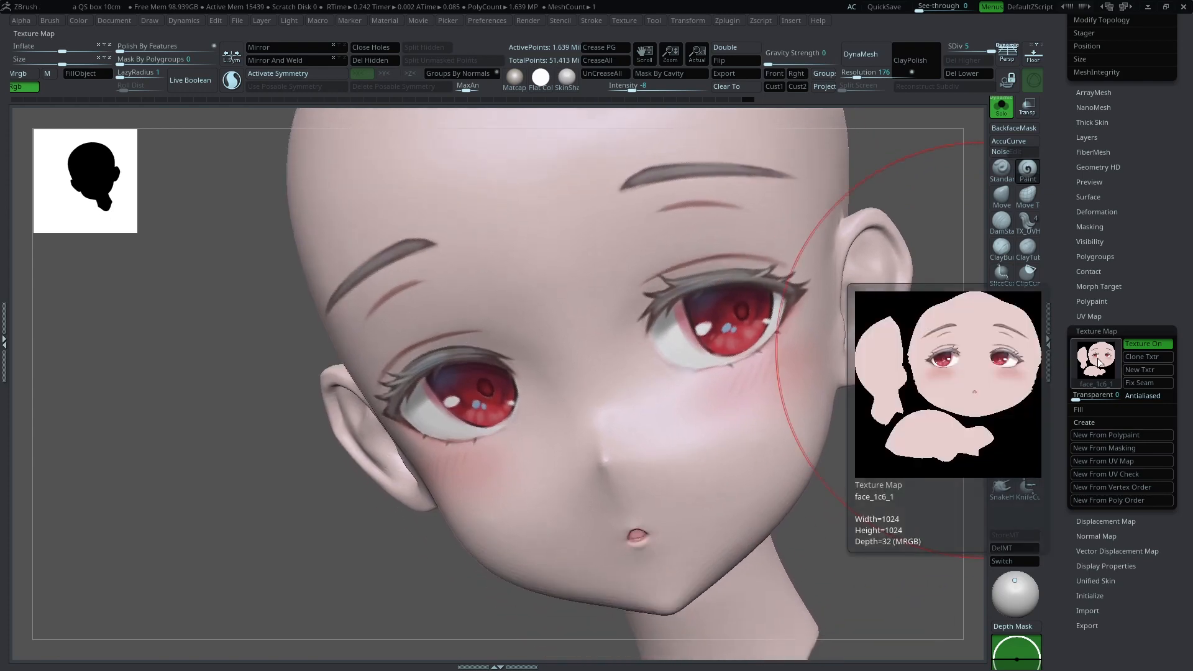
pyautogui.moveTo(919, 439); pyautogui.dragTo(976, 405)
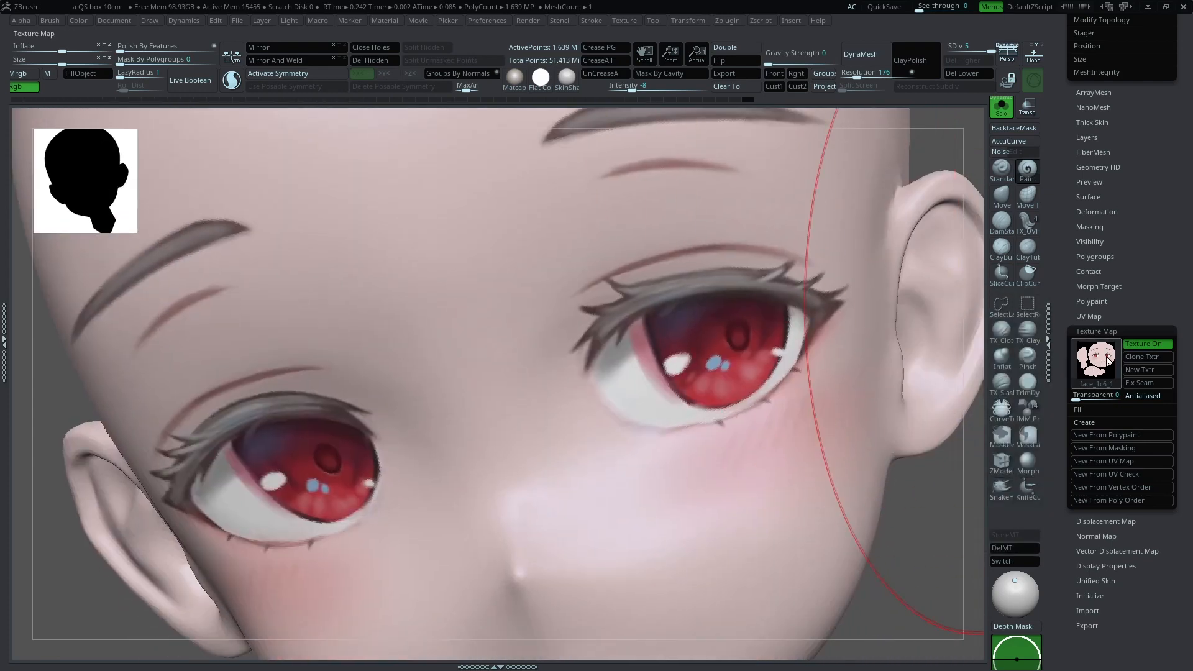
pyautogui.moveTo(1092, 371)
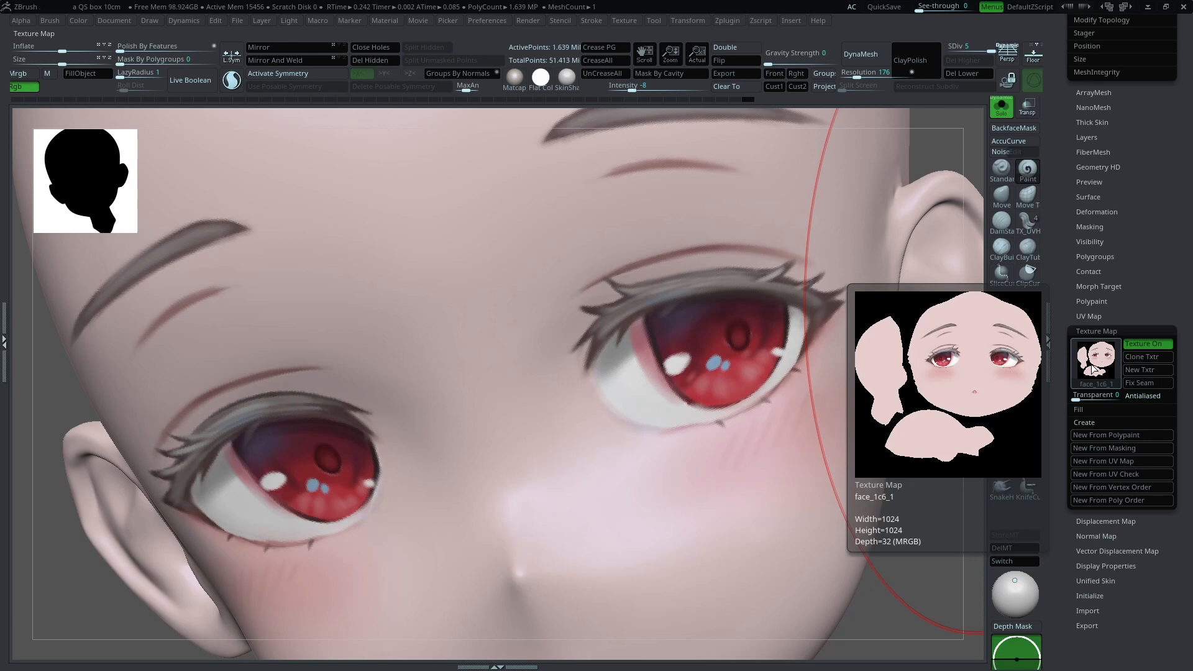
pyautogui.keyDown('alt'); pyautogui.moveTo(941, 163); pyautogui.dragTo(960, 249); pyautogui.keyUp('alt')
pyautogui.keyDown('alt'); pyautogui.moveTo(967, 363); pyautogui.dragTo(885, 122); pyautogui.keyUp('alt')
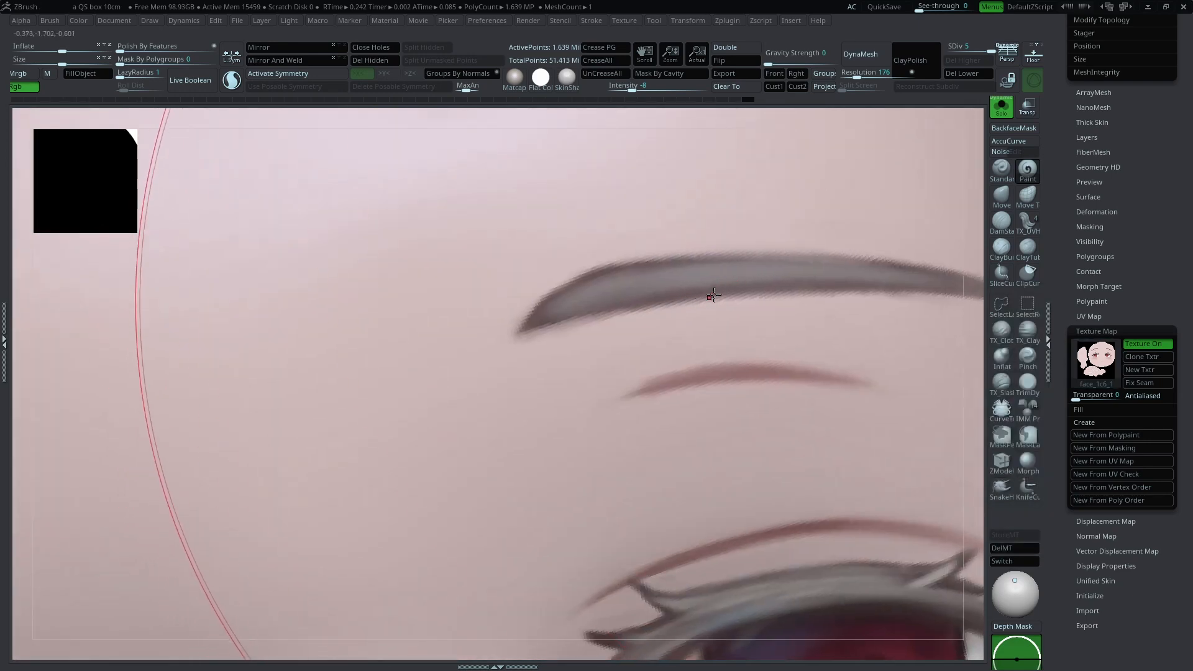
pyautogui.click(1089, 316)
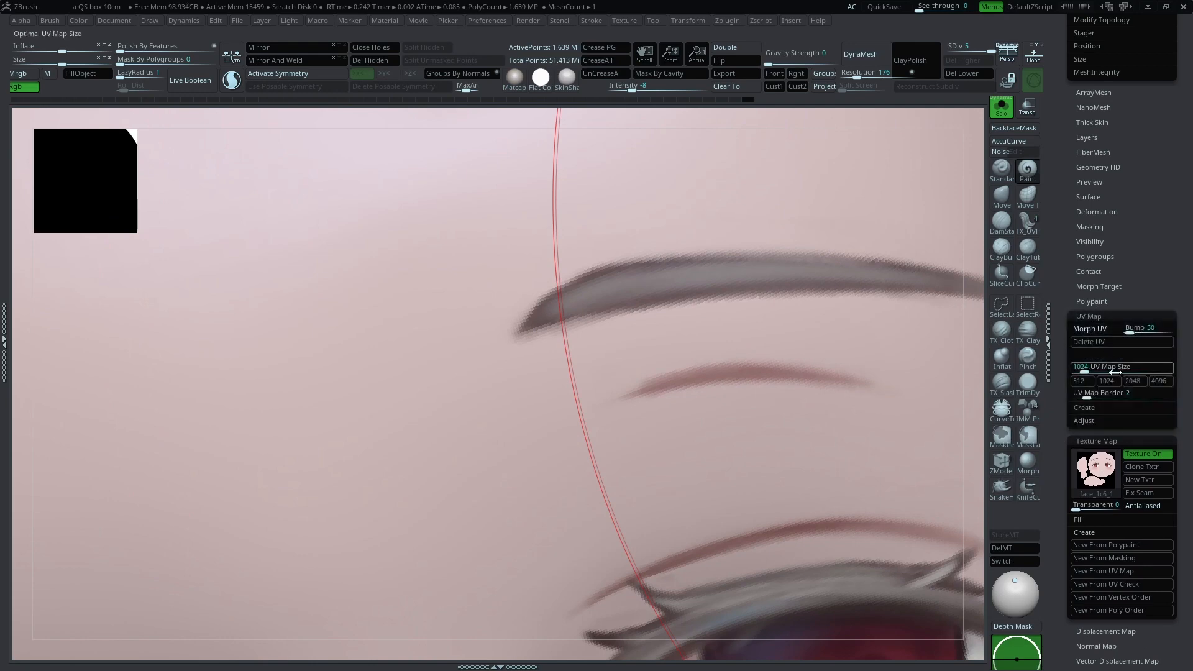
pyautogui.click(1134, 381)
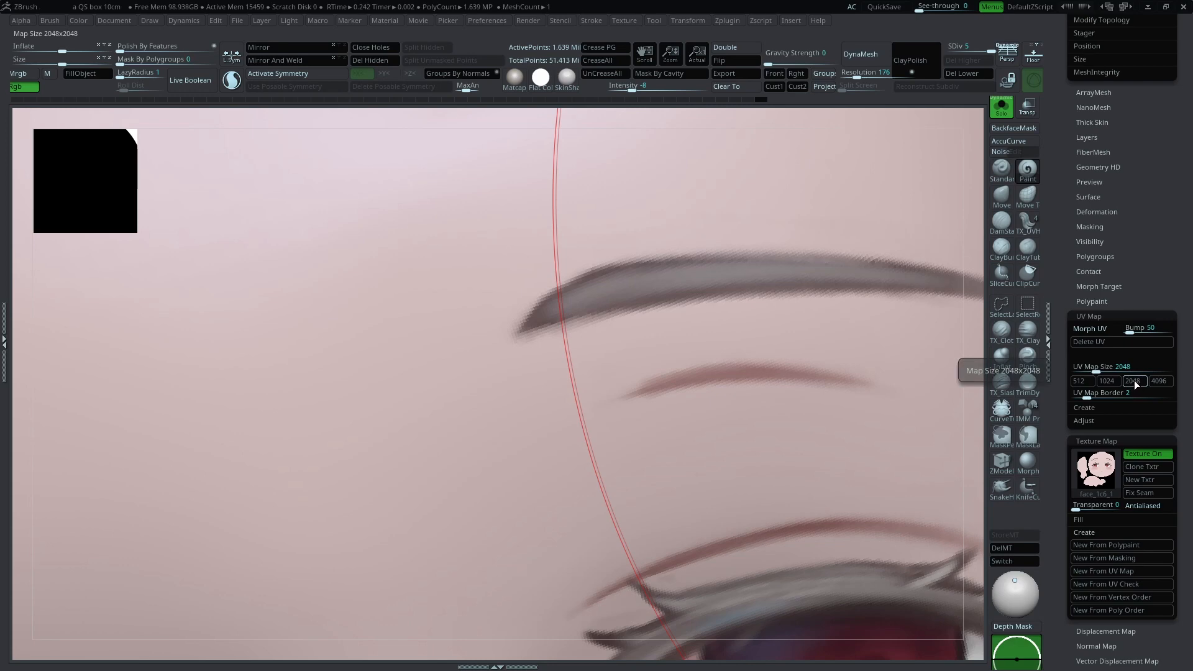
pyautogui.click(1160, 380)
pyautogui.scroll(-3, 1118, 390)
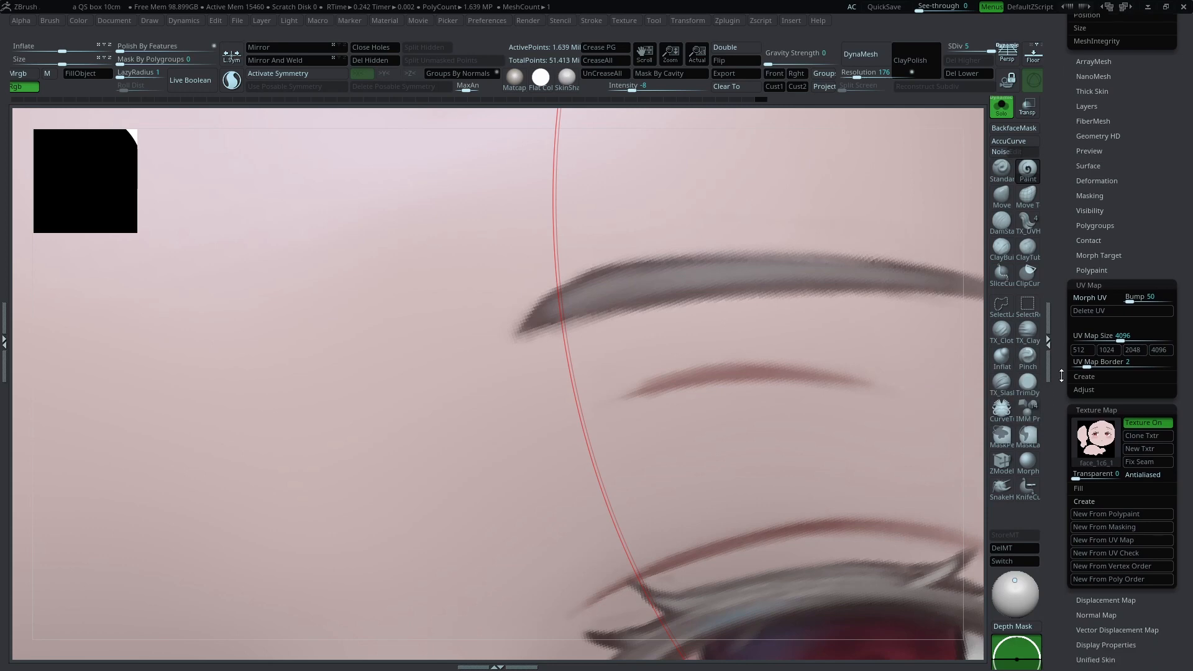
# Step: Frame the head, show the surrounding hair and clothing for comparison, and isolate the head again
pyautogui.press('f')
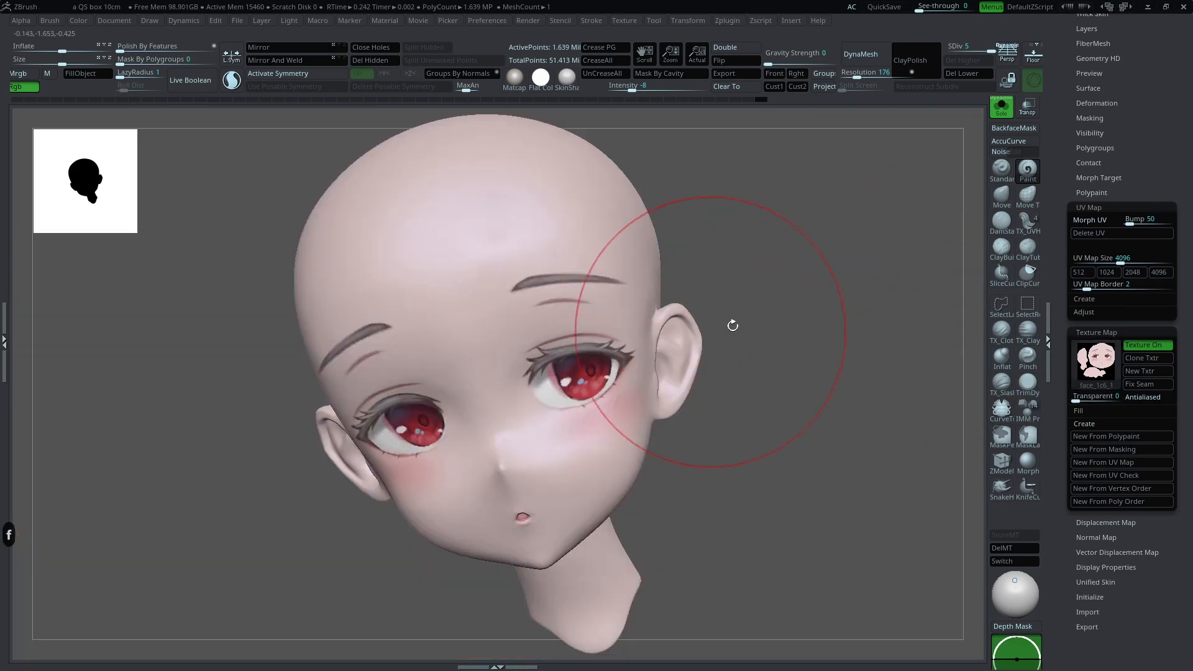
pyautogui.keyDown('alt'); pyautogui.moveTo(780, 331); pyautogui.dragTo(850, 328); pyautogui.keyUp('alt')
pyautogui.click(1008, 107)
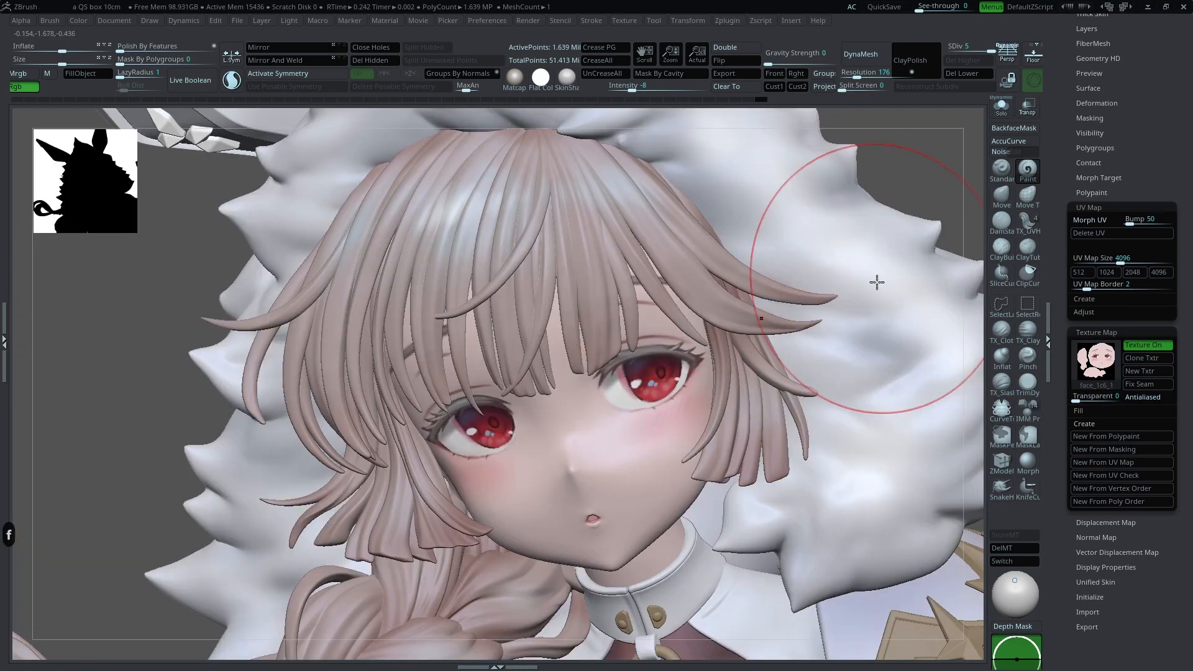
pyautogui.click(1003, 109)
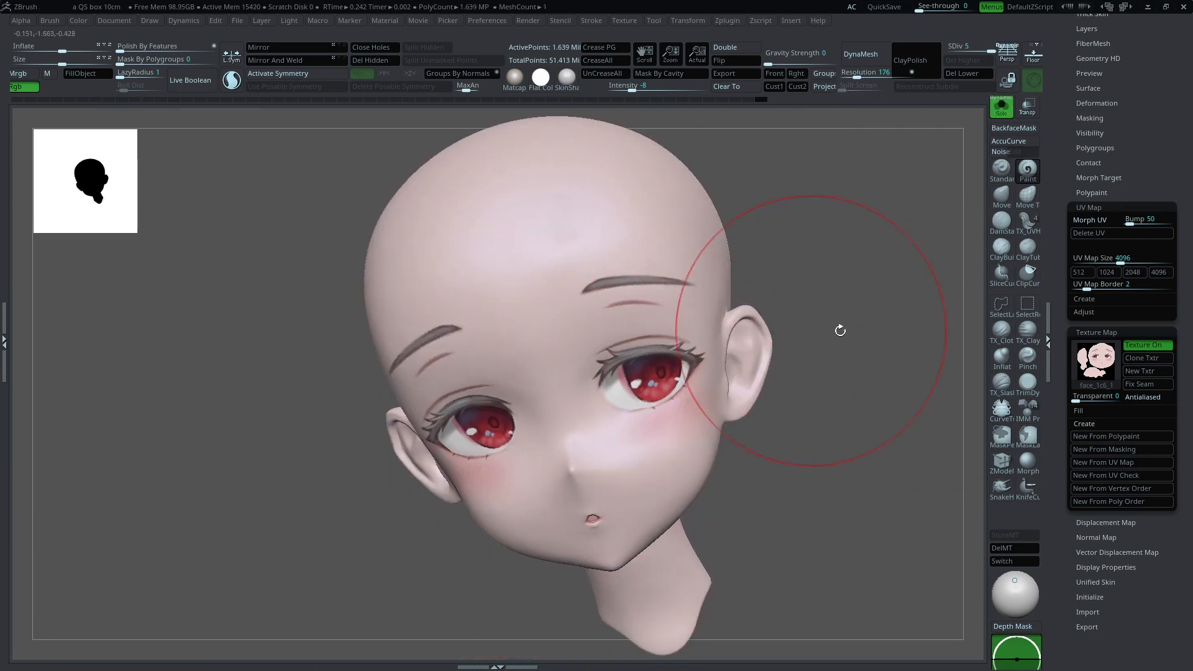
# Step: Regenerate the head's texture map from its polypaint at 4096 resolution
pyautogui.keyDown('alt'); pyautogui.moveTo(773, 332); pyautogui.dragTo(754, 442); pyautogui.keyUp('alt')
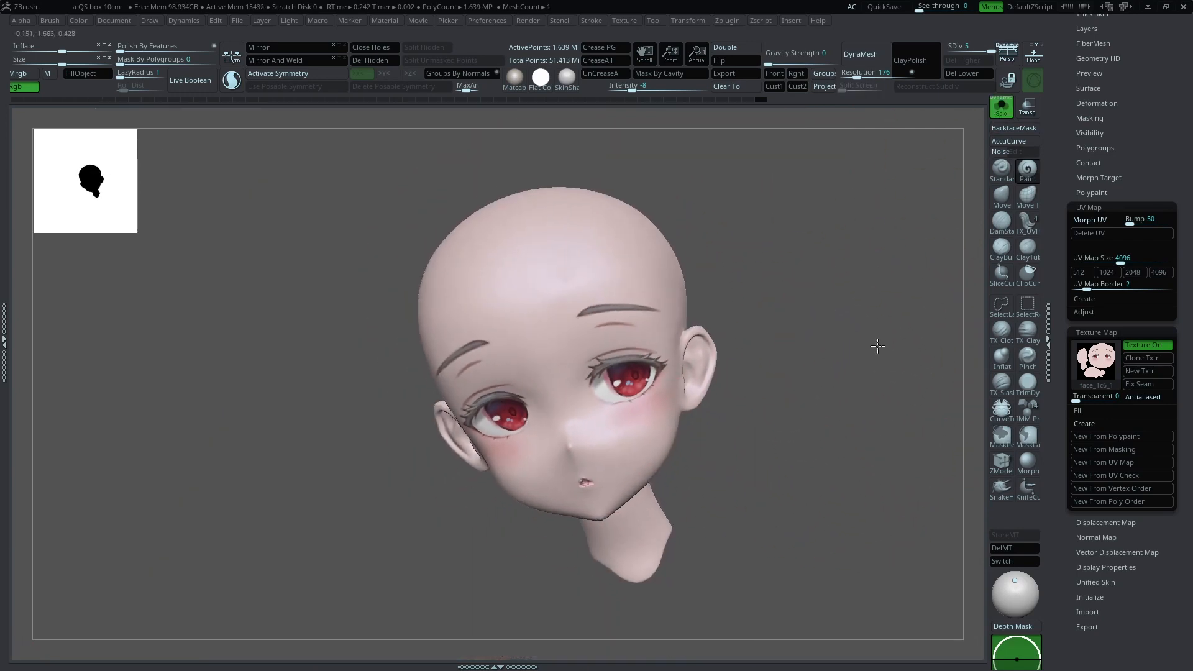
pyautogui.keyDown('alt'); pyautogui.moveTo(877, 345); pyautogui.dragTo(920, 376); pyautogui.keyUp('alt')
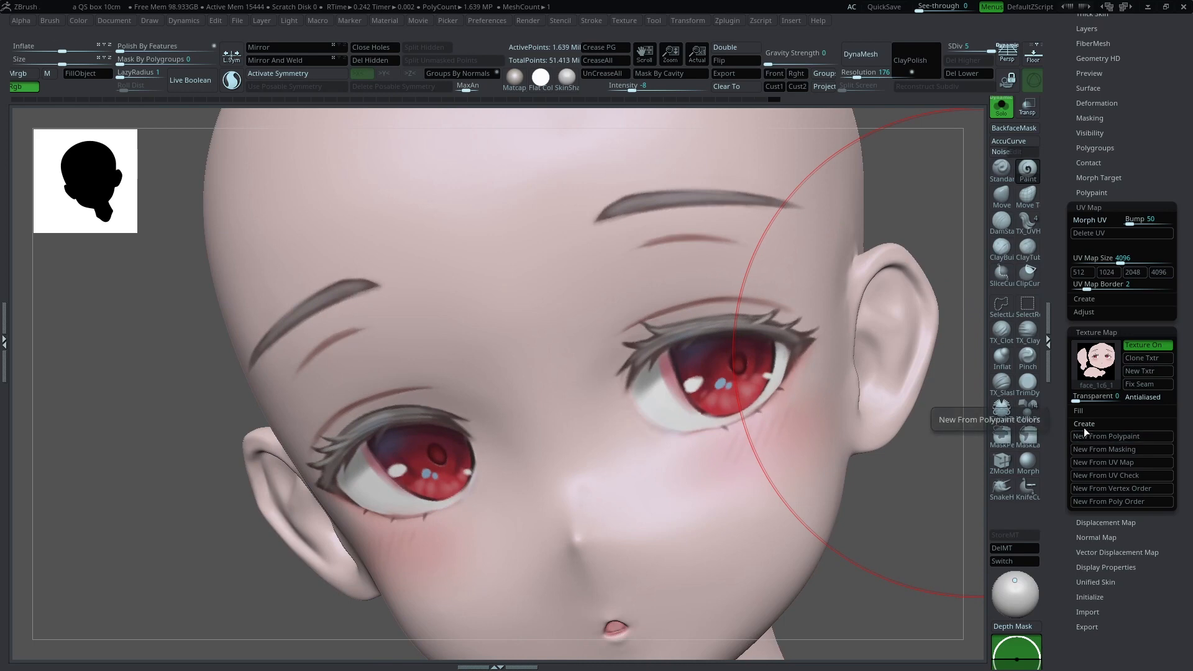
pyautogui.click(1086, 352)
pyautogui.moveTo(1089, 362)
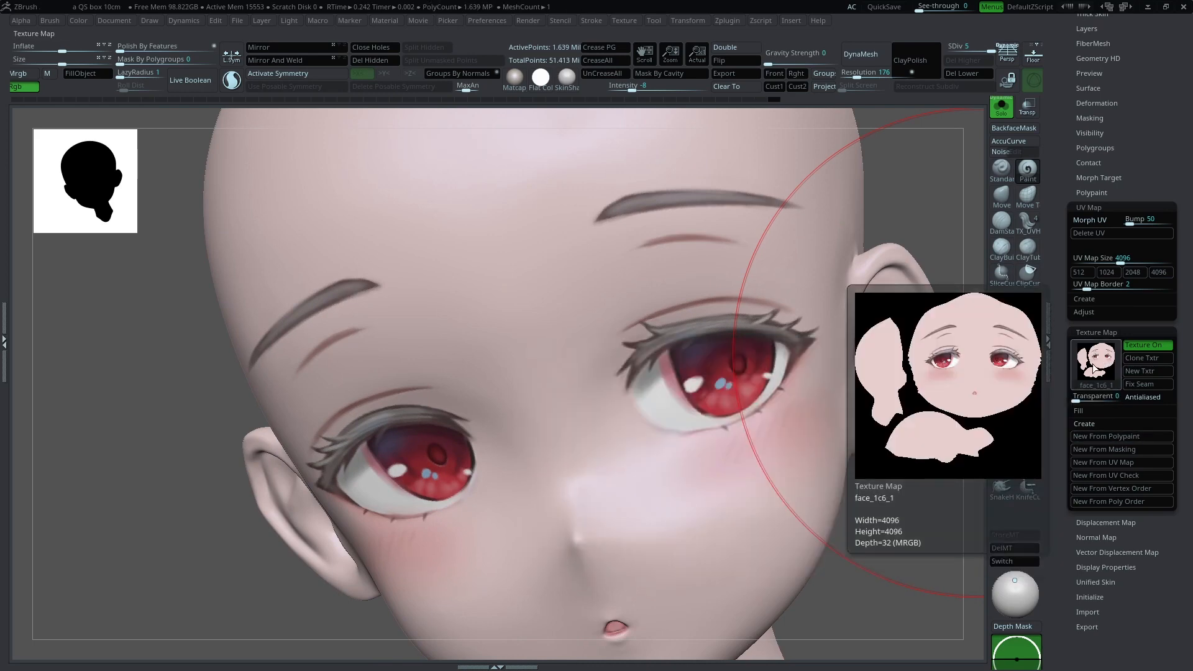
# Step: Examine the regenerated texture around the eyebrow and eye, and check the whole head with its wireframe displayed
pyautogui.keyDown('alt'); pyautogui.moveTo(954, 226); pyautogui.dragTo(943, 367); pyautogui.keyUp('alt')
pyautogui.keyDown('alt'); pyautogui.moveTo(974, 323); pyautogui.dragTo(960, 519); pyautogui.keyUp('alt')
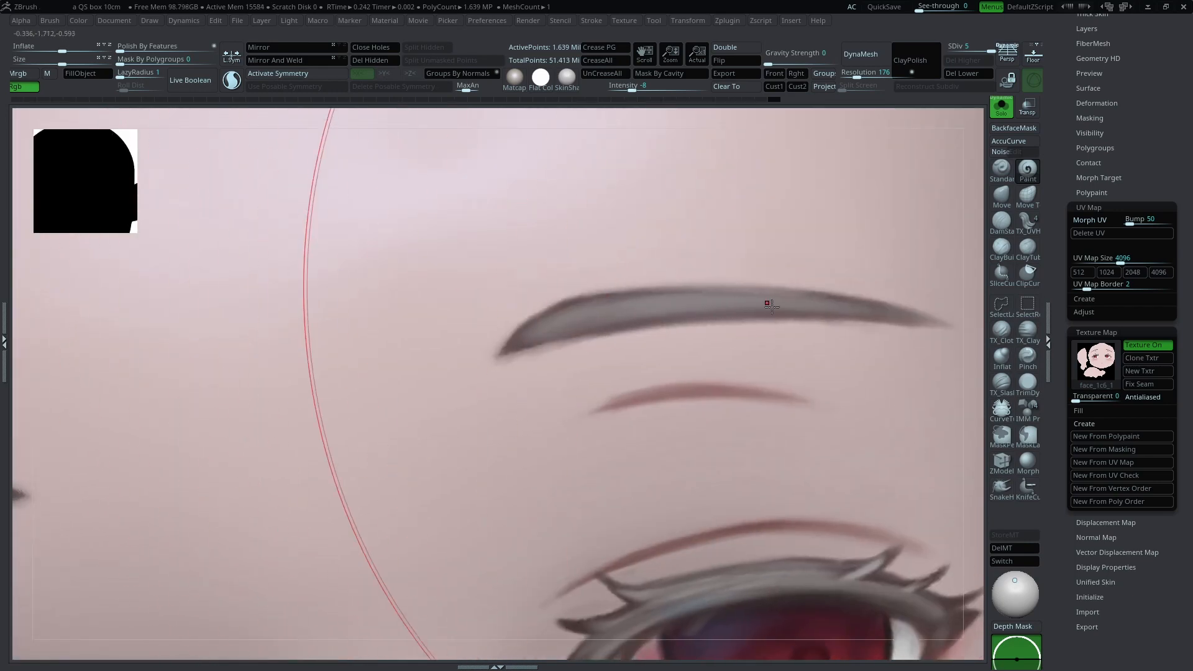
pyautogui.press('f')
pyautogui.hotkey('shift', 'f')
pyautogui.press('f')
pyautogui.hotkey('shift', 'f')
pyautogui.hotkey('shift', 'f')
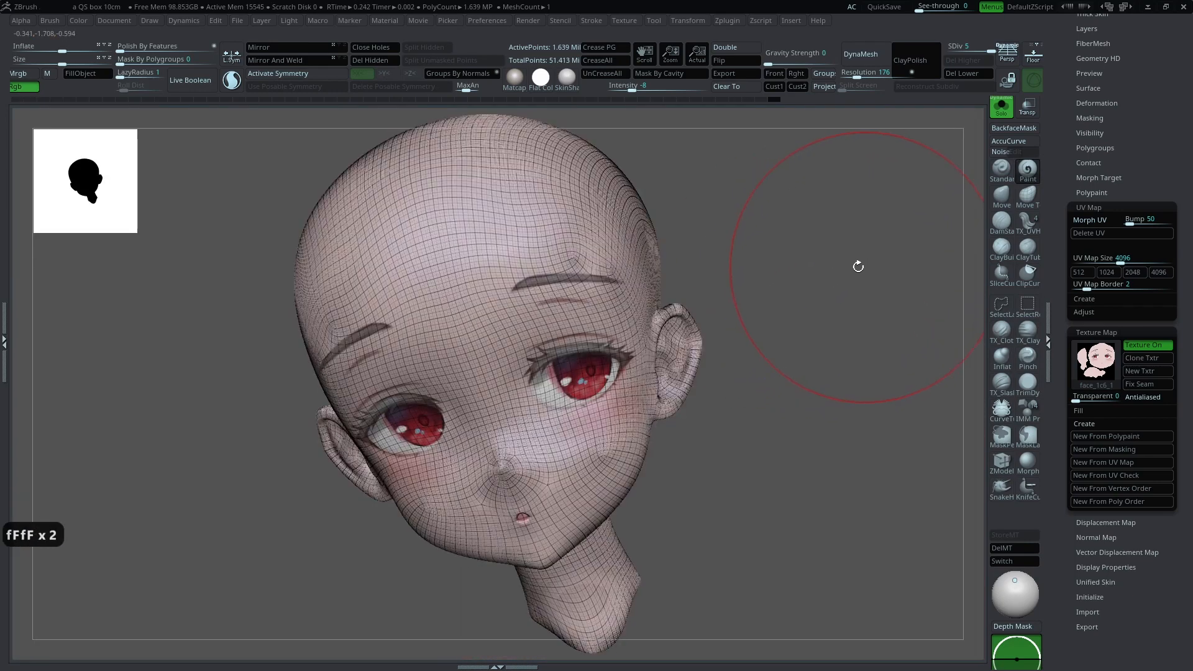
pyautogui.hotkey('shift', 'f')
# Step: Show all of the figure's parts again and view the textured face within the whole character
pyautogui.press('f')
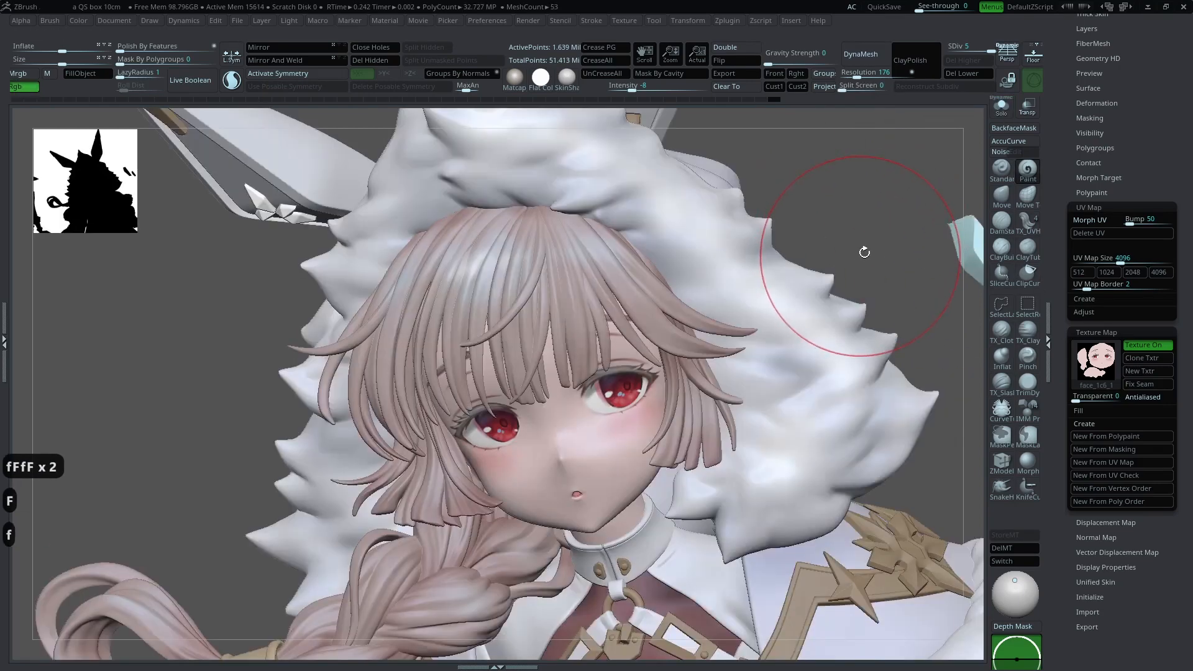
pyautogui.moveTo(812, 245); pyautogui.dragTo(872, 306)
pyautogui.keyDown('alt'); pyautogui.moveTo(887, 248); pyautogui.dragTo(894, 265); pyautogui.keyUp('alt')
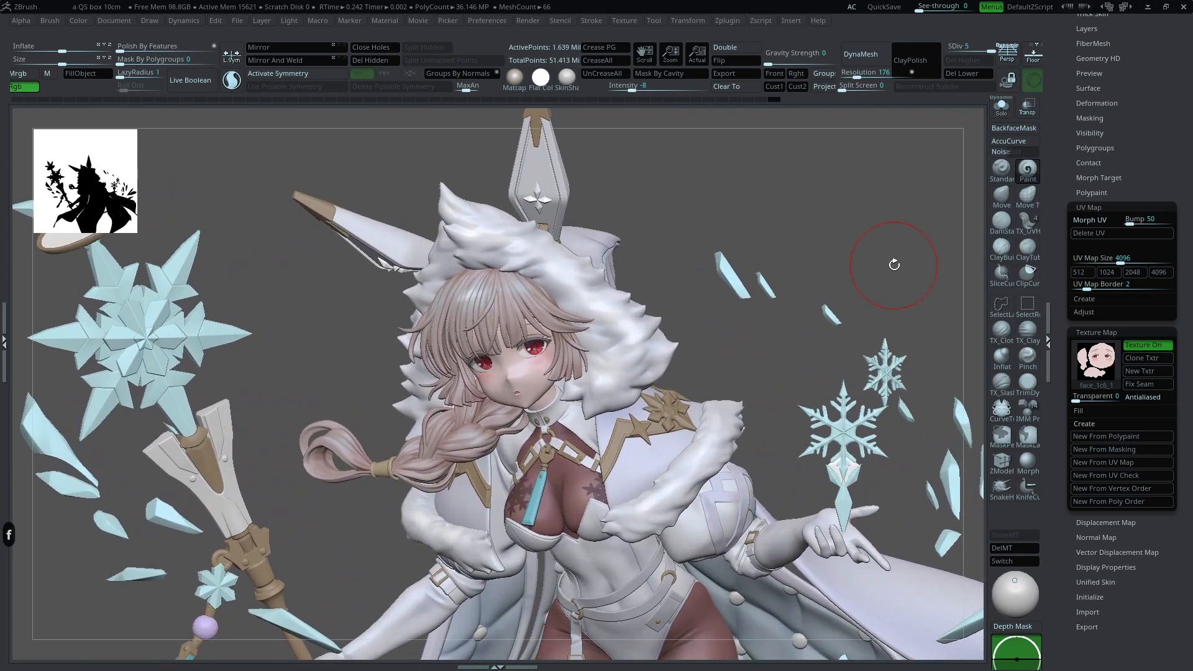